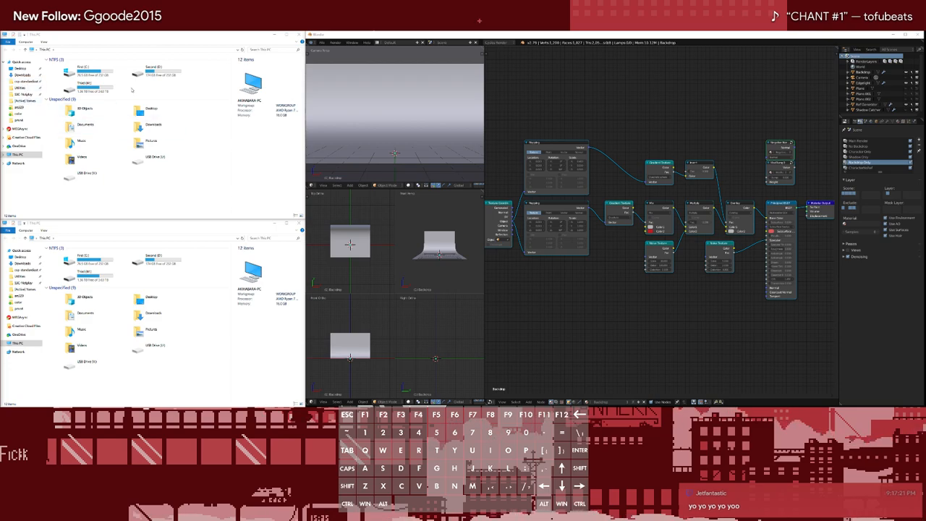
Create a folder named "Mario" on the Second drive and open it
{"action": "double_click", "coordinate": [148, 72]}
{"action": "key", "text": "super+e"}
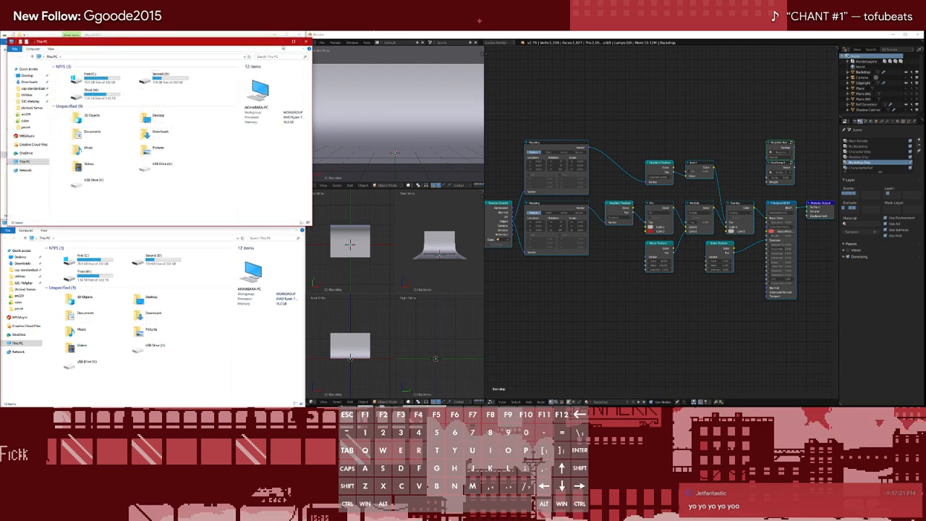
{"action": "left_click", "coordinate": [306, 42]}
{"action": "key", "text": "ctrl+shift+n"}
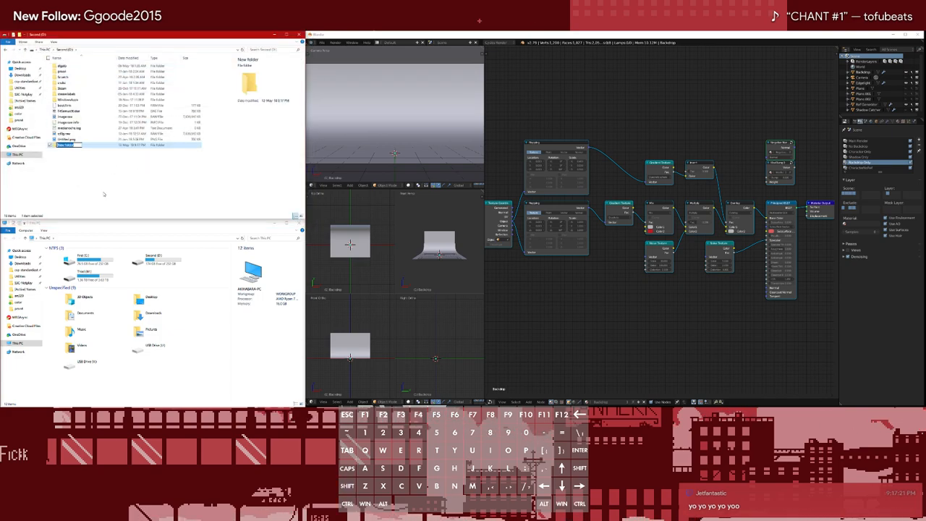
{"action": "key", "text": "BackSpace"}
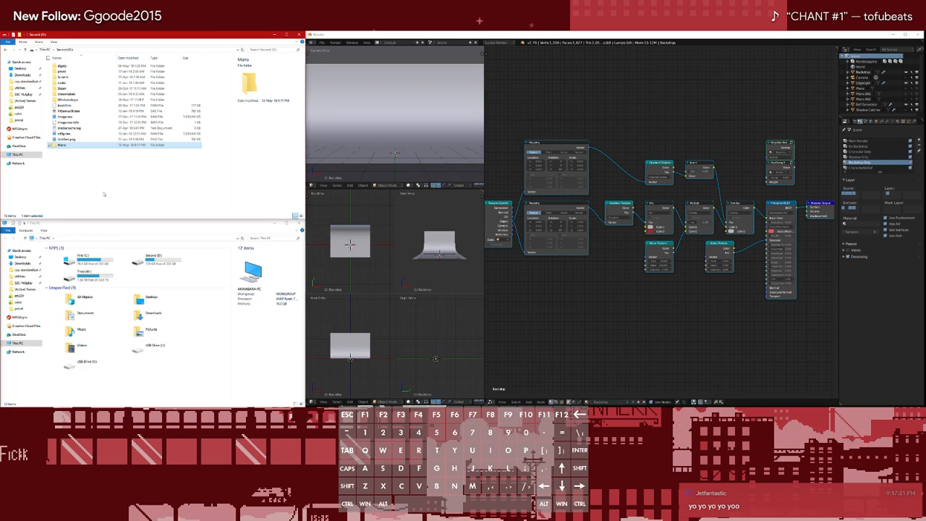
{"action": "key", "text": "Return"}
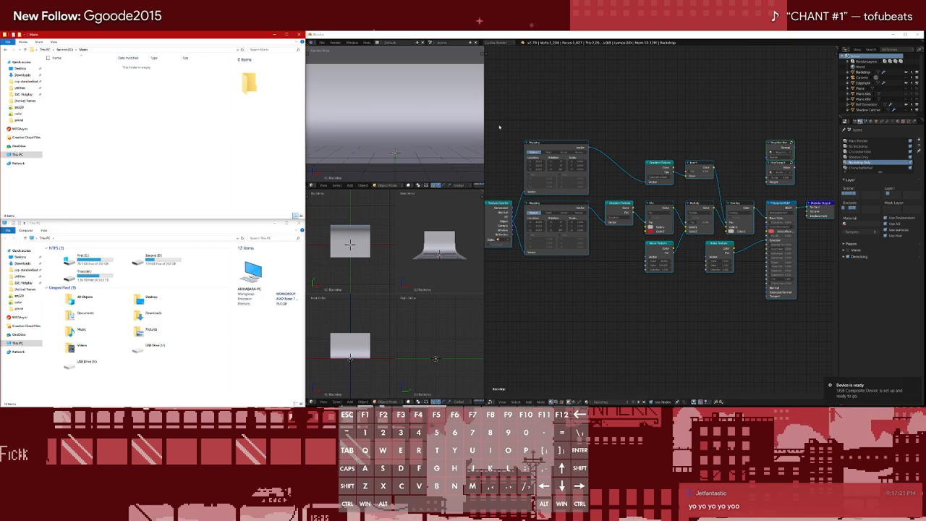
Unpin the SSC folder from Quick access
{"action": "middle_click_drag", "start_coordinate": [592, 110], "coordinate": [592, 101]}
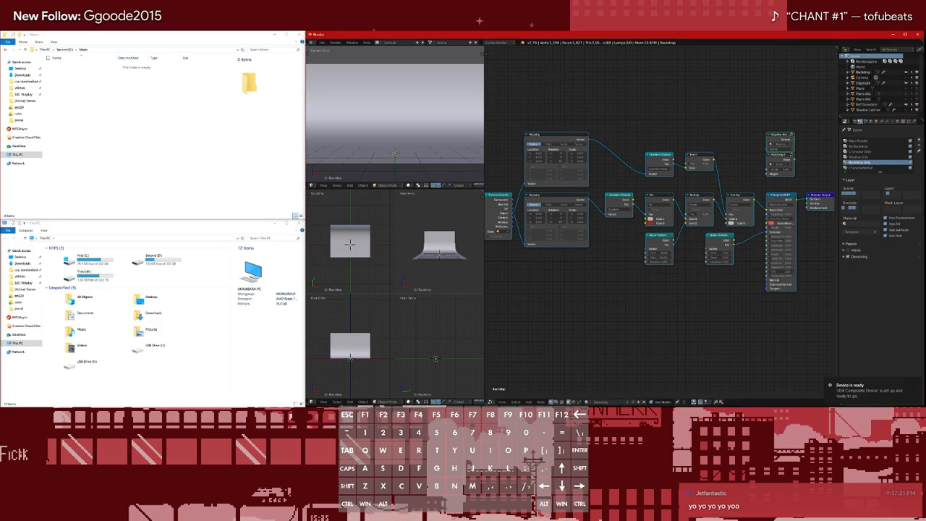
{"action": "left_click", "coordinate": [157, 136]}
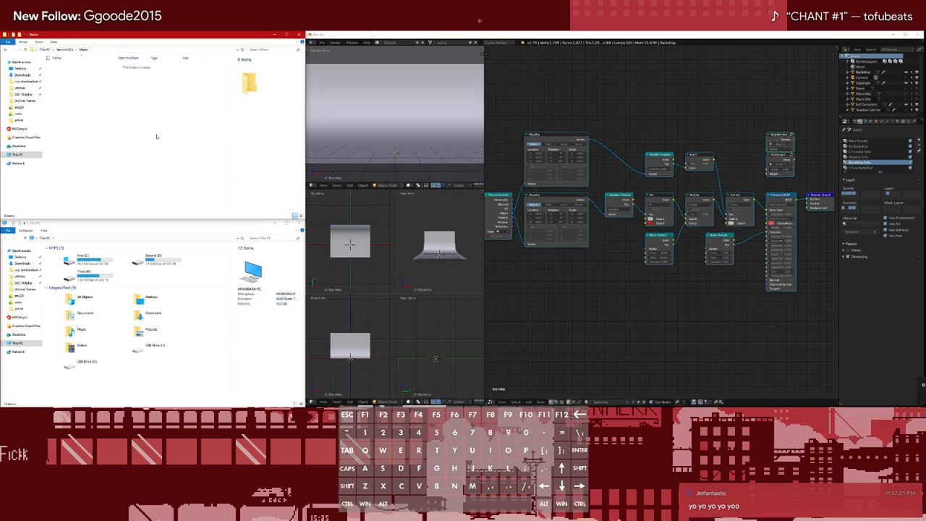
{"action": "right_click", "coordinate": [23, 282]}
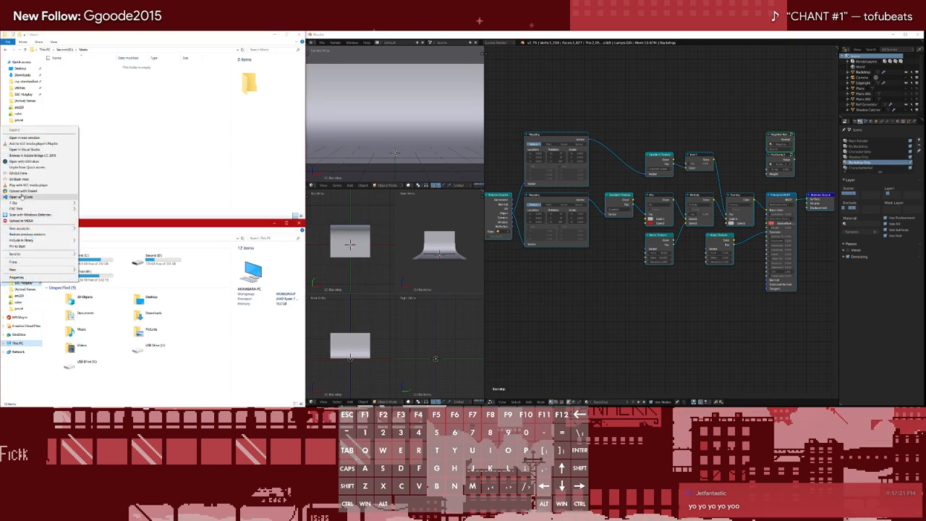
{"action": "left_click", "coordinate": [26, 167]}
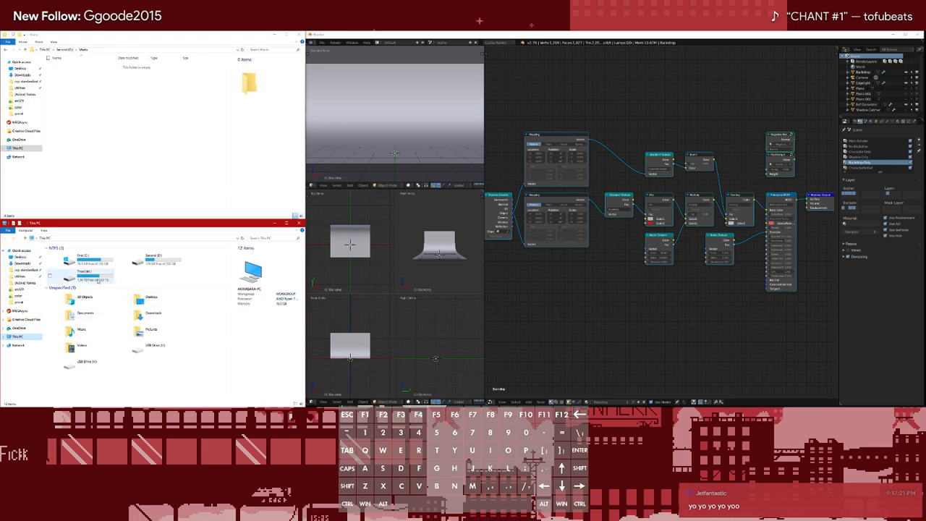
Search the computer for "custombrawl" and check the MEGAsync and OneDrive folders
{"action": "type", "text": "custo"}
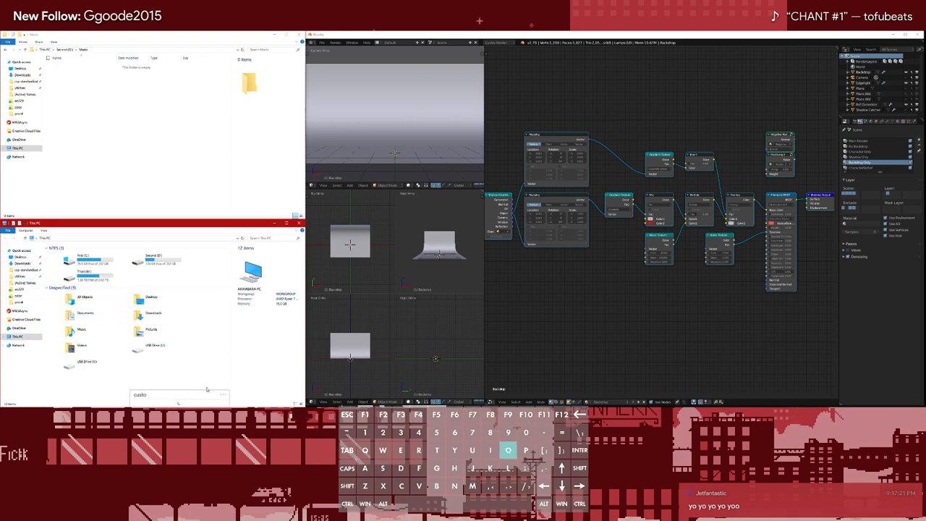
{"action": "type", "text": "mbrawl"}
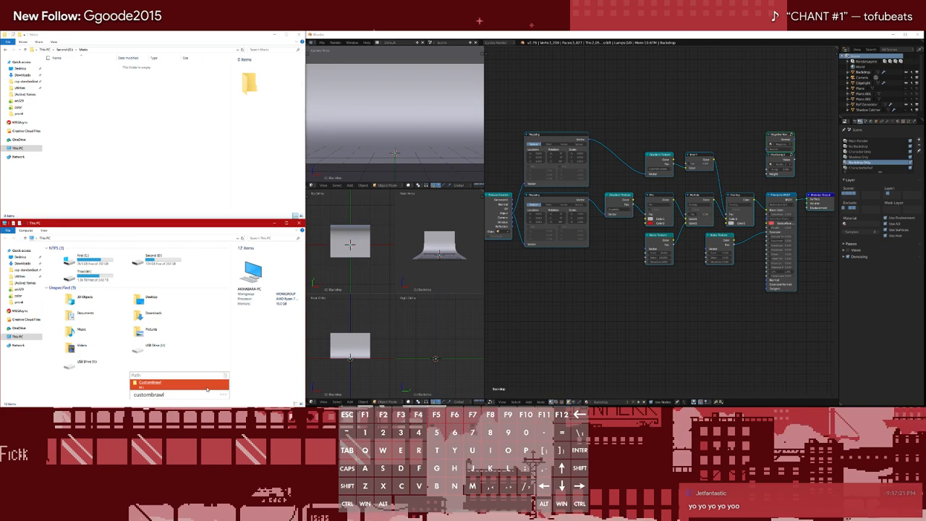
{"action": "left_click", "coordinate": [20, 311]}
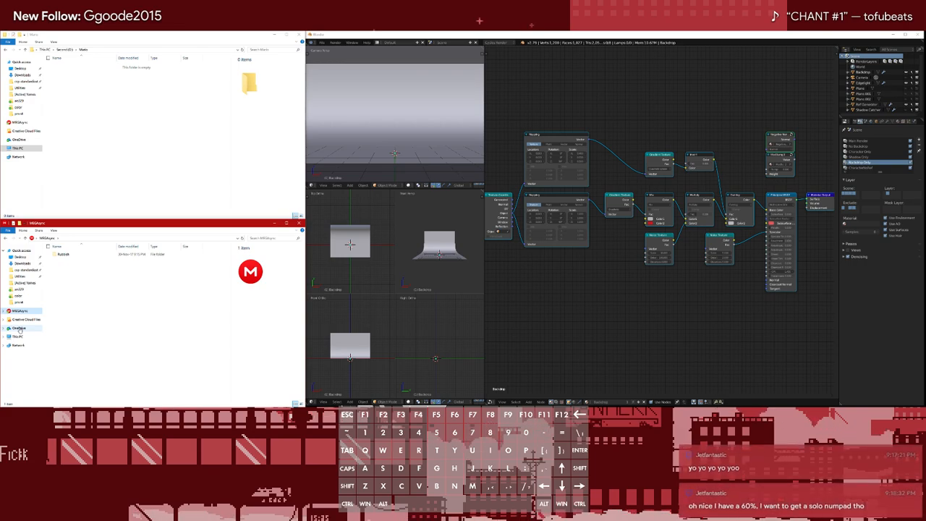
{"action": "left_click", "coordinate": [19, 328]}
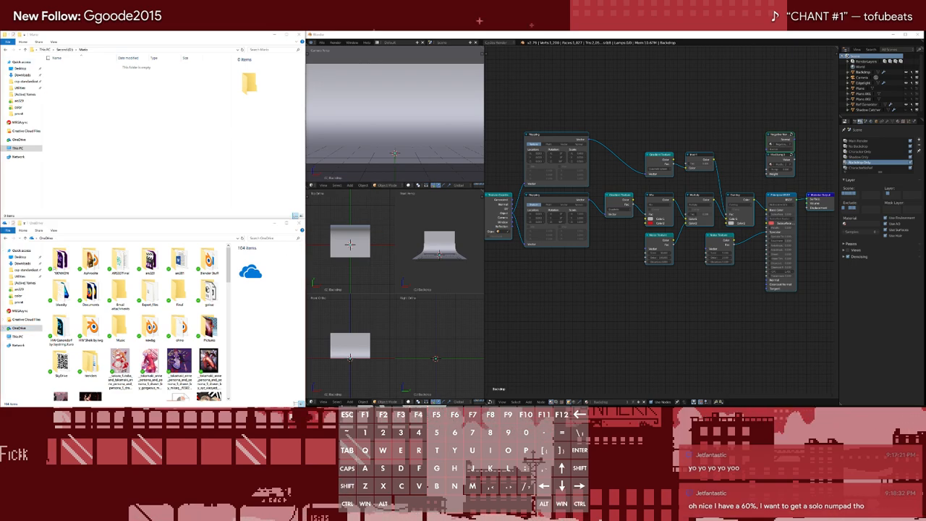
{"action": "key", "text": "g"}
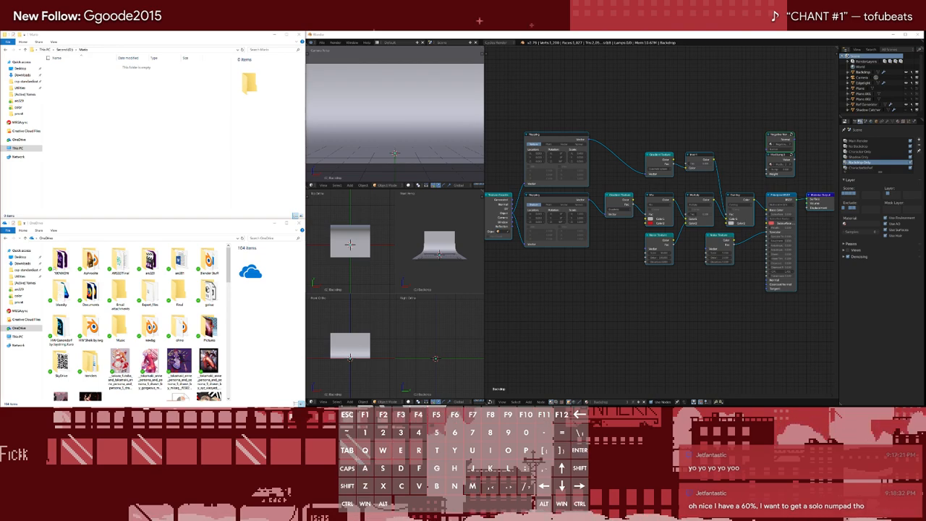
{"action": "left_click_drag", "start_coordinate": [0, 85], "coordinate": [187, 128]}
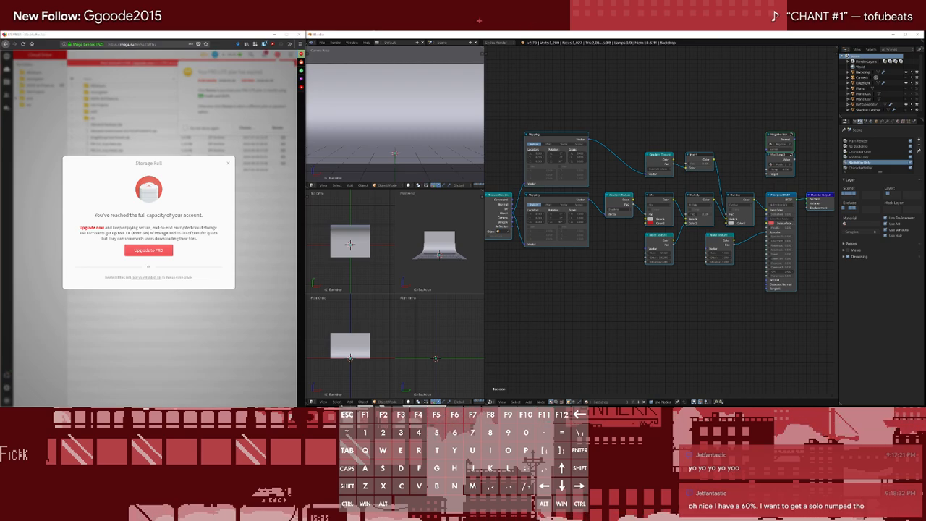
Dismiss the MEGA storage notice and check the account's Cloud Drive and incoming shares for the project folders
{"action": "left_click", "coordinate": [228, 163]}
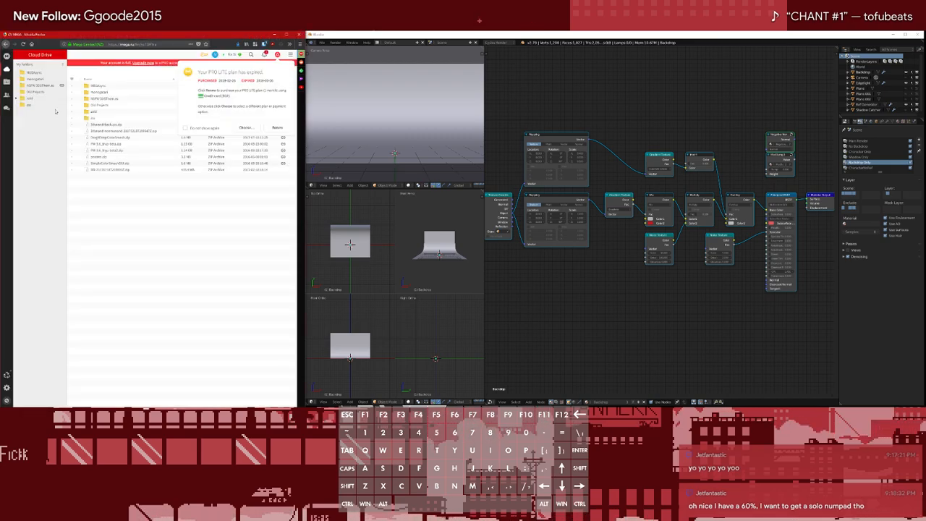
{"action": "left_click", "coordinate": [6, 81]}
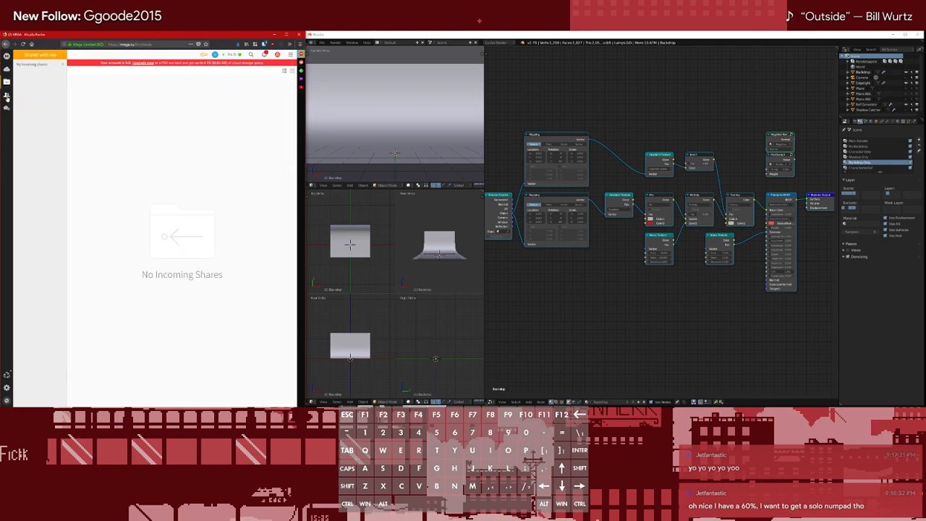
{"action": "left_click", "coordinate": [153, 94]}
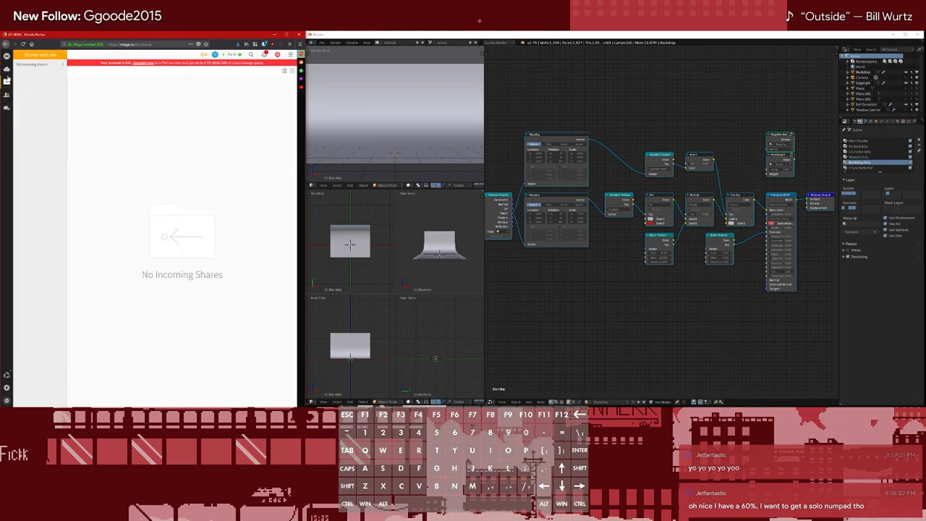
{"action": "left_click", "coordinate": [6, 68]}
{"action": "right_click", "coordinate": [31, 85]}
{"action": "left_click", "coordinate": [154, 97]}
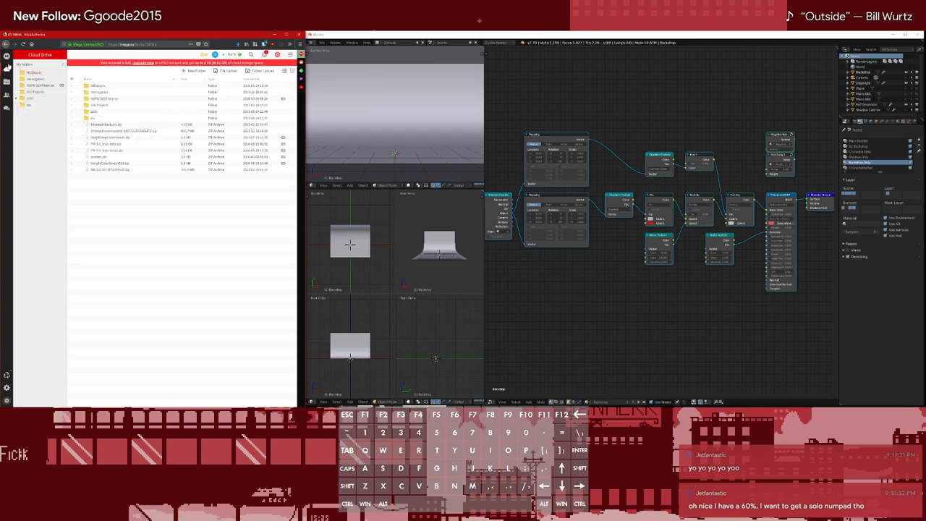
{"action": "left_click", "coordinate": [7, 94]}
{"action": "left_click", "coordinate": [6, 81]}
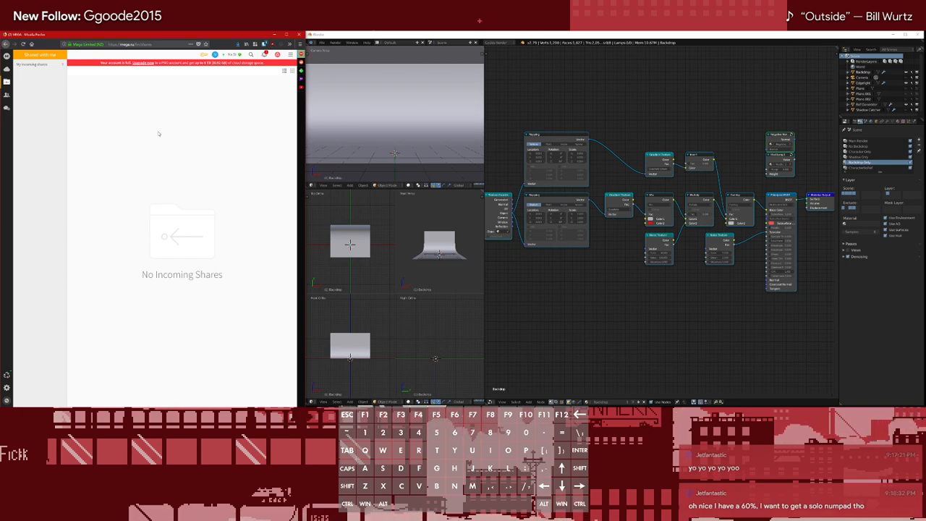
{"action": "key", "text": "super"}
{"action": "type", "text": "chrome"}
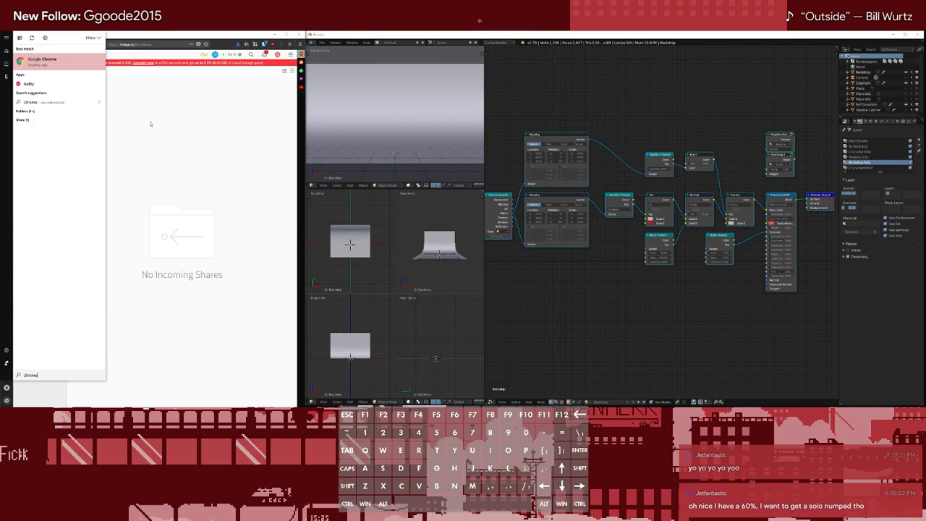
{"action": "key", "text": "Return"}
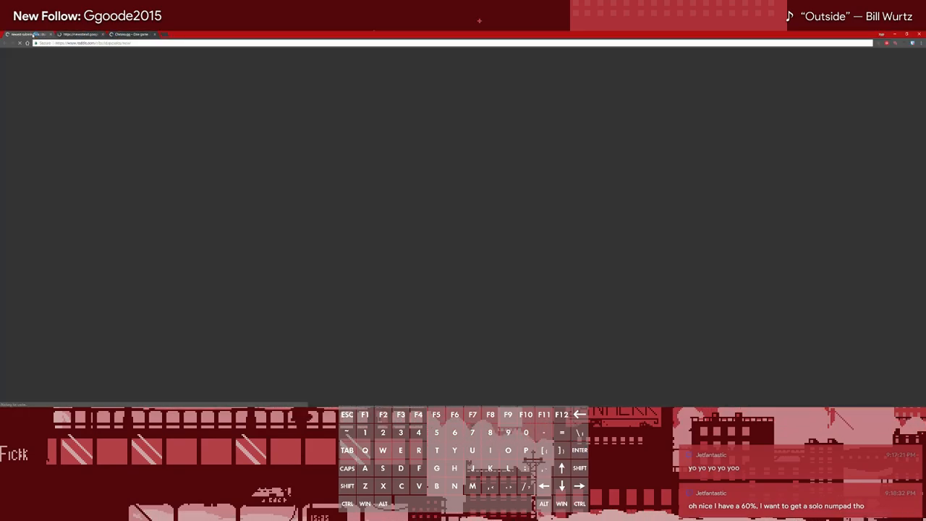
{"action": "middle_click", "coordinate": [33, 35]}
{"action": "middle_click", "coordinate": [72, 35]}
{"action": "middle_click", "coordinate": [25, 34]}
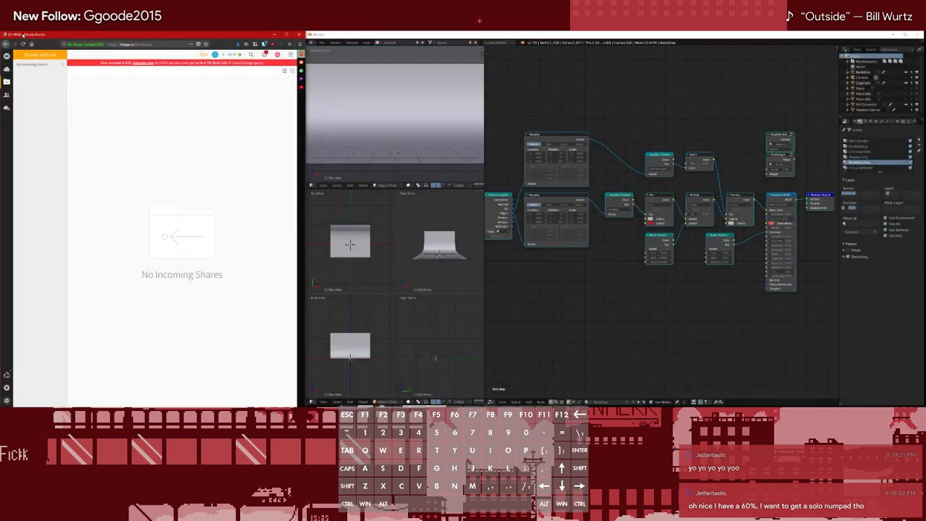
Open mega.nz in Google Chrome, fit the window to one half of the screen and skip the password reminder
{"action": "key", "text": "super"}
{"action": "type", "text": "chrome"}
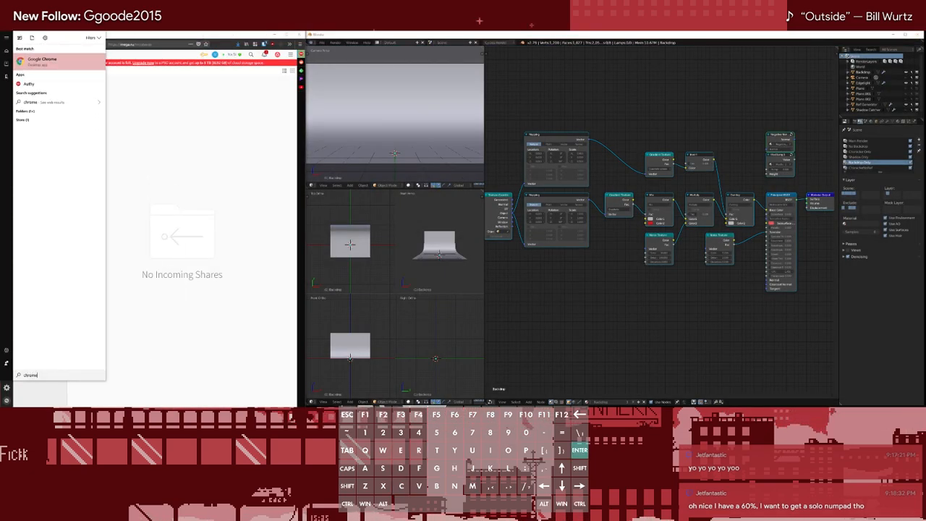
{"action": "key", "text": "Return"}
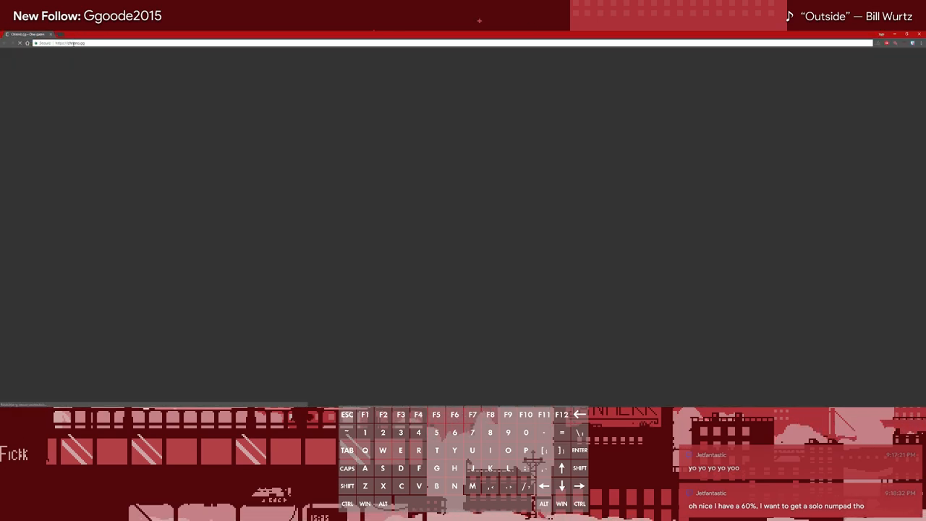
{"action": "left_click", "coordinate": [72, 42]}
{"action": "type", "text": "mega.nz"}
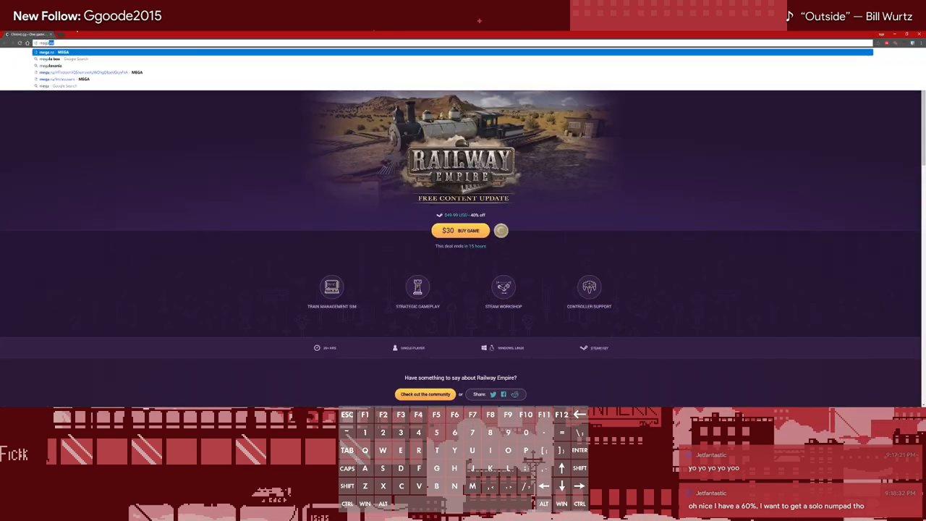
{"action": "key", "text": "Return"}
{"action": "key", "text": "super+Left"}
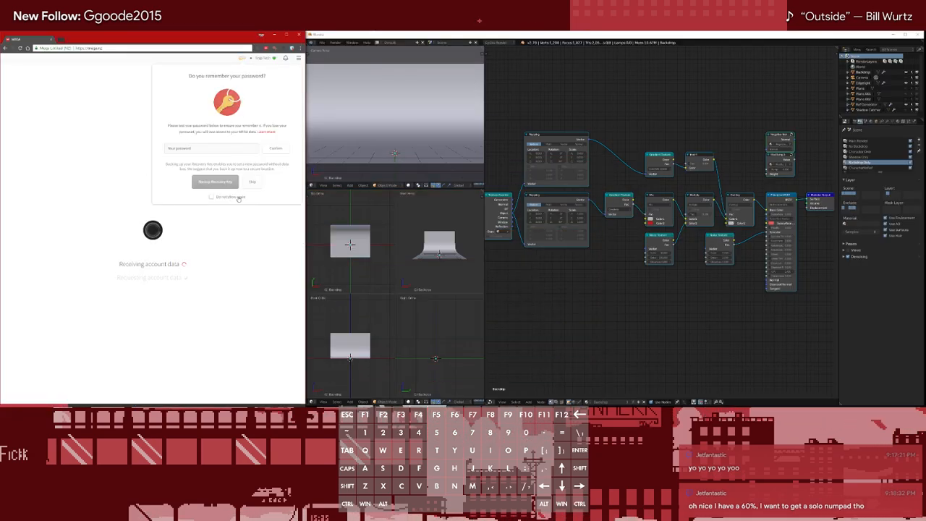
{"action": "left_click", "coordinate": [252, 182]}
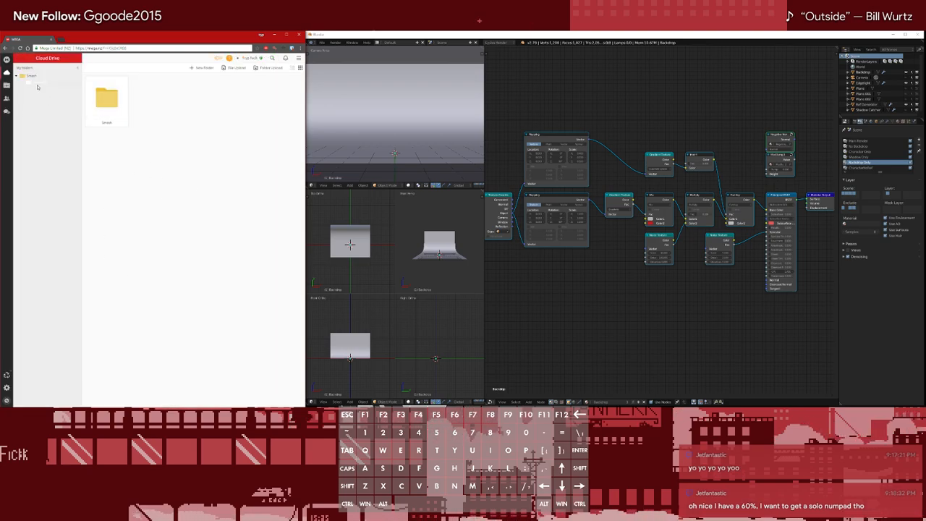
Open the "Mario - Melee" folder within the incoming shared folders on MEGA
{"action": "left_click", "coordinate": [33, 82]}
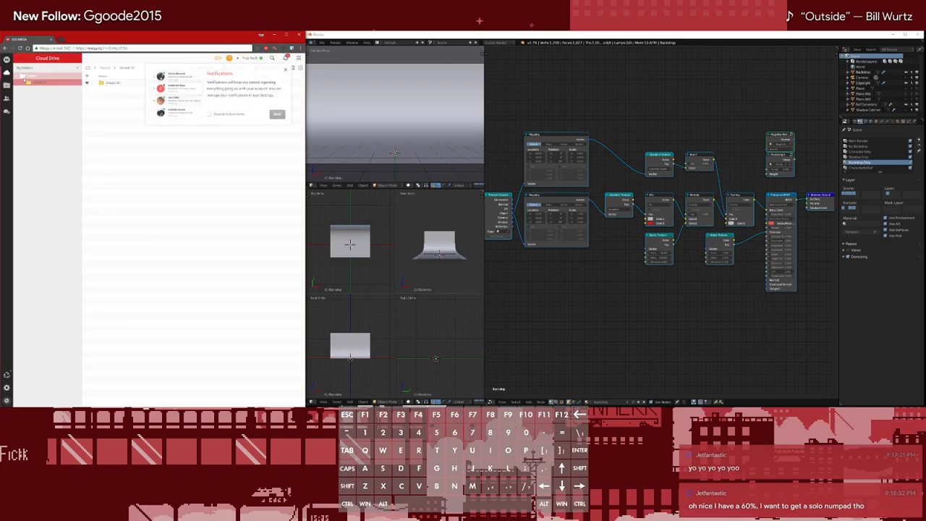
{"action": "left_click", "coordinate": [6, 98]}
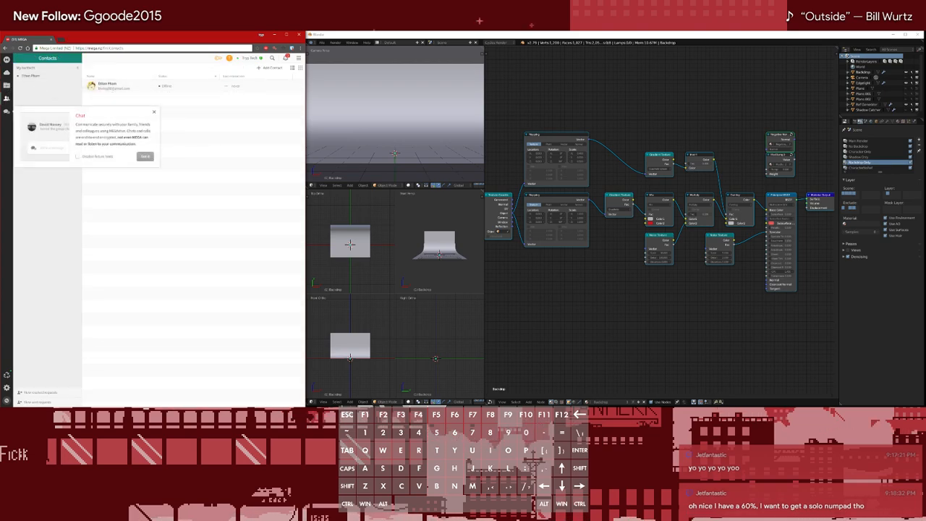
{"action": "left_click", "coordinate": [6, 85]}
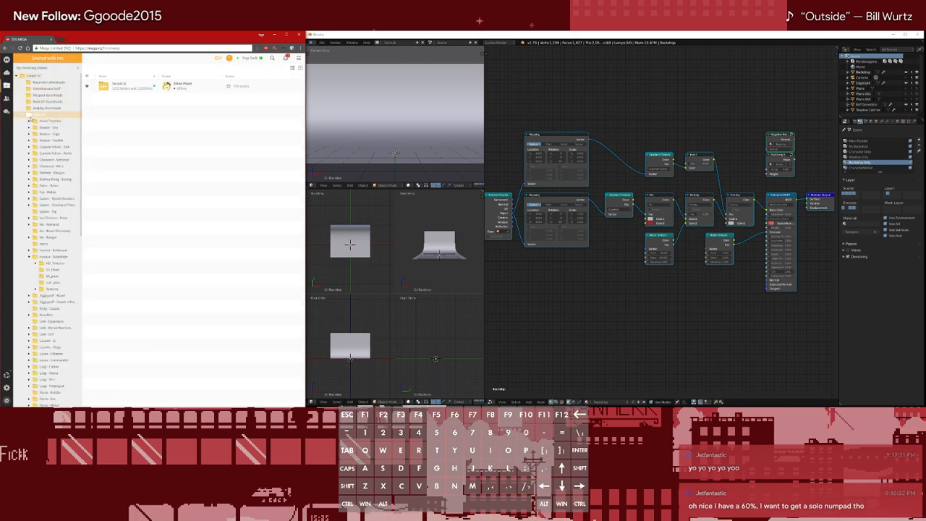
{"action": "left_click", "coordinate": [24, 116]}
{"action": "scroll", "coordinate": [58, 217], "scroll_direction": "down", "scroll_amount": 4}
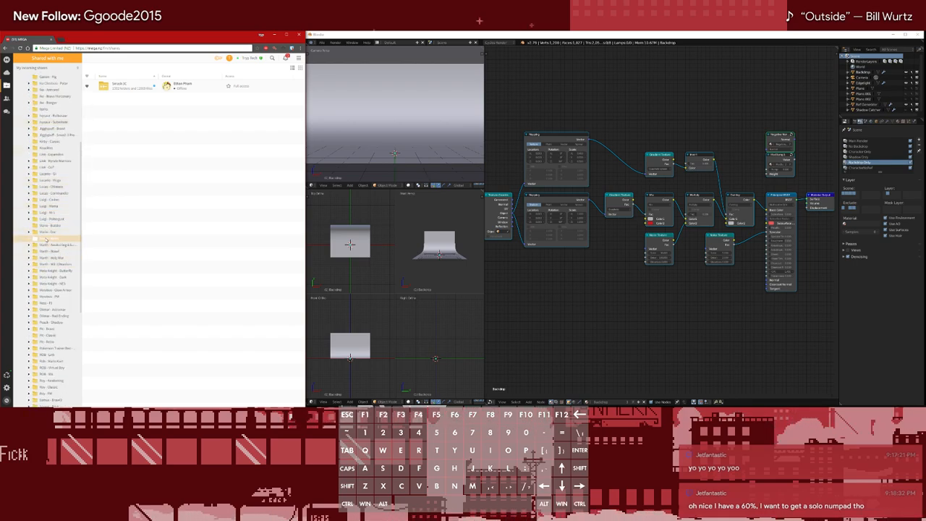
{"action": "left_click", "coordinate": [47, 238]}
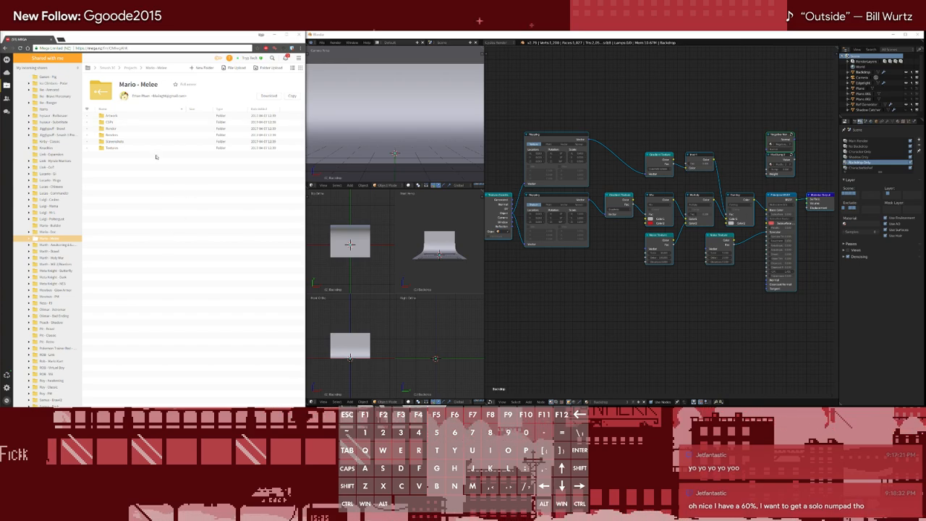
Search Google for "kono" in a new browser tab
{"action": "left_click", "coordinate": [58, 38]}
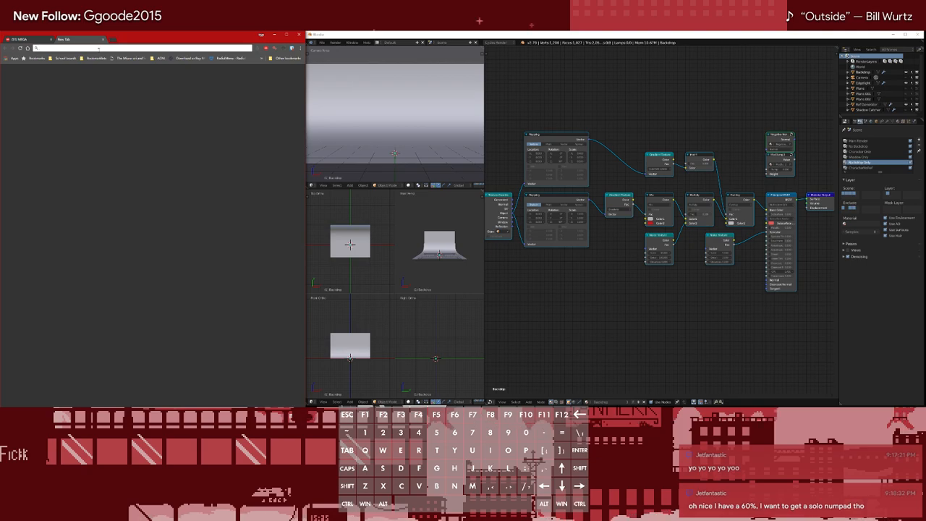
{"action": "type", "text": "kono.y"}
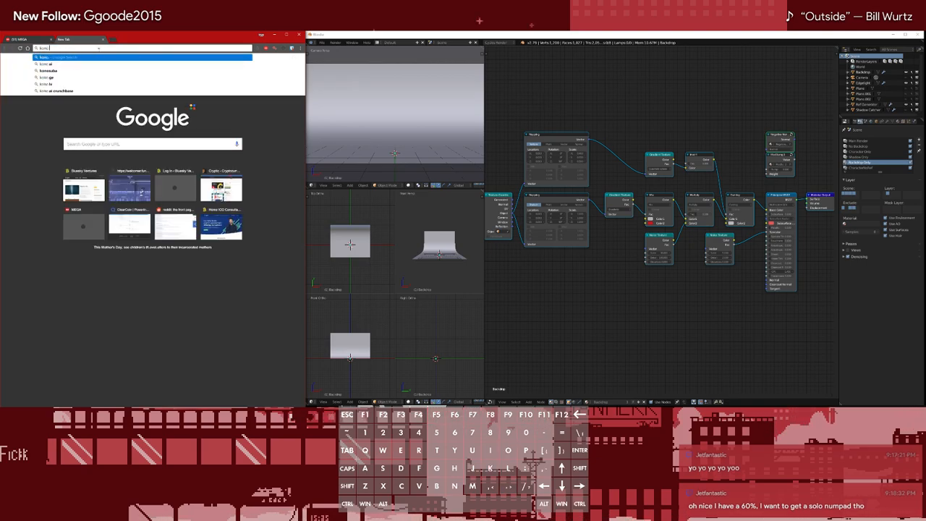
{"action": "key", "text": "BackSpace"}
{"action": "key", "text": "BackSpace"}
{"action": "key", "text": "Return"}
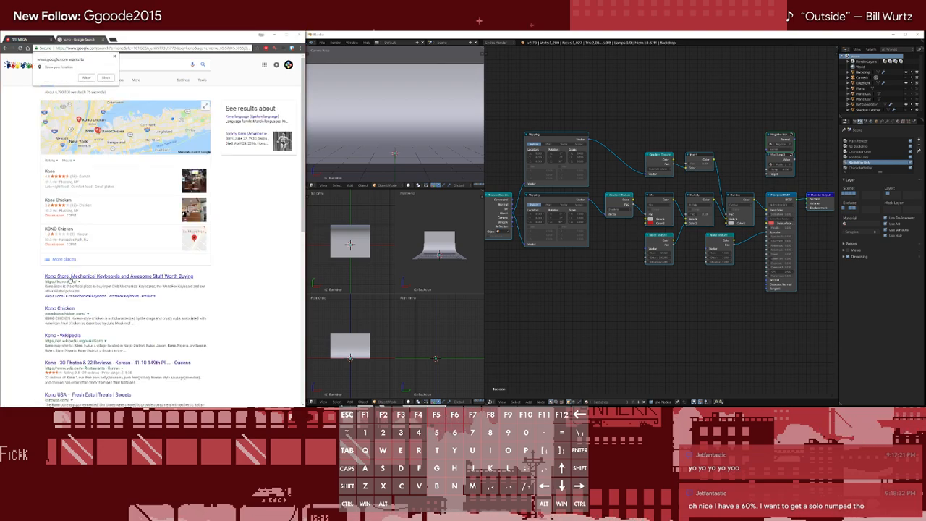
Open the Kono Store website and view the Kira Mechanical Keyboard's white-background product photo at full size
{"action": "left_click", "coordinate": [116, 276]}
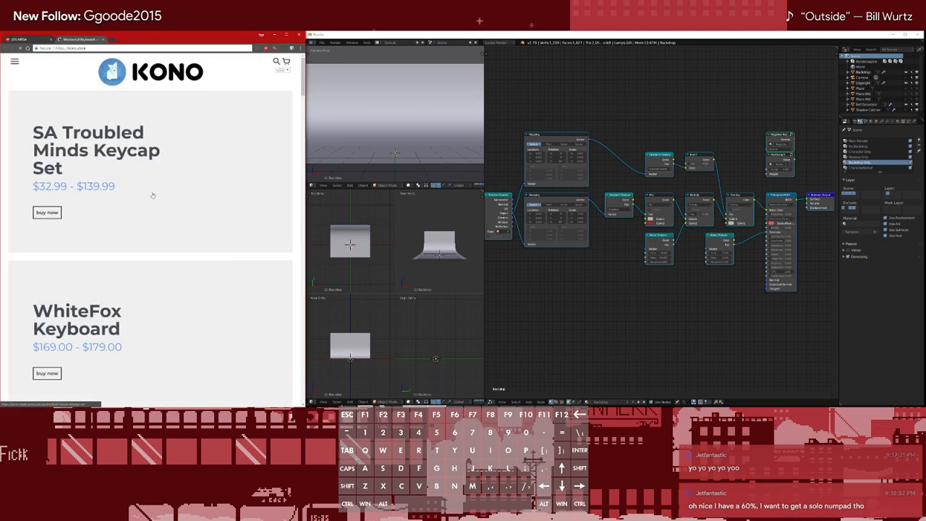
{"action": "scroll", "coordinate": [145, 159], "scroll_direction": "down", "scroll_amount": 6}
{"action": "scroll", "coordinate": [179, 183], "scroll_direction": "down", "scroll_amount": 3}
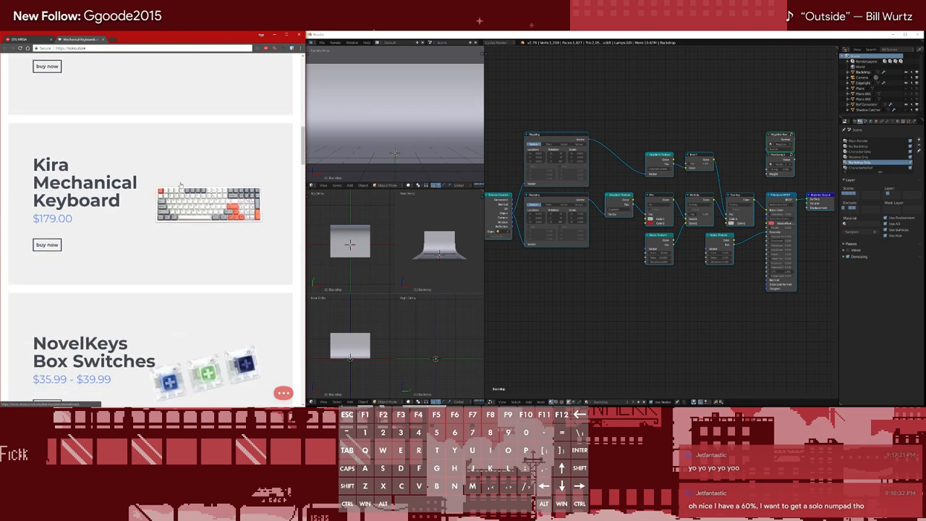
{"action": "left_click", "coordinate": [215, 216]}
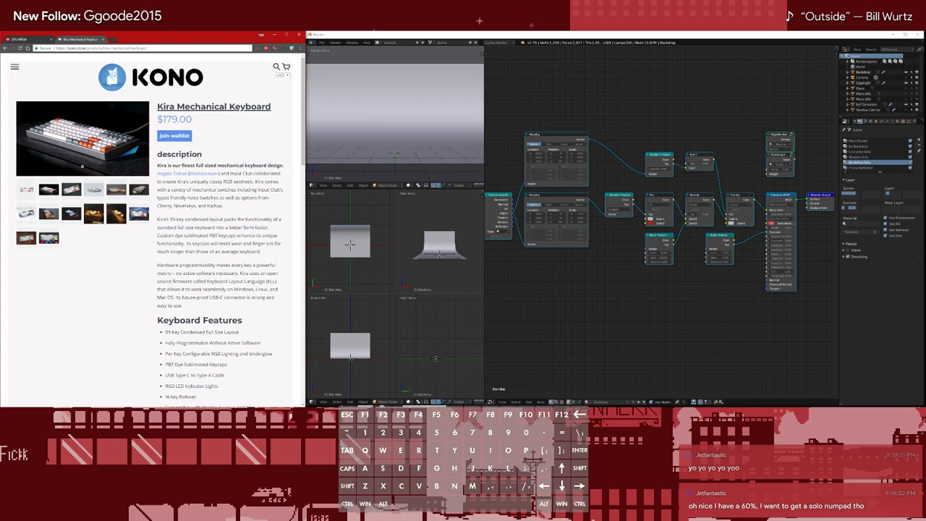
{"action": "left_click", "coordinate": [27, 190]}
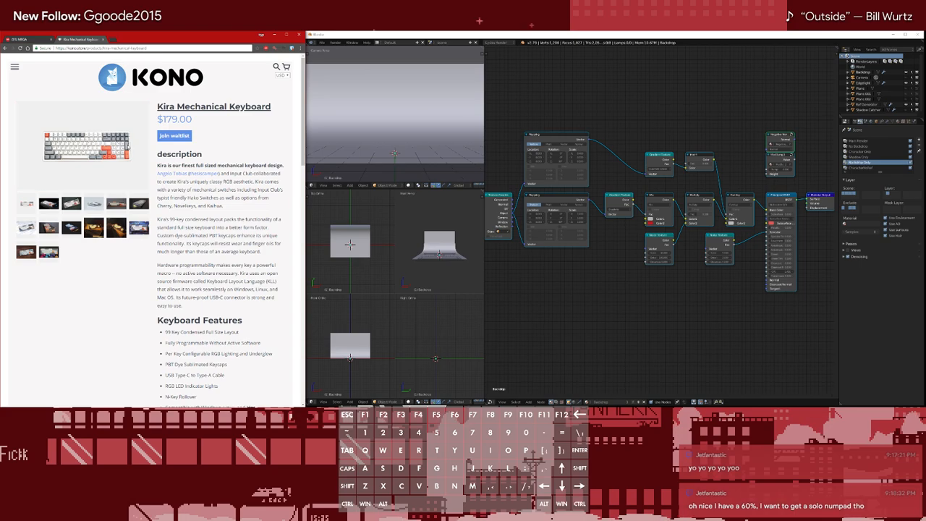
{"action": "left_click", "coordinate": [129, 161]}
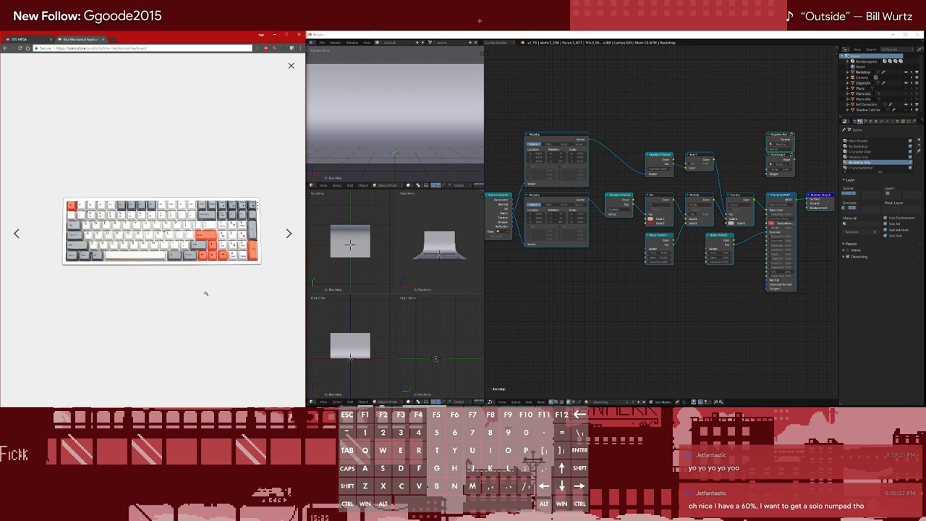
Switch to MEGA in Firefox and send "I don't want to pay" as the reason for not renewing the PRO LITE plan
{"action": "left_click", "coordinate": [25, 38]}
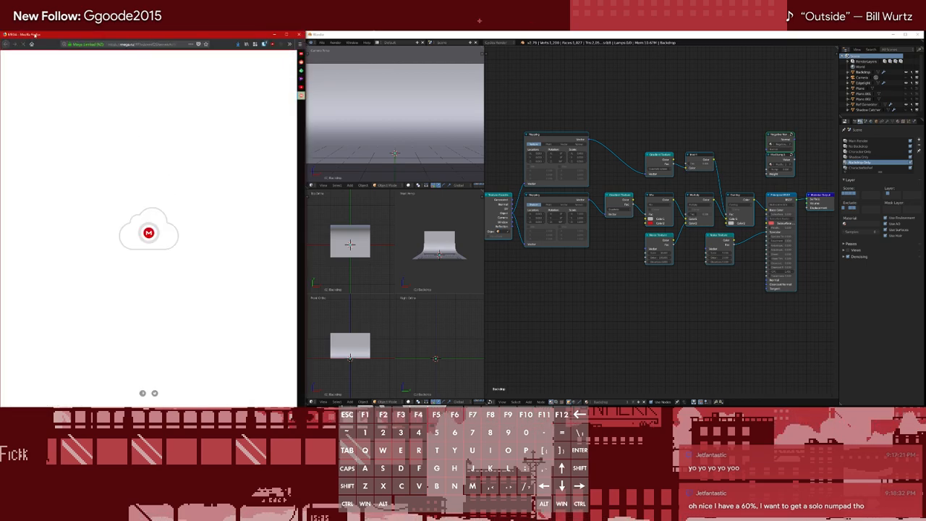
{"action": "right_click", "coordinate": [59, 26]}
{"action": "left_click", "coordinate": [49, 113]}
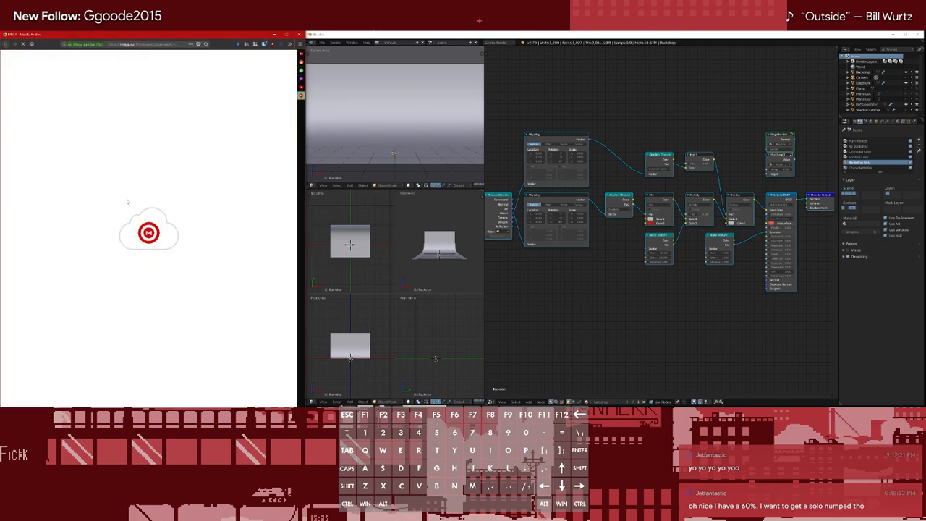
{"action": "left_click", "coordinate": [245, 128]}
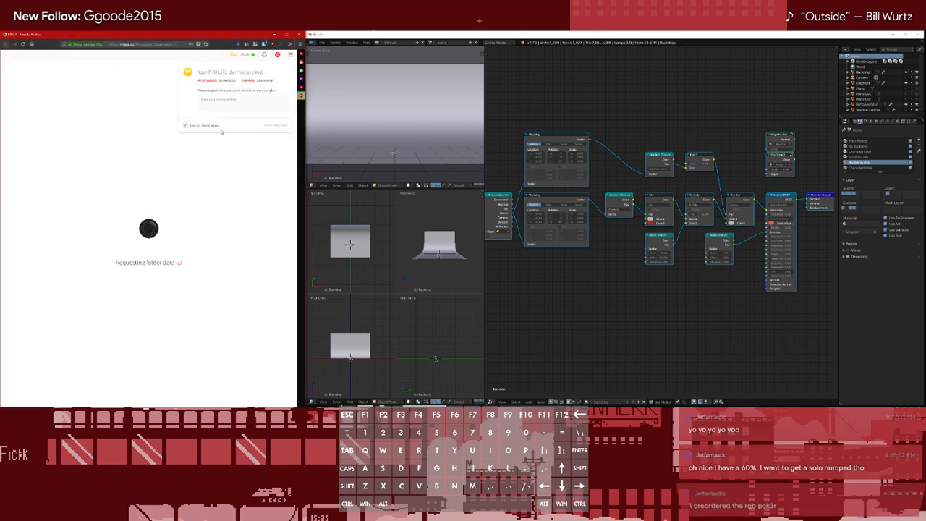
{"action": "left_click", "coordinate": [239, 96]}
{"action": "type", "text": "I don't want to pay"}
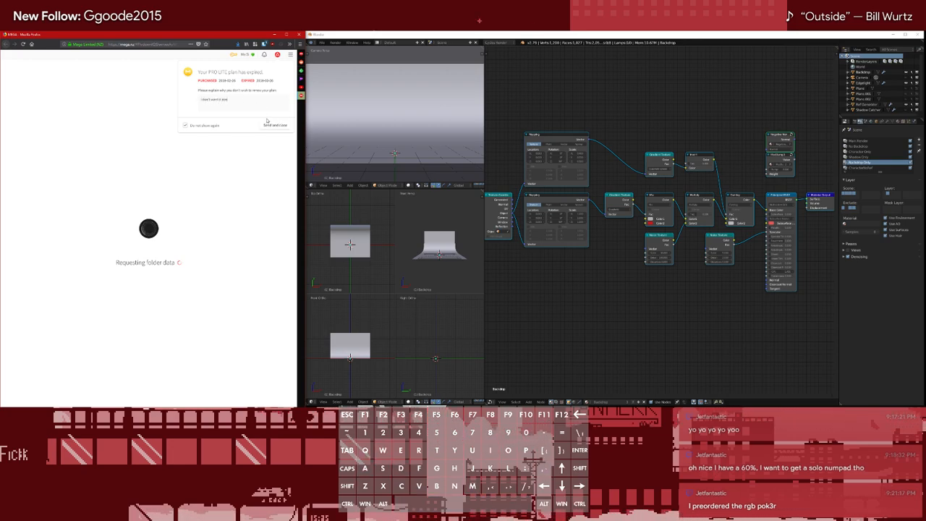
{"action": "left_click", "coordinate": [269, 125]}
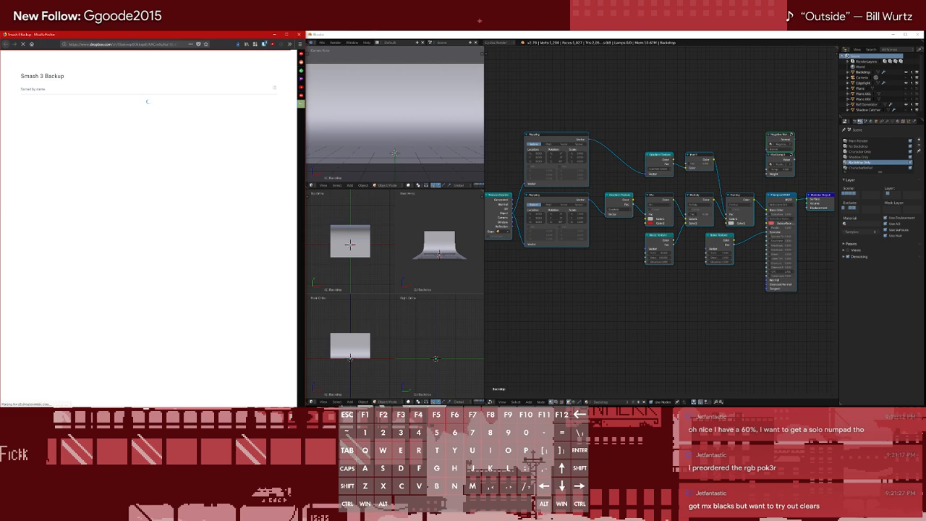
Open the 00 folder inside the Mario folder of the Smash 3 Backup on Dropbox
{"action": "scroll", "coordinate": [230, 190], "scroll_direction": "down", "scroll_amount": 4}
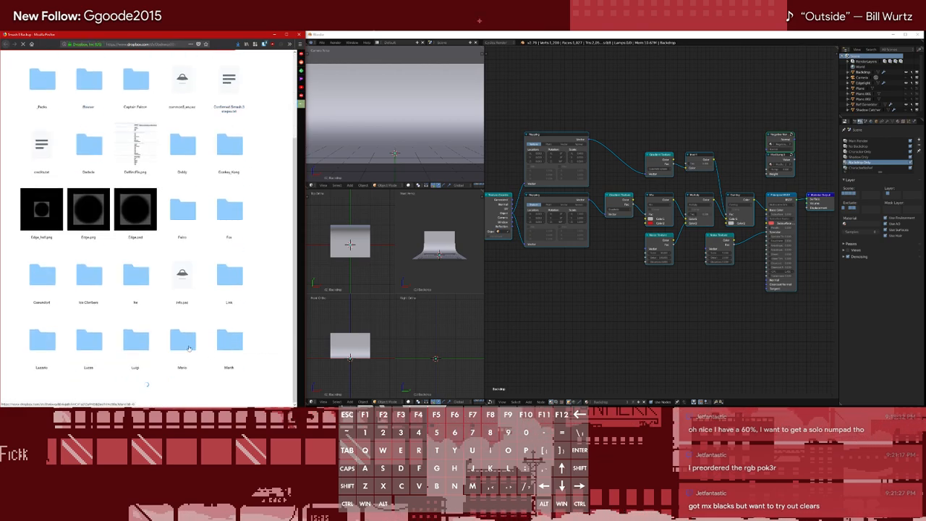
{"action": "left_click", "coordinate": [183, 368]}
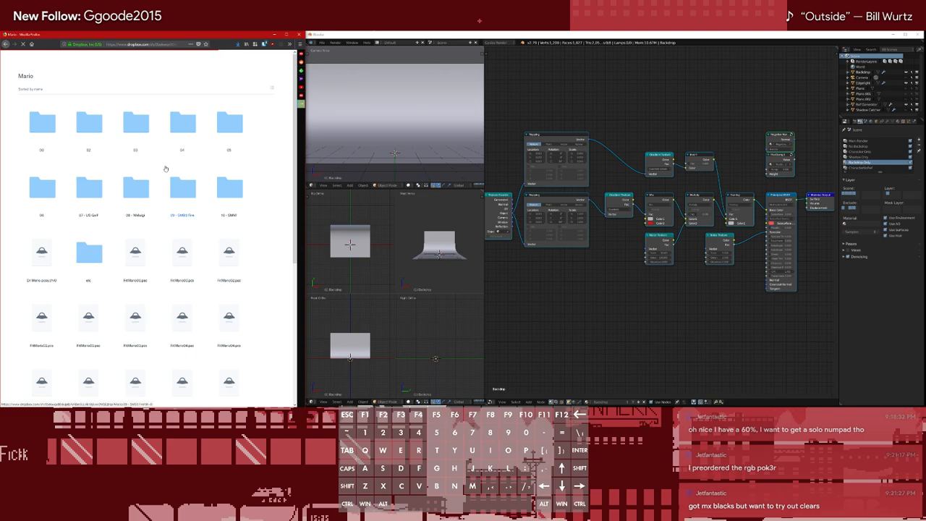
{"action": "left_click", "coordinate": [35, 131]}
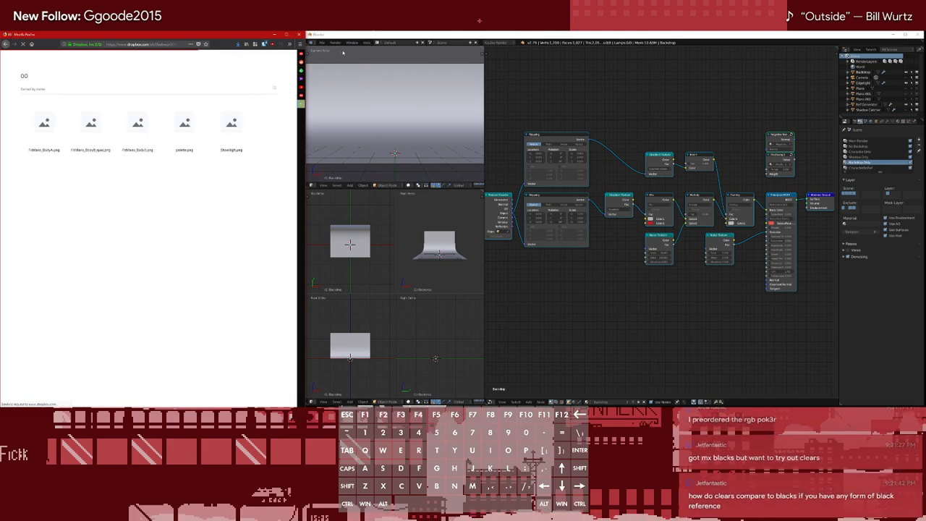
Bring up Blender's Open Blender File browser, then switch to File Explorer and open the csp-standardization-project folder
{"action": "left_click", "coordinate": [322, 42]}
{"action": "left_click", "coordinate": [333, 55]}
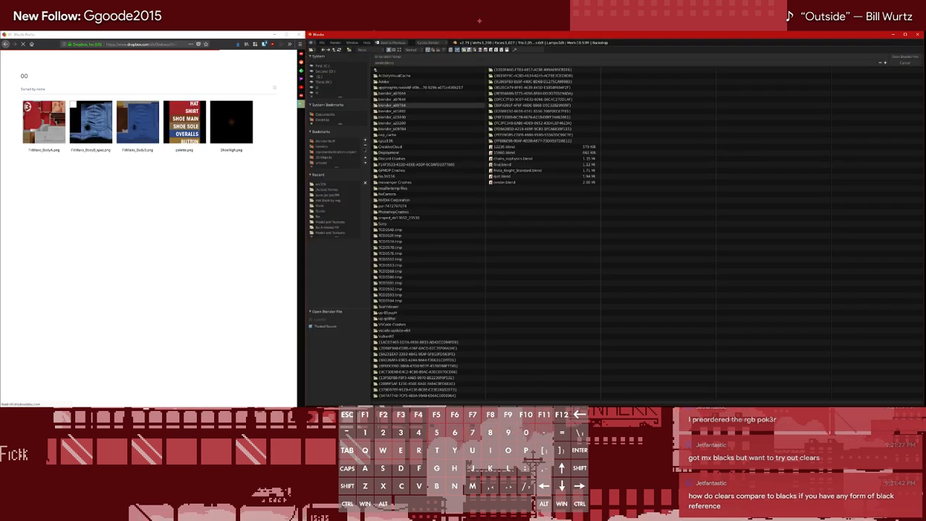
{"action": "mouse_move", "coordinate": [48, 27]}
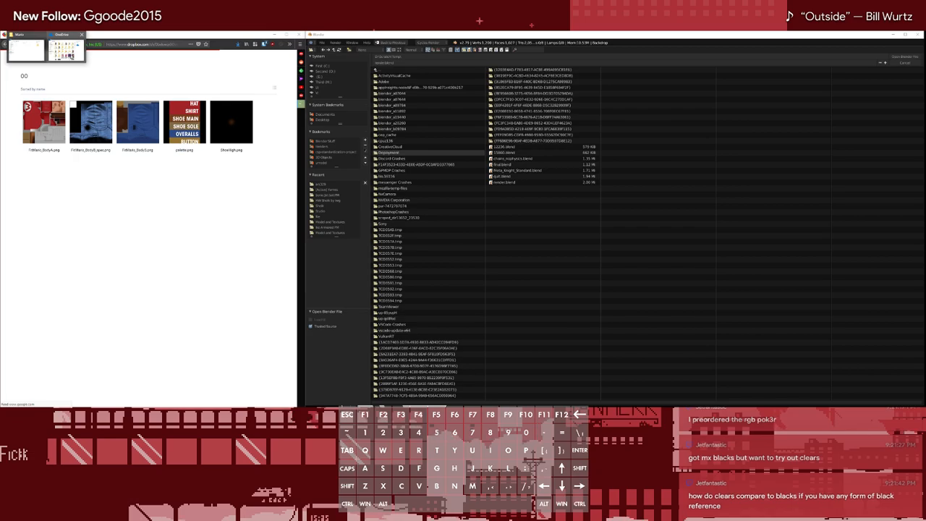
{"action": "left_click", "coordinate": [72, 55]}
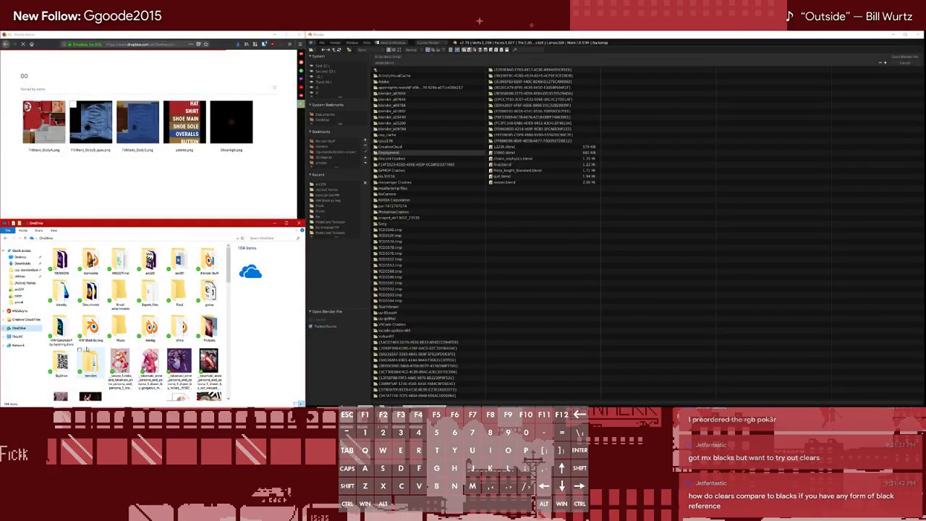
{"action": "left_click", "coordinate": [34, 320]}
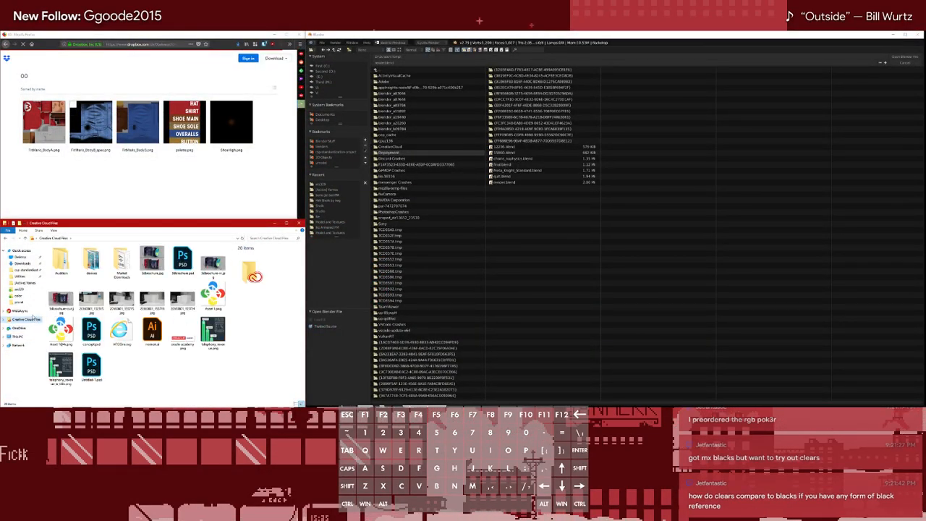
{"action": "left_click", "coordinate": [18, 328]}
{"action": "left_click", "coordinate": [16, 336]}
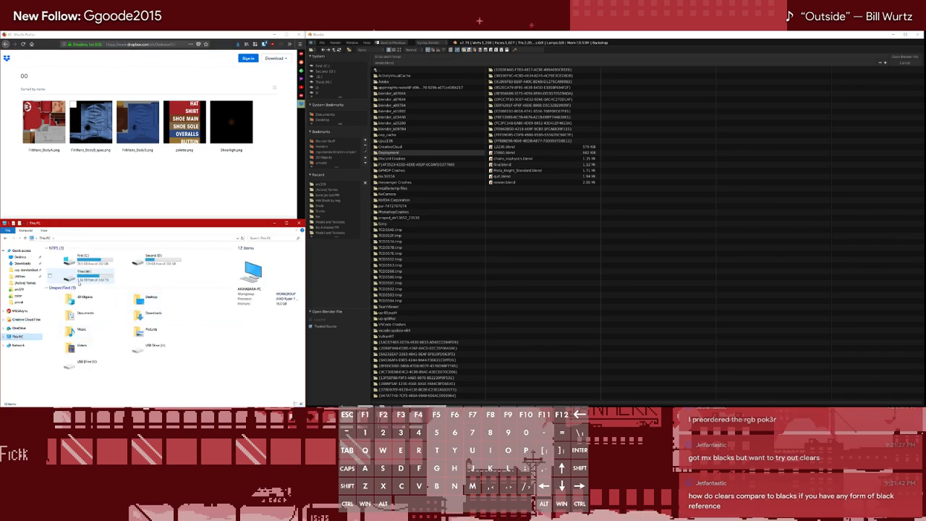
{"action": "left_click", "coordinate": [28, 270]}
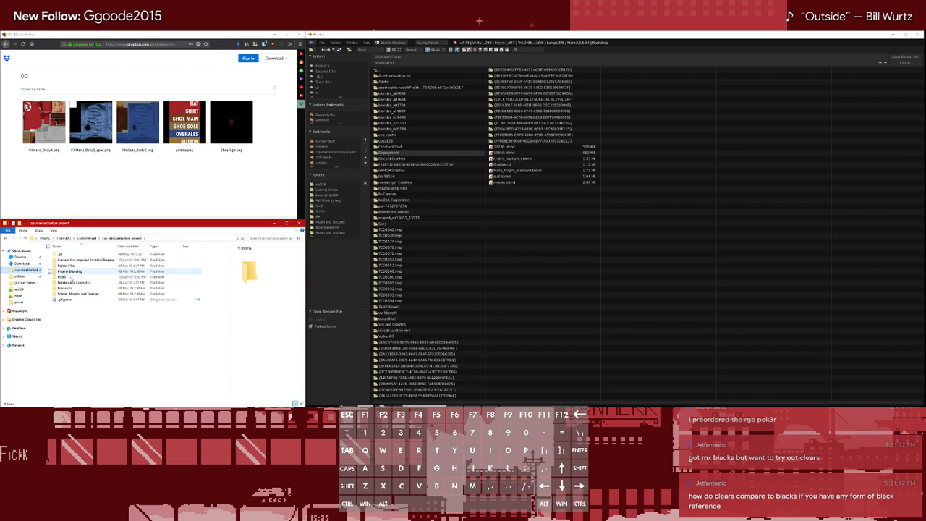
Look through the character folders in Renders and Cosmetics and return to the project folder
{"action": "left_click", "coordinate": [73, 282]}
{"action": "key", "text": "Return"}
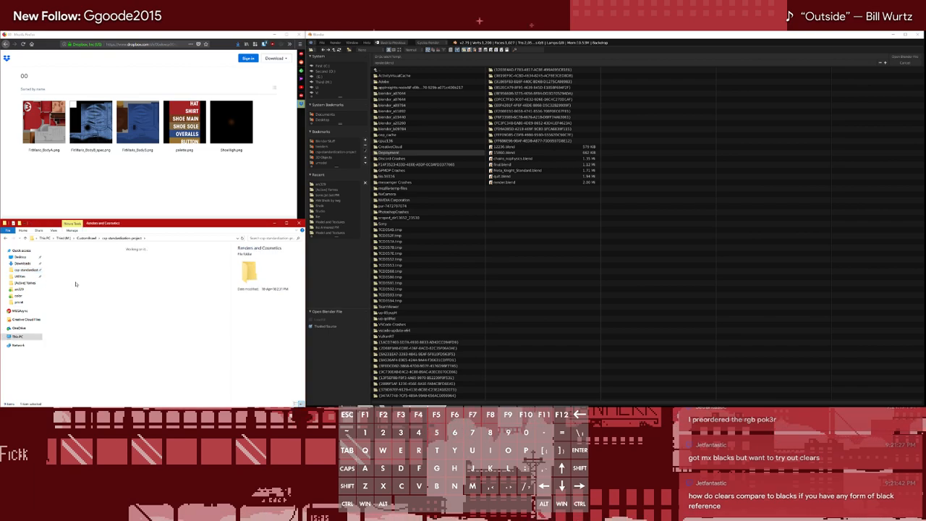
{"action": "scroll", "coordinate": [169, 309], "scroll_direction": "up", "scroll_amount": 2}
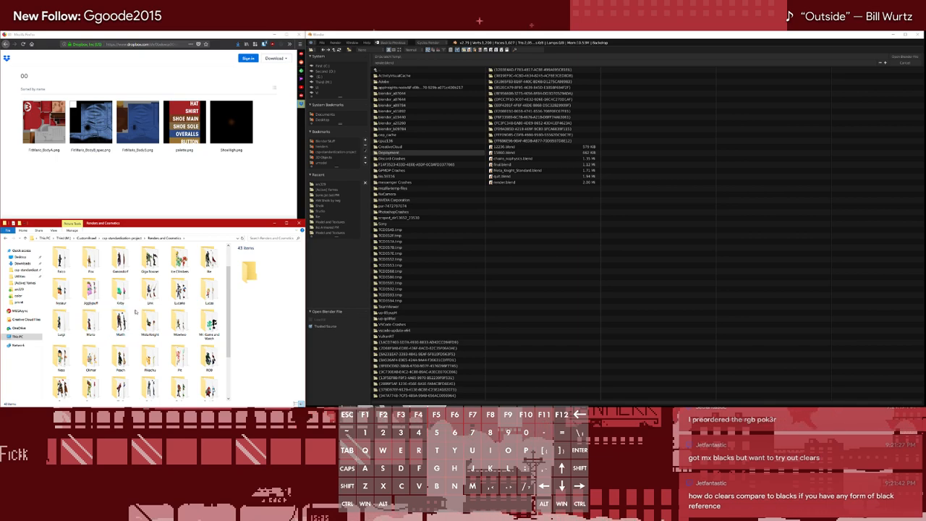
{"action": "scroll", "coordinate": [134, 312], "scroll_direction": "up", "scroll_amount": 1}
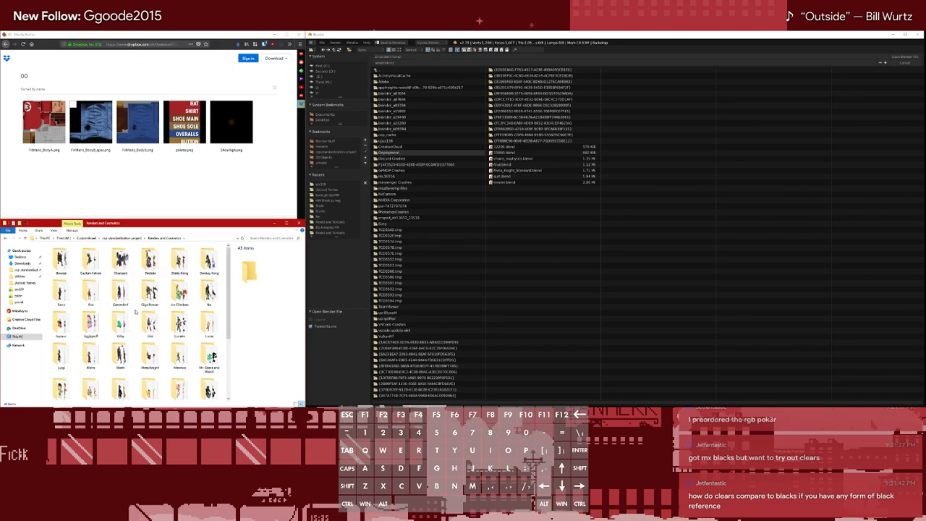
{"action": "left_click", "coordinate": [123, 238]}
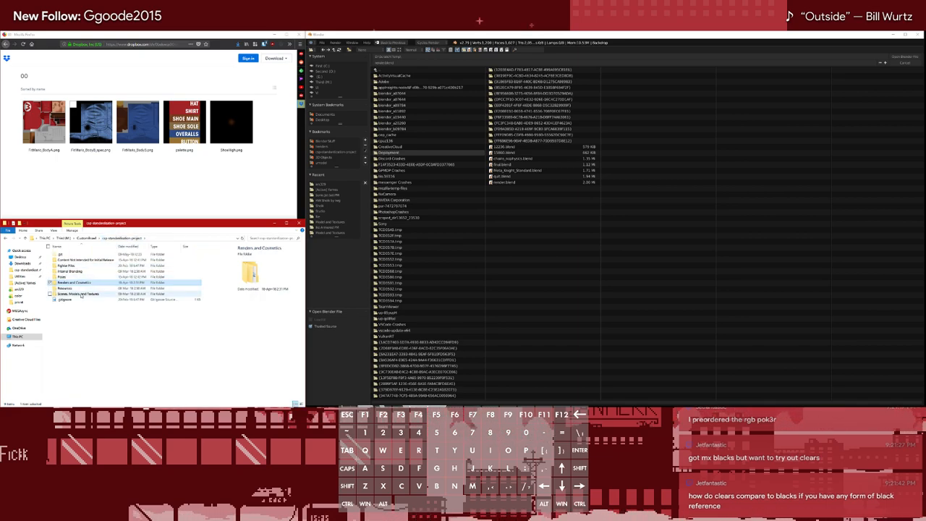
Go to Scenes, Models, and Textures > Mario > Mario Standard, and close the extra Blender instance launched from Mario_Standard.blend
{"action": "double_click", "coordinate": [81, 294]}
{"action": "double_click", "coordinate": [81, 358]}
{"action": "double_click", "coordinate": [68, 259]}
{"action": "double_click", "coordinate": [83, 260]}
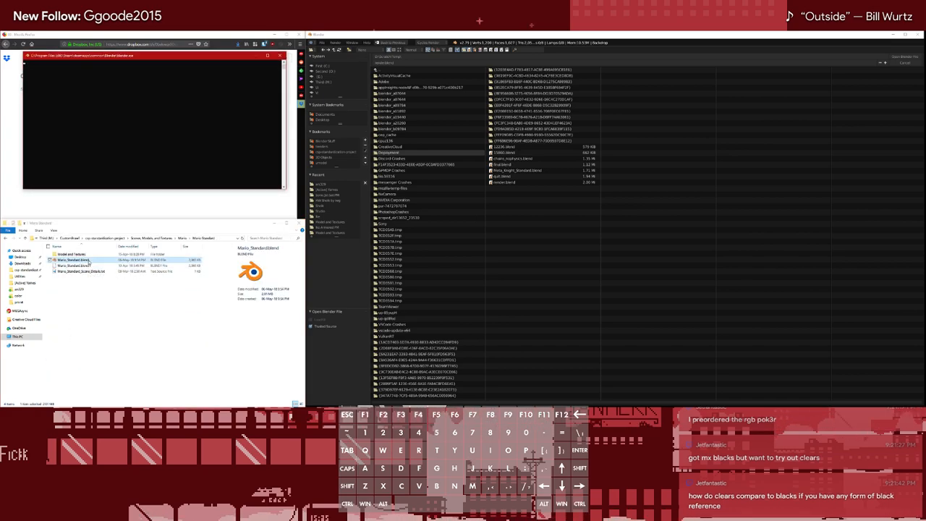
{"action": "left_click", "coordinate": [282, 55]}
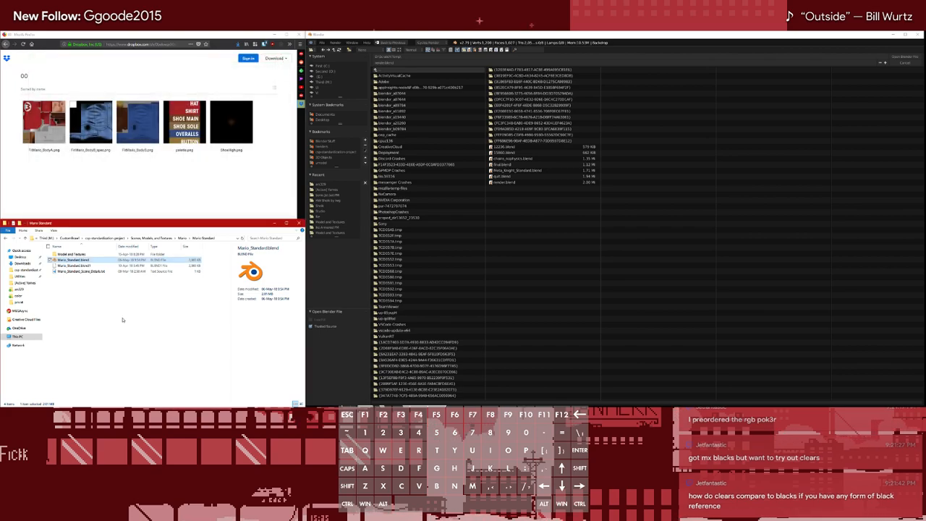
Copy the Mario Standard folder path into Blender's file browser and open Mario_Standard.blend from it
{"action": "left_click", "coordinate": [122, 319]}
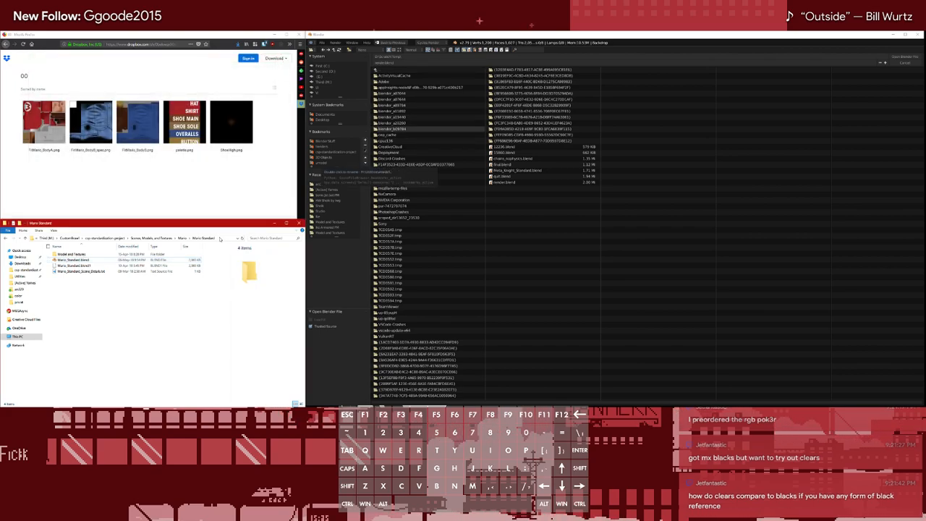
{"action": "left_click", "coordinate": [219, 239]}
{"action": "key", "text": "ctrl+c"}
{"action": "left_click", "coordinate": [507, 56]}
{"action": "key", "text": "ctrl+v"}
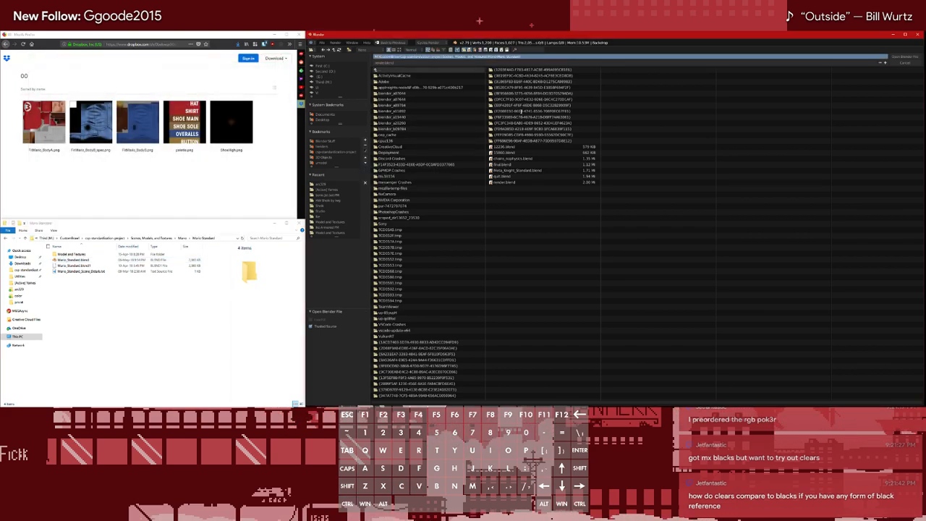
{"action": "key", "text": "Return"}
{"action": "double_click", "coordinate": [448, 84]}
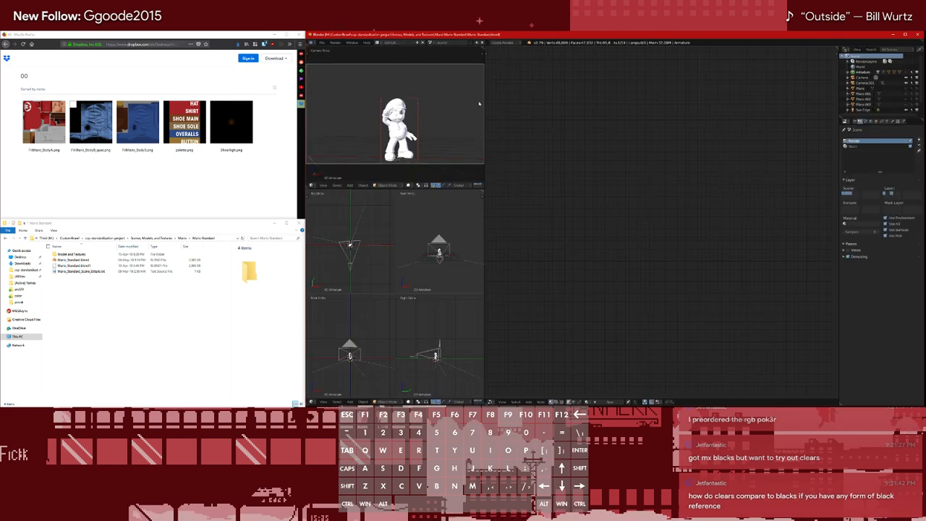
Set the camera view to Rendered shading and the upper-row orthographic view beneath it to Material shading, framing Mario in perspective
{"action": "key", "text": "z"}
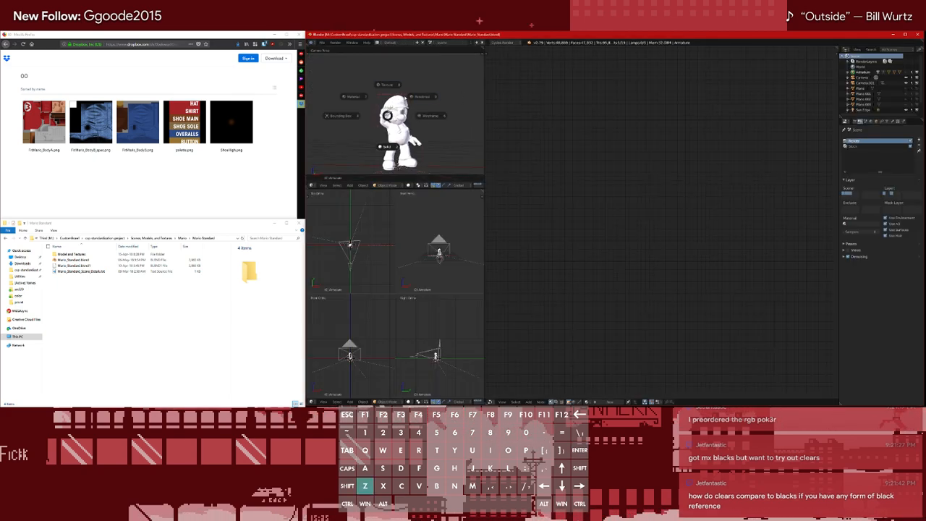
{"action": "left_click", "coordinate": [420, 102]}
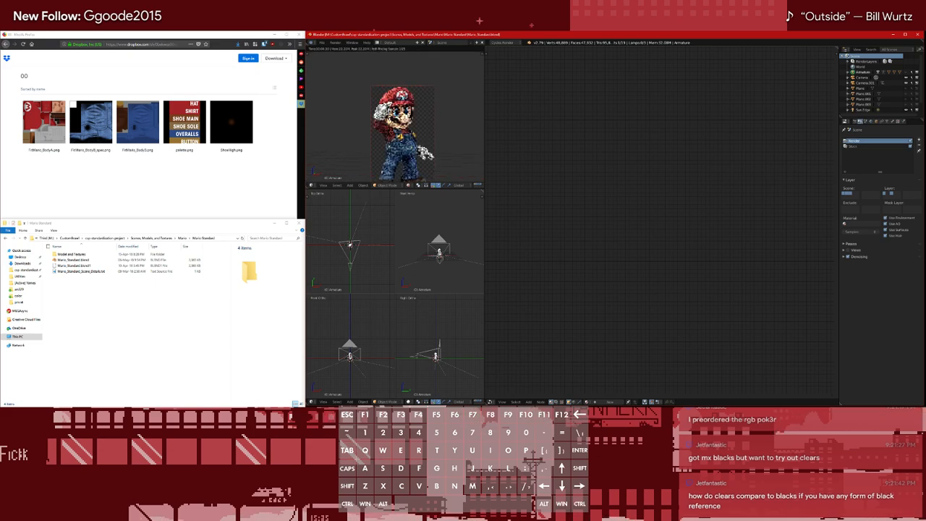
{"action": "key", "text": "z"}
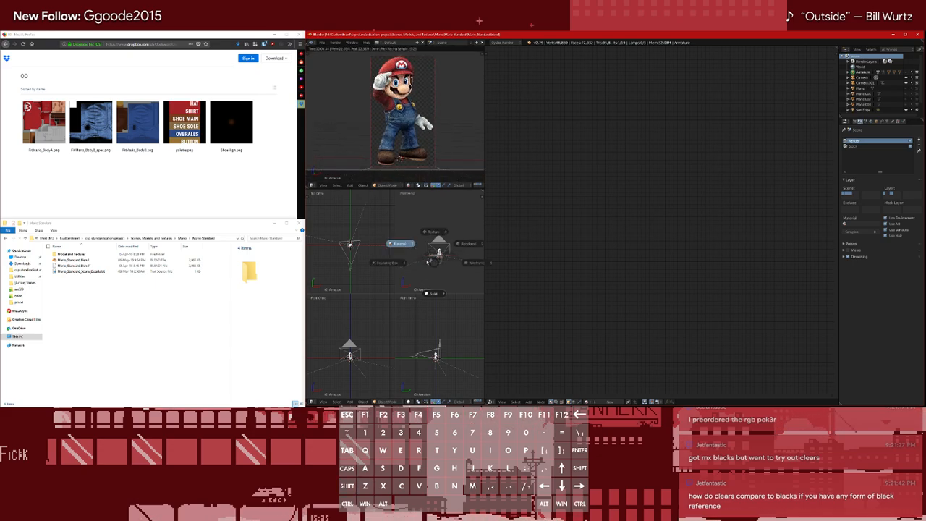
{"action": "left_click", "coordinate": [402, 245]}
{"action": "scroll", "coordinate": [438, 269], "scroll_direction": "up", "scroll_amount": 6}
{"action": "mouse_move", "coordinate": [440, 274]}
{"action": "middle_mouse_down", "text": "shift"}
{"action": "mouse_move", "coordinate": [442, 207]}
{"action": "mouse_move", "coordinate": [437, 250]}
{"action": "mouse_move", "coordinate": [425, 249]}
{"action": "middle_mouse_up", "text": "shift"}
{"action": "scroll", "coordinate": [437, 251], "scroll_direction": "up", "scroll_amount": 4}
{"action": "mouse_move", "coordinate": [426, 249]}
{"action": "middle_mouse_down", "text": "shift"}
{"action": "mouse_move", "coordinate": [431, 271]}
{"action": "mouse_move", "coordinate": [432, 260]}
{"action": "middle_mouse_up", "text": "shift"}
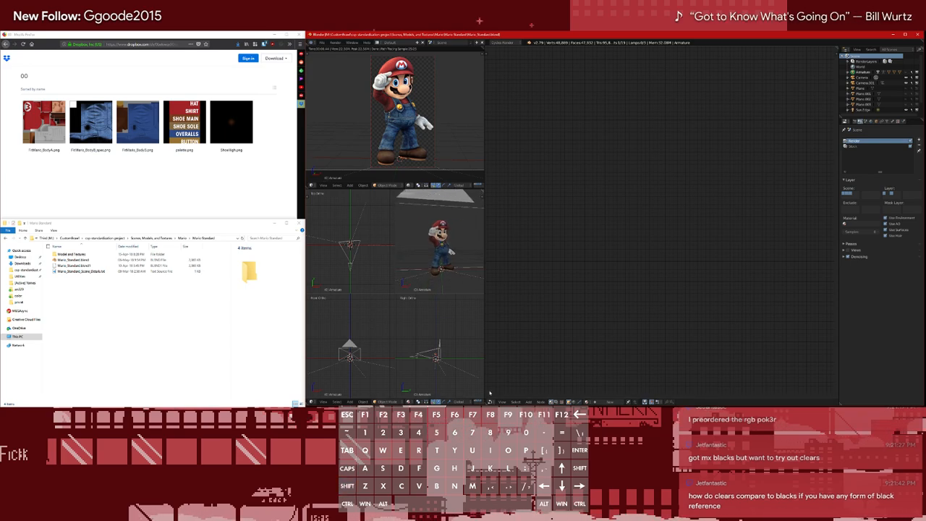
{"action": "left_click", "coordinate": [490, 402]}
{"action": "left_click", "coordinate": [508, 343]}
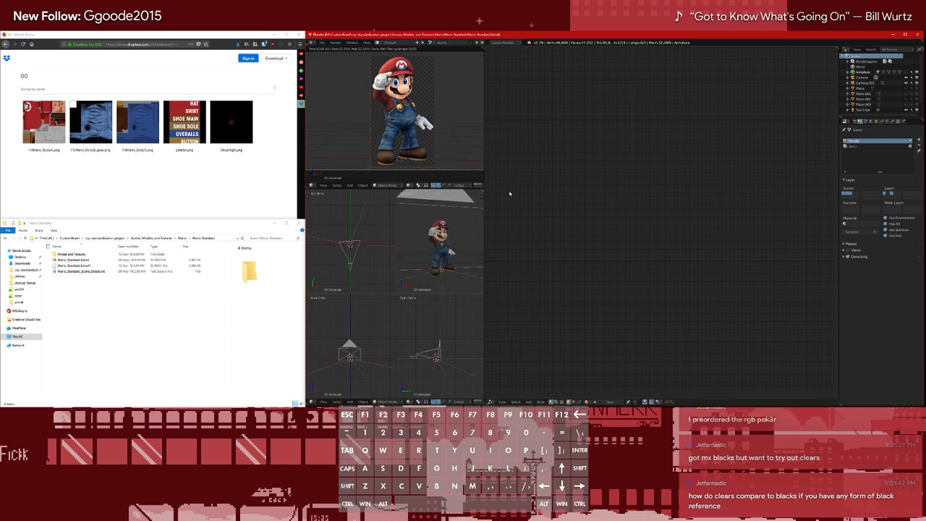
{"action": "left_click", "coordinate": [491, 401]}
{"action": "left_click", "coordinate": [489, 403]}
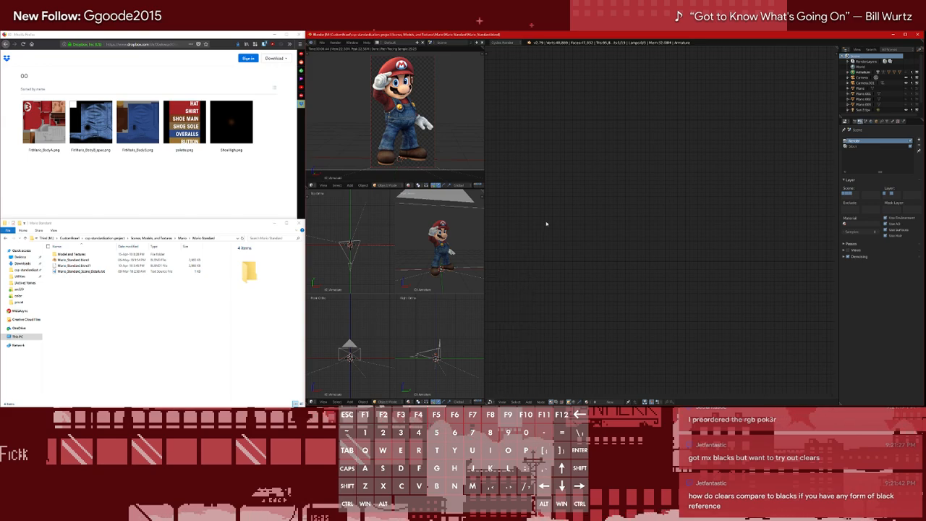
Expand the Armature in the outliner and look through its child objects
{"action": "left_click", "coordinate": [848, 73]}
{"action": "scroll", "coordinate": [867, 82], "scroll_direction": "down", "scroll_amount": 2}
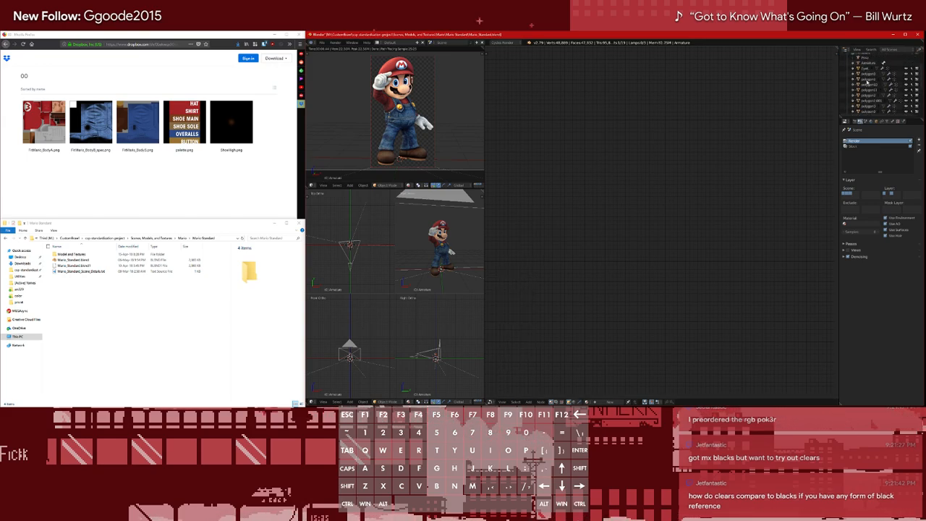
Preview the first texture in the shared 00 folder, download the folder as a saved zip, and return to the Mario folder
{"action": "left_click", "coordinate": [123, 167]}
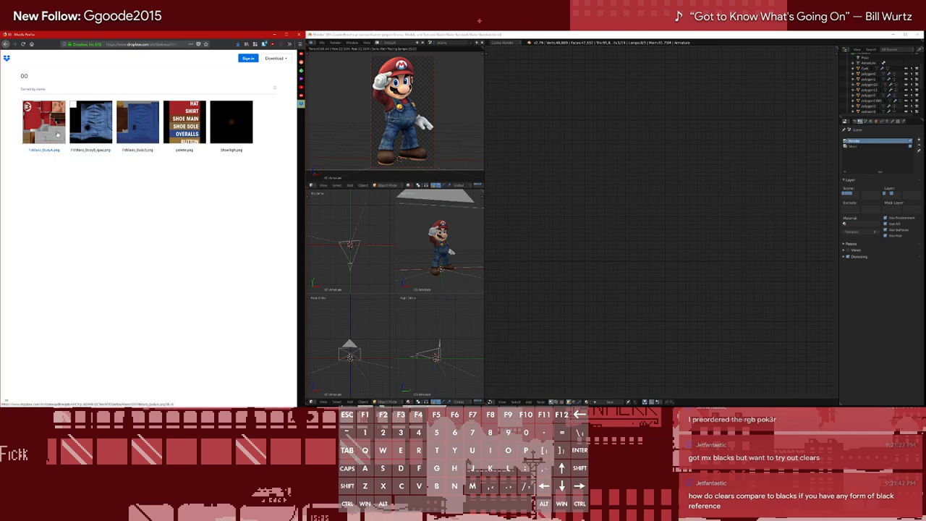
{"action": "left_click", "coordinate": [34, 109]}
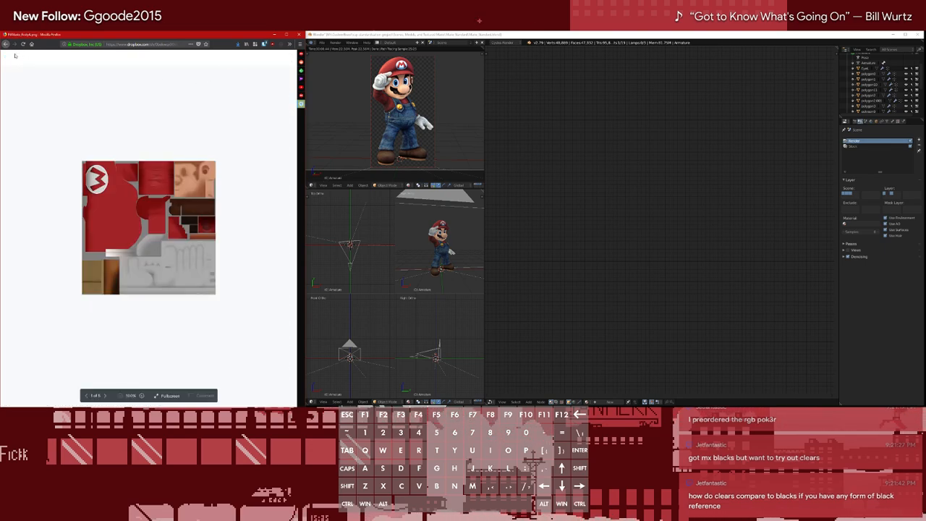
{"action": "left_click", "coordinate": [5, 43]}
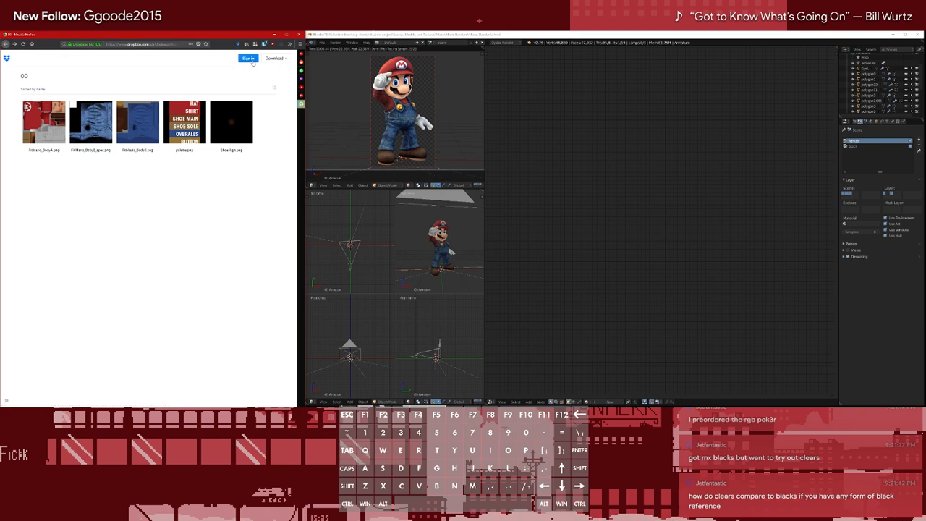
{"action": "left_click", "coordinate": [275, 58]}
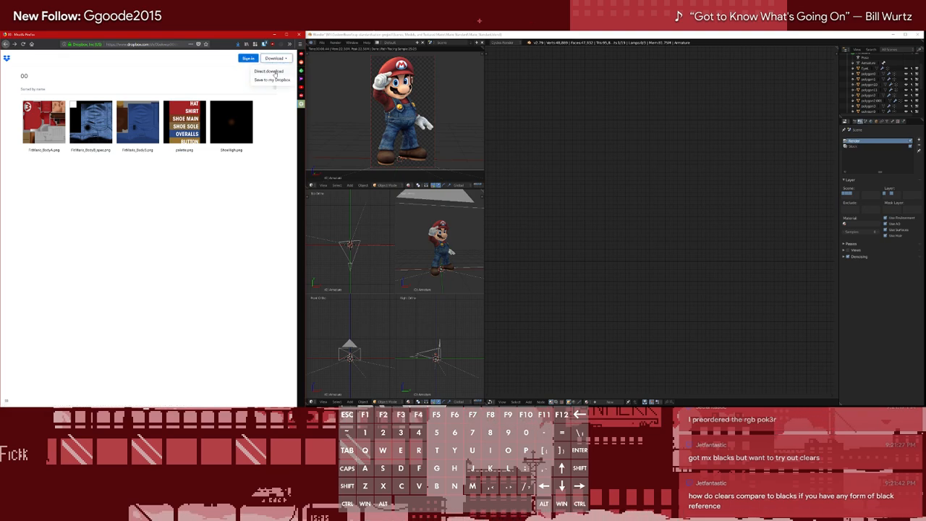
{"action": "left_click", "coordinate": [274, 72]}
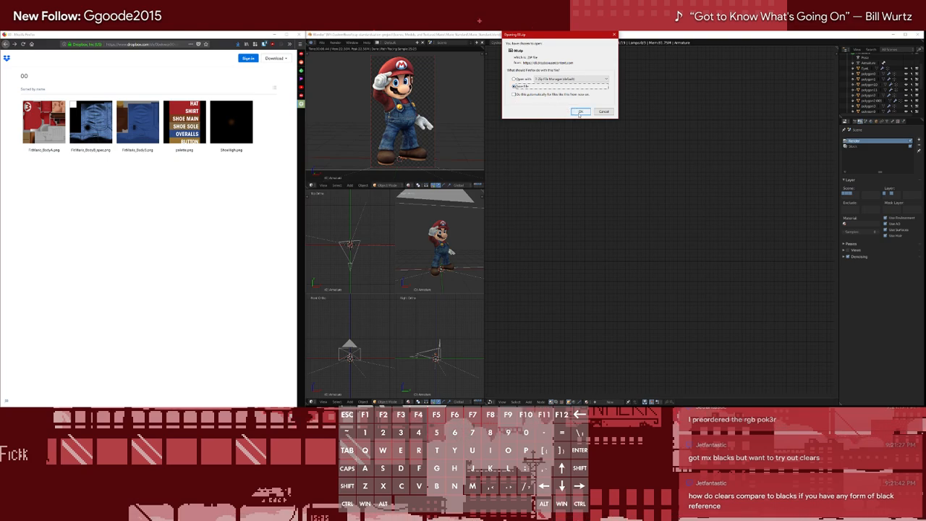
{"action": "left_click", "coordinate": [580, 112]}
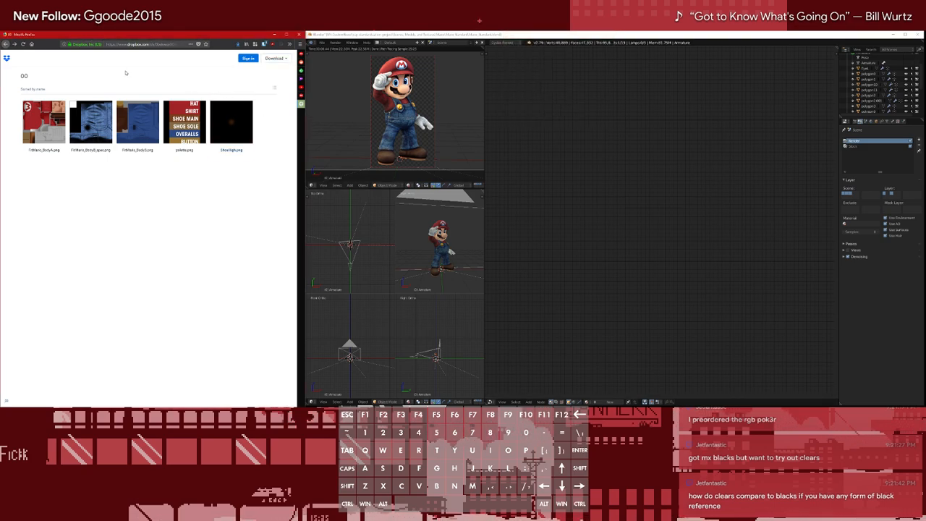
{"action": "left_click", "coordinate": [6, 45]}
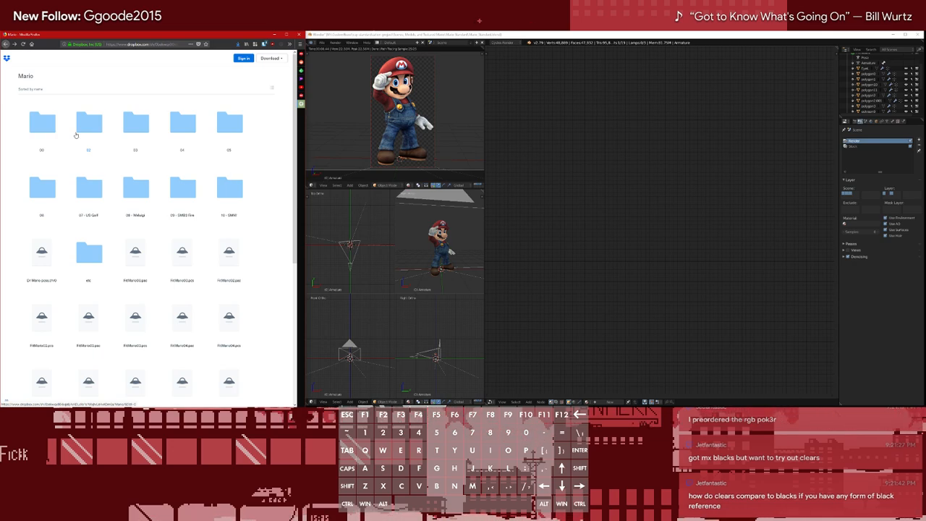
Download the 02 texture folder as a saved zip, return to the Mario folder, and check the recent downloads
{"action": "left_click", "coordinate": [582, 140]}
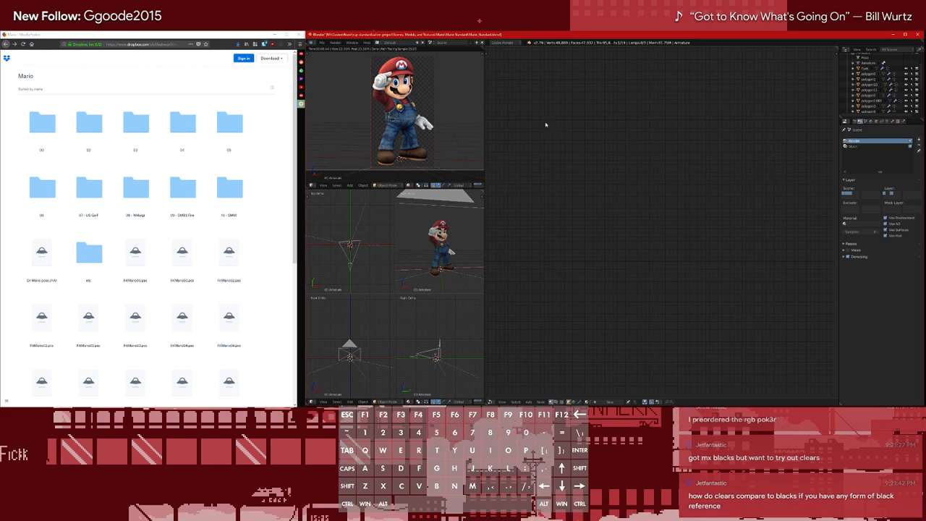
{"action": "left_click", "coordinate": [246, 155]}
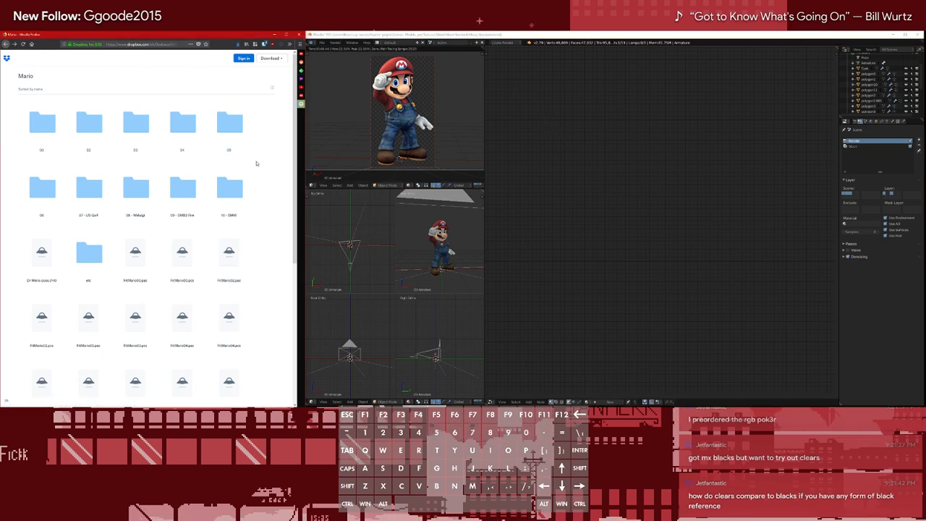
{"action": "scroll", "coordinate": [254, 157], "scroll_direction": "down", "scroll_amount": 3}
{"action": "scroll", "coordinate": [256, 156], "scroll_direction": "up", "scroll_amount": 3}
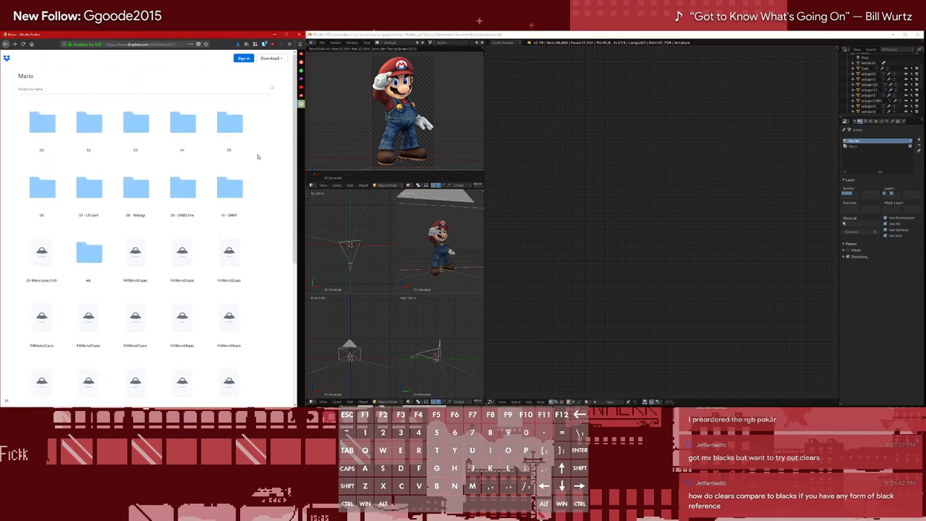
{"action": "left_click", "coordinate": [72, 125]}
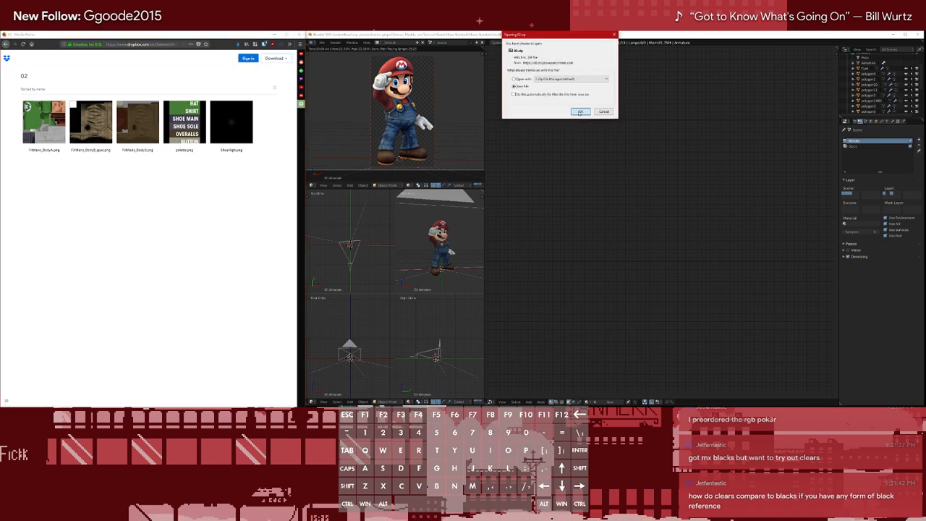
{"action": "left_click", "coordinate": [577, 111]}
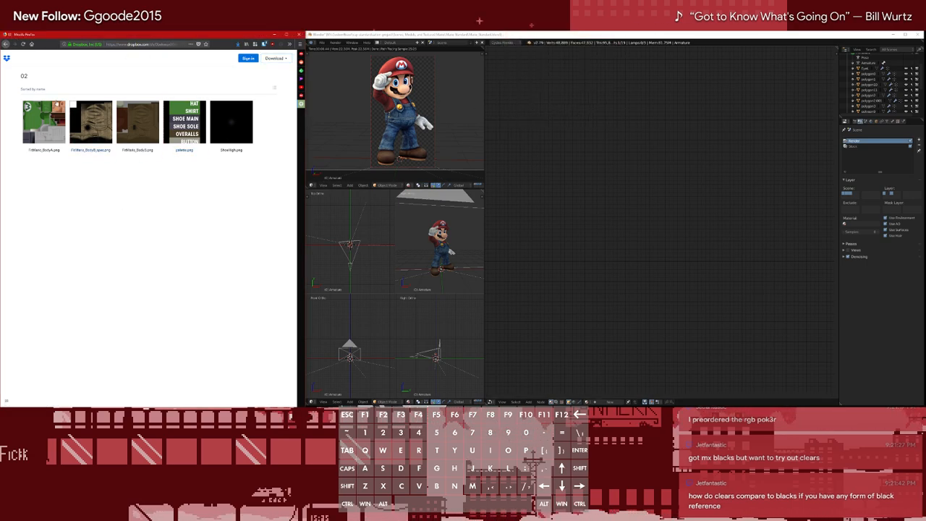
{"action": "left_click", "coordinate": [6, 45]}
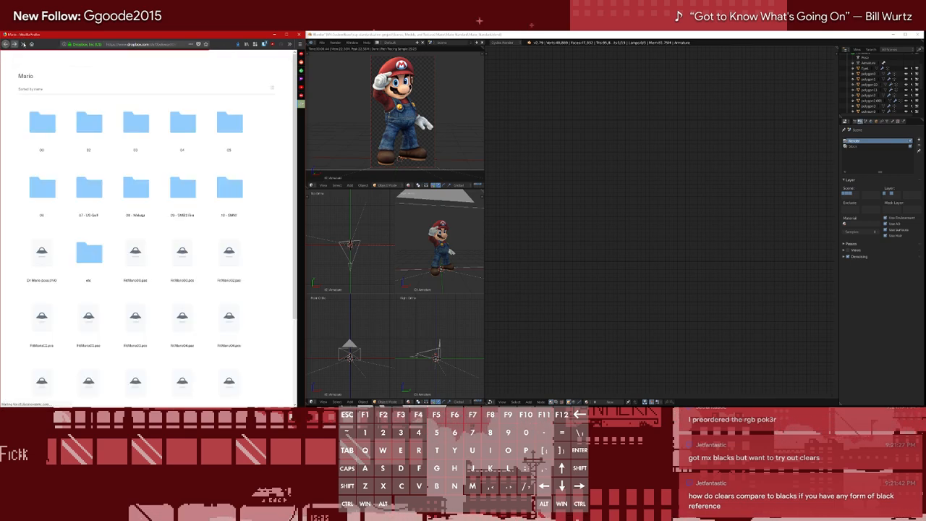
{"action": "left_click", "coordinate": [237, 44]}
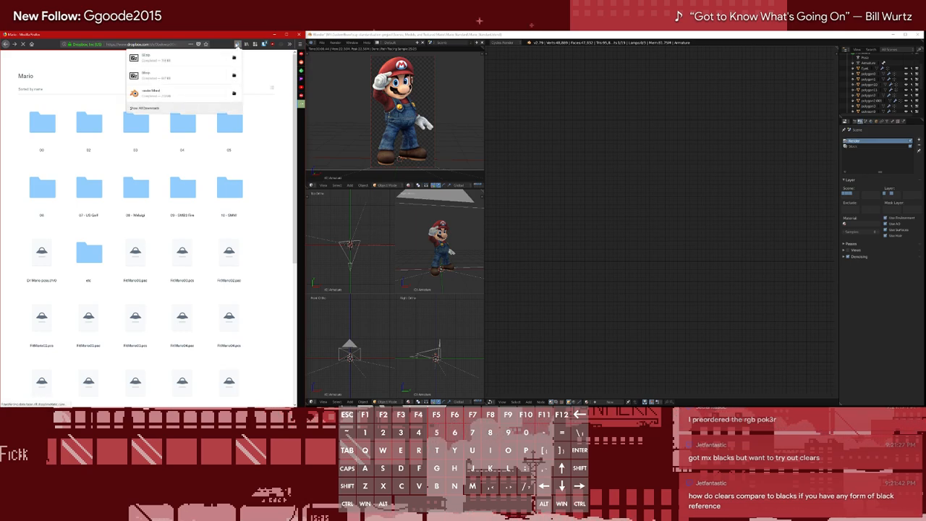
{"action": "left_click", "coordinate": [237, 44]}
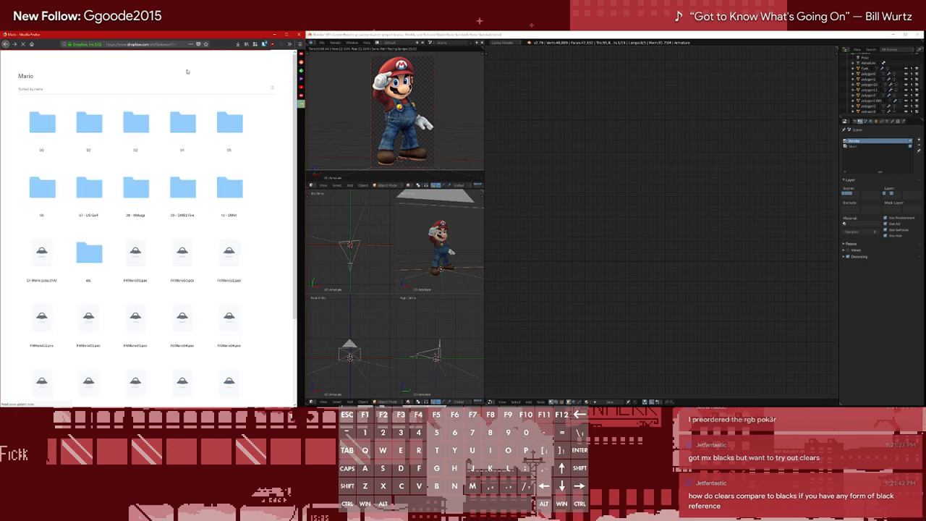
Open the 03, 04, 05 and 06 texture folders in separate browser tabs
{"action": "right_click", "coordinate": [139, 130]}
{"action": "left_click", "coordinate": [149, 136]}
{"action": "right_click", "coordinate": [182, 128]}
{"action": "left_click", "coordinate": [206, 131]}
{"action": "right_click", "coordinate": [222, 127]}
{"action": "left_click", "coordinate": [246, 131]}
{"action": "right_click", "coordinate": [44, 183]}
{"action": "left_click", "coordinate": [65, 188]}
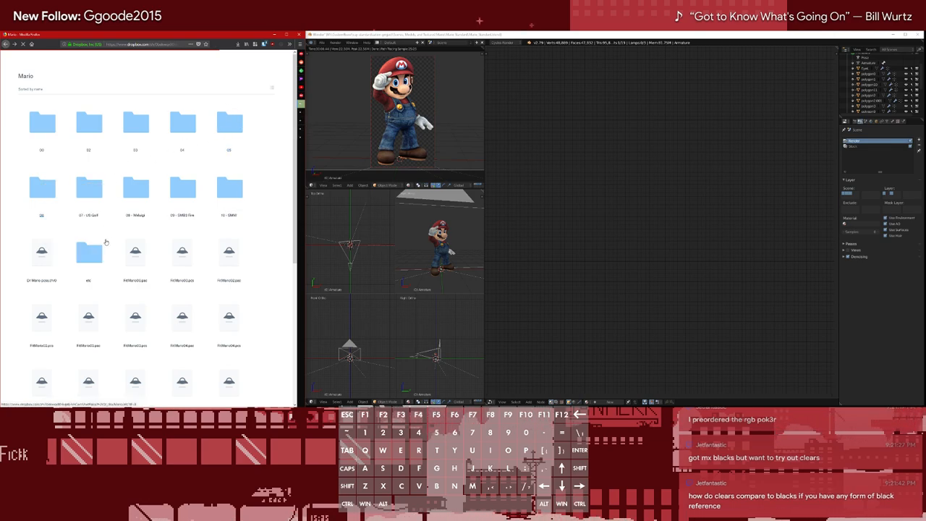
{"action": "mouse_move", "coordinate": [46, 25]}
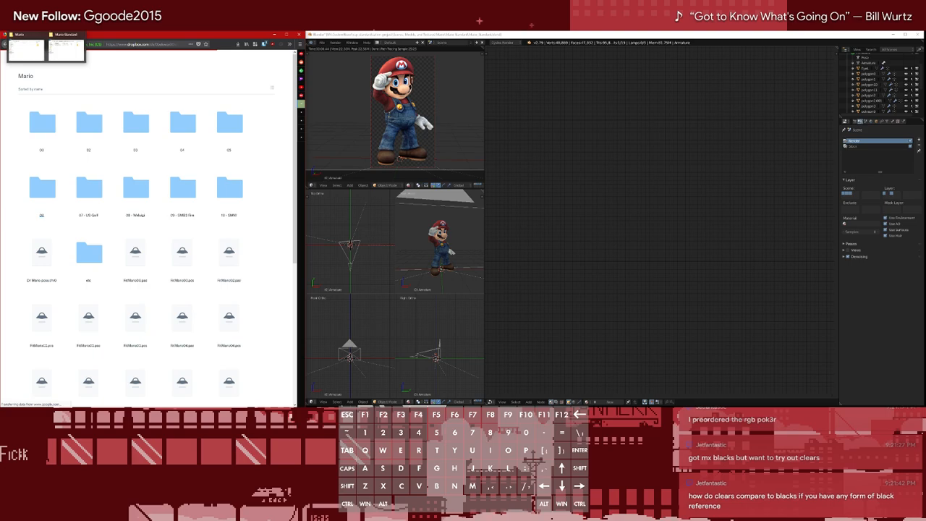
{"action": "mouse_move", "coordinate": [70, 55]}
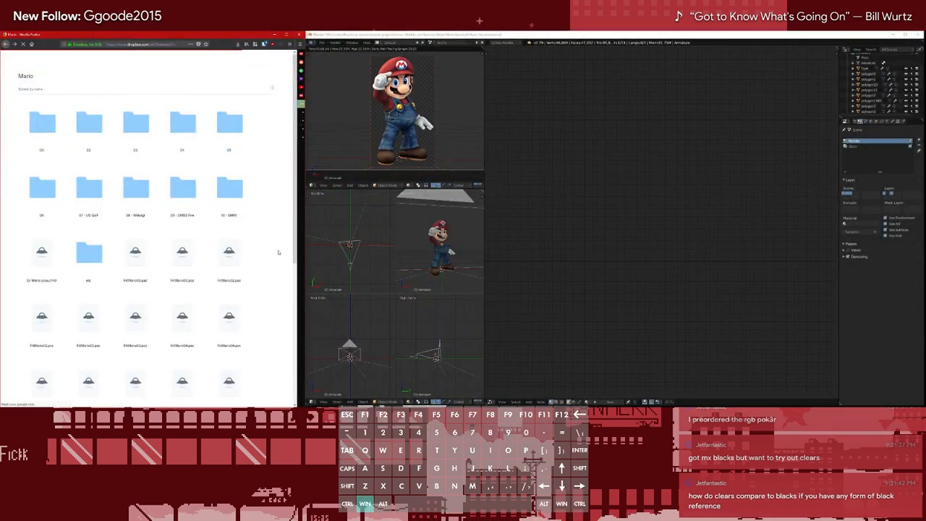
{"action": "key", "text": "super+e"}
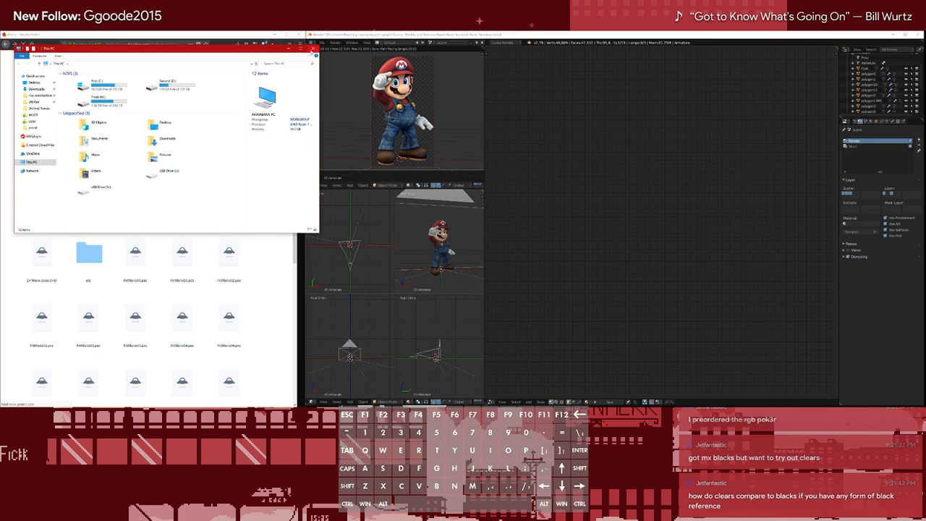
{"action": "left_click", "coordinate": [313, 48]}
Open the Mario costume folders numbered 07, 08, 09 and 10 in separate browser tabs
{"action": "right_click", "coordinate": [98, 194]}
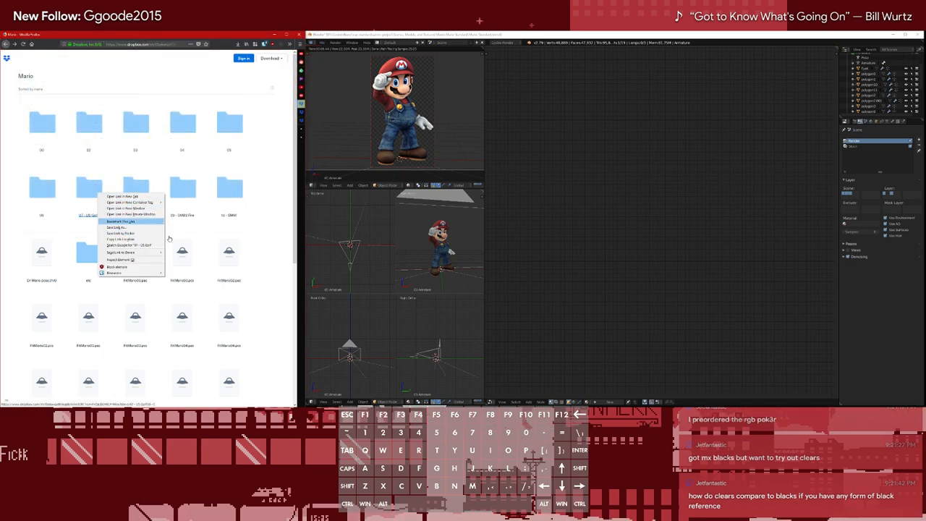
{"action": "left_click", "coordinate": [260, 221]}
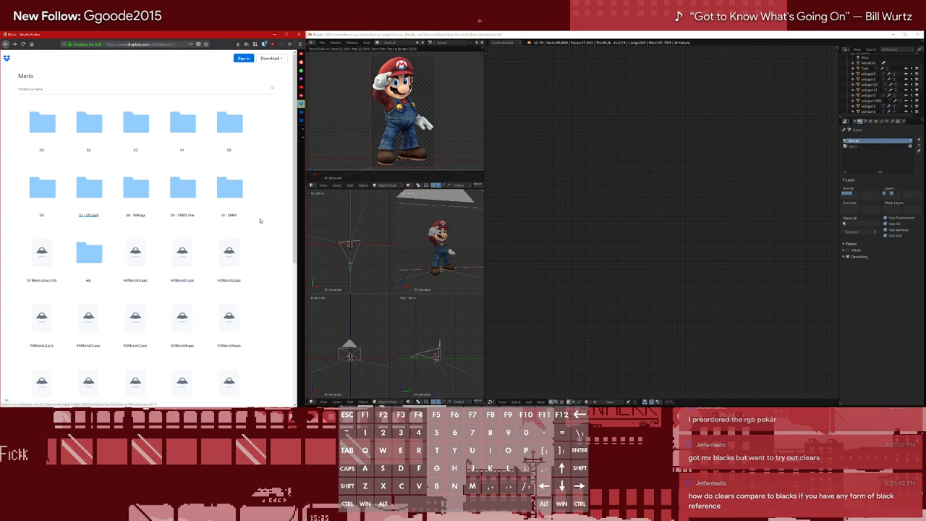
{"action": "right_click", "coordinate": [97, 193]}
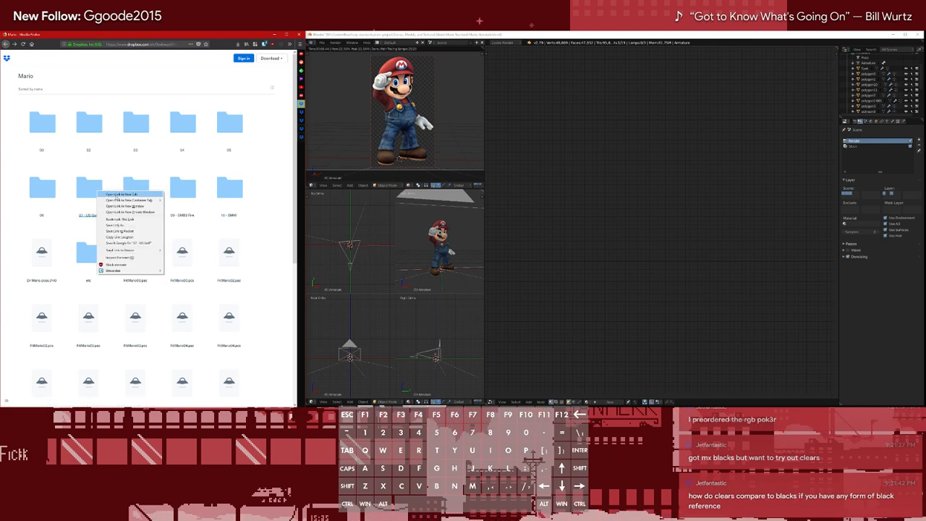
{"action": "right_click", "coordinate": [128, 192]}
{"action": "right_click", "coordinate": [128, 192]}
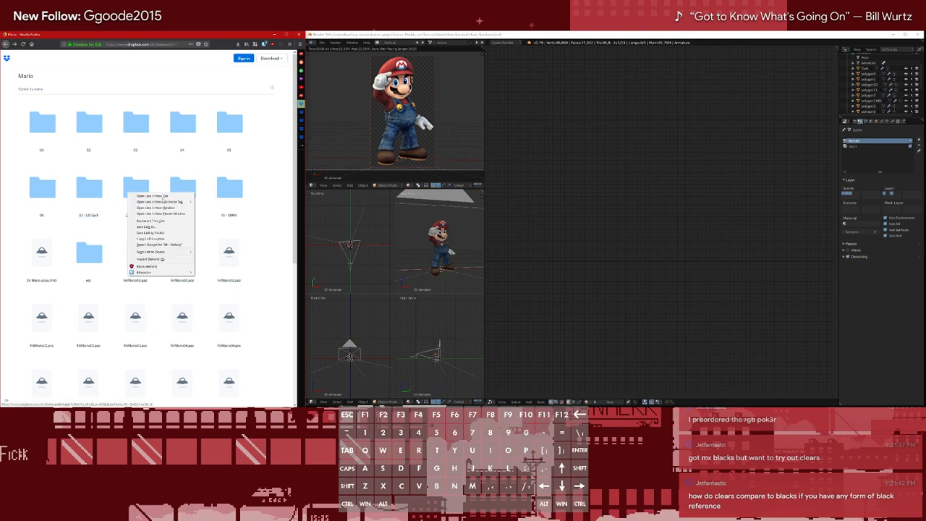
{"action": "right_click", "coordinate": [179, 192]}
{"action": "right_click", "coordinate": [179, 192]}
{"action": "right_click", "coordinate": [238, 195]}
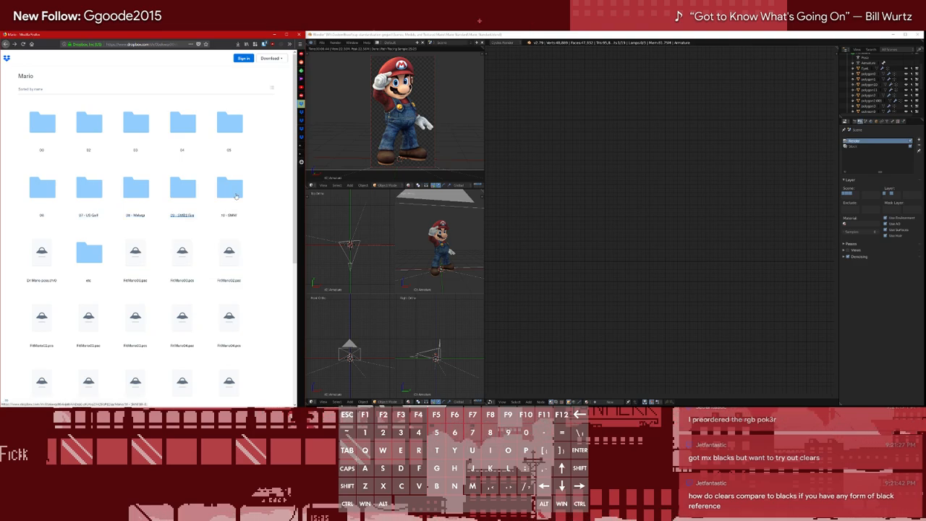
{"action": "right_click", "coordinate": [238, 195]}
{"action": "left_click", "coordinate": [266, 167]}
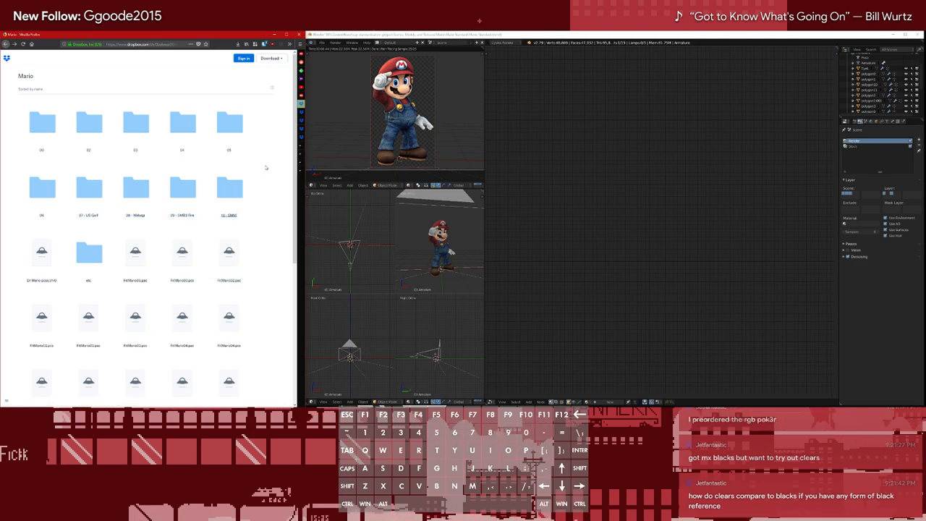
Switch to the tab with the 03 folder and download it directly as a saved zip file
{"action": "left_click", "coordinate": [275, 112]}
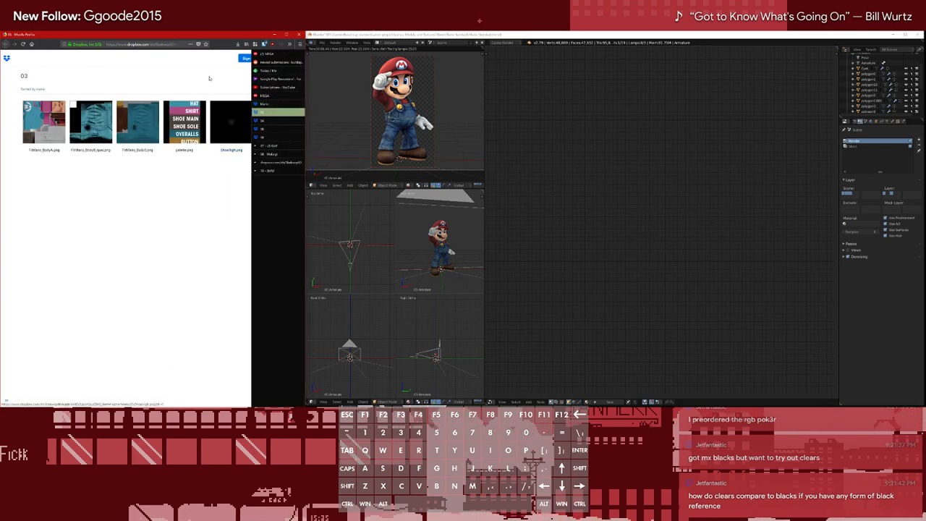
{"action": "left_click", "coordinate": [277, 59]}
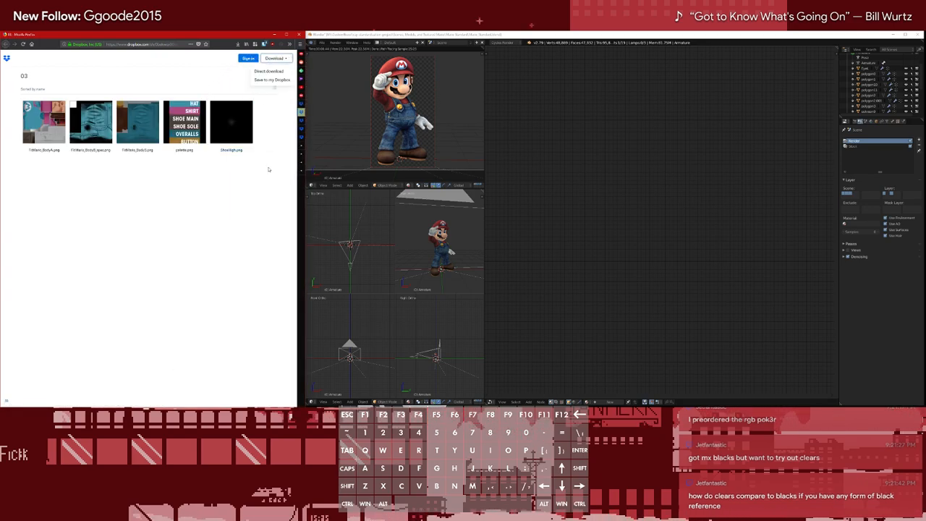
{"action": "left_click", "coordinate": [266, 71]}
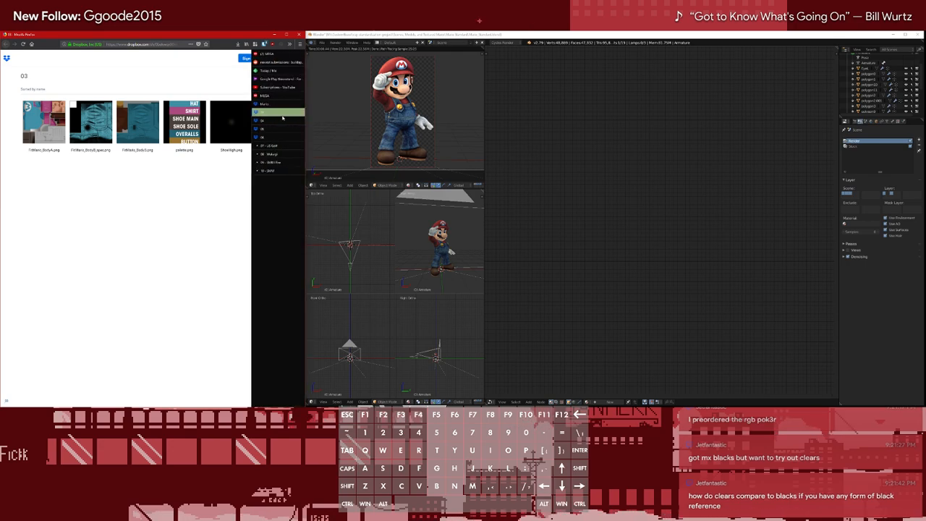
{"action": "left_click", "coordinate": [238, 44]}
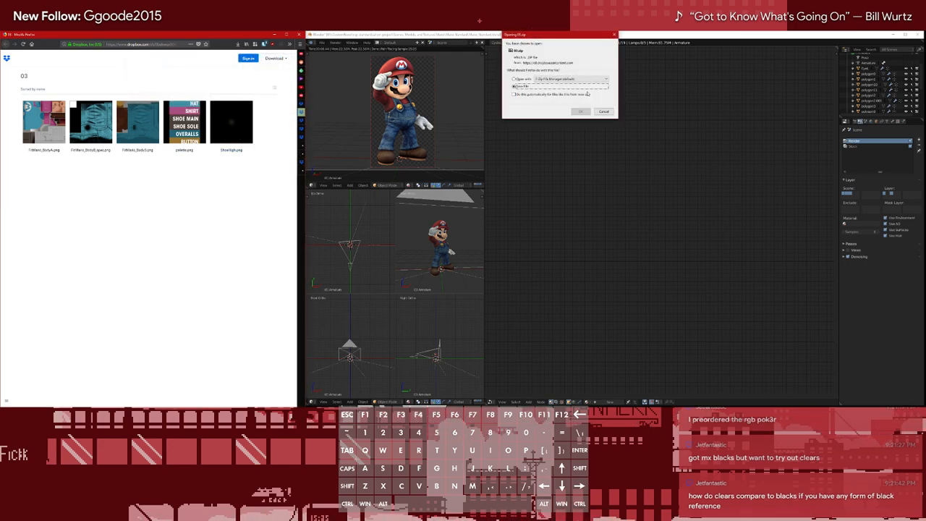
{"action": "left_click", "coordinate": [581, 112]}
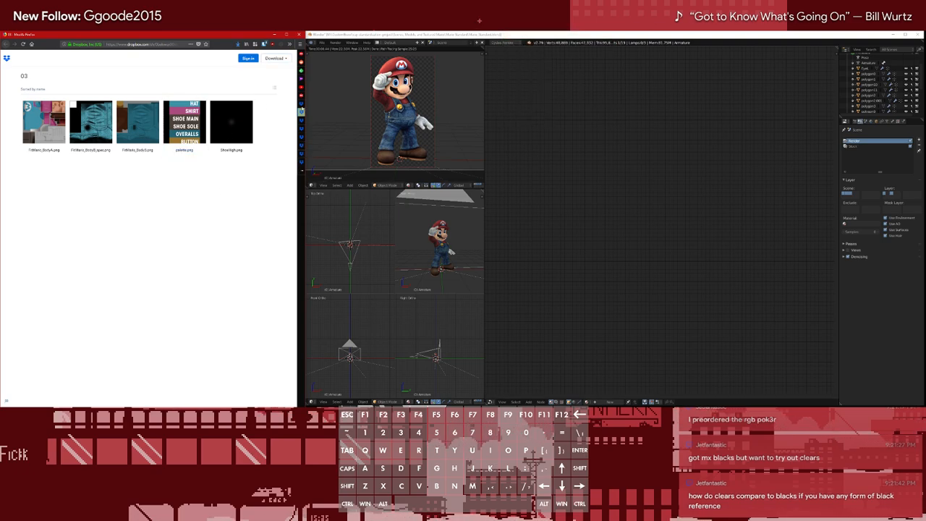
Close the 03 folder's tab and download the 04 folder as a saved zip file
{"action": "middle_click", "coordinate": [298, 112]}
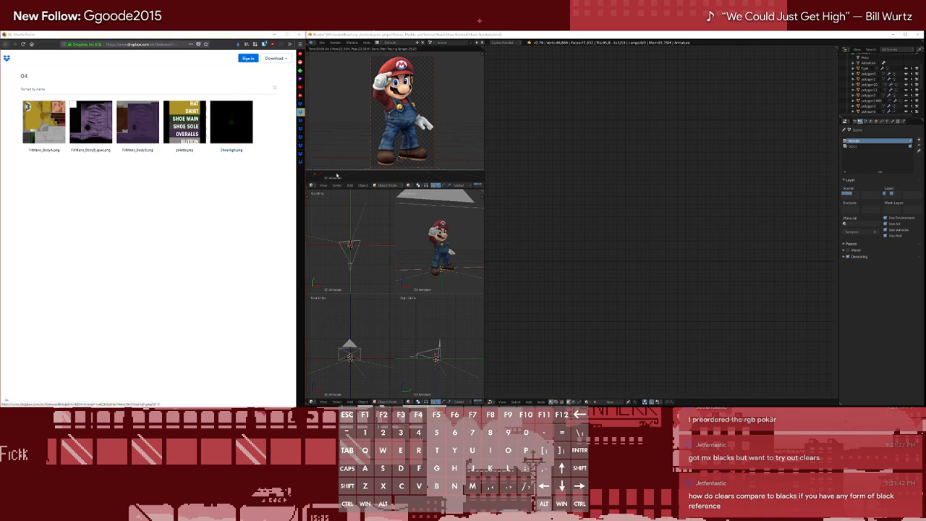
{"action": "left_click", "coordinate": [580, 111]}
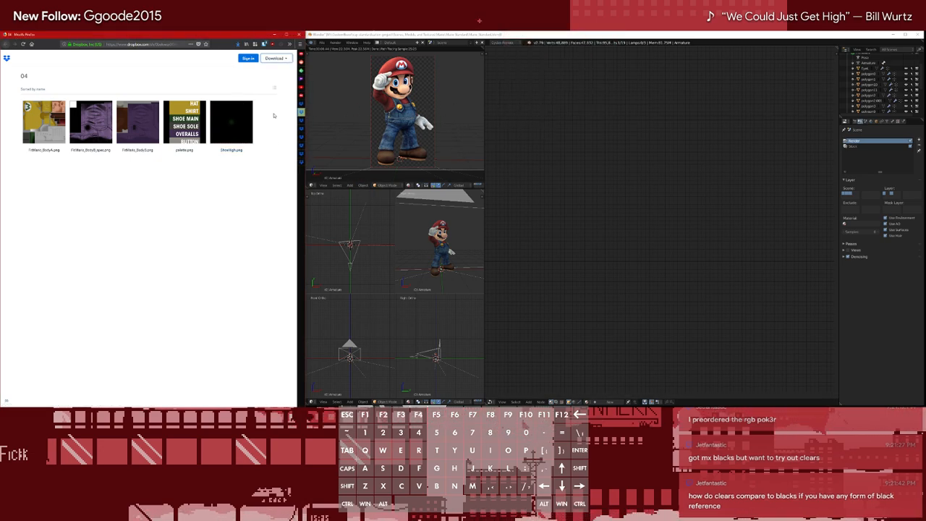
{"action": "mouse_move", "coordinate": [255, 113]}
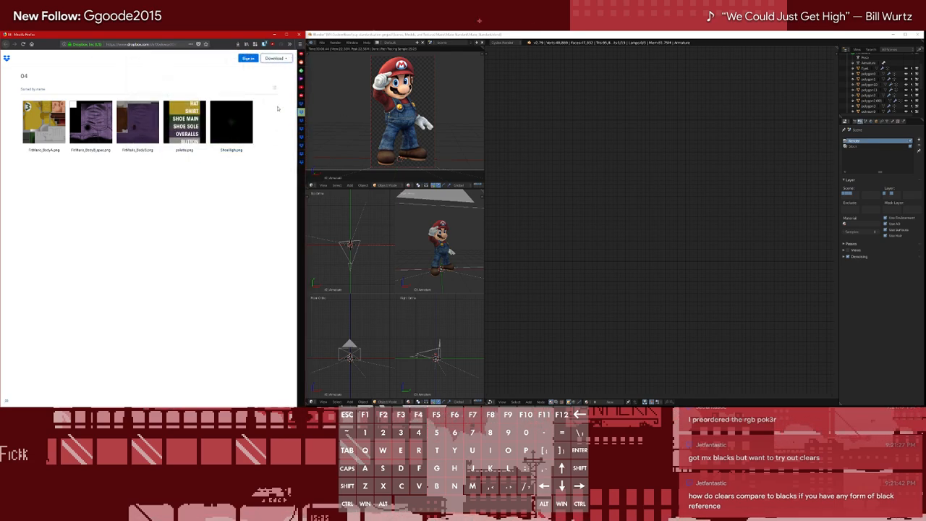
Close the 04 folder's tab and download the 05 folder directly as a saved zip file
{"action": "key", "text": "ctrl+w"}
{"action": "left_click", "coordinate": [276, 60]}
{"action": "left_click", "coordinate": [275, 73]}
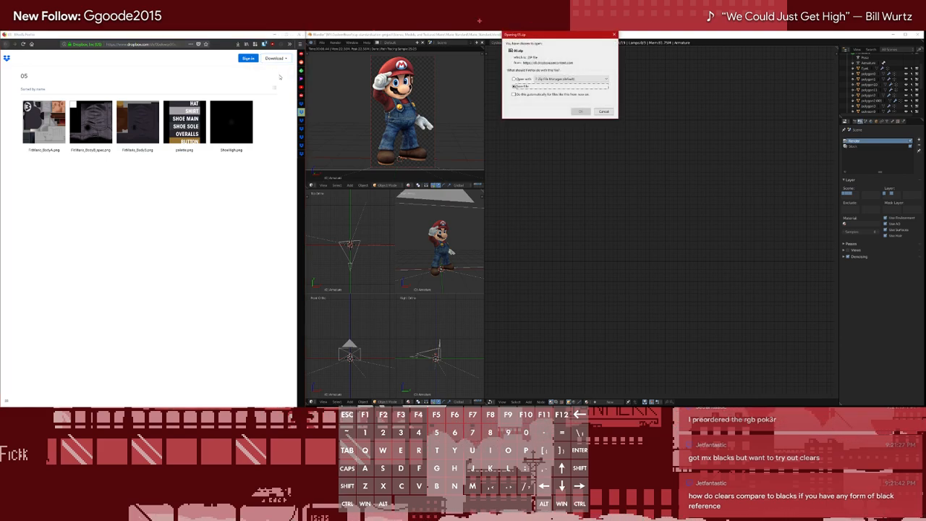
{"action": "left_click", "coordinate": [578, 112]}
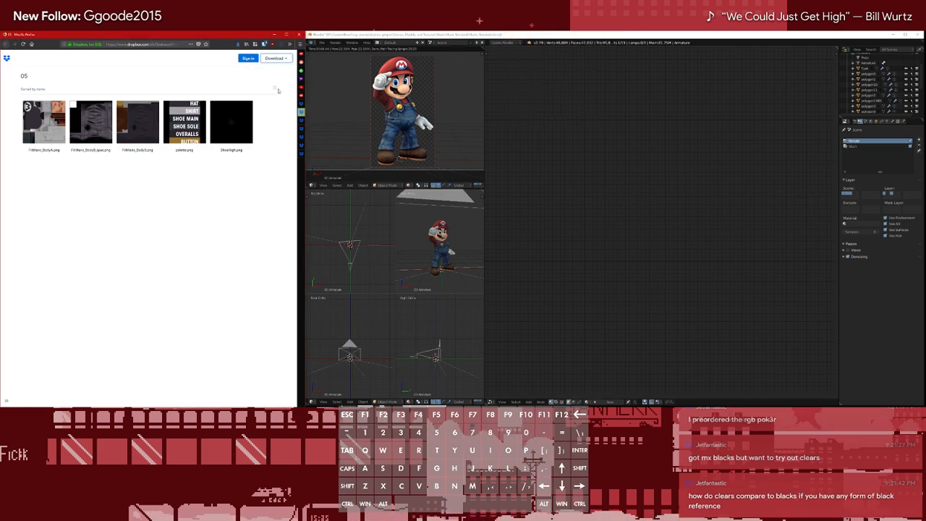
{"action": "left_click", "coordinate": [237, 45]}
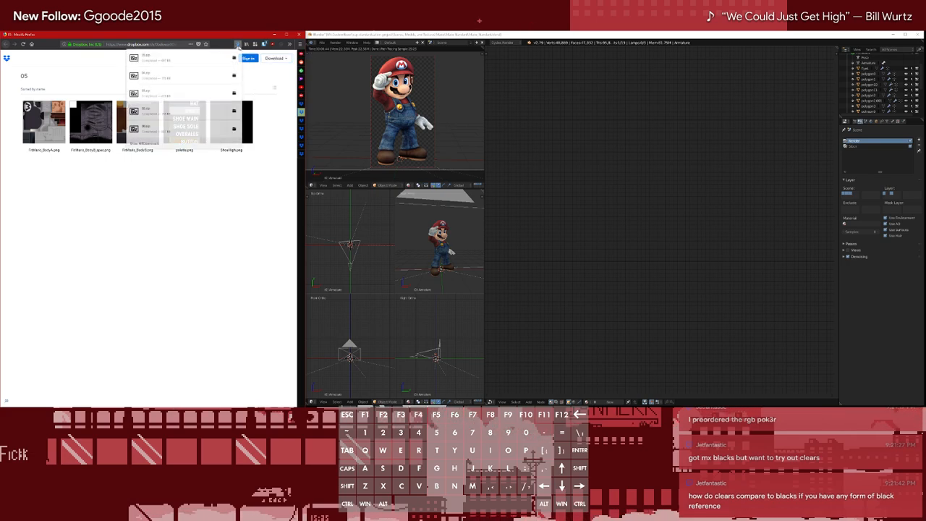
{"action": "left_click", "coordinate": [239, 47]}
Close the 05 folder's tab and download the 06 folder directly as a saved zip file
{"action": "middle_click", "coordinate": [300, 113]}
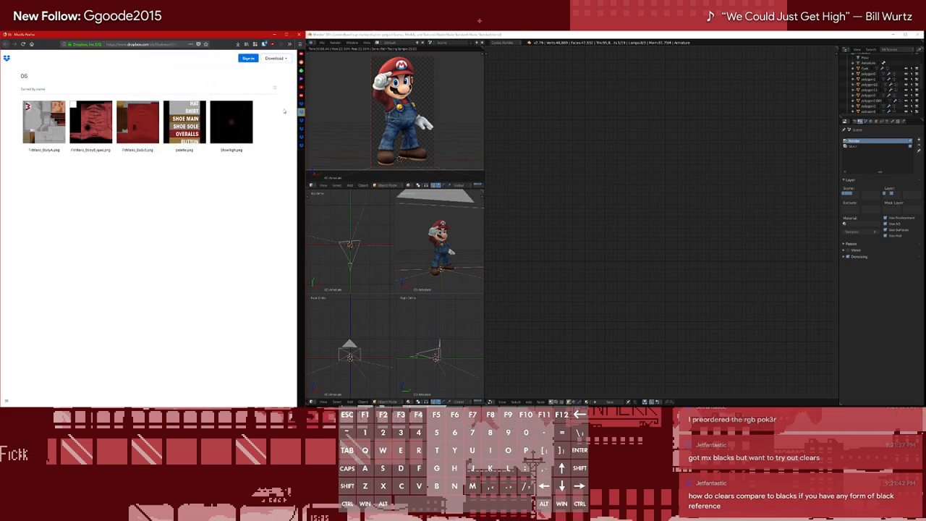
{"action": "left_click", "coordinate": [274, 58]}
{"action": "left_click", "coordinate": [276, 76]}
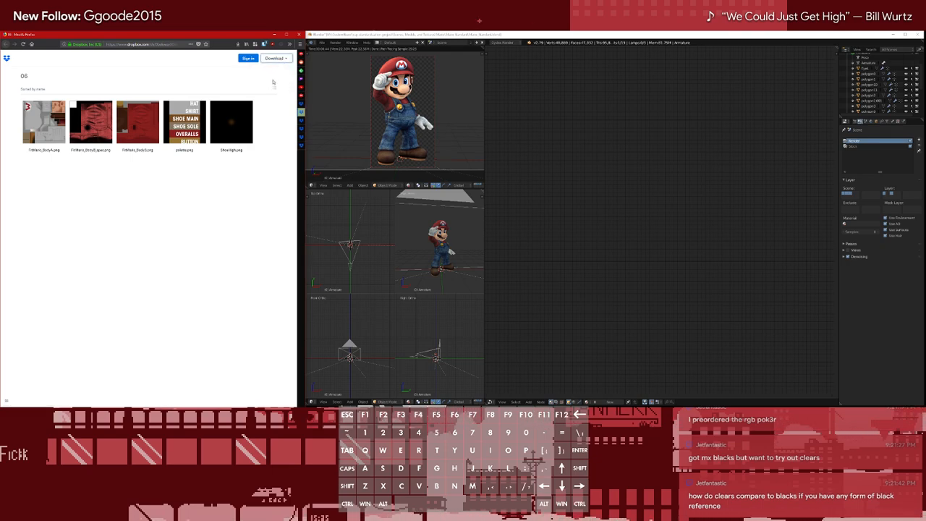
{"action": "left_click", "coordinate": [581, 112]}
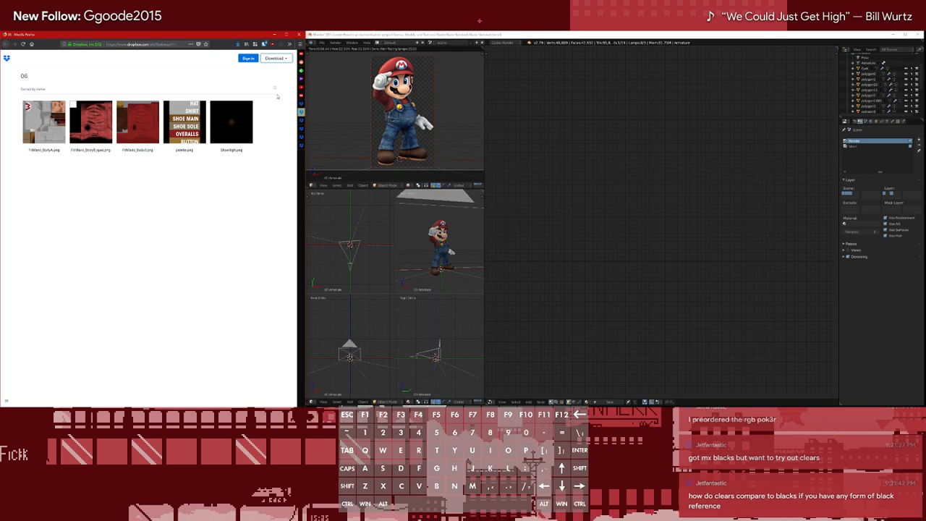
{"action": "left_click", "coordinate": [238, 45]}
{"action": "left_click", "coordinate": [269, 105]}
Close the 06 folder's tab and download the 07 - US Golf folder as a saved zip file
{"action": "key", "text": "ctrl+w"}
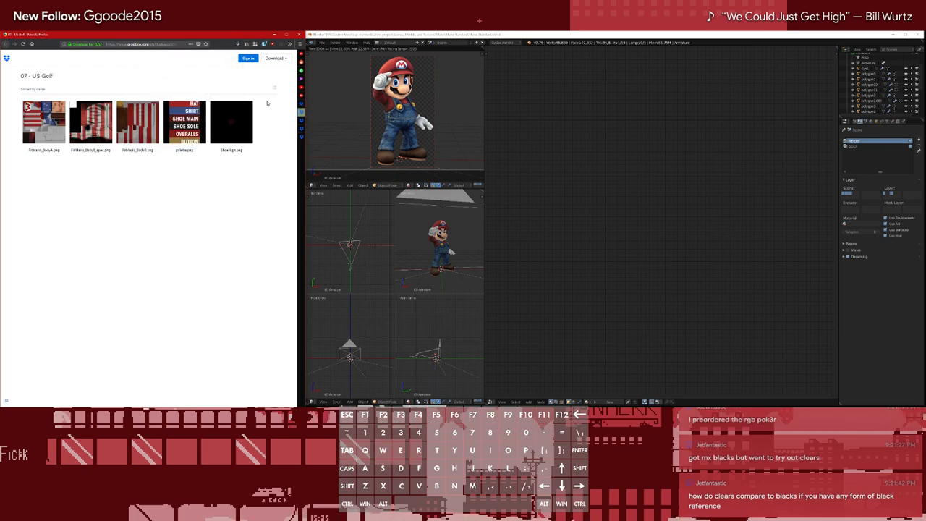
{"action": "left_click", "coordinate": [274, 58]}
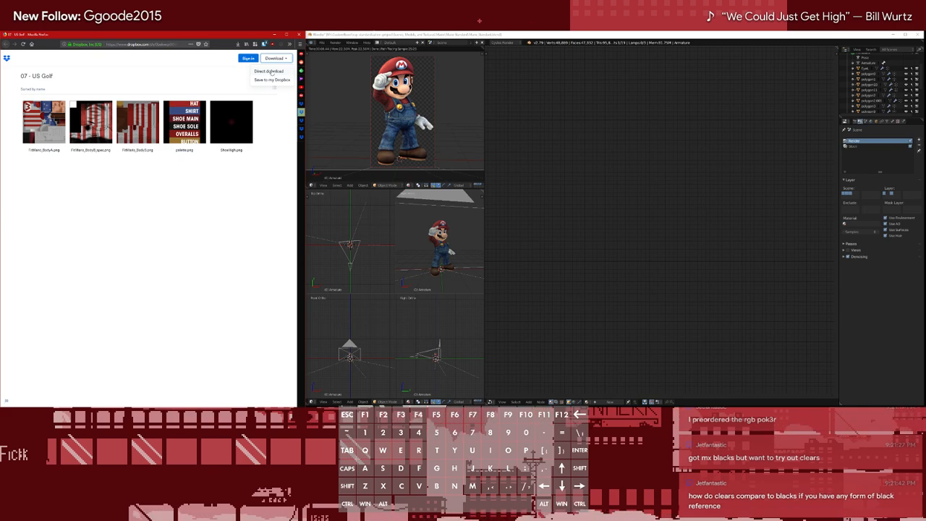
{"action": "left_click", "coordinate": [272, 72]}
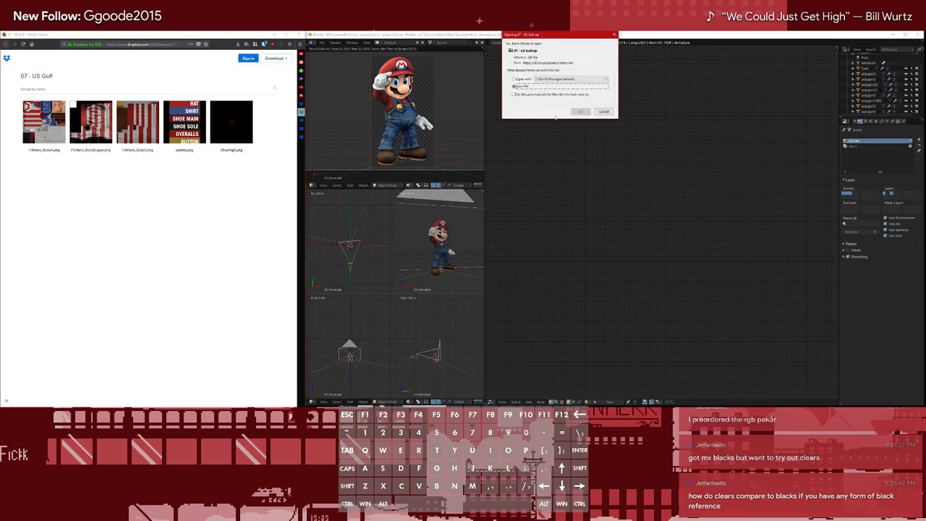
{"action": "left_click", "coordinate": [576, 116]}
{"action": "left_click", "coordinate": [239, 73]}
Close the 07 - US Golf tab and download the 08 - Waluigi folder as a saved zip file
{"action": "key", "text": "ctrl+w"}
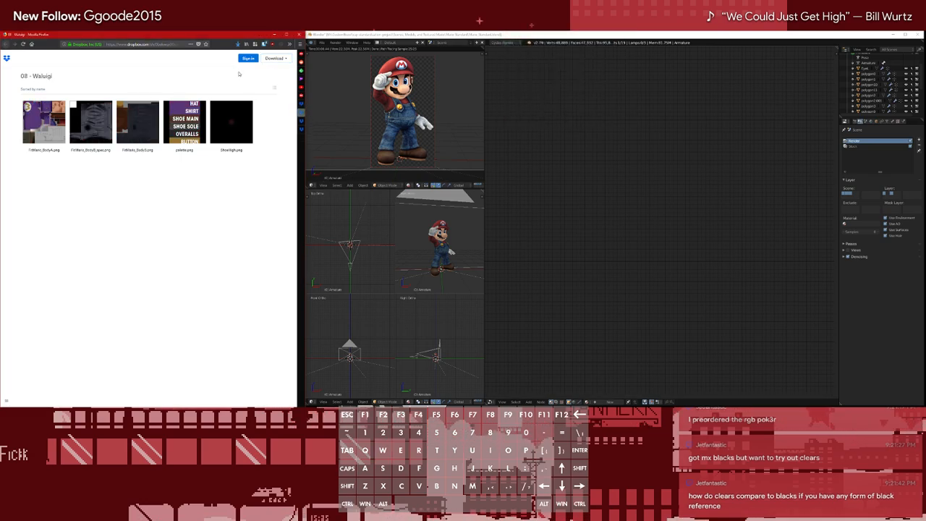
{"action": "left_click", "coordinate": [274, 57]}
{"action": "left_click", "coordinate": [272, 72]}
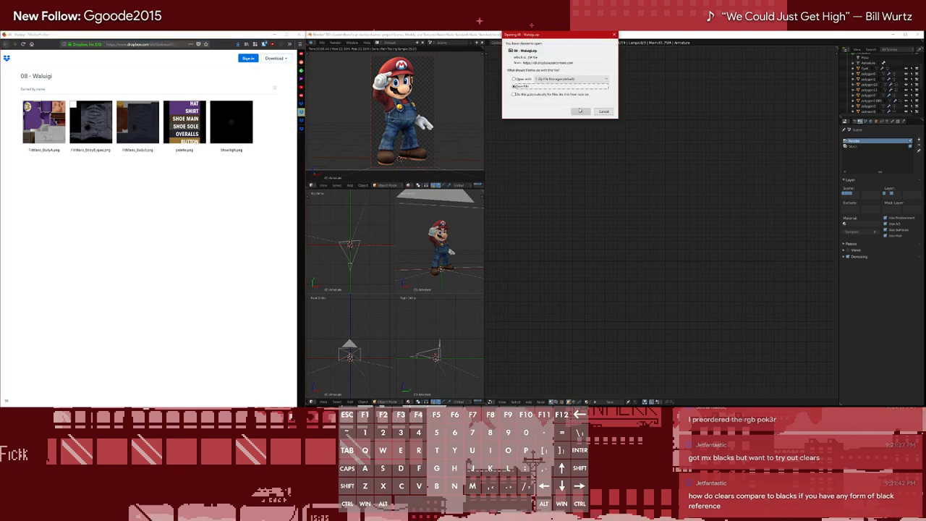
{"action": "left_click", "coordinate": [581, 111]}
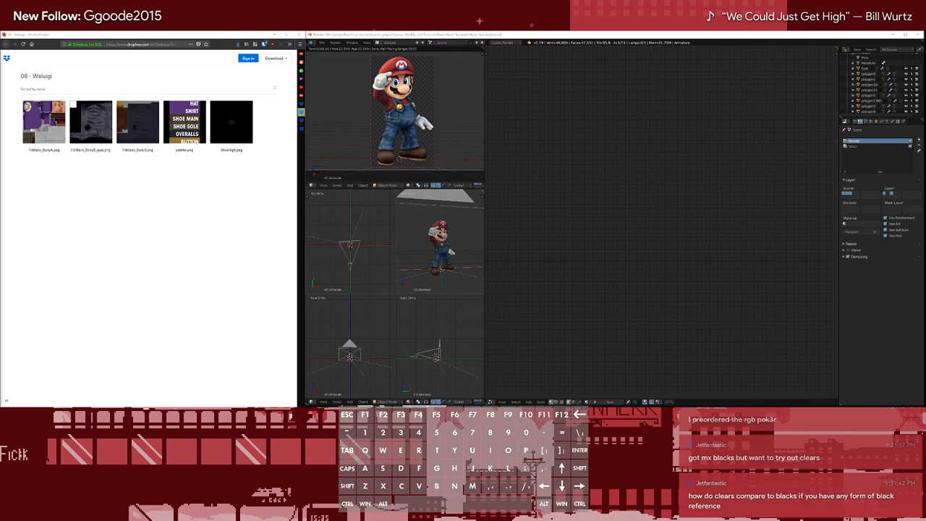
{"action": "mouse_move", "coordinate": [298, 90]}
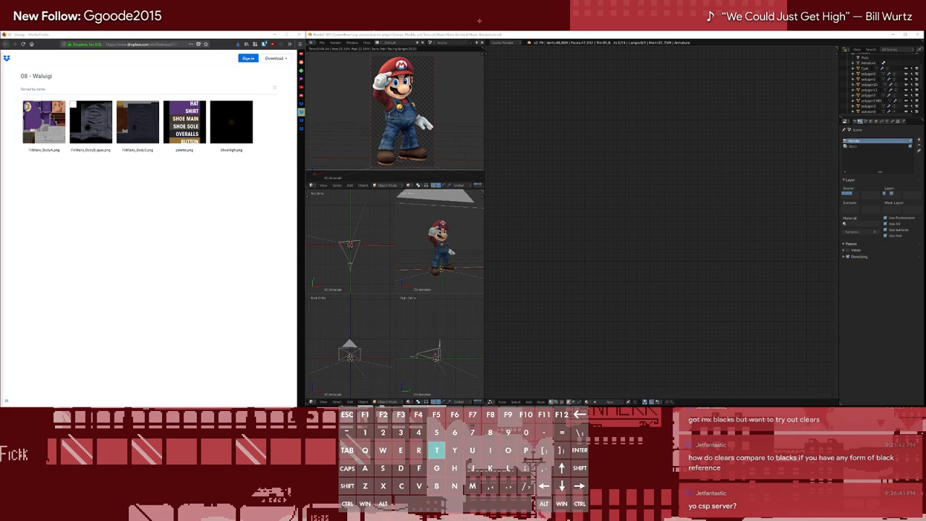
{"action": "key", "text": "t"}
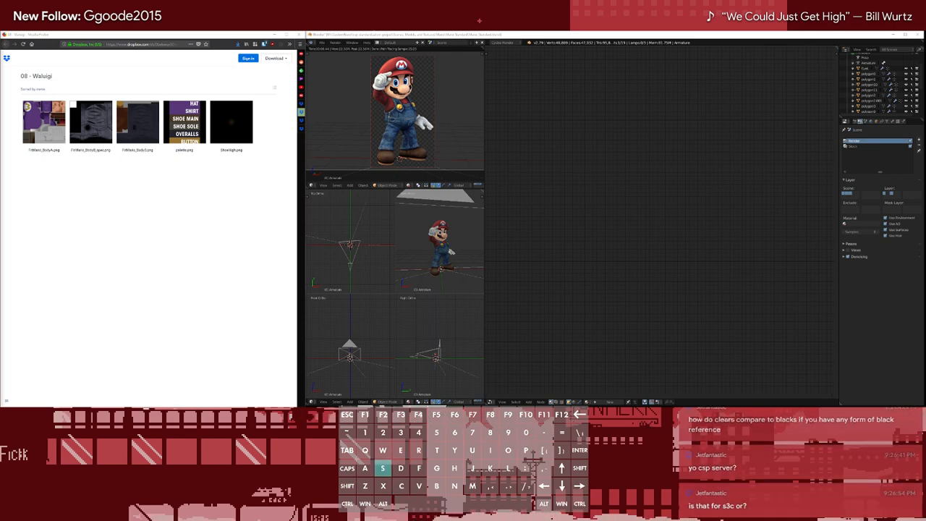
{"action": "key", "text": "n"}
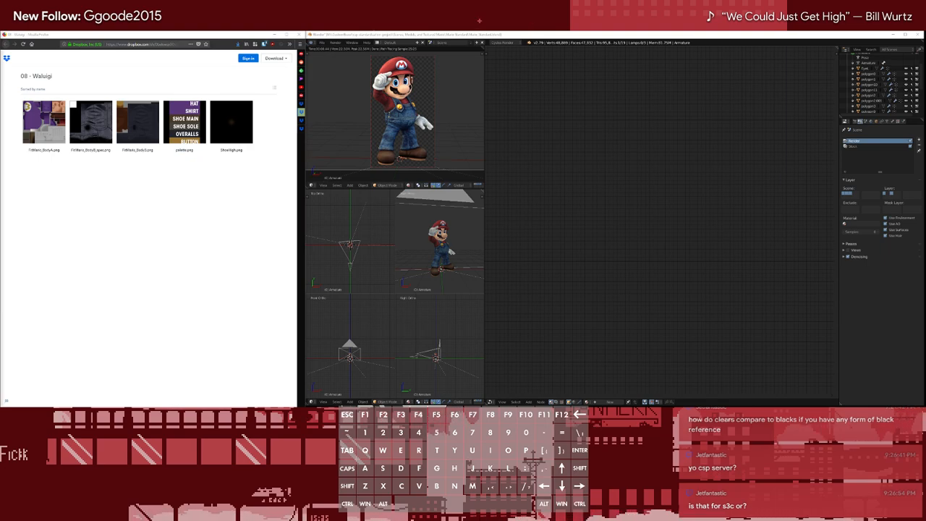
{"action": "type", "text": "ab fa"}
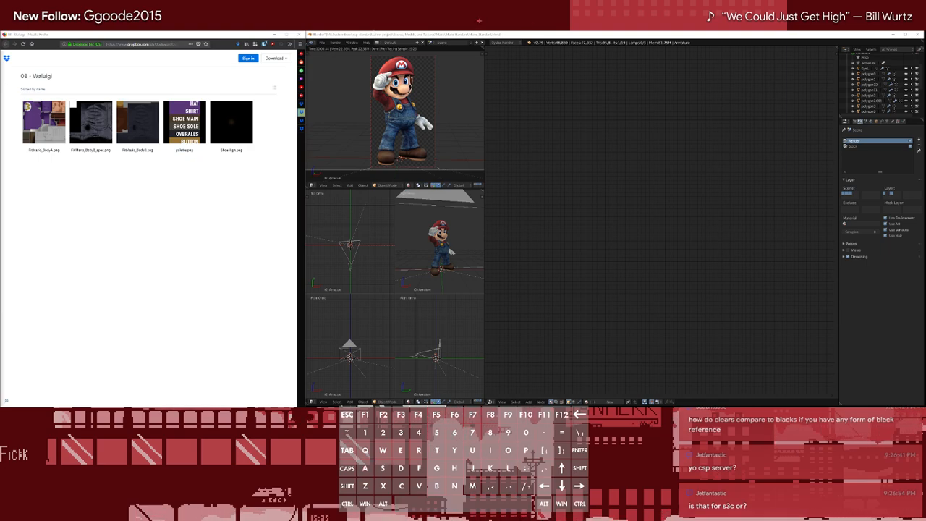
{"action": "type", "text": "vndtc "}
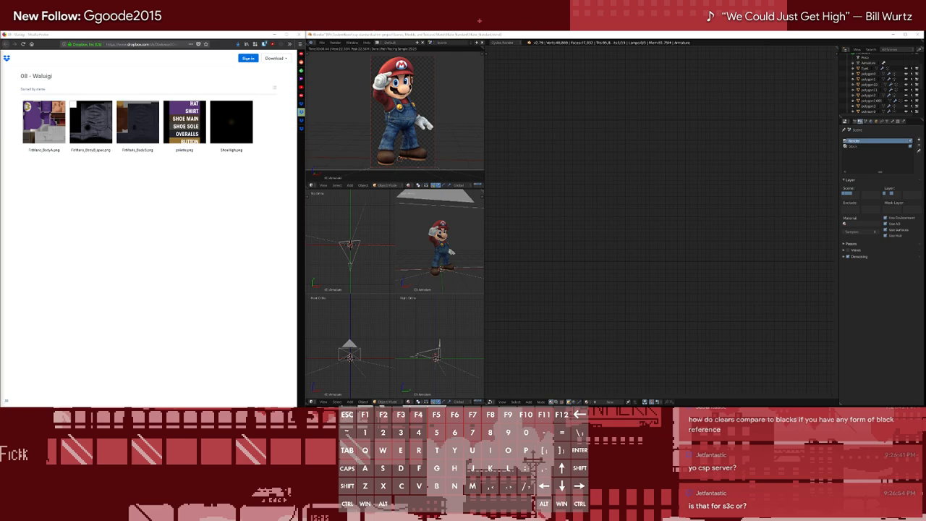
{"action": "type", "text": "mtlo sanc"}
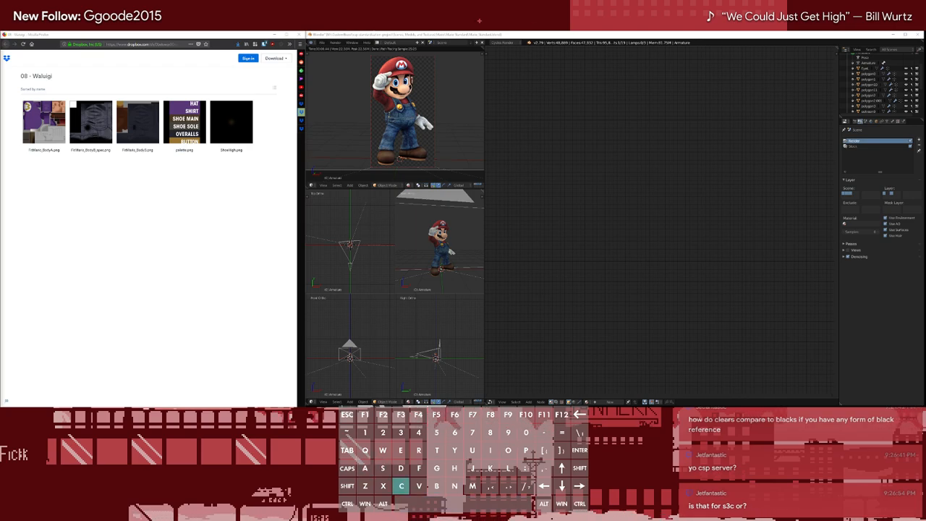
{"action": "key", "text": "shift"}
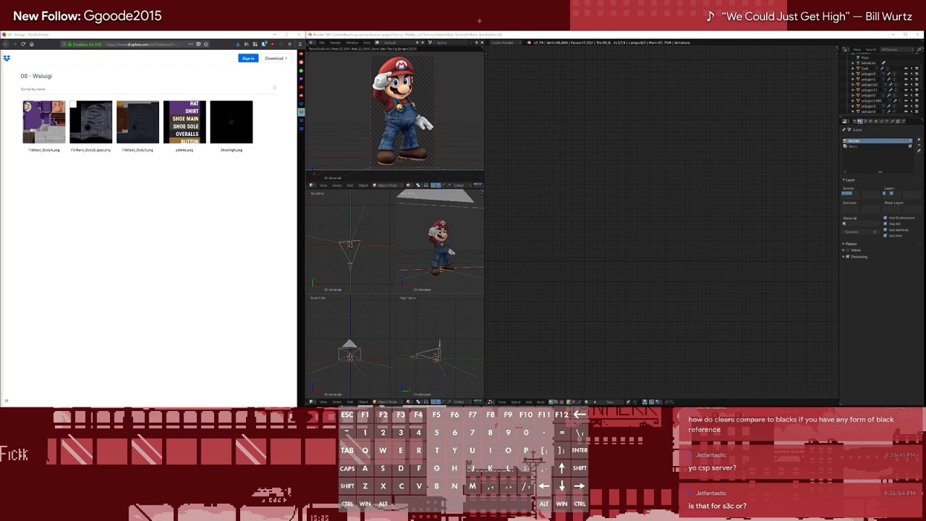
{"action": "key", "text": "shift"}
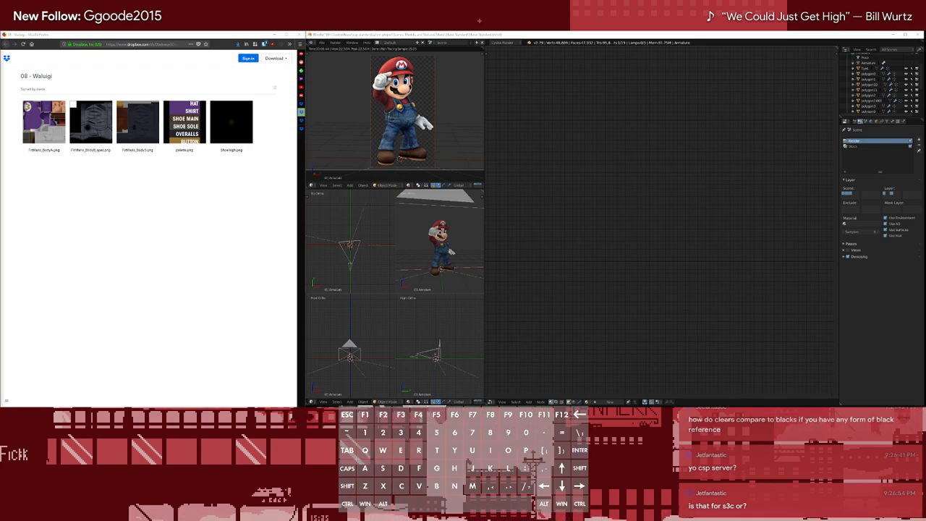
{"action": "key", "text": "d"}
{"action": "key", "text": "shift"}
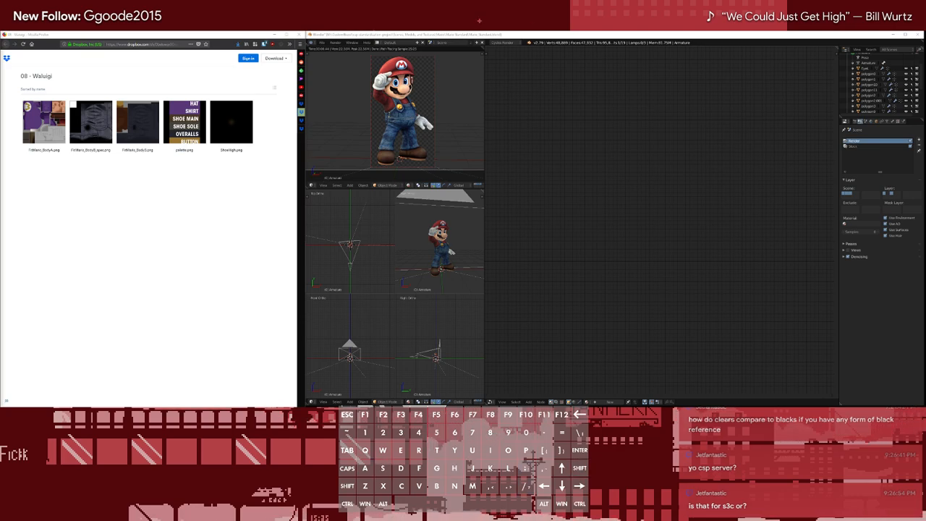
{"action": "key", "text": "y"}
{"action": "key", "text": "BackSpace"}
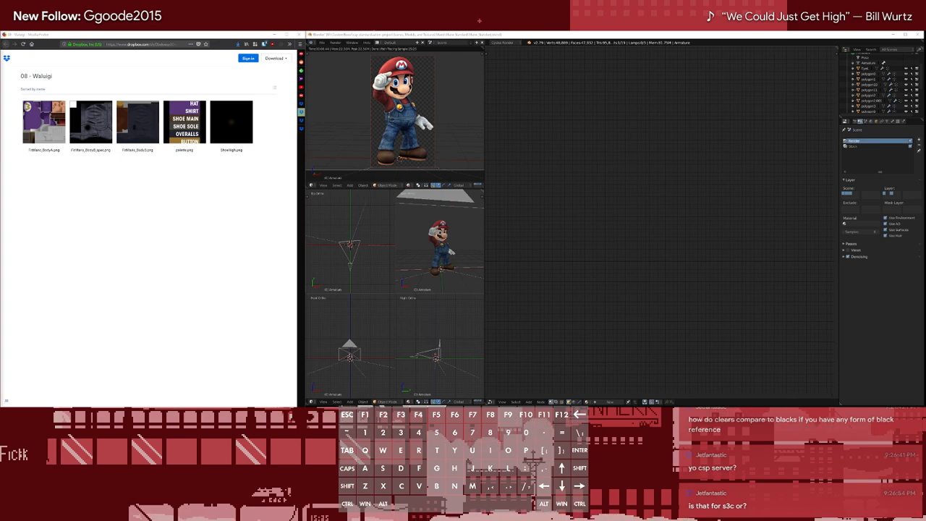
{"action": "key", "text": "h"}
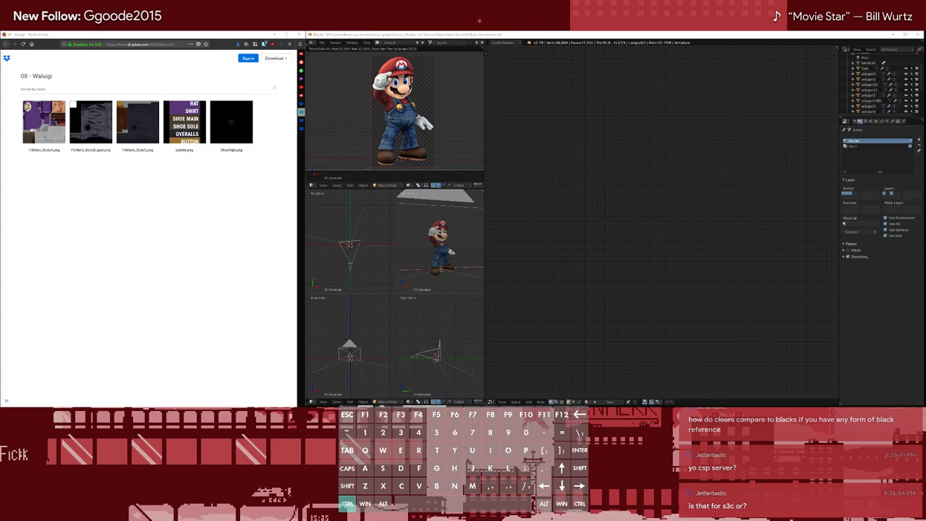
{"action": "key", "text": "d"}
{"action": "key", "text": "d"}
{"action": "key", "text": "slash"}
{"action": "key", "text": "p"}
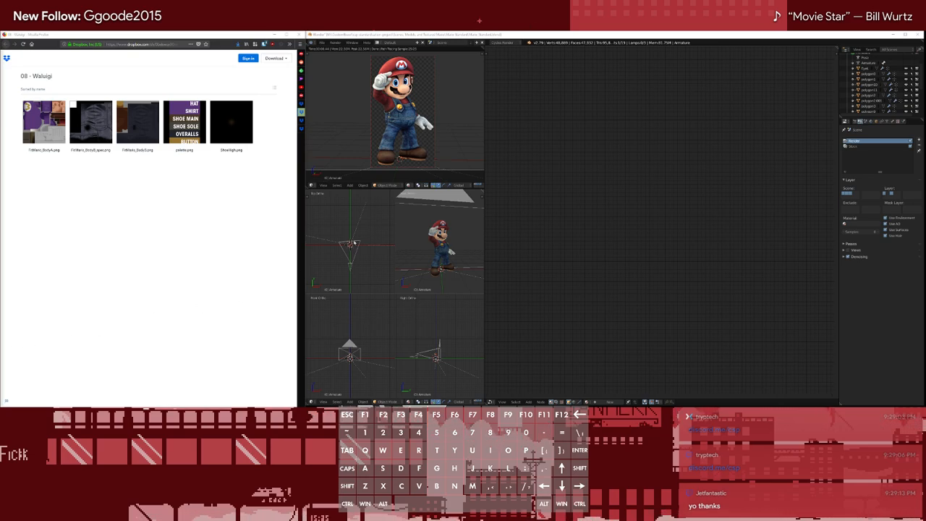
{"action": "left_click", "coordinate": [539, 141]}
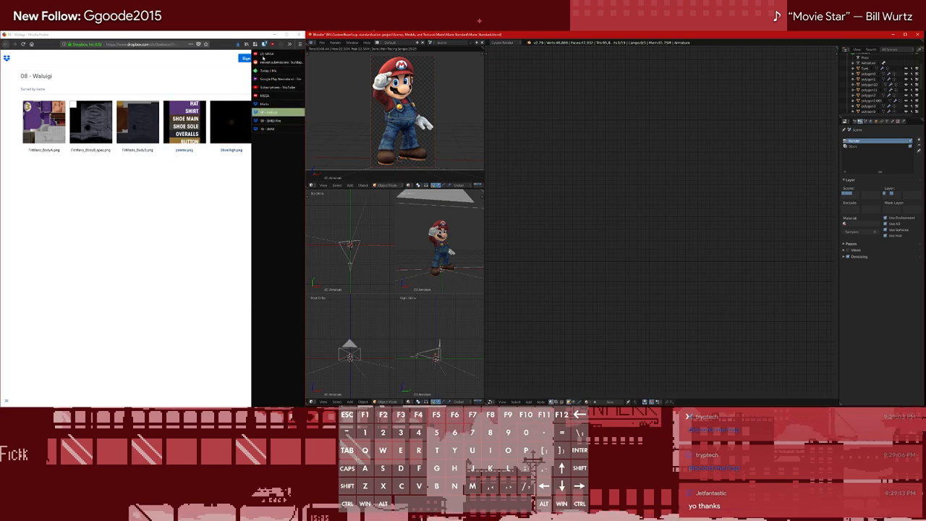
Close the 08 - Waluigi tab and download the 09 - SMB3 Fire folder as a saved zip file
{"action": "left_click", "coordinate": [275, 121]}
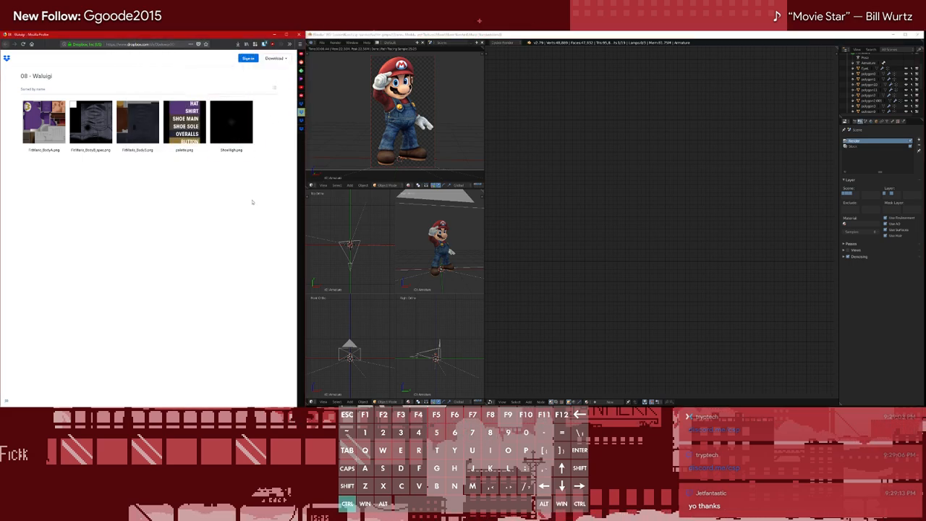
{"action": "left_click", "coordinate": [275, 58]}
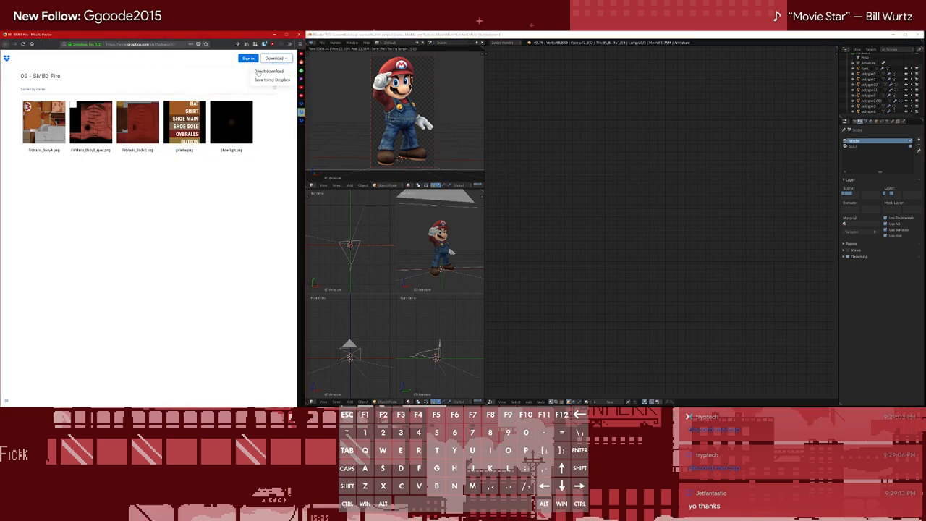
{"action": "left_click", "coordinate": [264, 71]}
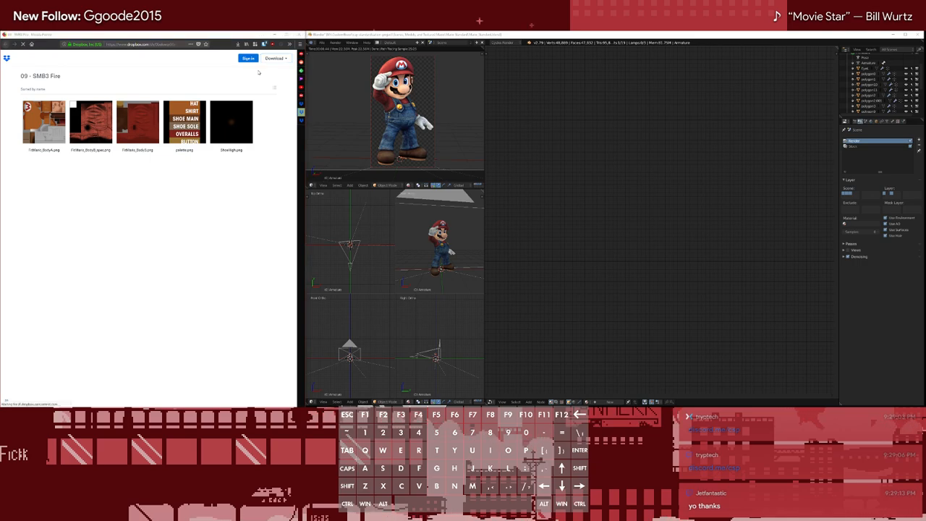
{"action": "left_click", "coordinate": [580, 111]}
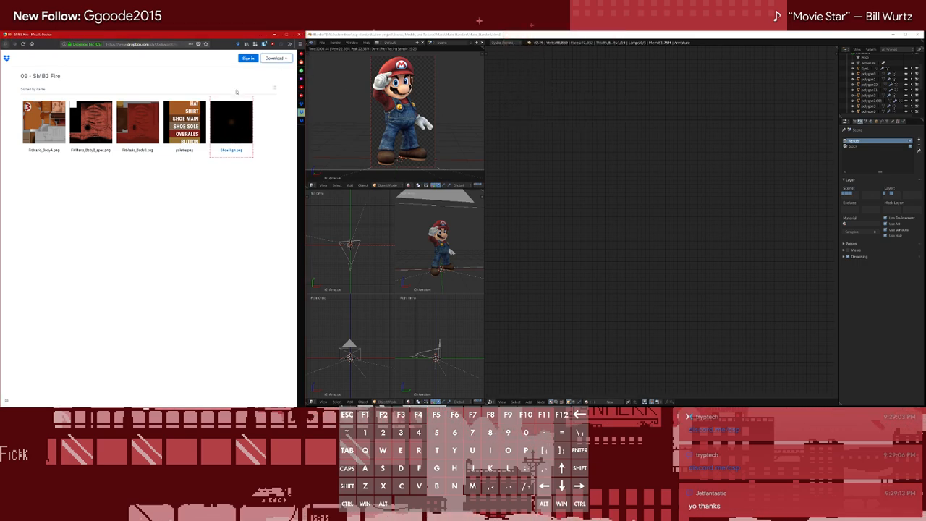
Replace the 09 - SMB3 Fire tab with 10 - SMW, save that folder as a zip file, and close its tab
{"action": "key", "text": "ctrl+w"}
{"action": "left_click", "coordinate": [275, 58]}
{"action": "left_click", "coordinate": [273, 70]}
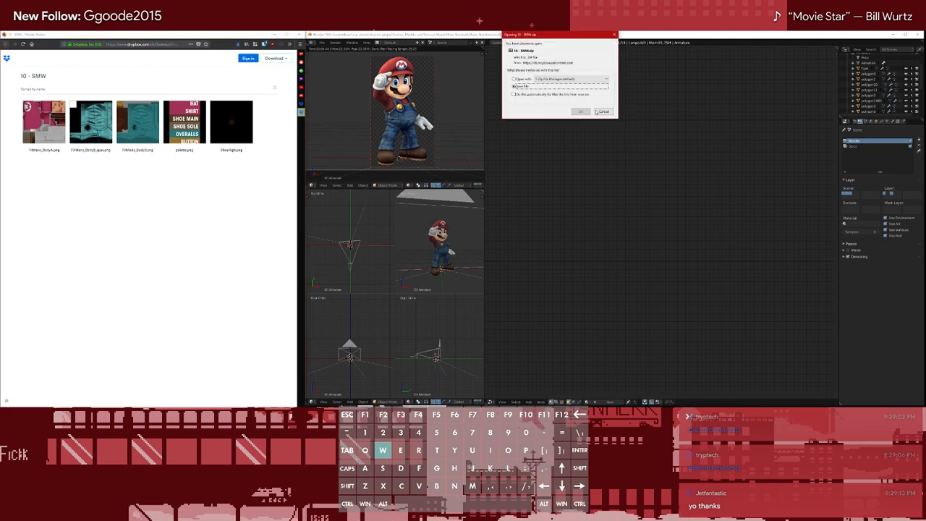
{"action": "left_click", "coordinate": [580, 112]}
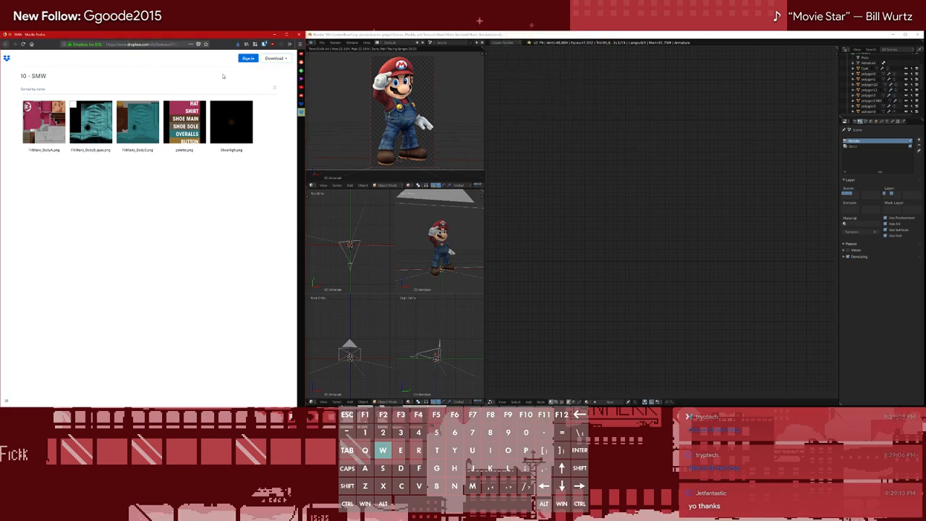
{"action": "middle_click", "coordinate": [300, 112]}
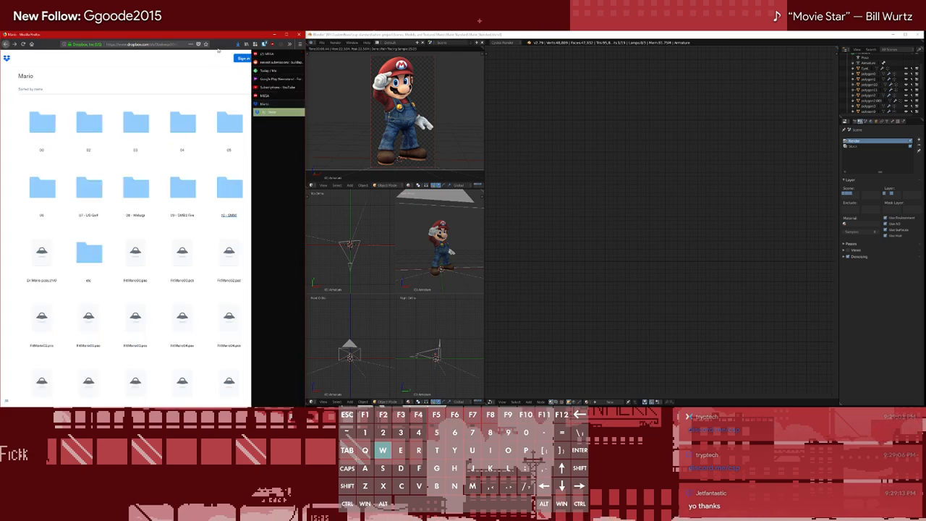
Minimize the browser, create a subfolder named textures in the empty Mario folder, and open it
{"action": "left_click", "coordinate": [274, 34]}
{"action": "left_click", "coordinate": [182, 113]}
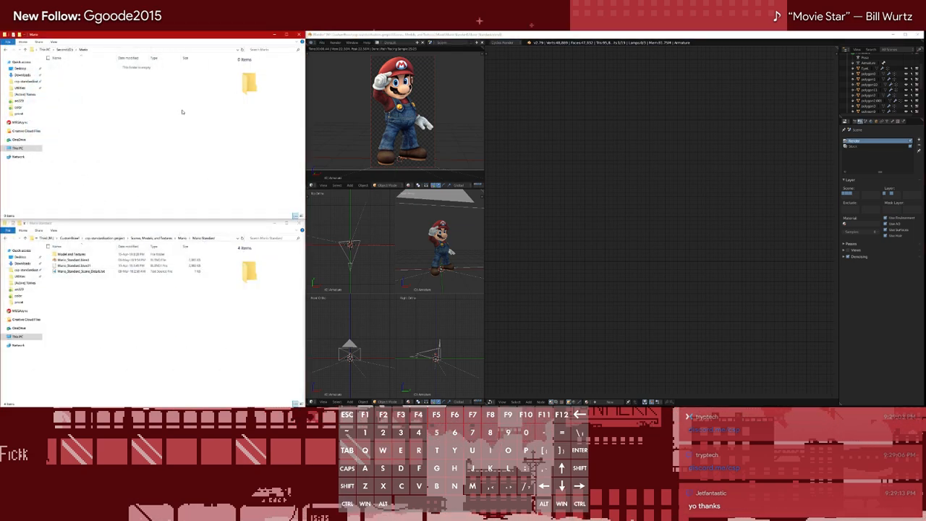
{"action": "left_click", "coordinate": [28, 81]}
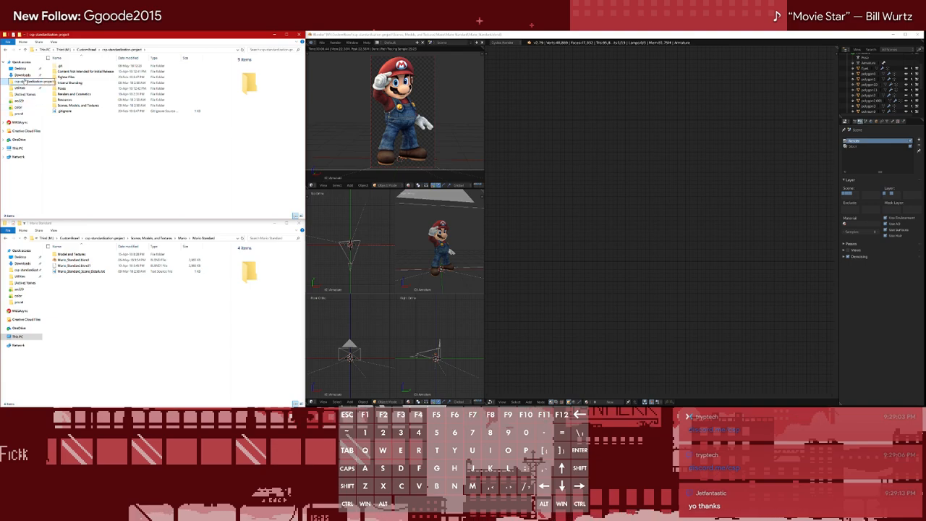
{"action": "left_click", "coordinate": [6, 50]}
{"action": "key", "text": "ctrl+shift+n"}
{"action": "type", "text": "Textu"}
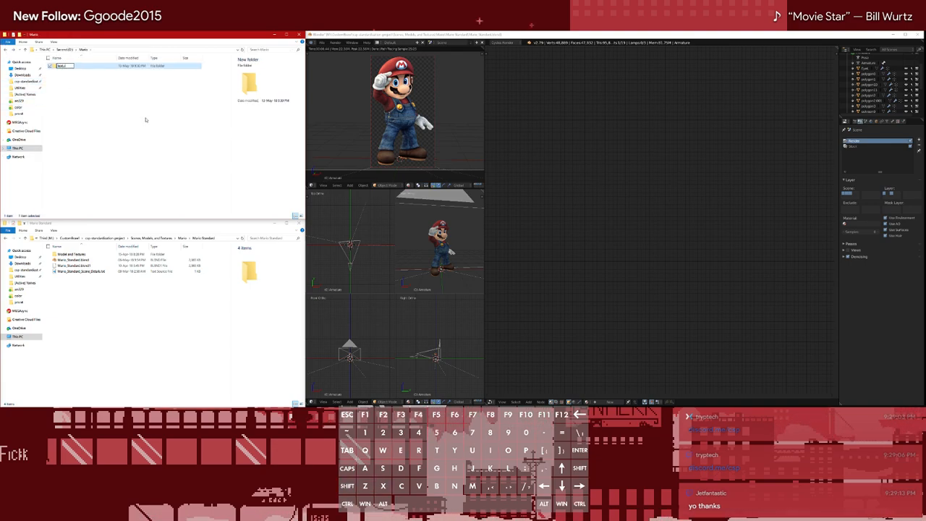
{"action": "type", "text": "res"}
{"action": "key", "text": "Return"}
{"action": "key", "text": "Return"}
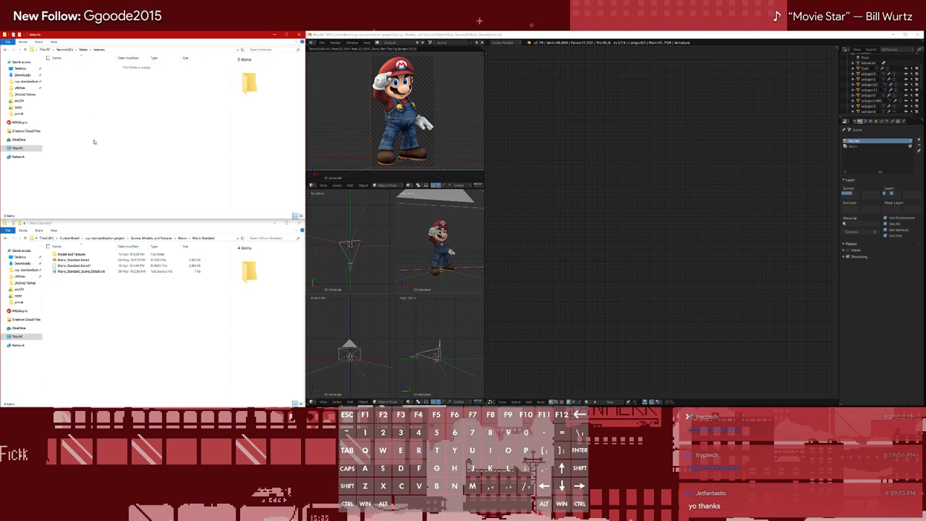
Extract the texture PNG files from 00.zip in Downloads into the new textures folder
{"action": "left_click", "coordinate": [88, 318]}
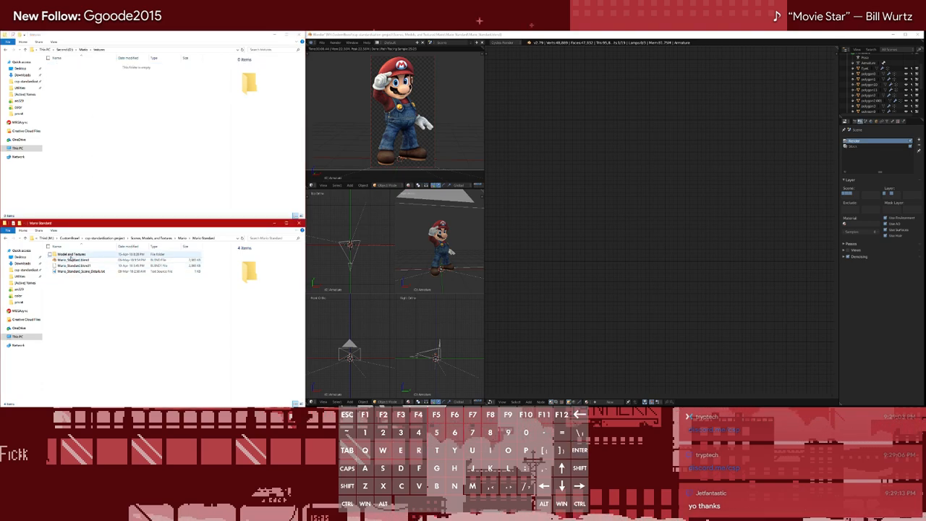
{"action": "left_click", "coordinate": [21, 264]}
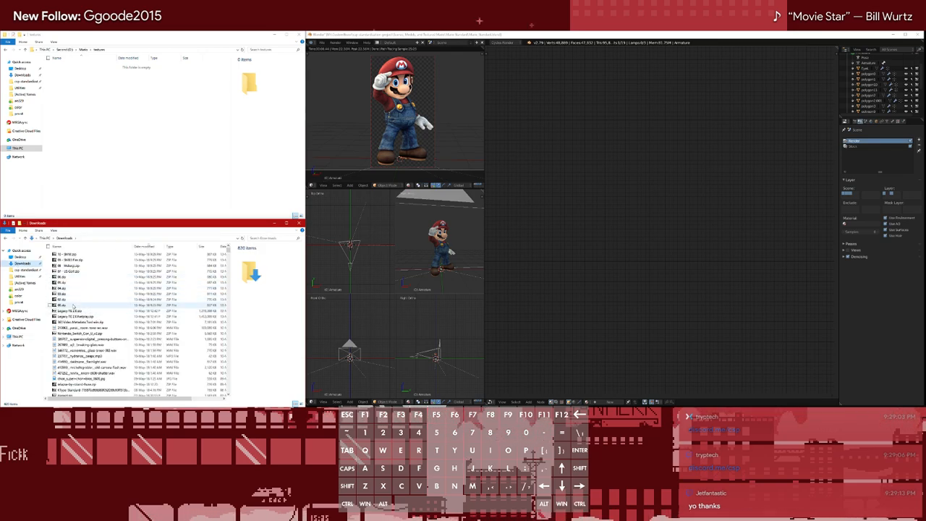
{"action": "double_click", "coordinate": [69, 306]}
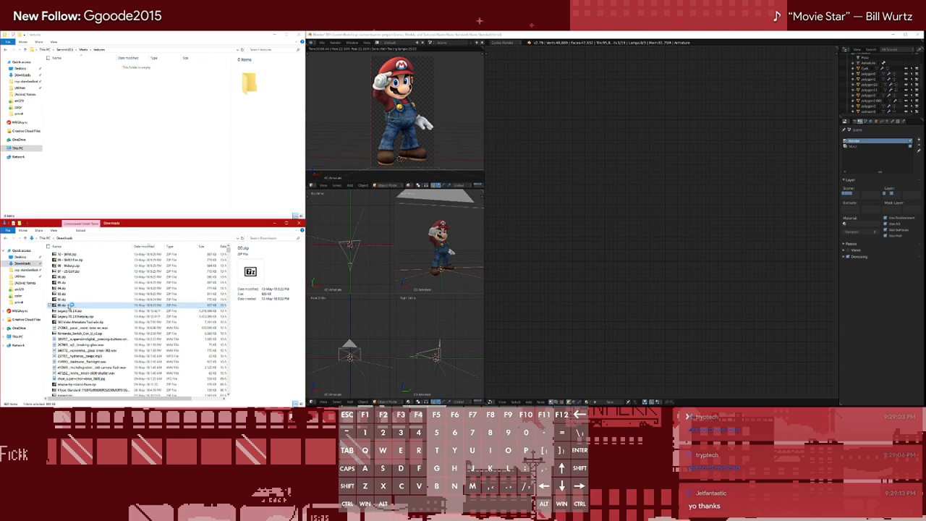
{"action": "left_click_drag", "start_coordinate": [769, 167], "coordinate": [169, 107]}
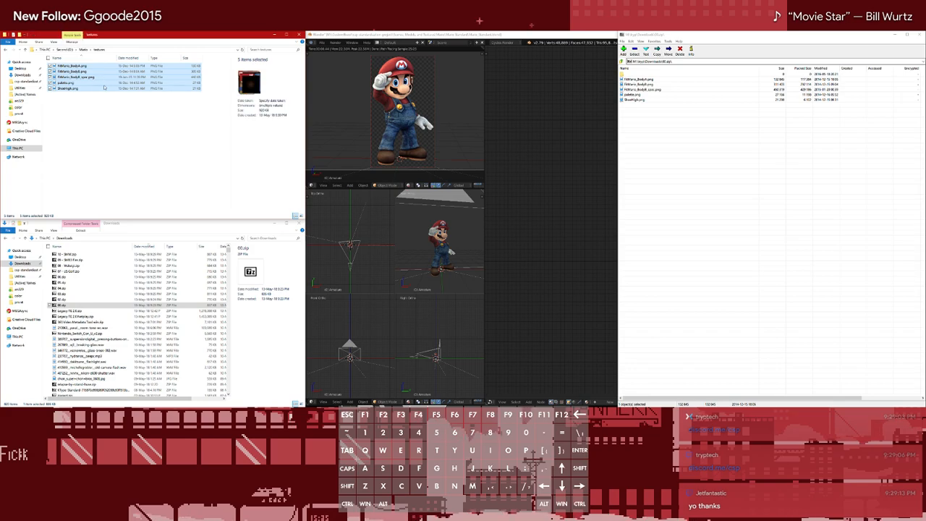
Append the suffix _00 to the names of all five extracted texture files: both body textures, the body spec, palette and shoe textures
{"action": "key", "text": "F2"}
{"action": "left_click", "coordinate": [88, 67]}
{"action": "key", "text": "F2"}
{"action": "key", "text": "Right"}
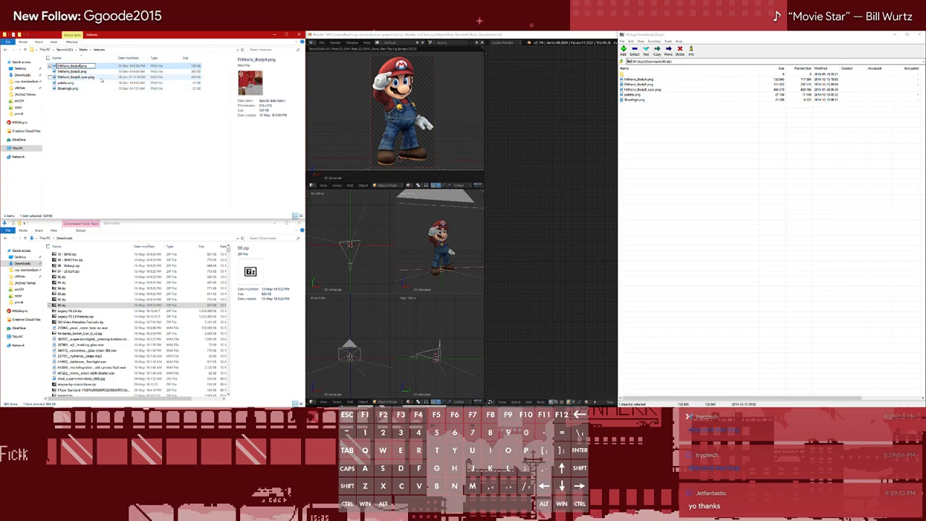
{"action": "type", "text": "_00"}
{"action": "key", "text": "shift+Left"}
{"action": "key", "text": "shift+Left"}
{"action": "key", "text": "shift+Left"}
{"action": "key", "text": "ctrl+c"}
{"action": "key", "text": "Tab"}
{"action": "key", "text": "Right"}
{"action": "key", "text": "ctrl+v"}
{"action": "key", "text": "Tab"}
{"action": "key", "text": "Right"}
{"action": "key", "text": "ctrl+v"}
{"action": "key", "text": "Tab"}
{"action": "key", "text": "Right"}
{"action": "key", "text": "ctrl+v"}
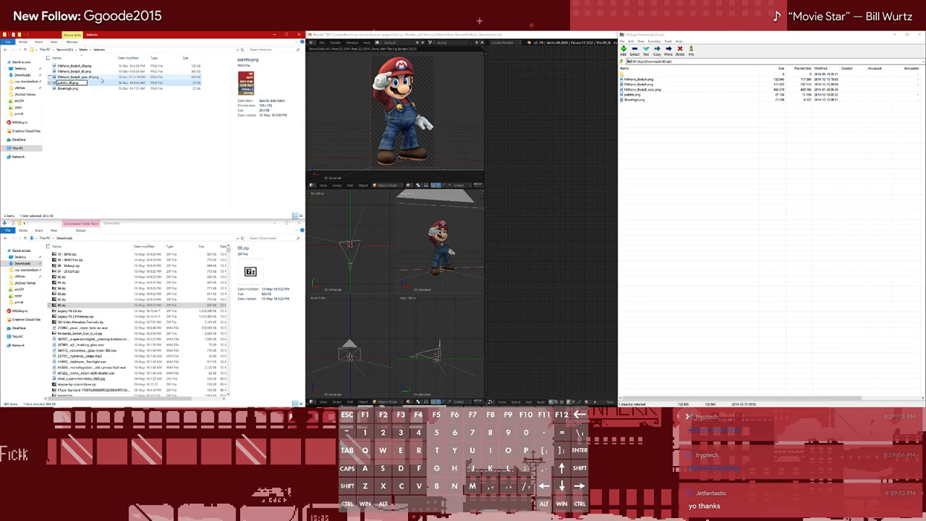
{"action": "key", "text": "Tab"}
{"action": "key", "text": "Right"}
{"action": "key", "text": "ctrl+v"}
{"action": "left_click", "coordinate": [125, 183]}
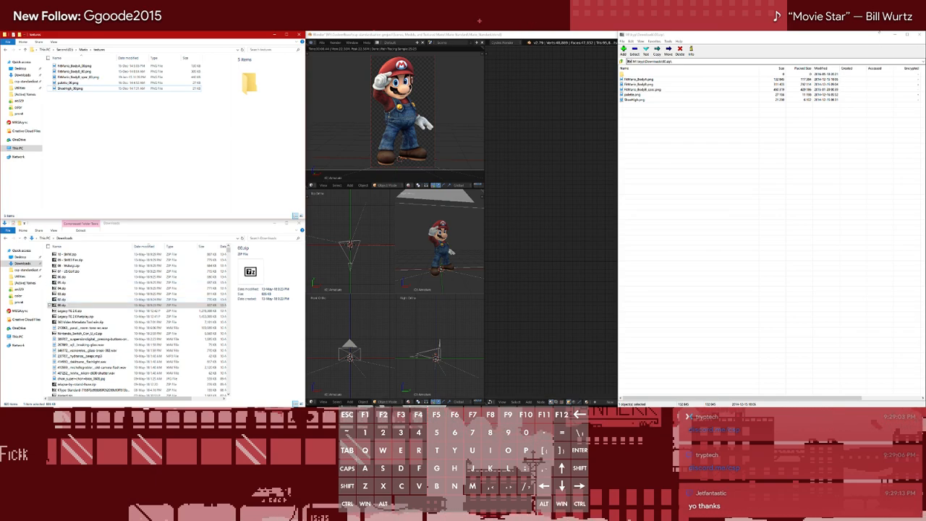
Close the 00.zip archive and extract the five texture PNGs from 02.zip into the textures folder
{"action": "left_click", "coordinate": [918, 34]}
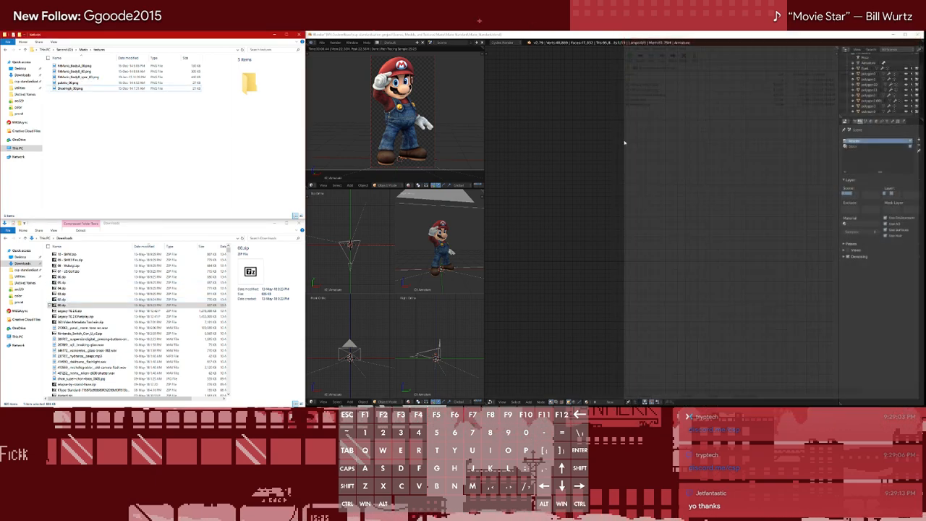
{"action": "double_click", "coordinate": [63, 300]}
{"action": "left_click_drag", "start_coordinate": [652, 123], "coordinate": [115, 151]}
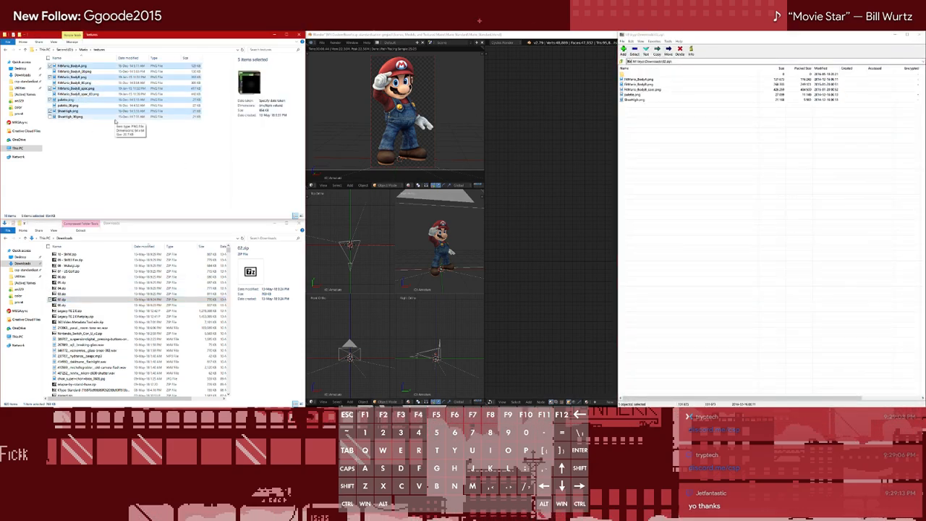
{"action": "left_click", "coordinate": [78, 66]}
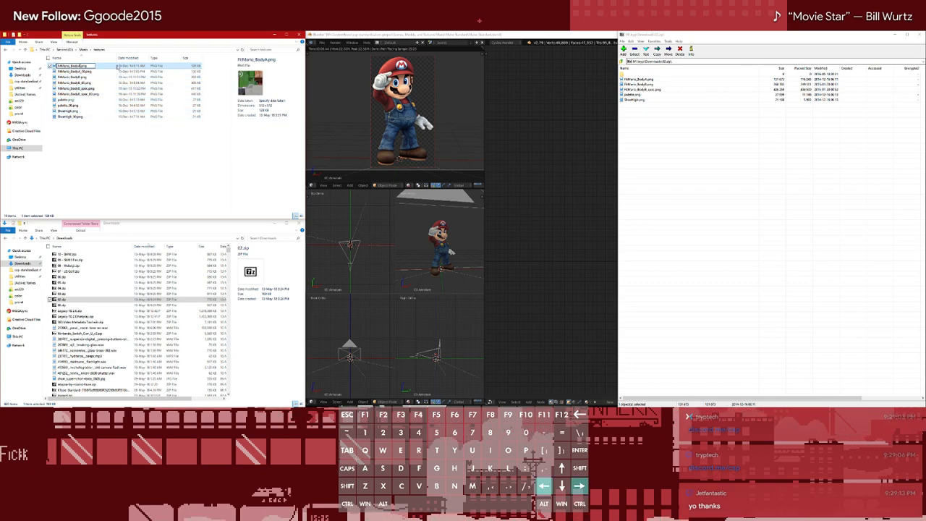
{"action": "type", "text": "_02"}
{"action": "key", "text": "shift+Left"}
{"action": "key", "text": "shift+Left"}
{"action": "key", "text": "shift+Left"}
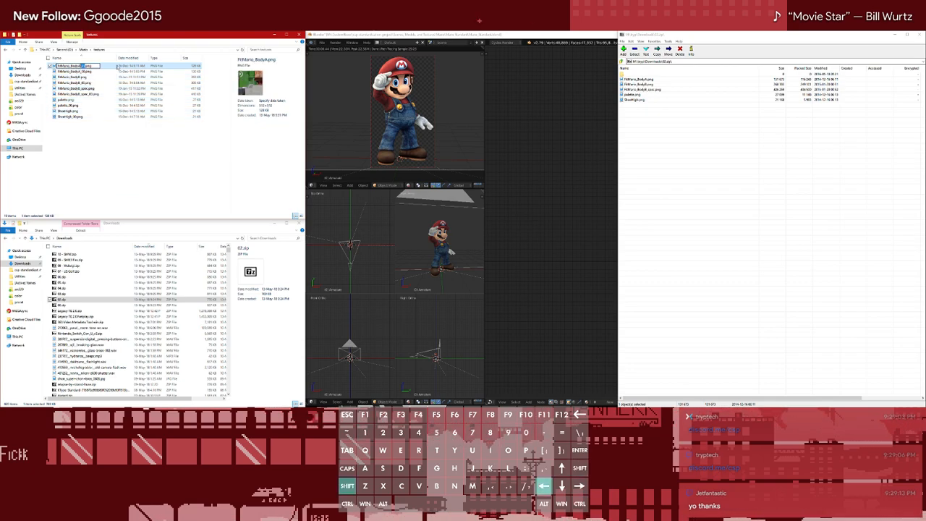
{"action": "key", "text": "ctrl+c"}
{"action": "key", "text": "Tab"}
{"action": "key", "text": "BackSpace"}
{"action": "key", "text": "Tab"}
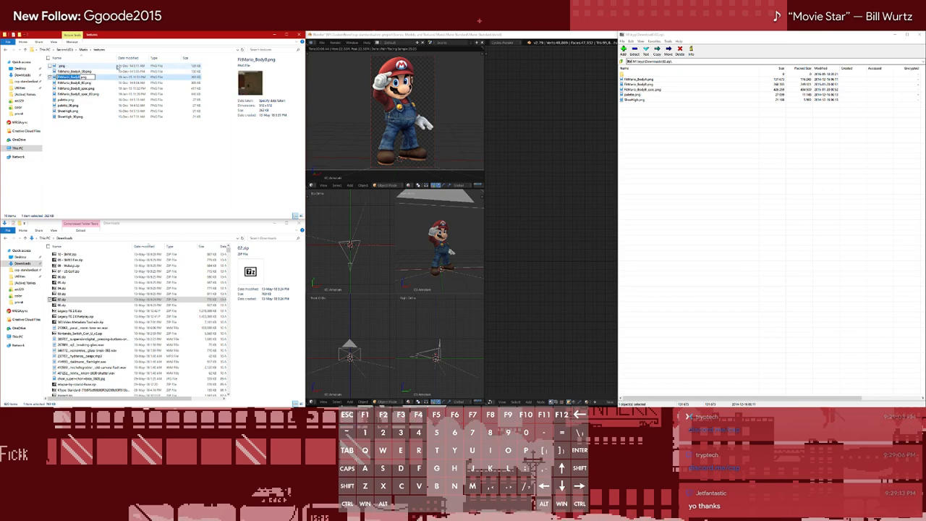
{"action": "key", "text": "Escape"}
{"action": "key", "text": "ctrl+z"}
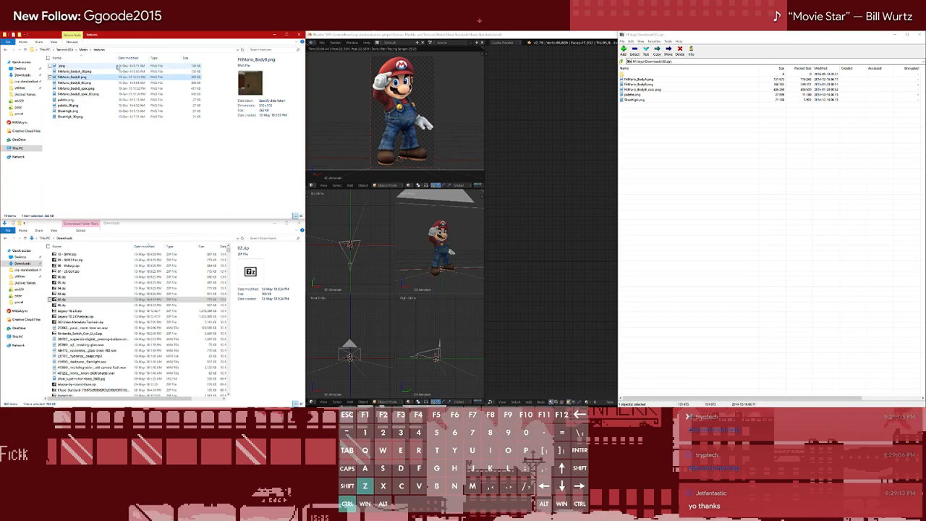
Append the suffix _01 to the names of the five texture files extracted from 02.zip
{"action": "key", "text": "Down"}
{"action": "key", "text": "Up"}
{"action": "key", "text": "F2"}
{"action": "key", "text": "Right"}
{"action": "key", "text": "ctrl+v"}
{"action": "key", "text": "Tab"}
{"action": "key", "text": "Left"}
{"action": "type", "text": "_00"}
{"action": "key", "text": "Tab"}
{"action": "key", "text": "Right"}
{"action": "type", "text": "_00"}
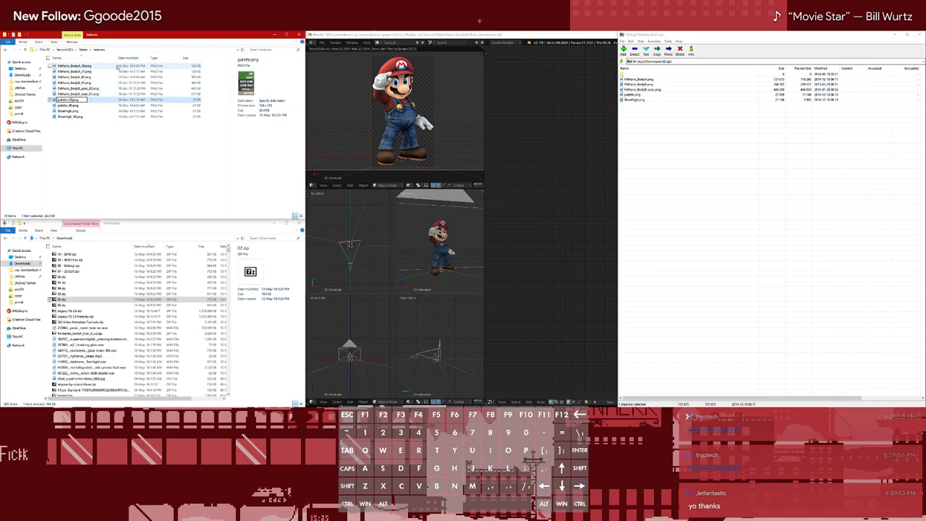
{"action": "key", "text": "Tab"}
{"action": "key", "text": "Tab"}
{"action": "key", "text": "Right"}
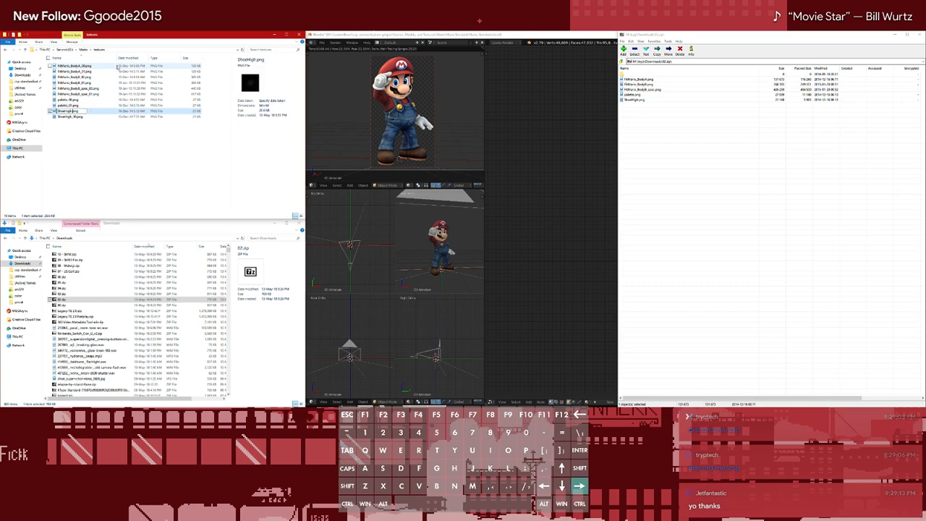
{"action": "key", "text": "ctrl+v"}
{"action": "left_click", "coordinate": [132, 180]}
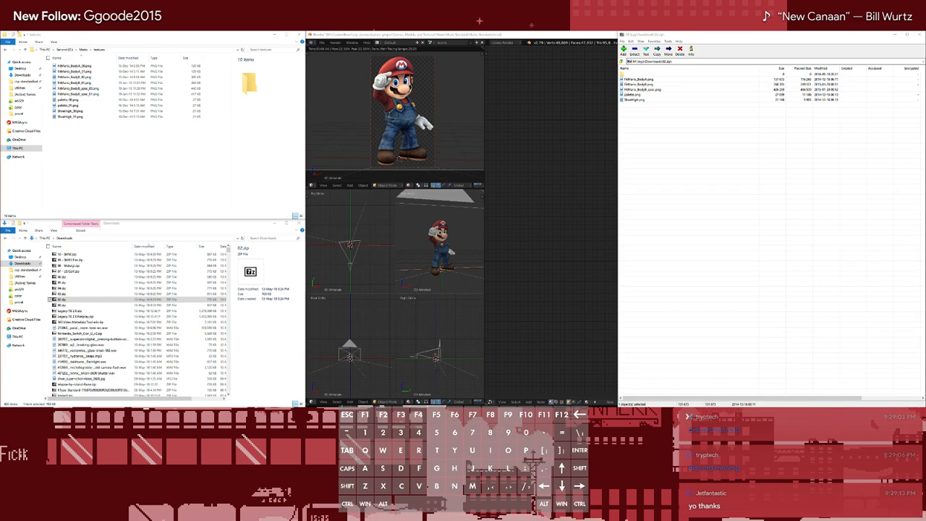
Switch to the Dropbox Mario folder in Firefox, download Mario.blend as a saved file, and close its tab
{"action": "key", "text": "alt+Tab"}
{"action": "key", "text": "super+Down"}
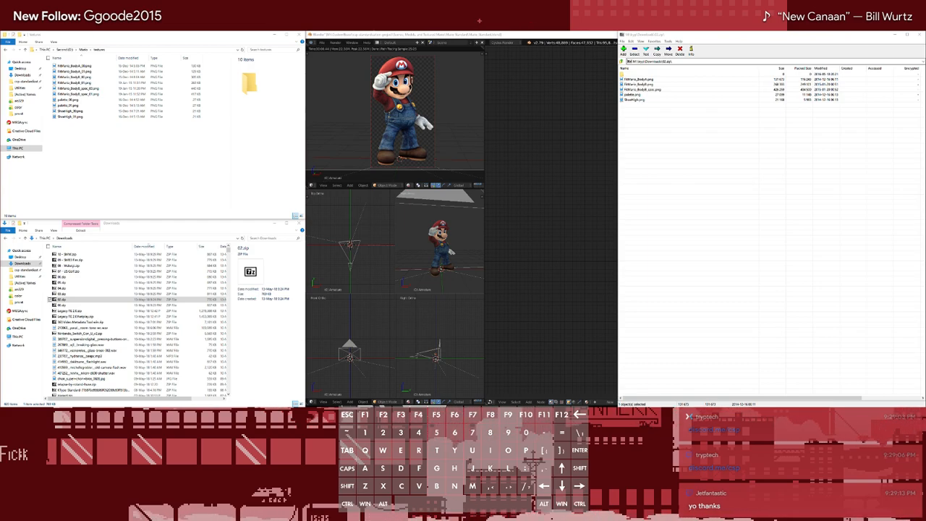
{"action": "left_click_drag", "start_coordinate": [0, 119], "coordinate": [251, 177]}
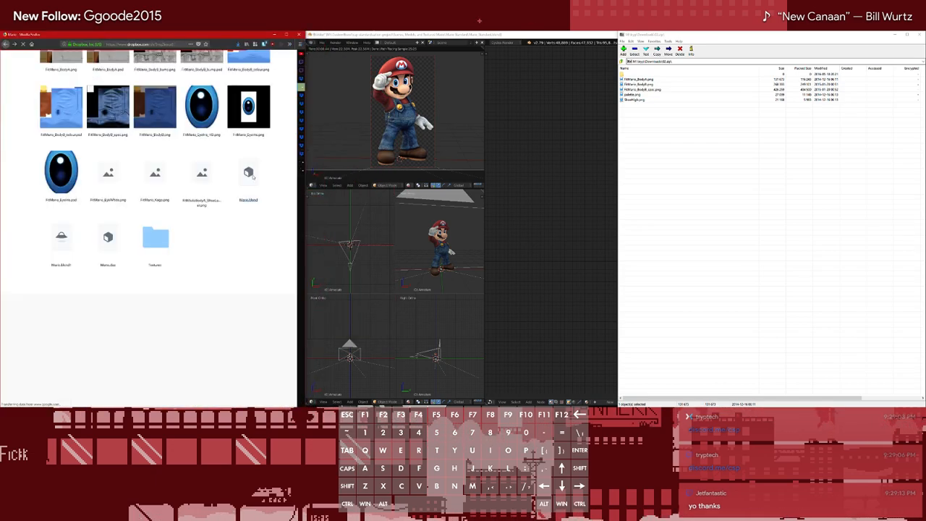
{"action": "left_click", "coordinate": [285, 94]}
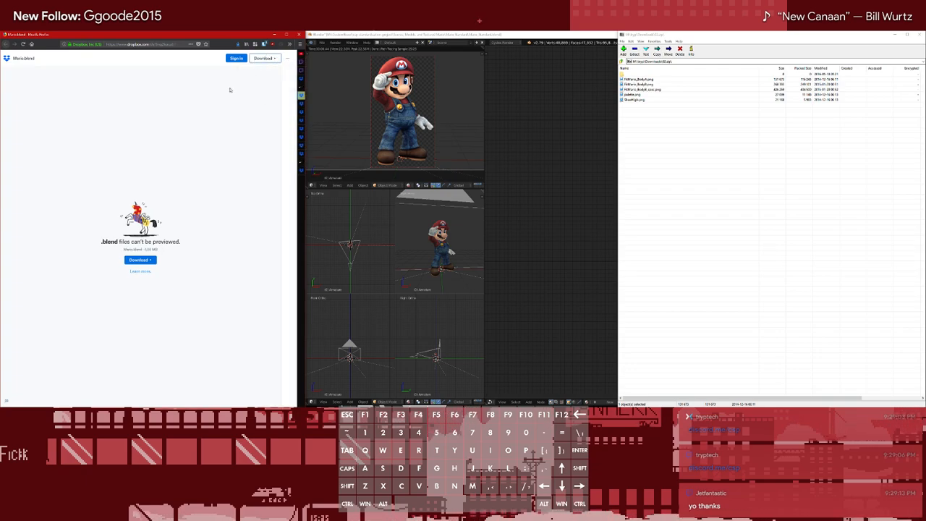
{"action": "left_click", "coordinate": [259, 55]}
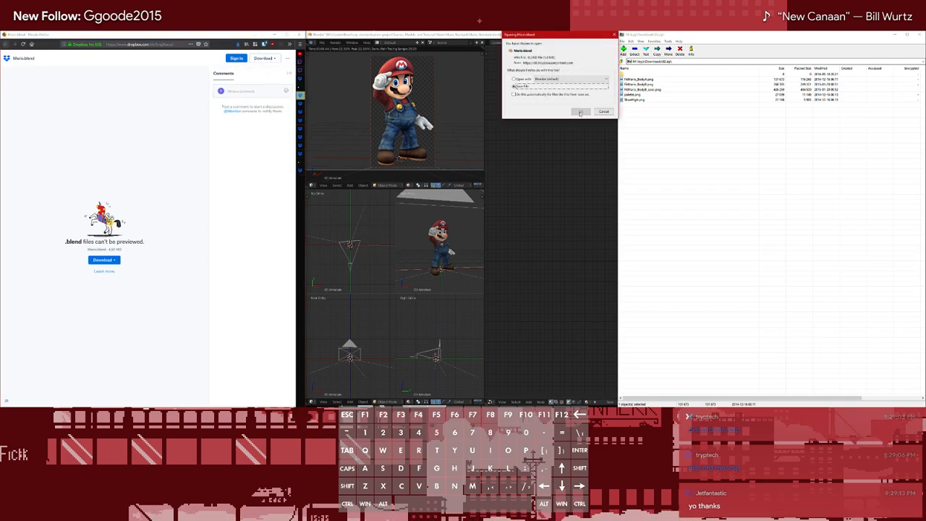
{"action": "left_click", "coordinate": [581, 111]}
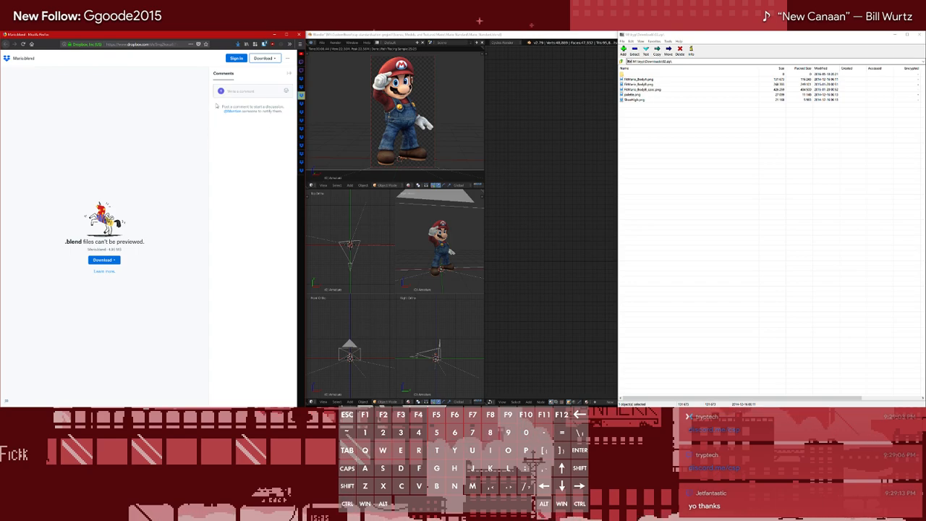
{"action": "key", "text": "ctrl+w"}
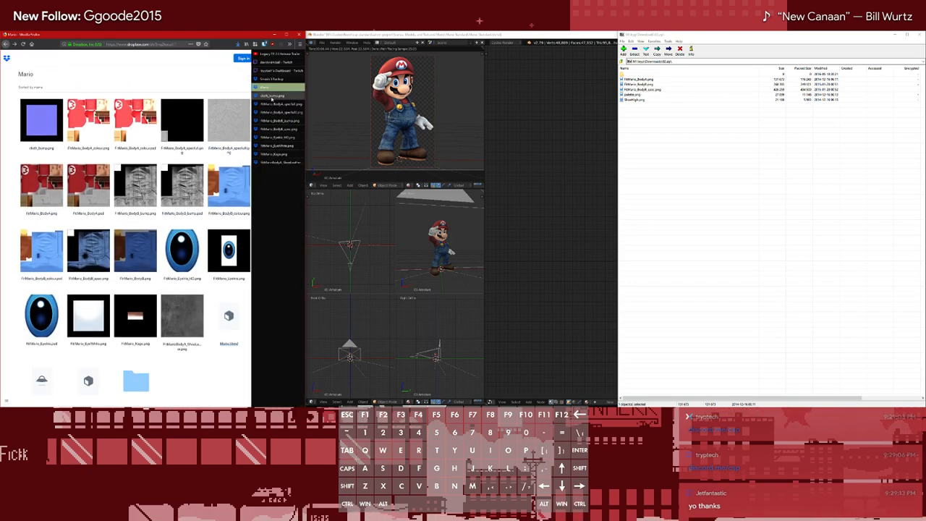
Download cloth_bump.png as a saved file and leave its tab
{"action": "left_click", "coordinate": [273, 86]}
{"action": "left_click", "coordinate": [254, 59]}
{"action": "left_click", "coordinate": [257, 71]}
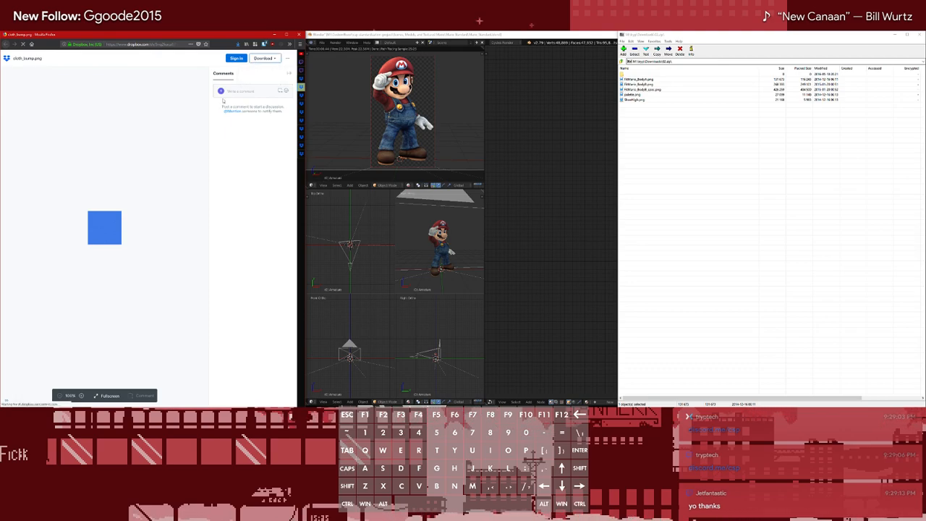
{"action": "left_click", "coordinate": [579, 112]}
{"action": "key", "text": "Right"}
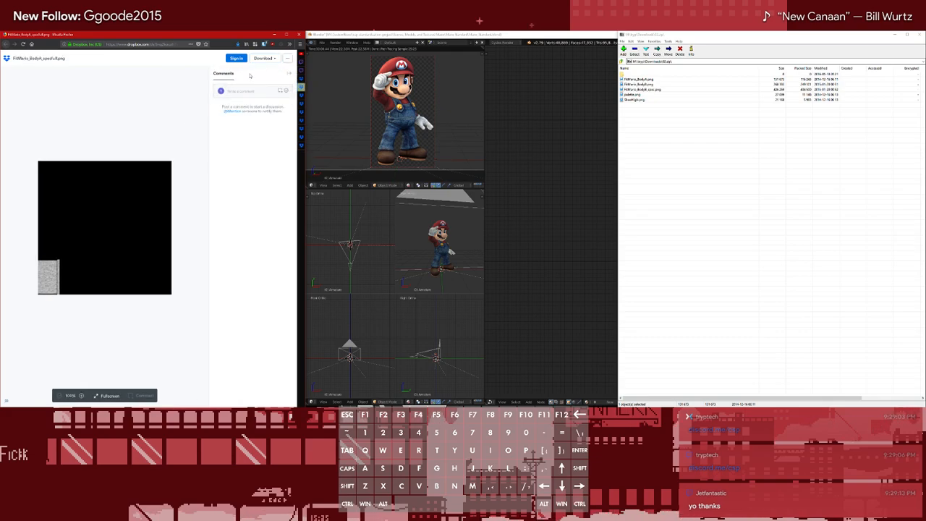
Download the two FitMario_BodyA specular textures as saved files, closing their tabs
{"action": "left_click", "coordinate": [266, 59]}
{"action": "left_click", "coordinate": [262, 72]}
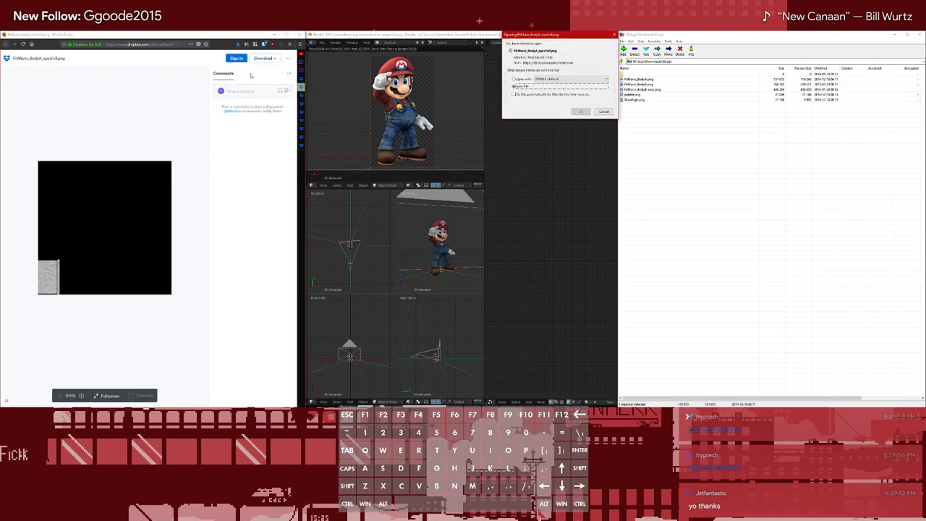
{"action": "left_click", "coordinate": [580, 112]}
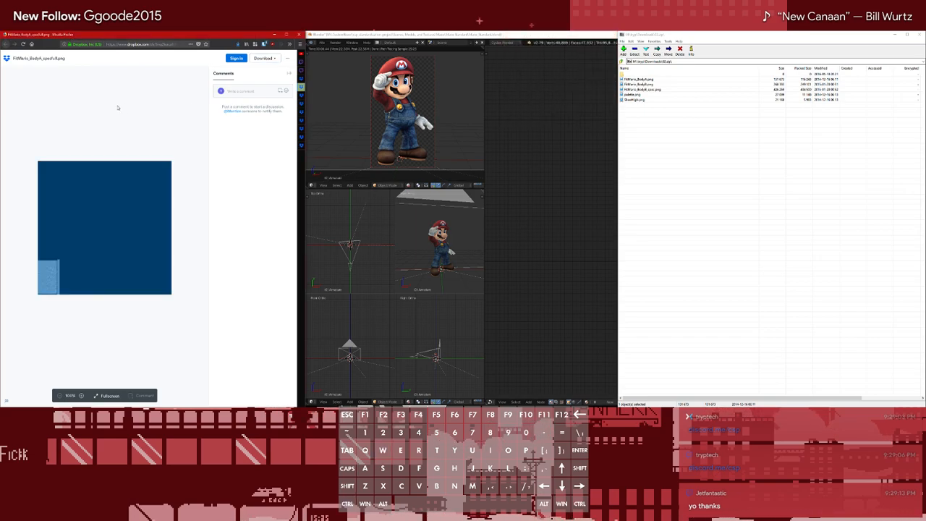
{"action": "left_click", "coordinate": [257, 60]}
{"action": "left_click", "coordinate": [271, 72]}
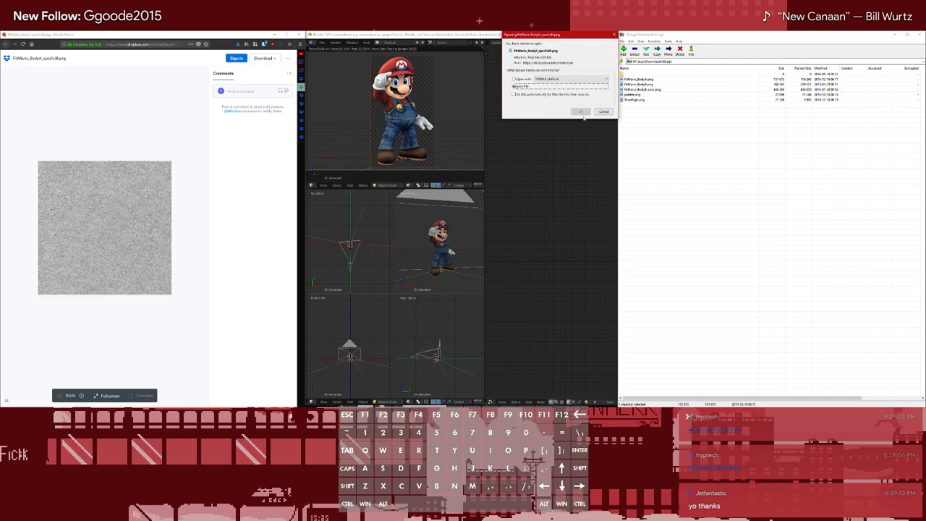
{"action": "left_click", "coordinate": [580, 111]}
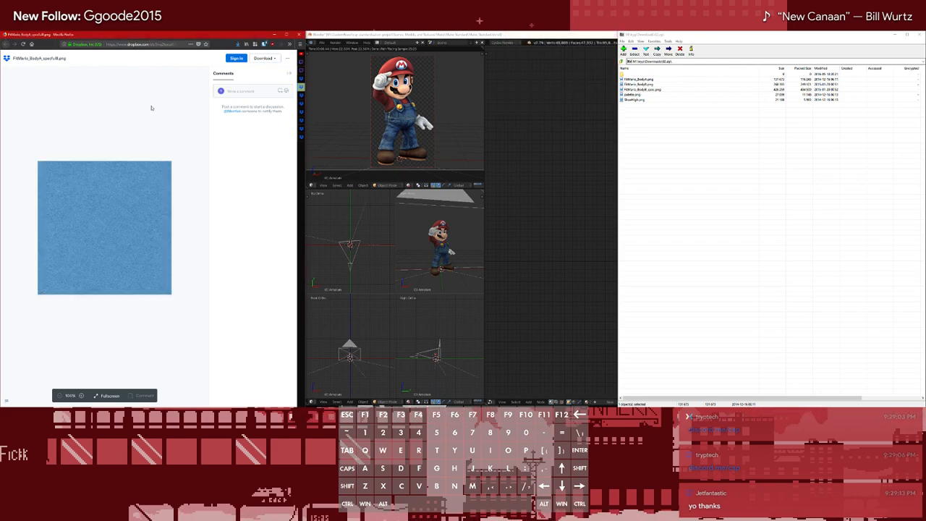
{"action": "key", "text": "ctrl+w"}
Download FitMario_BodyB_bump.png as a saved file and close its tab
{"action": "left_click", "coordinate": [269, 62]}
{"action": "left_click", "coordinate": [271, 73]}
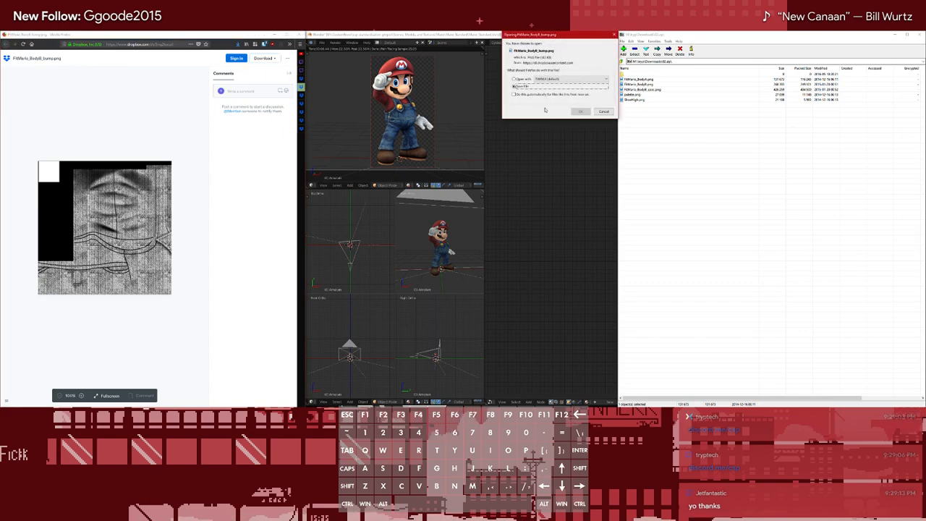
{"action": "left_click", "coordinate": [582, 112]}
{"action": "key", "text": "ctrl+w"}
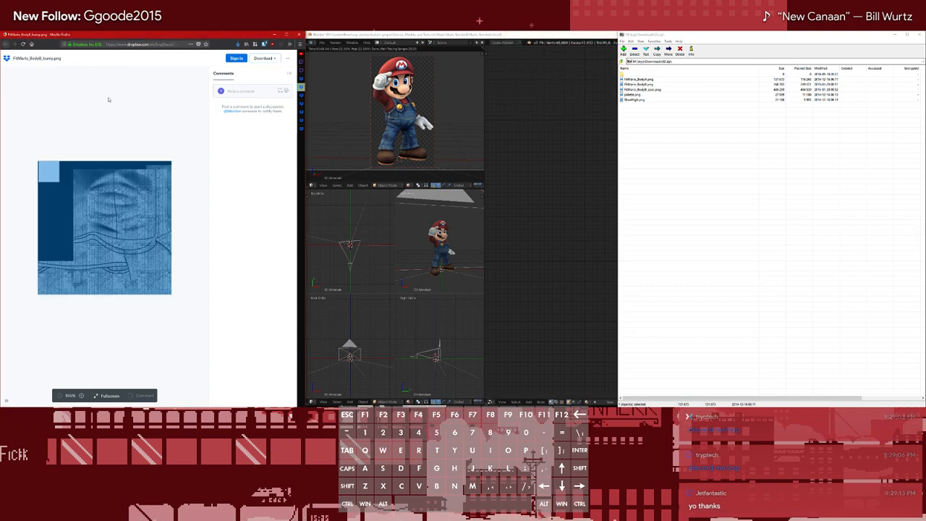
Show the local textures folder as thumbnails and delete palette_00.png and palette_01.png
{"action": "left_click", "coordinate": [262, 60]}
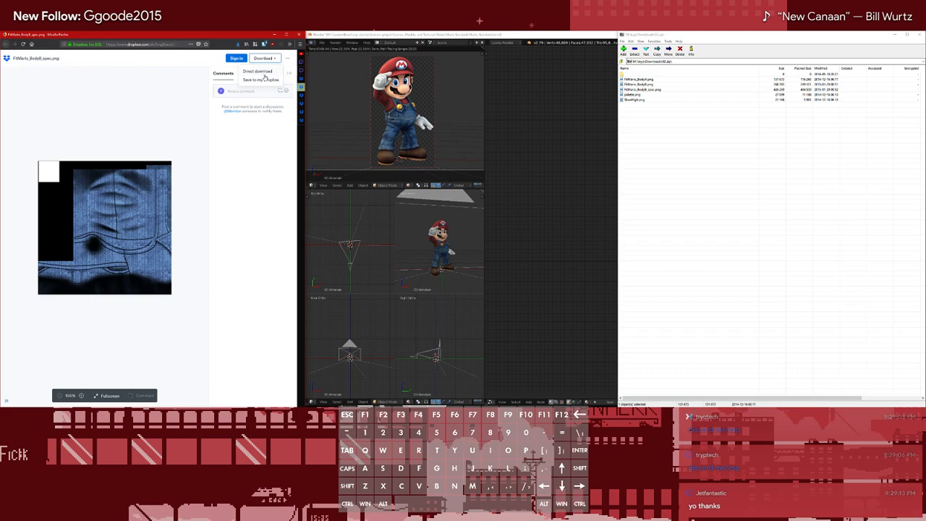
{"action": "left_click", "coordinate": [199, 84]}
{"action": "left_click", "coordinate": [46, 26]}
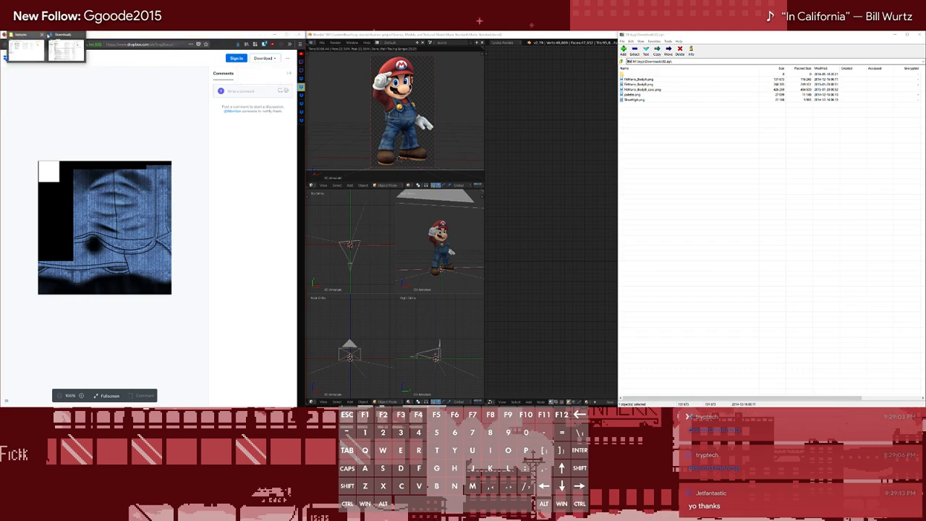
{"action": "left_click", "coordinate": [34, 46]}
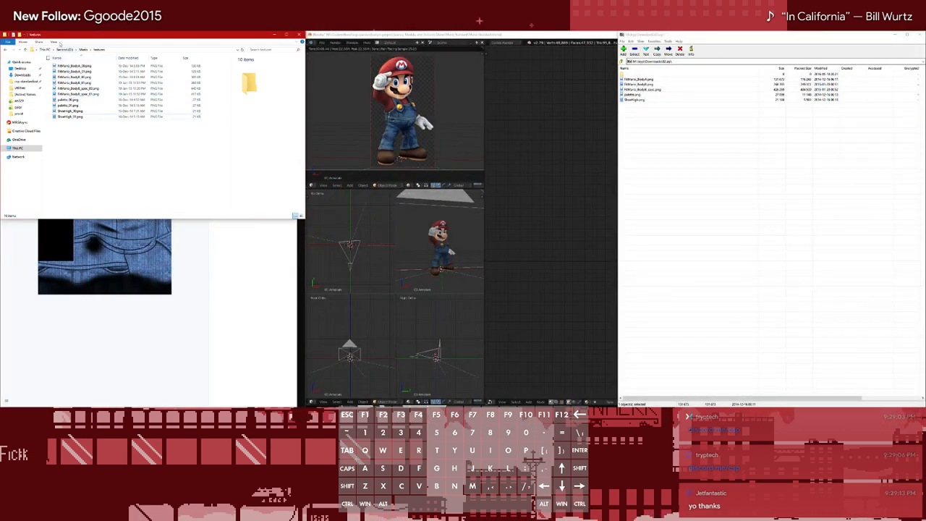
{"action": "left_click", "coordinate": [53, 55]}
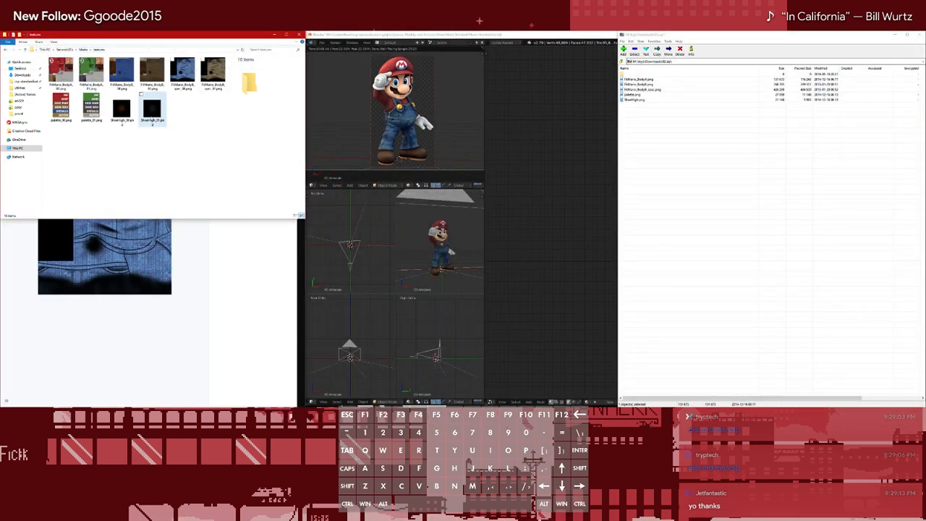
{"action": "left_click", "coordinate": [91, 109]}
{"action": "left_click", "coordinate": [55, 114], "text": "shift"}
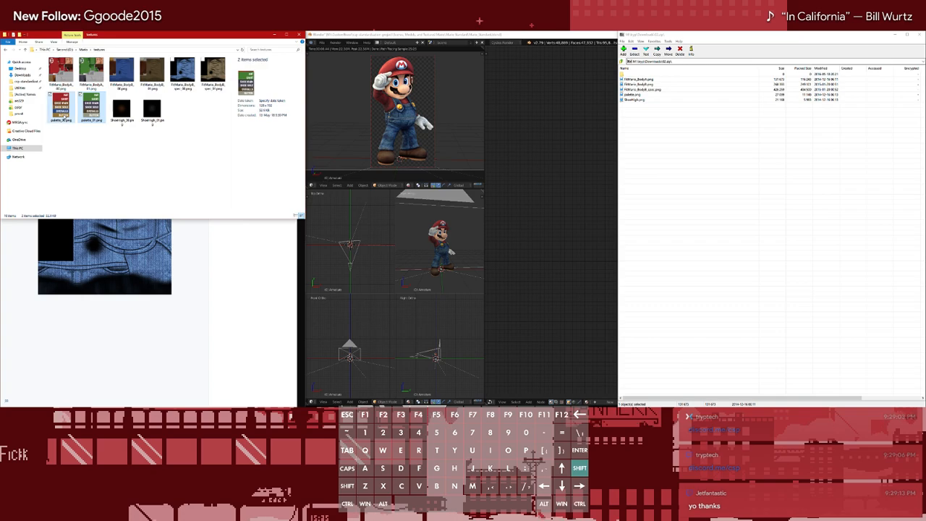
{"action": "key", "text": "Delete"}
Return to Firefox, leave the FitMario_BodyB_spec.png tab, and download FitMario_EyeIris_HD.png as a saved file, closing its tab
{"action": "left_click", "coordinate": [204, 276]}
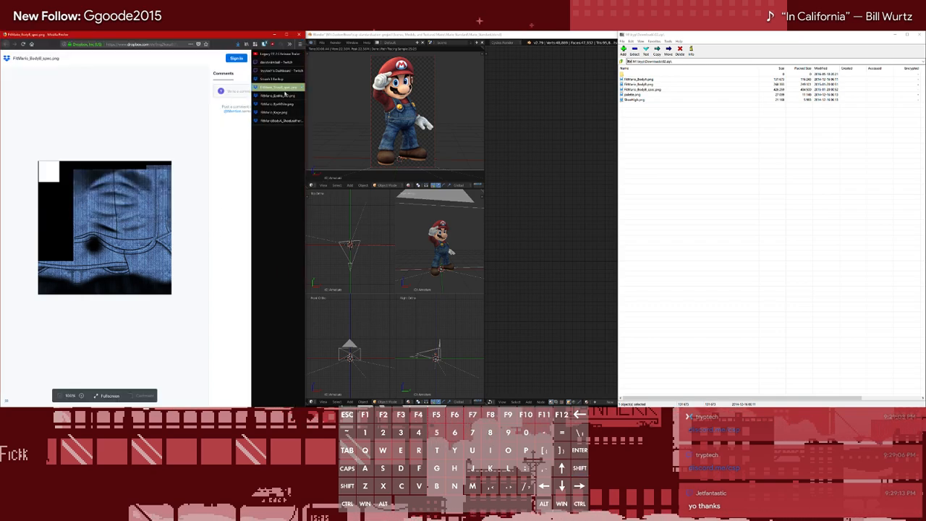
{"action": "left_click", "coordinate": [293, 87]}
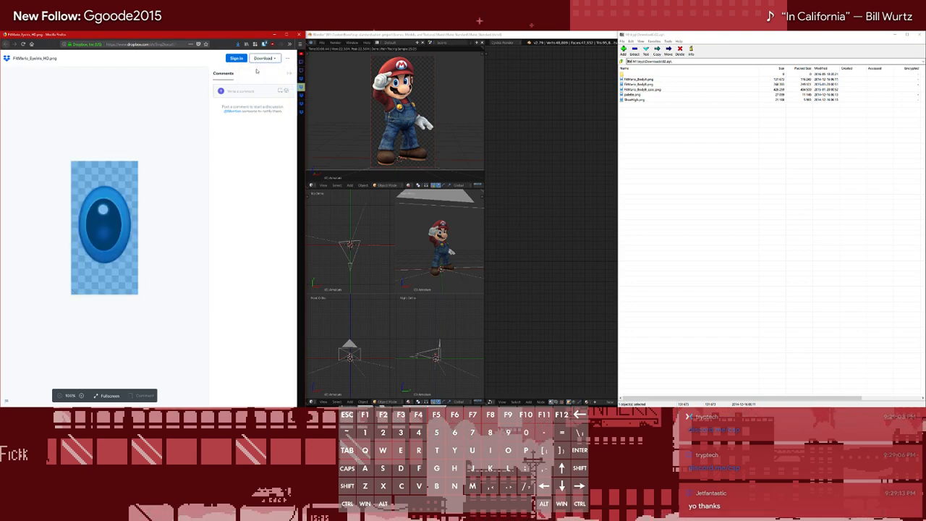
{"action": "left_click", "coordinate": [262, 58]}
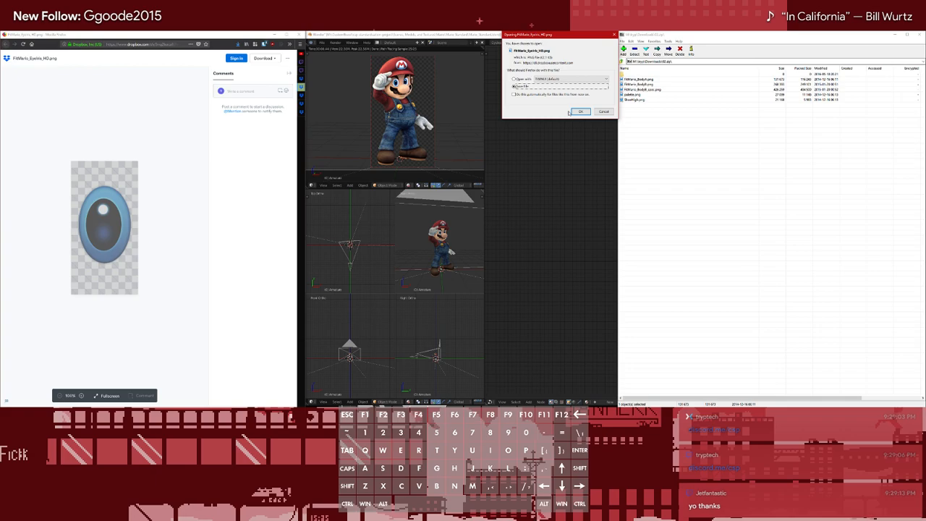
{"action": "left_click", "coordinate": [579, 111]}
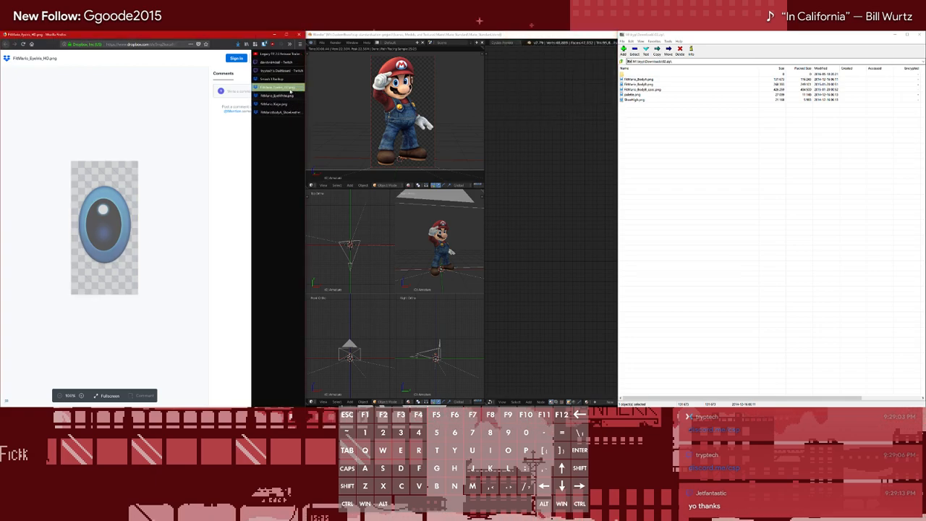
{"action": "left_click", "coordinate": [290, 90]}
Download FitMario_EyeWhite.png as a saved file and close its tab
{"action": "left_click", "coordinate": [263, 58]}
{"action": "left_click", "coordinate": [268, 71]}
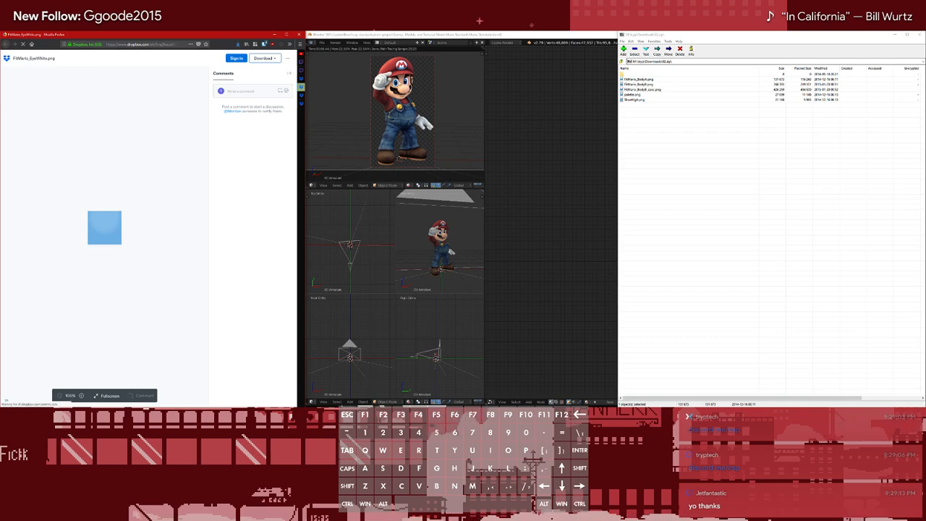
{"action": "mouse_move", "coordinate": [283, 92]}
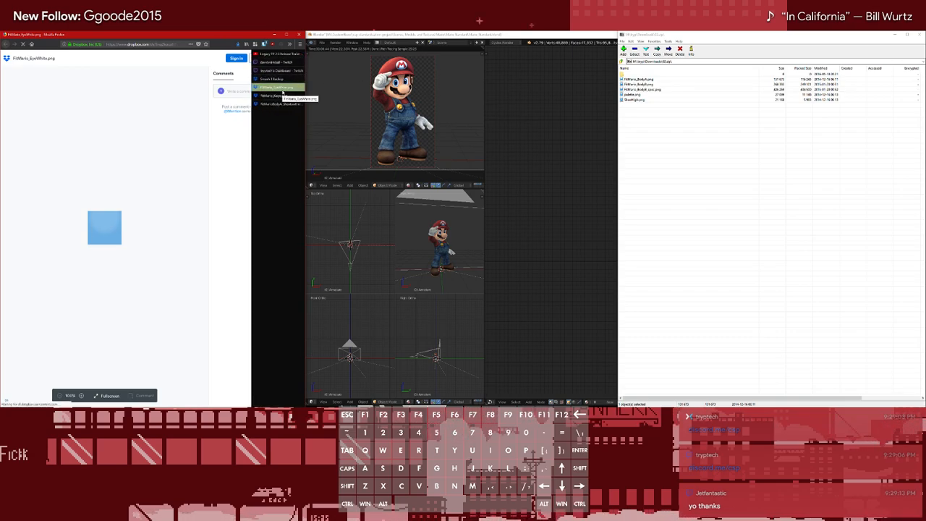
{"action": "left_click", "coordinate": [576, 114]}
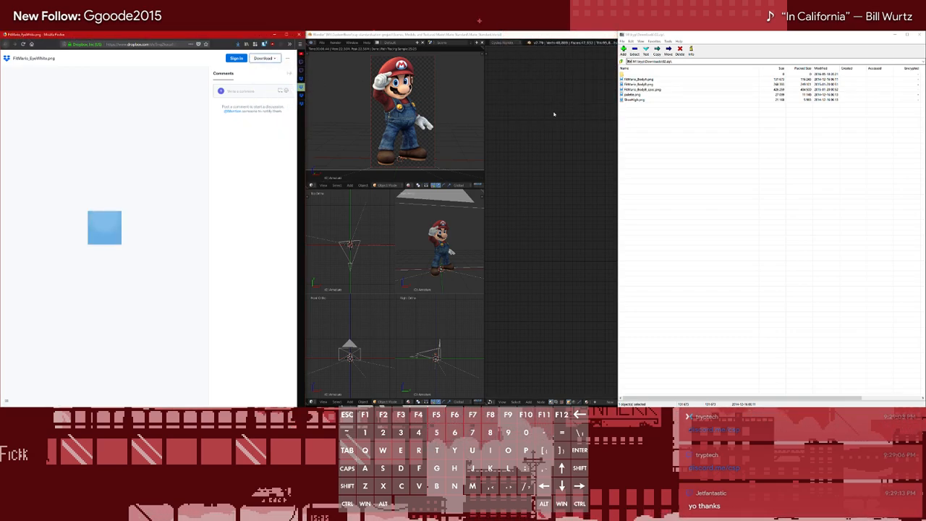
{"action": "left_click", "coordinate": [277, 96]}
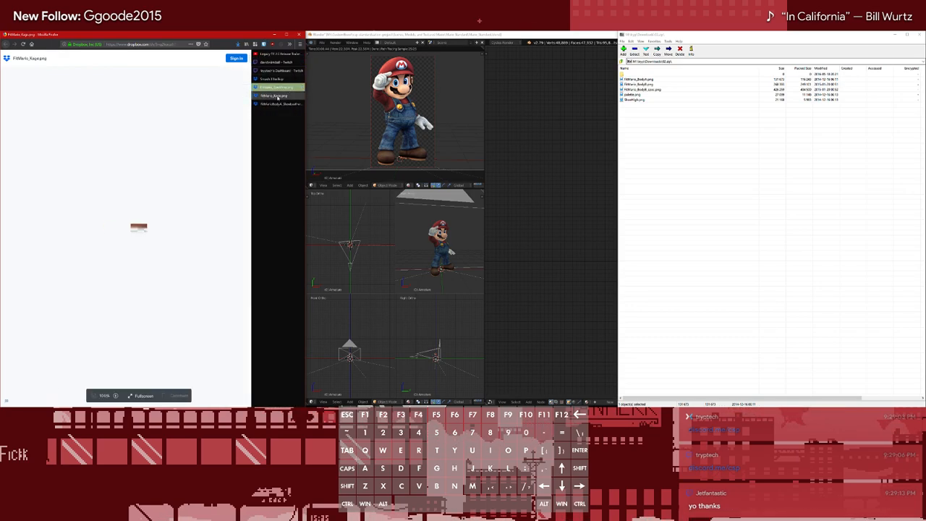
Download FitMario_Kage.png as a saved file and close its tab
{"action": "double_click", "coordinate": [170, 86]}
{"action": "left_click", "coordinate": [265, 60]}
{"action": "left_click", "coordinate": [264, 72]}
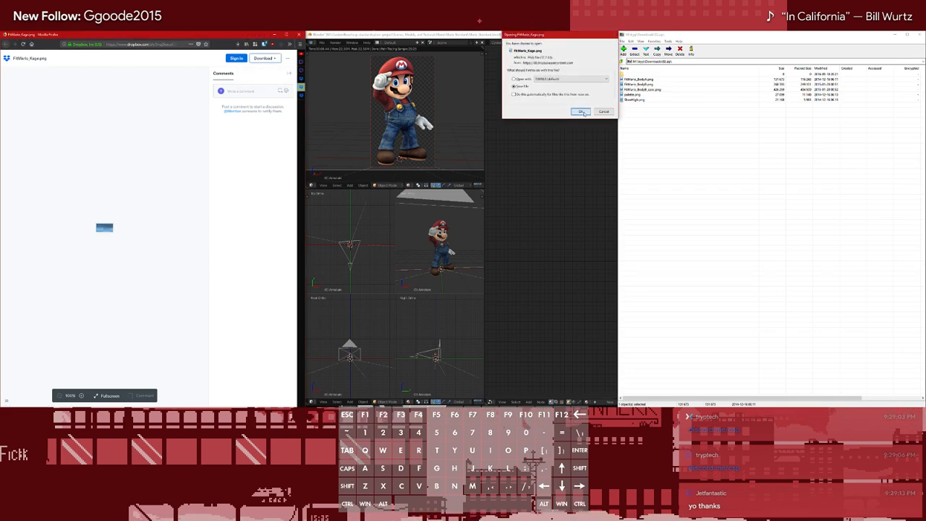
{"action": "left_click", "coordinate": [582, 112]}
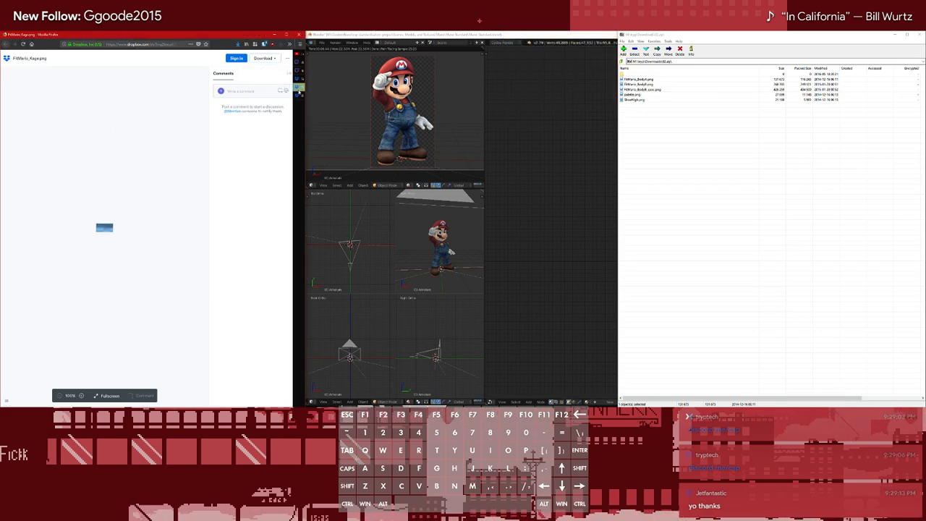
{"action": "left_click", "coordinate": [279, 95]}
Check the recent downloads list, and download FitMarioBodyA_ShoeLeather.png as a saved file
{"action": "left_click", "coordinate": [237, 46]}
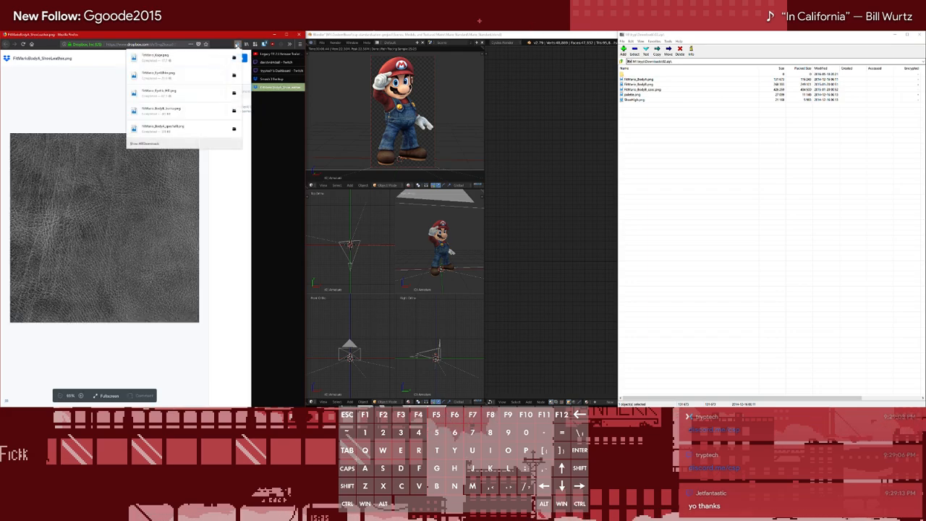
{"action": "left_click", "coordinate": [237, 45]}
{"action": "left_click", "coordinate": [257, 59]}
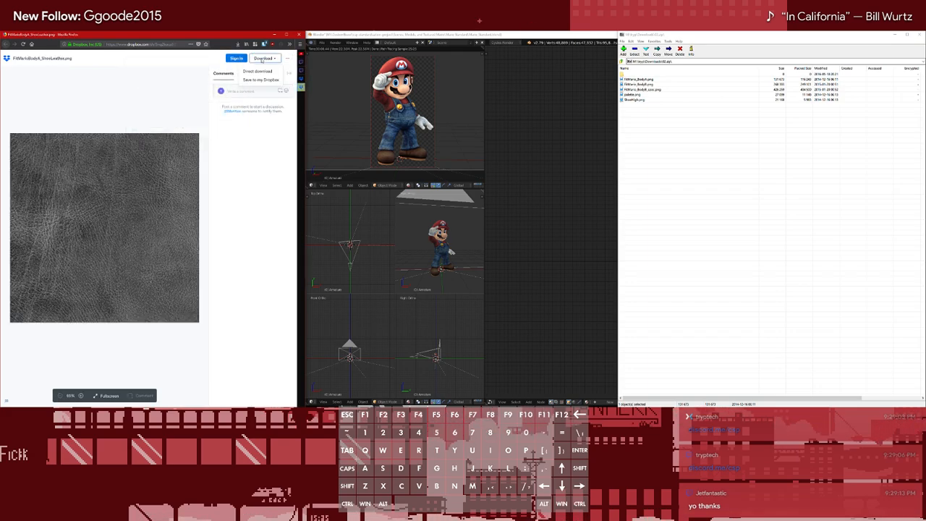
{"action": "left_click", "coordinate": [259, 71]}
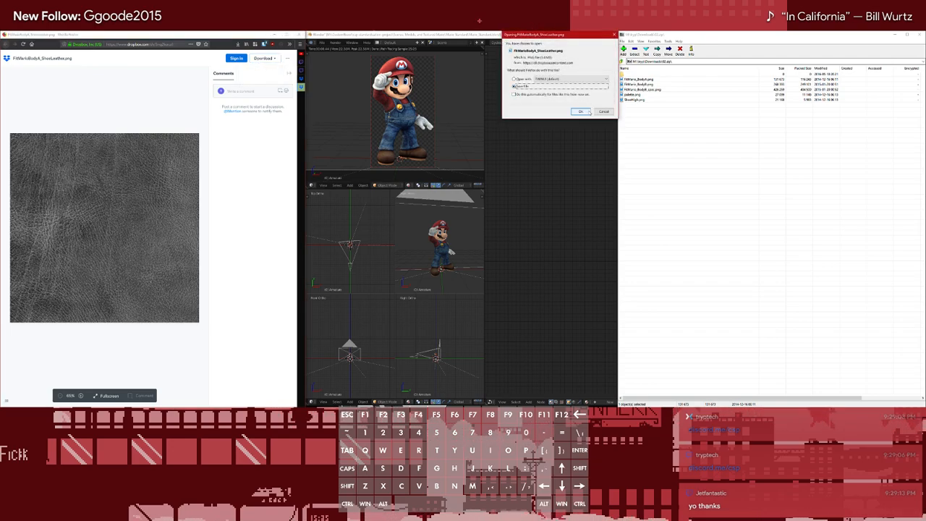
{"action": "left_click", "coordinate": [580, 112]}
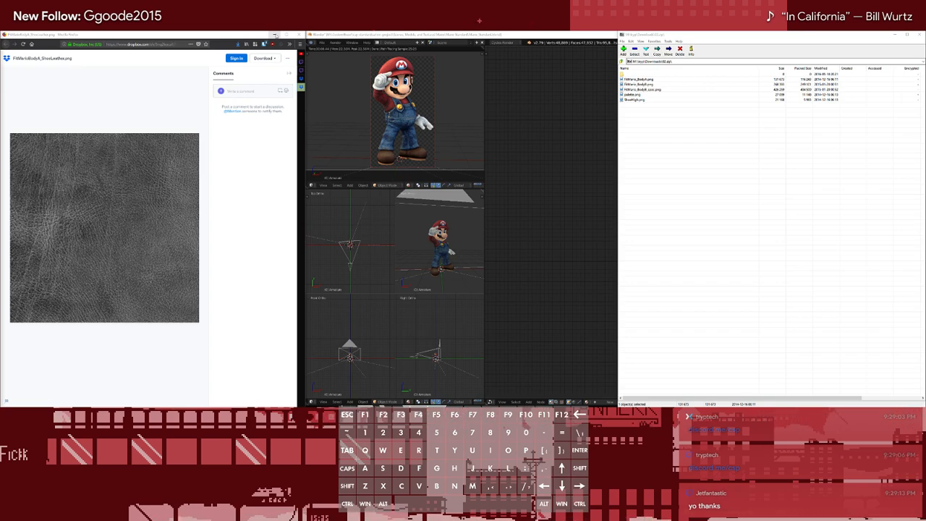
Minimise Firefox to reveal the file folders and close the 7-Zip archive window
{"action": "left_click", "coordinate": [273, 42]}
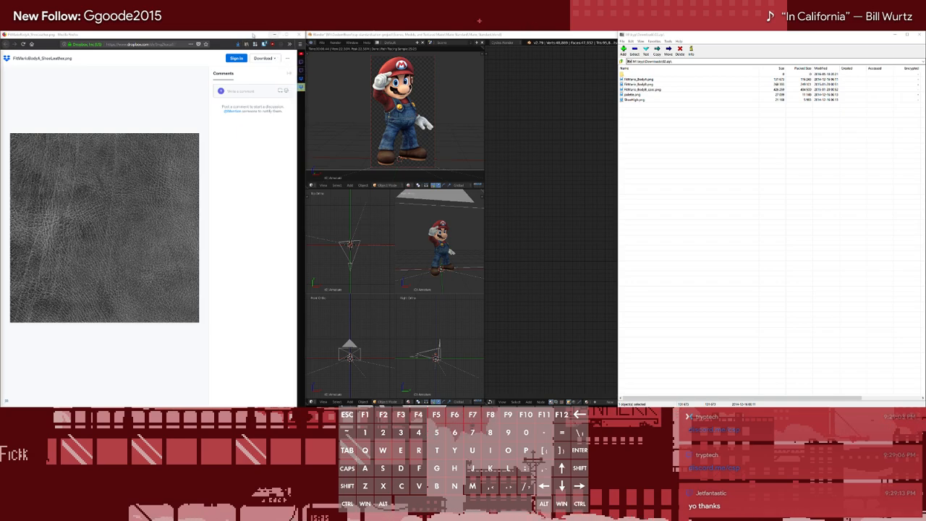
{"action": "left_click", "coordinate": [274, 35]}
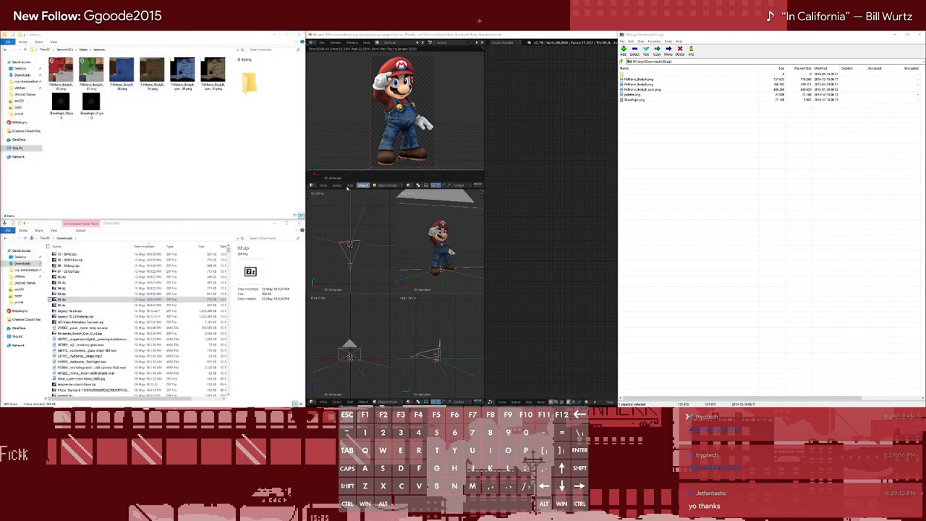
{"action": "left_click", "coordinate": [97, 143]}
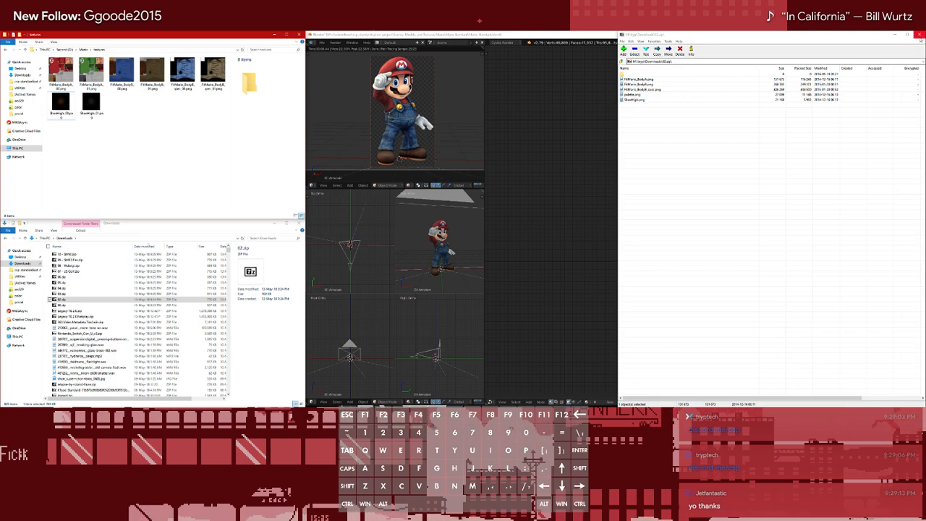
{"action": "left_click", "coordinate": [919, 34]}
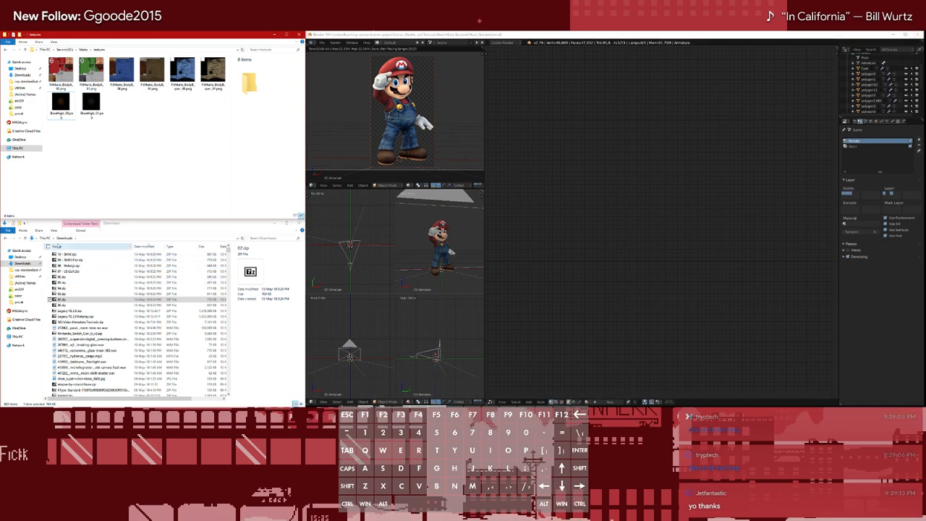
Refresh the Downloads folder and move the PNGs from FitMarioBodyA_ShoeLeather.png through cloth_bump.png into the textures folder
{"action": "left_click", "coordinate": [241, 238]}
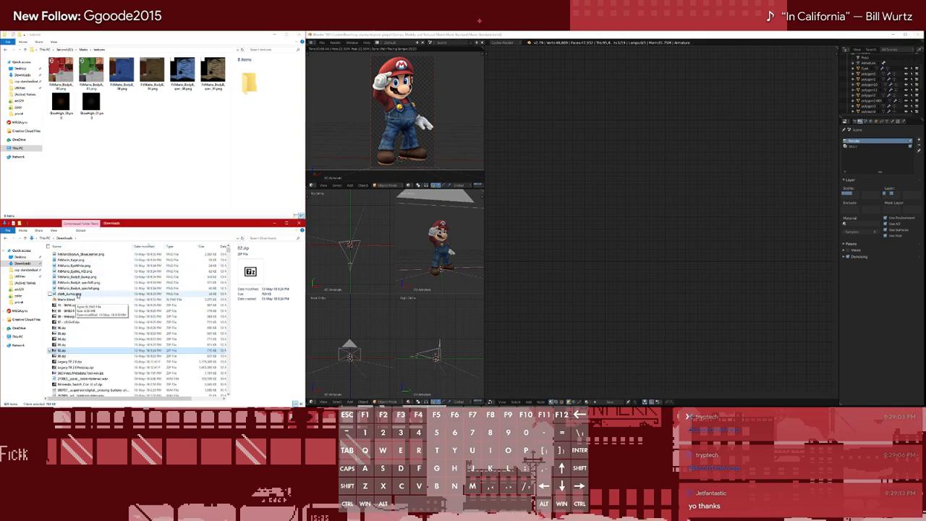
{"action": "left_click", "coordinate": [78, 295]}
{"action": "left_click", "coordinate": [79, 255], "text": "shift"}
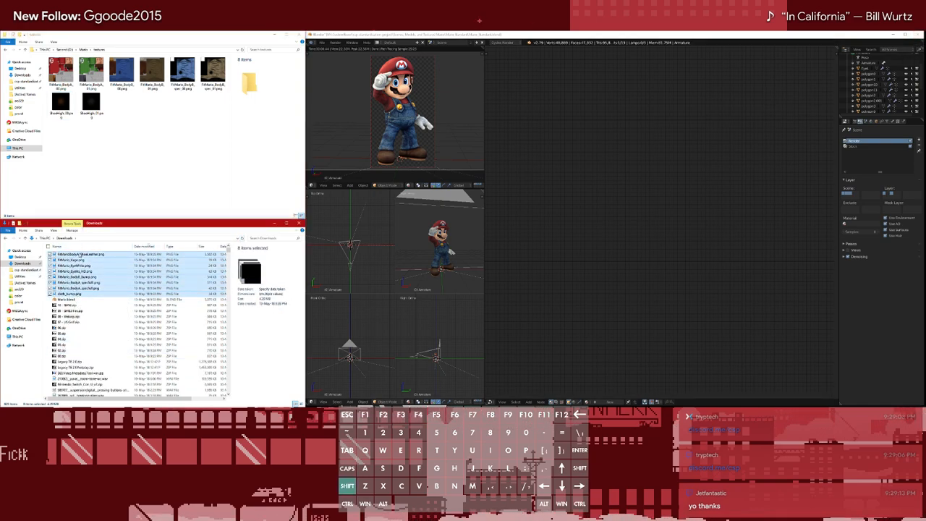
{"action": "left_click", "coordinate": [134, 172]}
{"action": "key", "text": "ctrl+v"}
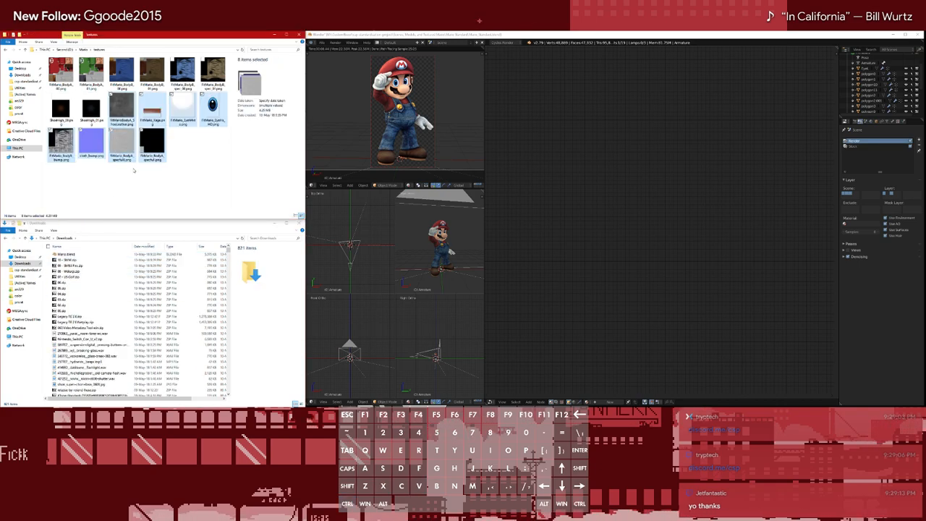
Move Mario.blend from Downloads into the textures folder and open it in Blender
{"action": "left_click", "coordinate": [206, 204]}
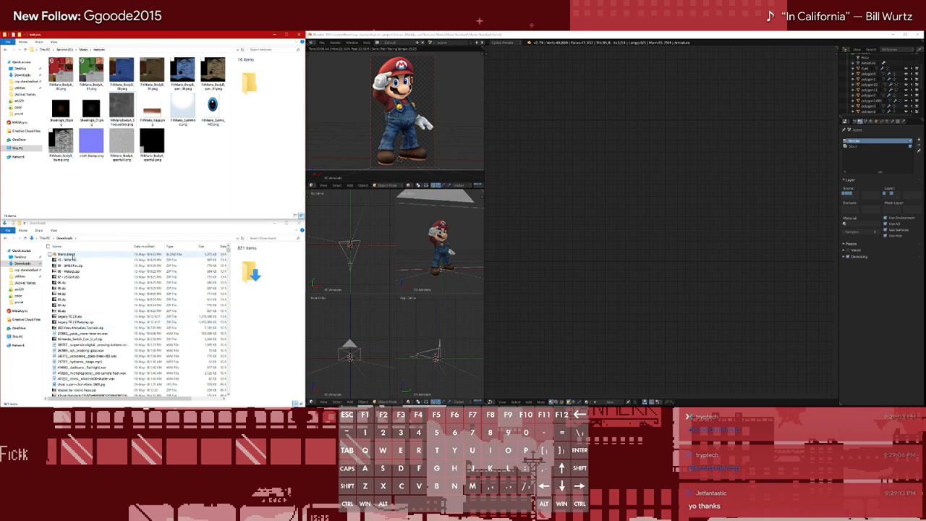
{"action": "left_click_drag", "start_coordinate": [72, 257], "coordinate": [189, 150]}
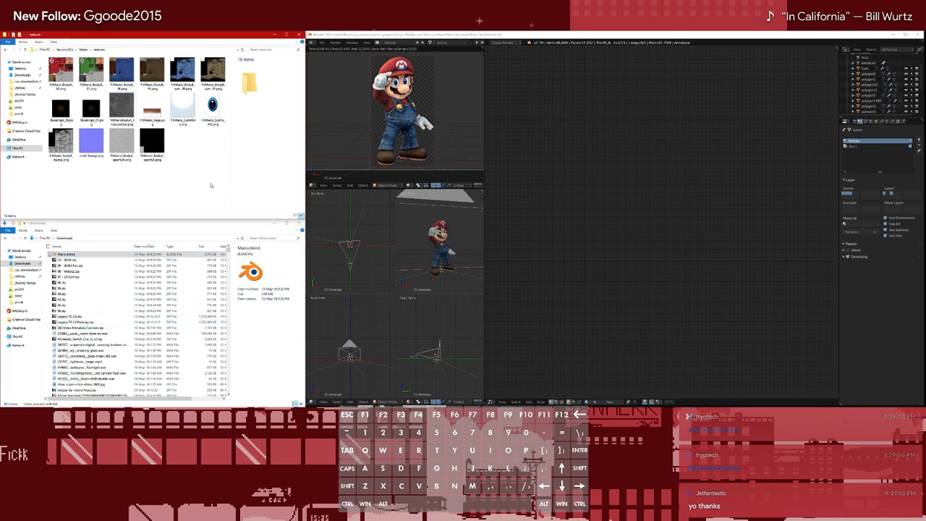
{"action": "double_click", "coordinate": [191, 151]}
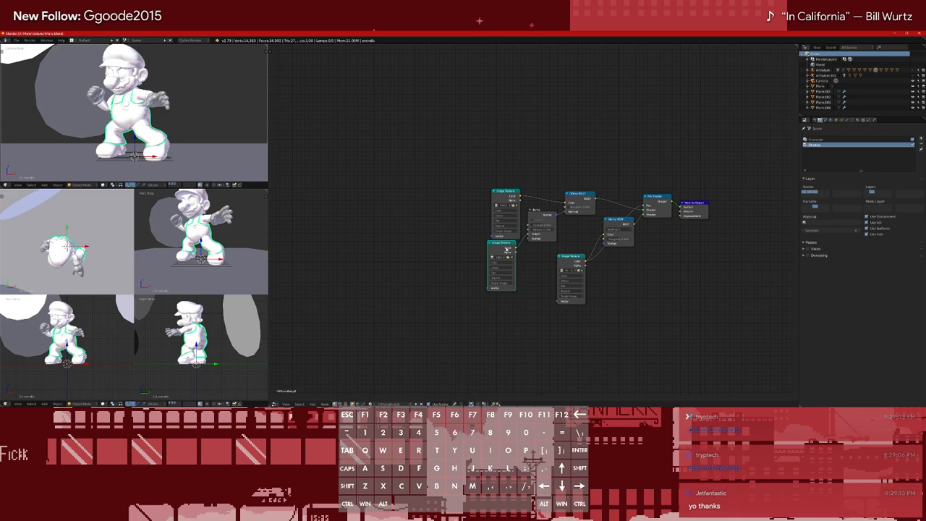
Select Mario's shoes and the lower UV Map node, and make the mesh's bump UV map active
{"action": "right_click", "coordinate": [155, 150]}
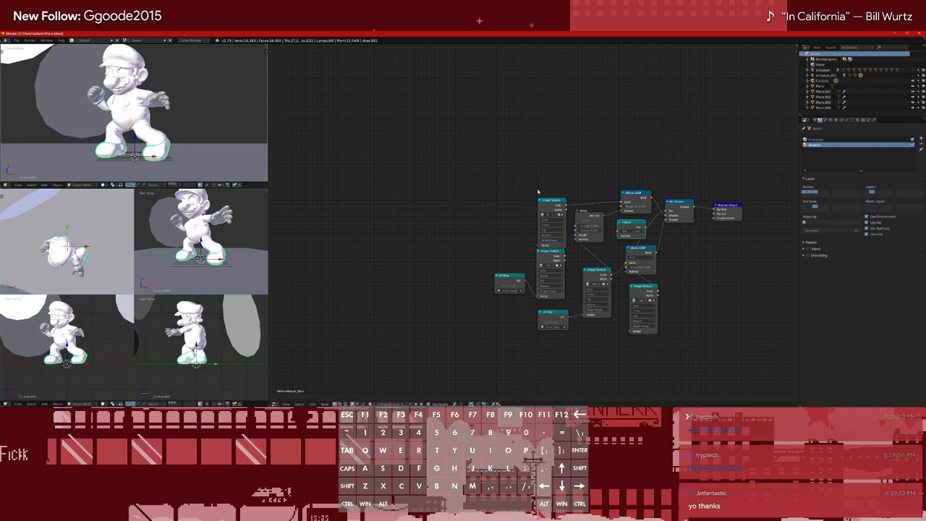
{"action": "left_click", "coordinate": [555, 323]}
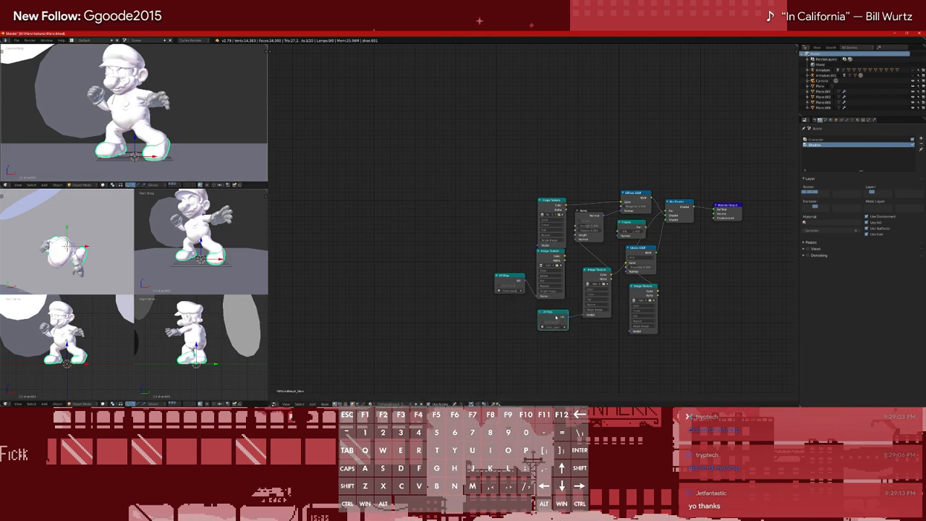
{"action": "left_click", "coordinate": [853, 120]}
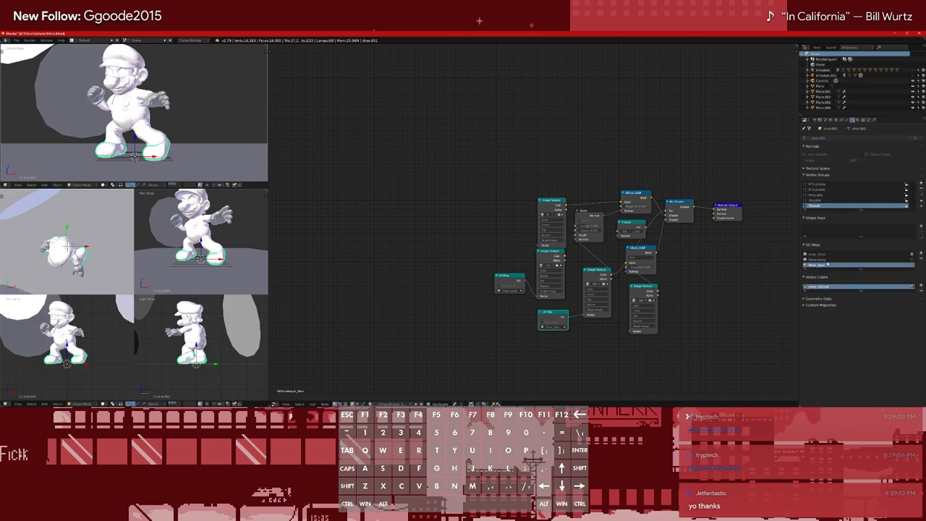
{"action": "left_click", "coordinate": [825, 260]}
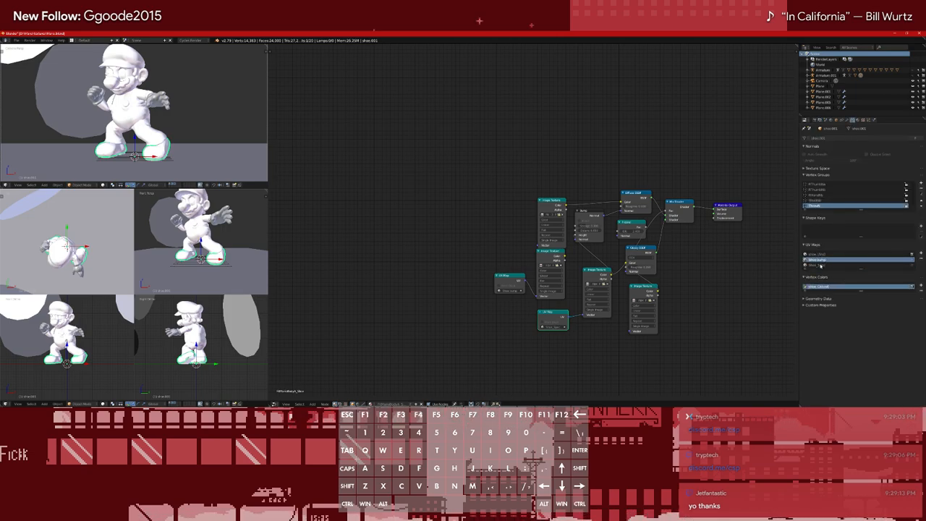
Switch the four-way viewport below the camera view to the UV/Image Editor
{"action": "left_click", "coordinate": [5, 403]}
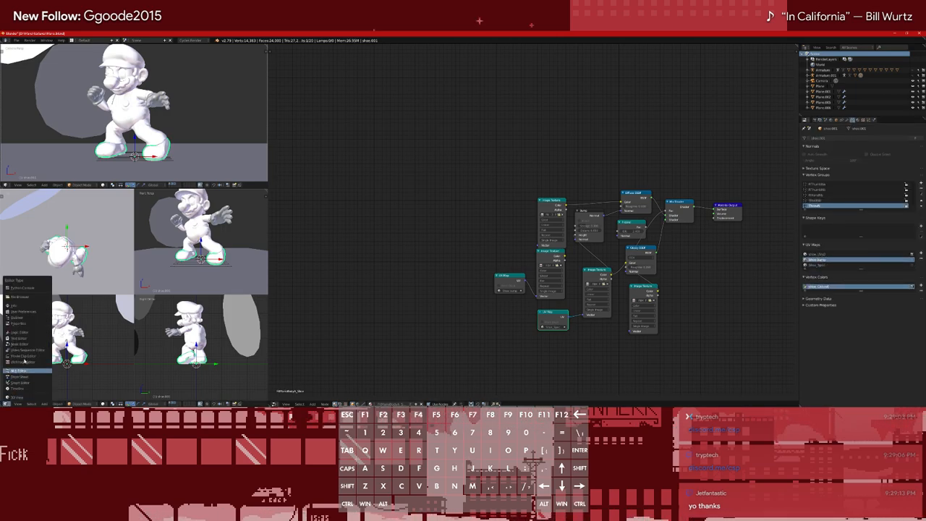
{"action": "left_click", "coordinate": [22, 365]}
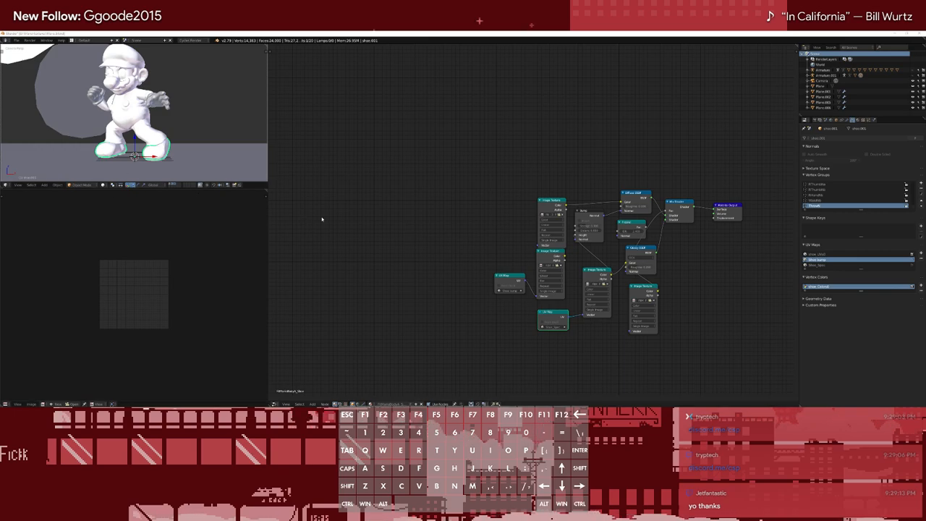
Display the cloth_bump.png texture in the UV/Image Editor
{"action": "left_click", "coordinate": [44, 404]}
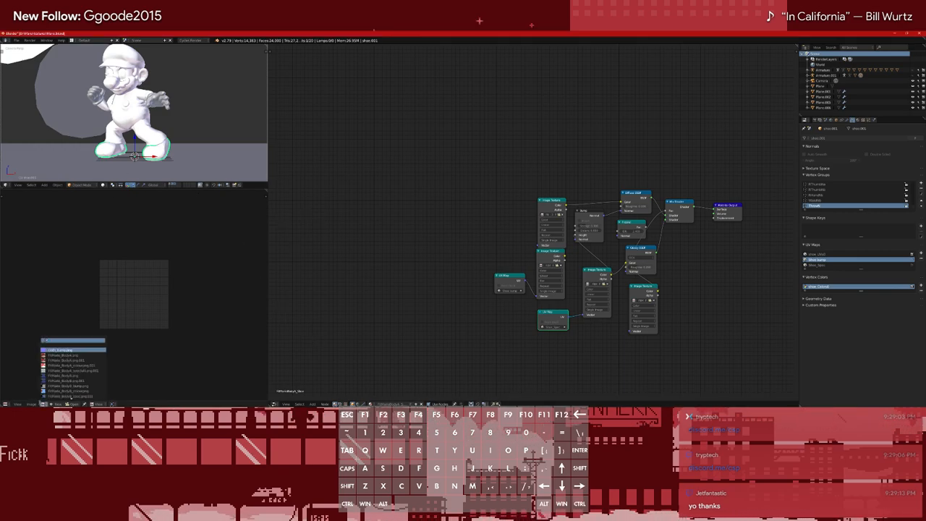
{"action": "left_click", "coordinate": [70, 398]}
{"action": "scroll", "coordinate": [145, 315], "scroll_direction": "up", "scroll_amount": 10}
{"action": "scroll", "coordinate": [145, 315], "scroll_direction": "down", "scroll_amount": 5}
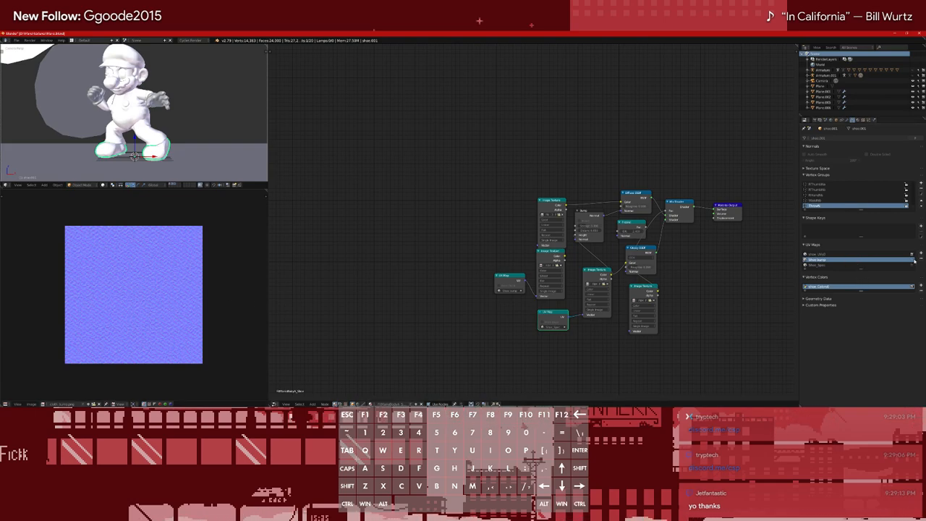
Compare the shoe mesh's bump, spec and base UV layouts over the cloth texture in Edit Mode
{"action": "key", "text": "Tab"}
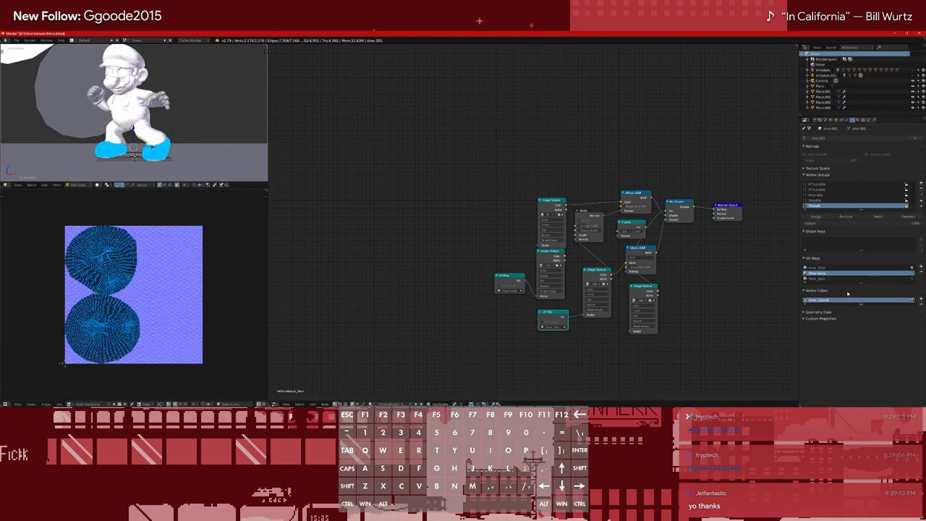
{"action": "left_click", "coordinate": [818, 279]}
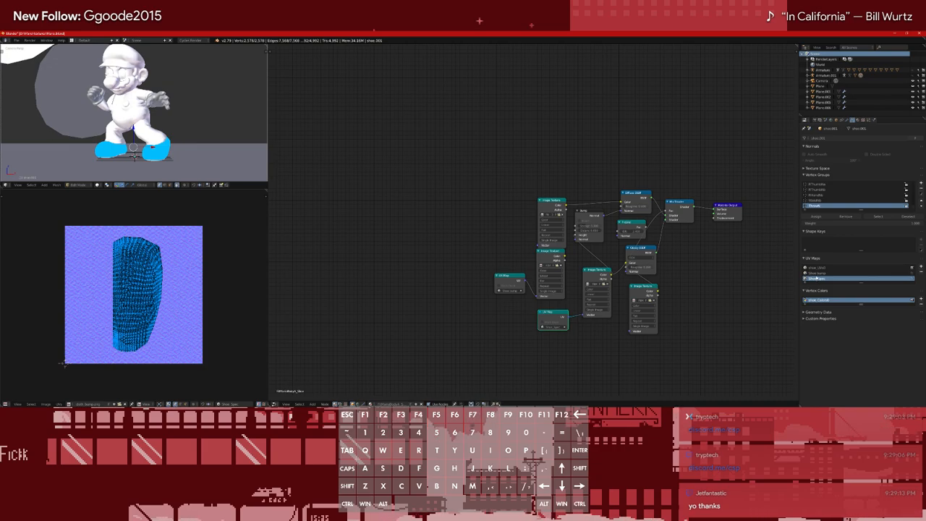
{"action": "left_click", "coordinate": [816, 273]}
{"action": "left_click", "coordinate": [817, 279]}
{"action": "left_click", "coordinate": [816, 273]}
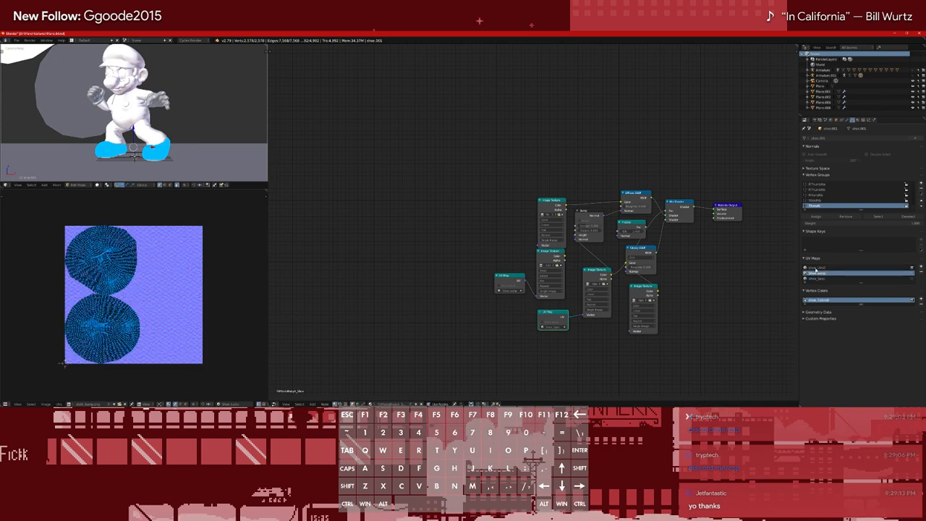
{"action": "left_click", "coordinate": [817, 267]}
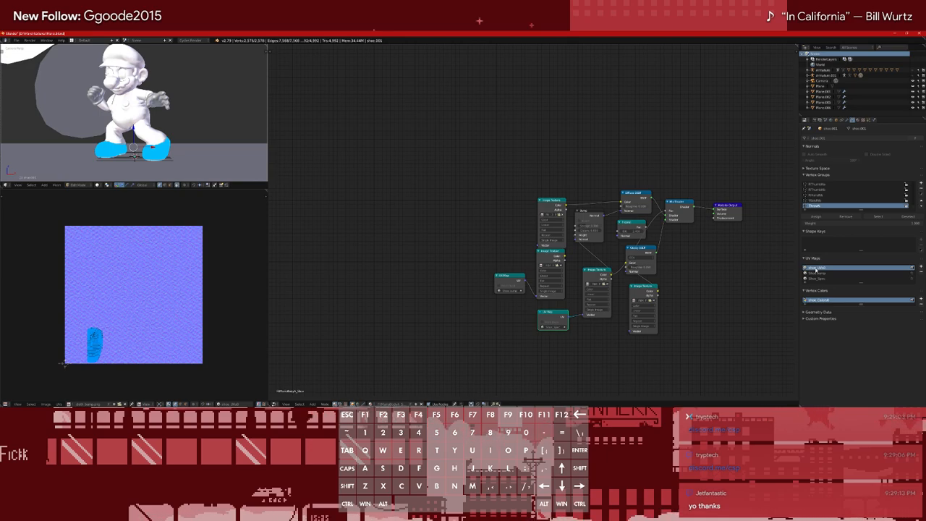
{"action": "key", "text": "Tab"}
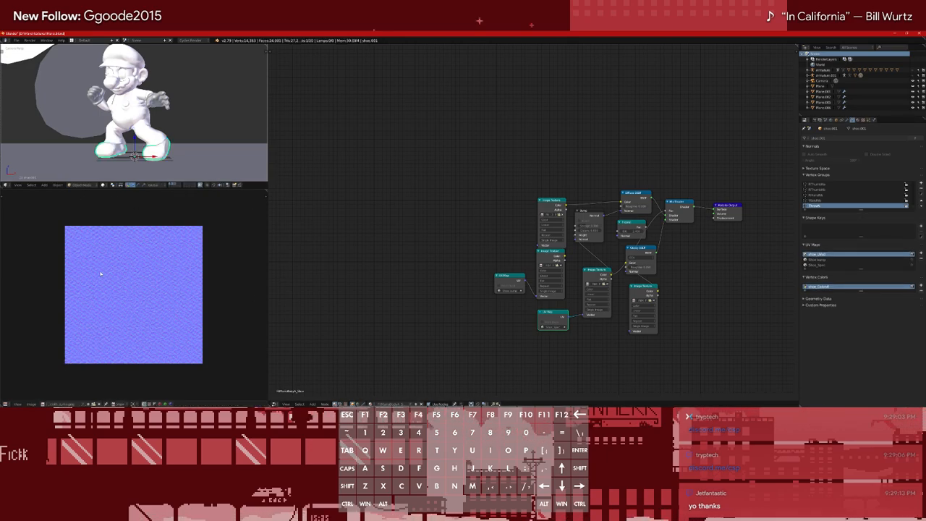
Inspect the shoe mesh in Edit Mode in the Mario Standard file, and select the shoe sole in Mario.blend for comparison
{"action": "left_click", "coordinate": [69, 27]}
{"action": "left_click", "coordinate": [30, 52]}
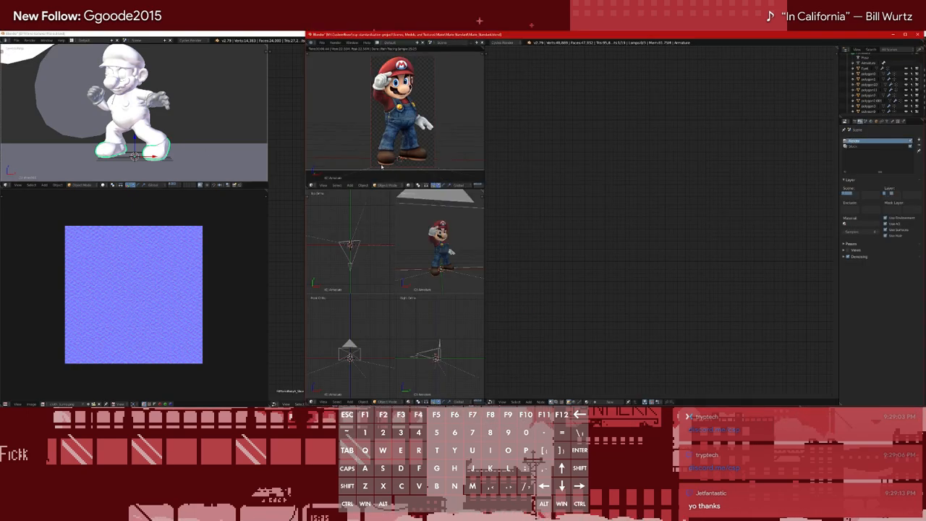
{"action": "right_click", "coordinate": [380, 166]}
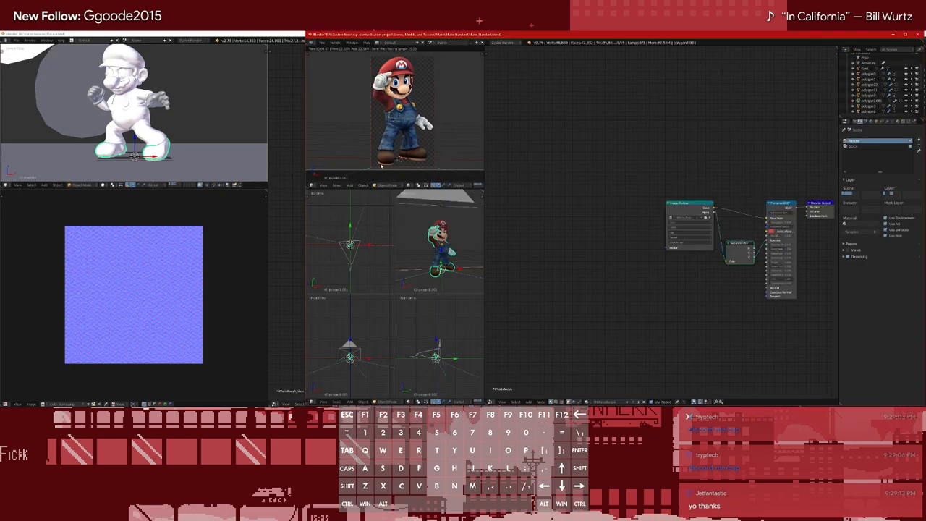
{"action": "scroll", "coordinate": [458, 283], "scroll_direction": "up", "scroll_amount": 3}
{"action": "middle_click_drag", "start_coordinate": [456, 284], "coordinate": [435, 259]}
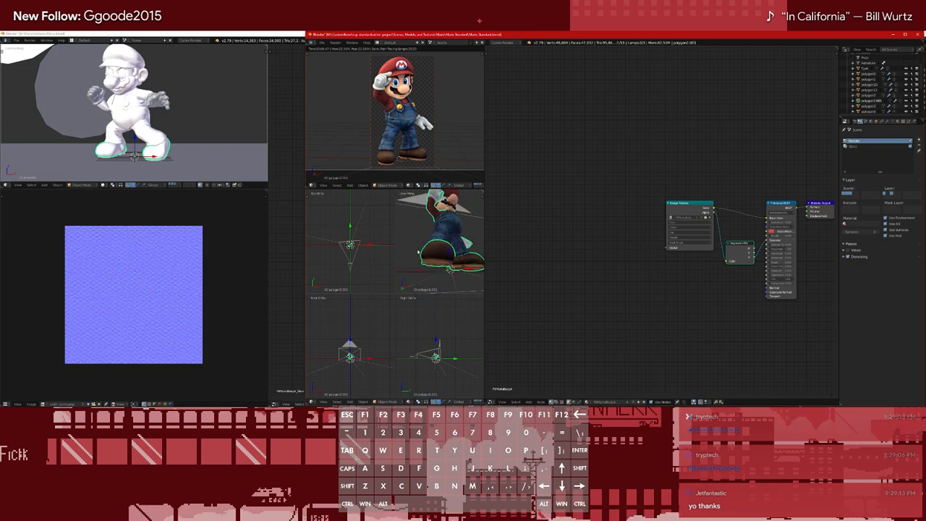
{"action": "middle_click_drag", "start_coordinate": [427, 265], "coordinate": [411, 241]}
{"action": "key", "text": "Tab"}
{"action": "left_click", "coordinate": [423, 227]}
{"action": "key", "text": "Tab"}
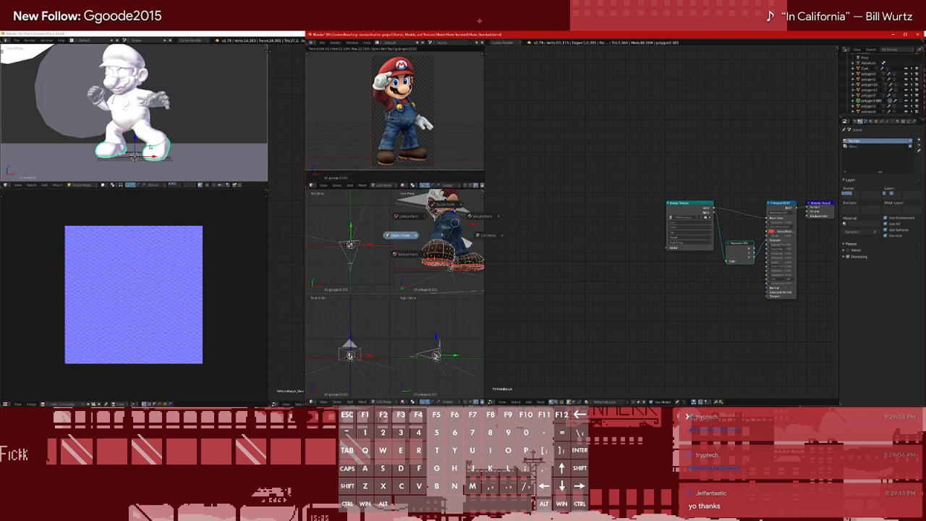
{"action": "right_click", "coordinate": [155, 153]}
{"action": "key", "text": "Tab"}
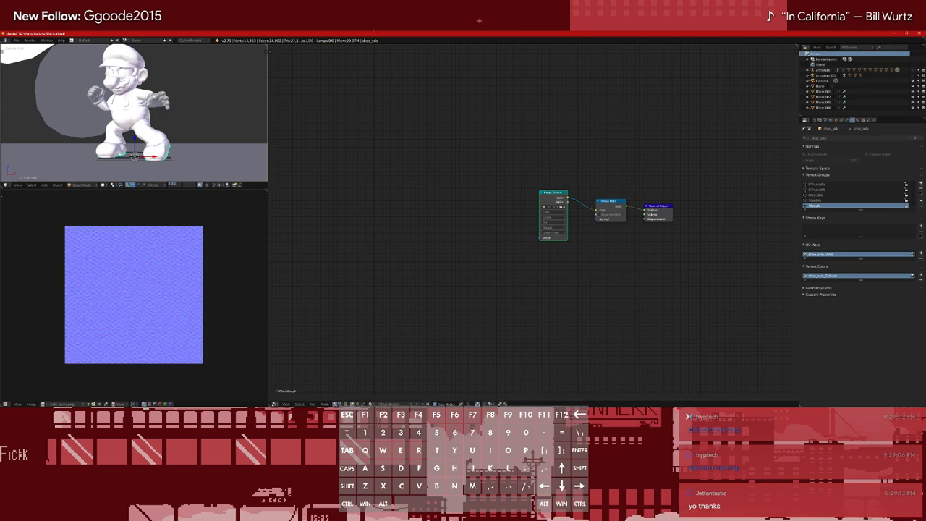
Minimize the Mario.blend window and open the archive 03.zip from the Downloads folder
{"action": "left_click", "coordinate": [895, 33]}
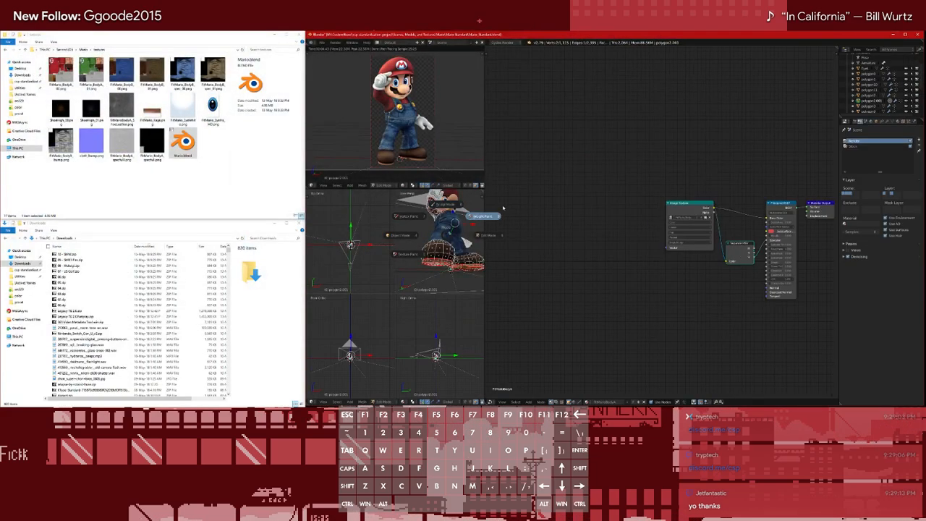
{"action": "key", "text": "Escape"}
{"action": "scroll", "coordinate": [395, 123], "scroll_direction": "up", "scroll_amount": 1}
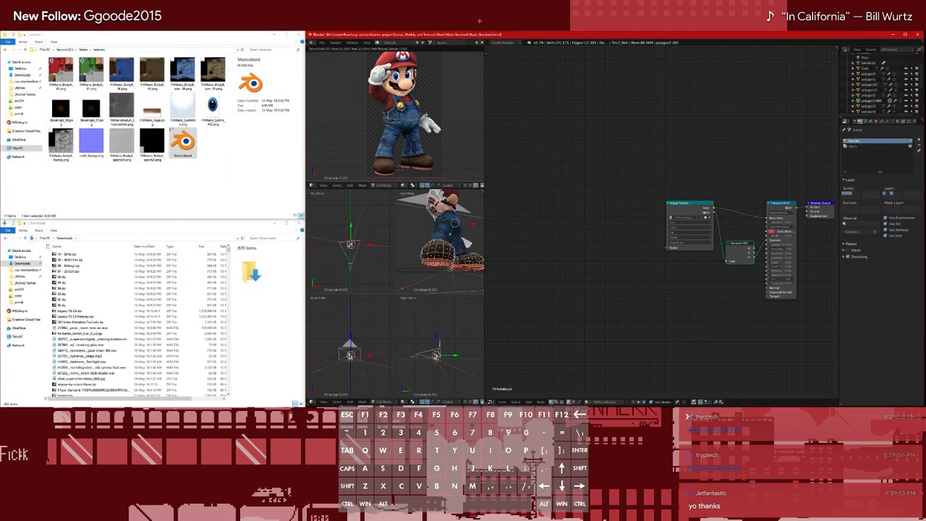
{"action": "scroll", "coordinate": [426, 116], "scroll_direction": "down", "scroll_amount": 1}
{"action": "left_click", "coordinate": [157, 213]}
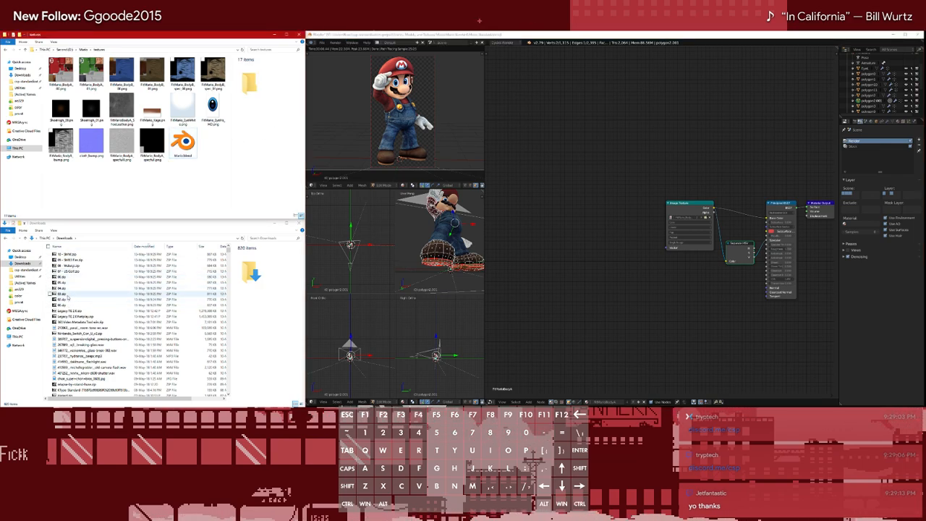
{"action": "double_click", "coordinate": [64, 294]}
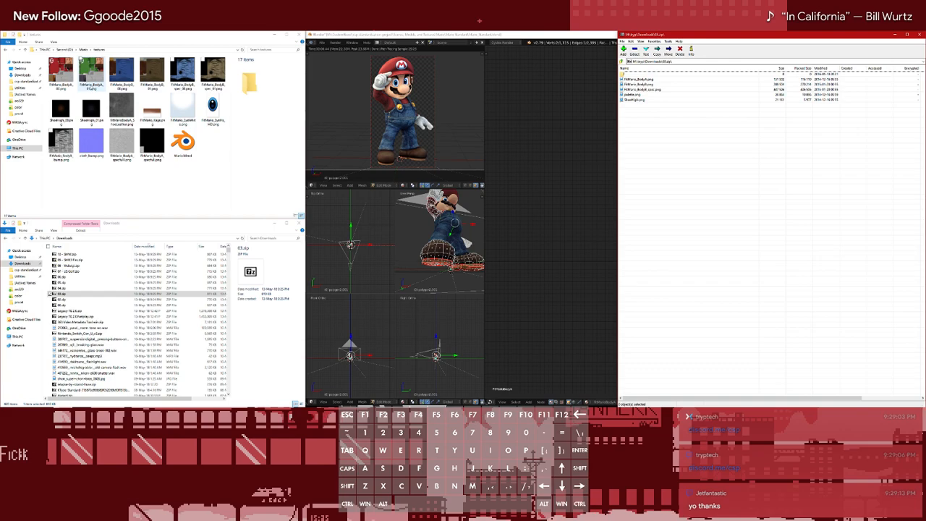
Renumber the brown FitMario_BodyB texture and its matching spec map in the textures folder with the suffix 02
{"action": "left_click", "coordinate": [90, 76]}
{"action": "key", "text": "Tab"}
{"action": "key", "text": "Tab"}
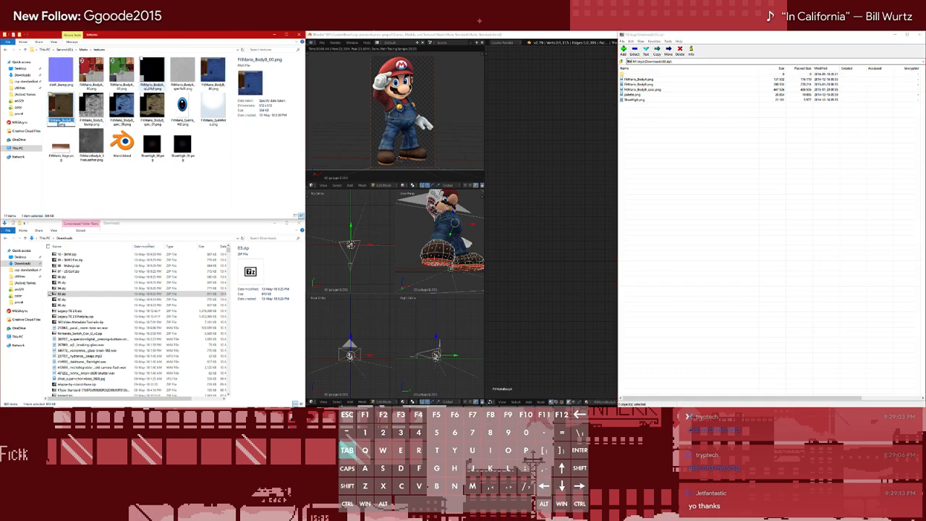
{"action": "key", "text": "F2"}
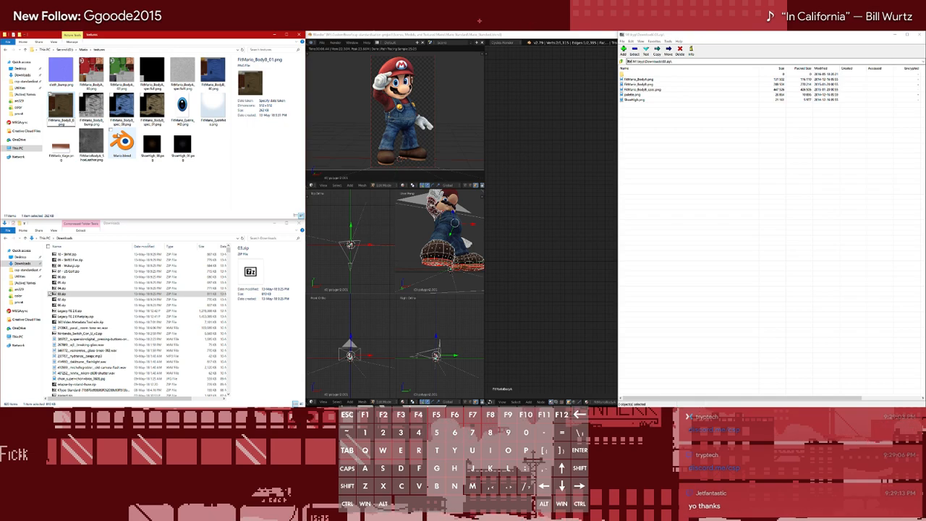
{"action": "type", "text": "2"}
{"action": "left_click", "coordinate": [121, 175]}
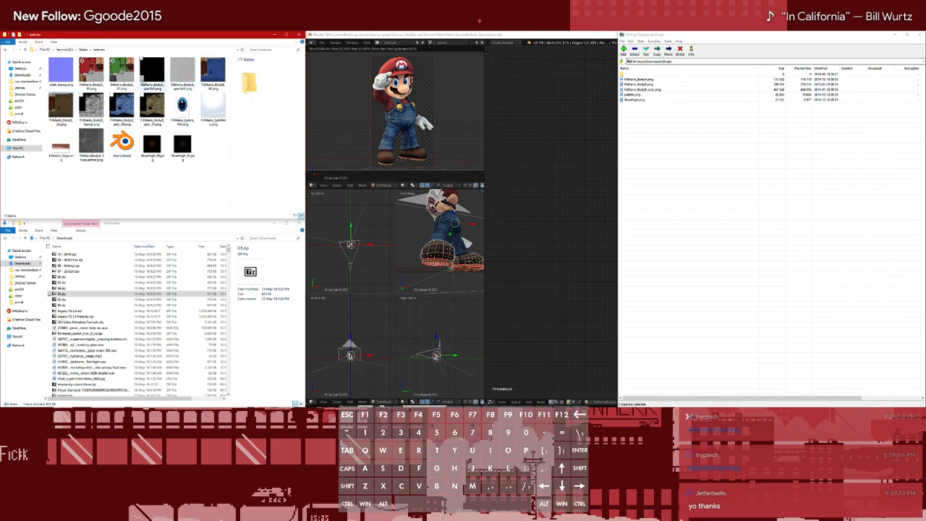
{"action": "left_click", "coordinate": [152, 106]}
{"action": "key", "text": "BackSpace"}
{"action": "type", "text": "2"}
{"action": "key", "text": "Return"}
{"action": "left_click", "coordinate": [133, 181]}
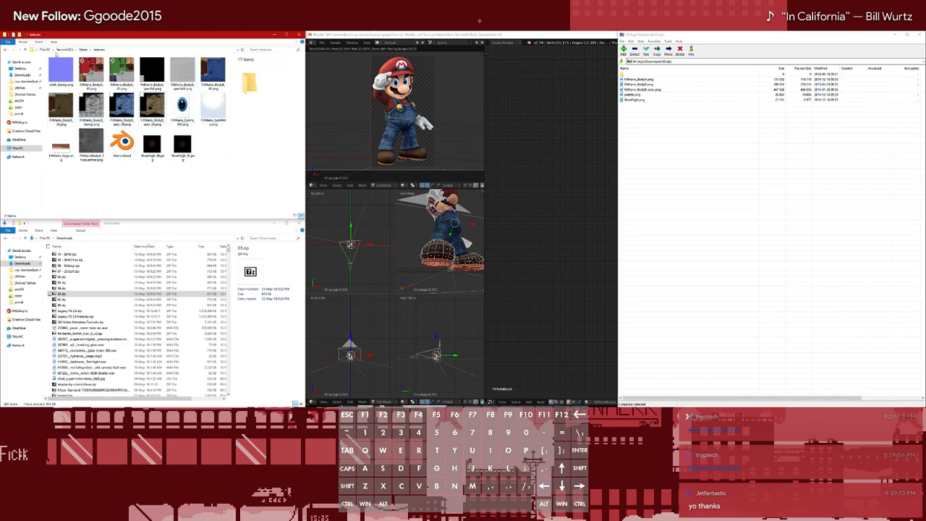
Create a new folder named shared inside the textures folder
{"action": "key", "text": "ctrl+shift+n"}
{"action": "type", "text": "shared"}
{"action": "key", "text": "Return"}
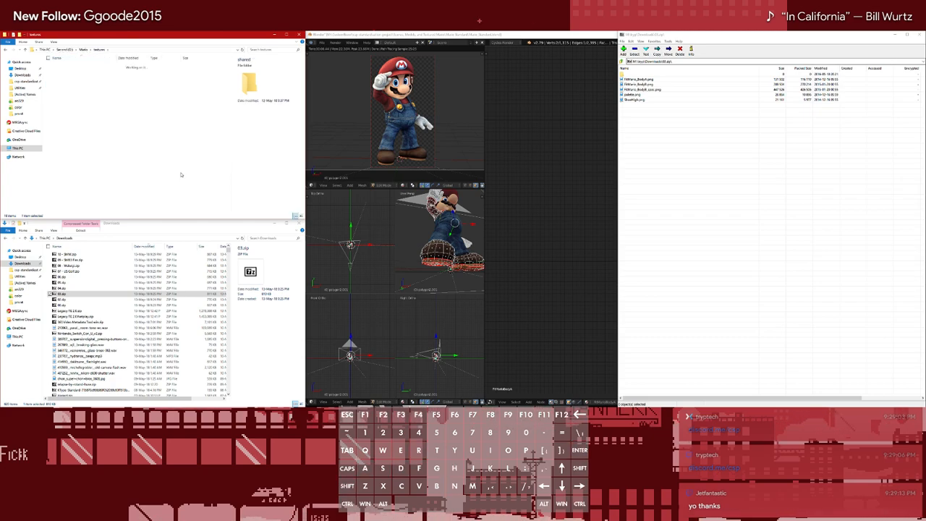
Move cloth_bump.png, the black and grey spec maps, the BodyB bump map, both eye textures, the Kage texture and the ShoeLeather texture into the shared folder
{"action": "left_click", "coordinate": [96, 76]}
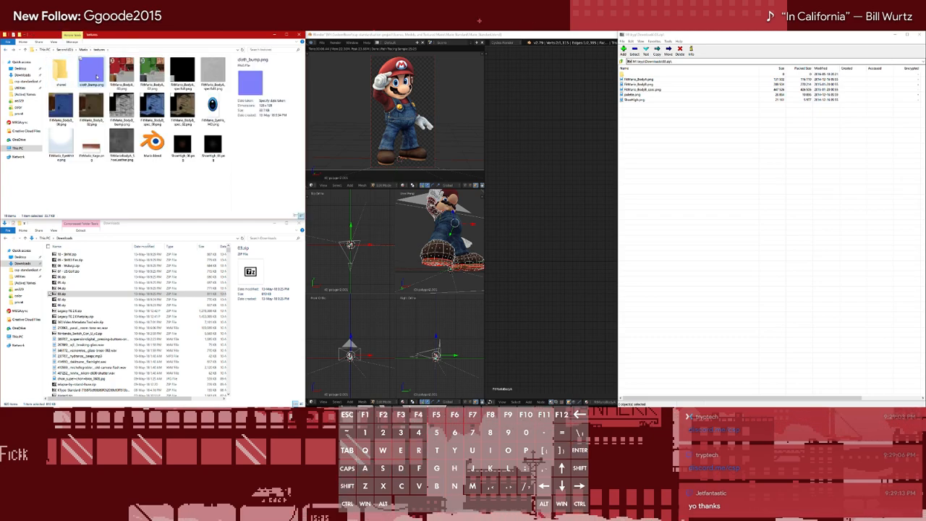
{"action": "left_click", "coordinate": [185, 75], "text": "ctrl"}
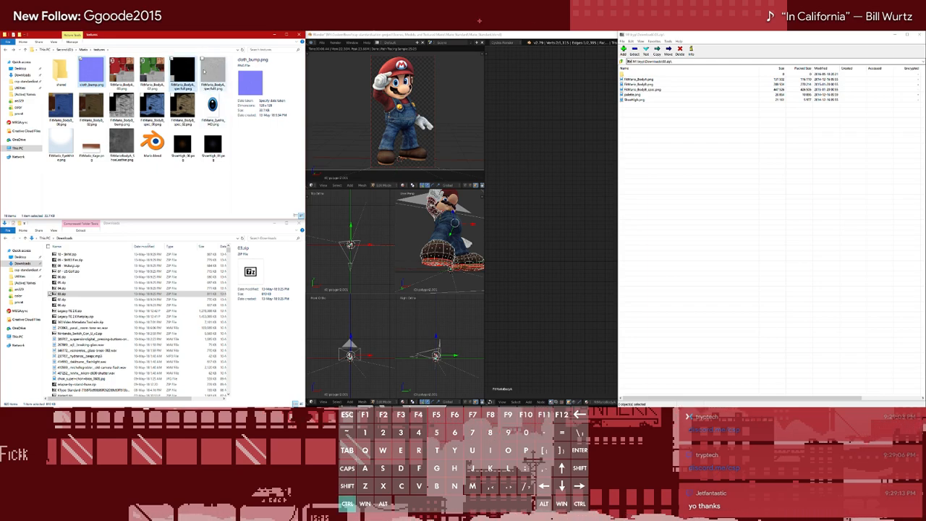
{"action": "left_click", "coordinate": [213, 74], "text": "ctrl"}
{"action": "left_click", "coordinate": [123, 108], "text": "ctrl"}
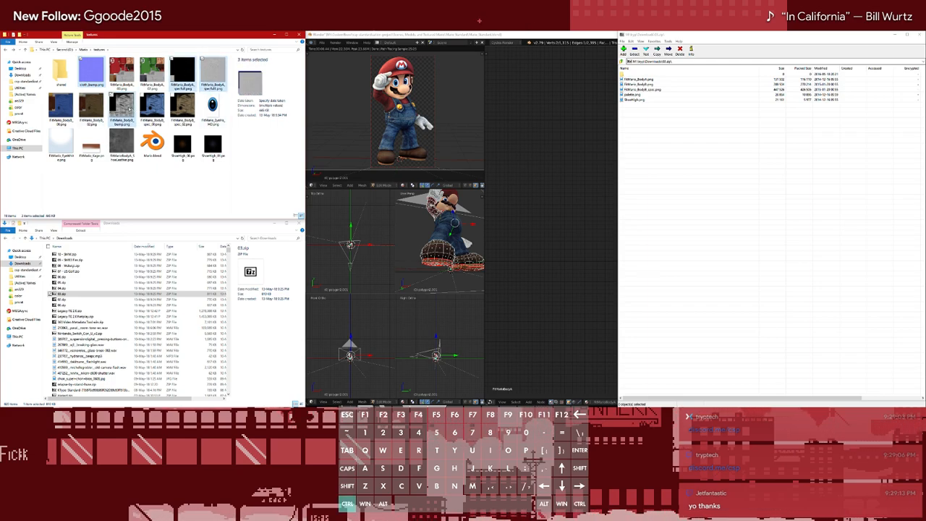
{"action": "left_click", "coordinate": [212, 109], "text": "ctrl"}
{"action": "left_click", "coordinate": [62, 144], "text": "ctrl"}
{"action": "left_click", "coordinate": [94, 147], "text": "ctrl"}
{"action": "left_click", "coordinate": [122, 145], "text": "ctrl"}
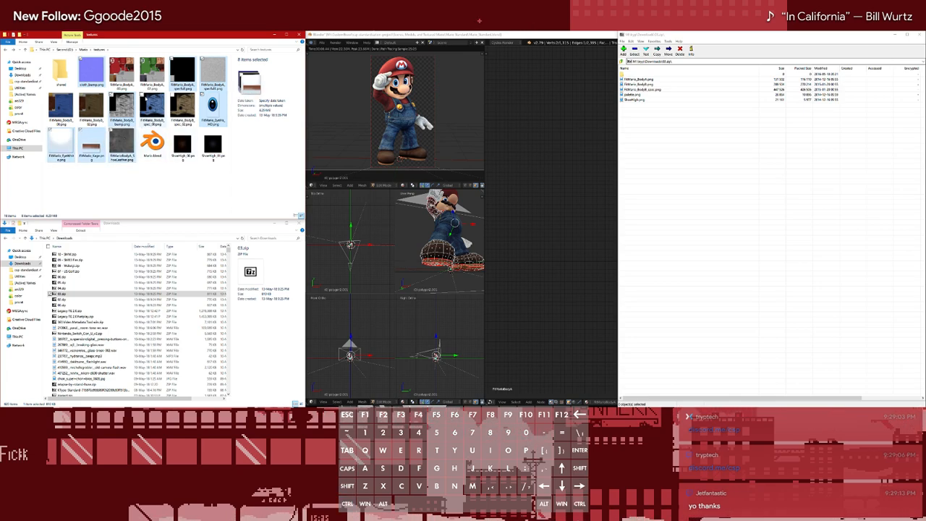
{"action": "key", "text": "ctrl+x"}
{"action": "double_click", "coordinate": [61, 72]}
{"action": "key", "text": "ctrl+v"}
Return to the textures folder and delete Mario.blend from it
{"action": "left_click", "coordinate": [7, 50]}
{"action": "left_click", "coordinate": [92, 107]}
{"action": "key", "text": "Delete"}
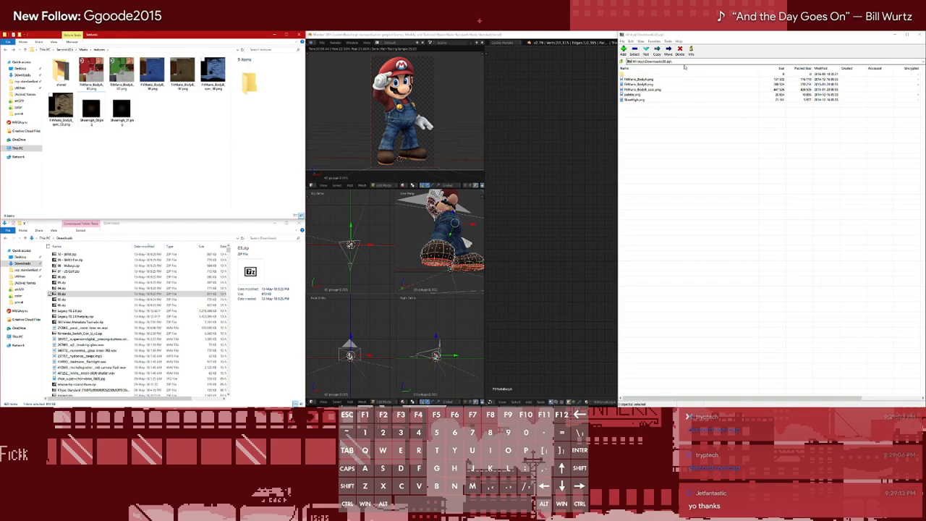
Extract FitMario_BodyA.png, FitMario_BodyB.png, FitMario_BodyB_spec.png and SheenHigh.png from 03.zip into the textures folder
{"action": "left_click", "coordinate": [663, 106]}
{"action": "left_click", "coordinate": [640, 80]}
{"action": "left_click", "coordinate": [641, 89], "text": "shift"}
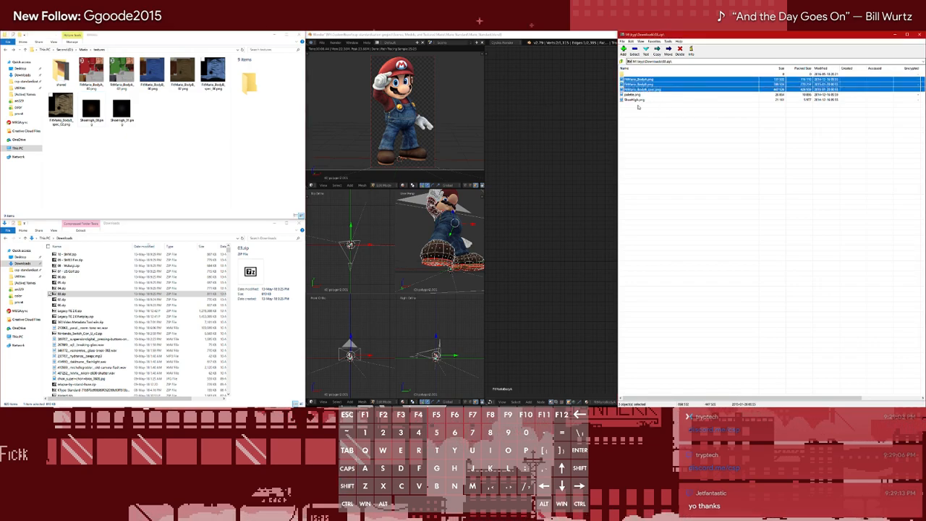
{"action": "left_click", "coordinate": [637, 101], "text": "ctrl"}
{"action": "left_click_drag", "start_coordinate": [637, 100], "coordinate": [192, 144]}
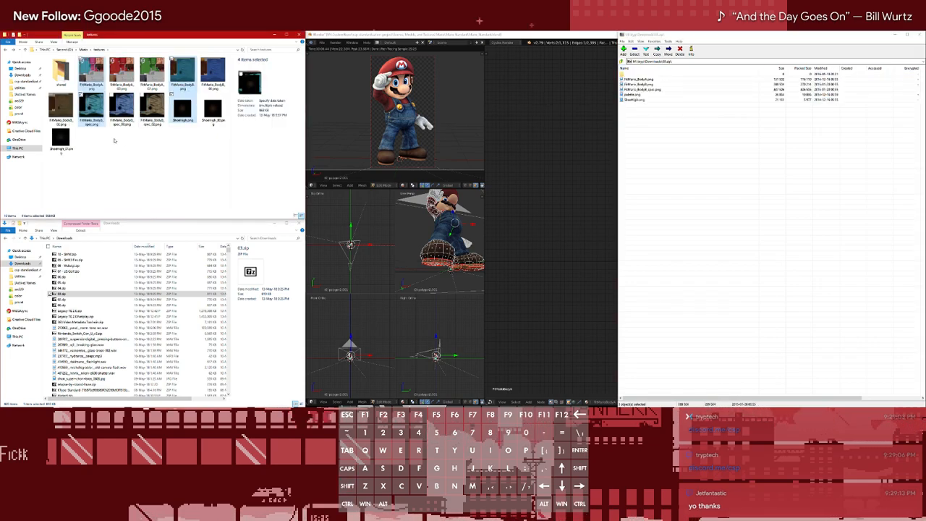
Add the suffix _03 to the name of FitMario_BodyA.png and copy that suffix
{"action": "left_click", "coordinate": [85, 71]}
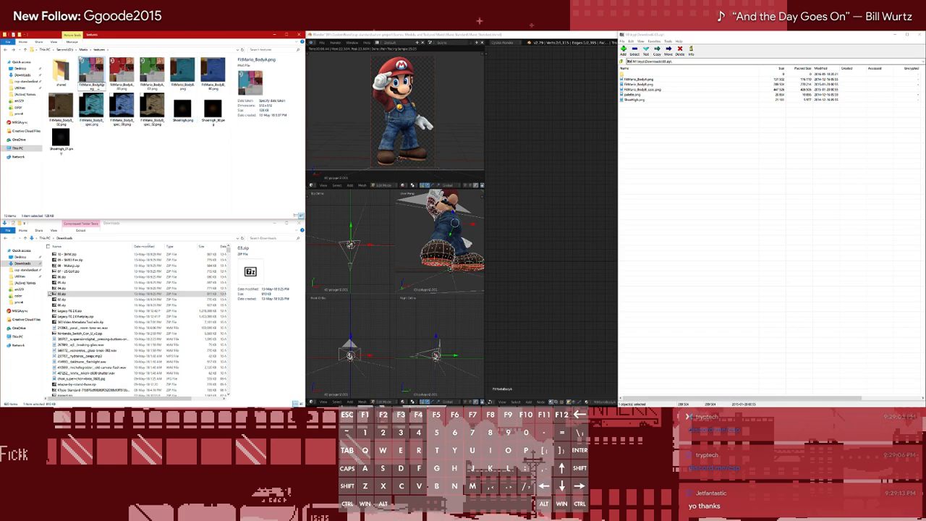
{"action": "key", "text": "shift+Left"}
{"action": "key", "text": "shift+Left"}
{"action": "key", "text": "shift+Left"}
{"action": "key", "text": "ctrl+c"}
{"action": "left_click", "coordinate": [161, 140]}
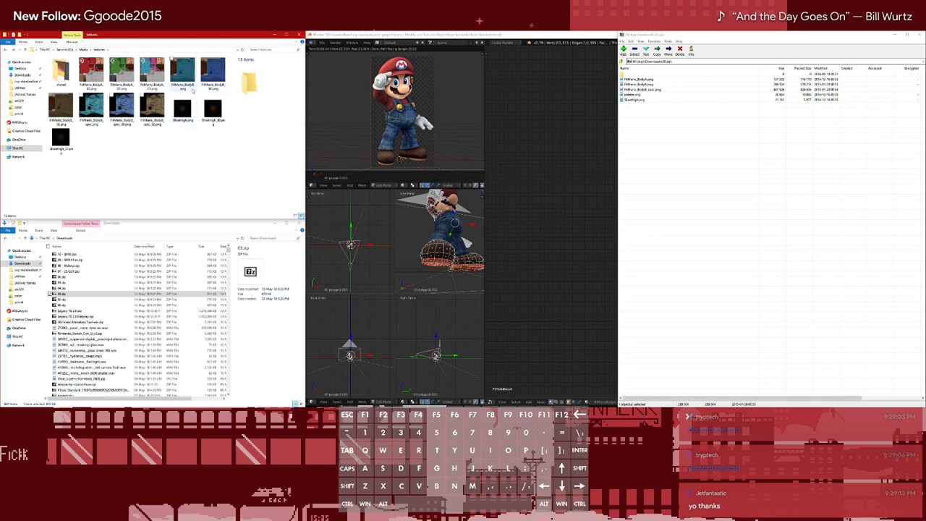
Append the copied suffix _03 to the names of FitMario_BodyB.png, FitMario_BodyB_spec.png and SheenHigh.png
{"action": "left_click", "coordinate": [189, 84]}
{"action": "left_click", "coordinate": [194, 85]}
{"action": "key", "text": "Right"}
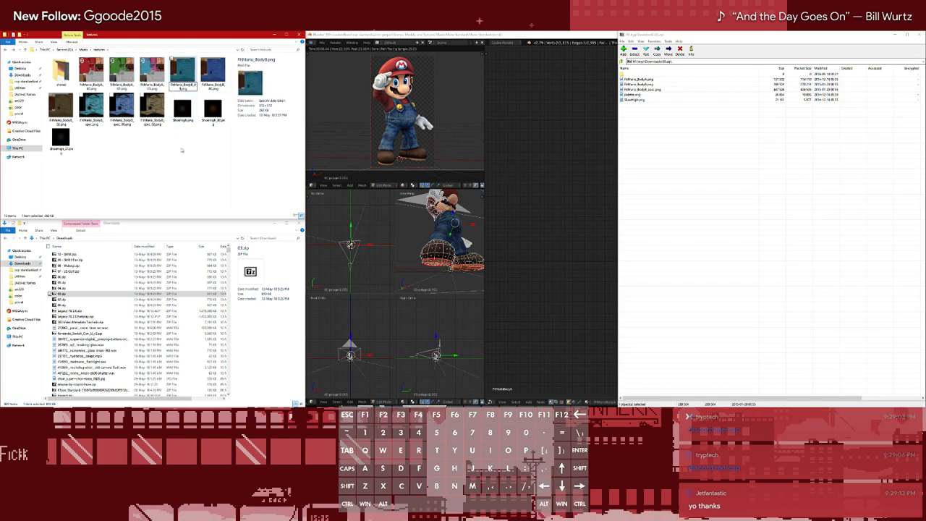
{"action": "left_click", "coordinate": [178, 164]}
{"action": "left_click", "coordinate": [100, 119]}
{"action": "key", "text": "F2"}
{"action": "key", "text": "Right"}
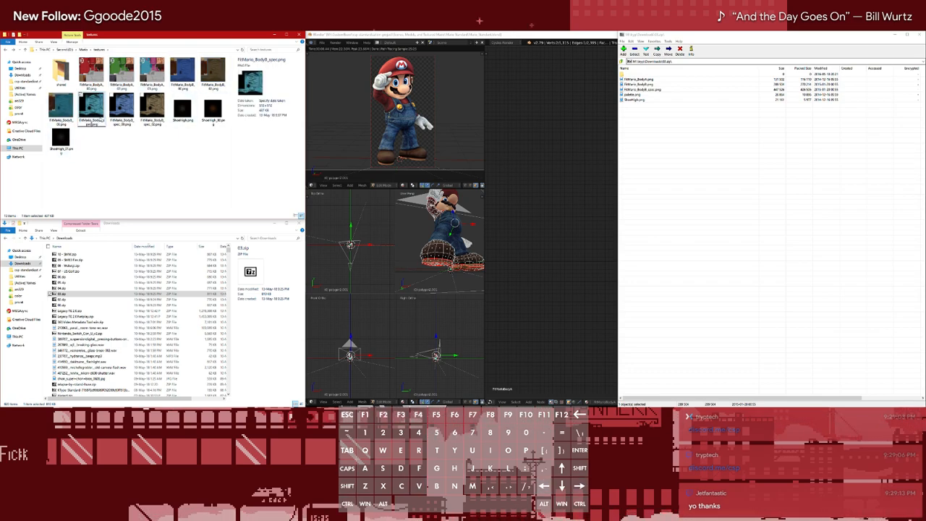
{"action": "key", "text": "ctrl+v"}
{"action": "left_click", "coordinate": [108, 198]}
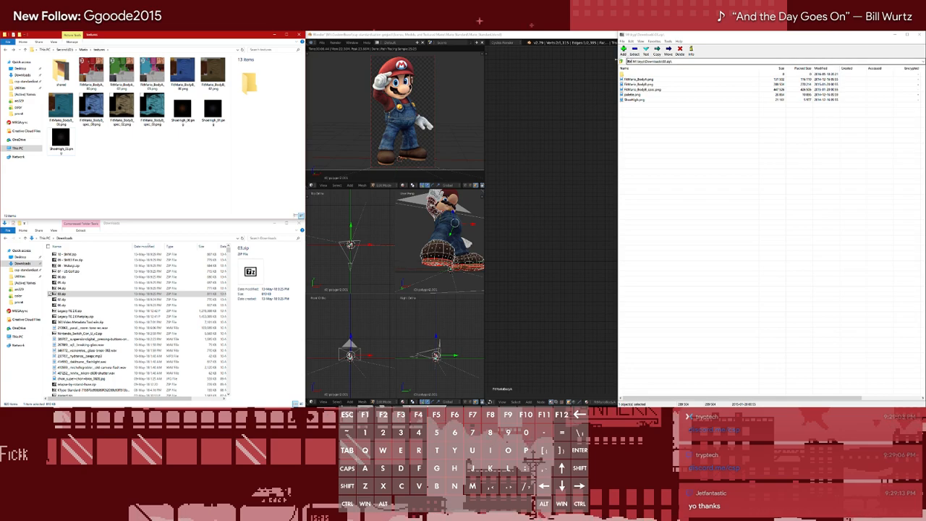
{"action": "left_click", "coordinate": [623, 62]}
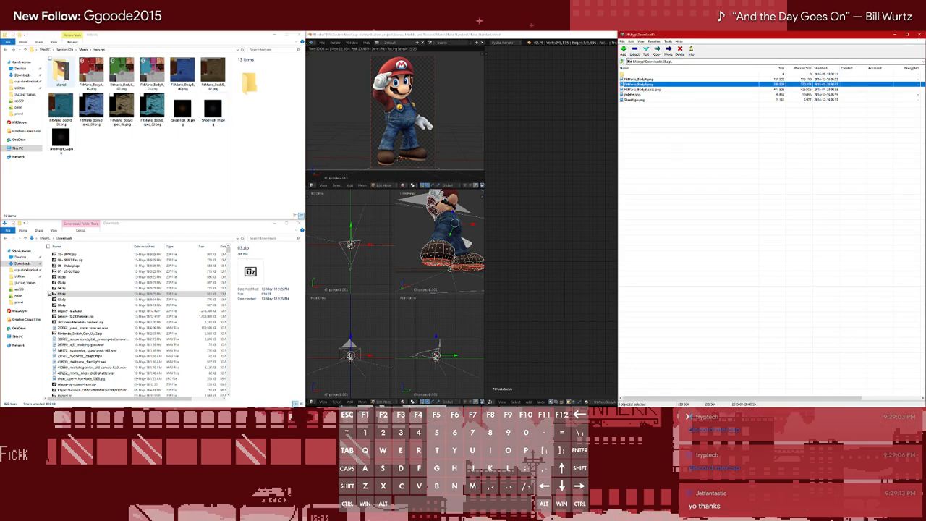
{"action": "right_click", "coordinate": [60, 26]}
{"action": "left_click", "coordinate": [50, 170]}
{"action": "right_click", "coordinate": [109, 26]}
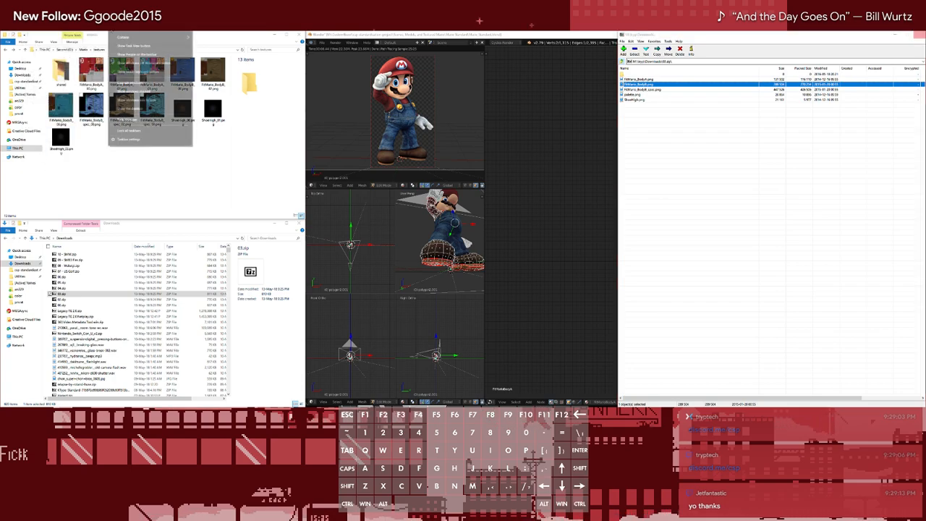
{"action": "left_click", "coordinate": [132, 120]}
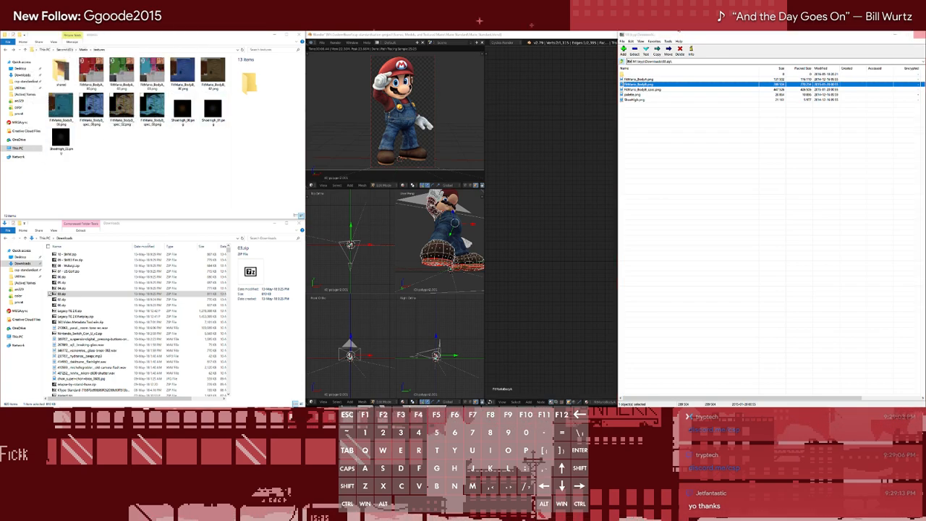
{"action": "right_click", "coordinate": [368, 26]}
{"action": "left_click", "coordinate": [390, 121]}
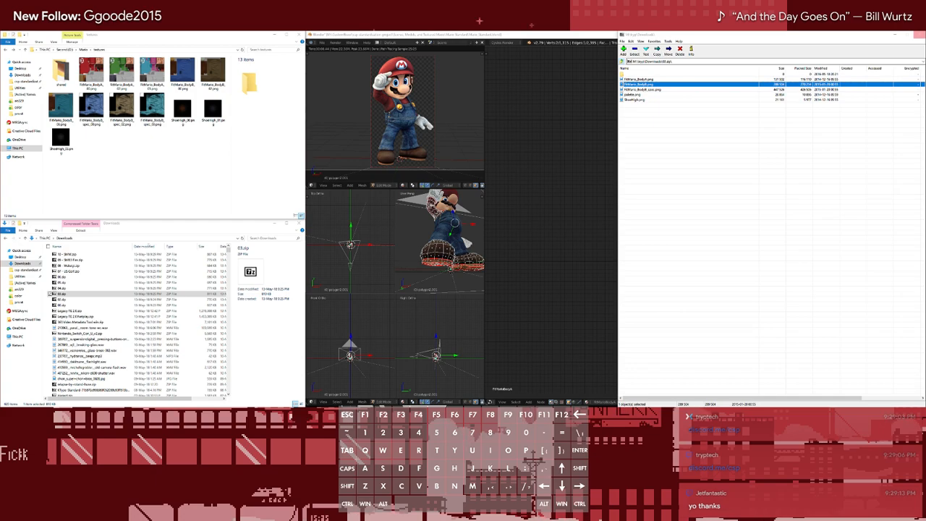
Extract FitMario_BodyA.png, FitMario_BodyB.png, FitMario_BodyB_spec.png and SheenHigh.png from 04.zip into the textures folder
{"action": "left_click", "coordinate": [919, 35]}
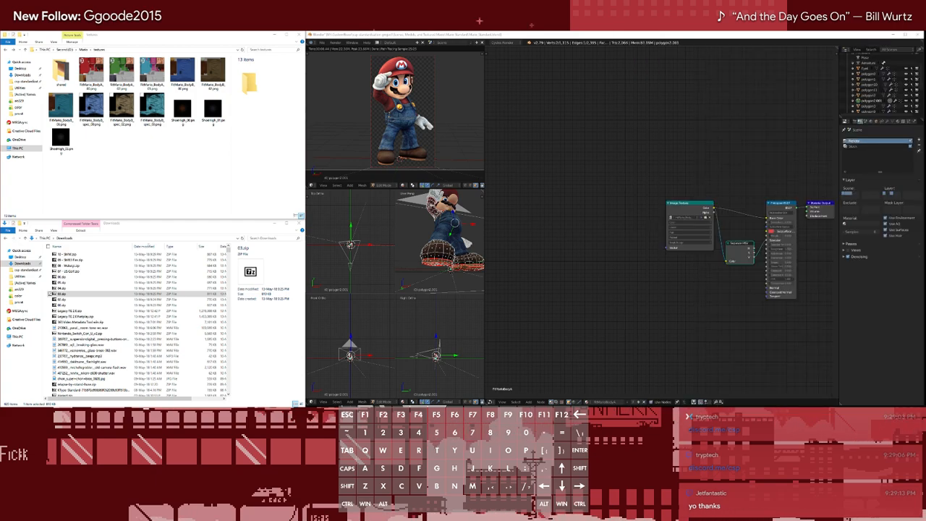
{"action": "double_click", "coordinate": [75, 287]}
{"action": "left_click", "coordinate": [645, 75]}
{"action": "left_click", "coordinate": [644, 79]}
{"action": "left_click", "coordinate": [638, 100], "text": "shift"}
{"action": "left_click", "coordinate": [637, 95], "text": "ctrl"}
{"action": "left_click_drag", "start_coordinate": [636, 100], "coordinate": [180, 146]}
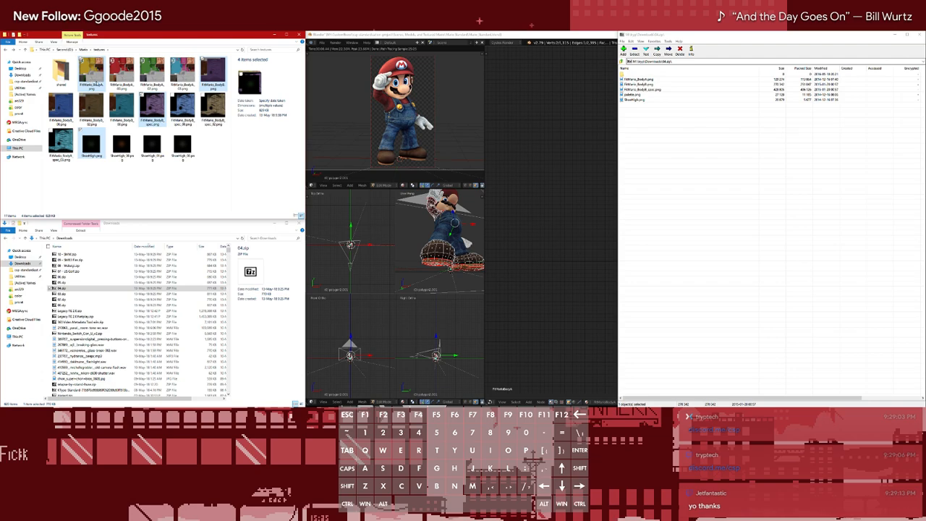
Append the suffix _04 to the names of FitMario_BodyA.png and FitMario_BodyB.png in the textures folder
{"action": "left_click", "coordinate": [96, 84]}
{"action": "key", "text": "BackSpace"}
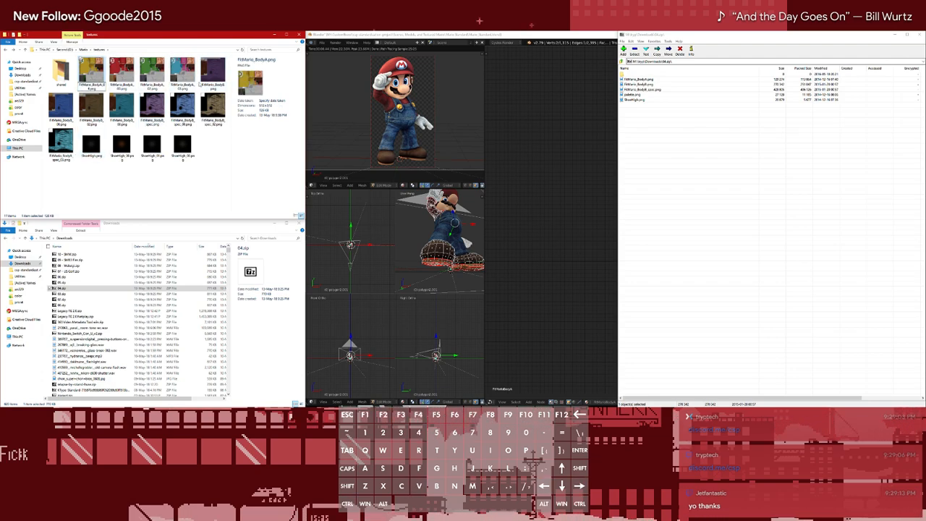
{"action": "left_click", "coordinate": [217, 78]}
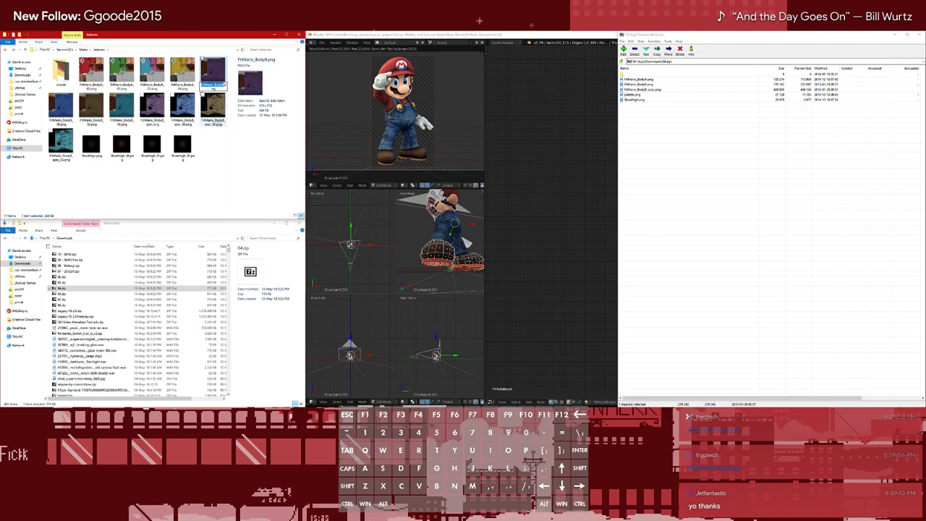
{"action": "key", "text": "ctrl+v"}
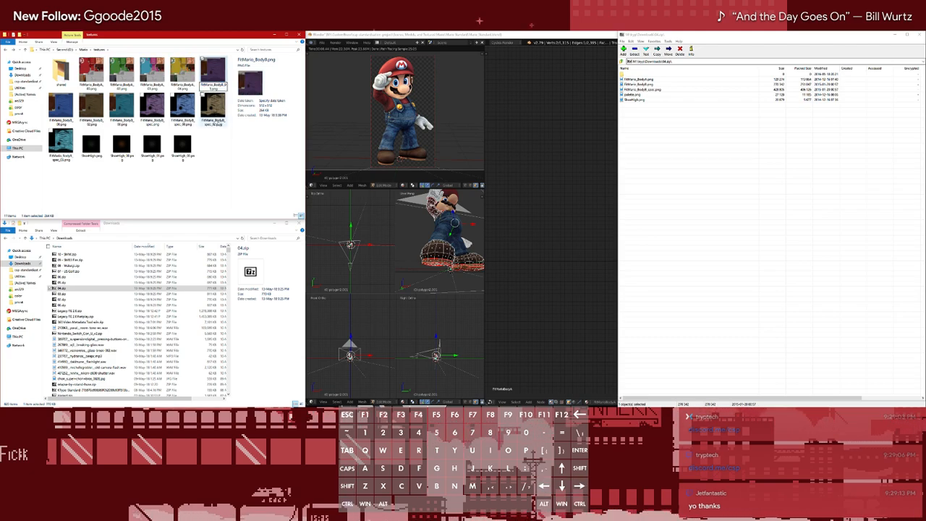
Append the suffix _04 to the names of FitMario_BodyB_spec.png and SheenHigh.png
{"action": "left_click", "coordinate": [152, 114]}
{"action": "key", "text": "F2"}
{"action": "key", "text": "Right"}
{"action": "type", "text": "_04"}
{"action": "key", "text": "Return"}
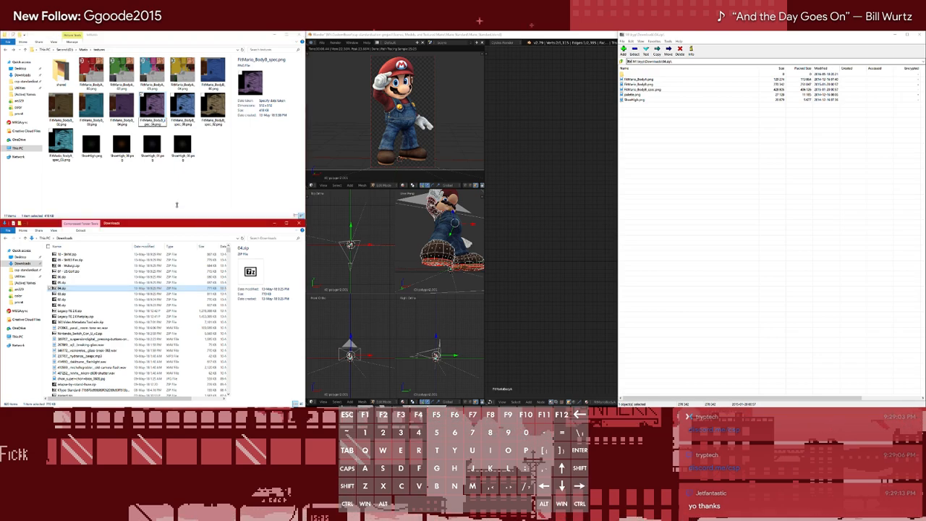
{"action": "left_click", "coordinate": [87, 147]}
{"action": "key", "text": "F2"}
{"action": "key", "text": "Left"}
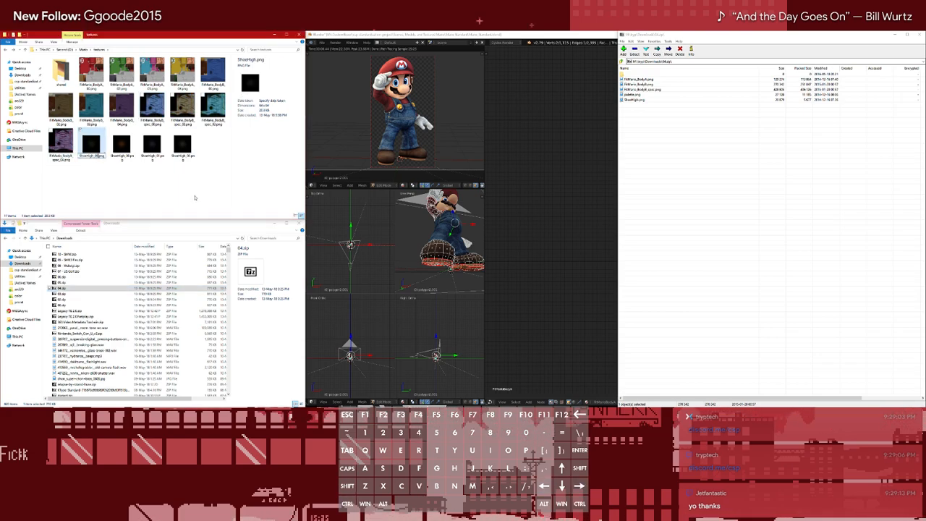
{"action": "type", "text": "_04"}
{"action": "key", "text": "Return"}
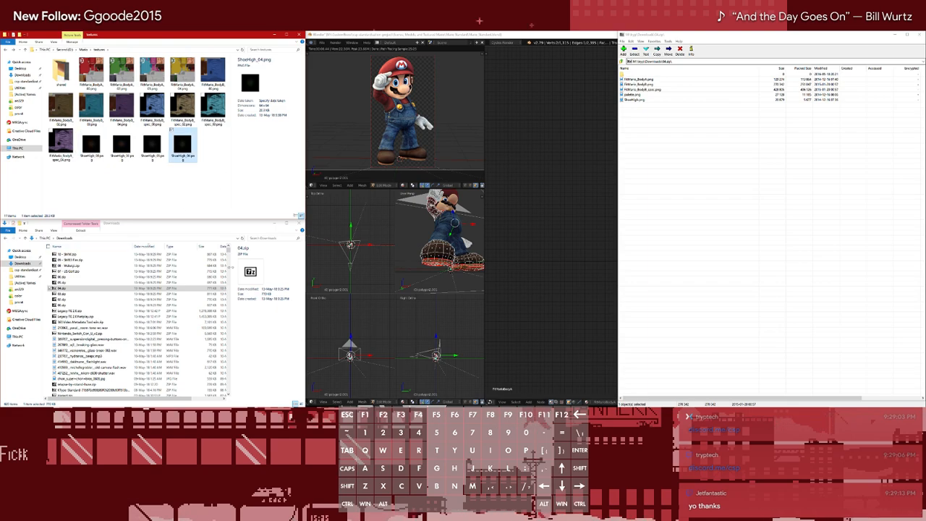
Extract FitMario_BodyA.png, FitMario_BodyB.png, FitMario_BodyB_spec.png and SheenHigh.png from 05.zip into the textures folder
{"action": "left_click", "coordinate": [919, 34]}
{"action": "left_click", "coordinate": [63, 282]}
{"action": "double_click", "coordinate": [62, 281]}
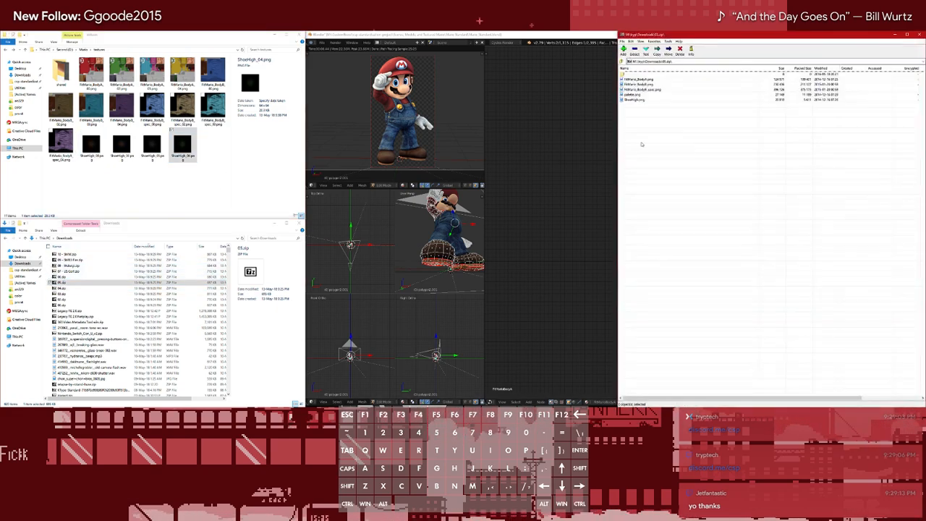
{"action": "left_click_drag", "start_coordinate": [630, 78], "coordinate": [226, 157]}
{"action": "left_click", "coordinate": [635, 95], "text": "ctrl"}
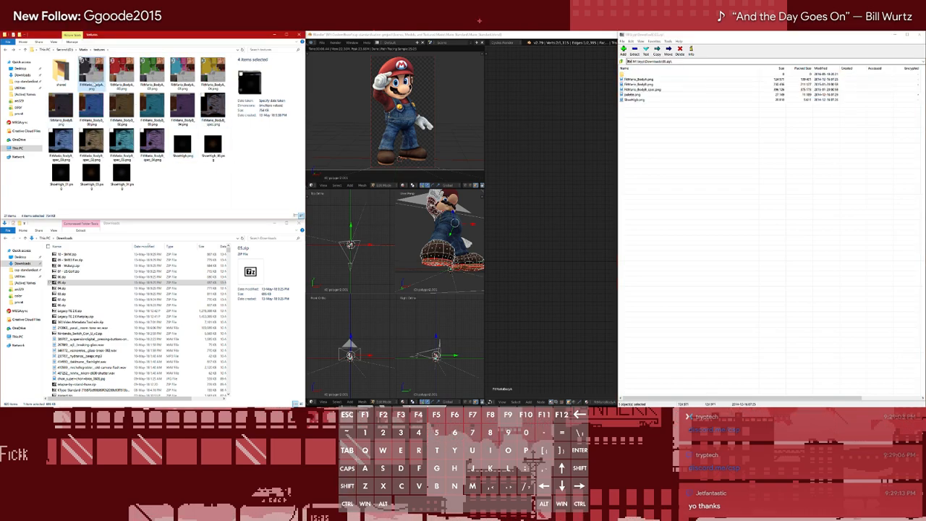
Append the suffix _05 to the names of FitMario_BodyA.png, FitMario_BodyB.png and FitMario_BodyB_spec.png
{"action": "left_click", "coordinate": [102, 84]}
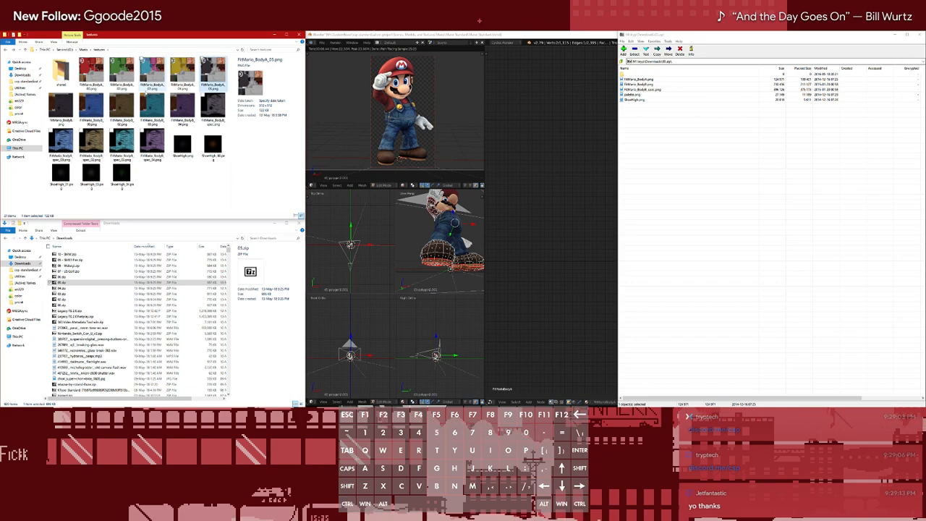
{"action": "left_click", "coordinate": [61, 119]}
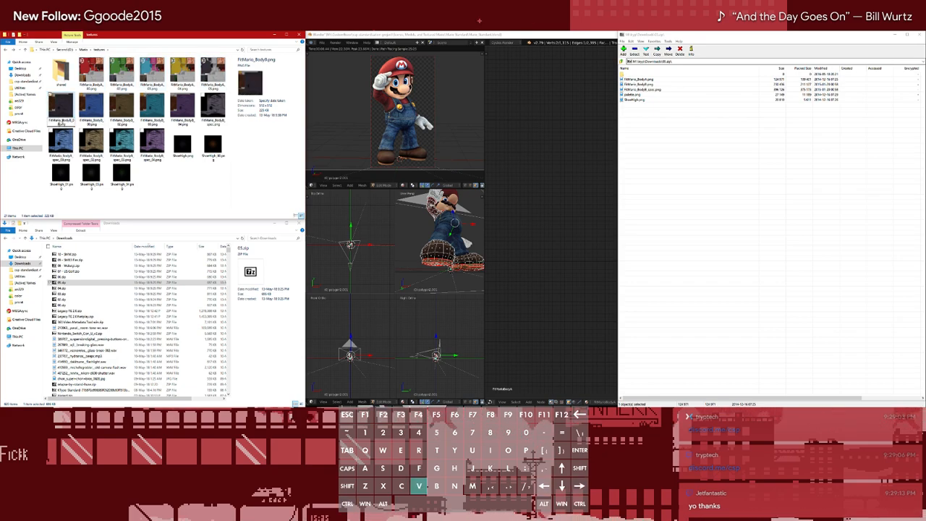
{"action": "key", "text": "Return"}
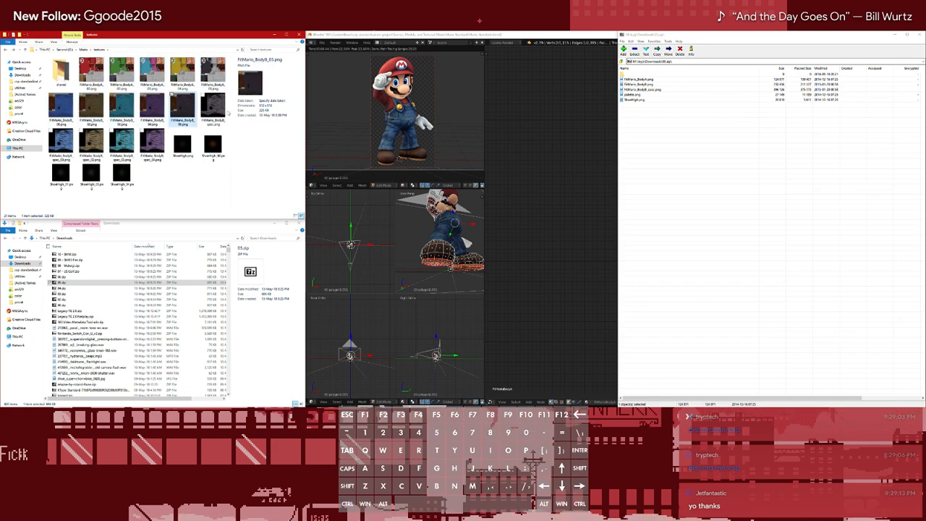
{"action": "key", "text": "F2"}
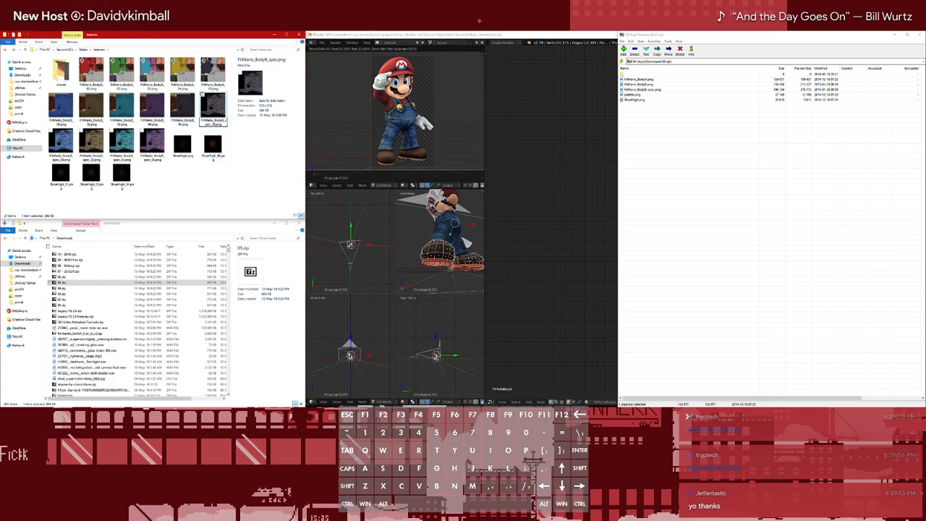
{"action": "key", "text": "Return"}
Append the suffix _05 to the name of the newly extracted SheenHigh.png
{"action": "left_click", "coordinate": [179, 154]}
{"action": "key", "text": "F2"}
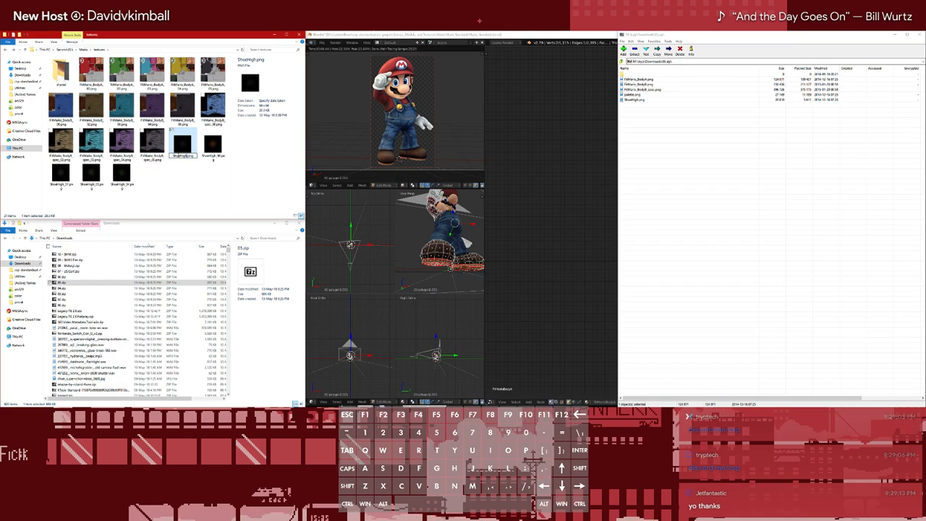
{"action": "key", "text": "End"}
{"action": "type", "text": "_03"}
{"action": "key", "text": "Return"}
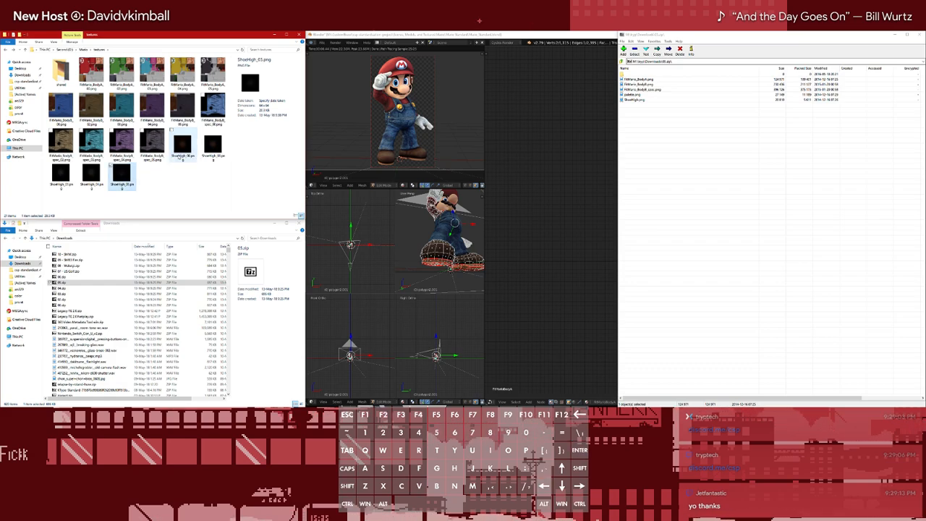
{"action": "left_click", "coordinate": [174, 186]}
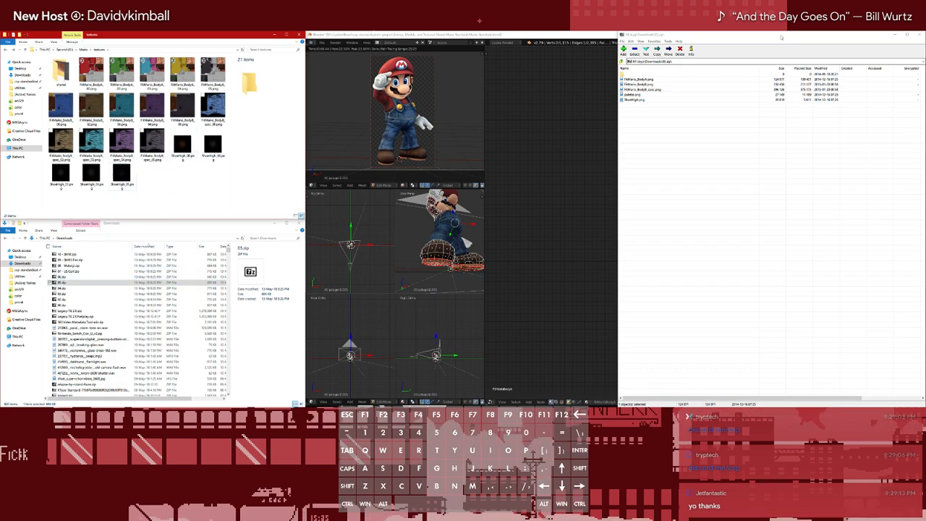
Extract FitMario_BodyA.png, FitMario_BodyB.png, FitMario_BodyB_spec.png and SheenHigh.png from 06.zip into the textures folder
{"action": "left_click", "coordinate": [920, 34]}
{"action": "left_click", "coordinate": [73, 278]}
{"action": "double_click", "coordinate": [72, 278]}
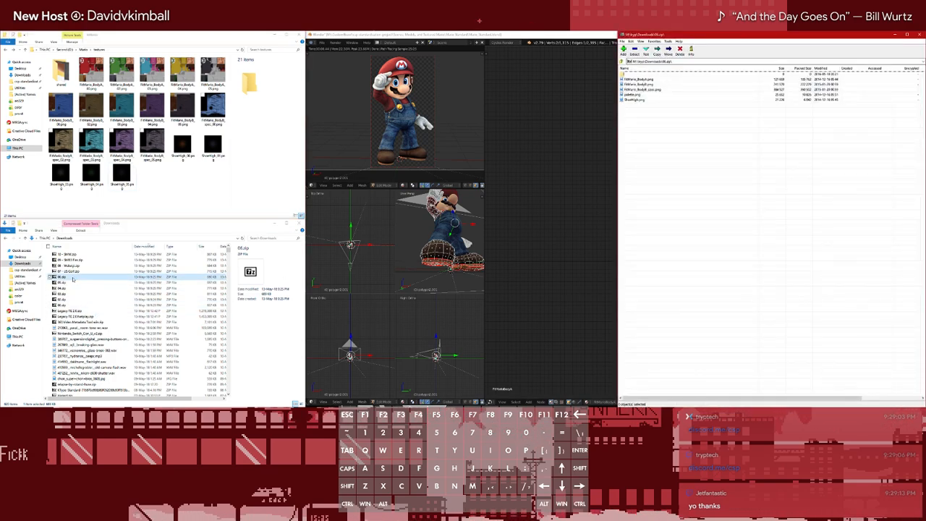
{"action": "left_click", "coordinate": [643, 81]}
{"action": "left_click", "coordinate": [641, 101], "text": "shift"}
{"action": "left_click", "coordinate": [637, 95], "text": "ctrl"}
{"action": "left_click_drag", "start_coordinate": [638, 90], "coordinate": [182, 192]}
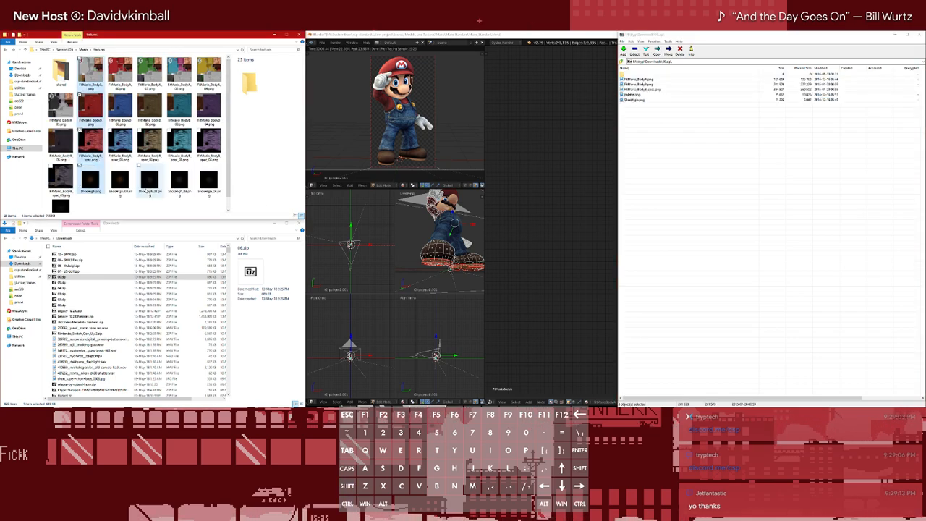
Append the suffix _06 to the names of SheenHigh.png and FitMario_BodyB_spec.png
{"action": "key", "text": "Right"}
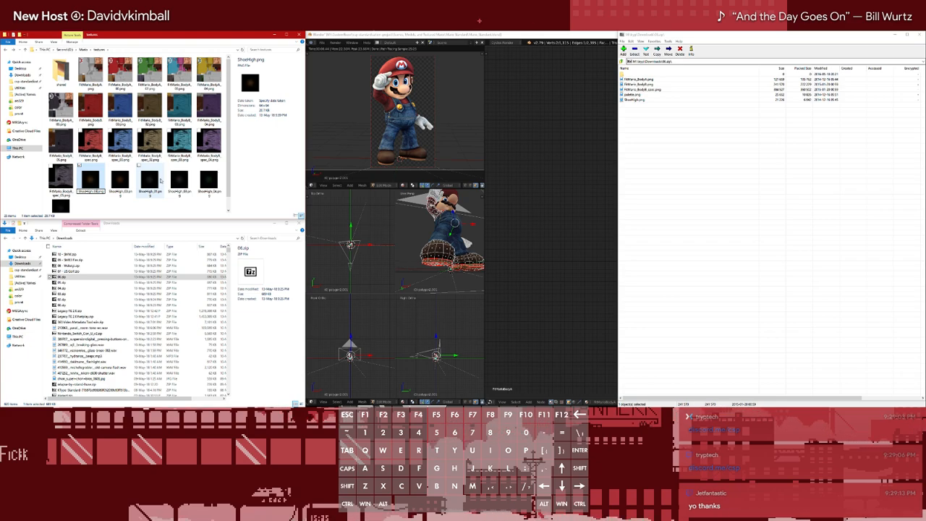
{"action": "key", "text": "Return"}
{"action": "scroll", "coordinate": [144, 197], "scroll_direction": "up", "scroll_amount": 1}
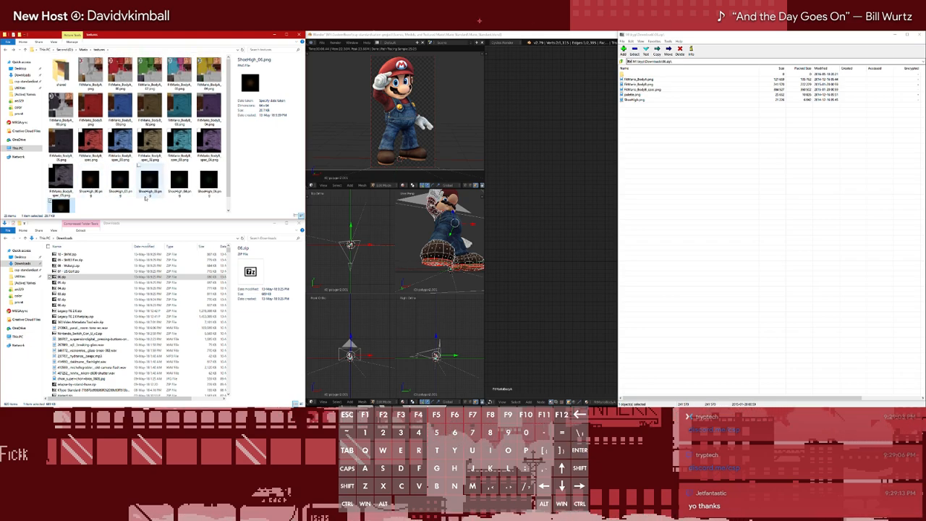
{"action": "left_click", "coordinate": [85, 147]}
{"action": "key", "text": "F2"}
{"action": "key", "text": "Right"}
{"action": "type", "text": "_06"}
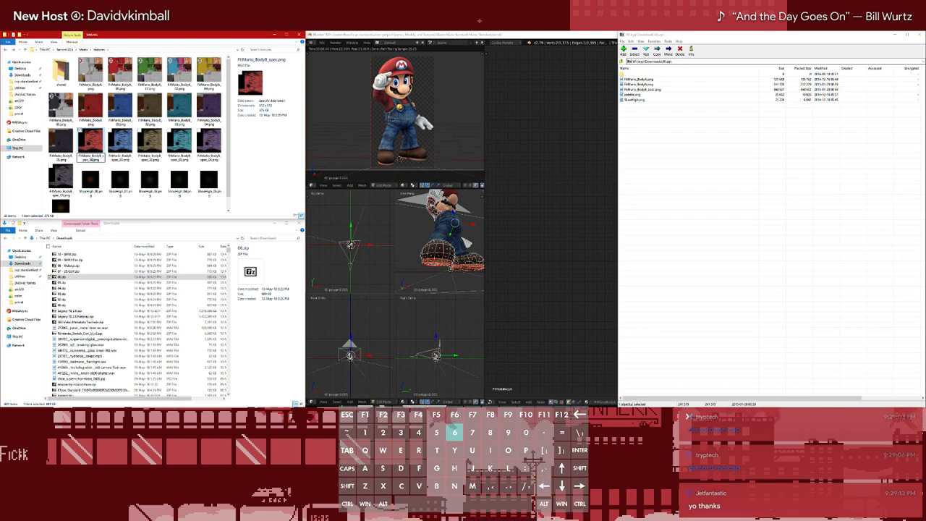
{"action": "key", "text": "Return"}
Append the suffix _06 to the names of FitMario_BodyB.png and FitMario_BodyA.png
{"action": "left_click", "coordinate": [91, 105]}
{"action": "key", "text": "F2"}
{"action": "key", "text": "Left"}
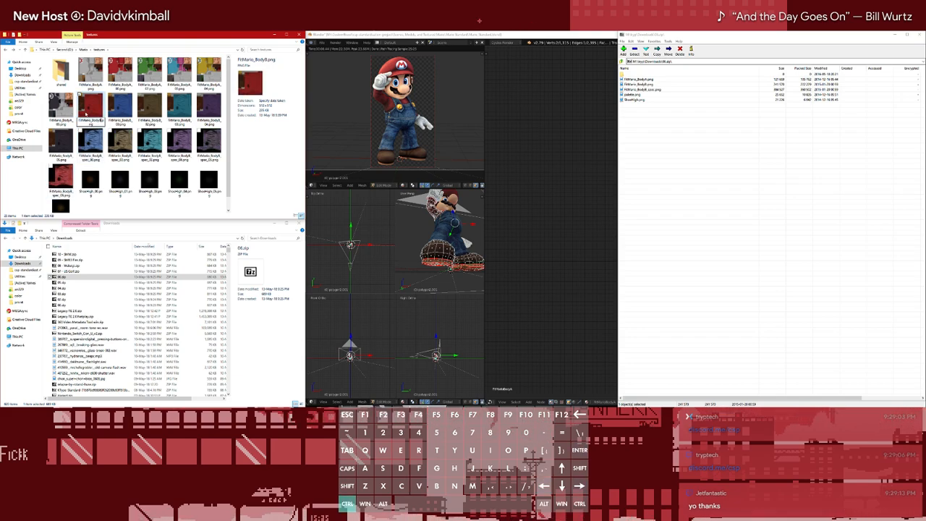
{"action": "type", "text": "_06"}
{"action": "key", "text": "Return"}
{"action": "left_click", "coordinate": [91, 72]}
{"action": "key", "text": "F2"}
{"action": "key", "text": "Left"}
{"action": "type", "text": "_06"}
{"action": "key", "text": "Return"}
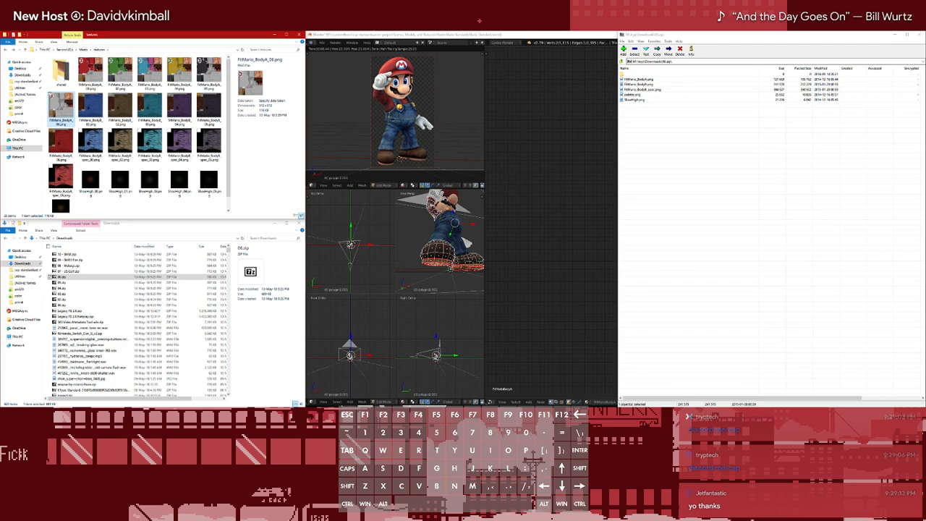
Close the 06.zip archive and open 07 - US Golf.zip from the Downloads folder
{"action": "left_click", "coordinate": [918, 34]}
{"action": "double_click", "coordinate": [93, 271]}
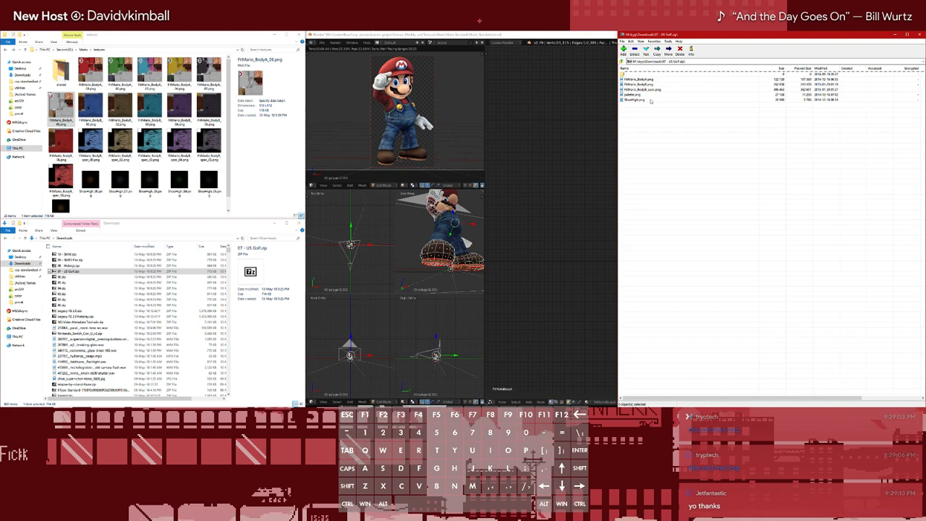
Change the suffix _00 to _01 in the names of the FitMario_BodyB, FitMario_BodyB_spec and ShoeHigh textures
{"action": "left_click", "coordinate": [90, 107]}
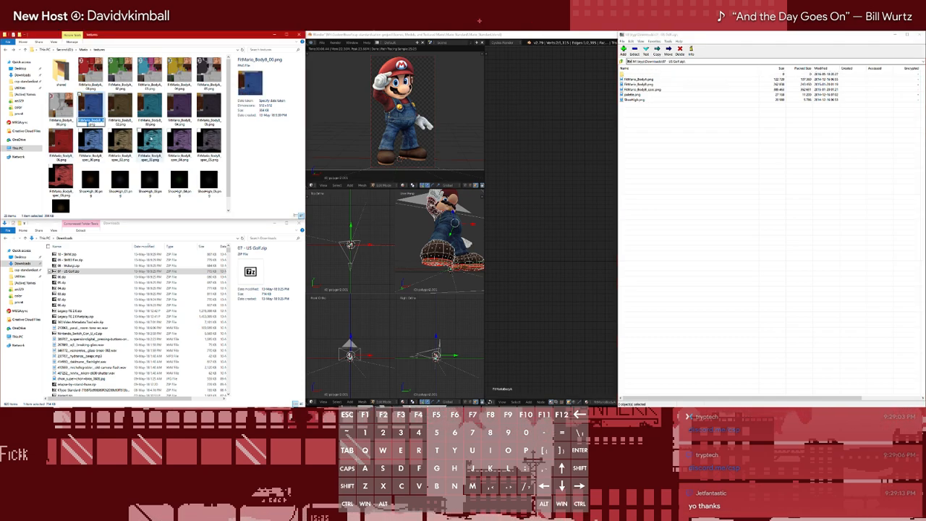
{"action": "left_click", "coordinate": [90, 145]}
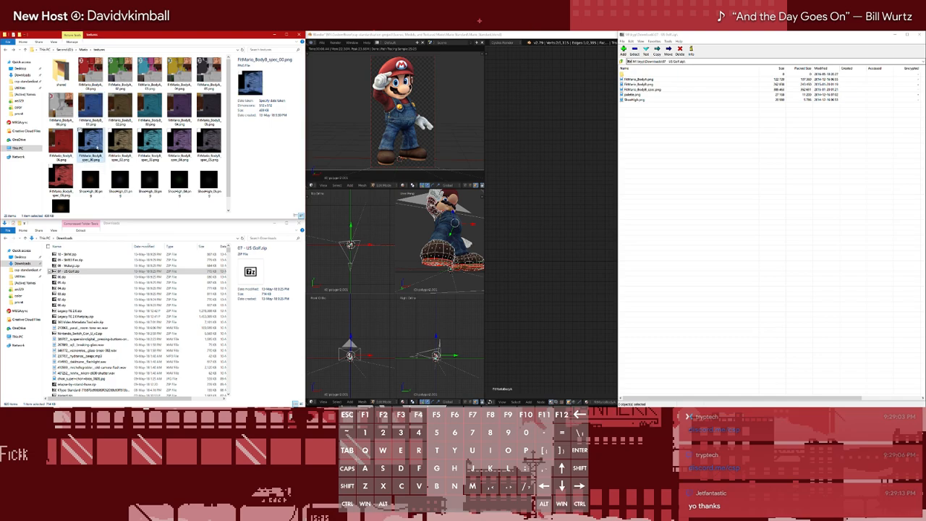
{"action": "key", "text": "Right"}
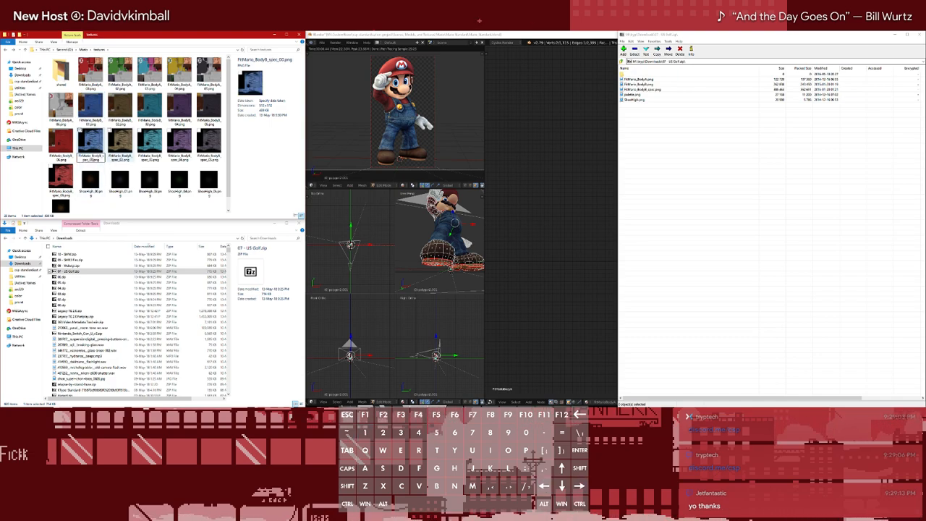
{"action": "left_click", "coordinate": [124, 187]}
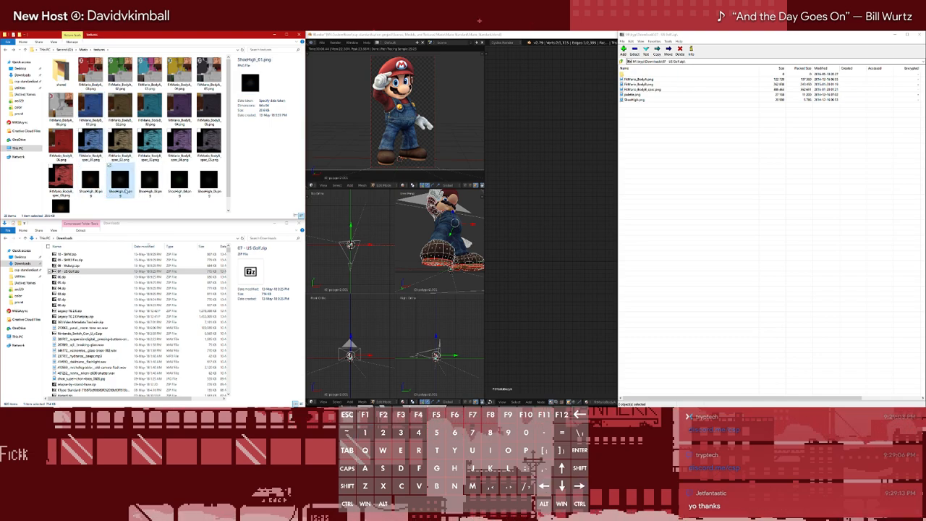
{"action": "left_click", "coordinate": [95, 180]}
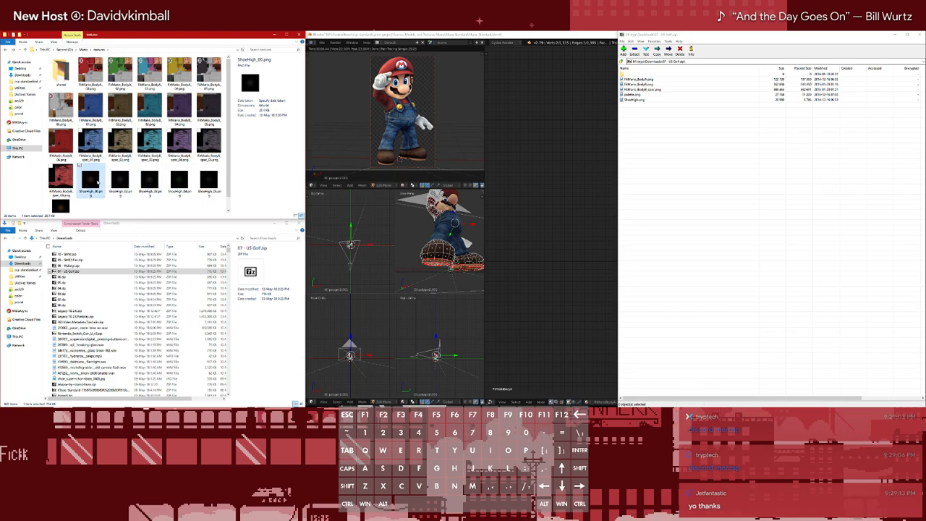
{"action": "left_click", "coordinate": [97, 181]}
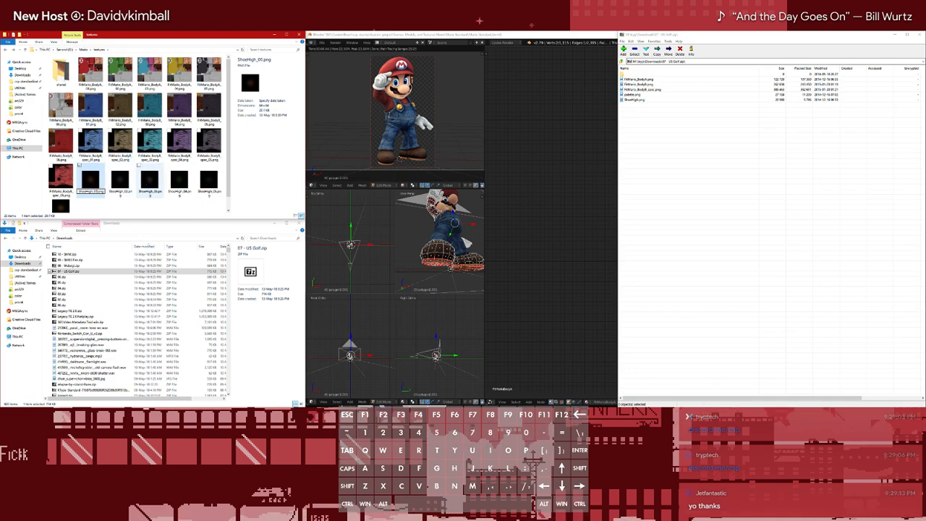
{"action": "left_click", "coordinate": [165, 207]}
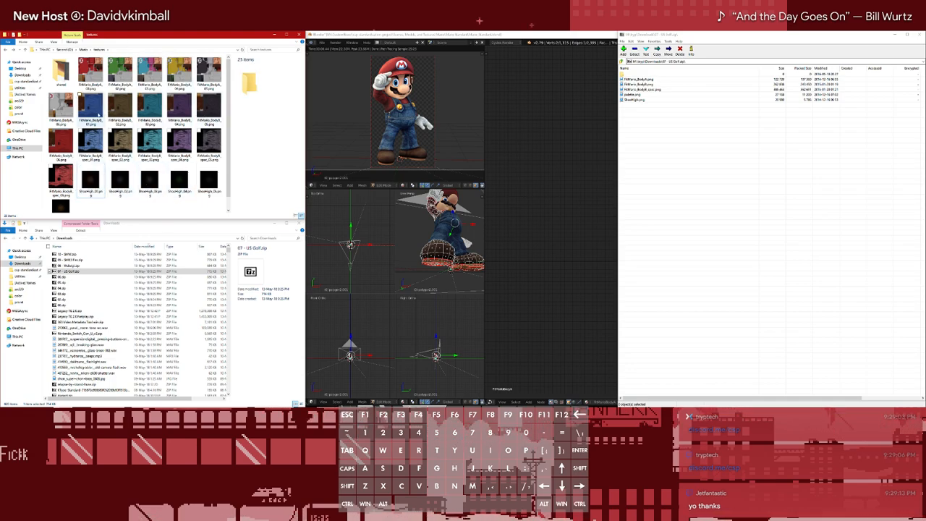
{"action": "left_click", "coordinate": [96, 75]}
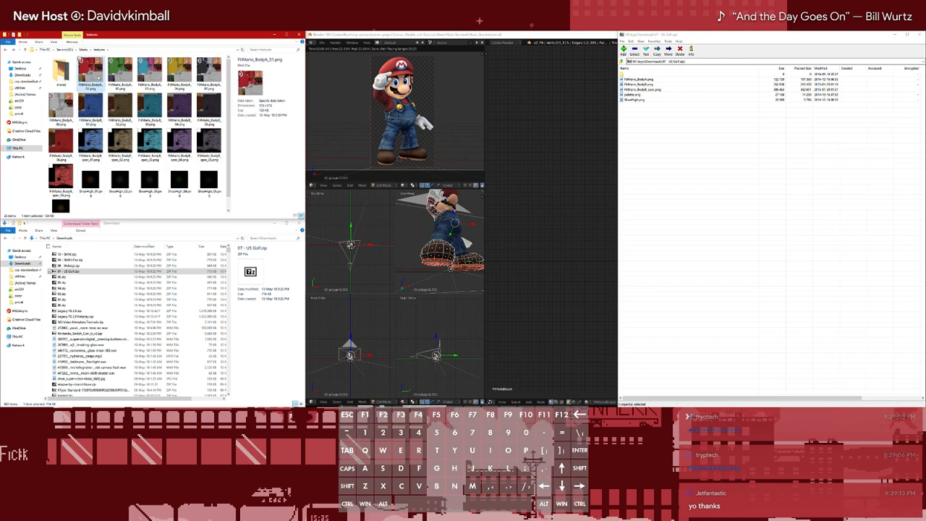
{"action": "left_click", "coordinate": [158, 208]}
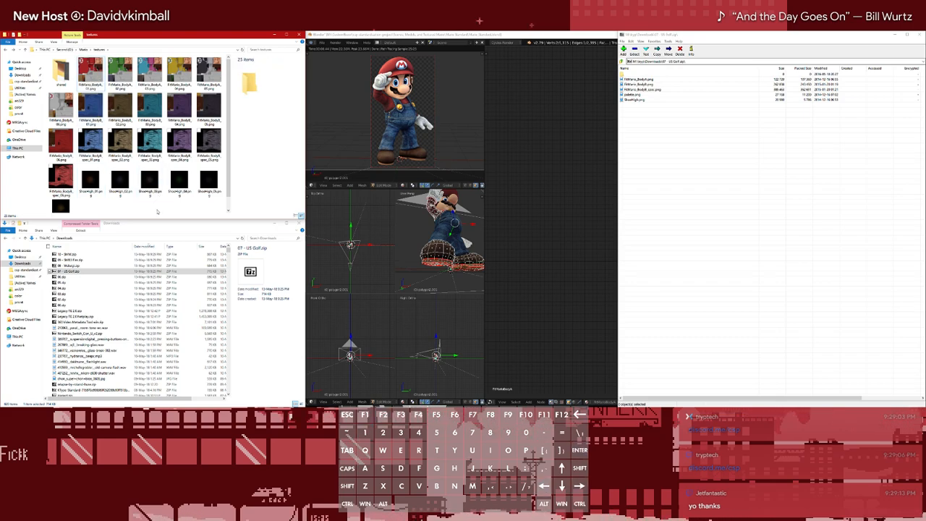
Extract FitMario_BodyA.png, FitMario_BodyB.png, FitMario_BodyB_spec.png and ShoeHigh.png from 07 - US Golf.zip into the textures folder
{"action": "left_click", "coordinate": [639, 100]}
{"action": "left_click", "coordinate": [639, 80], "text": "shift"}
{"action": "left_click", "coordinate": [639, 95], "text": "ctrl"}
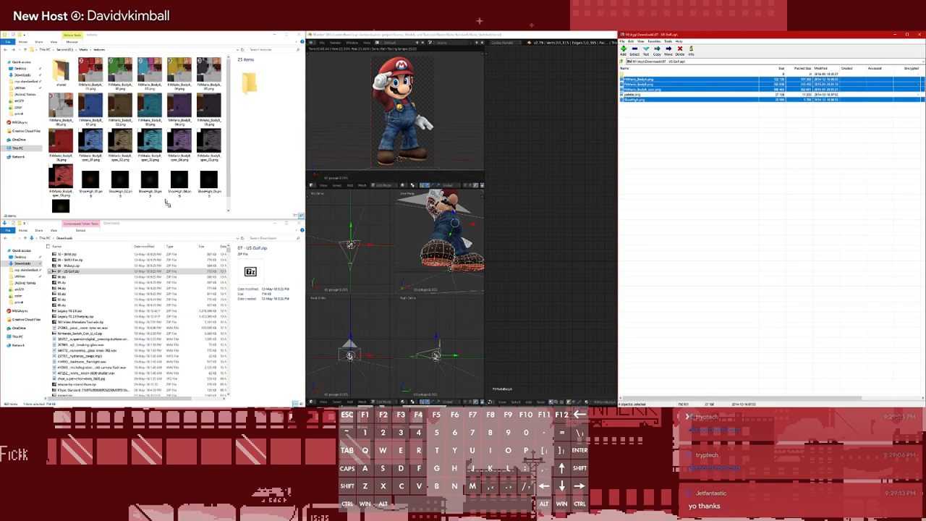
{"action": "left_click_drag", "start_coordinate": [167, 204], "coordinate": [167, 204]}
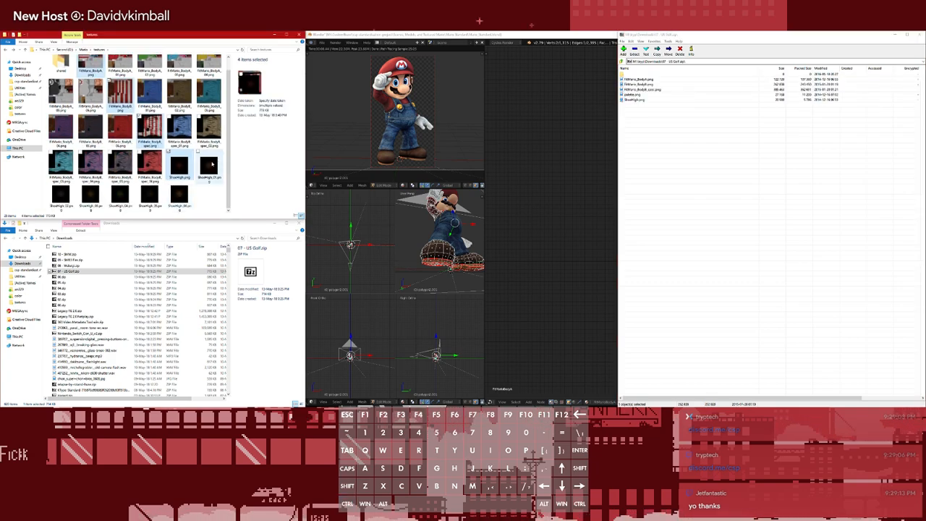
Append the suffix _07 to the names of FitMario_BodyA.png and FitMario_BodyB.png
{"action": "left_click", "coordinate": [93, 80]}
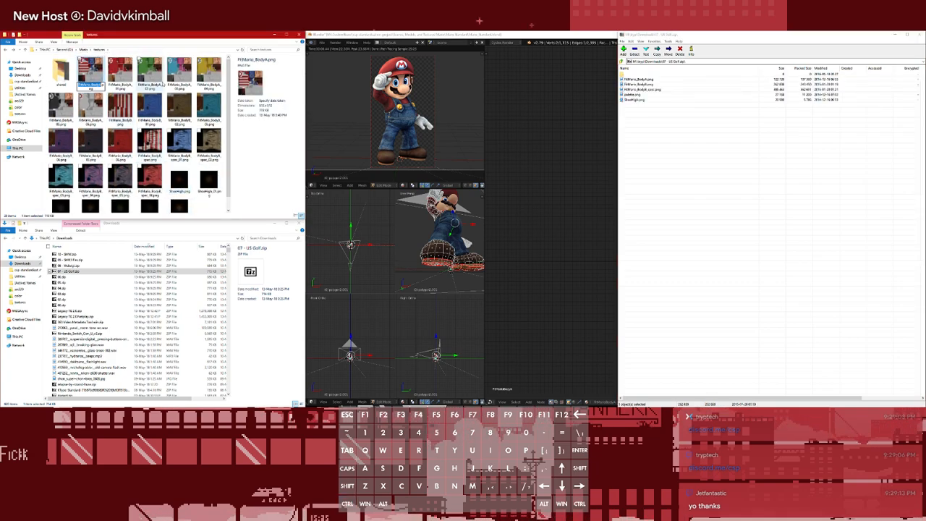
{"action": "type", "text": "7"}
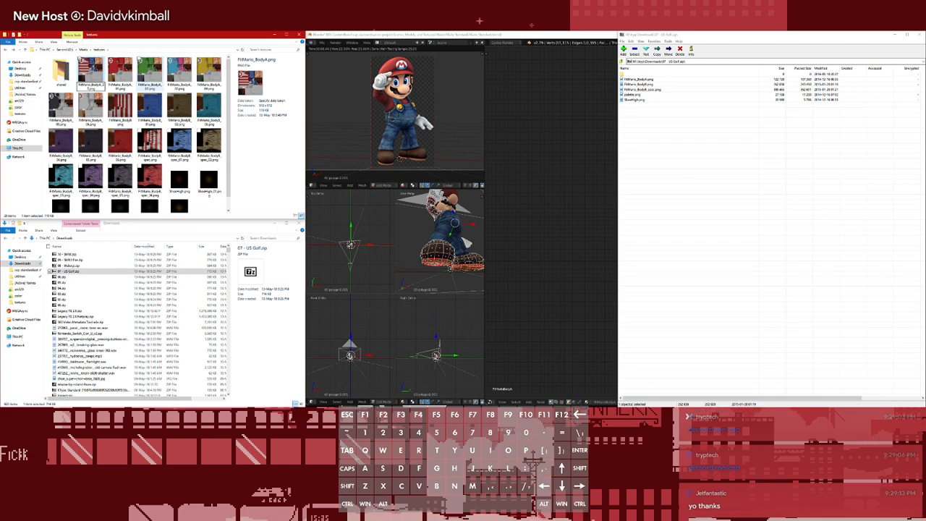
{"action": "key", "text": "Return"}
{"action": "left_click", "coordinate": [127, 117]}
{"action": "key", "text": "F2"}
{"action": "key", "text": "Left"}
{"action": "key", "text": "Right"}
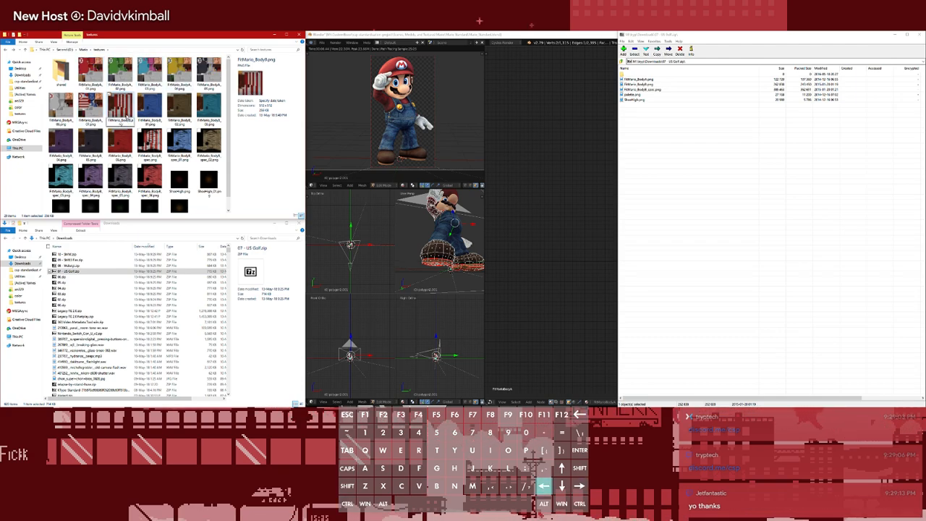
{"action": "type", "text": "_07"}
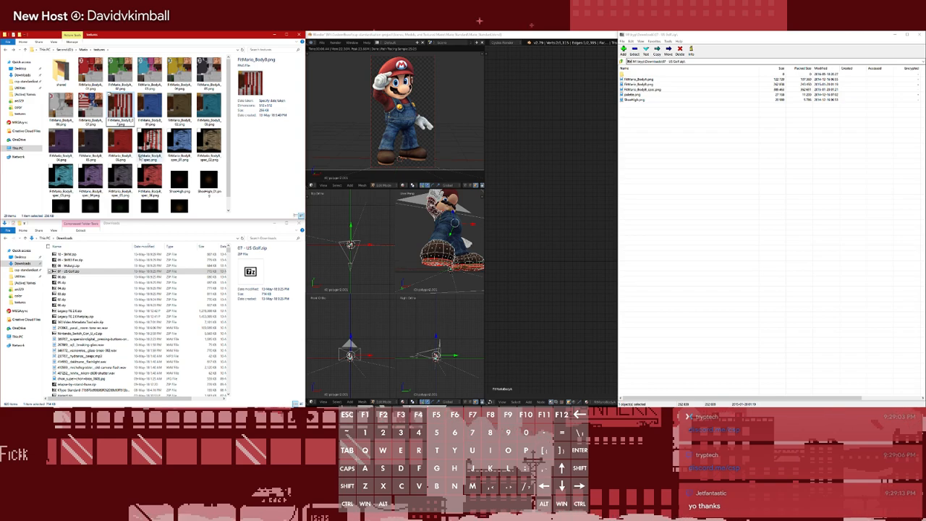
Append the suffix _07 to the name of FitMario_BodyB_spec.png
{"action": "left_click", "coordinate": [152, 156]}
{"action": "key", "text": "F2"}
{"action": "key", "text": "Right"}
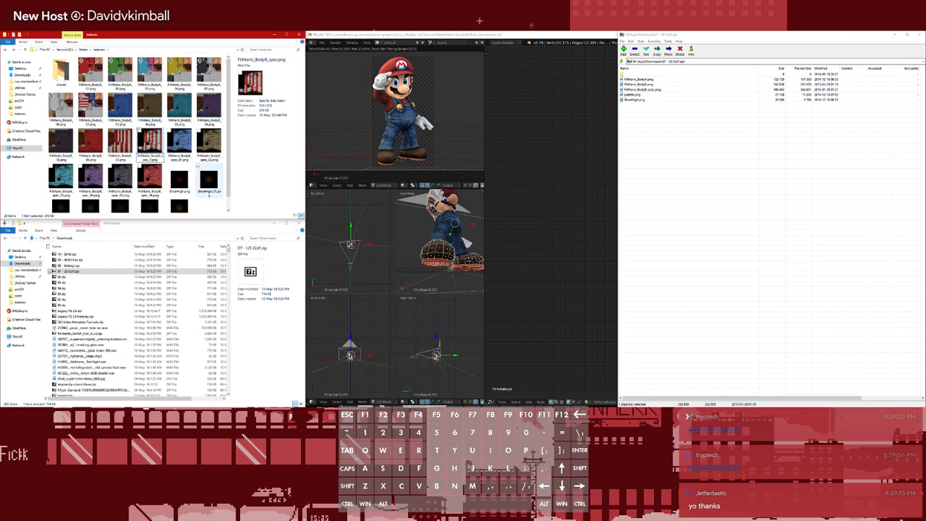
{"action": "type", "text": "_07"}
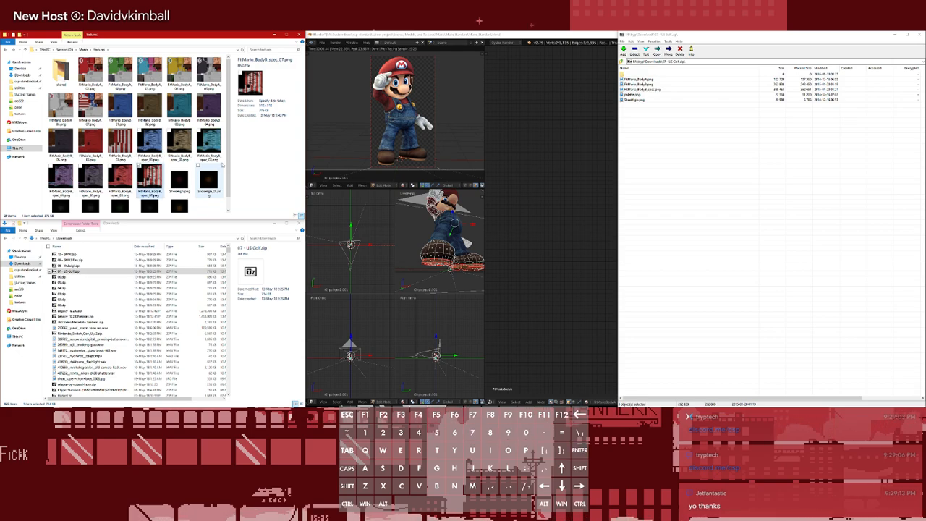
{"action": "key", "text": "Return"}
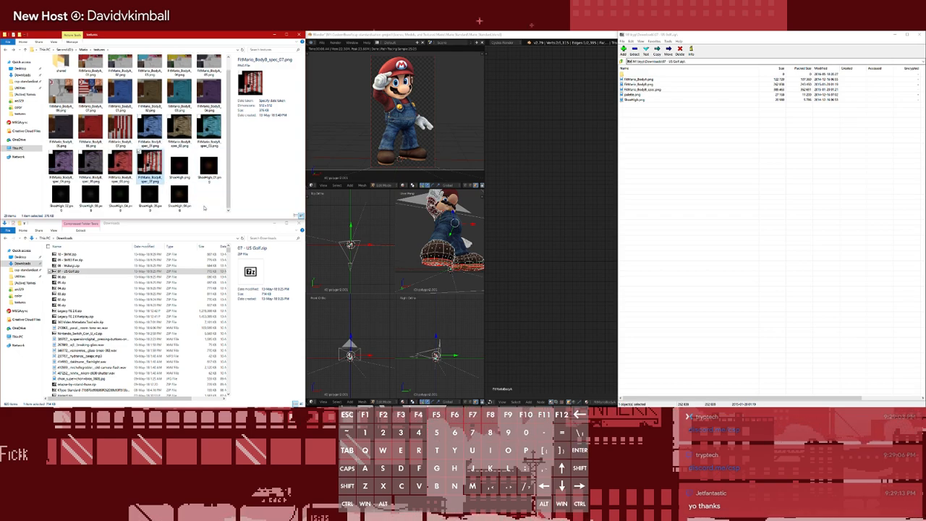
{"action": "scroll", "coordinate": [208, 204], "scroll_direction": "up", "scroll_amount": 1}
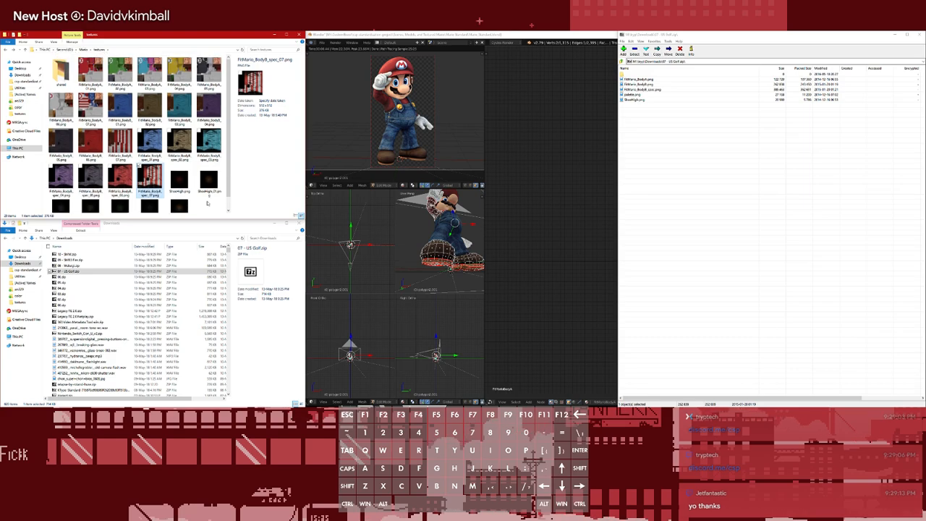
{"action": "scroll", "coordinate": [208, 203], "scroll_direction": "down", "scroll_amount": 1}
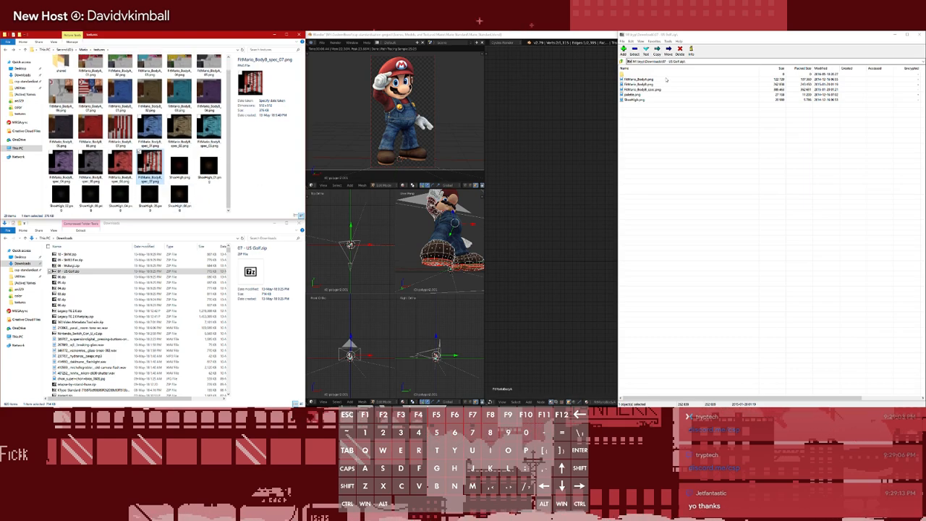
Close the 07 - US Golf.zip archive and open 08 - Waluigi.zip from the Downloads folder
{"action": "left_click", "coordinate": [918, 34]}
{"action": "left_click", "coordinate": [73, 266]}
{"action": "double_click", "coordinate": [73, 266]}
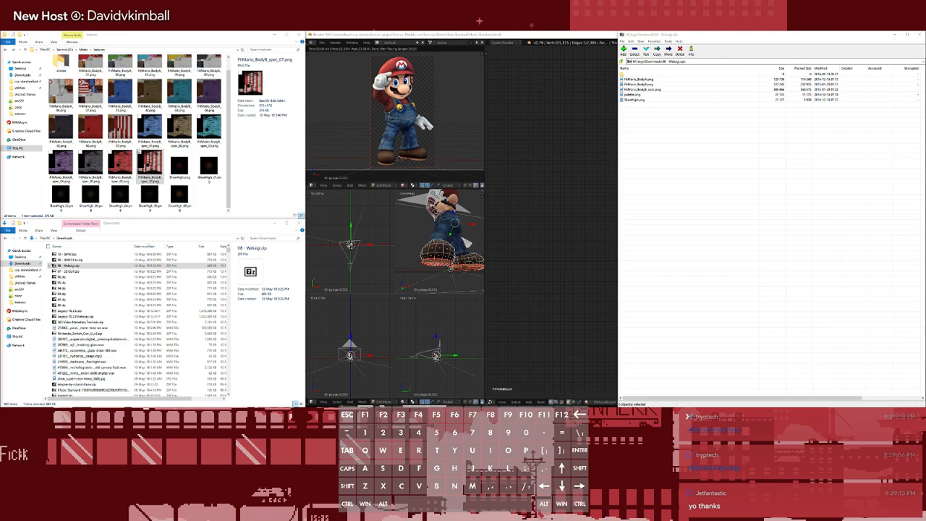
{"action": "type", "text": "mdin"}
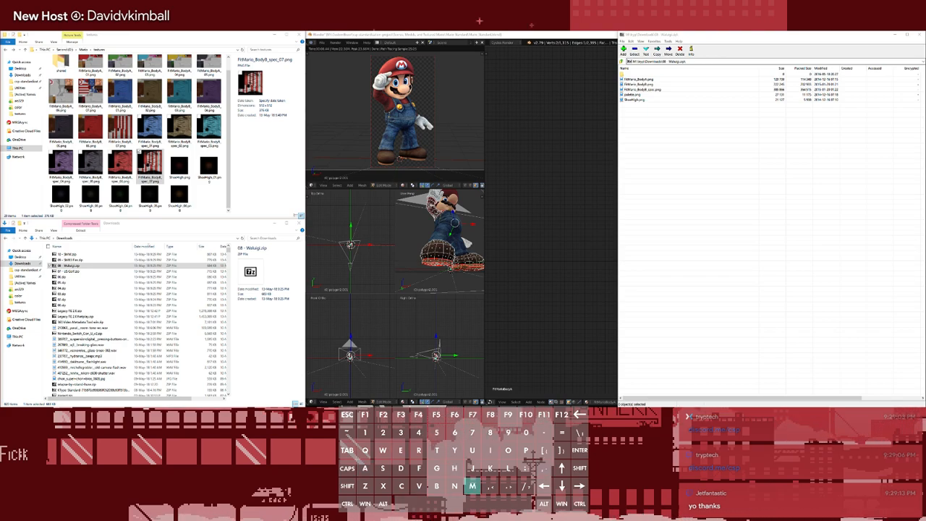
{"action": "type", "text": " s"}
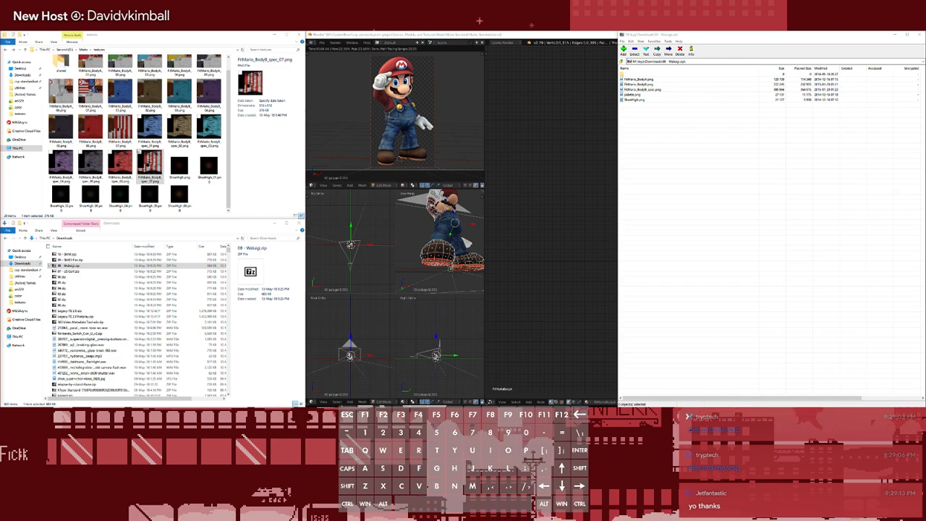
{"action": "type", "text": "rf"}
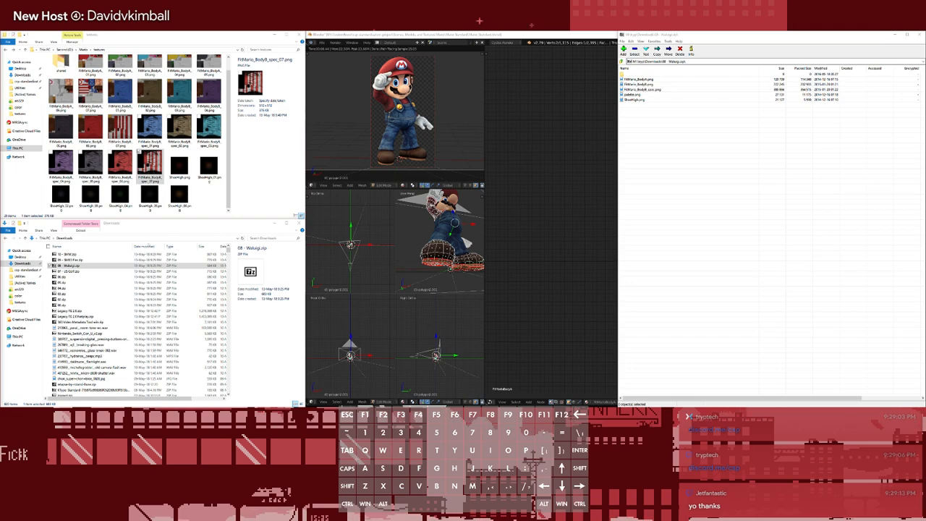
{"action": "type", "text": "xn"}
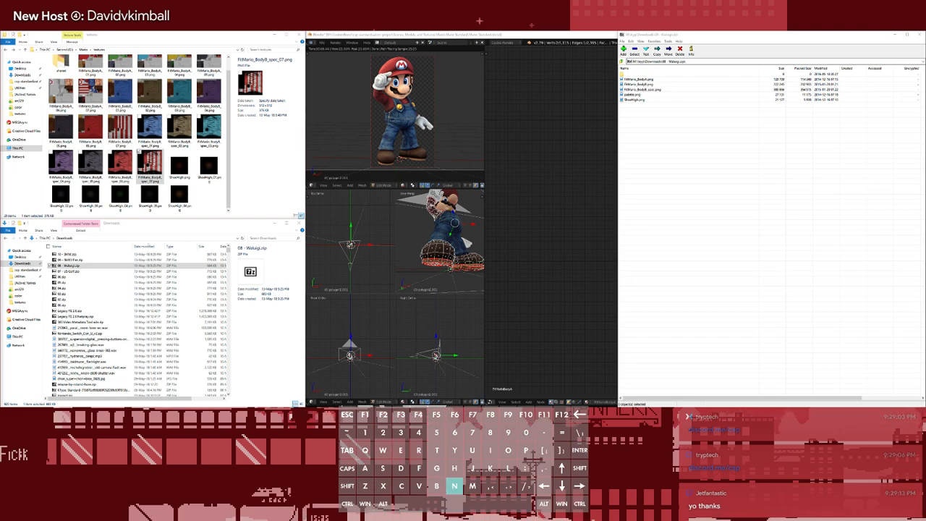
{"action": "type", "text": "cv"}
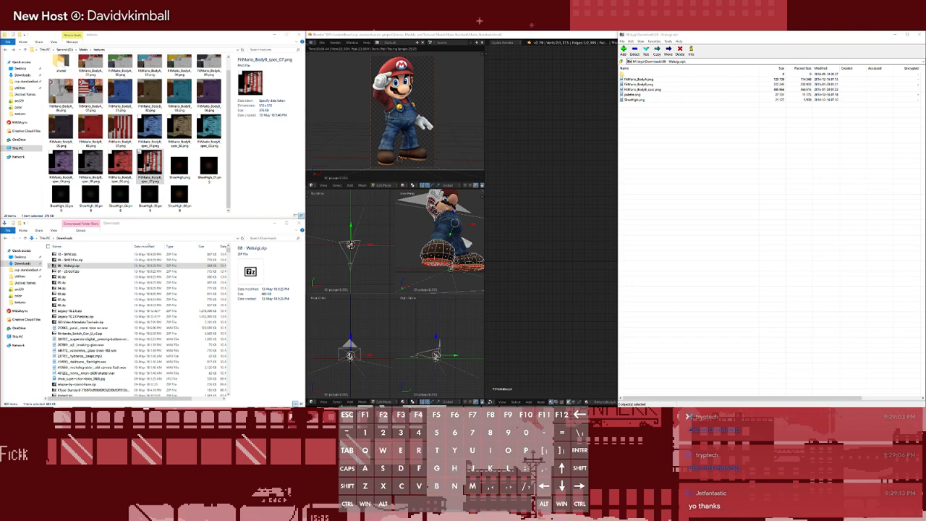
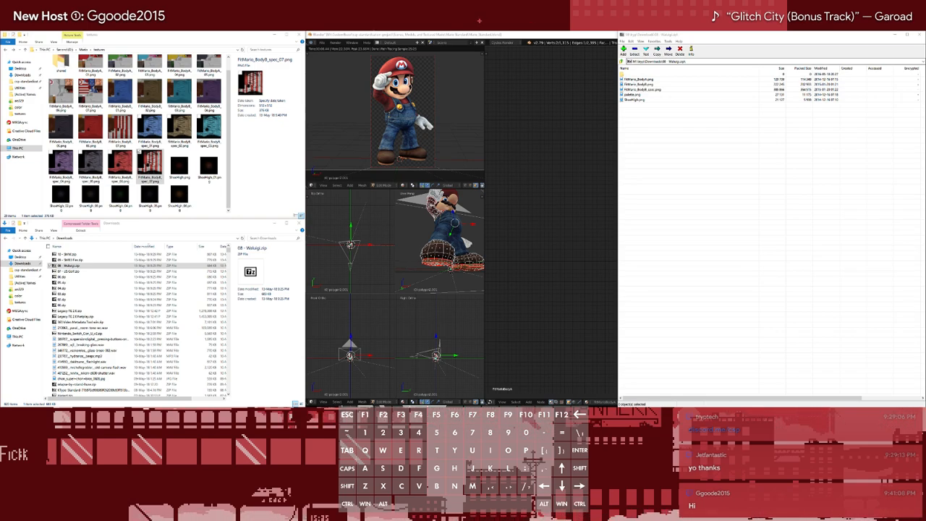
Extract FitMario_BodyA.png, FitMario_BodyB.png, FitMario_BodyB_spec.png and ShoeHigh.png from 08 - Waluigi.zip into the textures folder, replacing the existing ShoeHigh.png
{"action": "left_click", "coordinate": [686, 127]}
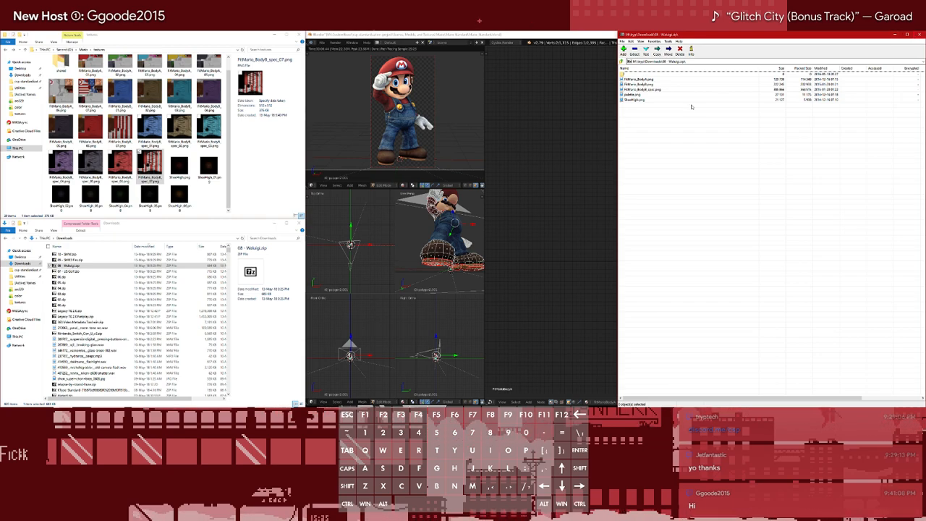
{"action": "left_click", "coordinate": [644, 85], "text": "shift"}
{"action": "left_click", "coordinate": [644, 80], "text": "shift"}
{"action": "left_click", "coordinate": [638, 95], "text": "ctrl"}
{"action": "left_click_drag", "start_coordinate": [641, 89], "coordinate": [193, 198]}
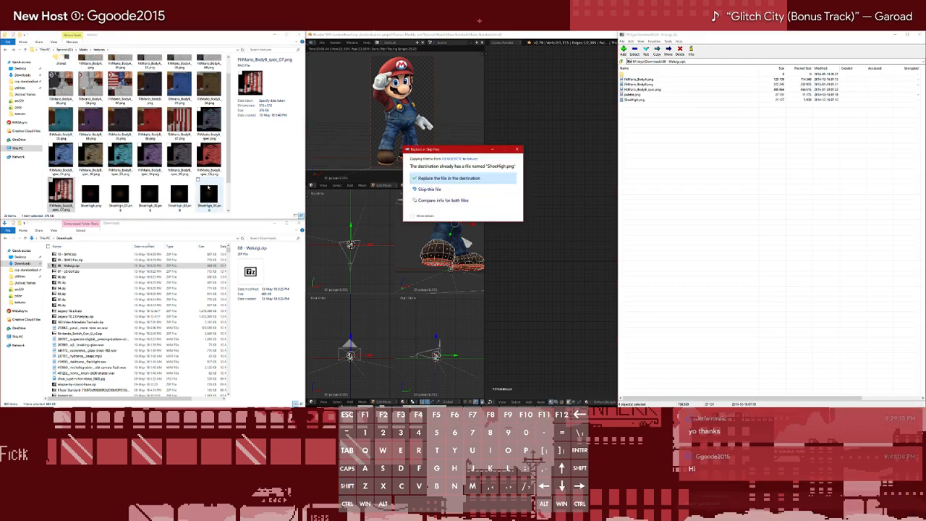
{"action": "left_click", "coordinate": [446, 179]}
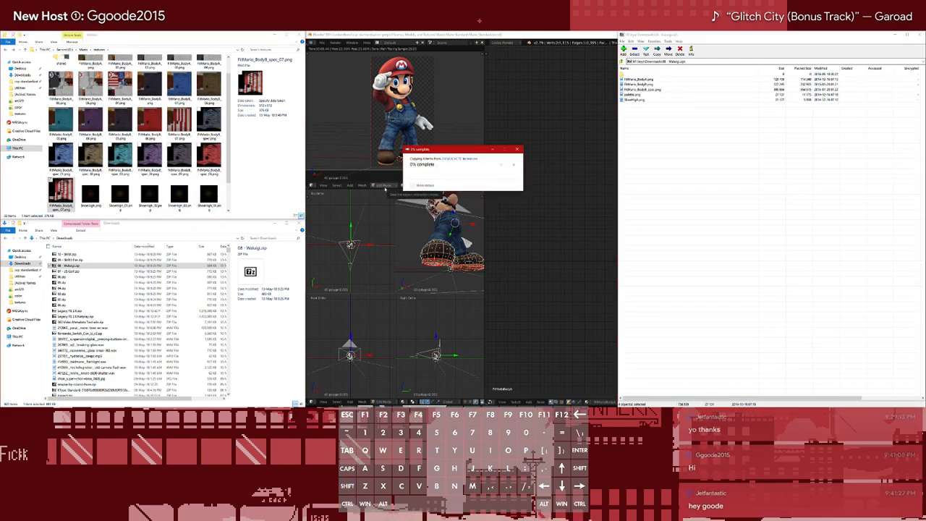
Append the suffix _07 to the name of ShoeHigh.png in the textures folder
{"action": "scroll", "coordinate": [91, 188], "scroll_direction": "down", "scroll_amount": 1}
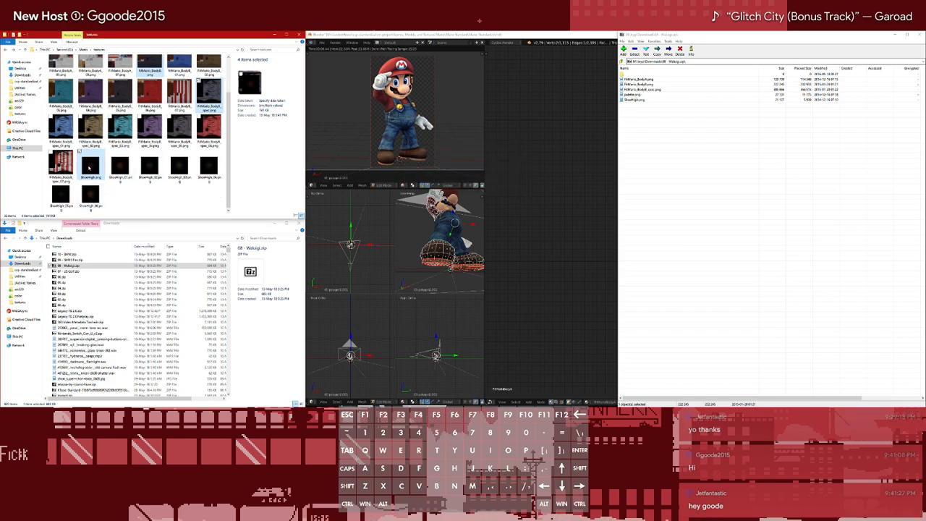
{"action": "left_click", "coordinate": [81, 154]}
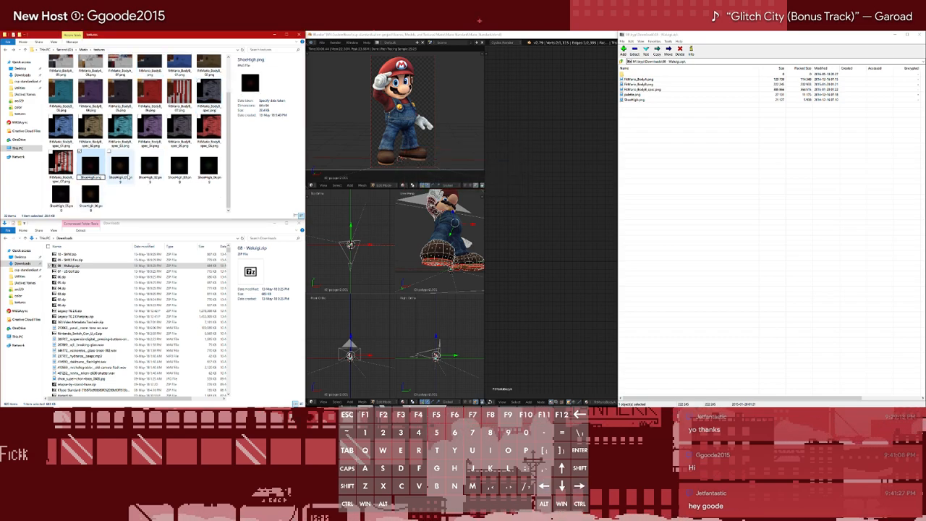
{"action": "type", "text": "7"}
{"action": "key", "text": "Return"}
Extract ShoeHigh.png from 08 - Waluigi.zip into the textures folder again and append the suffix _08 to its name
{"action": "left_click", "coordinate": [627, 123]}
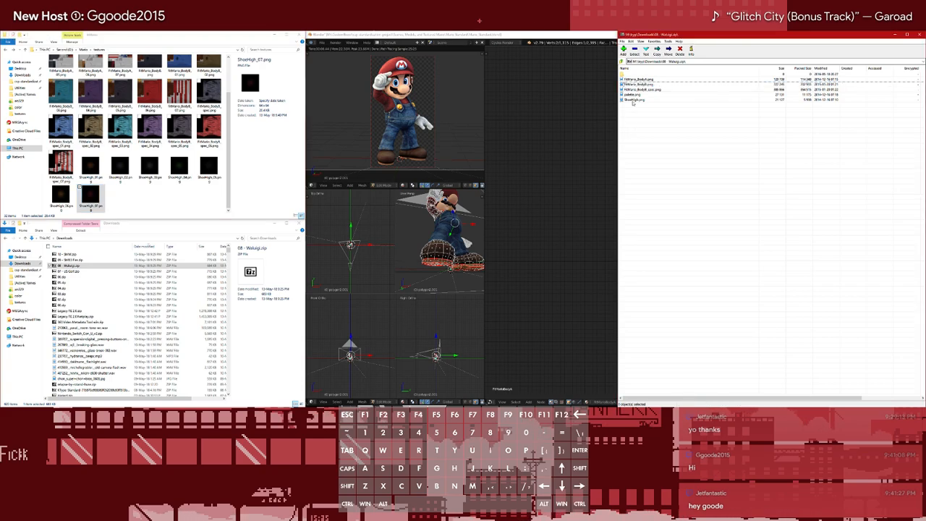
{"action": "left_click_drag", "start_coordinate": [631, 101], "coordinate": [136, 209]}
{"action": "key", "text": "F2"}
{"action": "key", "text": "Right"}
{"action": "type", "text": "_08"}
{"action": "key", "text": "Return"}
Append the suffix _08 to the name of FitMario_BodyA.png
{"action": "scroll", "coordinate": [157, 177], "scroll_direction": "up", "scroll_amount": 3}
{"action": "left_click", "coordinate": [93, 74]}
{"action": "key", "text": "F2"}
{"action": "key", "text": "Right"}
{"action": "type", "text": "_"}
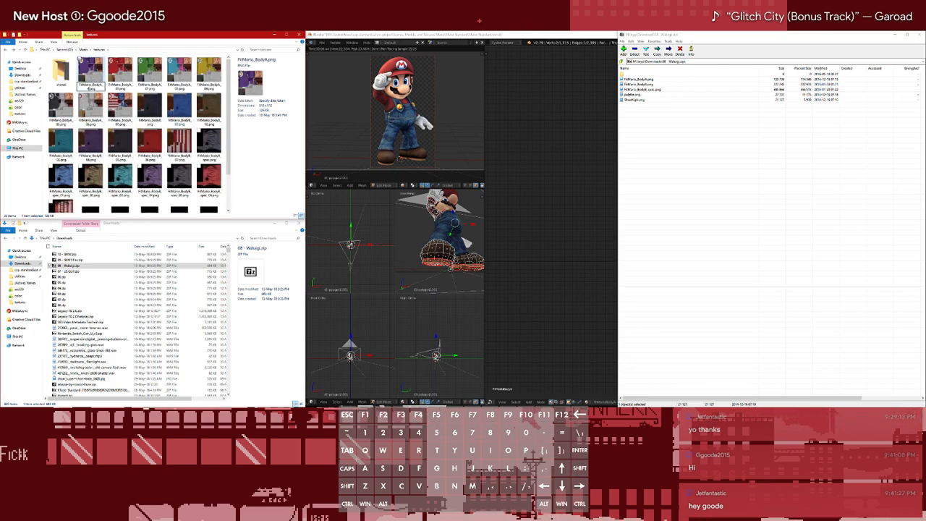
{"action": "key", "text": "BackSpace"}
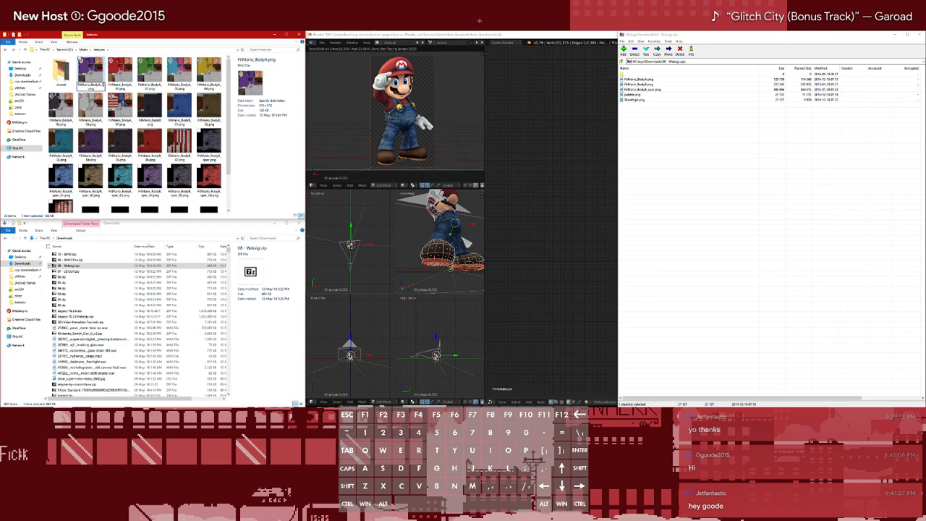
{"action": "key", "text": "Return"}
Append the suffix _08 to the names of FitMario_BodyB.png and FitMario_BodyB_spec.png
{"action": "key", "text": "Right"}
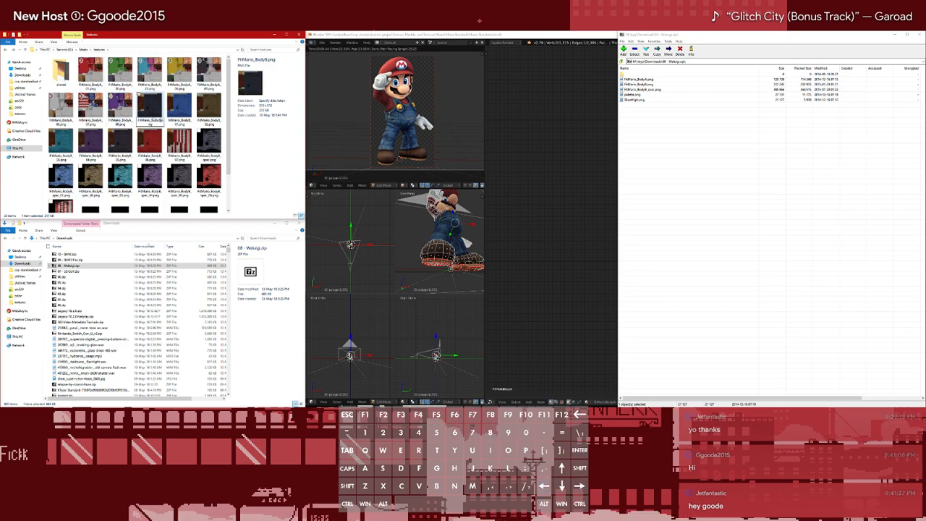
{"action": "key", "text": "Return"}
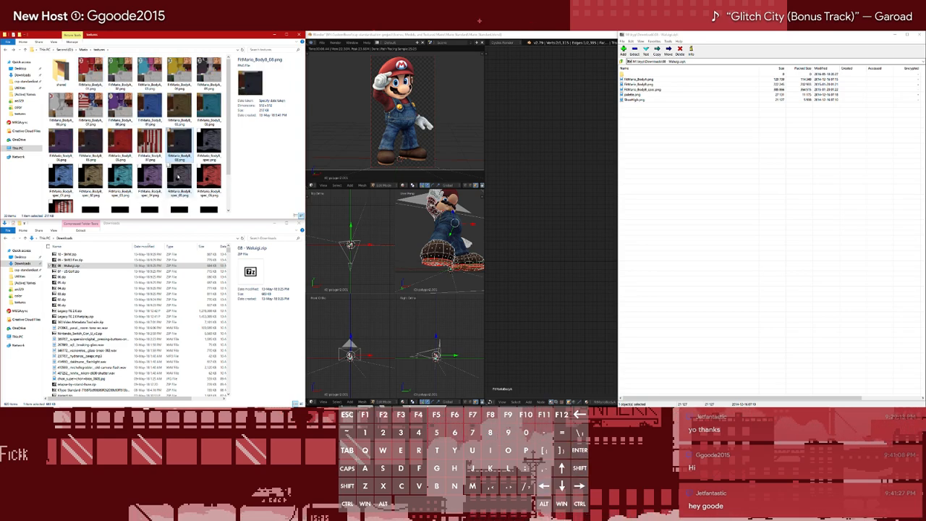
{"action": "key", "text": "Right"}
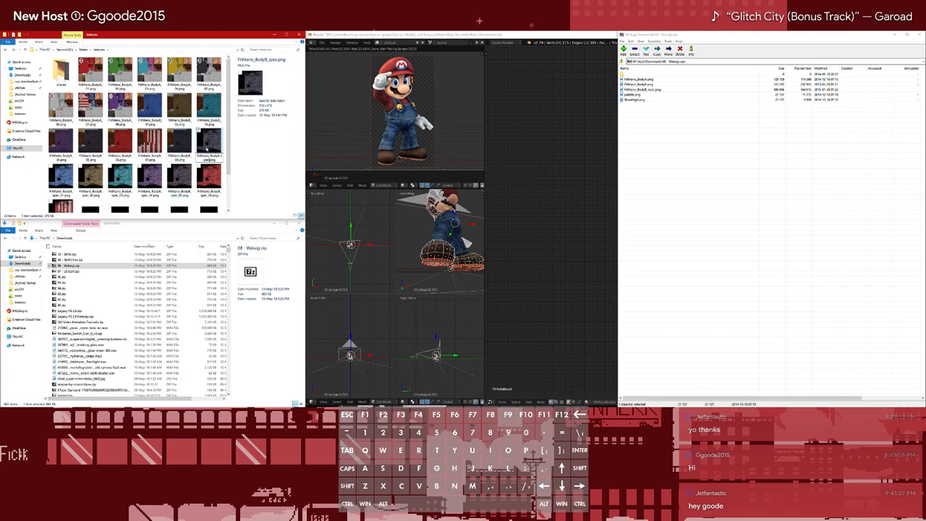
{"action": "key", "text": "Right"}
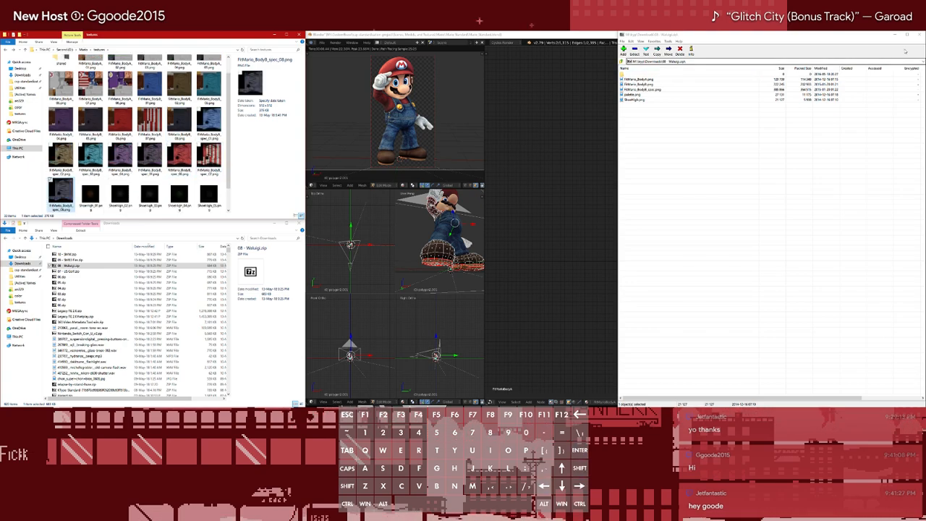
Open 09 - SMB3 Fire.zip and extract FitMario_BodyA.png, FitMario_BodyB.png, FitMario_BodyB_spec.png and ShoeHigh.png into the textures folder
{"action": "left_click", "coordinate": [907, 34]}
{"action": "double_click", "coordinate": [65, 260]}
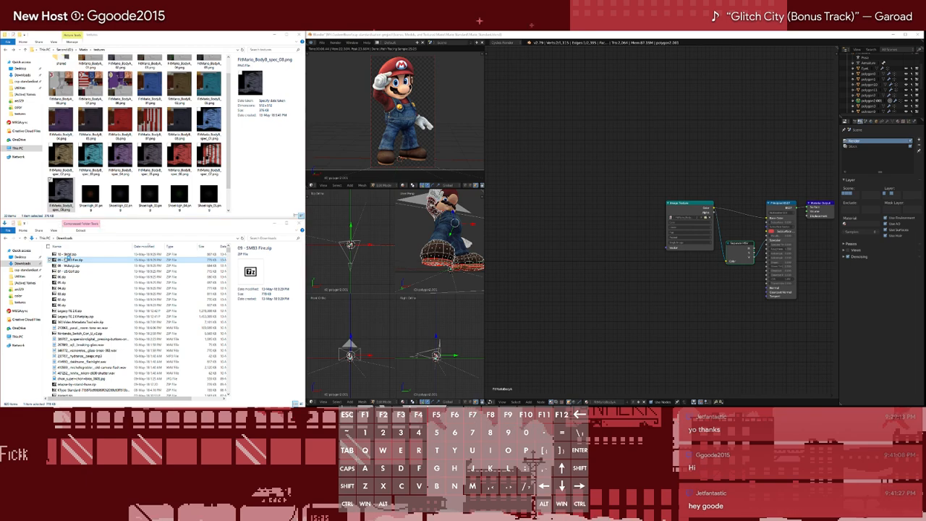
{"action": "left_click", "coordinate": [640, 79]}
{"action": "left_click", "coordinate": [636, 99], "text": "shift"}
{"action": "left_click", "coordinate": [635, 95], "text": "ctrl"}
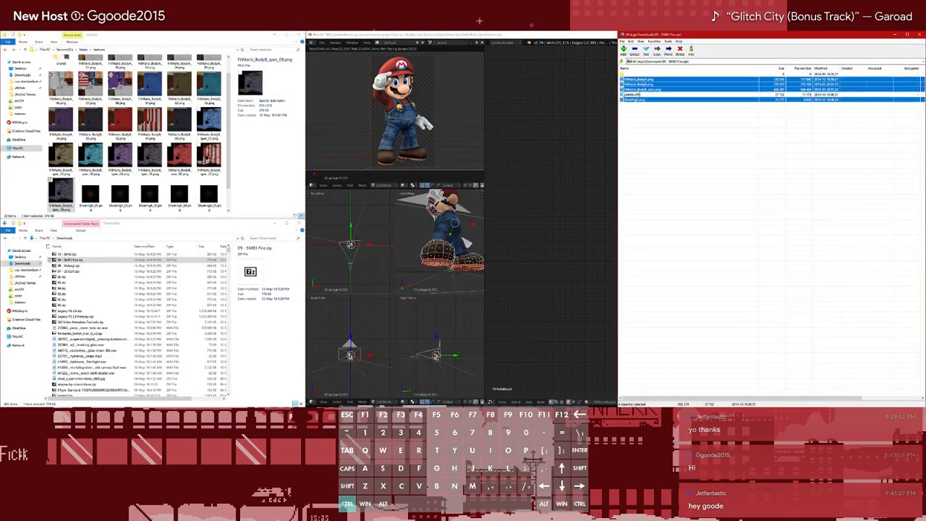
{"action": "left_click_drag", "start_coordinate": [221, 187], "coordinate": [220, 183]}
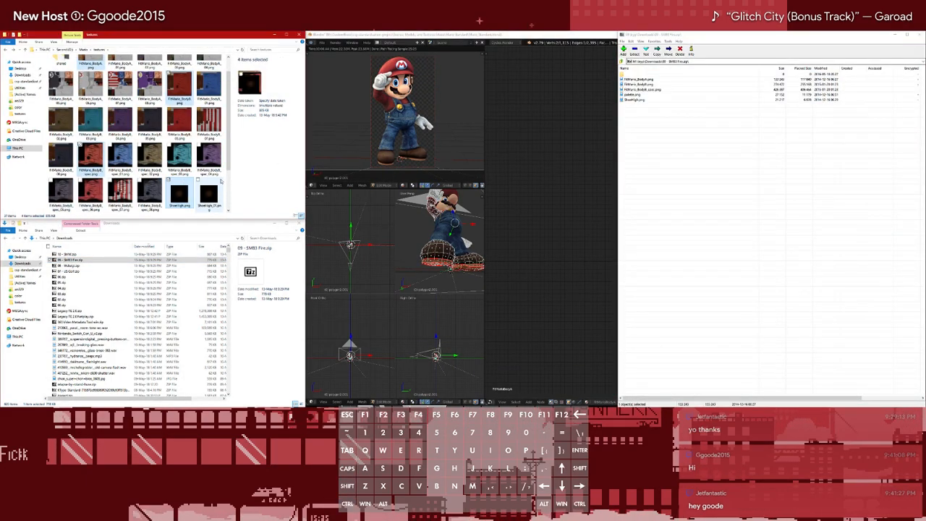
Append the suffix _09 to the names of FitMario_BodyA.png and FitMario_BodyB.png
{"action": "scroll", "coordinate": [221, 183], "scroll_direction": "down", "scroll_amount": 3}
{"action": "scroll", "coordinate": [210, 179], "scroll_direction": "up", "scroll_amount": 4}
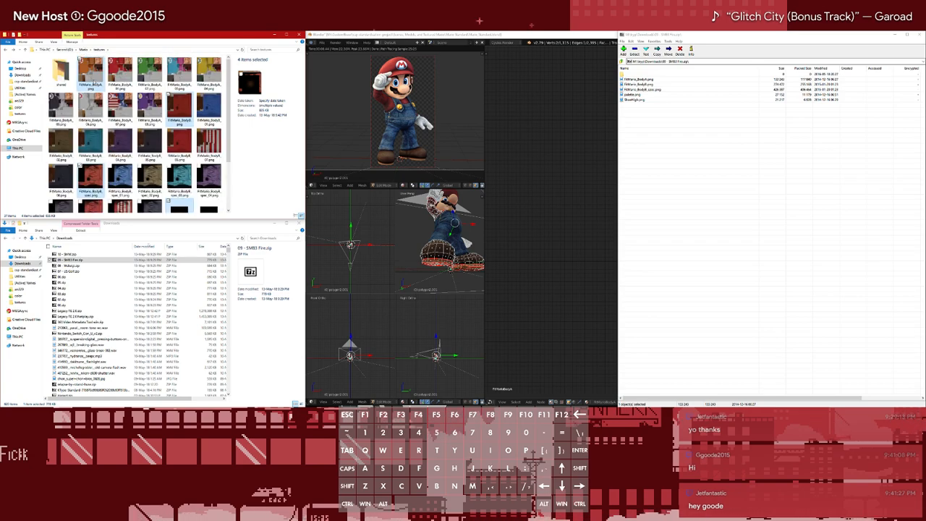
{"action": "left_click", "coordinate": [91, 72]}
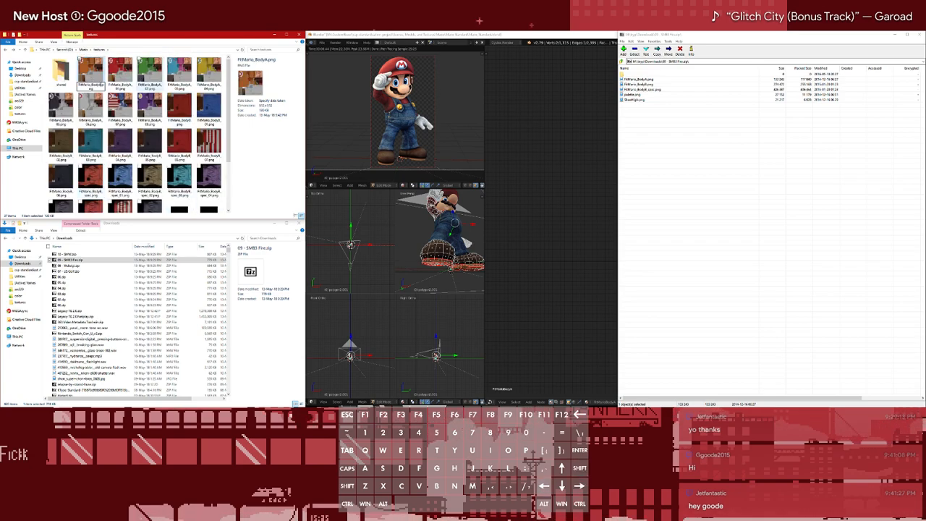
{"action": "type", "text": "_09"}
{"action": "key", "text": "Return"}
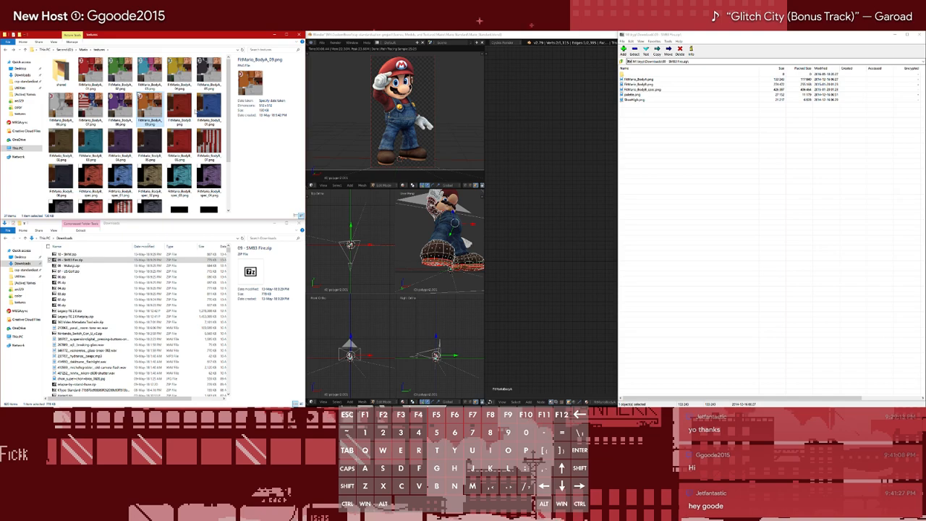
{"action": "key", "text": "Right"}
{"action": "type", "text": "_09"}
{"action": "key", "text": "Return"}
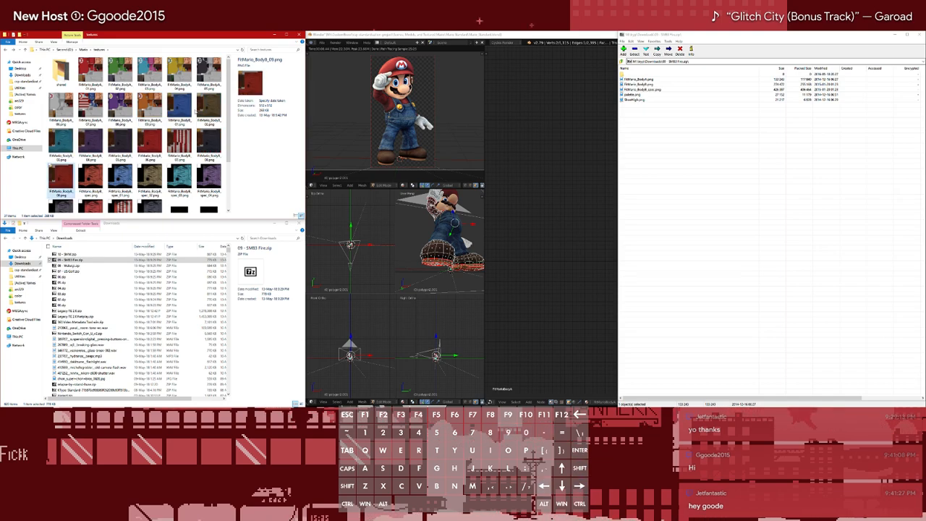
Append the suffix _09 to the names of FitMario_BodyB_spec.png and ShoeHigh.png
{"action": "key", "text": "Right"}
{"action": "key", "text": "Right"}
{"action": "type", "text": "_09"}
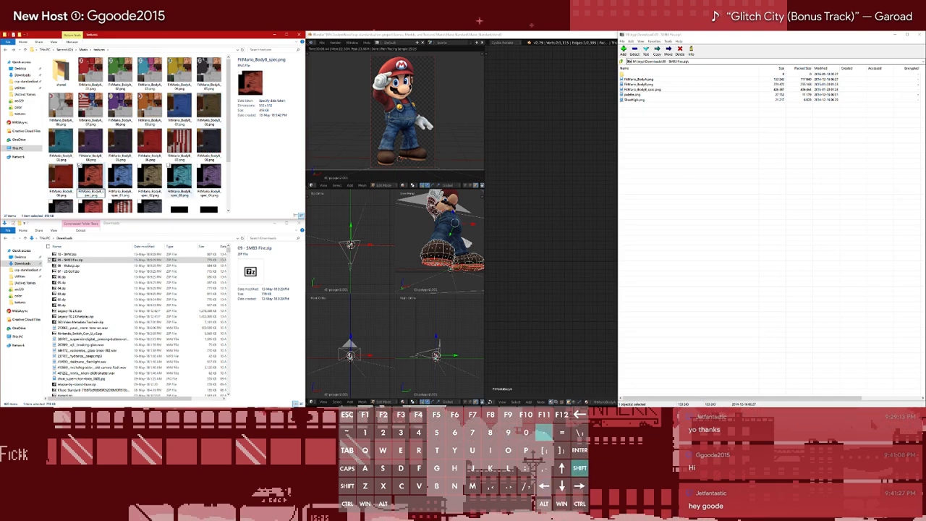
{"action": "key", "text": "Return"}
{"action": "key", "text": "Right"}
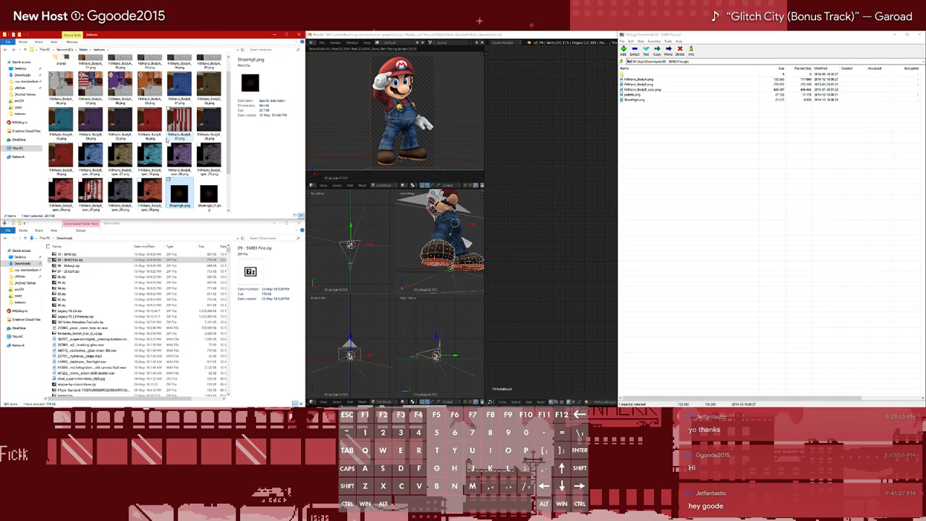
{"action": "key", "text": "Right"}
{"action": "type", "text": "_09"}
{"action": "key", "text": "Return"}
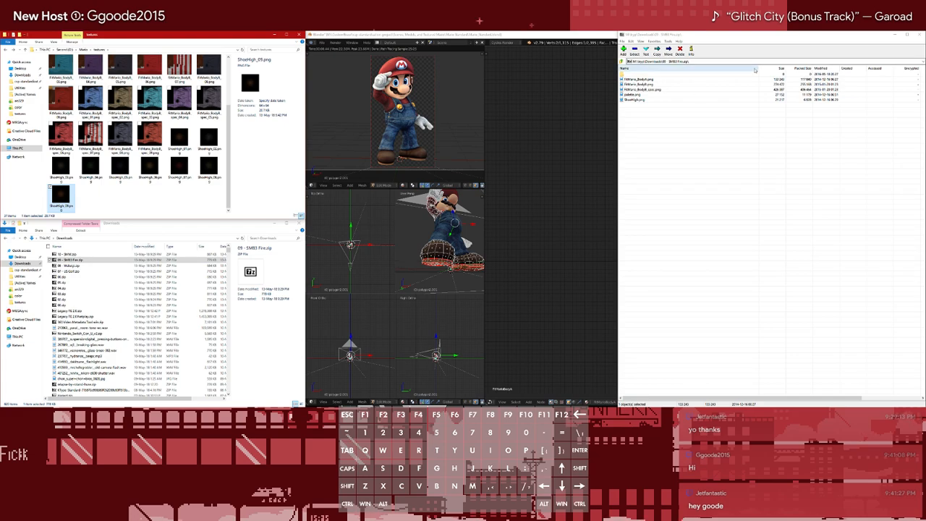
Open 10 - SMW.zip and extract FitMario_BodyA.png, FitMario_BodyB.png, FitMario_BodyB_spec.png and ShoeHigh.png into the textures folder
{"action": "left_click", "coordinate": [919, 35]}
{"action": "double_click", "coordinate": [74, 255]}
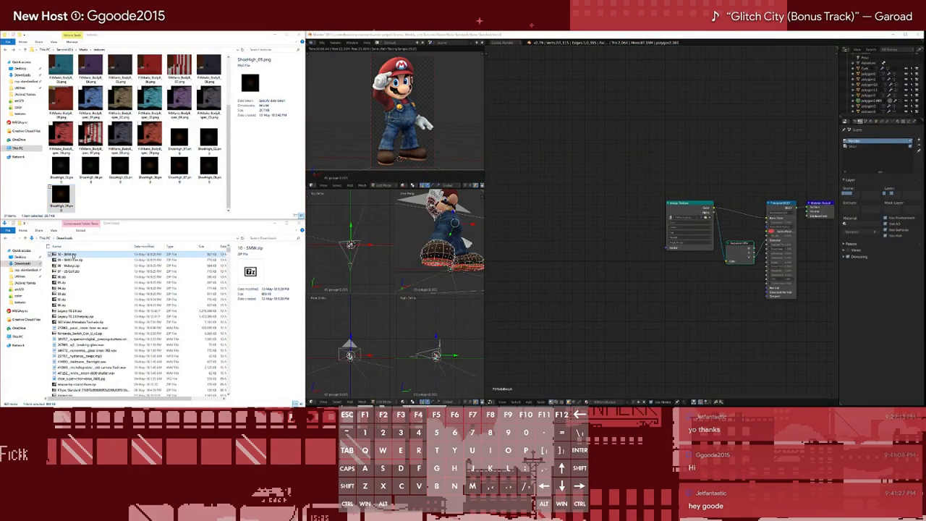
{"action": "left_click", "coordinate": [653, 79]}
{"action": "left_click", "coordinate": [646, 99], "text": "shift"}
{"action": "left_click", "coordinate": [643, 94], "text": "ctrl"}
{"action": "left_click_drag", "start_coordinate": [642, 89], "coordinate": [184, 198]}
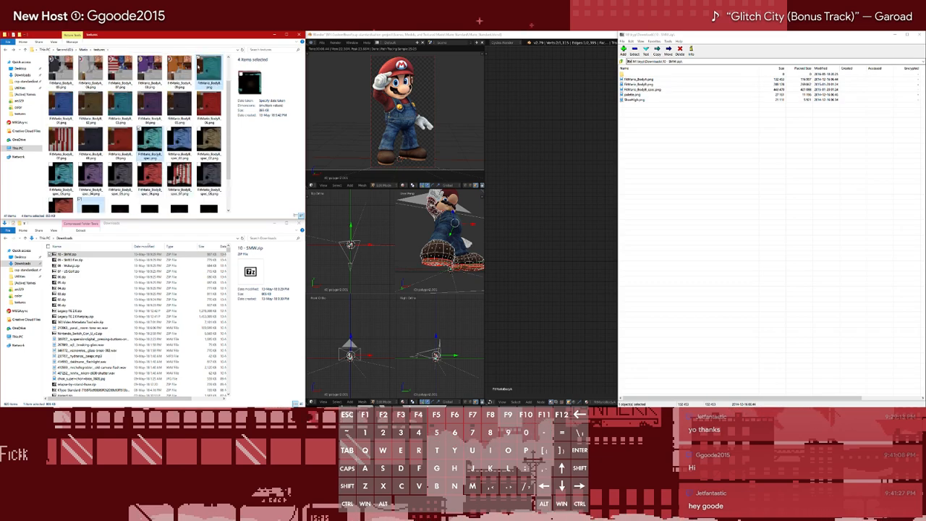
Append the suffix _10 to the names of FitMario_BodyB.png and FitMario_BodyA.png
{"action": "left_click", "coordinate": [212, 63]}
{"action": "key", "text": "F2"}
{"action": "key", "text": "Right"}
{"action": "type", "text": "_10"}
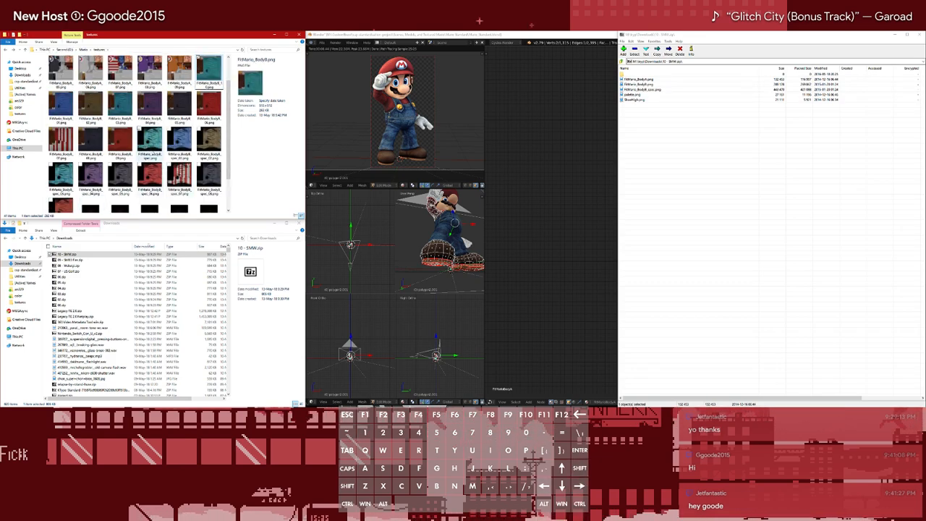
{"action": "key", "text": "Return"}
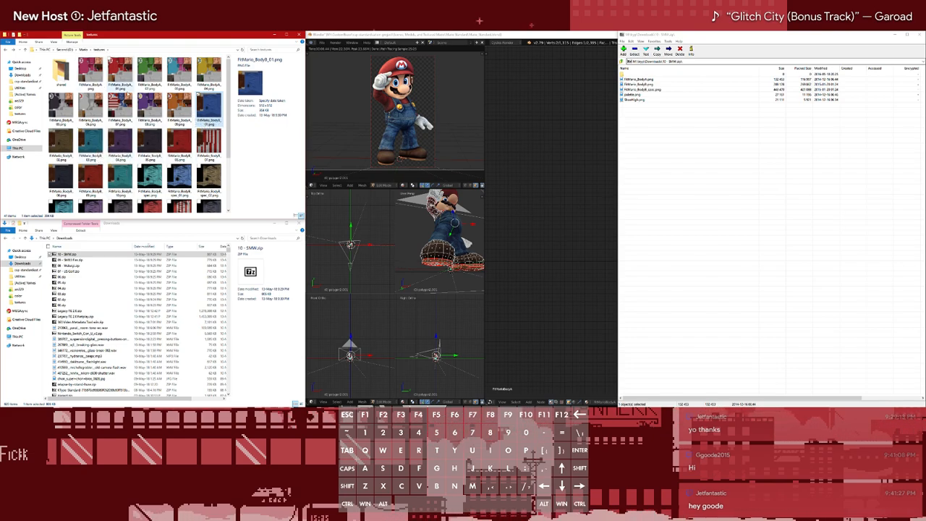
{"action": "left_click", "coordinate": [90, 72]}
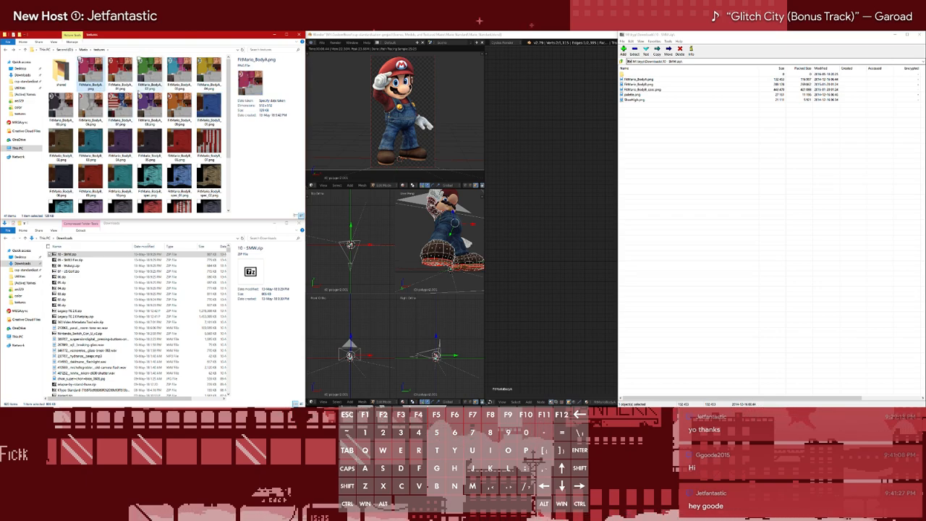
{"action": "left_click", "coordinate": [180, 107]}
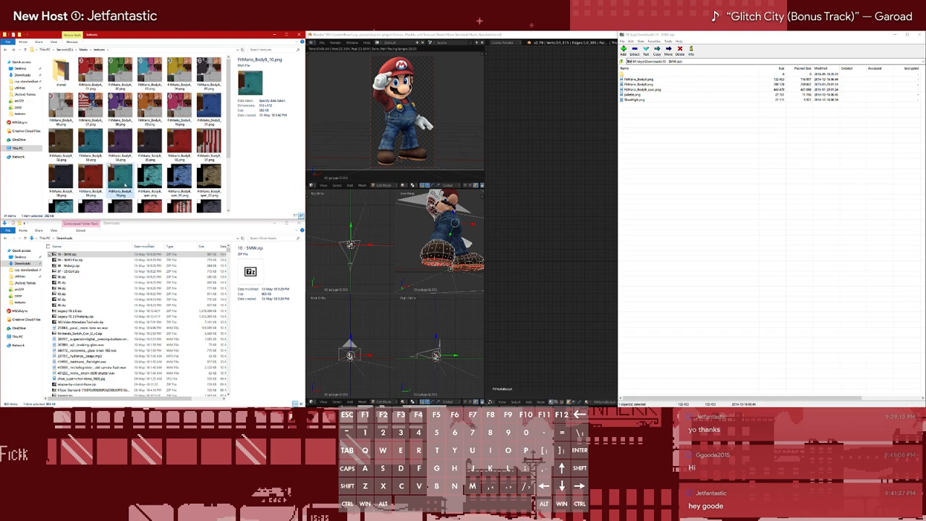
Append the suffix _10 to the name of FitMario_BodyB_spec.png
{"action": "left_click", "coordinate": [150, 176]}
{"action": "key", "text": "F2"}
{"action": "key", "text": "Right"}
{"action": "type", "text": "_10"}
{"action": "key", "text": "Return"}
Append the suffix _10 to the name of ShoeHigh.png
{"action": "left_click", "coordinate": [92, 193]}
{"action": "key", "text": "F2"}
{"action": "key", "text": "Right"}
{"action": "type", "text": "_10"}
{"action": "key", "text": "Return"}
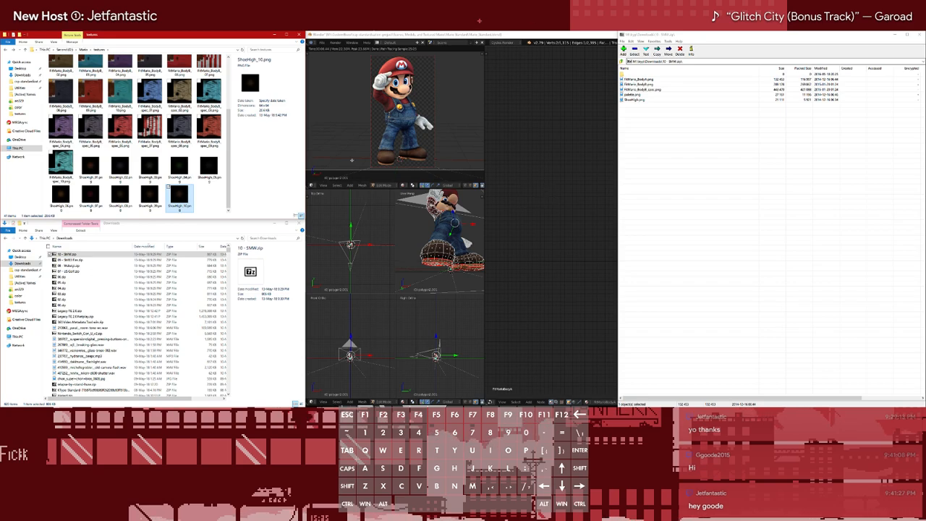
Bring Blender's node editor back into view and open the shared folder inside the textures folder
{"action": "scroll", "coordinate": [141, 143], "scroll_direction": "up", "scroll_amount": 3}
{"action": "left_click", "coordinate": [537, 172]}
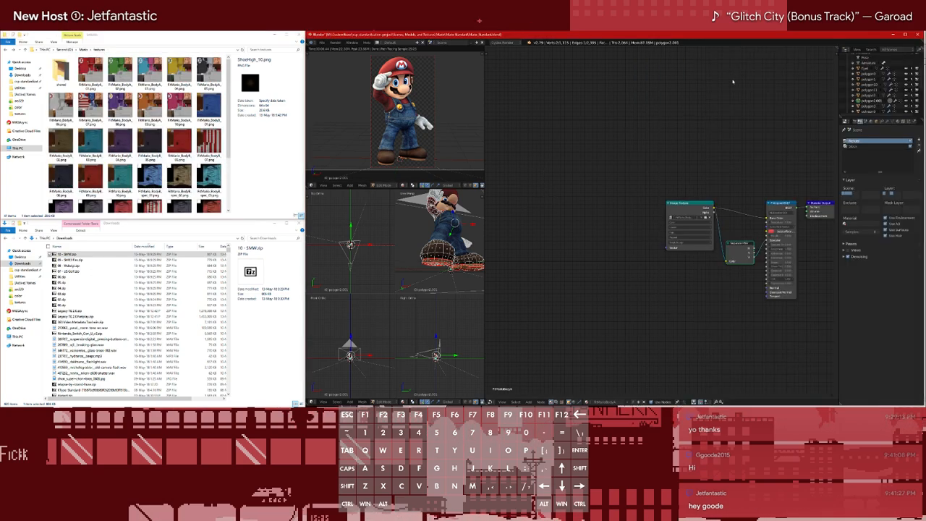
{"action": "middle_click_drag", "start_coordinate": [641, 157], "coordinate": [593, 160]}
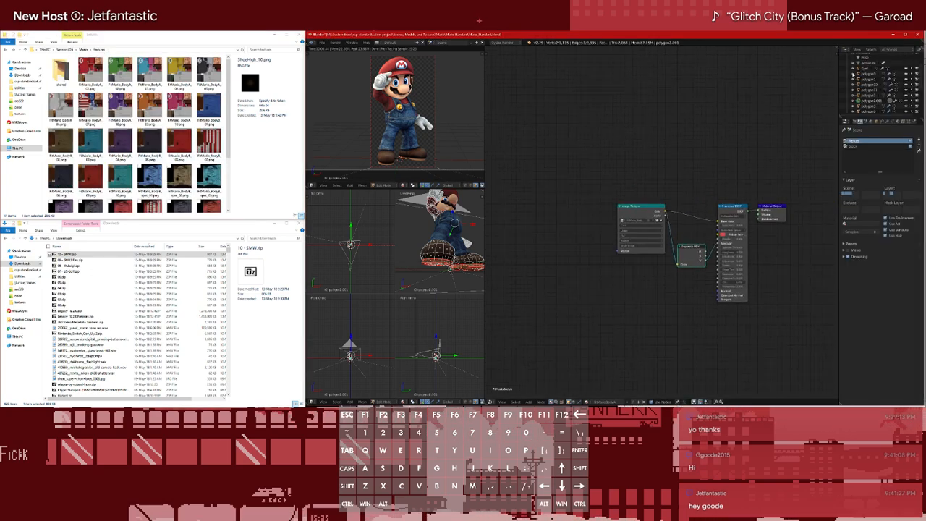
{"action": "double_click", "coordinate": [61, 72]}
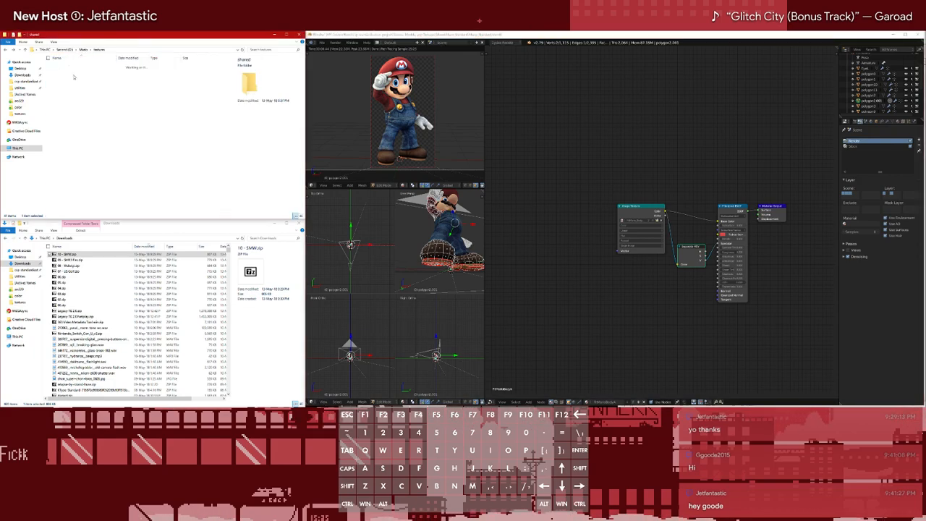
Change Blender's quad-view 3D area below the camera view to the UV/Image Editor
{"action": "left_click", "coordinate": [314, 402]}
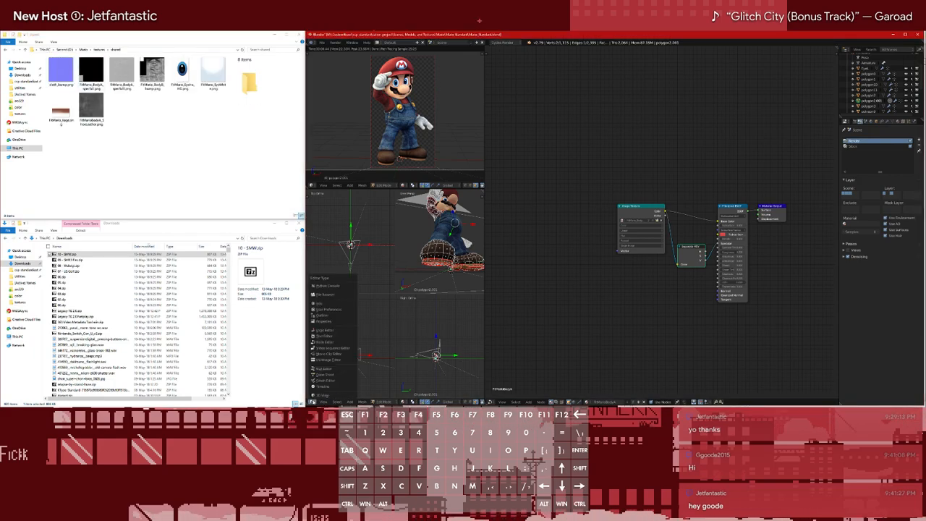
{"action": "left_click", "coordinate": [313, 402]}
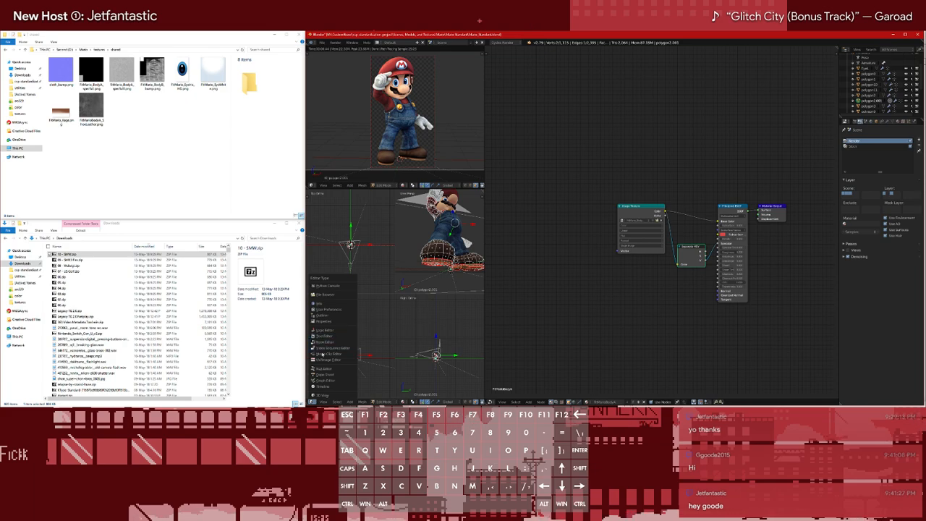
{"action": "left_click", "coordinate": [329, 359]}
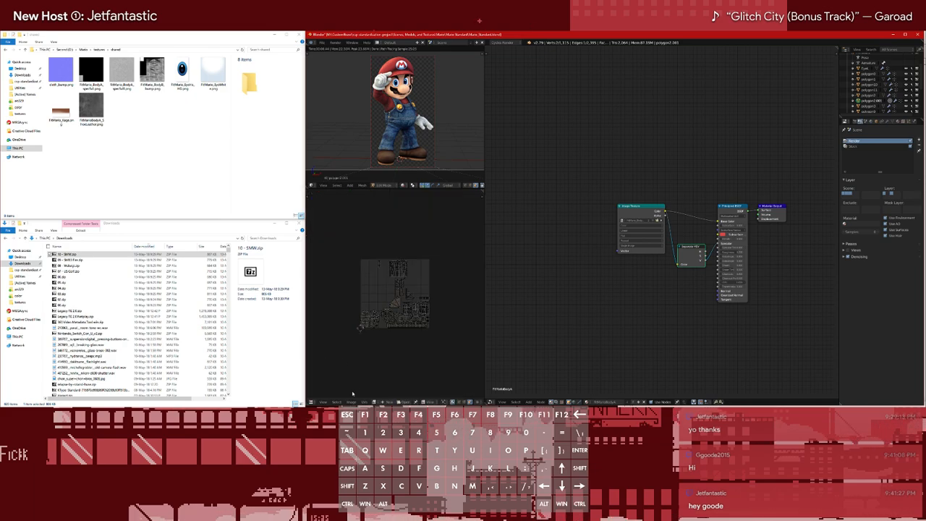
Display the FitMario eye iris texture in the image editor and switch the model back to Object Mode
{"action": "left_click", "coordinate": [376, 401]}
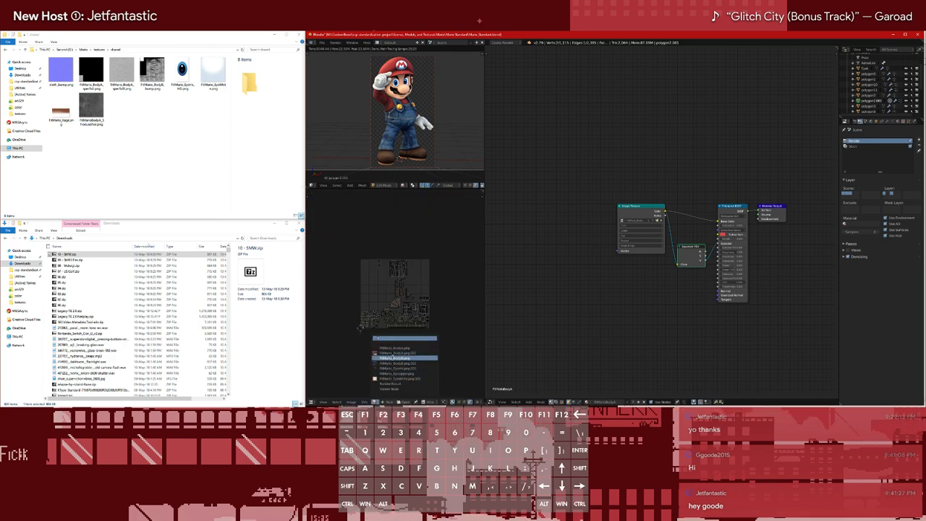
{"action": "left_click", "coordinate": [395, 368]}
{"action": "left_click", "coordinate": [352, 401]}
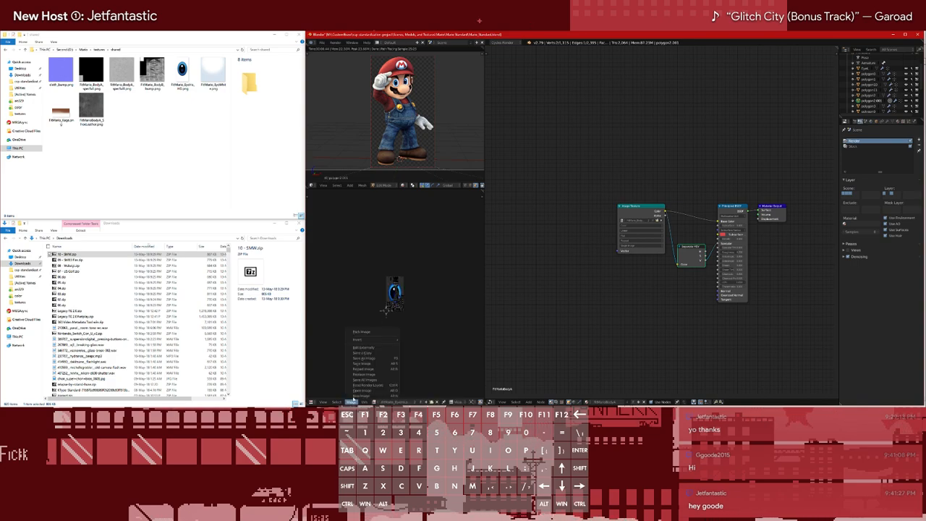
{"action": "key", "text": "Tab"}
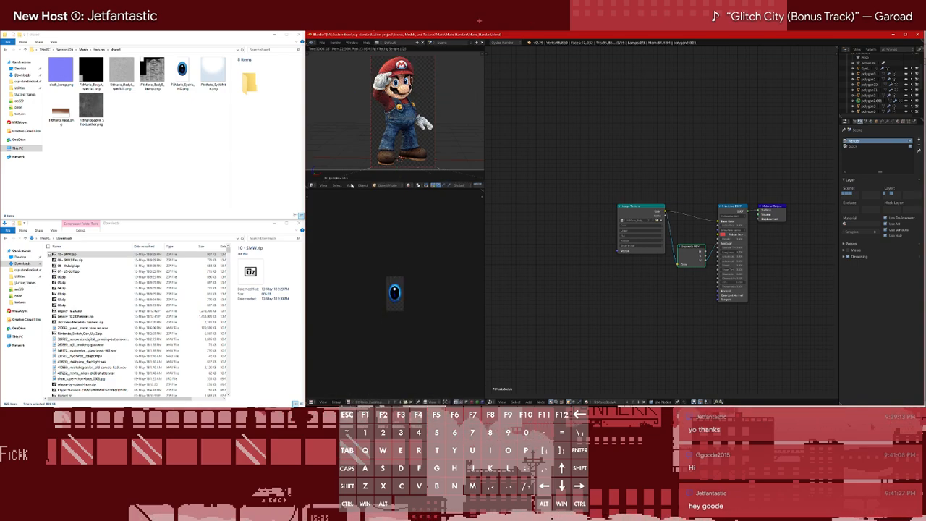
Replace the eye iris image with the HD eye iris texture from the shared textures folder, using that folder's copied path
{"action": "left_click", "coordinate": [338, 401]}
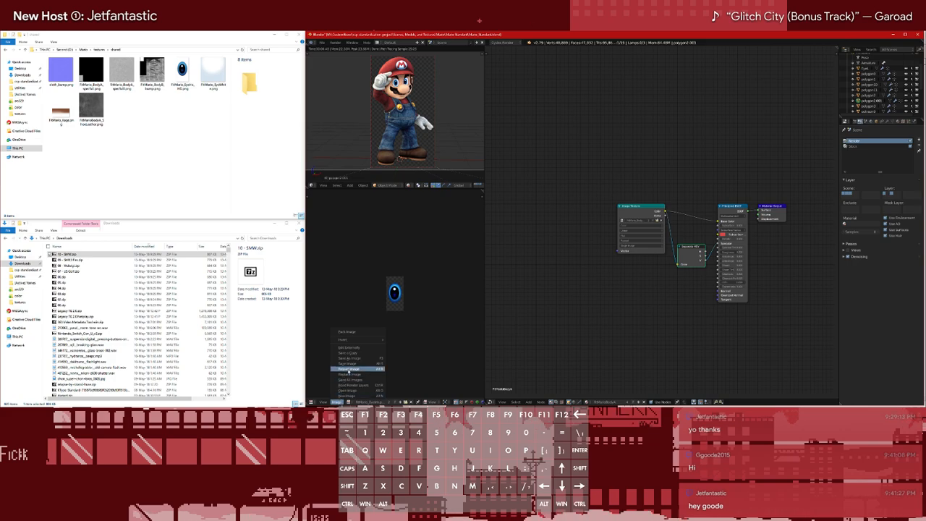
{"action": "left_click", "coordinate": [350, 374]}
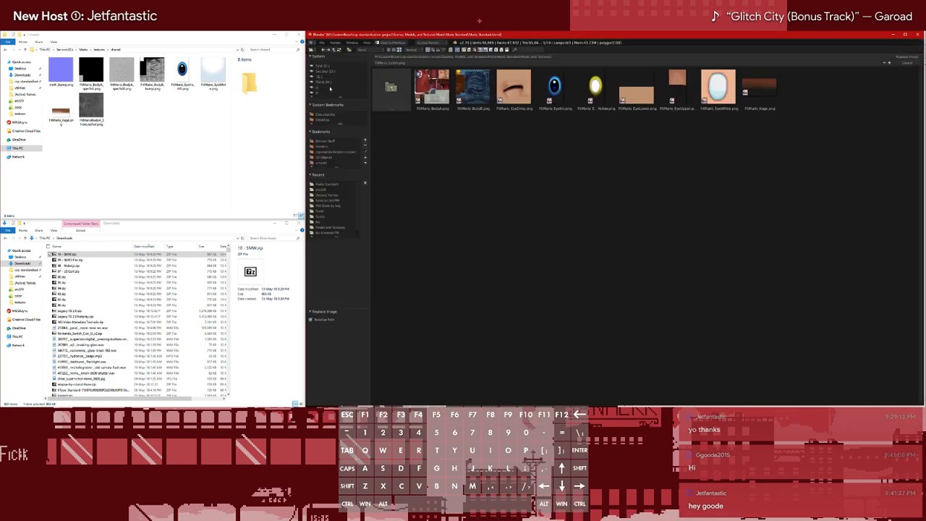
{"action": "left_click", "coordinate": [185, 49]}
{"action": "key", "text": "ctrl+c"}
{"action": "left_click", "coordinate": [570, 57]}
{"action": "key", "text": "ctrl+v"}
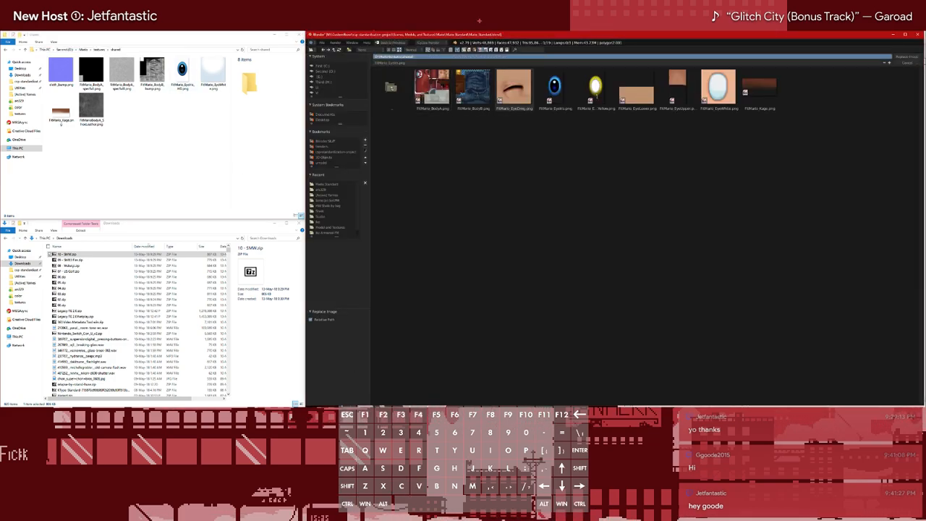
{"action": "key", "text": "Return"}
{"action": "double_click", "coordinate": [602, 88]}
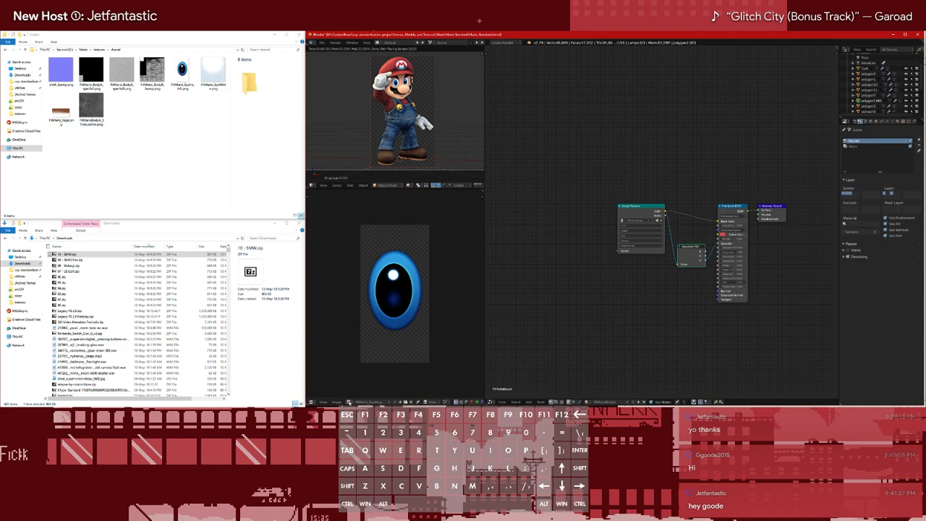
Display the eye white texture and replace it with FitMario_EyeWhite.png from the shared folder
{"action": "left_click", "coordinate": [349, 402]}
{"action": "left_click", "coordinate": [350, 394]}
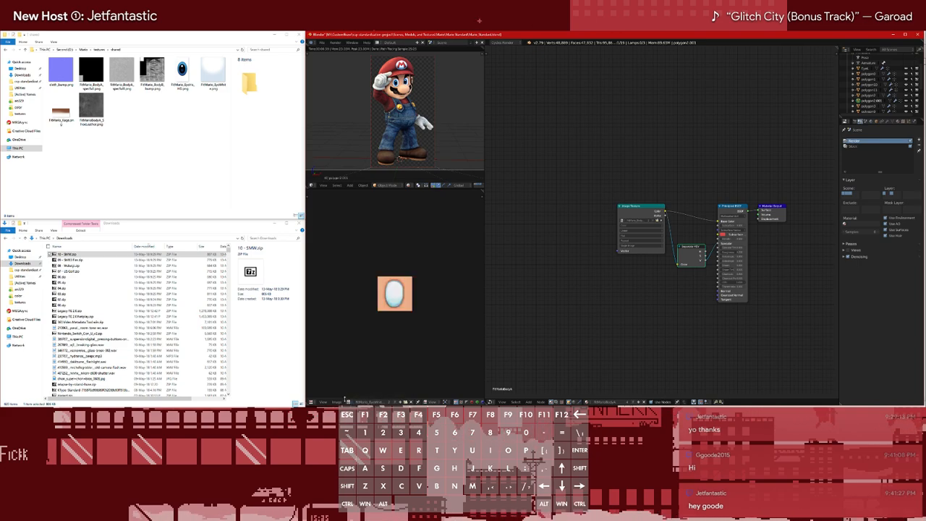
{"action": "left_click", "coordinate": [338, 402]}
{"action": "left_click", "coordinate": [361, 375]}
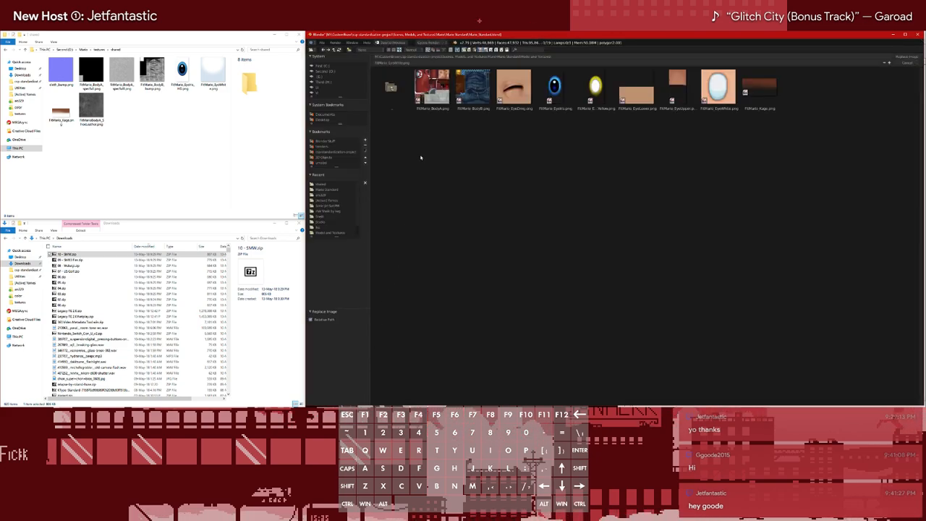
{"action": "left_click", "coordinate": [212, 75]}
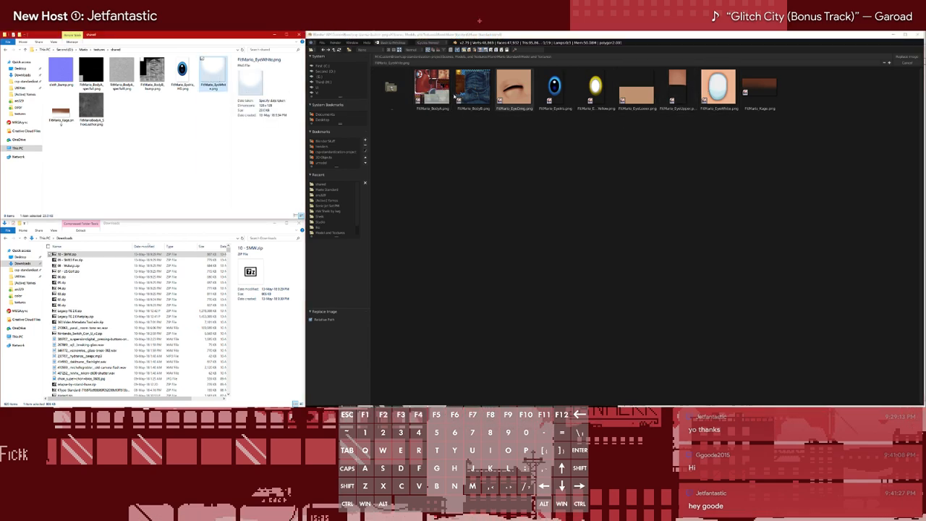
{"action": "left_click", "coordinate": [329, 185]}
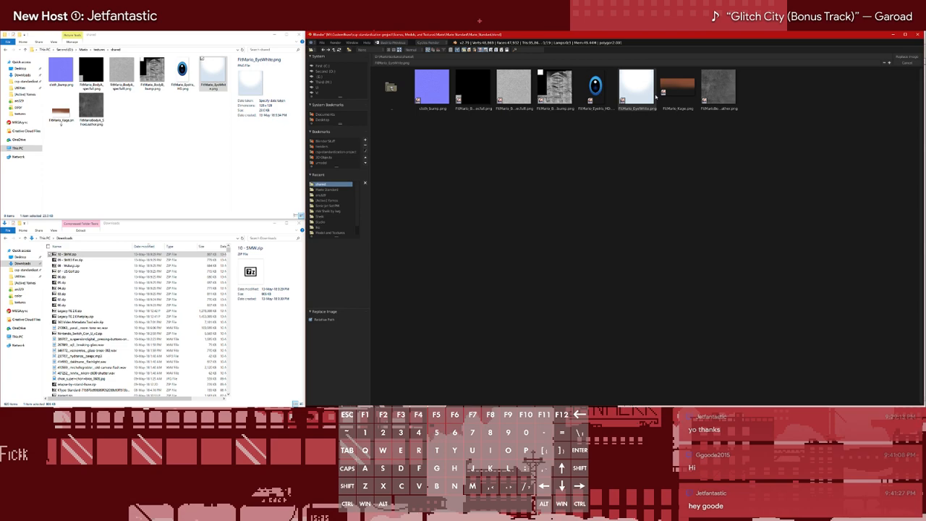
{"action": "double_click", "coordinate": [647, 91]}
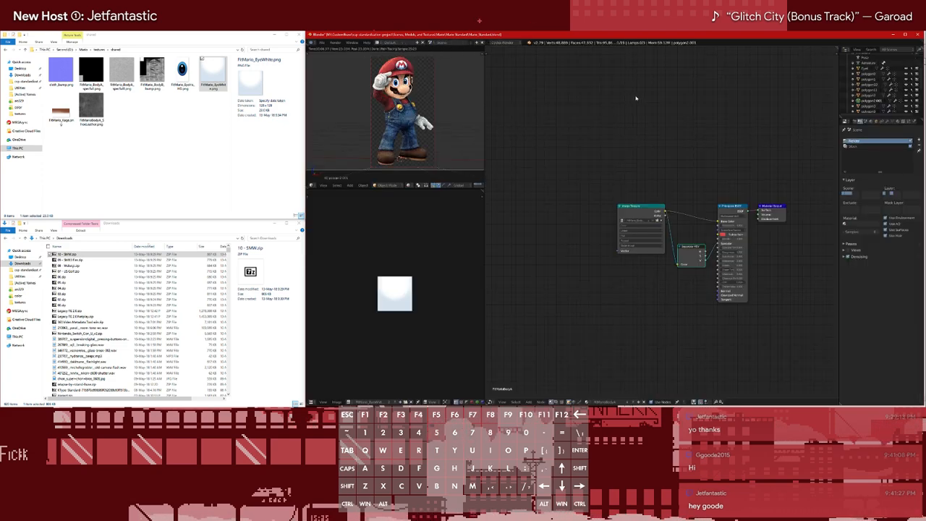
Select Mario's overalls mesh in the outliner and the Image Texture node of its material
{"action": "left_click", "coordinate": [350, 403]}
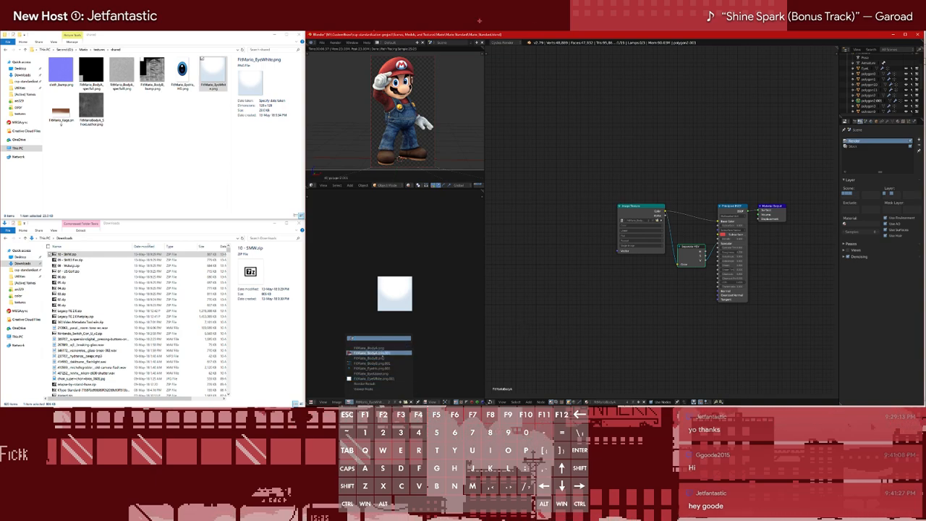
{"action": "left_click", "coordinate": [865, 70]}
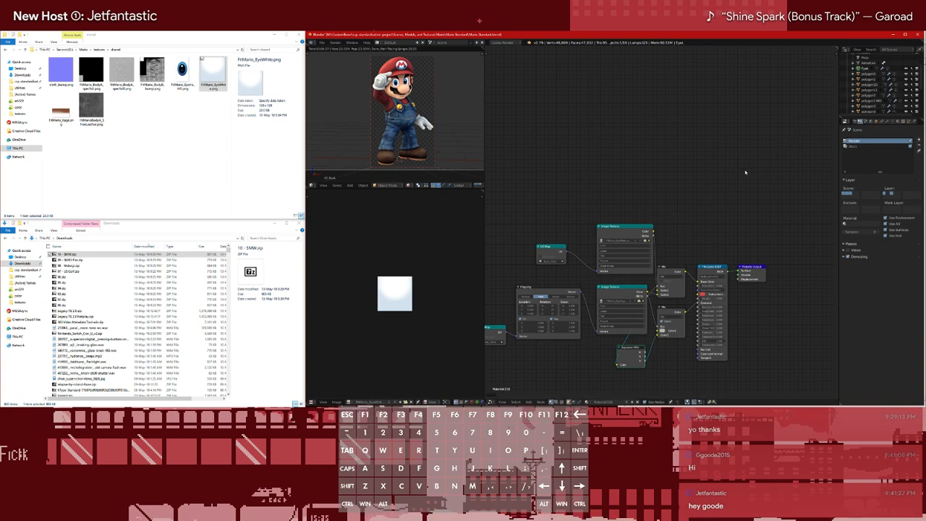
{"action": "left_click", "coordinate": [869, 73]}
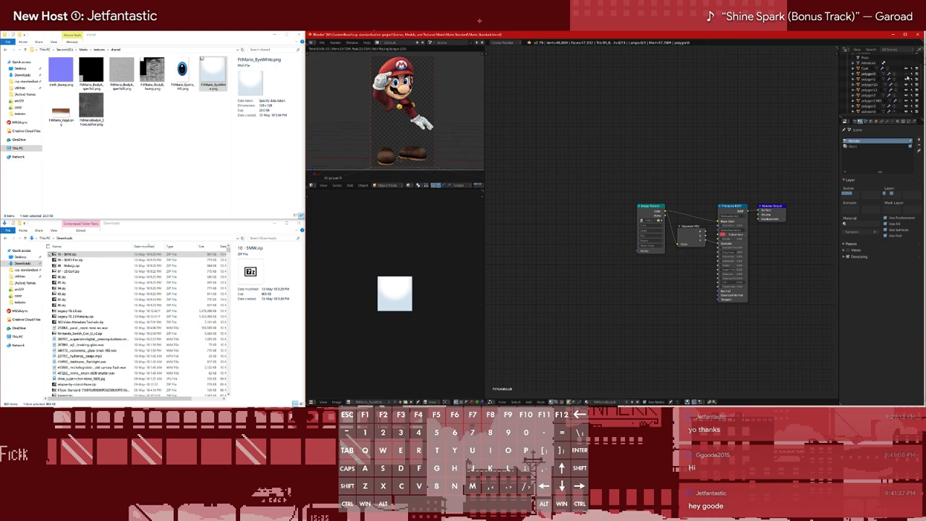
{"action": "scroll", "coordinate": [684, 214], "scroll_direction": "up", "scroll_amount": 2}
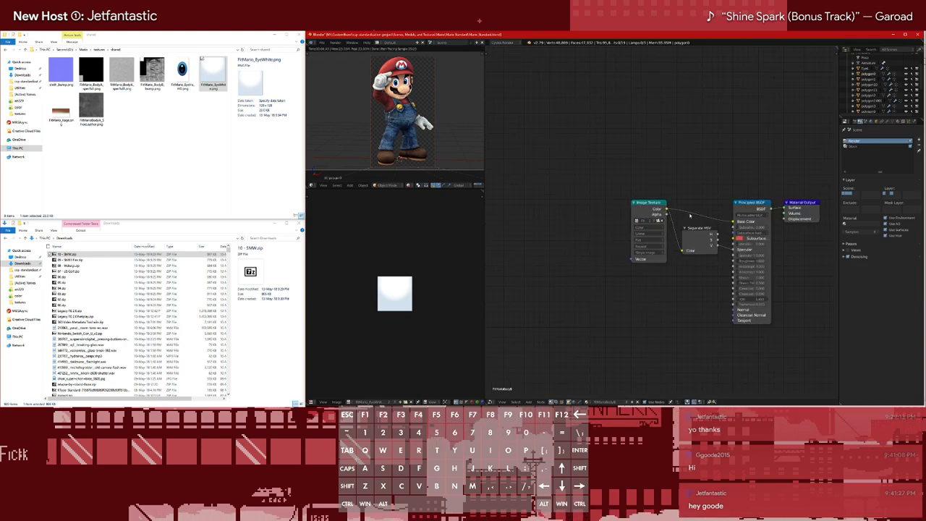
{"action": "left_click", "coordinate": [649, 211]}
Start adding an image sequence node, browse to Mario's textures folder by pasting its path, and cancel the import
{"action": "key", "text": "shift+a"}
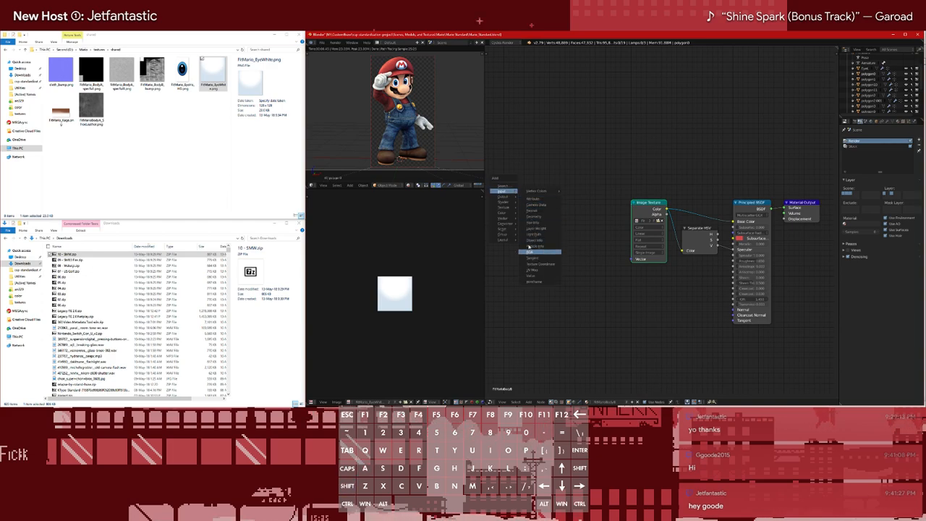
{"action": "mouse_move", "coordinate": [504, 208]}
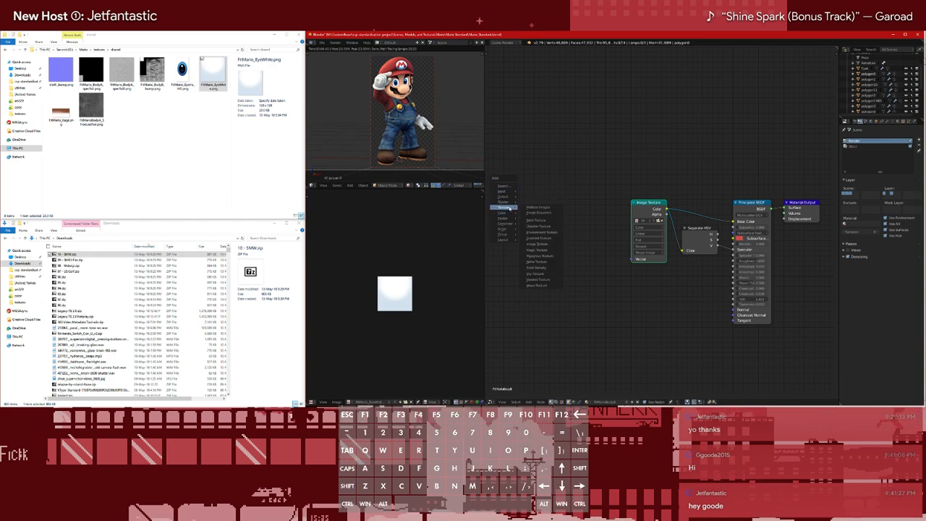
{"action": "left_click", "coordinate": [541, 214]}
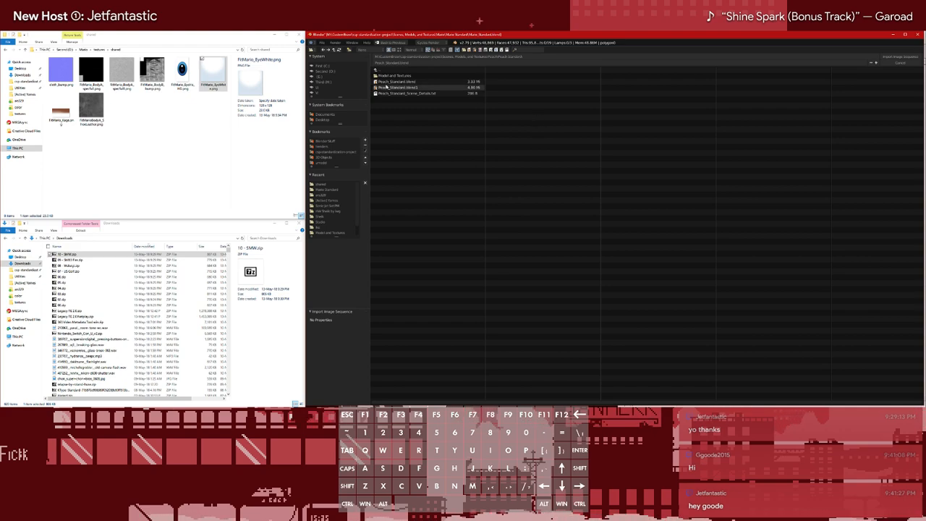
{"action": "left_click", "coordinate": [145, 50]}
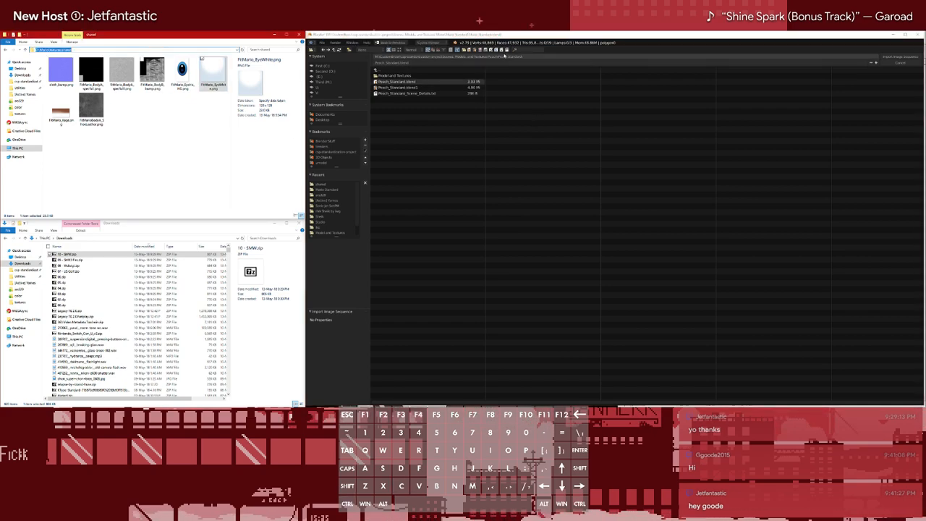
{"action": "left_click", "coordinate": [542, 57]}
{"action": "key", "text": "ctrl+v"}
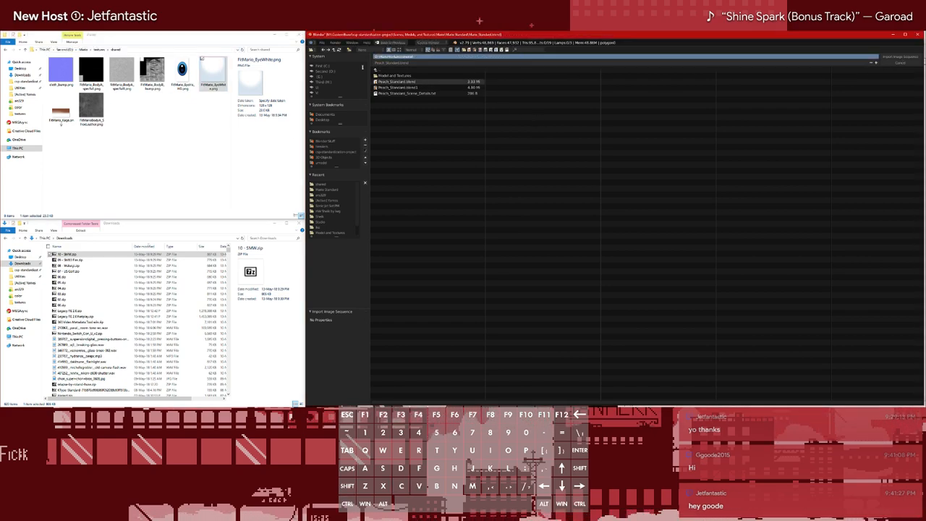
{"action": "key", "text": "Return"}
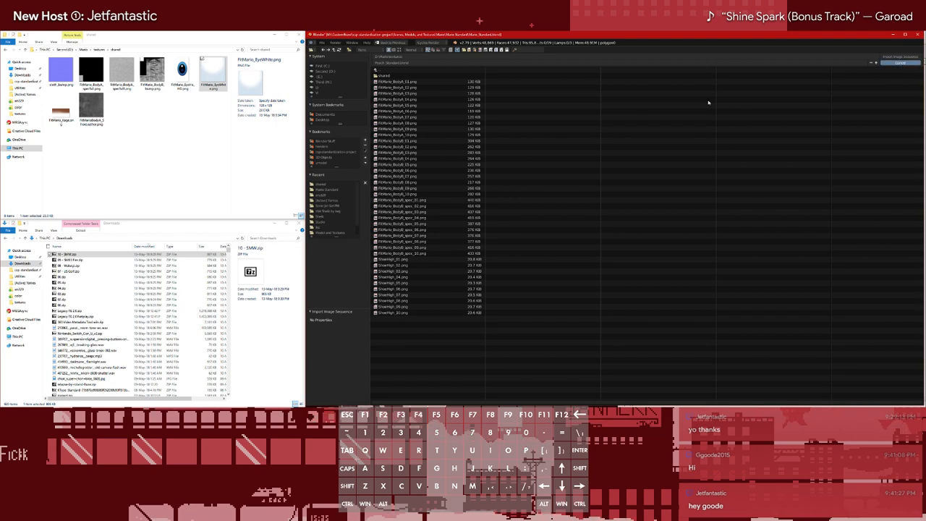
{"action": "left_click", "coordinate": [899, 63]}
{"action": "key", "text": "shift+a"}
{"action": "mouse_move", "coordinate": [520, 256]}
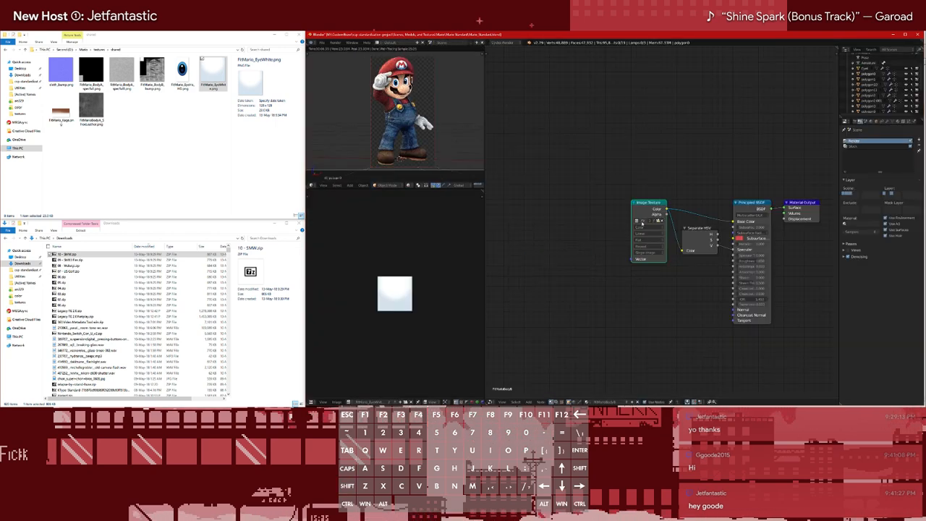
{"action": "key", "text": "shift+a"}
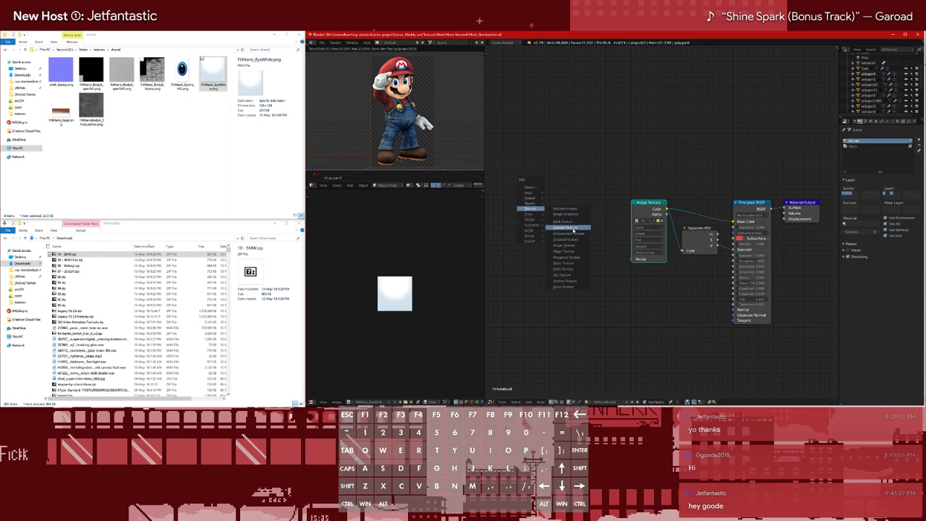
{"action": "left_click", "coordinate": [567, 214]}
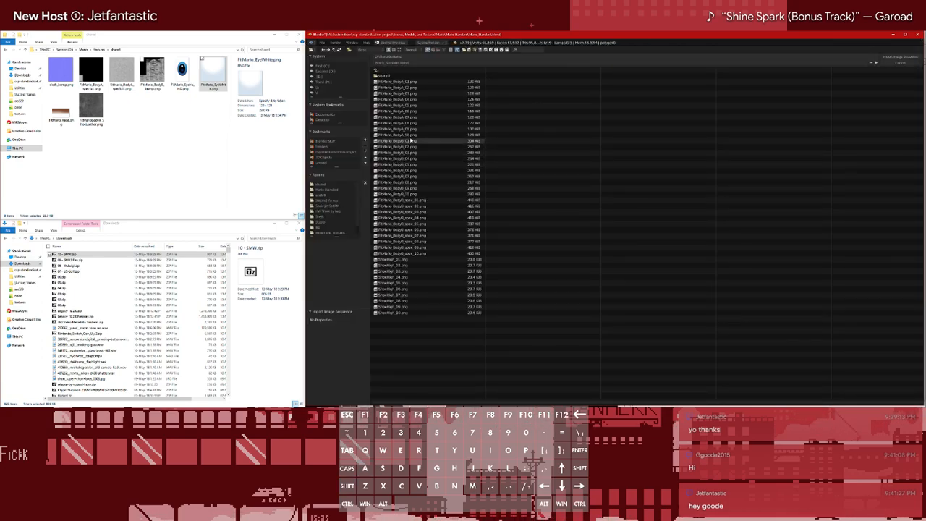
{"action": "left_click", "coordinate": [397, 141]}
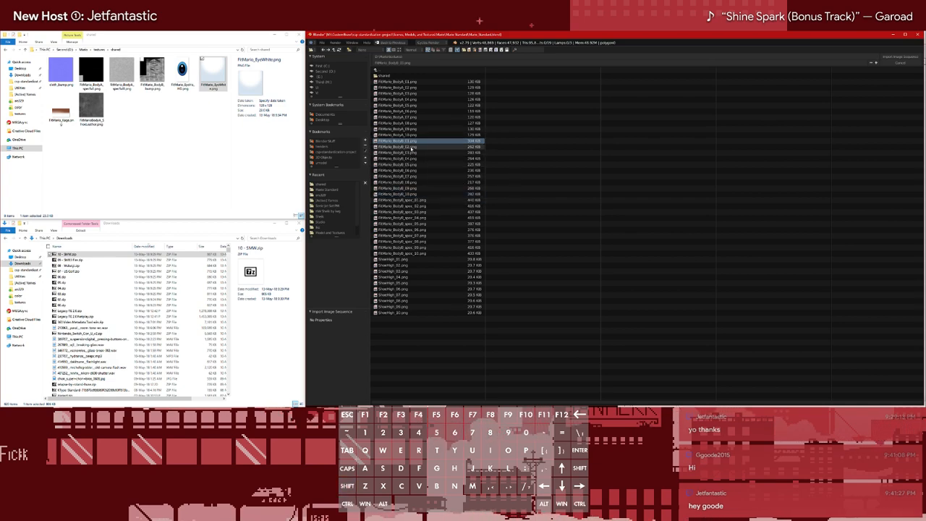
{"action": "key", "text": "ctrl+Up"}
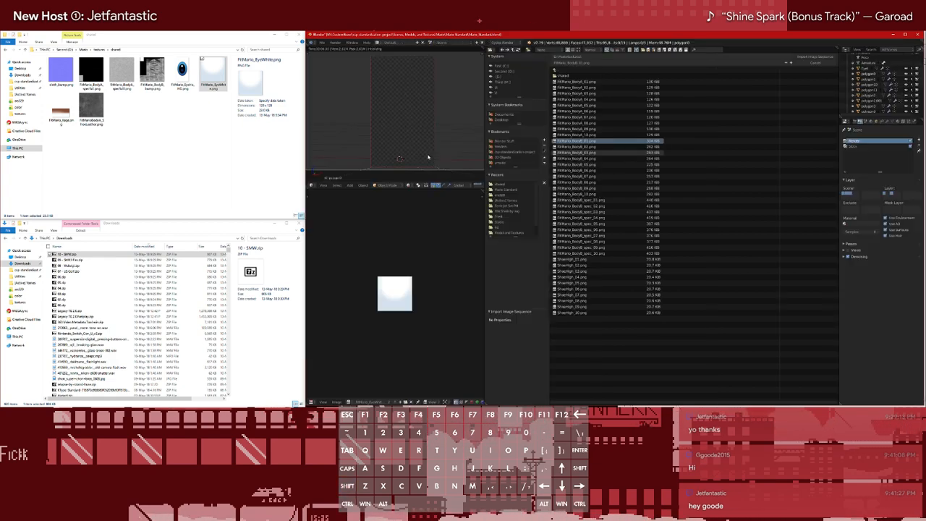
{"action": "key", "text": "ctrl+Up"}
{"action": "key", "text": "ctrl+Up"}
{"action": "key", "text": "ctrl+Up"}
{"action": "key", "text": "ctrl+Up"}
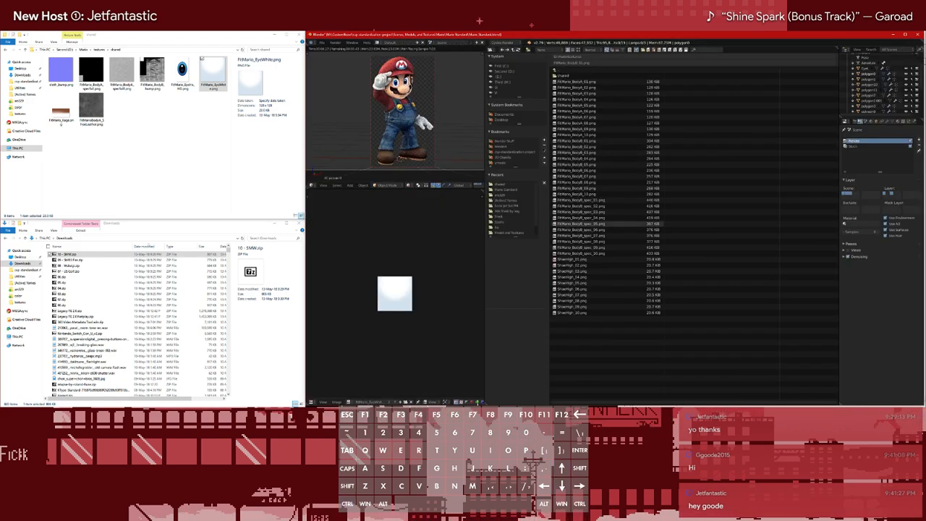
{"action": "left_click", "coordinate": [492, 50]}
{"action": "left_click", "coordinate": [503, 110]}
Import FitMario_BodyB_01.png through FitMario_BodyB_10.png as an image sequence node and place it before the existing Image Texture node
{"action": "key", "text": "shift+a"}
{"action": "mouse_move", "coordinate": [555, 228]}
{"action": "left_click", "coordinate": [582, 237]}
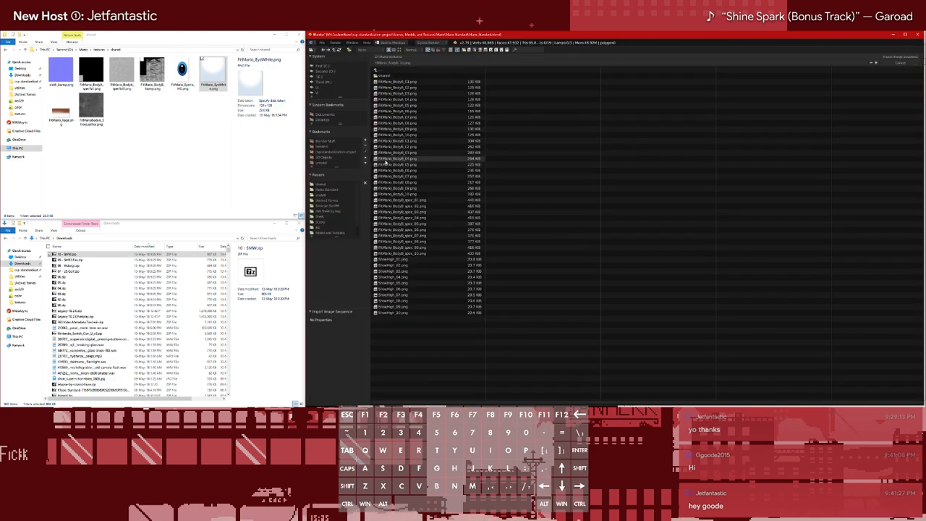
{"action": "left_click", "coordinate": [413, 141]}
{"action": "left_click", "coordinate": [409, 147], "text": "shift"}
{"action": "left_click", "coordinate": [409, 153], "text": "shift"}
{"action": "left_click", "coordinate": [409, 159], "text": "shift"}
{"action": "left_click", "coordinate": [409, 165], "text": "shift"}
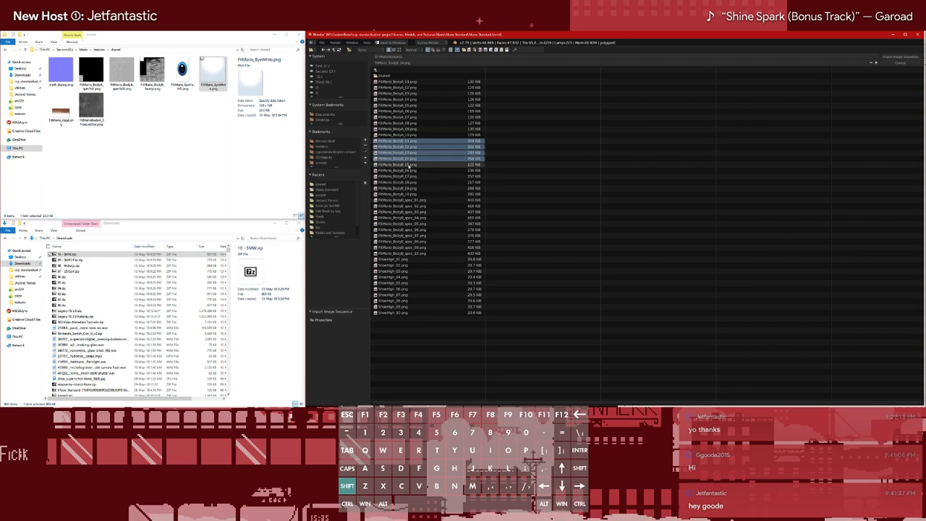
{"action": "left_click", "coordinate": [408, 171], "text": "shift"}
{"action": "left_click", "coordinate": [408, 177], "text": "shift"}
{"action": "left_click", "coordinate": [409, 182], "text": "shift"}
{"action": "left_click", "coordinate": [409, 188], "text": "shift"}
{"action": "left_click", "coordinate": [409, 194], "text": "shift"}
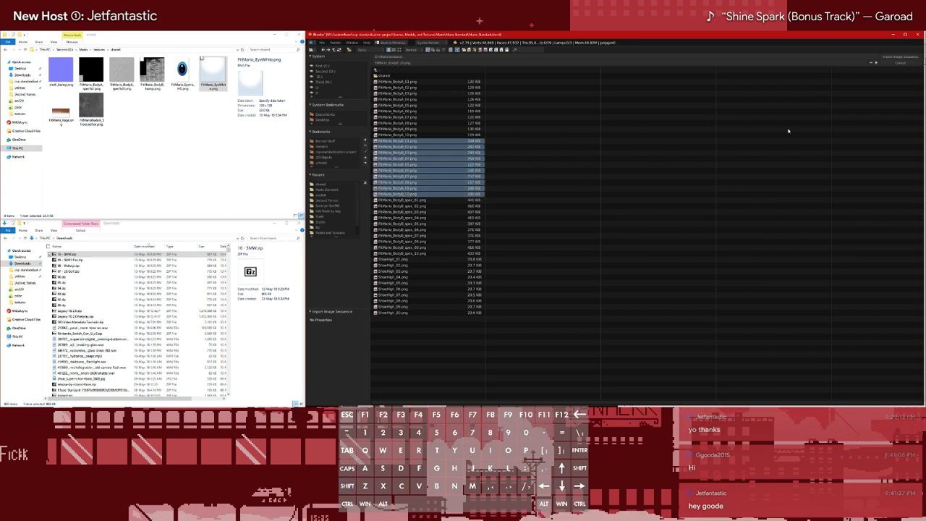
{"action": "left_click", "coordinate": [901, 56]}
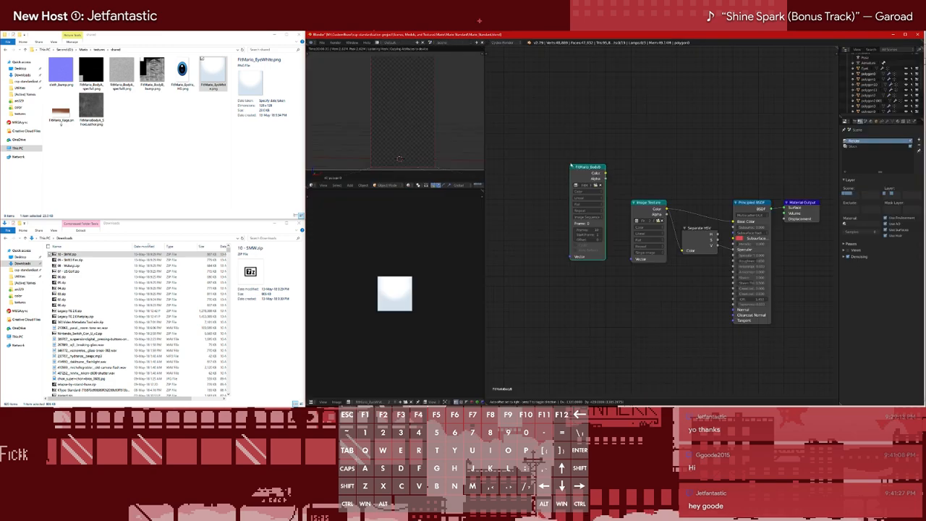
{"action": "left_click", "coordinate": [527, 133]}
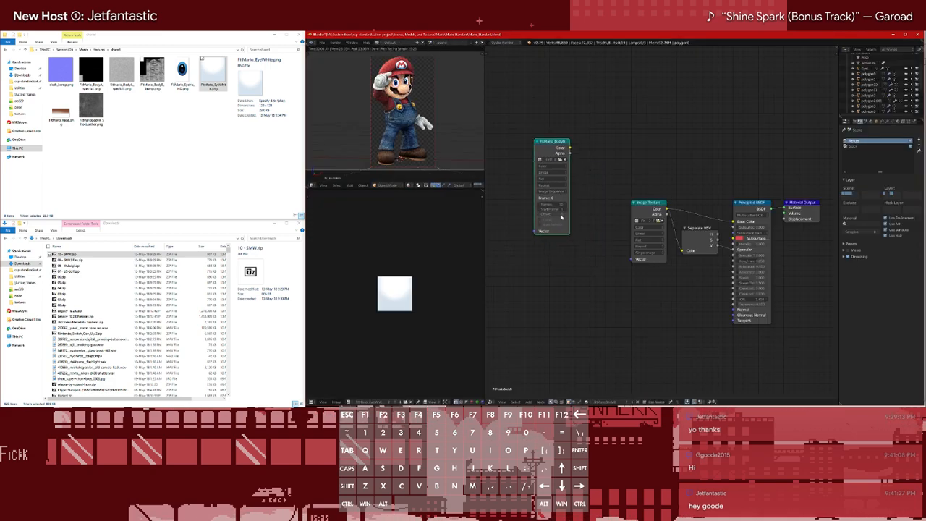
Show the render settings and move the BodyB image sequence node close beside the existing Image Texture node
{"action": "left_click", "coordinate": [854, 122]}
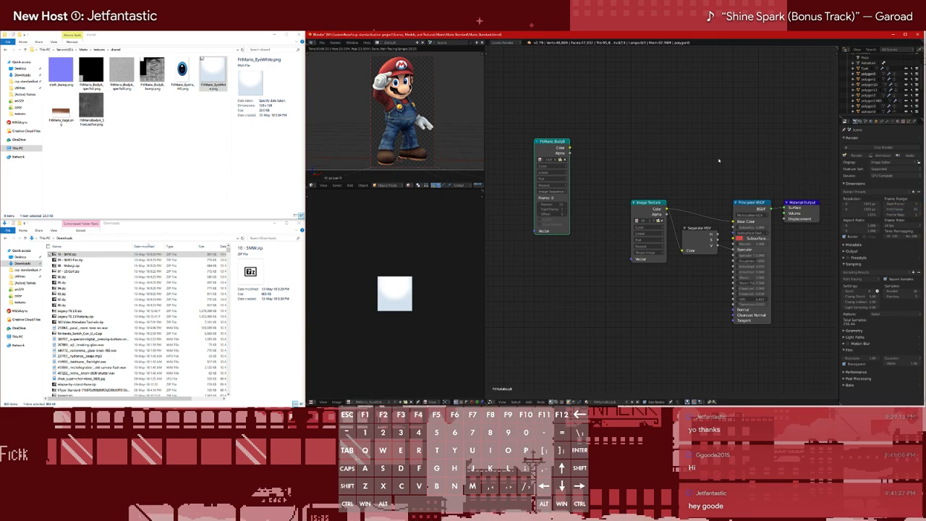
{"action": "left_click_drag", "start_coordinate": [562, 149], "coordinate": [557, 158]}
{"action": "middle_click_drag", "start_coordinate": [632, 195], "coordinate": [623, 167]}
{"action": "left_click_drag", "start_coordinate": [553, 135], "coordinate": [608, 157]}
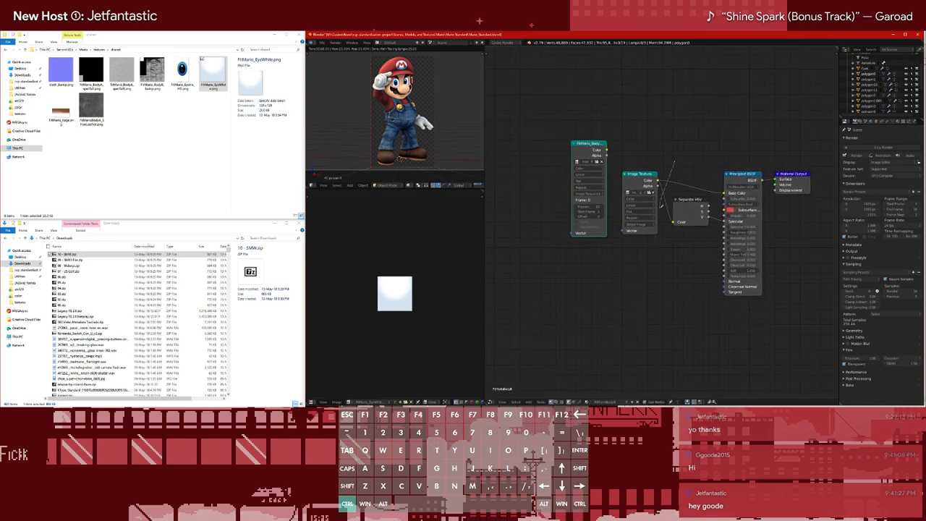
Reroute the Base Color and Separate HSV links so they come from the BodyB image sequence node
{"action": "left_click_drag", "start_coordinate": [660, 207], "coordinate": [660, 210], "text": "ctrl"}
{"action": "mouse_move", "coordinate": [593, 148]}
{"action": "right_mouse_down", "text": "alt"}
{"action": "mouse_move", "coordinate": [729, 183]}
{"action": "mouse_move", "coordinate": [693, 216]}
{"action": "right_mouse_up", "text": "alt"}
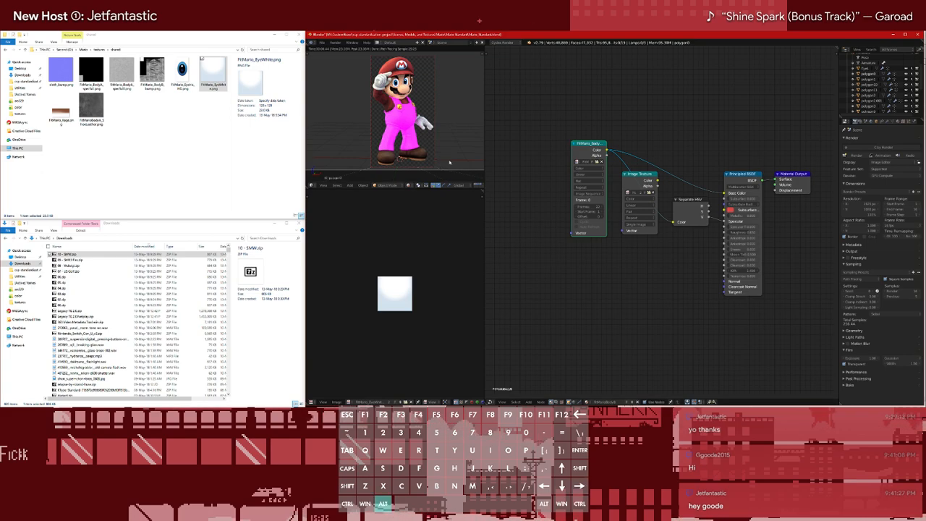
Split the node editor area horizontally and turn the lower strip into a Timeline
{"action": "left_click", "coordinate": [491, 401]}
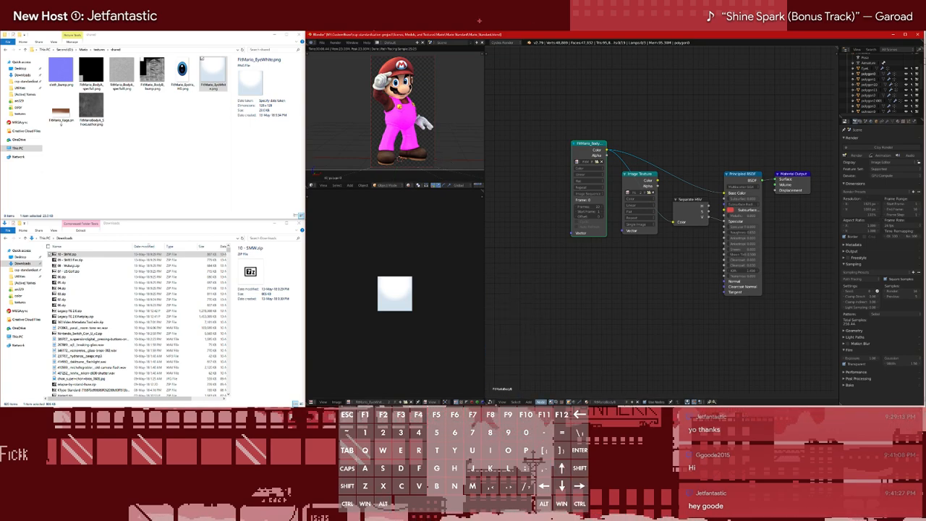
{"action": "left_click", "coordinate": [491, 402]}
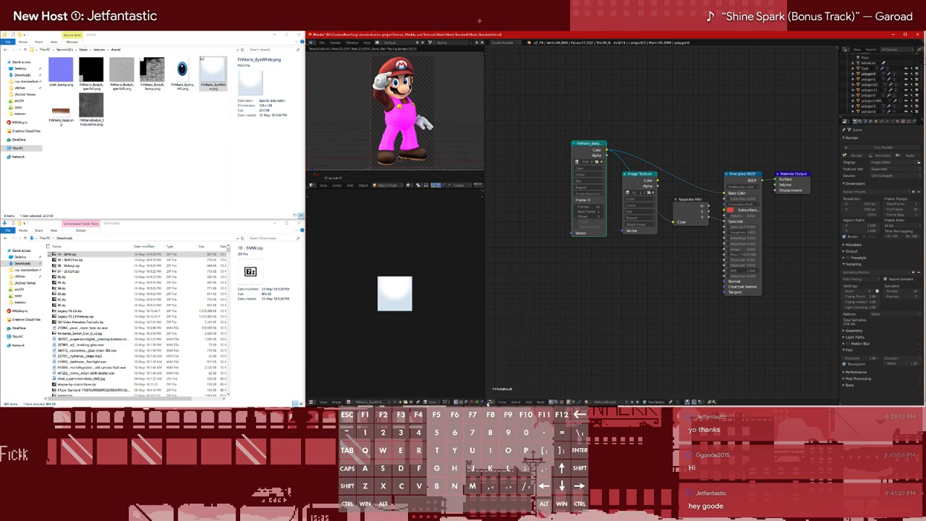
{"action": "left_click_drag", "start_coordinate": [488, 404], "coordinate": [492, 364]}
{"action": "left_click", "coordinate": [491, 401]}
{"action": "left_click", "coordinate": [499, 388]}
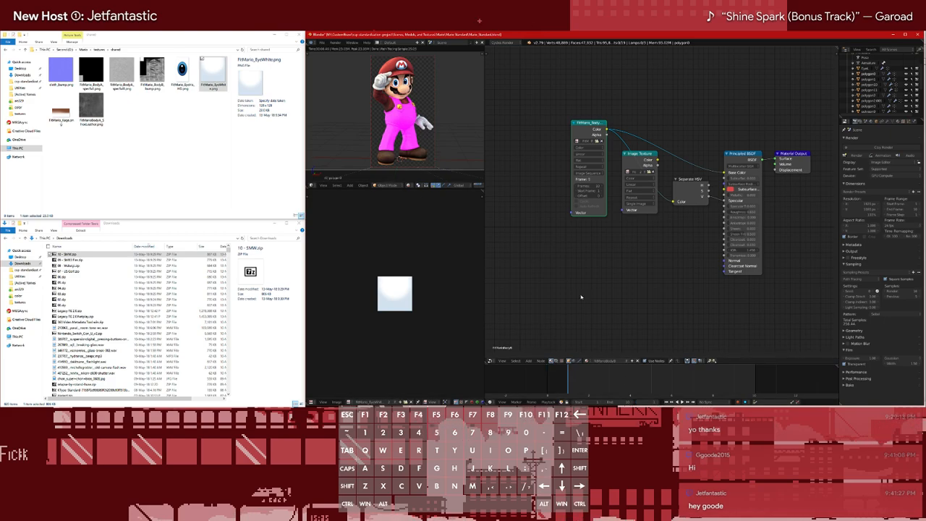
Move the old Image Texture node aside and put the BodyB image sequence node in its place
{"action": "scroll", "coordinate": [404, 117], "scroll_direction": "up", "scroll_amount": 2}
{"action": "scroll", "coordinate": [404, 117], "scroll_direction": "down", "scroll_amount": 1}
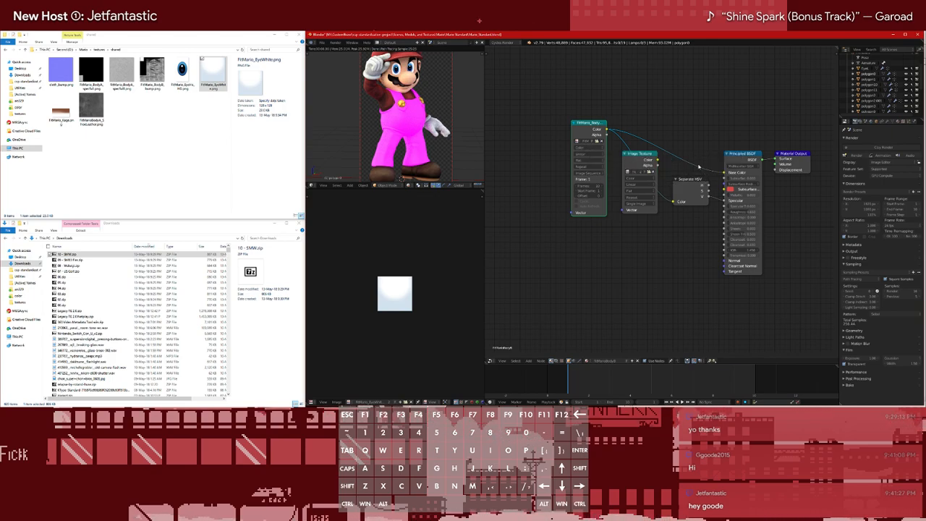
{"action": "left_click_drag", "start_coordinate": [639, 158], "coordinate": [517, 137]}
{"action": "left_click_drag", "start_coordinate": [586, 126], "coordinate": [638, 132]}
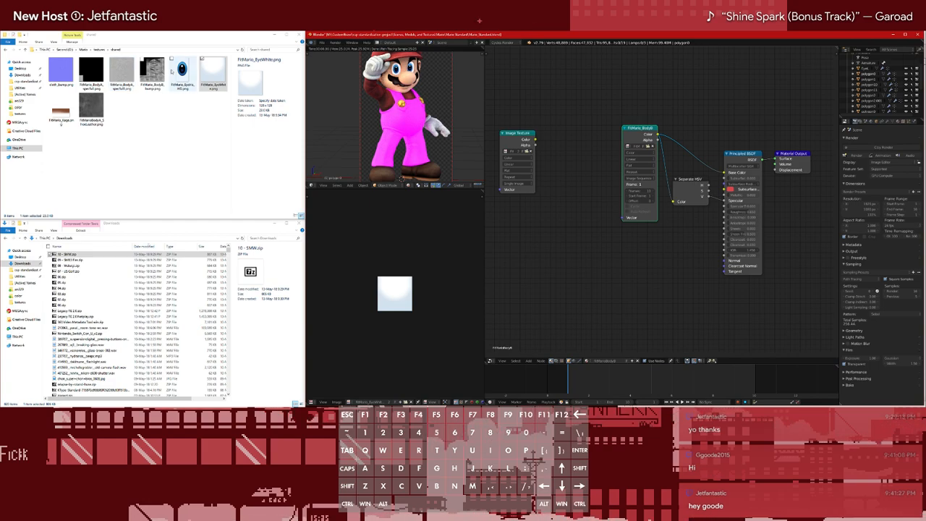
Add a new Image Texture node for the FitMario_BodyB_bump.png file and place it below the old Image Texture node
{"action": "left_click", "coordinate": [161, 73]}
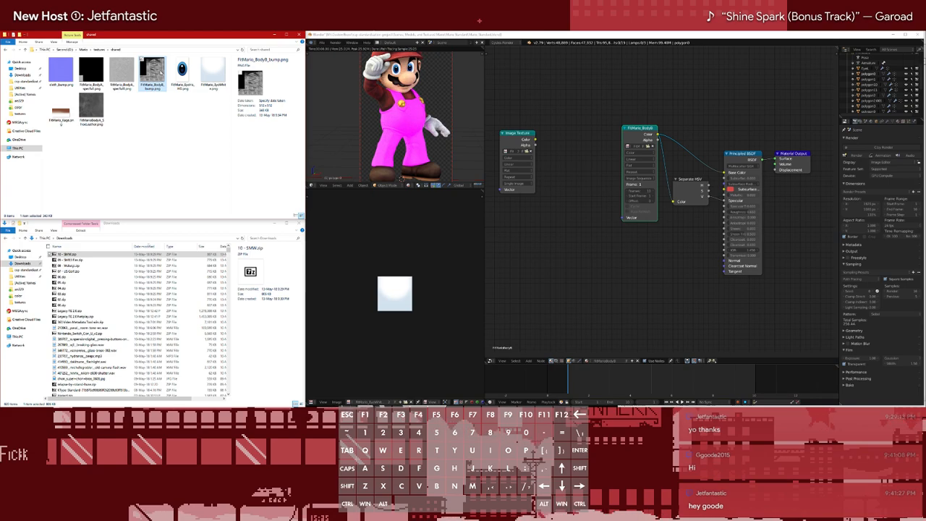
{"action": "left_click", "coordinate": [553, 230]}
{"action": "key", "text": "shift+a"}
{"action": "mouse_move", "coordinate": [546, 222]}
{"action": "left_click", "coordinate": [577, 256]}
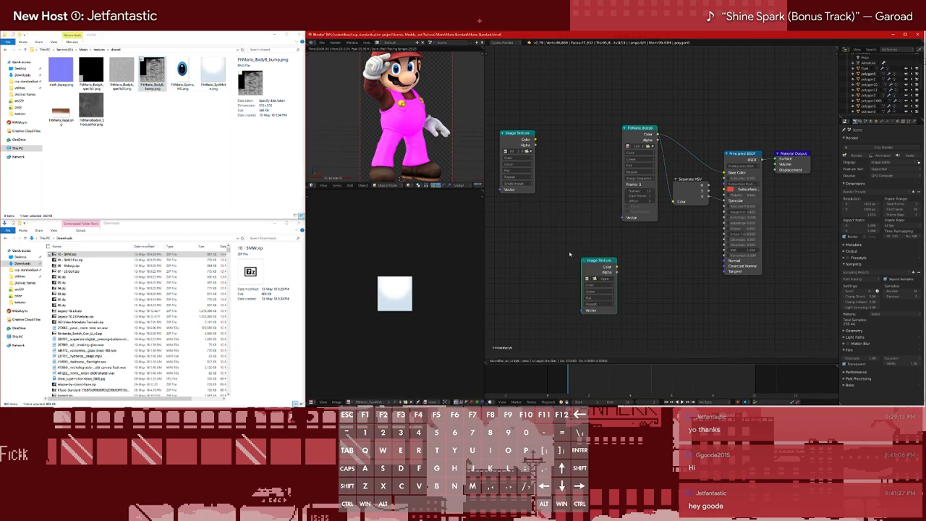
{"action": "left_click", "coordinate": [526, 220]}
Load FitMario_BodyB_bump.png from the shared textures folder into the new Image Texture node
{"action": "left_click", "coordinate": [554, 244]}
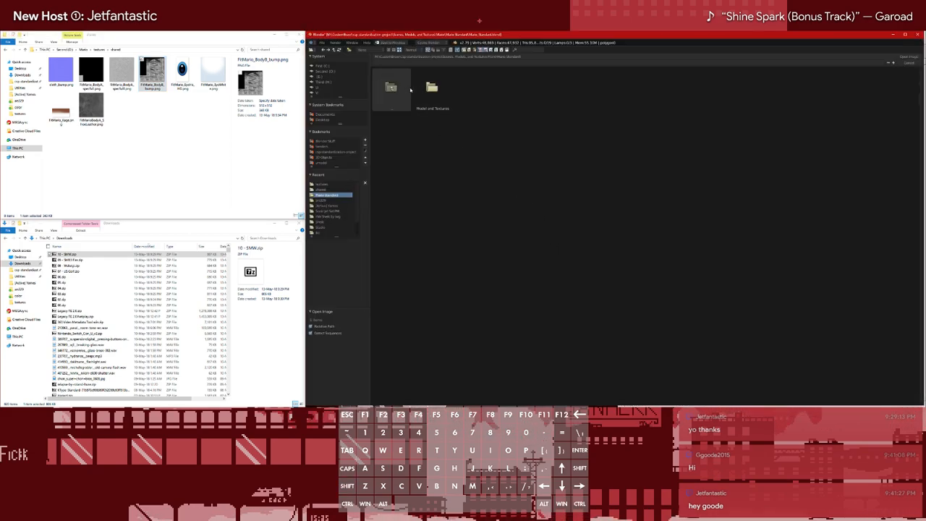
{"action": "left_click", "coordinate": [408, 89]}
{"action": "left_click", "coordinate": [322, 184]}
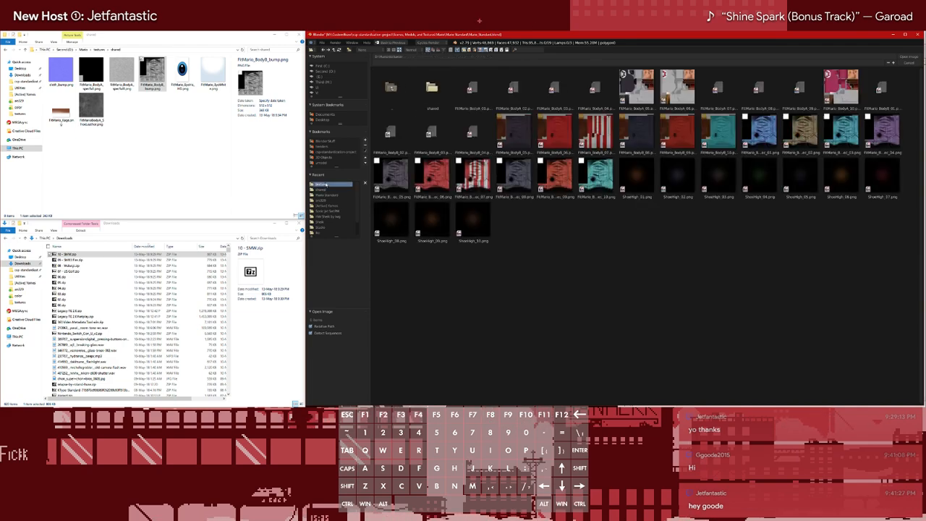
{"action": "left_click", "coordinate": [432, 87]}
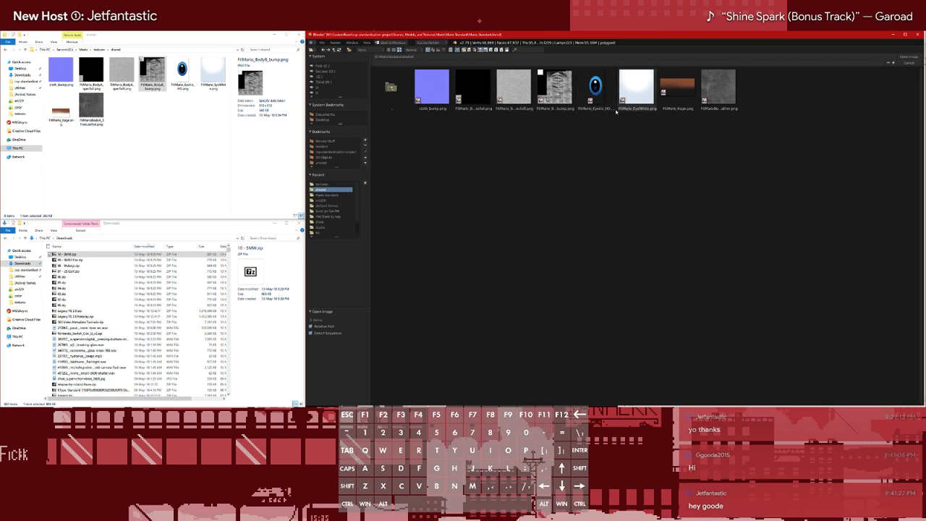
{"action": "double_click", "coordinate": [555, 89]}
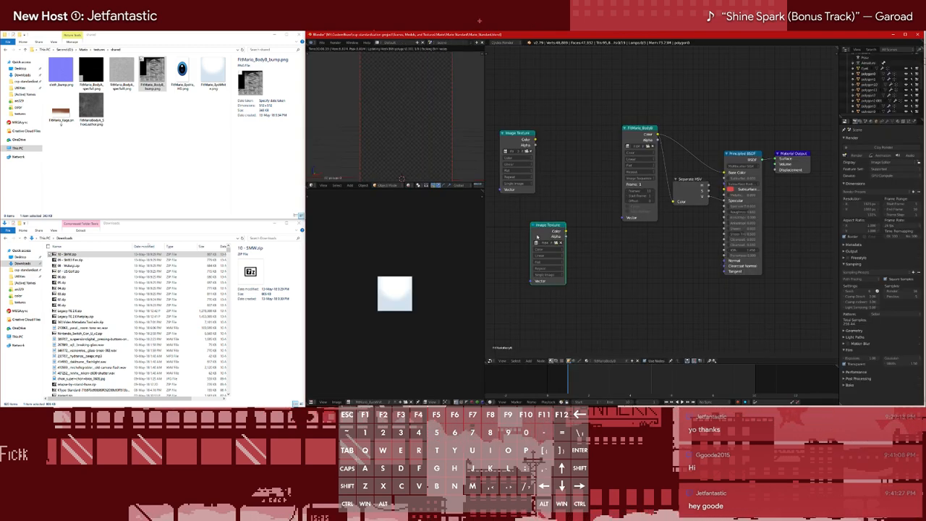
Position the bump texture node below the old Image Texture node and set its color space to Non-Color Data
{"action": "left_click_drag", "start_coordinate": [542, 228], "coordinate": [611, 265]}
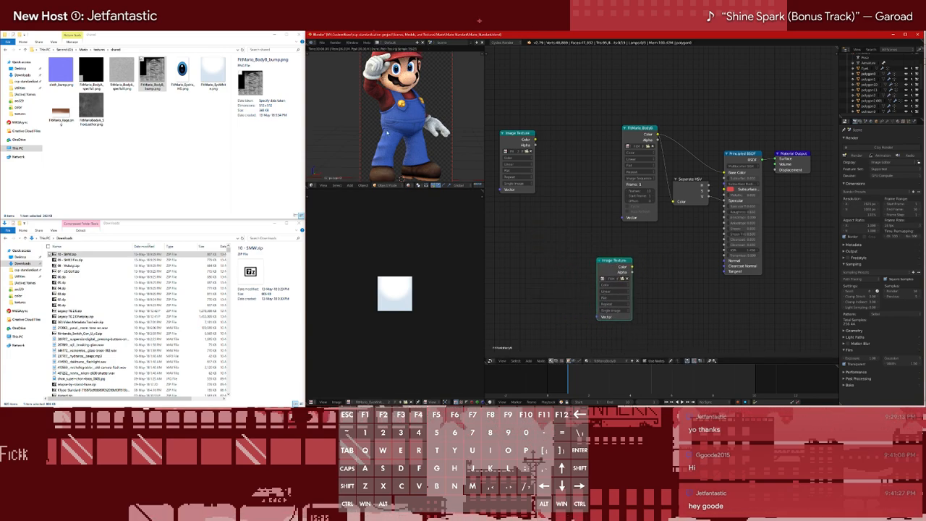
{"action": "scroll", "coordinate": [394, 130], "scroll_direction": "up", "scroll_amount": 5}
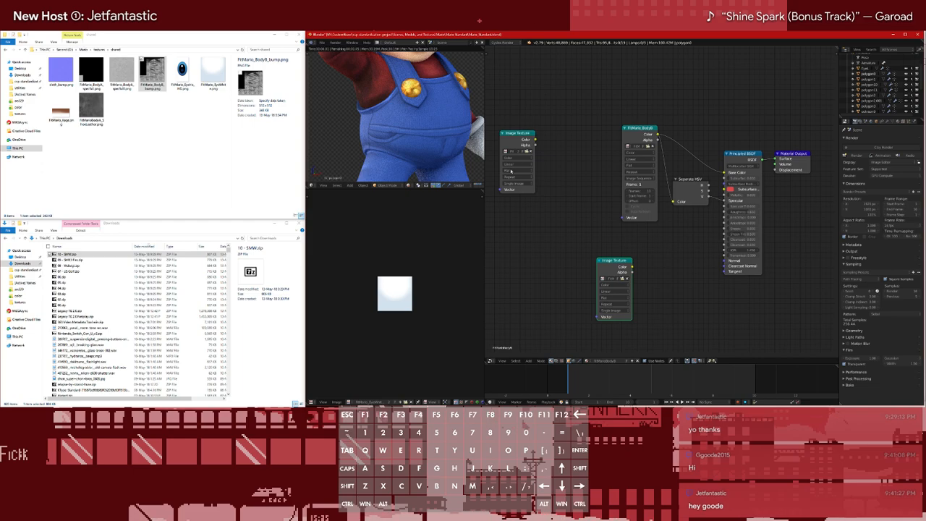
{"action": "mouse_move", "coordinate": [622, 267]}
{"action": "left_mouse_down"}
{"action": "mouse_move", "coordinate": [666, 267]}
{"action": "mouse_move", "coordinate": [617, 262]}
{"action": "left_mouse_up"}
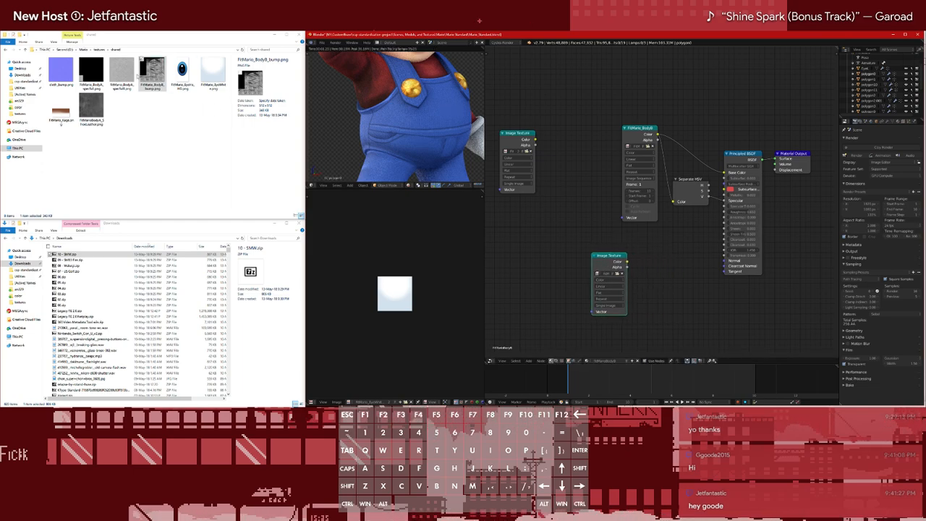
{"action": "left_click_drag", "start_coordinate": [610, 256], "coordinate": [519, 242]}
{"action": "key", "text": "shift+a"}
{"action": "left_click", "coordinate": [516, 265]}
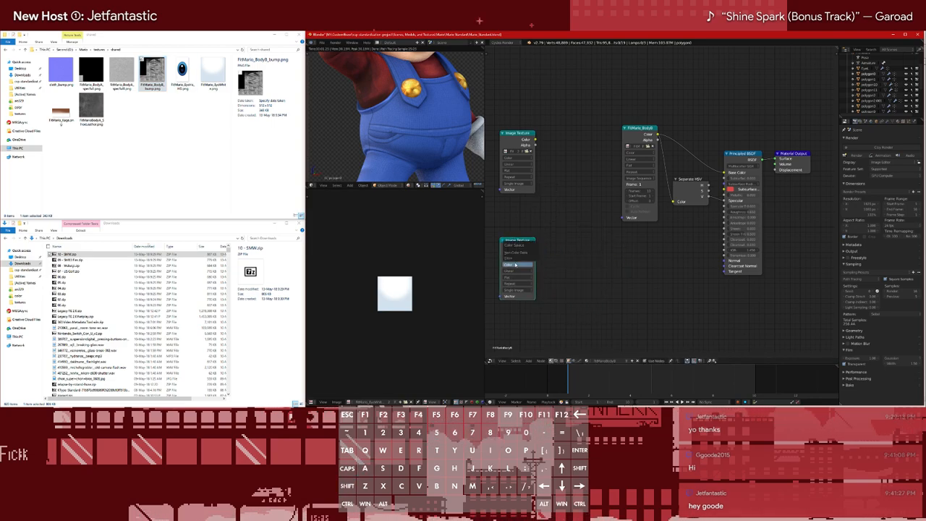
{"action": "left_click", "coordinate": [518, 258]}
Add a Bump node and place it to the lower left of the Principled BSDF node
{"action": "key", "text": "shift+a"}
{"action": "mouse_move", "coordinate": [573, 228]}
{"action": "left_click", "coordinate": [603, 230]}
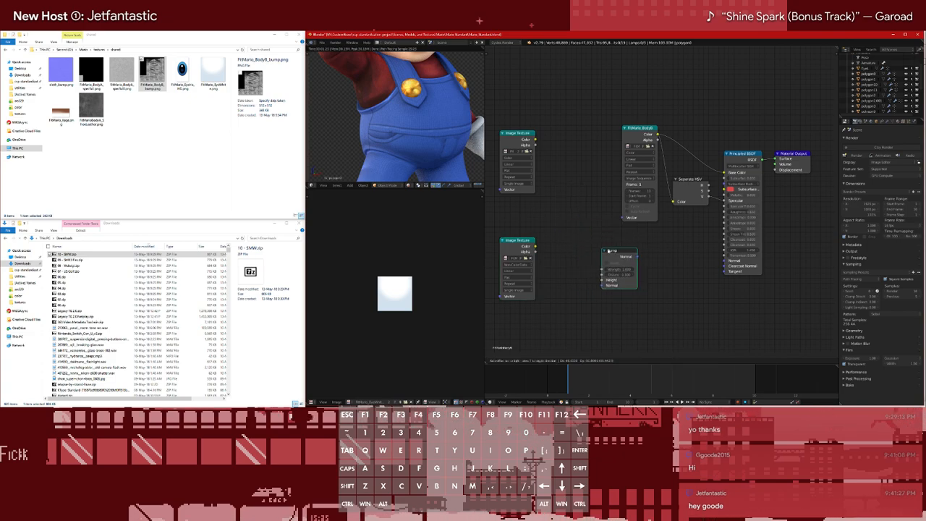
{"action": "left_click", "coordinate": [654, 260]}
Append the third bump node group from the Cycles bump blend file in the materials library folder
{"action": "key", "text": "shift+a"}
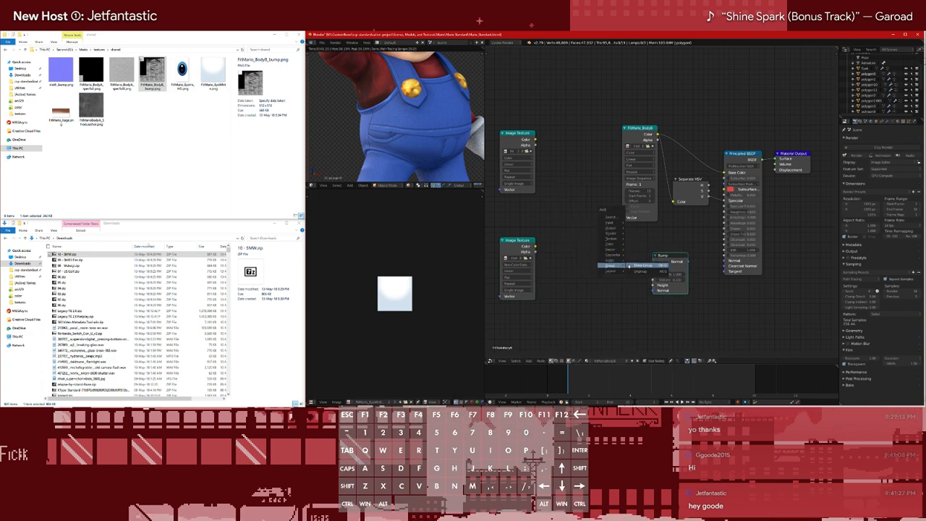
{"action": "key", "text": "shift+F1"}
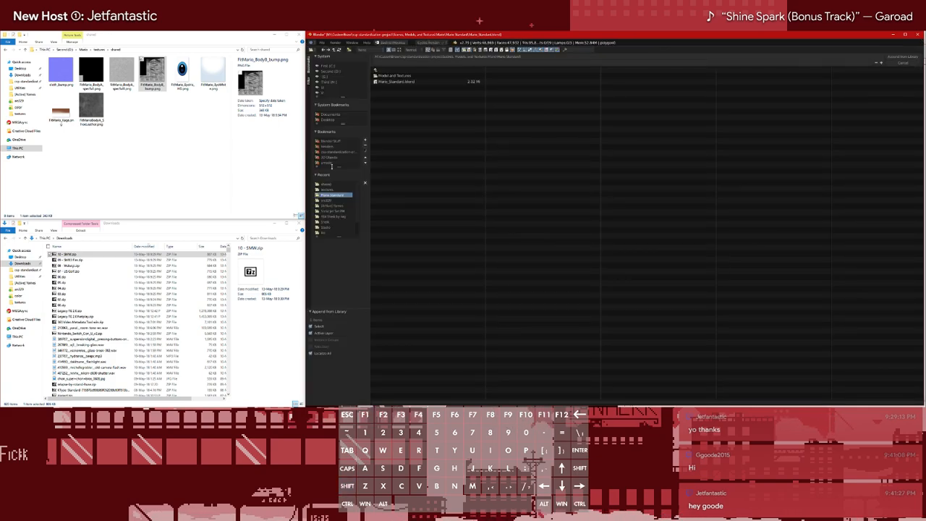
{"action": "left_click", "coordinate": [390, 82]}
{"action": "left_click", "coordinate": [376, 70]}
{"action": "left_click", "coordinate": [400, 82]}
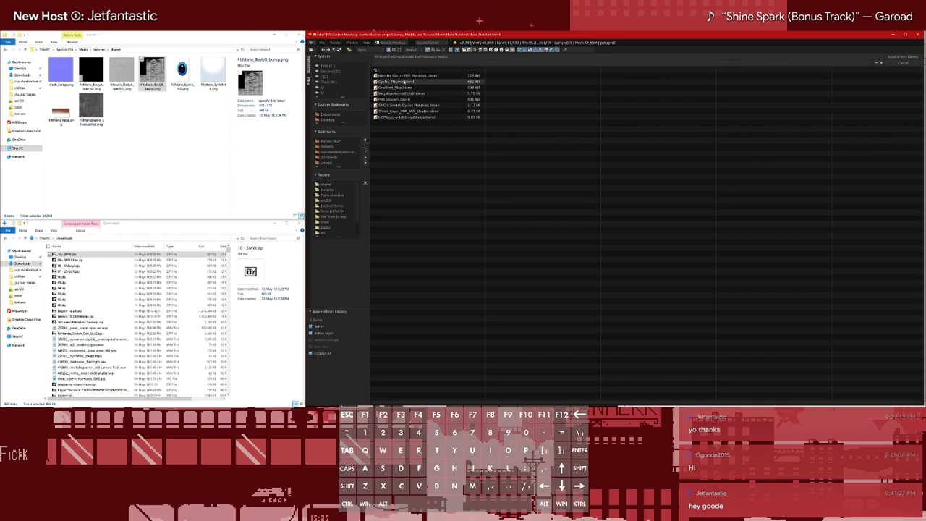
{"action": "left_click", "coordinate": [405, 82]}
{"action": "left_click", "coordinate": [383, 116]}
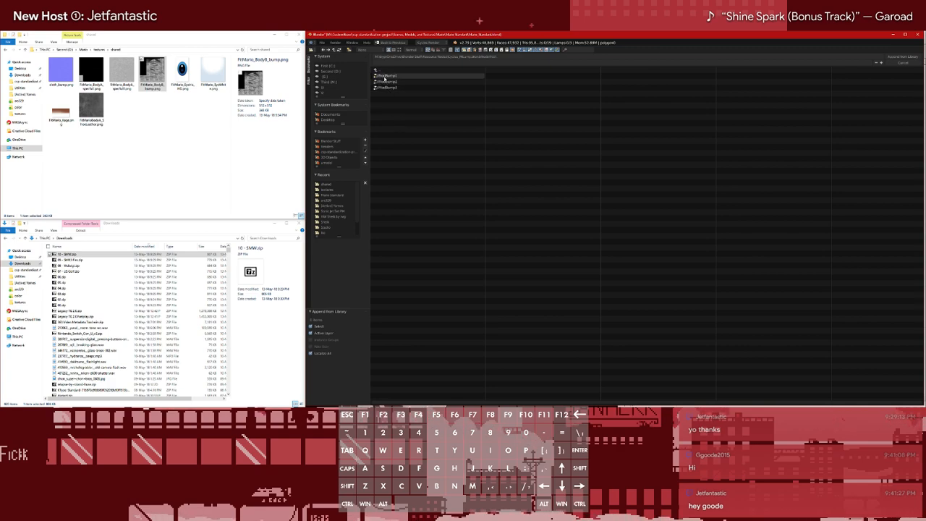
{"action": "double_click", "coordinate": [385, 88]}
Add the appended bump group node between the bump texture and the Bump node
{"action": "key", "text": "shift+a"}
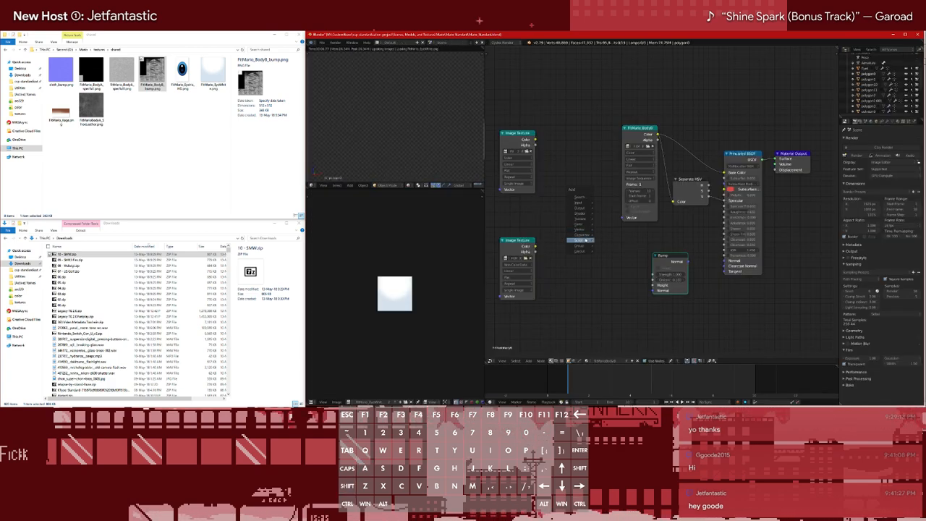
{"action": "mouse_move", "coordinate": [587, 246]}
{"action": "left_click", "coordinate": [615, 261]}
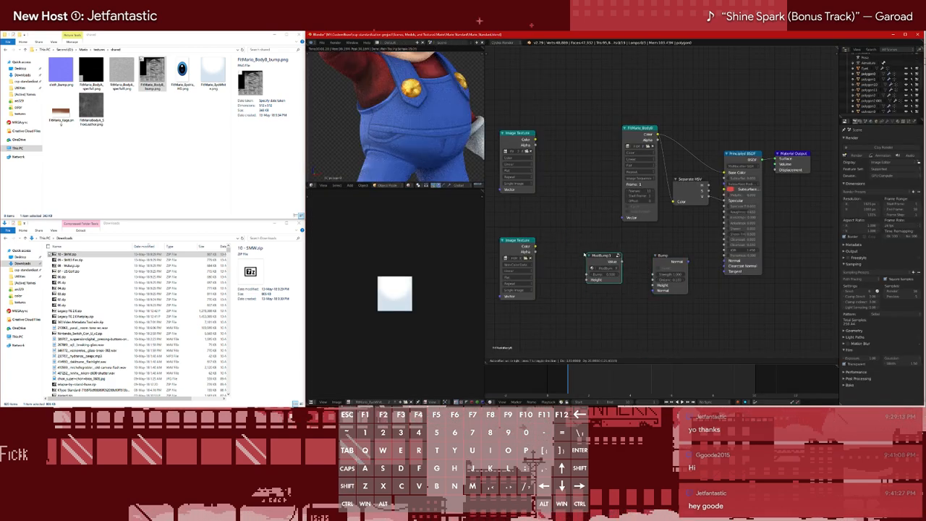
{"action": "left_click", "coordinate": [596, 255]}
Link the bump texture's Color to the group's Height and the group's Value to the Bump node's Strength
{"action": "left_click_drag", "start_coordinate": [522, 244], "coordinate": [568, 260]}
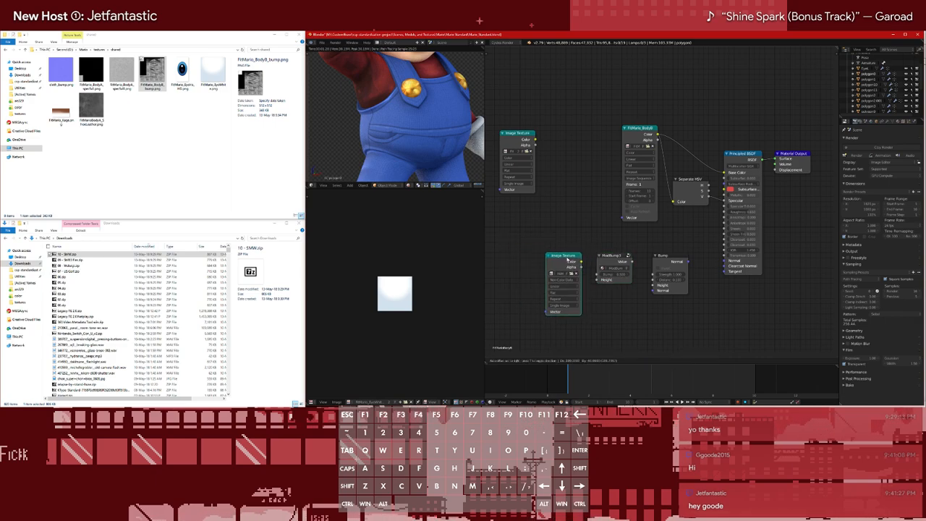
{"action": "right_click_drag", "start_coordinate": [568, 260], "coordinate": [595, 260], "text": "ctrl"}
{"action": "left_click", "coordinate": [574, 263]}
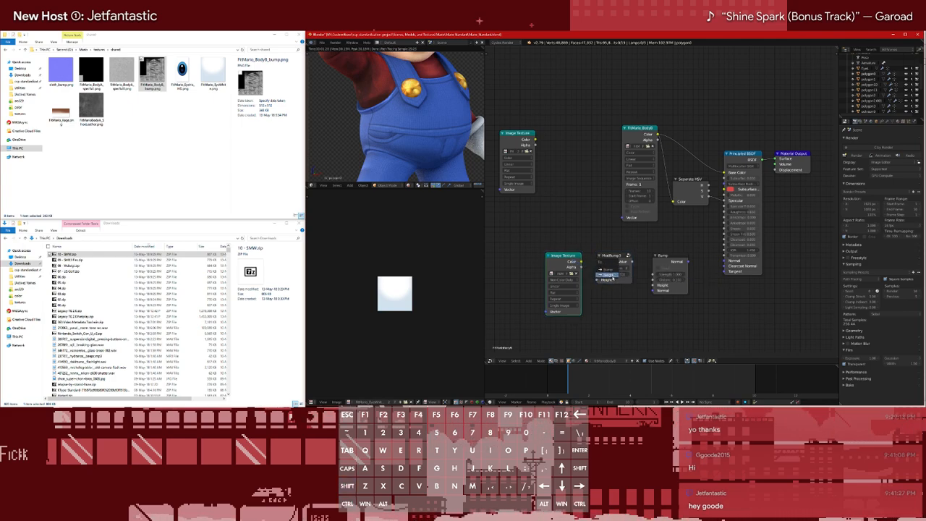
{"action": "left_click", "coordinate": [621, 265]}
{"action": "right_click_drag", "start_coordinate": [649, 267], "coordinate": [654, 269], "text": "ctrl+shift"}
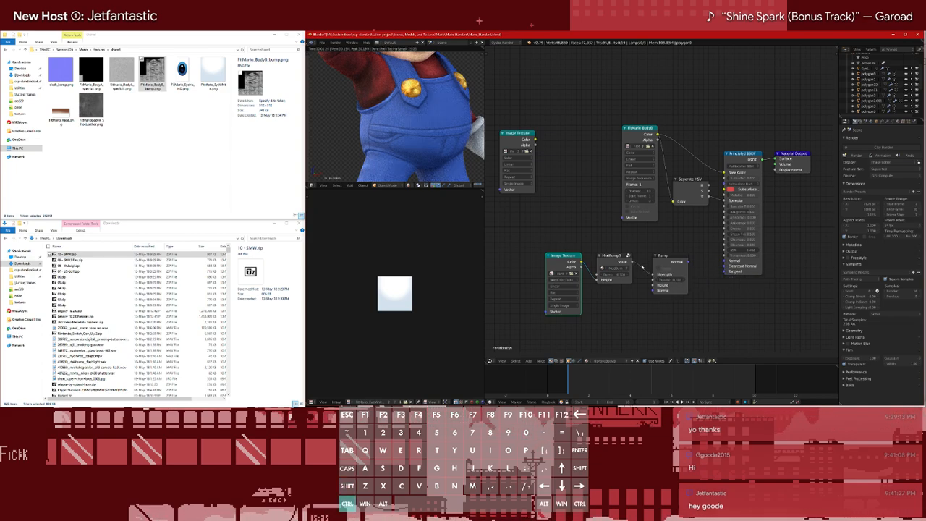
Link the bump texture's Color to the Bump node's Height input as well
{"action": "right_click_drag", "start_coordinate": [595, 259], "coordinate": [662, 287], "text": "ctrl+shift"}
{"action": "right_click_drag", "start_coordinate": [564, 261], "coordinate": [666, 283], "text": "ctrl+shift"}
{"action": "left_click", "coordinate": [667, 285]}
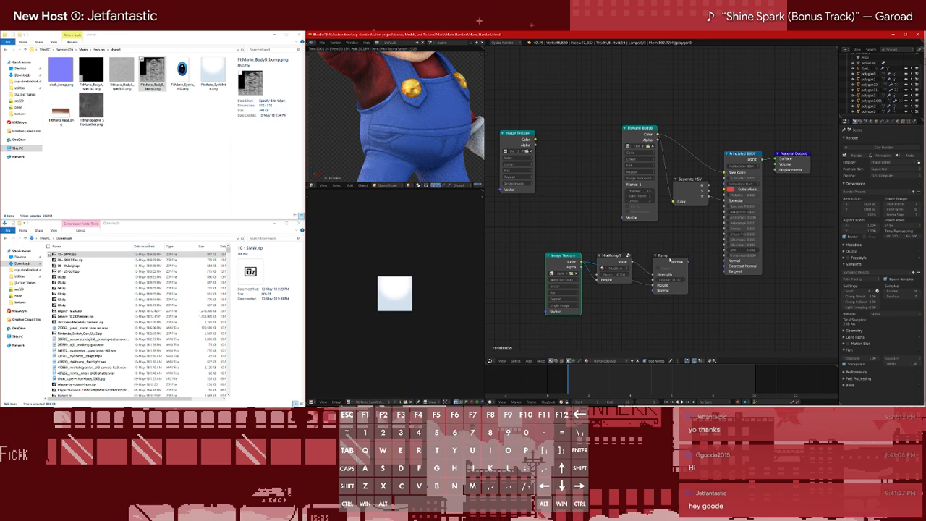
Shift the three bump nodes closer to the Principled BSDF node and link the Bump output to its Normal input
{"action": "left_click_drag", "start_coordinate": [672, 263], "coordinate": [693, 263]}
{"action": "left_click_drag", "start_coordinate": [618, 262], "coordinate": [643, 263]}
{"action": "left_click_drag", "start_coordinate": [567, 262], "coordinate": [593, 262]}
{"action": "right_click_drag", "start_coordinate": [692, 263], "coordinate": [736, 266], "text": "alt+shift"}
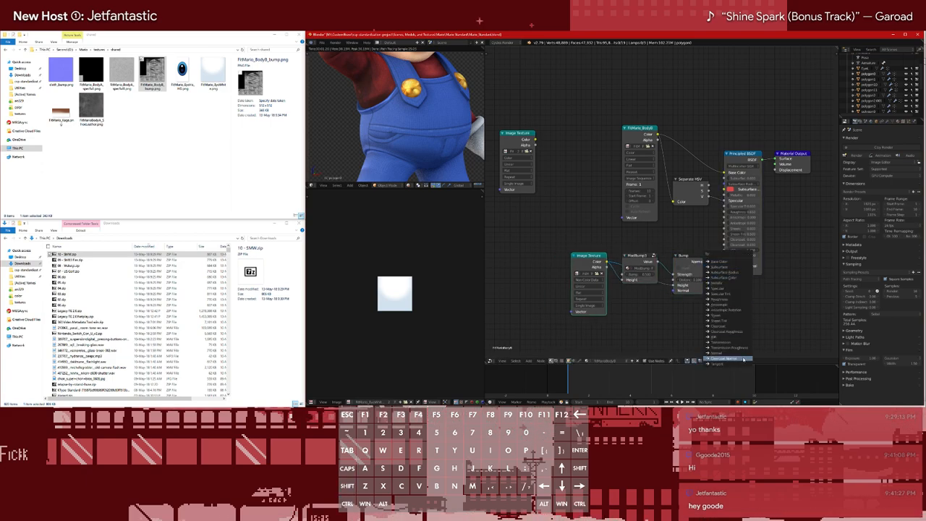
{"action": "left_click", "coordinate": [715, 354]}
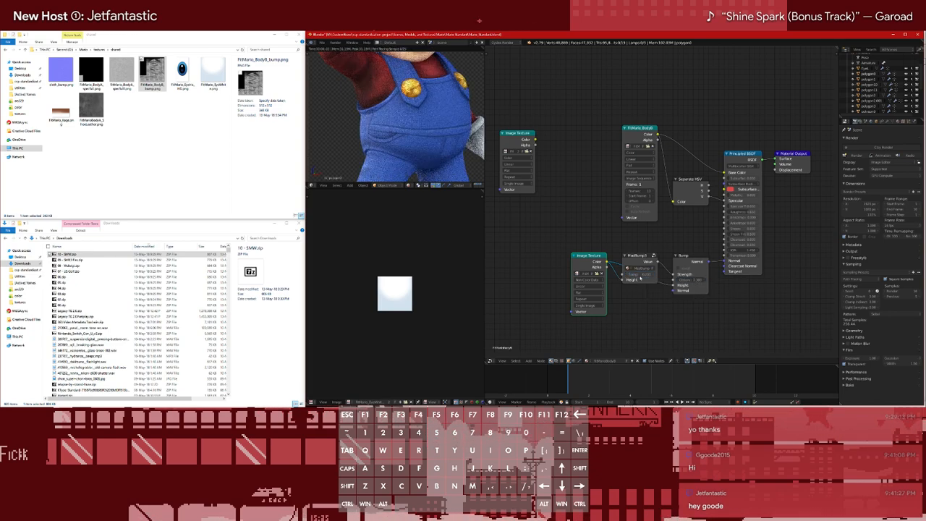
Set the bump group's Bump value to 0.4, and lower it to 0.3
{"action": "left_click", "coordinate": [639, 275]}
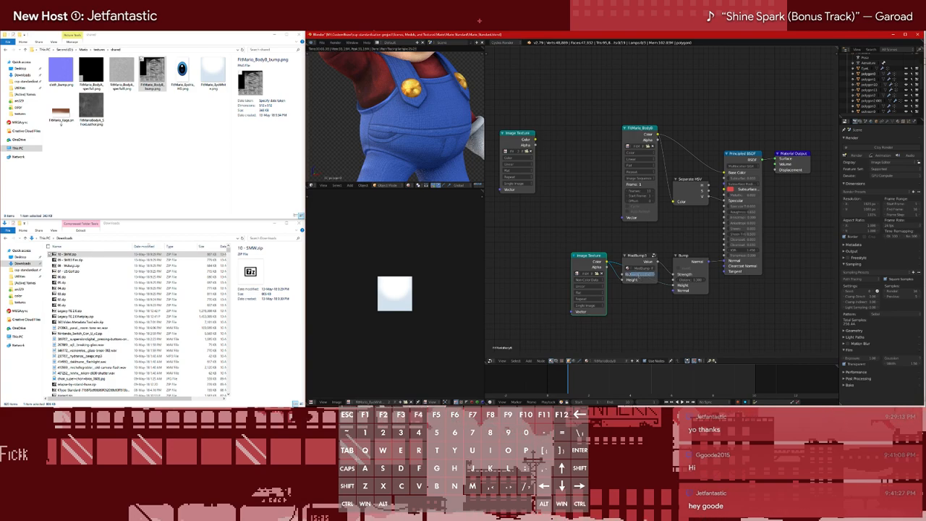
{"action": "type", "text": ".4"}
{"action": "key", "text": "Return"}
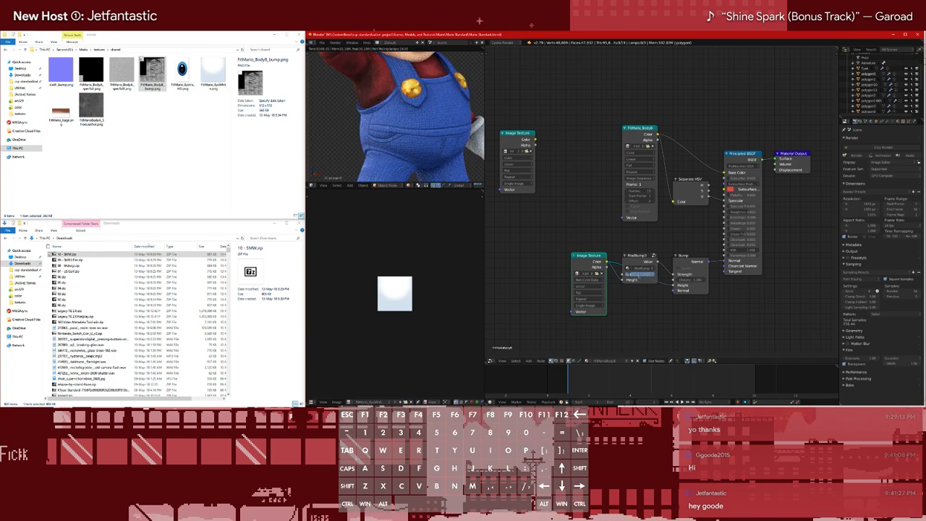
{"action": "type", "text": ".3"}
{"action": "key", "text": "Return"}
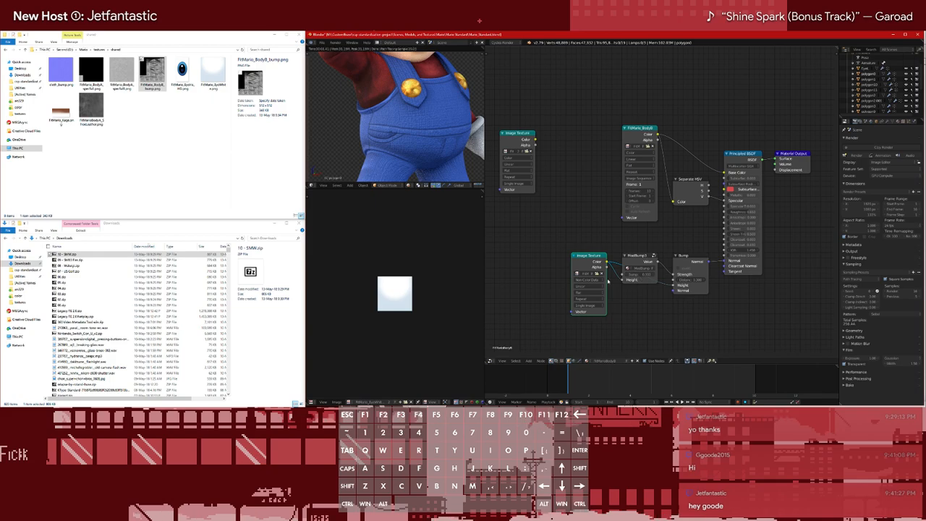
Try the Color data setting on the overalls' bump texture and return it to Non-Color Data
{"action": "left_click", "coordinate": [594, 286]}
{"action": "left_click", "coordinate": [589, 286]}
{"action": "left_click_drag", "start_coordinate": [588, 282], "coordinate": [592, 282]}
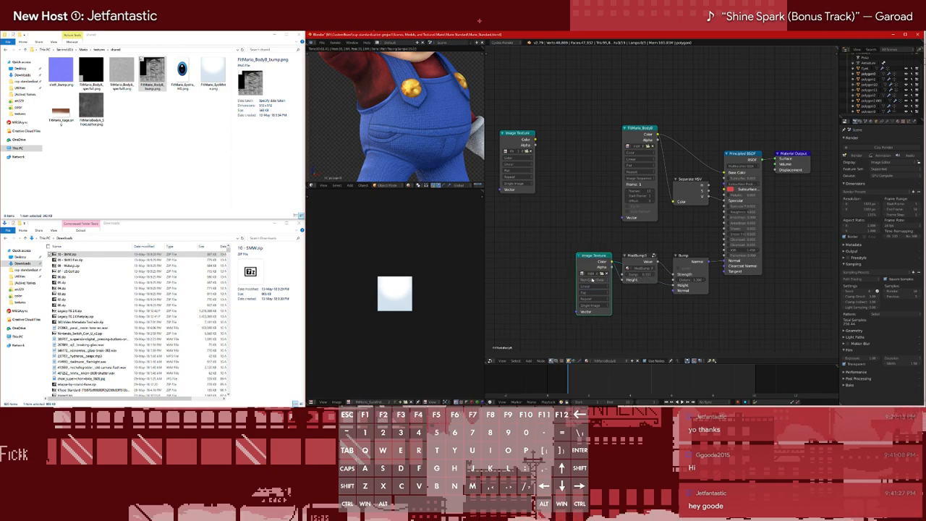
{"action": "left_click", "coordinate": [589, 280]}
{"action": "left_click", "coordinate": [587, 279]}
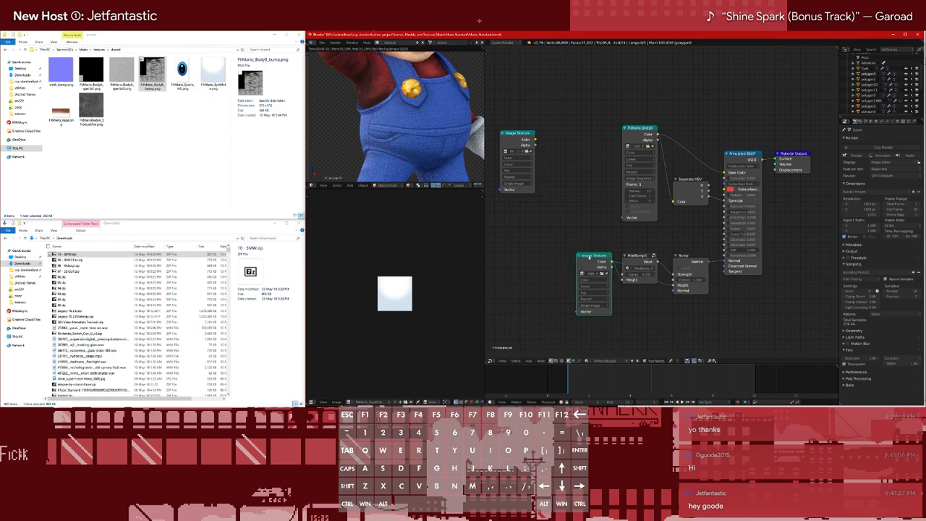
{"action": "left_click_drag", "start_coordinate": [587, 257], "coordinate": [583, 258]}
{"action": "left_click", "coordinate": [585, 280]}
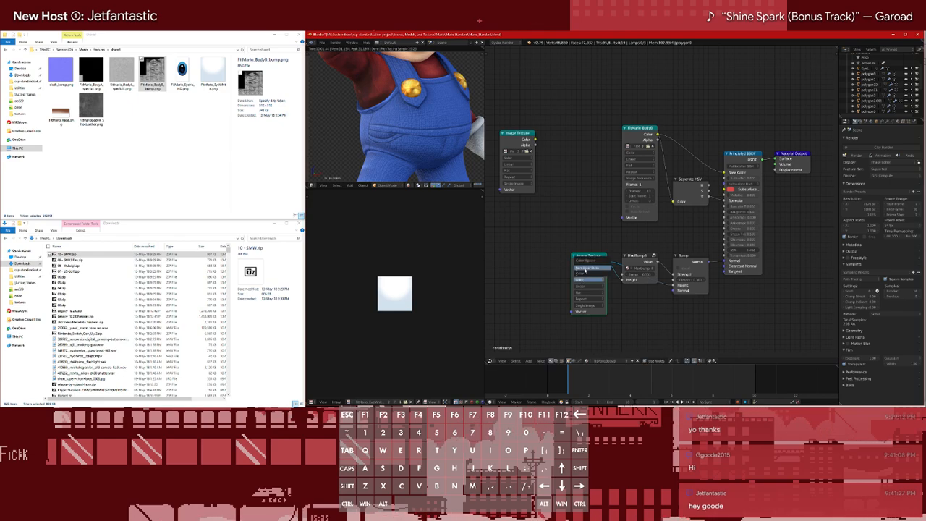
{"action": "left_click", "coordinate": [586, 270]}
Try linking the bump texture's Color to the Material Output's Displacement, with the texture set to Color data
{"action": "right_click_drag", "start_coordinate": [605, 264], "coordinate": [783, 166], "text": "ctrl+shift"}
{"action": "left_click", "coordinate": [783, 166]}
{"action": "left_click", "coordinate": [772, 175]}
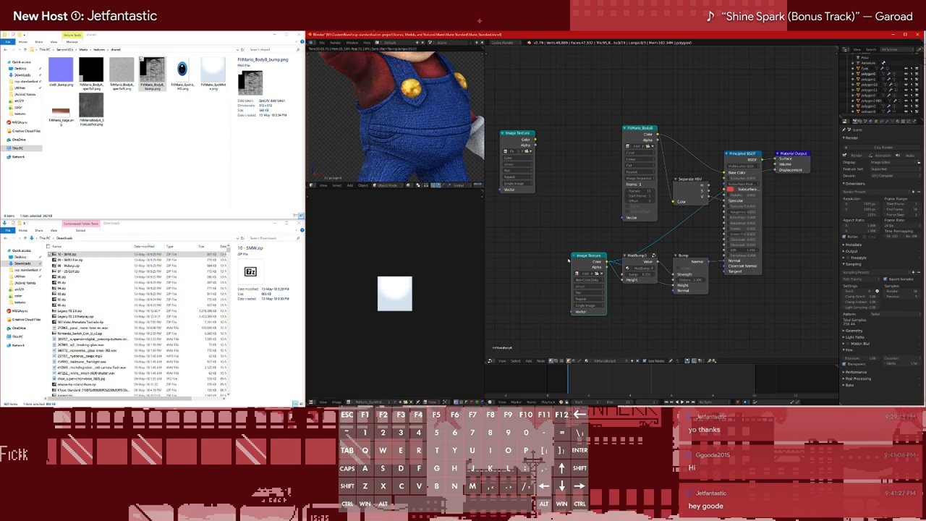
{"action": "left_click", "coordinate": [583, 280]}
{"action": "left_click", "coordinate": [583, 273]}
{"action": "left_click", "coordinate": [583, 281]}
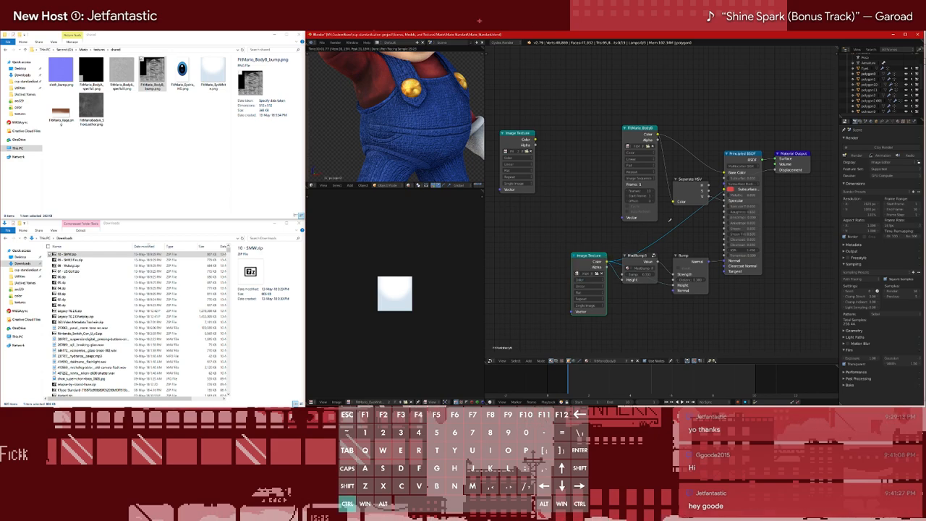
Cut the bump texture's extra link to Displacement and restore its Non-Color Data setting
{"action": "left_click_drag", "start_coordinate": [650, 226], "coordinate": [662, 248], "text": "ctrl"}
{"action": "left_click", "coordinate": [586, 280]}
{"action": "left_click", "coordinate": [586, 269]}
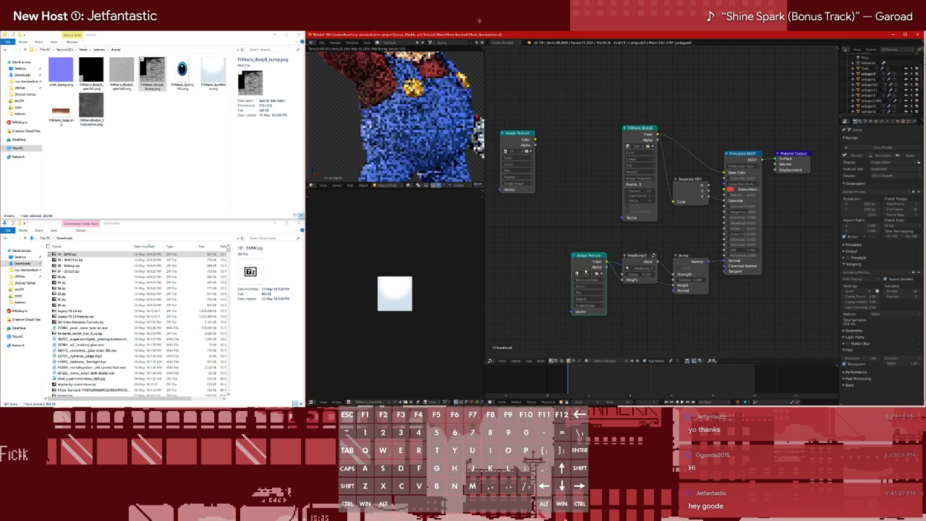
Fine-tune the Bump node's Distance and the bump group's Bump value while checking the overalls up close
{"action": "scroll", "coordinate": [439, 121], "scroll_direction": "down", "scroll_amount": 1}
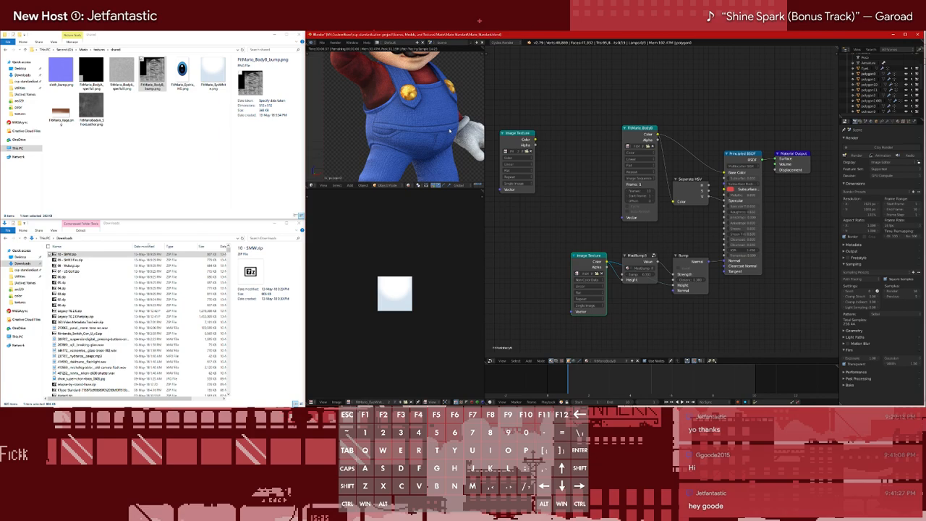
{"action": "scroll", "coordinate": [440, 121], "scroll_direction": "down", "scroll_amount": 2}
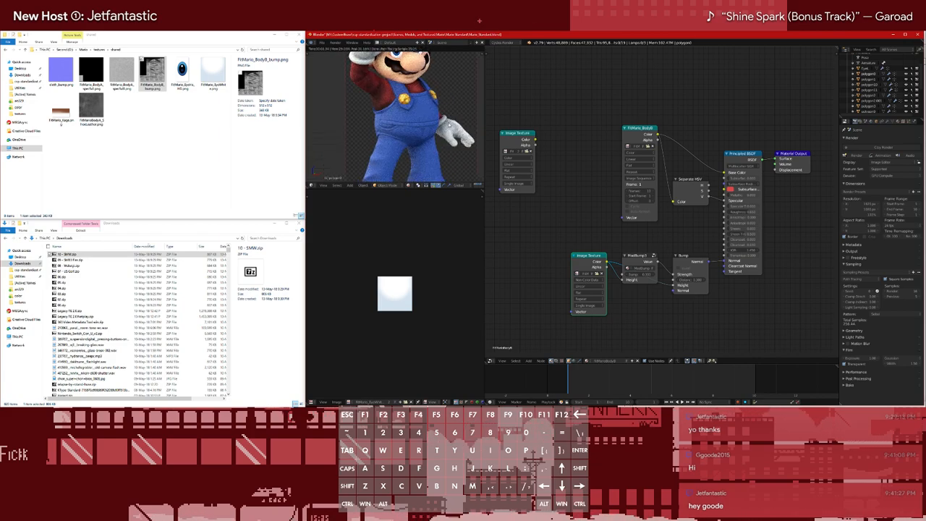
{"action": "scroll", "coordinate": [448, 124], "scroll_direction": "up", "scroll_amount": 6}
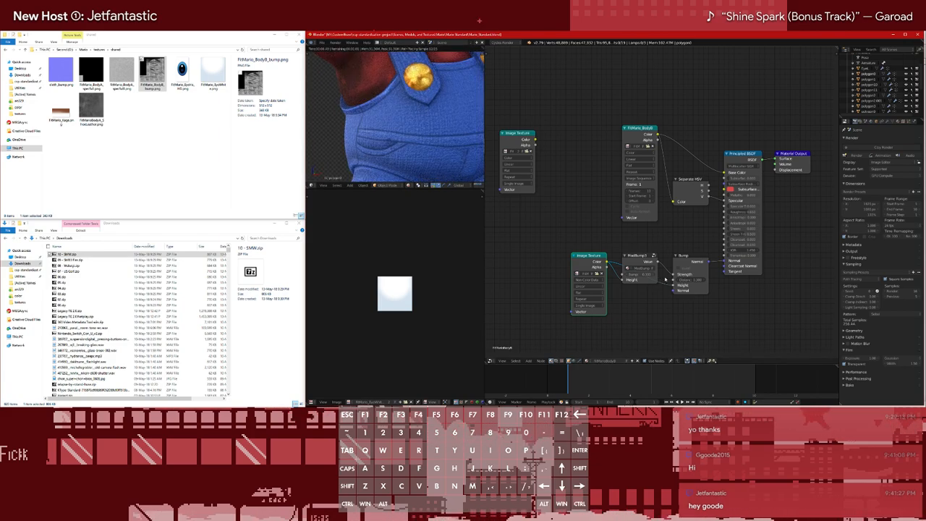
{"action": "left_click", "coordinate": [697, 281]}
{"action": "key", "text": "Return"}
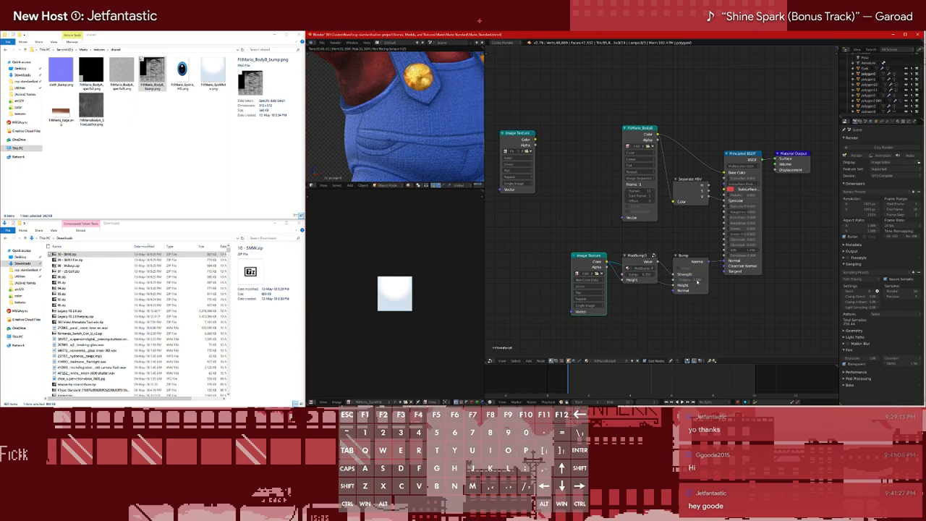
{"action": "left_click", "coordinate": [641, 276]}
{"action": "key", "text": "Return"}
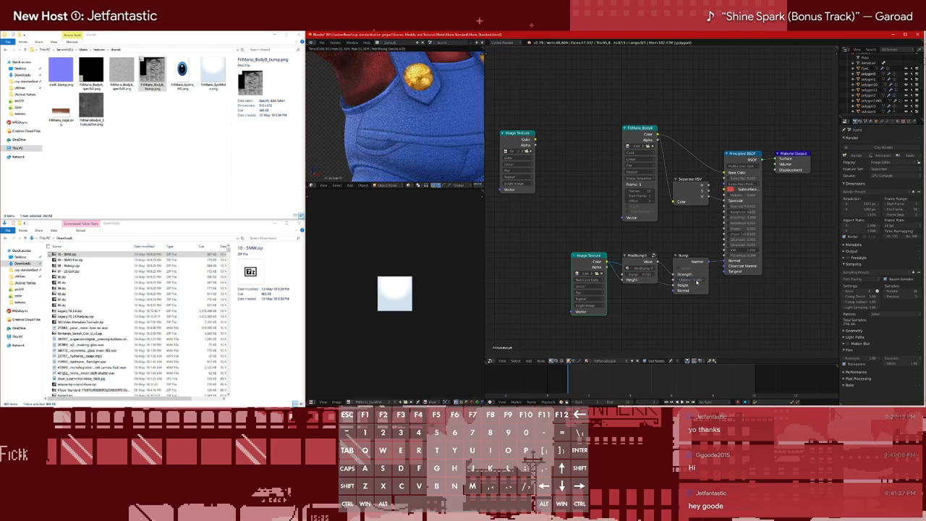
{"action": "scroll", "coordinate": [451, 130], "scroll_direction": "down", "scroll_amount": 5}
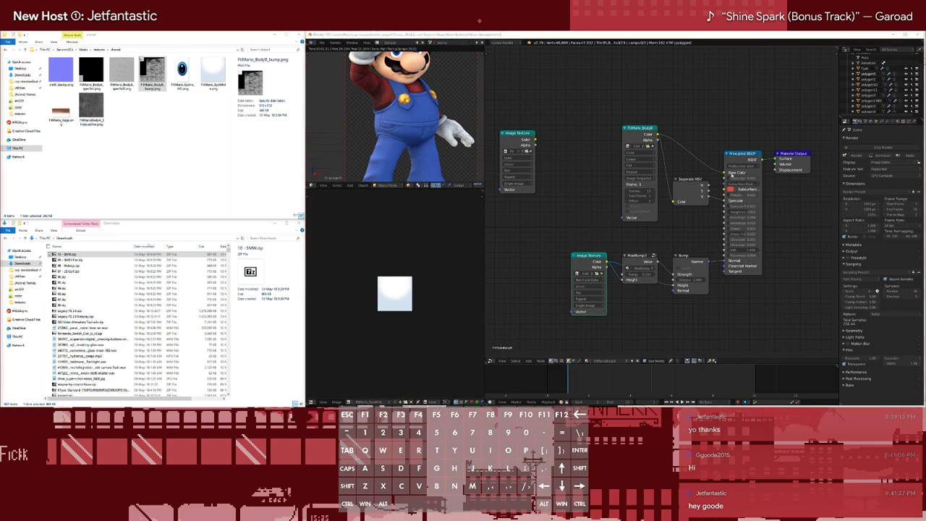
Move the BodyB image sequence node down and copy it with the bump nodes for the next body object's material
{"action": "left_click_drag", "start_coordinate": [640, 127], "coordinate": [641, 153]}
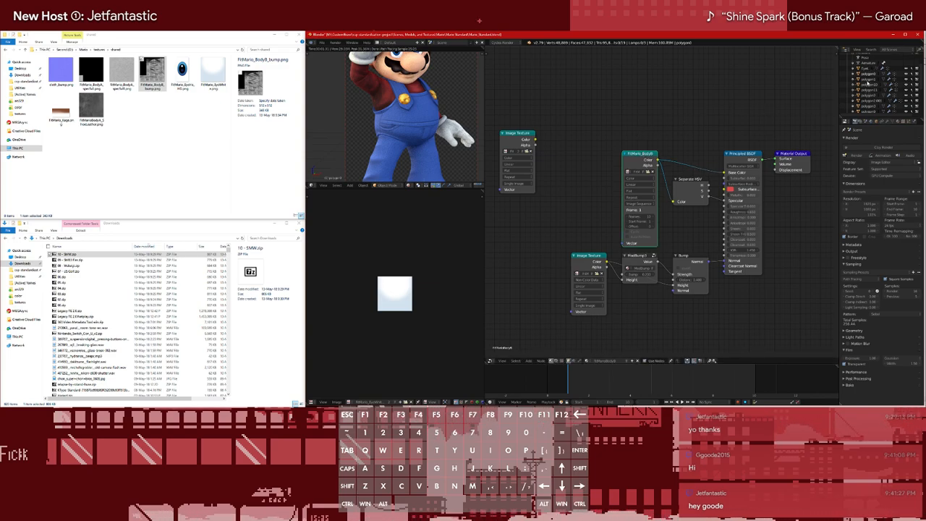
{"action": "left_click", "coordinate": [869, 80]}
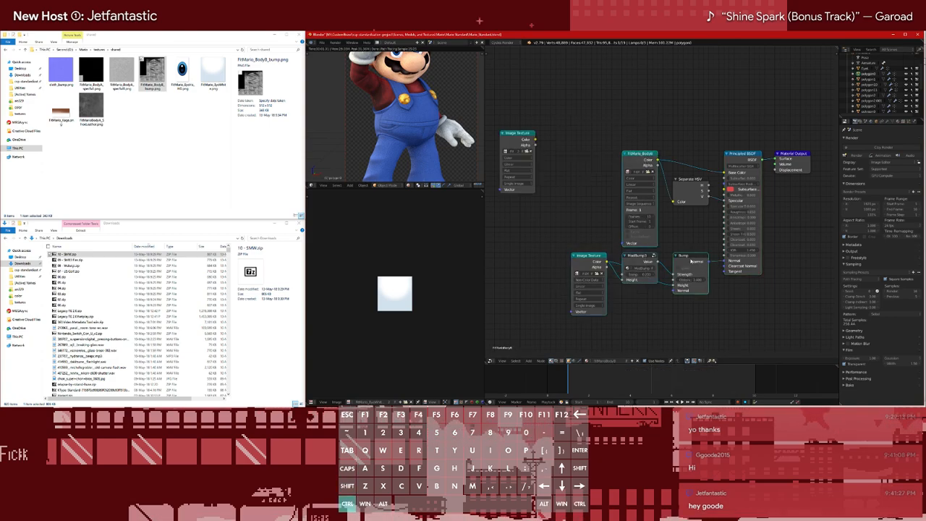
{"action": "left_click", "coordinate": [869, 80]}
Toggle the selected polygon object's visibility to identify which part of Mario it covers
{"action": "left_click", "coordinate": [906, 79]}
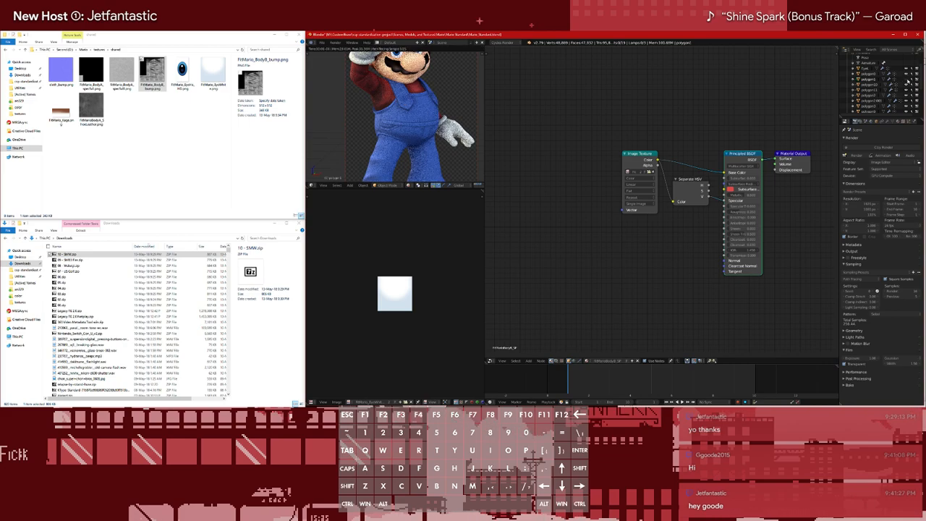
{"action": "scroll", "coordinate": [452, 121], "scroll_direction": "down", "scroll_amount": 5}
{"action": "middle_click_drag", "start_coordinate": [450, 121], "coordinate": [444, 95], "text": "shift"}
{"action": "scroll", "coordinate": [444, 95], "scroll_direction": "up", "scroll_amount": 4}
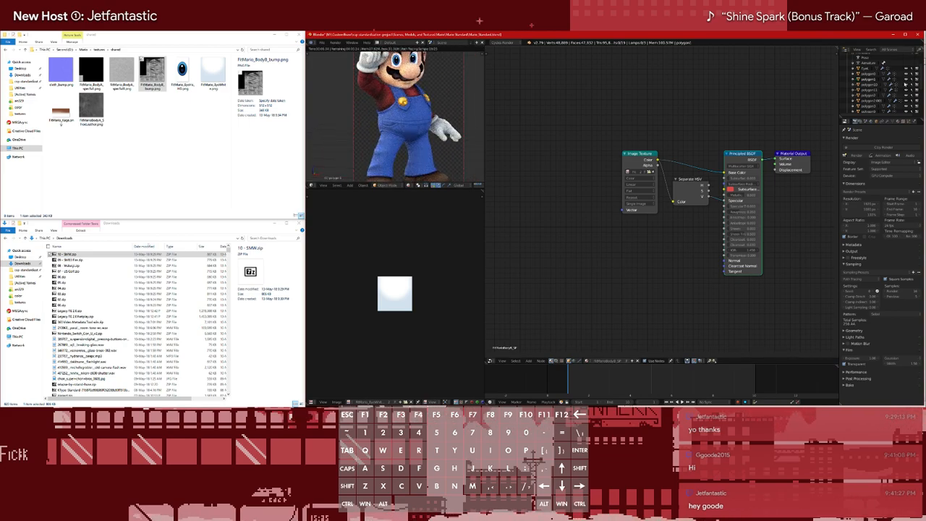
{"action": "left_click", "coordinate": [906, 79]}
Replace the old Image Texture with the copied BodyB sequence and bump nodes, linking Bump to the Principled BSDF's Normal
{"action": "left_click", "coordinate": [652, 153]}
{"action": "key", "text": "x"}
{"action": "key", "text": "ctrl+z"}
{"action": "right_click_drag", "start_coordinate": [643, 161], "coordinate": [673, 180], "text": "ctrl"}
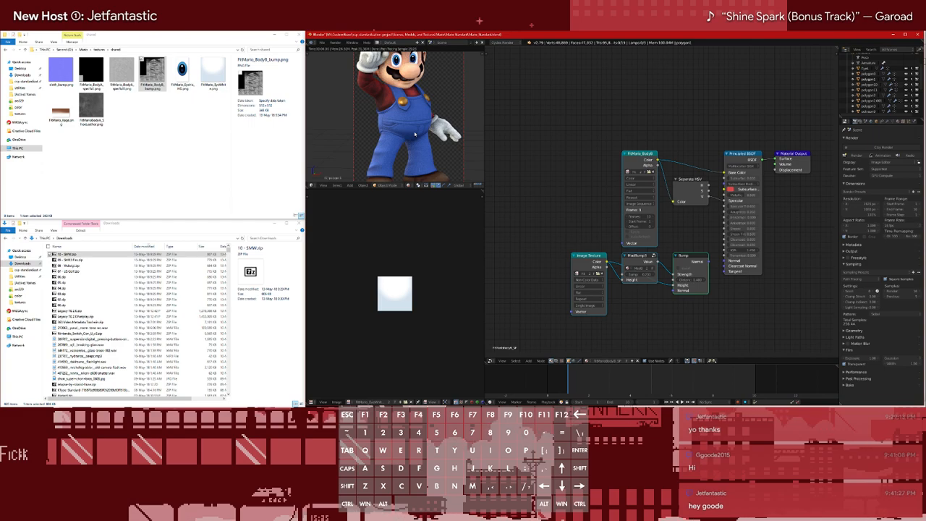
{"action": "right_click_drag", "start_coordinate": [697, 261], "coordinate": [735, 265], "text": "ctrl+shift"}
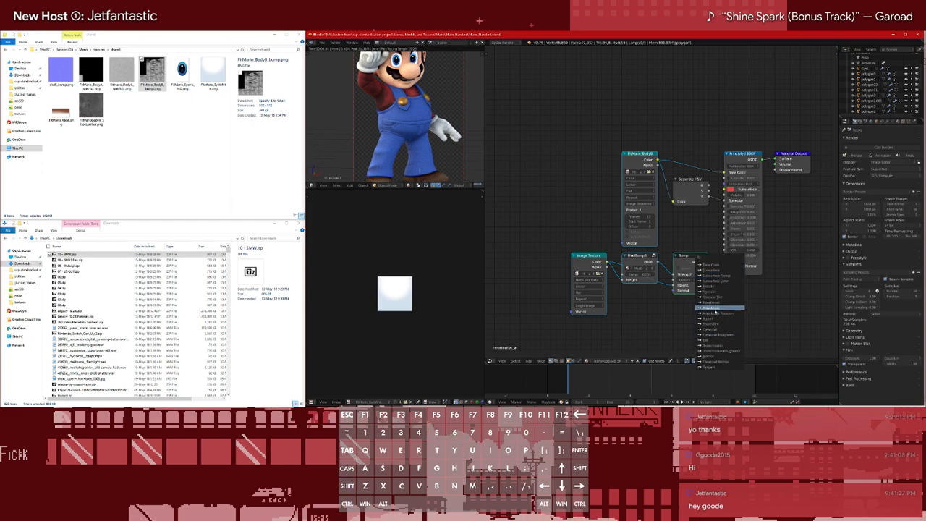
{"action": "left_click", "coordinate": [715, 356]}
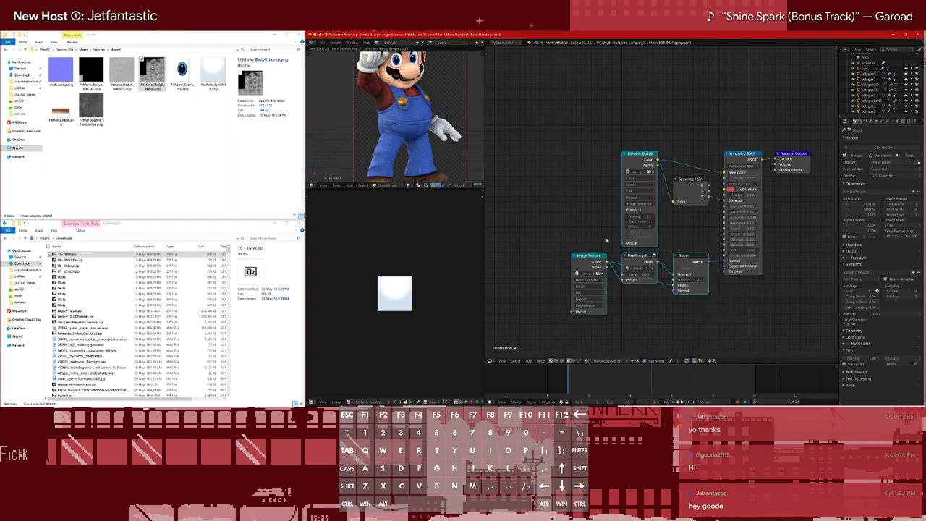
Add an image sequence of FitMario_BodyA_01.png to FitMario_BodyA_10.png to the BodyA material, placed beside the old texture
{"action": "left_click", "coordinate": [872, 85]}
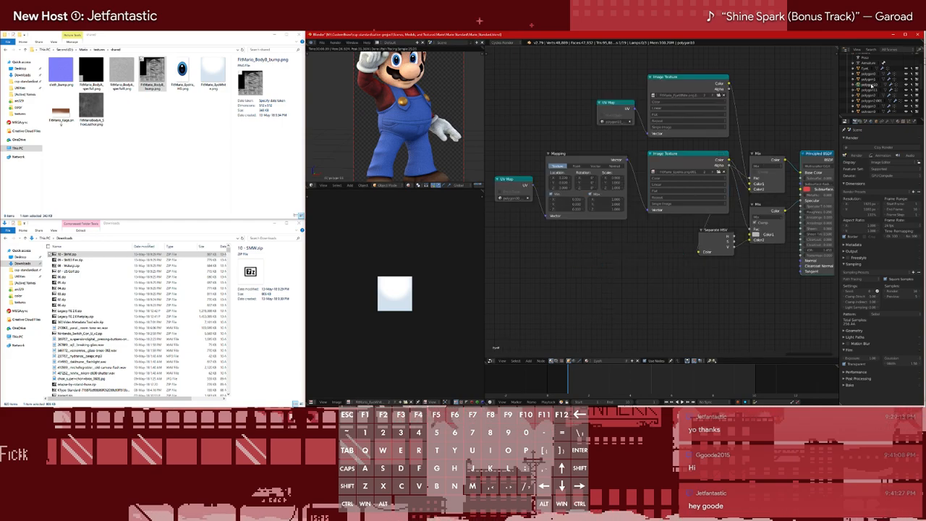
{"action": "left_click", "coordinate": [872, 91]}
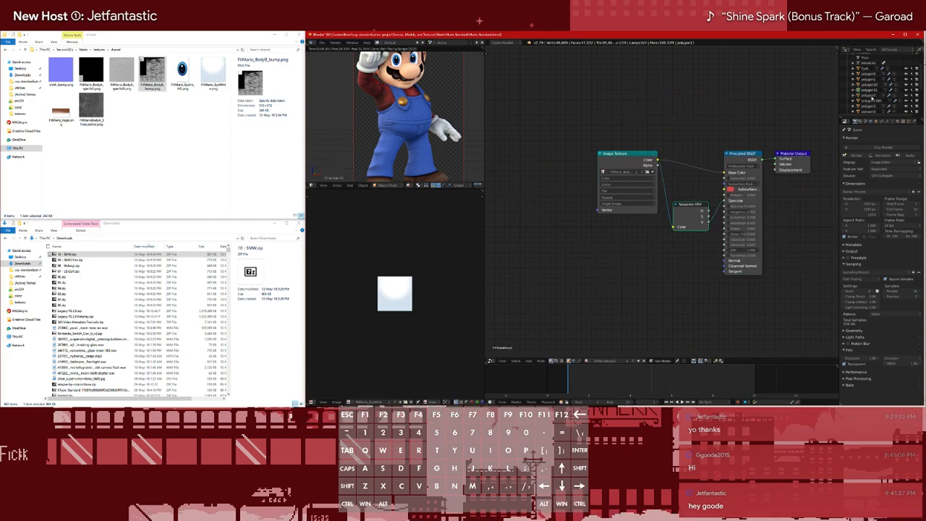
{"action": "left_click", "coordinate": [643, 164]}
{"action": "key", "text": "shift+a"}
{"action": "mouse_move", "coordinate": [518, 116]}
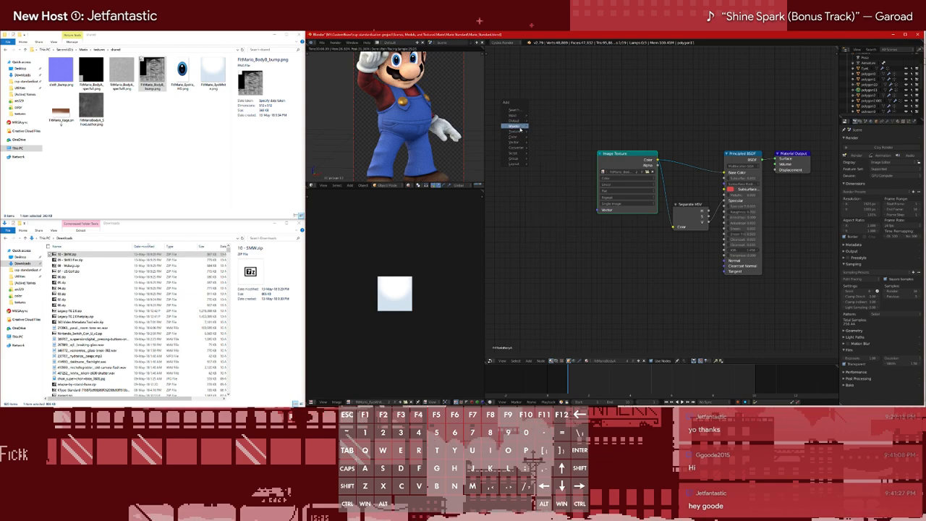
{"action": "left_click", "coordinate": [537, 164]}
{"action": "left_click", "coordinate": [398, 81]}
{"action": "left_click", "coordinate": [398, 87], "text": "shift"}
{"action": "left_click_drag", "start_coordinate": [410, 95], "coordinate": [410, 134]}
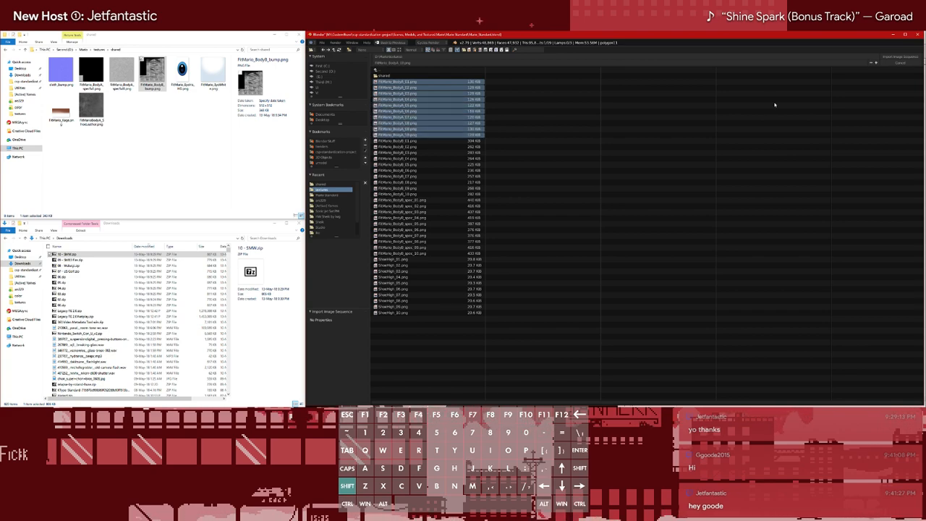
{"action": "left_click_drag", "start_coordinate": [526, 150], "coordinate": [546, 157]}
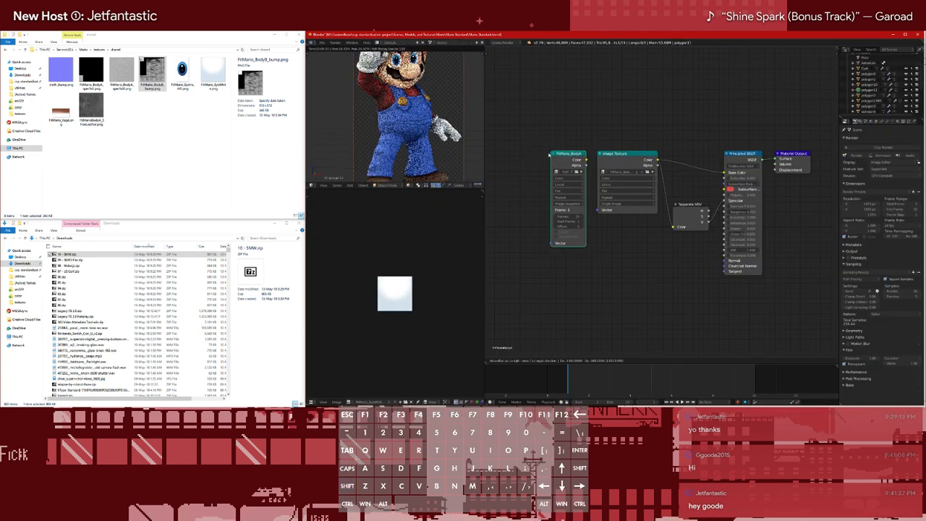
Link the BodyA sequence's Color to Base Color and Separate HSV, and swap it into the old texture's position
{"action": "right_click_drag", "start_coordinate": [568, 168], "coordinate": [732, 178], "text": "alt"}
{"action": "left_click_drag", "start_coordinate": [679, 183], "coordinate": [654, 191], "text": "ctrl"}
{"action": "right_click_drag", "start_coordinate": [568, 155], "coordinate": [691, 219], "text": "alt"}
{"action": "left_click_drag", "start_coordinate": [624, 156], "coordinate": [573, 76]}
{"action": "left_click_drag", "start_coordinate": [555, 154], "coordinate": [632, 154]}
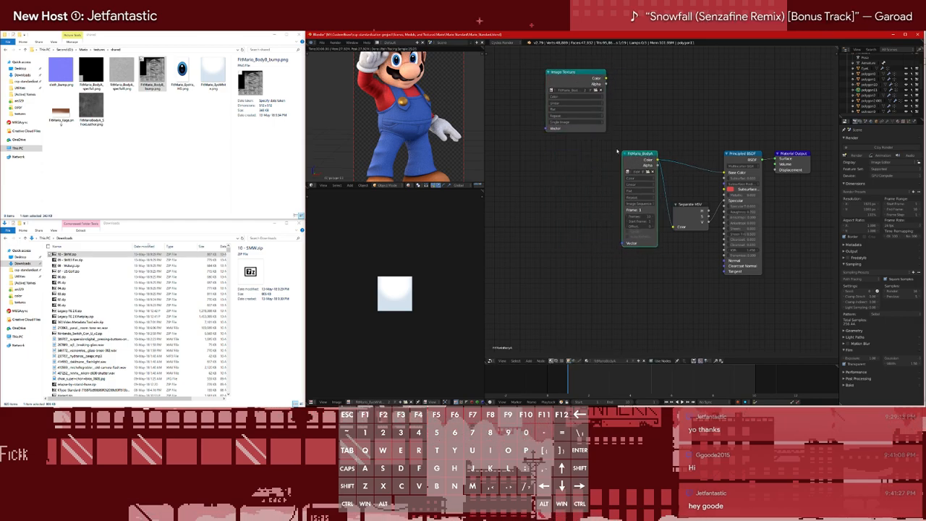
Add an Image Texture node below the BodyA sequence and load cloth_bump.png from the shared folder
{"action": "key", "text": "shift+a"}
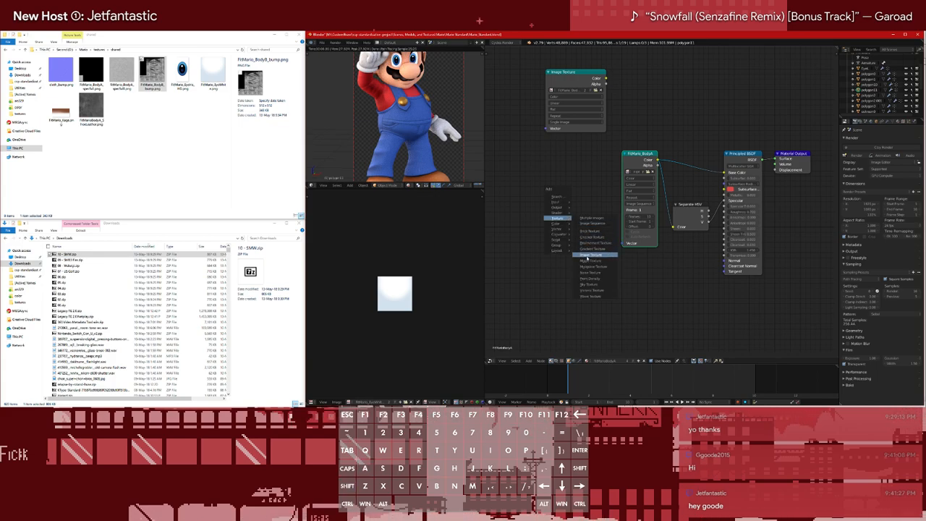
{"action": "left_click", "coordinate": [590, 254]}
{"action": "left_click", "coordinate": [570, 251]}
{"action": "left_click", "coordinate": [597, 274]}
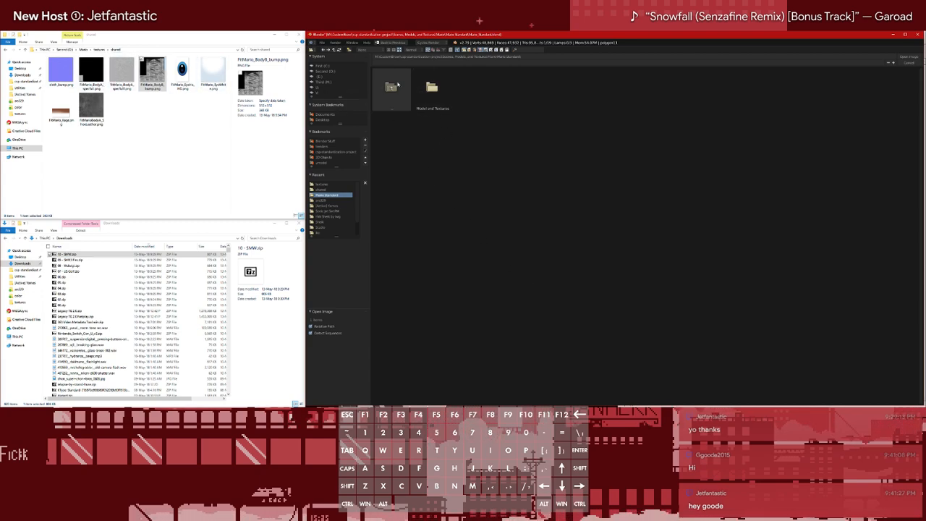
{"action": "left_click", "coordinate": [324, 184]}
{"action": "left_click", "coordinate": [324, 190]}
{"action": "double_click", "coordinate": [433, 89]}
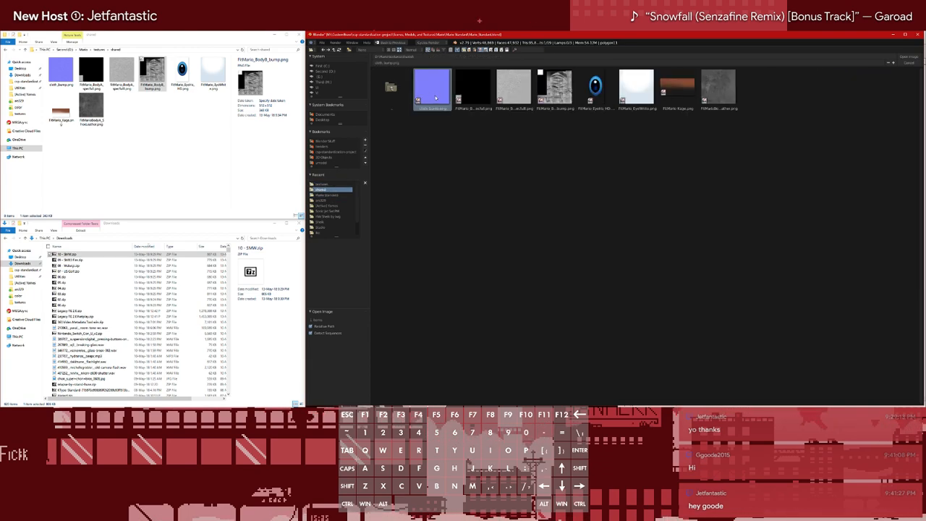
Add a Normal Map node below Separate HSV and move the cloth texture node next to it
{"action": "key", "text": "shift+a"}
{"action": "mouse_move", "coordinate": [649, 277]}
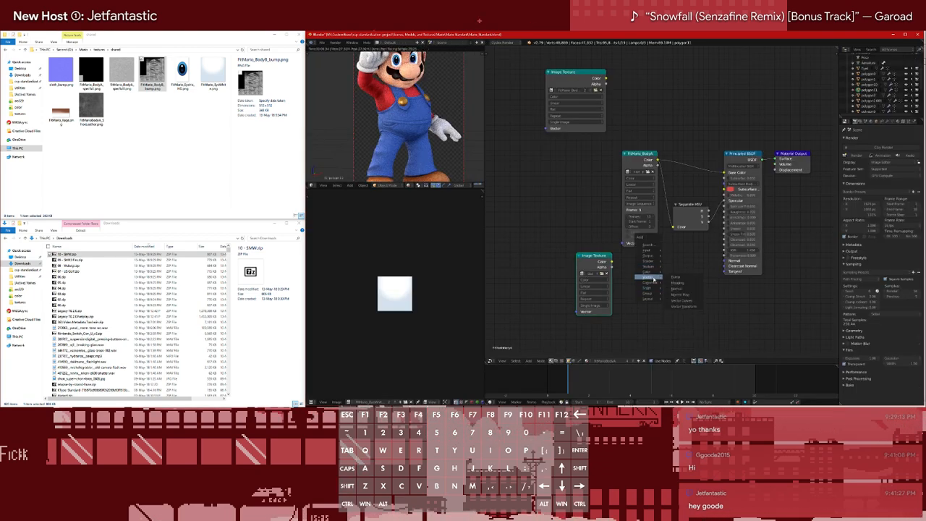
{"action": "left_click", "coordinate": [682, 295]}
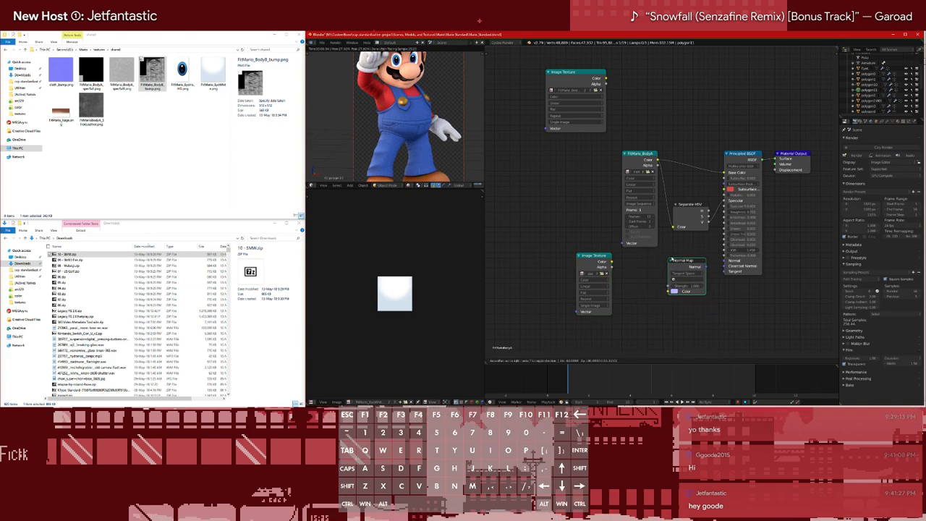
{"action": "left_click", "coordinate": [674, 256]}
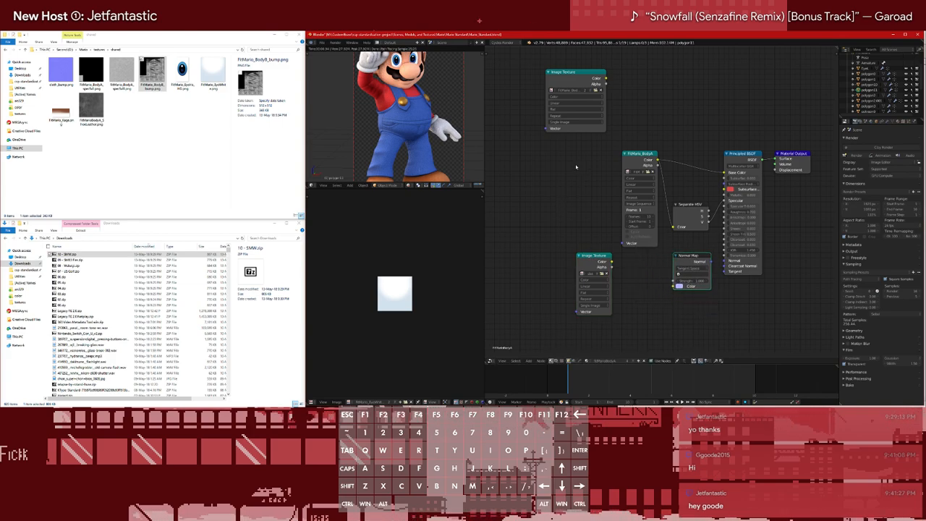
{"action": "left_click_drag", "start_coordinate": [590, 262], "coordinate": [635, 262]}
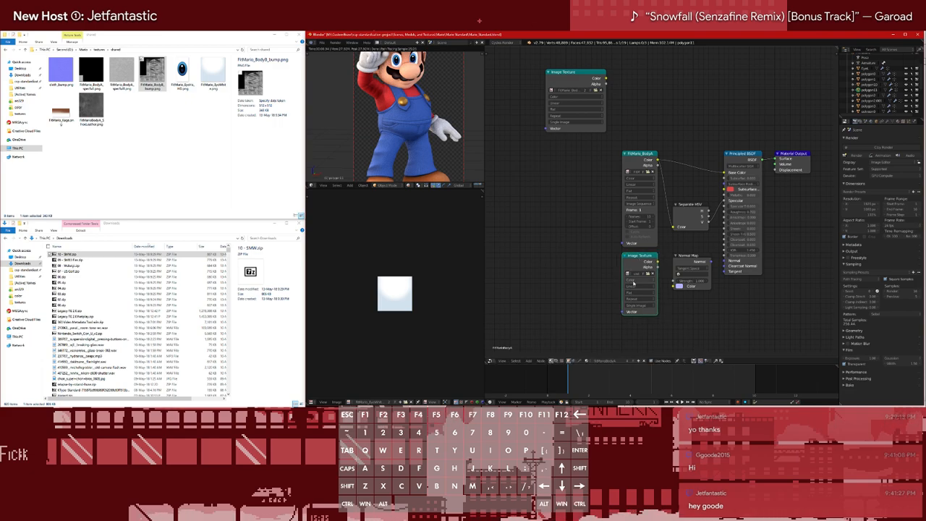
Set the cloth texture to Non-Color Data and link it through the Normal Map to the Principled BSDF's Normal
{"action": "left_click", "coordinate": [636, 274]}
{"action": "left_click", "coordinate": [635, 268]}
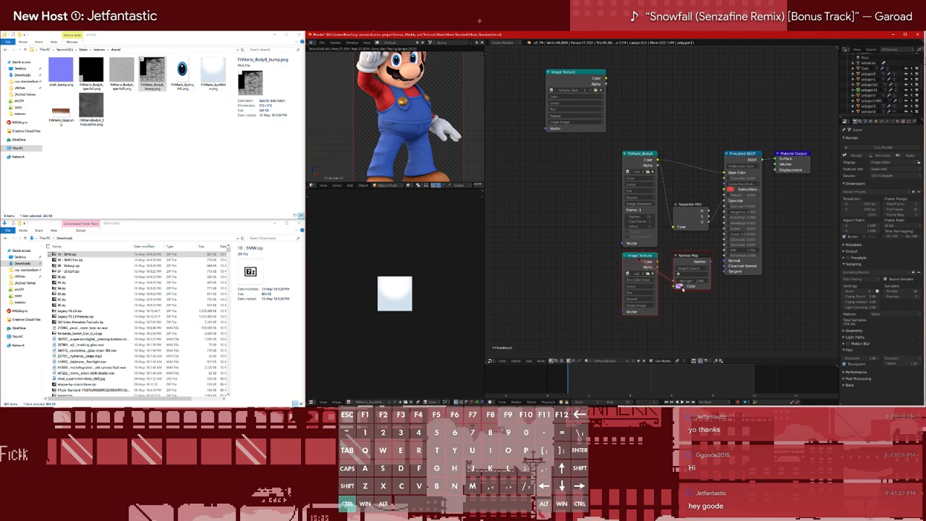
{"action": "left_click_drag", "start_coordinate": [682, 288], "coordinate": [657, 261]}
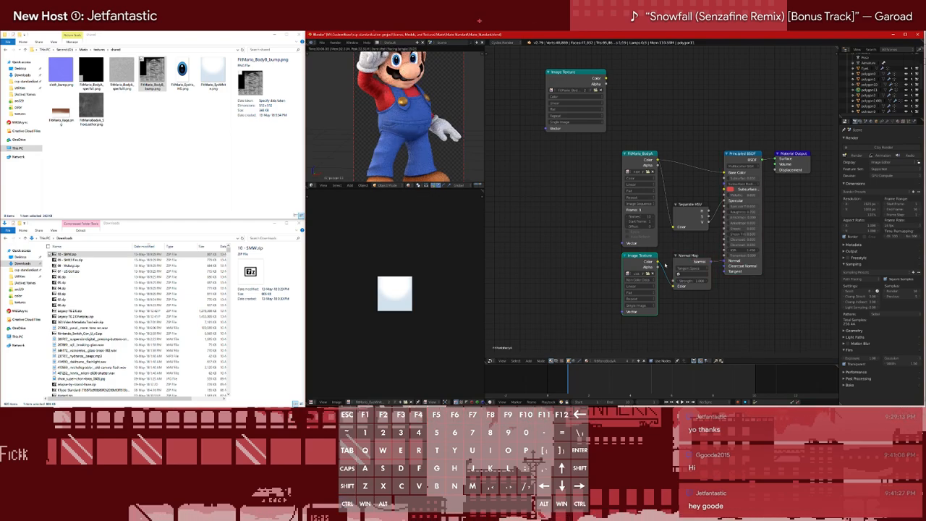
Preview the Normal Map node's output on the model through a Viewer node
{"action": "left_click", "coordinate": [695, 260], "text": "ctrl+shift"}
{"action": "scroll", "coordinate": [415, 96], "scroll_direction": "up", "scroll_amount": 2}
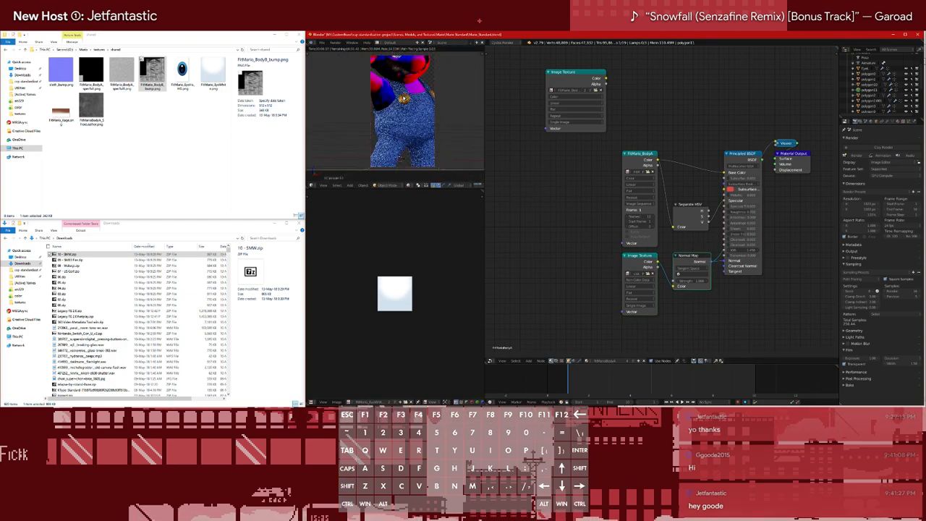
Inspect the normal preview on the model, cut the Normal Map's output links, and return the output to the Principled BSDF
{"action": "scroll", "coordinate": [415, 96], "scroll_direction": "down", "scroll_amount": 6}
{"action": "scroll", "coordinate": [415, 96], "scroll_direction": "down", "scroll_amount": 3}
{"action": "scroll", "coordinate": [416, 96], "scroll_direction": "up", "scroll_amount": 6}
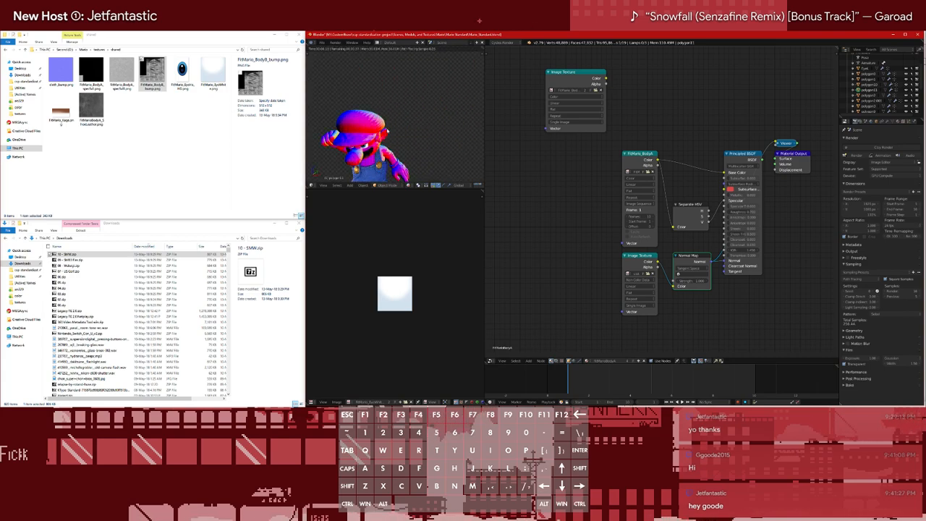
{"action": "scroll", "coordinate": [416, 97], "scroll_direction": "up", "scroll_amount": 4}
{"action": "middle_click_drag", "start_coordinate": [415, 97], "coordinate": [436, 91]}
{"action": "scroll", "coordinate": [436, 91], "scroll_direction": "down", "scroll_amount": 3}
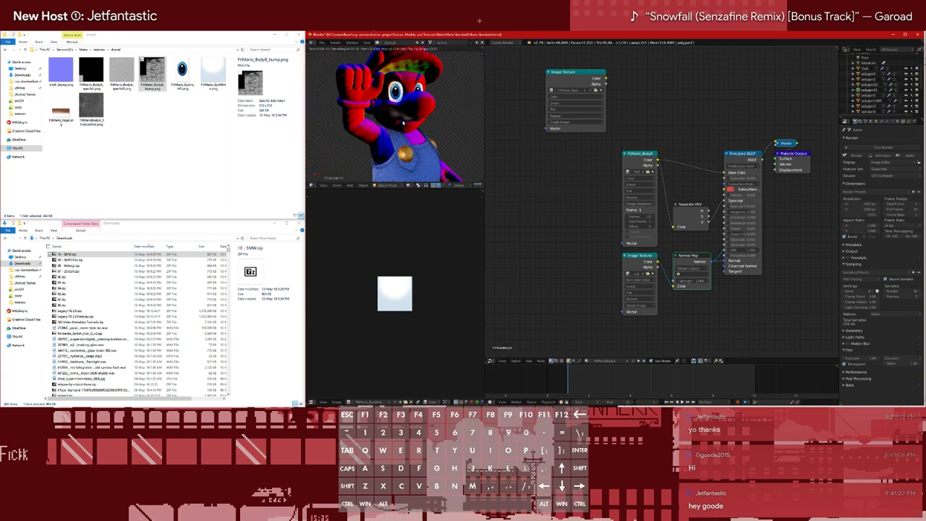
{"action": "left_click_drag", "start_coordinate": [717, 254], "coordinate": [720, 261], "text": "ctrl"}
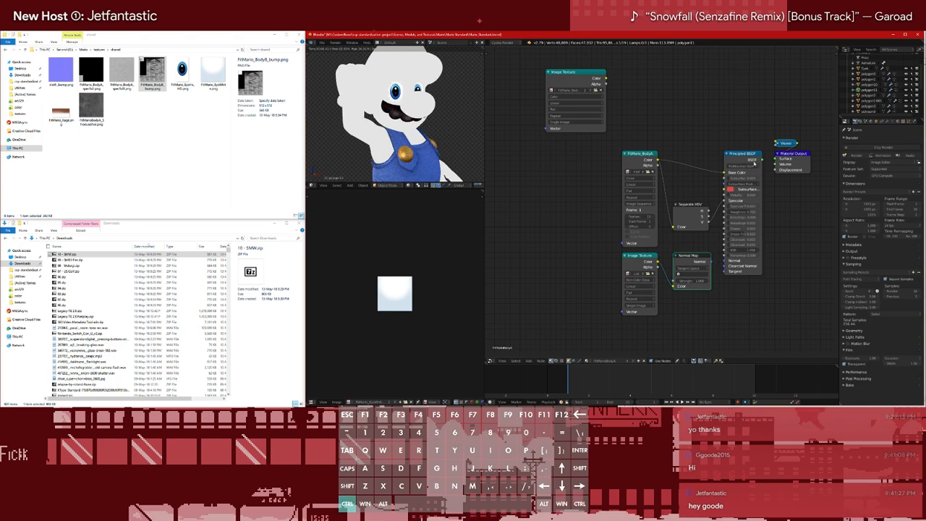
{"action": "left_click", "coordinate": [754, 163], "text": "ctrl+shift"}
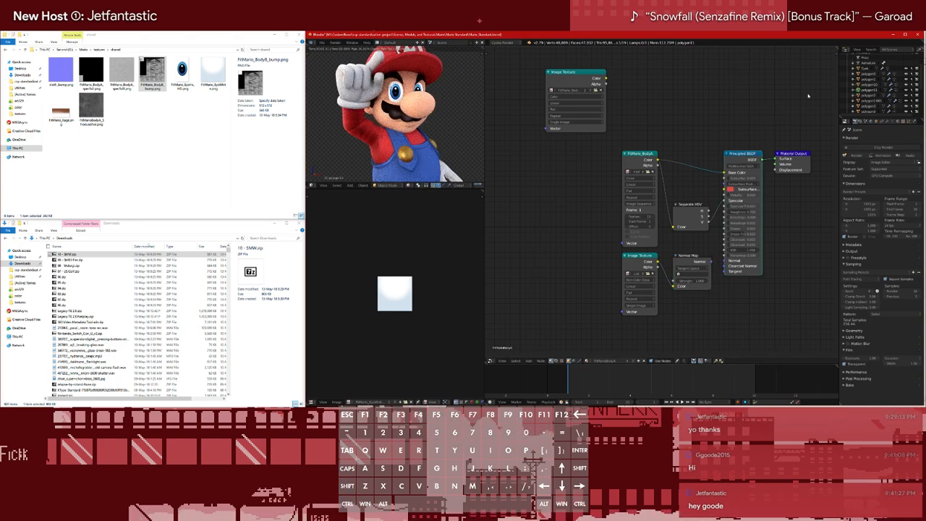
{"action": "scroll", "coordinate": [413, 125], "scroll_direction": "down", "scroll_amount": 5}
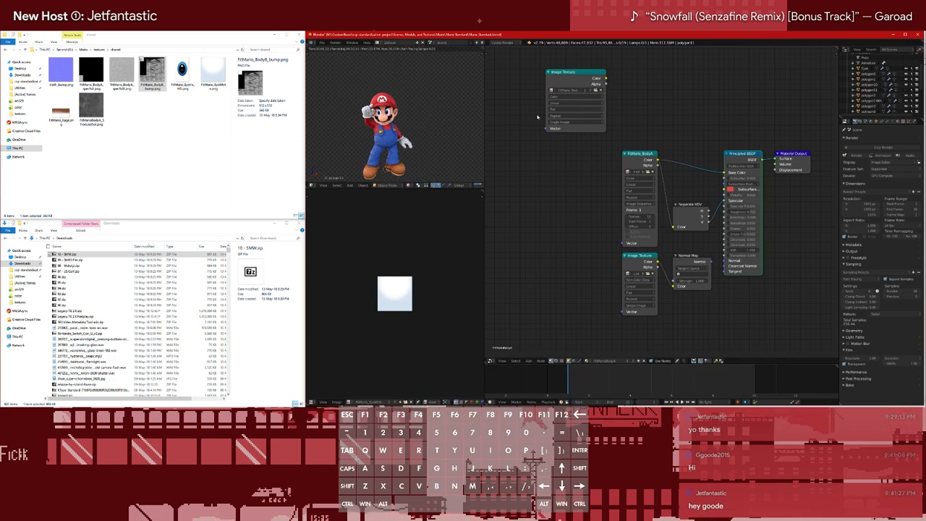
Hide individual polygon meshes one at a time to identify which parts of the character each contains
{"action": "left_click", "coordinate": [906, 93]}
{"action": "scroll", "coordinate": [905, 93], "scroll_direction": "down", "scroll_amount": 4}
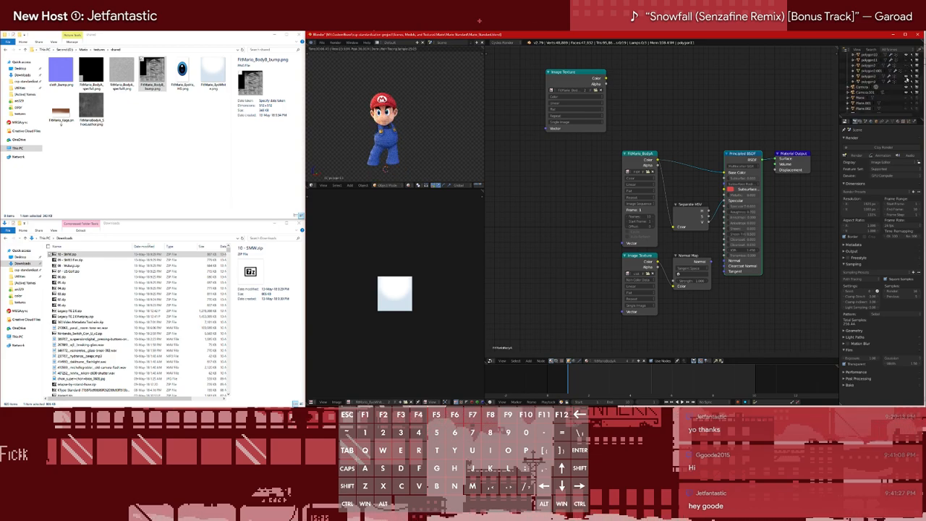
{"action": "left_click", "coordinate": [905, 84]}
{"action": "scroll", "coordinate": [907, 85], "scroll_direction": "up", "scroll_amount": 2}
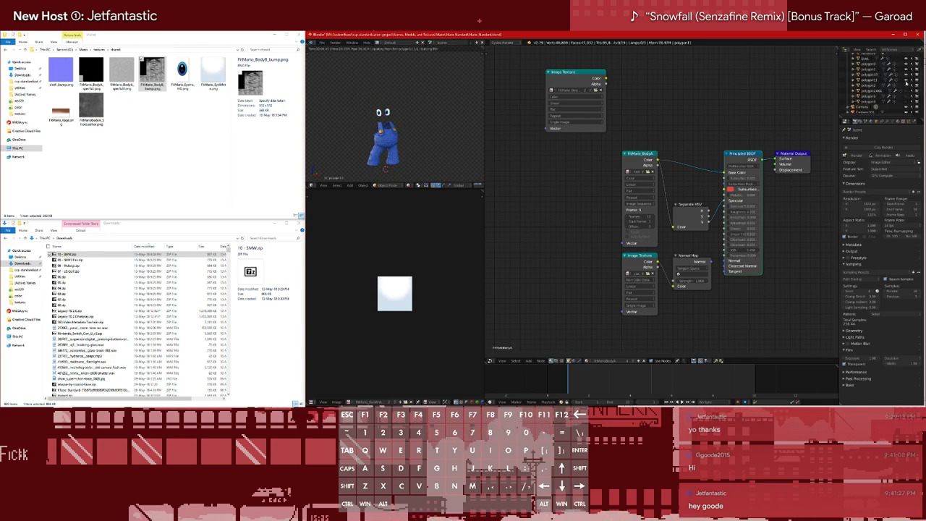
{"action": "left_click", "coordinate": [906, 84]}
{"action": "key", "text": "Tab"}
{"action": "key", "text": "z"}
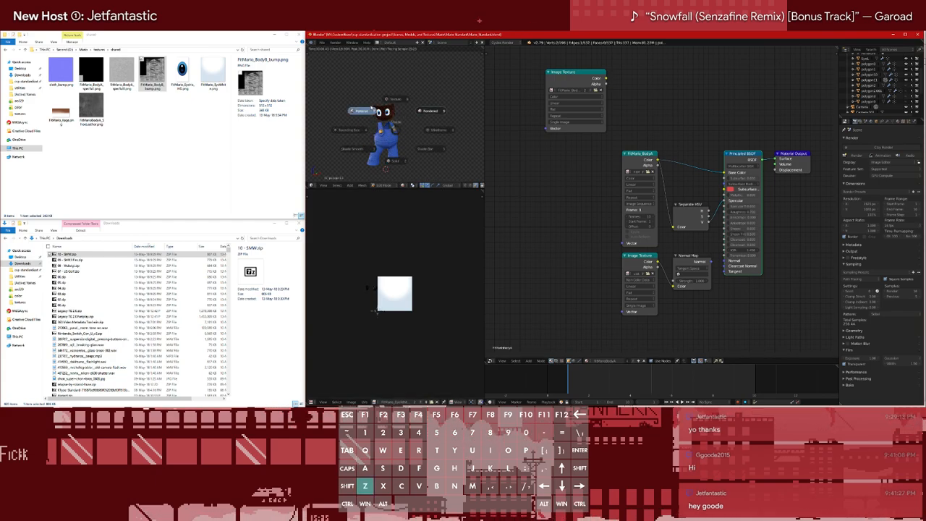
{"action": "left_click", "coordinate": [906, 84]}
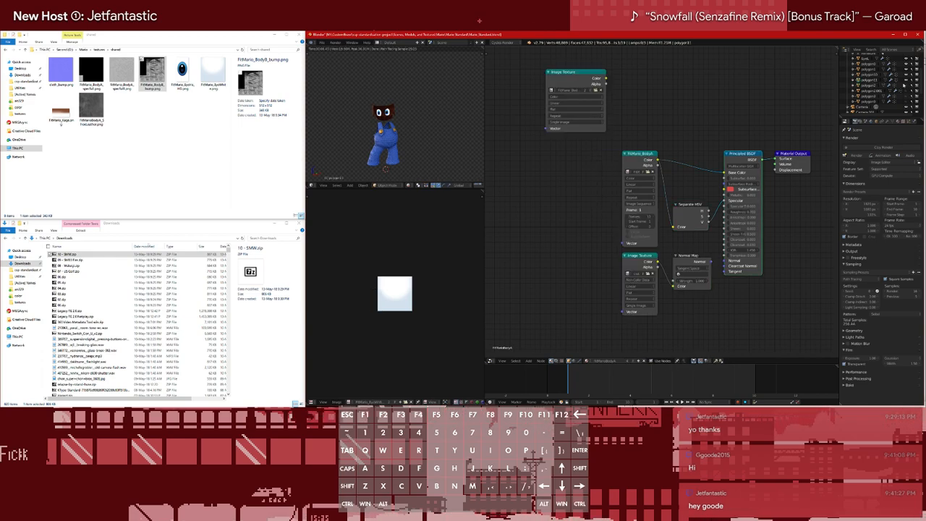
Toggle polygon2.001 and its neighbouring meshes to locate the shirt, gloves, shoes and cap objects
{"action": "left_click", "coordinate": [871, 86]}
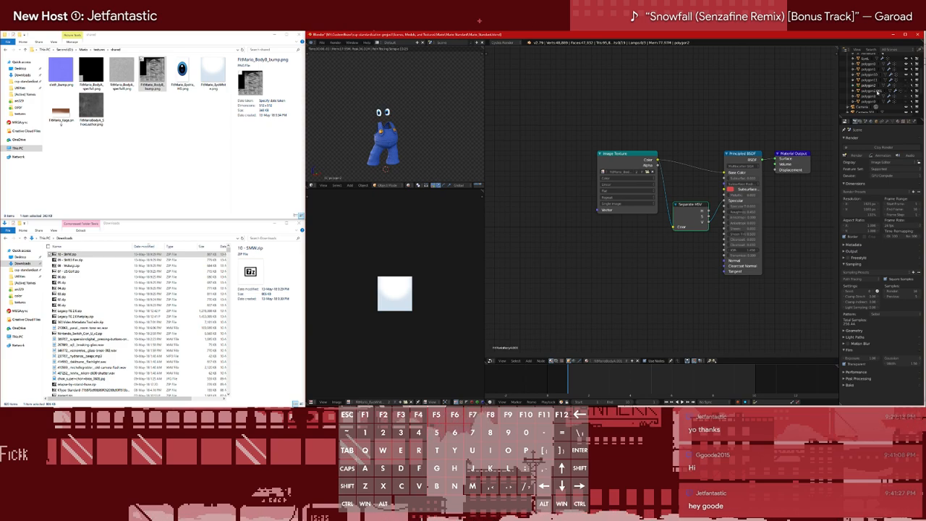
{"action": "left_click", "coordinate": [871, 91]}
{"action": "left_click", "coordinate": [907, 91]}
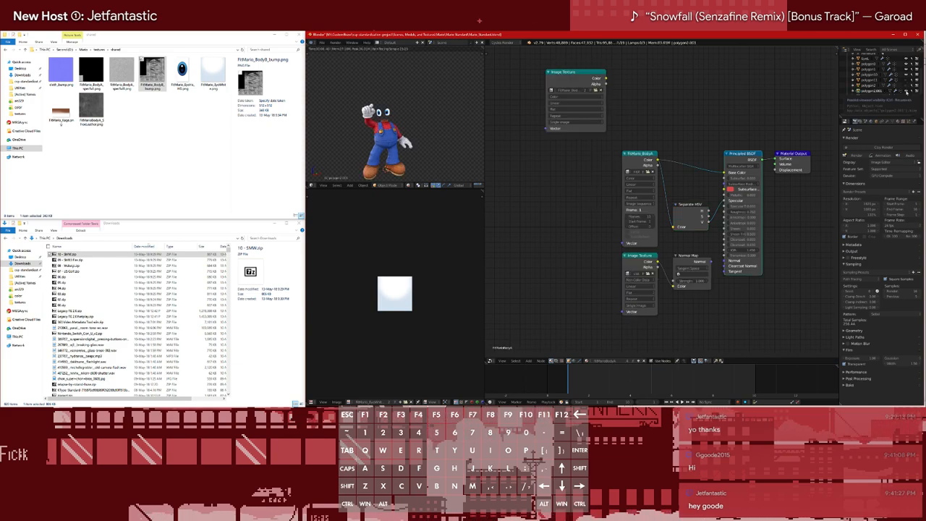
{"action": "scroll", "coordinate": [906, 94], "scroll_direction": "down", "scroll_amount": 2}
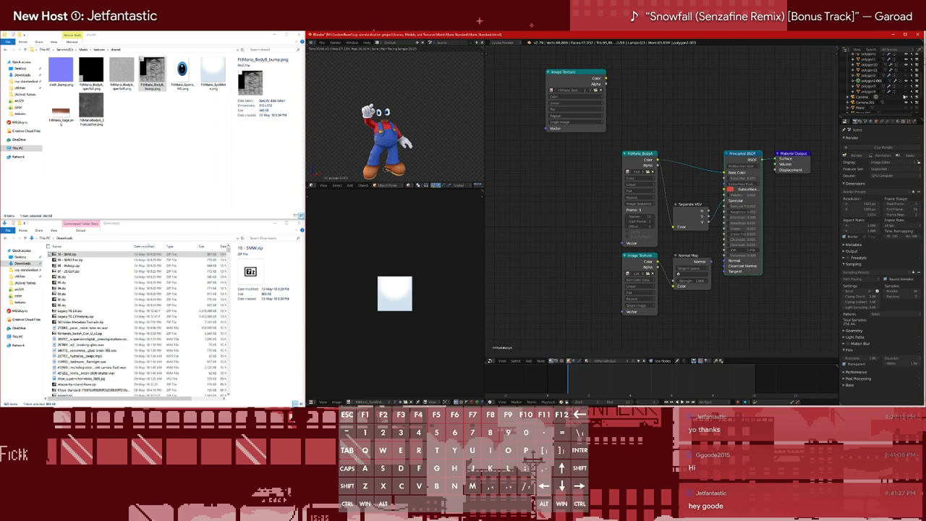
{"action": "left_click", "coordinate": [907, 84]}
{"action": "left_click", "coordinate": [906, 86]}
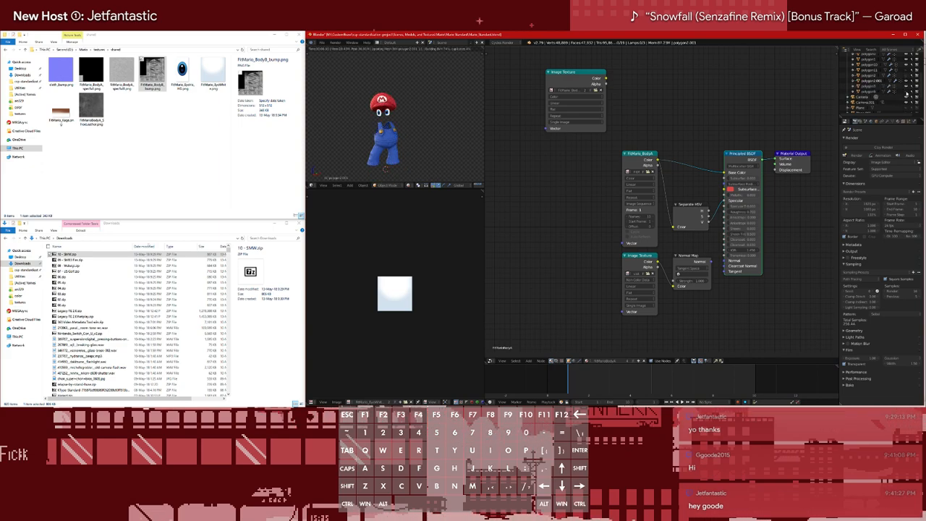
{"action": "left_click", "coordinate": [906, 92]}
{"action": "left_click", "coordinate": [907, 93]}
{"action": "left_click", "coordinate": [907, 93]}
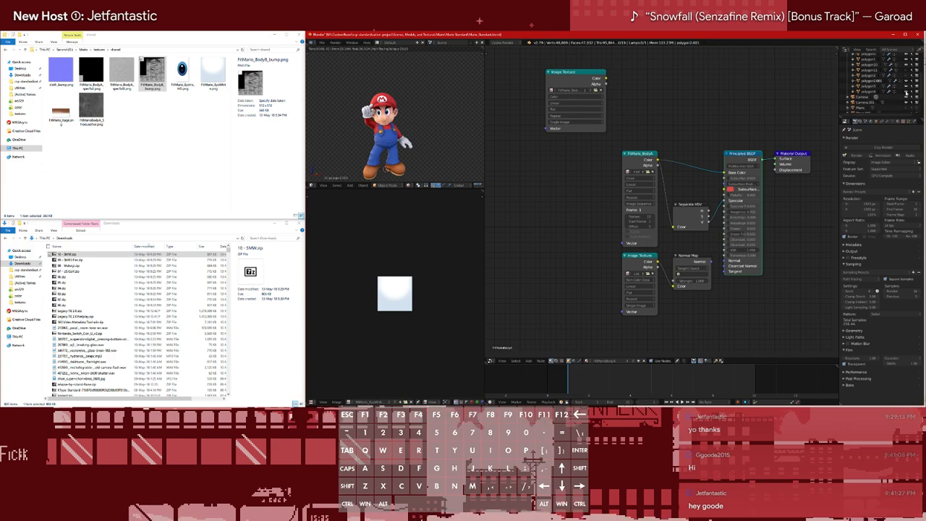
{"action": "scroll", "coordinate": [389, 147], "scroll_direction": "up", "scroll_amount": 7}
{"action": "scroll", "coordinate": [389, 147], "scroll_direction": "down", "scroll_amount": 6}
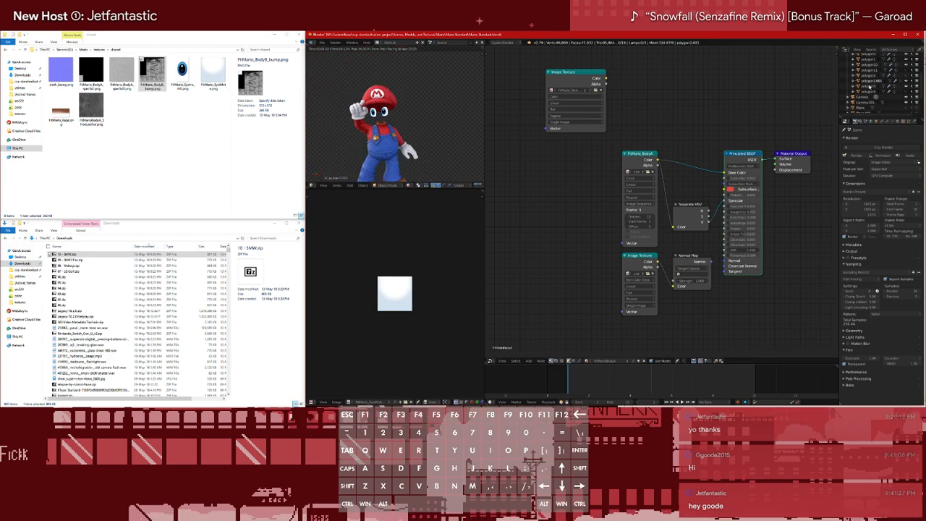
Switch the 3D view to Material shading and select the linked geometry around the shirt collar in Edit Mode
{"action": "scroll", "coordinate": [353, 134], "scroll_direction": "up", "scroll_amount": 6}
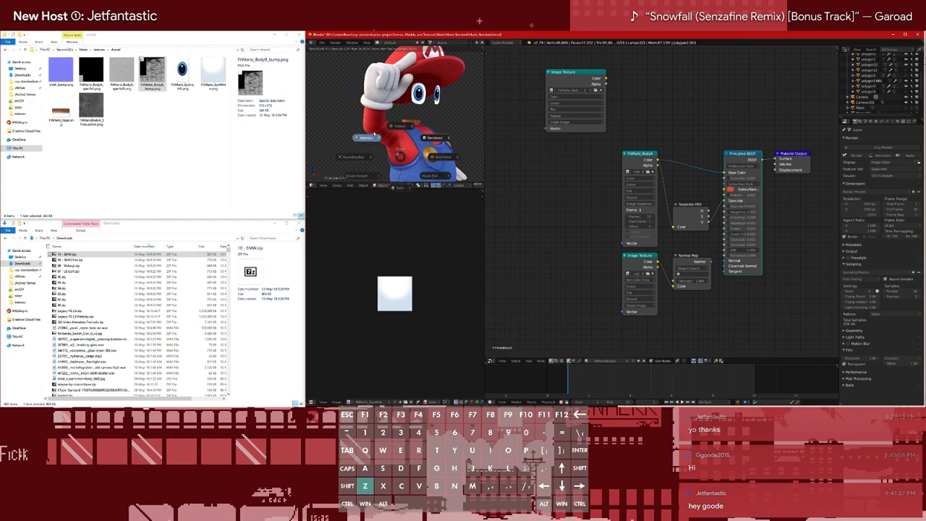
{"action": "scroll", "coordinate": [425, 126], "scroll_direction": "up", "scroll_amount": 4}
{"action": "scroll", "coordinate": [425, 127], "scroll_direction": "down", "scroll_amount": 8}
{"action": "middle_click_drag", "start_coordinate": [425, 126], "coordinate": [388, 134]}
{"action": "scroll", "coordinate": [386, 145], "scroll_direction": "up", "scroll_amount": 10}
{"action": "key", "text": "Tab"}
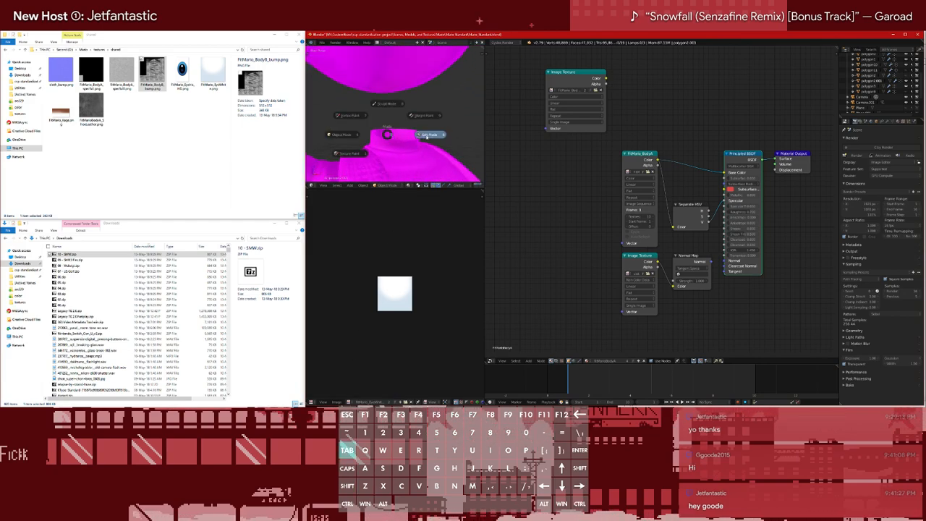
{"action": "key", "text": "ctrl+l"}
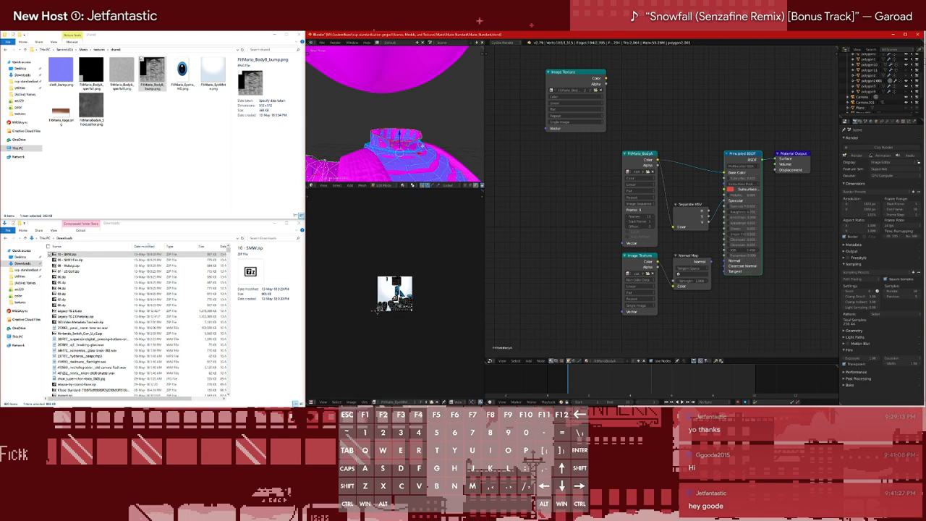
{"action": "scroll", "coordinate": [423, 146], "scroll_direction": "down", "scroll_amount": 5}
{"action": "middle_click_drag", "start_coordinate": [394, 146], "coordinate": [420, 119]}
{"action": "key", "text": "Tab"}
{"action": "scroll", "coordinate": [406, 142], "scroll_direction": "down", "scroll_amount": 4}
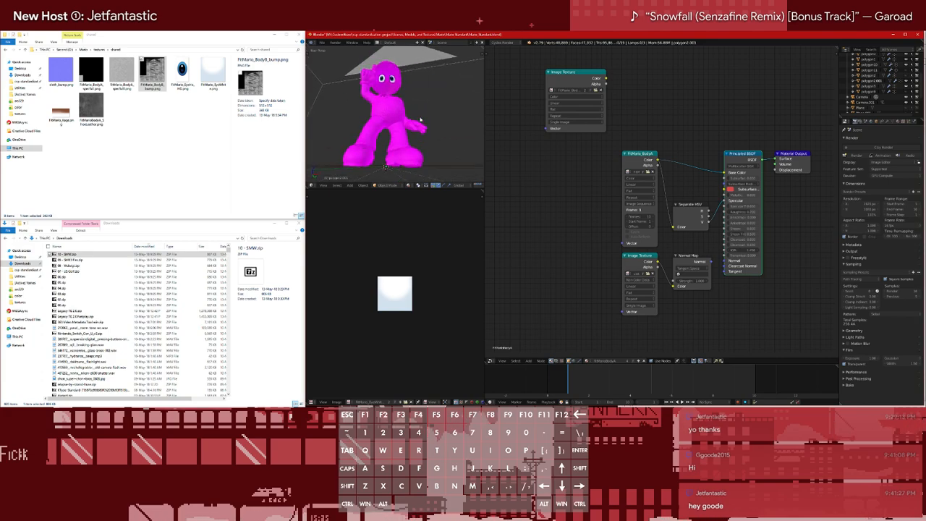
Select the linked shoe geometry of polygon2.001 in Edit Mode and separate the selection into its own object
{"action": "left_click", "coordinate": [356, 150]}
{"action": "key", "text": "Tab"}
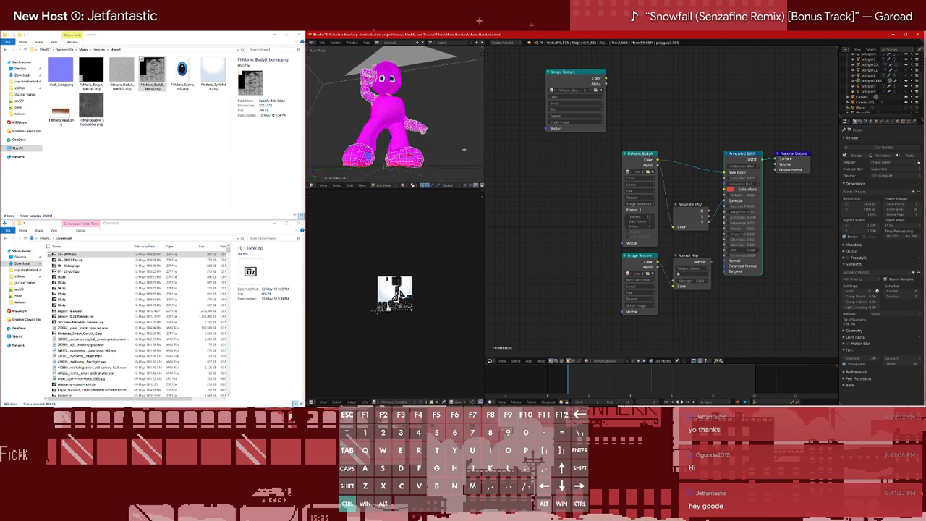
{"action": "key", "text": "ctrl+l"}
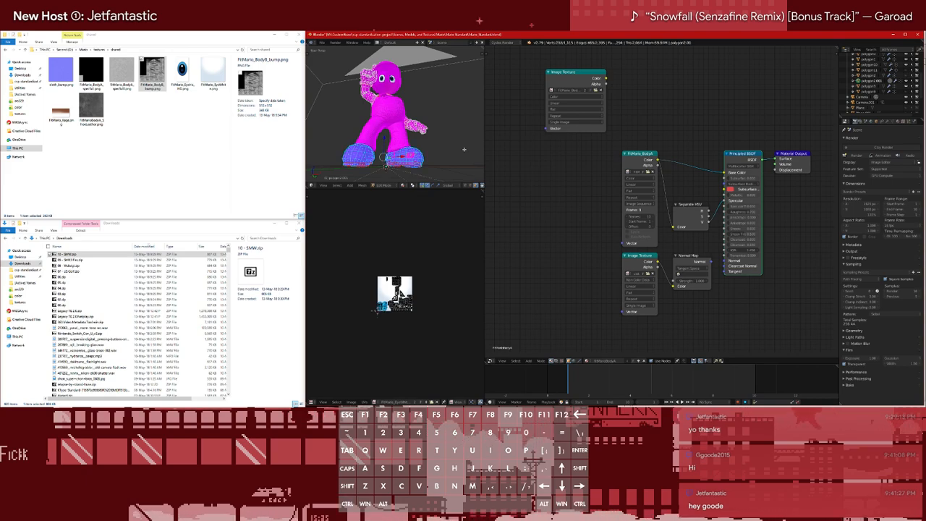
{"action": "key", "text": "u"}
{"action": "left_click", "coordinate": [442, 199]}
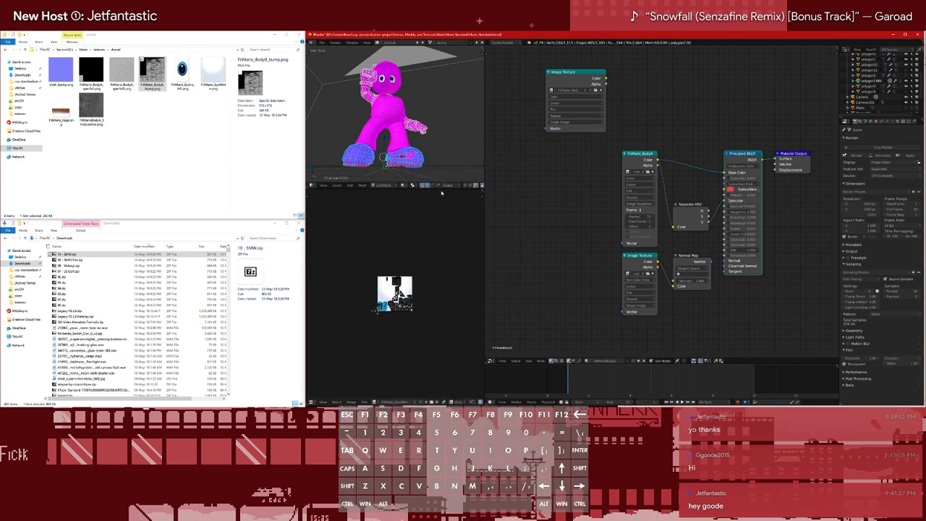
{"action": "key", "text": "p"}
{"action": "left_click", "coordinate": [428, 154]}
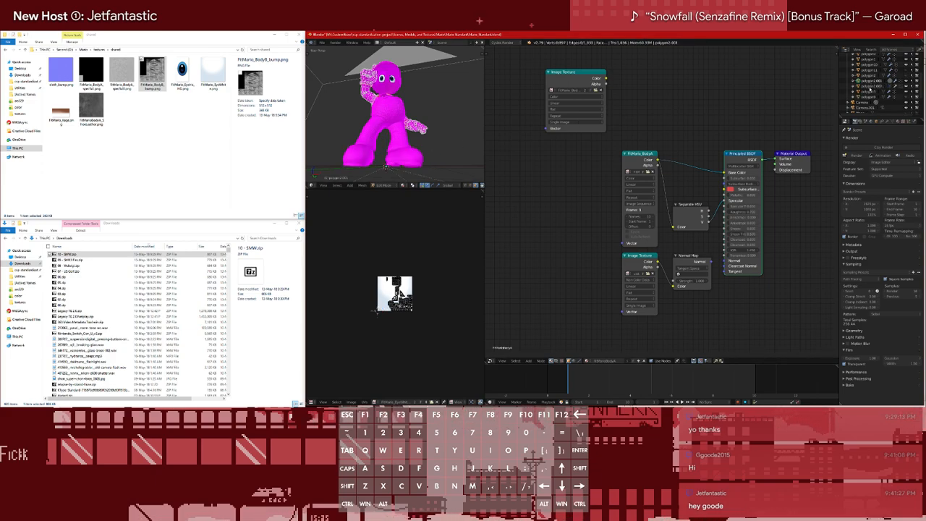
Hide the separated shoes and select the remaining polygon2.001 mesh
{"action": "left_click", "coordinate": [870, 88]}
{"action": "left_click", "coordinate": [871, 82]}
{"action": "left_click", "coordinate": [873, 88]}
{"action": "key", "text": "h"}
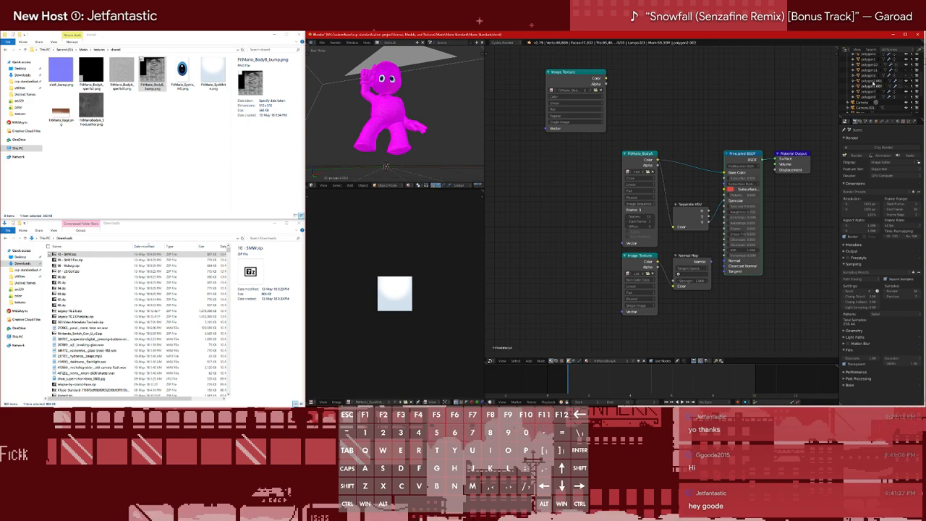
{"action": "left_click", "coordinate": [867, 92]}
{"action": "left_click", "coordinate": [872, 80]}
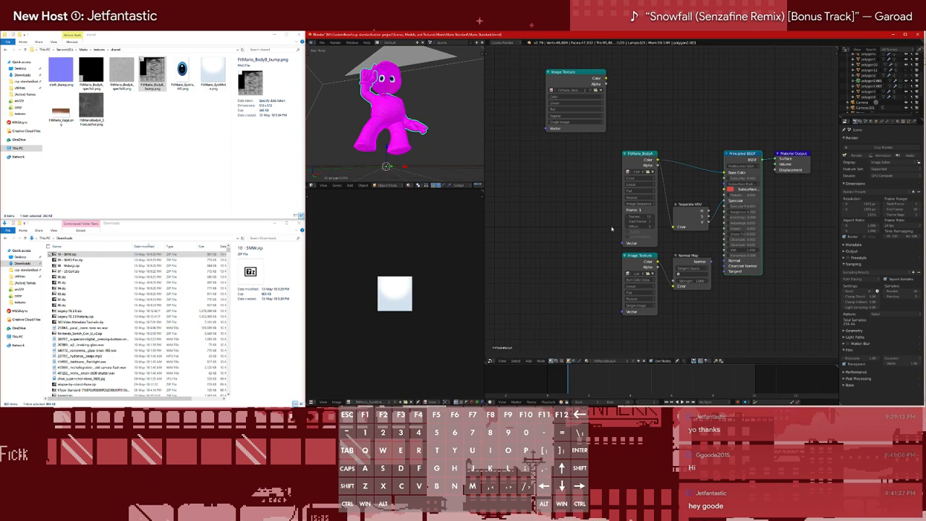
Add Texture Coordinate and Mapping nodes in front of the cloth Image Texture
{"action": "left_click", "coordinate": [627, 258]}
{"action": "key", "text": "ctrl+t"}
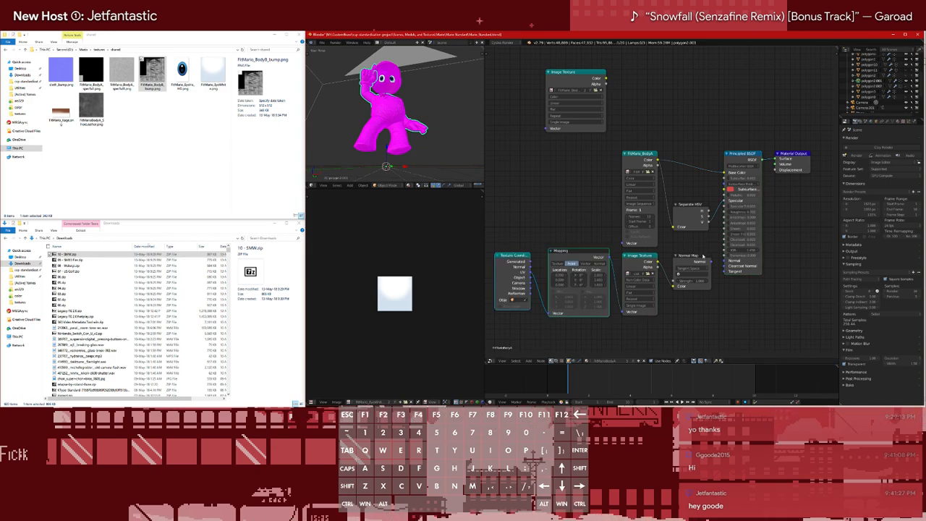
{"action": "key", "text": "ctrl+z"}
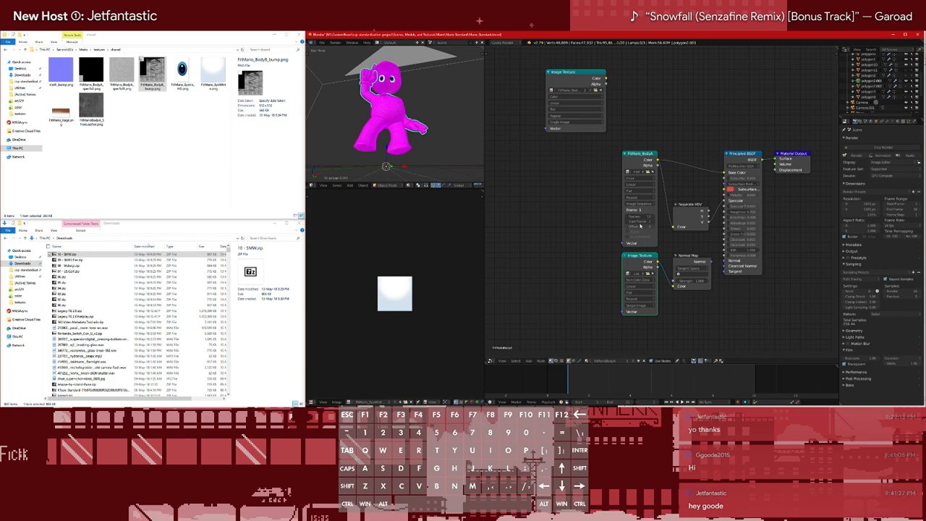
{"action": "key", "text": "ctrl+t"}
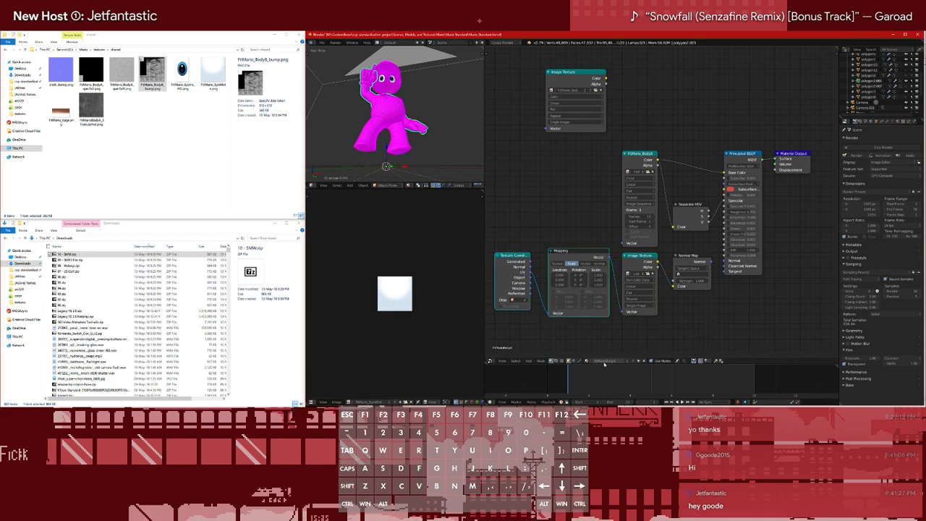
Make the BodyA material on polygon2.001 a single-user copy and assign that copy to the cap mesh
{"action": "left_click", "coordinate": [627, 361]}
{"action": "left_click", "coordinate": [872, 92]}
{"action": "left_click", "coordinate": [588, 361]}
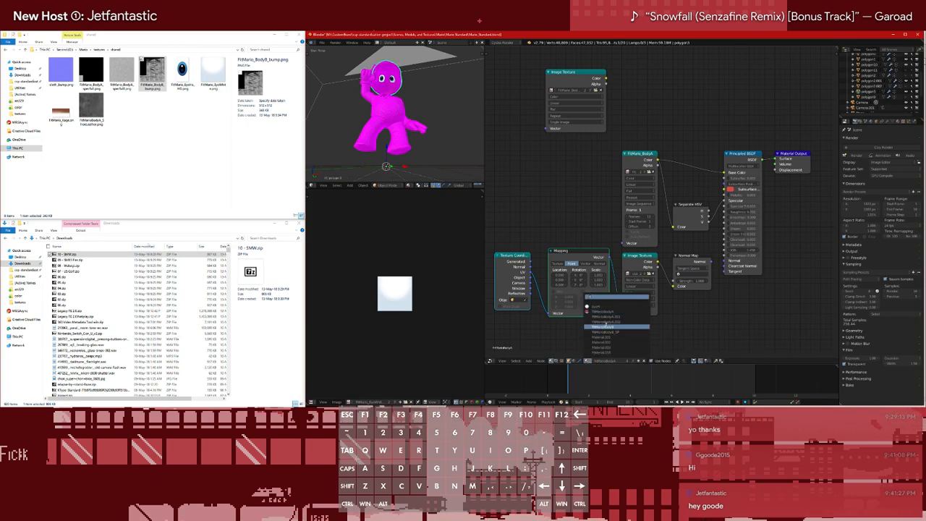
{"action": "left_click", "coordinate": [624, 323]}
Switch the 3D view to Rendered shading and preview the Normal Map node's output on the clothing through a Viewer node
{"action": "mouse_move", "coordinate": [416, 110]}
{"action": "middle_mouse_down"}
{"action": "mouse_move", "coordinate": [422, 135]}
{"action": "mouse_move", "coordinate": [416, 121]}
{"action": "mouse_move", "coordinate": [418, 133]}
{"action": "mouse_move", "coordinate": [407, 129]}
{"action": "mouse_move", "coordinate": [414, 115]}
{"action": "mouse_move", "coordinate": [414, 124]}
{"action": "middle_mouse_up"}
{"action": "scroll", "coordinate": [418, 136], "scroll_direction": "up", "scroll_amount": 2}
{"action": "scroll", "coordinate": [416, 120], "scroll_direction": "down", "scroll_amount": 3}
{"action": "scroll", "coordinate": [405, 129], "scroll_direction": "up", "scroll_amount": 1}
{"action": "scroll", "coordinate": [415, 116], "scroll_direction": "down", "scroll_amount": 2}
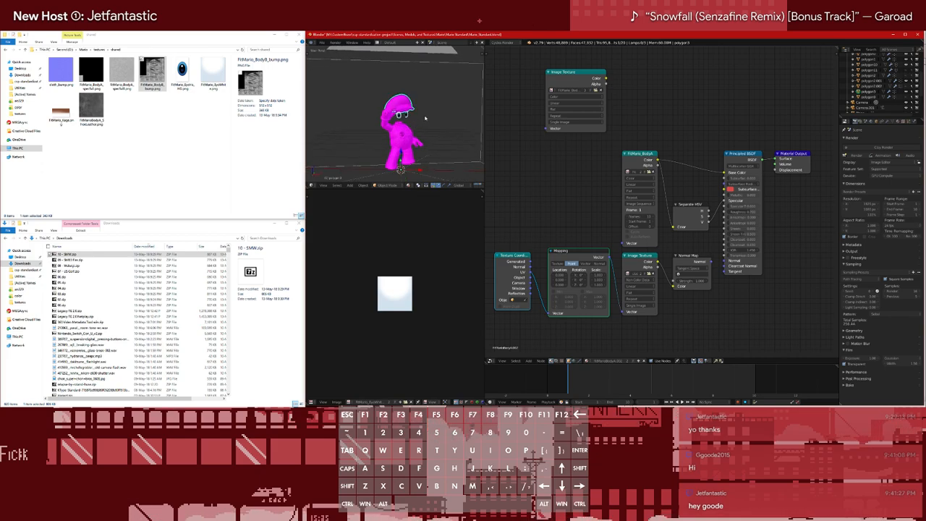
{"action": "scroll", "coordinate": [876, 79], "scroll_direction": "up", "scroll_amount": 2}
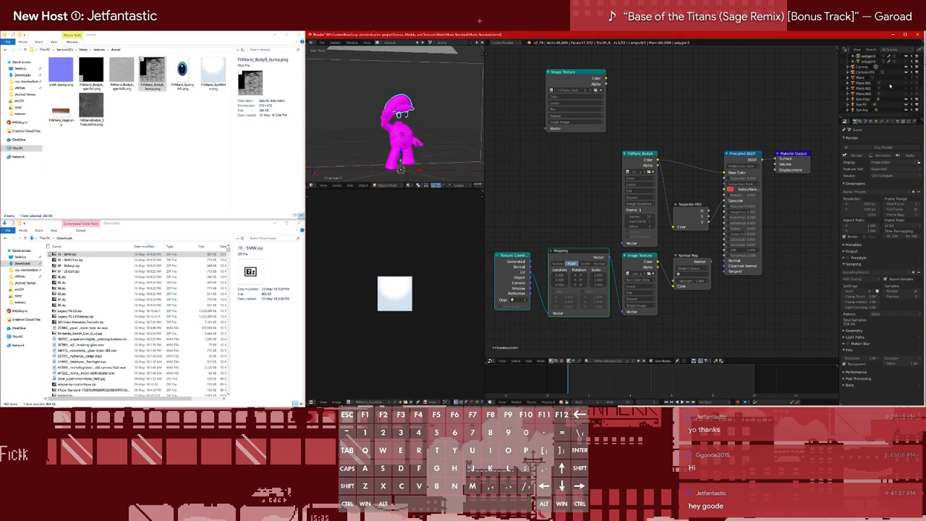
{"action": "scroll", "coordinate": [440, 152], "scroll_direction": "up", "scroll_amount": 2}
{"action": "middle_click_drag", "start_coordinate": [440, 152], "coordinate": [411, 147], "text": "shift"}
{"action": "key", "text": "z"}
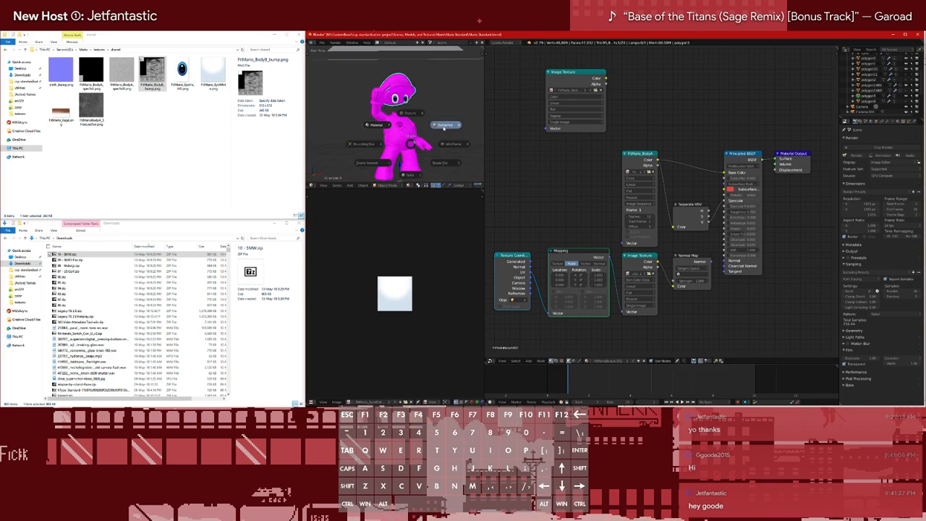
{"action": "left_click", "coordinate": [483, 101]}
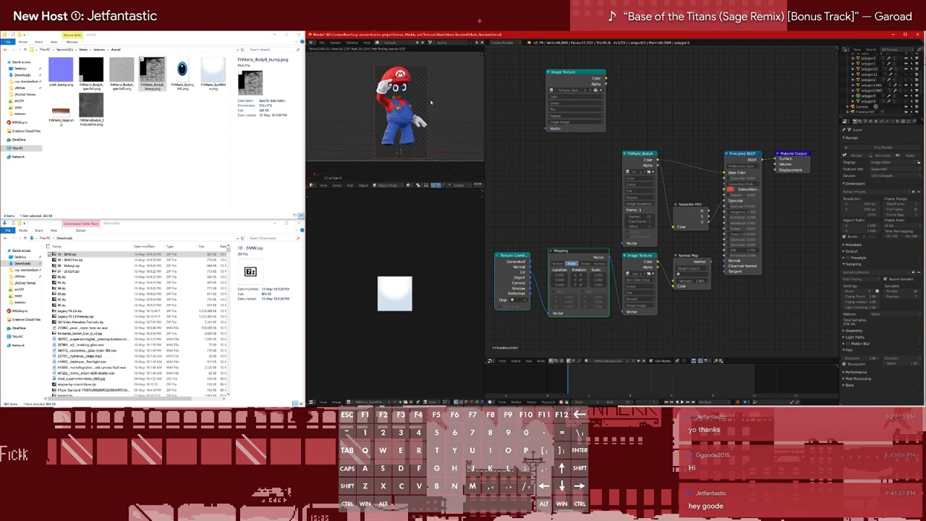
{"action": "scroll", "coordinate": [430, 102], "scroll_direction": "up", "scroll_amount": 6}
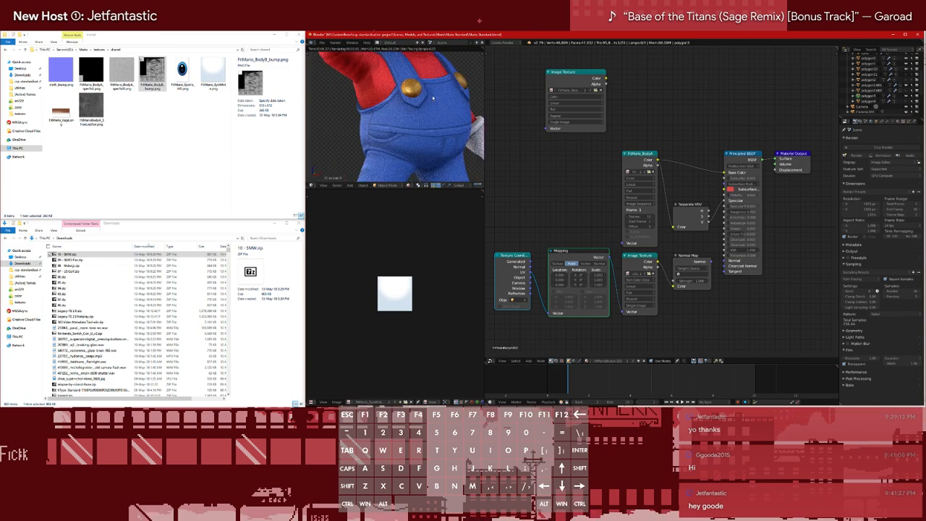
{"action": "left_click", "coordinate": [712, 268], "text": "ctrl+shift"}
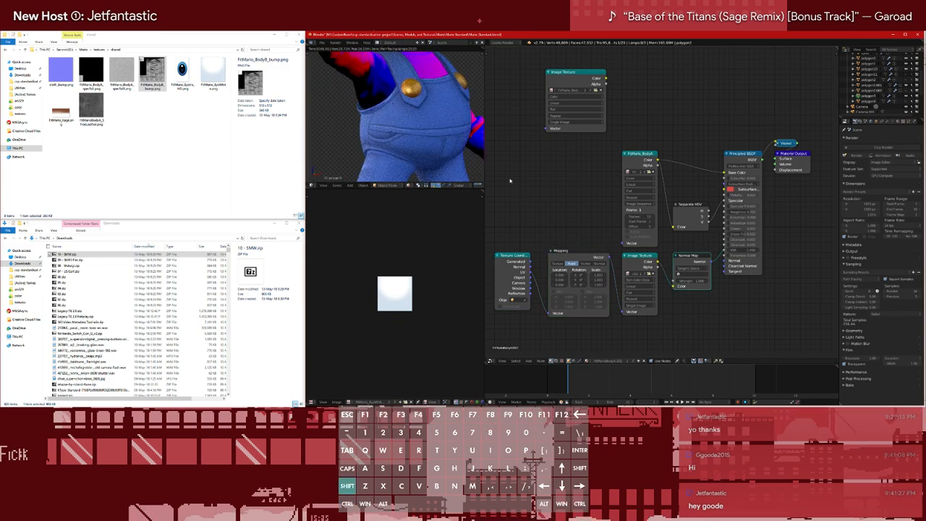
Try a different Texture Coordinate output as the Mapping vector and examine the normal preview on the body and cap
{"action": "scroll", "coordinate": [460, 138], "scroll_direction": "down", "scroll_amount": 4}
{"action": "left_click_drag", "start_coordinate": [541, 293], "coordinate": [537, 297], "text": "ctrl"}
{"action": "left_click_drag", "start_coordinate": [530, 262], "coordinate": [550, 313]}
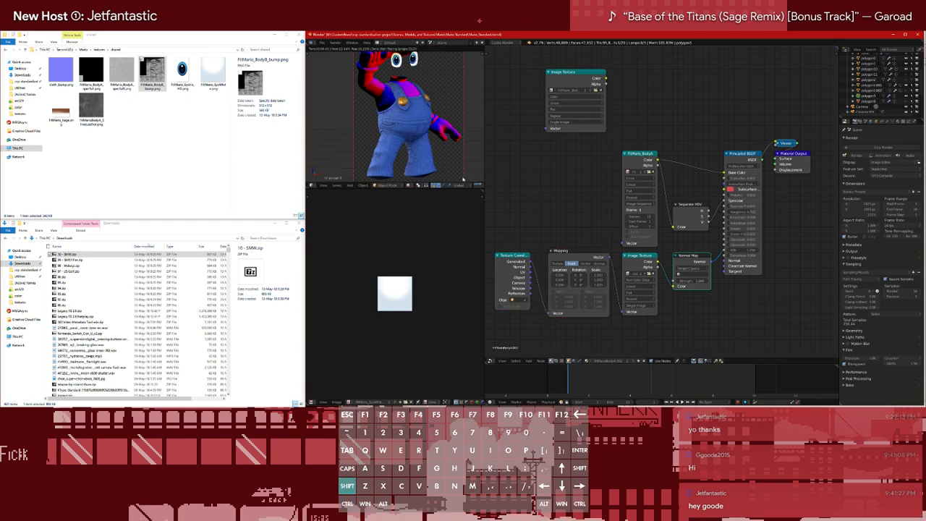
{"action": "scroll", "coordinate": [416, 163], "scroll_direction": "down", "scroll_amount": 3}
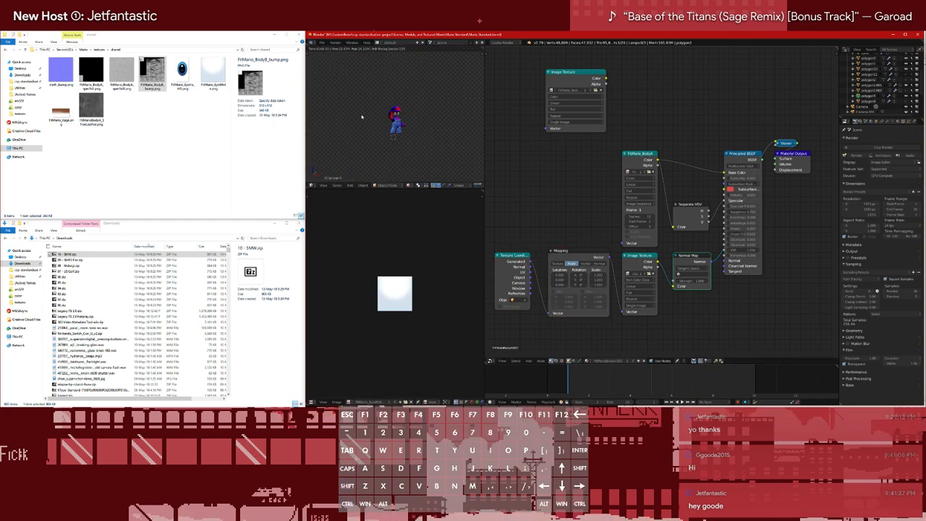
{"action": "scroll", "coordinate": [416, 162], "scroll_direction": "up", "scroll_amount": 4}
{"action": "scroll", "coordinate": [402, 145], "scroll_direction": "down", "scroll_amount": 1}
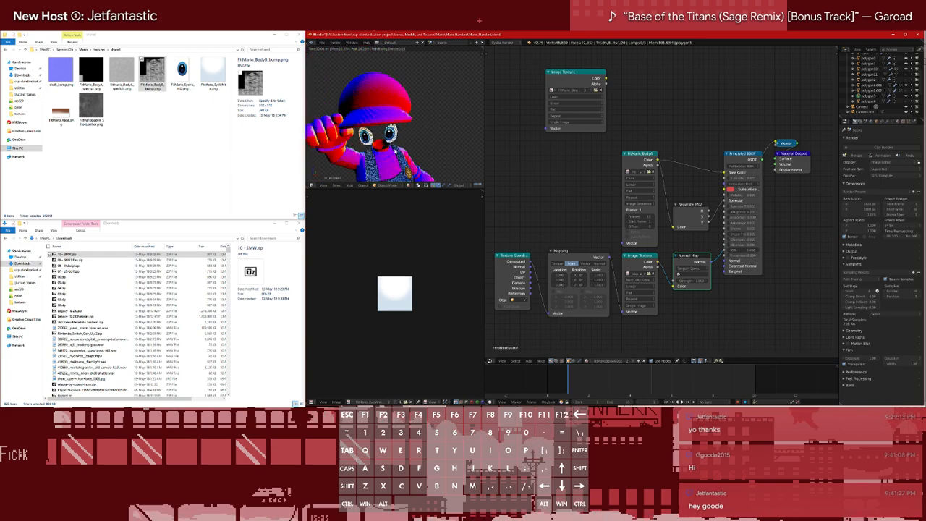
{"action": "scroll", "coordinate": [397, 141], "scroll_direction": "up", "scroll_amount": 3}
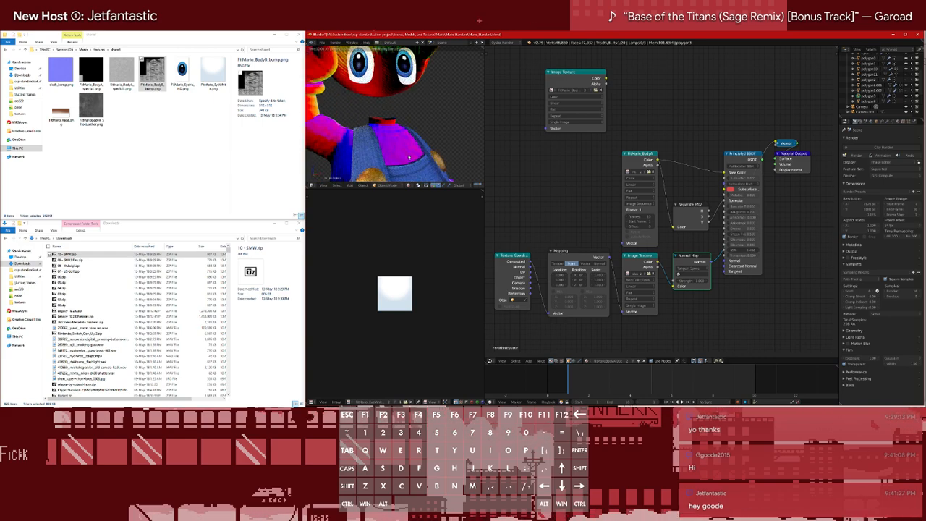
{"action": "scroll", "coordinate": [398, 140], "scroll_direction": "down", "scroll_amount": 3}
Try further Texture Coordinate outputs in the Mapping node's Vector input and compare the cloth normals on cap, sleeves and overalls
{"action": "left_click_drag", "start_coordinate": [525, 275], "coordinate": [553, 319]}
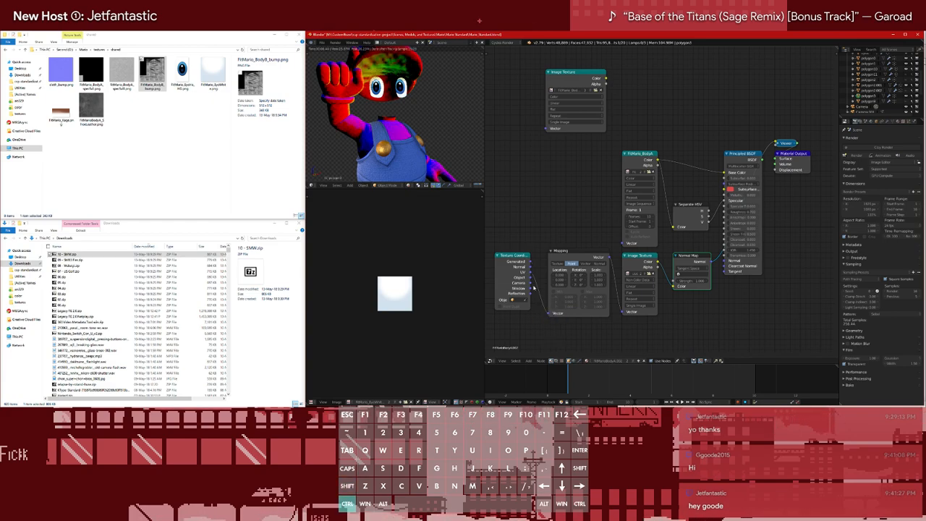
{"action": "right_click_drag", "start_coordinate": [534, 288], "coordinate": [563, 298], "text": "alt+shift"}
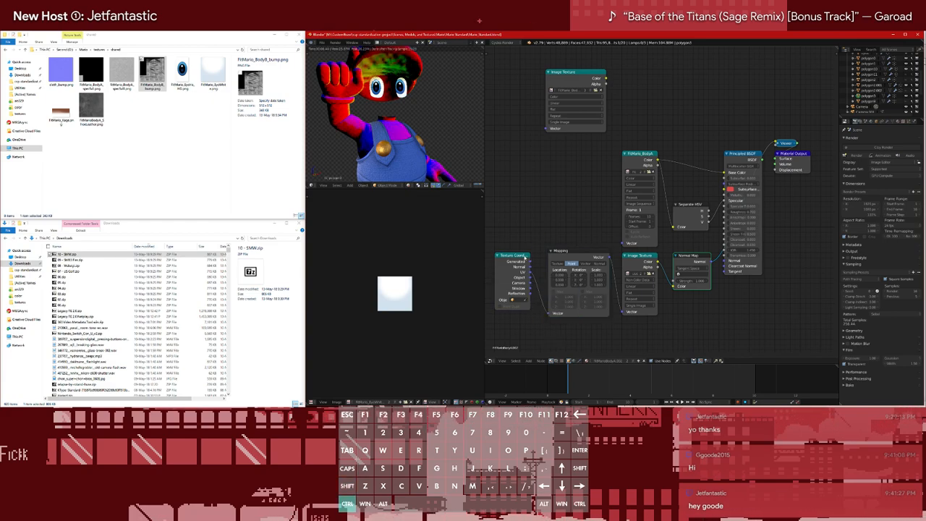
{"action": "key", "text": "ctrl+z"}
{"action": "right_click_drag", "start_coordinate": [520, 269], "coordinate": [560, 308], "text": "ctrl+shift"}
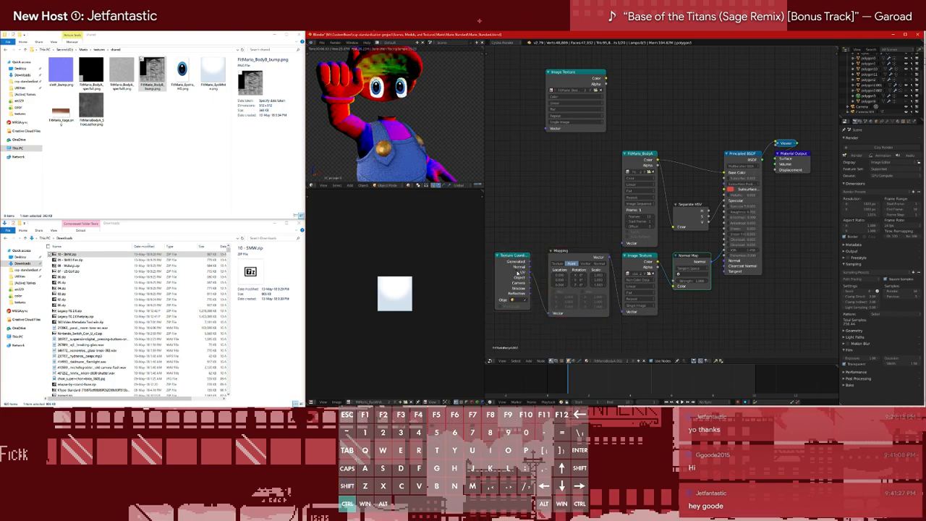
{"action": "right_click_drag", "start_coordinate": [585, 306], "coordinate": [585, 306], "text": "alt"}
{"action": "right_click_drag", "start_coordinate": [518, 277], "coordinate": [566, 297], "text": "alt+shift"}
{"action": "left_click", "coordinate": [561, 300]}
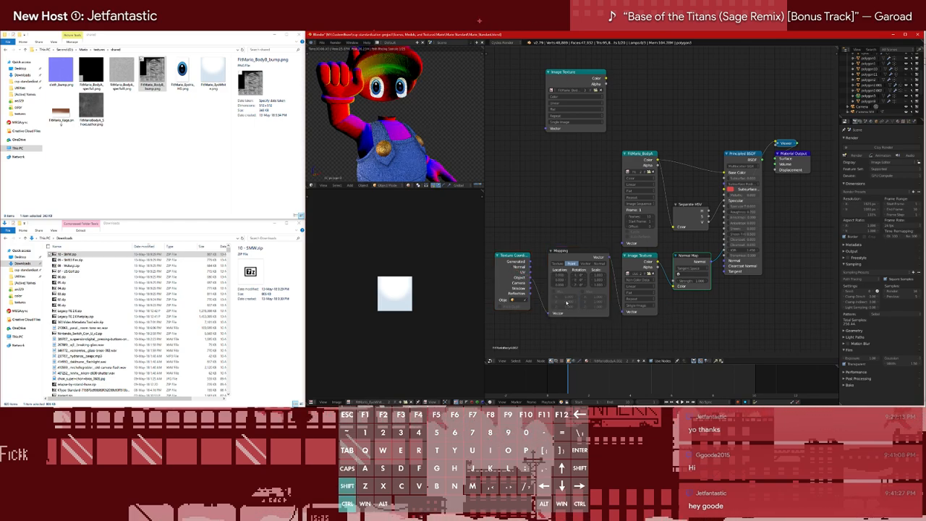
{"action": "right_click_drag", "start_coordinate": [562, 294], "coordinate": [562, 295], "text": "alt+shift"}
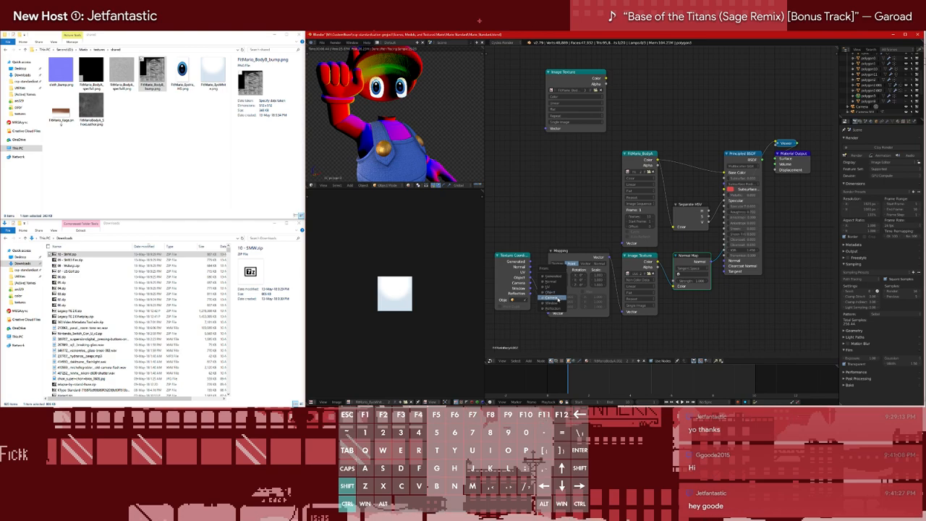
{"action": "left_click", "coordinate": [562, 298]}
{"action": "scroll", "coordinate": [410, 150], "scroll_direction": "down", "scroll_amount": 2}
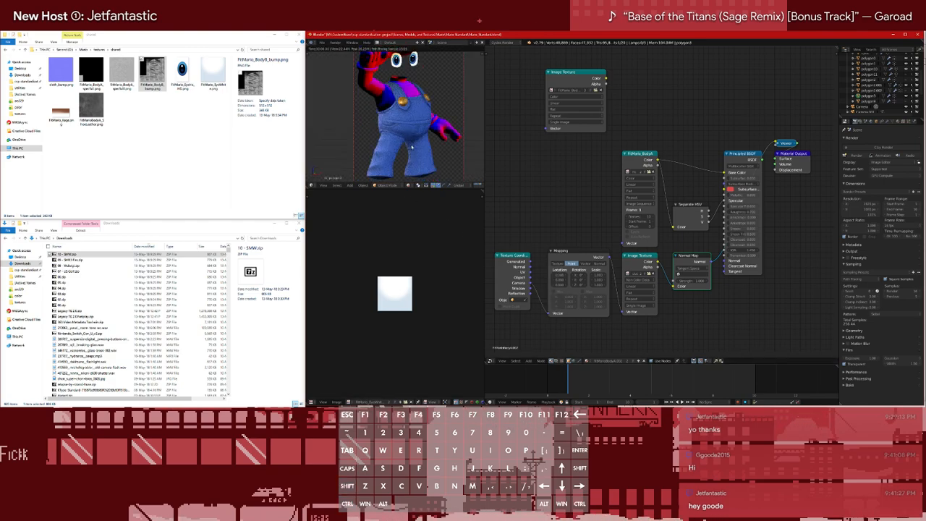
{"action": "middle_click_drag", "start_coordinate": [426, 129], "coordinate": [407, 108]}
{"action": "scroll", "coordinate": [366, 75], "scroll_direction": "up", "scroll_amount": 6}
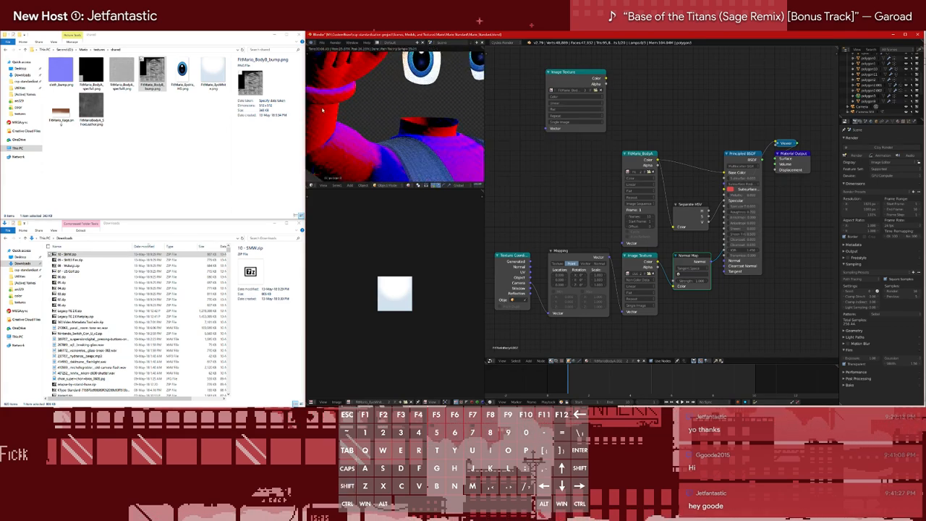
{"action": "scroll", "coordinate": [323, 110], "scroll_direction": "down", "scroll_amount": 6}
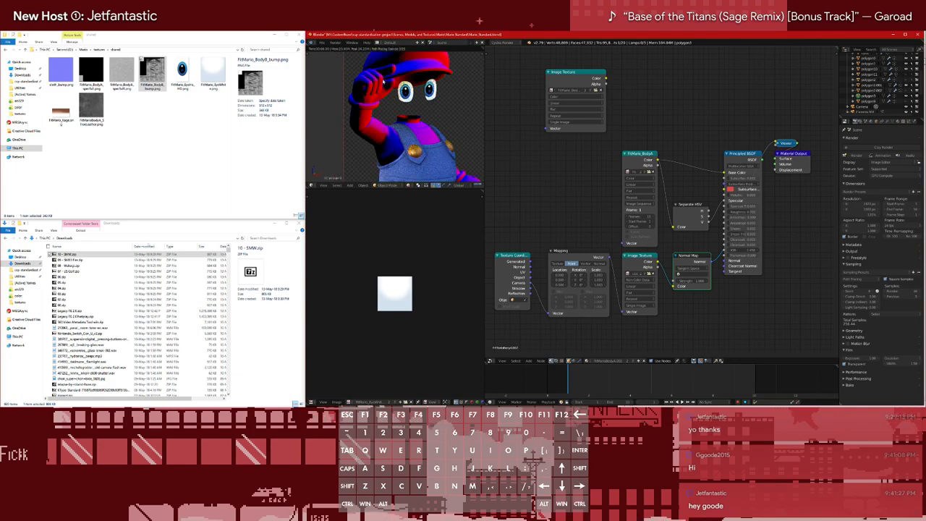
Relink the Texture Coordinate node to the Mapping node's Vector input
{"action": "right_click_drag", "start_coordinate": [527, 289], "coordinate": [565, 301], "text": "ctrl+shift"}
{"action": "left_click", "coordinate": [572, 303]}
{"action": "left_click", "coordinate": [564, 306]}
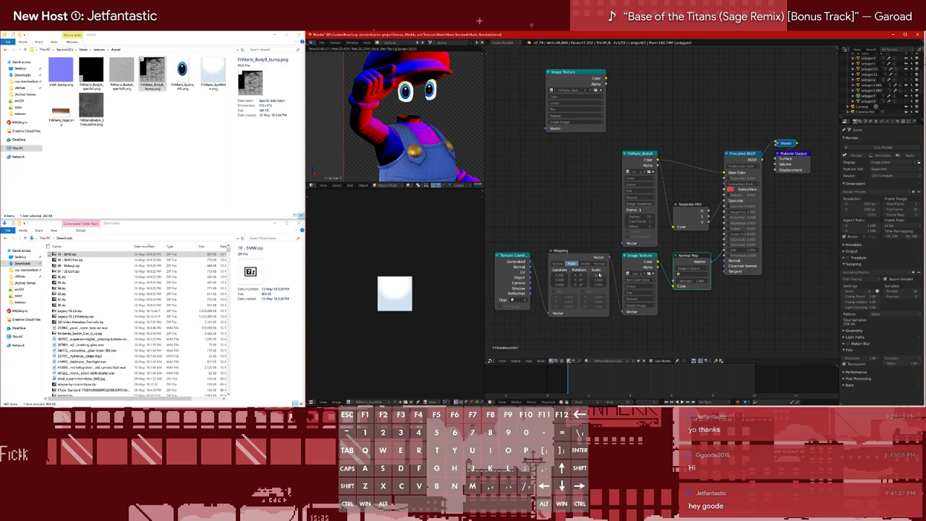
Try a Mapping scale of 1.5 on all axes for the cloth texture in the material shared by clothing and cap
{"action": "left_click_drag", "start_coordinate": [598, 283], "coordinate": [598, 284]}
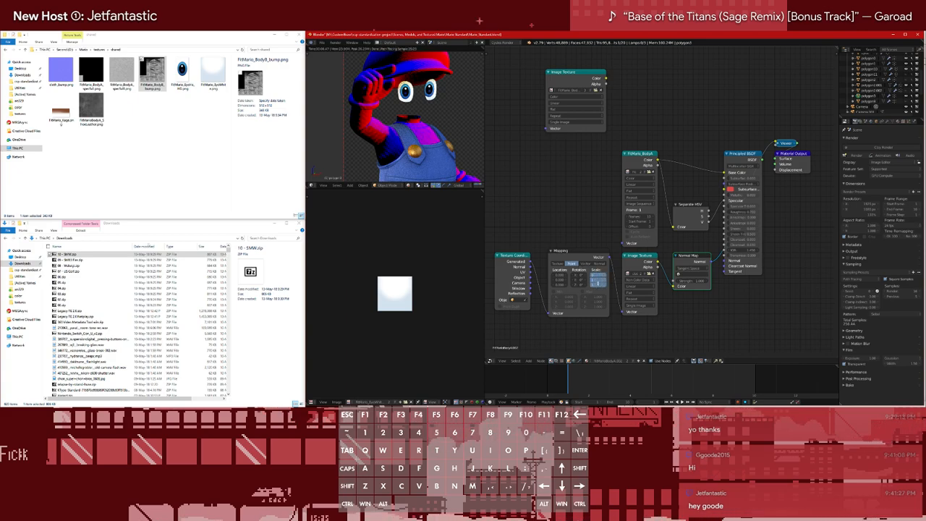
{"action": "key", "text": "Return"}
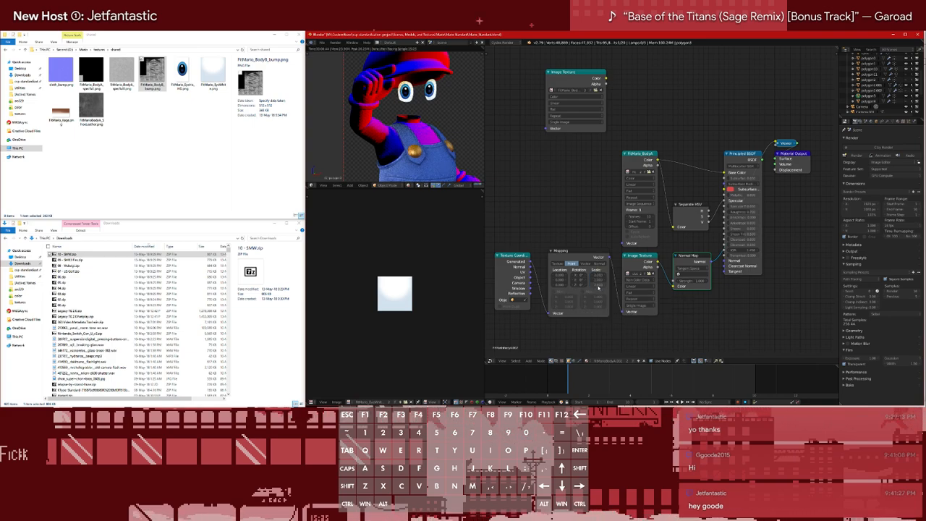
{"action": "left_click_drag", "start_coordinate": [595, 275], "coordinate": [595, 285]}
{"action": "key", "text": "Return"}
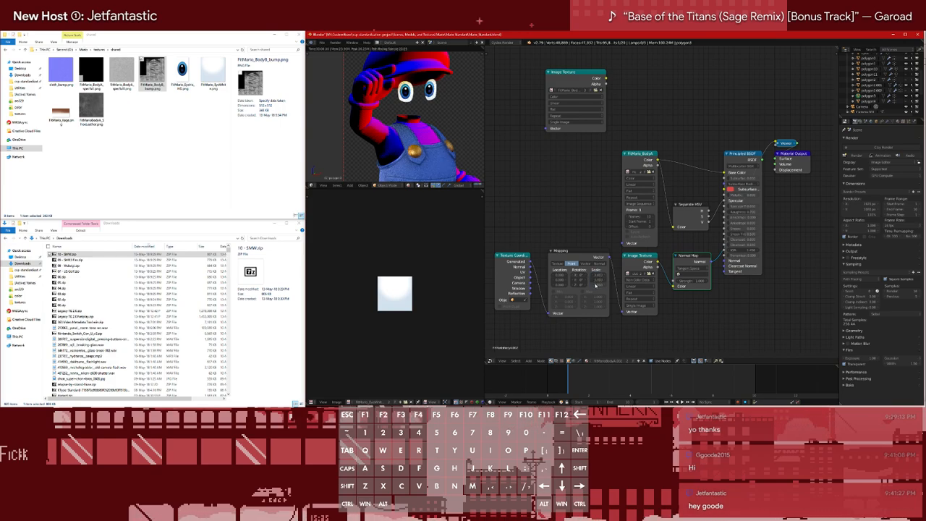
{"action": "left_click_drag", "start_coordinate": [597, 275], "coordinate": [599, 286]}
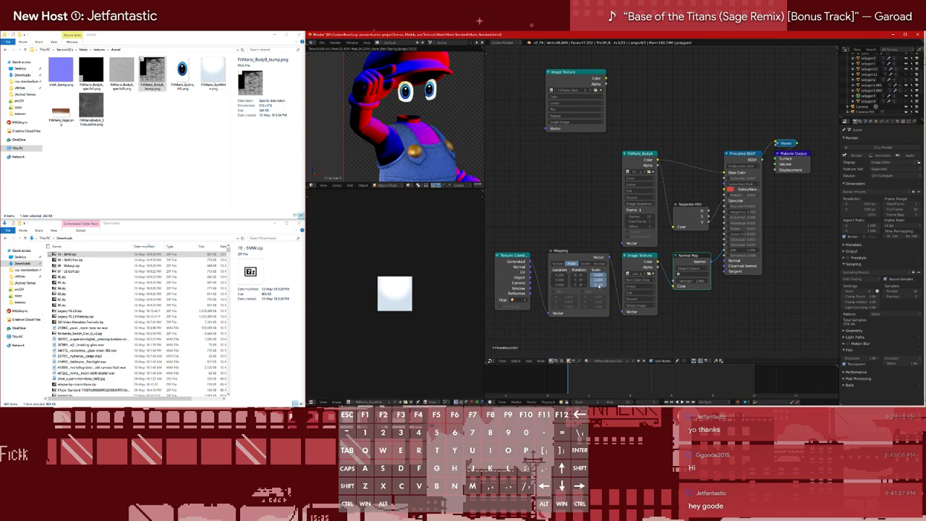
{"action": "type", "text": "1.5"}
{"action": "key", "text": "Return"}
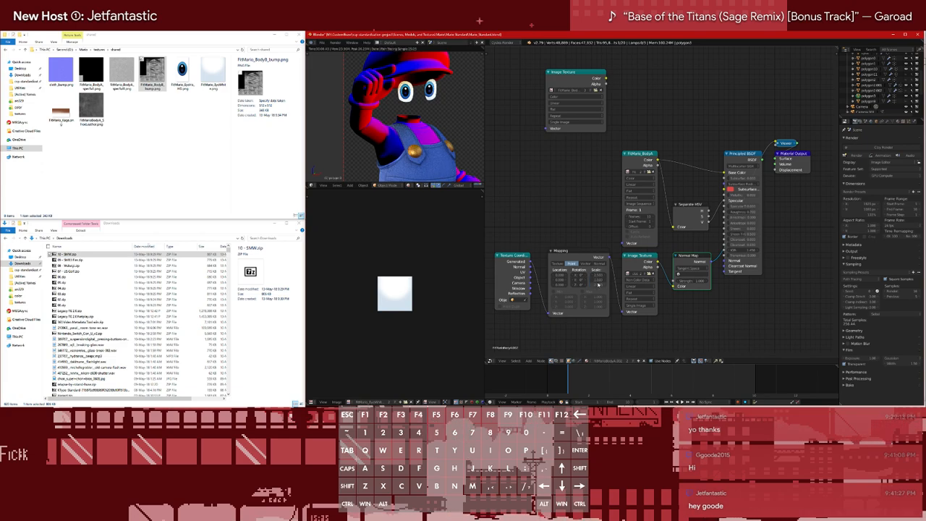
{"action": "left_click_drag", "start_coordinate": [599, 273], "coordinate": [599, 283]}
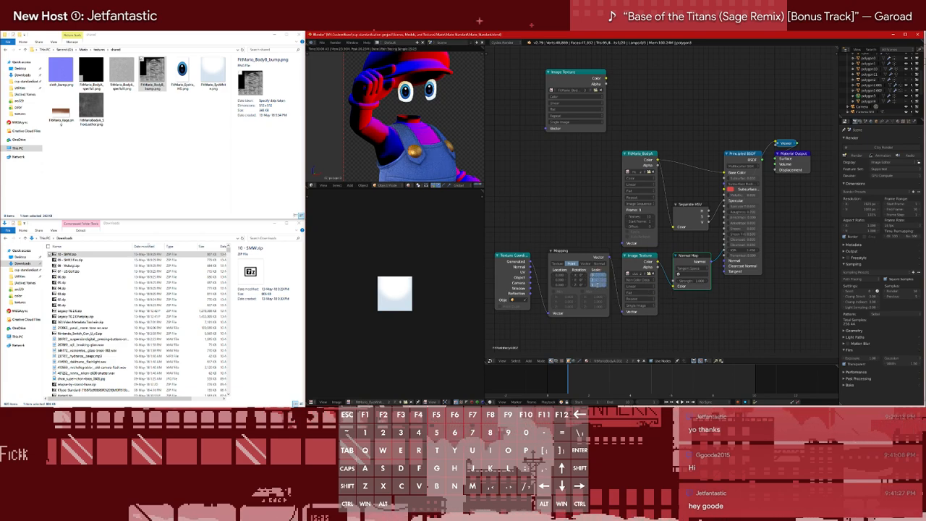
Make the cap's material a single-user copy and set its Mapping scale to 1.5
{"action": "left_click", "coordinate": [907, 96]}
{"action": "left_click", "coordinate": [907, 96]}
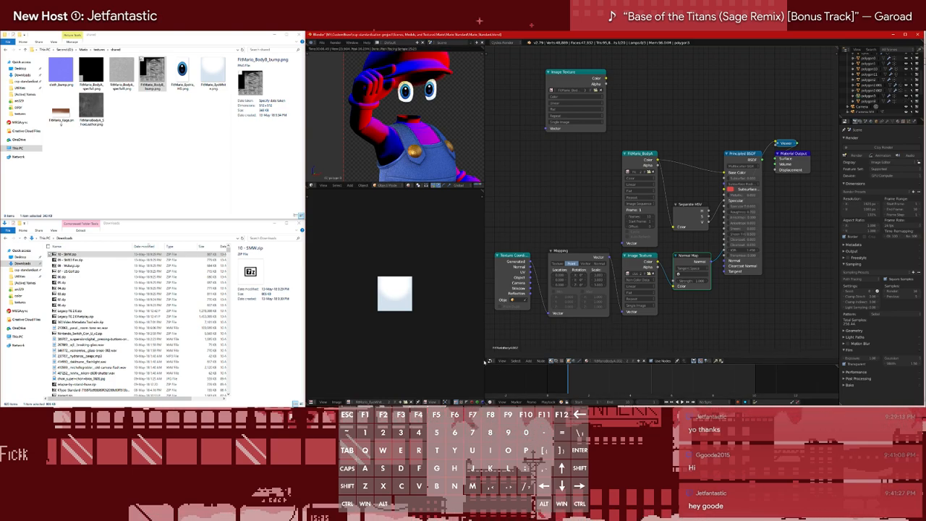
{"action": "left_click", "coordinate": [628, 362]}
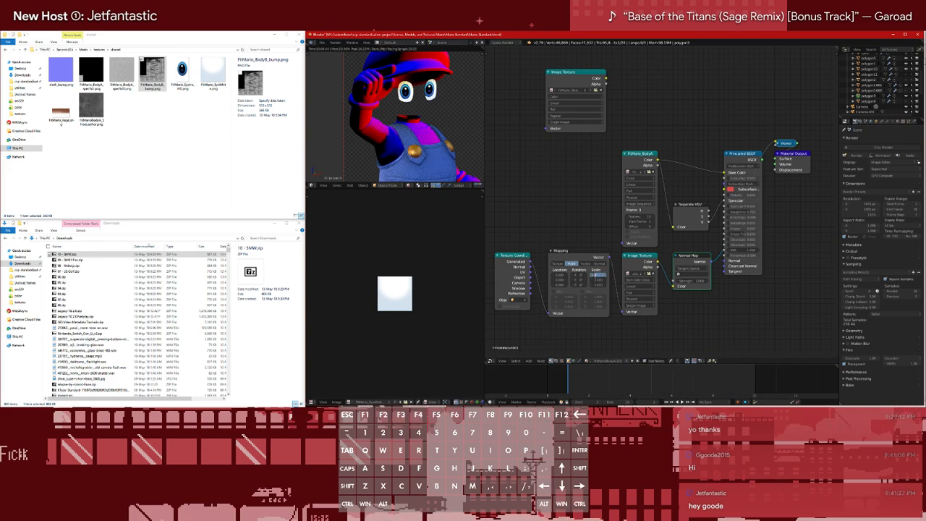
{"action": "left_click_drag", "start_coordinate": [593, 275], "coordinate": [598, 278]}
{"action": "type", "text": "1.5"}
{"action": "key", "text": "Return"}
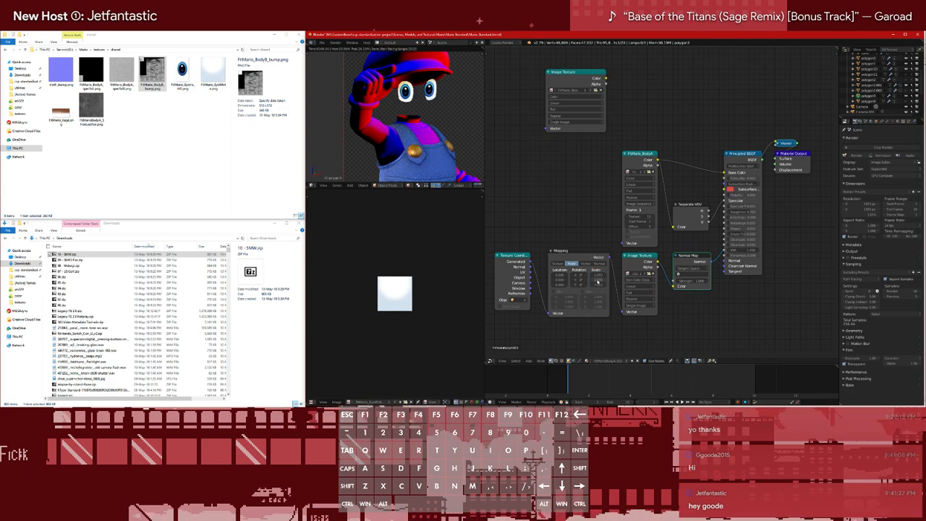
Set the Mapping scale in the polygon2.001 clothing material to 4 on all axes
{"action": "left_click_drag", "start_coordinate": [598, 275], "coordinate": [599, 285]}
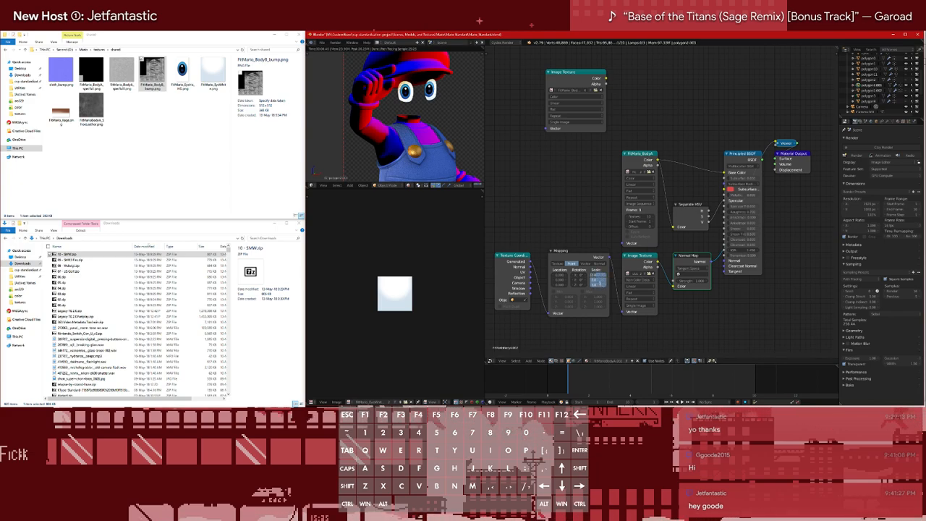
{"action": "type", "text": "4"}
{"action": "key", "text": "Return"}
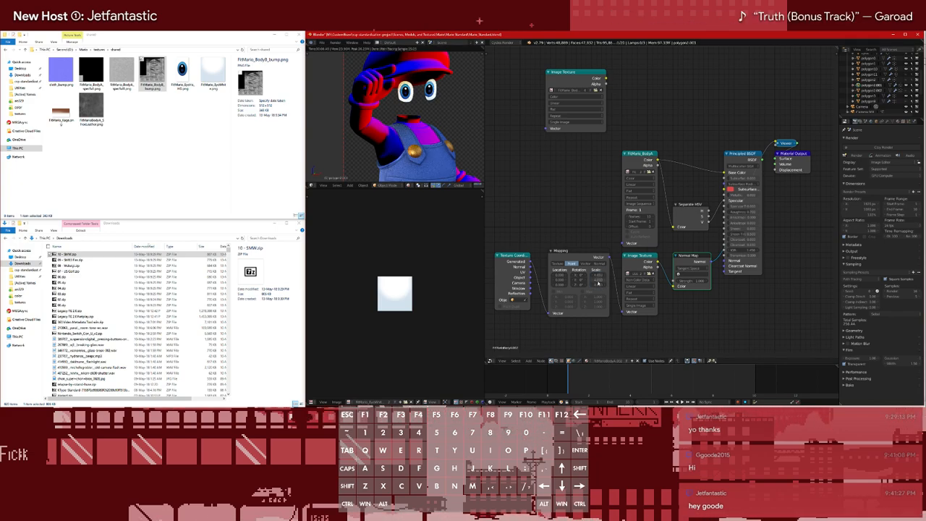
Remove the Viewer previews from the clothing and cap materials and connect the cap's Normal Map to the Principled BSDF's Normal input
{"action": "scroll", "coordinate": [403, 122], "scroll_direction": "down", "scroll_amount": 4}
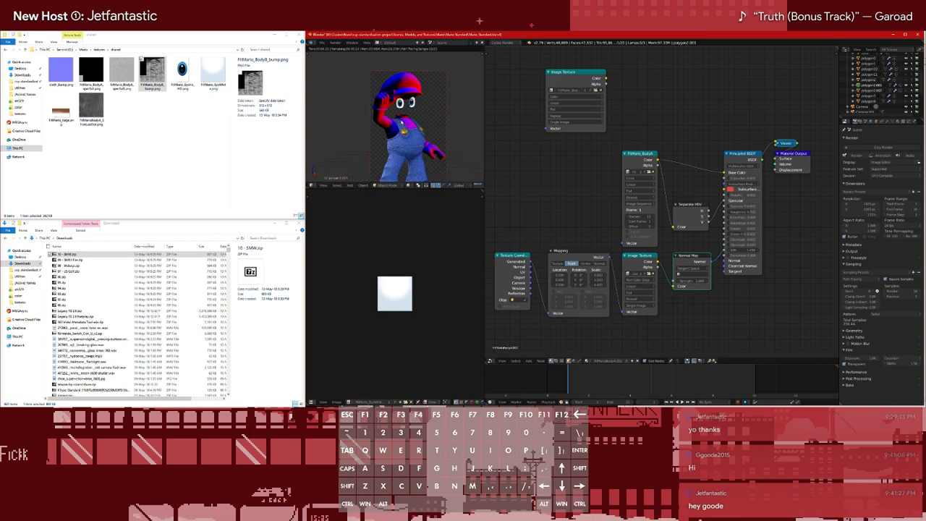
{"action": "scroll", "coordinate": [402, 122], "scroll_direction": "up", "scroll_amount": 2}
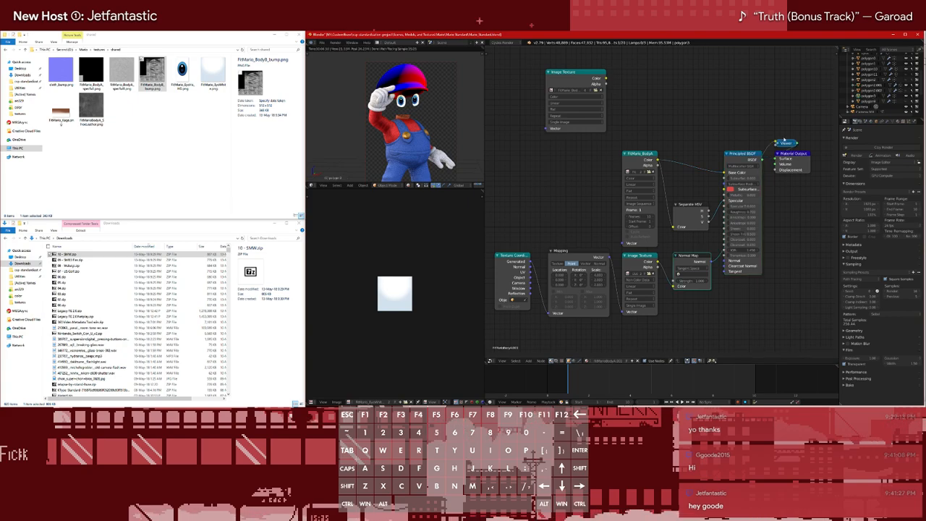
{"action": "scroll", "coordinate": [409, 107], "scroll_direction": "up", "scroll_amount": 3}
{"action": "scroll", "coordinate": [410, 107], "scroll_direction": "up", "scroll_amount": 4}
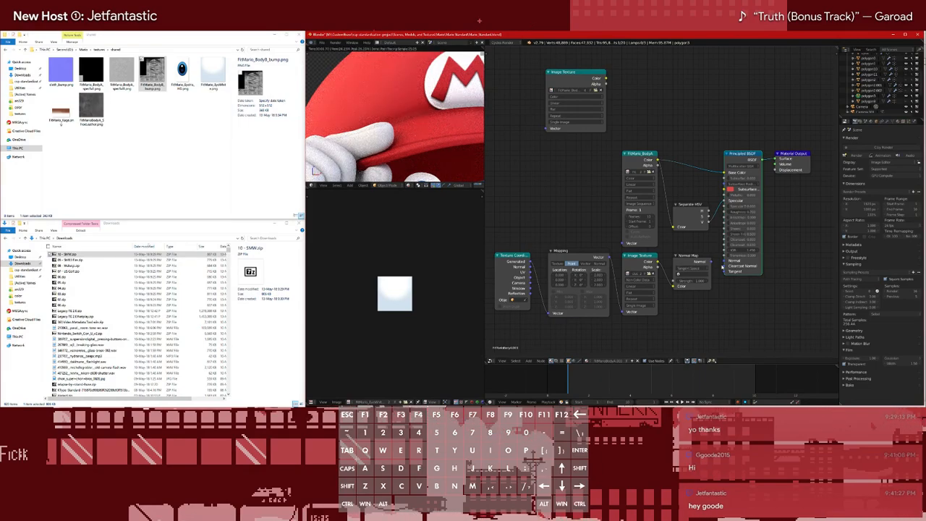
{"action": "right_click_drag", "start_coordinate": [699, 267], "coordinate": [755, 268], "text": "ctrl"}
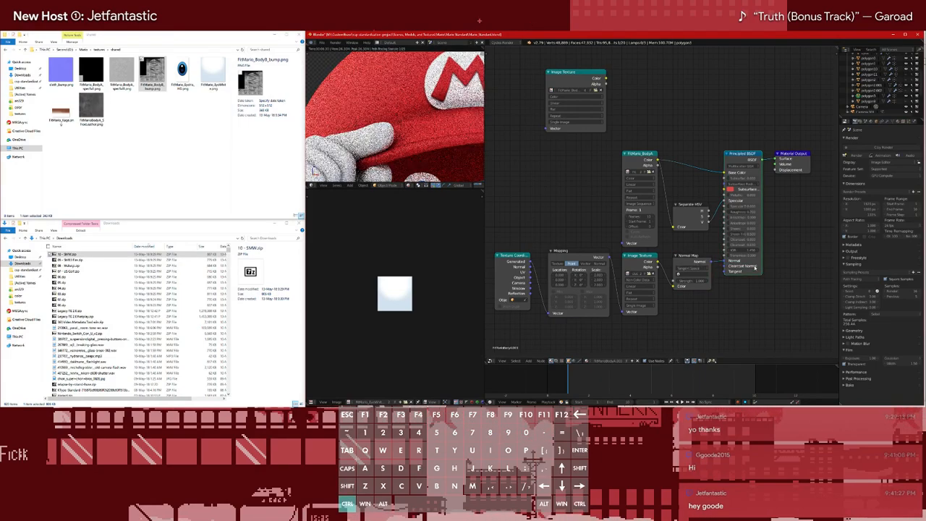
Select the polygon2.001 clothing mesh and examine the rendered cloth detail on the sleeve and overalls
{"action": "left_click", "coordinate": [868, 87]}
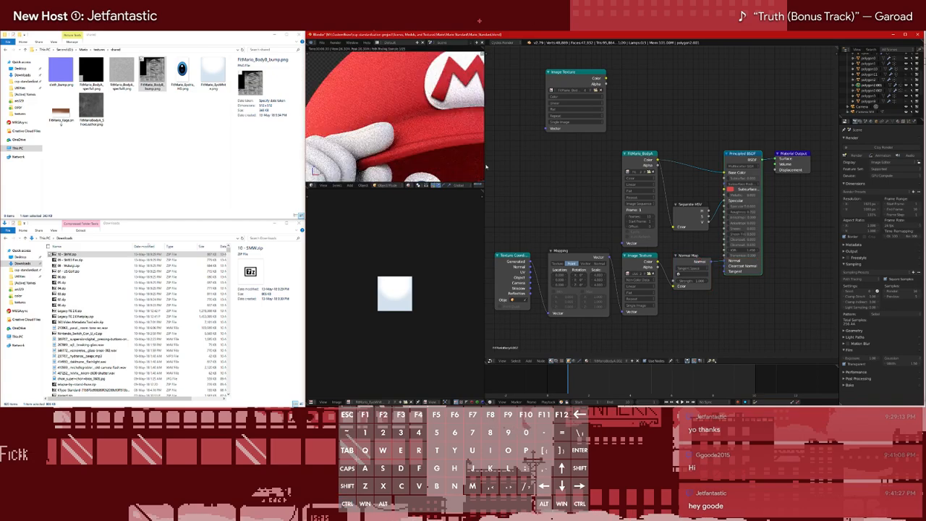
{"action": "scroll", "coordinate": [397, 118], "scroll_direction": "down", "scroll_amount": 3}
{"action": "middle_click_drag", "start_coordinate": [397, 118], "coordinate": [394, 49], "text": "shift"}
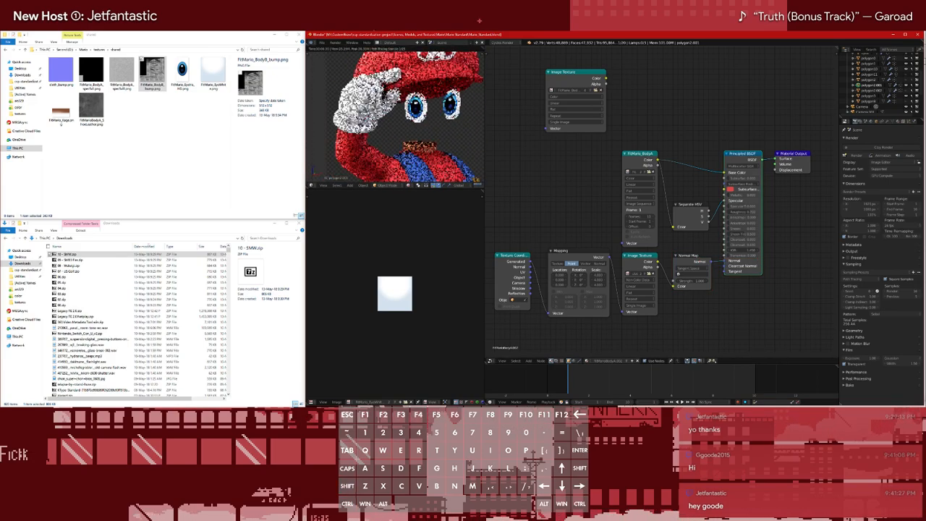
{"action": "middle_click_drag", "start_coordinate": [384, 155], "coordinate": [406, 124], "text": "shift"}
{"action": "scroll", "coordinate": [405, 124], "scroll_direction": "up", "scroll_amount": 2}
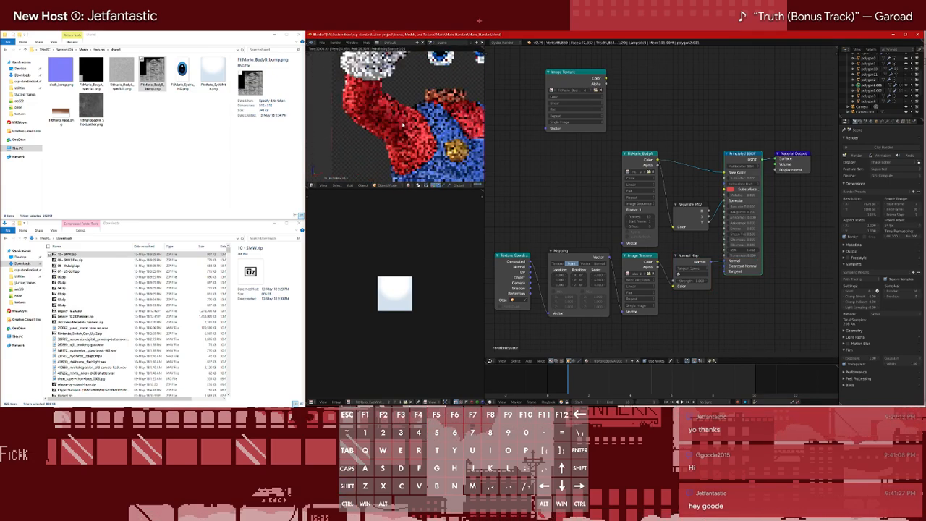
{"action": "scroll", "coordinate": [398, 129], "scroll_direction": "up", "scroll_amount": 1}
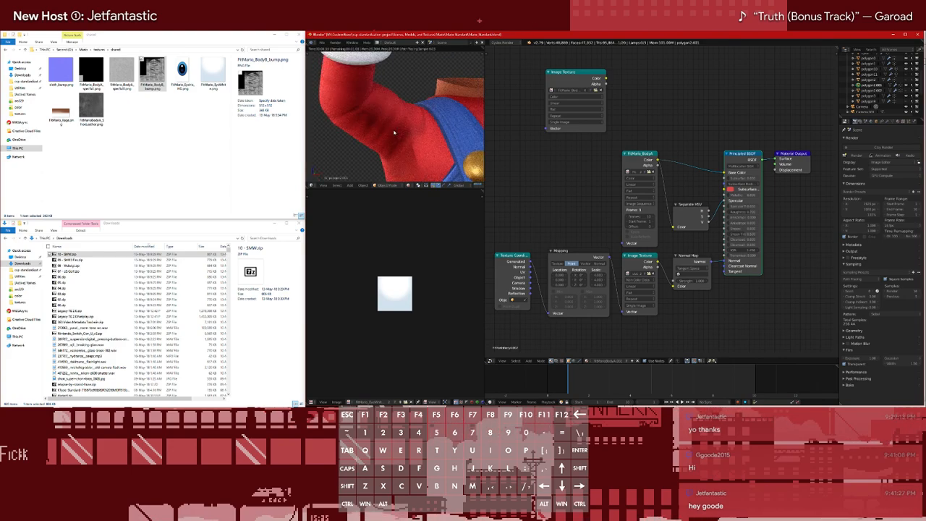
{"action": "scroll", "coordinate": [394, 132], "scroll_direction": "down", "scroll_amount": 5}
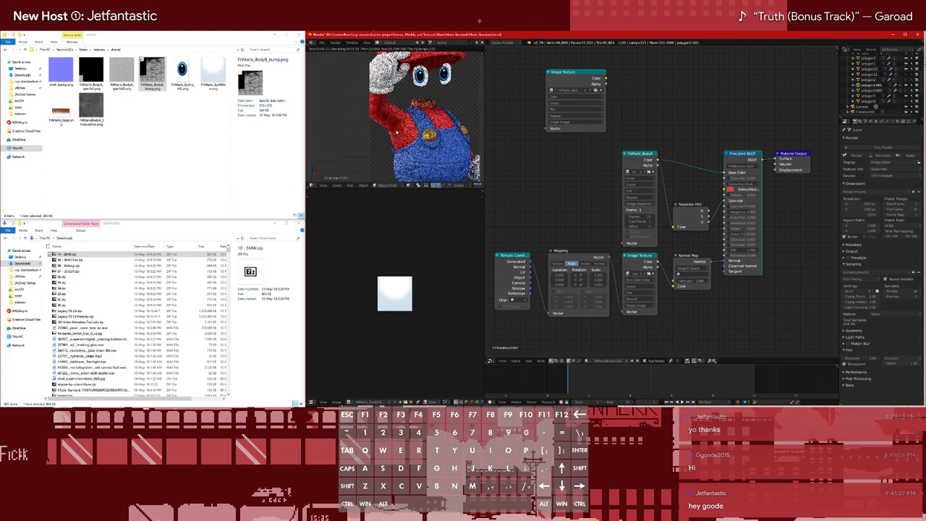
Unhide and select the separated shoes mesh polygon2.002
{"action": "middle_click_drag", "start_coordinate": [422, 146], "coordinate": [423, 90], "text": "shift"}
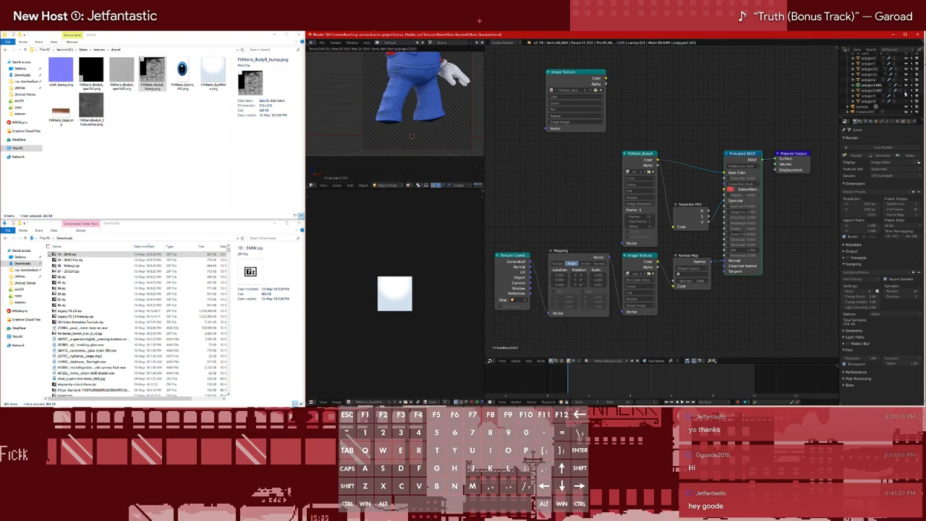
{"action": "left_click", "coordinate": [861, 91]}
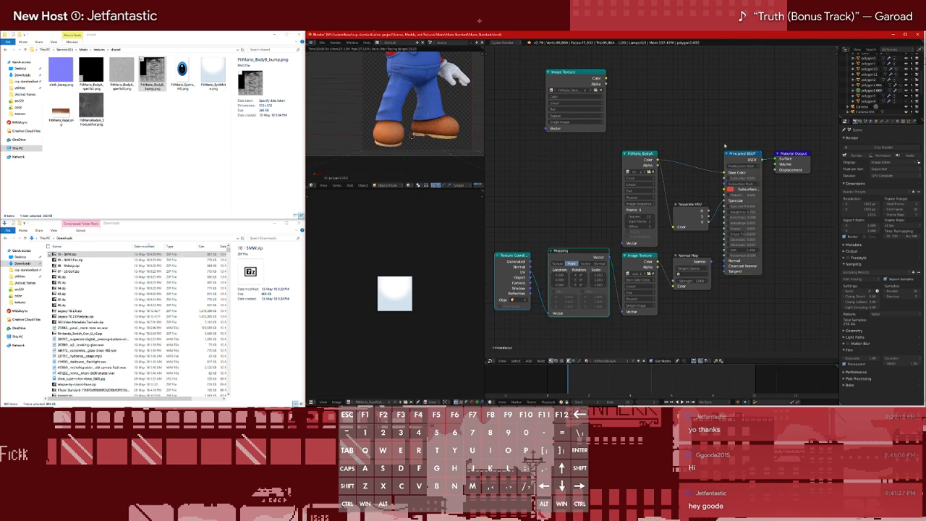
Toggle the visibility of polygon2.002 off and on to check which parts of the shoes it contains
{"action": "scroll", "coordinate": [412, 131], "scroll_direction": "up", "scroll_amount": 3}
{"action": "middle_click_drag", "start_coordinate": [424, 146], "coordinate": [386, 119], "text": "shift"}
{"action": "left_click", "coordinate": [906, 92]}
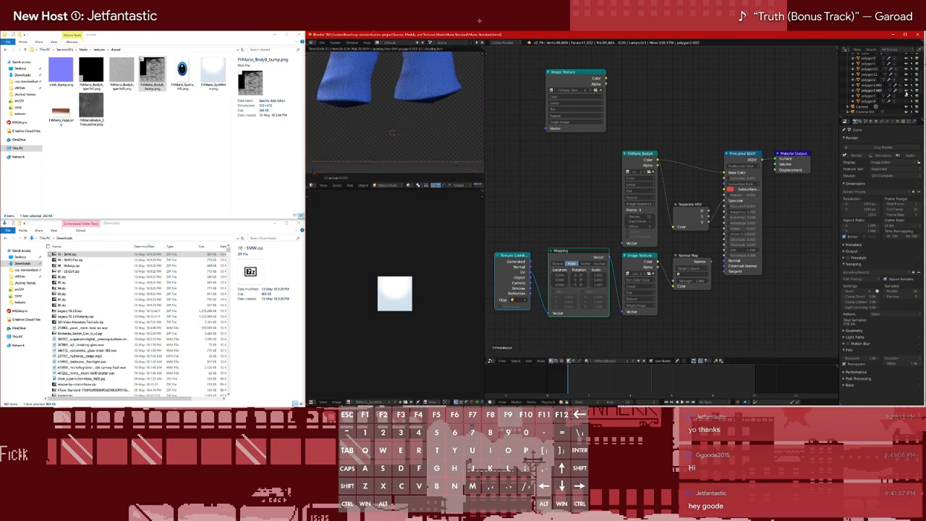
{"action": "left_click", "coordinate": [906, 92]}
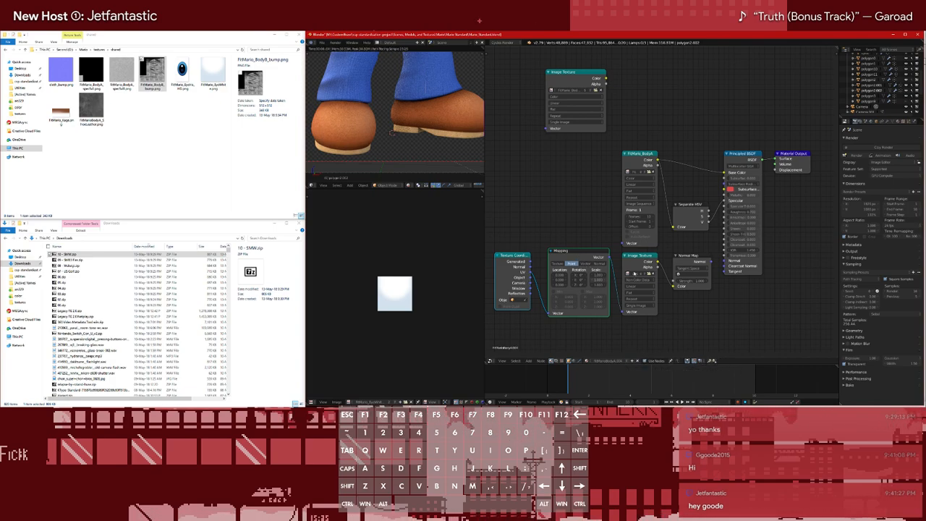
Load FitMarioBodyA_ShoeLeather.png from the shared textures folder into the shoe material's lower Image Texture node
{"action": "left_click", "coordinate": [650, 273]}
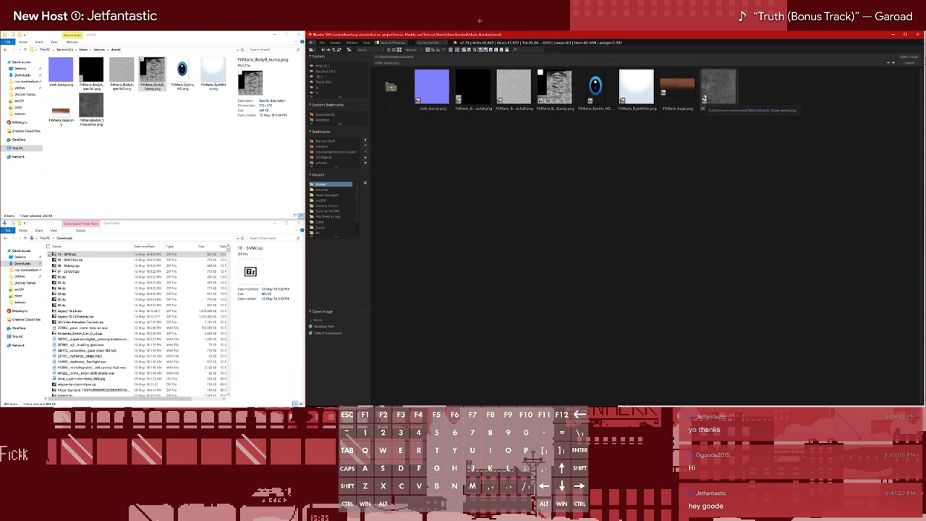
{"action": "double_click", "coordinate": [704, 96]}
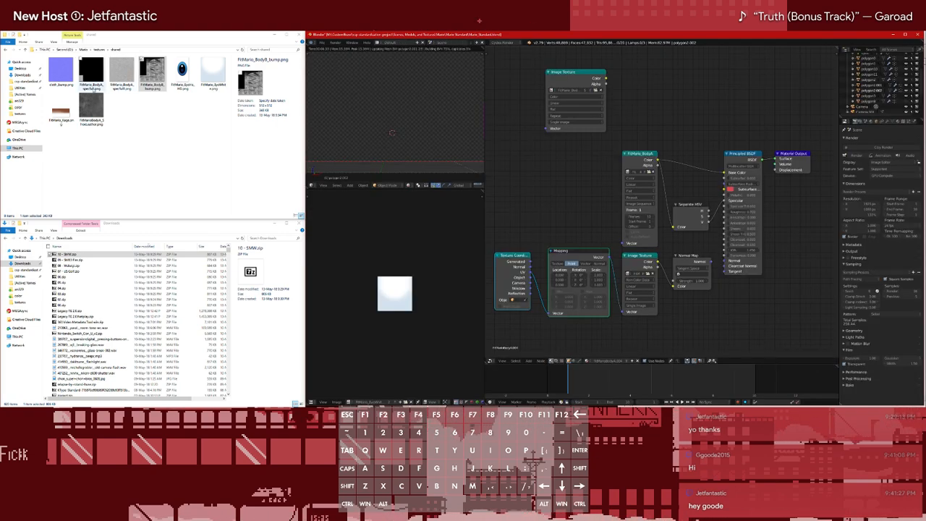
{"action": "left_click", "coordinate": [100, 108]}
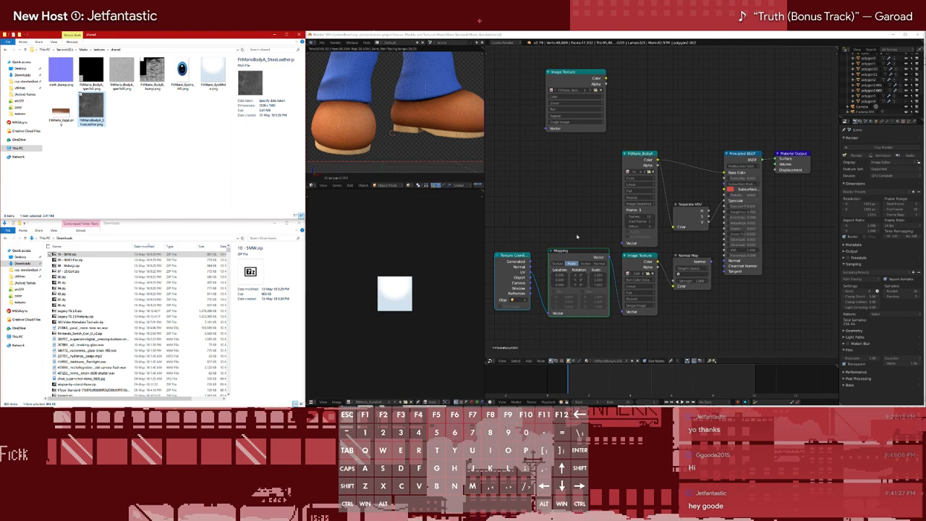
Switch the shoe material's Normal Map node to a Bump node and preview its output through a Viewer
{"action": "left_click", "coordinate": [698, 259]}
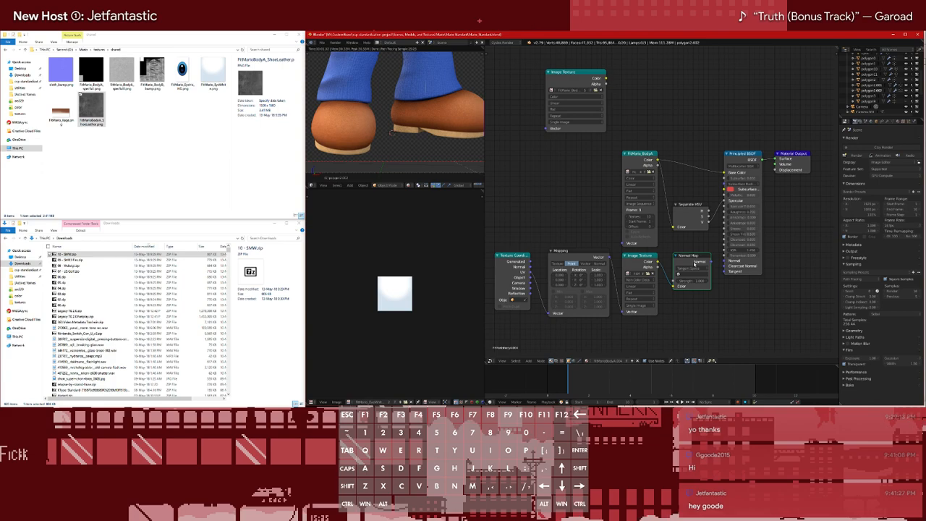
{"action": "key", "text": "shift+s"}
{"action": "mouse_move", "coordinate": [680, 291]}
{"action": "left_click", "coordinate": [714, 290]}
{"action": "left_click", "coordinate": [691, 261], "text": "ctrl+shift"}
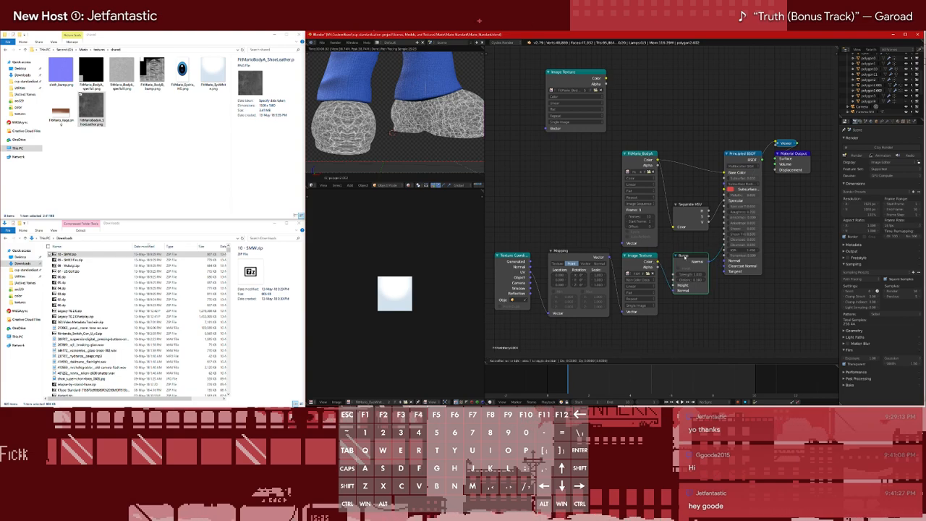
Reconnect the Texture Coordinate node to the Mapping node and space out the shoe texture nodes to free room before the Bump node
{"action": "scroll", "coordinate": [524, 247], "scroll_direction": "down", "scroll_amount": 2}
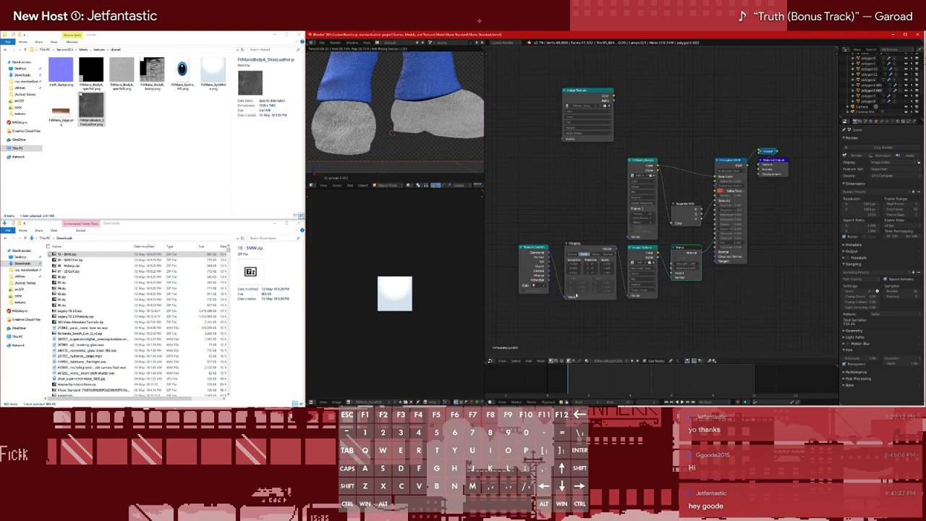
{"action": "left_click_drag", "start_coordinate": [527, 248], "coordinate": [499, 249]}
{"action": "scroll", "coordinate": [496, 252], "scroll_direction": "down", "scroll_amount": 1}
{"action": "right_click_drag", "start_coordinate": [532, 266], "coordinate": [550, 272], "text": "ctrl"}
{"action": "right_click_drag", "start_coordinate": [508, 252], "coordinate": [581, 282], "text": "ctrl+shift"}
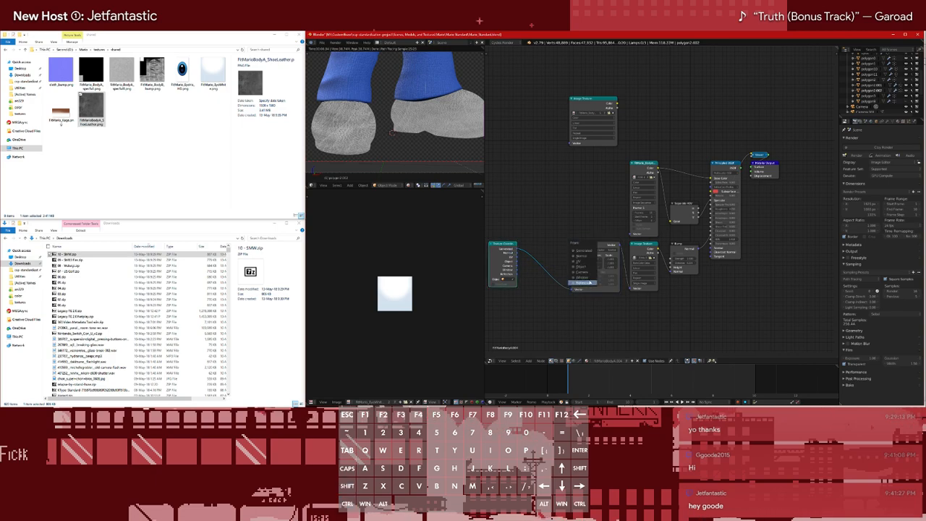
{"action": "left_click", "coordinate": [582, 258]}
{"action": "right_click_drag", "start_coordinate": [515, 249], "coordinate": [588, 272], "text": "ctrl"}
{"action": "left_click_drag", "start_coordinate": [586, 246], "coordinate": [545, 246]}
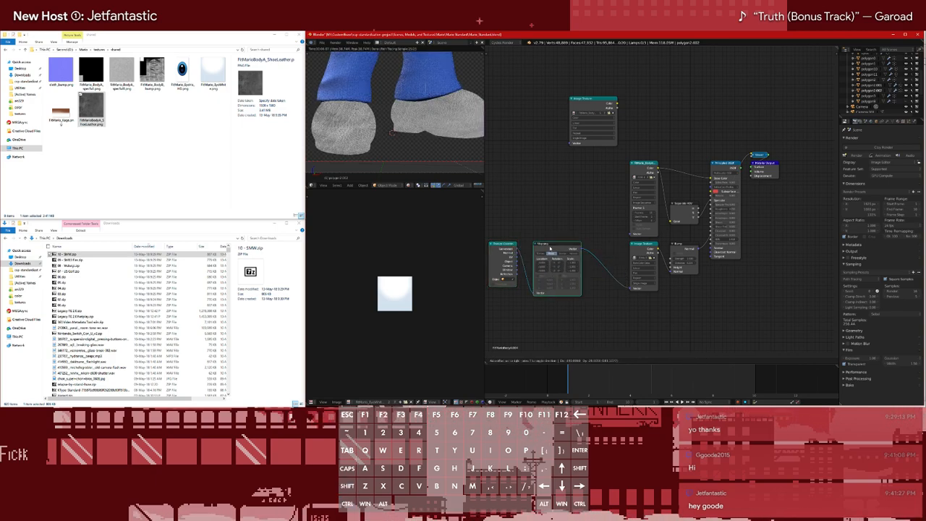
{"action": "left_click_drag", "start_coordinate": [648, 246], "coordinate": [608, 249]}
Add the node group with a Height input and place it between the disconnected Image Texture and Bump nodes
{"action": "key", "text": "shift+a"}
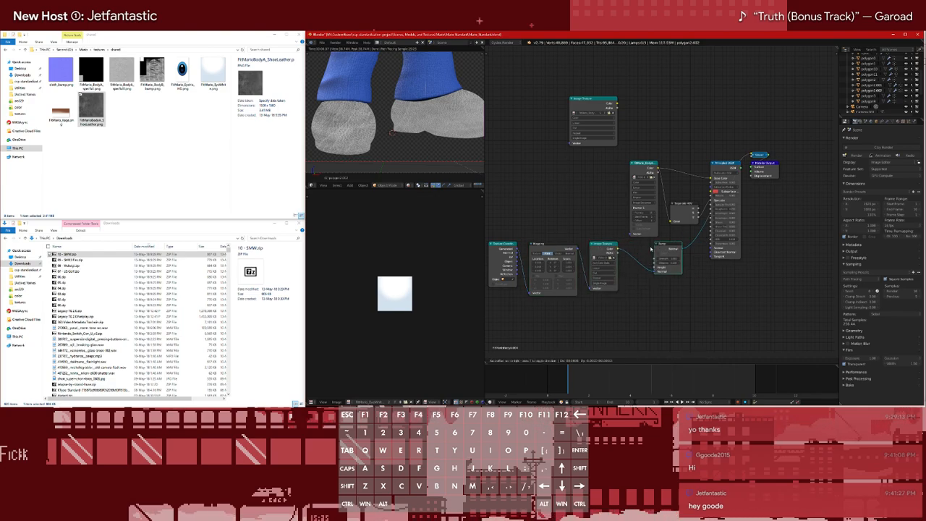
{"action": "mouse_move", "coordinate": [680, 284]}
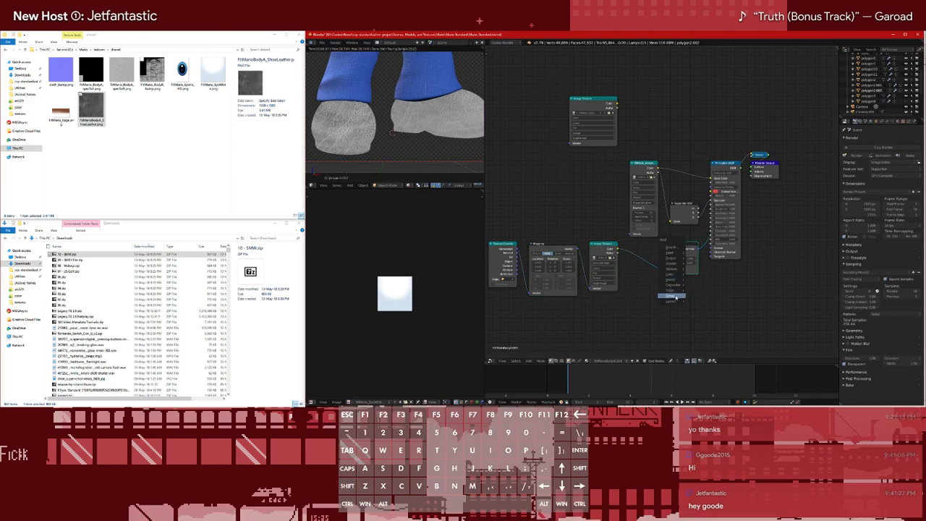
{"action": "left_click", "coordinate": [702, 310]}
{"action": "left_click", "coordinate": [656, 299]}
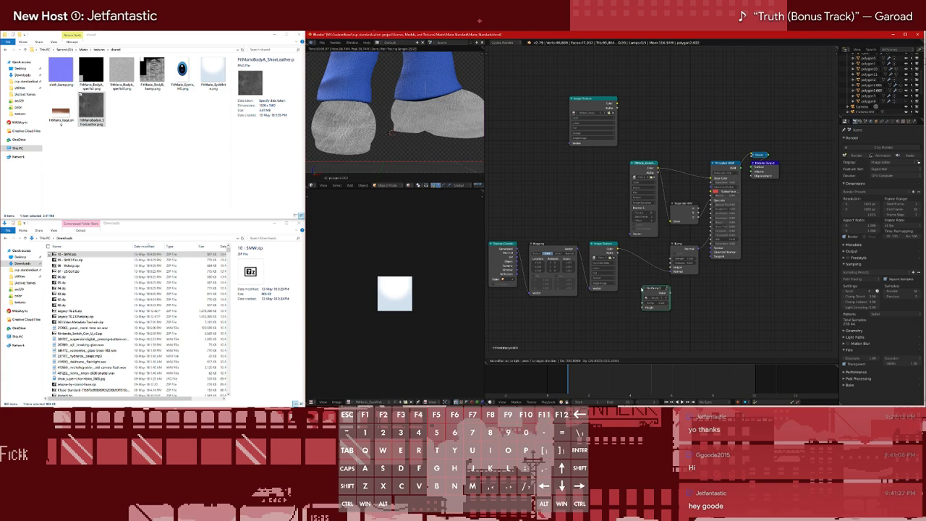
{"action": "left_click_drag", "start_coordinate": [641, 253], "coordinate": [644, 282], "text": "ctrl"}
{"action": "key", "text": "g"}
{"action": "left_click", "coordinate": [633, 245]}
Connect the shoe leather Image Texture through the node group into the Bump node so it drives the bump height
{"action": "right_click_drag", "start_coordinate": [611, 248], "coordinate": [653, 260], "text": "alt"}
{"action": "left_click_drag", "start_coordinate": [626, 251], "coordinate": [623, 266], "text": "ctrl"}
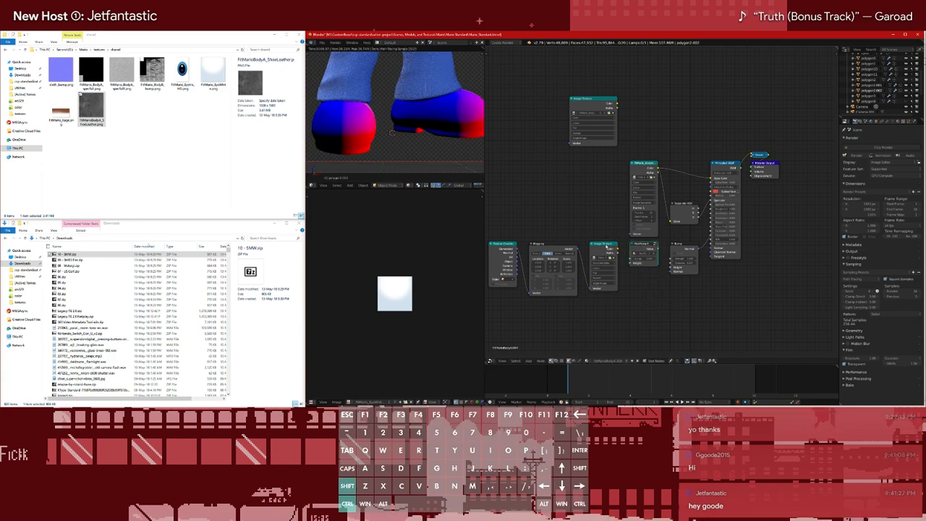
{"action": "right_click_drag", "start_coordinate": [608, 247], "coordinate": [642, 256], "text": "alt+shift"}
{"action": "left_click", "coordinate": [642, 255]}
{"action": "left_click", "coordinate": [644, 263]}
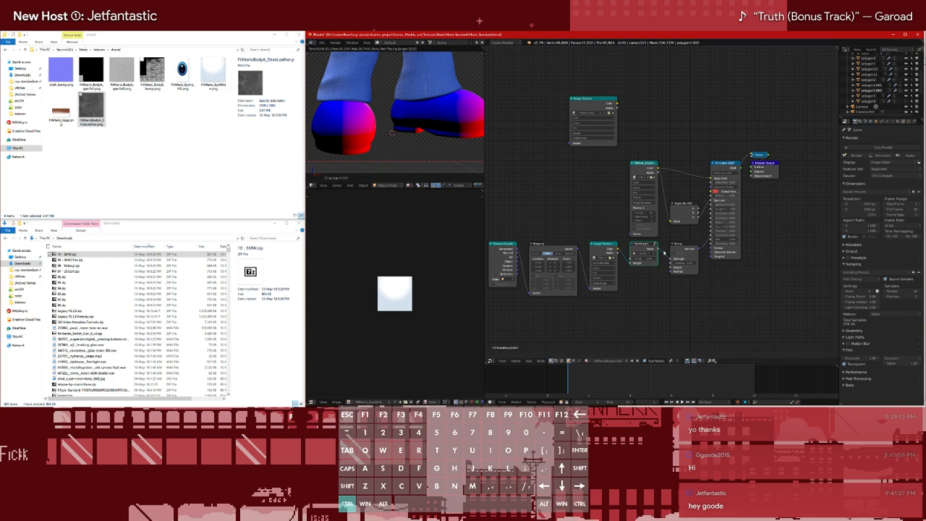
{"action": "right_click_drag", "start_coordinate": [679, 257], "coordinate": [676, 251], "text": "alt"}
{"action": "left_click", "coordinate": [676, 239]}
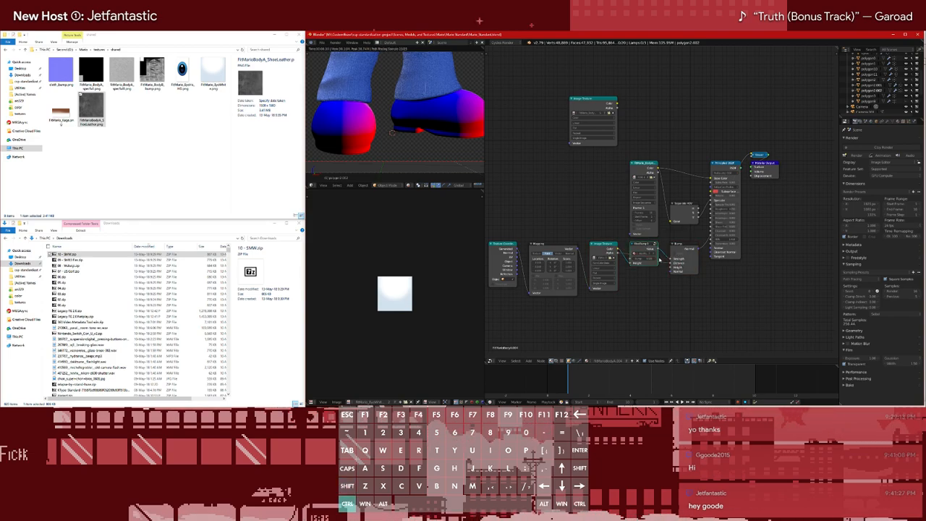
{"action": "right_click_drag", "start_coordinate": [659, 257], "coordinate": [679, 263], "text": "alt+shift"}
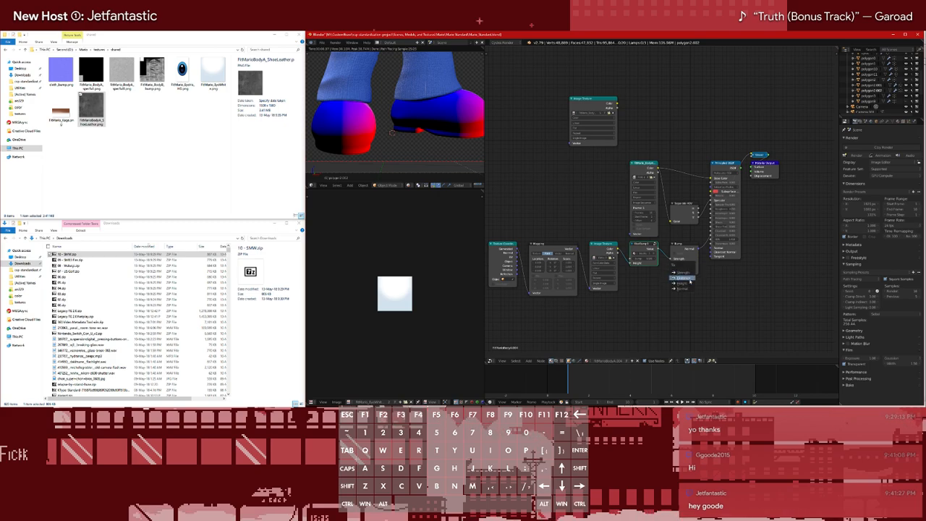
{"action": "left_click", "coordinate": [686, 279]}
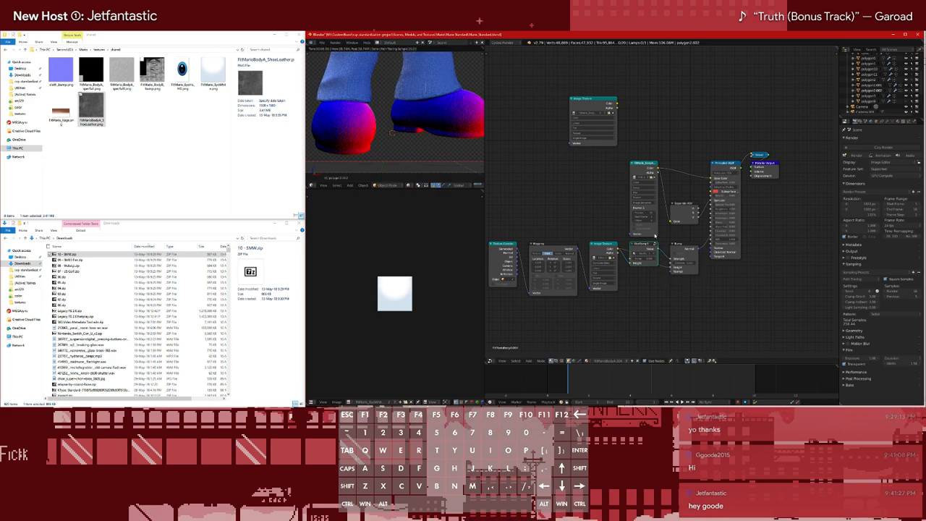
Connect the Bump node to the Principled BSDF's Normal input and remove the Viewer preview from the shoe material
{"action": "scroll", "coordinate": [354, 118], "scroll_direction": "up", "scroll_amount": 4}
{"action": "middle_click_drag", "start_coordinate": [354, 138], "coordinate": [421, 131], "text": "shift"}
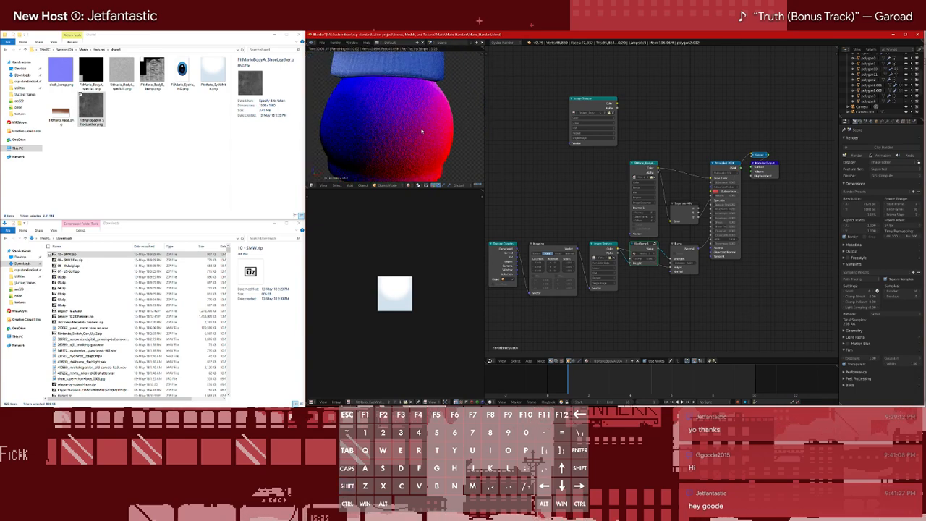
{"action": "scroll", "coordinate": [422, 130], "scroll_direction": "up", "scroll_amount": 3}
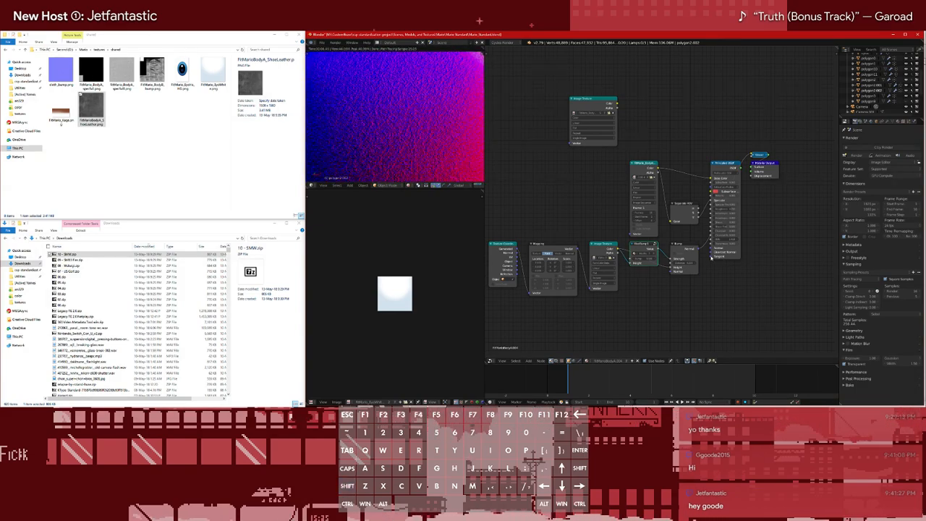
{"action": "mouse_move", "coordinate": [707, 240]}
{"action": "left_mouse_down", "text": "ctrl"}
{"action": "mouse_move", "coordinate": [701, 249]}
{"action": "mouse_move", "coordinate": [711, 249]}
{"action": "left_mouse_up", "text": "ctrl"}
{"action": "left_click", "coordinate": [727, 173], "text": "ctrl+shift"}
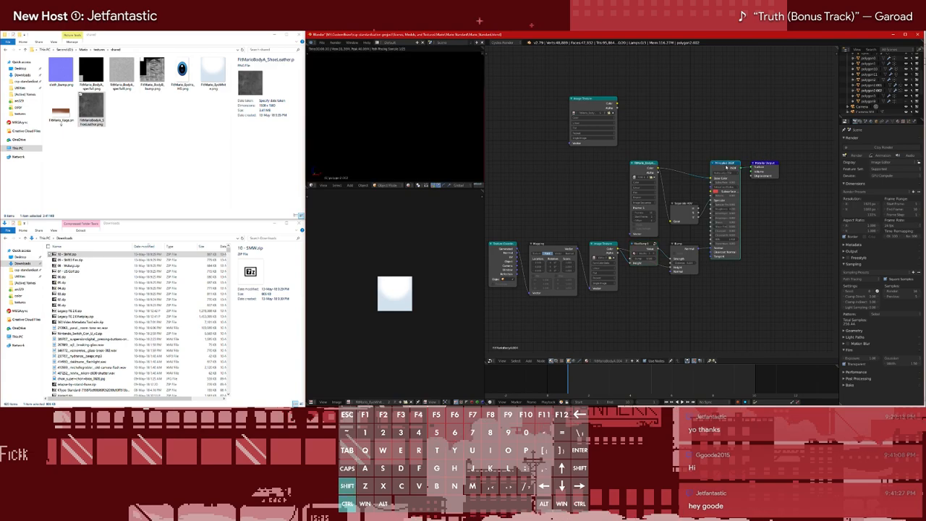
Examine the rendered leather relief on both shoes from close up and at full-figure distance
{"action": "scroll", "coordinate": [378, 109], "scroll_direction": "down", "scroll_amount": 4}
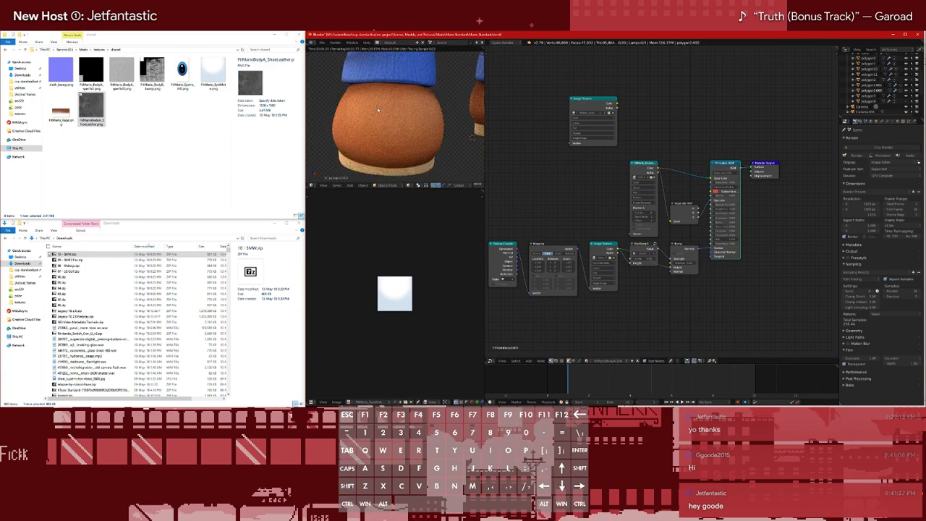
{"action": "scroll", "coordinate": [448, 135], "scroll_direction": "down", "scroll_amount": 4}
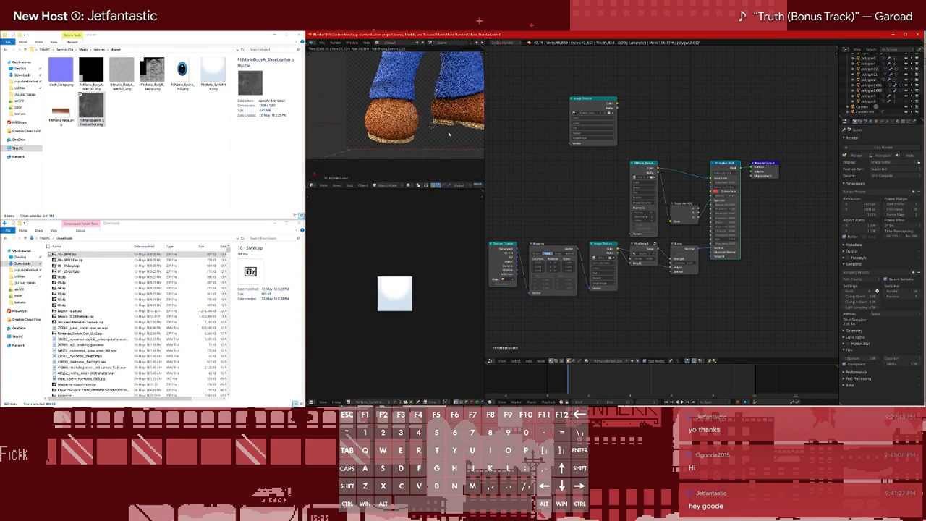
{"action": "middle_click_drag", "start_coordinate": [449, 135], "coordinate": [391, 146], "text": "shift"}
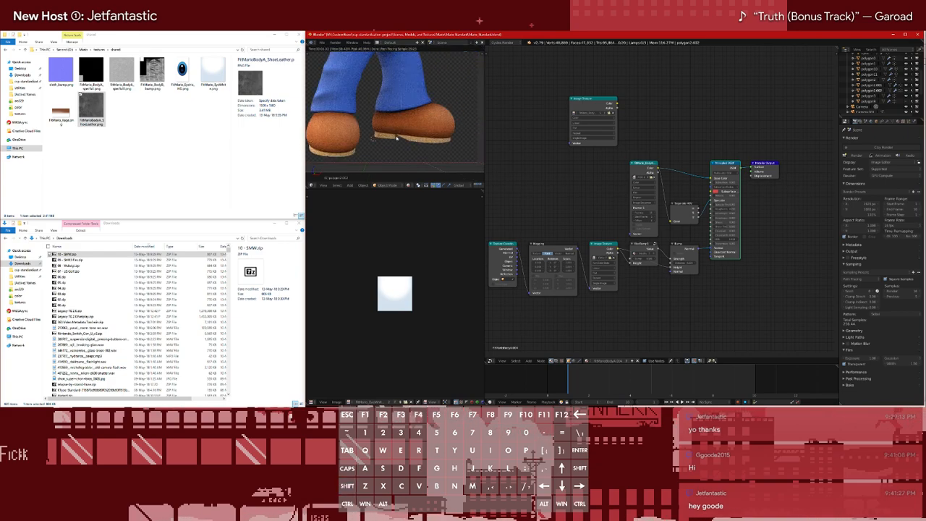
{"action": "scroll", "coordinate": [390, 138], "scroll_direction": "up", "scroll_amount": 3}
{"action": "middle_click_drag", "start_coordinate": [351, 149], "coordinate": [420, 135], "text": "shift"}
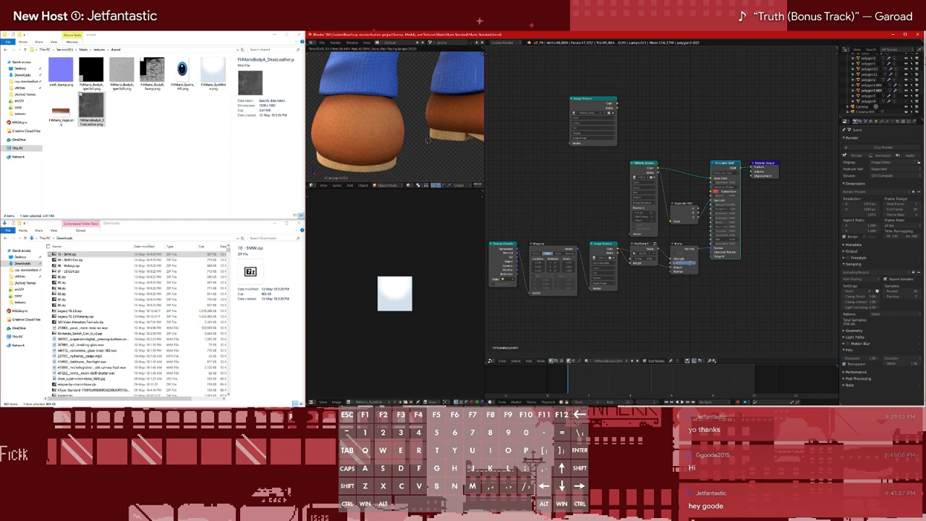
{"action": "scroll", "coordinate": [391, 136], "scroll_direction": "up", "scroll_amount": 5}
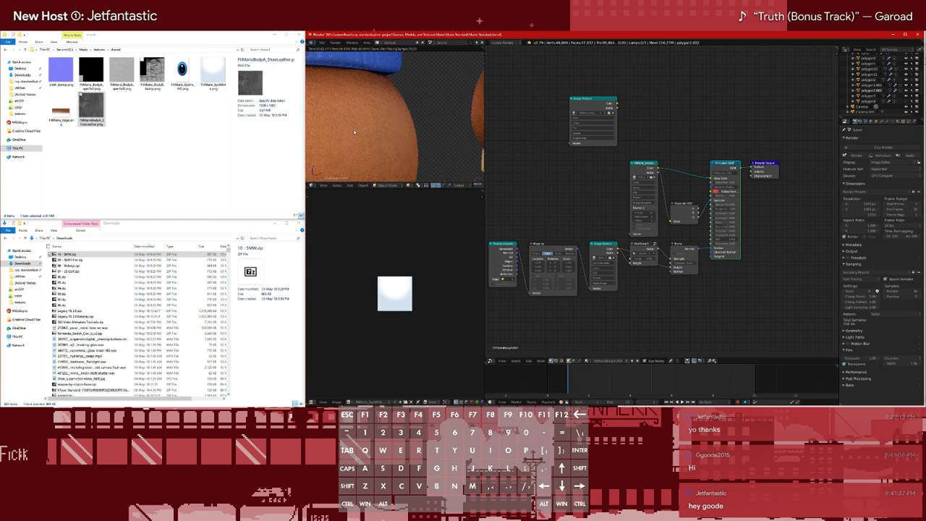
{"action": "scroll", "coordinate": [354, 132], "scroll_direction": "down", "scroll_amount": 6}
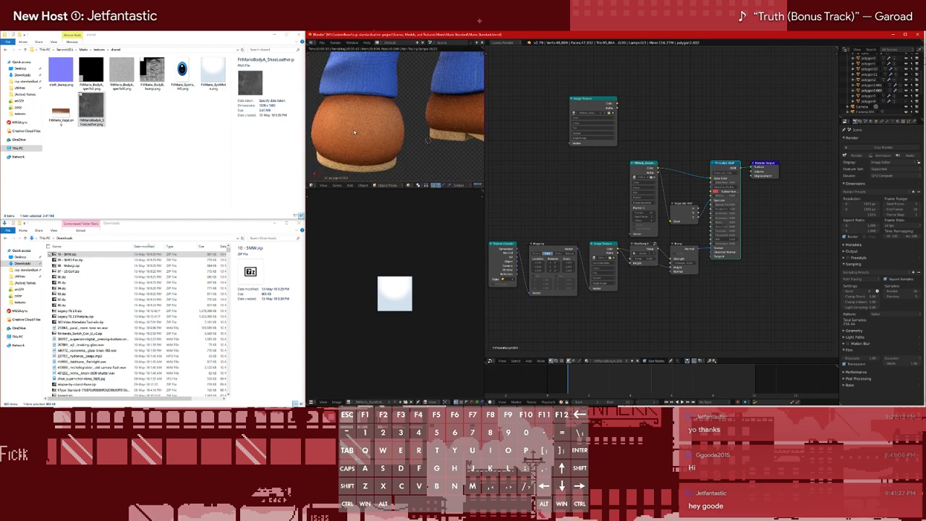
{"action": "scroll", "coordinate": [355, 132], "scroll_direction": "down", "scroll_amount": 8}
{"action": "scroll", "coordinate": [418, 123], "scroll_direction": "up", "scroll_amount": 7}
{"action": "scroll", "coordinate": [419, 123], "scroll_direction": "down", "scroll_amount": 6}
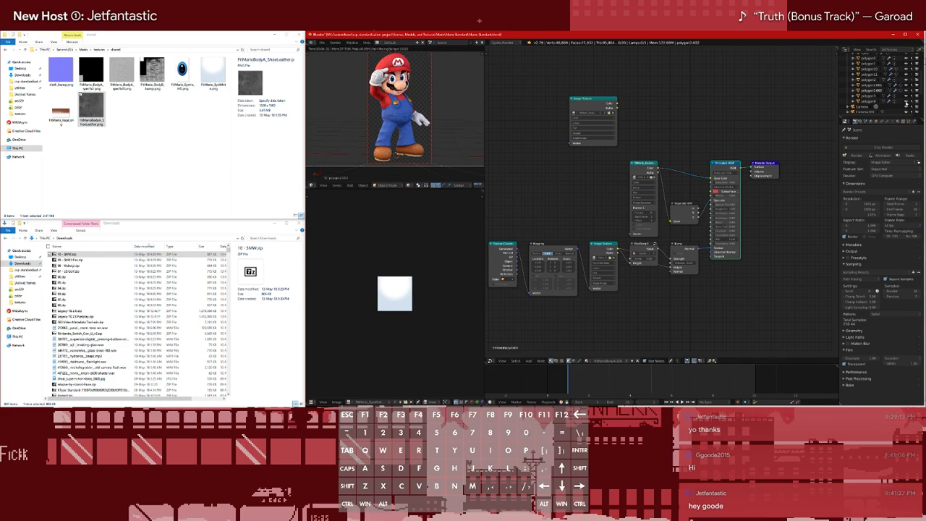
Select the last polygon mesh listed above the camera and inspect Mario's upper body and full figure
{"action": "scroll", "coordinate": [400, 64], "scroll_direction": "up", "scroll_amount": 5}
{"action": "middle_click_drag", "start_coordinate": [401, 65], "coordinate": [404, 112], "text": "shift"}
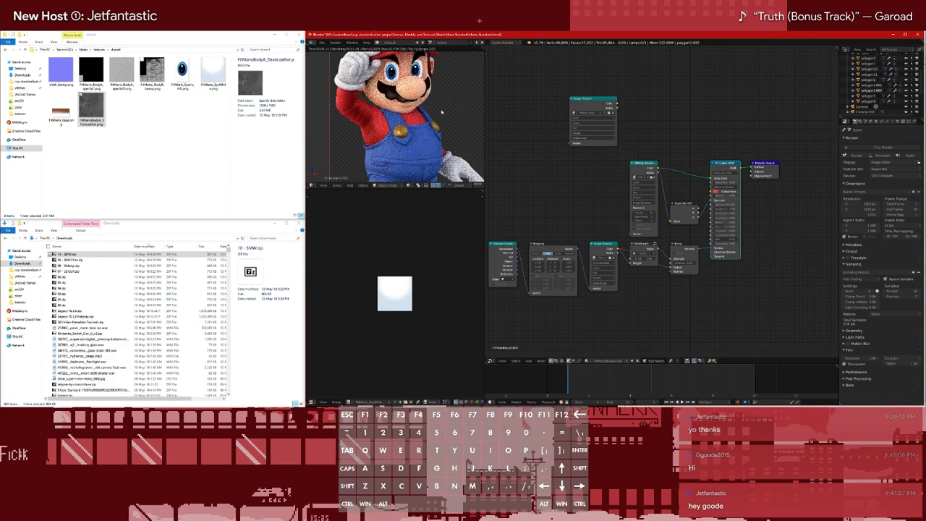
{"action": "left_click", "coordinate": [870, 102]}
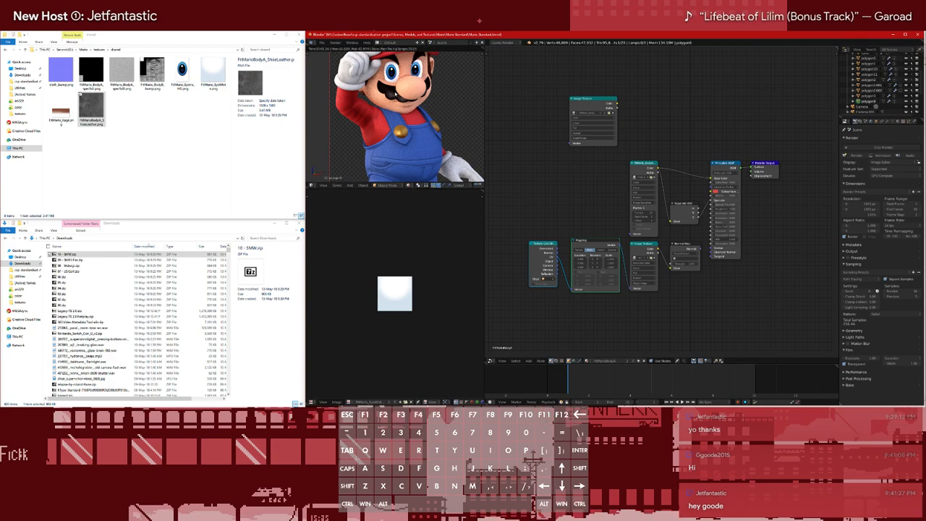
{"action": "scroll", "coordinate": [422, 82], "scroll_direction": "down", "scroll_amount": 5}
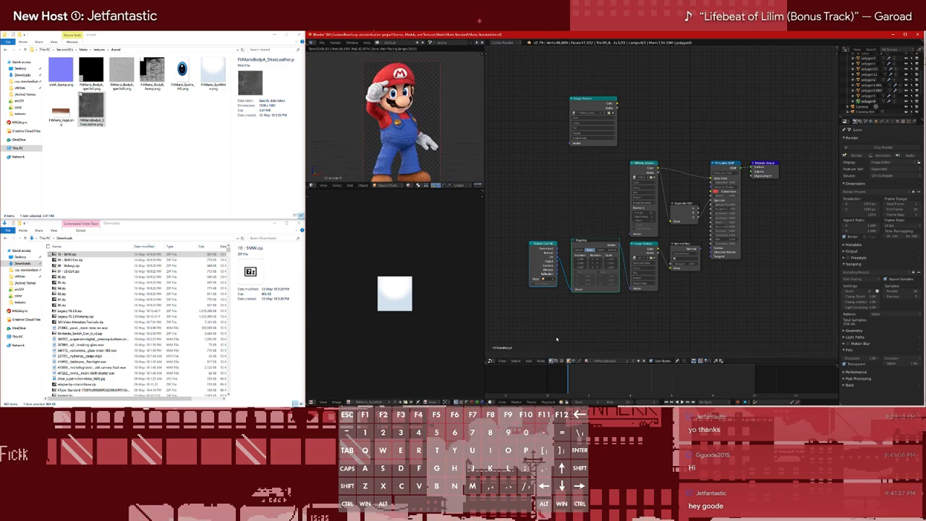
Extend the node editor over the timeline area and turn the image editor into a quad-view 3D viewport including the camera view
{"action": "left_click_drag", "start_coordinate": [487, 360], "coordinate": [487, 400]}
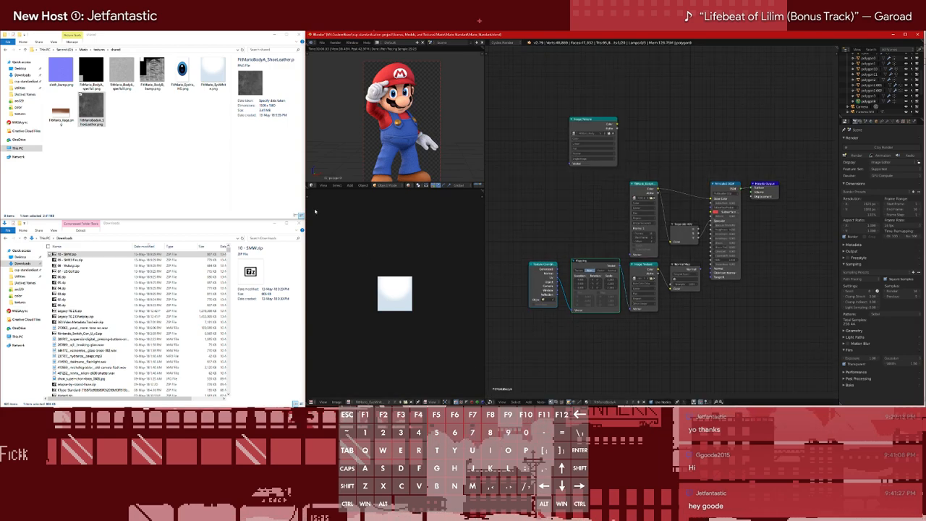
{"action": "key", "text": "z"}
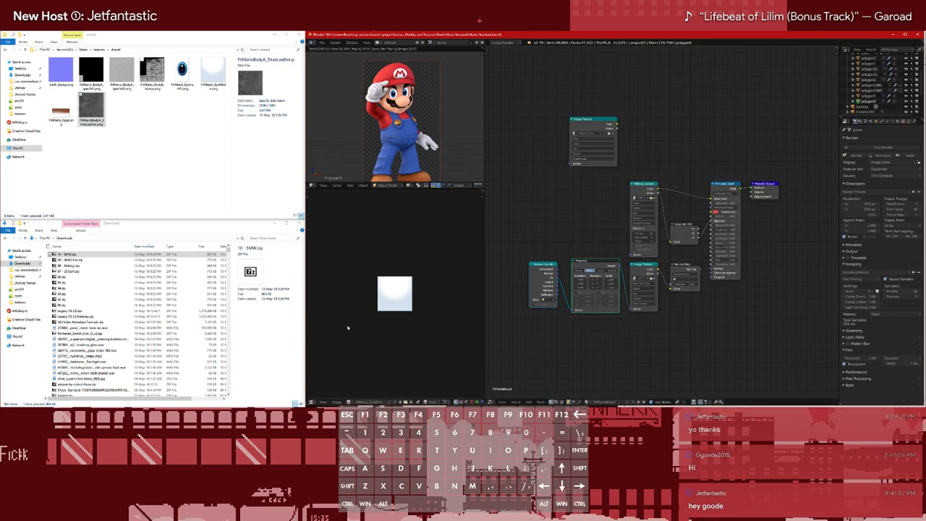
{"action": "key", "text": "shift+F3"}
{"action": "key", "text": "shift+F5"}
{"action": "scroll", "coordinate": [468, 227], "scroll_direction": "down", "scroll_amount": 4}
{"action": "middle_click_drag", "start_coordinate": [468, 227], "coordinate": [438, 227]}
{"action": "key", "text": "KP_0"}
{"action": "scroll", "coordinate": [441, 256], "scroll_direction": "up", "scroll_amount": 6}
{"action": "scroll", "coordinate": [434, 238], "scroll_direction": "down", "scroll_amount": 2}
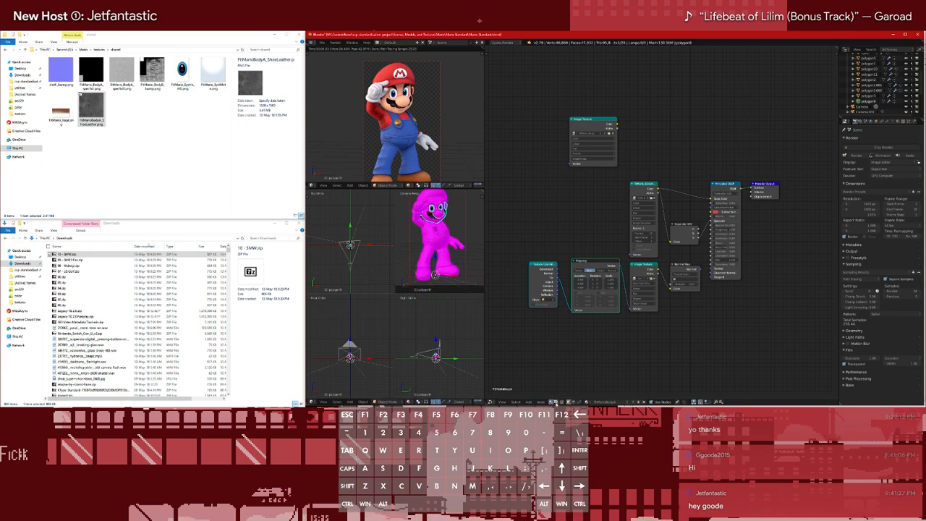
Show the compositing node tree and reposition its Composite and Viewer node rows
{"action": "left_click", "coordinate": [556, 402]}
{"action": "middle_click_drag", "start_coordinate": [680, 347], "coordinate": [643, 366]}
{"action": "left_click_drag", "start_coordinate": [598, 141], "coordinate": [680, 314]}
{"action": "key", "text": "g"}
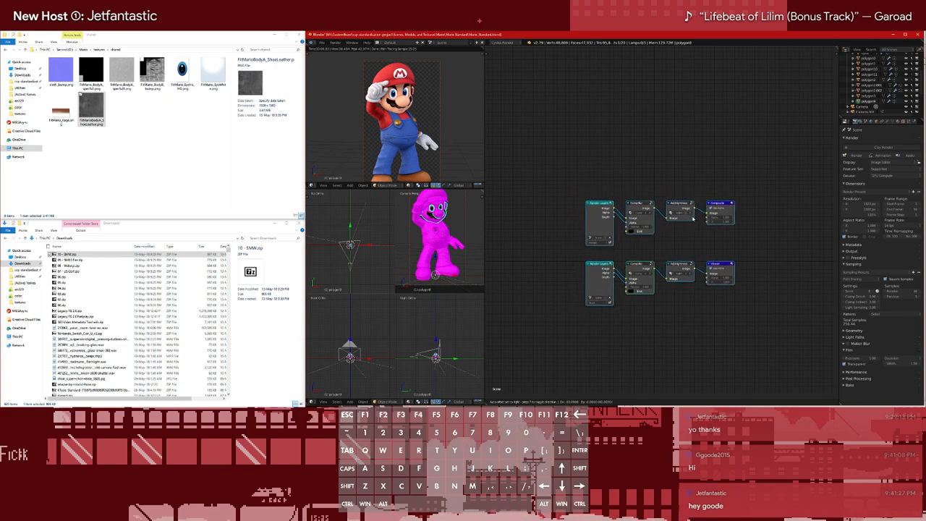
{"action": "left_click", "coordinate": [700, 217]}
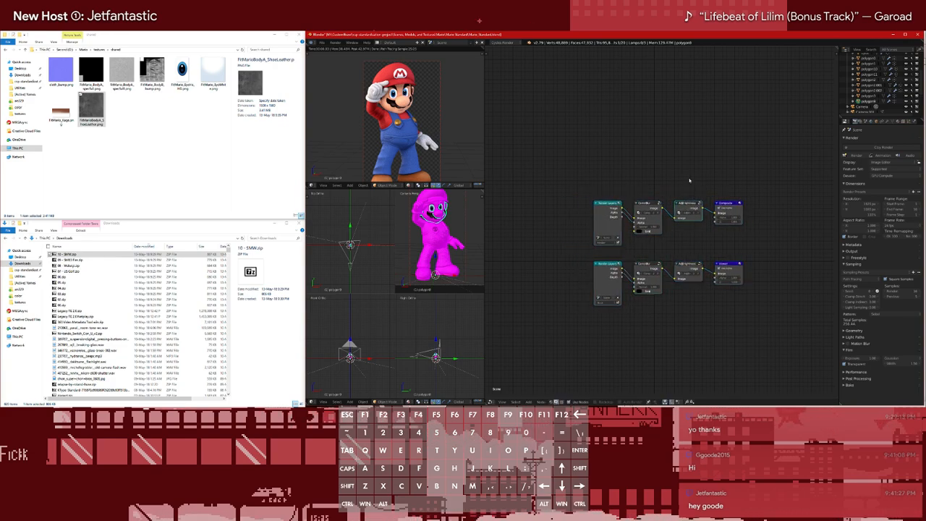
Add a File Output node between the Composite and Viewer nodes
{"action": "key", "text": "shift+a"}
{"action": "mouse_move", "coordinate": [707, 200]}
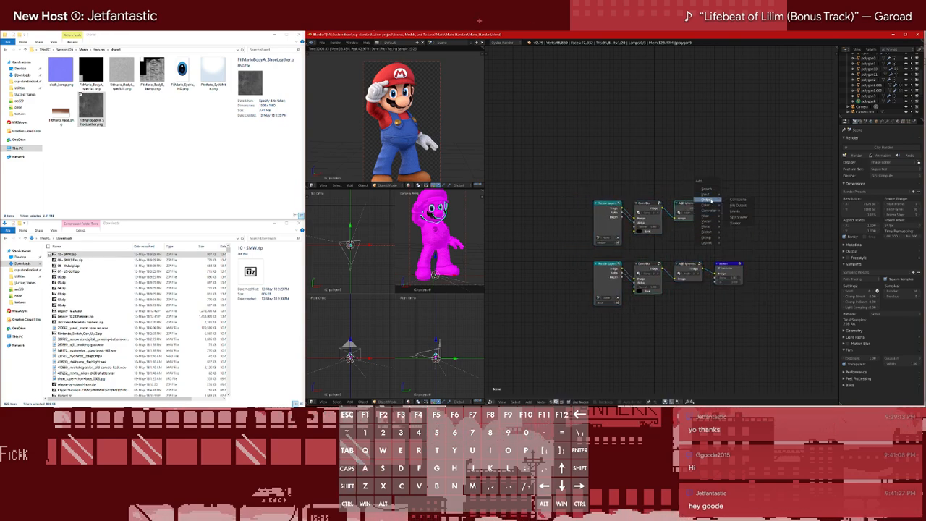
{"action": "left_click", "coordinate": [738, 207]}
{"action": "left_click", "coordinate": [713, 239]}
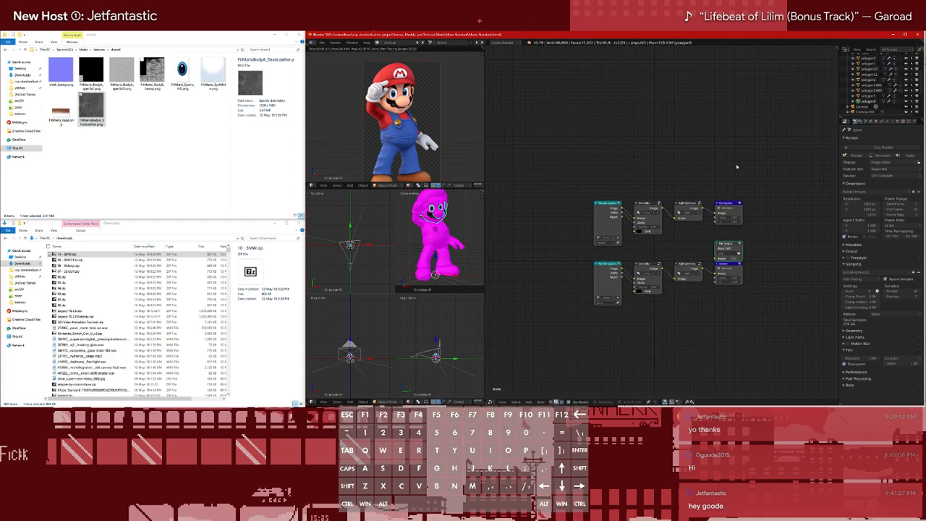
Set the File Output node's base path to a new folder named out inside the Mario folder on the Second (E:) drive
{"action": "key", "text": "n"}
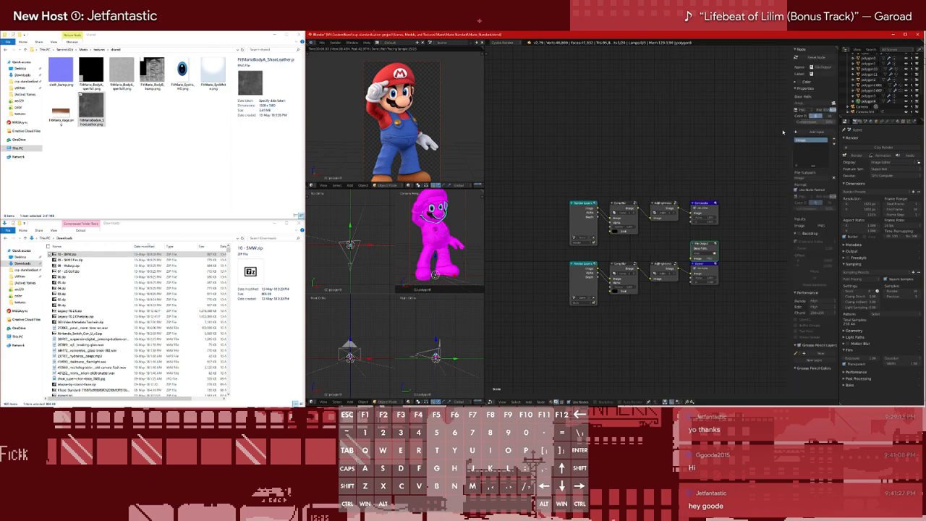
{"action": "mouse_move", "coordinate": [705, 246]}
{"action": "left_mouse_down"}
{"action": "mouse_move", "coordinate": [712, 241]}
{"action": "mouse_move", "coordinate": [706, 246]}
{"action": "left_mouse_up"}
{"action": "left_click", "coordinate": [715, 253]}
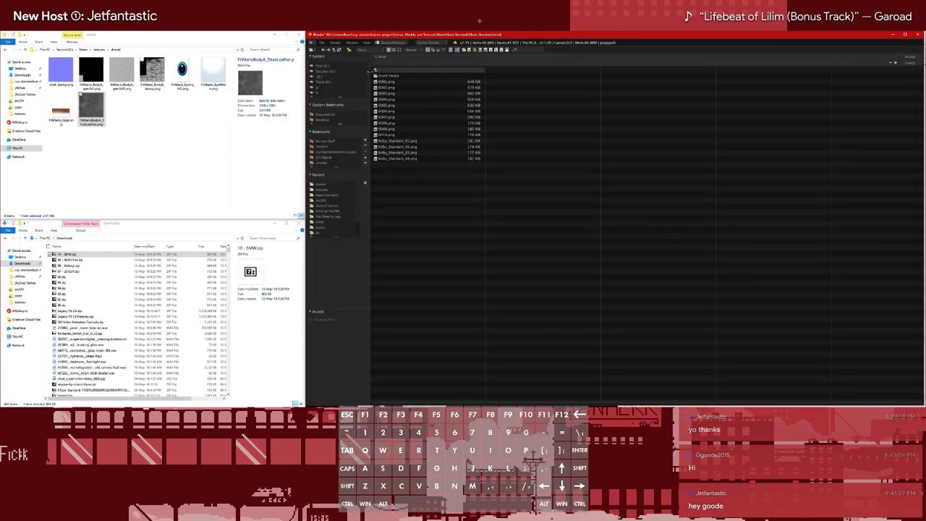
{"action": "left_click", "coordinate": [325, 72]}
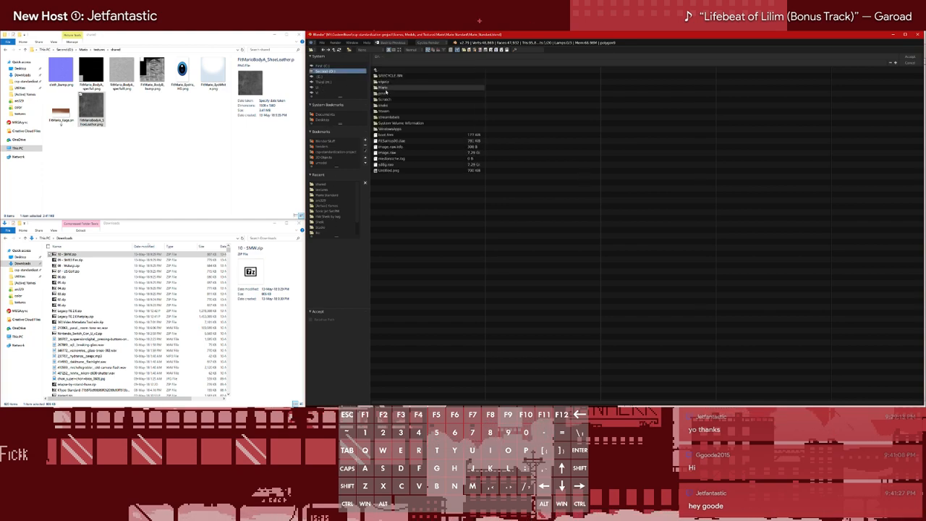
{"action": "left_click", "coordinate": [384, 89]}
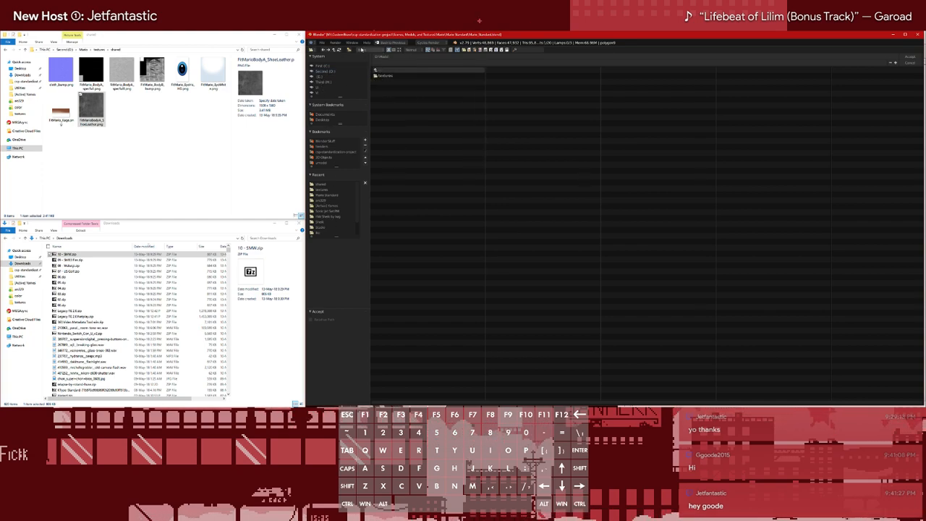
{"action": "left_click", "coordinate": [347, 50]}
{"action": "type", "text": "temp"}
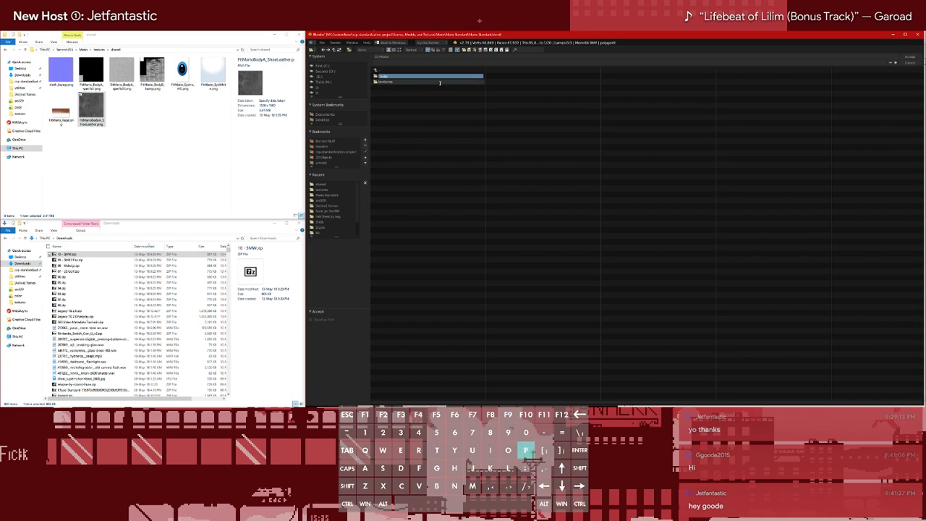
{"action": "double_click", "coordinate": [404, 77]}
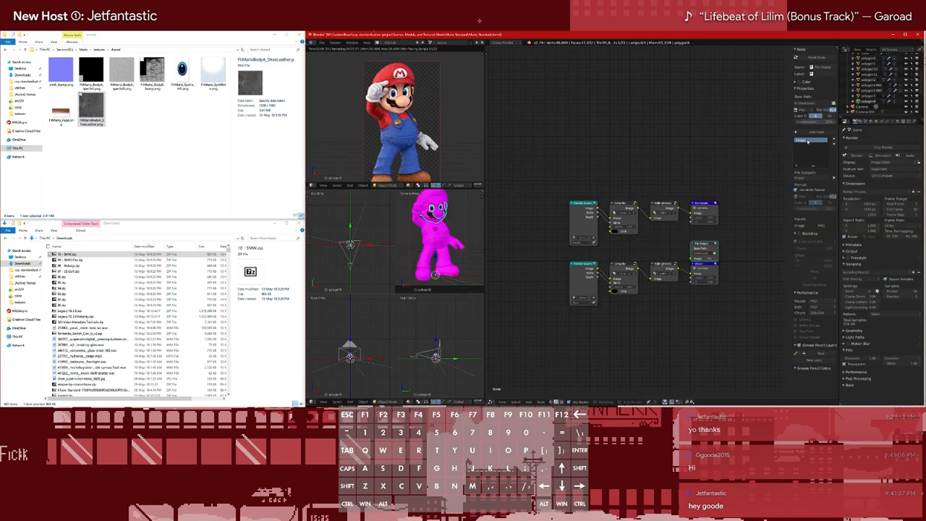
Name the File Output node's first file entry Mario_Standard_S2_##.png
{"action": "double_click", "coordinate": [808, 141]}
{"action": "type", "text": "i"}
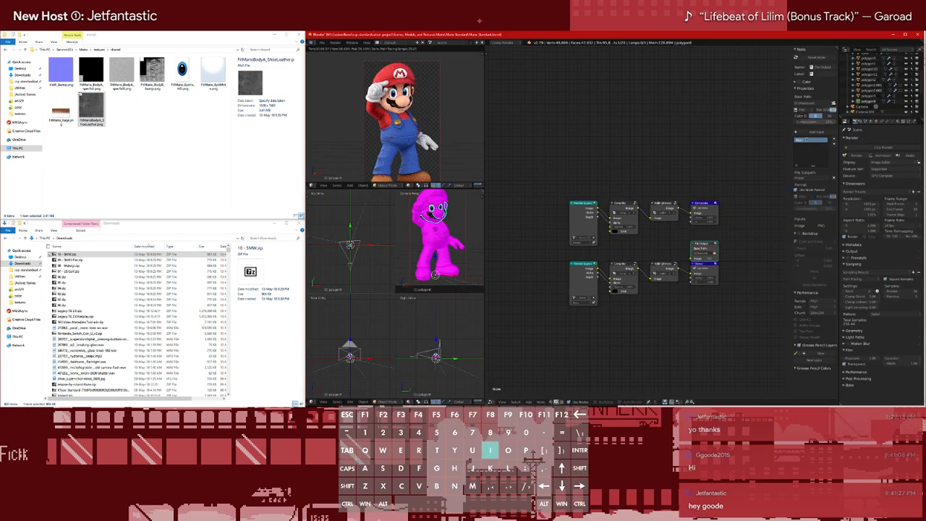
{"action": "type", "text": "o_"}
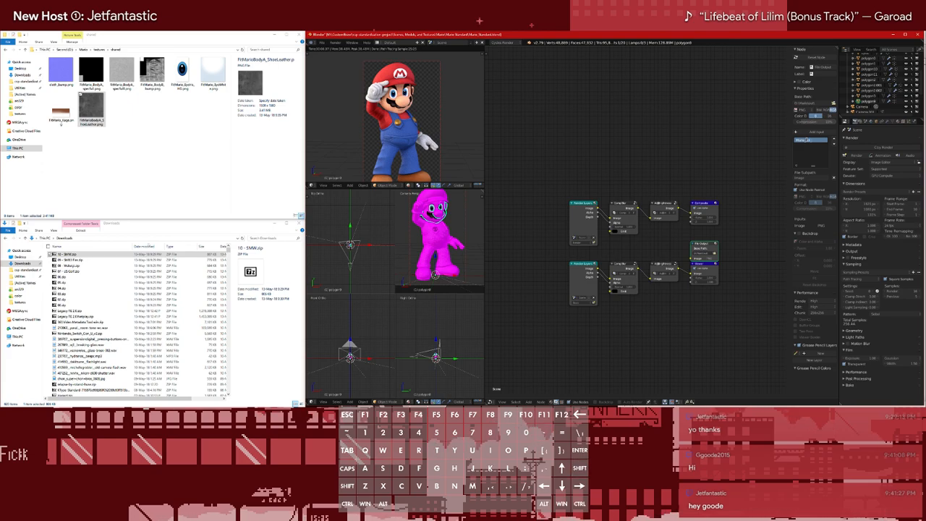
{"action": "type", "text": "S2_##"}
{"action": "left_click", "coordinate": [768, 146]}
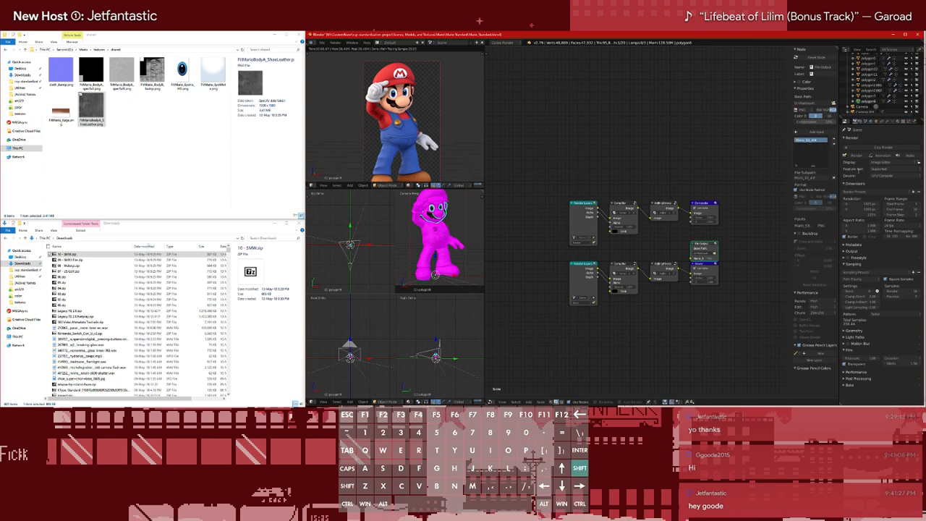
{"action": "type", "text": "_"}
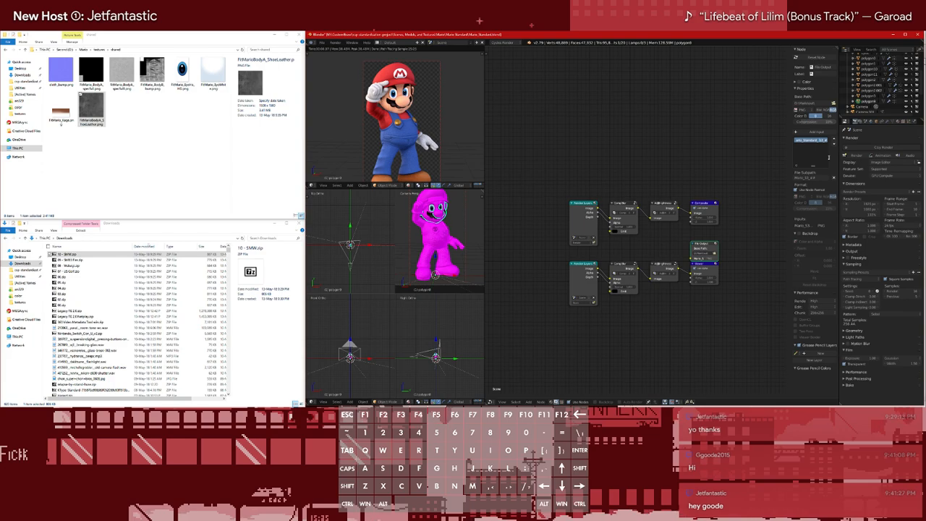
{"action": "type", "text": "#.png"}
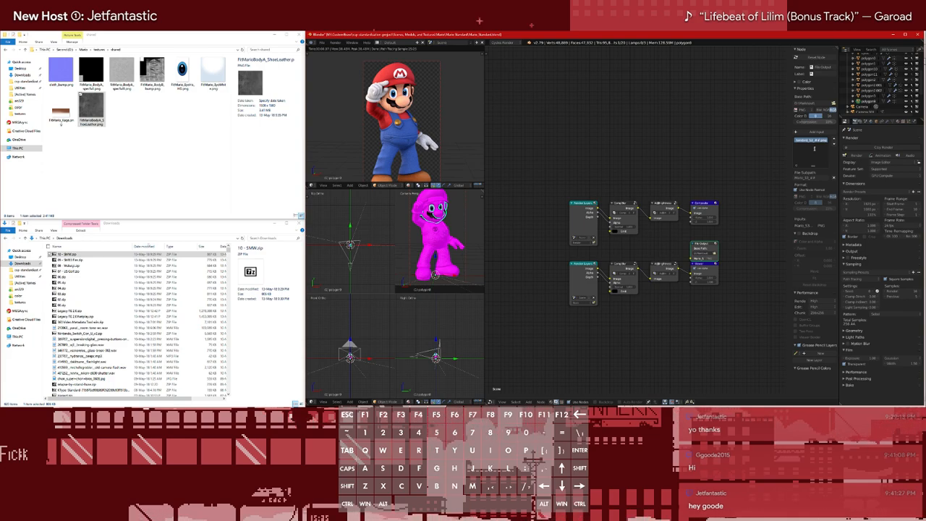
{"action": "key", "text": "Return"}
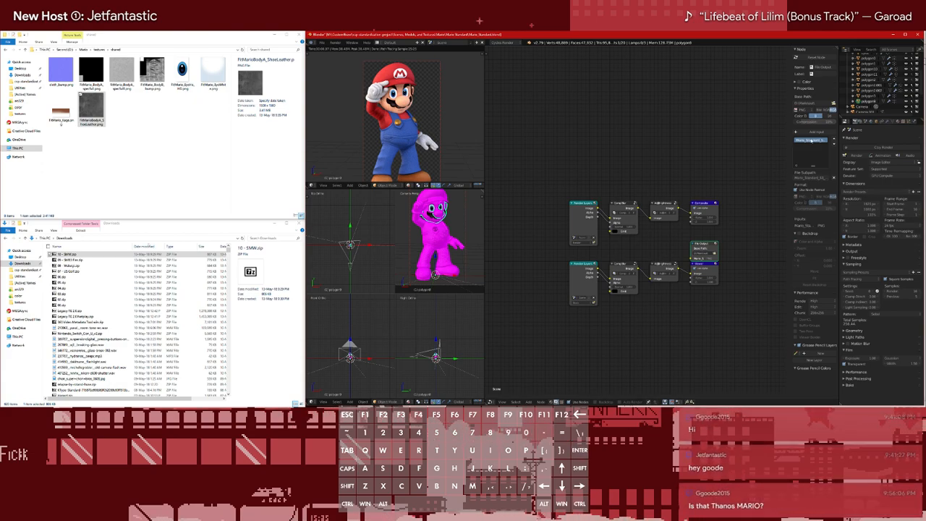
Add a second file entry to the File Output node, with the same file name prefixed by the Stock Heads/ subfolder
{"action": "double_click", "coordinate": [804, 140]}
{"action": "left_click", "coordinate": [804, 153]}
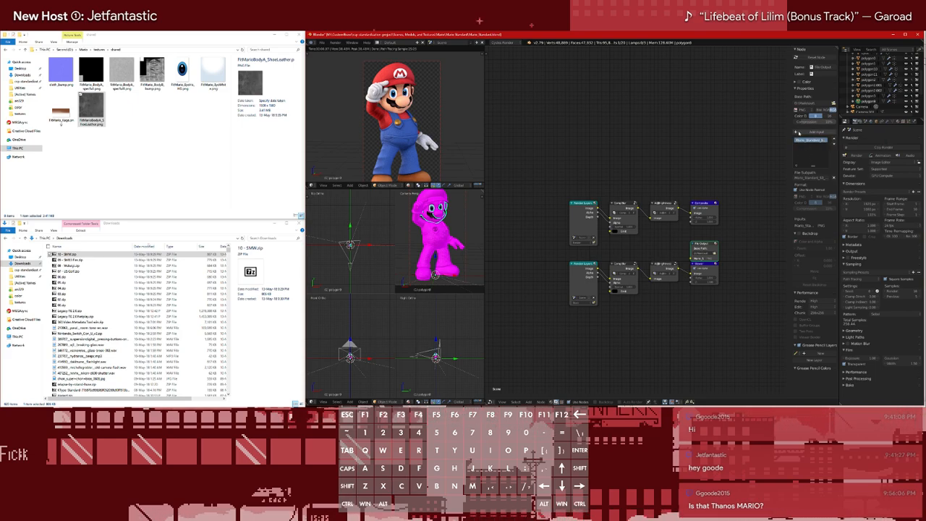
{"action": "left_click", "coordinate": [796, 132]}
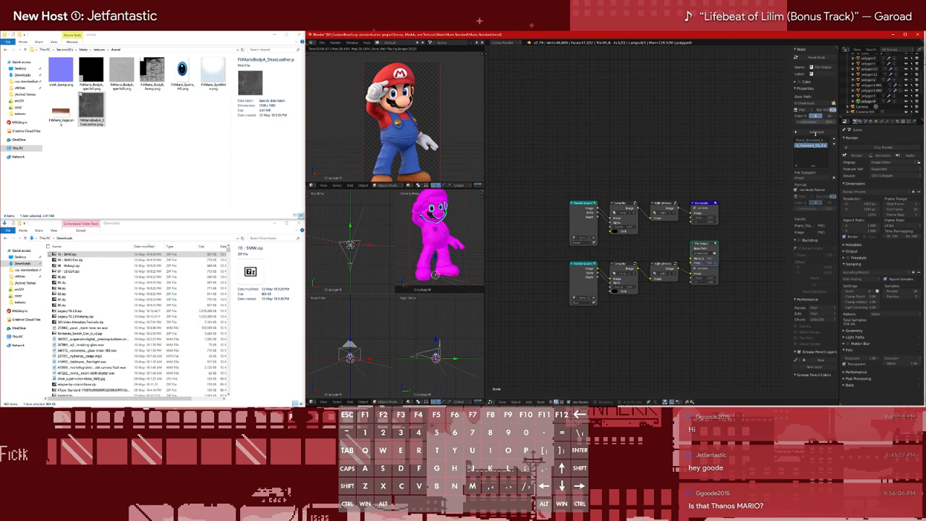
{"action": "type", "text": "Standardized/"}
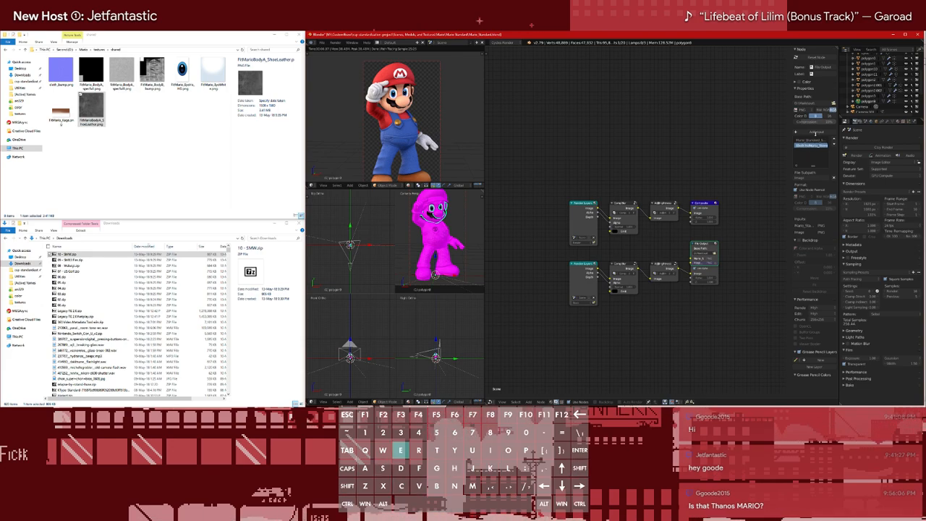
{"action": "key", "text": "End"}
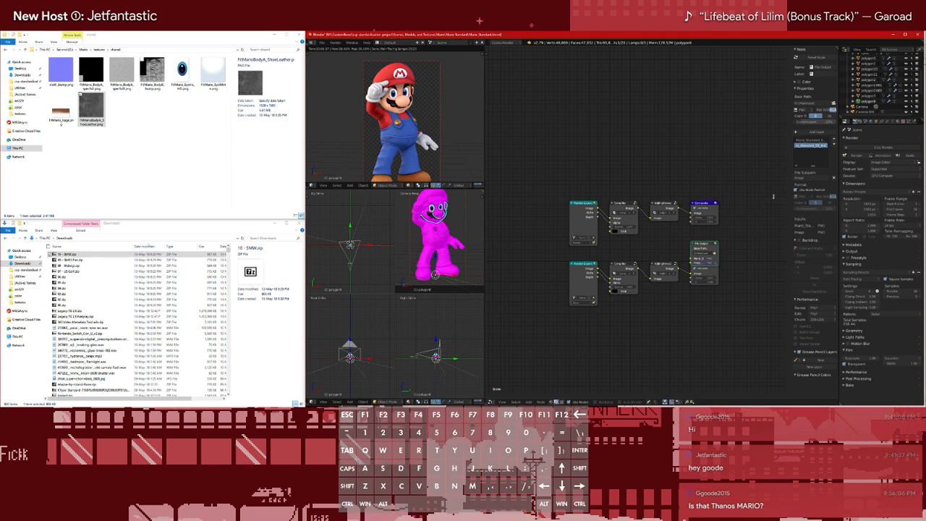
{"action": "key", "text": "Return"}
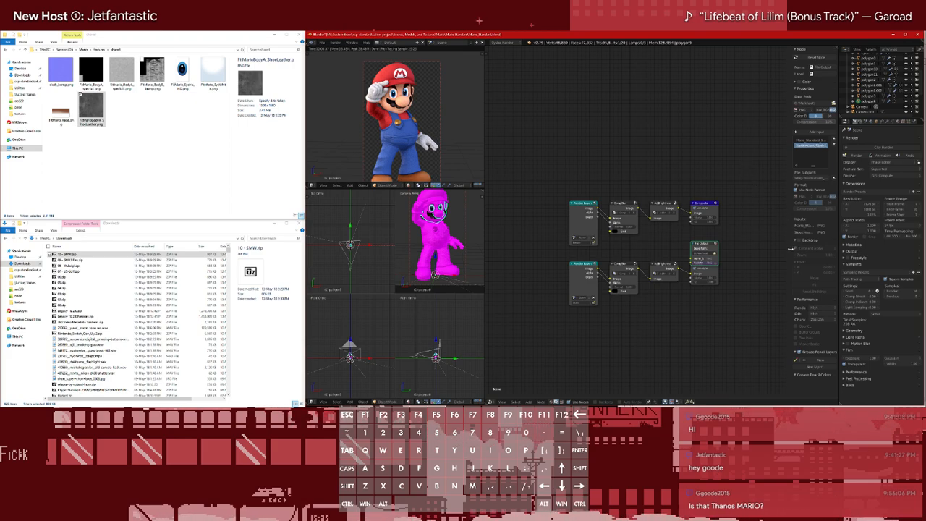
Connect the File Output node in the compositing tree and return to the material nodes
{"action": "mouse_move", "coordinate": [703, 246]}
{"action": "left_mouse_down"}
{"action": "mouse_move", "coordinate": [703, 234]}
{"action": "mouse_move", "coordinate": [691, 247]}
{"action": "left_mouse_up"}
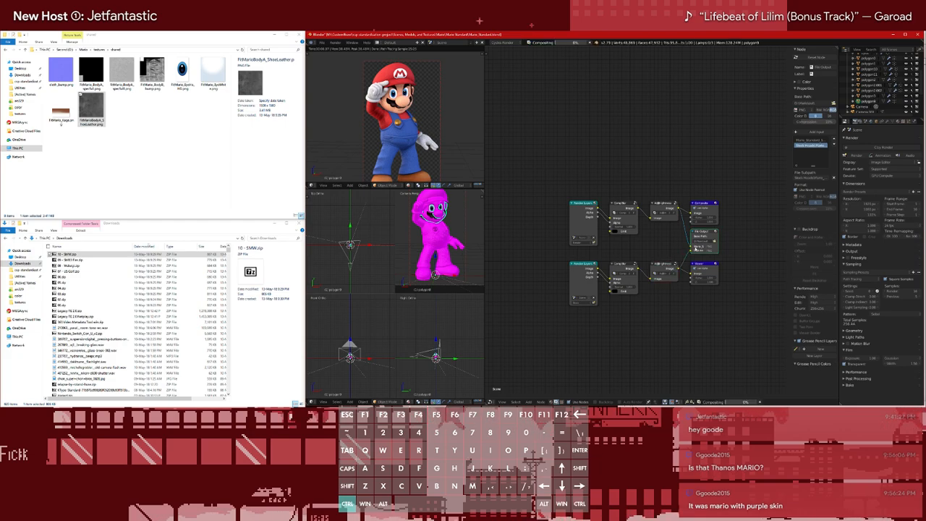
{"action": "left_click", "coordinate": [550, 401]}
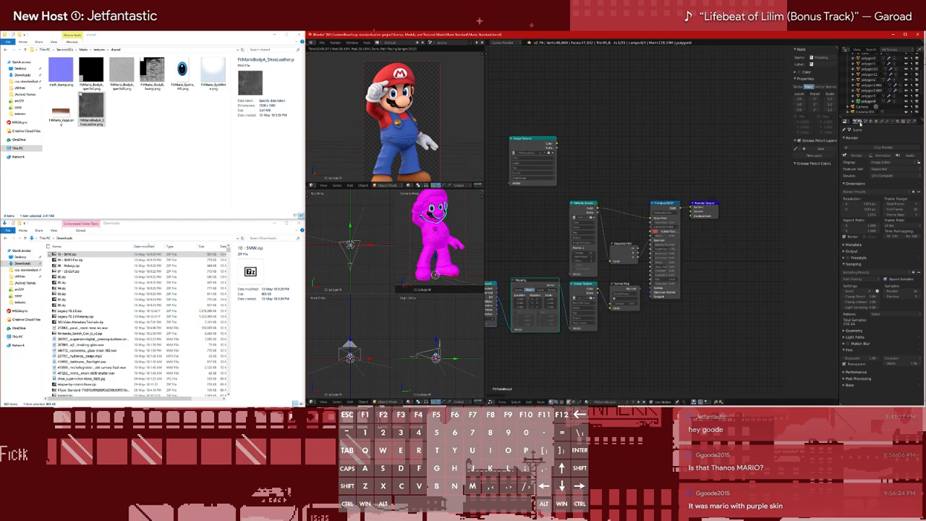
Start rendering Mario's costume frames as an animation
{"action": "left_click", "coordinate": [866, 159]}
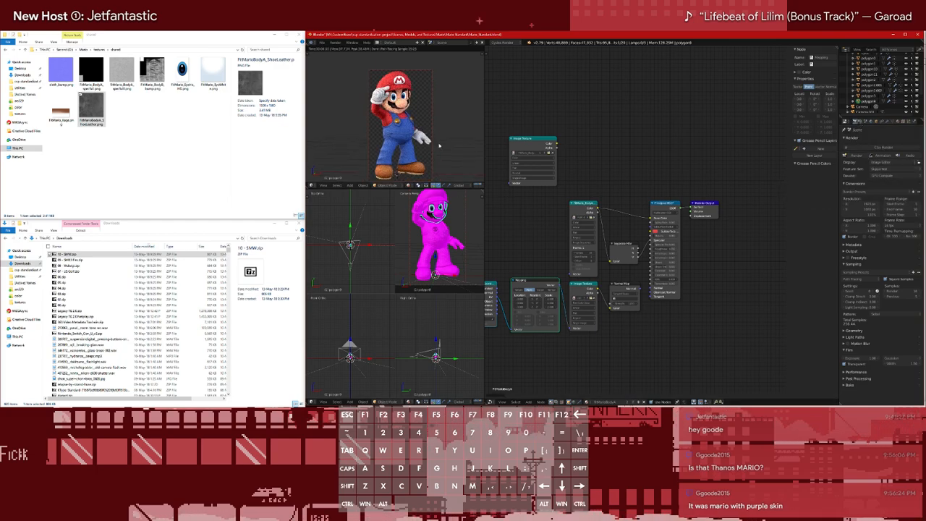
{"action": "key", "text": "F12"}
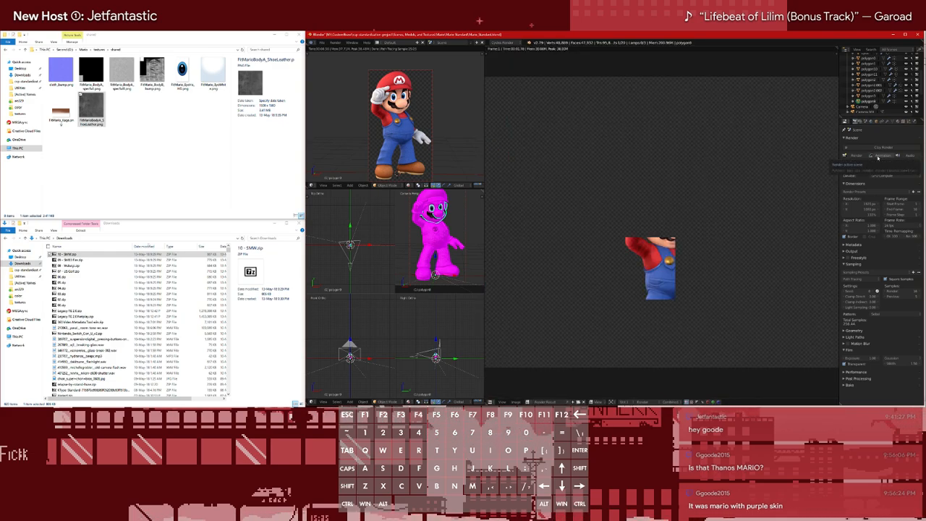
{"action": "left_click", "coordinate": [336, 42]}
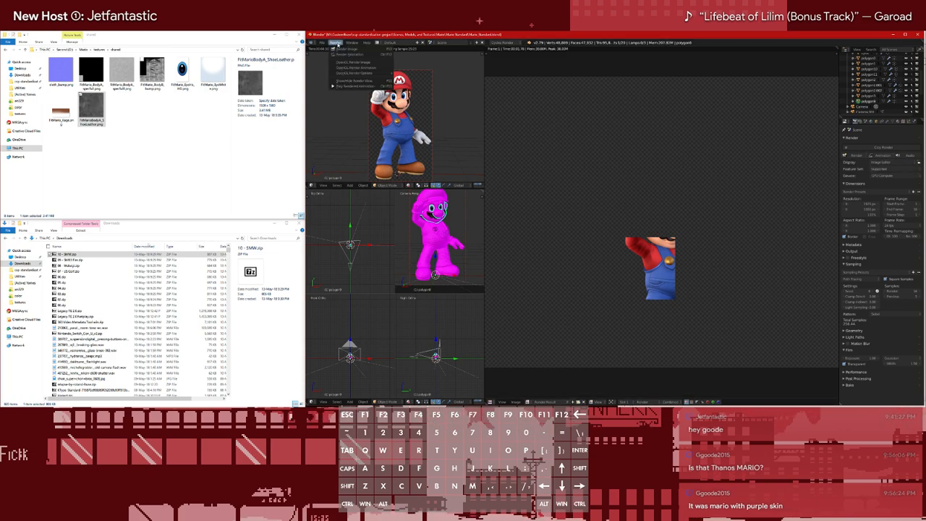
{"action": "left_click", "coordinate": [348, 48]}
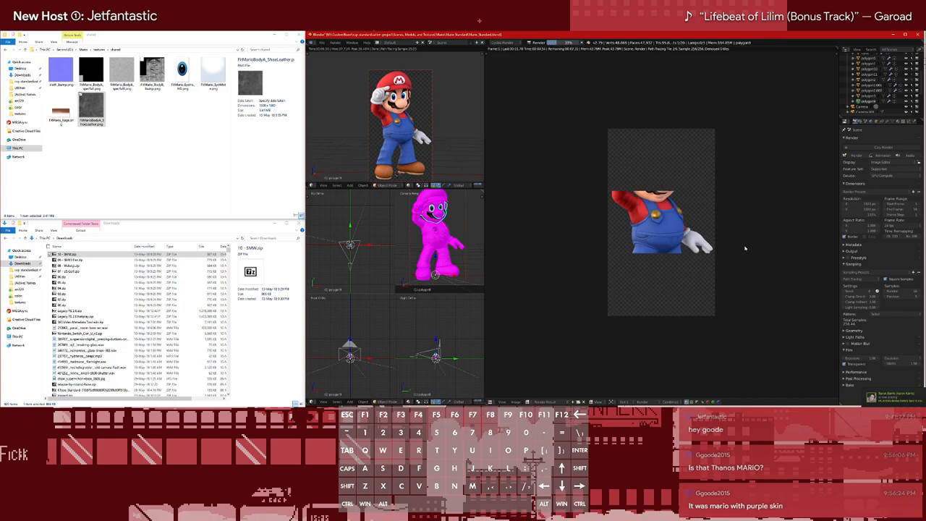
Examine the rendered Mario from close up and in the full frame while the costumes render
{"action": "scroll", "coordinate": [651, 224], "scroll_direction": "up", "scroll_amount": 5}
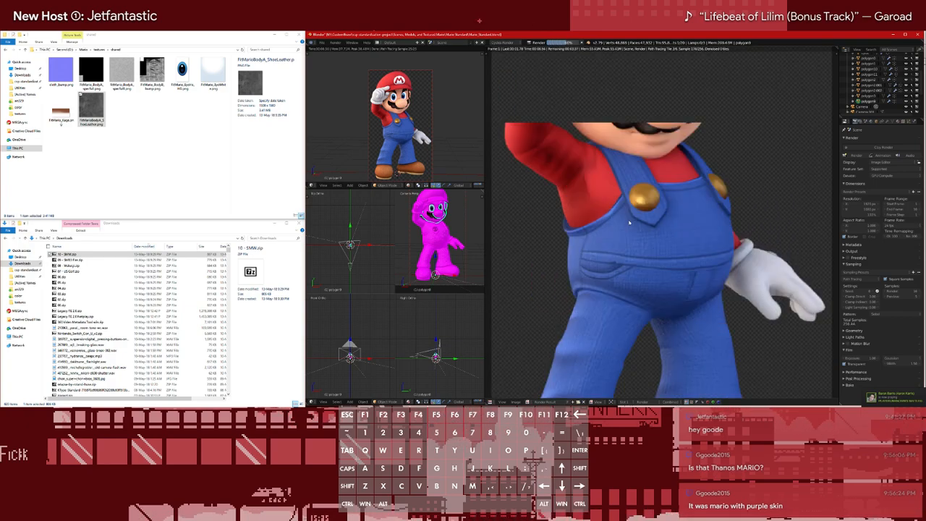
{"action": "scroll", "coordinate": [629, 223], "scroll_direction": "down", "scroll_amount": 5}
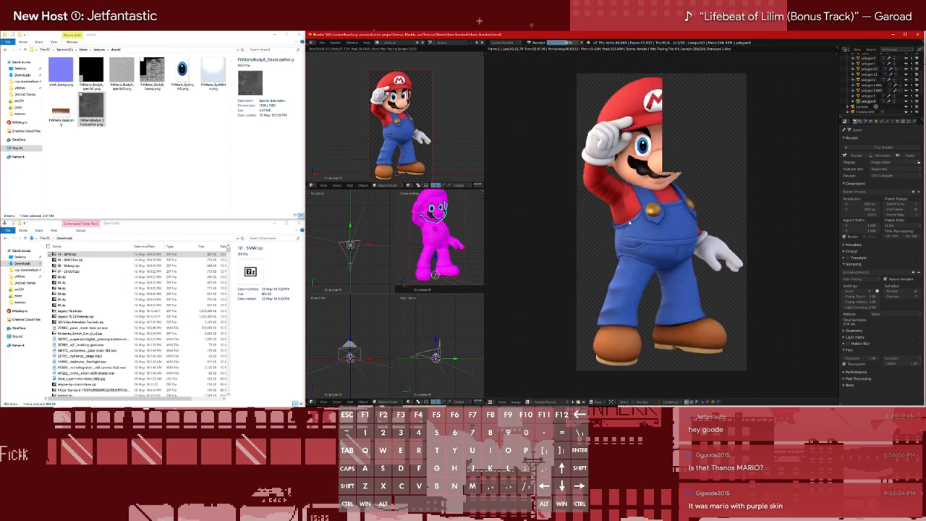
{"action": "scroll", "coordinate": [630, 223], "scroll_direction": "down", "scroll_amount": 2}
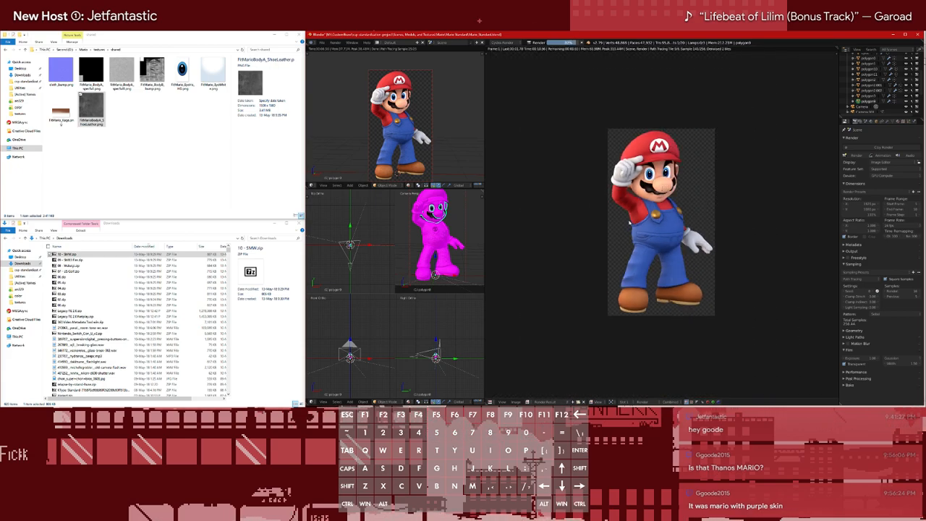
{"action": "key", "text": "F12"}
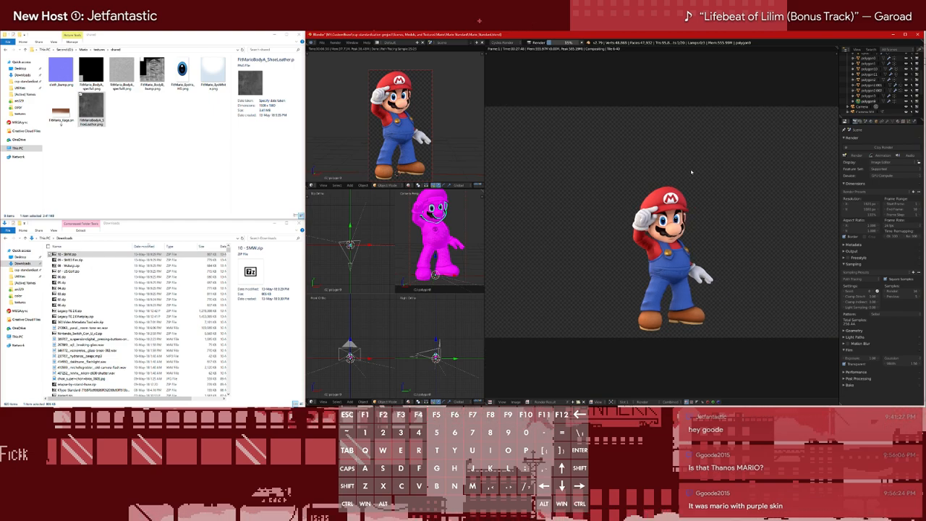
{"action": "scroll", "coordinate": [691, 177], "scroll_direction": "down", "scroll_amount": 2}
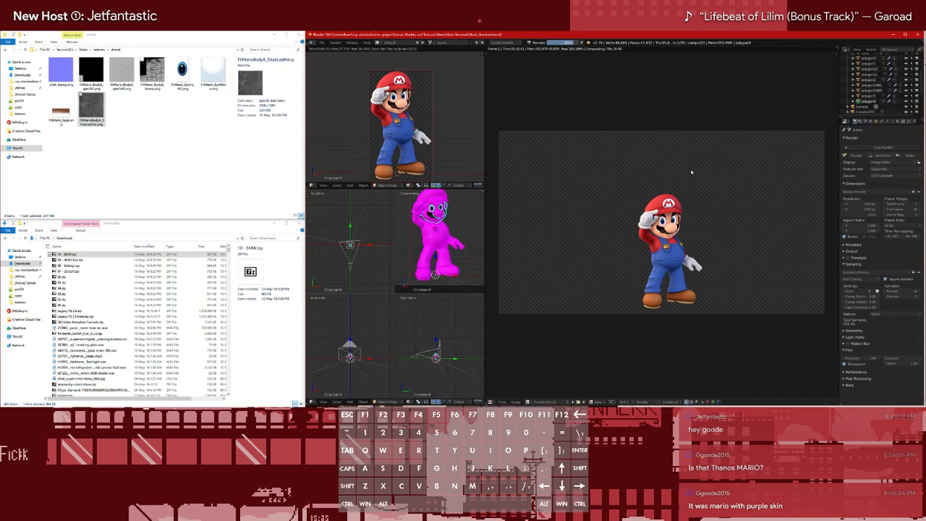
{"action": "key", "text": "F12"}
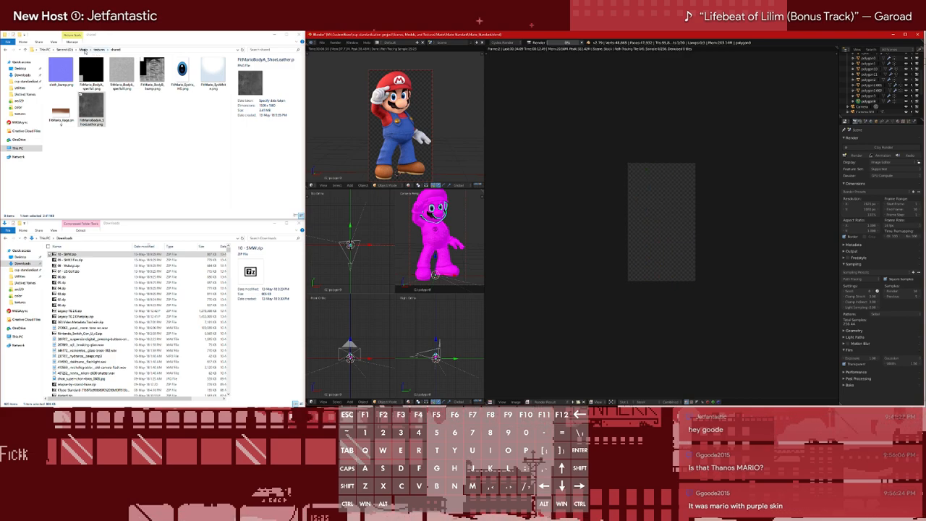
Switch to File Explorer, open Mario's out folder to check the rendered costume images, and return to Blender
{"action": "left_click", "coordinate": [84, 50]}
{"action": "double_click", "coordinate": [79, 66]}
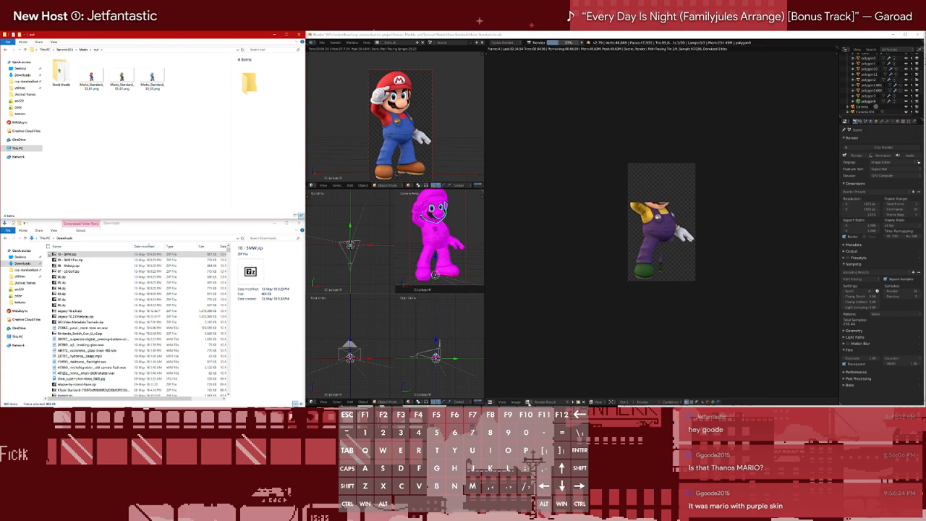
{"action": "left_click", "coordinate": [527, 402]}
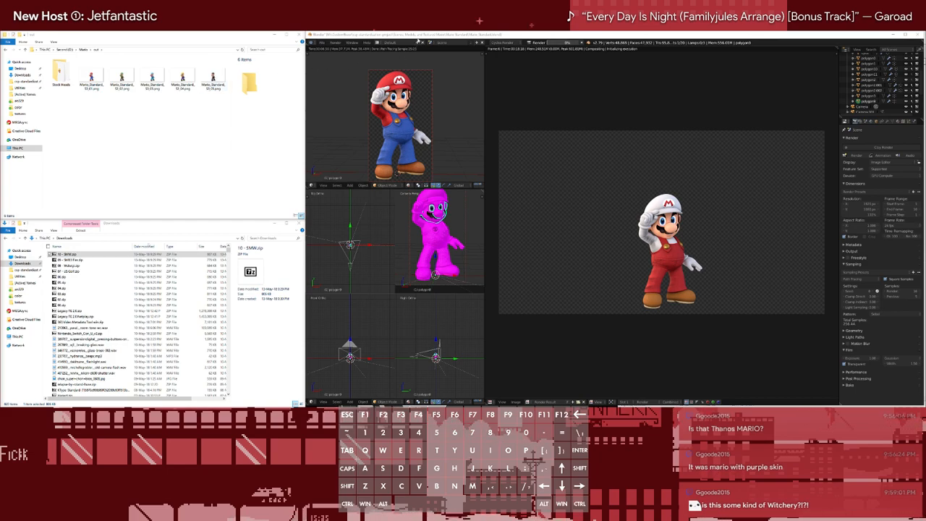
{"action": "left_click", "coordinate": [417, 34]}
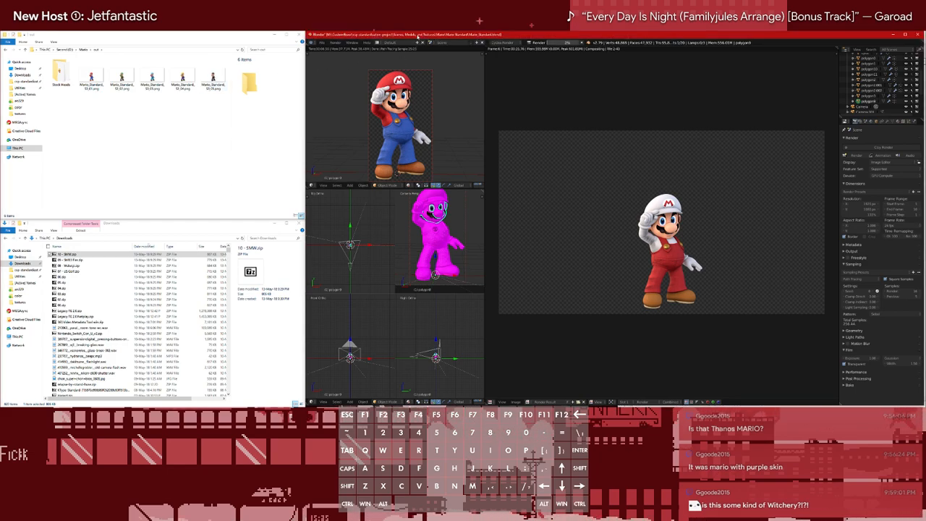
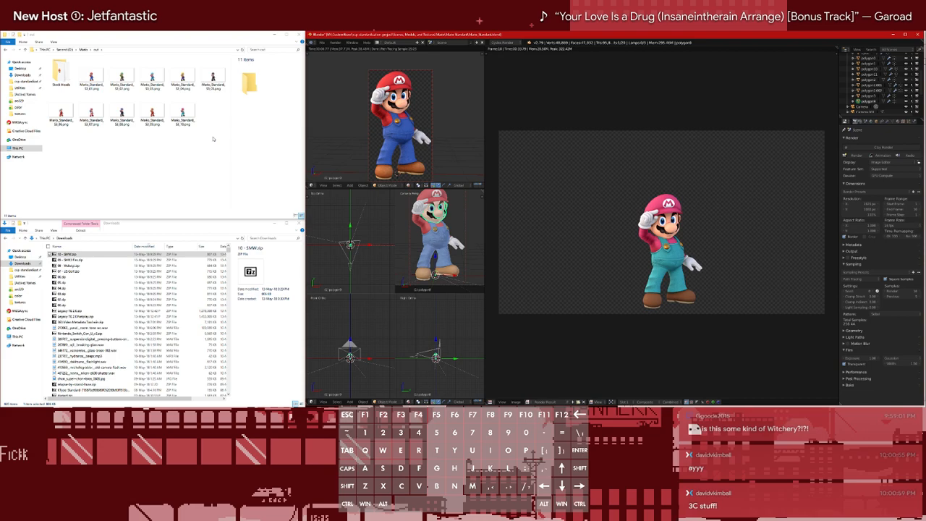
View the full-body costume renders in Mario's out folder one after another, starting from the first image, and close the viewer
{"action": "double_click", "coordinate": [93, 78]}
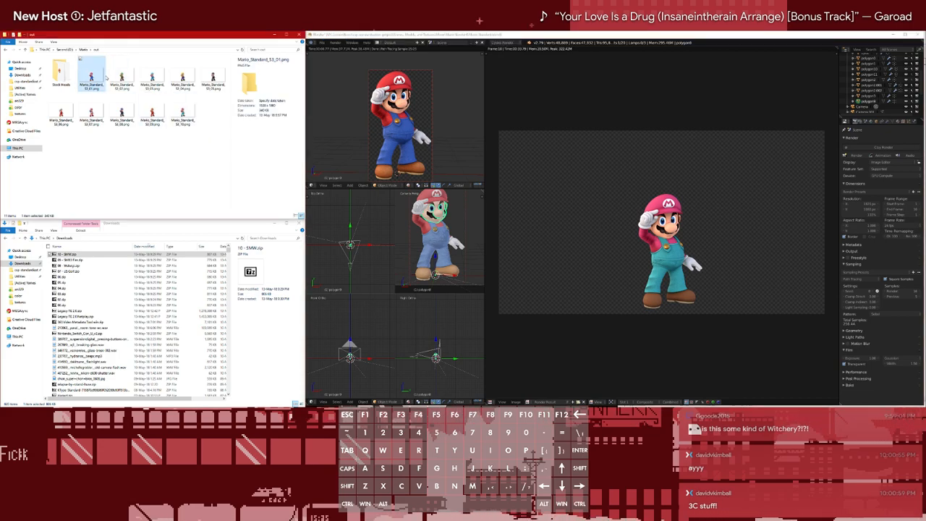
{"action": "key", "text": "Right"}
{"action": "key", "text": "Right"}
{"action": "key", "text": "Right"}
{"action": "key", "text": "Right"}
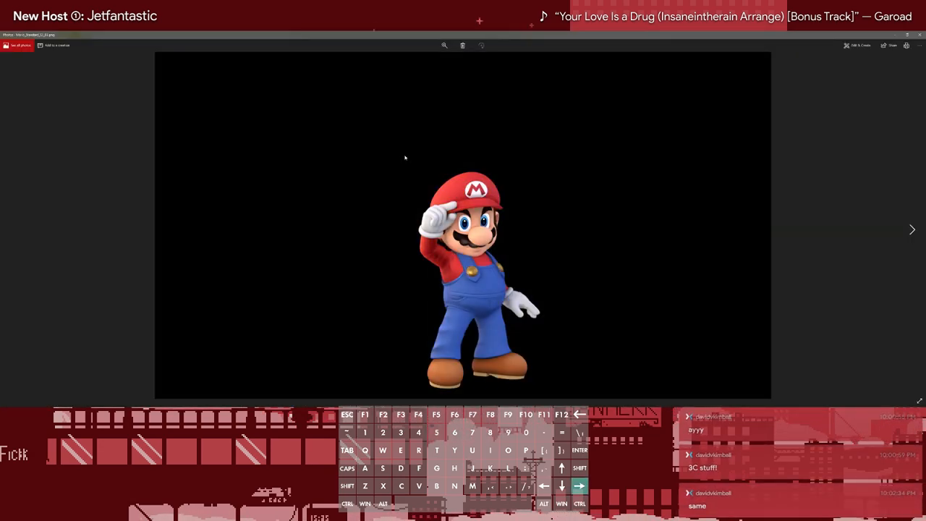
{"action": "key", "text": "Right"}
{"action": "key", "text": "Right"}
{"action": "key", "text": "Right"}
{"action": "key", "text": "Right"}
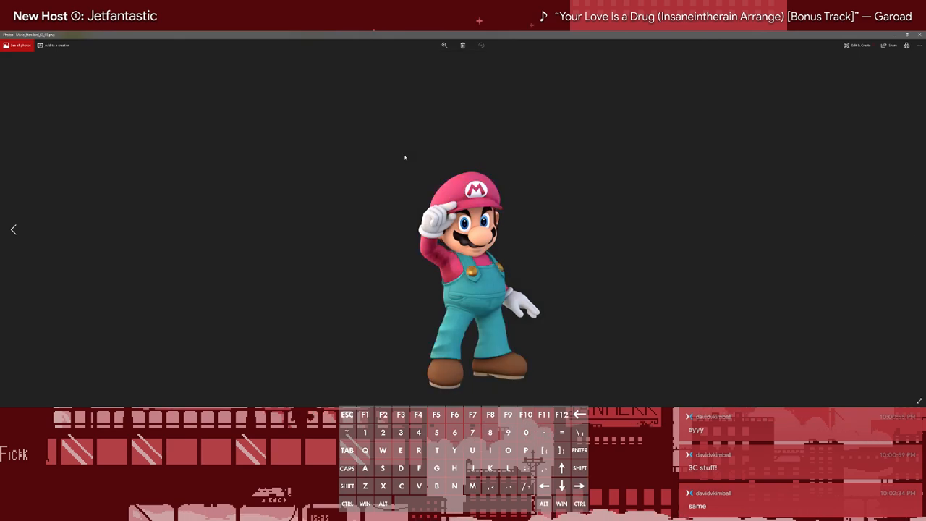
{"action": "key", "text": "Right"}
{"action": "key", "text": "Right"}
{"action": "key", "text": "Right"}
{"action": "key", "text": "Right"}
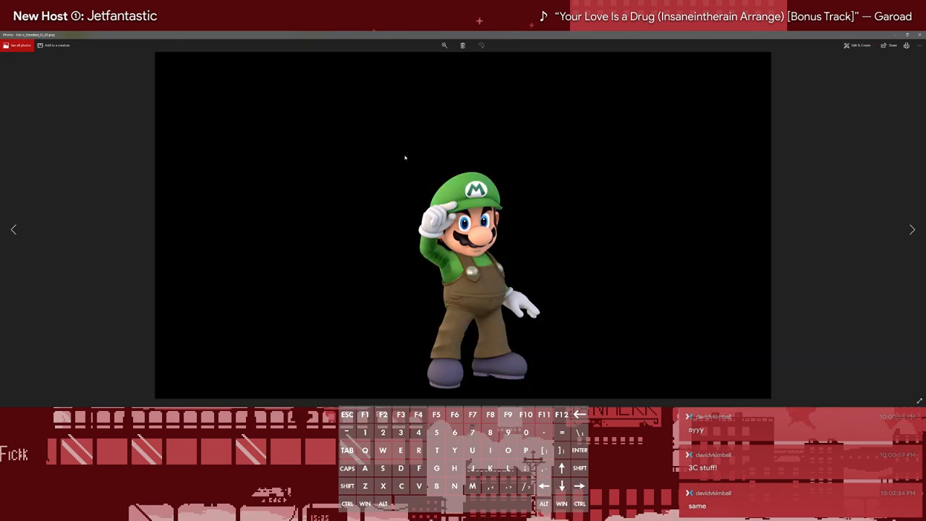
{"action": "key", "text": "Left"}
{"action": "key", "text": "Left"}
{"action": "key", "text": "Left"}
{"action": "key", "text": "Left"}
{"action": "key", "text": "Left"}
{"action": "key", "text": "Left"}
{"action": "key", "text": "Left"}
{"action": "key", "text": "Left"}
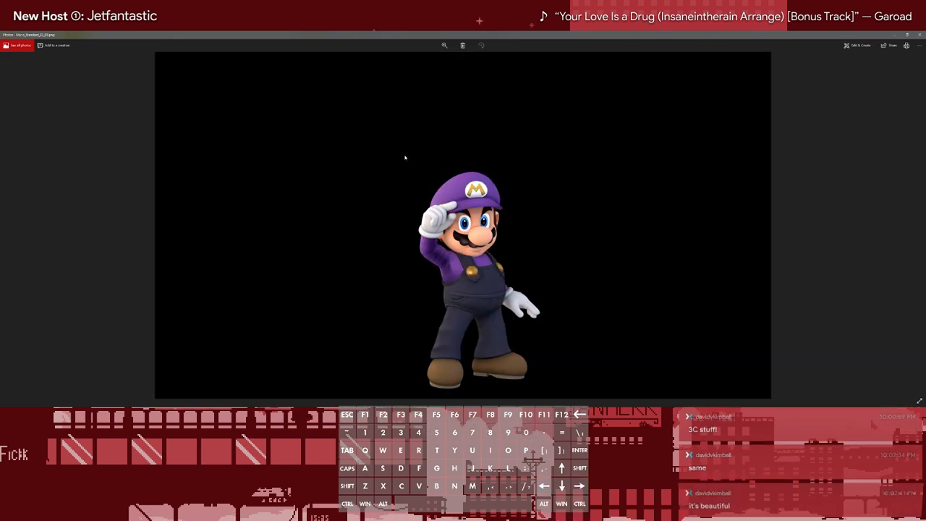
{"action": "key", "text": "Left"}
{"action": "key", "text": "Left"}
{"action": "key", "text": "Left"}
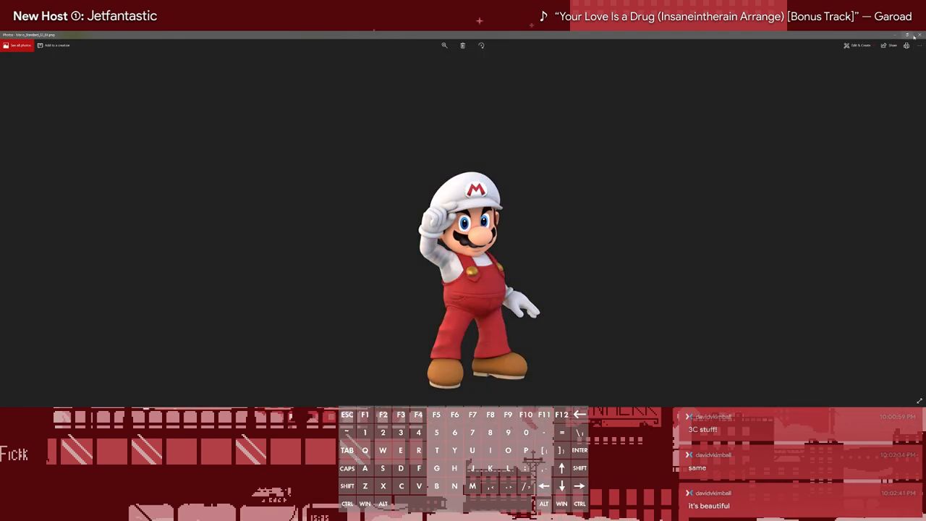
{"action": "left_click", "coordinate": [918, 35]}
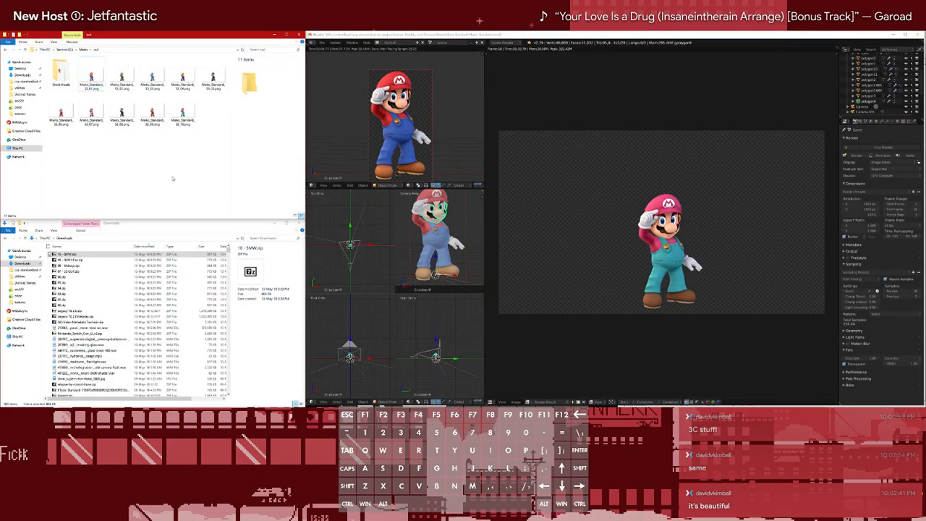
Open the Stock Heads folder, compare the rendered head images across the costume colours, and close the viewer
{"action": "double_click", "coordinate": [60, 72]}
{"action": "left_click", "coordinate": [64, 72]}
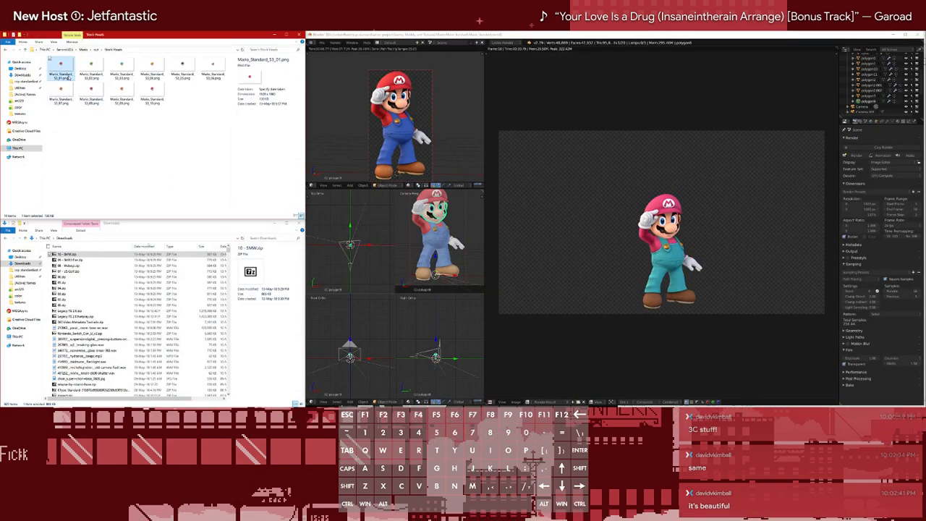
{"action": "double_click", "coordinate": [69, 78]}
{"action": "key", "text": "Right"}
{"action": "key", "text": "Right"}
{"action": "key", "text": "Right"}
{"action": "key", "text": "Right"}
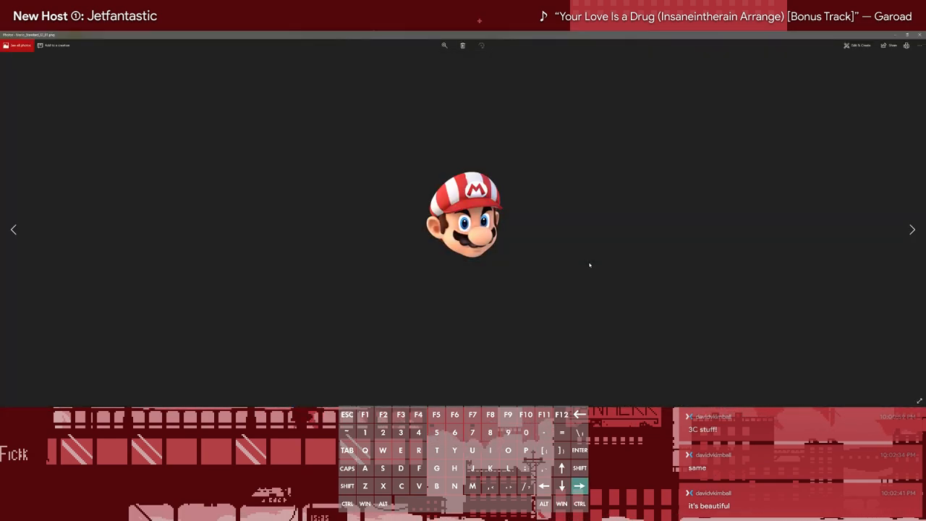
{"action": "key", "text": "Right"}
{"action": "key", "text": "Right"}
{"action": "key", "text": "Left"}
{"action": "key", "text": "Left"}
{"action": "key", "text": "Left"}
{"action": "key", "text": "Left"}
{"action": "key", "text": "Left"}
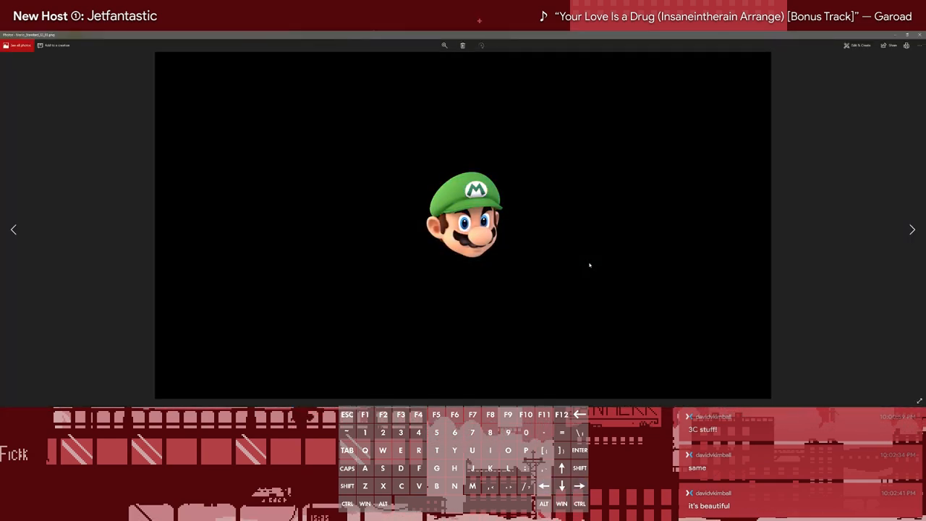
{"action": "key", "text": "Left"}
{"action": "key", "text": "Left"}
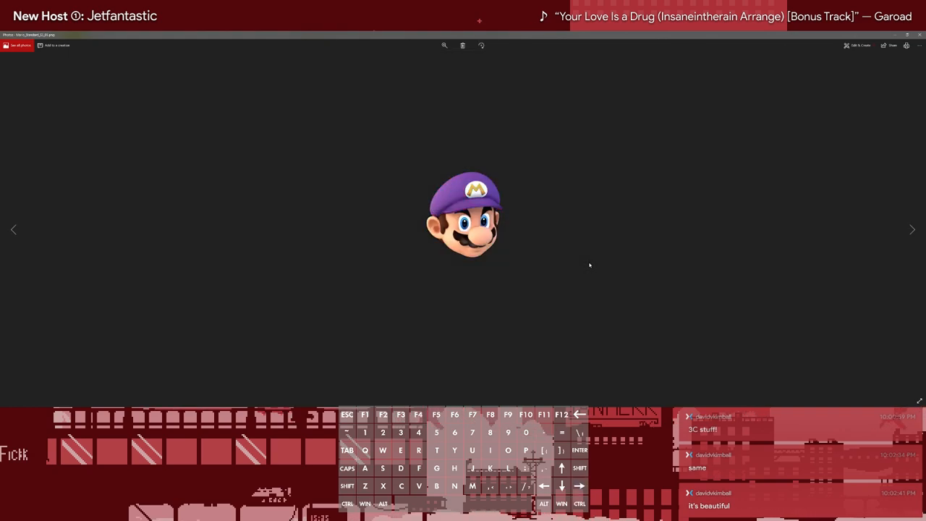
{"action": "key", "text": "Left"}
{"action": "key", "text": "Right"}
{"action": "key", "text": "Left"}
{"action": "key", "text": "Right"}
{"action": "key", "text": "Left"}
{"action": "key", "text": "Left"}
{"action": "key", "text": "Right"}
{"action": "key", "text": "Left"}
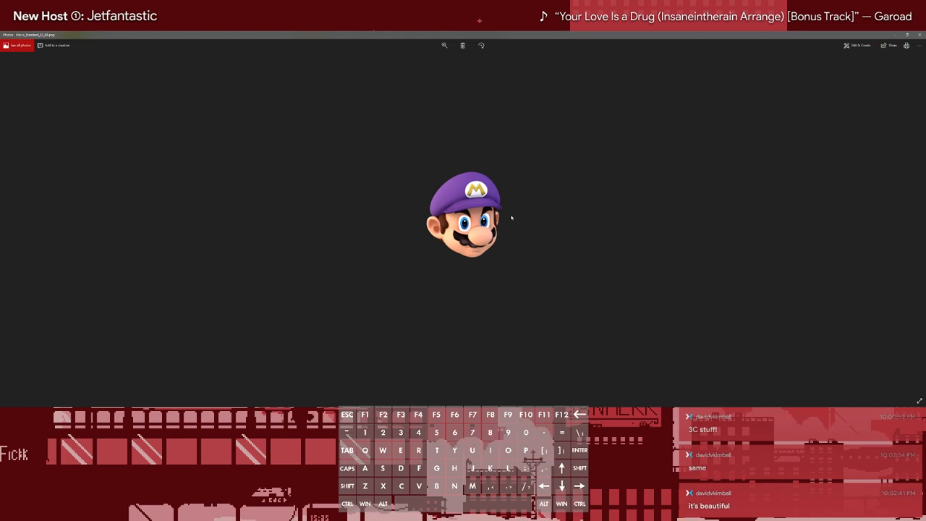
{"action": "left_click", "coordinate": [916, 34]}
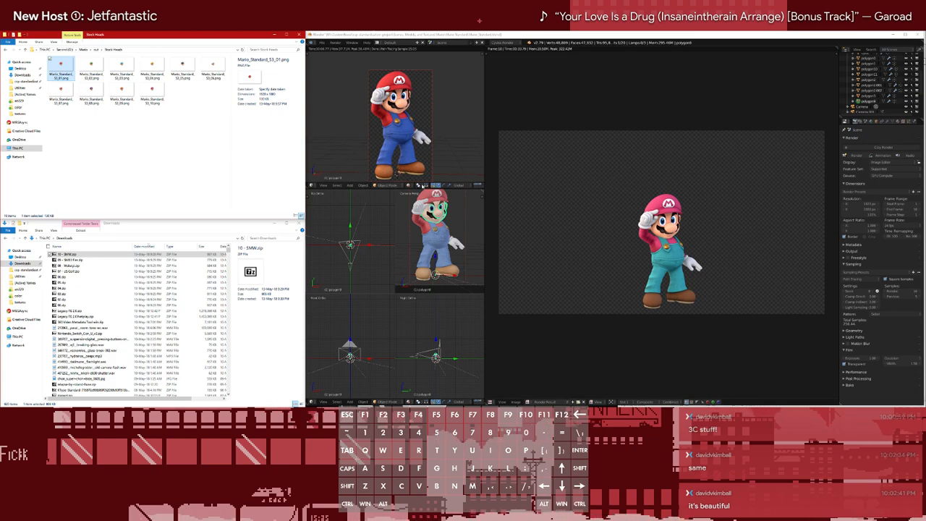
Go to the Downloads folder, then find "gimp" with the system launcher and open the gimp2.10 folder
{"action": "left_click", "coordinate": [134, 151]}
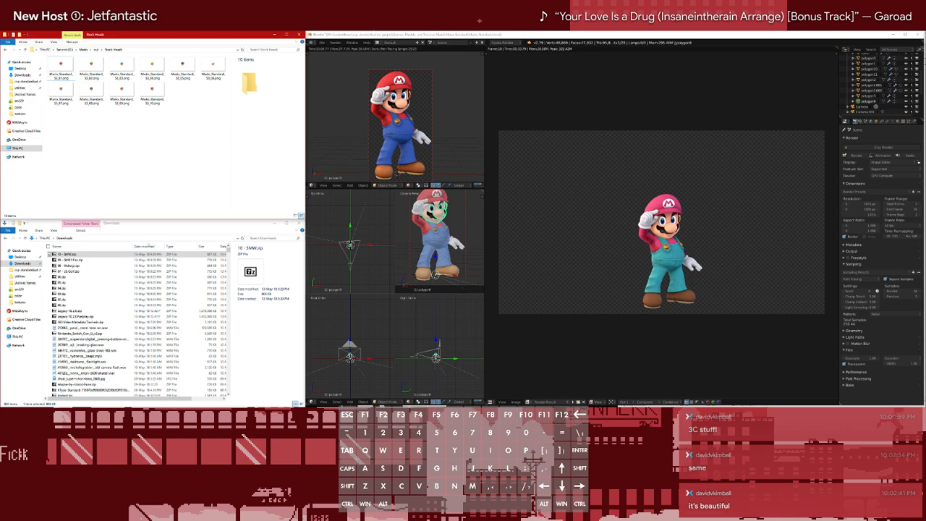
{"action": "left_click", "coordinate": [24, 76]}
{"action": "left_click", "coordinate": [25, 81]}
{"action": "left_click", "coordinate": [26, 76]}
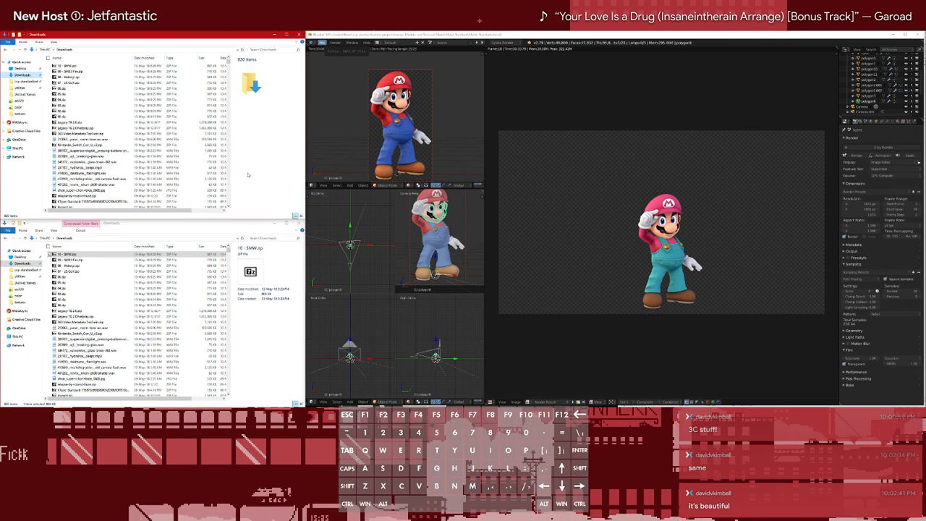
{"action": "key", "text": "ctrl"}
{"action": "key", "text": "ctrl"}
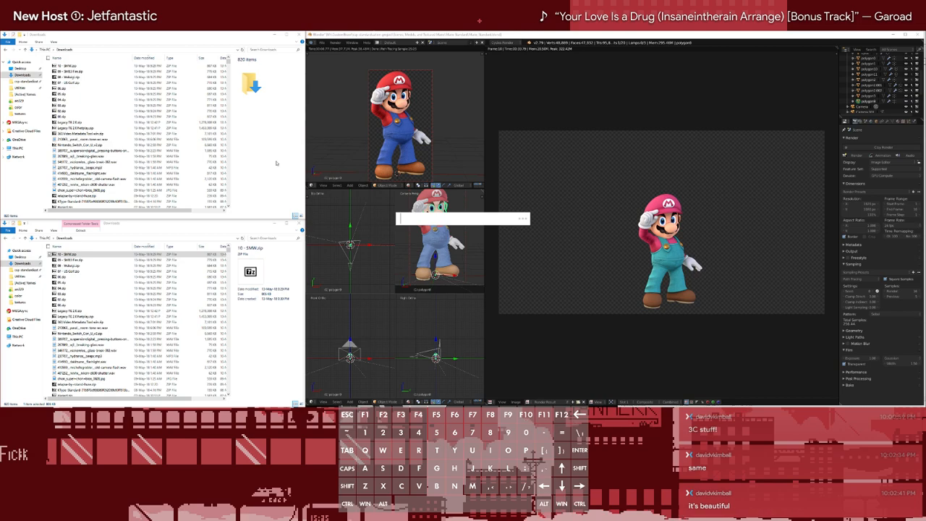
{"action": "type", "text": "gimp"}
{"action": "key", "text": "Down"}
{"action": "key", "text": "Down"}
{"action": "key", "text": "Return"}
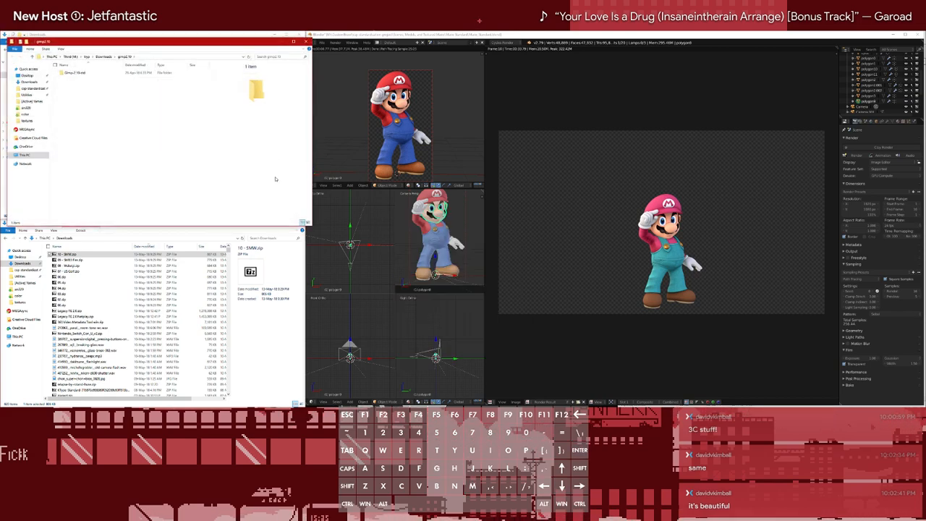
Open the Gimp-2.10-std subfolder, bring its path into the original File Explorer window, and close the extra window
{"action": "double_click", "coordinate": [72, 73]}
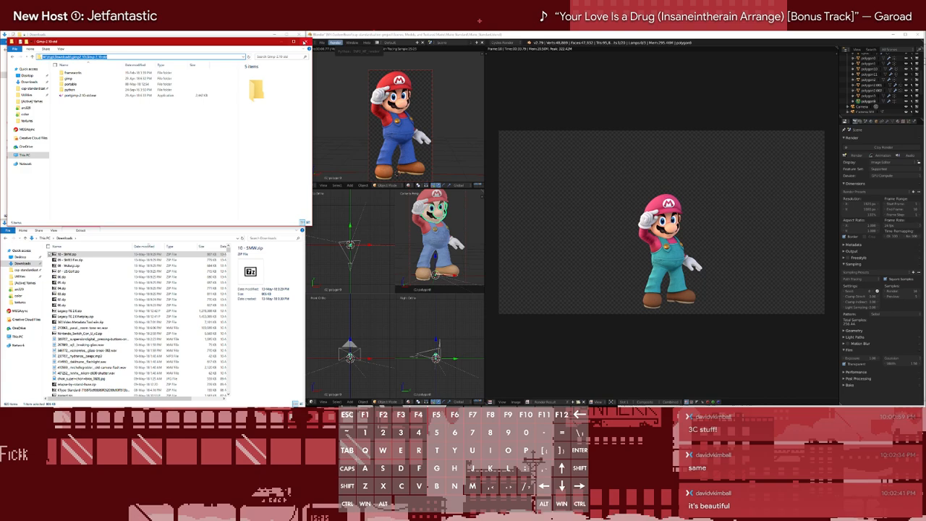
{"action": "left_click", "coordinate": [293, 41]}
{"action": "left_click", "coordinate": [192, 49]}
{"action": "key", "text": "ctrl+v"}
{"action": "key", "text": "Return"}
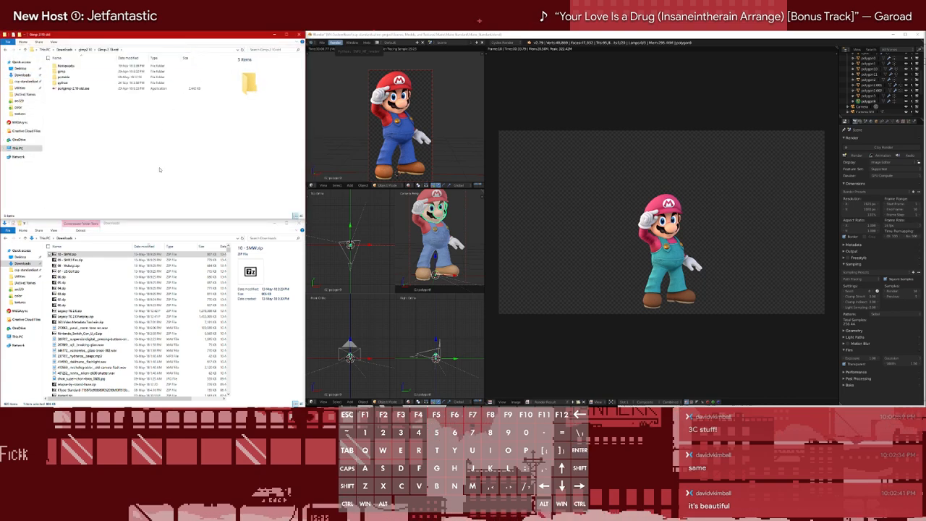
Launch GIMP from portgimp-2.10-std.exe and fit its window beside the two File Explorer windows
{"action": "left_click", "coordinate": [61, 88]}
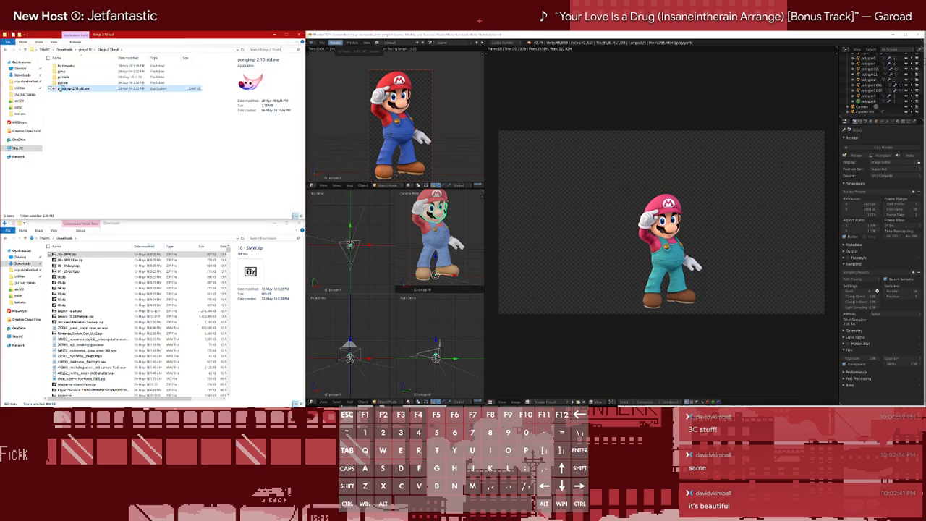
{"action": "left_click", "coordinate": [183, 132]}
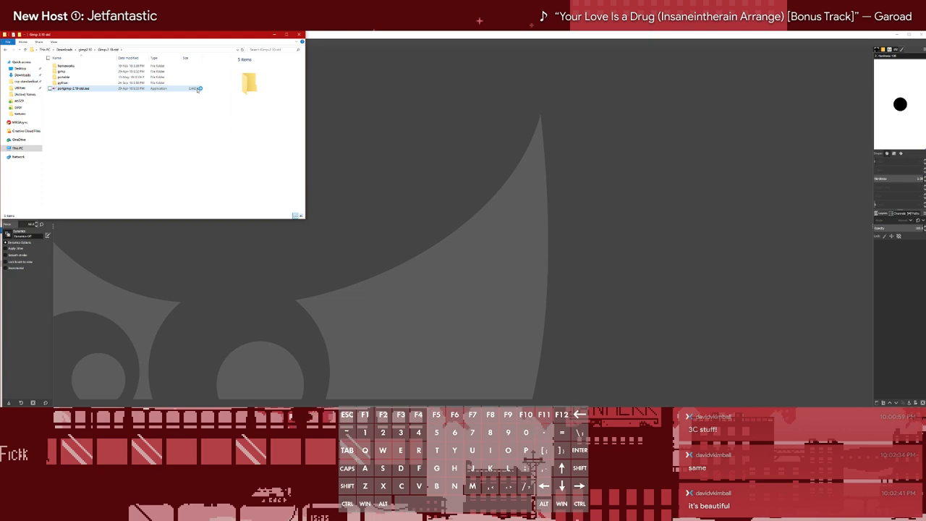
{"action": "left_click", "coordinate": [501, 34]}
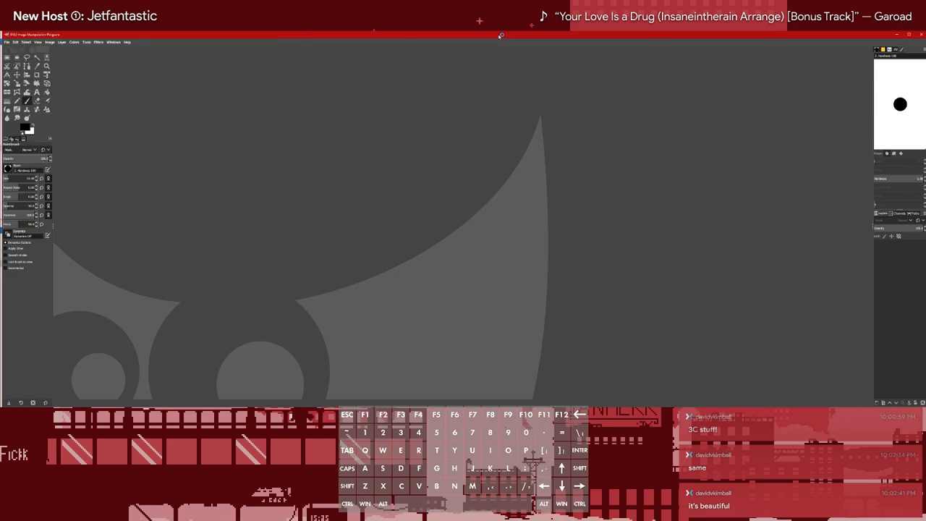
{"action": "left_click_drag", "start_coordinate": [500, 36], "coordinate": [925, 43]}
{"action": "left_click_drag", "start_coordinate": [464, 110], "coordinate": [305, 121]}
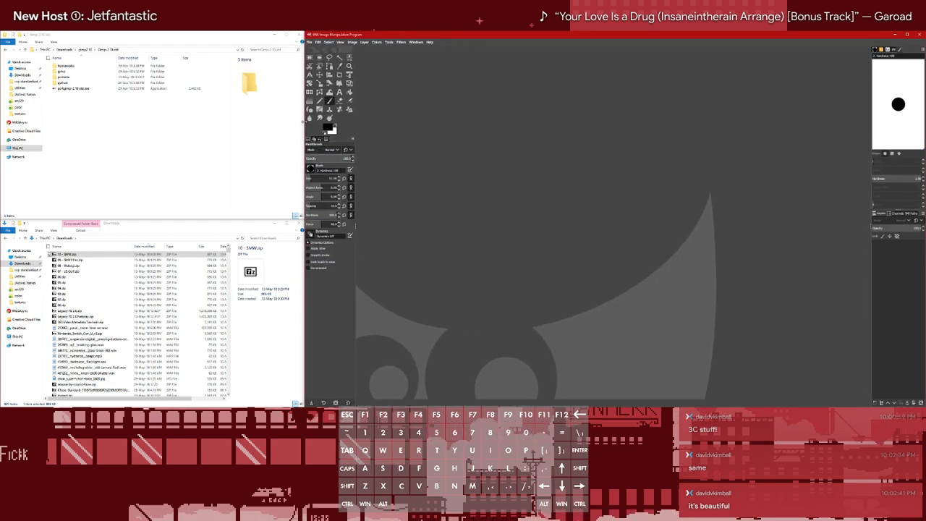
{"action": "left_click", "coordinate": [248, 122]}
{"action": "left_click", "coordinate": [403, 51]}
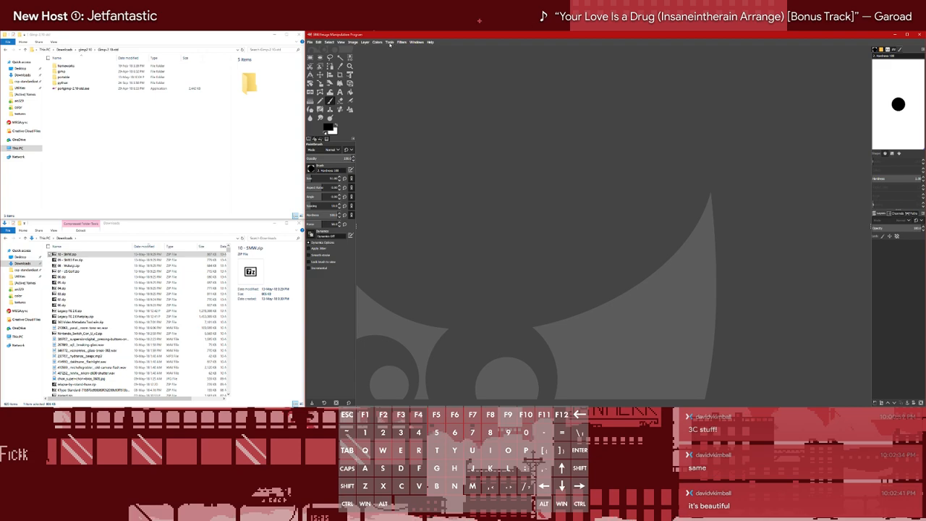
Look through the available tools and switch the Paintbrush to the black hexagon brush
{"action": "left_click", "coordinate": [391, 45]}
{"action": "left_click", "coordinate": [616, 171]}
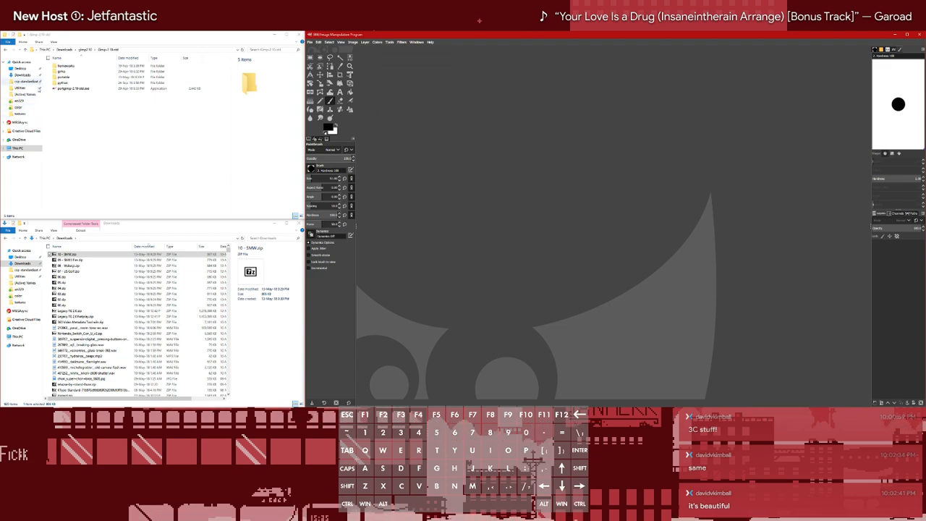
{"action": "left_click", "coordinate": [390, 43]}
{"action": "left_click", "coordinate": [506, 165]}
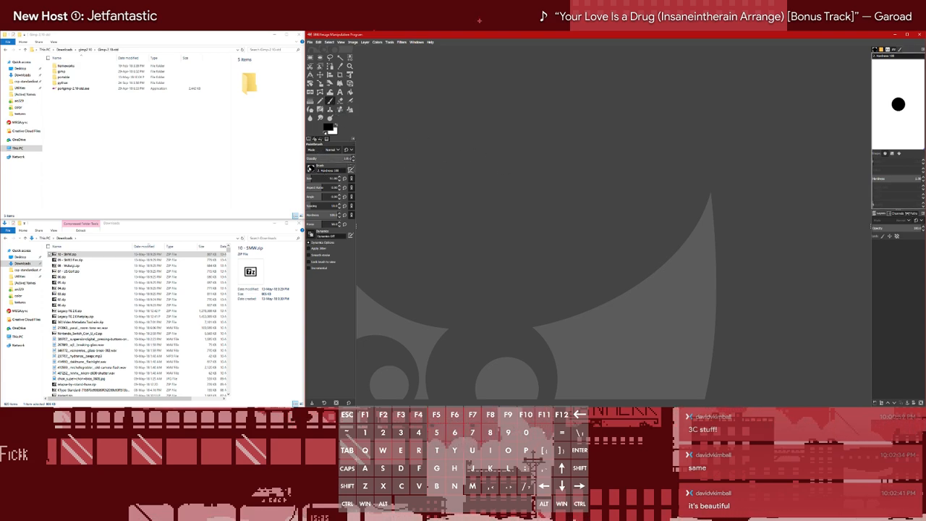
{"action": "left_click", "coordinate": [310, 167]}
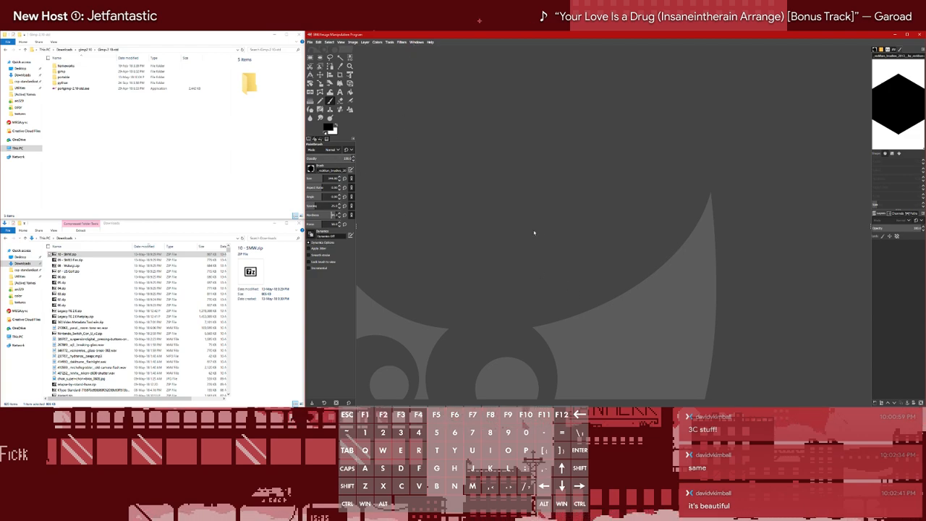
Start the Asset Cropper script and set its input image folder to Mario's out folder on the Second drive
{"action": "left_click", "coordinate": [390, 42]}
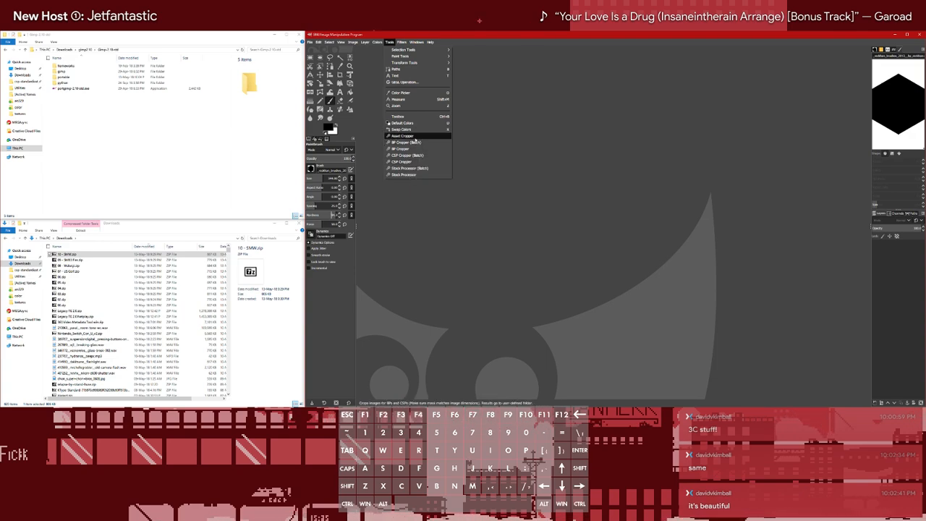
{"action": "left_click", "coordinate": [415, 137]}
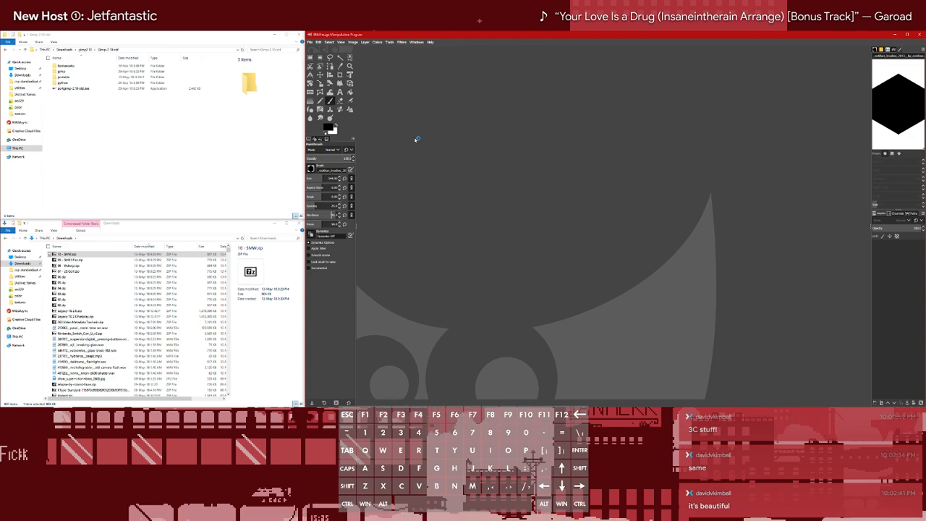
{"action": "left_click", "coordinate": [483, 202]}
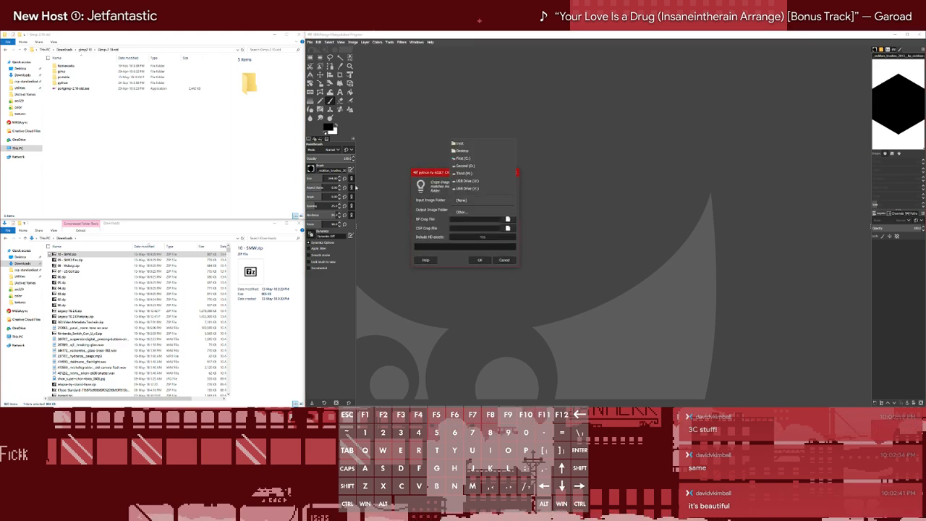
{"action": "left_click", "coordinate": [463, 211]}
{"action": "left_click", "coordinate": [369, 209]}
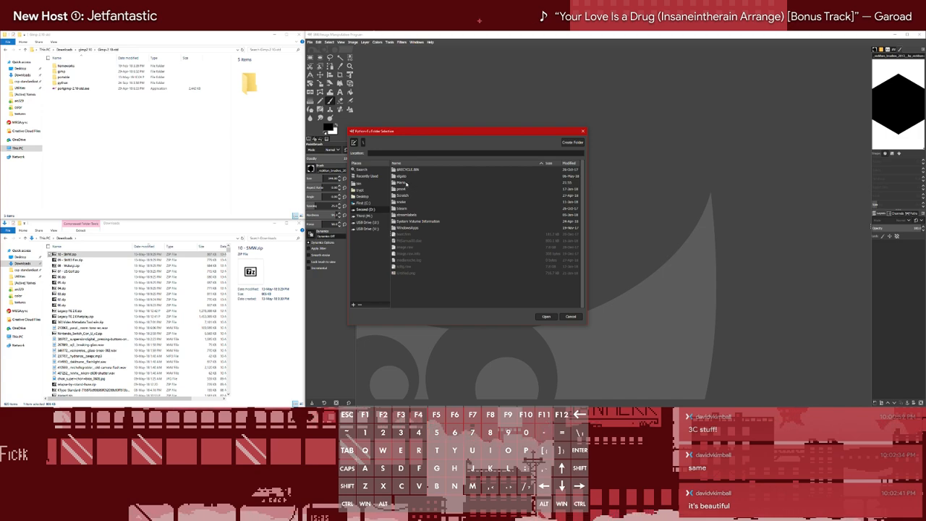
{"action": "double_click", "coordinate": [407, 183]}
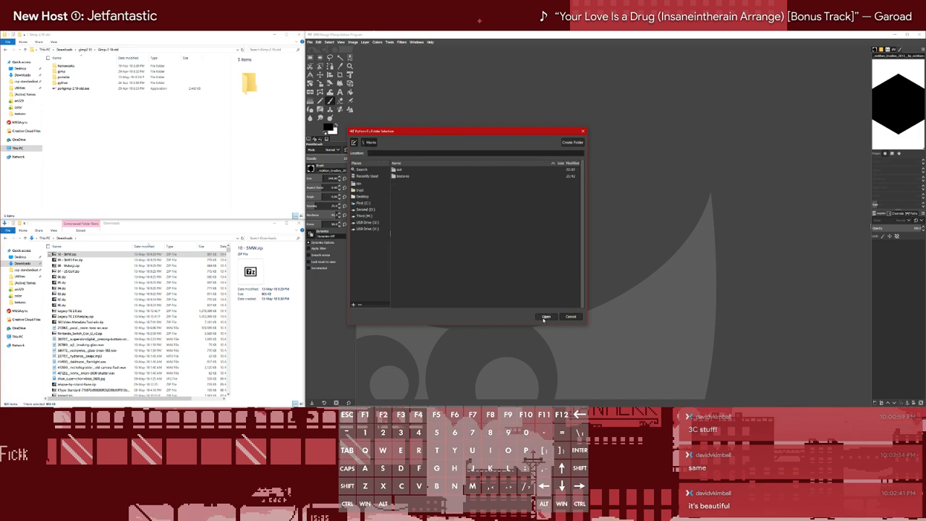
{"action": "double_click", "coordinate": [400, 170]}
{"action": "left_click", "coordinate": [548, 318]}
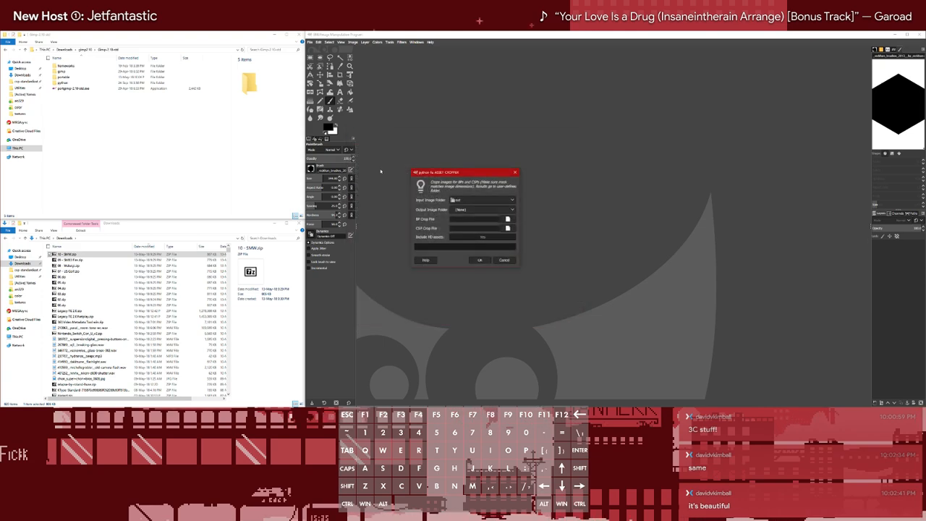
Create a folder named cosmetics inside the Mario folder on the Second drive and open it in File Explorer
{"action": "left_click", "coordinate": [470, 211]}
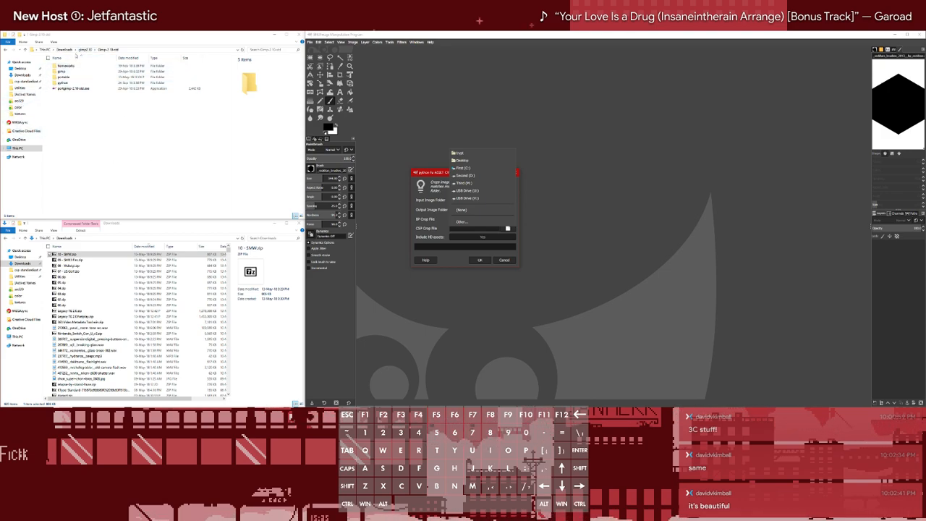
{"action": "left_click", "coordinate": [16, 148]}
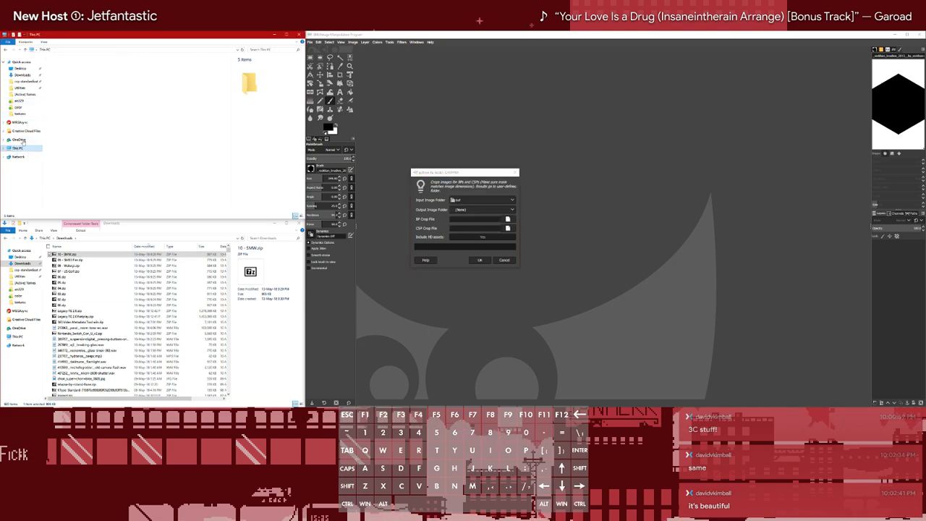
{"action": "double_click", "coordinate": [139, 74]}
{"action": "double_click", "coordinate": [84, 76]}
{"action": "key", "text": "ctrl+shift+n"}
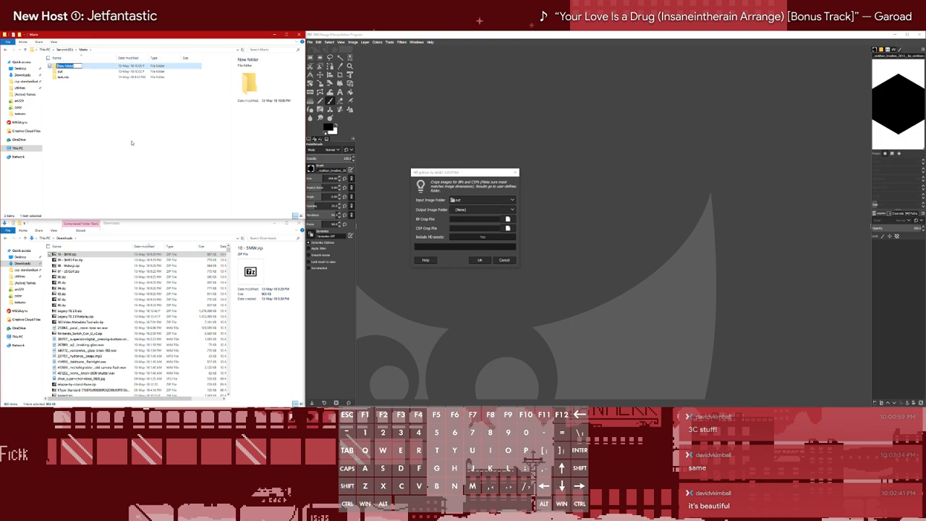
{"action": "type", "text": "cosmetics"}
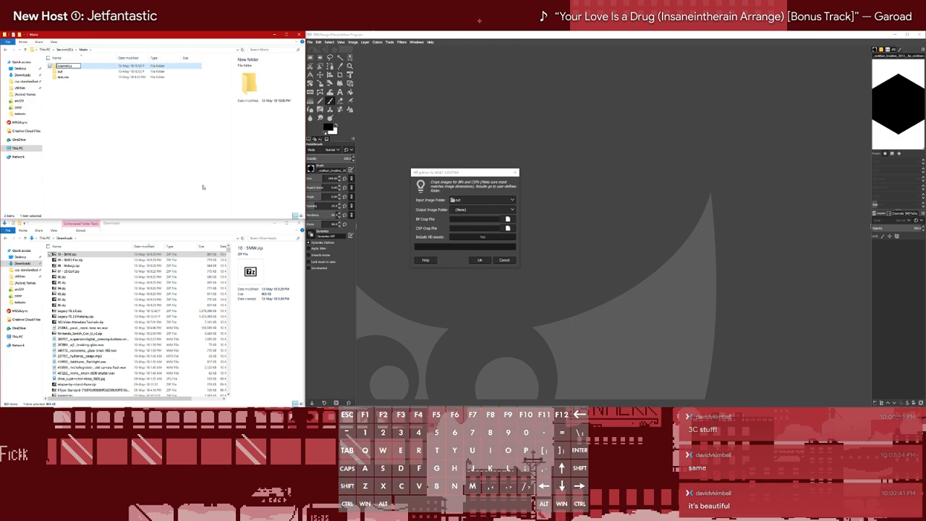
{"action": "key", "text": "Return"}
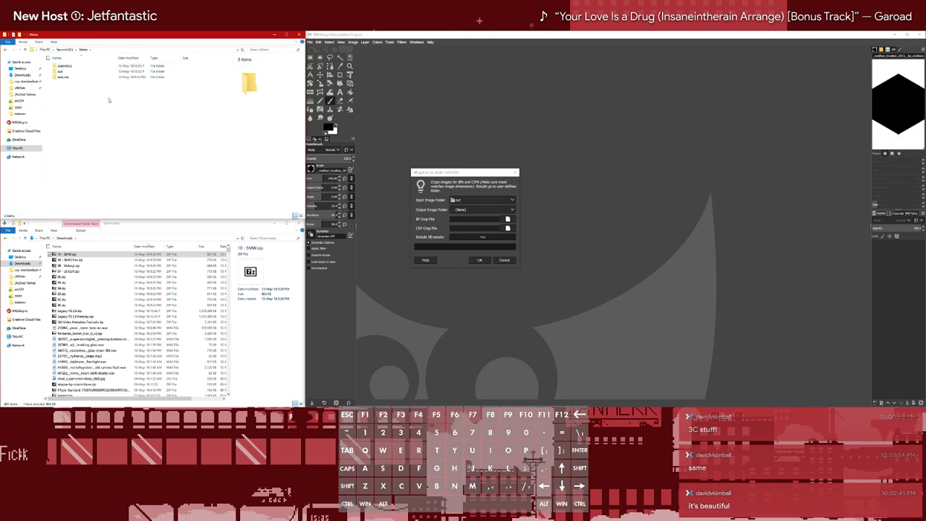
{"action": "key", "text": "Return"}
Set the Asset Cropper's BP crop file to Mario_BP_Crop.png from Mario's Crops and Masks folder in csp-standardization-project on the Third drive
{"action": "left_click", "coordinate": [493, 219]}
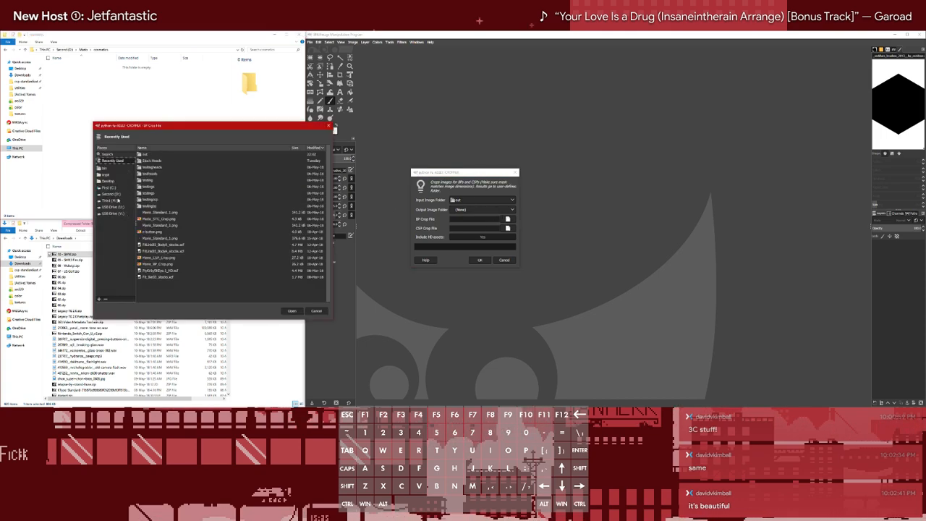
{"action": "left_click", "coordinate": [112, 201]}
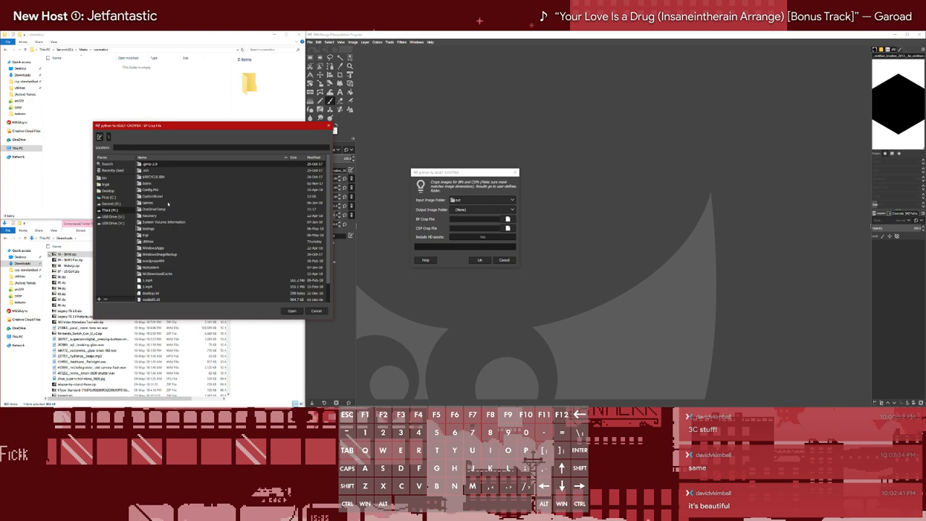
{"action": "double_click", "coordinate": [152, 197]}
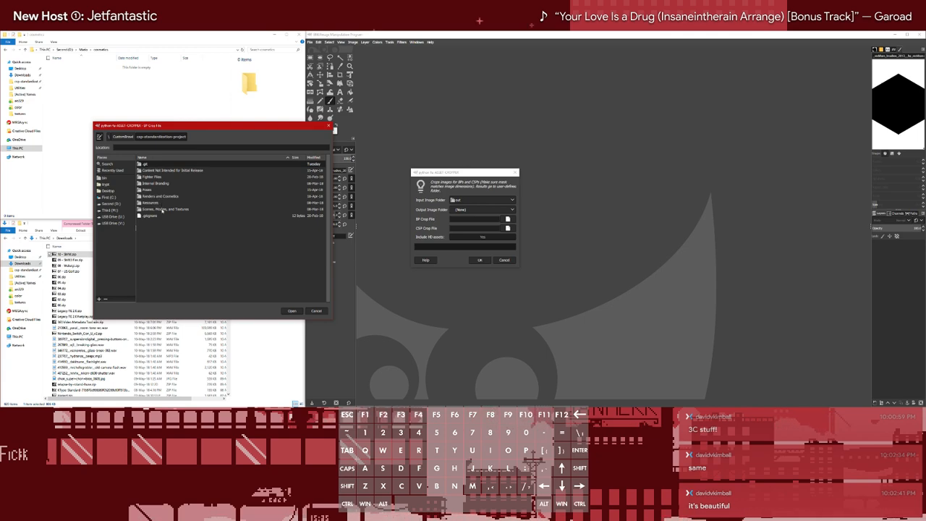
{"action": "double_click", "coordinate": [160, 196]}
{"action": "scroll", "coordinate": [156, 227], "scroll_direction": "down", "scroll_amount": 3}
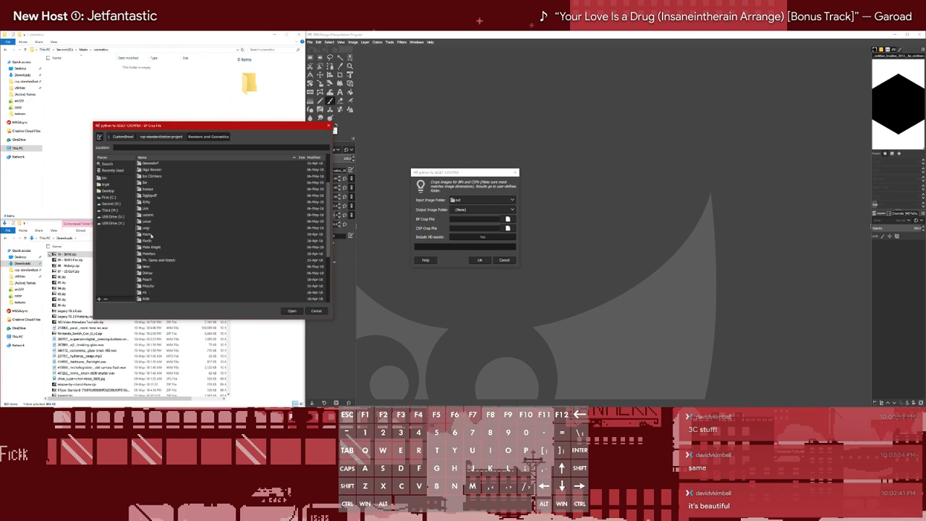
{"action": "double_click", "coordinate": [147, 235]}
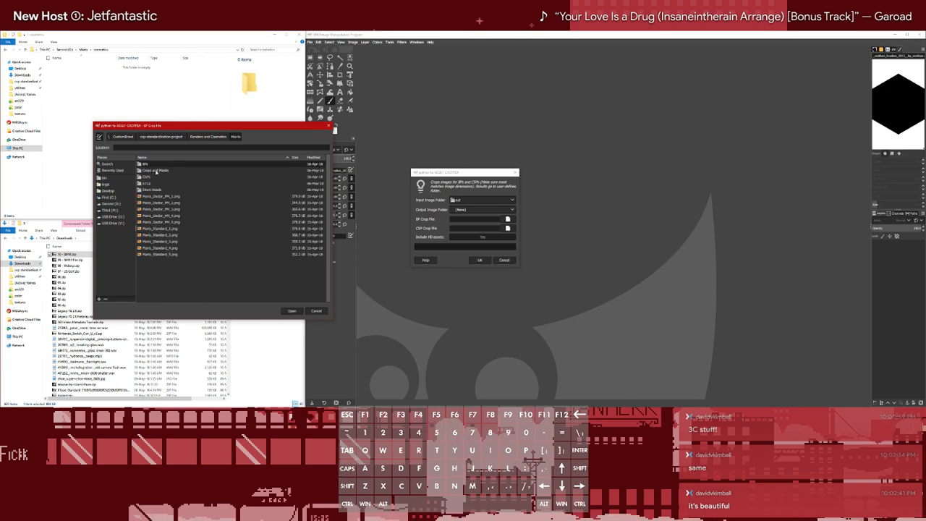
{"action": "double_click", "coordinate": [154, 171]}
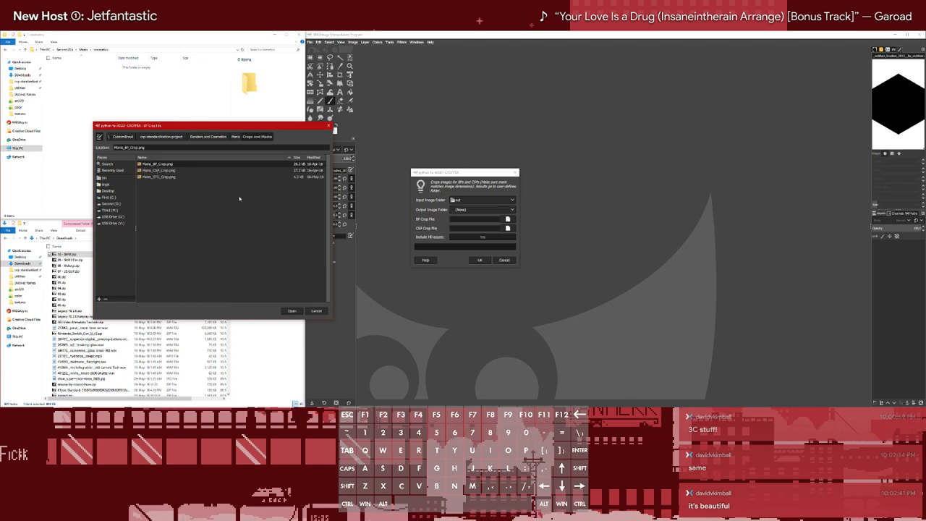
{"action": "left_click", "coordinate": [291, 310]}
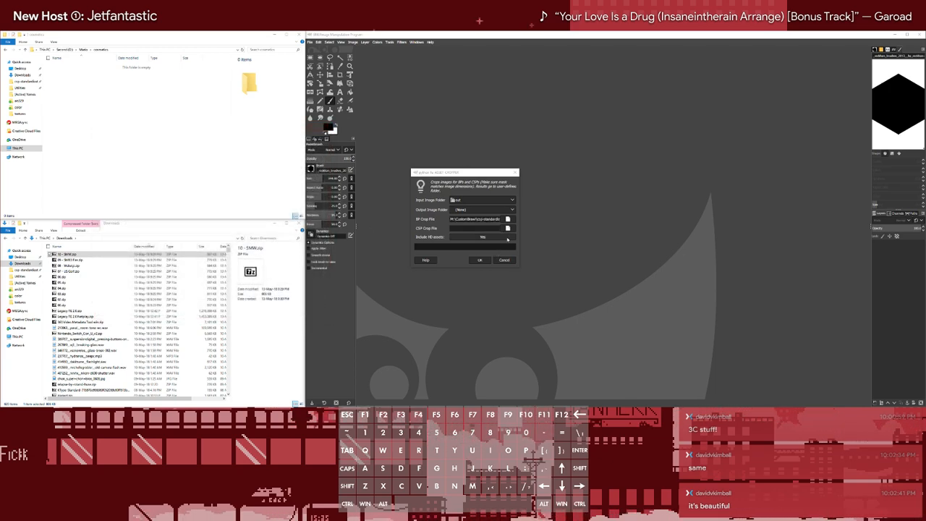
Set the CSP crop file to Mario_CSP_Crop.png from Mario's Crops and Masks folder in csp-standardization-project on the Third drive
{"action": "left_click", "coordinate": [508, 228]}
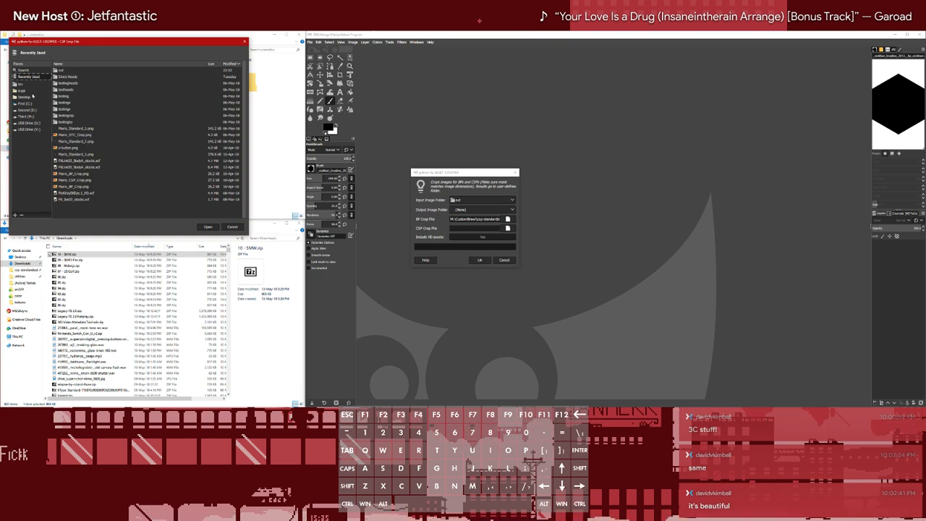
{"action": "left_click", "coordinate": [27, 116]}
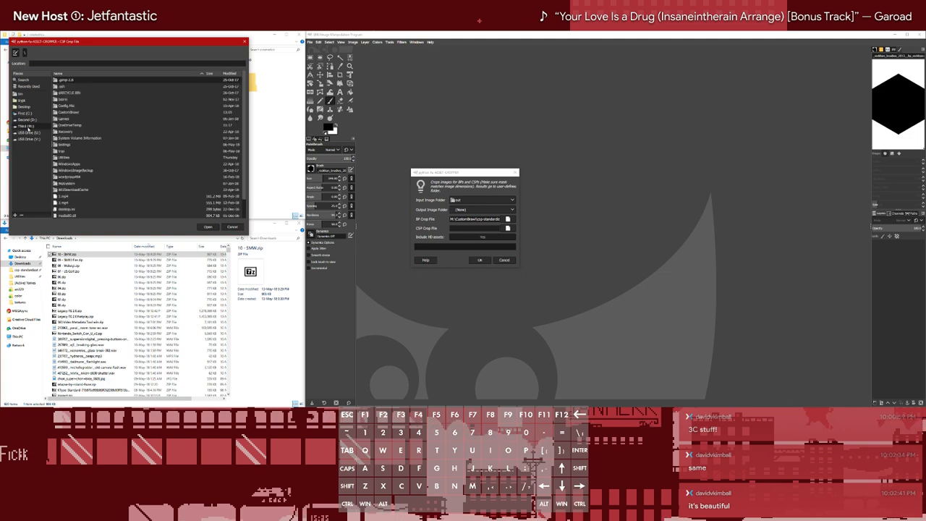
{"action": "double_click", "coordinate": [70, 113]}
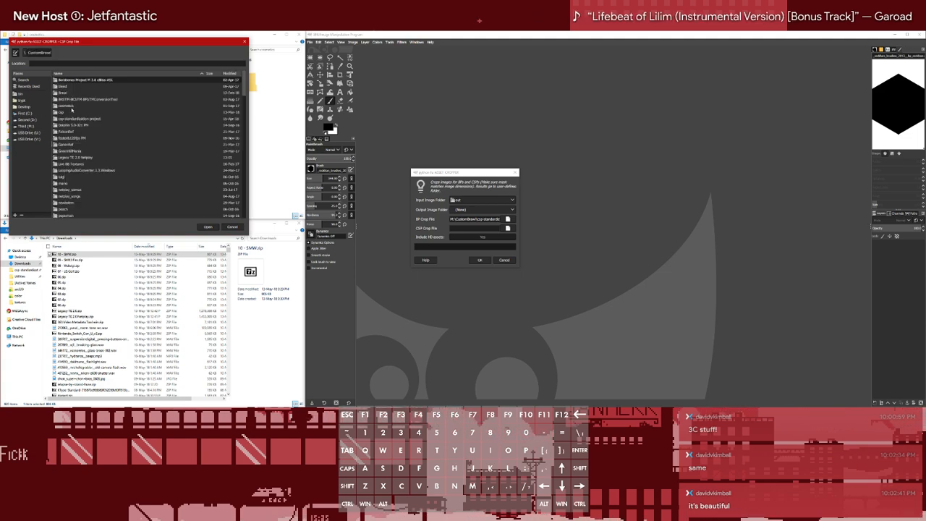
{"action": "double_click", "coordinate": [70, 118]}
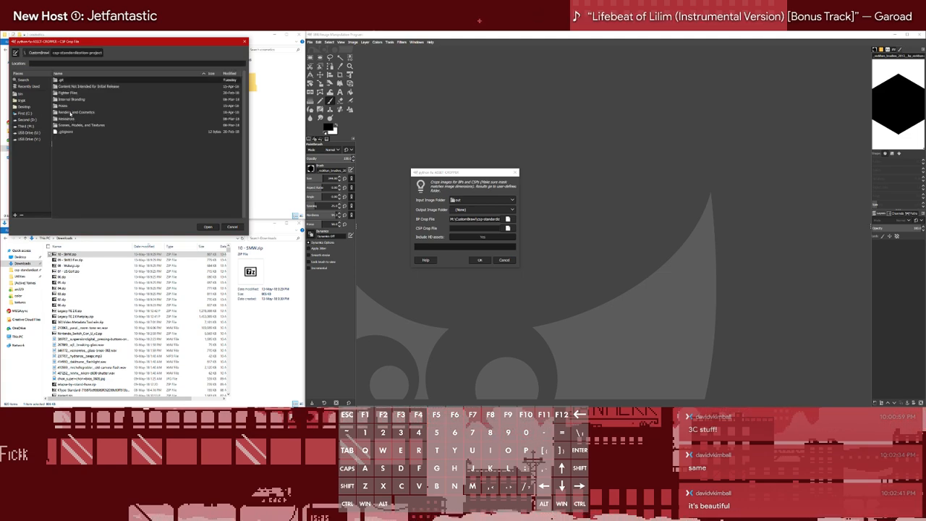
{"action": "double_click", "coordinate": [70, 113]}
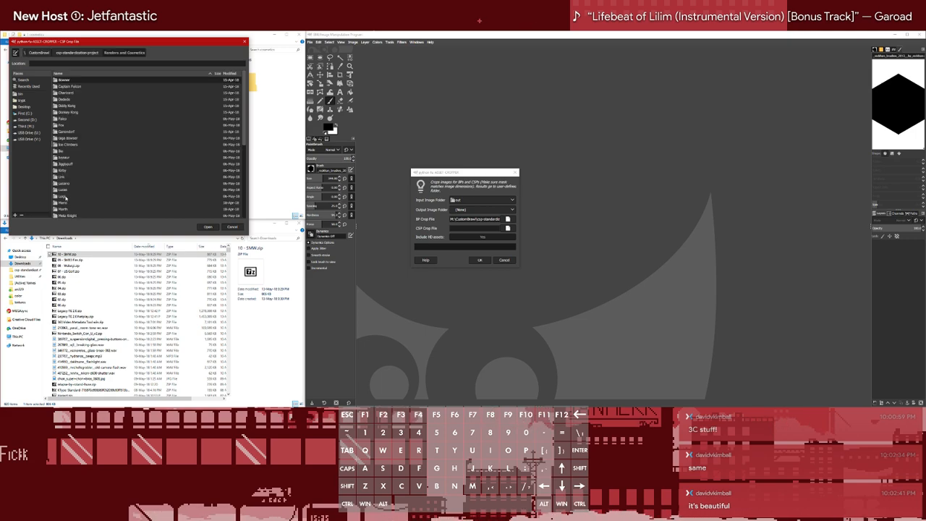
{"action": "double_click", "coordinate": [65, 203]}
{"action": "double_click", "coordinate": [66, 87]}
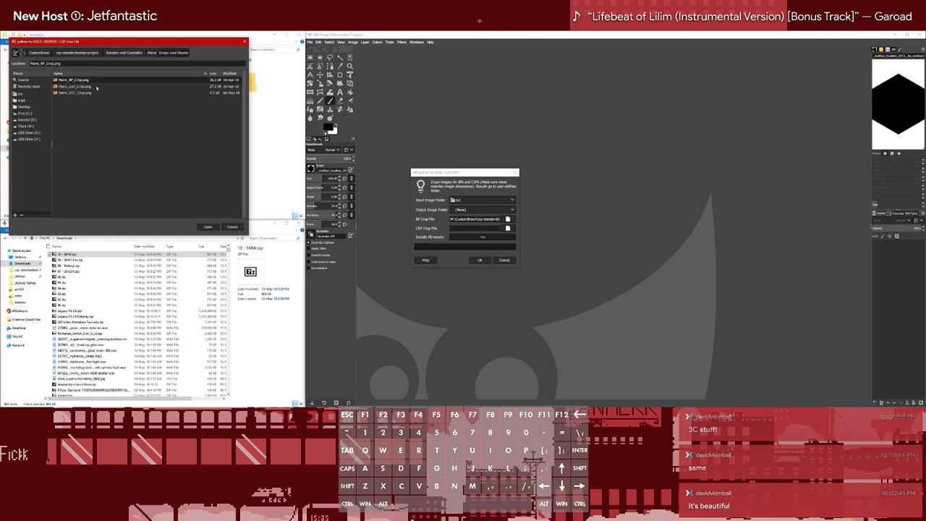
{"action": "double_click", "coordinate": [81, 87]}
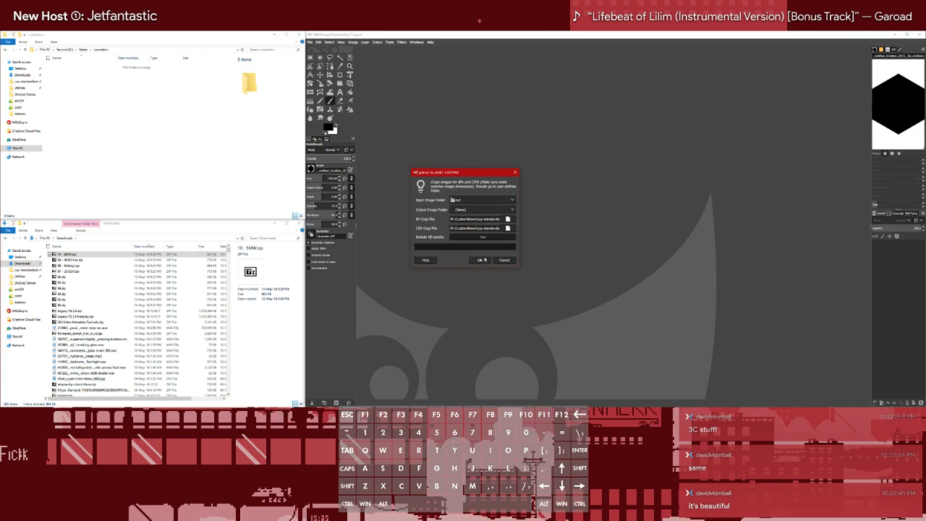
Try to run the Asset Cropper without an output folder and try setting its output to Mario's cosmetics folder
{"action": "left_click", "coordinate": [482, 261]}
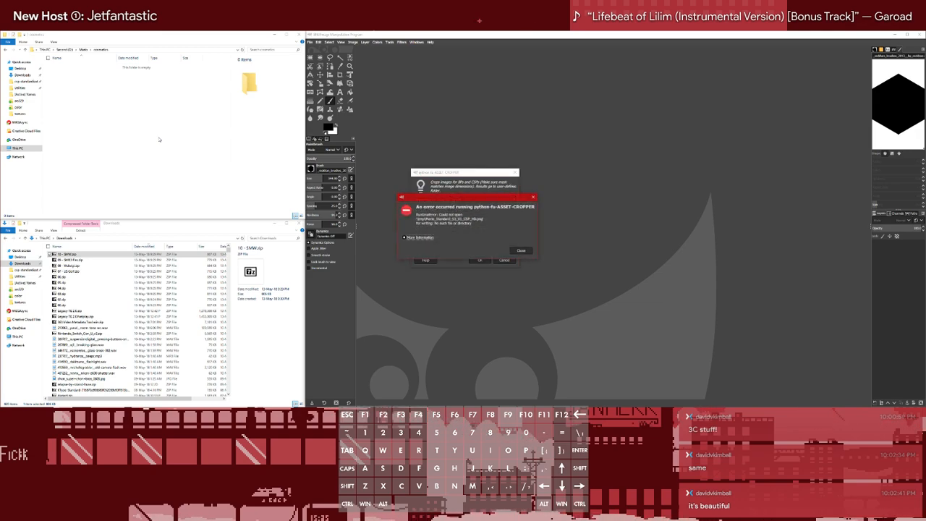
{"action": "left_click", "coordinate": [522, 250]}
{"action": "left_click", "coordinate": [501, 211]}
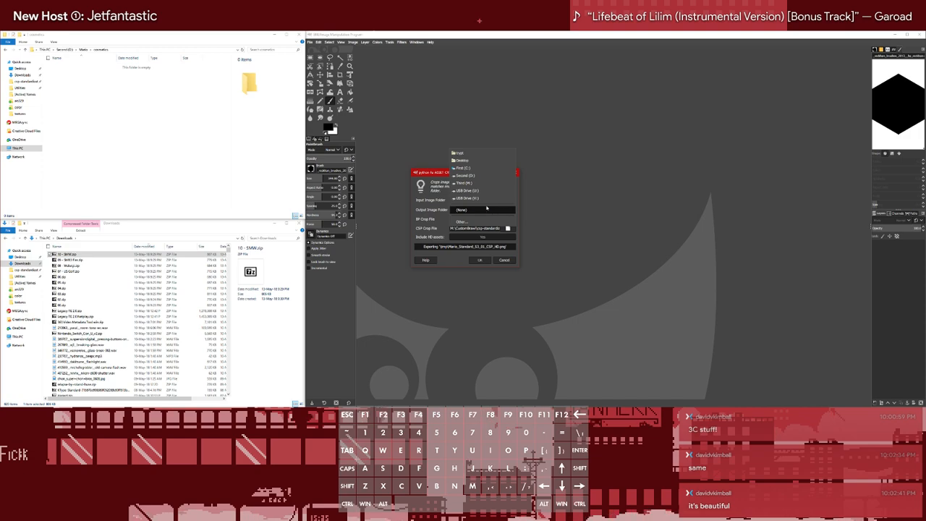
{"action": "left_click", "coordinate": [501, 222]}
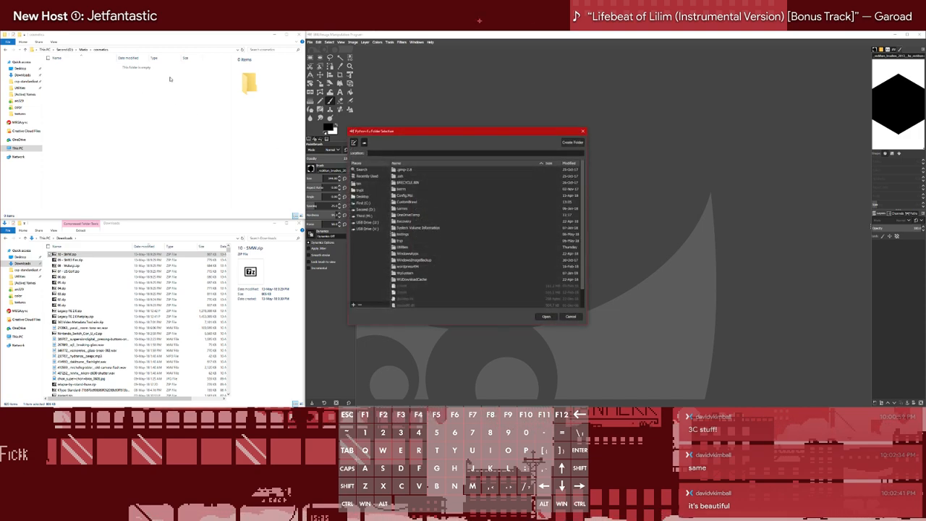
{"action": "left_click", "coordinate": [366, 209]}
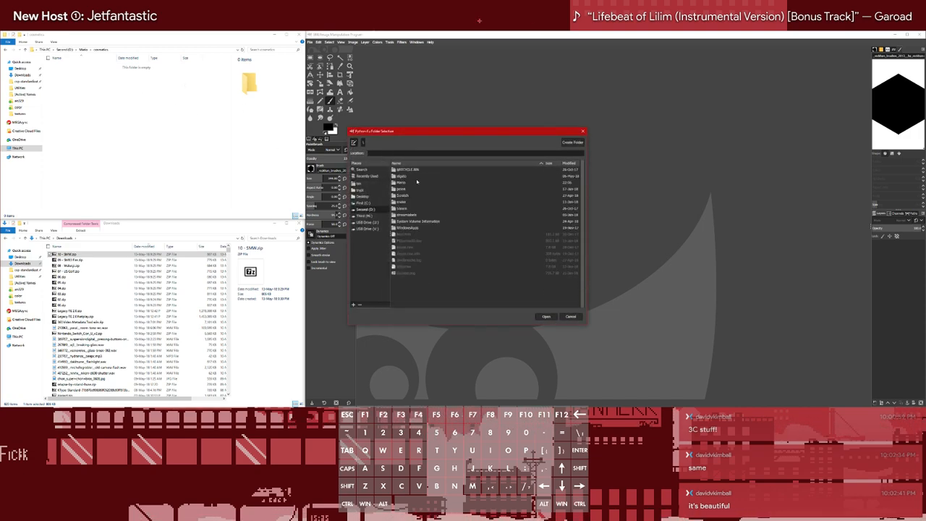
{"action": "double_click", "coordinate": [406, 184]}
{"action": "double_click", "coordinate": [406, 173]}
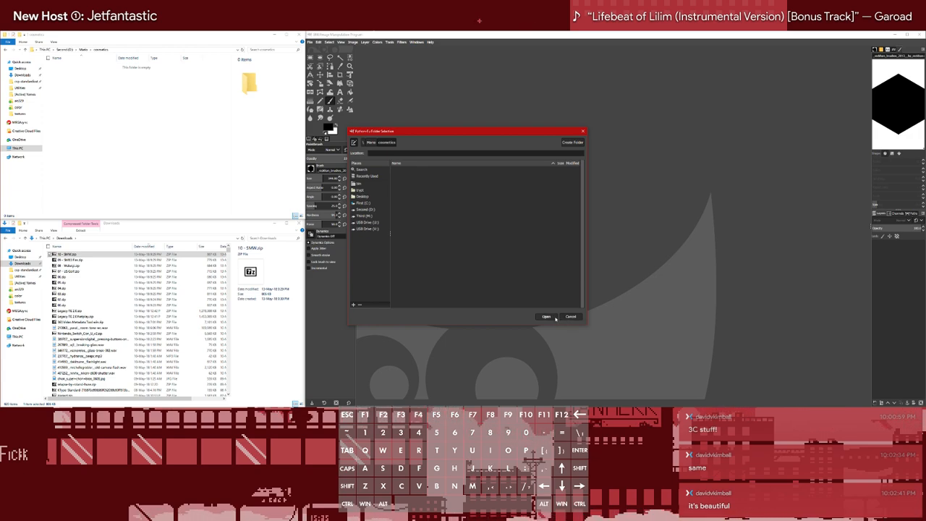
{"action": "left_click", "coordinate": [554, 317]}
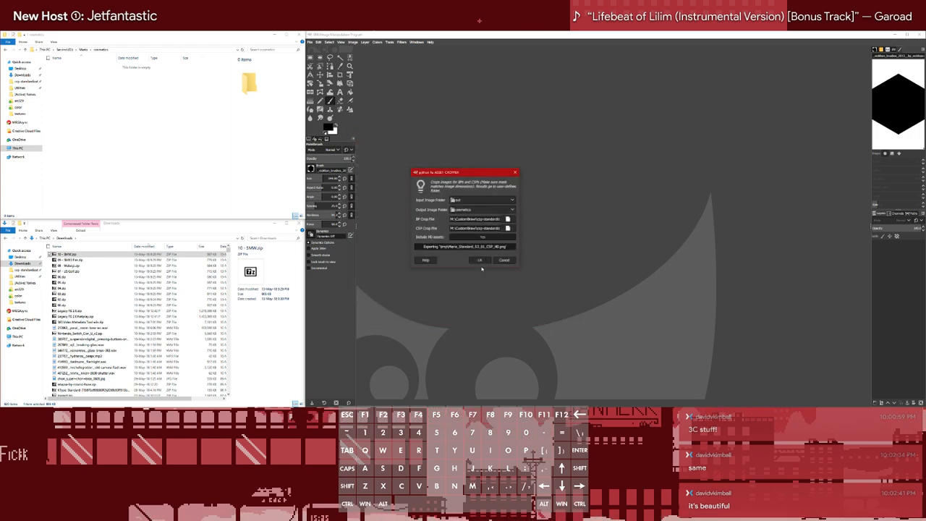
{"action": "left_click", "coordinate": [390, 42]}
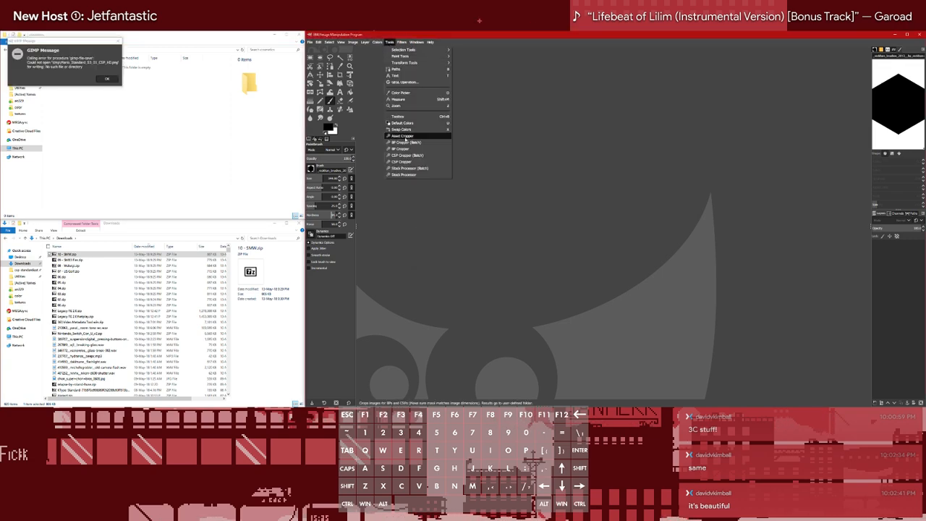
{"action": "left_click", "coordinate": [108, 79]}
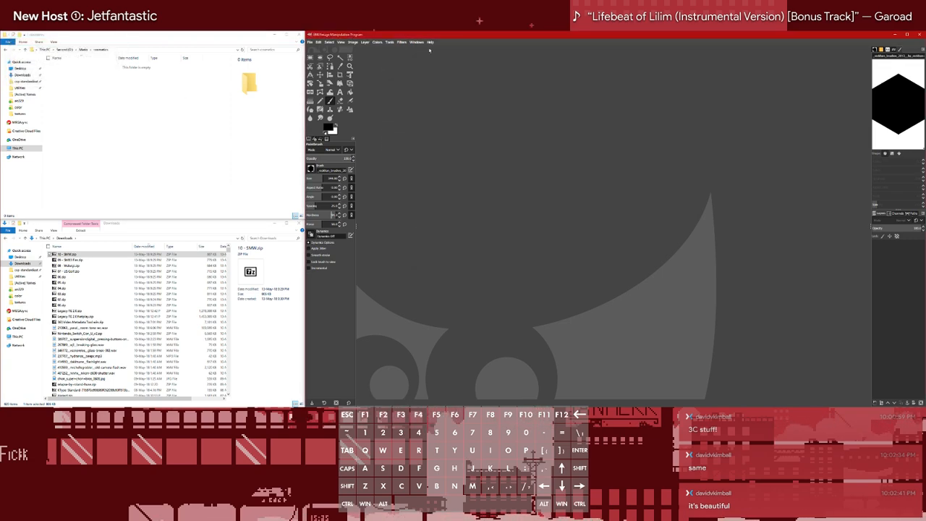
Restart the Asset Cropper, set its output image folder to cosmetics inside the Mario folder, and run it
{"action": "left_click", "coordinate": [394, 42]}
{"action": "left_click", "coordinate": [420, 137]}
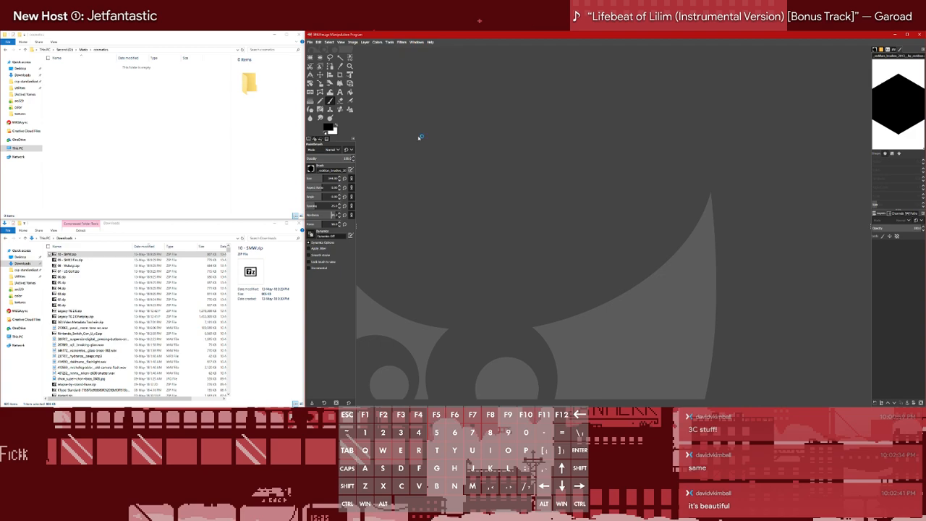
{"action": "left_click", "coordinate": [461, 210]}
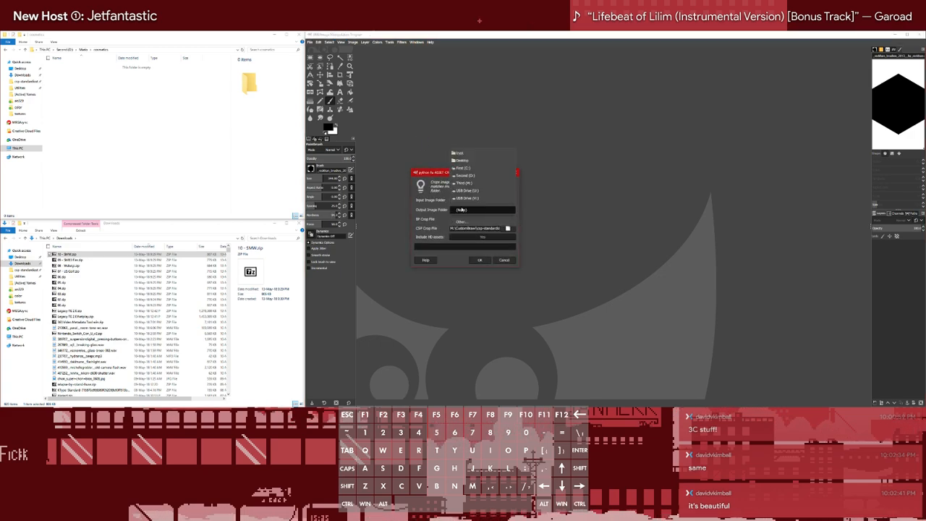
{"action": "left_click", "coordinate": [461, 221]}
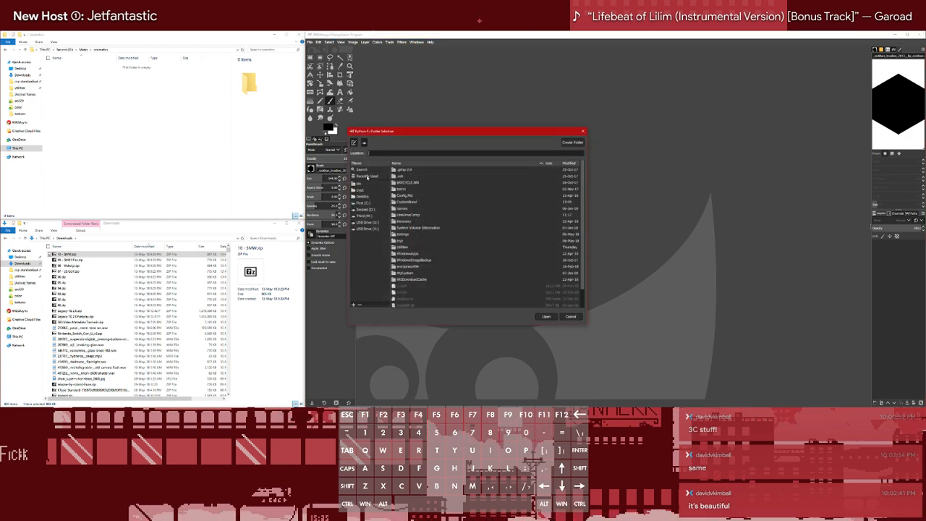
{"action": "left_click", "coordinate": [366, 176]}
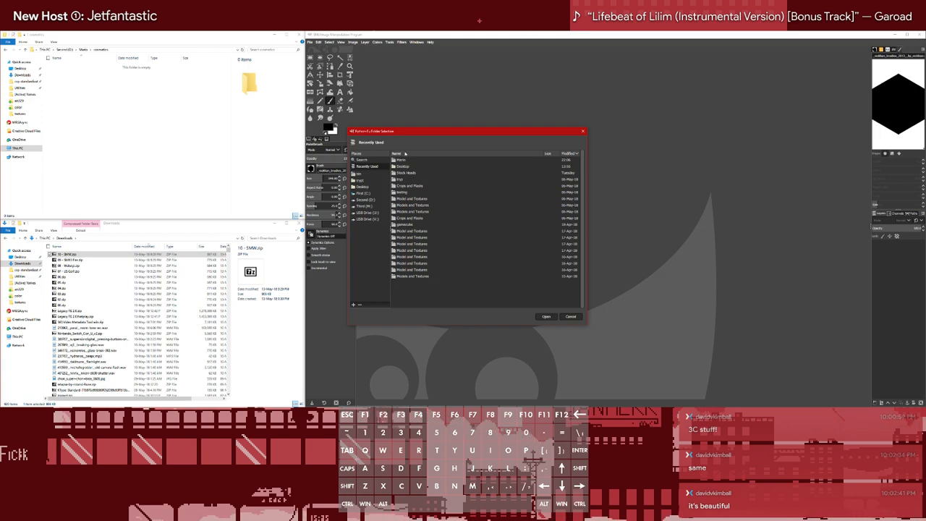
{"action": "double_click", "coordinate": [401, 159]}
{"action": "left_click", "coordinate": [402, 170]}
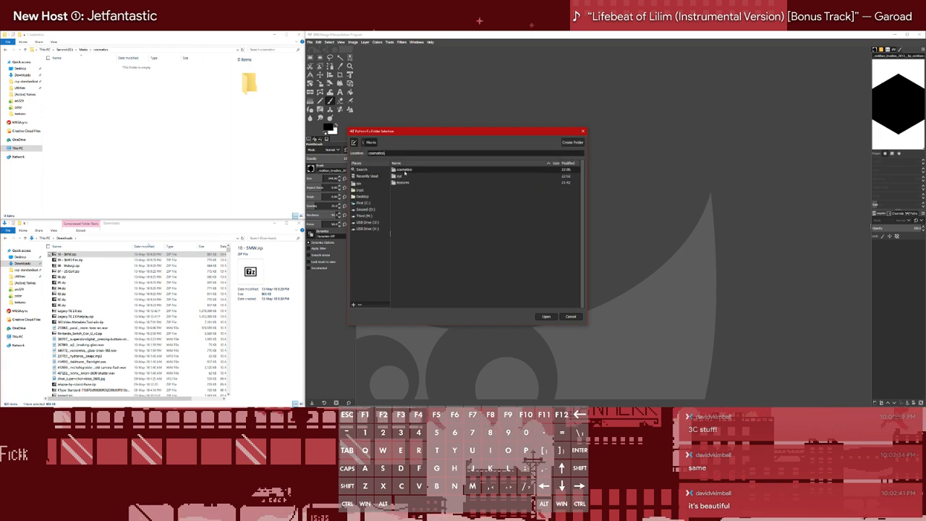
{"action": "left_click", "coordinate": [546, 316]}
{"action": "left_click", "coordinate": [488, 261]}
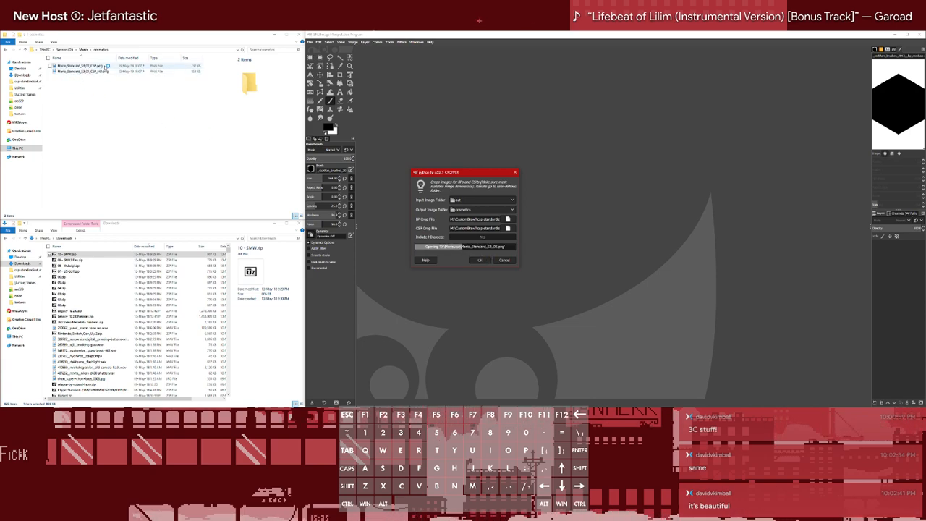
Display the cropped images in the cosmetics folder as large icons in File Explorer
{"action": "left_click", "coordinate": [55, 43]}
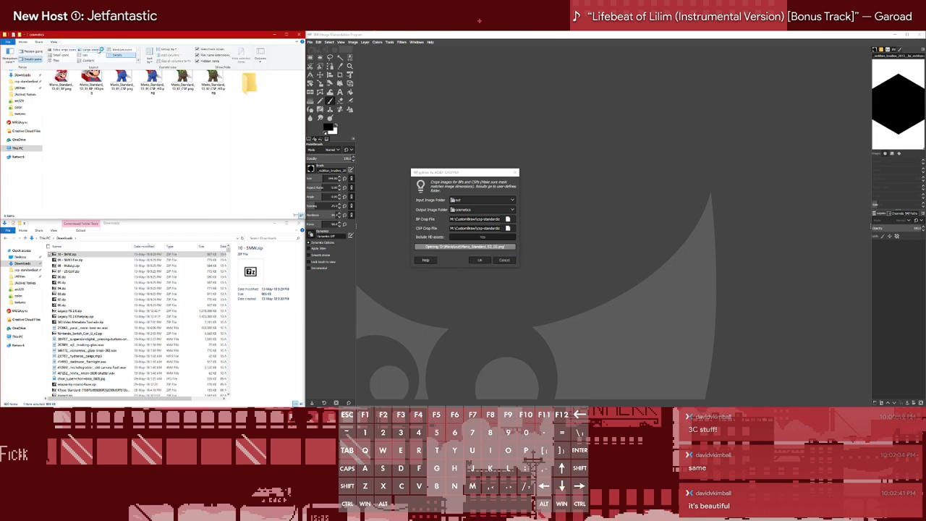
{"action": "left_click", "coordinate": [90, 50]}
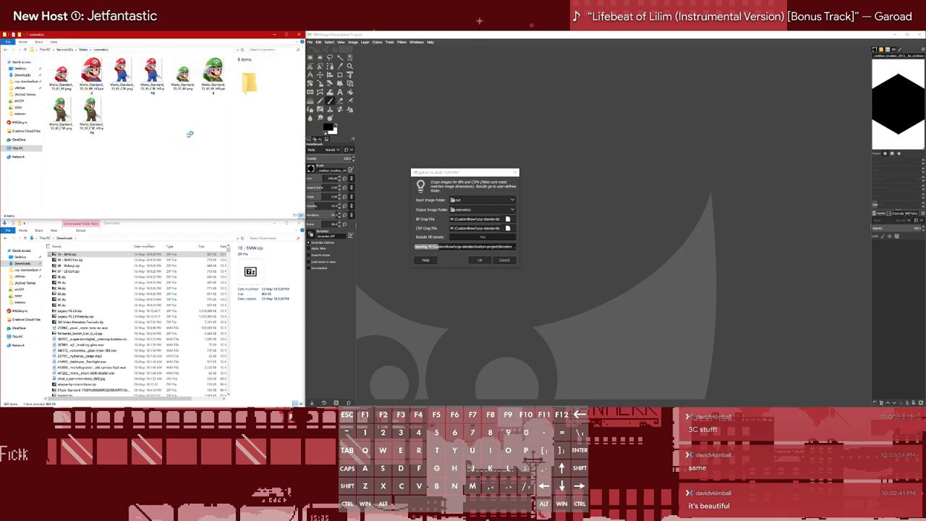
Display the cosmetics folder with extra large icons and examine the cropped Mario costume images as the Asset Cropper exports them
{"action": "left_click", "coordinate": [57, 43]}
{"action": "left_click", "coordinate": [67, 49]}
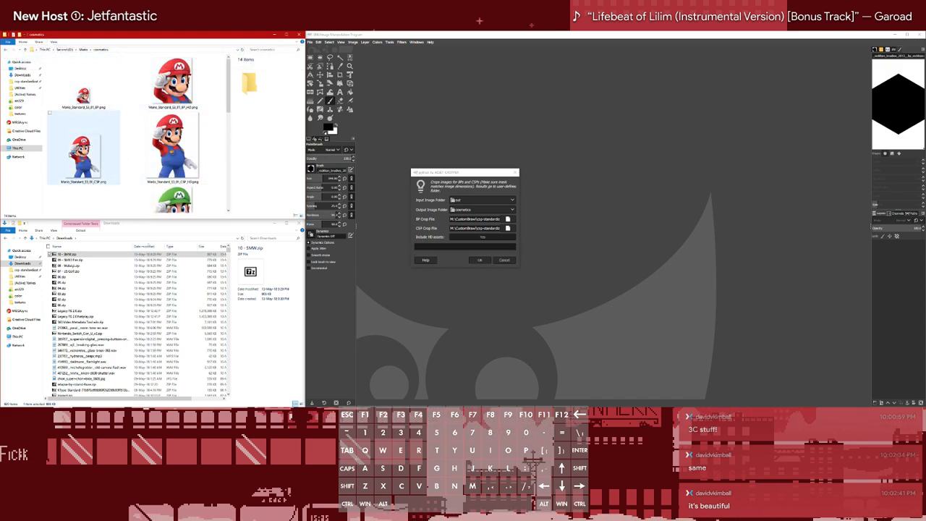
{"action": "scroll", "coordinate": [186, 149], "scroll_direction": "down", "scroll_amount": 5}
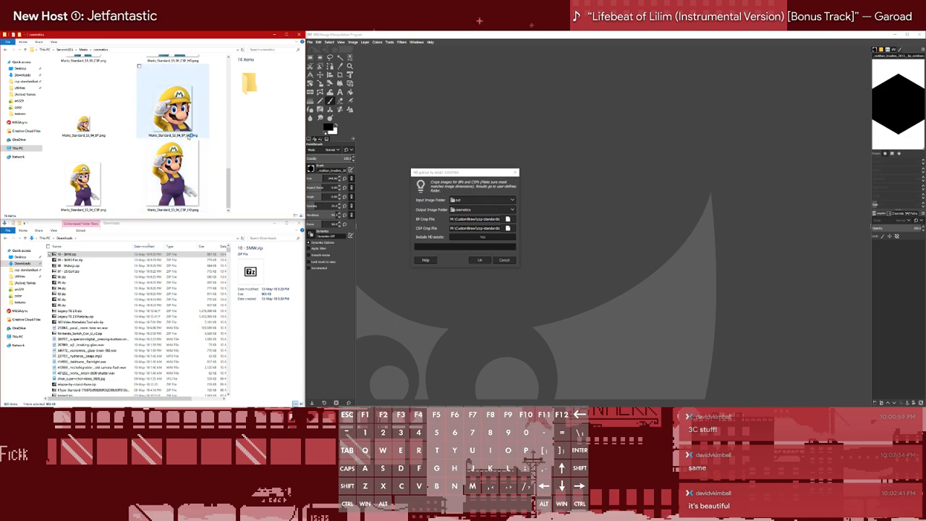
{"action": "scroll", "coordinate": [189, 136], "scroll_direction": "down", "scroll_amount": 2}
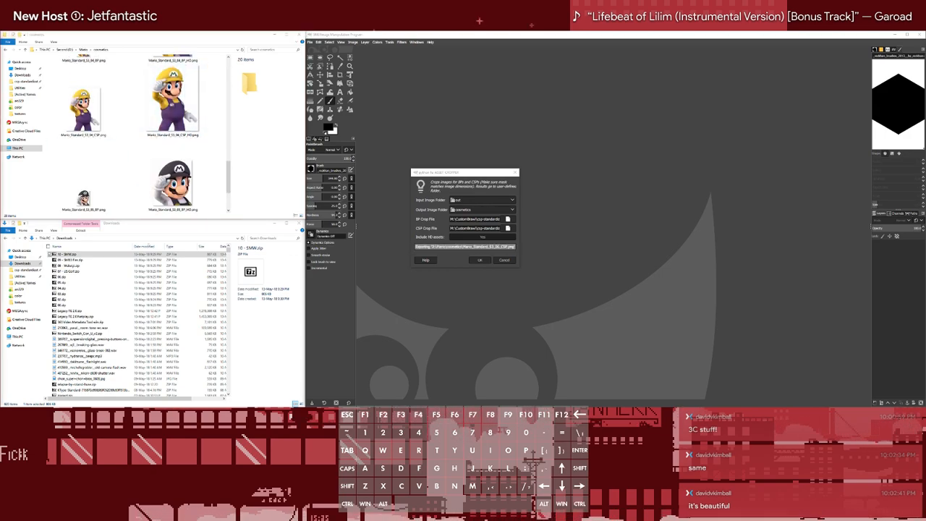
{"action": "scroll", "coordinate": [167, 169], "scroll_direction": "down", "scroll_amount": 3}
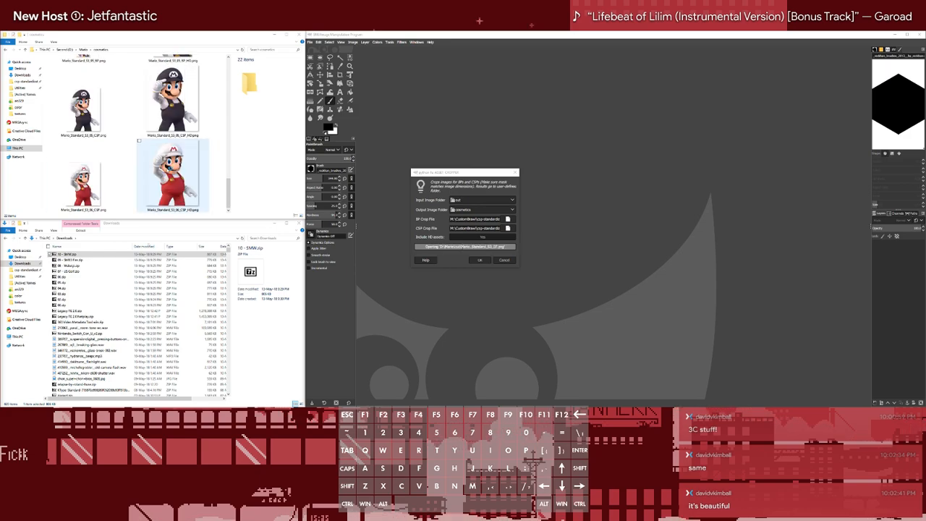
{"action": "scroll", "coordinate": [188, 164], "scroll_direction": "up", "scroll_amount": 2}
{"action": "scroll", "coordinate": [203, 161], "scroll_direction": "down", "scroll_amount": 3}
{"action": "scroll", "coordinate": [217, 155], "scroll_direction": "down", "scroll_amount": 2}
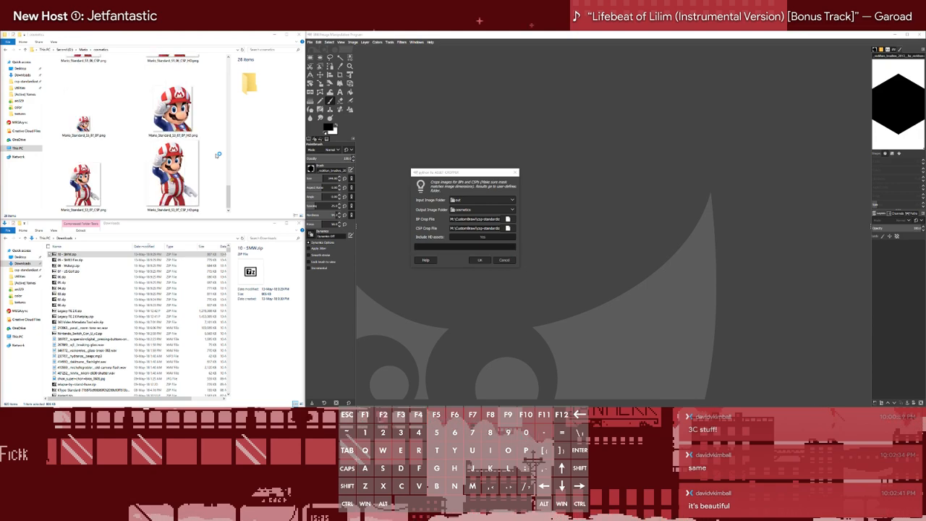
{"action": "scroll", "coordinate": [218, 155], "scroll_direction": "down", "scroll_amount": 2}
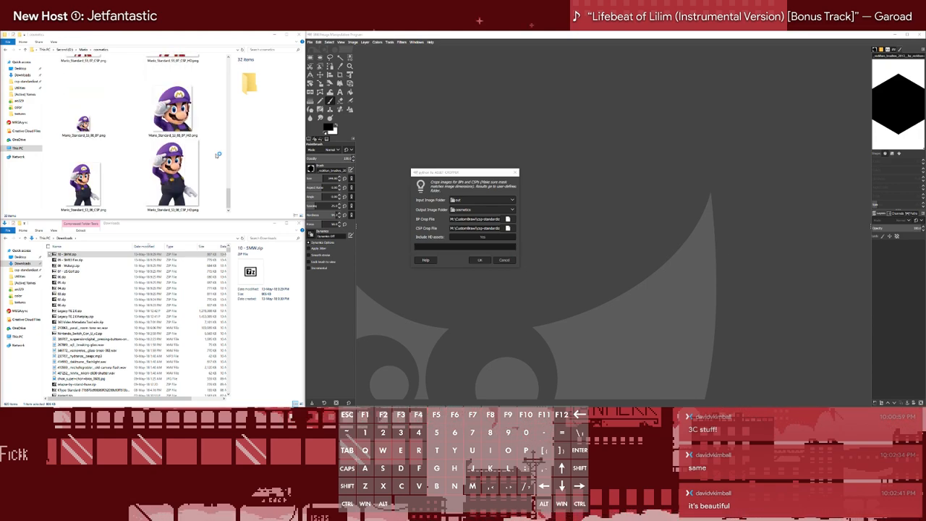
{"action": "scroll", "coordinate": [218, 155], "scroll_direction": "down", "scroll_amount": 2}
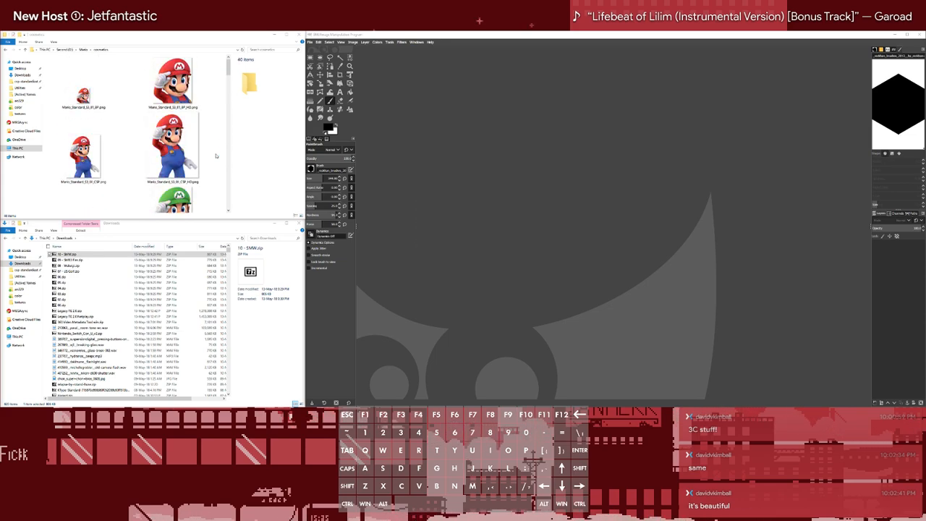
{"action": "scroll", "coordinate": [215, 155], "scroll_direction": "down", "scroll_amount": 5}
{"action": "scroll", "coordinate": [216, 156], "scroll_direction": "up", "scroll_amount": 5}
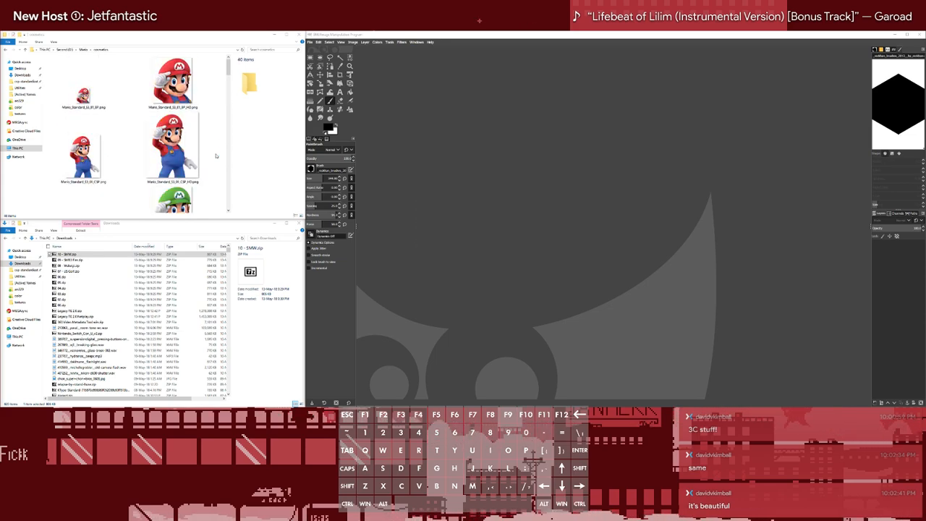
Start the Batch Stock Processor in GIMP and set its input image folder to Stock Heads inside Mario's out folder
{"action": "left_click", "coordinate": [428, 101]}
{"action": "left_click", "coordinate": [389, 43]}
{"action": "left_click", "coordinate": [411, 175]}
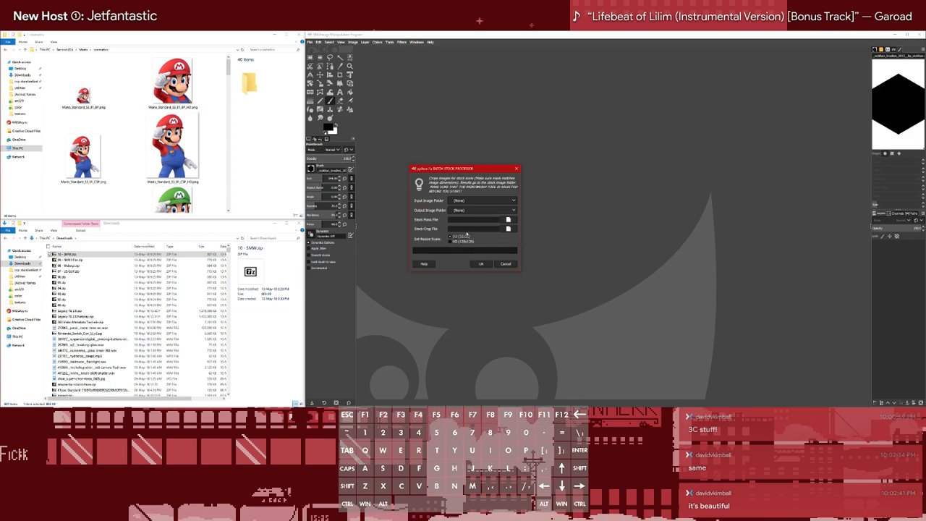
{"action": "left_click", "coordinate": [481, 204]}
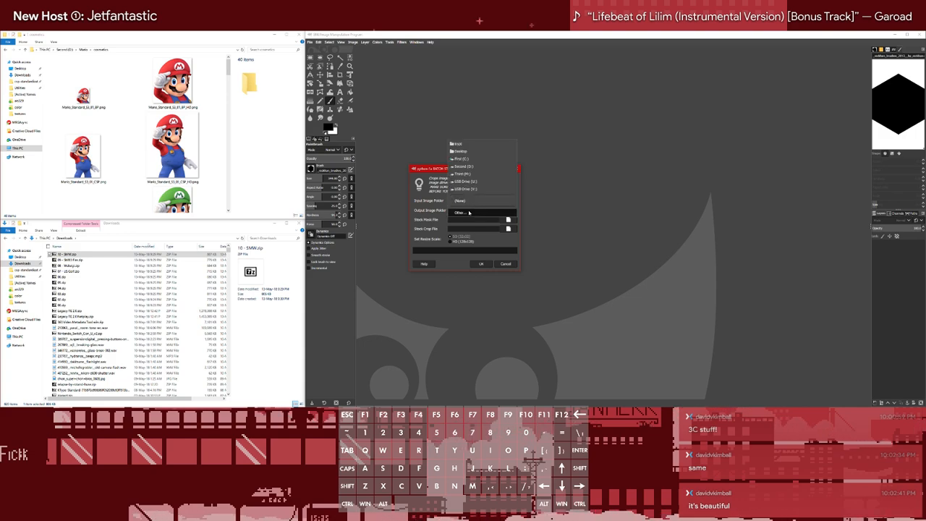
{"action": "left_click", "coordinate": [476, 212]}
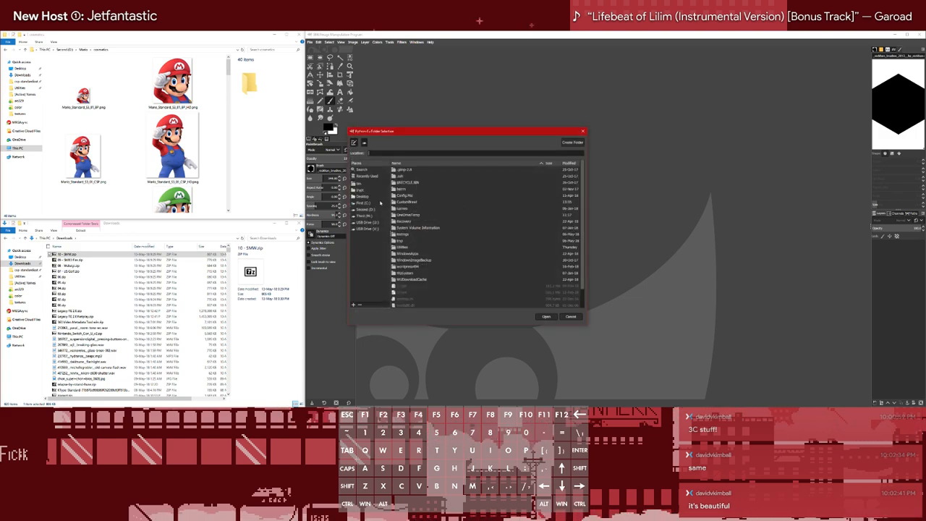
{"action": "left_click", "coordinate": [367, 176]}
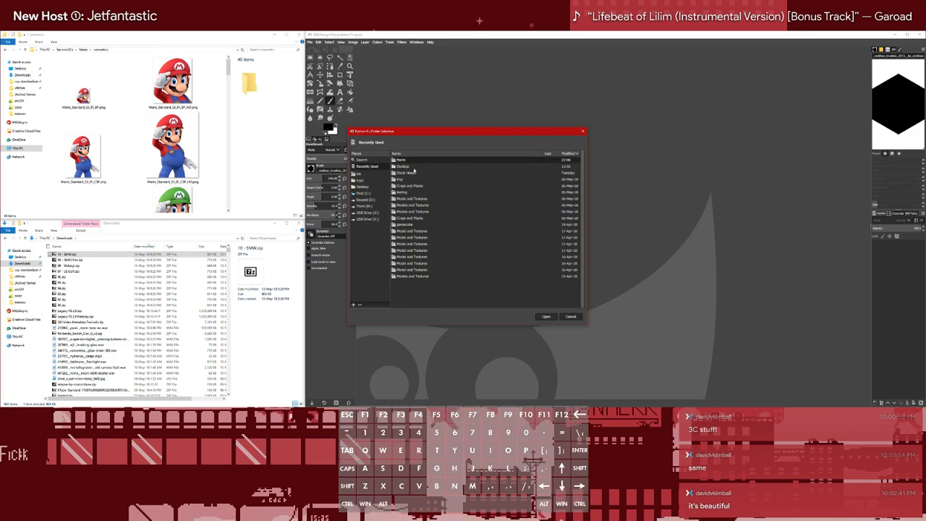
{"action": "left_click_drag", "start_coordinate": [413, 131], "coordinate": [620, 88]}
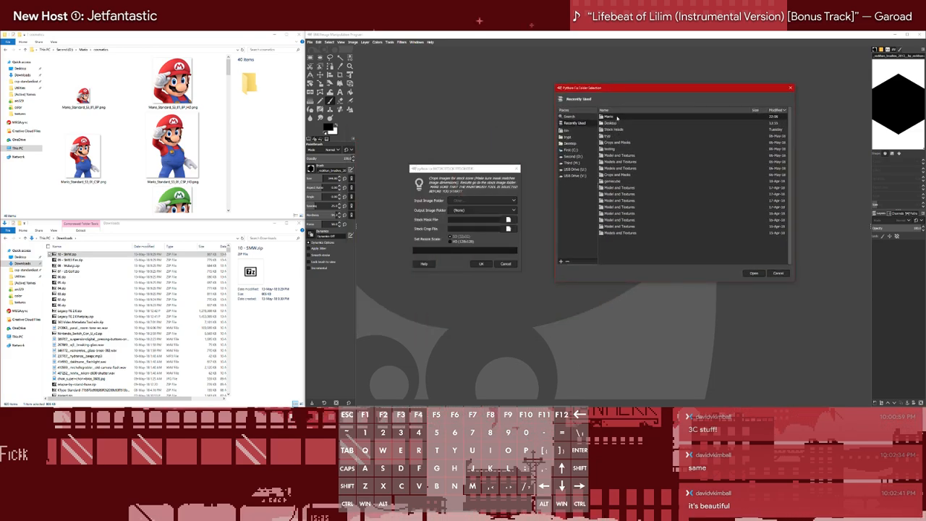
{"action": "double_click", "coordinate": [615, 116]}
{"action": "double_click", "coordinate": [610, 134]}
{"action": "double_click", "coordinate": [609, 127]}
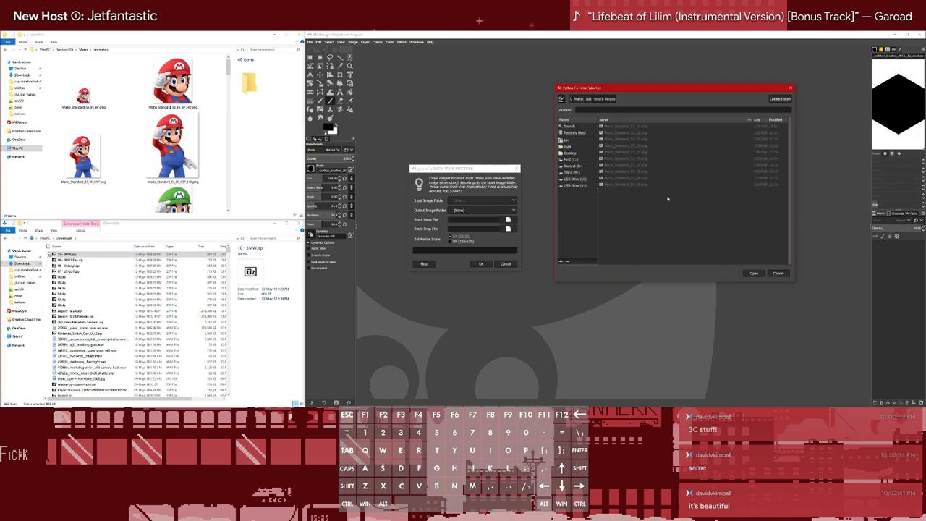
{"action": "left_click", "coordinate": [754, 273]}
Set the Batch Stock Processor's output image folder to cosmetics inside the Mario folder
{"action": "left_click", "coordinate": [500, 212]}
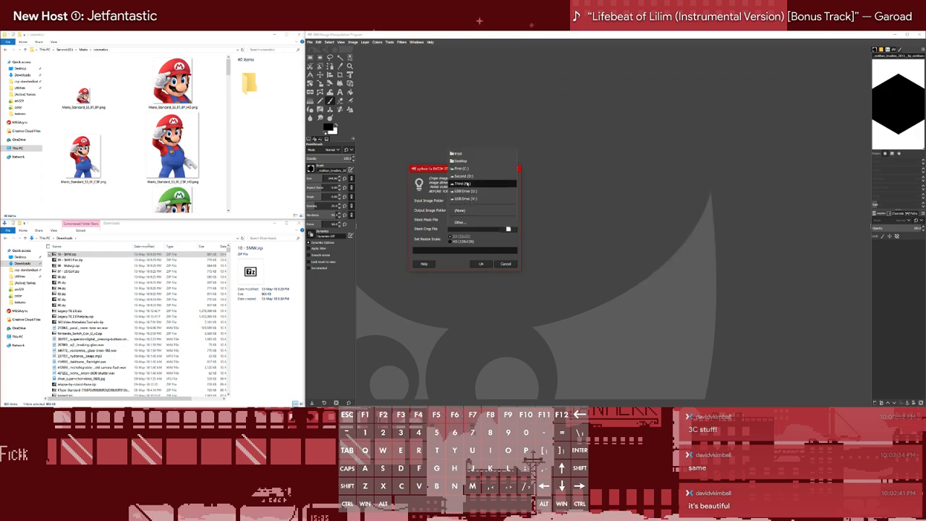
{"action": "left_click", "coordinate": [481, 222]}
{"action": "left_click", "coordinate": [365, 176]}
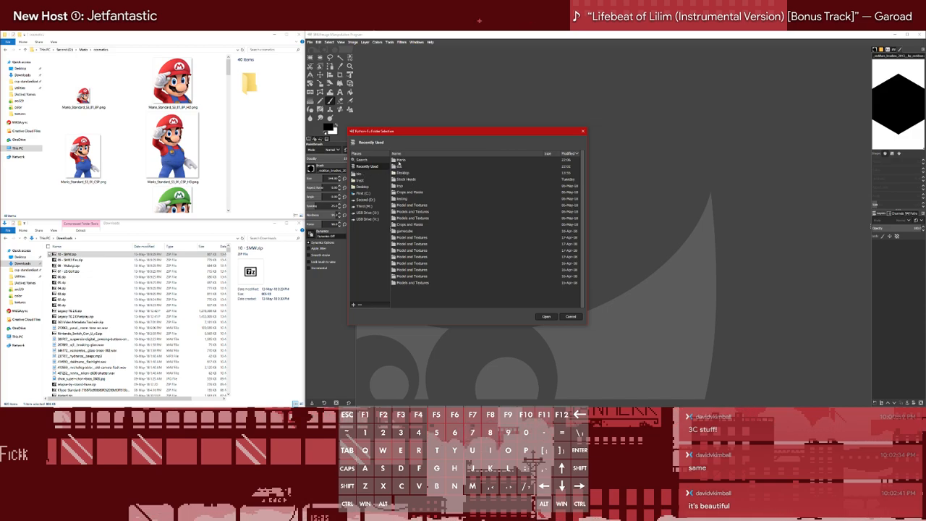
{"action": "double_click", "coordinate": [398, 165]}
{"action": "double_click", "coordinate": [404, 170]}
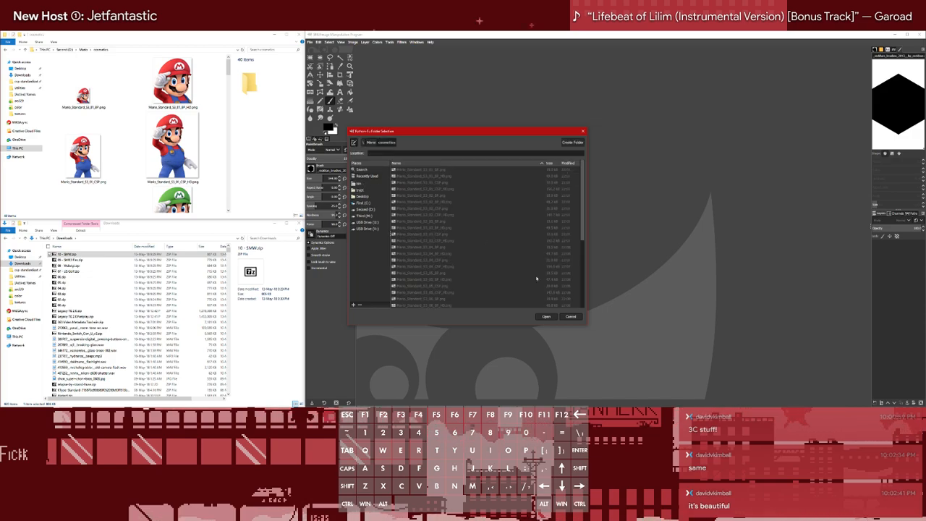
{"action": "left_click", "coordinate": [547, 317]}
Set the stock mask file to Mario_STC_Crop.png from Mario's Crops and Masks folder in csp-standardization-project on the Third drive
{"action": "left_click", "coordinate": [508, 220]}
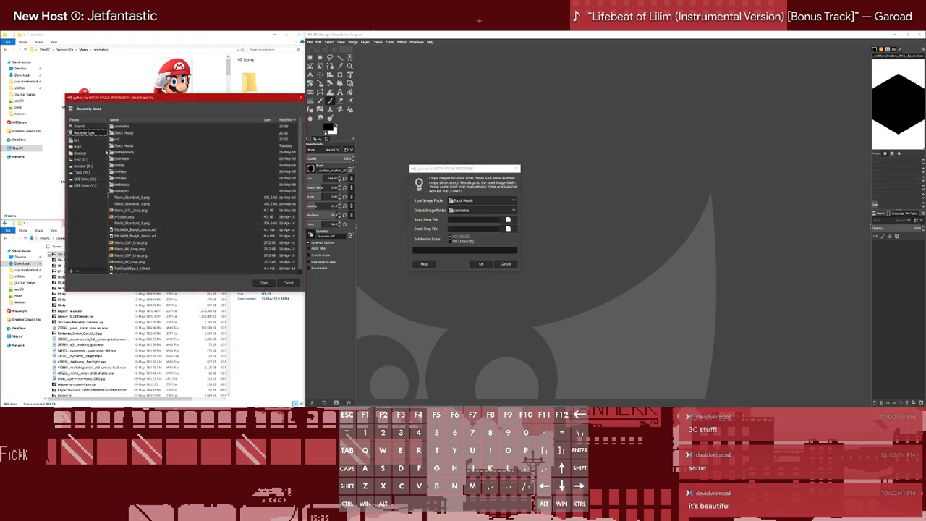
{"action": "left_click", "coordinate": [85, 172]}
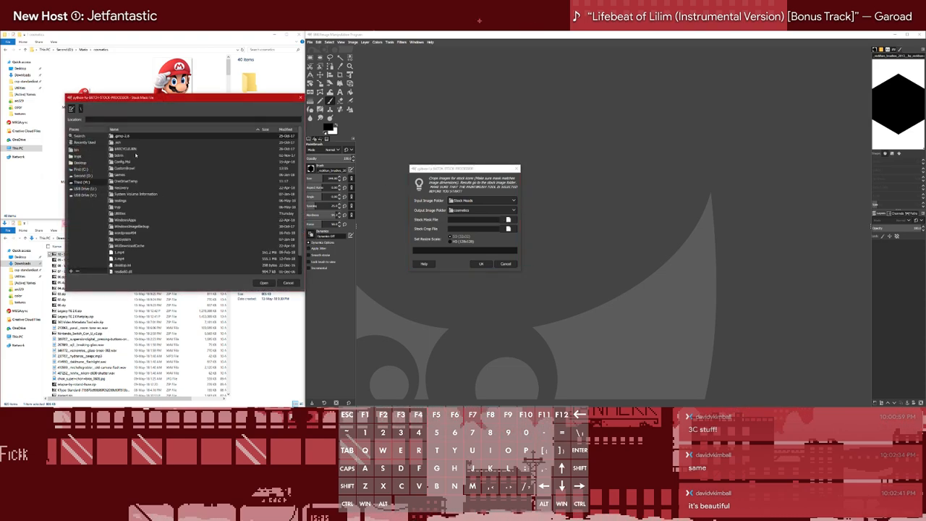
{"action": "double_click", "coordinate": [128, 168]}
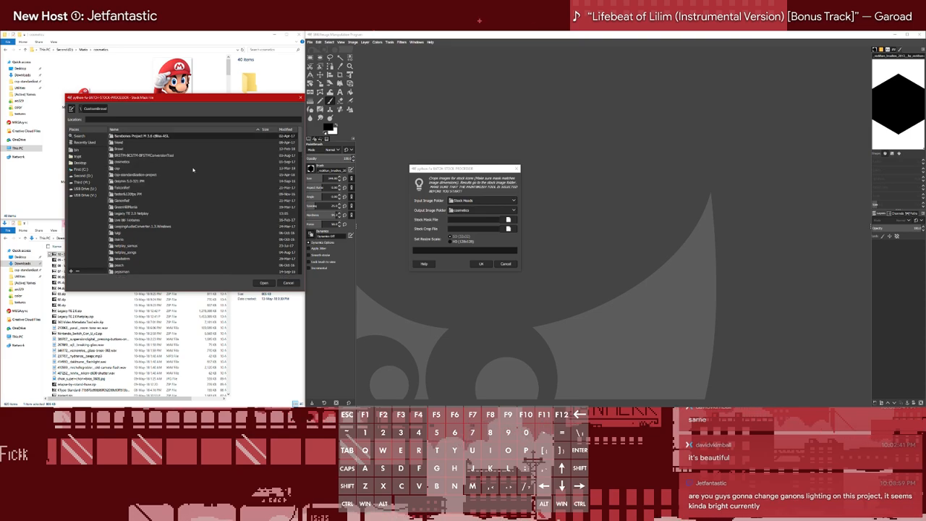
{"action": "left_click", "coordinate": [124, 163]}
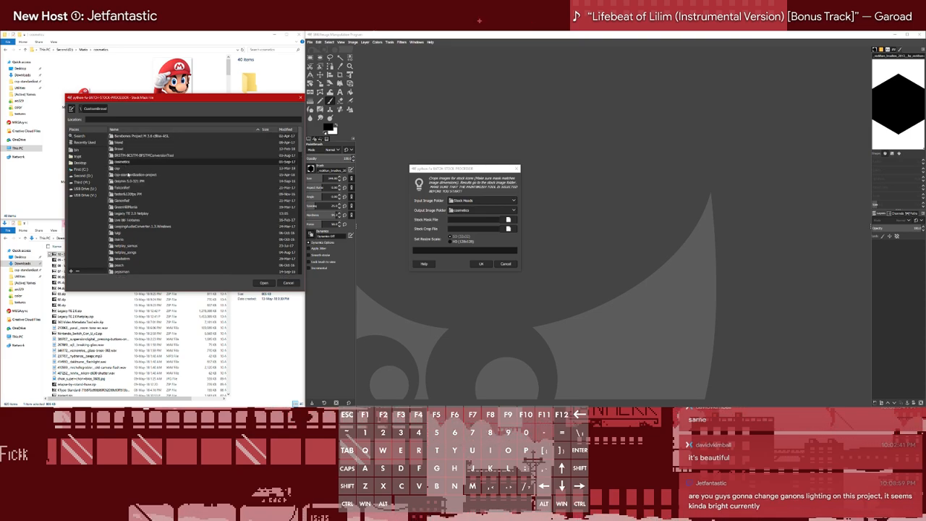
{"action": "double_click", "coordinate": [128, 174]}
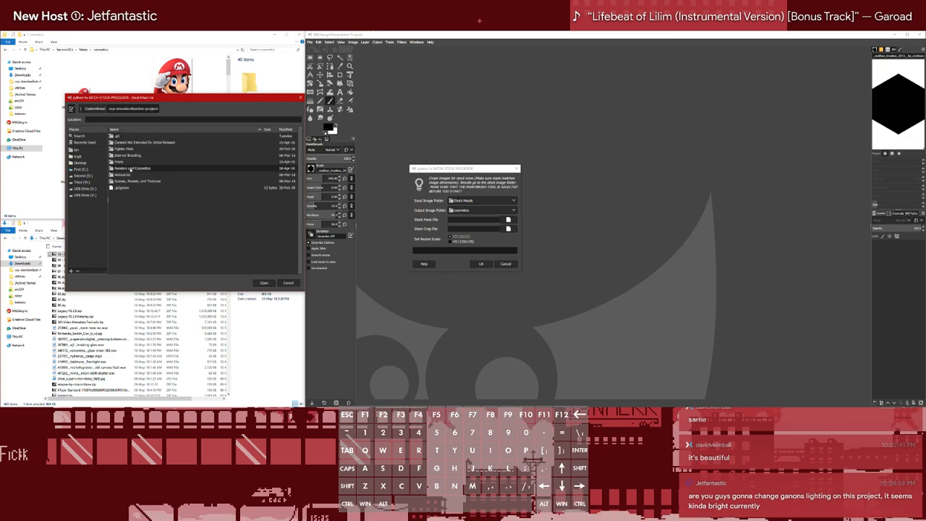
{"action": "double_click", "coordinate": [131, 168]}
{"action": "scroll", "coordinate": [128, 200], "scroll_direction": "up", "scroll_amount": 5}
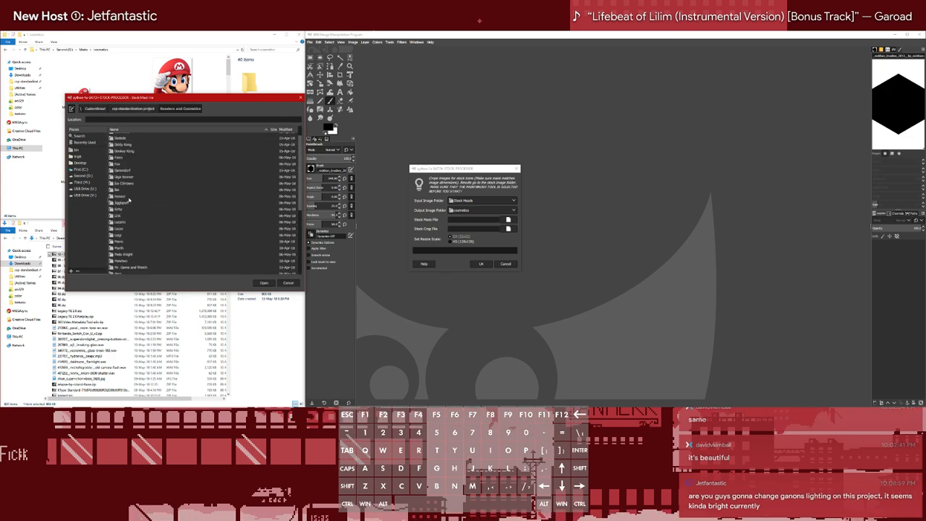
{"action": "double_click", "coordinate": [121, 242]}
{"action": "double_click", "coordinate": [142, 142]}
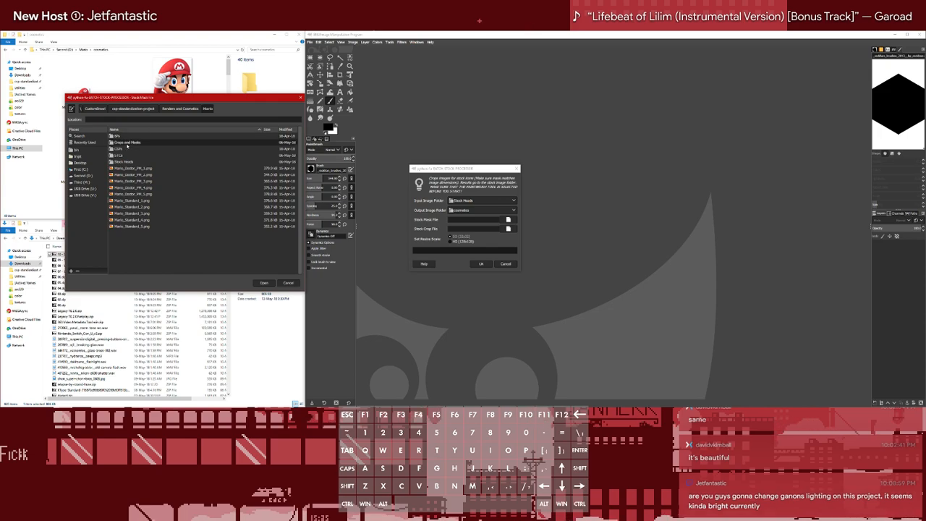
{"action": "double_click", "coordinate": [147, 147]}
Set the stock crop file to Mario_STC_Crop.png from the same Mario Crops and Masks folder in csp-standardization-project
{"action": "left_click", "coordinate": [508, 229]}
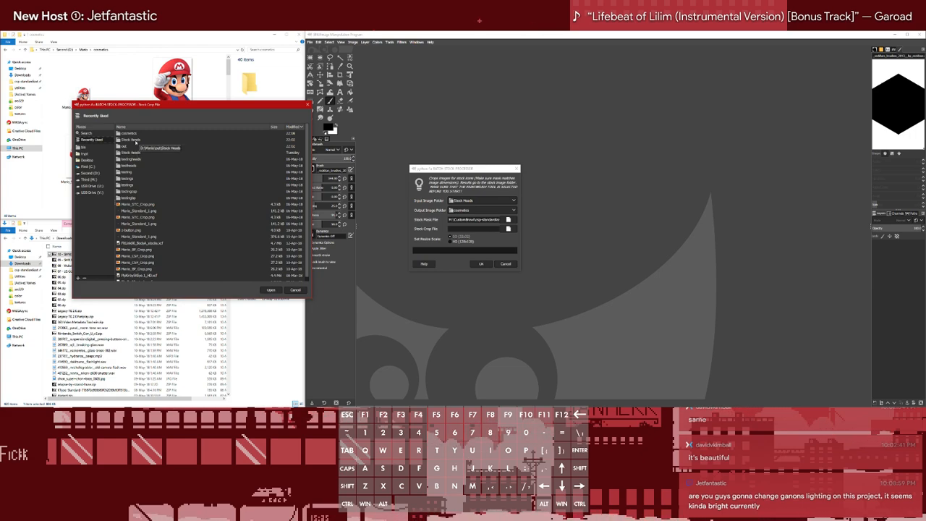
{"action": "left_click", "coordinate": [87, 166]}
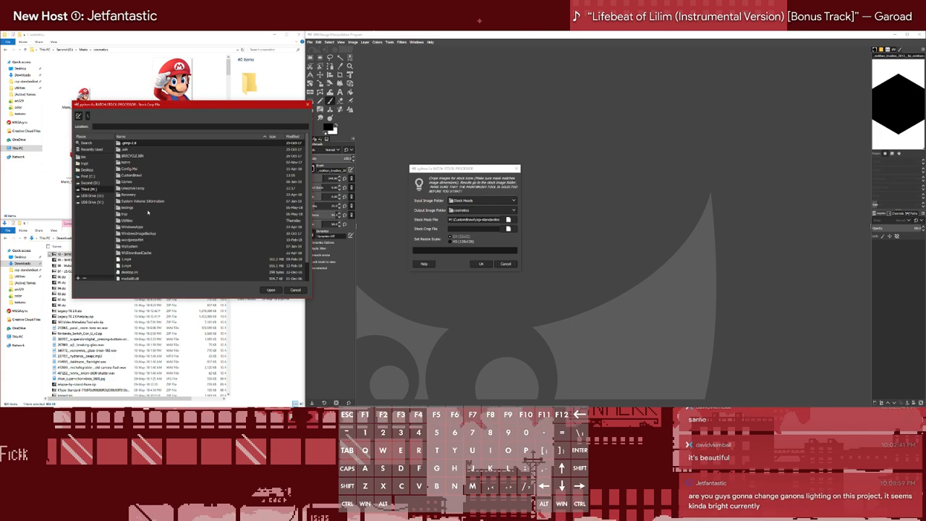
{"action": "scroll", "coordinate": [147, 213], "scroll_direction": "down", "scroll_amount": 2}
{"action": "scroll", "coordinate": [149, 221], "scroll_direction": "up", "scroll_amount": 2}
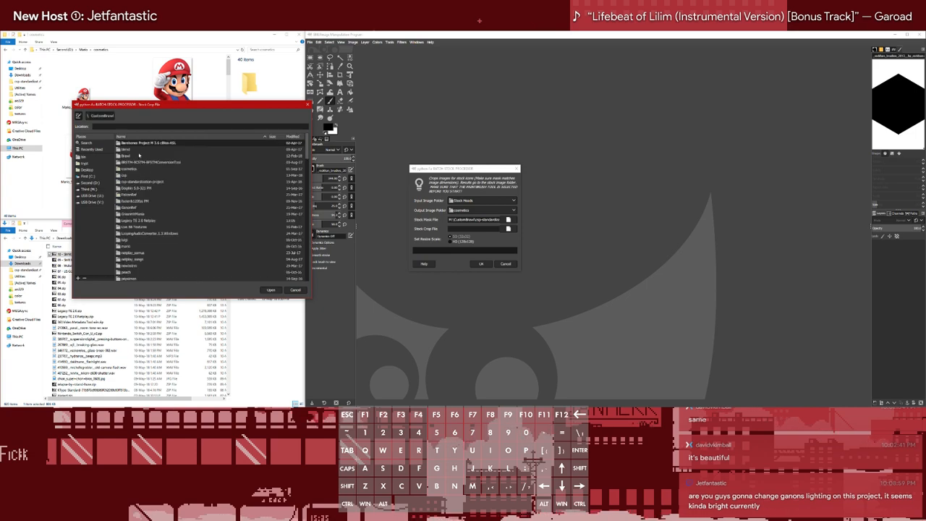
{"action": "double_click", "coordinate": [139, 175]}
{"action": "double_click", "coordinate": [138, 172]}
{"action": "double_click", "coordinate": [139, 174]}
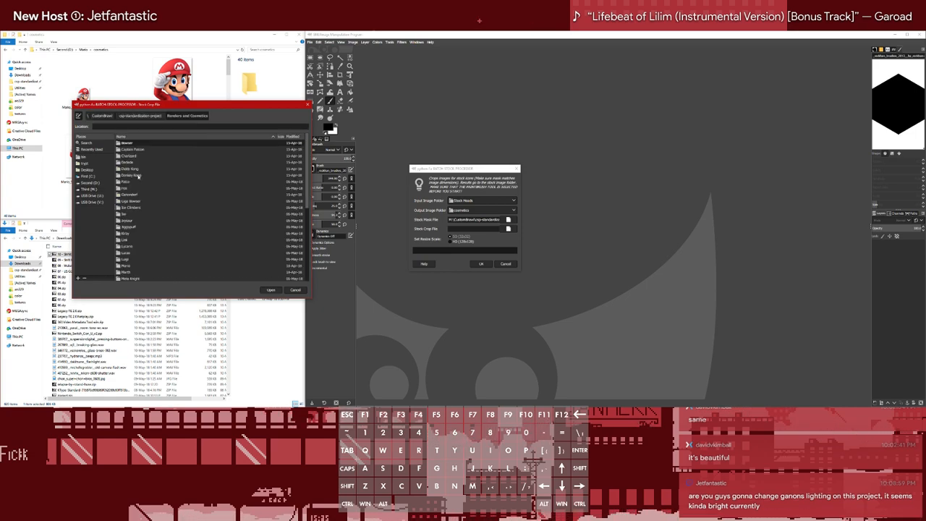
{"action": "double_click", "coordinate": [129, 266]}
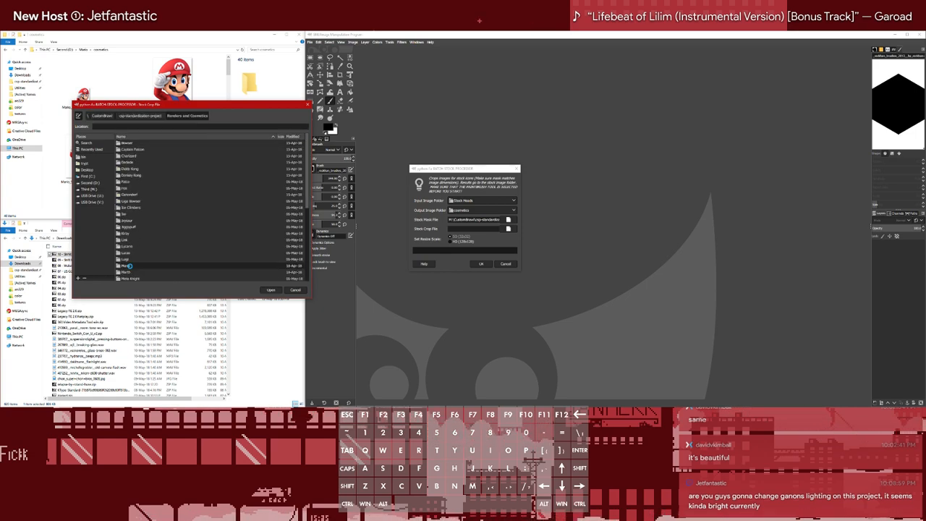
{"action": "double_click", "coordinate": [136, 150]}
{"action": "left_click", "coordinate": [141, 156]}
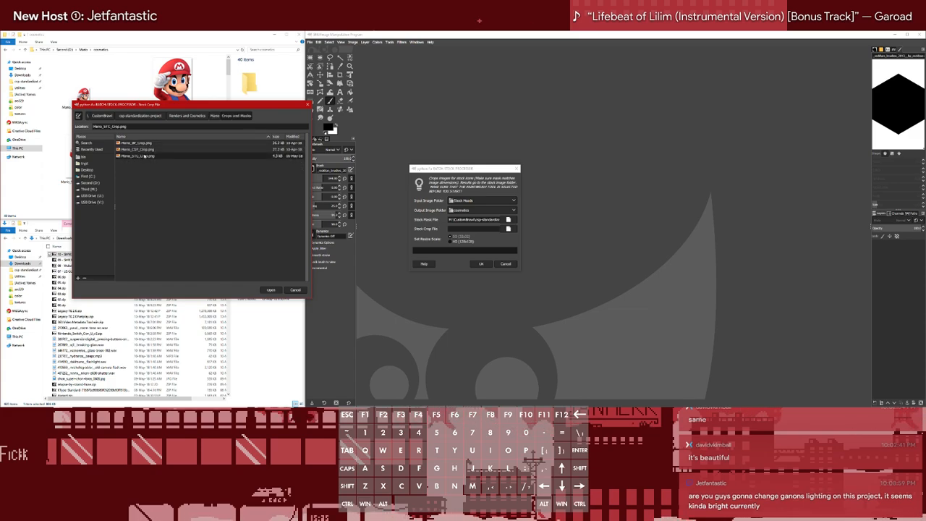
{"action": "left_click", "coordinate": [271, 290]}
Run the Batch Stock Processor at the SD (32x32) resize scale and look through the new stock icons in the cosmetics folder
{"action": "left_click", "coordinate": [452, 242]}
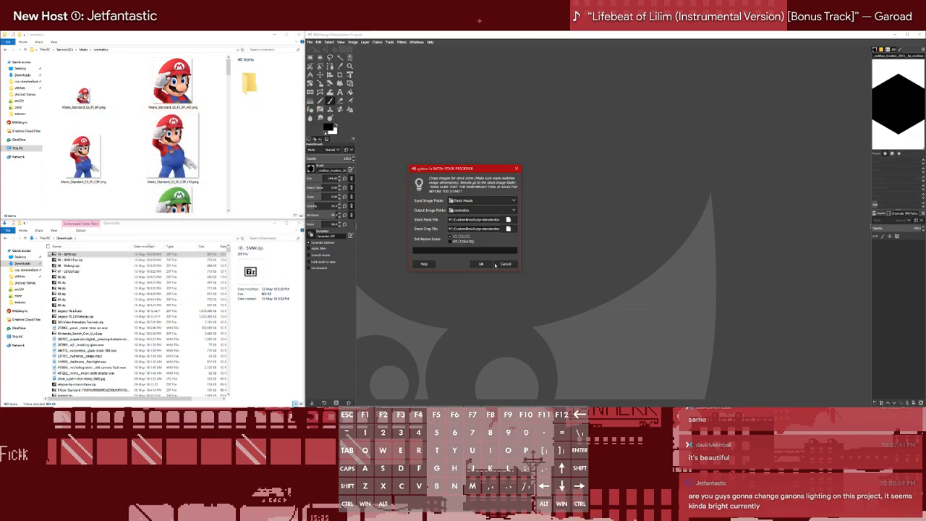
{"action": "left_click", "coordinate": [483, 266]}
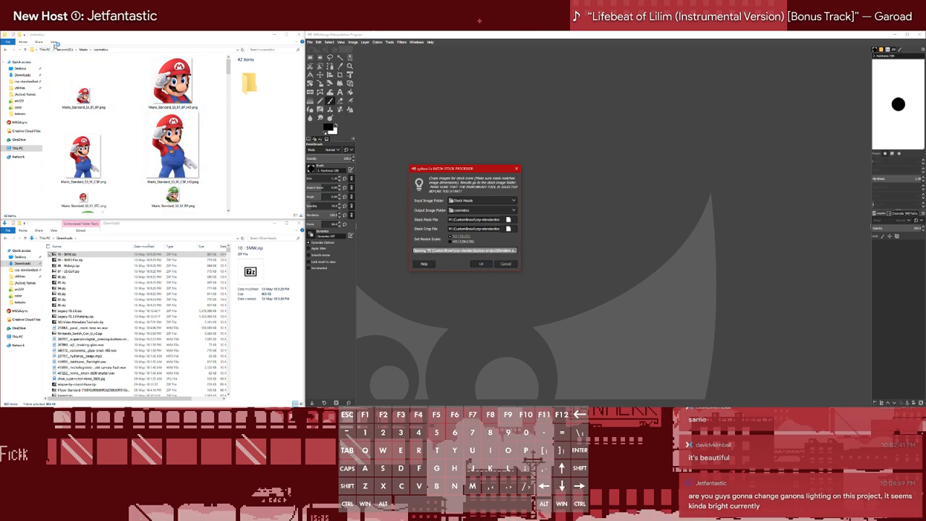
{"action": "scroll", "coordinate": [143, 166], "scroll_direction": "down", "scroll_amount": 2}
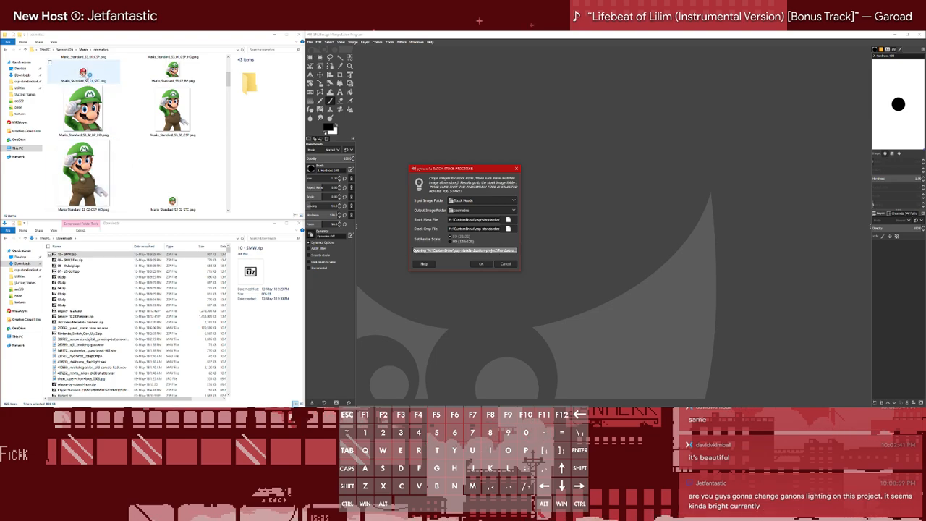
{"action": "scroll", "coordinate": [174, 152], "scroll_direction": "down", "scroll_amount": 3}
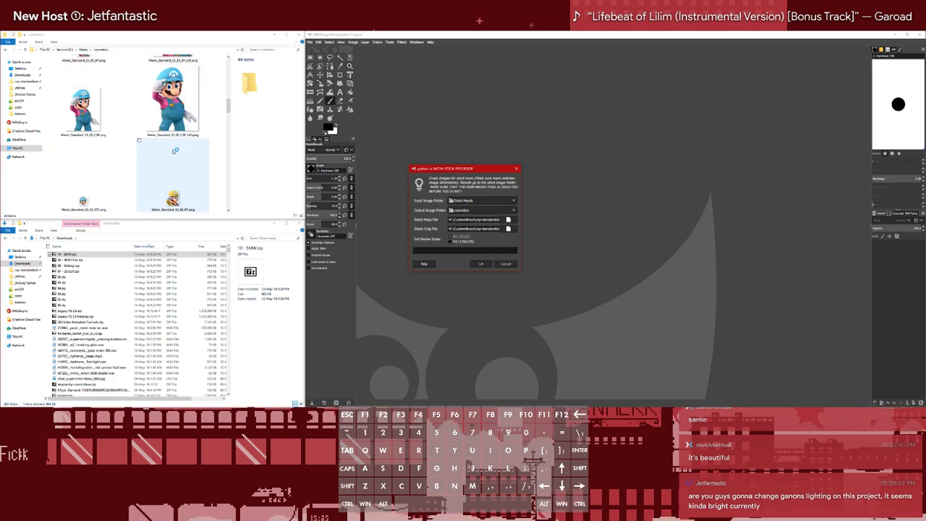
{"action": "scroll", "coordinate": [174, 151], "scroll_direction": "down", "scroll_amount": 3}
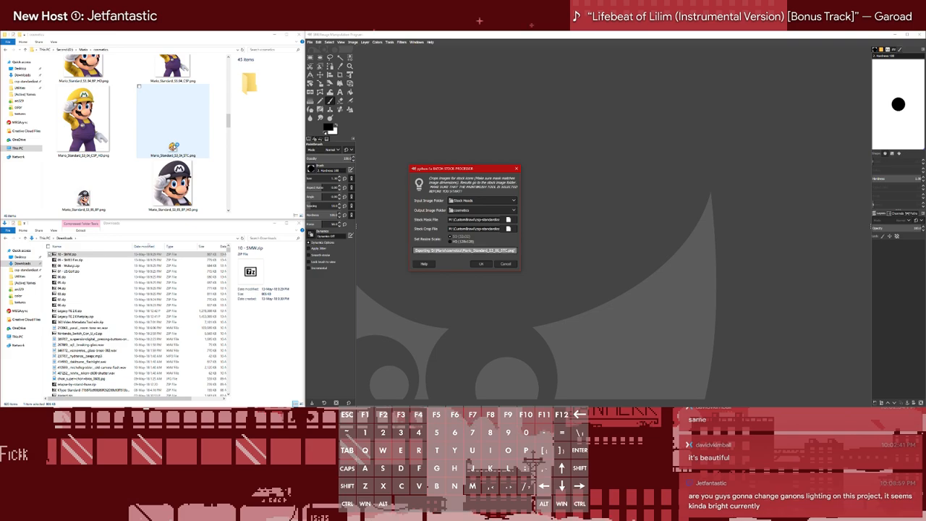
Rerun the Batch Stock Processor on the Stock Heads images at the HD resize scale, keeping cosmetics as the output folder
{"action": "scroll", "coordinate": [175, 149], "scroll_direction": "down", "scroll_amount": 3}
{"action": "scroll", "coordinate": [174, 149], "scroll_direction": "up", "scroll_amount": 10}
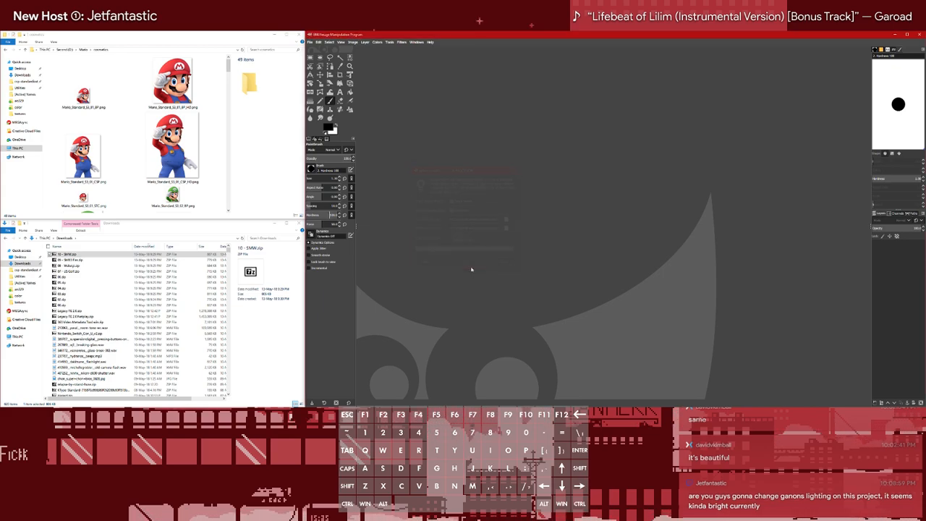
{"action": "left_click", "coordinate": [389, 42]}
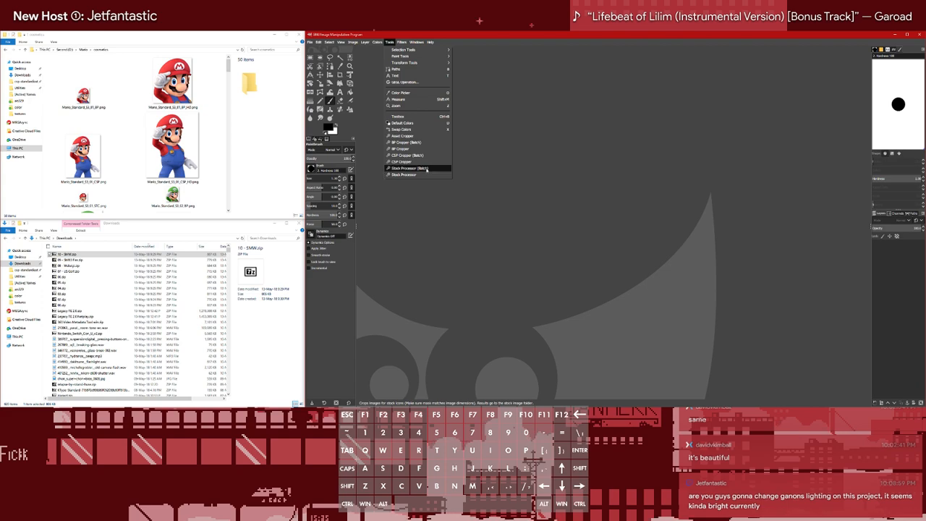
{"action": "left_click", "coordinate": [426, 168]}
{"action": "left_click", "coordinate": [482, 264]}
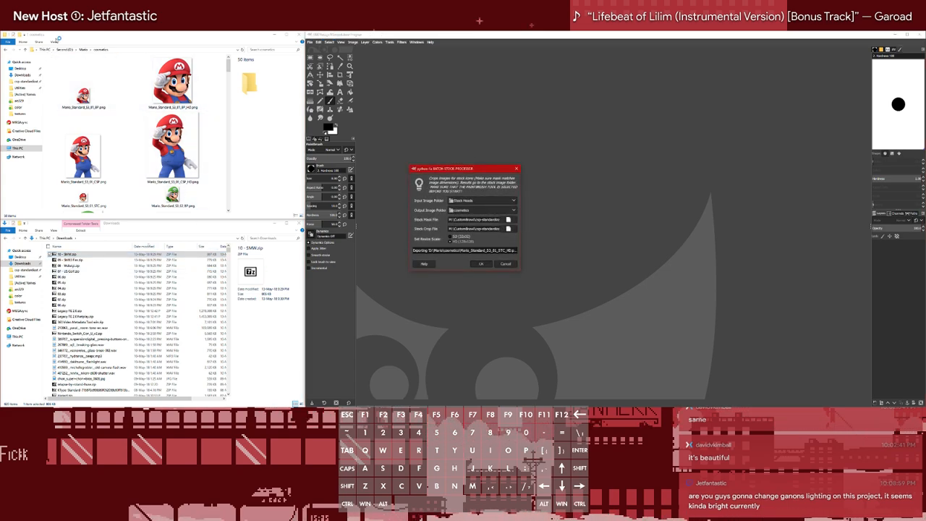
Show the cosmetics folder with smaller thumbnails and look through the portraits and stock icons of every Mario costume
{"action": "left_click", "coordinate": [54, 41]}
{"action": "left_click", "coordinate": [87, 50]}
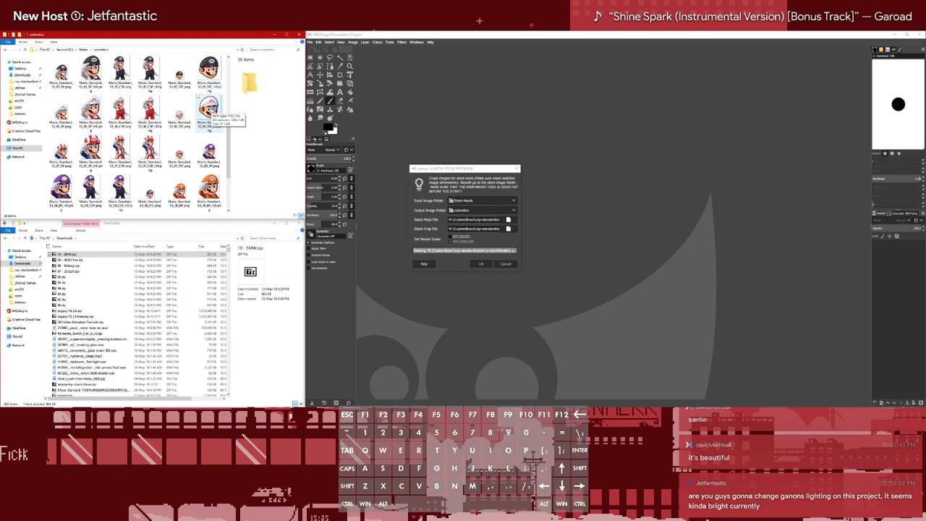
{"action": "scroll", "coordinate": [217, 153], "scroll_direction": "down", "scroll_amount": 3}
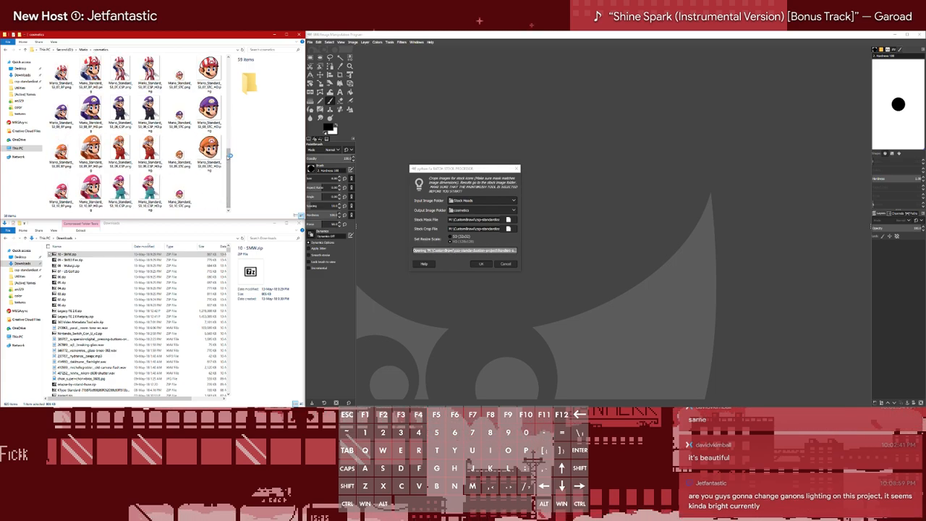
{"action": "left_click_drag", "start_coordinate": [229, 154], "coordinate": [230, 183]}
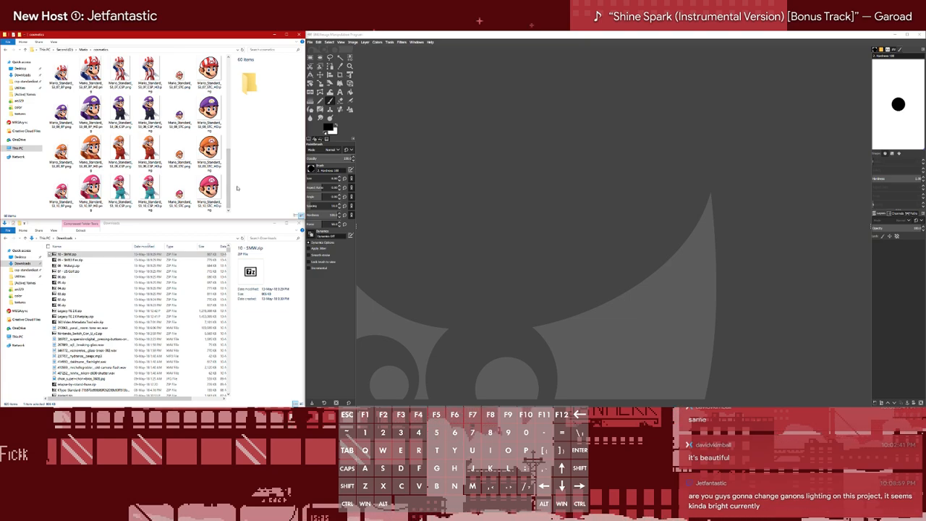
{"action": "scroll", "coordinate": [209, 167], "scroll_direction": "up", "scroll_amount": 5}
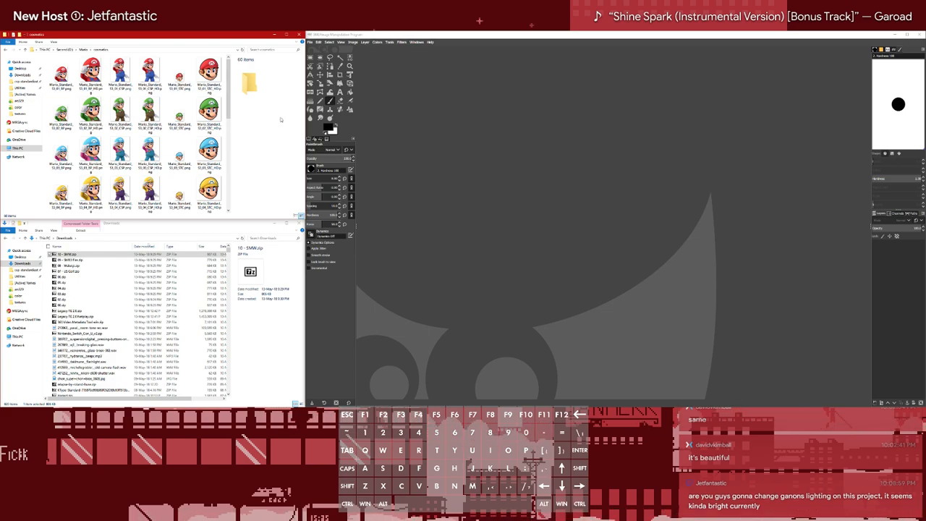
Switch to the Blender window with the untextured Mario model and close it, discarding the unsaved changes
{"action": "left_click", "coordinate": [530, 92]}
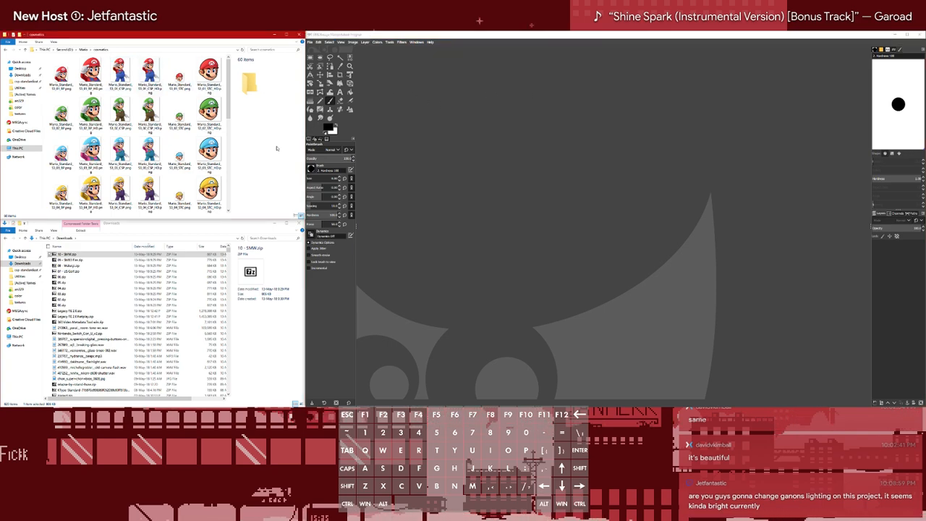
{"action": "left_click", "coordinate": [42, 27]}
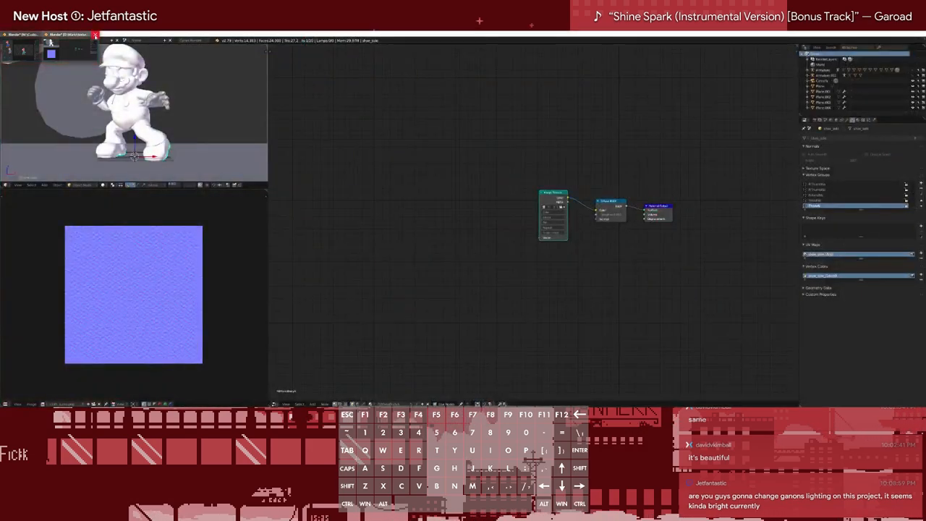
{"action": "left_click", "coordinate": [95, 35]}
{"action": "left_click", "coordinate": [82, 53]}
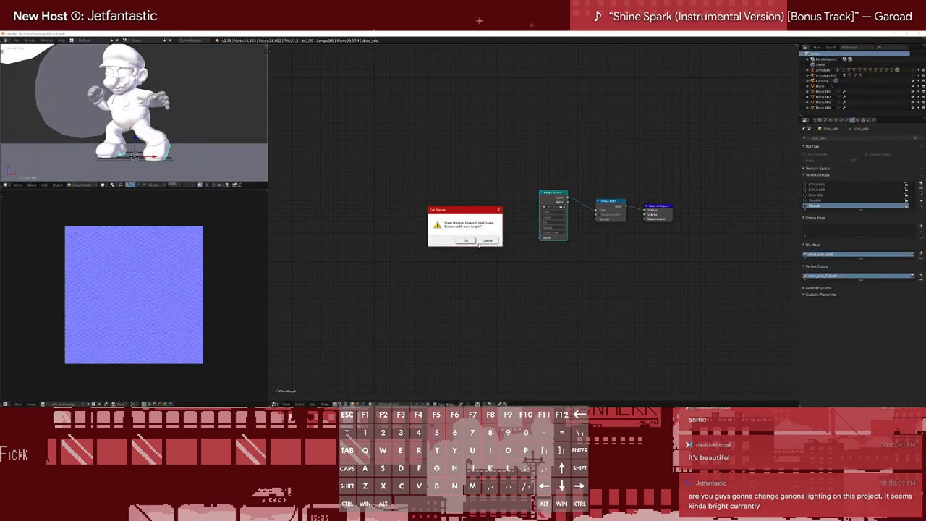
{"action": "left_click", "coordinate": [467, 240]}
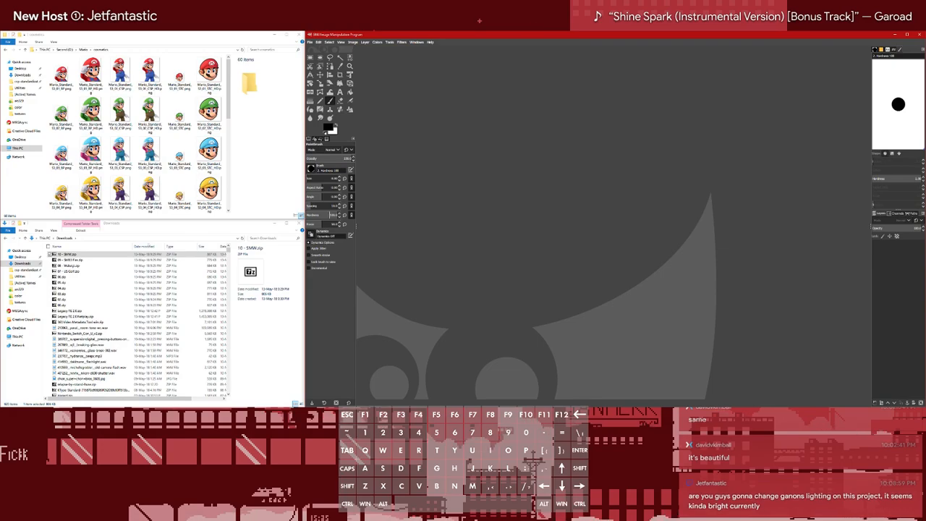
Bring up the Blender window with the Mario render and open the Ganondorf folder in csp-standardization-project's Renders and Cosmetics folder
{"action": "left_click", "coordinate": [41, 28]}
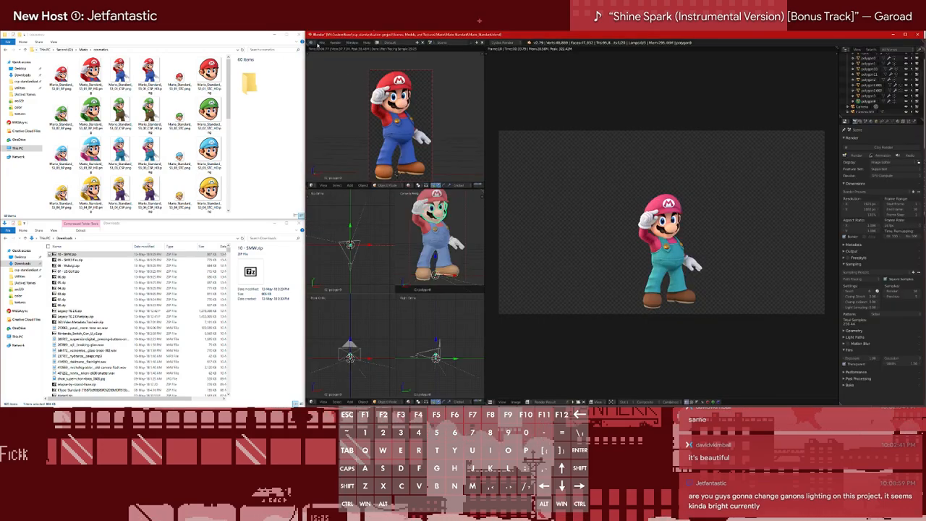
{"action": "left_click", "coordinate": [149, 72]}
{"action": "left_click", "coordinate": [27, 269]}
{"action": "left_click", "coordinate": [95, 282]}
{"action": "double_click", "coordinate": [94, 283]}
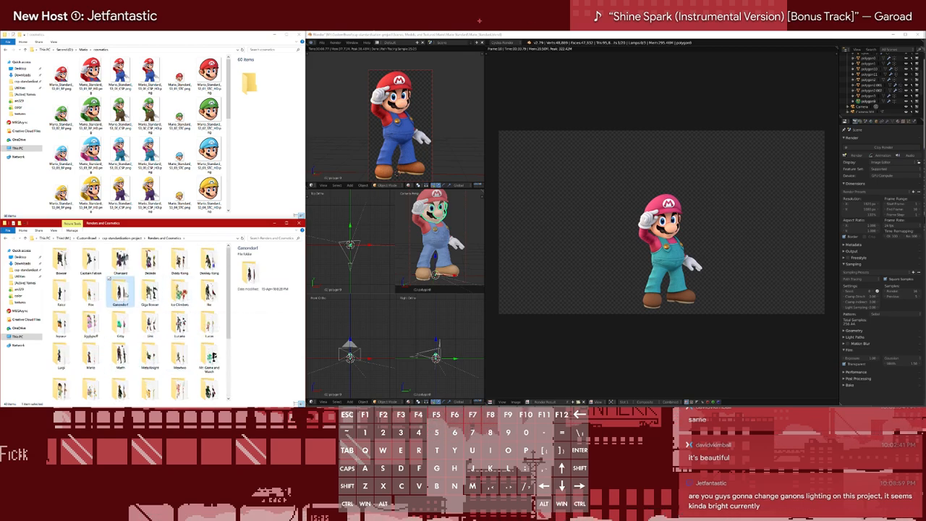
{"action": "double_click", "coordinate": [120, 292]}
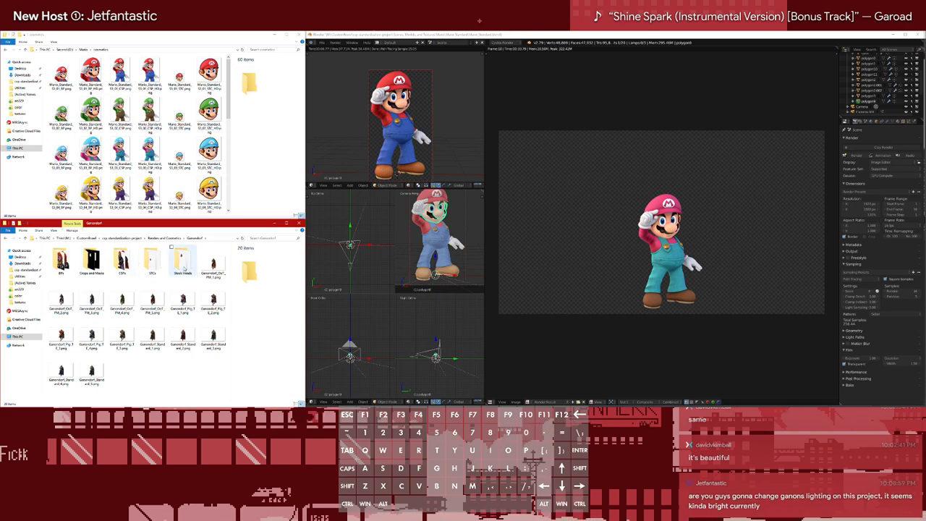
Open Ganondorf_OoT_PM_1.png in Photos and compare the lighting across Ganondorf's OoT costume renders
{"action": "double_click", "coordinate": [213, 266]}
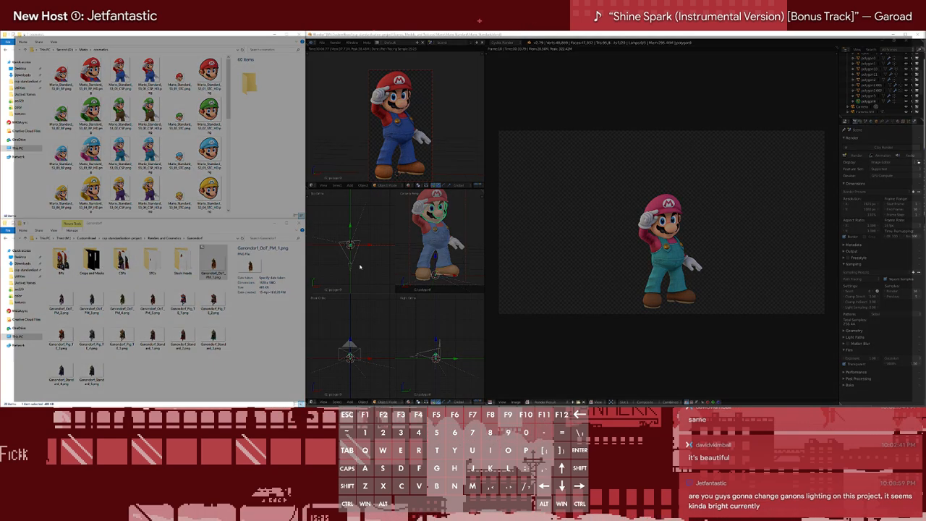
{"action": "key", "text": "Right"}
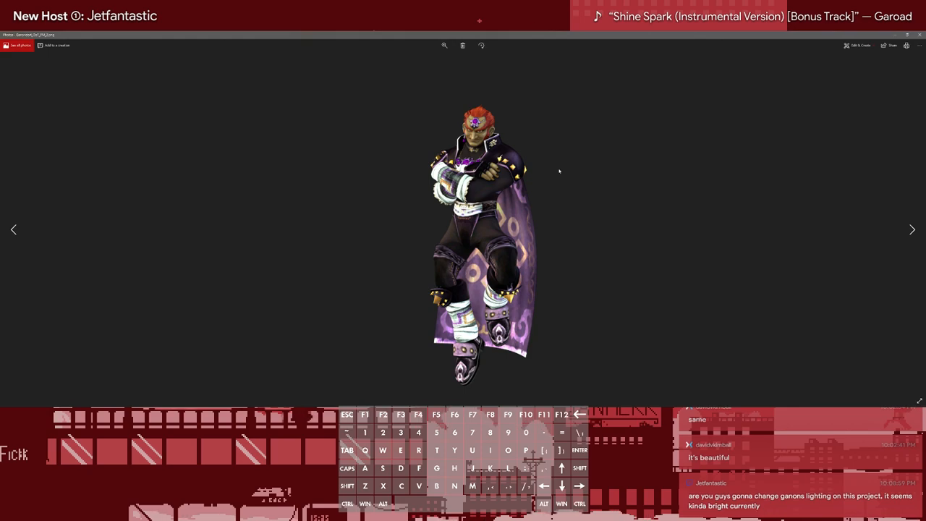
{"action": "key", "text": "Left"}
{"action": "key", "text": "Right"}
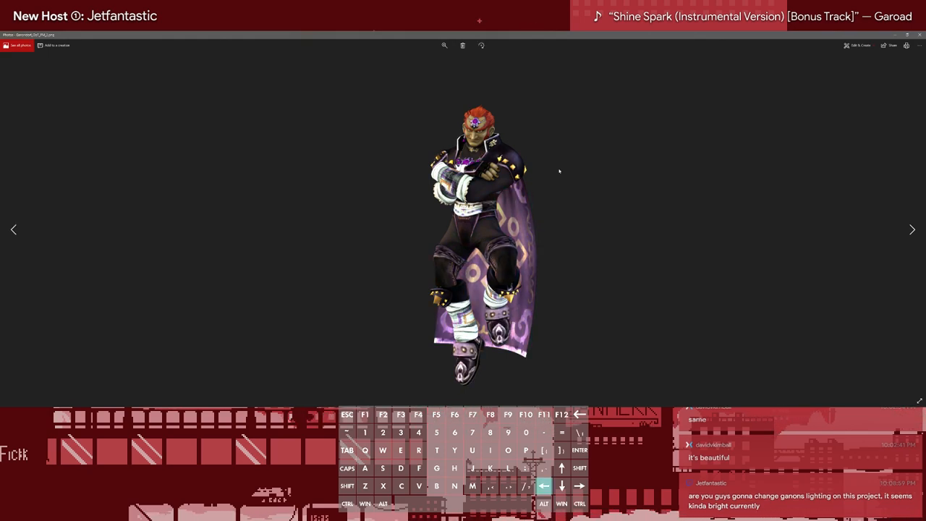
{"action": "key", "text": "Left"}
{"action": "key", "text": "Right"}
{"action": "key", "text": "Right"}
{"action": "key", "text": "Right"}
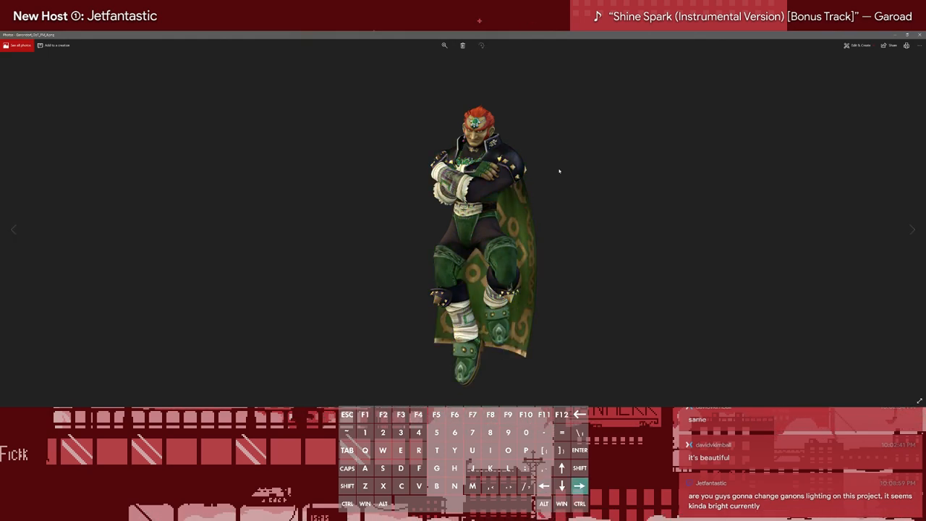
{"action": "key", "text": "Right"}
{"action": "key", "text": "Right"}
{"action": "key", "text": "Left"}
{"action": "key", "text": "Left"}
{"action": "key", "text": "Left"}
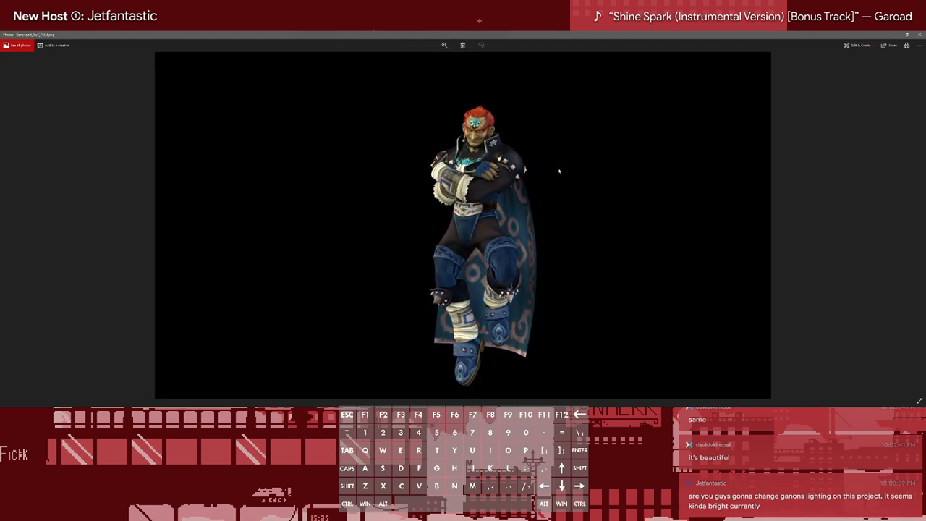
{"action": "key", "text": "Left"}
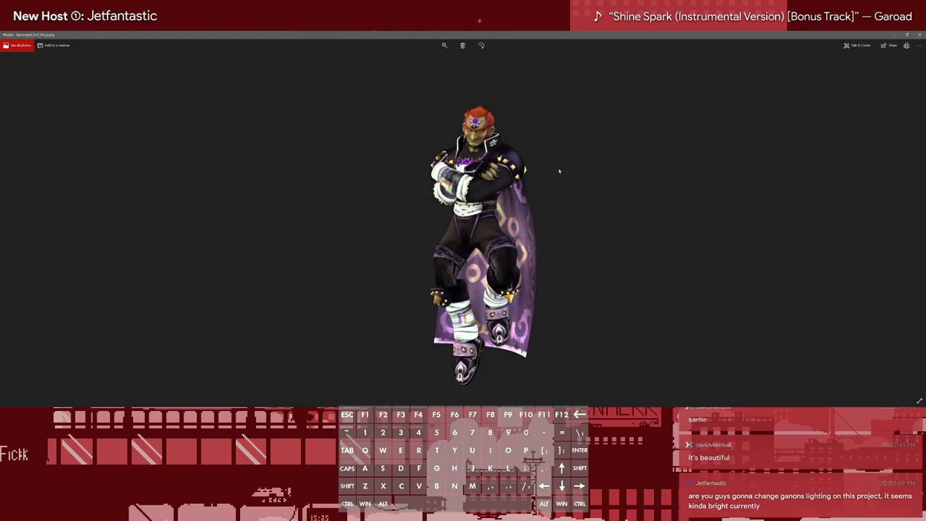
{"action": "key", "text": "Right"}
{"action": "key", "text": "Right"}
{"action": "key", "text": "Right"}
{"action": "key", "text": "Right"}
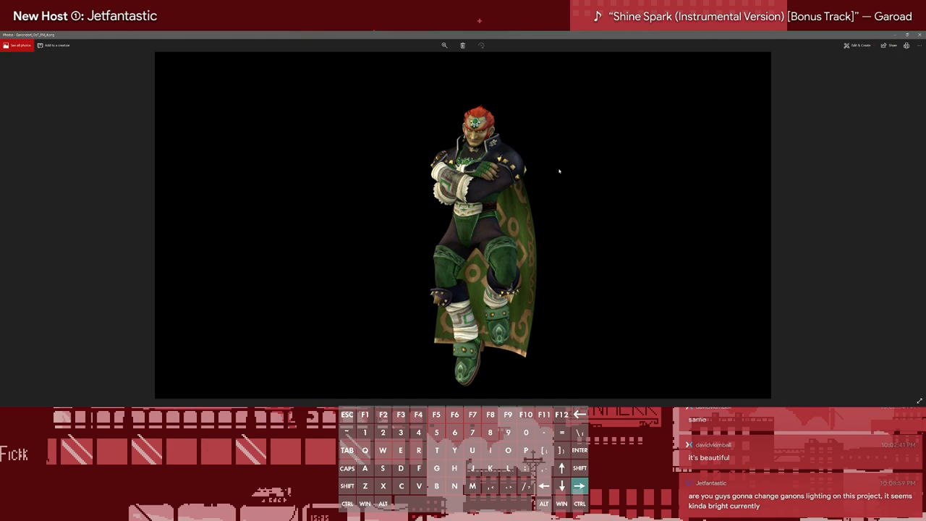
Continue through the Ganondorf renders, examining the lighting on the Pig variants up to the first Standard costume
{"action": "key", "text": "Right"}
{"action": "key", "text": "Right"}
{"action": "key", "text": "Right"}
{"action": "key", "text": "Right"}
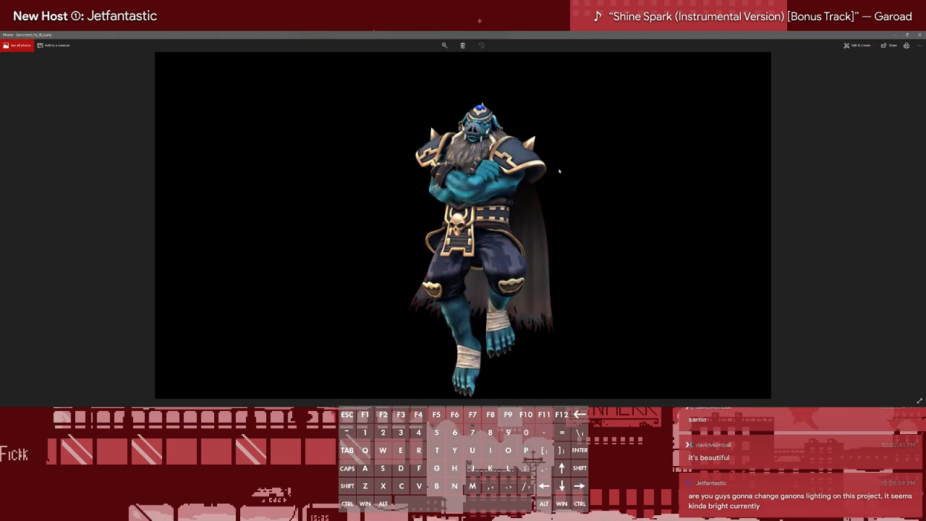
{"action": "key", "text": "Right"}
{"action": "key", "text": "Left"}
{"action": "key", "text": "Right"}
{"action": "key", "text": "Right"}
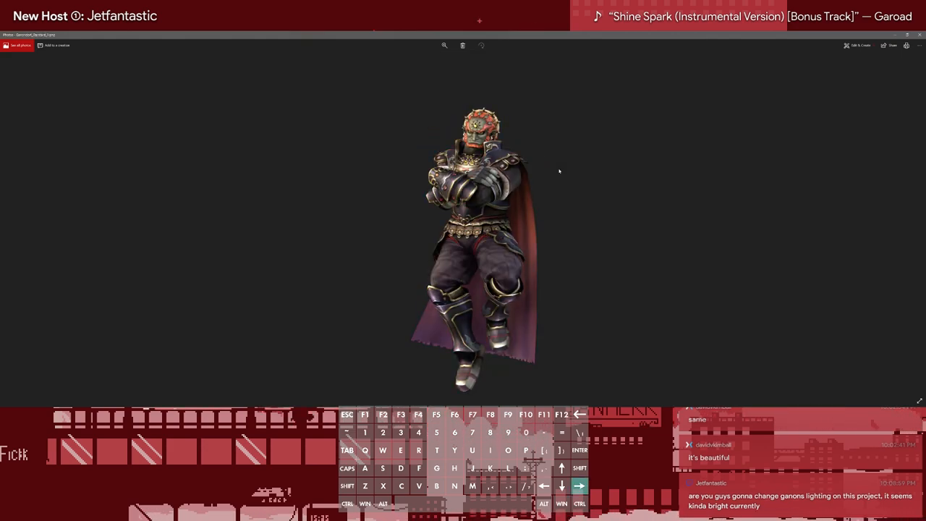
Compare the lighting on Ganondorf's Standard costume renders, flipping back and forth between neighbouring colour variants
{"action": "key", "text": "Left"}
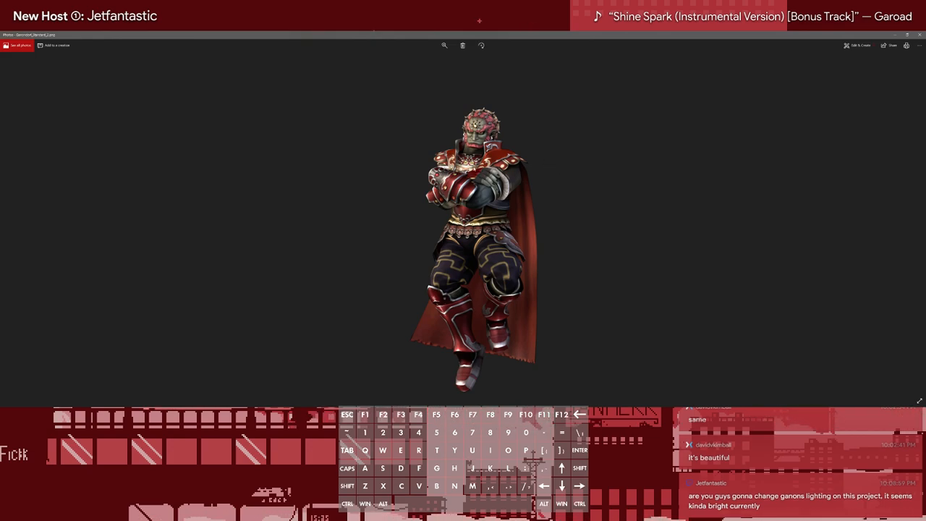
{"action": "key", "text": "Right"}
{"action": "key", "text": "Right"}
{"action": "key", "text": "Right"}
{"action": "key", "text": "Right"}
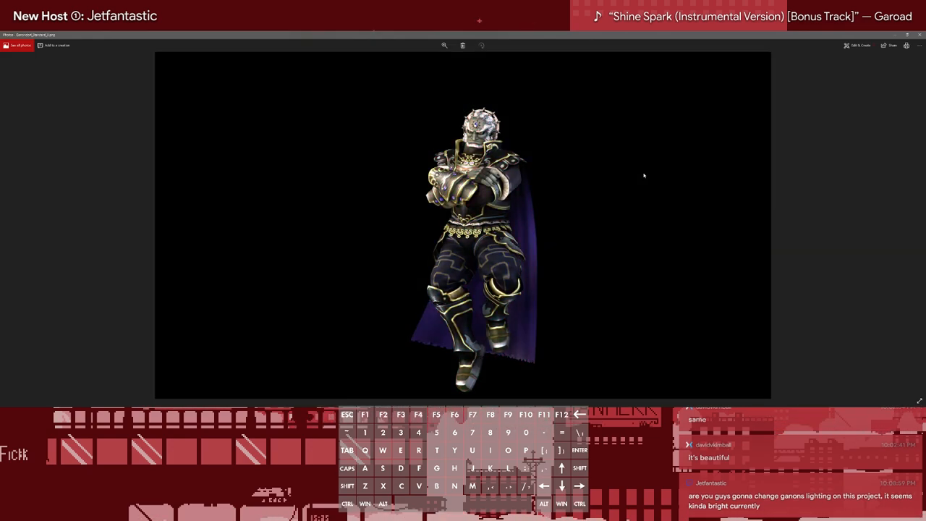
{"action": "key", "text": "Left"}
{"action": "key", "text": "Left"}
{"action": "key", "text": "Right"}
{"action": "key", "text": "Right"}
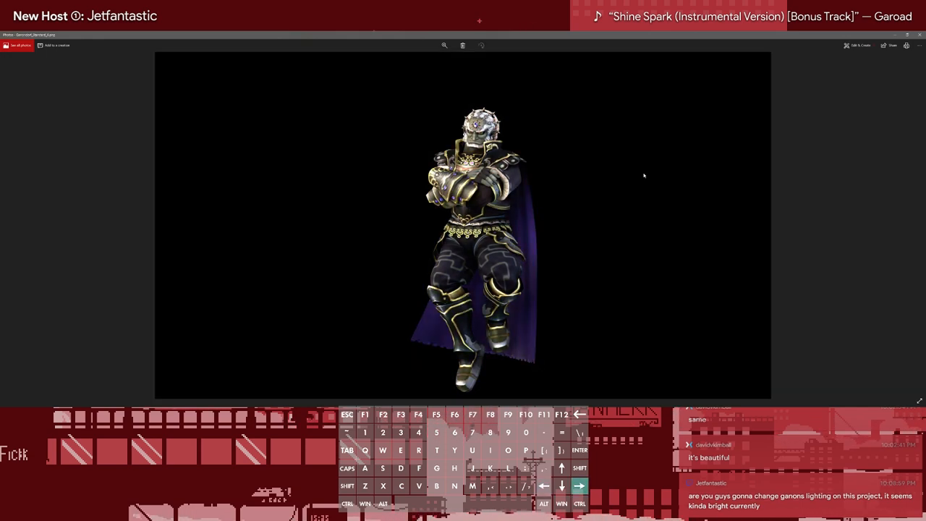
{"action": "key", "text": "Left"}
{"action": "key", "text": "Left"}
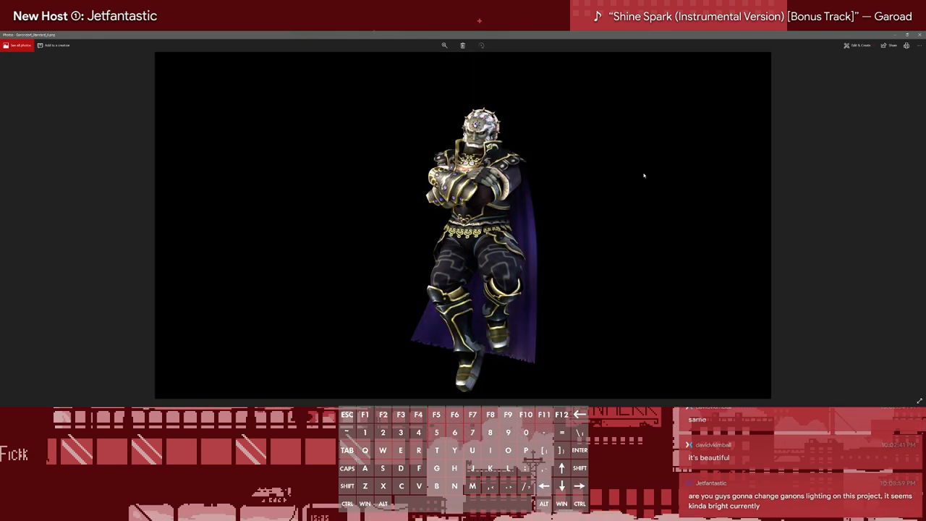
{"action": "key", "text": "Left"}
{"action": "key", "text": "Right"}
{"action": "key", "text": "Left"}
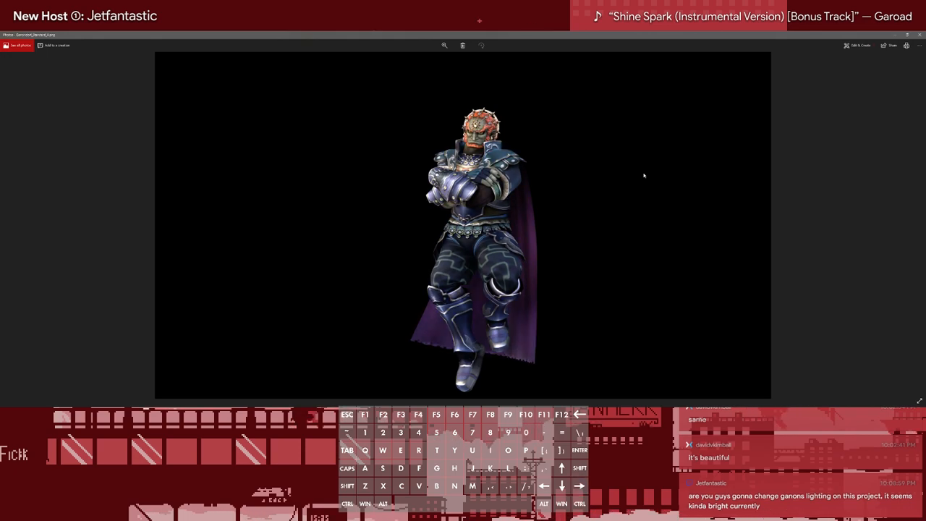
{"action": "key", "text": "Right"}
{"action": "key", "text": "Left"}
{"action": "key", "text": "Right"}
Go back through Ganondorf's Pig and OoT renders to recheck their brightness, ending on Ganondorf_OoT_PM_1.png, and close the image viewer
{"action": "key", "text": "Left"}
{"action": "key", "text": "Right"}
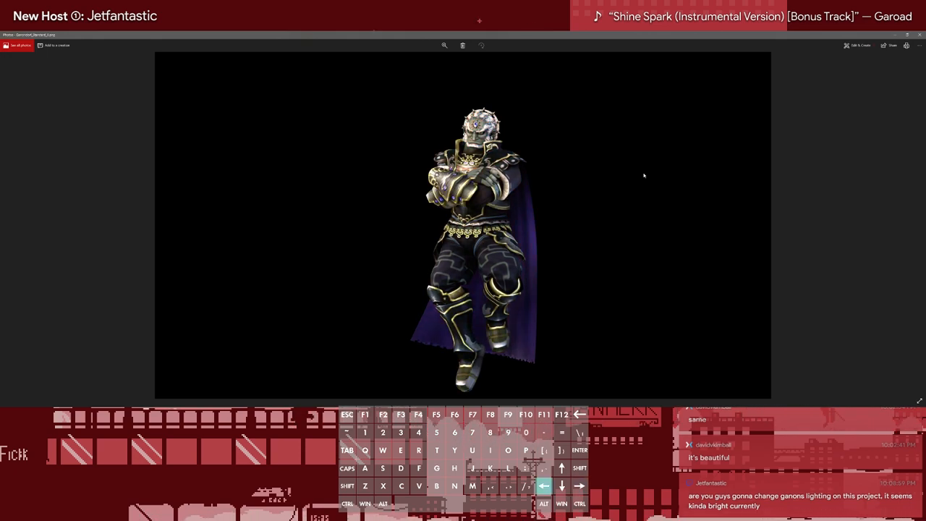
{"action": "key", "text": "Left"}
{"action": "key", "text": "Left"}
{"action": "key", "text": "Left"}
{"action": "key", "text": "Left"}
{"action": "key", "text": "Left"}
{"action": "key", "text": "Left"}
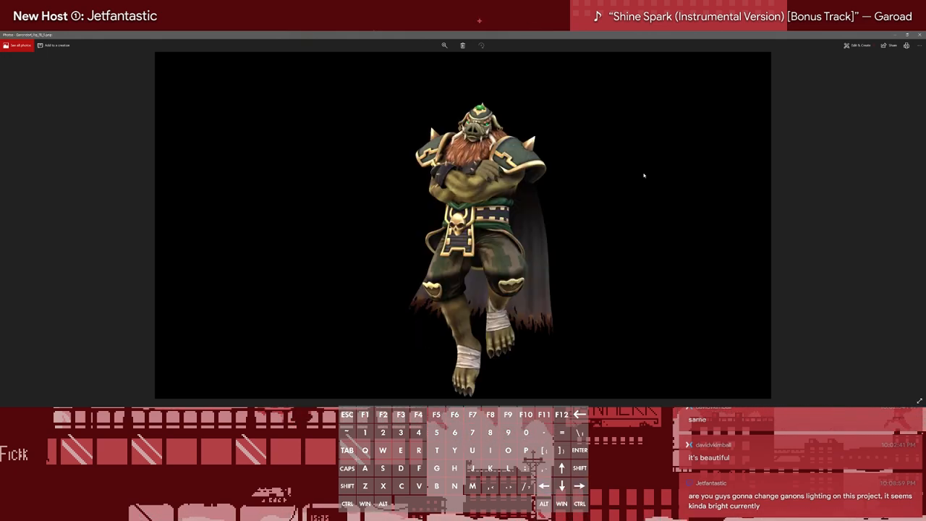
{"action": "key", "text": "Left"}
{"action": "key", "text": "Left"}
{"action": "key", "text": "Left"}
{"action": "key", "text": "Left"}
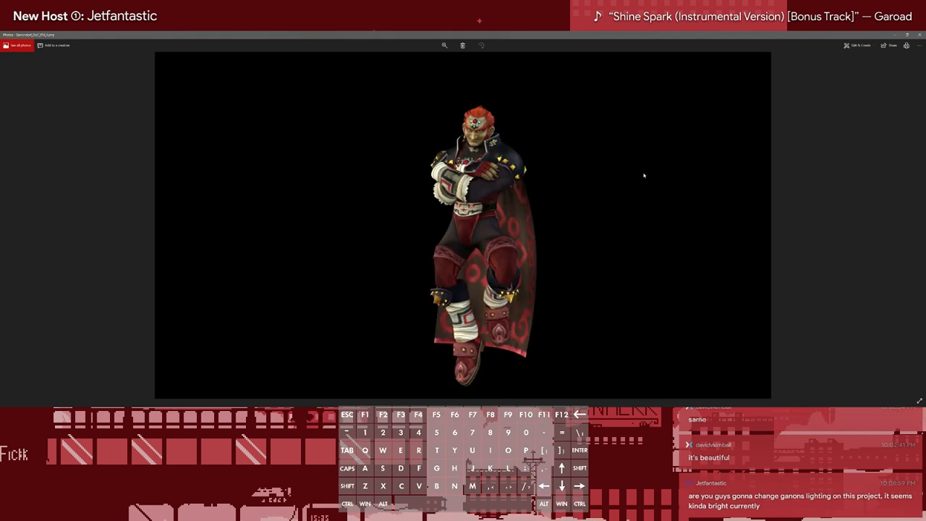
{"action": "key", "text": "Right"}
{"action": "key", "text": "Right"}
{"action": "key", "text": "Right"}
{"action": "key", "text": "Left"}
{"action": "key", "text": "Right"}
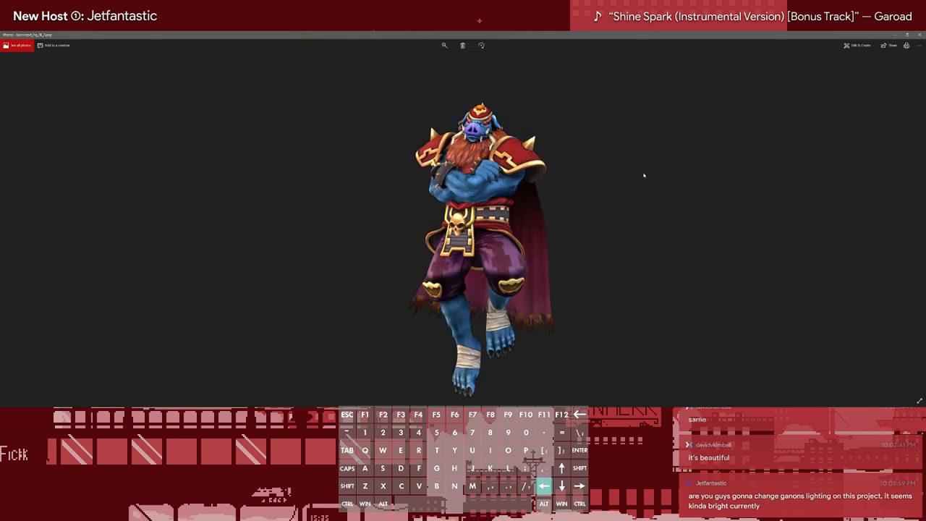
{"action": "key", "text": "Right"}
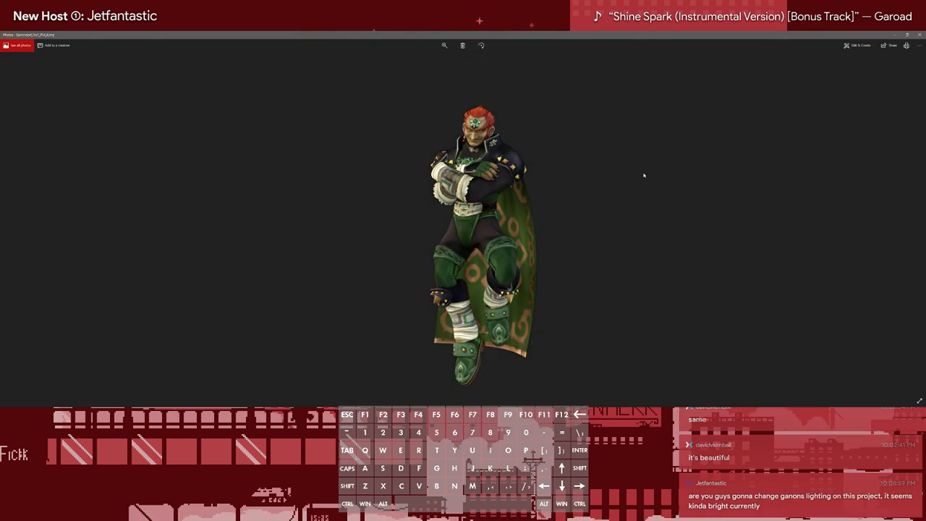
{"action": "key", "text": "Left"}
{"action": "key", "text": "Left"}
{"action": "key", "text": "Left"}
{"action": "key", "text": "Left"}
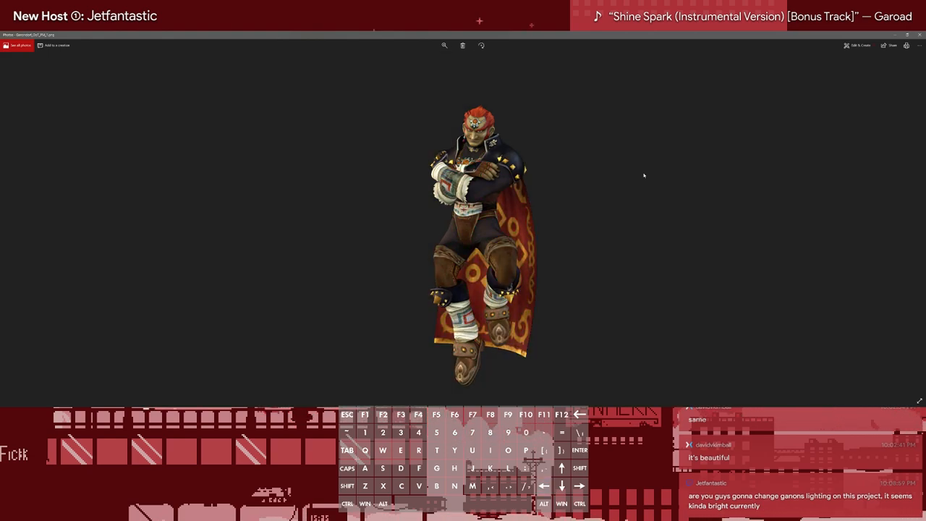
{"action": "left_click", "coordinate": [919, 35]}
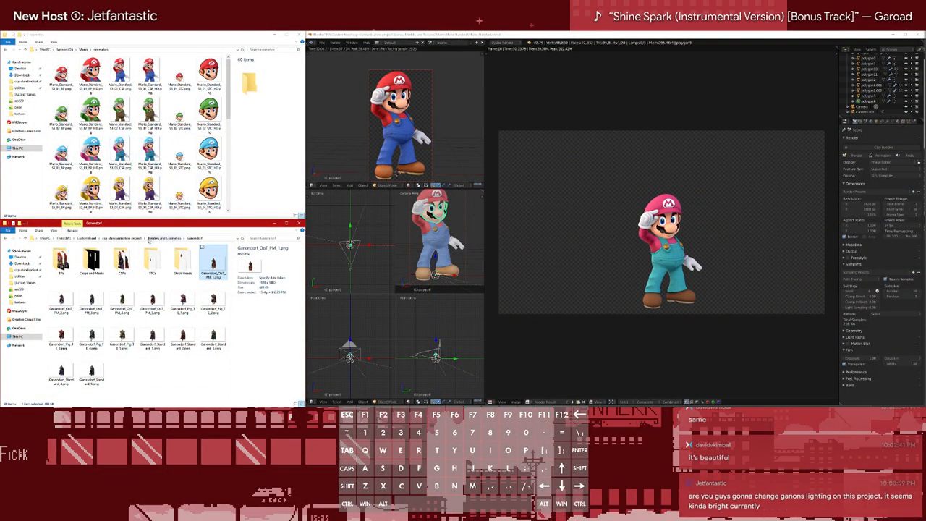
Reopen Ganondorf_OoT_PM_1.png from Ganondorf's folder in Renders and Cosmetics, compare its lighting with a neighbouring costume variant, and close the viewer
{"action": "left_click", "coordinate": [123, 238]}
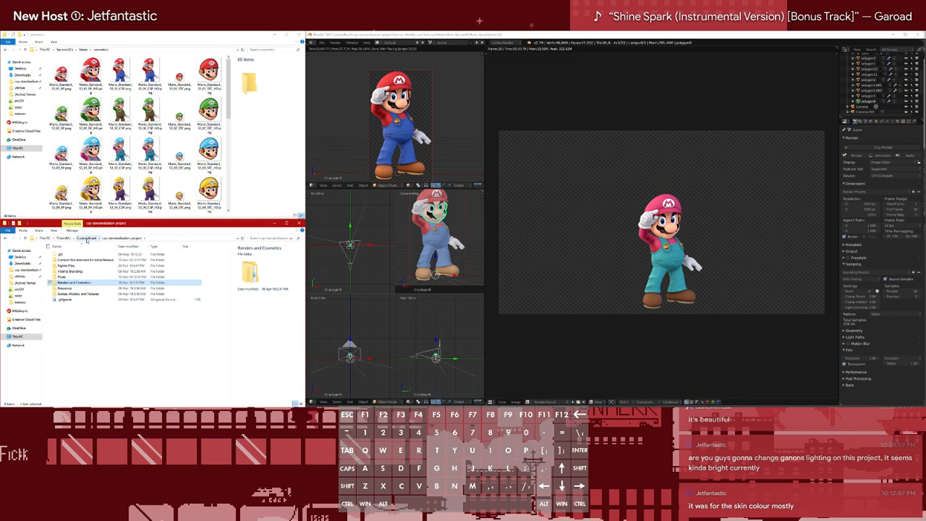
{"action": "double_click", "coordinate": [76, 282]}
{"action": "scroll", "coordinate": [168, 310], "scroll_direction": "down", "scroll_amount": 2}
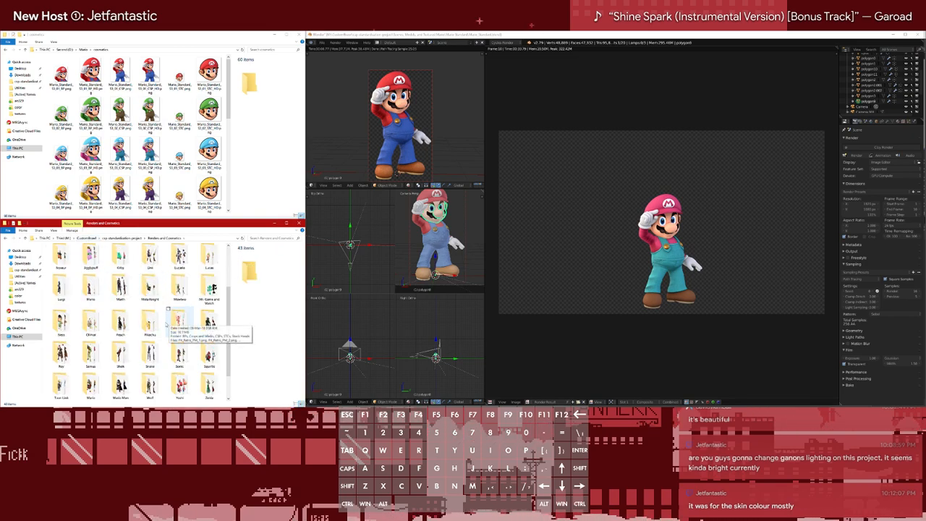
{"action": "scroll", "coordinate": [174, 312], "scroll_direction": "up", "scroll_amount": 1}
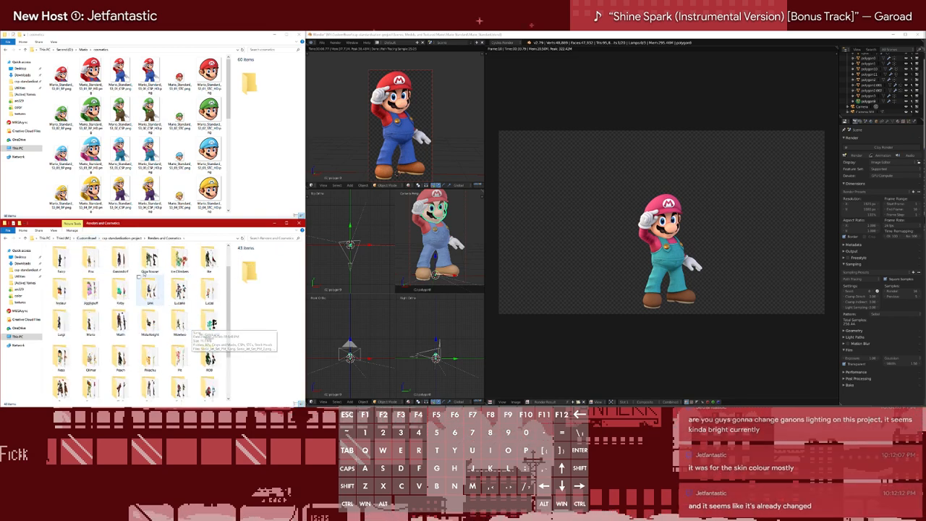
{"action": "double_click", "coordinate": [119, 259]}
{"action": "left_click", "coordinate": [212, 264]}
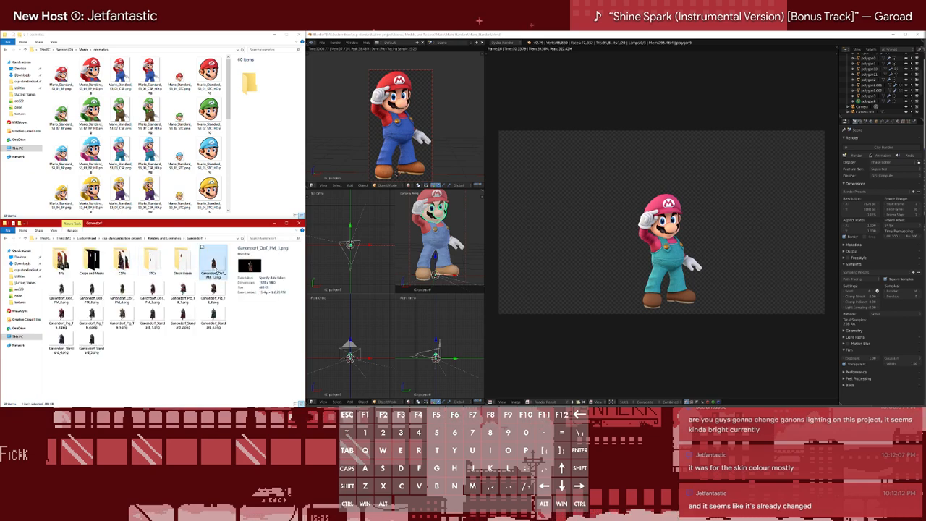
{"action": "double_click", "coordinate": [212, 269]}
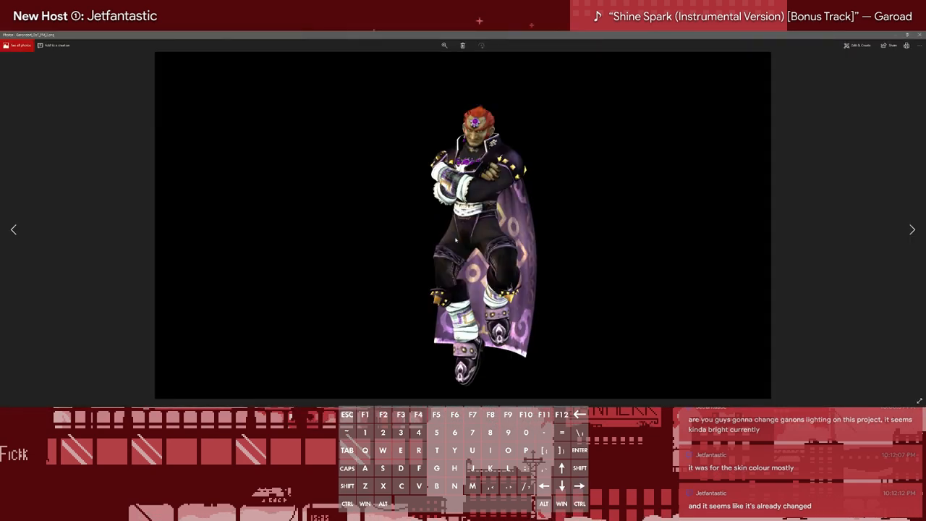
{"action": "key", "text": "Left"}
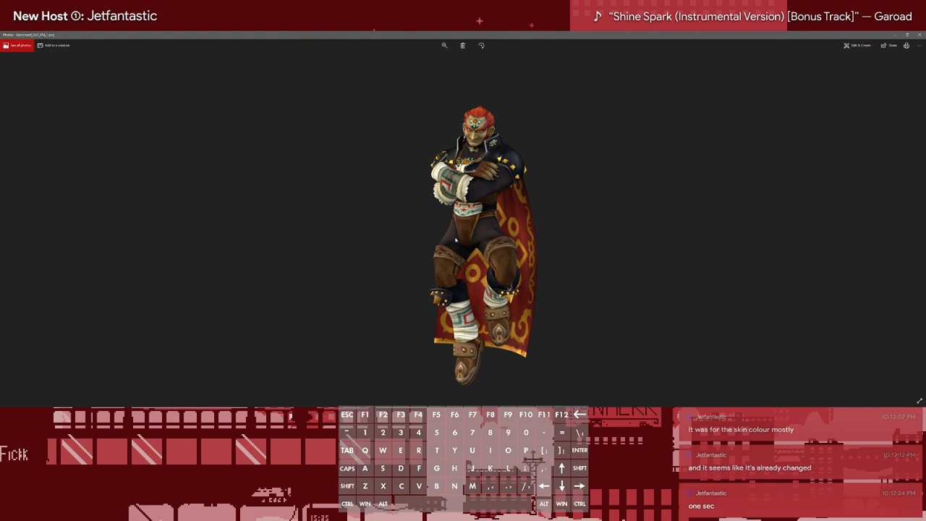
{"action": "left_click", "coordinate": [920, 34]}
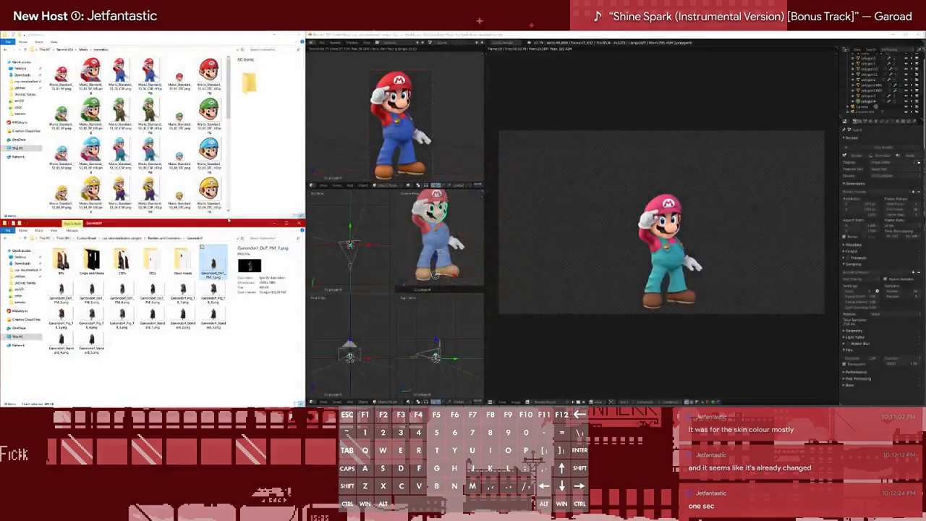
Open Wolf_Standard_1.png from Wolf's folder in Renders and Cosmetics
{"action": "left_click", "coordinate": [153, 240]}
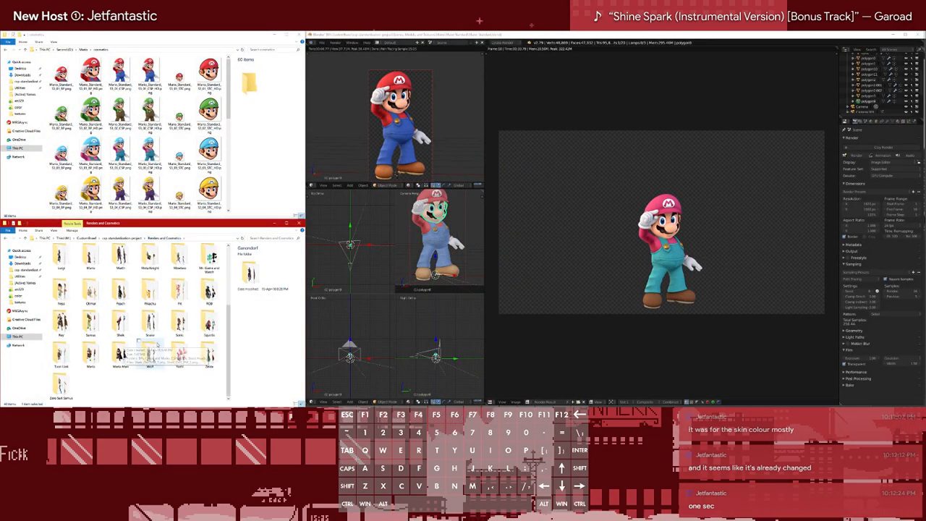
{"action": "left_click", "coordinate": [149, 354]}
{"action": "double_click", "coordinate": [149, 353]}
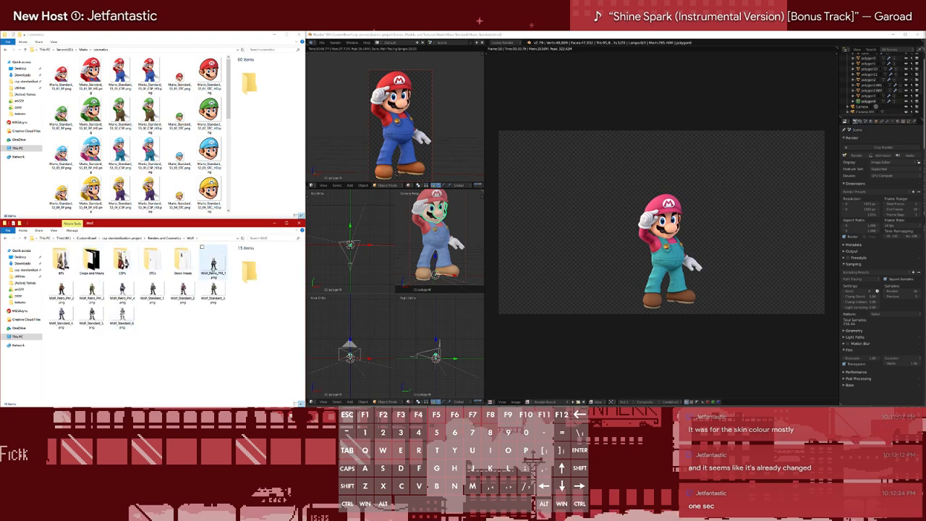
{"action": "left_click", "coordinate": [213, 262]}
{"action": "double_click", "coordinate": [153, 293]}
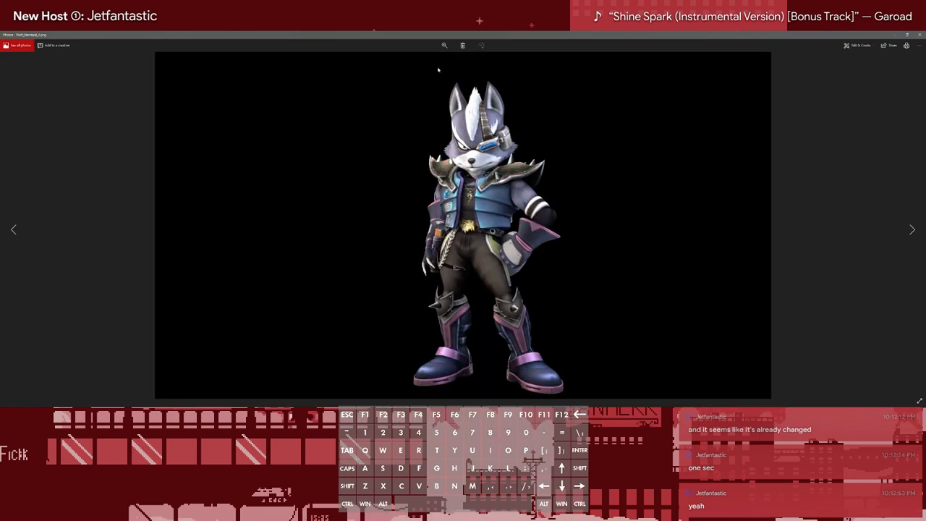
Zoom in on Wolf's Standard render and examine the lighting on his vest, head and shoulder armour
{"action": "left_click", "coordinate": [445, 46]}
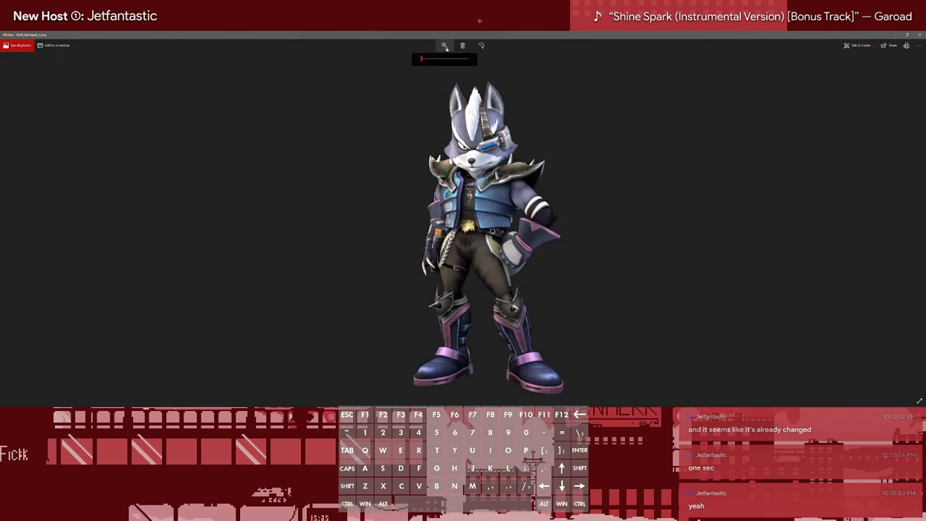
{"action": "left_click_drag", "start_coordinate": [423, 59], "coordinate": [496, 111]}
{"action": "left_click_drag", "start_coordinate": [408, 214], "coordinate": [444, 266]}
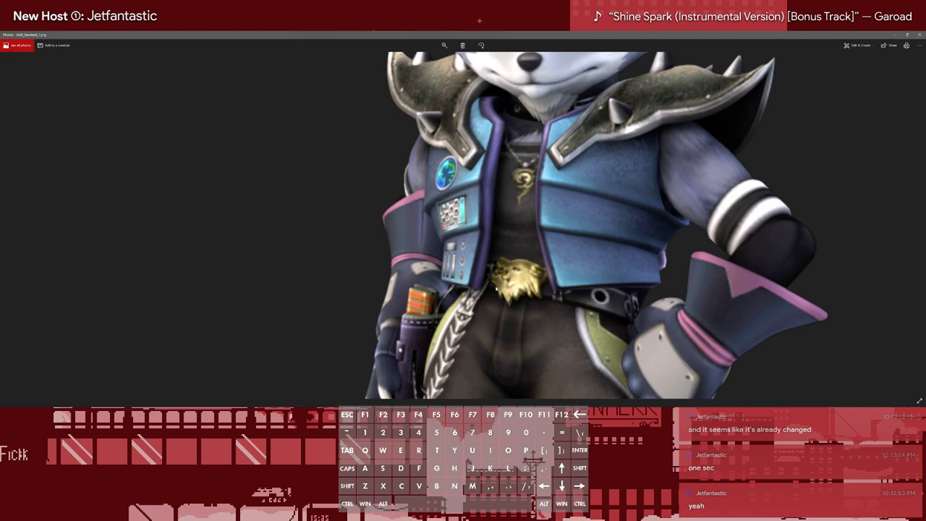
{"action": "left_click_drag", "start_coordinate": [428, 207], "coordinate": [370, 228]}
{"action": "left_click_drag", "start_coordinate": [450, 128], "coordinate": [404, 238]}
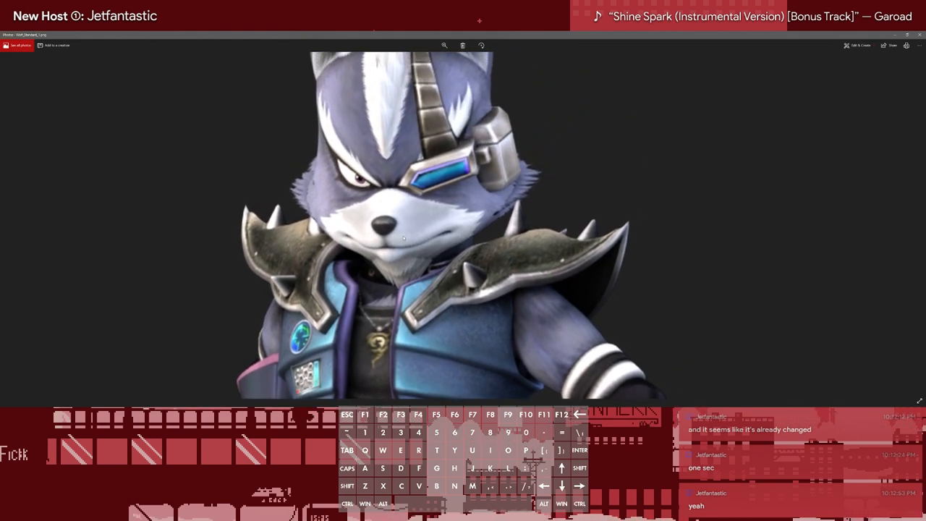
{"action": "left_click_drag", "start_coordinate": [346, 219], "coordinate": [272, 223]}
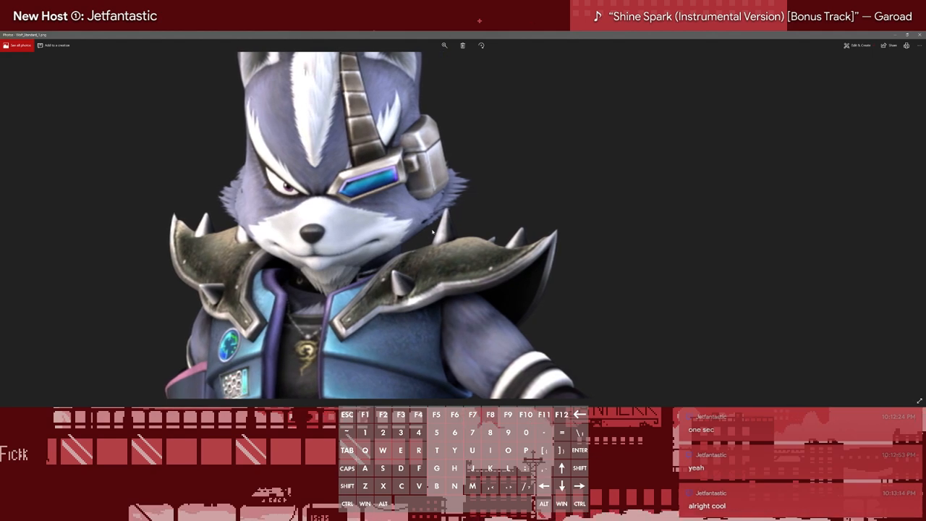
{"action": "left_click_drag", "start_coordinate": [423, 227], "coordinate": [438, 216]}
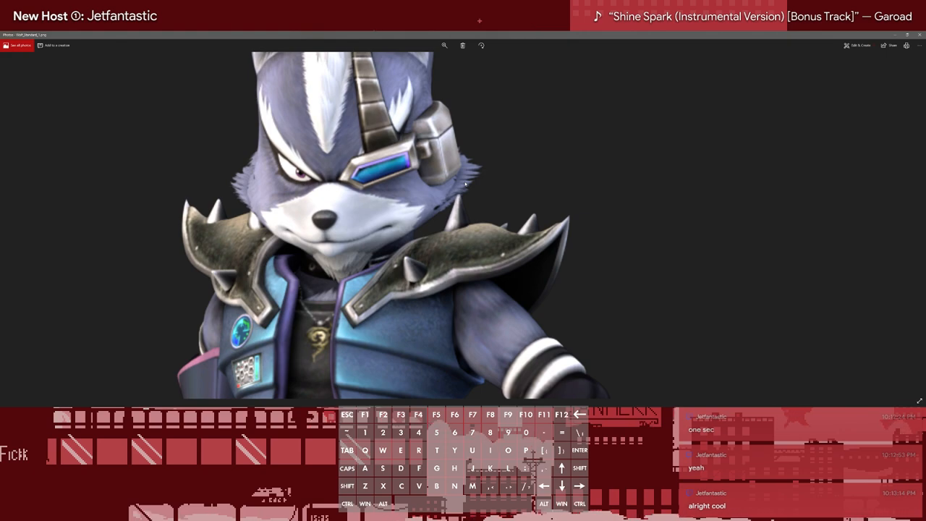
Compare the lighting on Wolf's torso and gloves with his face and ears, and close the image viewer
{"action": "left_click_drag", "start_coordinate": [465, 184], "coordinate": [554, 87]}
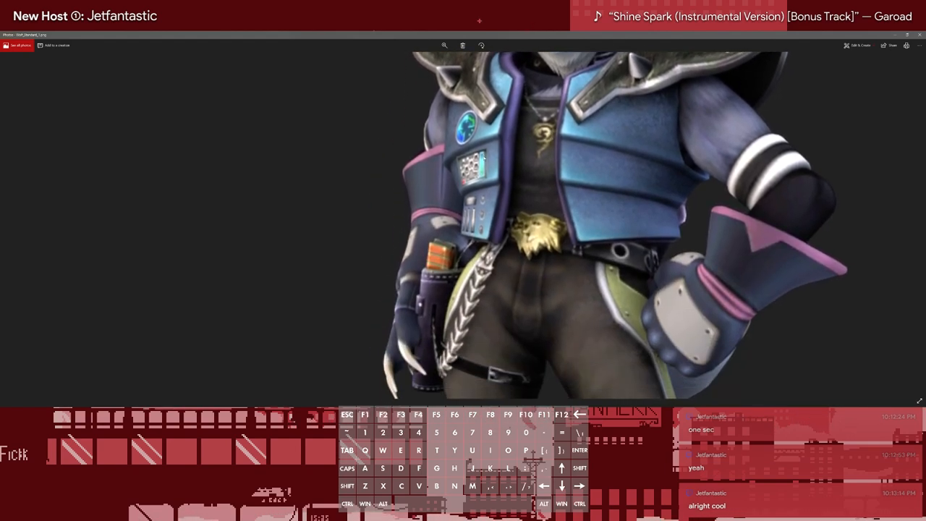
{"action": "left_click_drag", "start_coordinate": [476, 183], "coordinate": [467, 330]}
{"action": "left_click_drag", "start_coordinate": [536, 101], "coordinate": [465, 179]}
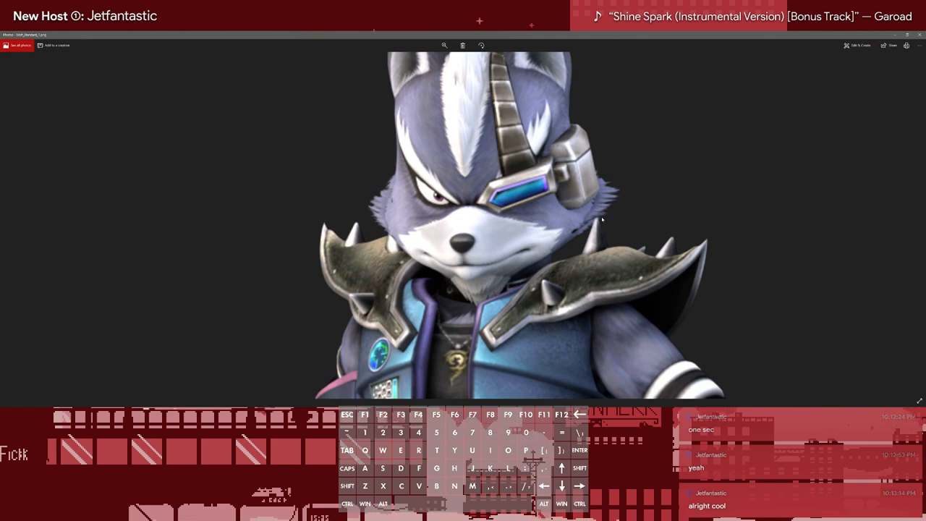
{"action": "left_click_drag", "start_coordinate": [550, 166], "coordinate": [500, 185]}
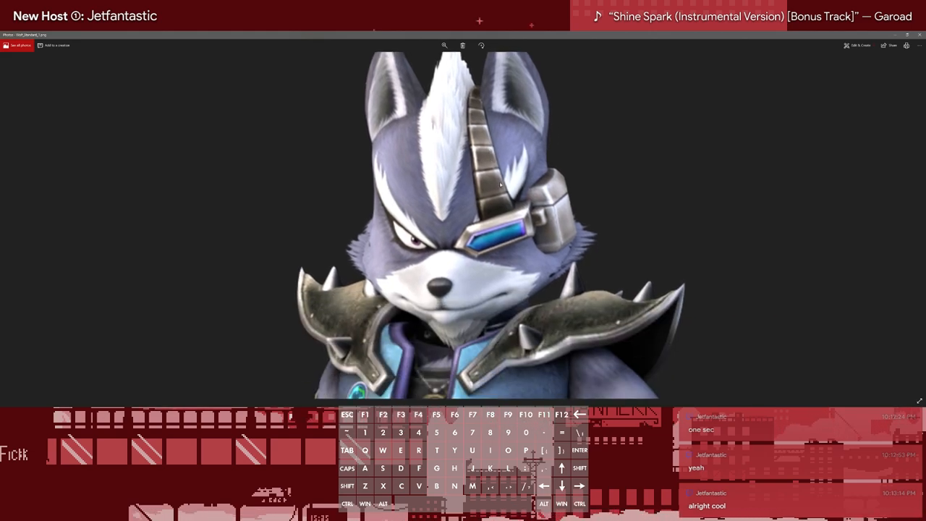
{"action": "left_click_drag", "start_coordinate": [503, 265], "coordinate": [505, 181]}
{"action": "left_click", "coordinate": [445, 45]}
{"action": "left_click", "coordinate": [919, 34]}
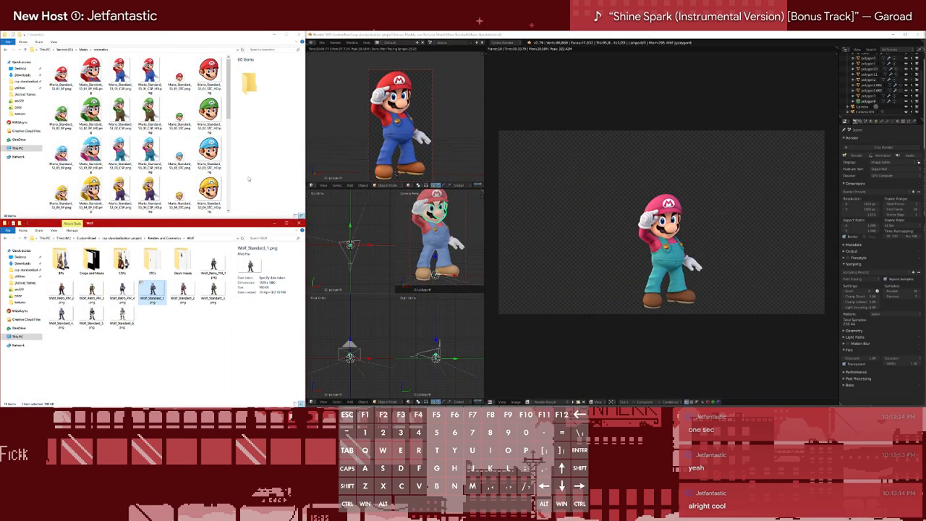
{"action": "left_click", "coordinate": [248, 179]}
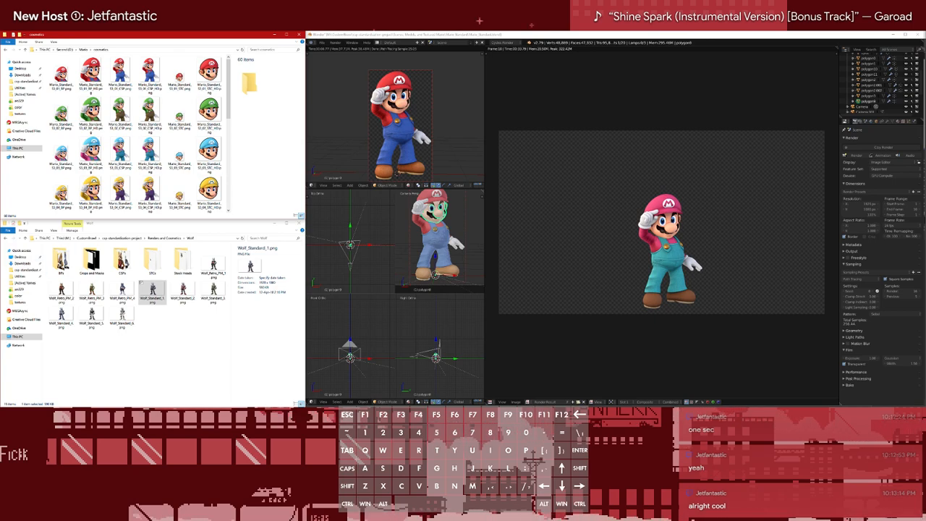
{"action": "left_click", "coordinate": [142, 281]}
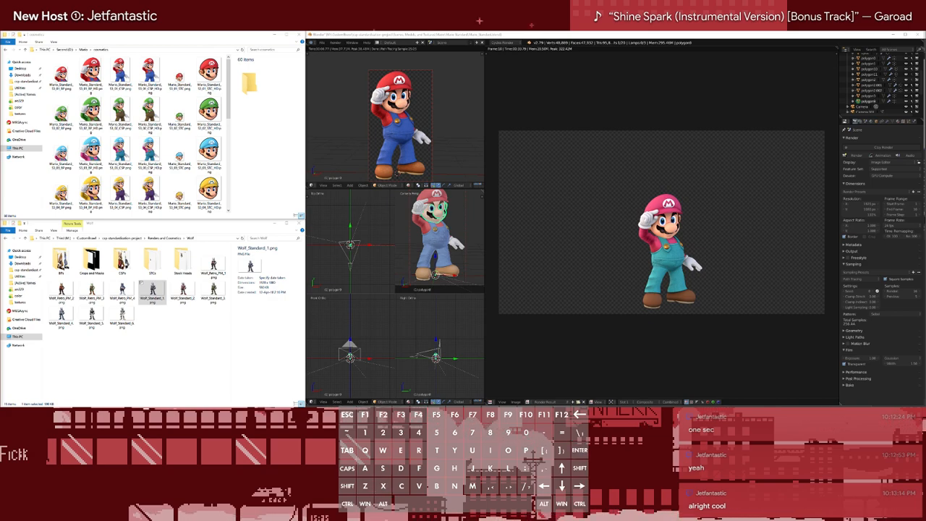
{"action": "type", "text": "lol"}
{"action": "key", "text": "Return"}
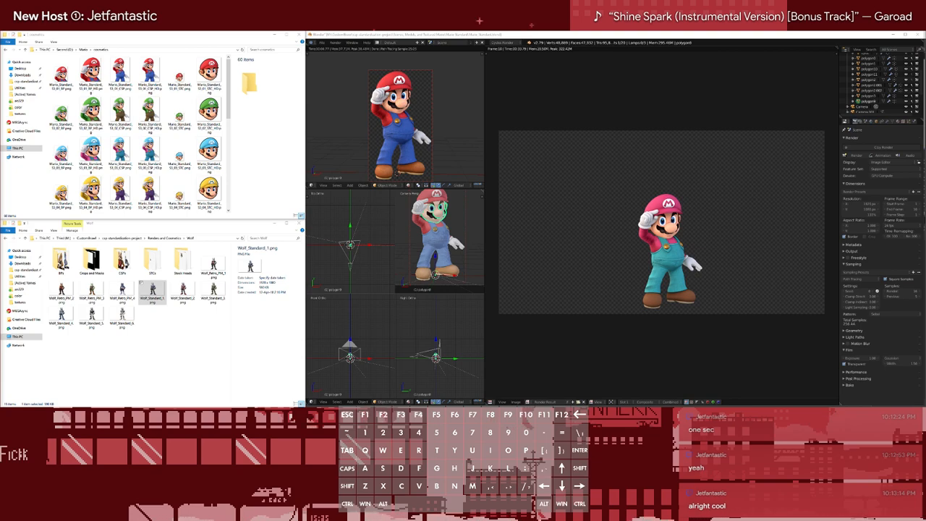
{"action": "type", "text": "ara"}
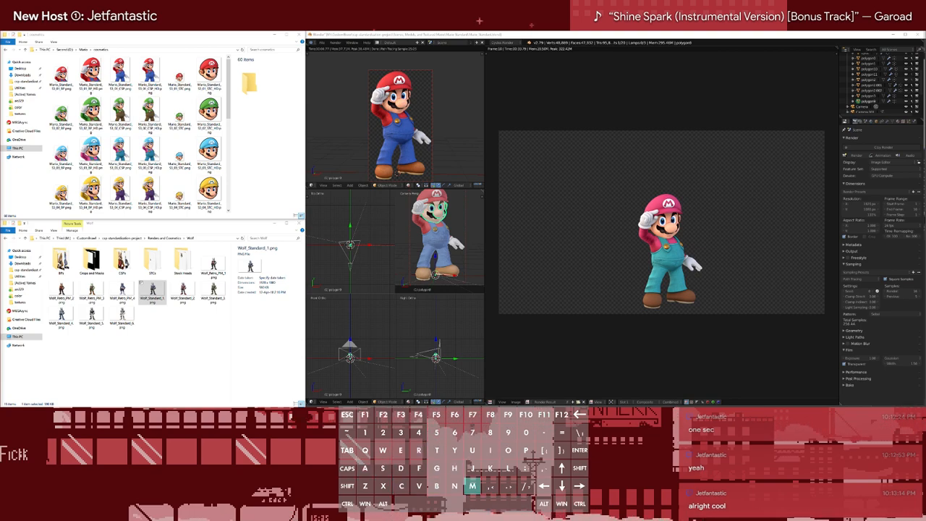
{"action": "type", "text": " to match p"}
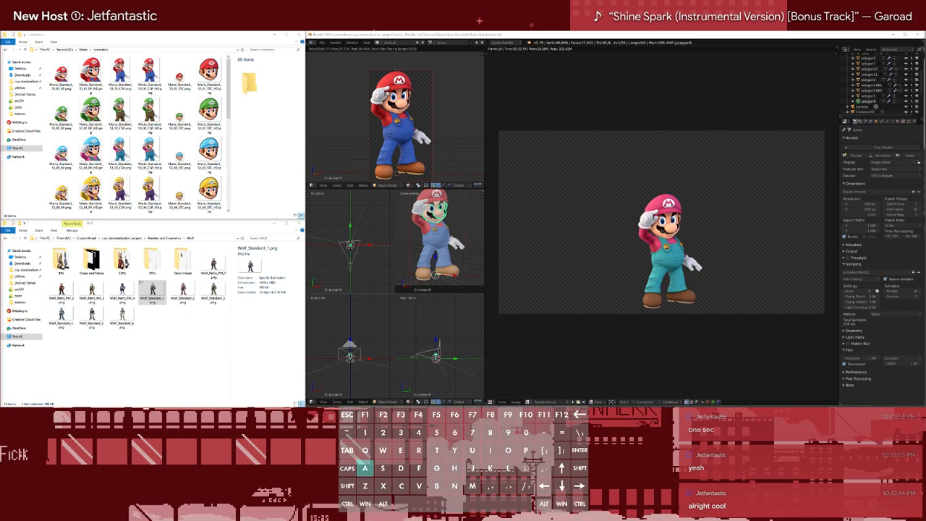
{"action": "type", "text": "ret"}
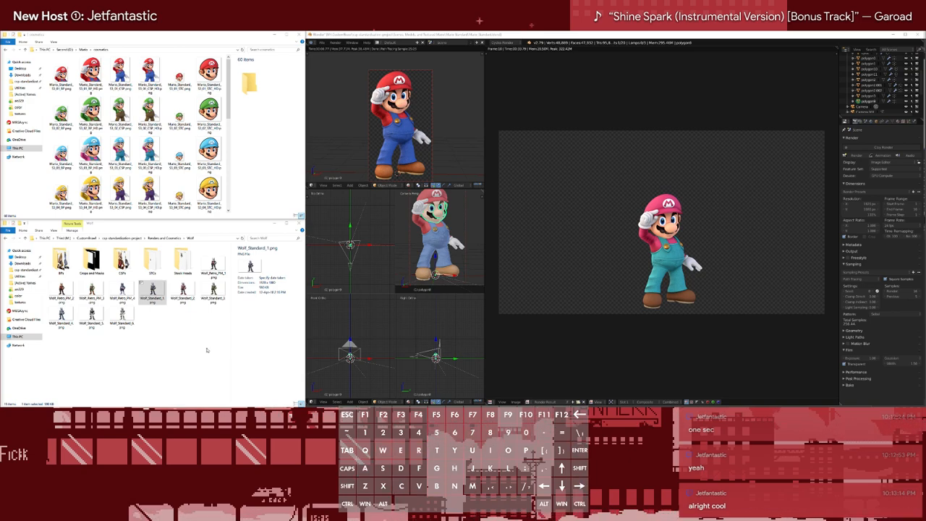
{"action": "left_click", "coordinate": [202, 351]}
{"action": "left_click", "coordinate": [595, 89]}
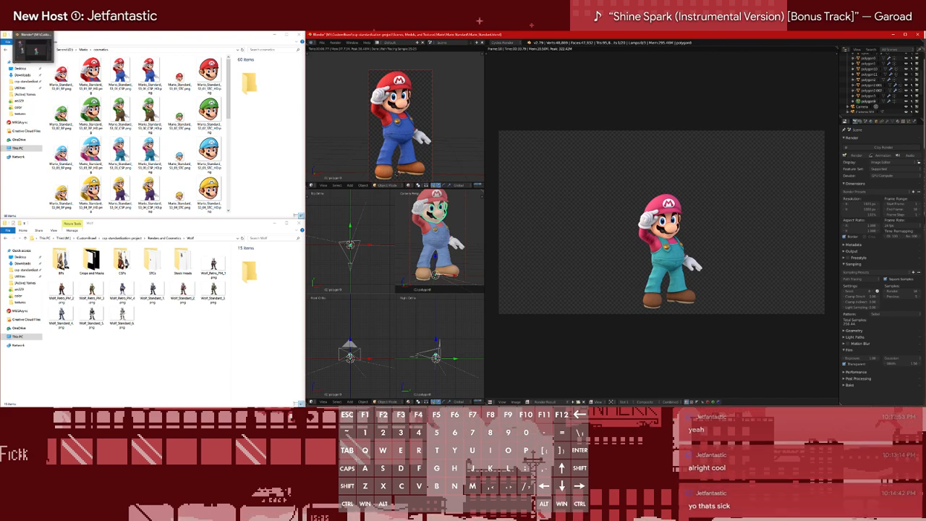
{"action": "left_click", "coordinate": [27, 27]}
{"action": "mouse_move", "coordinate": [41, 51]}
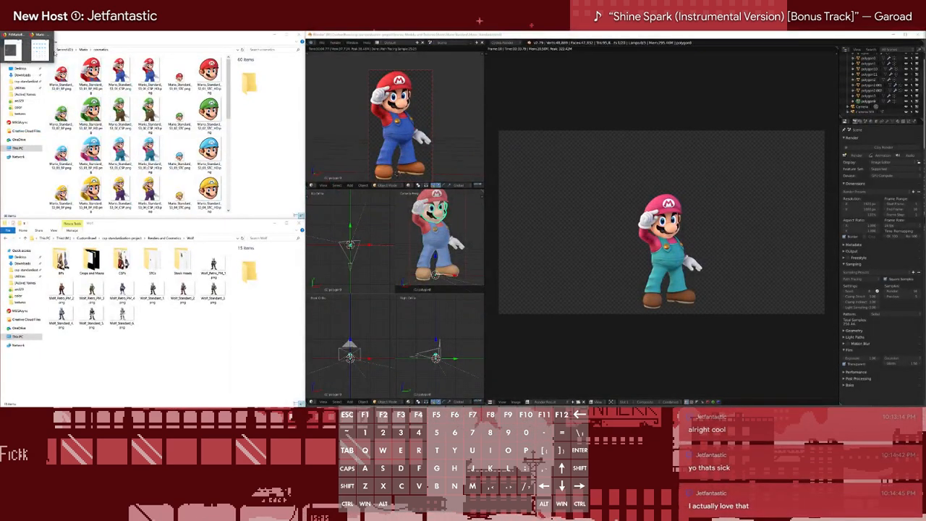
Go up from Mario's cosmetics folder through the Mario folder to the root of the Second drive
{"action": "left_click", "coordinate": [270, 212]}
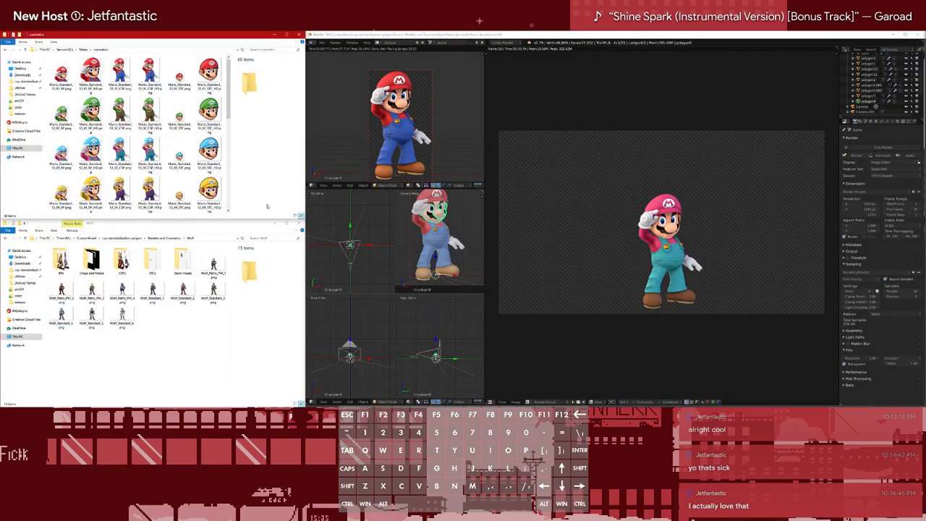
{"action": "left_click", "coordinate": [83, 49]}
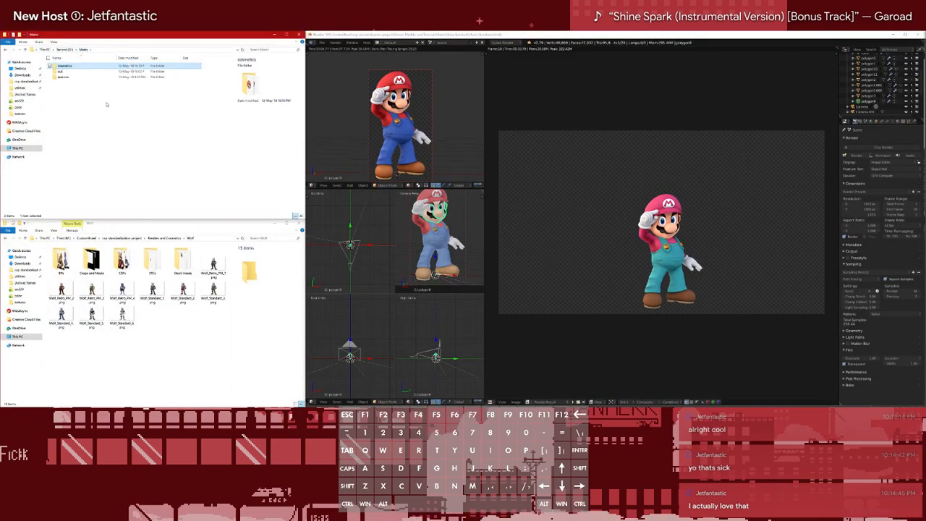
{"action": "left_click", "coordinate": [64, 49]}
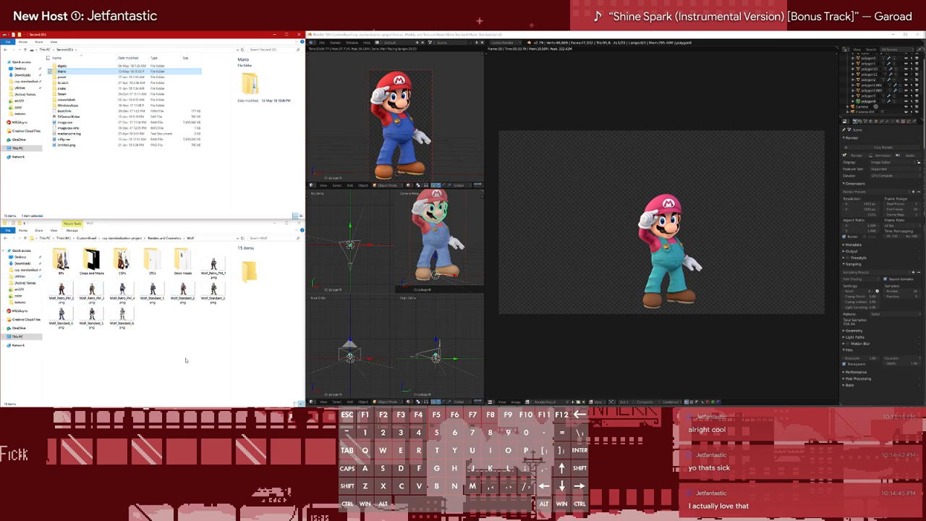
Browse the csp-standardization-project to Scenes, Models, and Textures and open Model and Textures for Sonic's Jet Set PM costume
{"action": "left_click", "coordinate": [147, 241]}
{"action": "left_click", "coordinate": [132, 239]}
{"action": "double_click", "coordinate": [68, 296]}
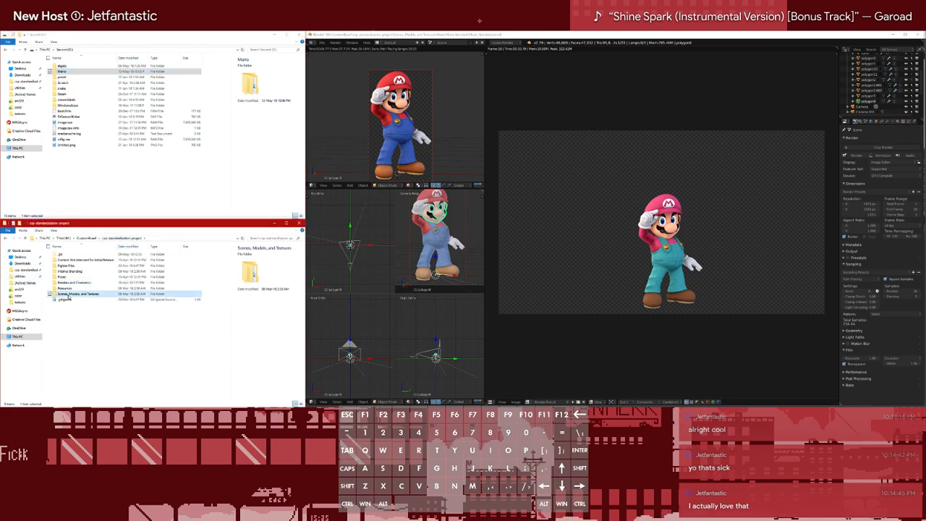
{"action": "scroll", "coordinate": [72, 293], "scroll_direction": "down", "scroll_amount": 5}
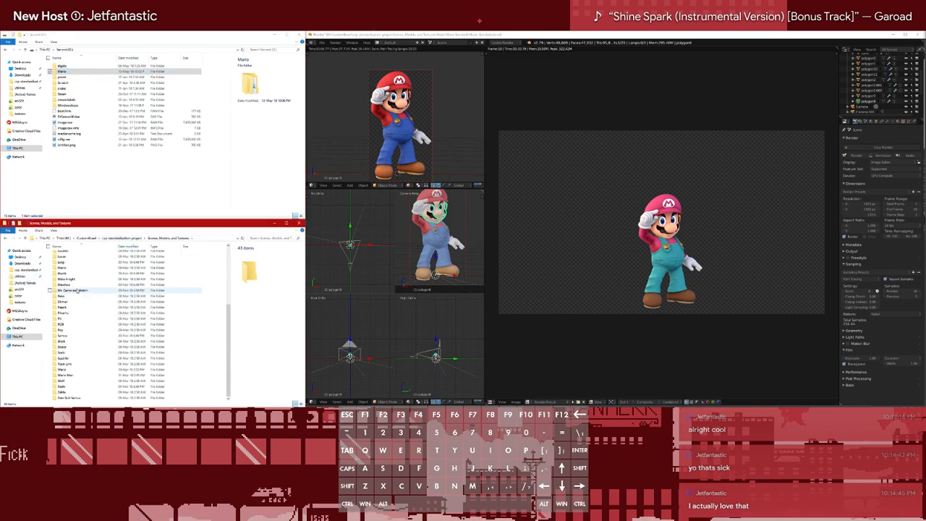
{"action": "left_click", "coordinate": [73, 352]}
{"action": "double_click", "coordinate": [73, 352]}
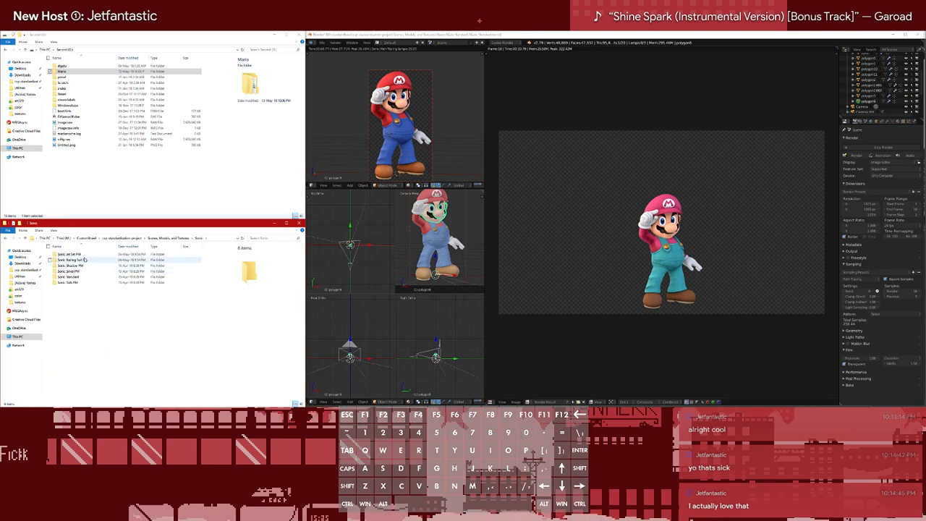
{"action": "double_click", "coordinate": [79, 256]}
{"action": "double_click", "coordinate": [77, 255]}
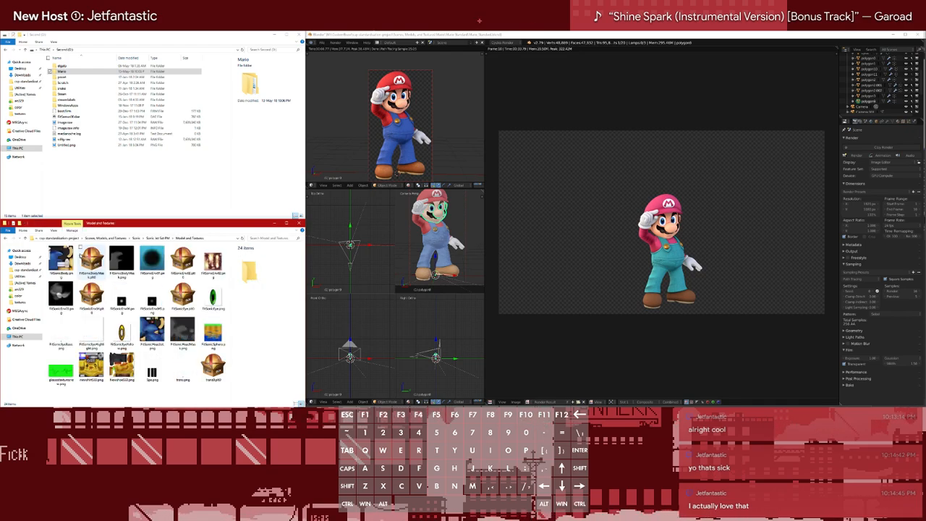
Leave Sonic's model folders and open the project's Renders and Cosmetics folder
{"action": "left_click", "coordinate": [7, 239]}
{"action": "left_click", "coordinate": [7, 239]}
{"action": "left_click", "coordinate": [7, 239]}
{"action": "left_click", "coordinate": [7, 239]}
{"action": "double_click", "coordinate": [84, 294]}
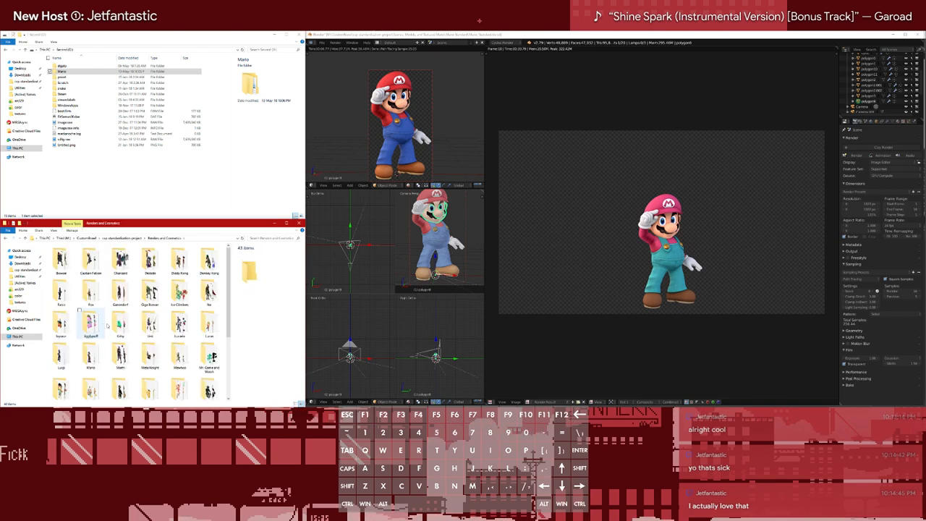
Open the Sonic folder in Renders and Cosmetics, examine the Sonic_Jet_Set_PM_1.png render, and close the image viewer
{"action": "scroll", "coordinate": [103, 323], "scroll_direction": "down", "scroll_amount": 3}
{"action": "double_click", "coordinate": [173, 333]}
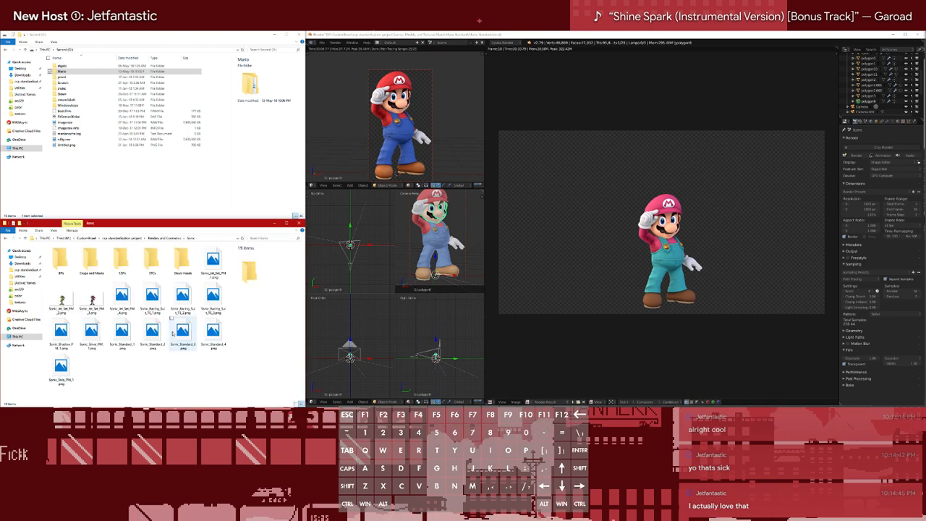
{"action": "double_click", "coordinate": [212, 265]}
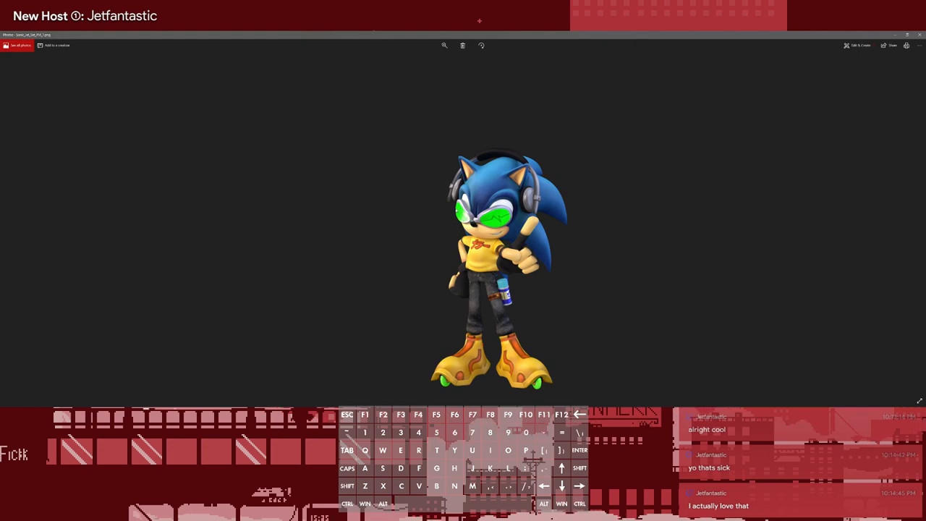
{"action": "left_click", "coordinate": [919, 34]}
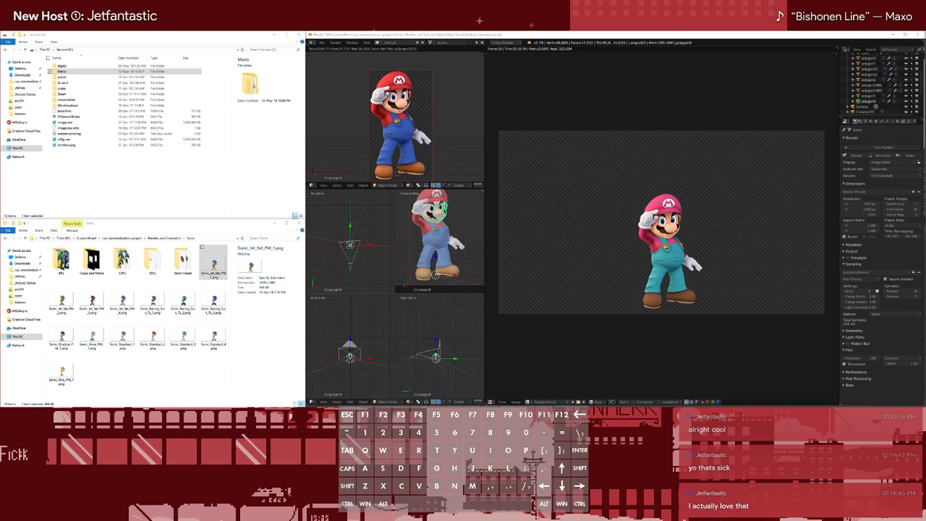
Create a folder named Luigi at the root of the Second drive and open it
{"action": "left_click", "coordinate": [114, 201]}
{"action": "key", "text": "ctrl+shift+n"}
{"action": "type", "text": "Luigi"}
{"action": "key", "text": "Return"}
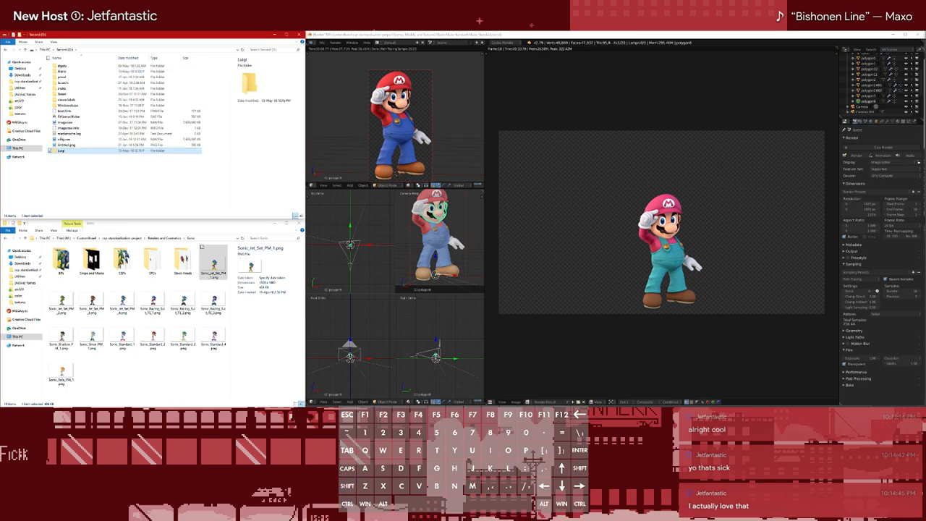
{"action": "left_click", "coordinate": [62, 66]}
{"action": "left_click", "coordinate": [63, 73]}
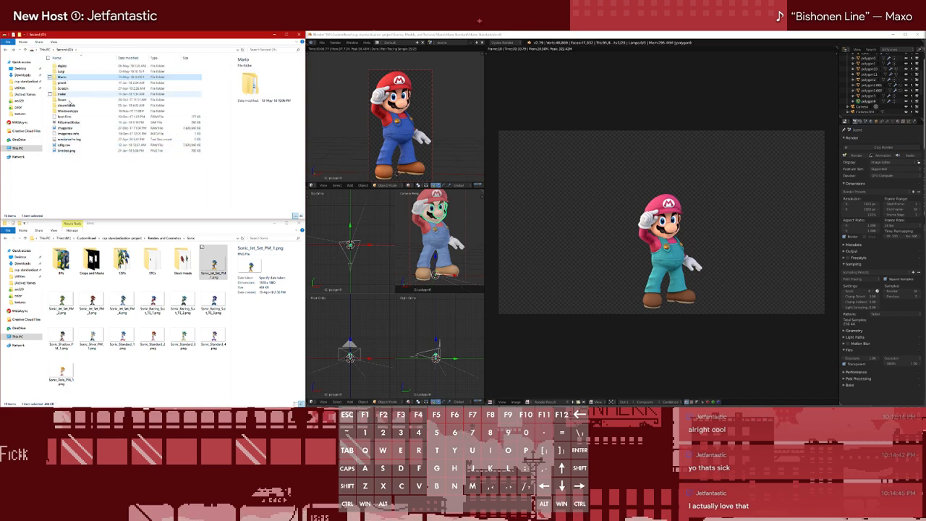
{"action": "double_click", "coordinate": [64, 73]}
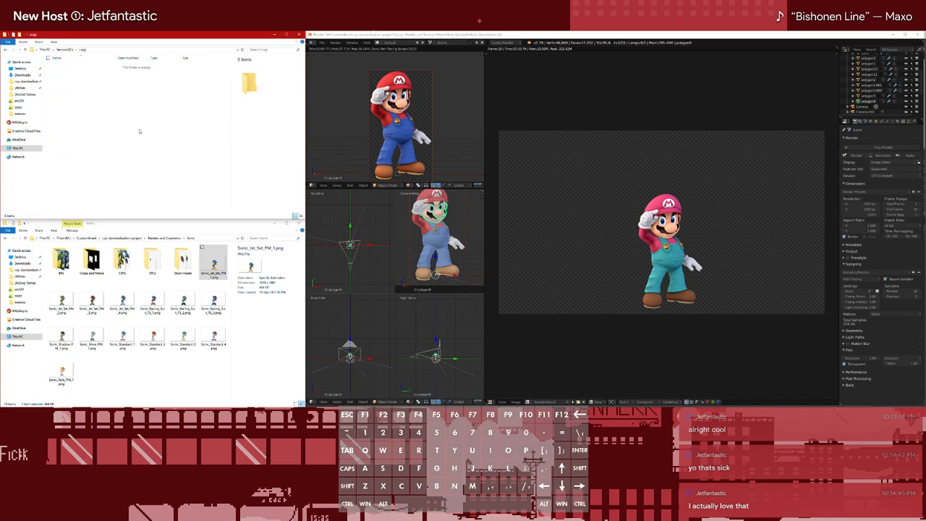
Create two folders named cosmetics and out inside the Luigi folder
{"action": "key", "text": "ctrl+shift+n"}
{"action": "type", "text": "colo"}
{"action": "type", "text": "metics"}
{"action": "key", "text": "Return"}
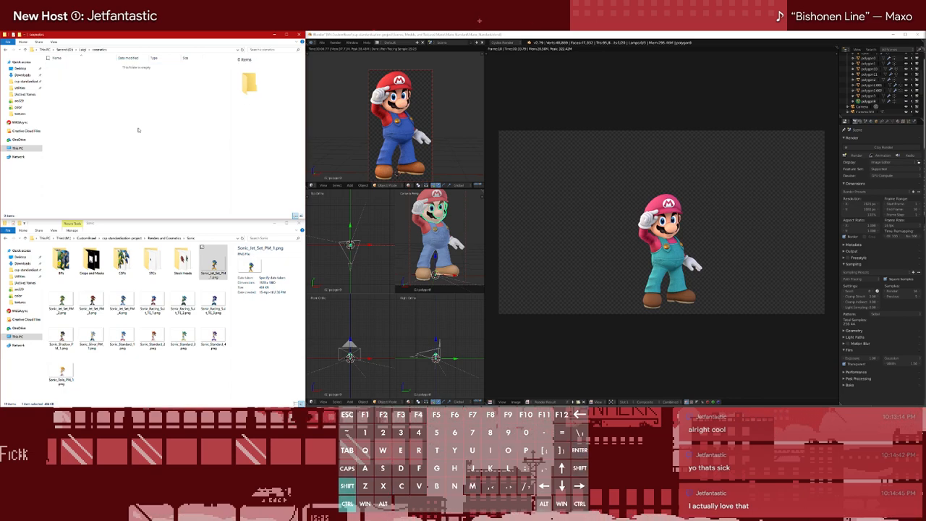
{"action": "key", "text": "ctrl+shift+n"}
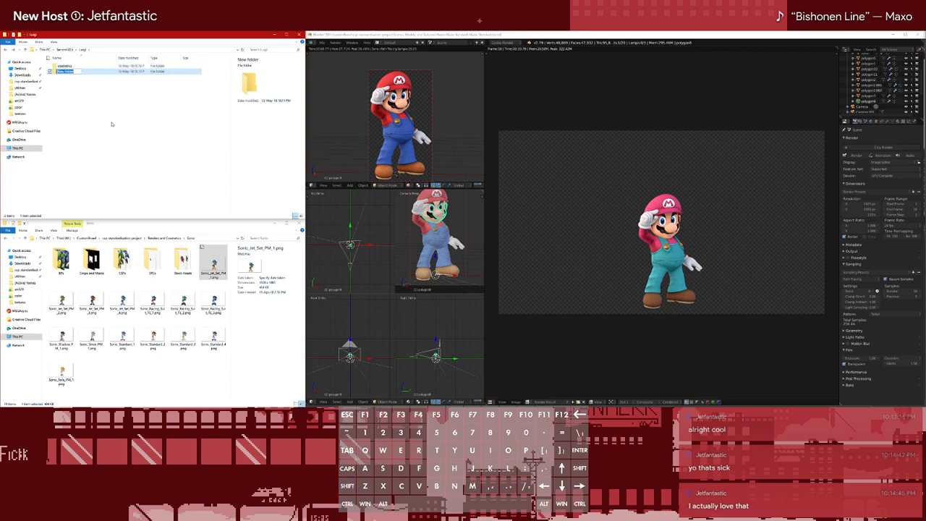
{"action": "type", "text": "out"}
{"action": "key", "text": "Return"}
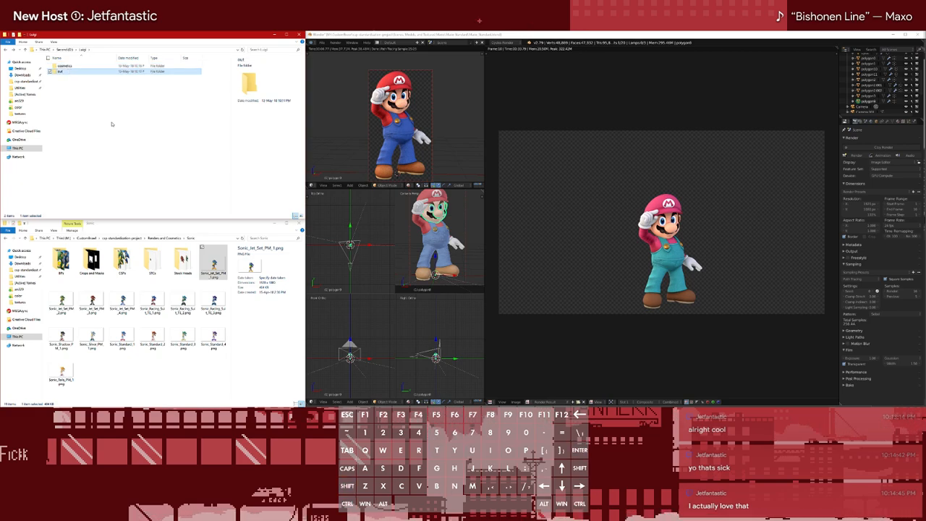
Add a textures folder to the Luigi folder and create a shared folder inside it
{"action": "key", "text": "ctrl+shift+n"}
{"action": "type", "text": "textures"}
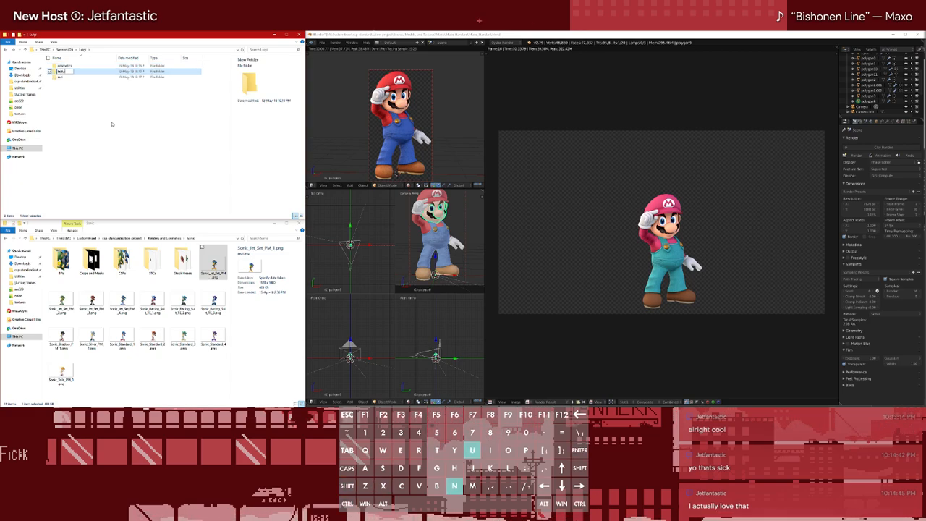
{"action": "key", "text": "Return"}
{"action": "key", "text": "Return"}
{"action": "key", "text": "ctrl+shift+n"}
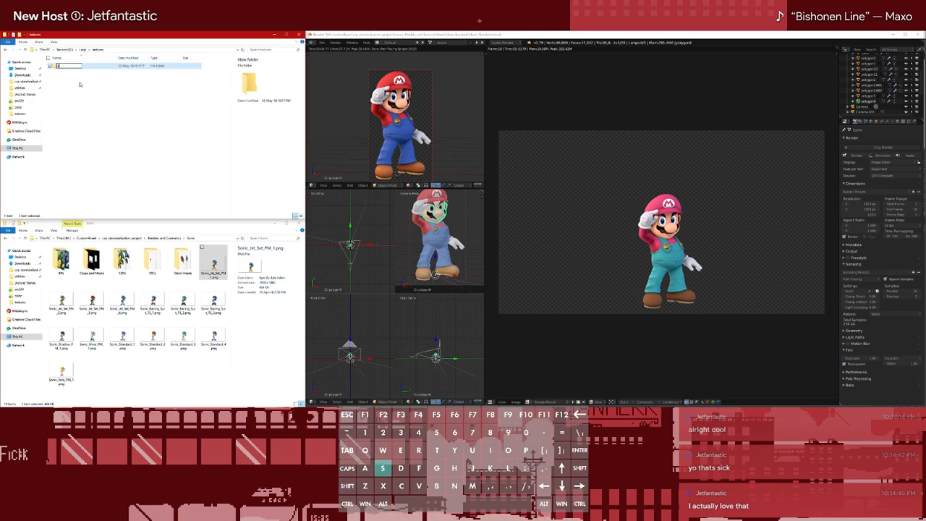
{"action": "type", "text": "spr"}
{"action": "type", "text": "red"}
{"action": "key", "text": "Return"}
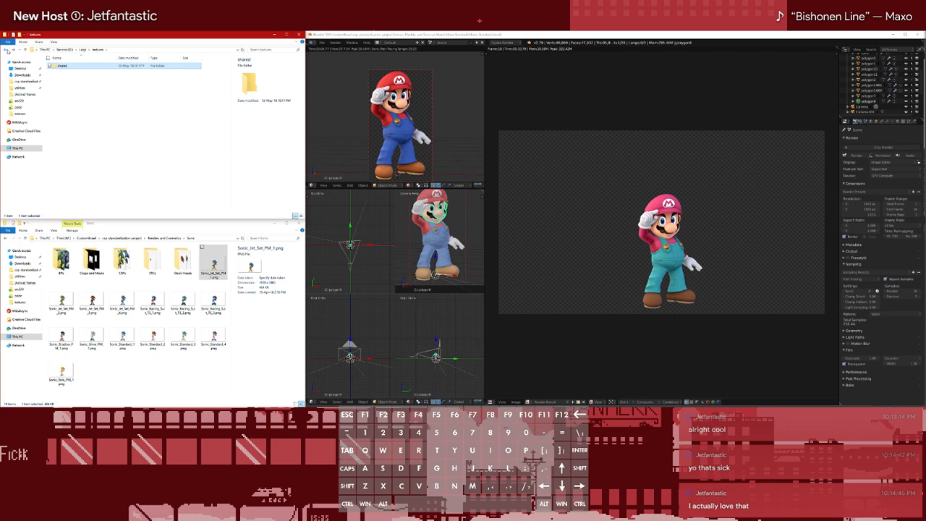
Create a Stock Heads folder inside Luigi's out folder and return to the Luigi folder
{"action": "left_click", "coordinate": [7, 49]}
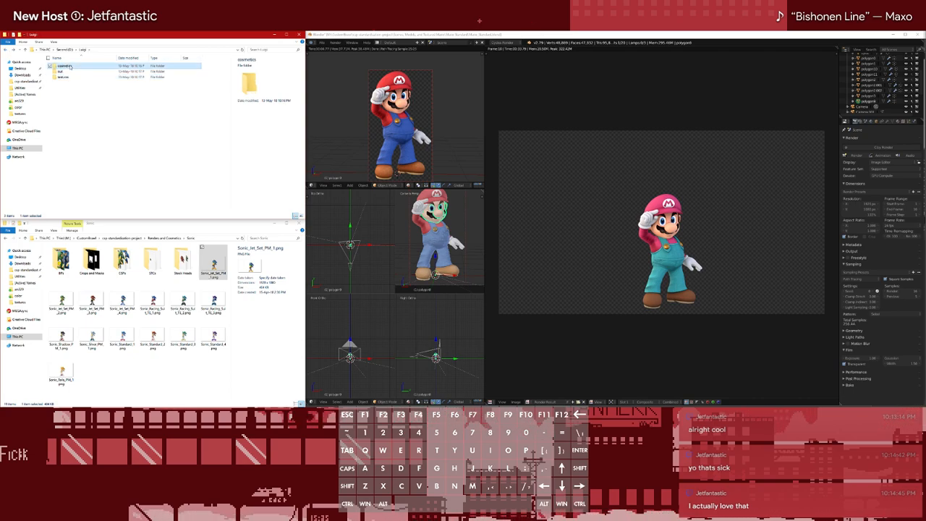
{"action": "left_click", "coordinate": [62, 72]}
{"action": "double_click", "coordinate": [62, 72]}
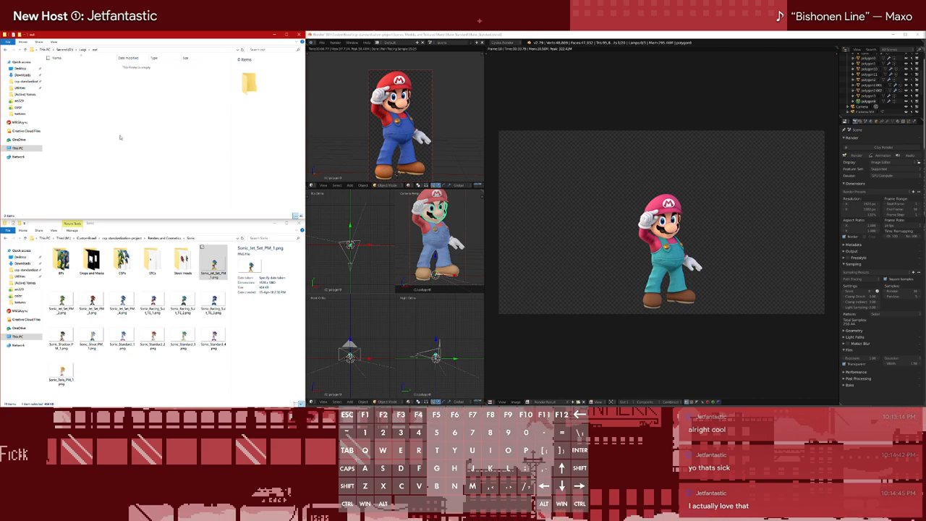
{"action": "key", "text": "ctrl+shift+n"}
{"action": "type", "text": "Sonic_Model"}
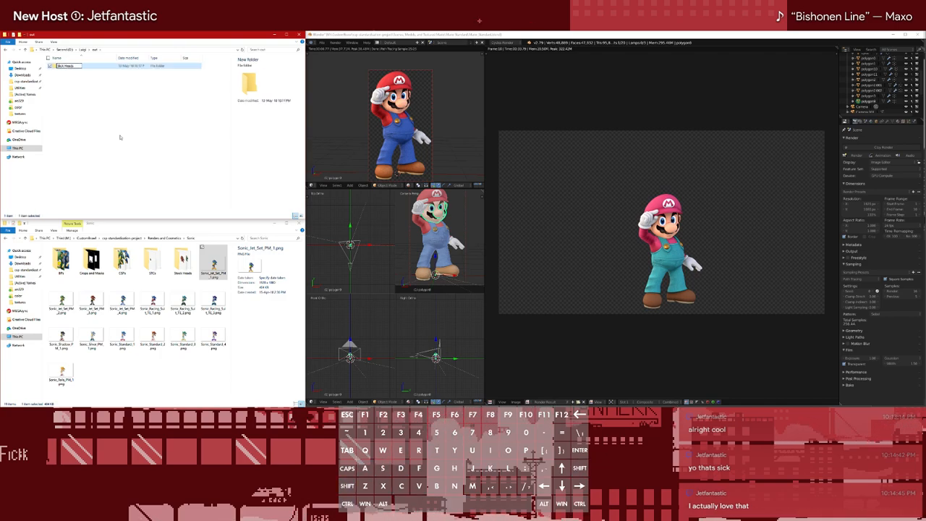
{"action": "key", "text": "Return"}
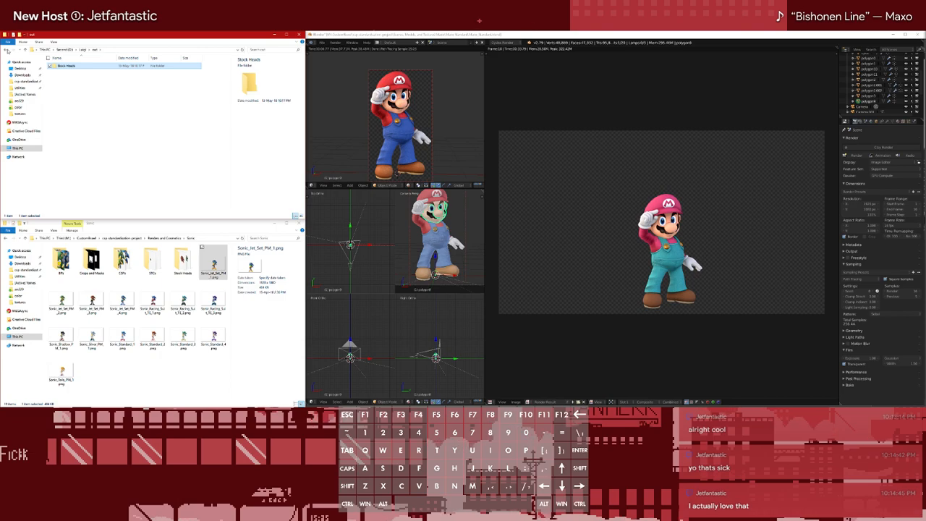
{"action": "left_click", "coordinate": [6, 50]}
{"action": "double_click", "coordinate": [78, 66]}
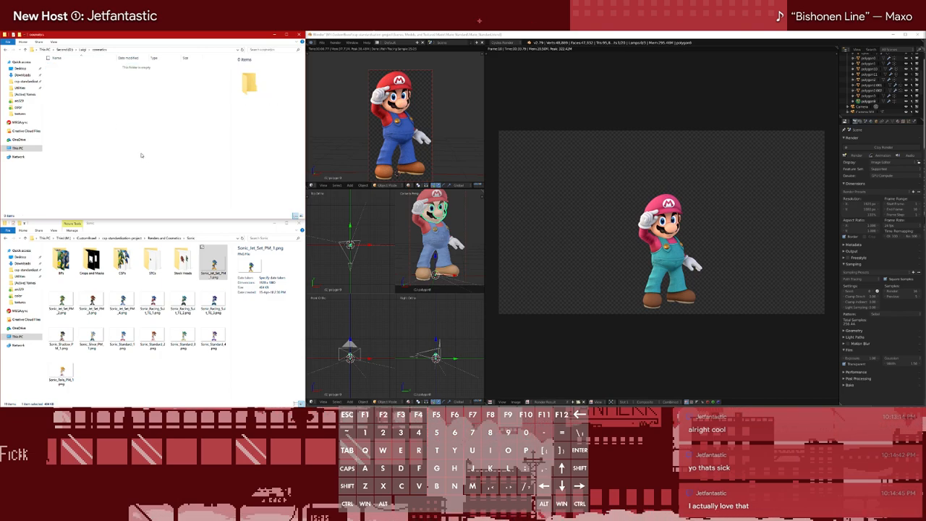
{"action": "key", "text": "alt+Left"}
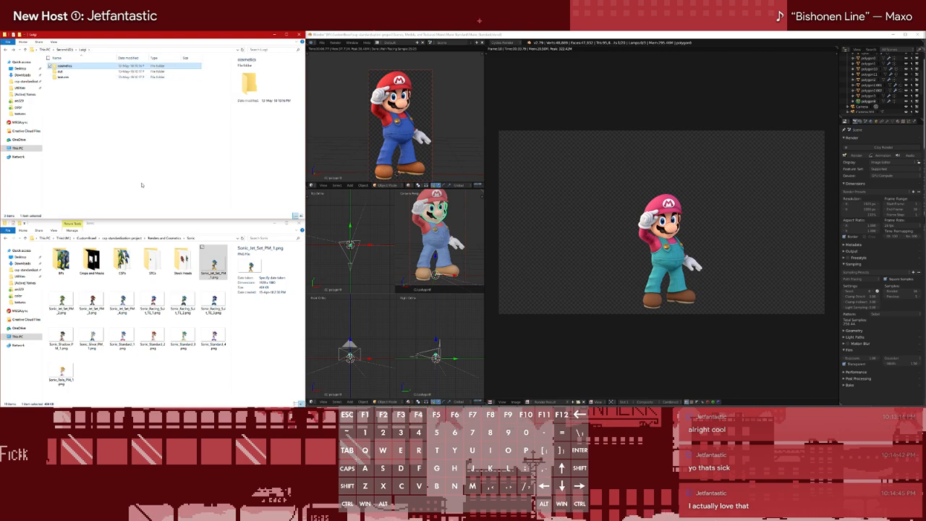
{"action": "left_click", "coordinate": [144, 180]}
Save the Mario scene as Mario_Standard.blend in the Mario folder on the Second drive
{"action": "left_click", "coordinate": [323, 44]}
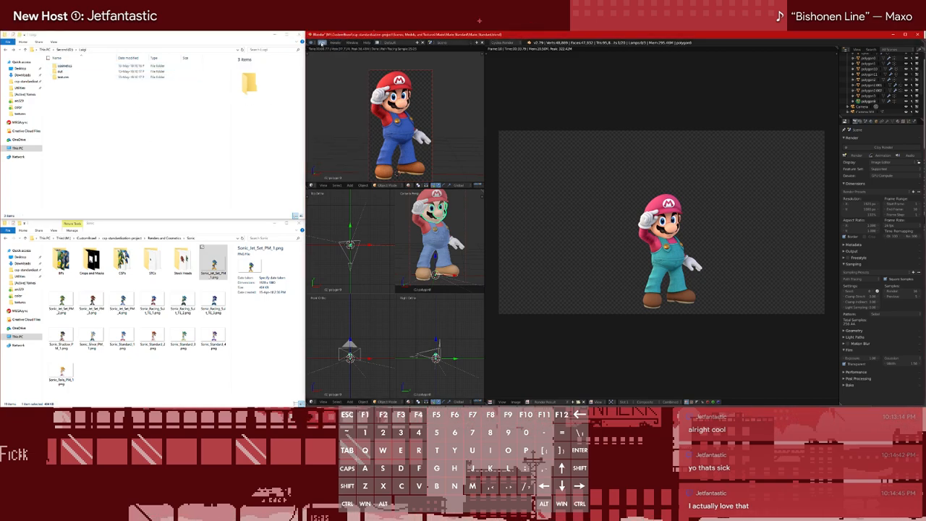
{"action": "left_click", "coordinate": [322, 90]}
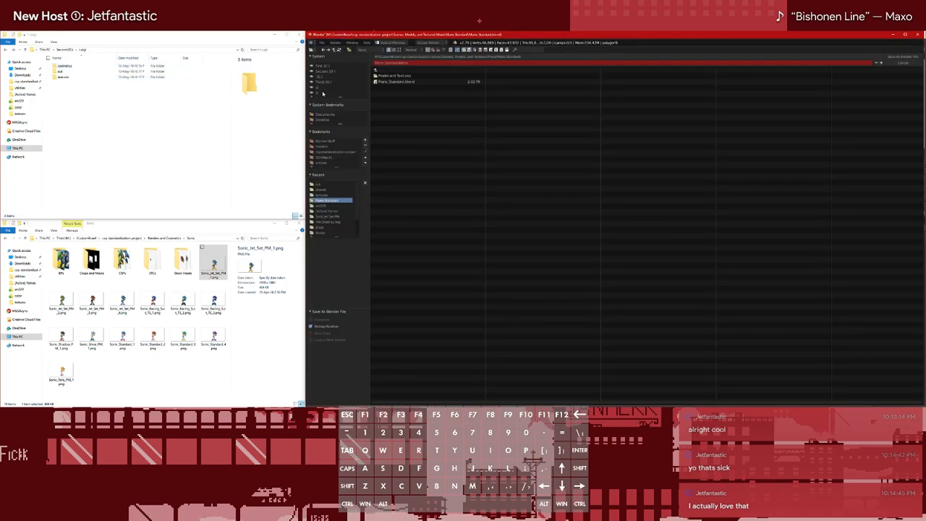
{"action": "left_click", "coordinate": [324, 196]}
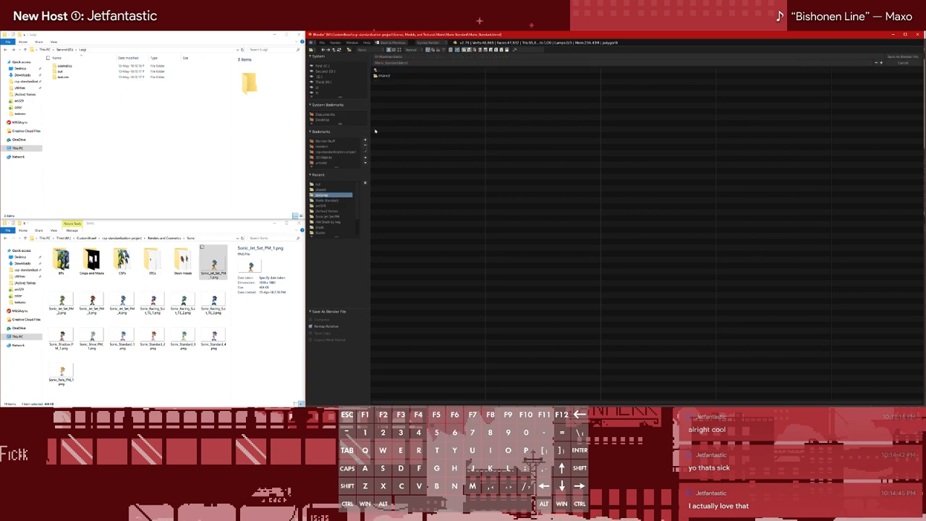
{"action": "left_click", "coordinate": [384, 71]}
{"action": "left_click", "coordinate": [916, 57]}
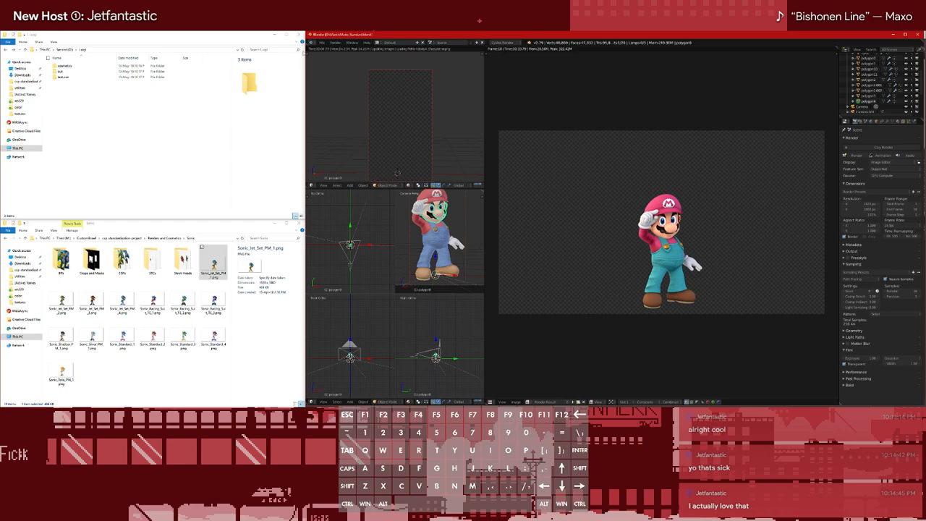
Open the Luigi Standard scene file from the csp-standardization-project's Luigi folder in Scenes, Models, and Textures
{"action": "left_click", "coordinate": [322, 42]}
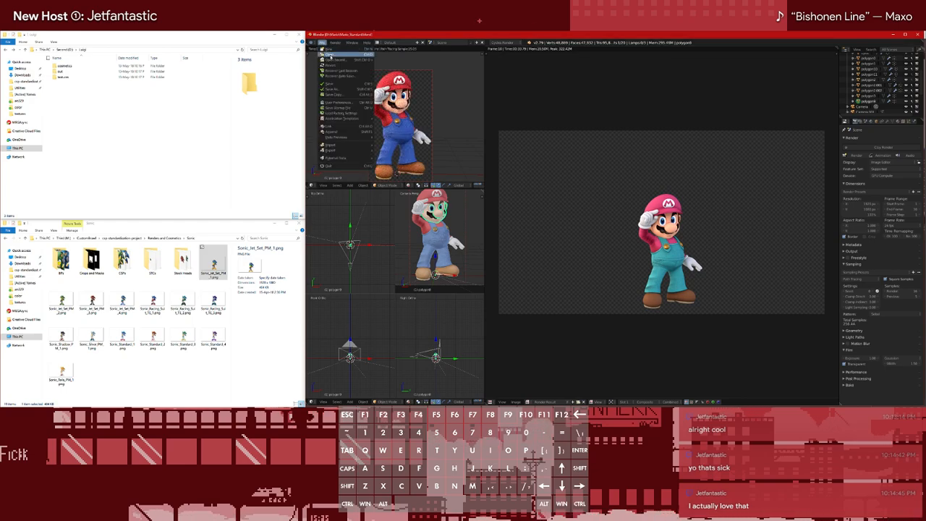
{"action": "left_click", "coordinate": [328, 55]}
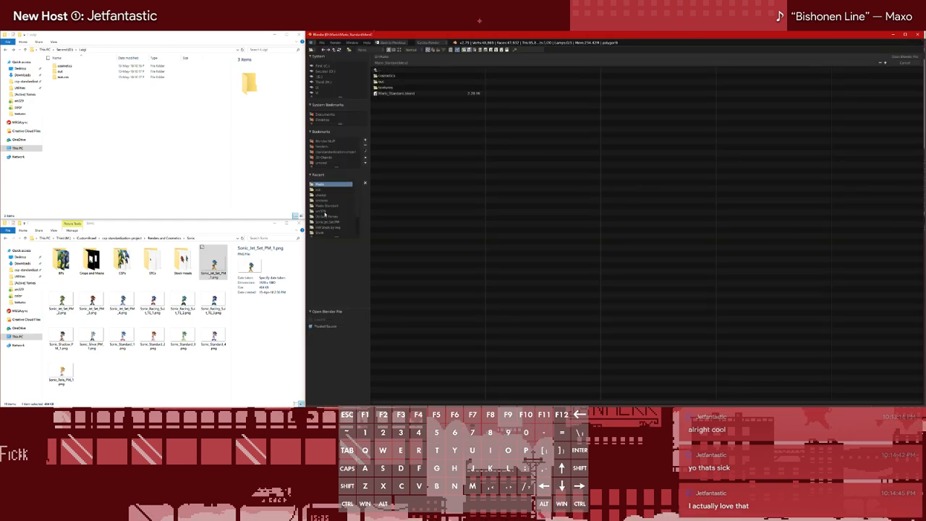
{"action": "left_click", "coordinate": [327, 207]}
{"action": "left_click", "coordinate": [377, 70]}
{"action": "left_click", "coordinate": [378, 69]}
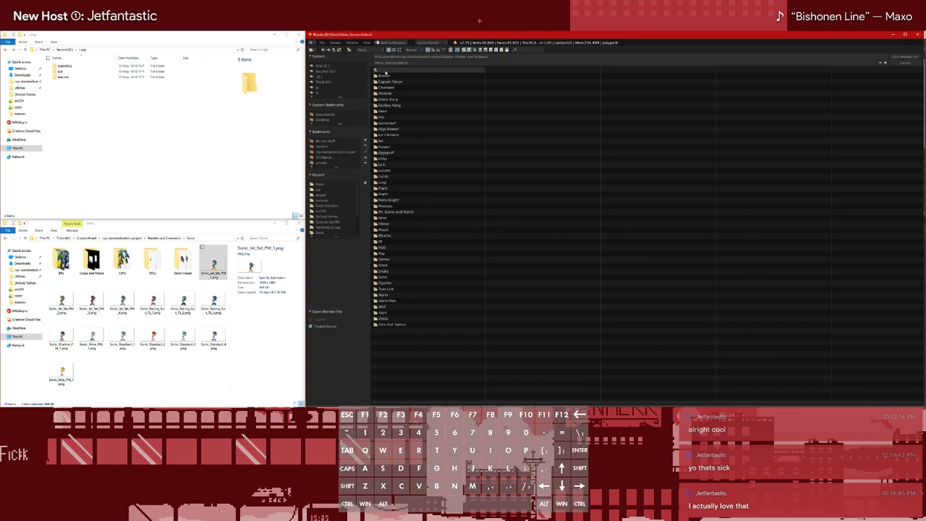
{"action": "left_click", "coordinate": [390, 184]}
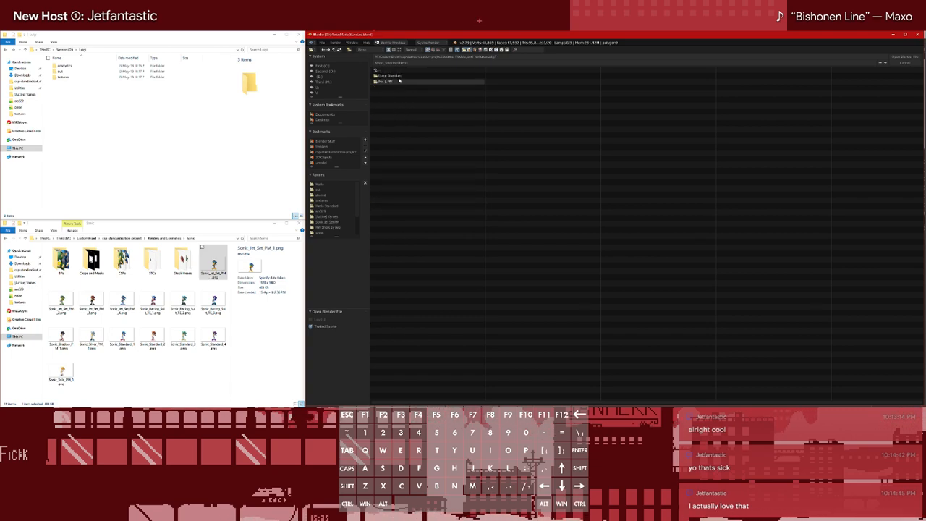
{"action": "left_click", "coordinate": [405, 82]}
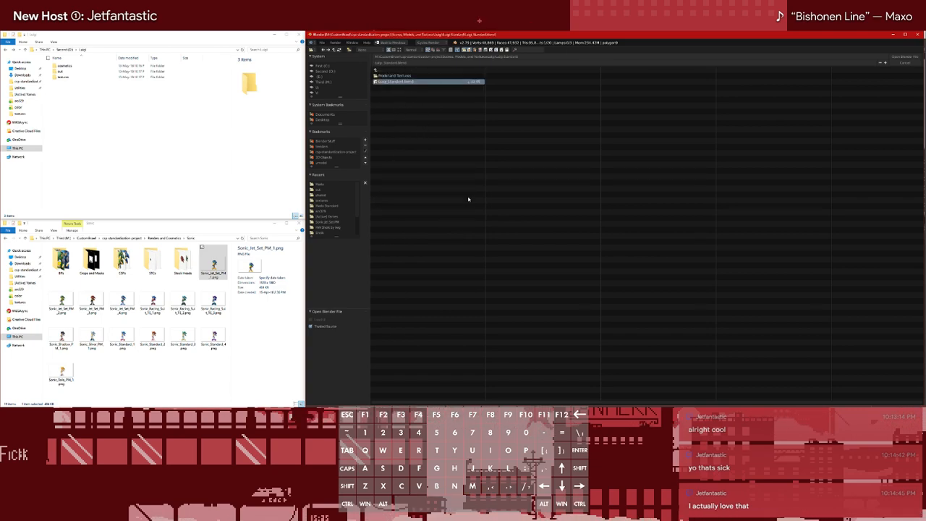
{"action": "key", "text": "shift+a"}
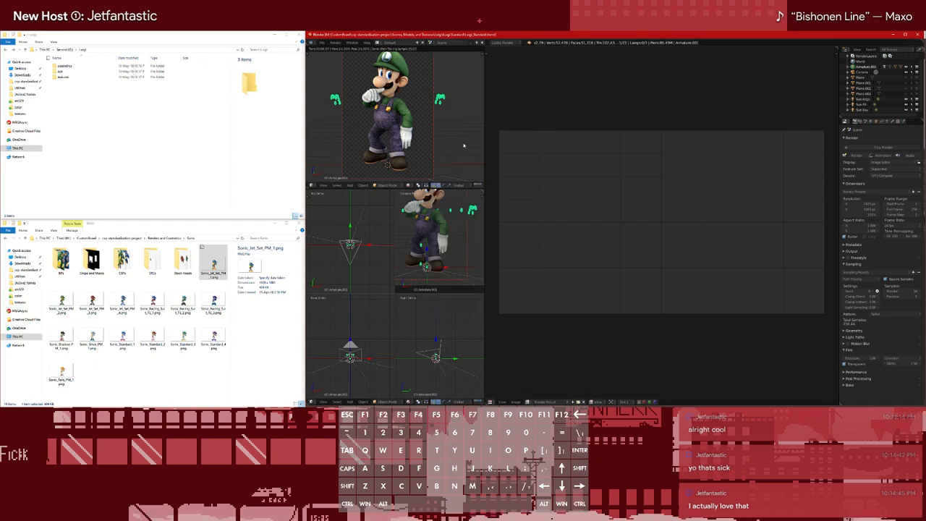
Switch to the Firefox window showing Mario's Dropbox folder and go back from it
{"action": "left_click", "coordinate": [152, 145]}
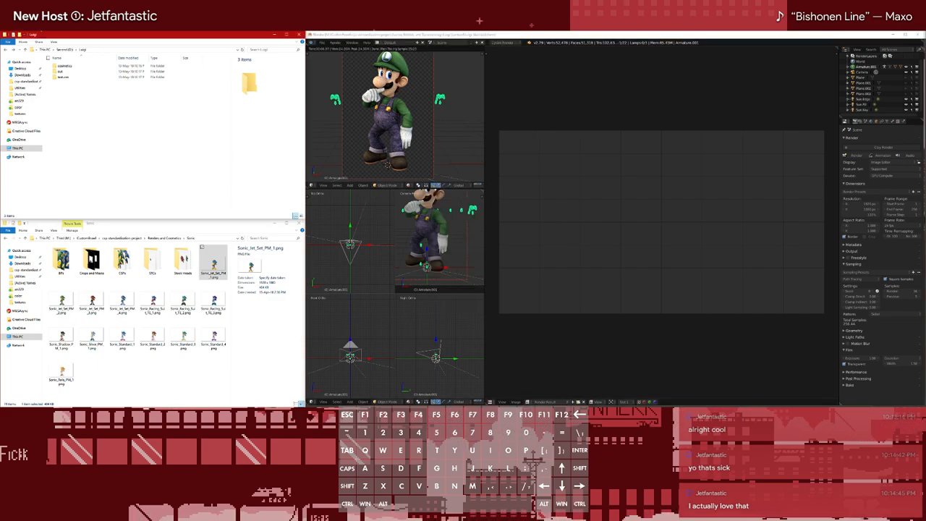
{"action": "mouse_move", "coordinate": [33, 27]}
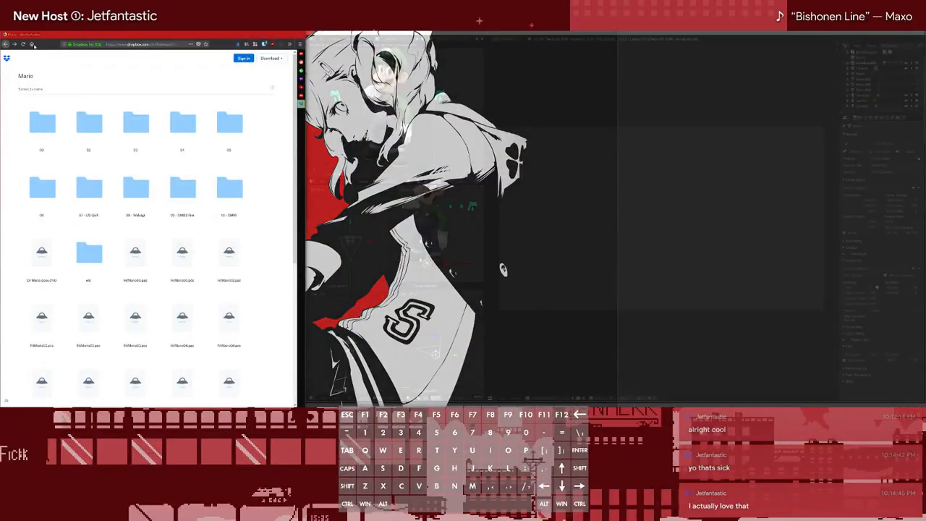
{"action": "left_click", "coordinate": [32, 45]}
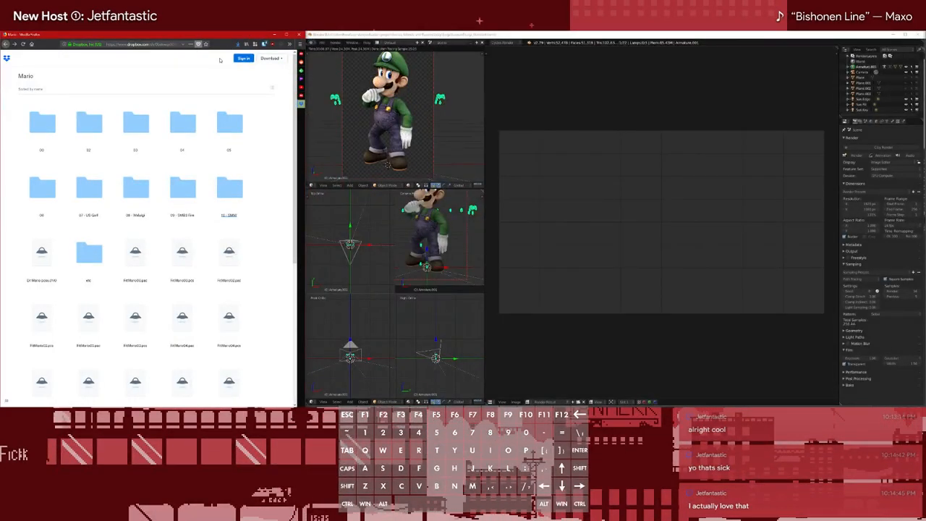
{"action": "left_click", "coordinate": [6, 44]}
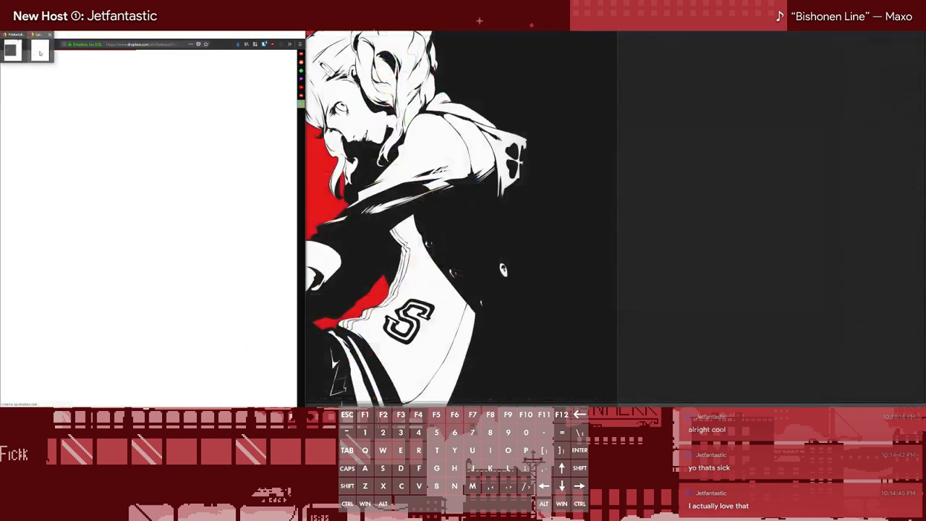
Open the render files folder in the Smash 3 Extras Dropbox share and locate Luigi's folder
{"action": "left_click", "coordinate": [40, 53]}
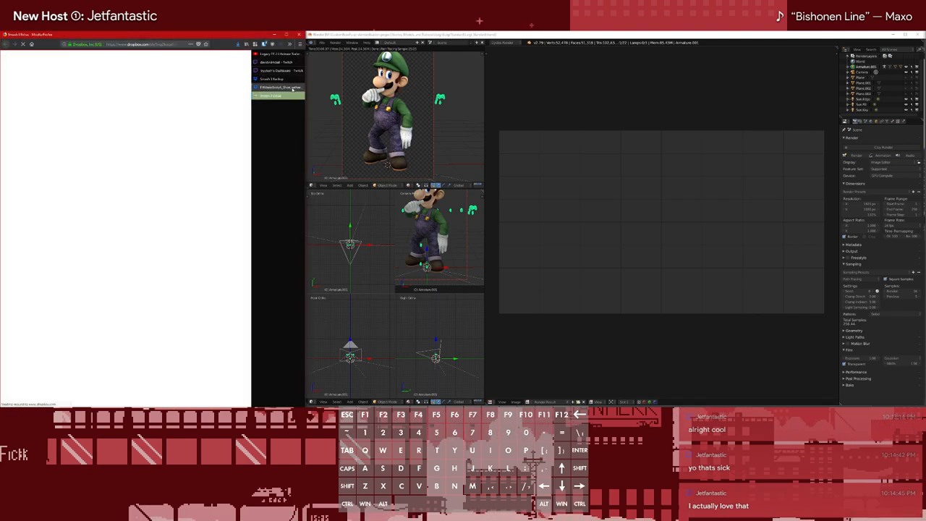
{"action": "left_click", "coordinate": [299, 89]}
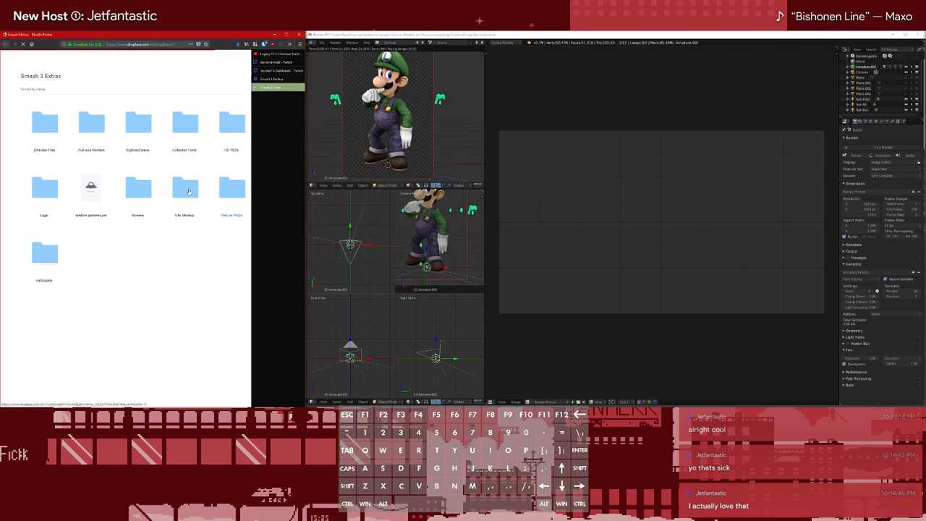
{"action": "left_click", "coordinate": [48, 117]}
{"action": "scroll", "coordinate": [182, 156], "scroll_direction": "down", "scroll_amount": 3}
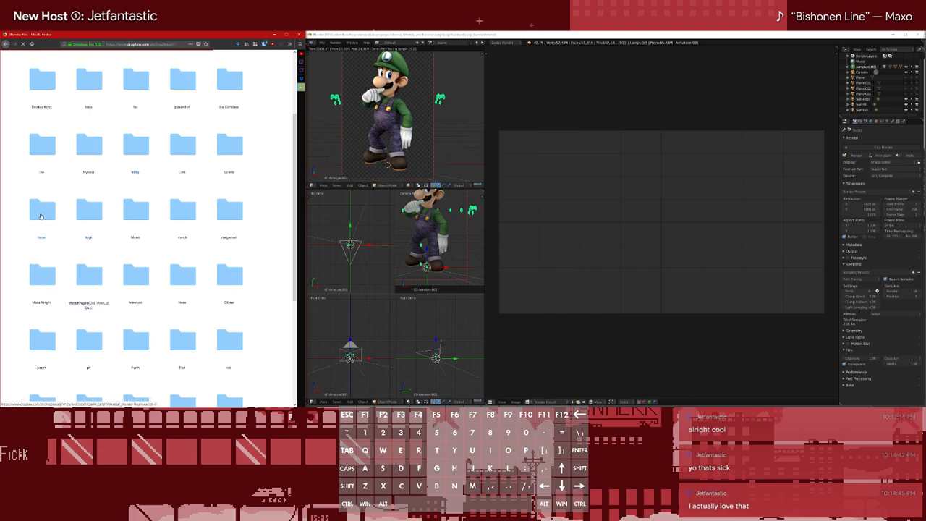
Open Luigi's render files folder and open FitLuigiEyeIris.png and FitLuigiEyeWhite.png in new browser tabs
{"action": "left_click", "coordinate": [94, 218]}
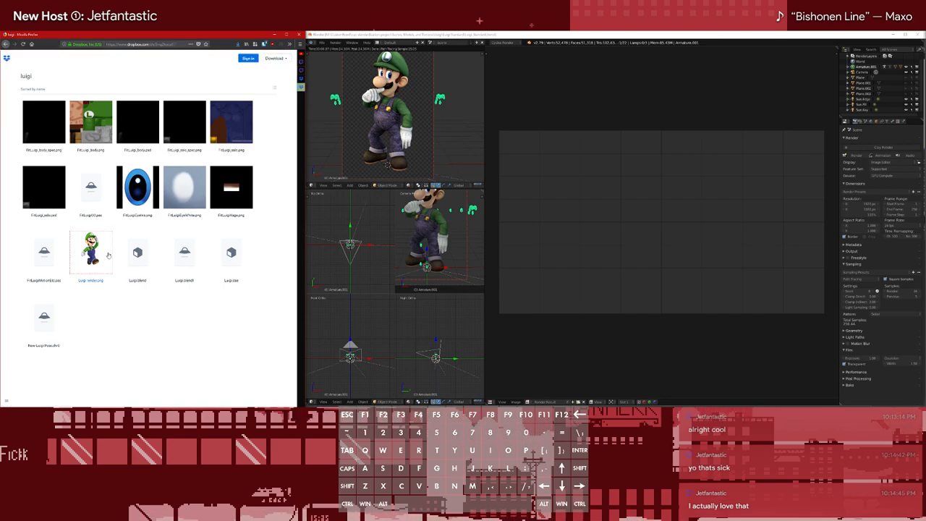
{"action": "mouse_move", "coordinate": [103, 243]}
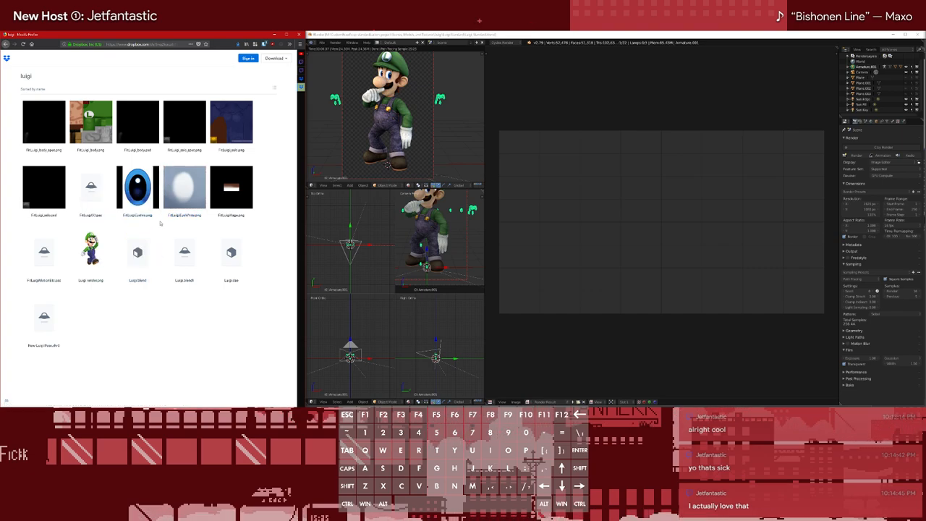
{"action": "mouse_move", "coordinate": [159, 227]}
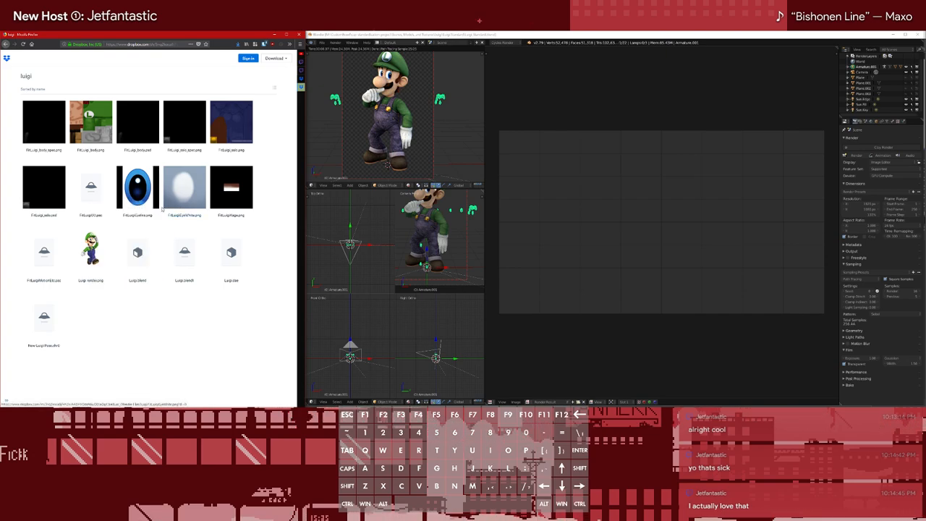
{"action": "right_click", "coordinate": [157, 193]}
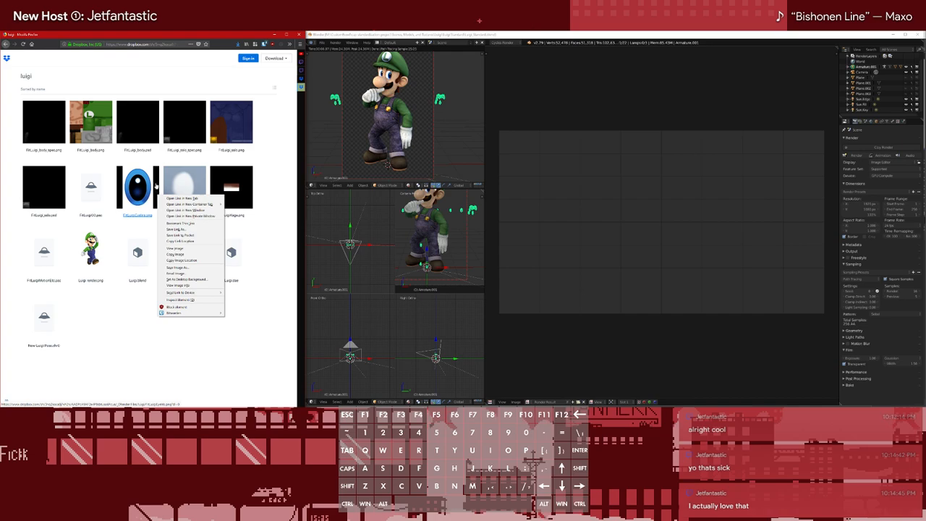
{"action": "left_click", "coordinate": [265, 164]}
{"action": "right_click", "coordinate": [156, 172]}
{"action": "left_click", "coordinate": [165, 178]}
{"action": "right_click", "coordinate": [186, 175]}
{"action": "left_click", "coordinate": [196, 181]}
In the other Dropbox share, open Luigi's costume folder 01 and preview its specular texture
{"action": "left_click", "coordinate": [298, 79]}
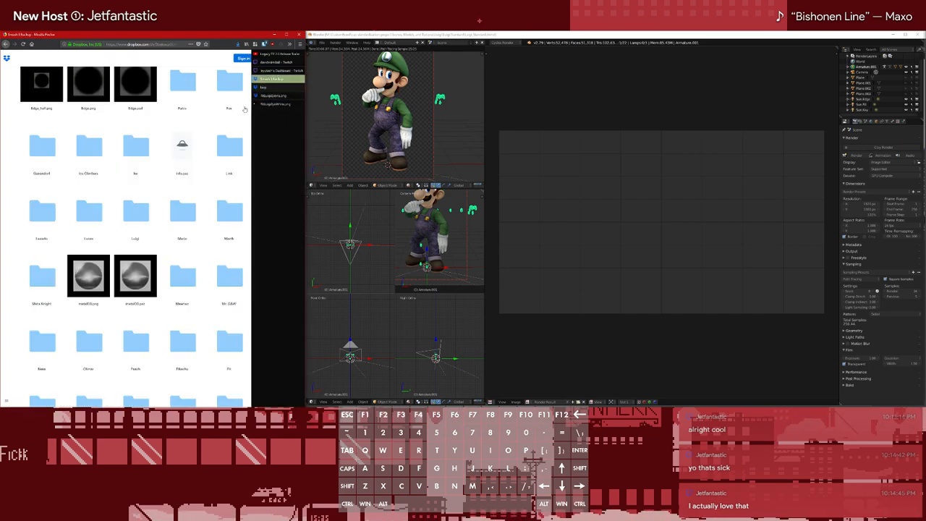
{"action": "left_click", "coordinate": [136, 220]}
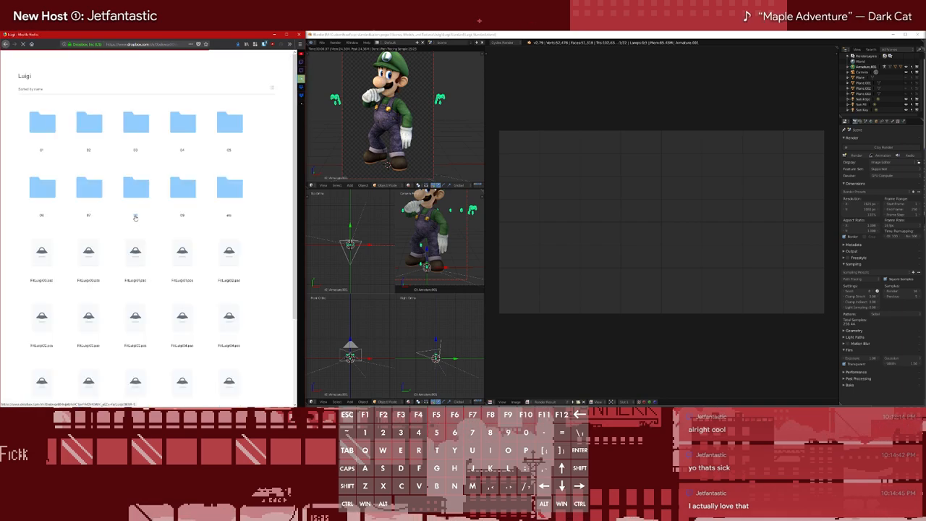
{"action": "scroll", "coordinate": [135, 217], "scroll_direction": "down", "scroll_amount": 5}
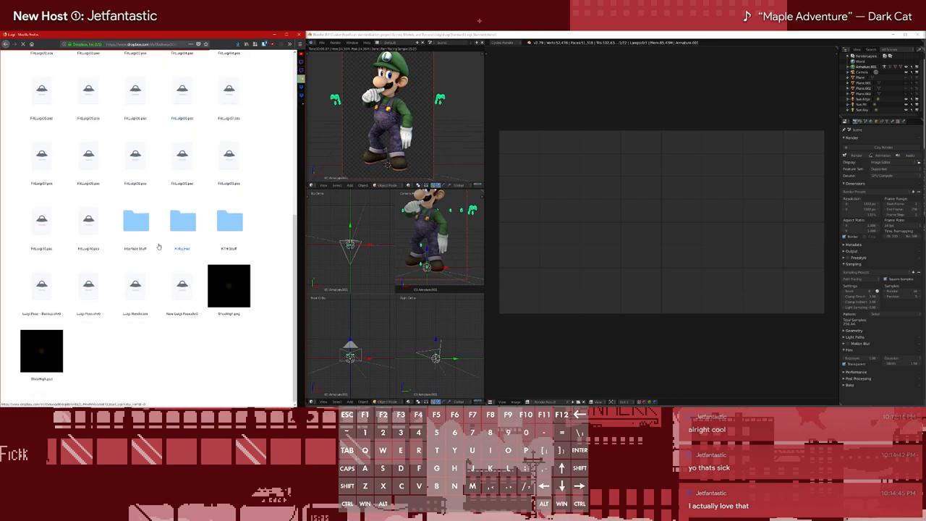
{"action": "scroll", "coordinate": [158, 282], "scroll_direction": "up", "scroll_amount": 1}
{"action": "scroll", "coordinate": [158, 282], "scroll_direction": "up", "scroll_amount": 4}
{"action": "left_click", "coordinate": [49, 126]}
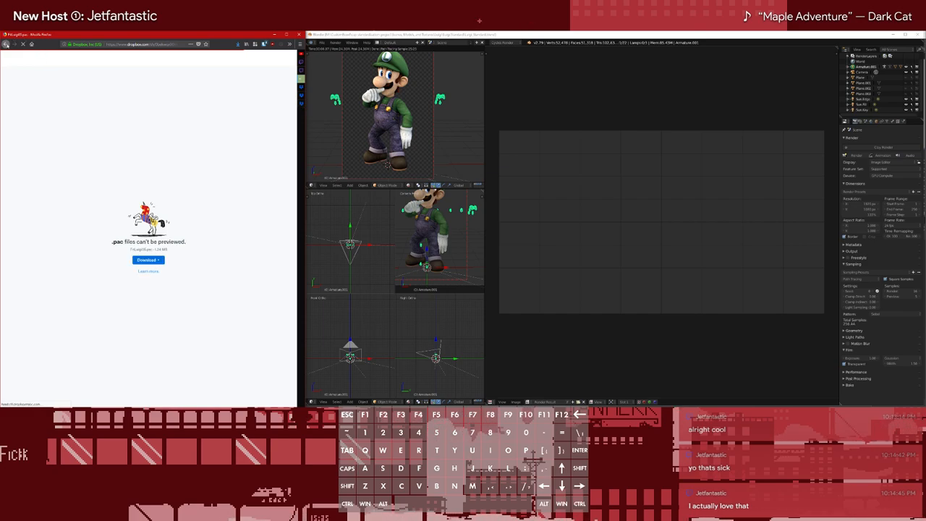
{"action": "left_click", "coordinate": [5, 45]}
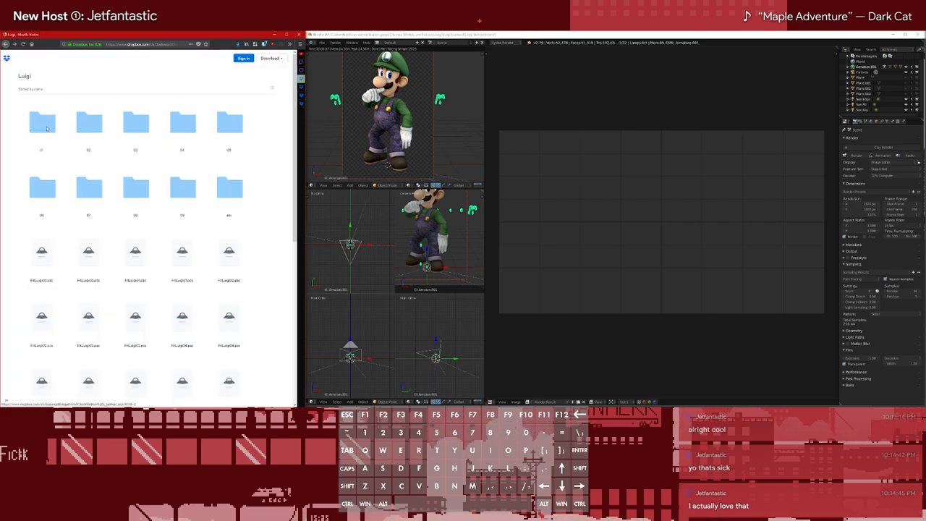
{"action": "left_click", "coordinate": [46, 129]}
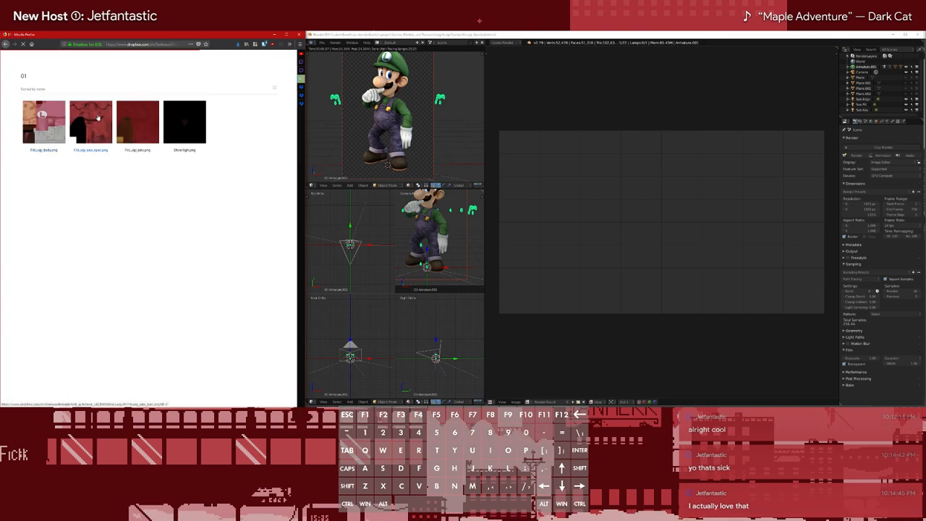
{"action": "mouse_move", "coordinate": [105, 132]}
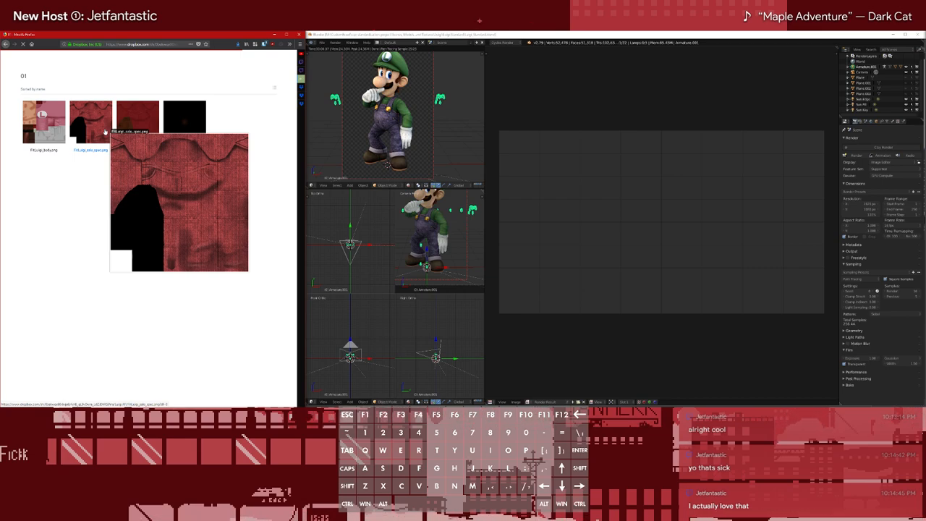
Switch to File Explorer, open Mario's shared textures folder on the Second drive, and compare the BodyB bump map with Luigi's specular texture
{"action": "left_click", "coordinate": [48, 28]}
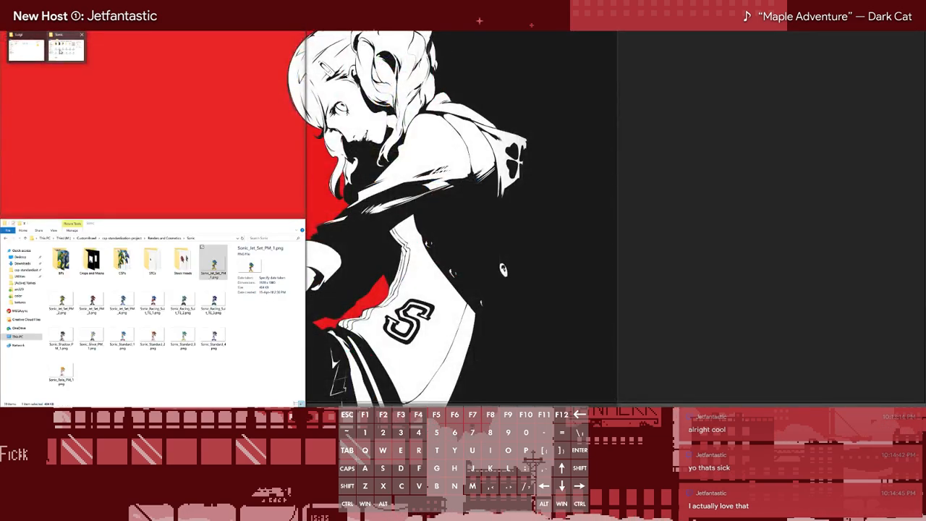
{"action": "left_click", "coordinate": [59, 52]}
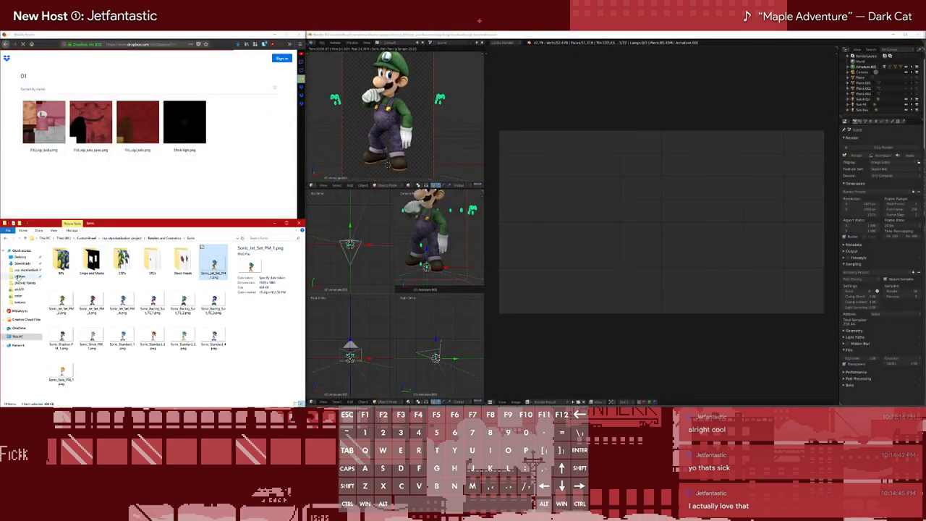
{"action": "left_click", "coordinate": [16, 337]}
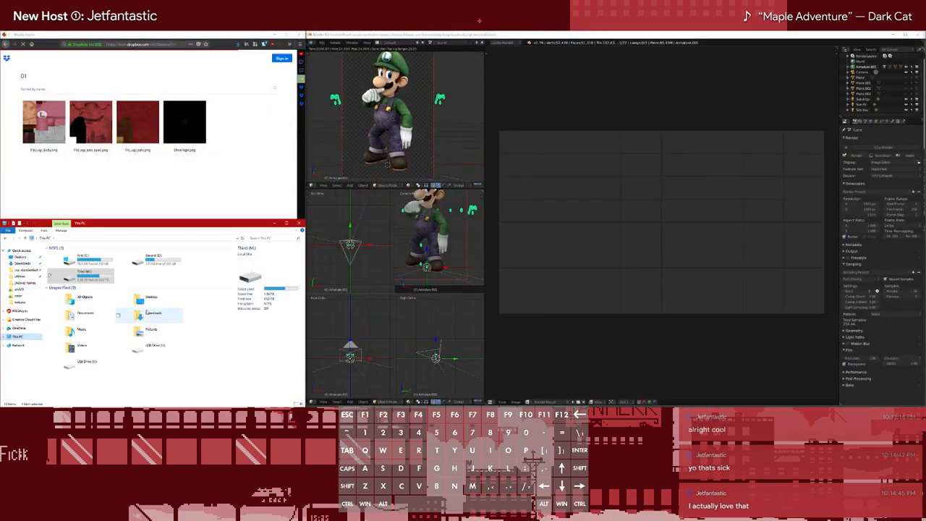
{"action": "left_click", "coordinate": [150, 262]}
{"action": "double_click", "coordinate": [151, 263]}
{"action": "double_click", "coordinate": [72, 267]}
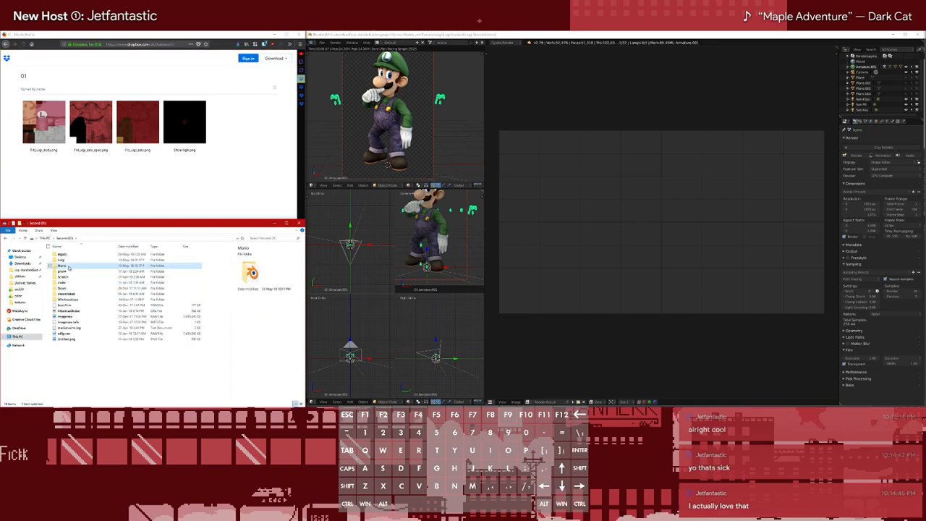
{"action": "double_click", "coordinate": [72, 266]}
{"action": "double_click", "coordinate": [123, 265]}
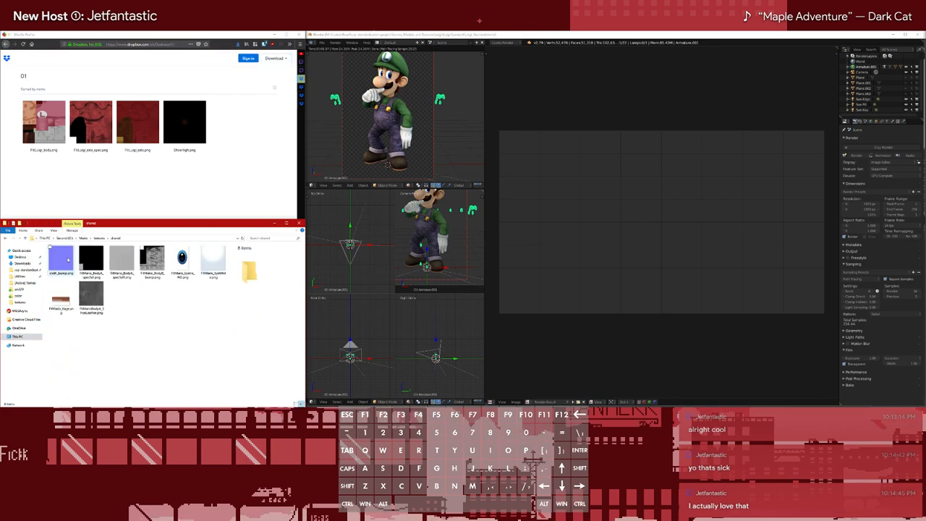
{"action": "left_click", "coordinate": [164, 267]}
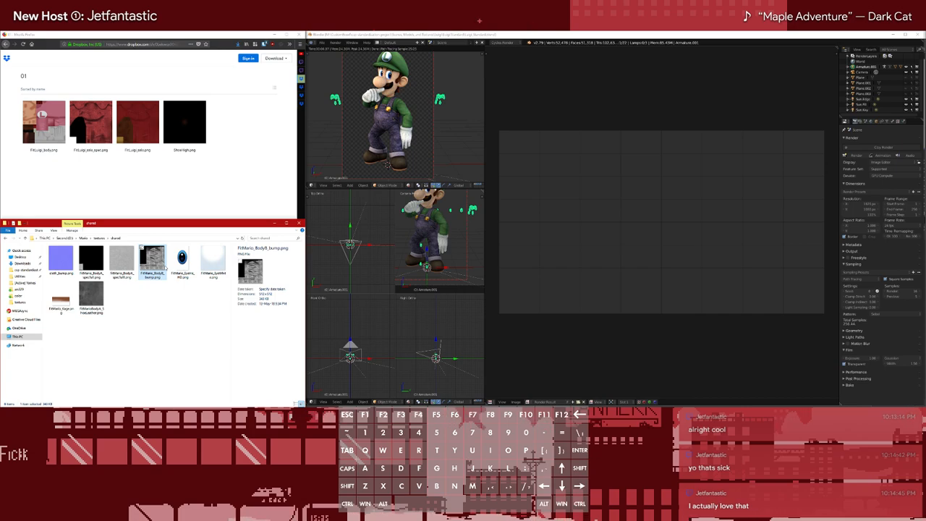
{"action": "mouse_move", "coordinate": [108, 136]}
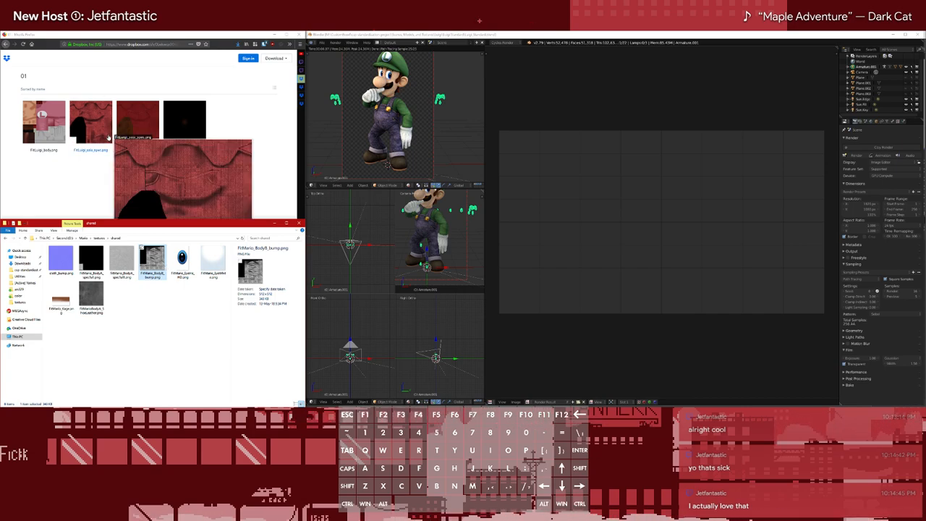
{"action": "left_click", "coordinate": [131, 193]}
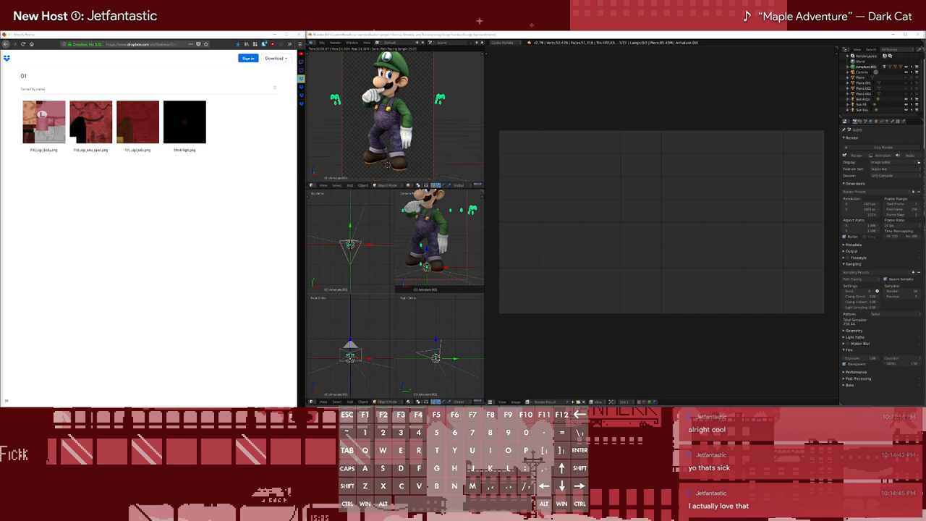
{"action": "left_click", "coordinate": [175, 268]}
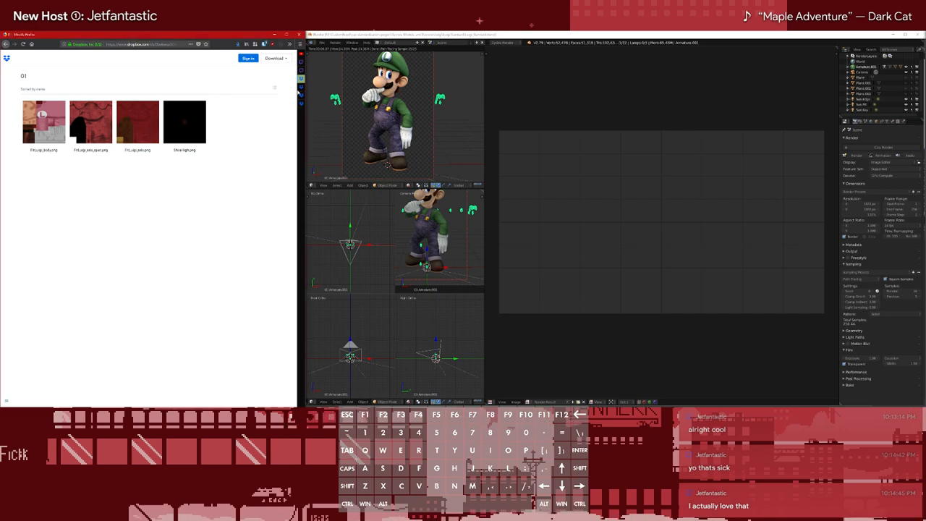
Return to Luigi's render files tab in Firefox and download FitLuigiEyeIris.png from its open page
{"action": "left_click", "coordinate": [295, 88]}
{"action": "left_click", "coordinate": [284, 96]}
{"action": "left_click", "coordinate": [279, 86]}
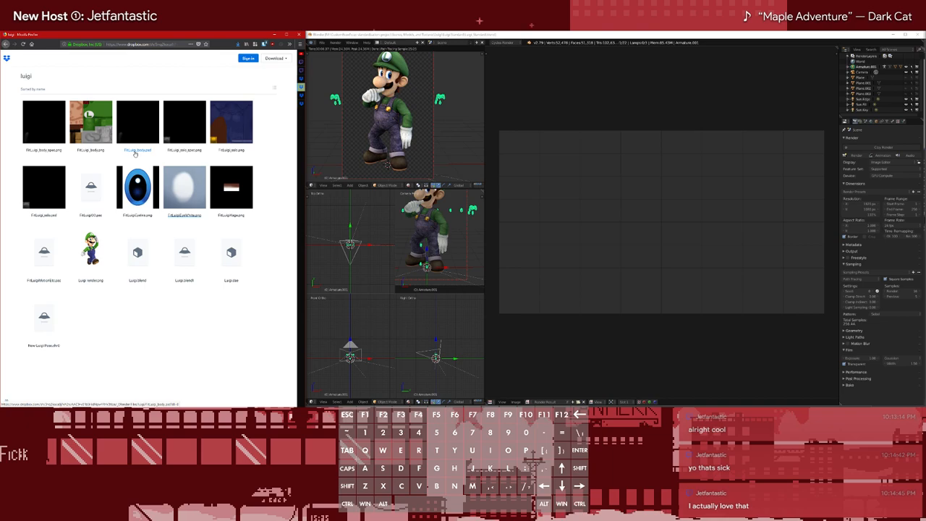
{"action": "left_click", "coordinate": [137, 186]}
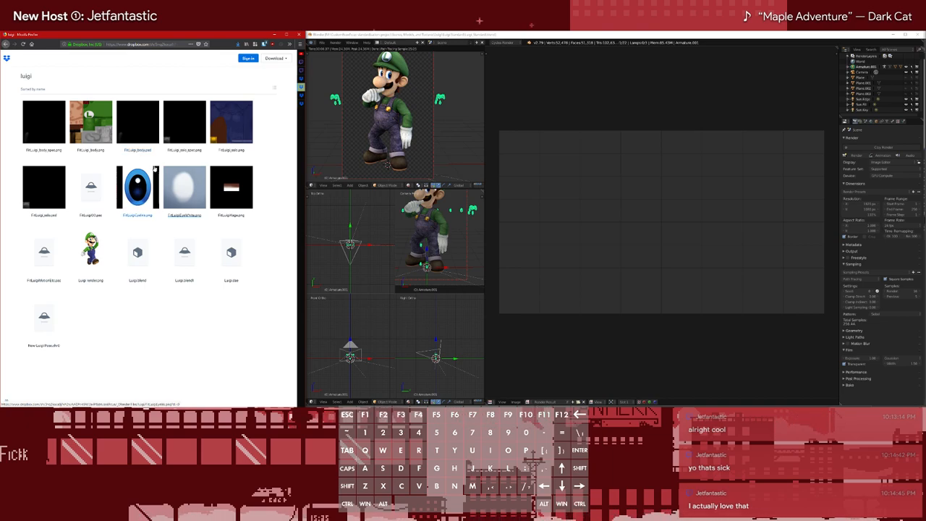
{"action": "left_click", "coordinate": [264, 58]}
{"action": "left_click", "coordinate": [257, 72]}
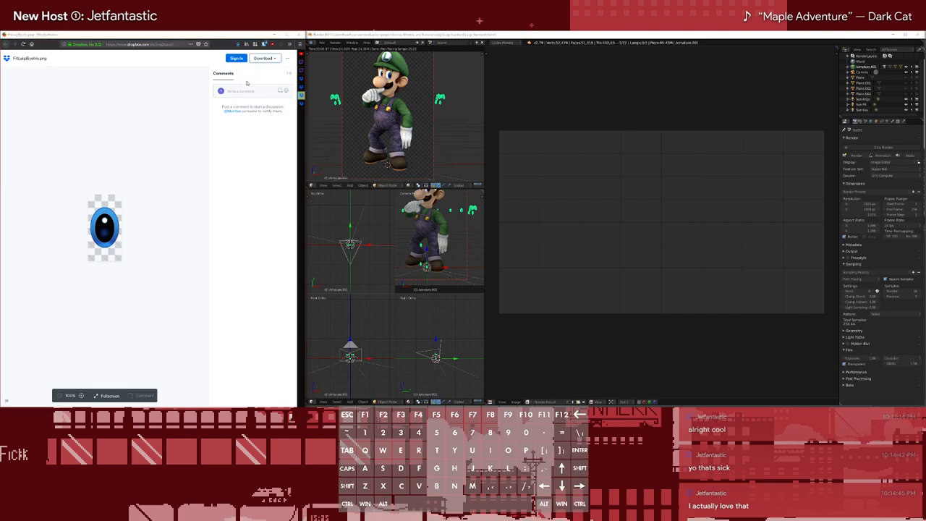
{"action": "left_click", "coordinate": [579, 111]}
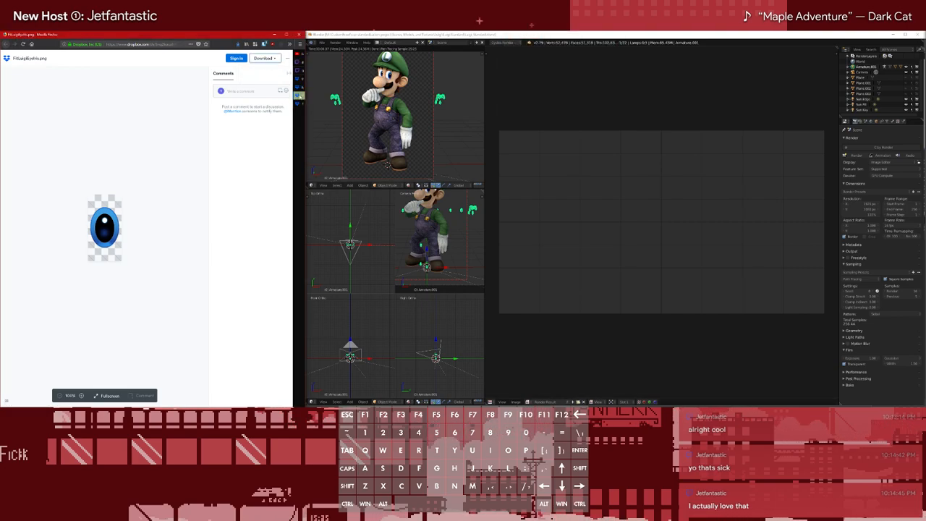
Download FitLuigiEyeWhite.png and close the eye texture tabs
{"action": "left_click", "coordinate": [275, 103]}
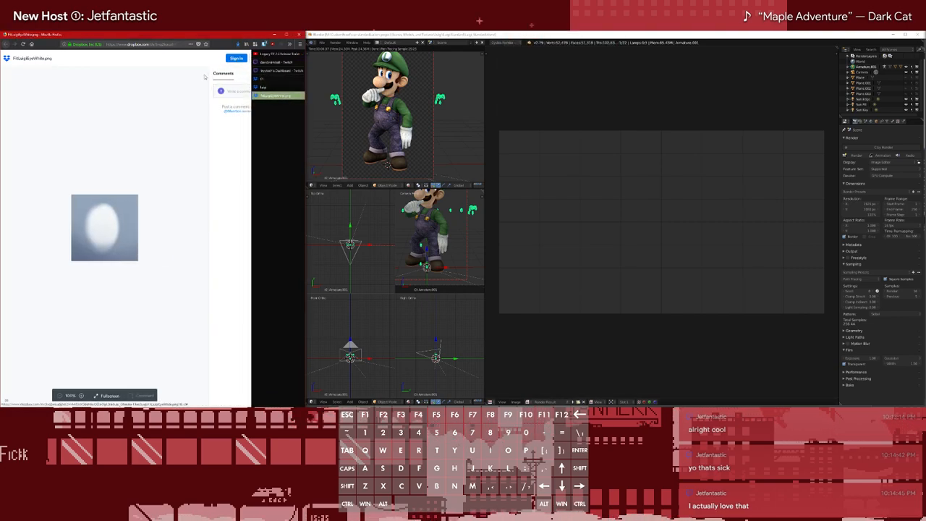
{"action": "left_click", "coordinate": [265, 58]}
{"action": "left_click", "coordinate": [258, 72]}
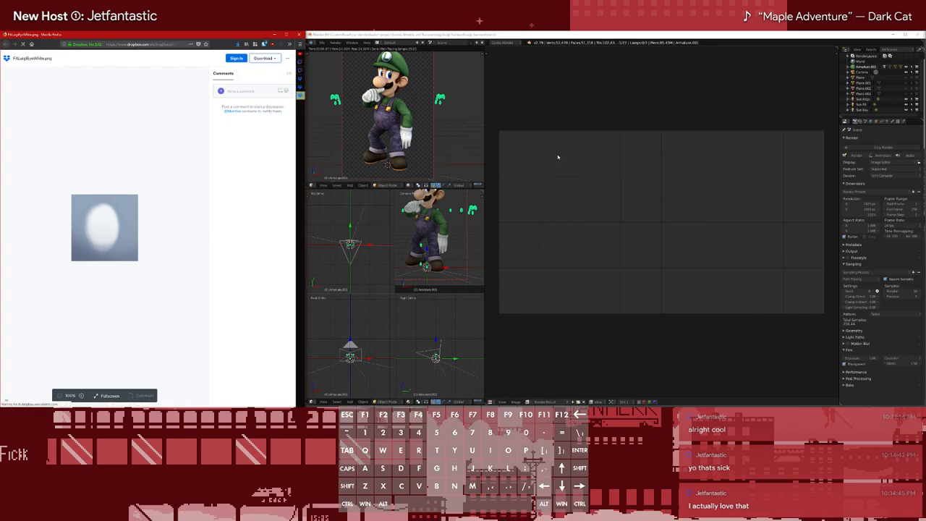
{"action": "left_click", "coordinate": [540, 95]}
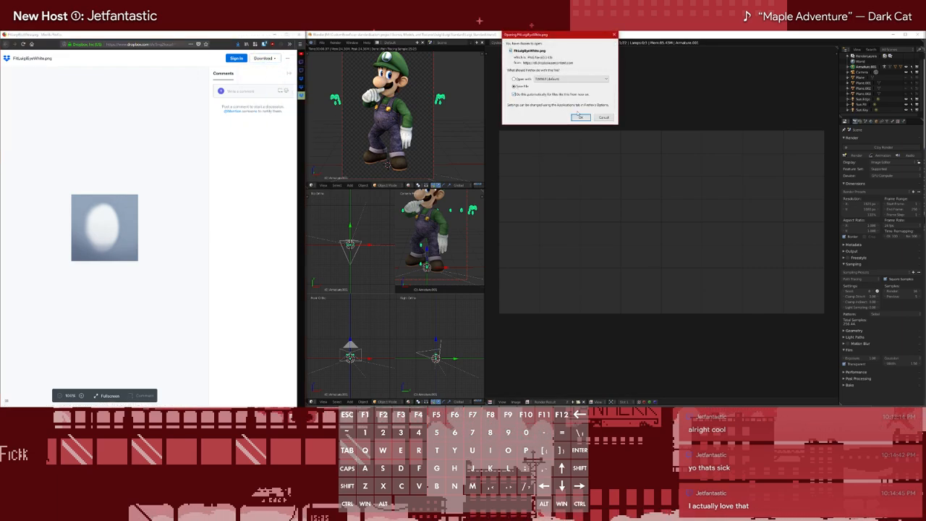
{"action": "left_click", "coordinate": [580, 117]}
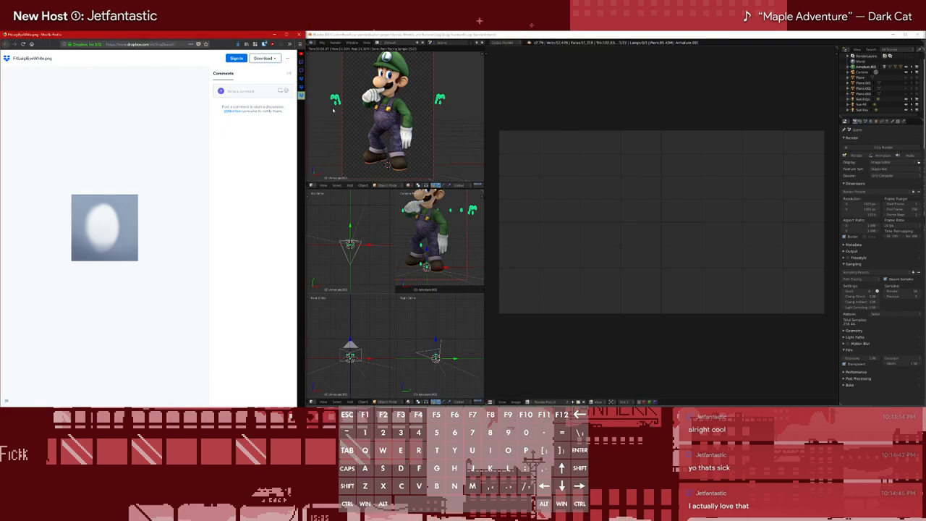
{"action": "middle_click", "coordinate": [270, 97]}
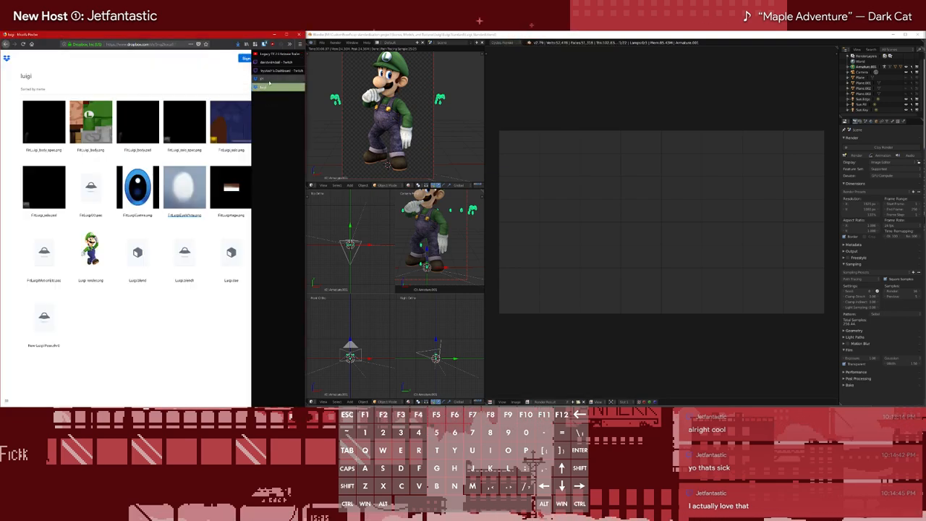
Download FitLuigi_body.psd from Luigi's Dropbox folder and open it from Downloads in Adobe Photoshop CC 2018
{"action": "left_click", "coordinate": [138, 121]}
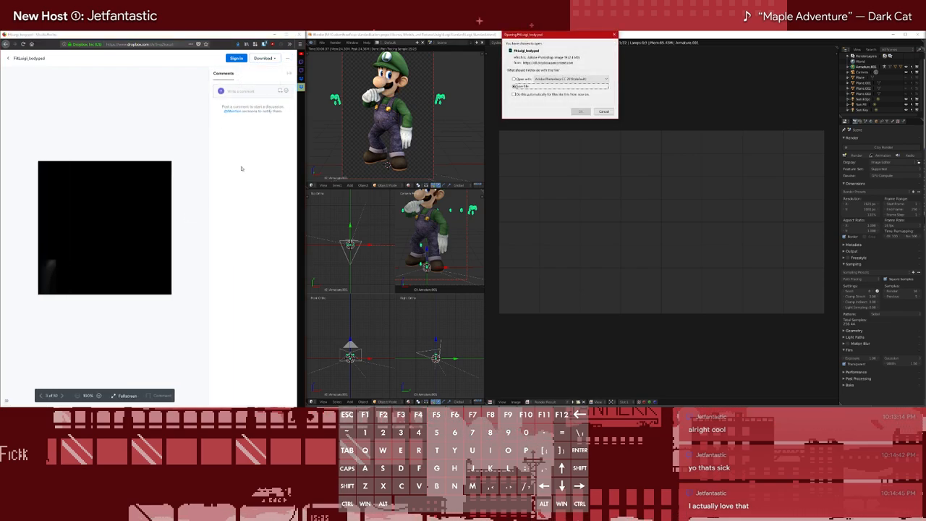
{"action": "left_click", "coordinate": [576, 111]}
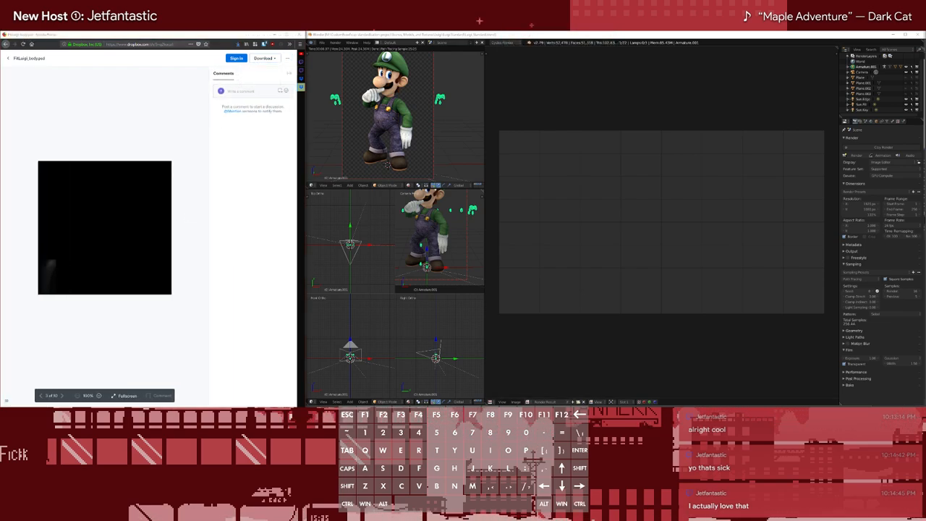
{"action": "left_click", "coordinate": [22, 263]}
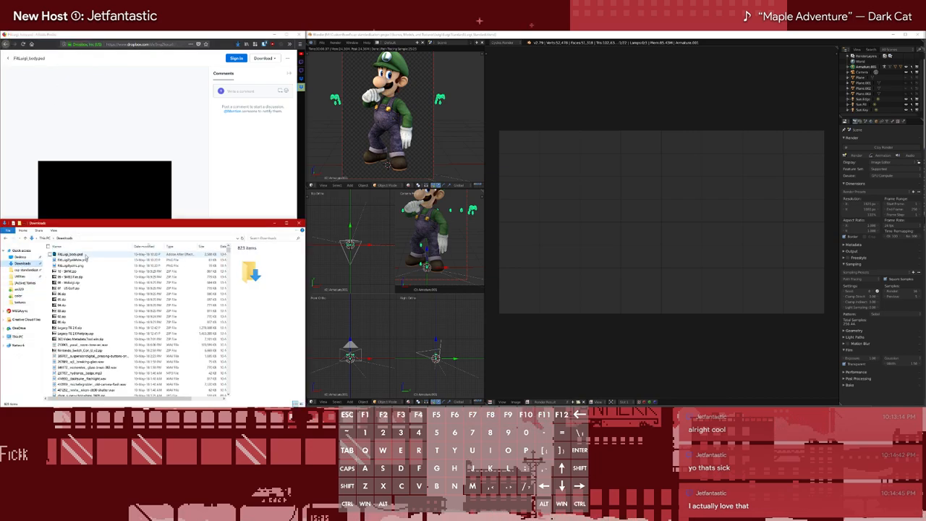
{"action": "double_click", "coordinate": [81, 255]}
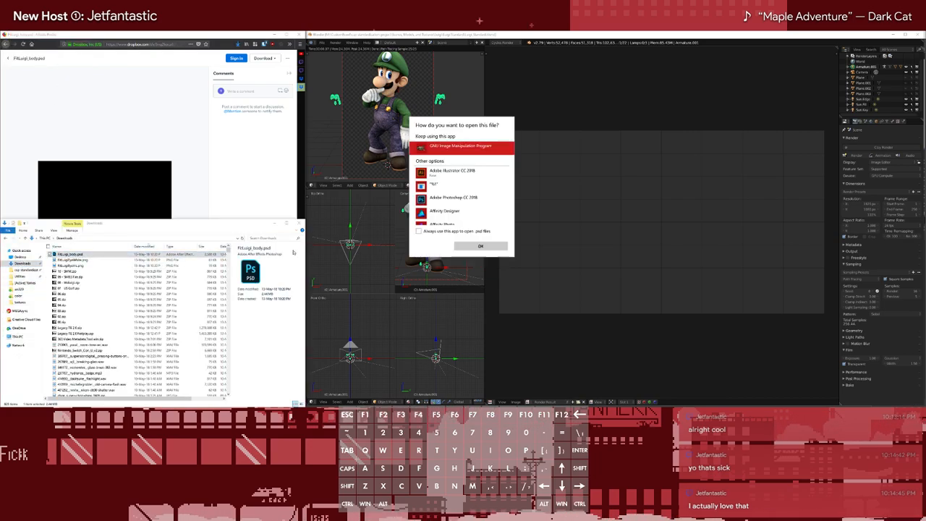
{"action": "scroll", "coordinate": [479, 177], "scroll_direction": "down", "scroll_amount": 3}
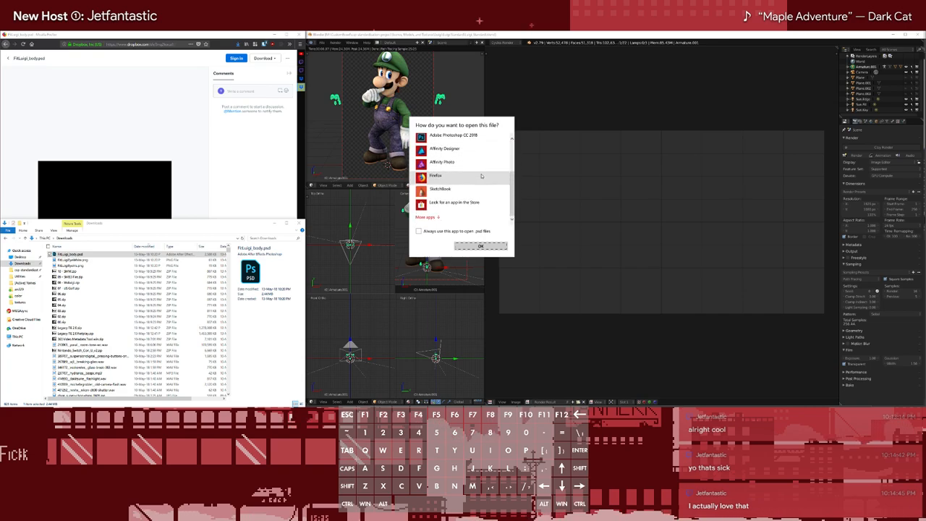
{"action": "scroll", "coordinate": [478, 173], "scroll_direction": "up", "scroll_amount": 1}
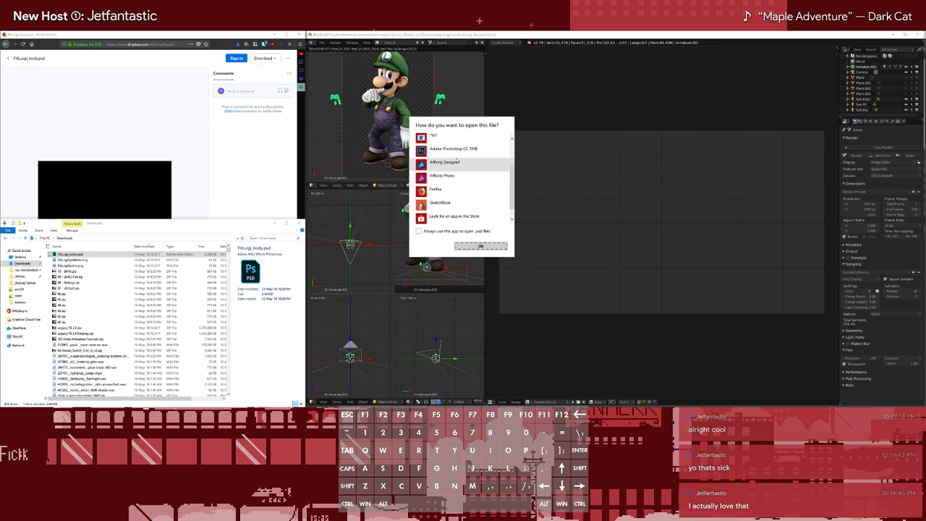
{"action": "left_click", "coordinate": [456, 148]}
{"action": "left_click", "coordinate": [474, 247]}
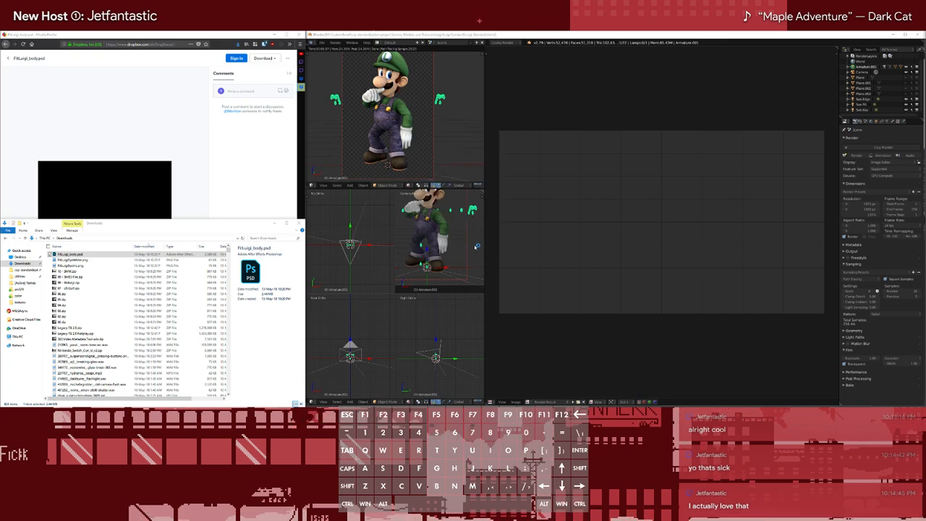
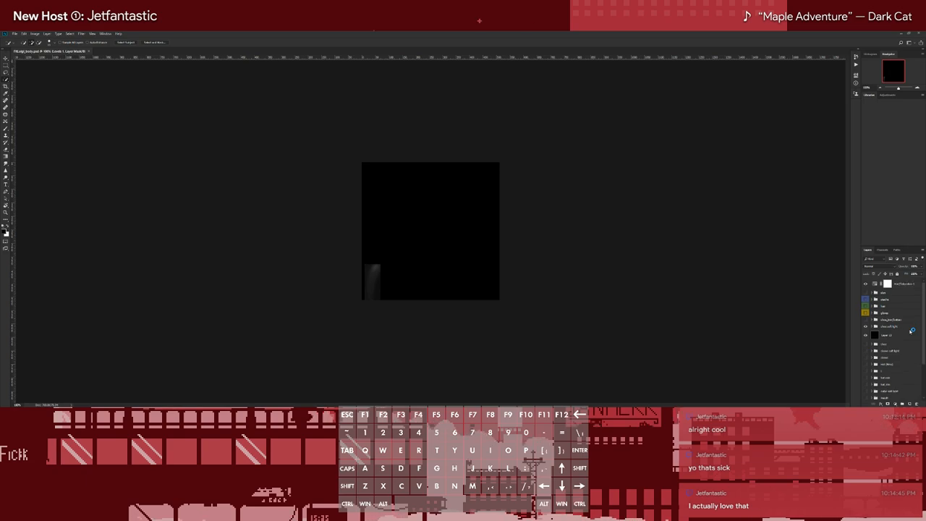
Hide the Levels and Hue/Saturation adjustments and the black layer, and show the layer groups between them to inspect the body texture
{"action": "scroll", "coordinate": [894, 333], "scroll_direction": "down", "scroll_amount": 3}
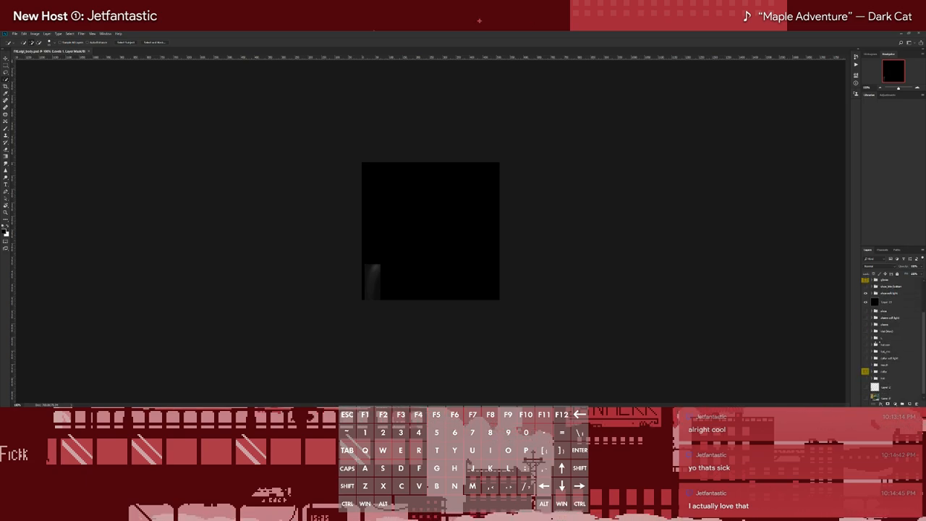
{"action": "scroll", "coordinate": [894, 333], "scroll_direction": "up", "scroll_amount": 3}
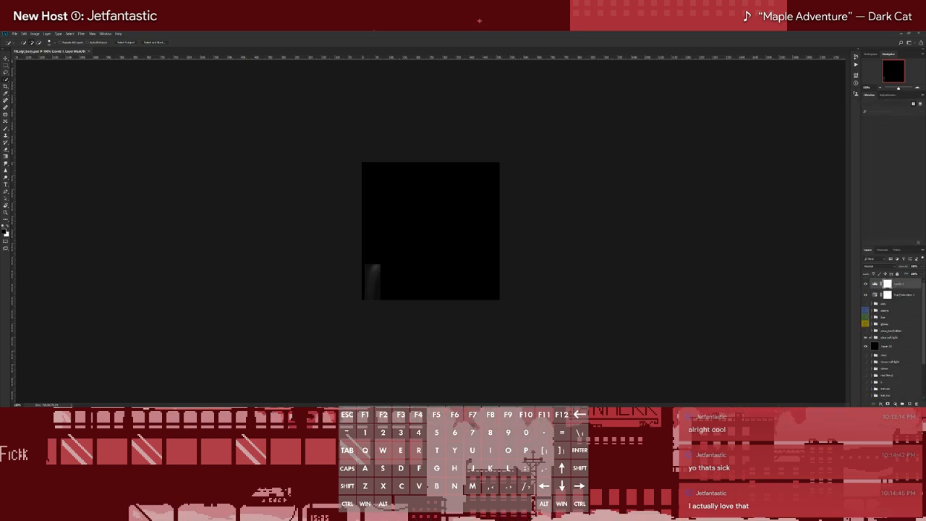
{"action": "left_click", "coordinate": [866, 347]}
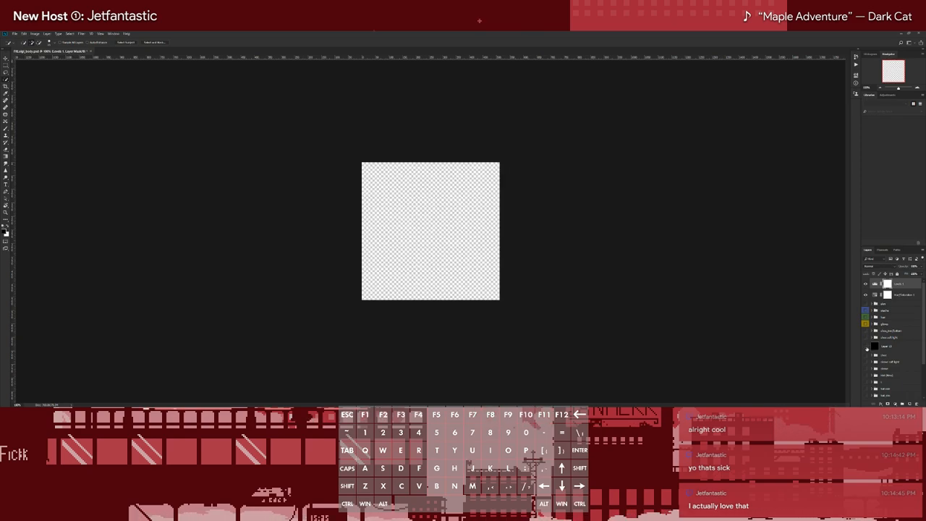
{"action": "left_click", "coordinate": [866, 284]}
{"action": "left_click_drag", "start_coordinate": [867, 304], "coordinate": [866, 347]}
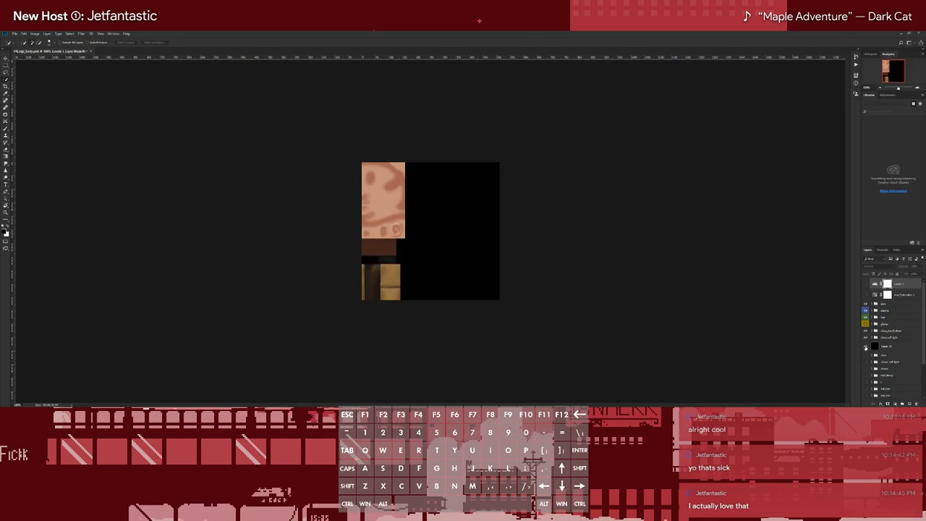
{"action": "left_click", "coordinate": [866, 346]}
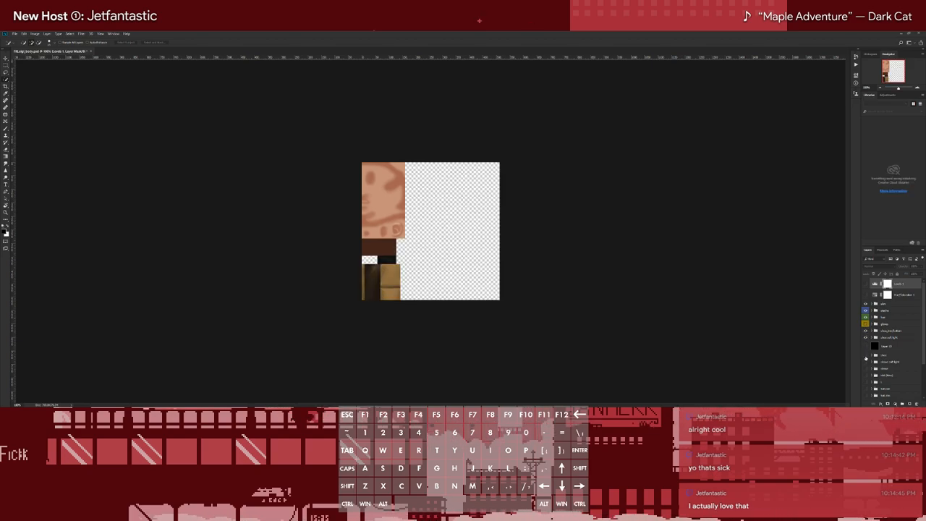
Show the remaining body layer groups below the black layer, comparing the texture with that layer and the soft light group toggled
{"action": "scroll", "coordinate": [866, 351], "scroll_direction": "down", "scroll_amount": 3}
{"action": "left_click", "coordinate": [866, 289]}
{"action": "left_click", "coordinate": [866, 283]}
{"action": "left_click", "coordinate": [866, 284]}
{"action": "left_click", "coordinate": [867, 296]}
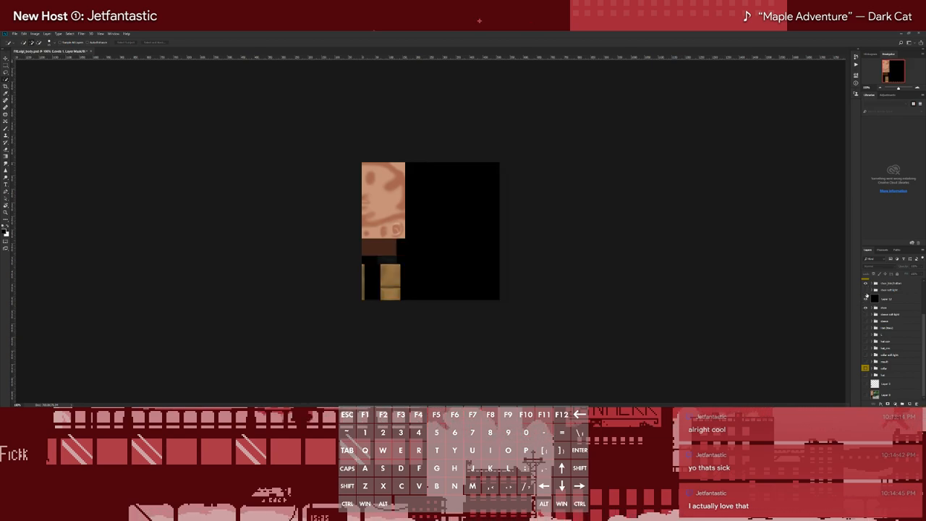
{"action": "left_click", "coordinate": [867, 297]}
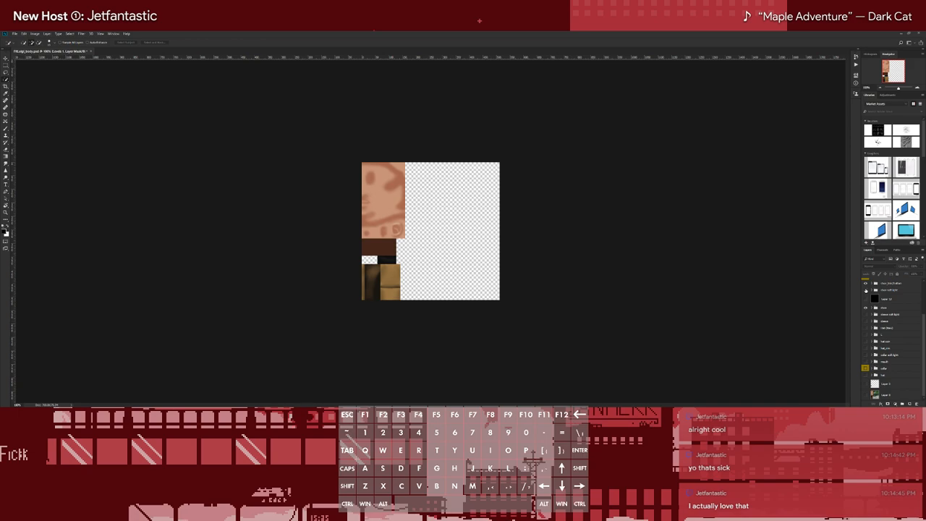
{"action": "left_click", "coordinate": [866, 290]}
{"action": "left_click", "coordinate": [866, 315]}
{"action": "left_click", "coordinate": [866, 321]}
{"action": "left_click", "coordinate": [866, 327]}
{"action": "left_click", "coordinate": [866, 335]}
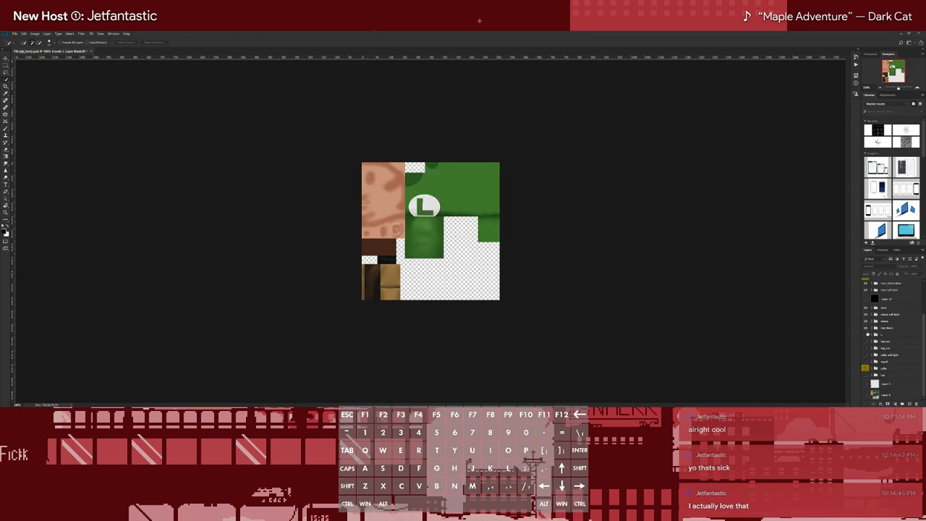
{"action": "left_click", "coordinate": [866, 354]}
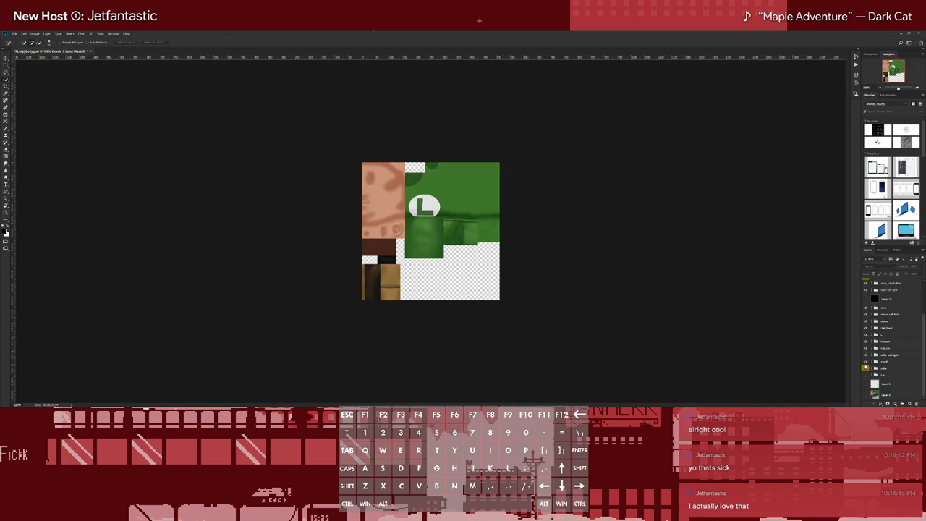
{"action": "left_click", "coordinate": [866, 367]}
{"action": "scroll", "coordinate": [866, 360], "scroll_direction": "up", "scroll_amount": 2}
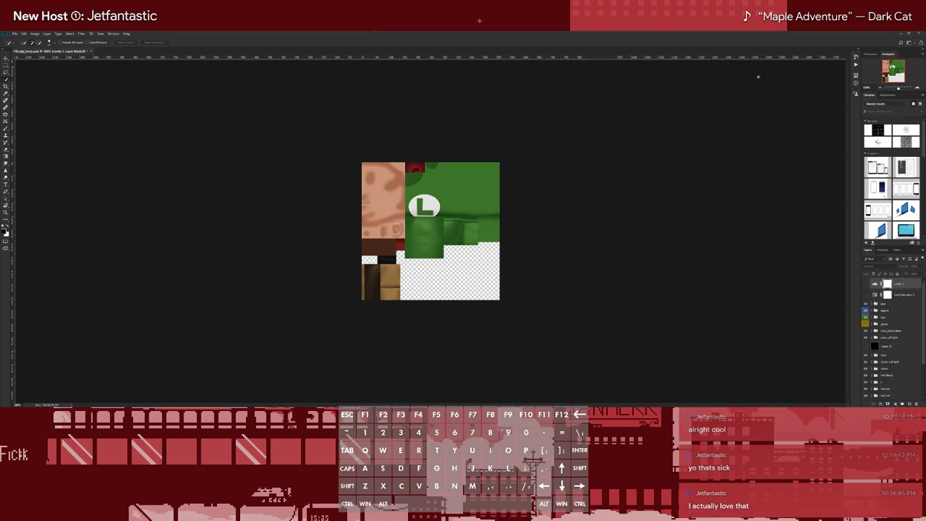
Close FitLuigi_body.psd without saving and delete its downloaded file from the Downloads folder
{"action": "left_click", "coordinate": [91, 51]}
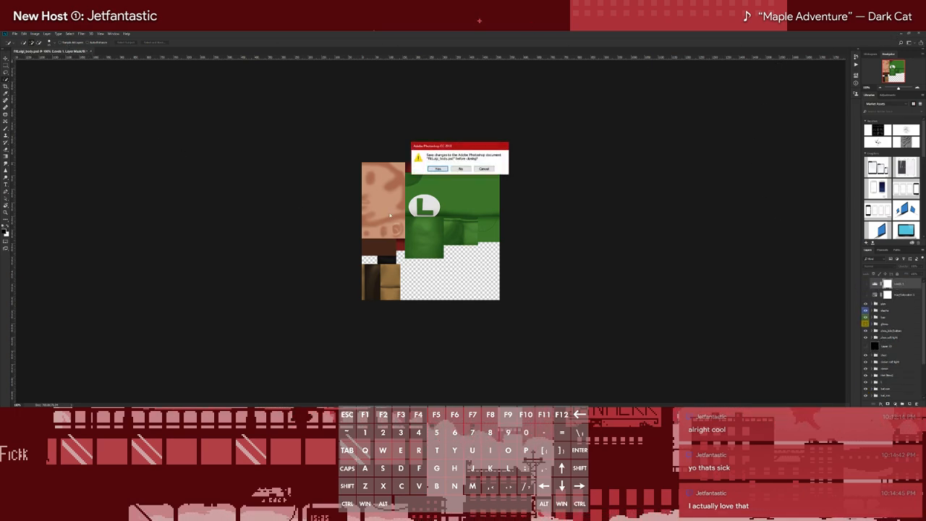
{"action": "left_click", "coordinate": [468, 170]}
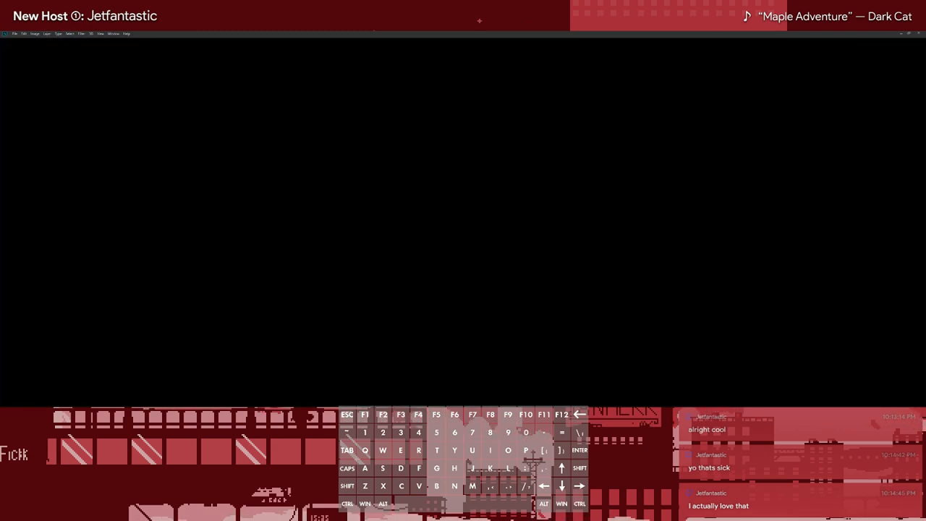
{"action": "left_click", "coordinate": [903, 34]}
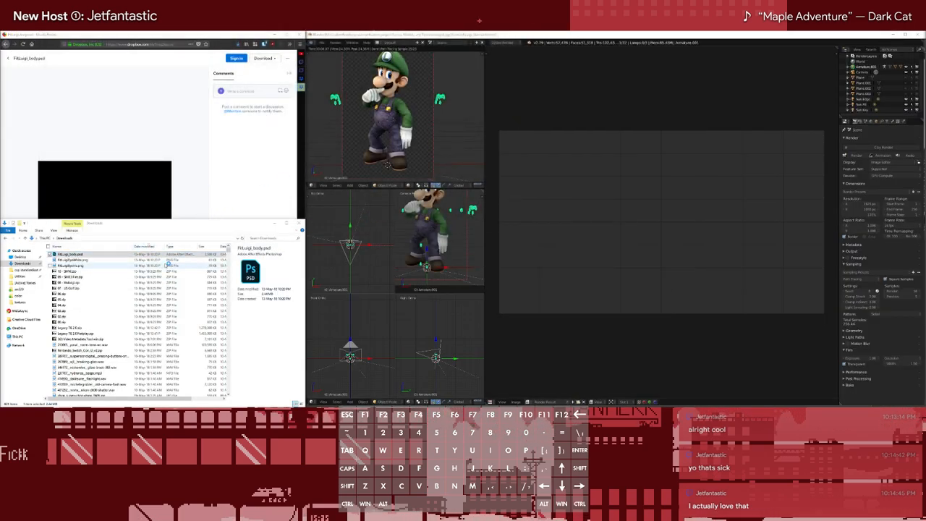
{"action": "left_click", "coordinate": [187, 226]}
{"action": "key", "text": "Delete"}
Download FitLuigi_salo.psd from the shared luigi folder on Dropbox and save it to disk
{"action": "left_click", "coordinate": [203, 176]}
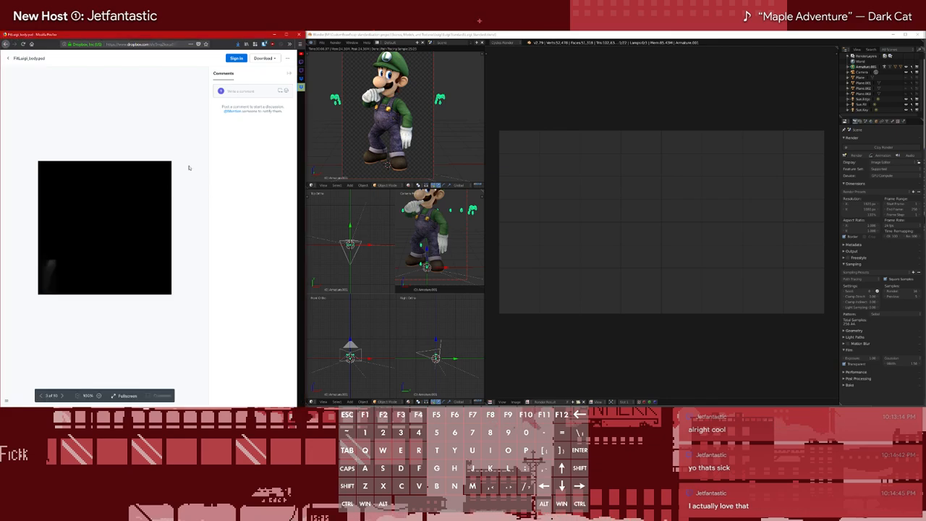
{"action": "left_click", "coordinate": [5, 45]}
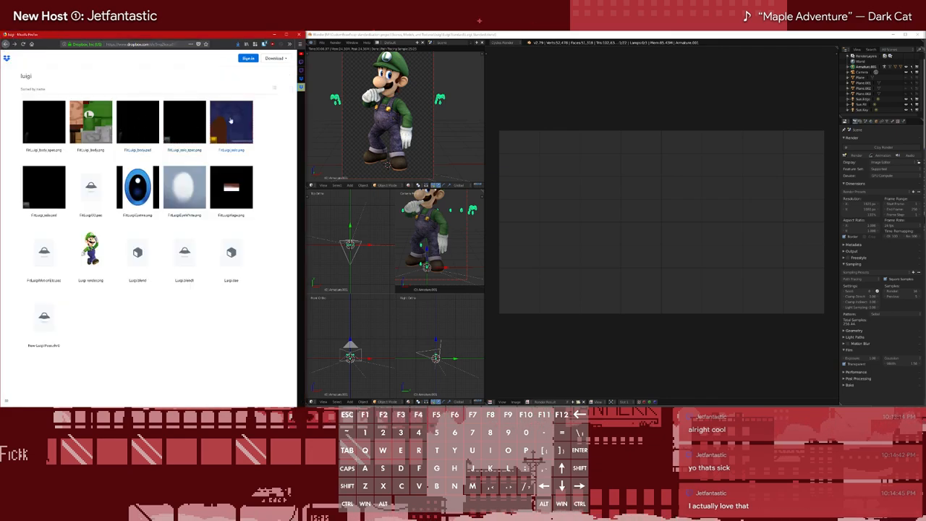
{"action": "left_click", "coordinate": [41, 195]}
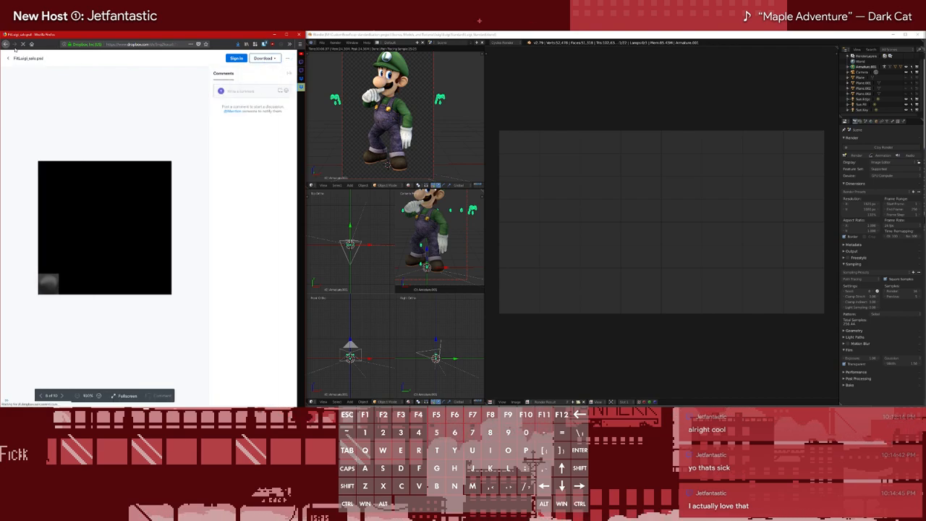
{"action": "left_click", "coordinate": [263, 57]}
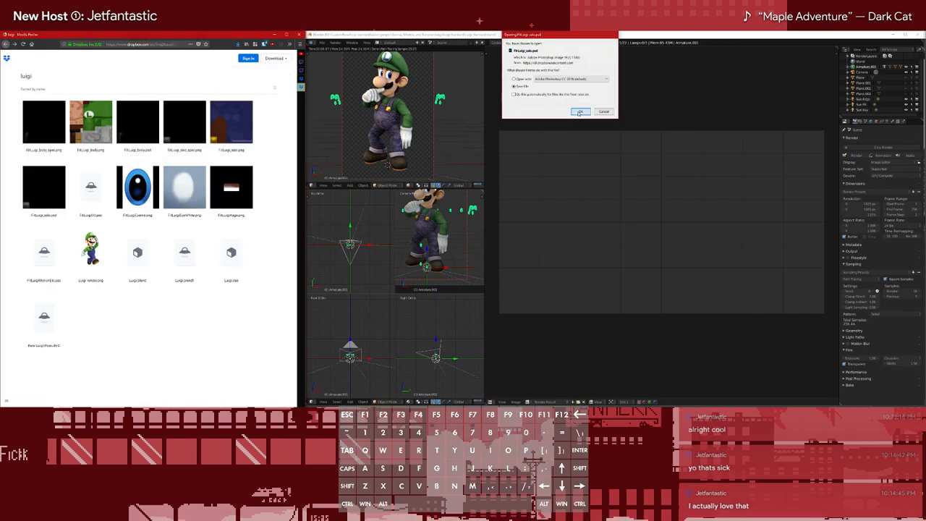
{"action": "left_click", "coordinate": [578, 112]}
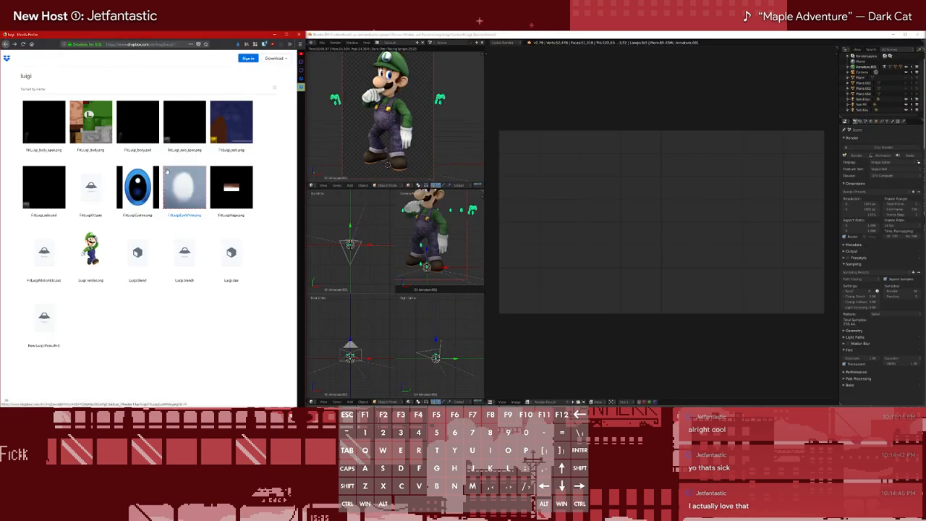
{"action": "left_click", "coordinate": [238, 44]}
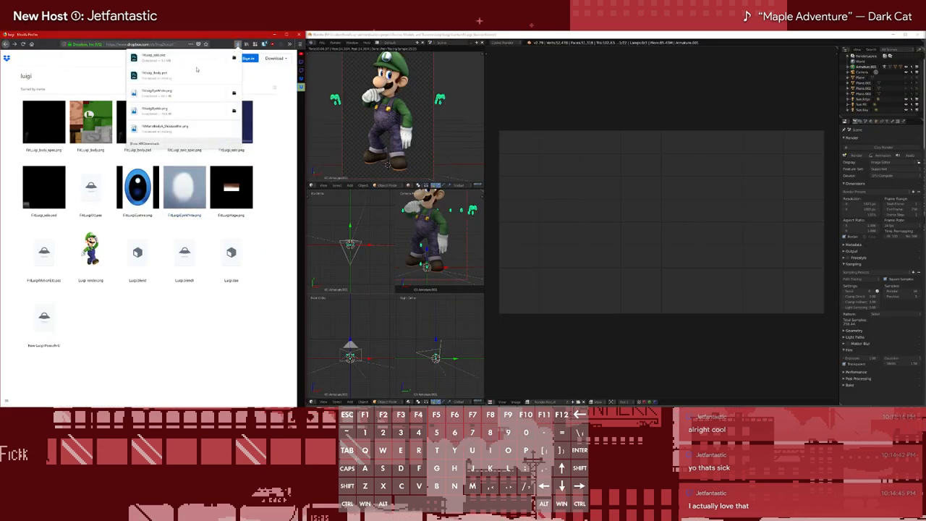
{"action": "left_click", "coordinate": [180, 61]}
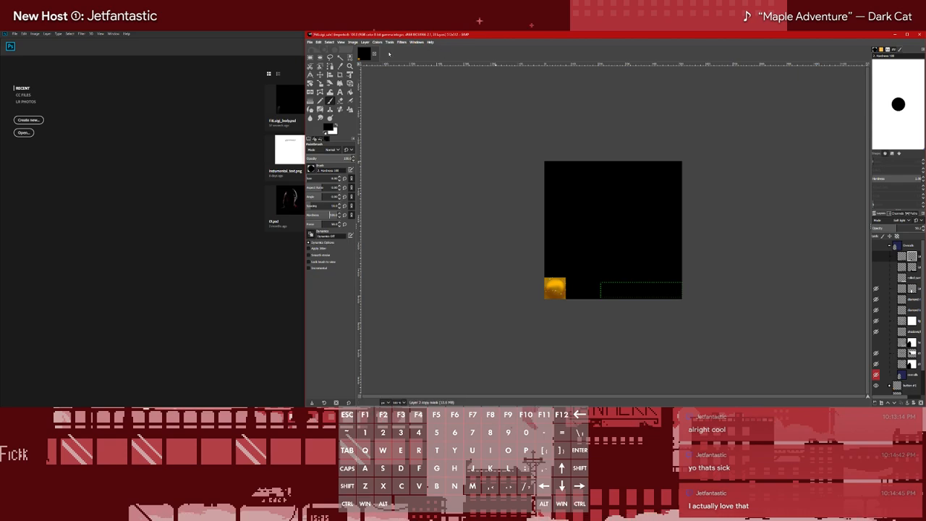
{"action": "left_click", "coordinate": [375, 54]}
Open FitLuigi_salo.psd from the Downloads folder in Photoshop
{"action": "left_click", "coordinate": [59, 75]}
{"action": "mouse_move", "coordinate": [47, 26]}
{"action": "left_click", "coordinate": [57, 52]}
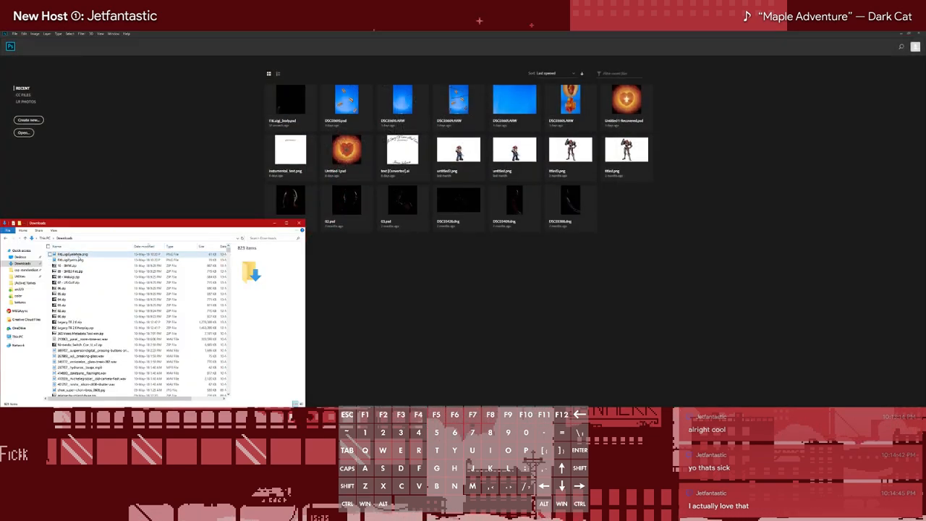
{"action": "right_click", "coordinate": [74, 255]}
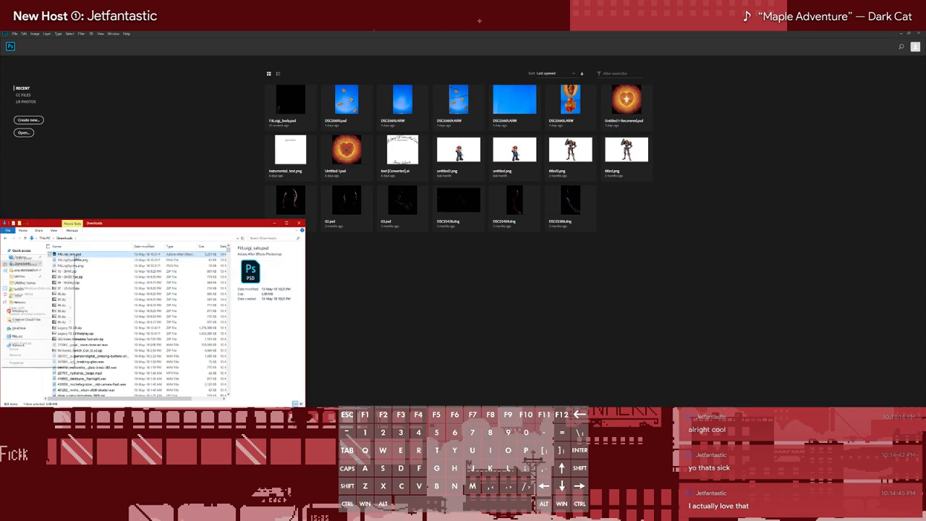
{"action": "mouse_move", "coordinate": [47, 310]}
{"action": "left_click", "coordinate": [109, 313]}
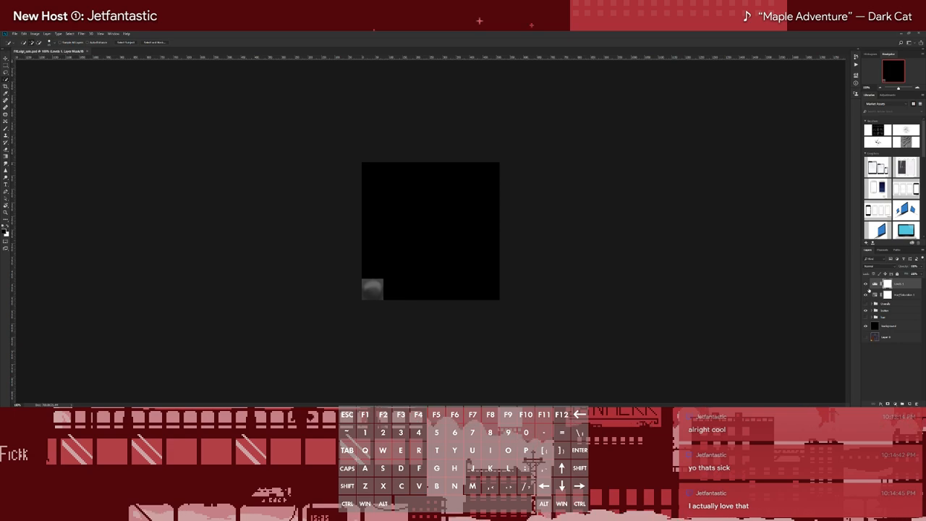
Hide the Levels and Hue/Saturation adjustment layers and show the overalls layer group to reveal the blue fabric texture
{"action": "left_click", "coordinate": [866, 284]}
{"action": "left_click", "coordinate": [867, 295]}
{"action": "left_click", "coordinate": [867, 294]}
{"action": "left_click", "coordinate": [866, 284]}
{"action": "left_click", "coordinate": [865, 304]}
{"action": "left_click", "coordinate": [867, 295]}
{"action": "left_click", "coordinate": [866, 284]}
{"action": "left_click", "coordinate": [866, 284]}
{"action": "left_click", "coordinate": [867, 284]}
{"action": "left_click", "coordinate": [867, 294]}
{"action": "left_click", "coordinate": [866, 285]}
{"action": "left_click", "coordinate": [866, 285]}
{"action": "left_click", "coordinate": [867, 294]}
{"action": "key", "text": "ctrl+equal"}
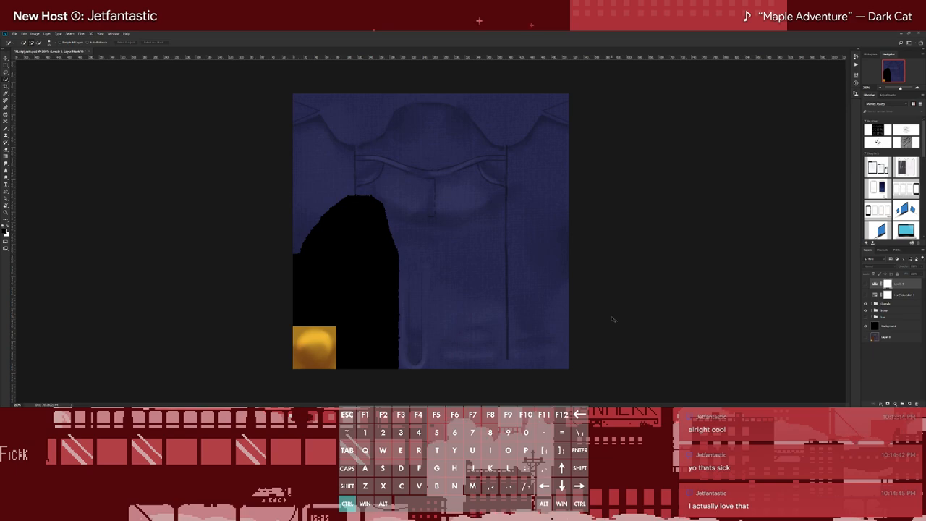
Browse in File Explorer to the Mario textures folder on the Second (D:) drive
{"action": "key", "text": "ctrl+o"}
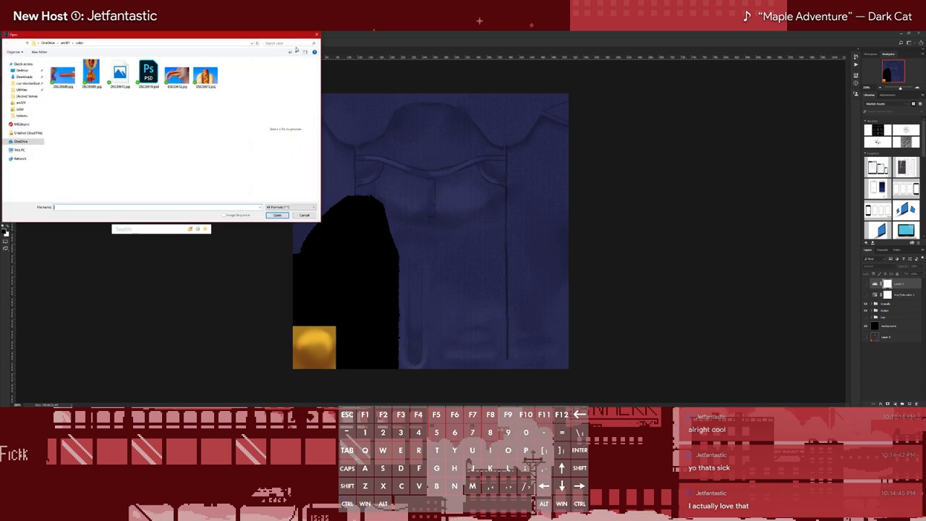
{"action": "key", "text": "Escape"}
{"action": "mouse_move", "coordinate": [46, 30]}
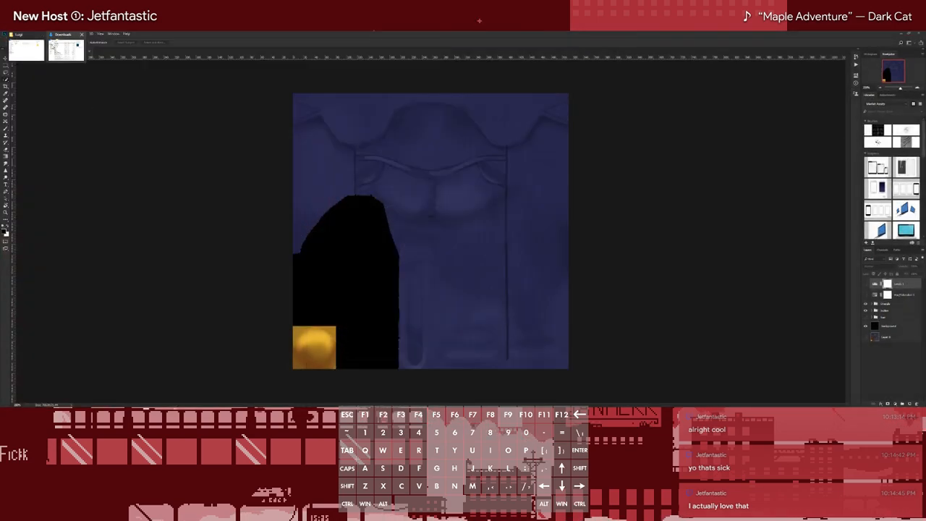
{"action": "left_click", "coordinate": [34, 47]}
{"action": "left_click", "coordinate": [18, 147]}
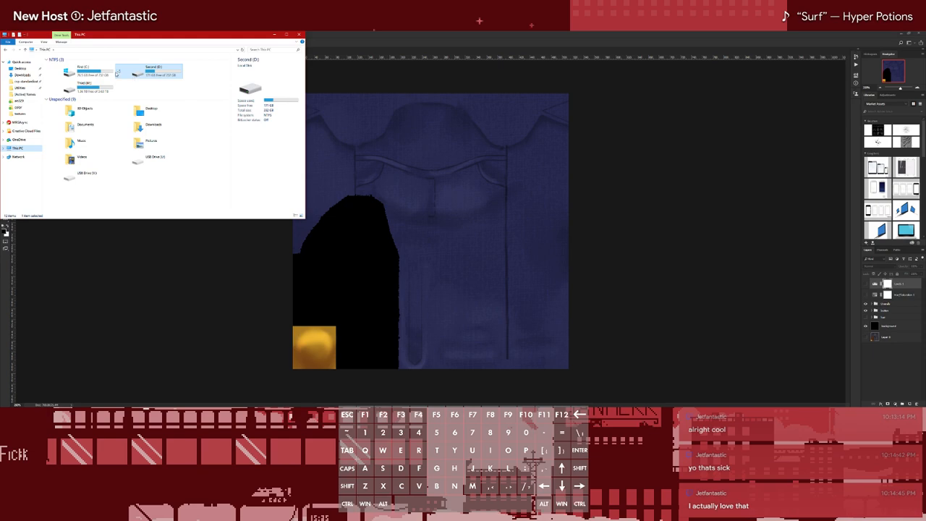
{"action": "double_click", "coordinate": [82, 86]}
{"action": "key", "text": "alt+Left"}
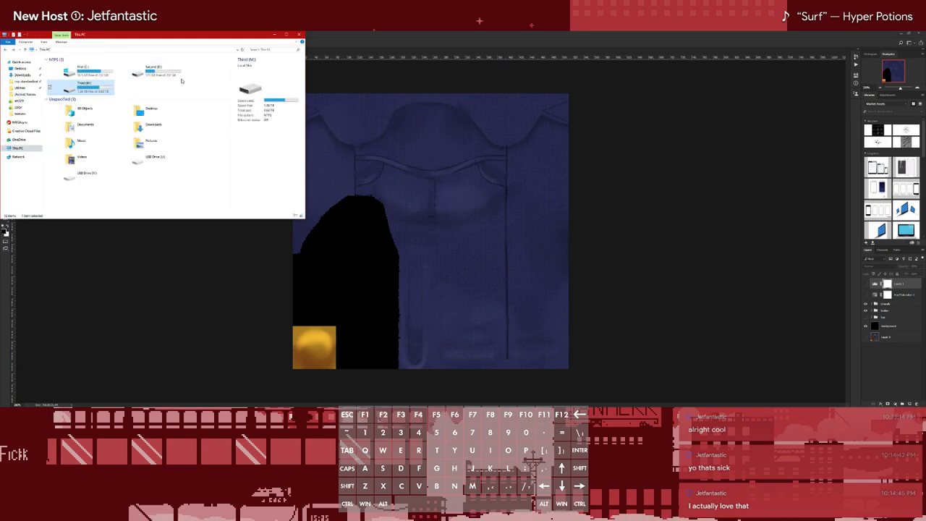
{"action": "double_click", "coordinate": [82, 75]}
{"action": "double_click", "coordinate": [83, 75]}
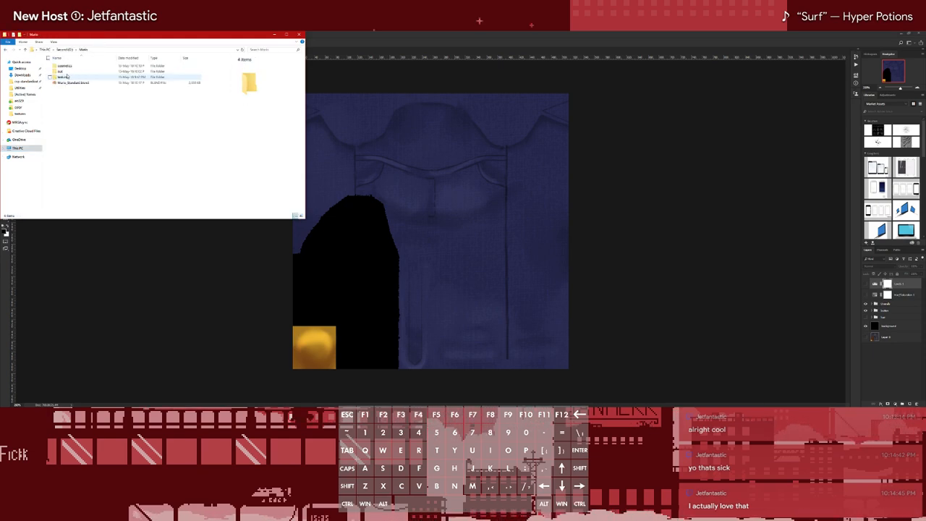
{"action": "double_click", "coordinate": [79, 75]}
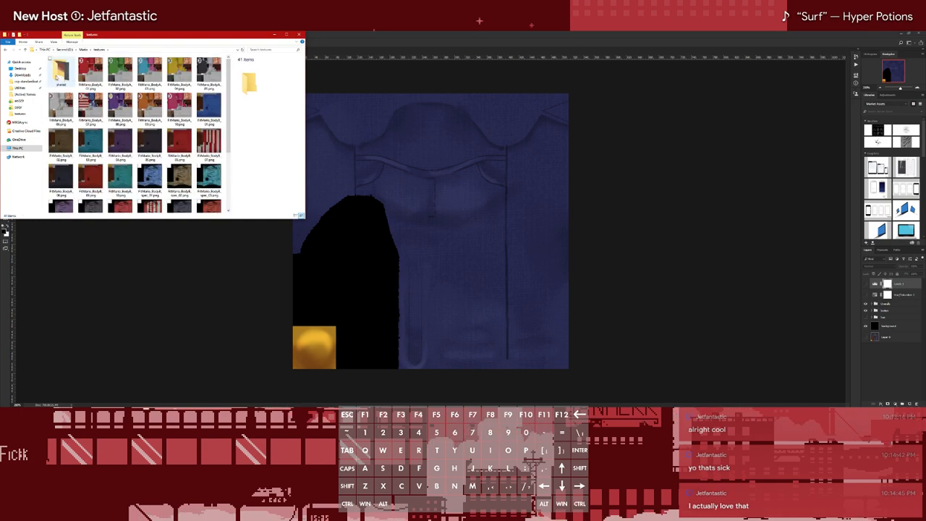
Open the Mario BodyB bump map PNG from the shared textures subfolder in Photoshop
{"action": "scroll", "coordinate": [79, 79], "scroll_direction": "down", "scroll_amount": 3}
{"action": "scroll", "coordinate": [115, 163], "scroll_direction": "up", "scroll_amount": 3}
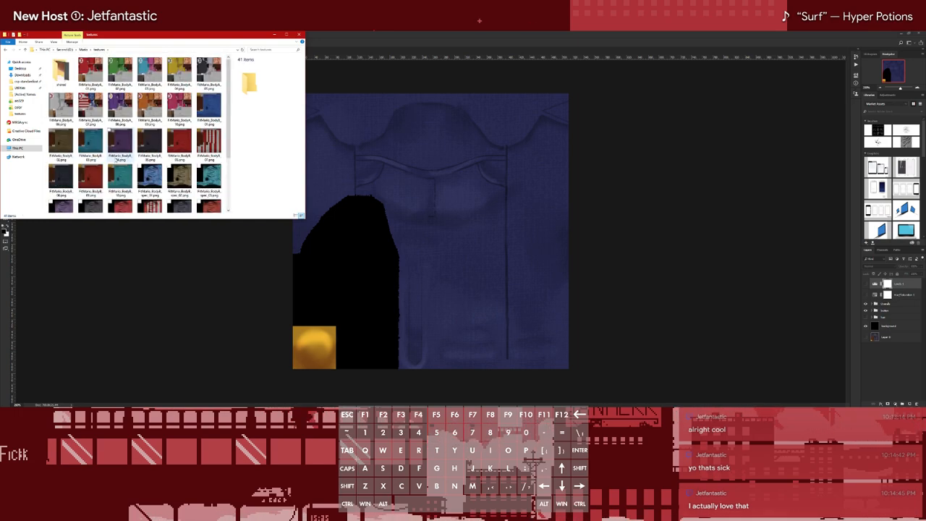
{"action": "double_click", "coordinate": [61, 71]}
{"action": "left_click_drag", "start_coordinate": [152, 73], "coordinate": [382, 56]}
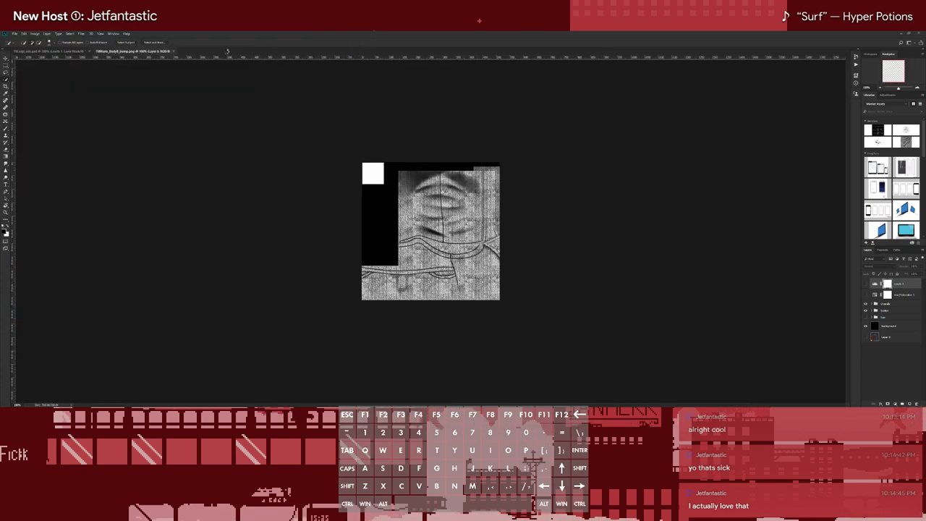
Compare the fabric and seam detail of Mario's bump map with Luigi's overalls texture
{"action": "left_click", "coordinate": [75, 52]}
{"action": "left_click", "coordinate": [122, 53]}
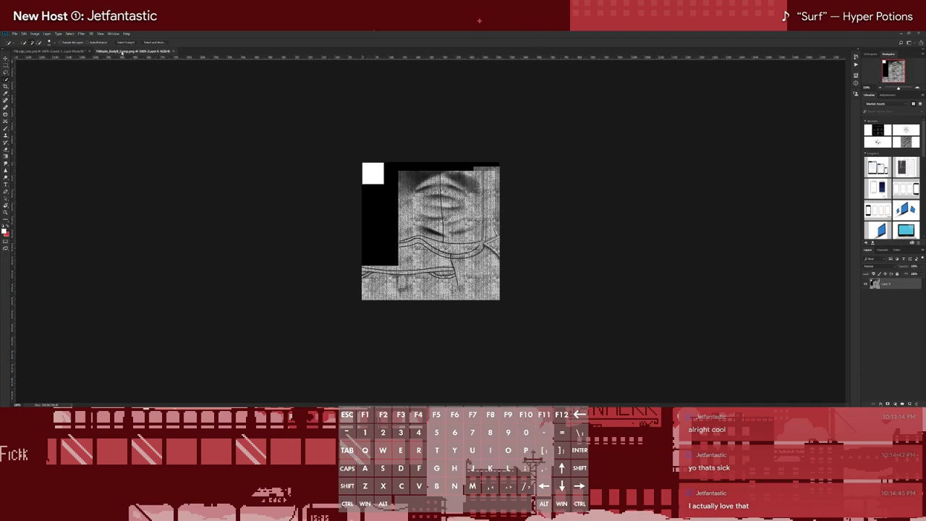
{"action": "key", "text": "ctrl+equal"}
{"action": "key", "text": "ctrl+equal"}
{"action": "key", "text": "ctrl+minus"}
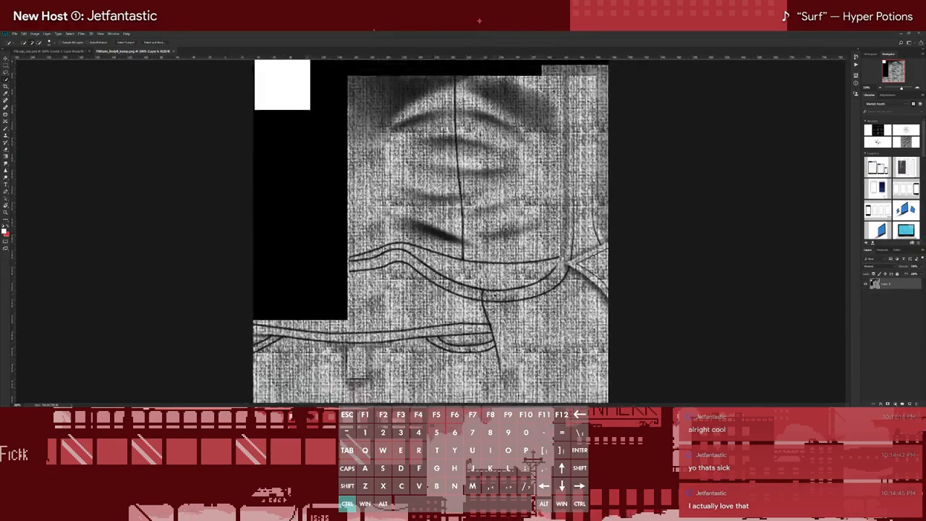
{"action": "left_click", "coordinate": [74, 52]}
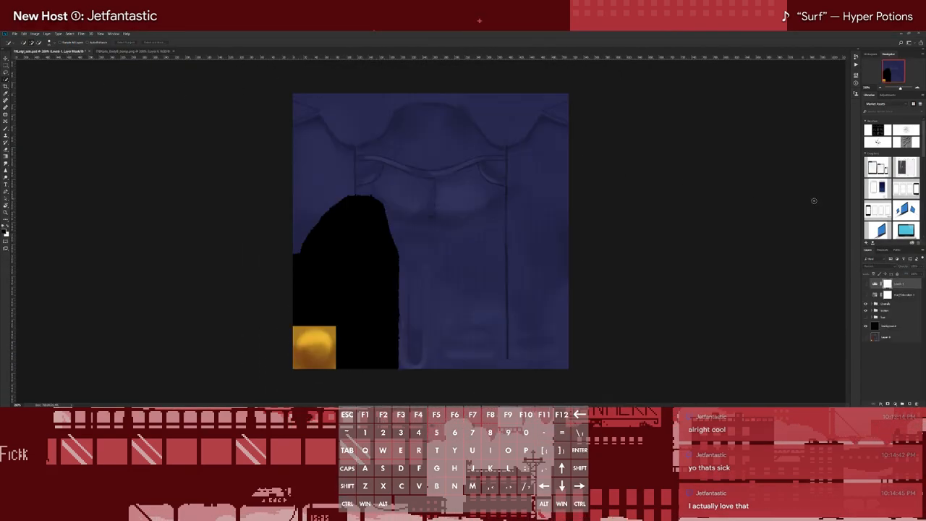
Show the Hue/Saturation adjustment layer over the overalls texture and open its settings
{"action": "left_click", "coordinate": [867, 295]}
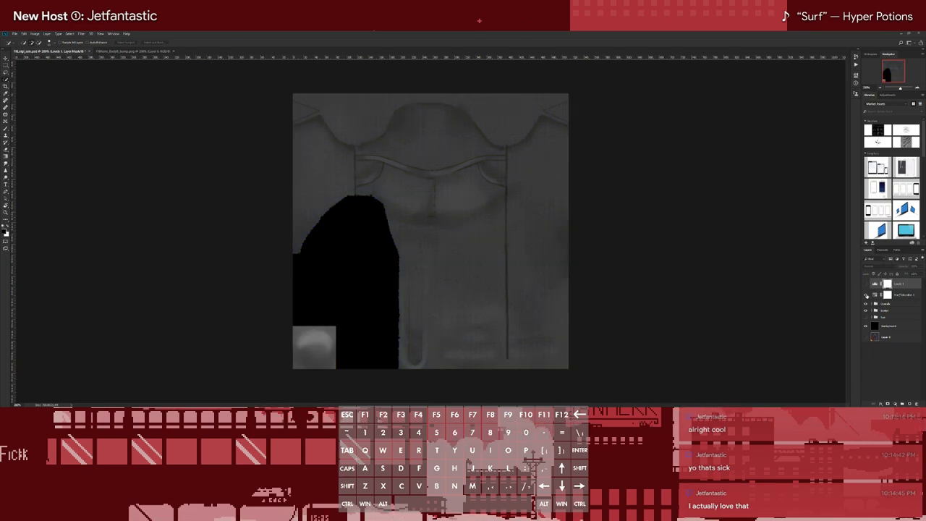
{"action": "left_click", "coordinate": [895, 296]}
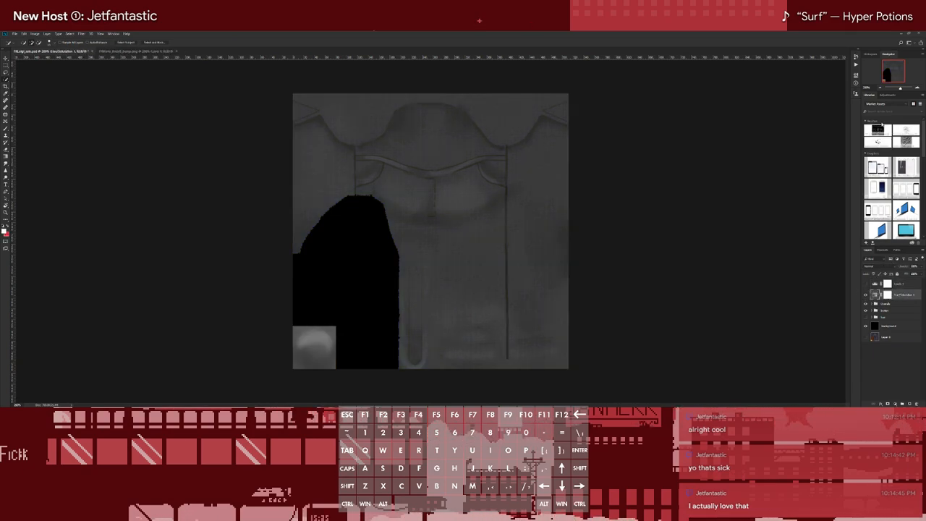
{"action": "left_click", "coordinate": [878, 96]}
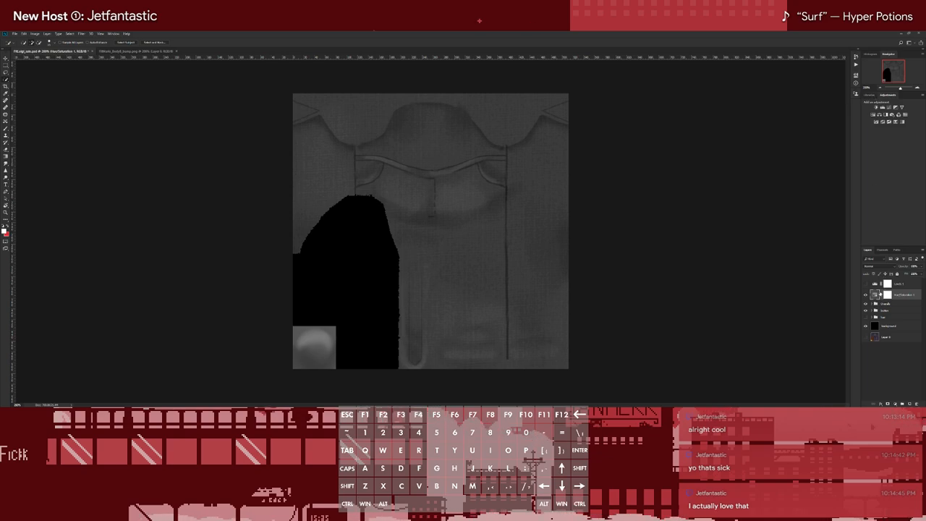
{"action": "left_click", "coordinate": [873, 284]}
{"action": "left_click", "coordinate": [872, 296]}
{"action": "double_click", "coordinate": [874, 296]}
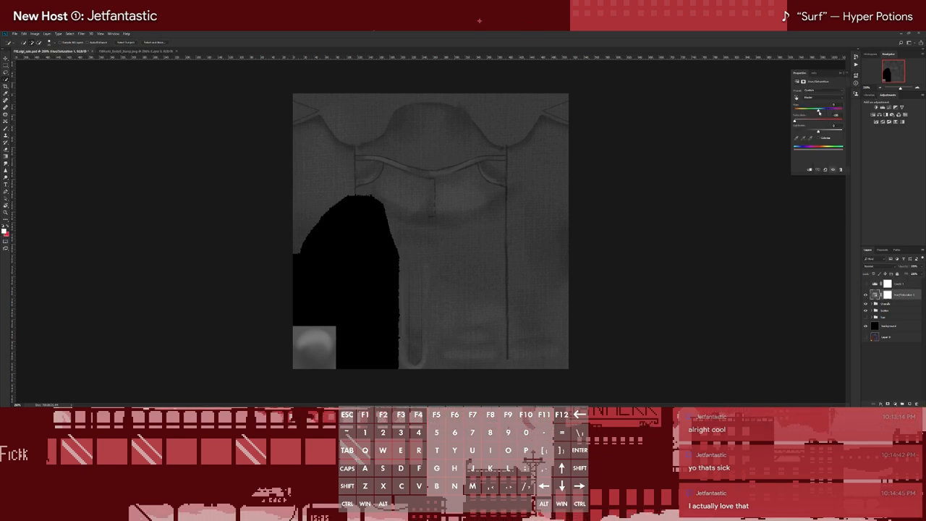
{"action": "left_click_drag", "start_coordinate": [820, 132], "coordinate": [820, 132]}
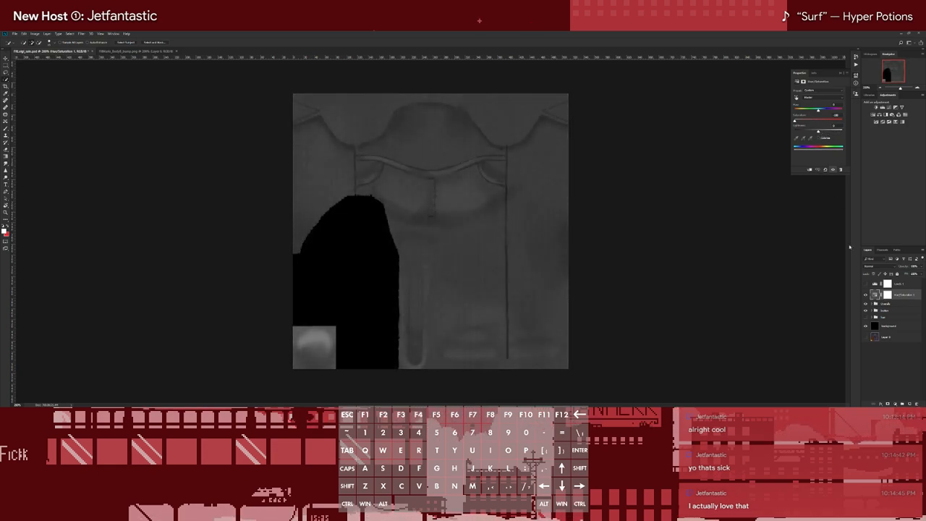
Show the Levels adjustment layer, open its settings, and check its histogram against that of Mario's bump map
{"action": "left_click", "coordinate": [864, 285]}
{"action": "left_click", "coordinate": [876, 285]}
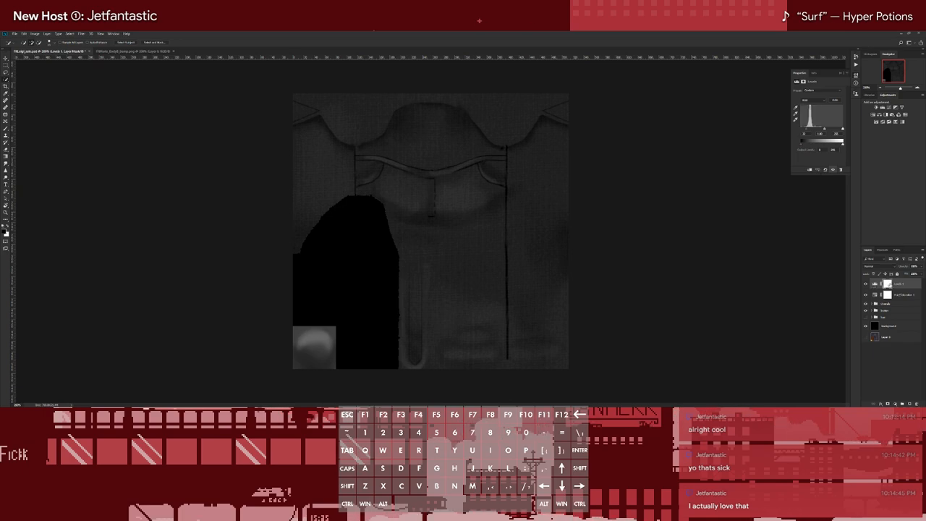
{"action": "left_click", "coordinate": [144, 51]}
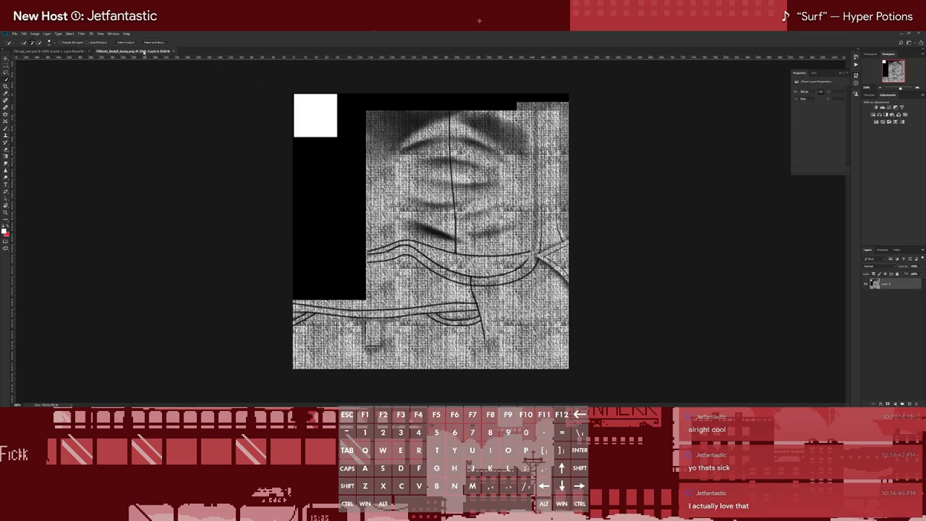
{"action": "left_click", "coordinate": [869, 55]}
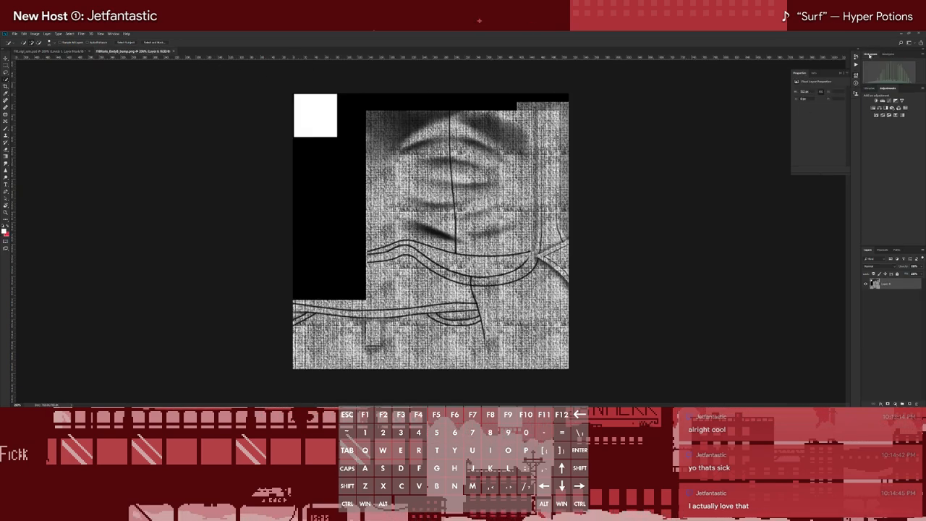
{"action": "left_click", "coordinate": [55, 52]}
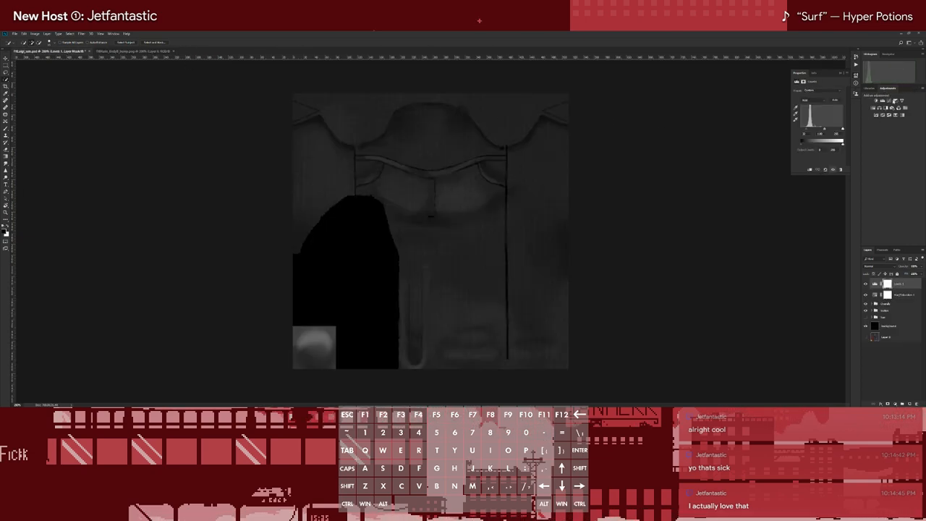
Lower the Levels white input to brighten the overalls fabric, adjusting the midtones against Mario's bump map
{"action": "left_click_drag", "start_coordinate": [842, 129], "coordinate": [811, 131]}
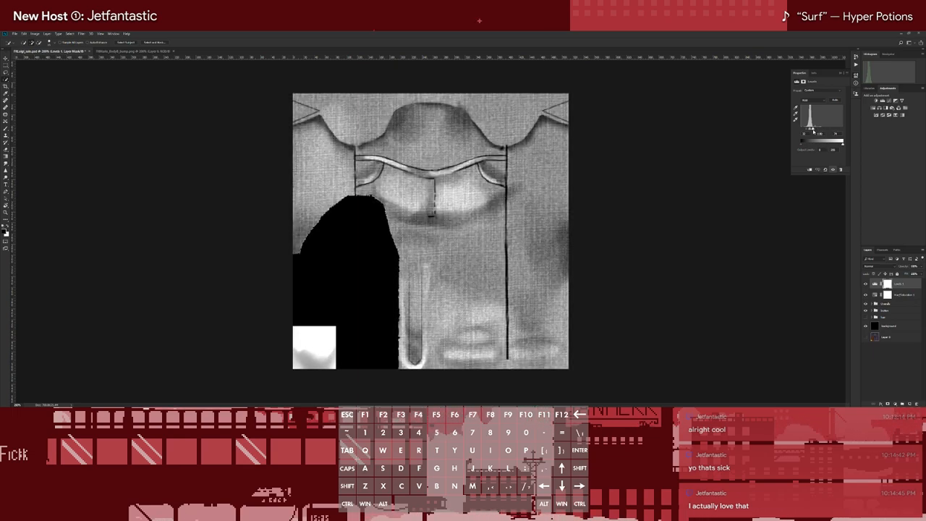
{"action": "left_click", "coordinate": [141, 51]}
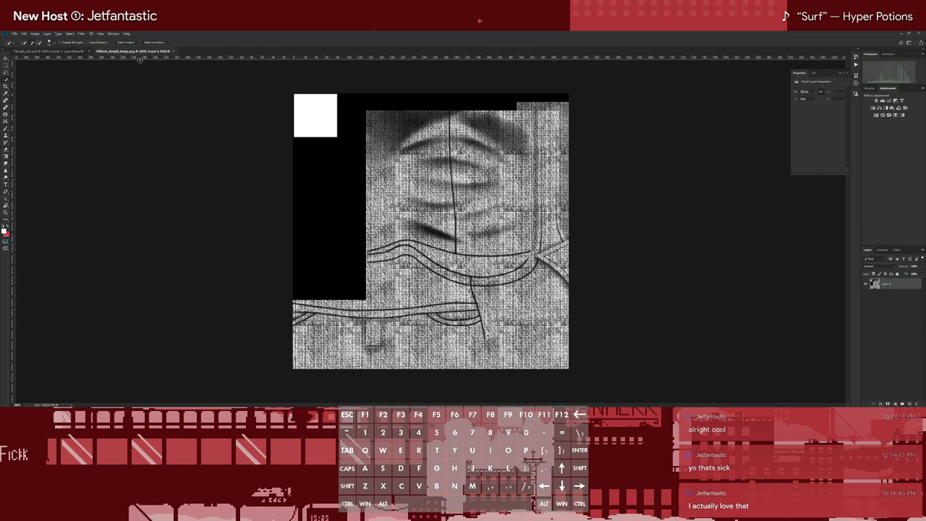
{"action": "left_click", "coordinate": [65, 51]}
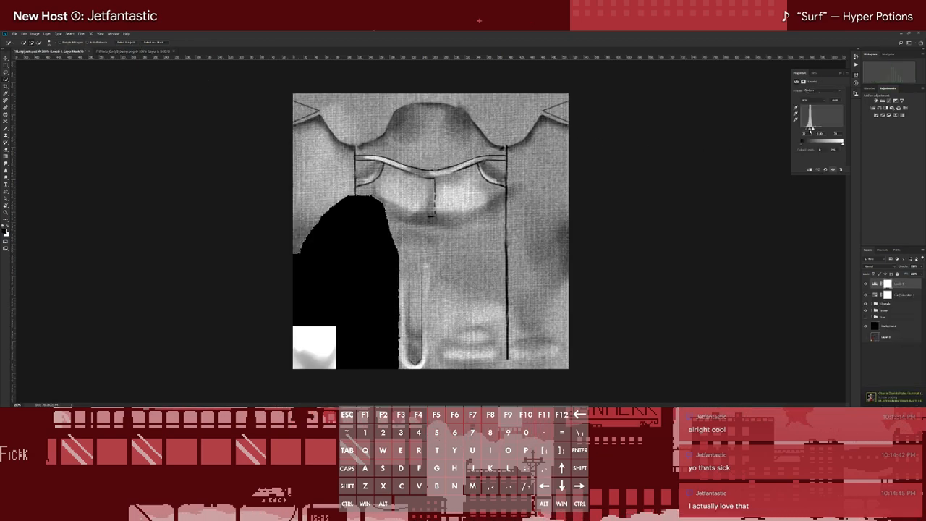
{"action": "left_click", "coordinate": [144, 51]}
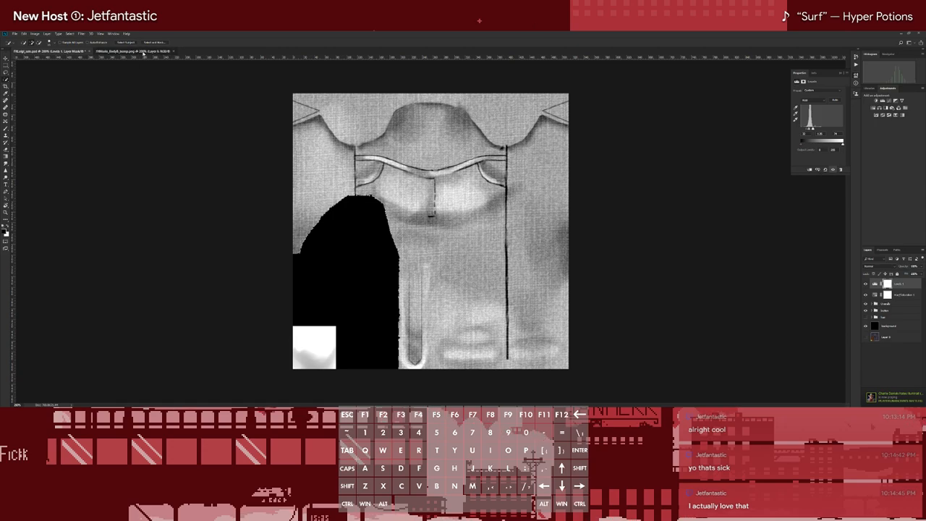
{"action": "left_click", "coordinate": [56, 51]}
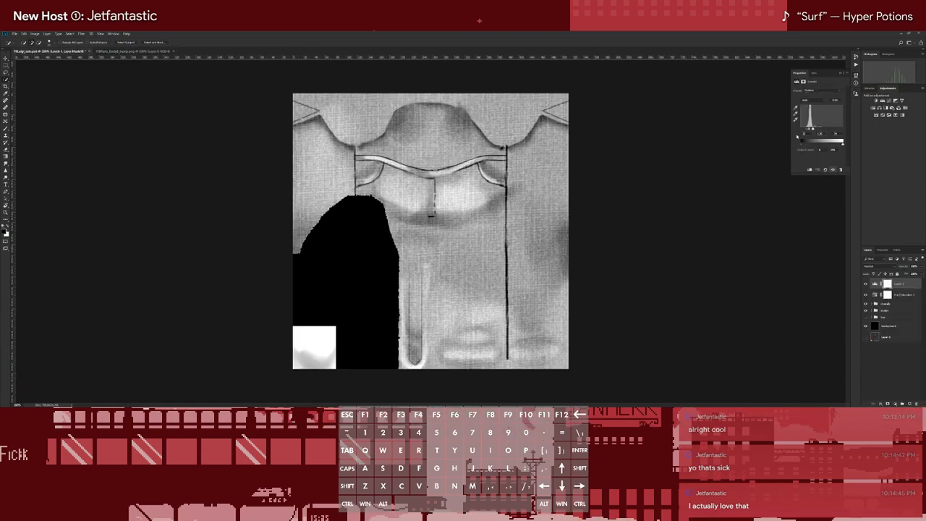
Raise the Levels black input to deepen the seams and fabric contrast, enlarging the Properties panel for finer slider control
{"action": "left_click_drag", "start_coordinate": [807, 131], "coordinate": [732, 131]}
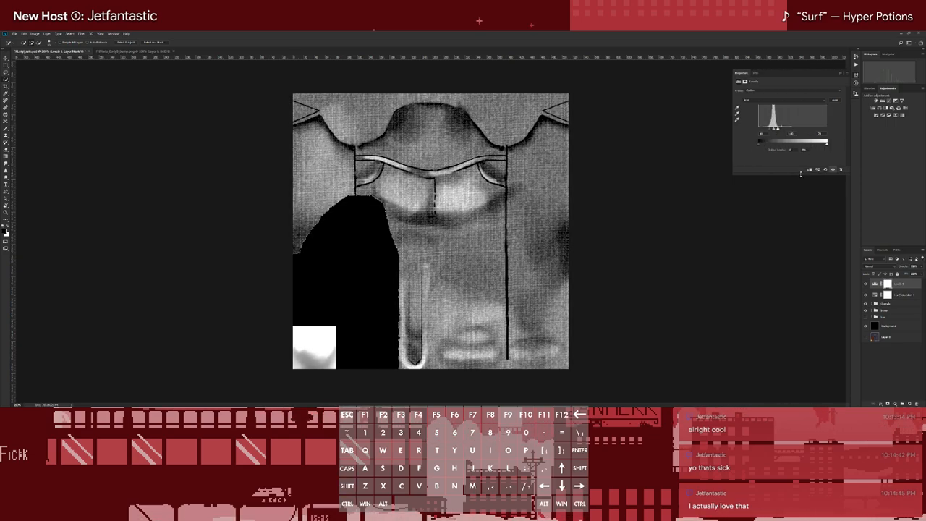
{"action": "left_click_drag", "start_coordinate": [801, 174], "coordinate": [801, 185]}
{"action": "left_click", "coordinate": [846, 73]}
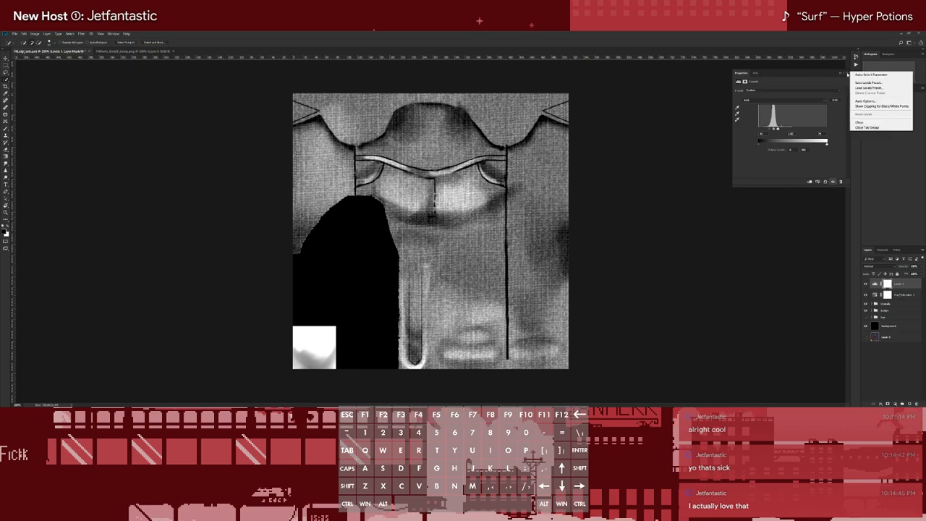
{"action": "left_click", "coordinate": [788, 121]}
{"action": "left_click_drag", "start_coordinate": [775, 130], "coordinate": [775, 130]}
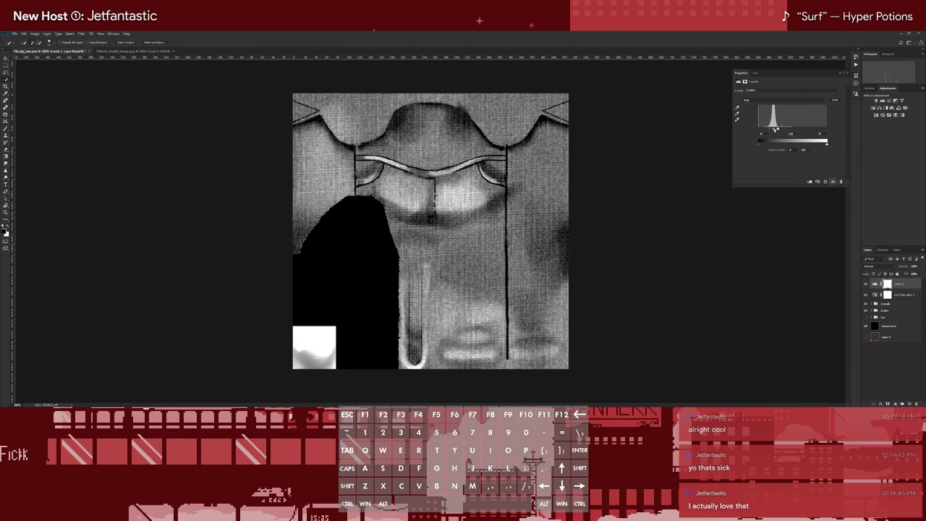
{"action": "left_click_drag", "start_coordinate": [775, 129], "coordinate": [774, 130]}
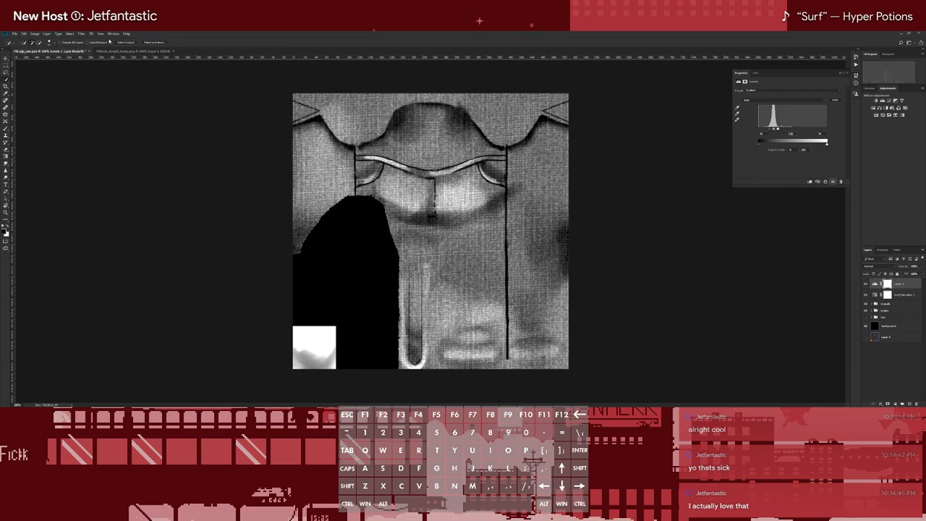
Fine-tune the Levels input sliders until the overalls' weave contrast resembles Mario's BodyB bump map
{"action": "left_click", "coordinate": [127, 51]}
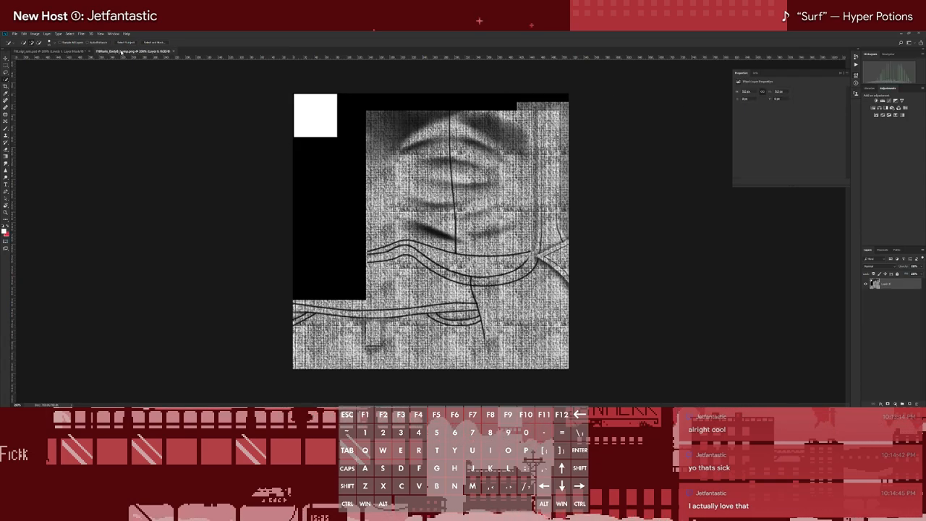
{"action": "left_click", "coordinate": [47, 51]}
{"action": "left_click_drag", "start_coordinate": [778, 131], "coordinate": [773, 130]}
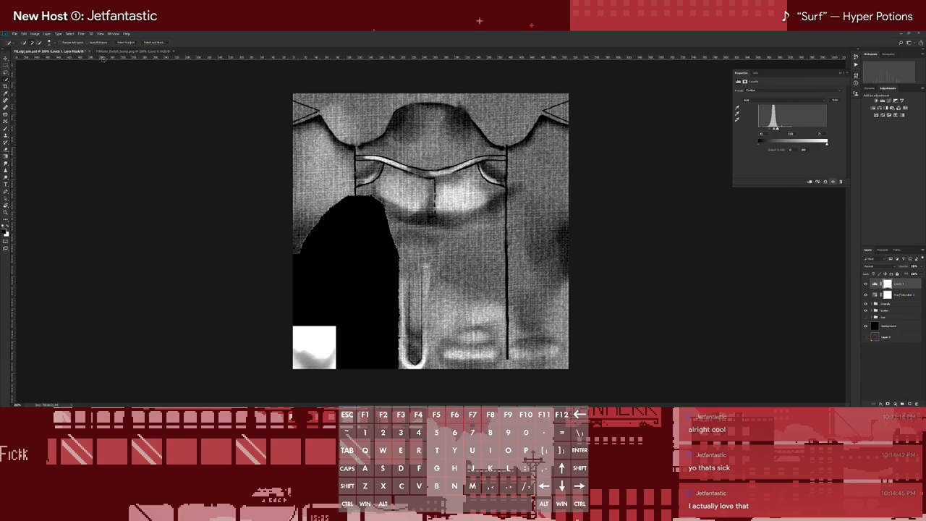
{"action": "left_click", "coordinate": [102, 51]}
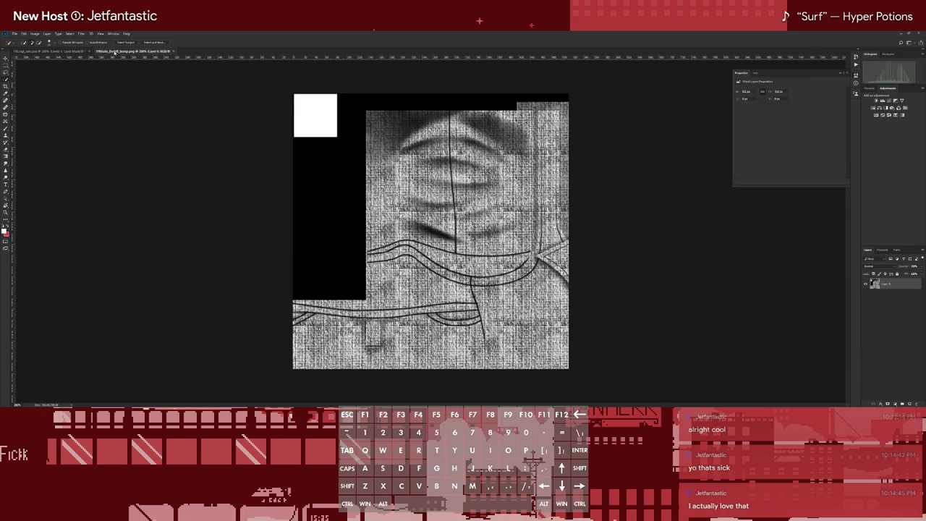
{"action": "left_click", "coordinate": [55, 52]}
{"action": "left_click_drag", "start_coordinate": [770, 130], "coordinate": [769, 130]}
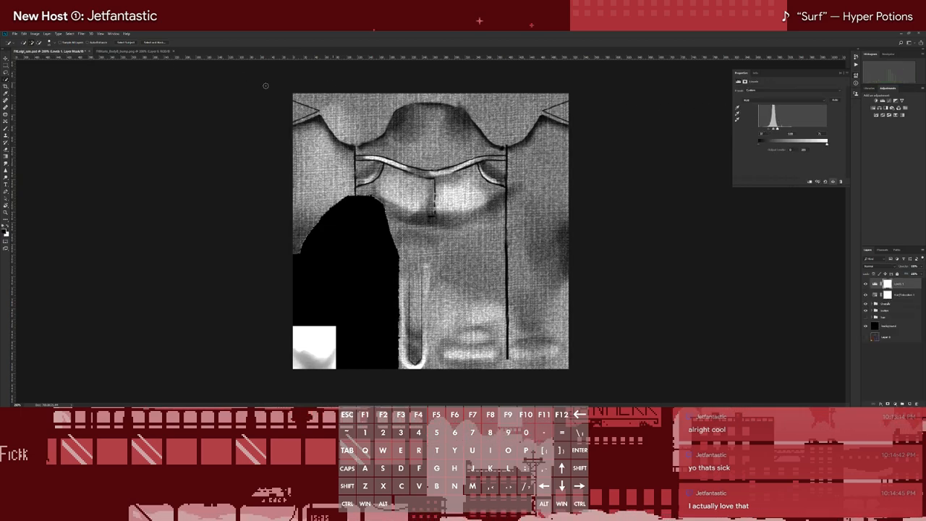
{"action": "left_click", "coordinate": [121, 52]}
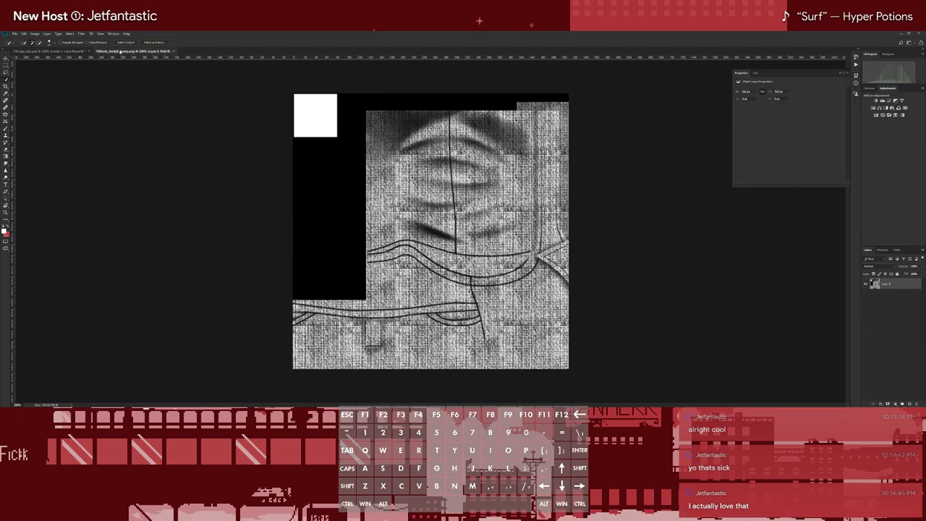
{"action": "left_click", "coordinate": [57, 53]}
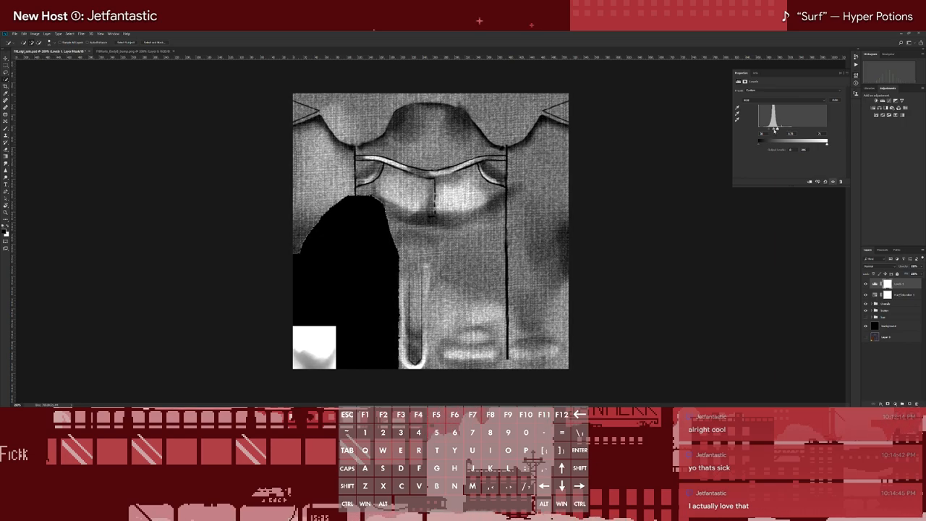
{"action": "left_click_drag", "start_coordinate": [773, 131], "coordinate": [774, 131]}
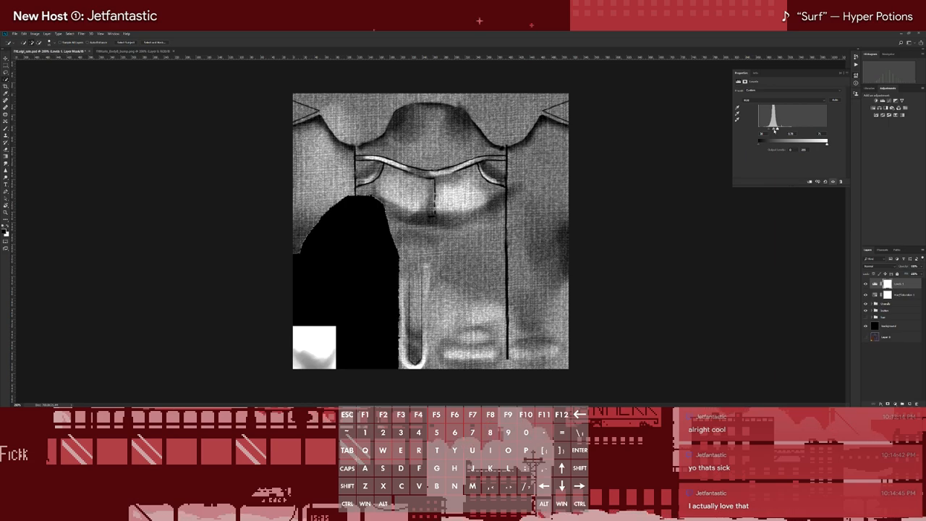
Quick-export the grayscale overalls texture as a PNG to Luigi\textures\shared on the Second (D:) drive, adding a suffix to its file name
{"action": "left_click", "coordinate": [14, 33]}
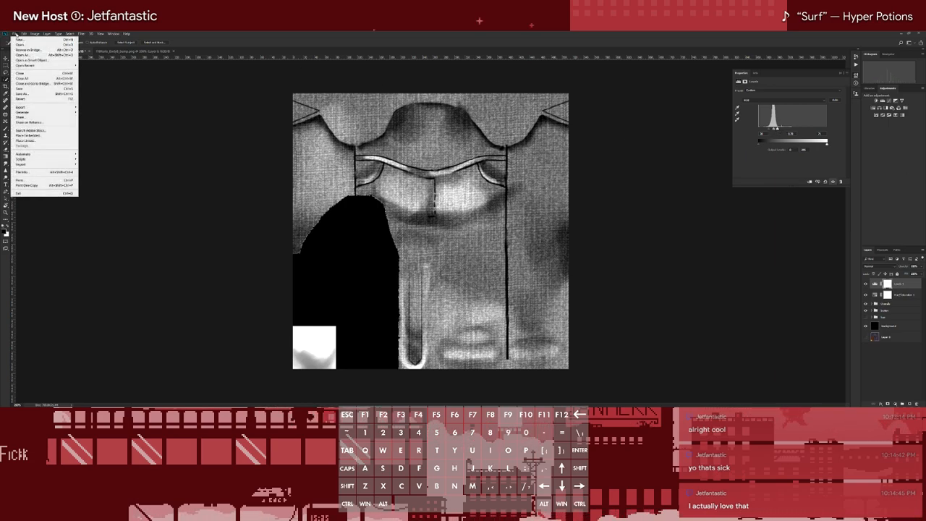
{"action": "mouse_move", "coordinate": [38, 107]}
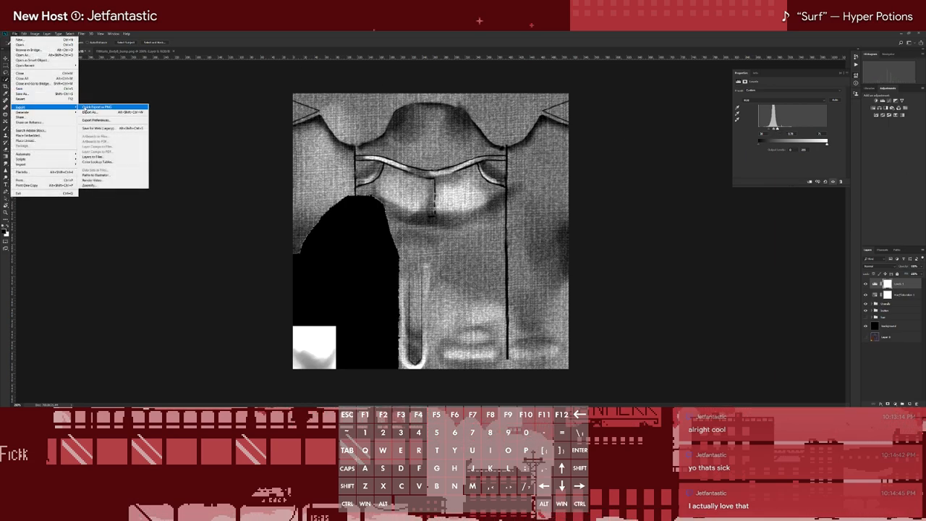
{"action": "left_click", "coordinate": [92, 108]}
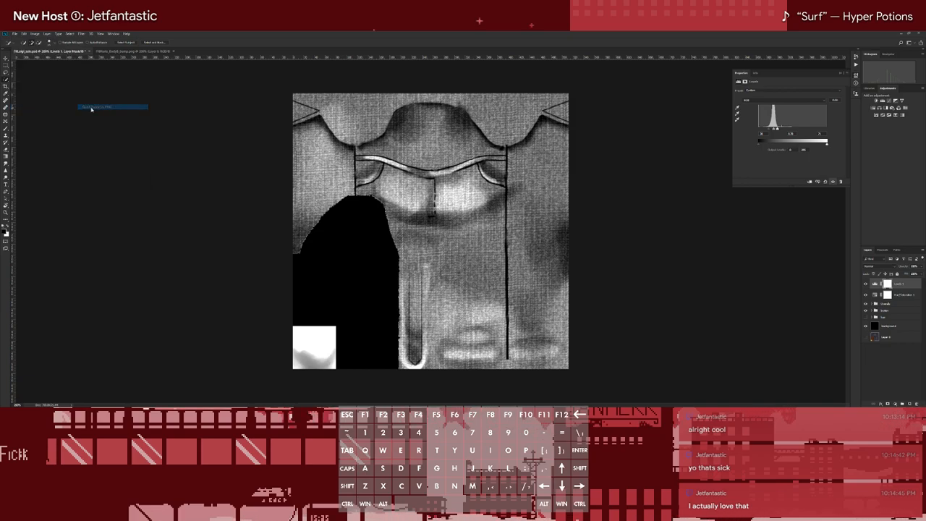
{"action": "left_click", "coordinate": [32, 150]}
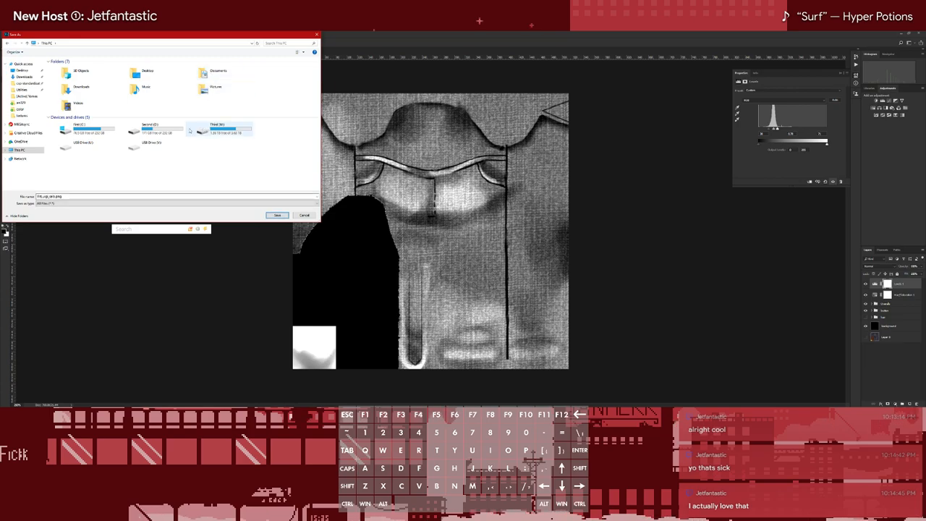
{"action": "left_click", "coordinate": [150, 129]}
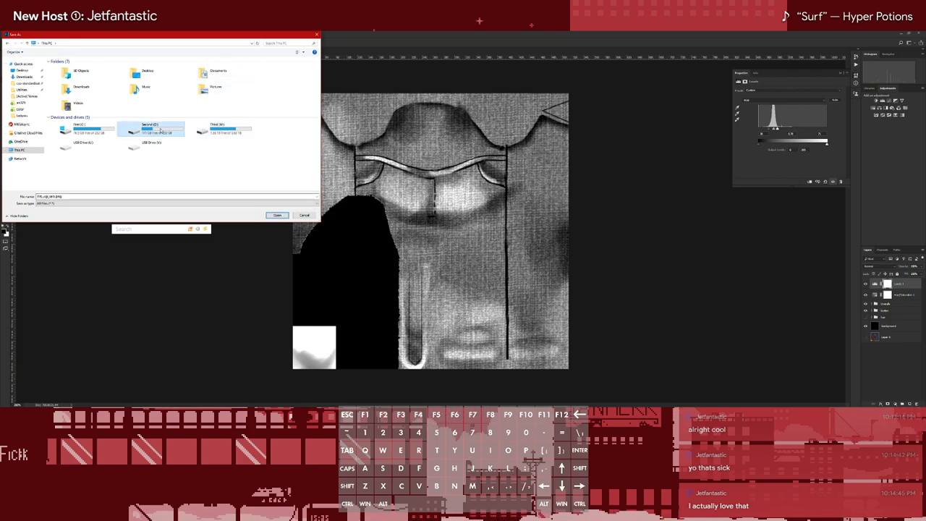
{"action": "double_click", "coordinate": [151, 129]}
{"action": "double_click", "coordinate": [65, 73]}
{"action": "left_click_drag", "start_coordinate": [102, 40], "coordinate": [288, 62]}
{"action": "double_click", "coordinate": [246, 99]}
{"action": "double_click", "coordinate": [247, 99]}
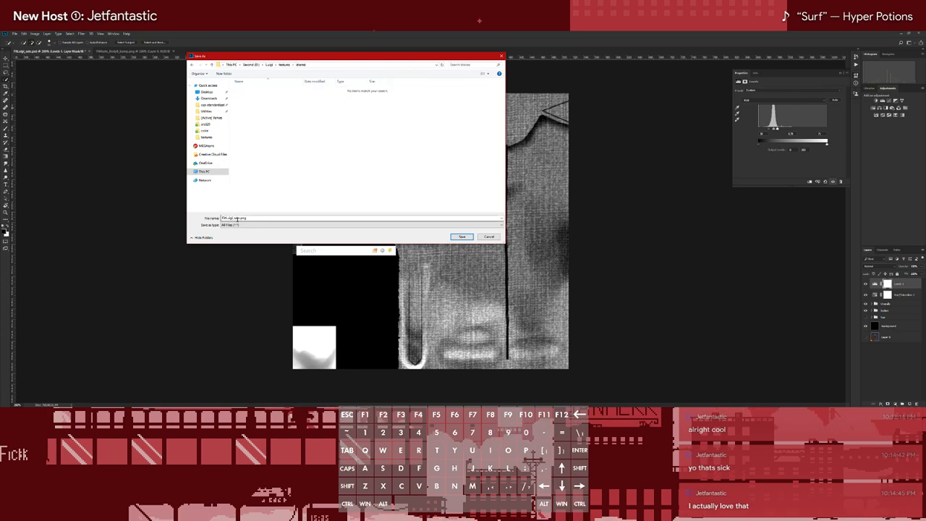
{"action": "left_click", "coordinate": [244, 218]}
{"action": "left_click", "coordinate": [243, 218]}
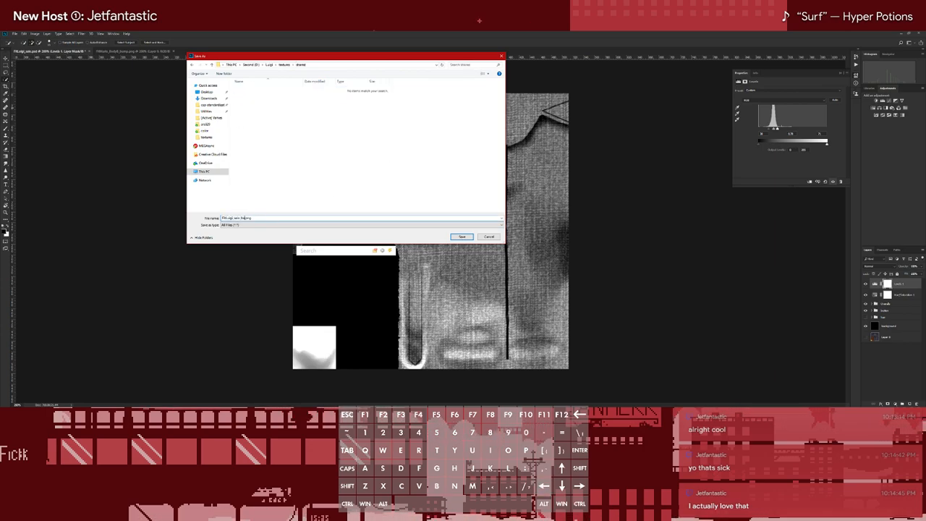
{"action": "key", "text": "Return"}
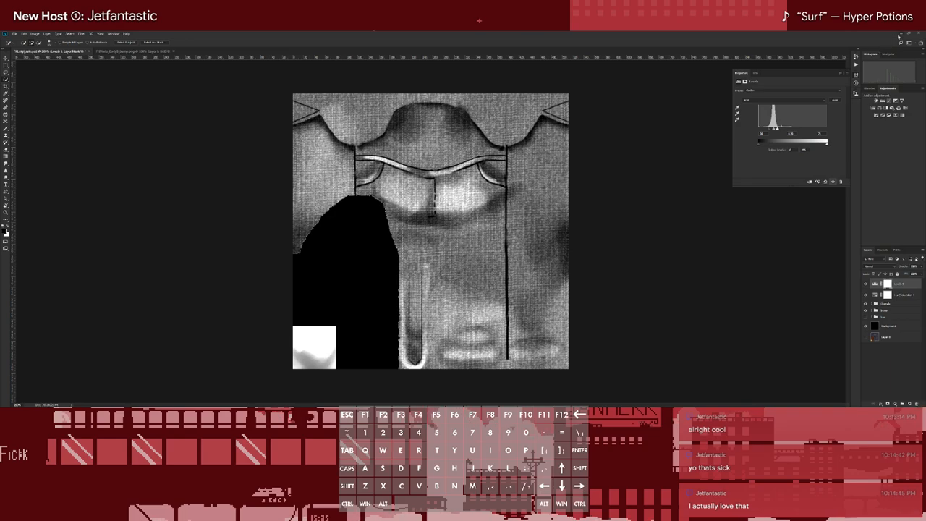
Minimize Photoshop and switch to Blender with the Luigi scene
{"action": "left_click", "coordinate": [900, 33]}
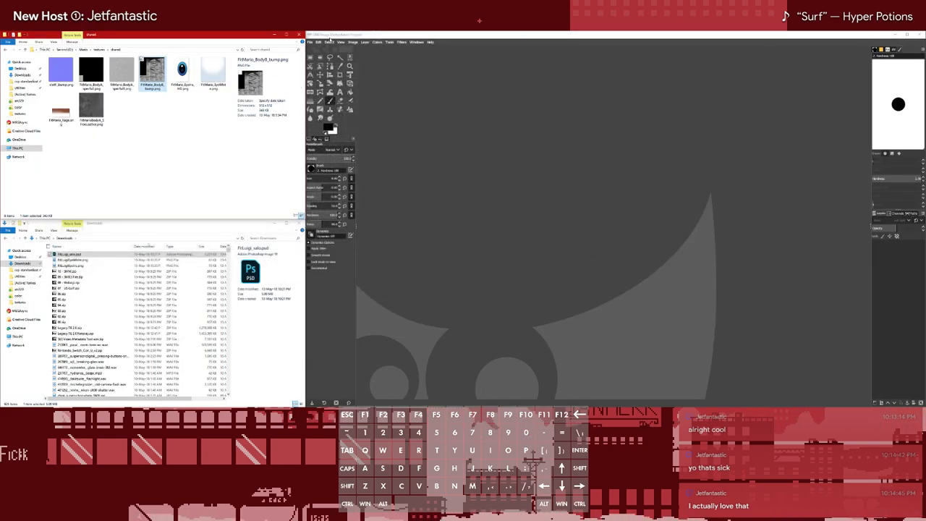
{"action": "key", "text": "alt+Tab"}
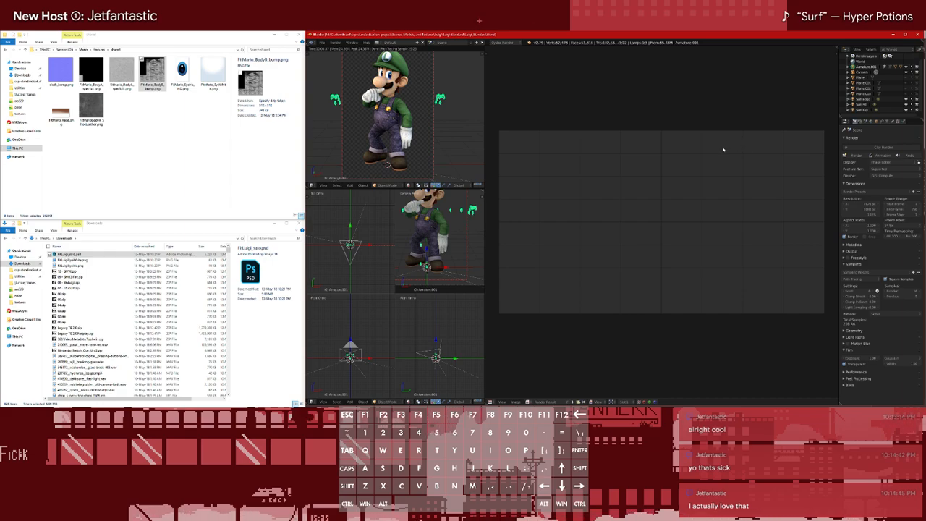
Switch to Firefox and bring up the window showing the Dropbox Luigi folder
{"action": "left_click", "coordinate": [126, 178]}
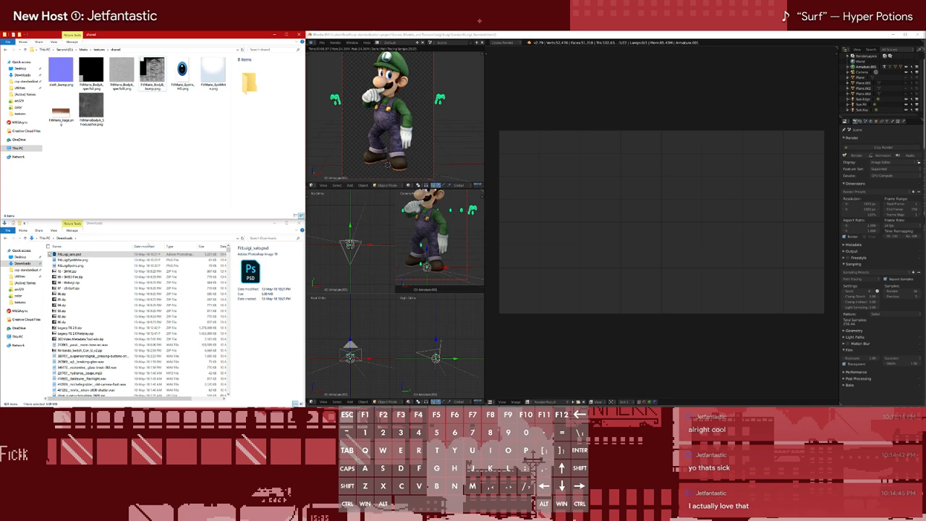
{"action": "left_click", "coordinate": [26, 29]}
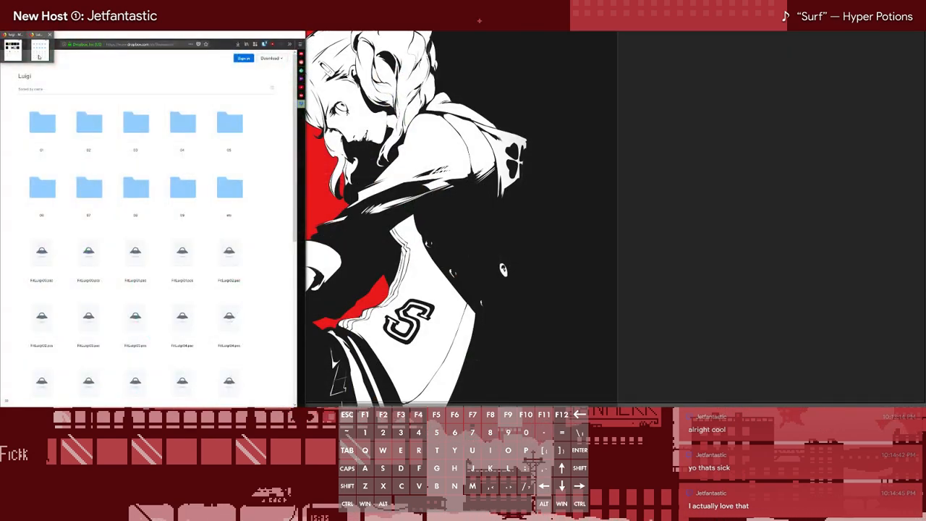
{"action": "left_click", "coordinate": [36, 53]}
Open the Dropbox Luigi subfolders 01 through 09 in separate background tabs
{"action": "right_click", "coordinate": [50, 124]}
{"action": "left_click", "coordinate": [63, 129]}
{"action": "right_click", "coordinate": [95, 125]}
{"action": "left_click", "coordinate": [105, 129]}
{"action": "right_click", "coordinate": [129, 125]}
{"action": "left_click", "coordinate": [140, 129]}
{"action": "right_click", "coordinate": [179, 125]}
{"action": "left_click", "coordinate": [189, 129]}
{"action": "right_click", "coordinate": [227, 127]}
{"action": "left_click", "coordinate": [249, 128]}
{"action": "right_click", "coordinate": [41, 183]}
{"action": "left_click", "coordinate": [52, 186]}
{"action": "right_click", "coordinate": [98, 191]}
{"action": "left_click", "coordinate": [110, 195]}
{"action": "right_click", "coordinate": [149, 191]}
{"action": "left_click", "coordinate": [161, 194]}
{"action": "right_click", "coordinate": [181, 191]}
{"action": "left_click", "coordinate": [192, 195]}
Look over the remaining contents of the Luigi folder and close the 10 - SMW folder tab
{"action": "scroll", "coordinate": [270, 275], "scroll_direction": "down", "scroll_amount": 5}
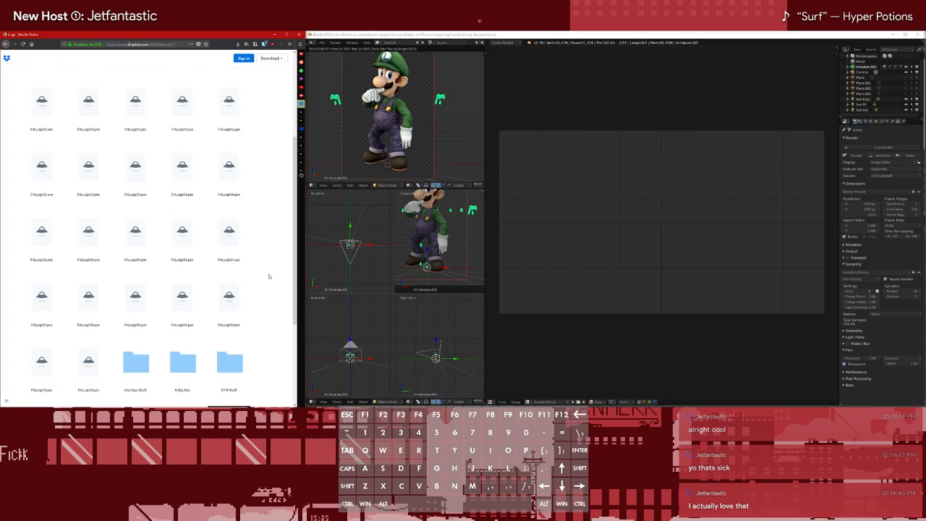
{"action": "scroll", "coordinate": [269, 271], "scroll_direction": "up", "scroll_amount": 10}
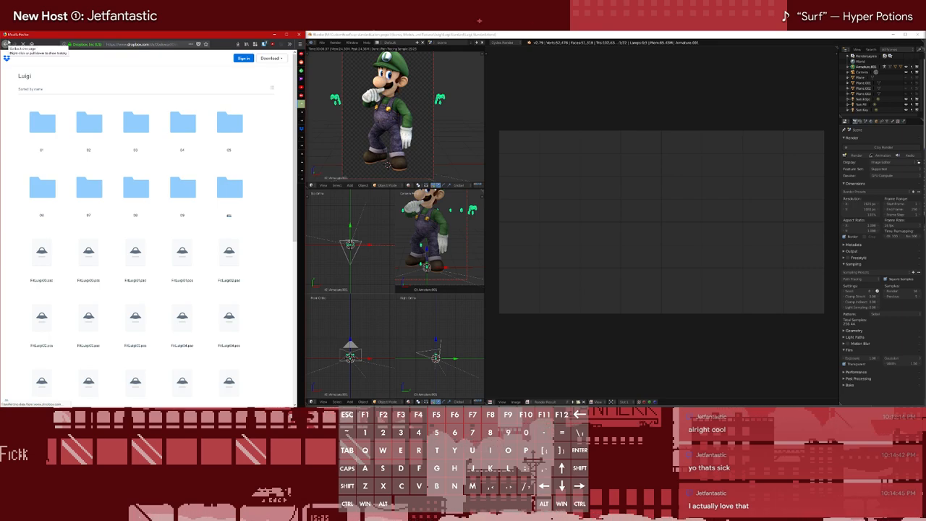
{"action": "mouse_move", "coordinate": [299, 131]}
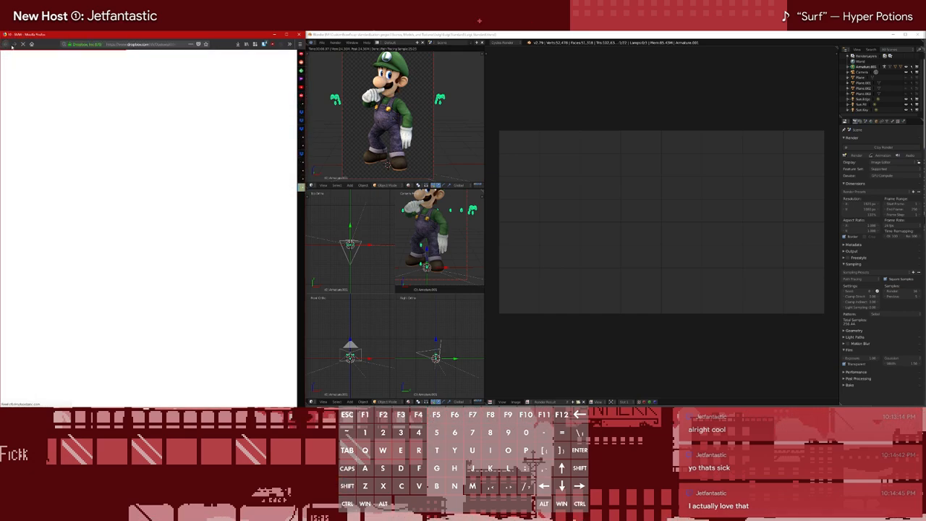
{"action": "mouse_move", "coordinate": [296, 188]}
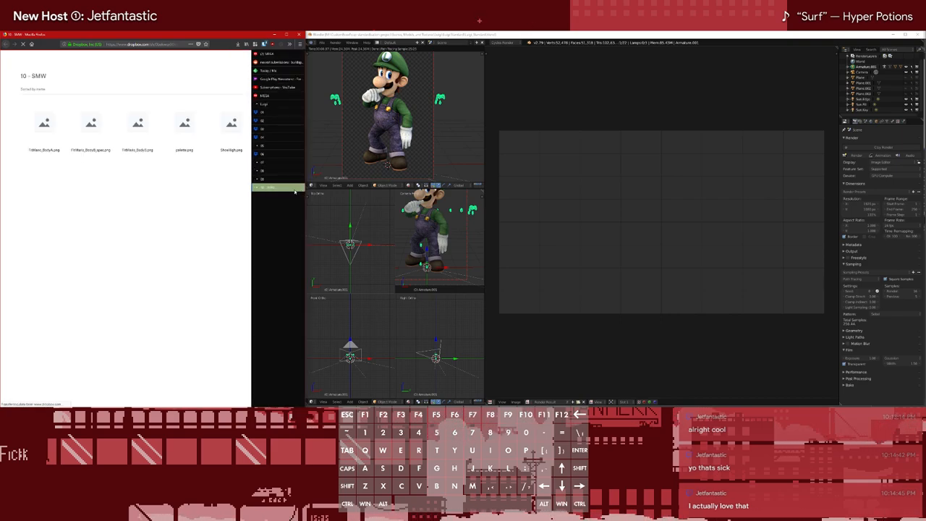
{"action": "key", "text": "ctrl+w"}
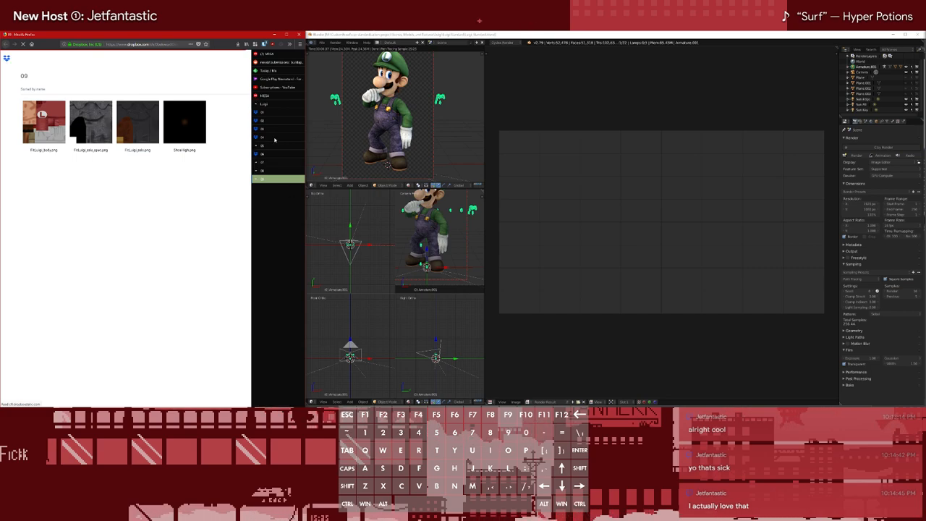
Check the Luigi folder's files, then go back to Smash 3 Extras and open the luigi folder inside _Render Files
{"action": "left_click", "coordinate": [275, 104]}
{"action": "scroll", "coordinate": [159, 251], "scroll_direction": "down", "scroll_amount": 5}
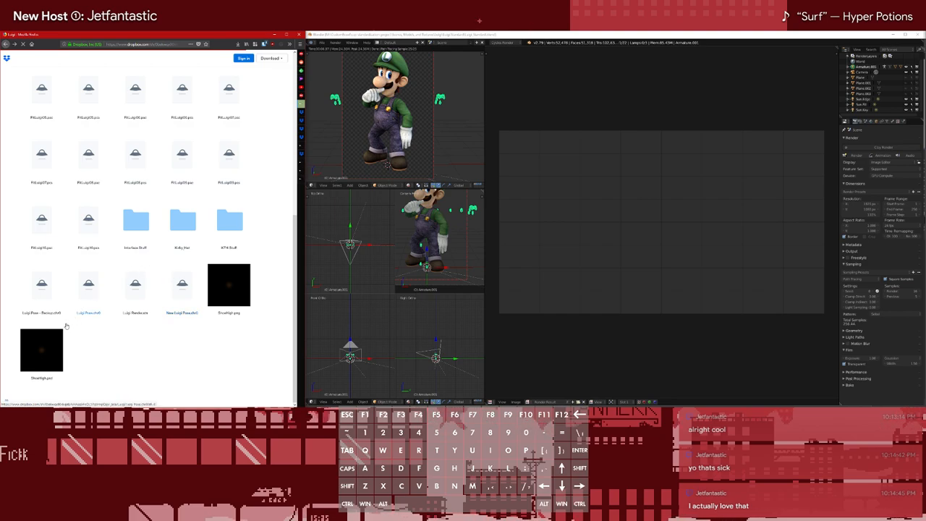
{"action": "scroll", "coordinate": [66, 328], "scroll_direction": "up", "scroll_amount": 10}
{"action": "mouse_move", "coordinate": [275, 98]}
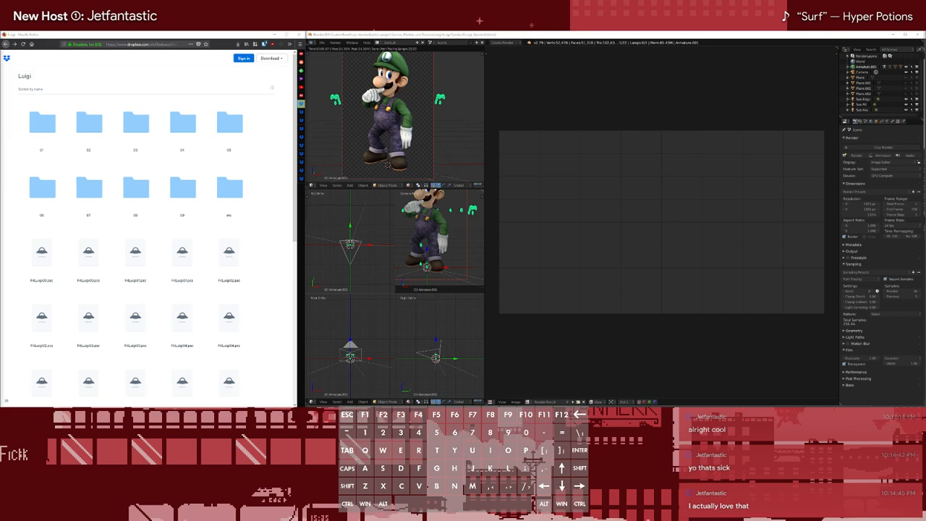
{"action": "left_click", "coordinate": [6, 46]}
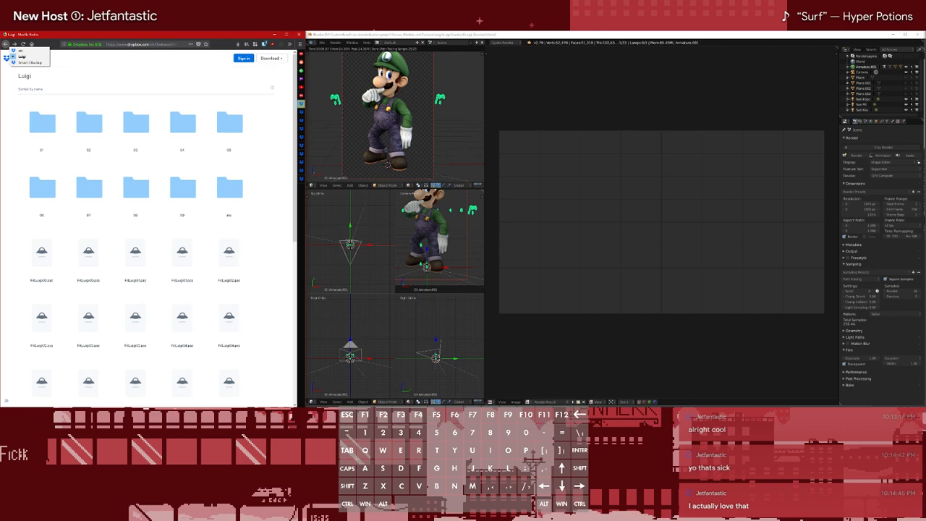
{"action": "left_click", "coordinate": [29, 62]}
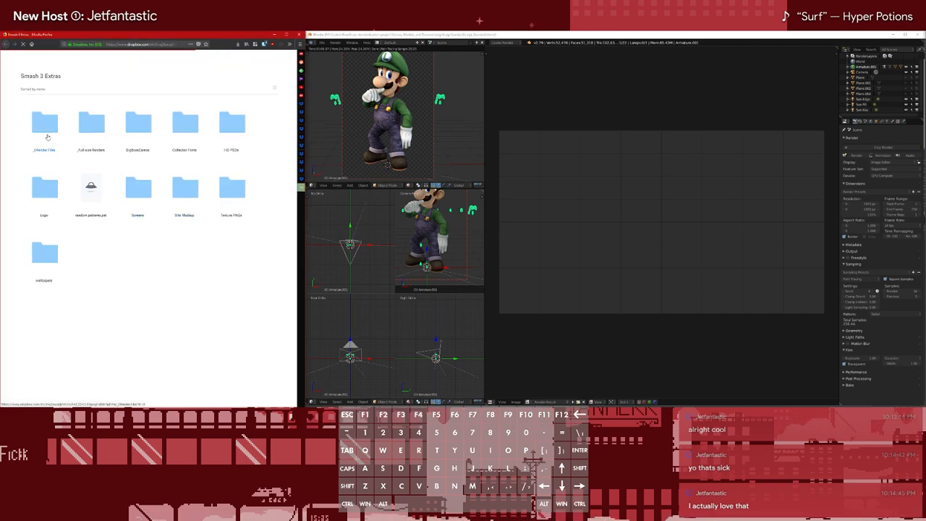
{"action": "left_click", "coordinate": [48, 134]}
{"action": "scroll", "coordinate": [243, 331], "scroll_direction": "down", "scroll_amount": 3}
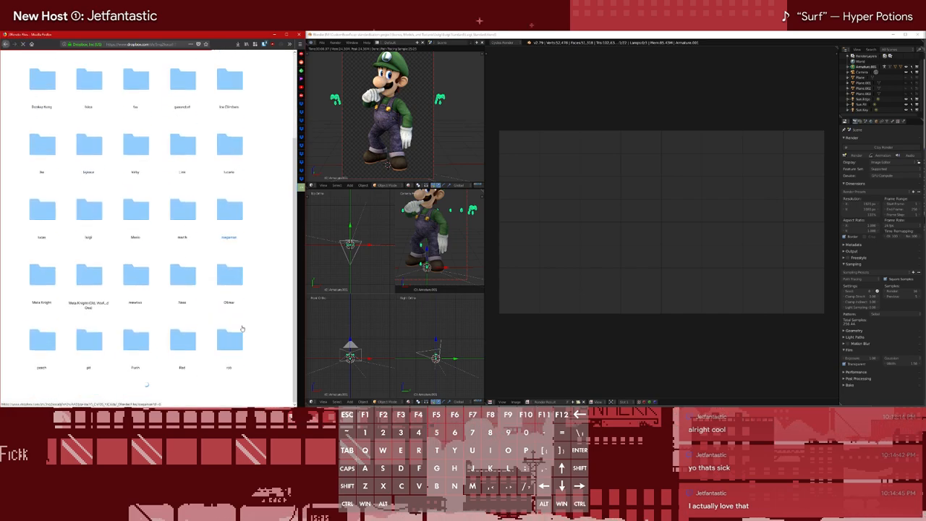
{"action": "left_click", "coordinate": [99, 220]}
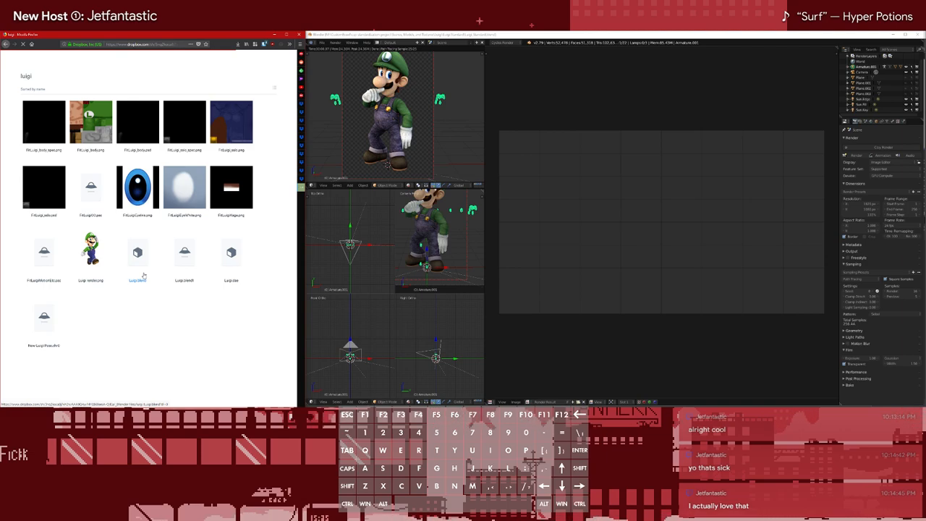
Open FitLuigi_body.png and FitLuigi_salo.png from the luigi render folder in new tabs
{"action": "right_click", "coordinate": [92, 136]}
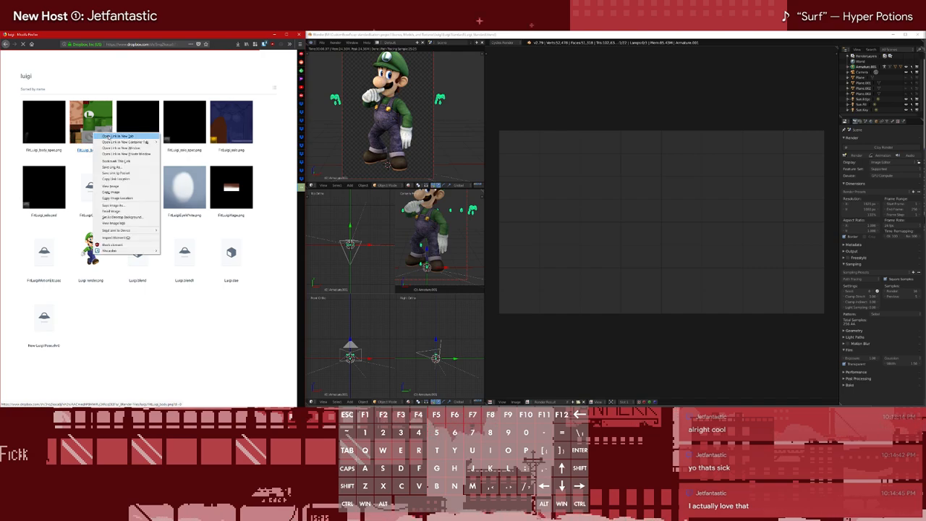
{"action": "right_click", "coordinate": [243, 133]}
{"action": "left_click", "coordinate": [267, 135]}
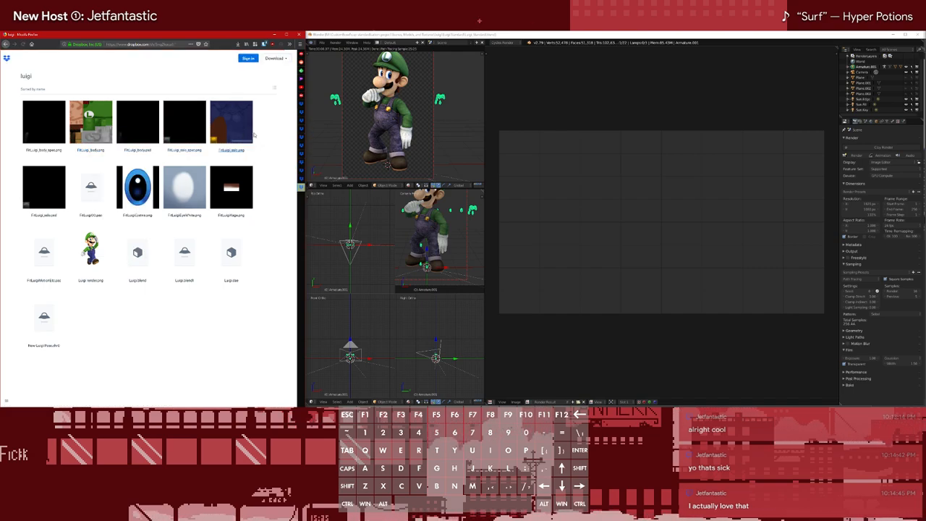
Download the default FitLuigi_body.png and FitLuigi_salo.png textures, closing each image's tab once it is saved
{"action": "left_click", "coordinate": [281, 195]}
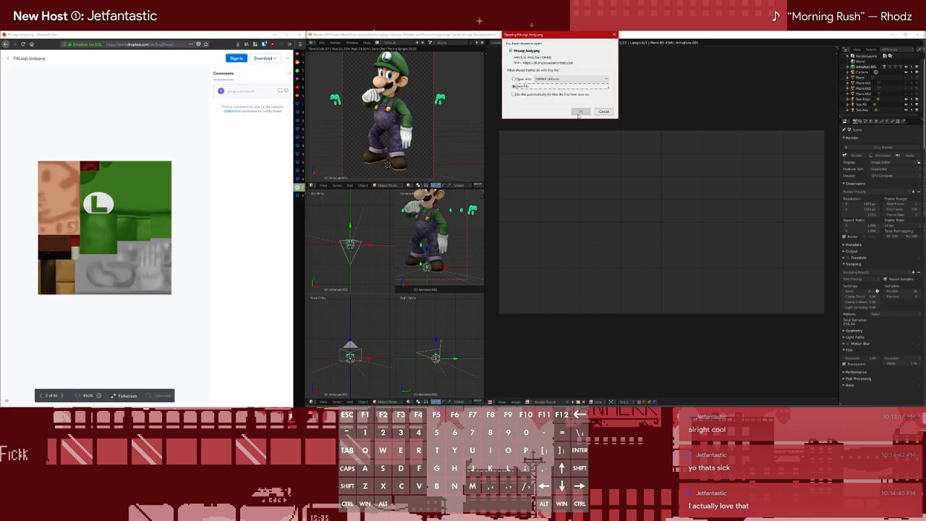
{"action": "key", "text": "Return"}
{"action": "middle_click", "coordinate": [301, 187]}
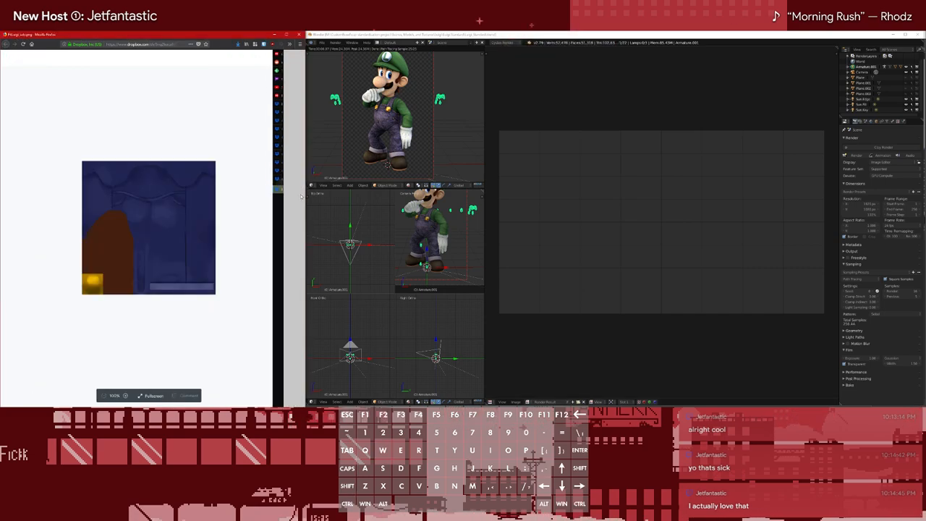
{"action": "double_click", "coordinate": [217, 95]}
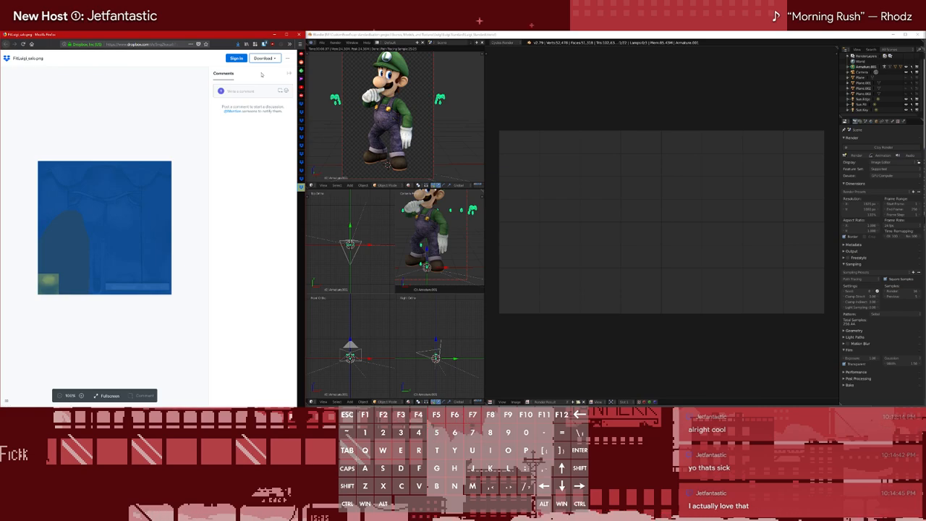
{"action": "left_click", "coordinate": [263, 58]}
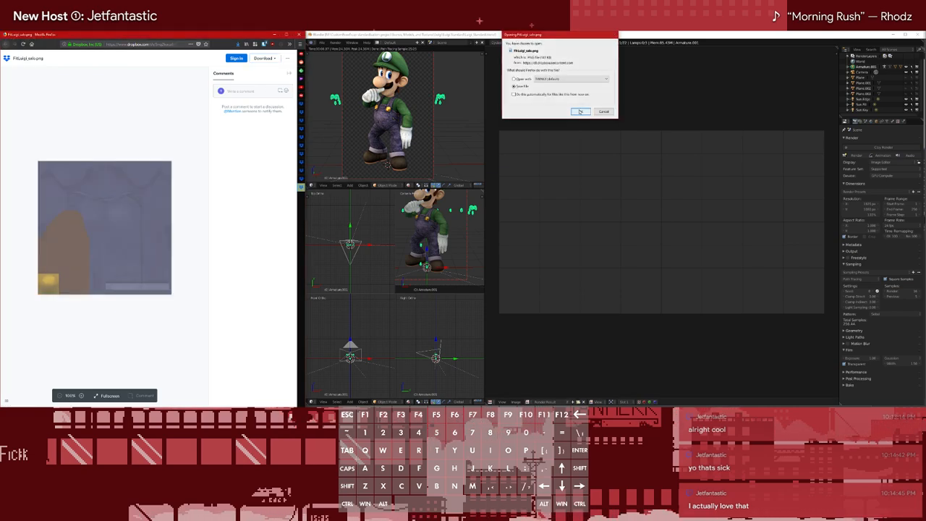
{"action": "left_click", "coordinate": [579, 111]}
{"action": "middle_click", "coordinate": [290, 188]}
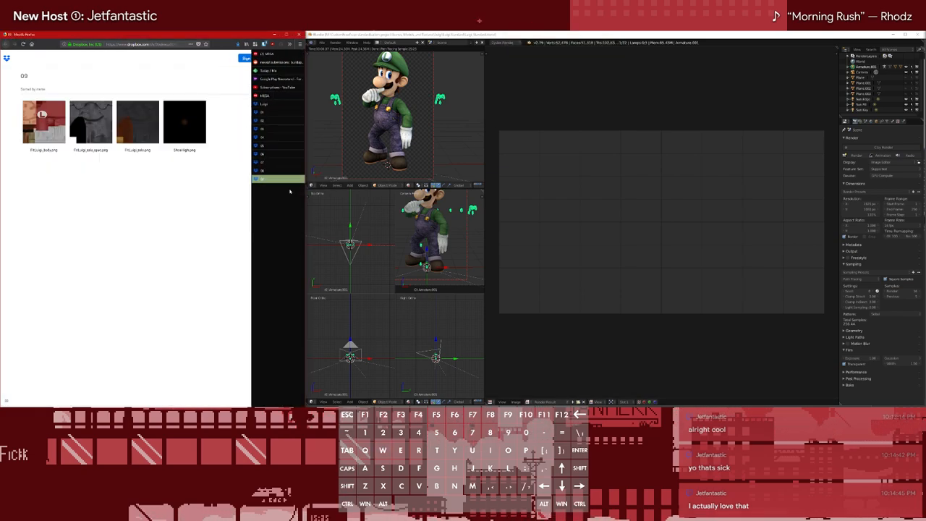
Open folder 01's FitLuigi_body.png and FitLuigi_salo.png in new tabs and bring up the body texture
{"action": "left_click", "coordinate": [267, 111]}
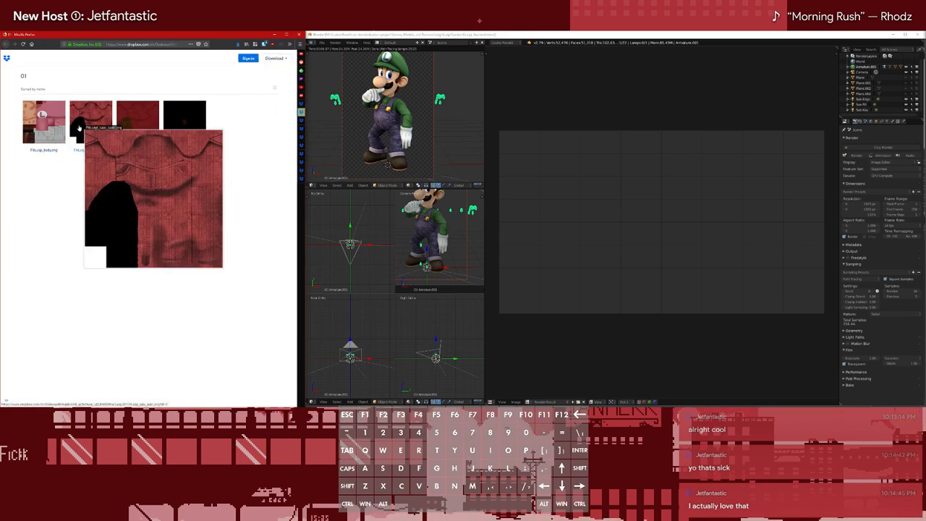
{"action": "right_click", "coordinate": [55, 151]}
{"action": "left_click", "coordinate": [42, 165]}
{"action": "left_click", "coordinate": [55, 151], "text": "ctrl"}
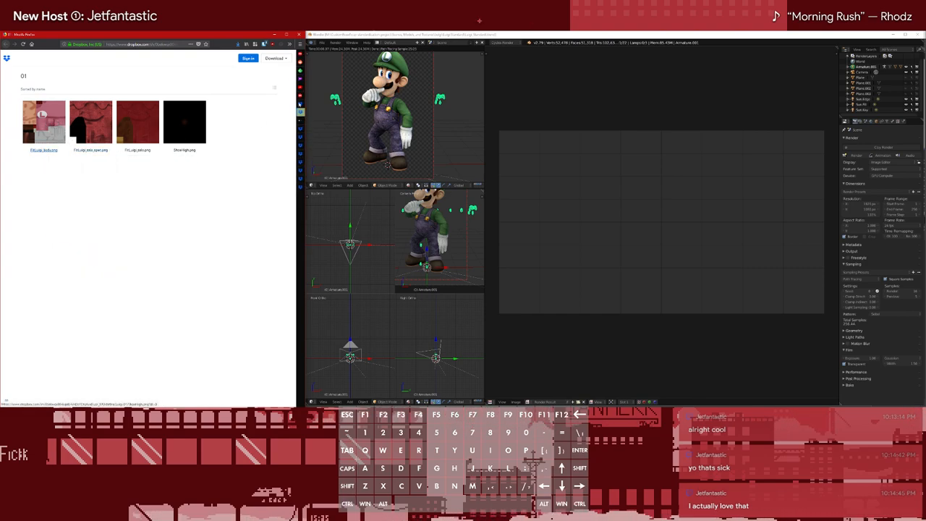
{"action": "left_click", "coordinate": [131, 128], "text": "ctrl"}
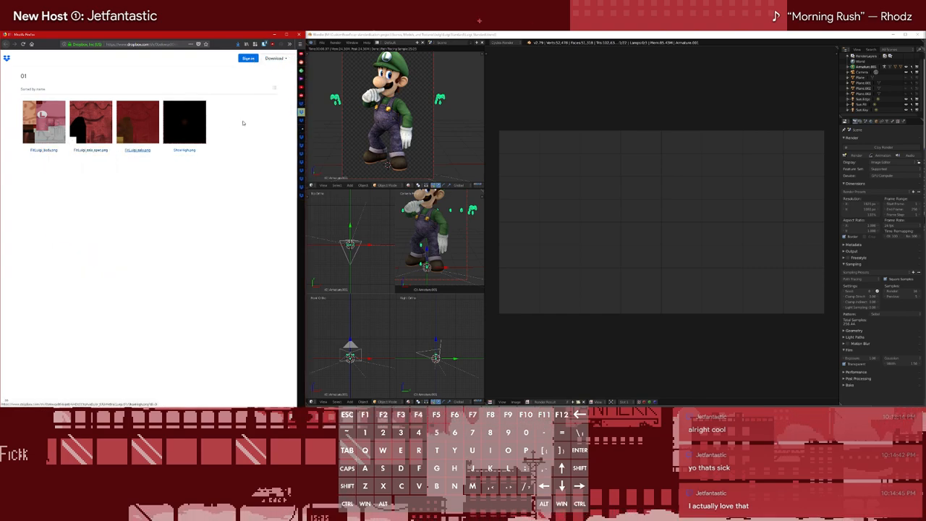
{"action": "key", "text": "ctrl+Tab"}
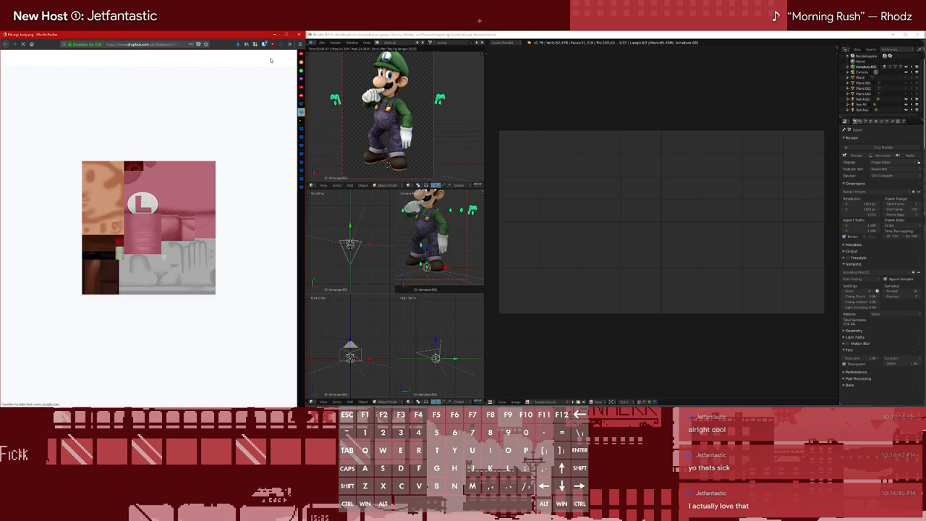
Download folder 01's FitLuigi_body.png, check it in the downloads list and close its tab
{"action": "left_click", "coordinate": [238, 44]}
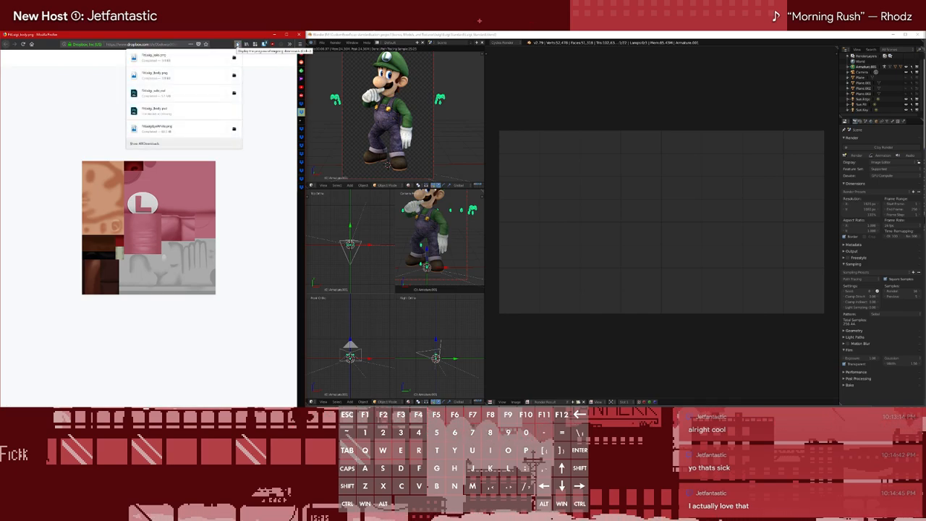
{"action": "left_click", "coordinate": [237, 45]}
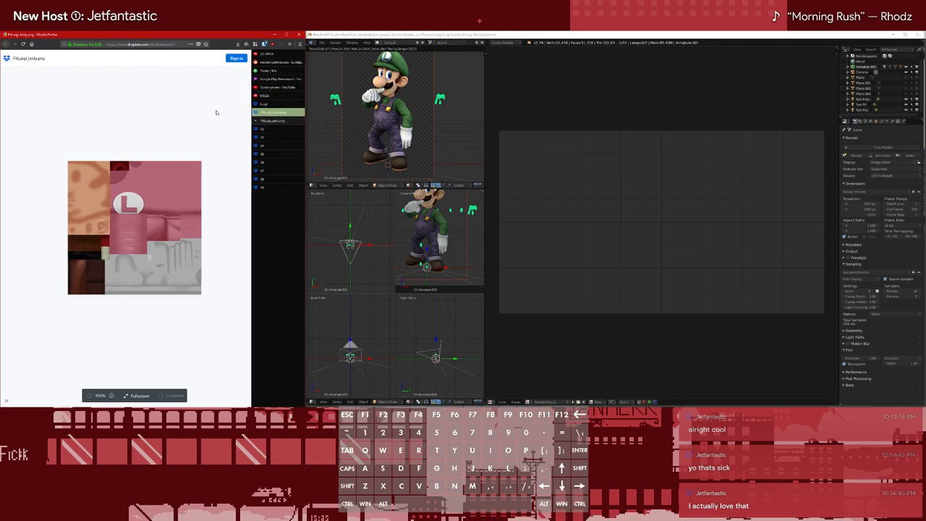
{"action": "double_click", "coordinate": [195, 120]}
{"action": "left_click", "coordinate": [262, 59]}
{"action": "left_click", "coordinate": [257, 72]}
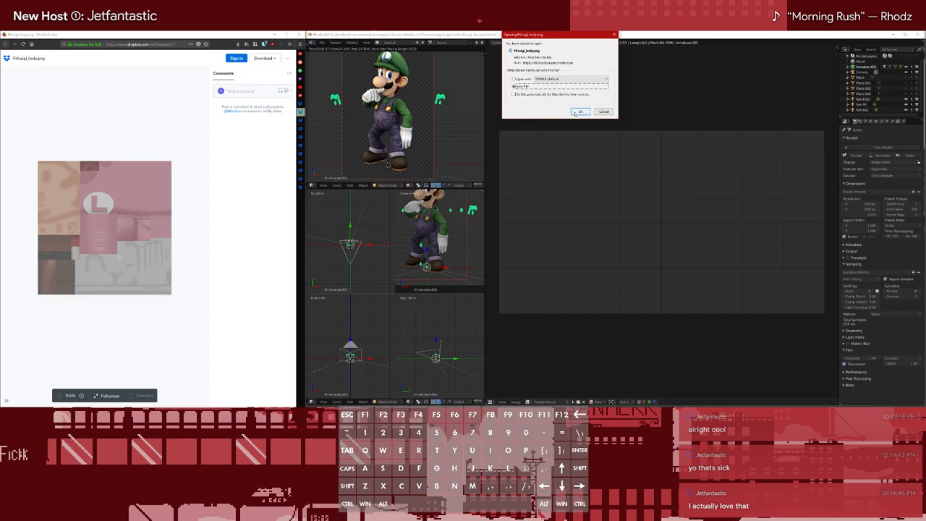
{"action": "left_click", "coordinate": [575, 113]}
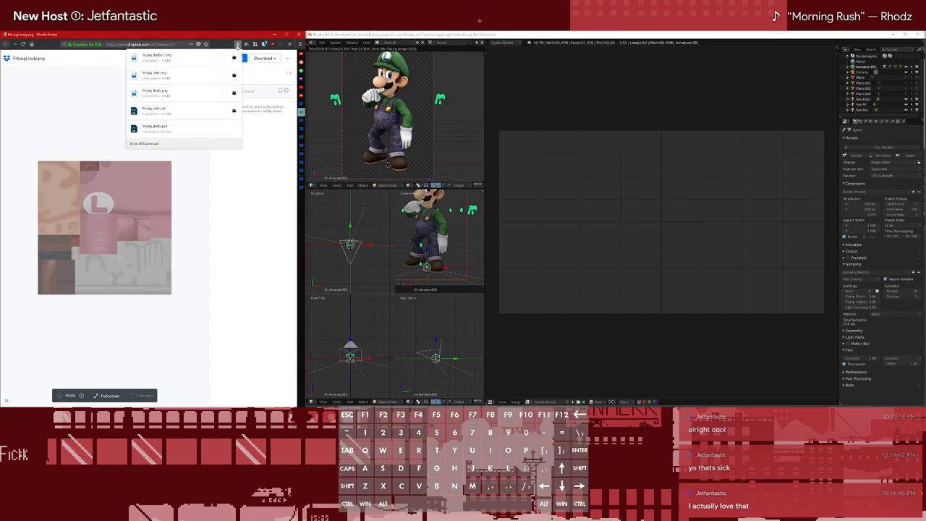
{"action": "left_click", "coordinate": [237, 46]}
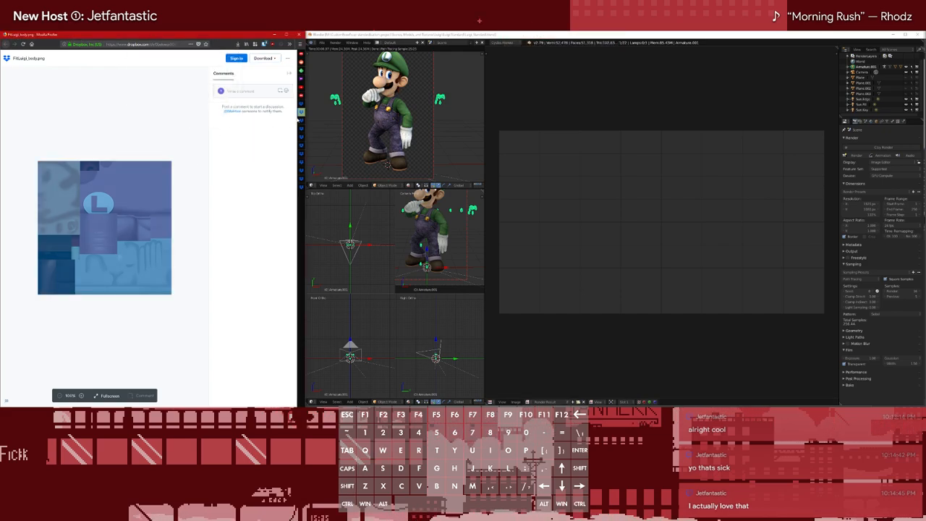
{"action": "middle_click", "coordinate": [286, 115]}
Download folder 01's FitLuigi_salo.png and close its tab
{"action": "double_click", "coordinate": [178, 92]}
{"action": "left_click", "coordinate": [194, 95]}
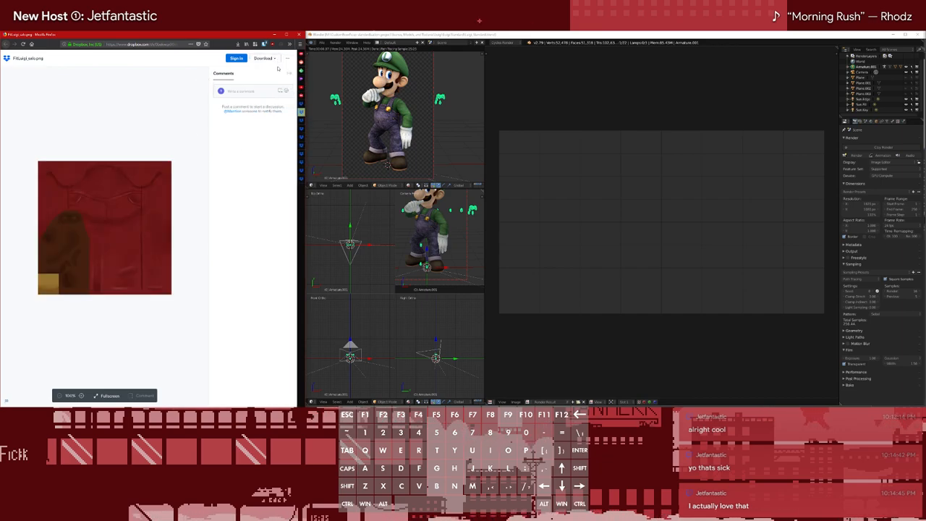
{"action": "mouse_move", "coordinate": [294, 109]}
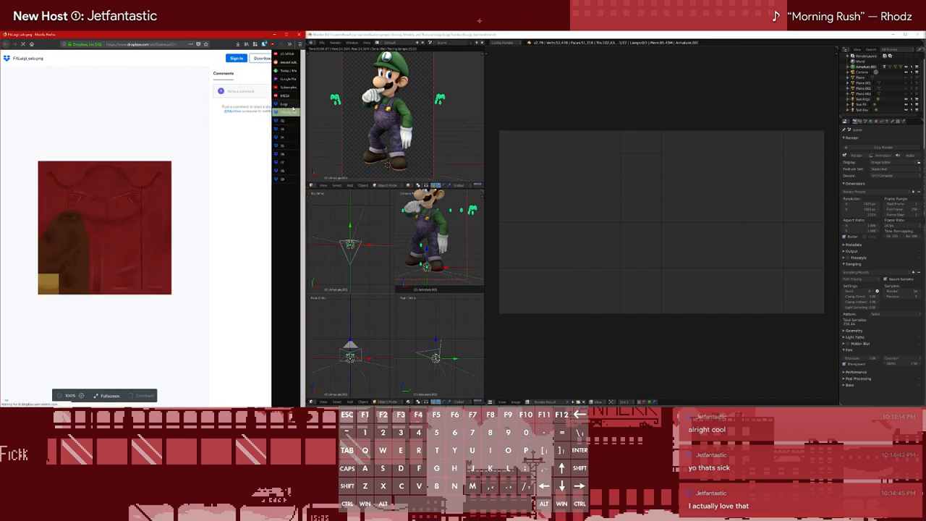
{"action": "left_click", "coordinate": [581, 111]}
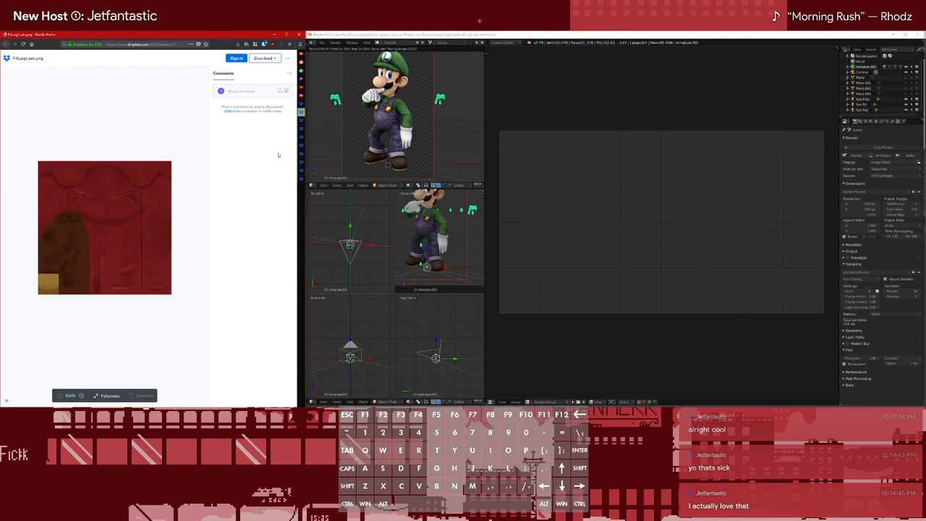
{"action": "key", "text": "Escape"}
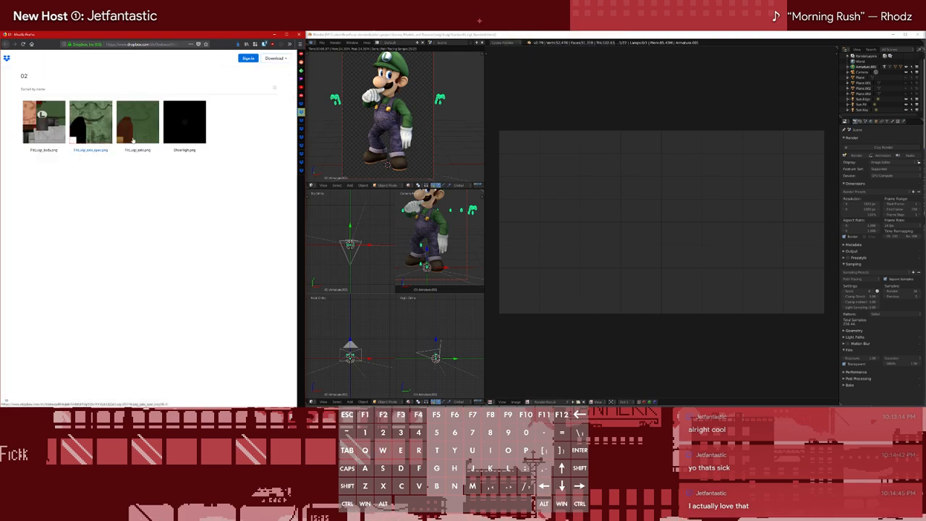
Open folder 02's FitLuigi_salo.png and FitLuigi_body.png in new tabs
{"action": "left_click", "coordinate": [138, 141], "text": "ctrl"}
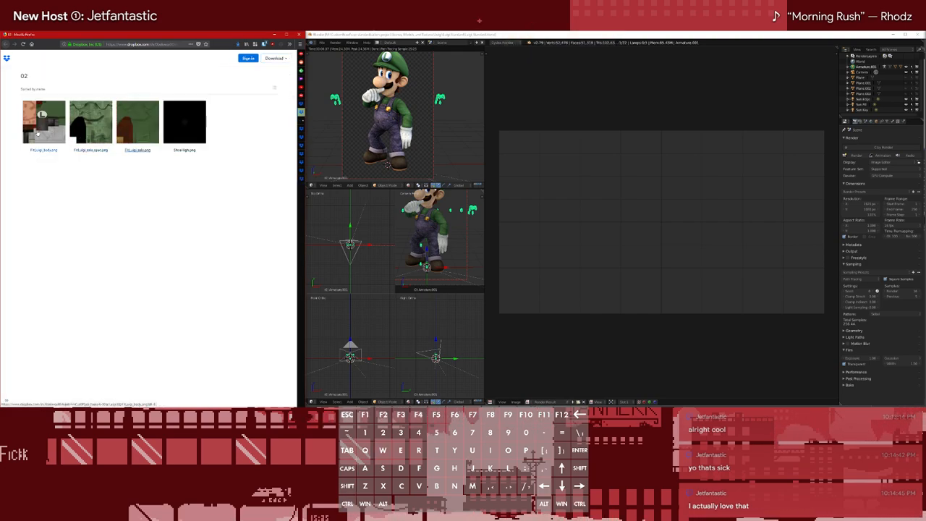
{"action": "left_click", "coordinate": [46, 138]}
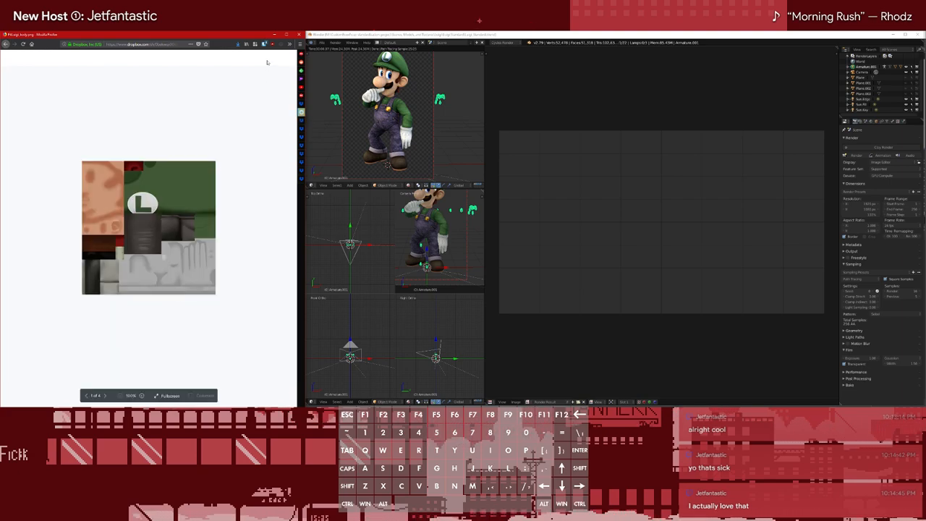
Download folder 02's FitLuigi_body.png and close its tab
{"action": "left_click", "coordinate": [266, 58]}
{"action": "left_click", "coordinate": [259, 72]}
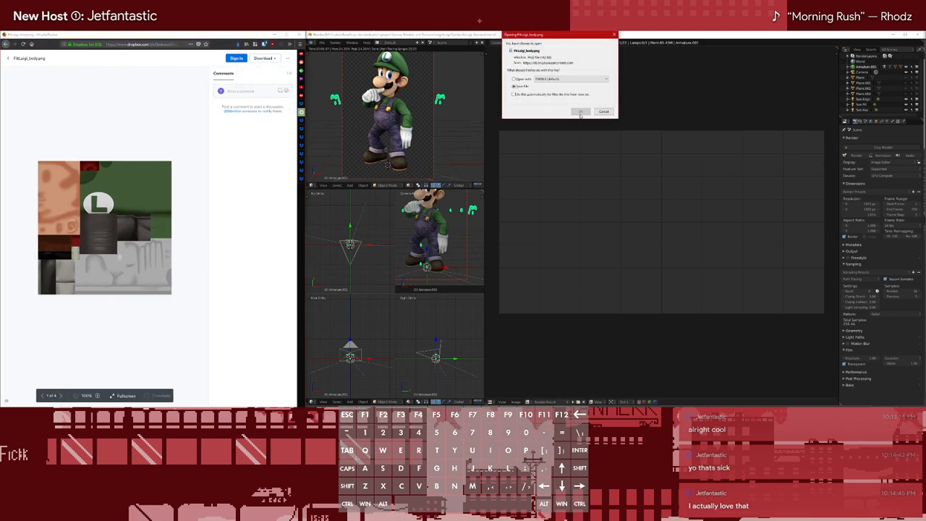
{"action": "left_click", "coordinate": [581, 112]}
{"action": "key", "text": "ctrl+w"}
Download folder 02's FitLuigi_salo.png and close its tab
{"action": "left_click", "coordinate": [264, 60]}
{"action": "left_click", "coordinate": [264, 73]}
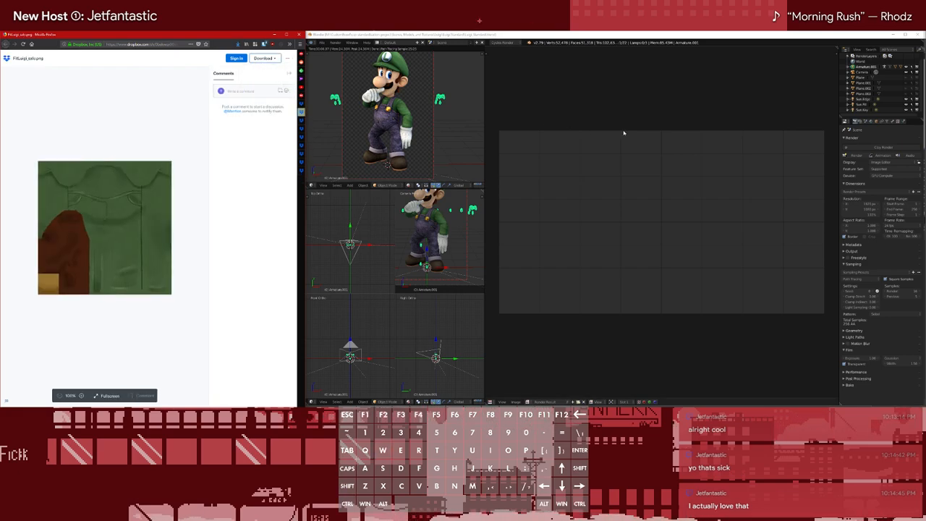
{"action": "left_click", "coordinate": [583, 112]}
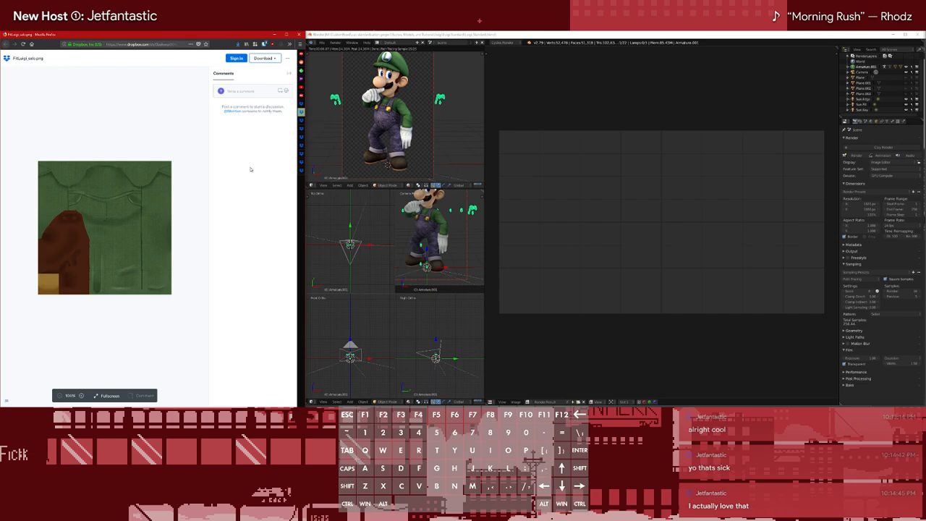
{"action": "key", "text": "ctrl+w"}
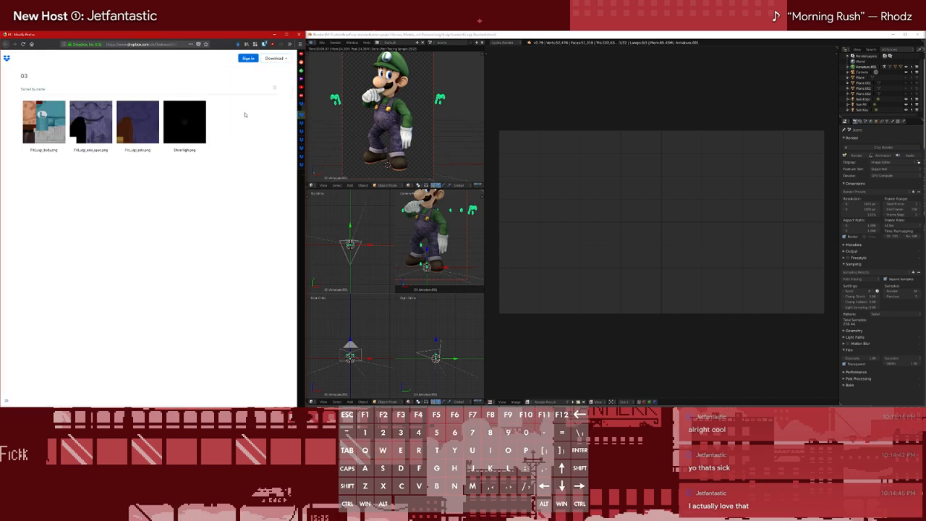
Open folder 03's FitLuigi_salo.png and FitLuigi_body.png in new tabs
{"action": "left_click", "coordinate": [135, 129]}
{"action": "key", "text": "alt+Left"}
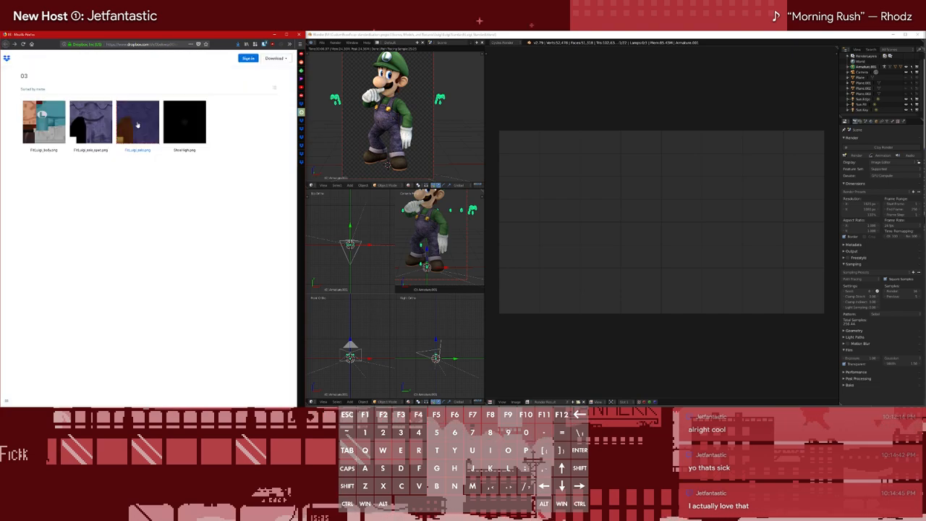
{"action": "left_click", "coordinate": [137, 129], "text": "ctrl"}
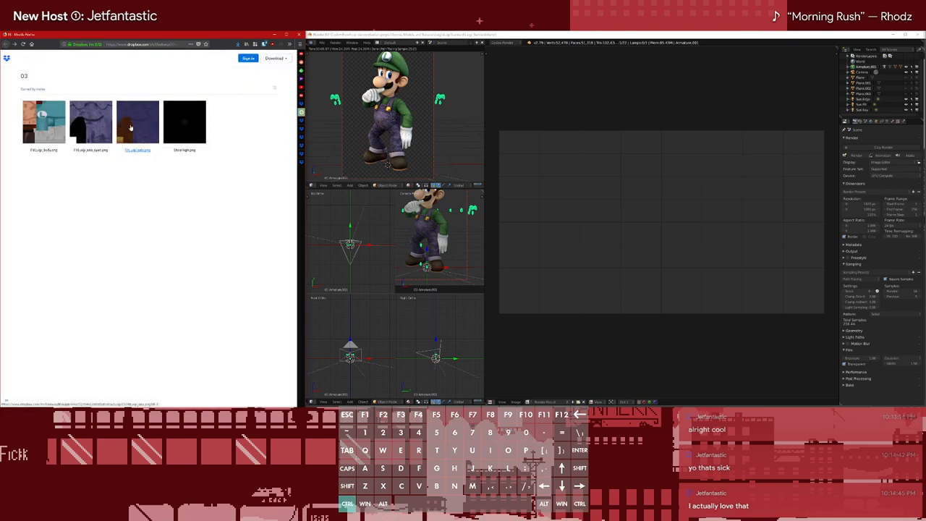
{"action": "left_click", "coordinate": [32, 136]}
Download folder 03's FitLuigi_body.png and close its tab
{"action": "left_click", "coordinate": [256, 58]}
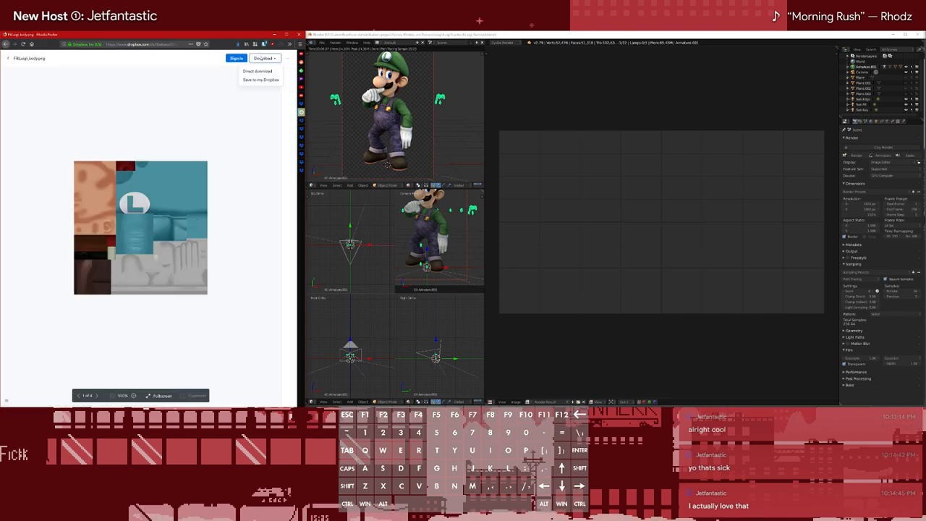
{"action": "left_click", "coordinate": [257, 69]}
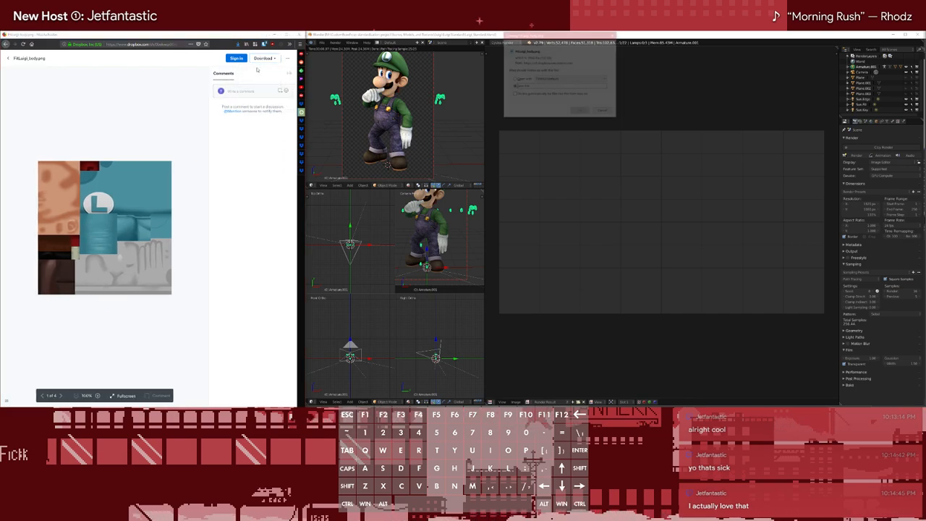
{"action": "left_click", "coordinate": [581, 111]}
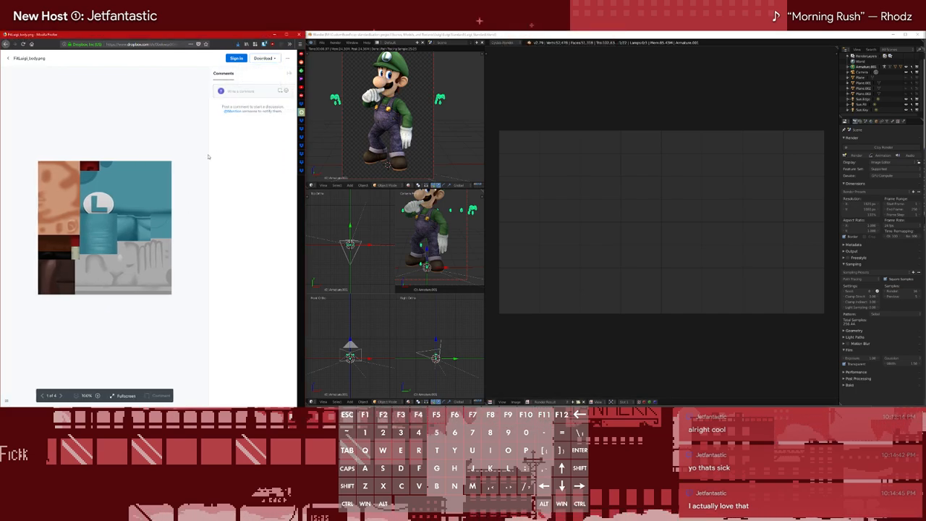
{"action": "key", "text": "Right"}
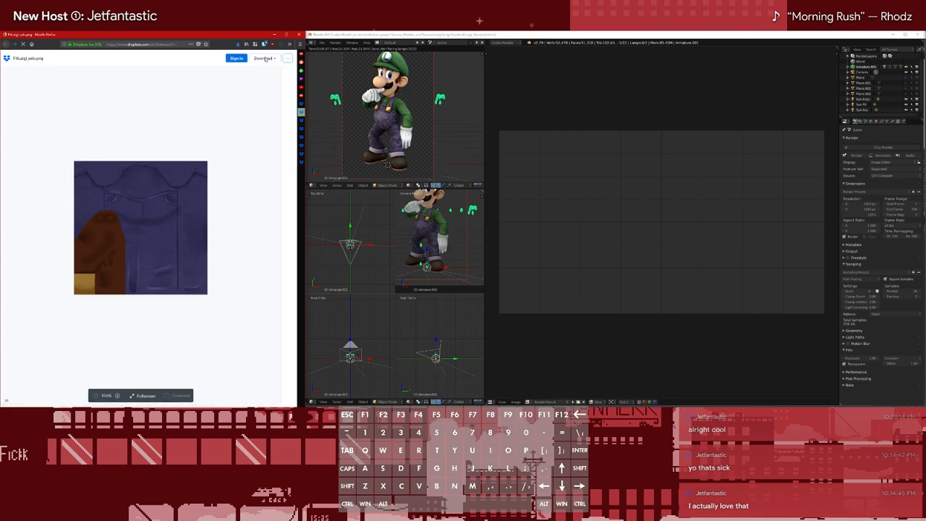
Download folder 03's FitLuigi_salo.png, check the downloads list and close its tab
{"action": "left_click", "coordinate": [265, 60]}
{"action": "left_click", "coordinate": [259, 71]}
{"action": "left_click", "coordinate": [237, 44]}
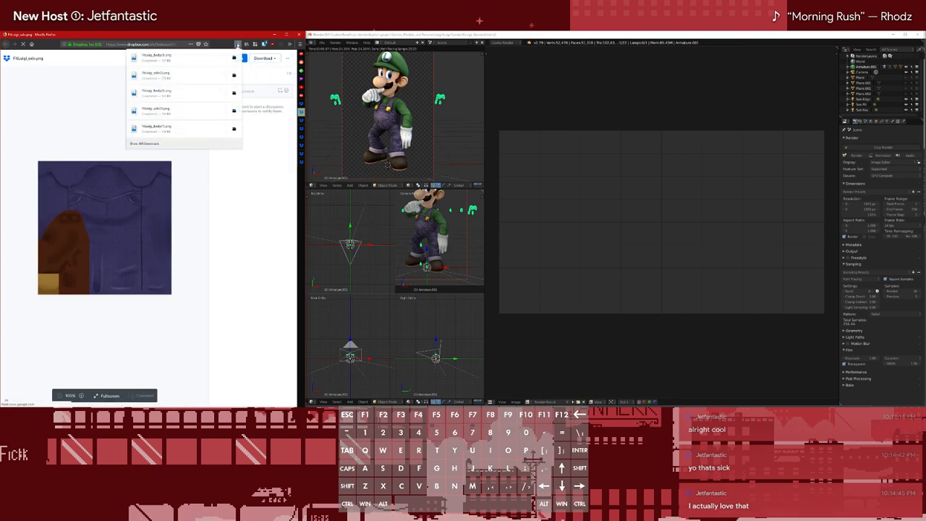
{"action": "left_click", "coordinate": [582, 113]}
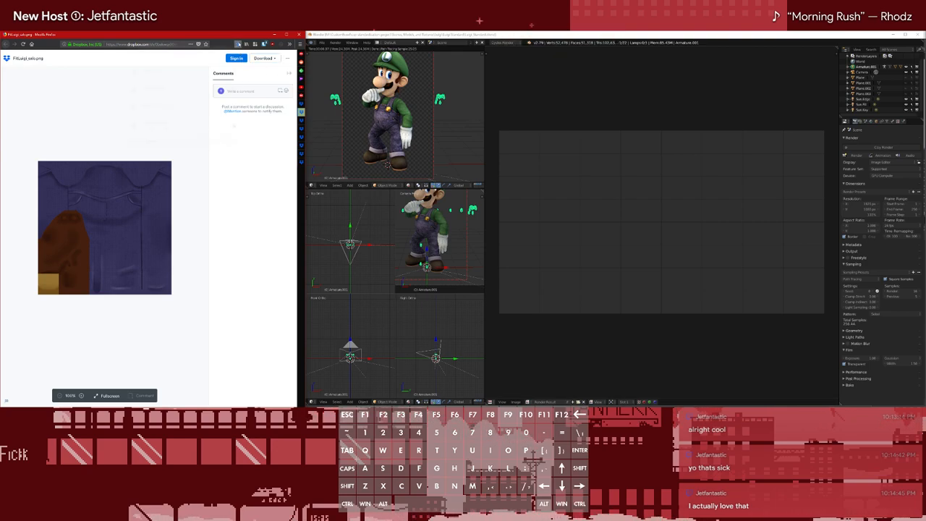
{"action": "left_click", "coordinate": [213, 194]}
{"action": "key", "text": "ctrl+w"}
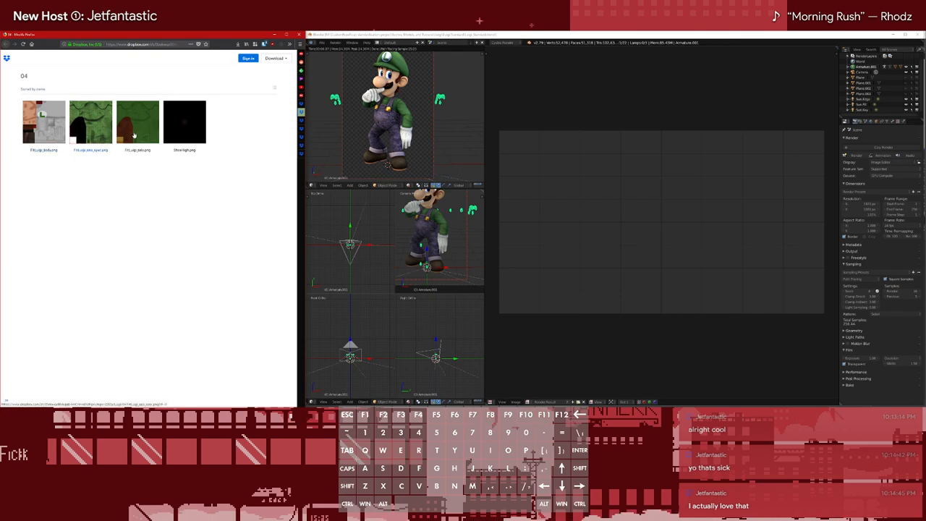
Open folder 04's FitLuigi_salo.png and FitLuigi_body.png in new tabs, then download the body texture and close its tab
{"action": "left_click", "coordinate": [146, 133], "text": "ctrl"}
{"action": "left_click", "coordinate": [44, 129]}
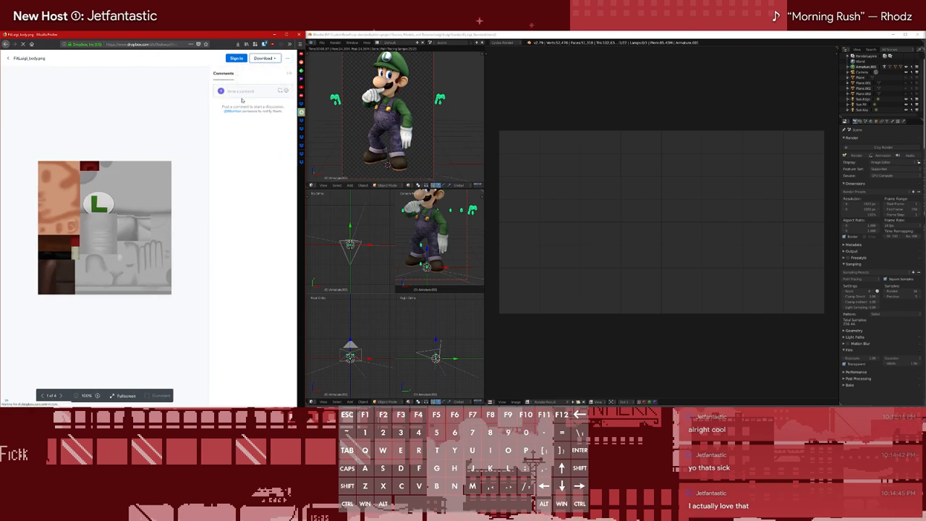
{"action": "left_click", "coordinate": [581, 112]}
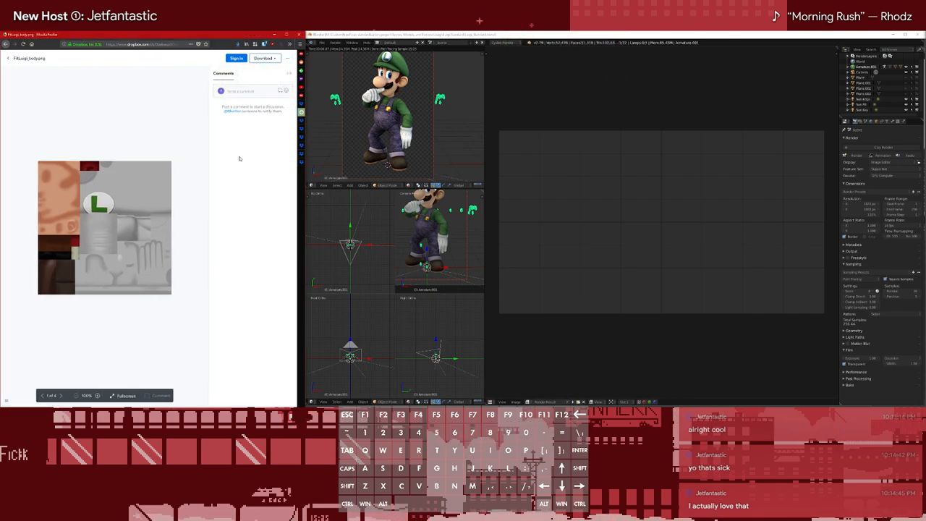
{"action": "key", "text": "ctrl+w"}
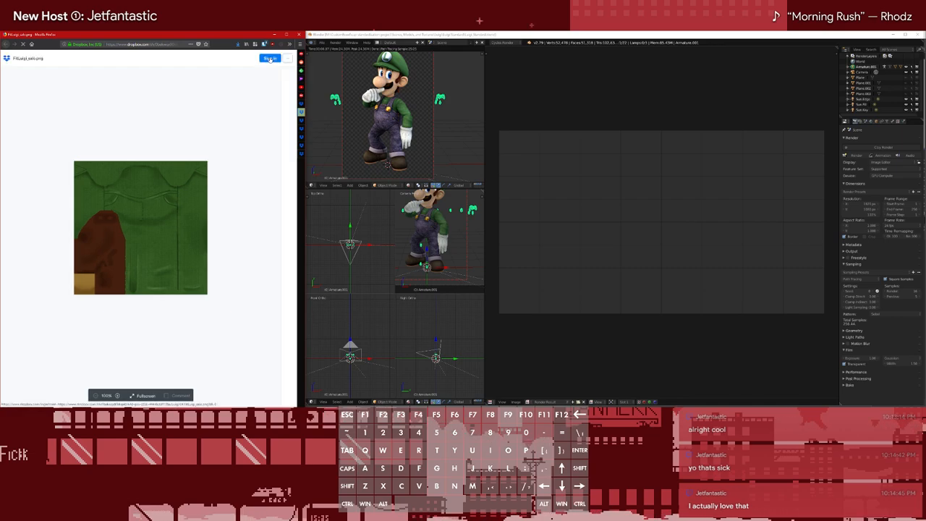
Download folder 04's FitLuigi_salo.png and close its tab
{"action": "left_click", "coordinate": [269, 59]}
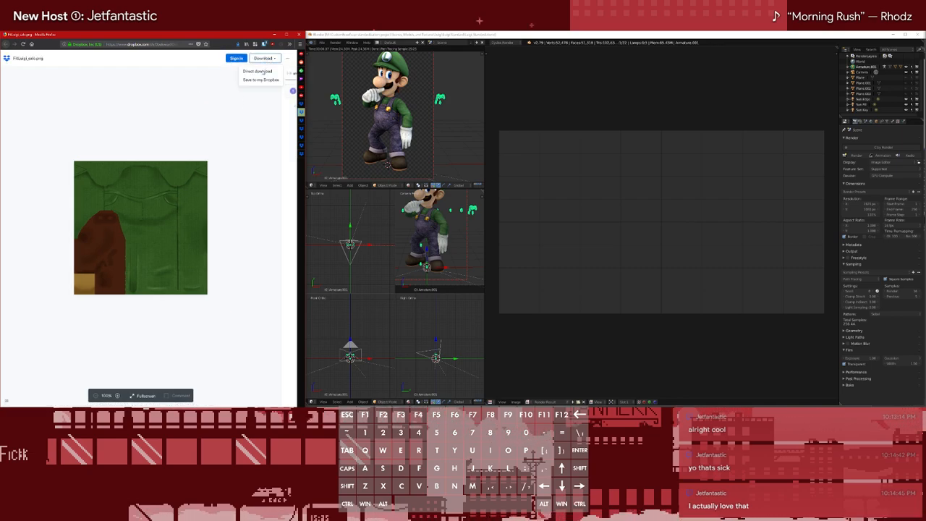
{"action": "left_click", "coordinate": [262, 73]}
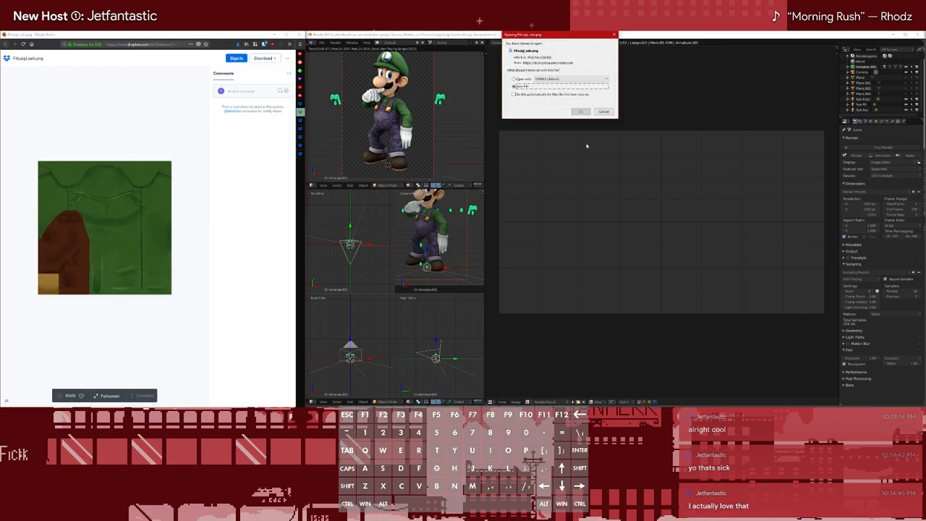
{"action": "left_click", "coordinate": [580, 112]}
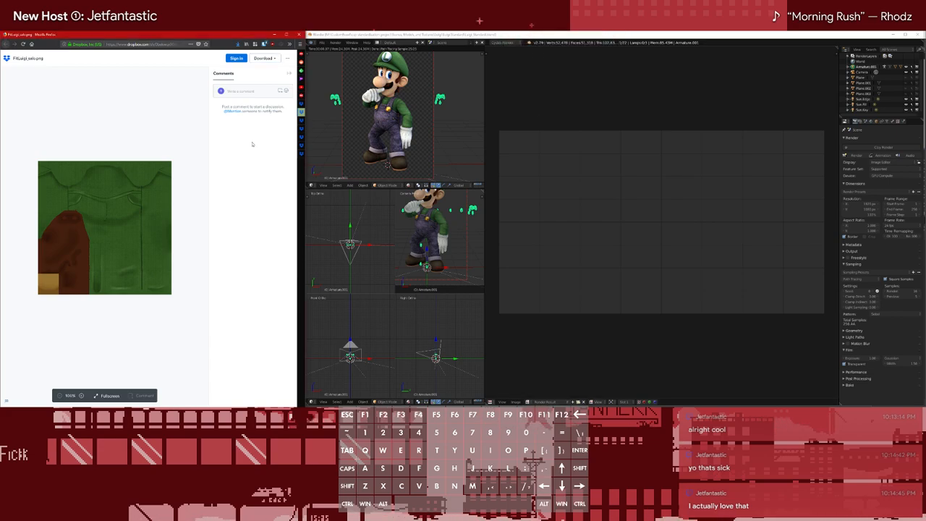
{"action": "key", "text": "ctrl+w"}
Open the next costume folder's FitLuigi_salo.png and FitLuigi_body.png in new tabs and download the orange body texture
{"action": "left_click", "coordinate": [147, 120], "text": "ctrl"}
{"action": "left_click", "coordinate": [65, 114]}
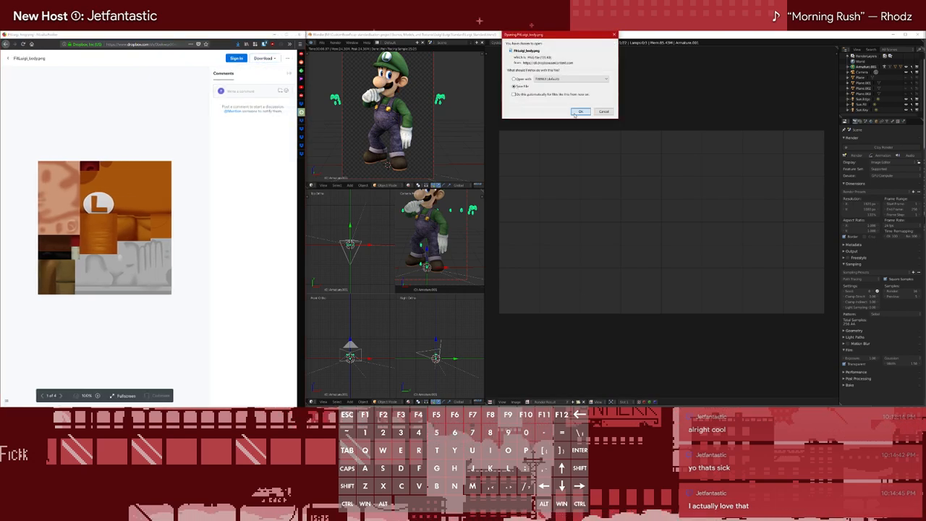
{"action": "left_click", "coordinate": [580, 112]}
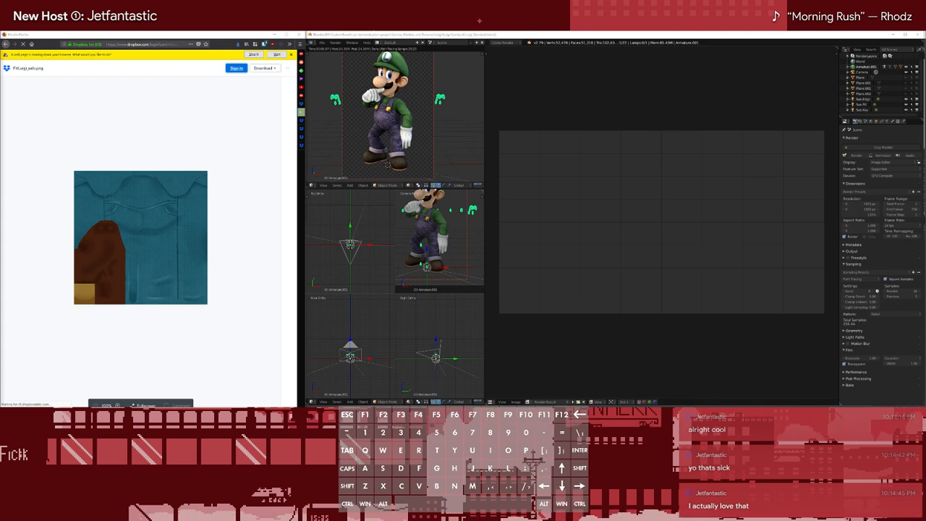
Dismiss the slow-page warning and go back from the Dropbox sign-in page to the teal FitLuigi_salo.png
{"action": "left_click", "coordinate": [142, 105]}
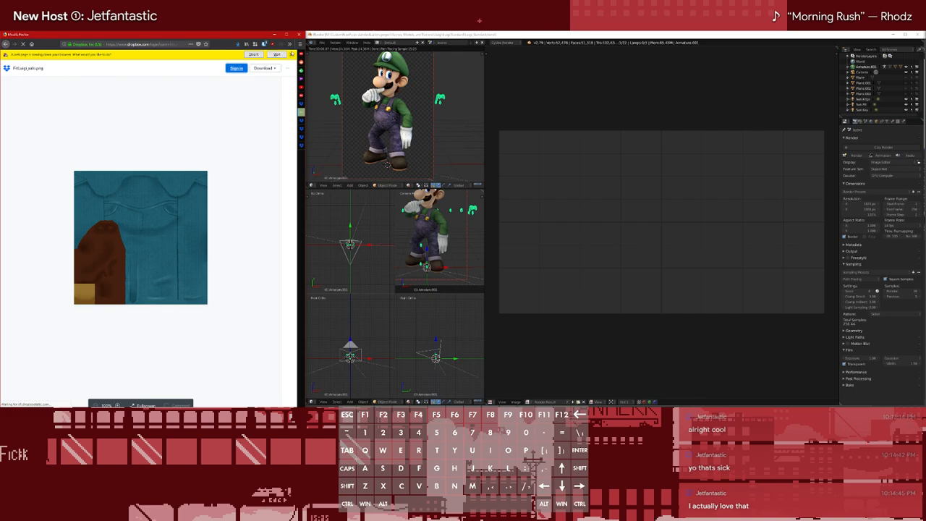
{"action": "left_click", "coordinate": [292, 54]}
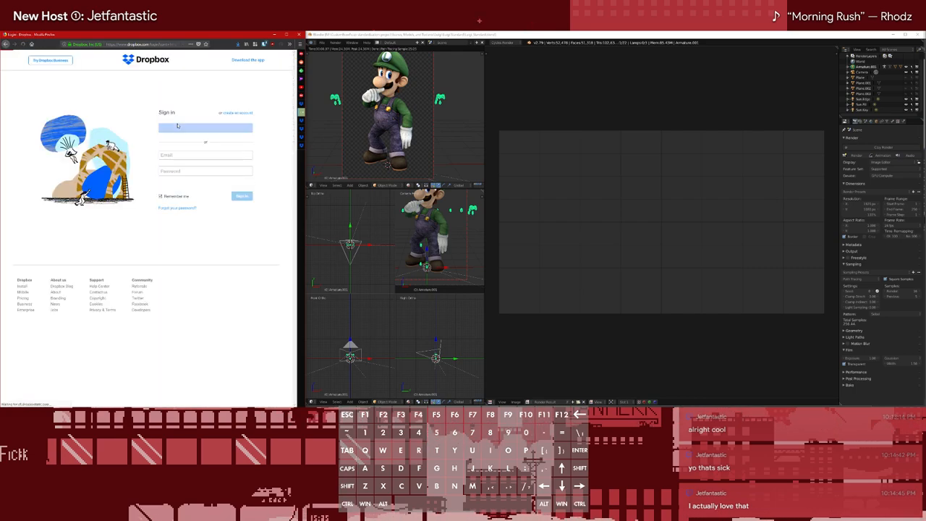
{"action": "left_click", "coordinate": [6, 44]}
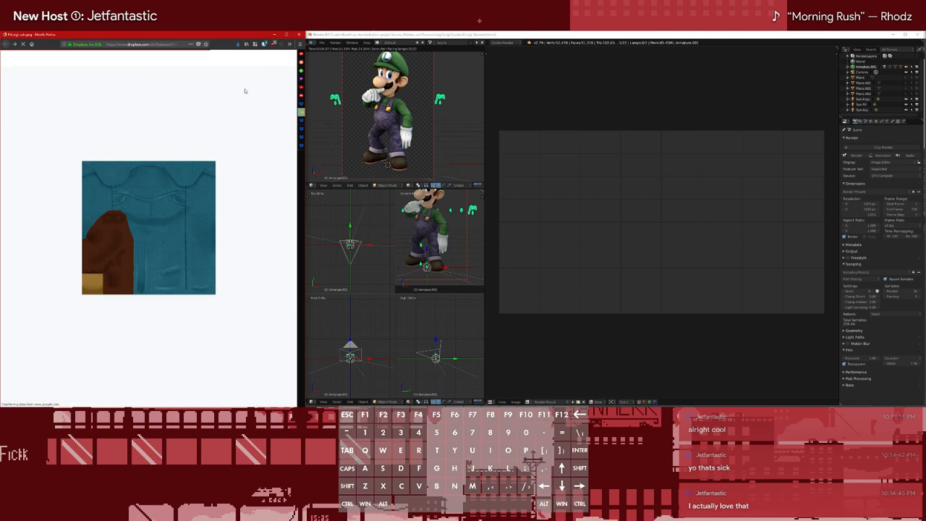
{"action": "mouse_move", "coordinate": [299, 71]}
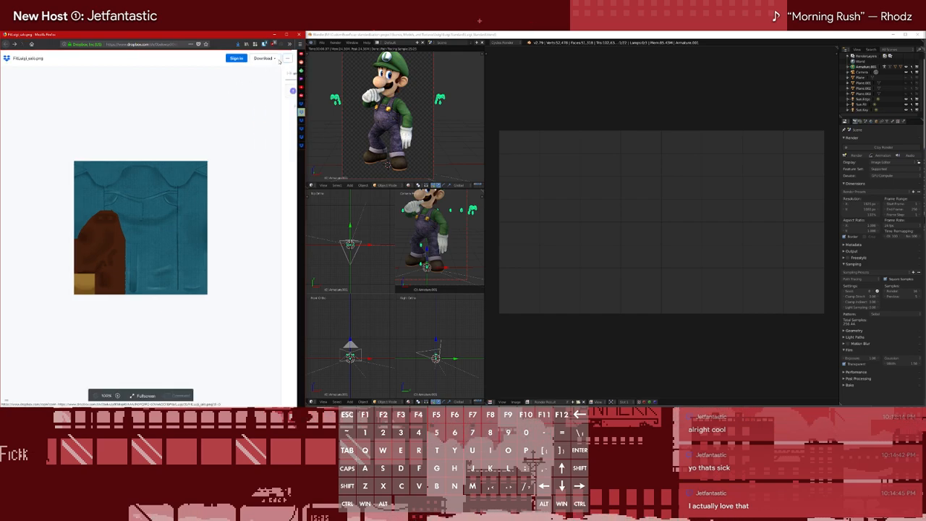
Download the teal FitLuigi_salo.png overalls texture and close its tab
{"action": "left_click", "coordinate": [264, 59]}
{"action": "left_click", "coordinate": [254, 73]}
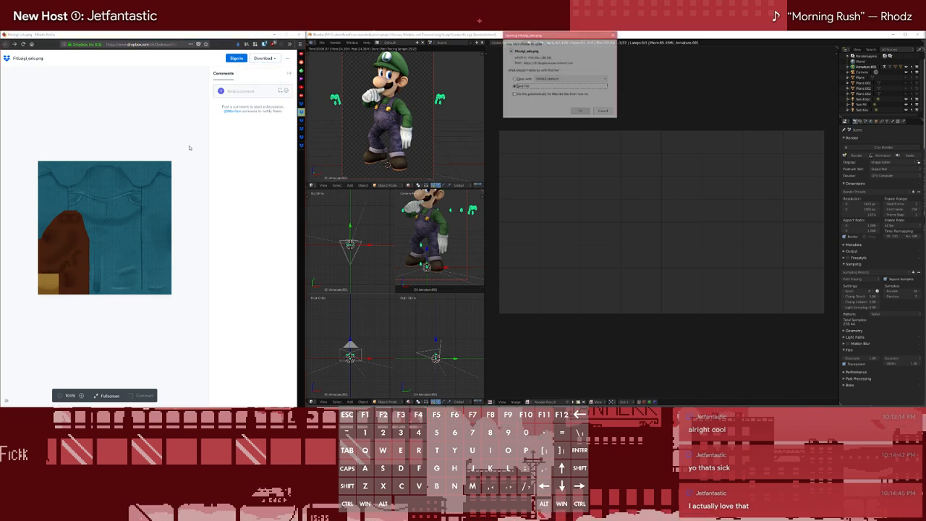
{"action": "left_click", "coordinate": [581, 112]}
{"action": "double_click", "coordinate": [162, 124]}
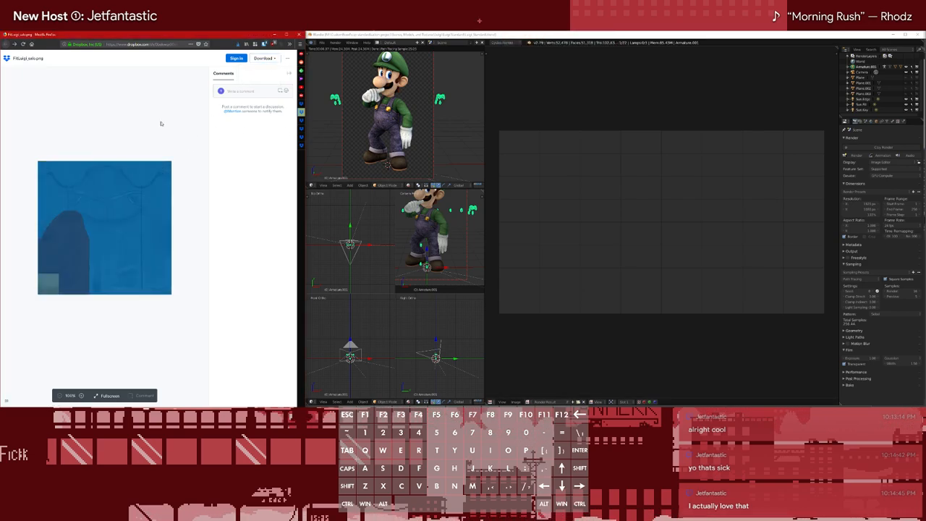
{"action": "key", "text": "ctrl+w"}
Open the following costume folder's FitLuigi_salo.png and FitLuigi_body.png, then download the purple body texture and close its tab
{"action": "left_click", "coordinate": [143, 134], "text": "ctrl"}
{"action": "left_click", "coordinate": [30, 128]}
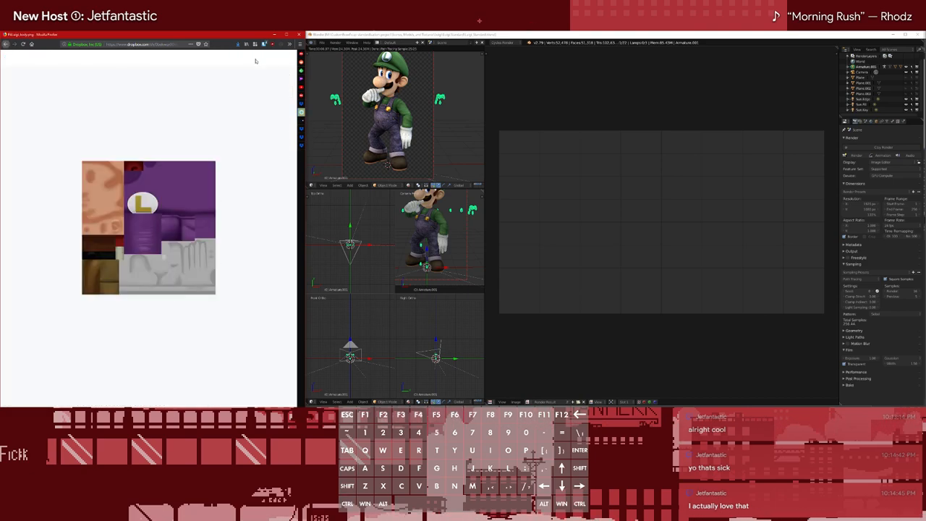
{"action": "left_click", "coordinate": [265, 59]}
{"action": "left_click", "coordinate": [261, 71]}
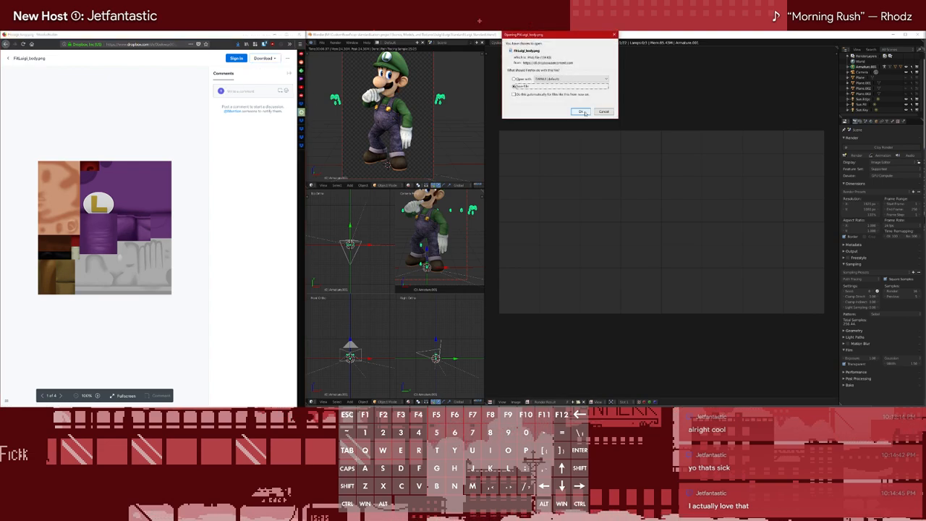
{"action": "left_click", "coordinate": [582, 112]}
{"action": "key", "text": "ctrl+w"}
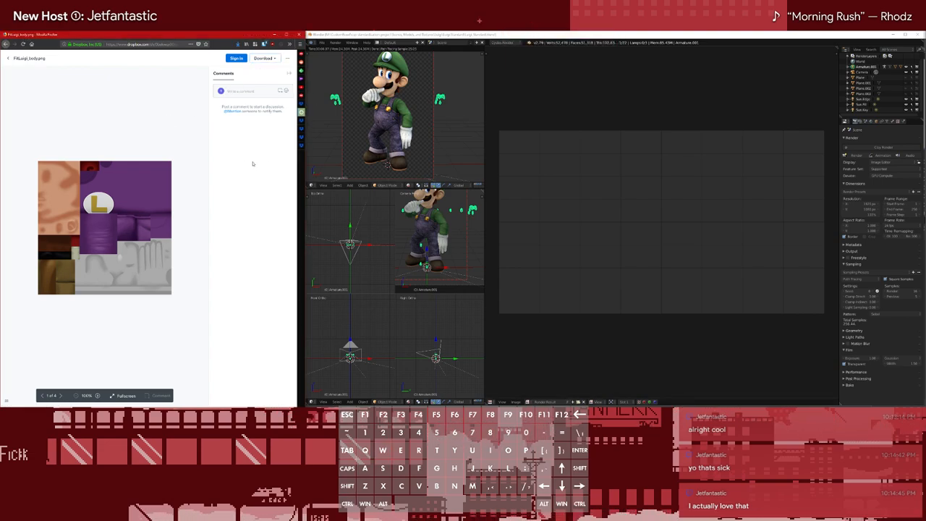
Download the dark blue FitLuigi_salo.png that belongs to the purple costume and close its tab
{"action": "middle_click", "coordinate": [275, 113]}
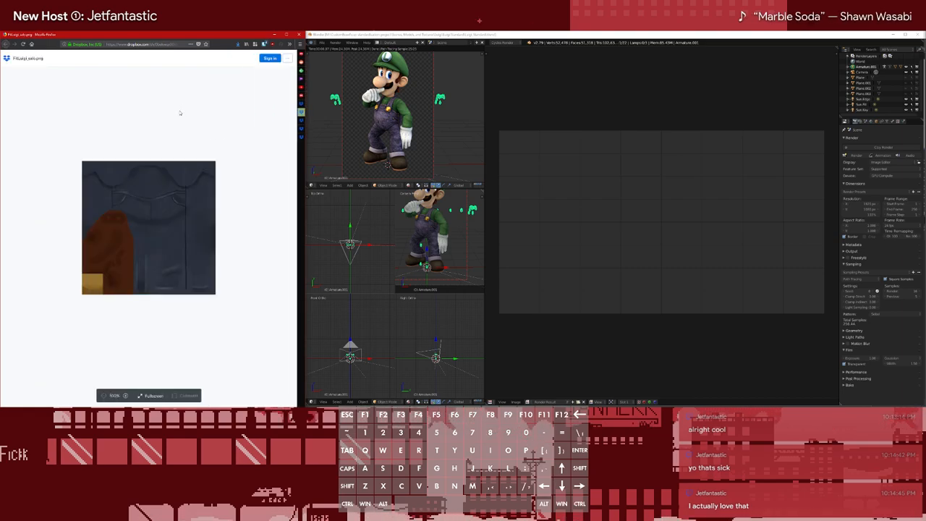
{"action": "double_click", "coordinate": [199, 101]}
{"action": "left_click", "coordinate": [264, 59]}
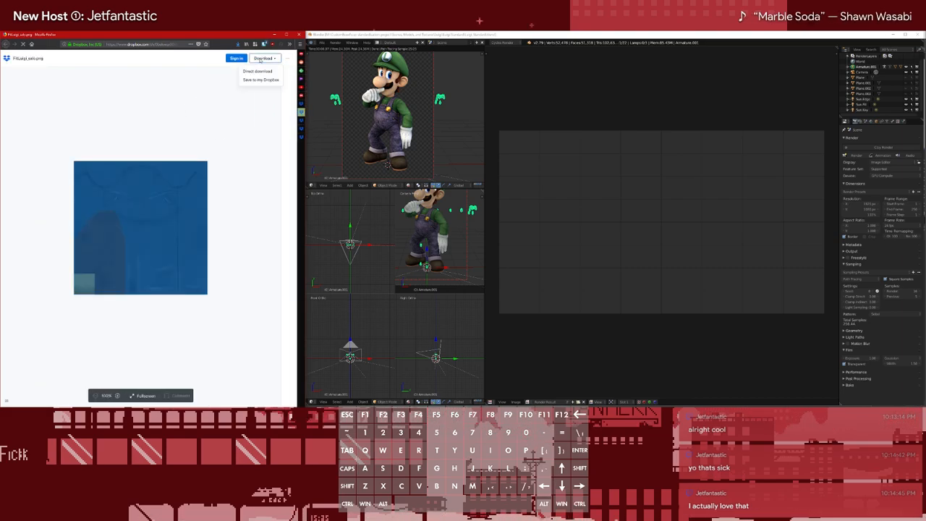
{"action": "left_click", "coordinate": [257, 71]}
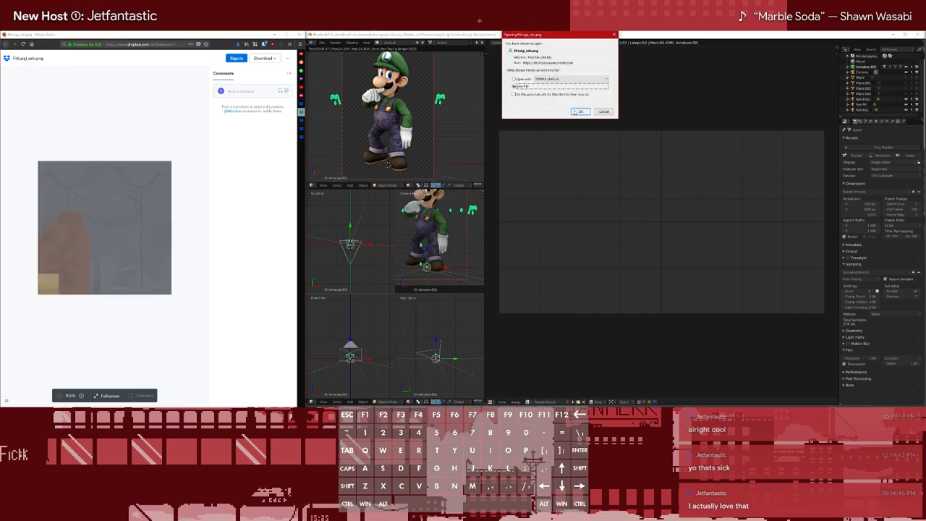
{"action": "left_click", "coordinate": [578, 110]}
{"action": "left_click", "coordinate": [213, 144]}
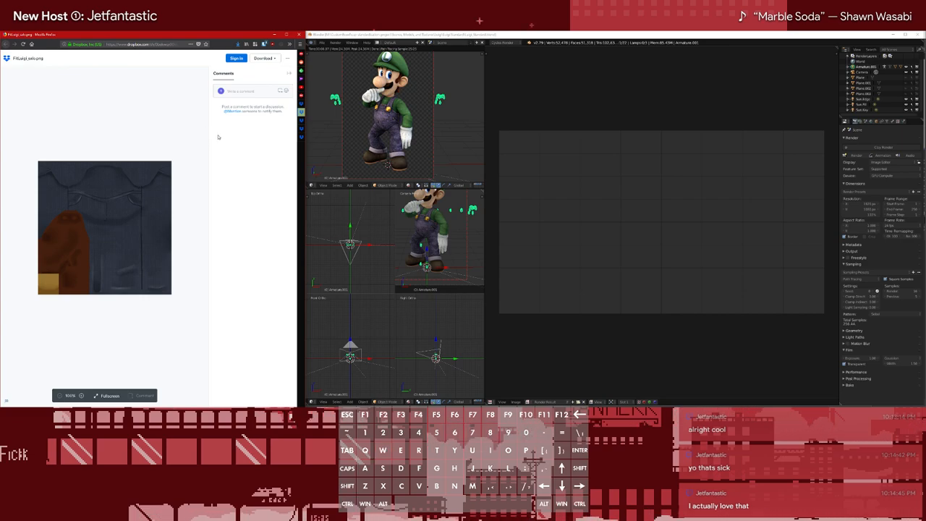
{"action": "key", "text": "ctrl+w"}
Open and download the blue and yellow FitLuigi_body.png texture, then close its tab
{"action": "left_click", "coordinate": [43, 121]}
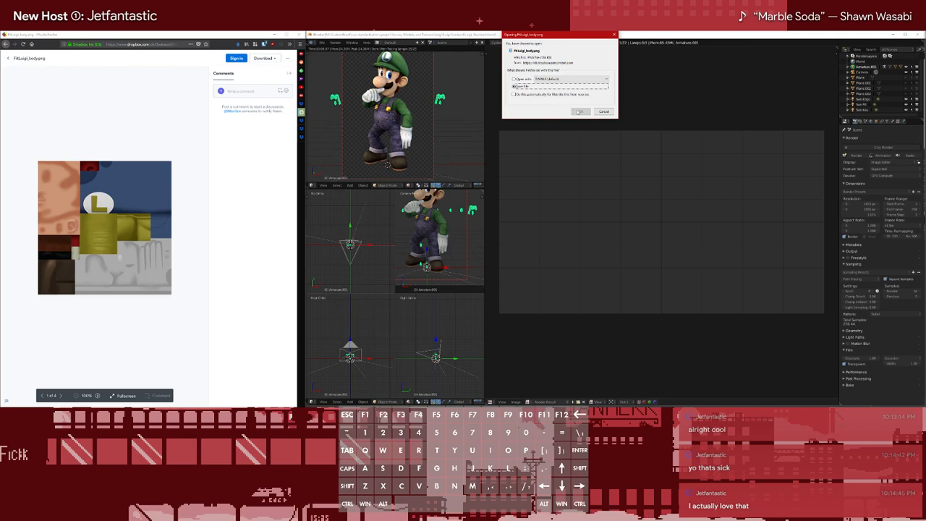
{"action": "left_click", "coordinate": [579, 111]}
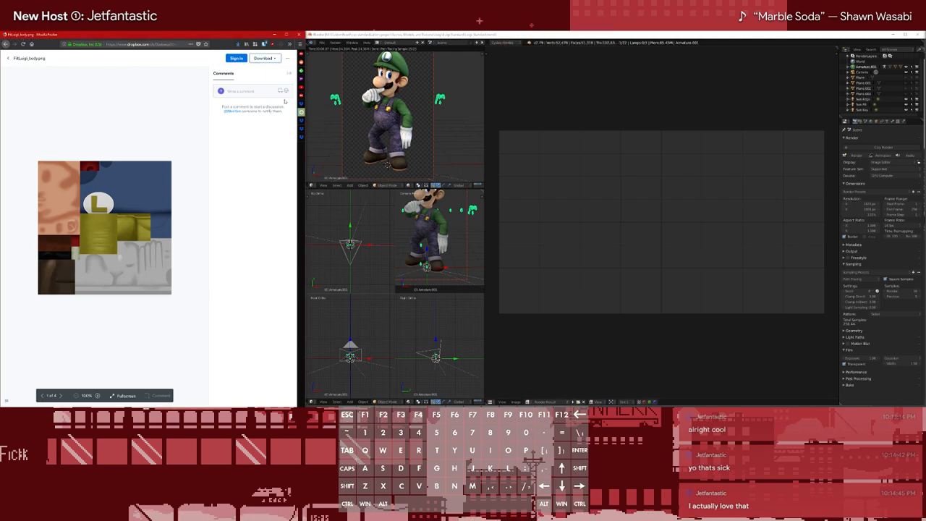
{"action": "left_click", "coordinate": [224, 150]}
{"action": "key", "text": "ctrl+w"}
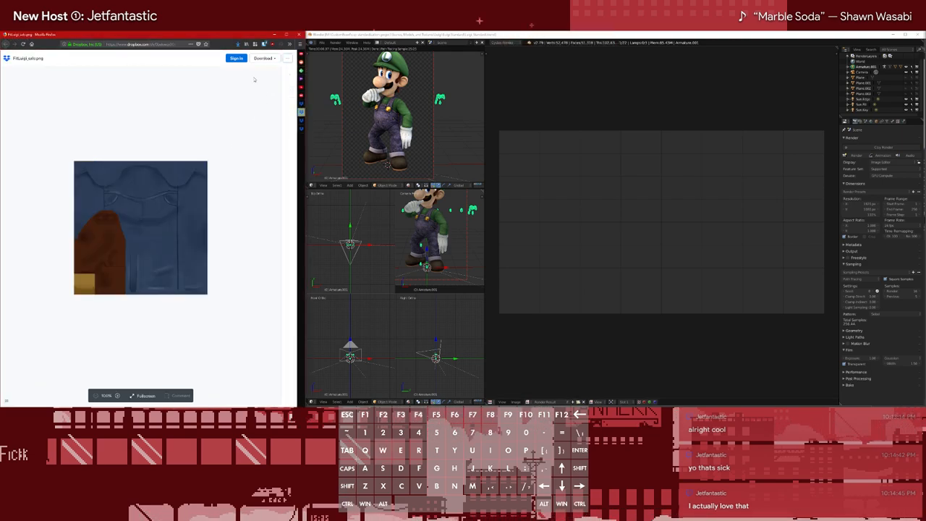
Download the blue FitLuigi_salo.png overalls texture that belongs to the same costume and close its tab
{"action": "left_click", "coordinate": [257, 63]}
{"action": "left_click", "coordinate": [258, 73]}
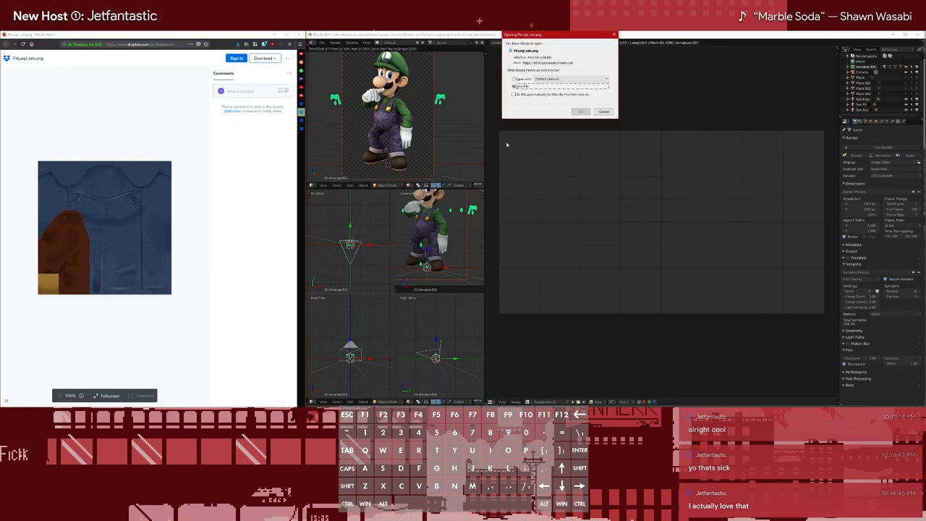
{"action": "left_click", "coordinate": [581, 112]}
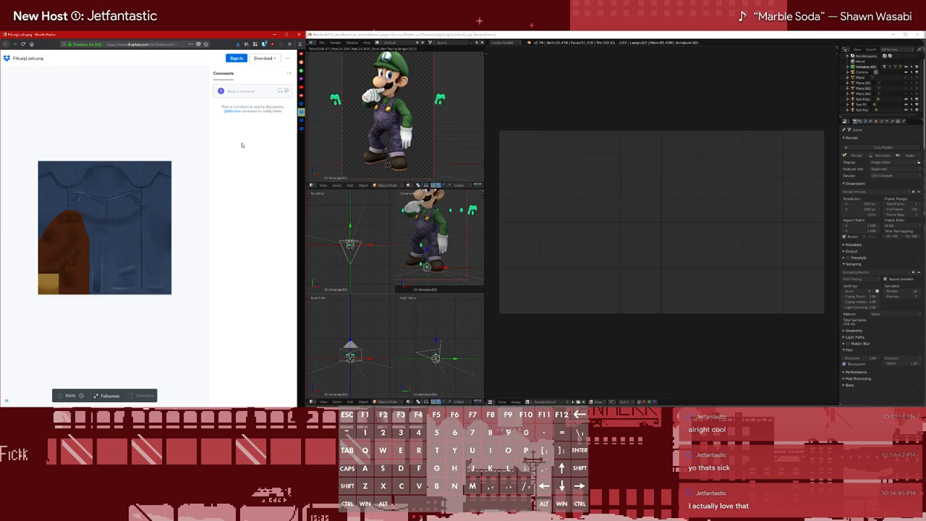
{"action": "key", "text": "ctrl+w"}
Open the following costume folder's FitLuigi_salo.png and FitLuigi_body.png, then download the yellow body texture
{"action": "left_click", "coordinate": [140, 126], "text": "ctrl"}
{"action": "left_click", "coordinate": [46, 121]}
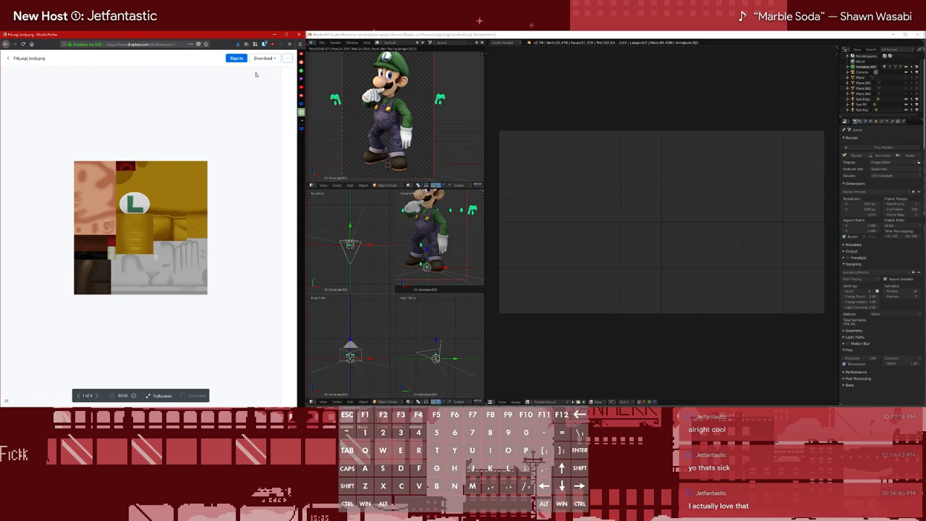
{"action": "left_click", "coordinate": [267, 59]}
{"action": "left_click", "coordinate": [265, 75]}
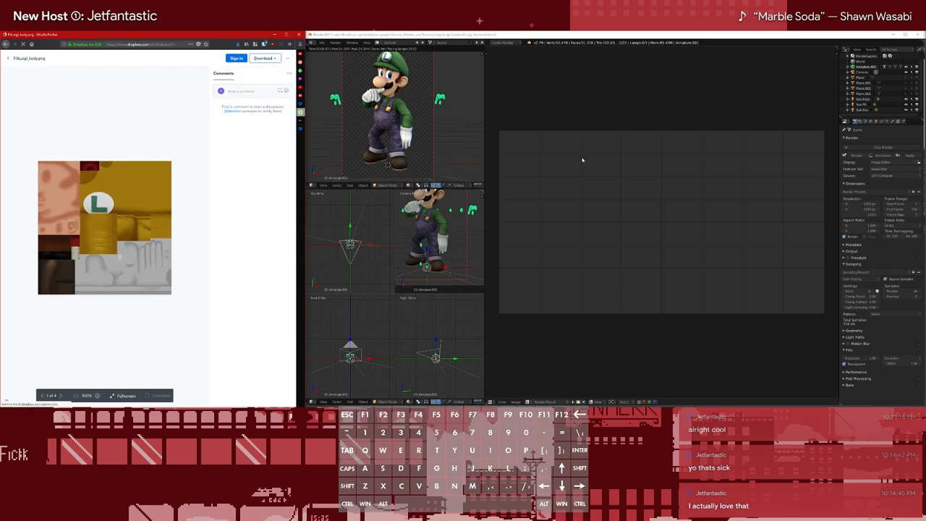
{"action": "left_click", "coordinate": [580, 112]}
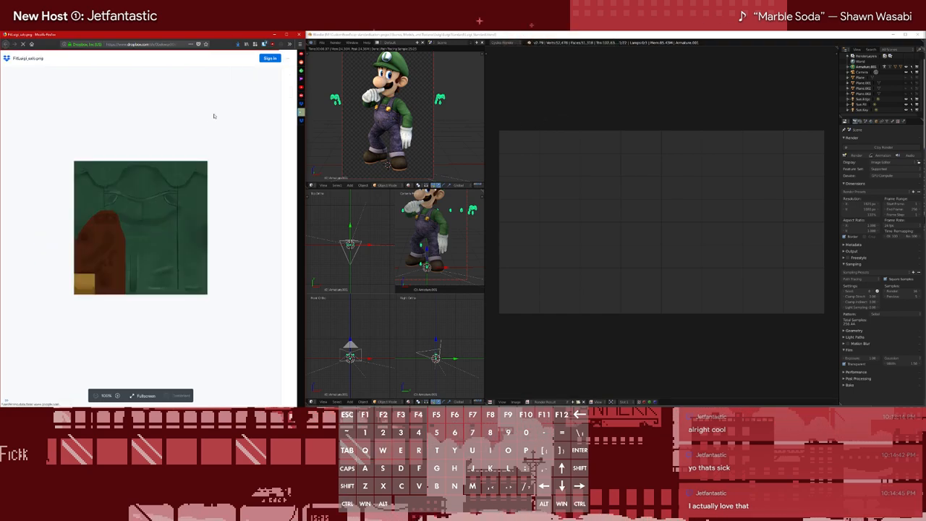
Download the green FitLuigi_salo.png that belongs to the yellow costume and close its tab
{"action": "left_click", "coordinate": [264, 58]}
{"action": "left_click", "coordinate": [259, 71]}
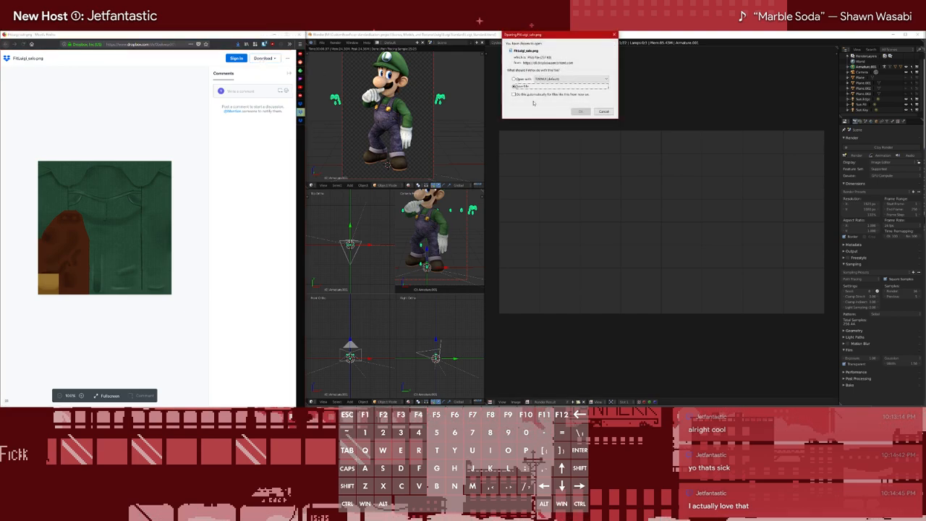
{"action": "left_click", "coordinate": [580, 111]}
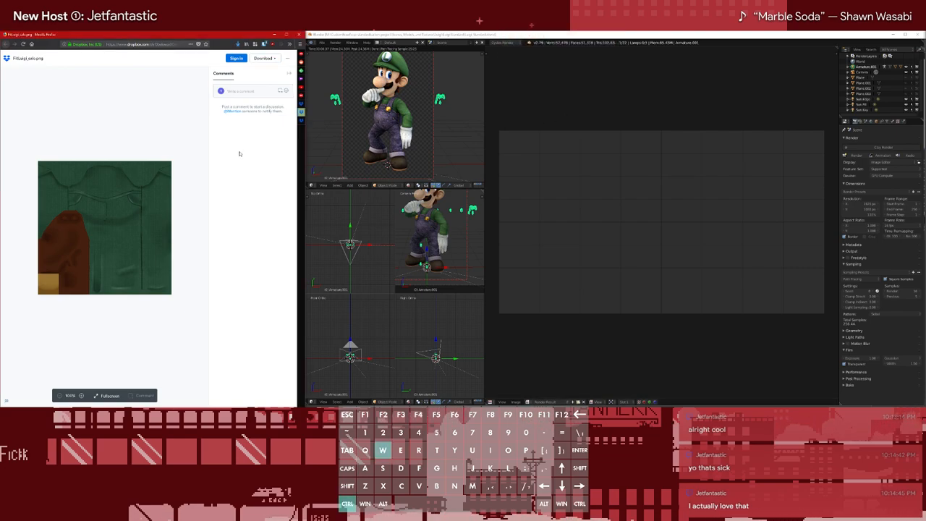
{"action": "key", "text": "Escape"}
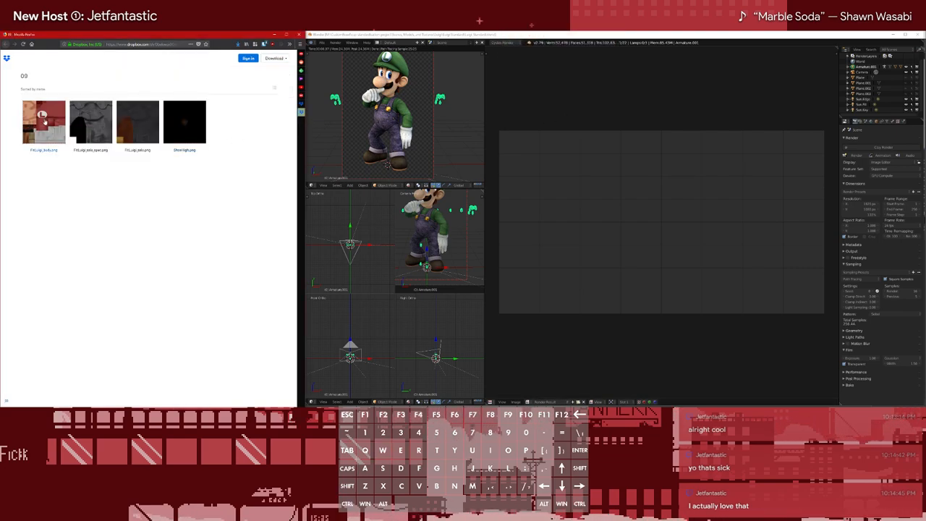
Open folder 09's FitLuigi_salo.png and FitLuigi_body.png, then download the red body texture and close its tab
{"action": "mouse_move", "coordinate": [55, 149]}
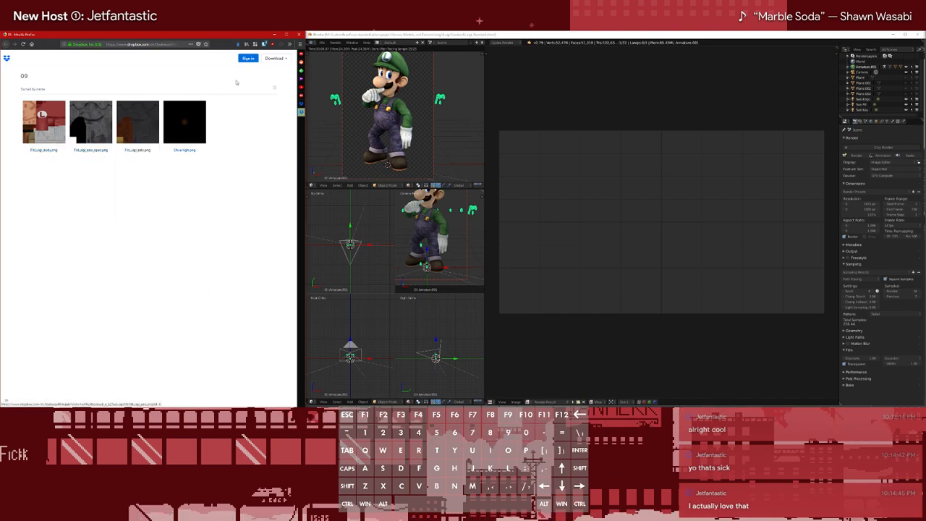
{"action": "left_click", "coordinate": [127, 121], "text": "ctrl"}
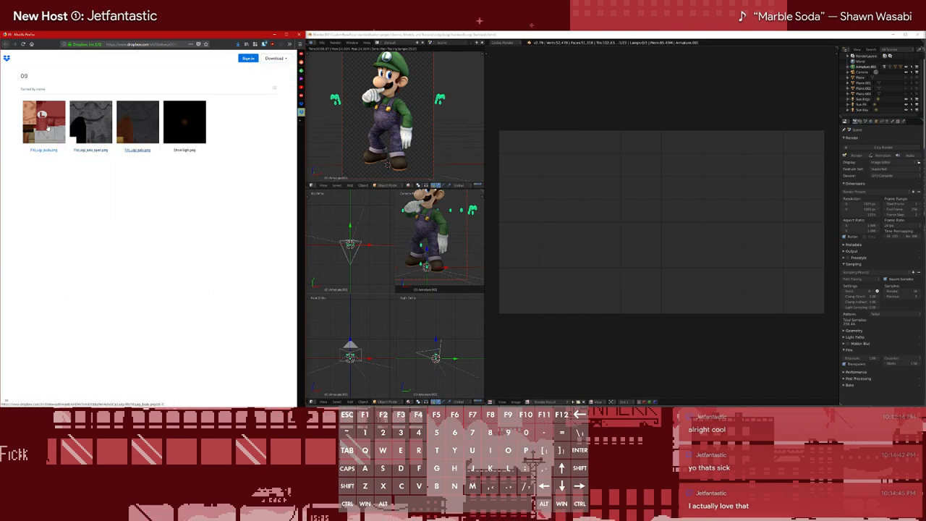
{"action": "left_click", "coordinate": [50, 124]}
{"action": "mouse_move", "coordinate": [280, 107]}
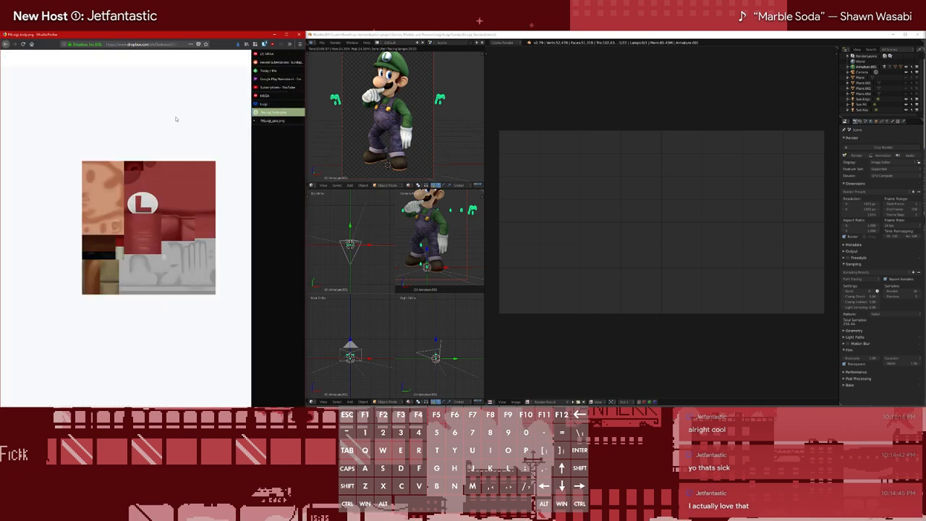
{"action": "left_click", "coordinate": [265, 58]}
{"action": "left_click", "coordinate": [257, 72]}
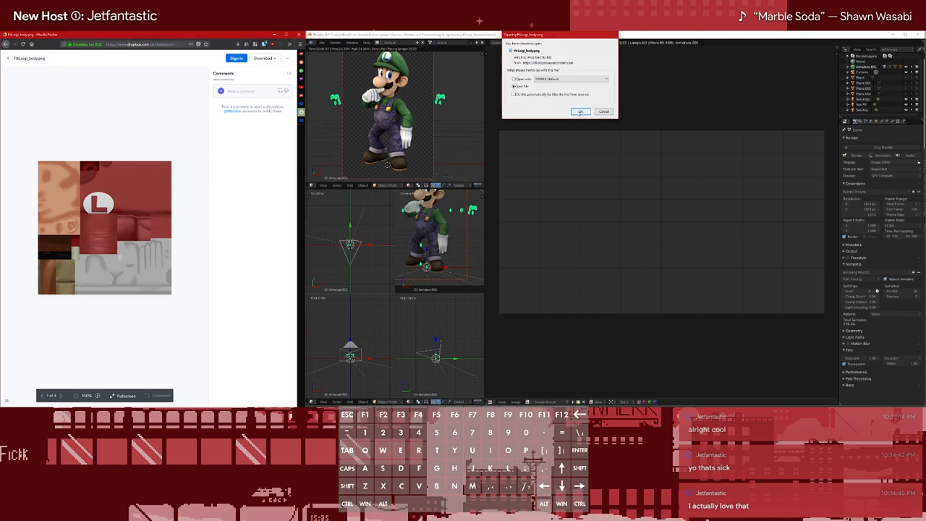
{"action": "left_click", "coordinate": [580, 112]}
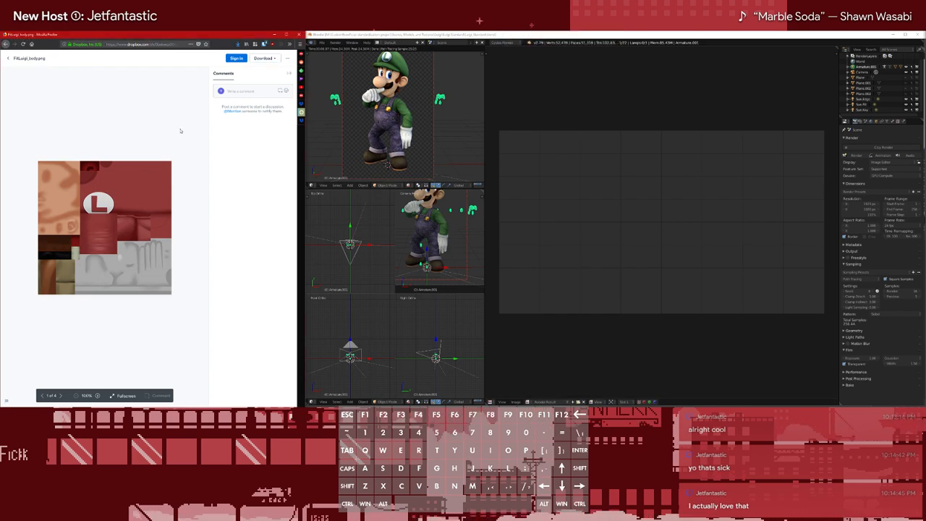
{"action": "key", "text": "ctrl+w"}
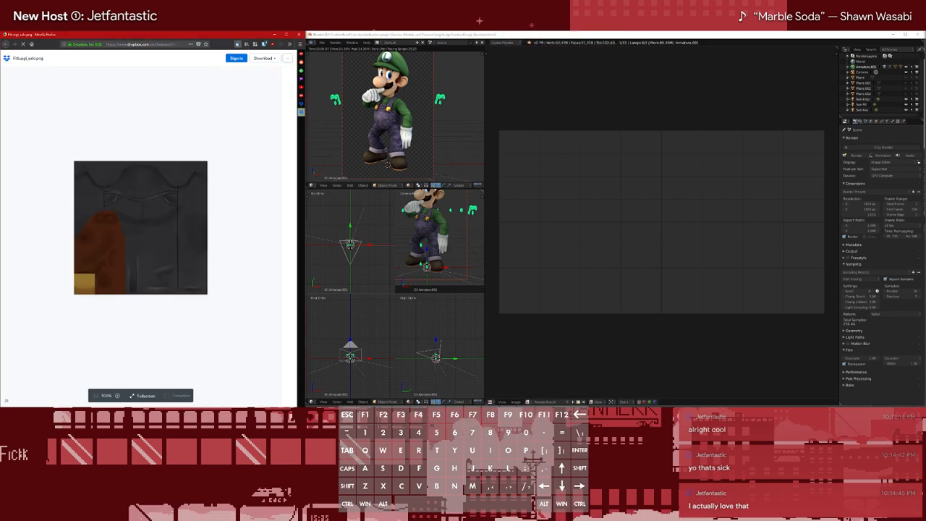
Download the dark grey FitLuigi_salo.png that belongs to the red costume and close its tab
{"action": "left_click", "coordinate": [239, 45]}
{"action": "left_click", "coordinate": [239, 45]}
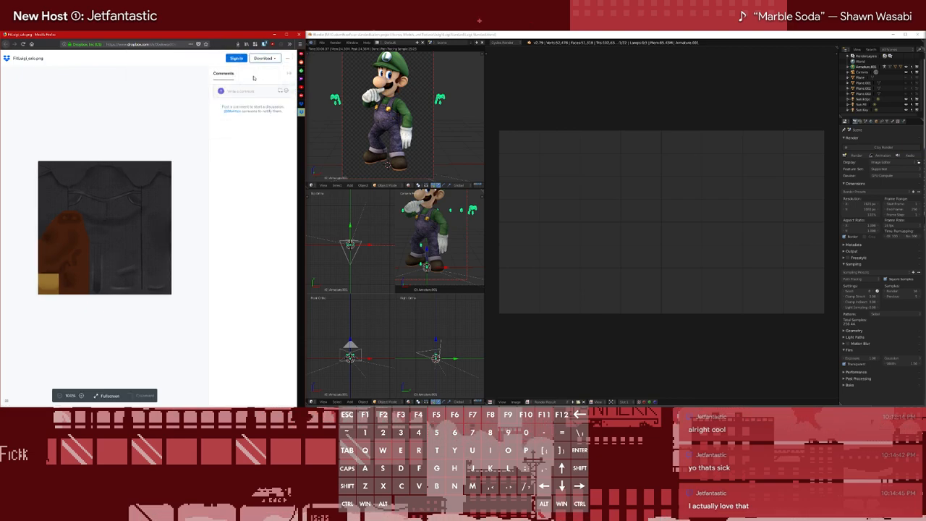
{"action": "left_click", "coordinate": [263, 58]}
{"action": "left_click", "coordinate": [580, 111]}
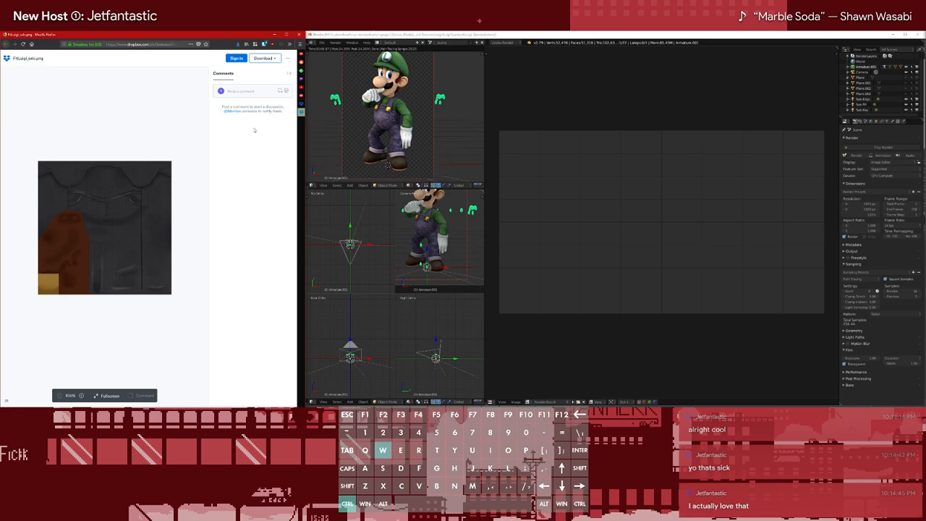
{"action": "key", "text": "ctrl+w"}
Copy cloth_bump.png from the shared textures folder with the FitMario files into the shared folder inside Luigi's textures folder on the Second drive
{"action": "mouse_move", "coordinate": [46, 32]}
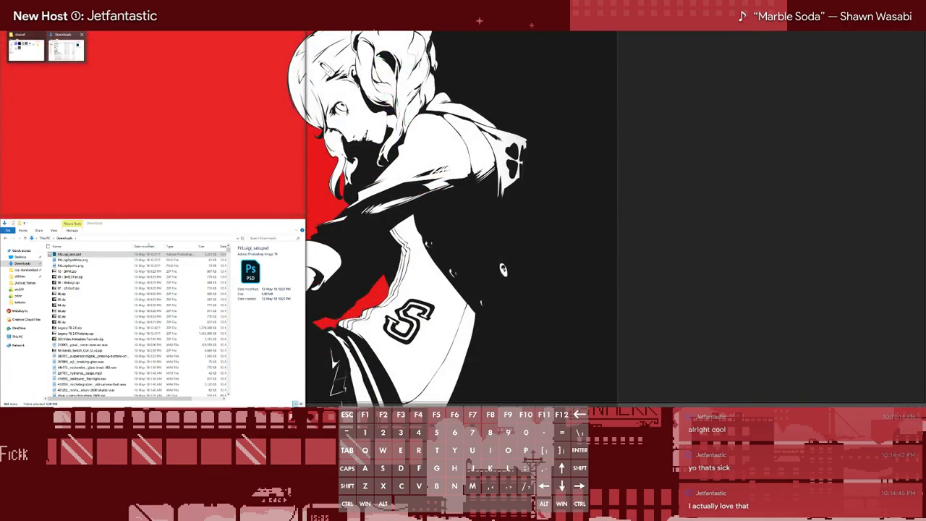
{"action": "left_click", "coordinate": [36, 53]}
{"action": "left_click", "coordinate": [62, 81]}
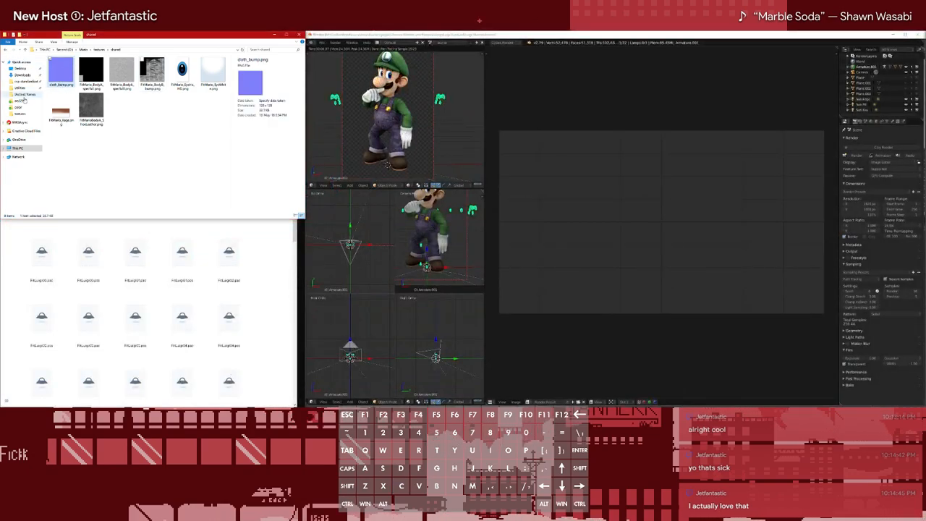
{"action": "left_click", "coordinate": [20, 149]}
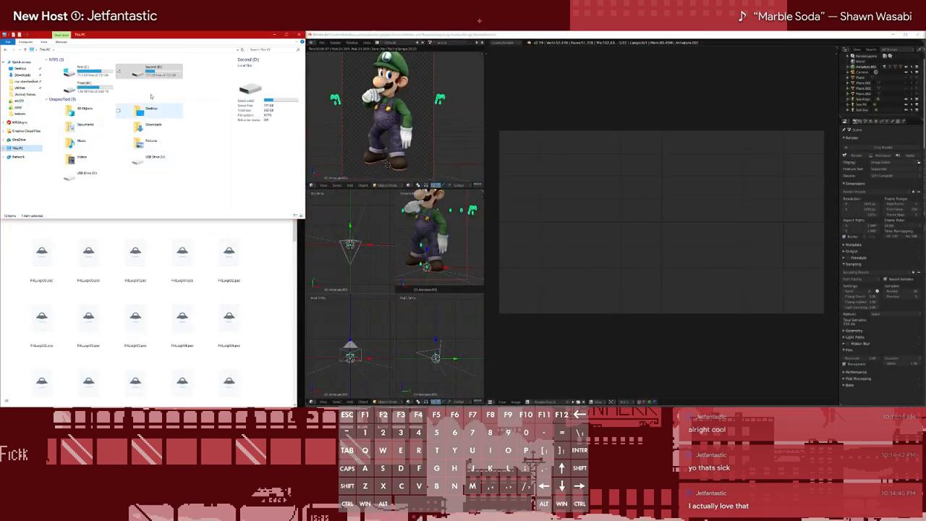
{"action": "double_click", "coordinate": [99, 88]}
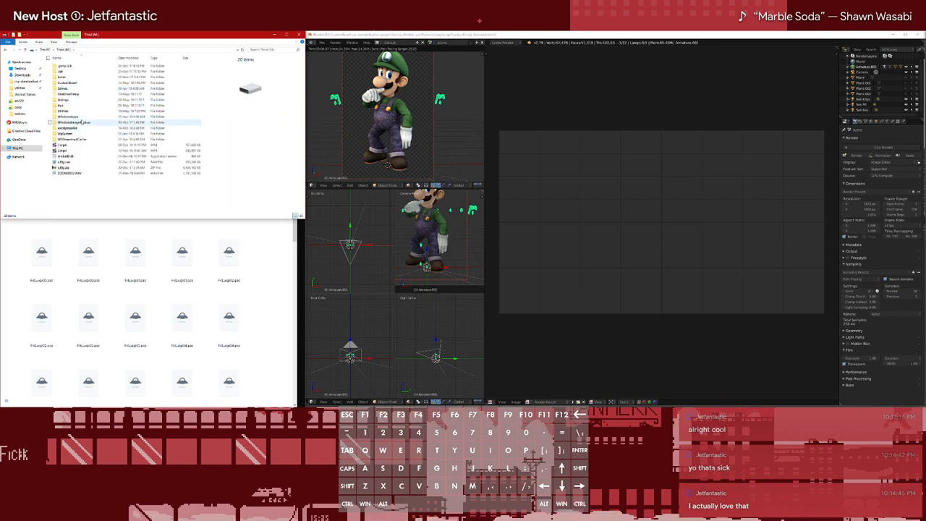
{"action": "left_click", "coordinate": [20, 149]}
{"action": "double_click", "coordinate": [134, 73]}
{"action": "double_click", "coordinate": [66, 72]}
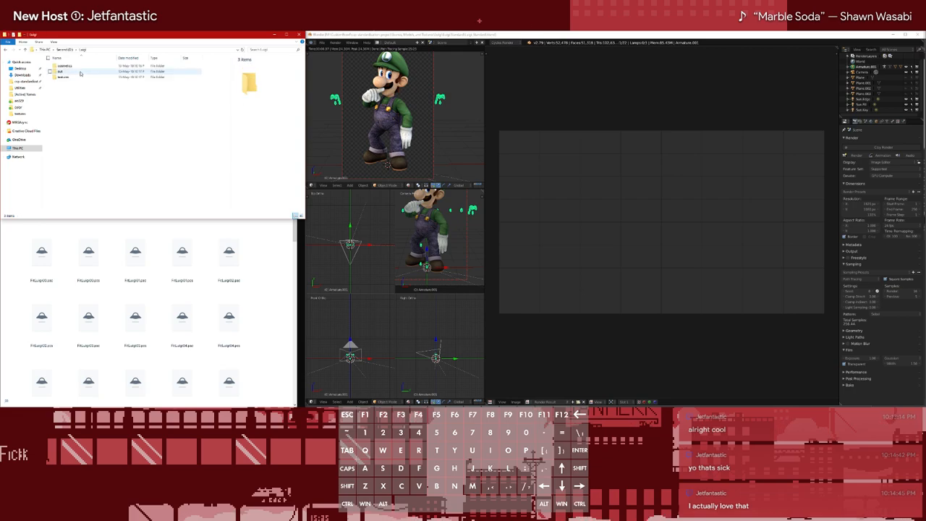
{"action": "double_click", "coordinate": [63, 77]}
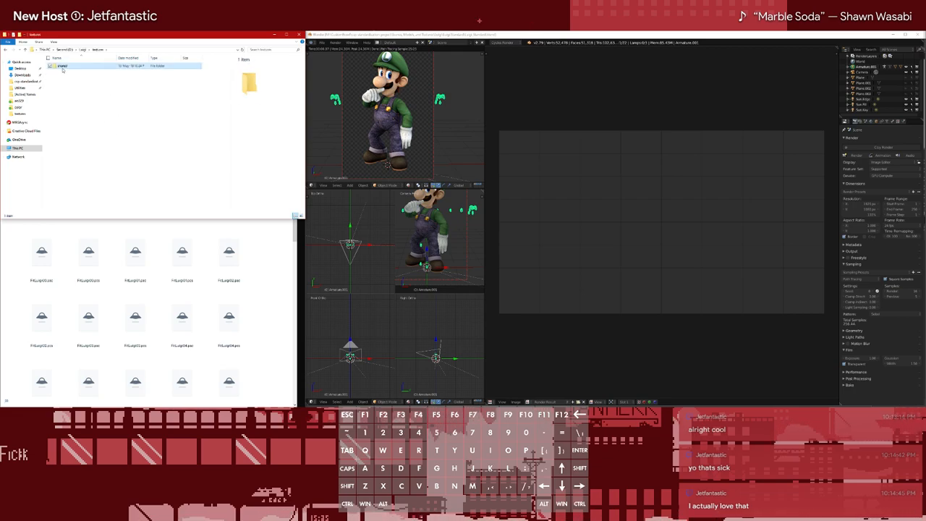
{"action": "double_click", "coordinate": [63, 67]}
{"action": "key", "text": "ctrl+v"}
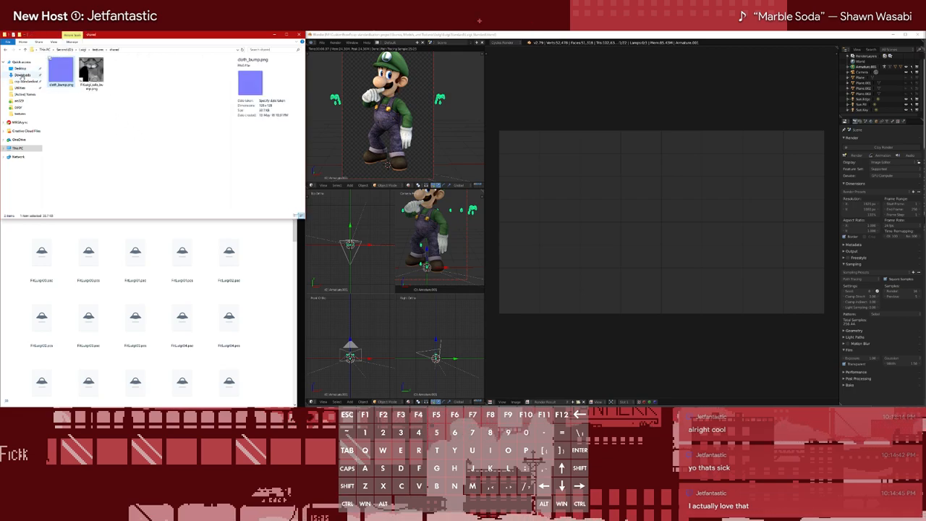
In the Downloads folder, rename FitLuigi_salo.png to FitLuigi_salo(0).png and FitLuigi_body.png to FitLuigi_body(0).png
{"action": "left_click", "coordinate": [46, 27]}
{"action": "left_click", "coordinate": [63, 47]}
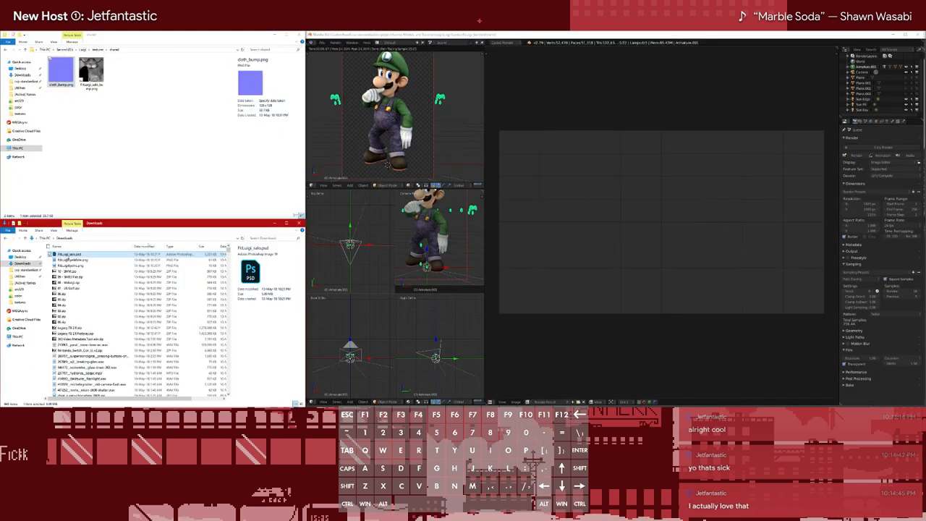
{"action": "left_click", "coordinate": [79, 361]}
{"action": "left_click", "coordinate": [110, 357]}
{"action": "key", "text": "F2"}
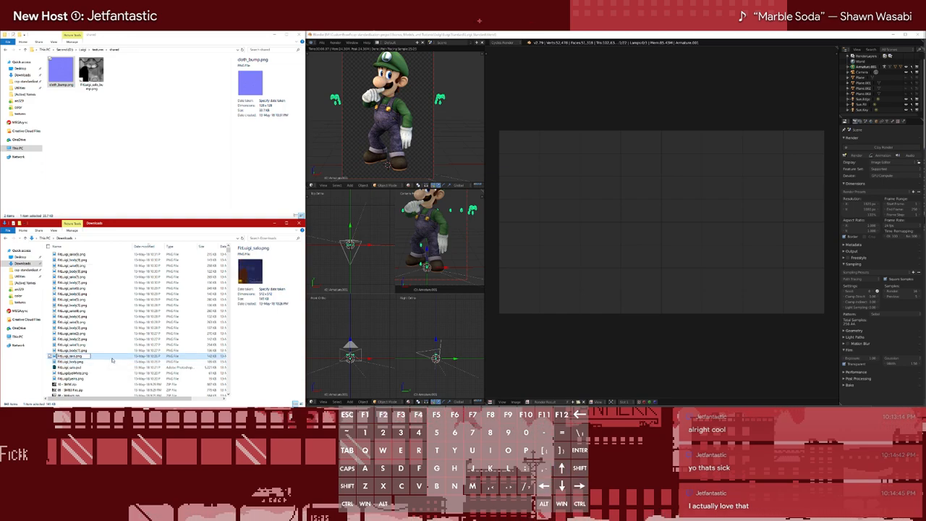
{"action": "key", "text": "Tab"}
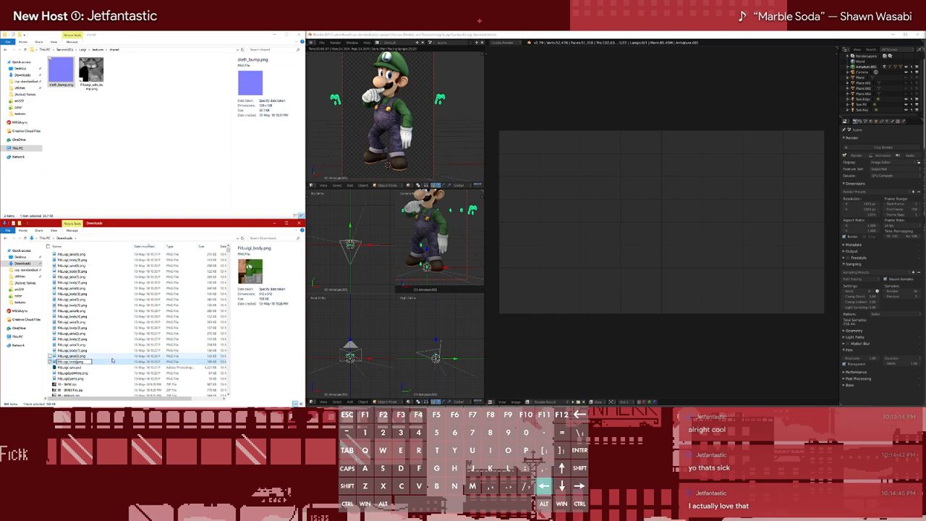
{"action": "key", "text": "Escape"}
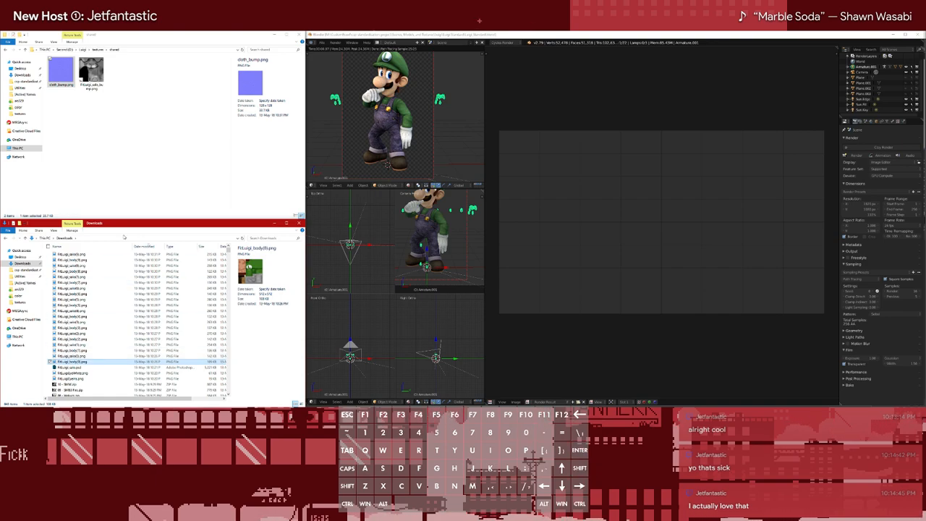
Copy all the downloaded FitLuigi body and salo textures from Downloads into Luigi's textures folder
{"action": "left_click", "coordinate": [80, 256], "text": "shift"}
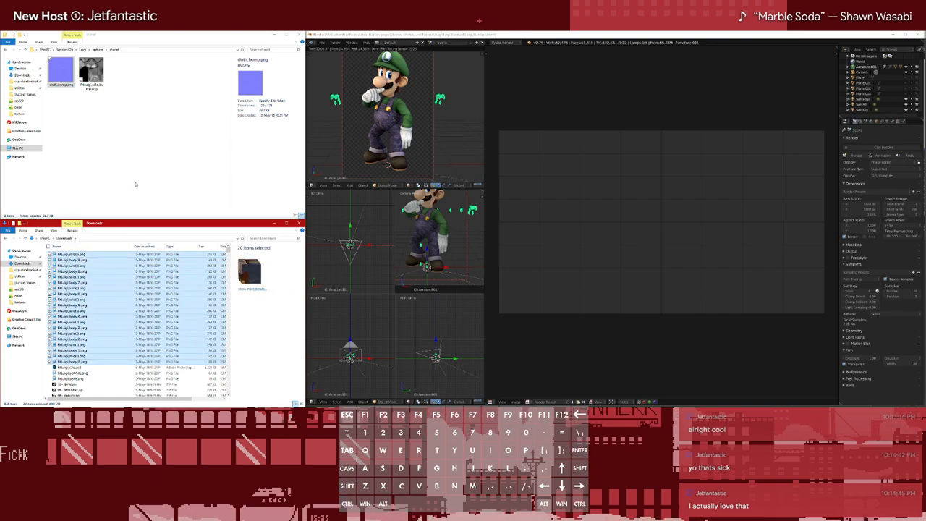
{"action": "left_click", "coordinate": [97, 49]}
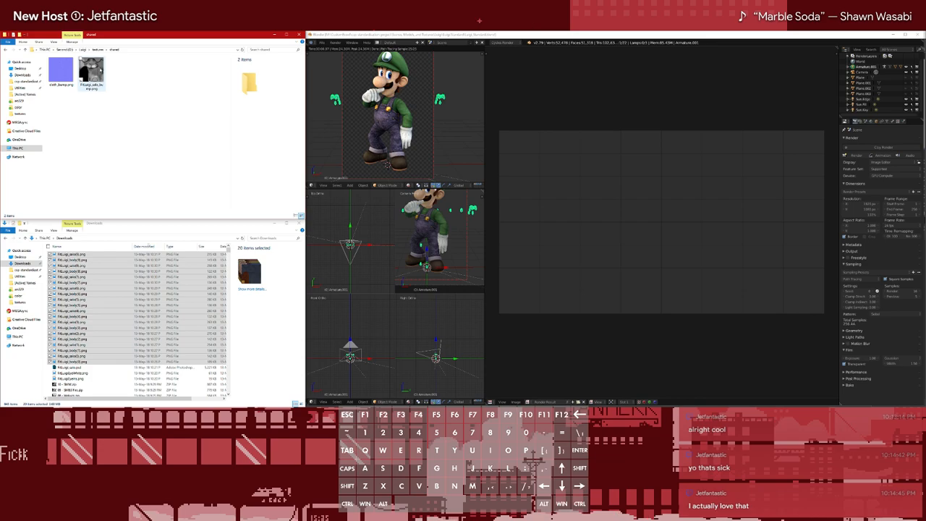
{"action": "key", "text": "ctrl+v"}
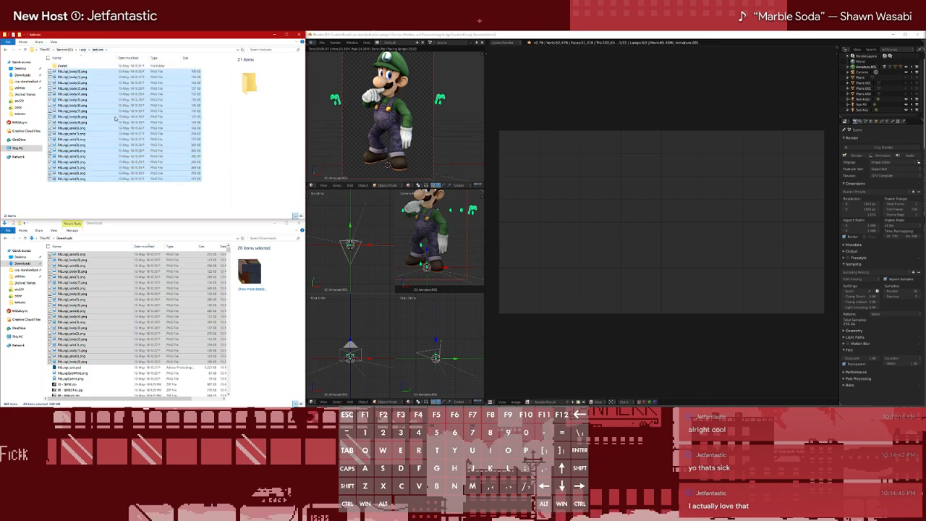
{"action": "left_click", "coordinate": [152, 212]}
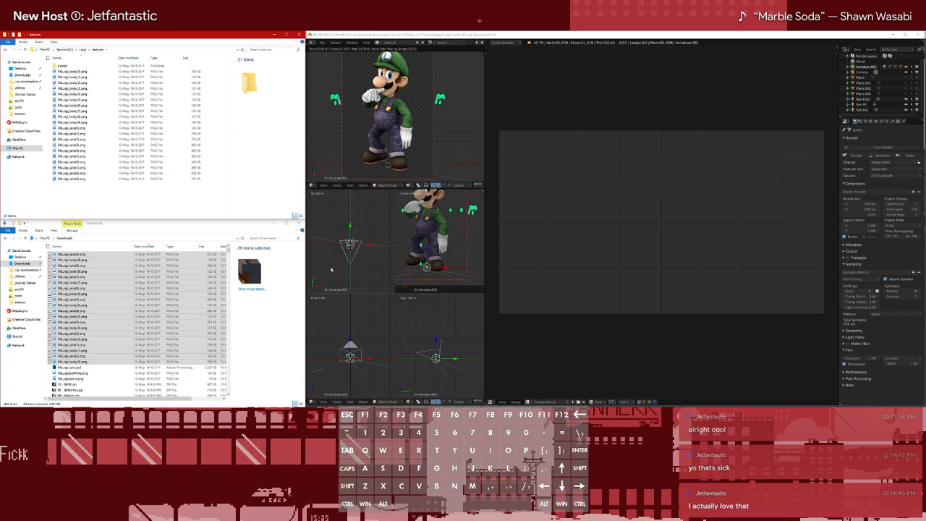
Save the Blender file as Luigi_Standard.blend in the Luigi folder on the Second drive
{"action": "left_click", "coordinate": [322, 42]}
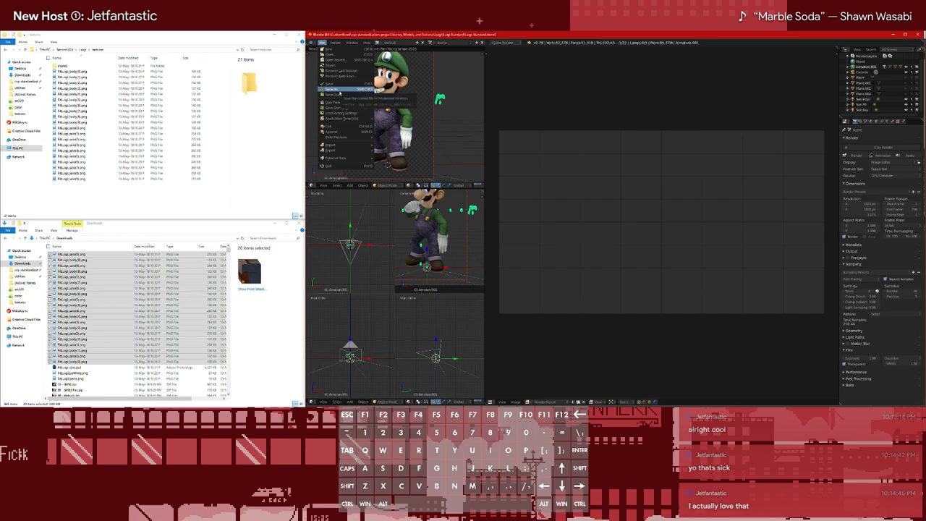
{"action": "left_click", "coordinate": [339, 92]}
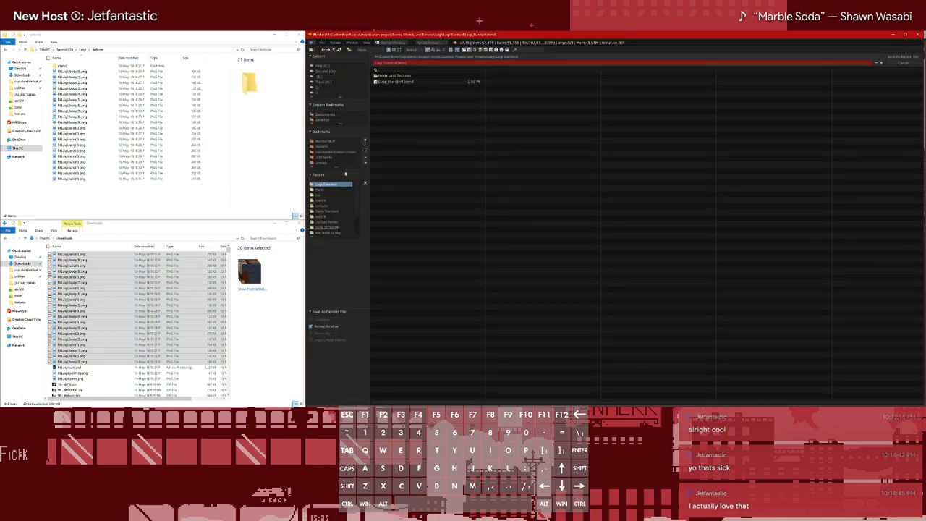
{"action": "left_click", "coordinate": [334, 189]}
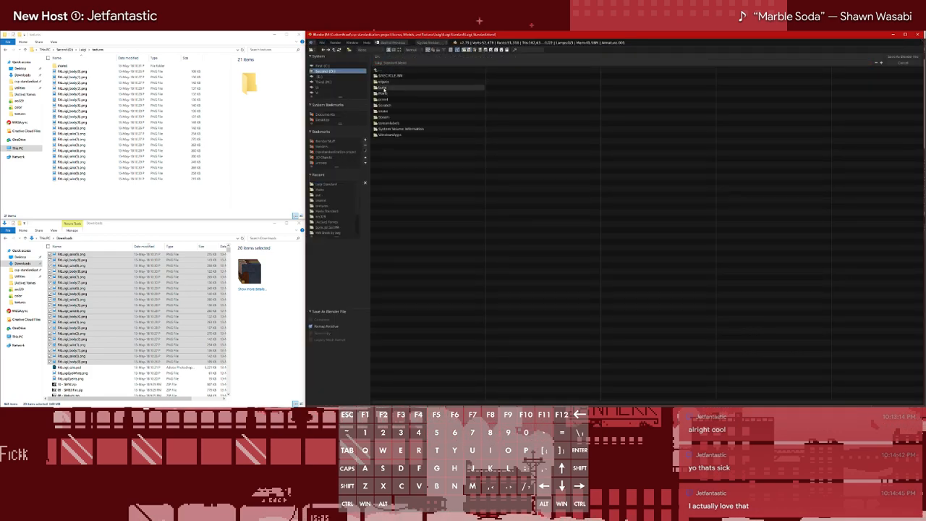
{"action": "left_click", "coordinate": [906, 57]}
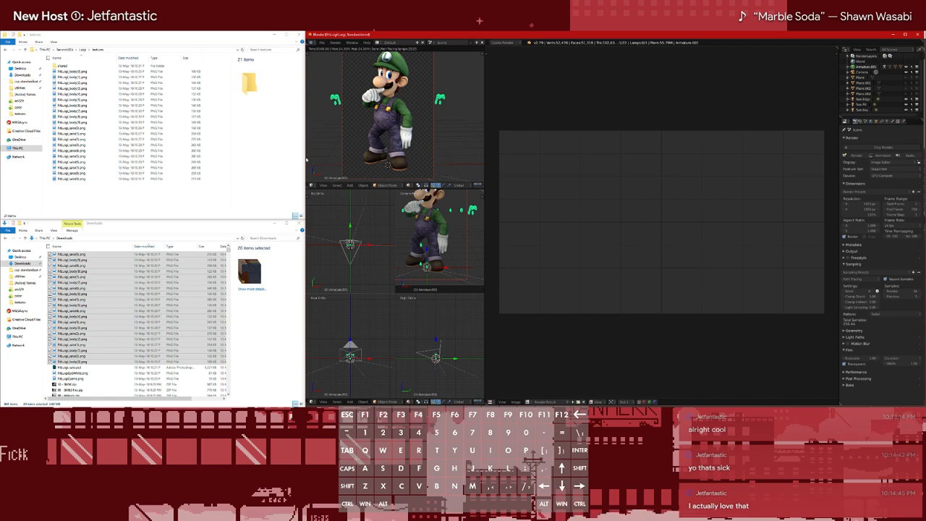
Change the large image editor area to the node editor and show the eye mesh's material nodes by selecting that mesh under the armature
{"action": "left_click", "coordinate": [312, 402]}
{"action": "left_click", "coordinate": [315, 395]}
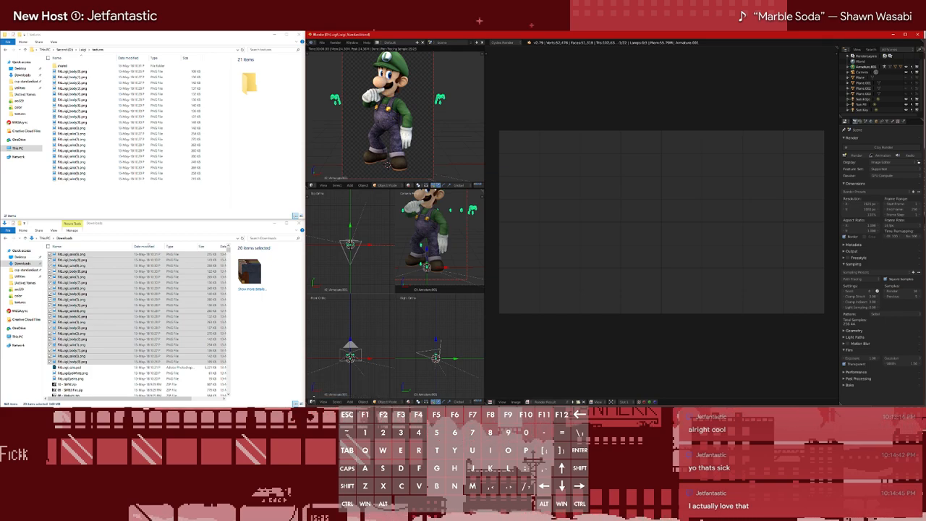
{"action": "key", "text": "F11"}
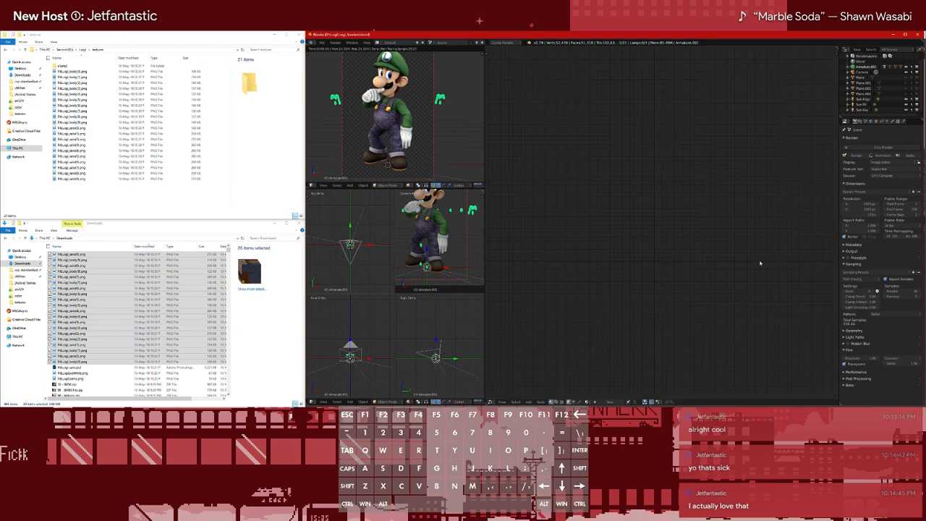
{"action": "left_click", "coordinate": [848, 68]}
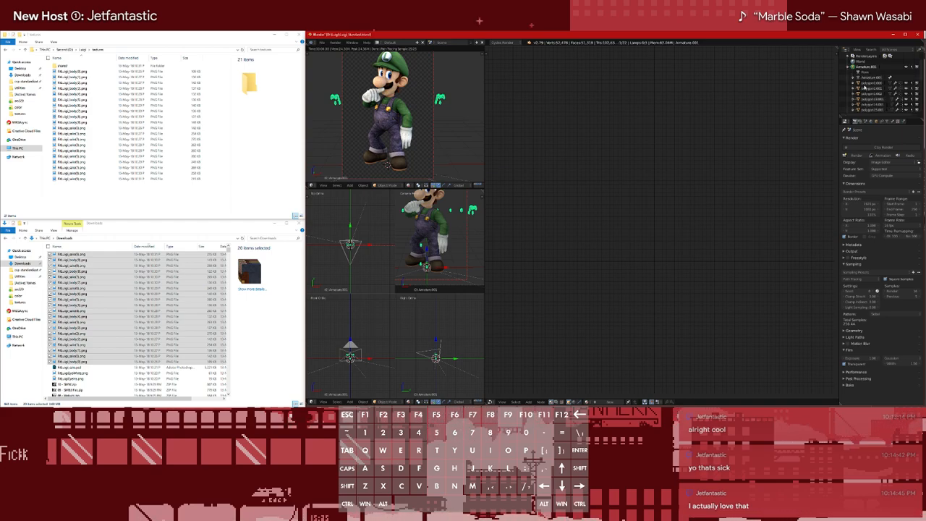
{"action": "left_click", "coordinate": [871, 83]}
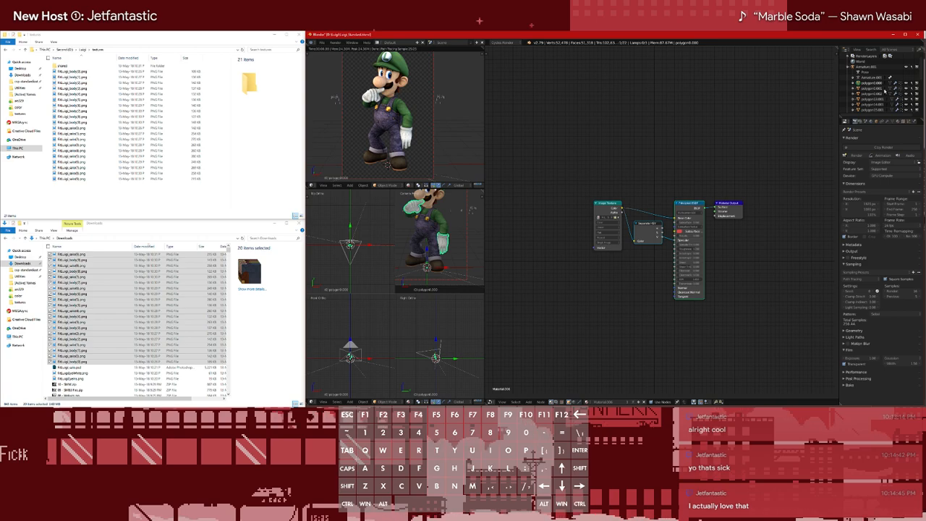
{"action": "left_click", "coordinate": [876, 89]}
{"action": "left_click", "coordinate": [872, 95]}
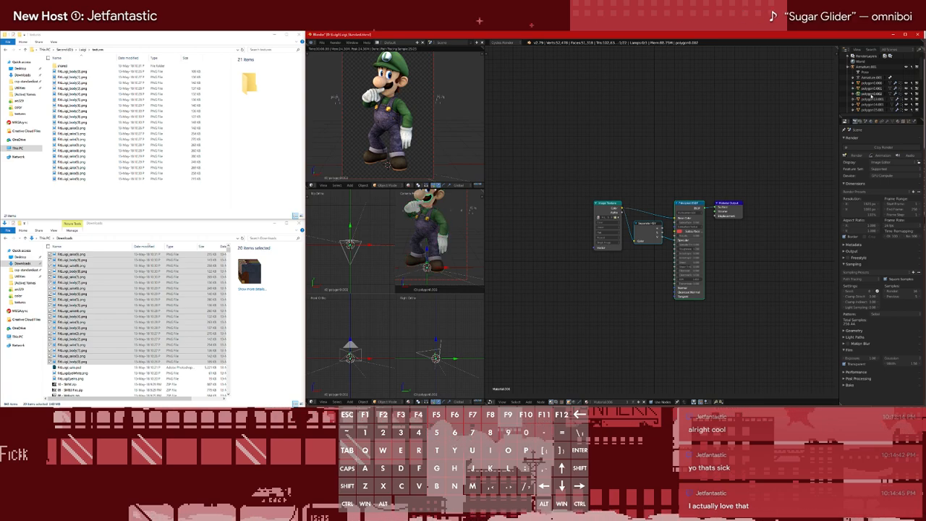
{"action": "scroll", "coordinate": [872, 95], "scroll_direction": "down", "scroll_amount": 1}
{"action": "left_click", "coordinate": [873, 92]}
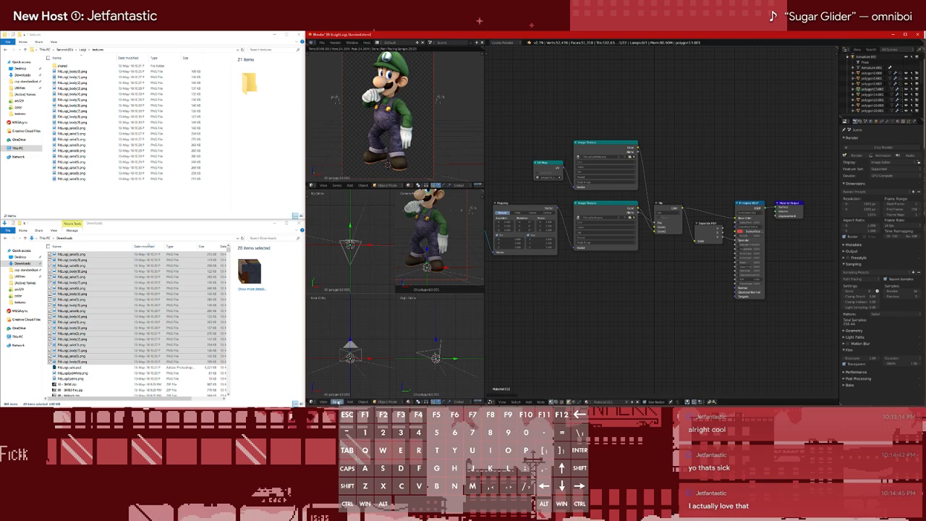
Display the eye white texture in an image editor replacing the quad view, and start replacing it, browsing to Luigi's shared textures folder
{"action": "left_click", "coordinate": [311, 401]}
{"action": "left_click", "coordinate": [329, 361]}
{"action": "left_click", "coordinate": [350, 401]}
{"action": "left_click", "coordinate": [362, 348]}
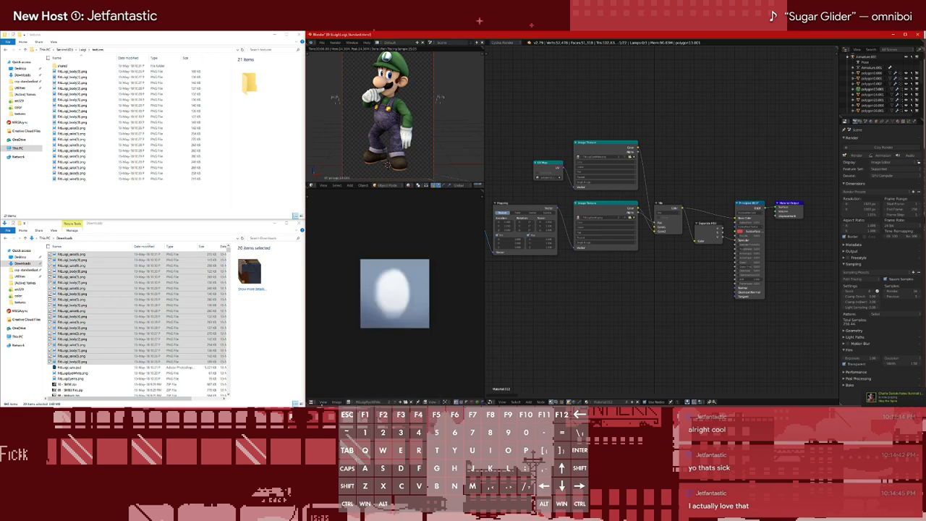
{"action": "left_click", "coordinate": [337, 402]}
{"action": "left_click", "coordinate": [357, 373]}
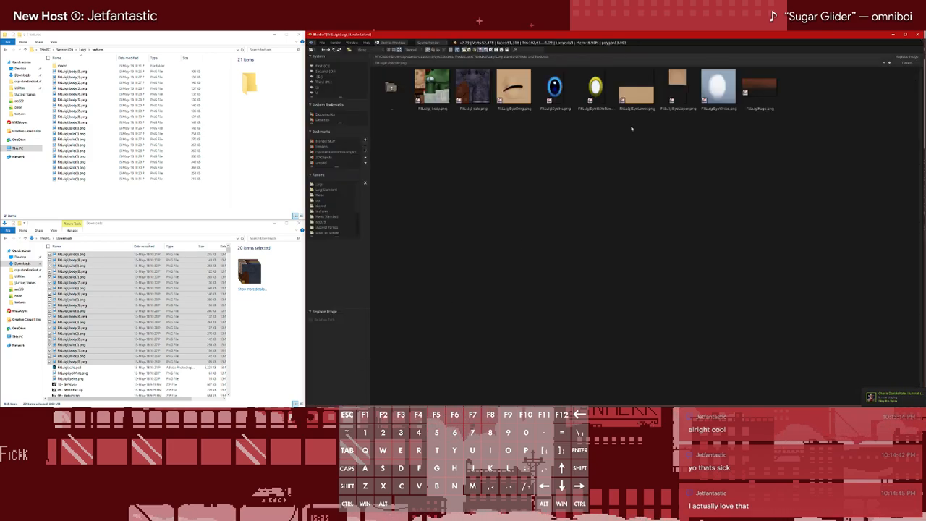
{"action": "left_click", "coordinate": [319, 185]}
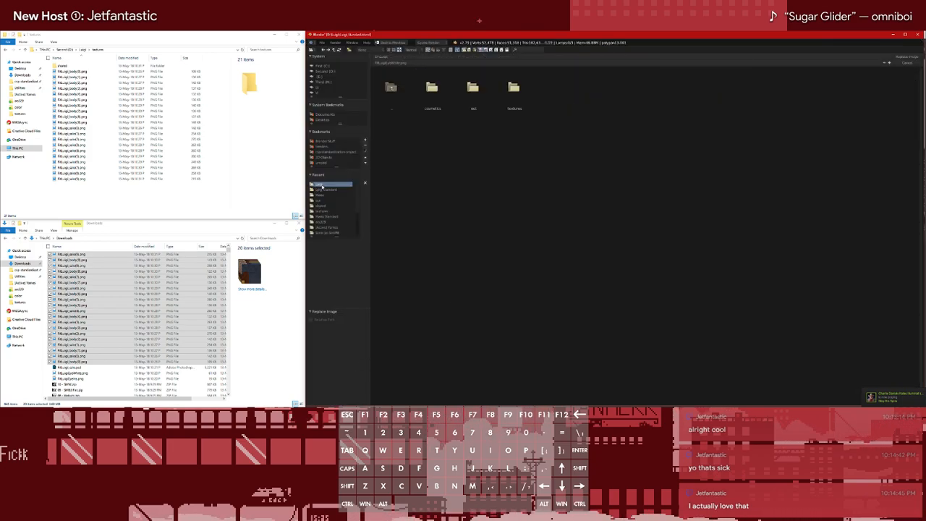
{"action": "double_click", "coordinate": [520, 88]}
{"action": "double_click", "coordinate": [437, 88]}
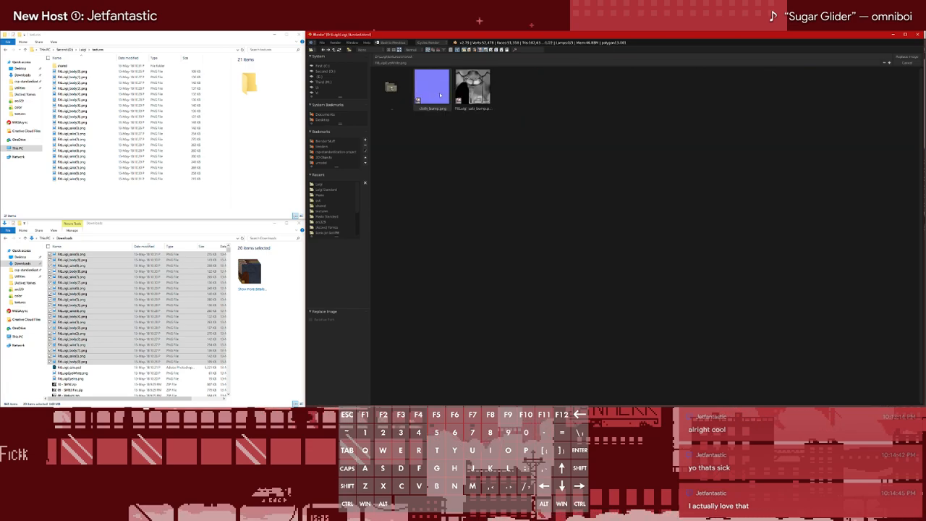
Copy FitLuigiEyeIris.png and FitLuigiEyeWhite.png from Downloads into the shared folder inside Luigi's textures folder
{"action": "left_click", "coordinate": [72, 374]}
{"action": "left_click", "coordinate": [70, 378], "text": "shift"}
{"action": "left_click_drag", "start_coordinate": [71, 378], "coordinate": [78, 102]}
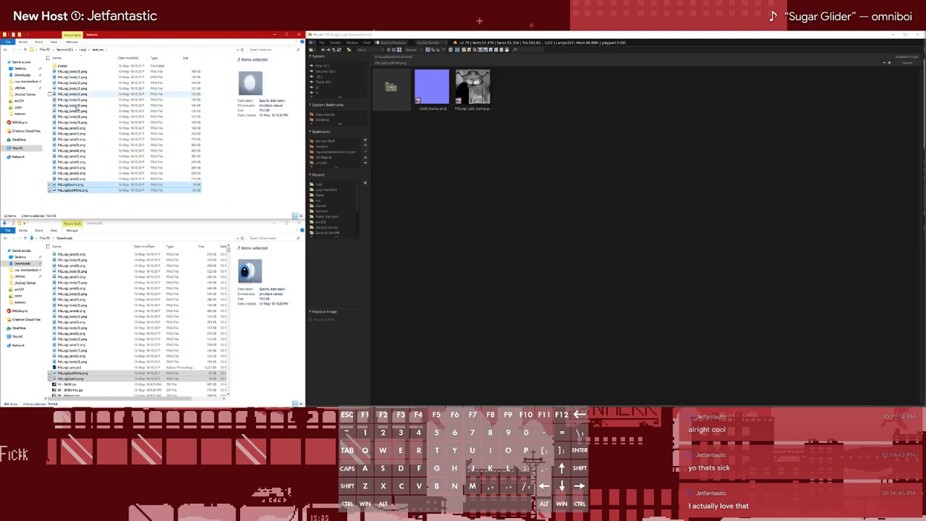
{"action": "double_click", "coordinate": [63, 66]}
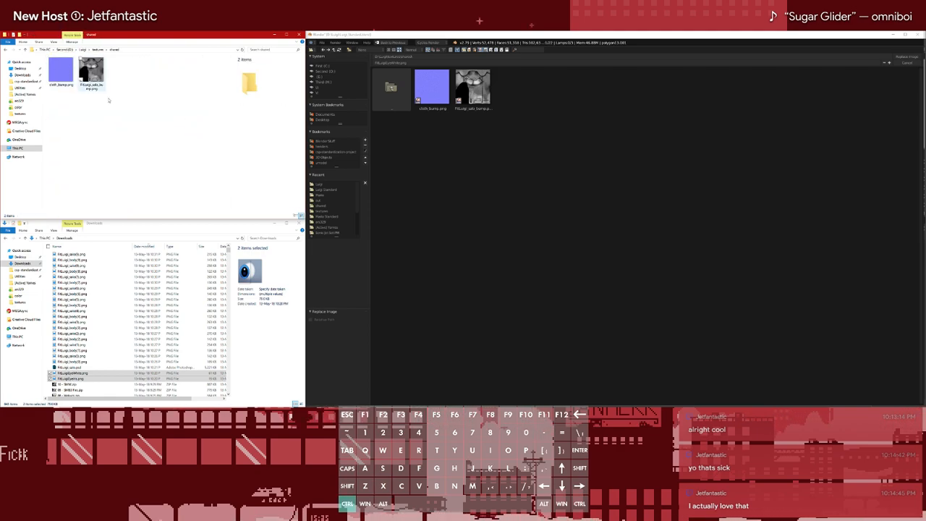
{"action": "key", "text": "ctrl+v"}
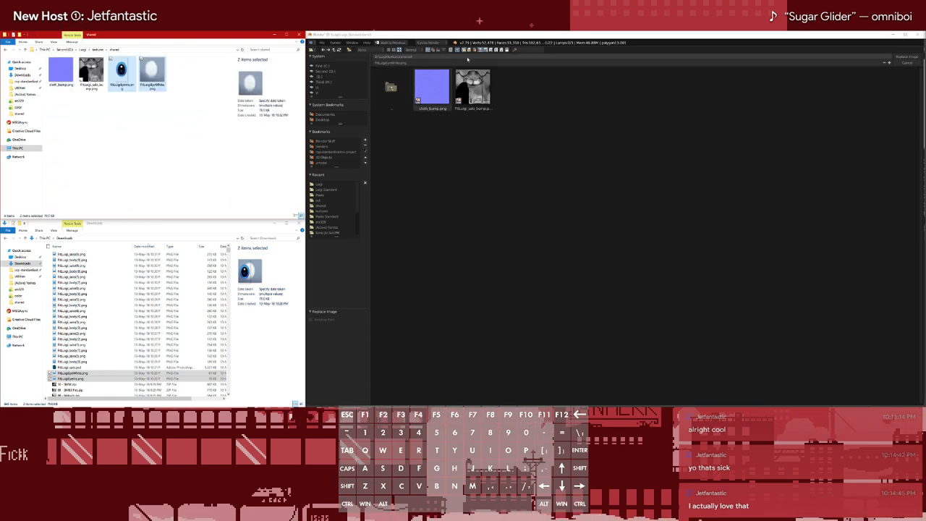
Replace the eye white and eye iris images with FitLuigiEyeWhite.png and FitLuigiEyeIris.png from the shared textures folder
{"action": "left_click", "coordinate": [603, 153]}
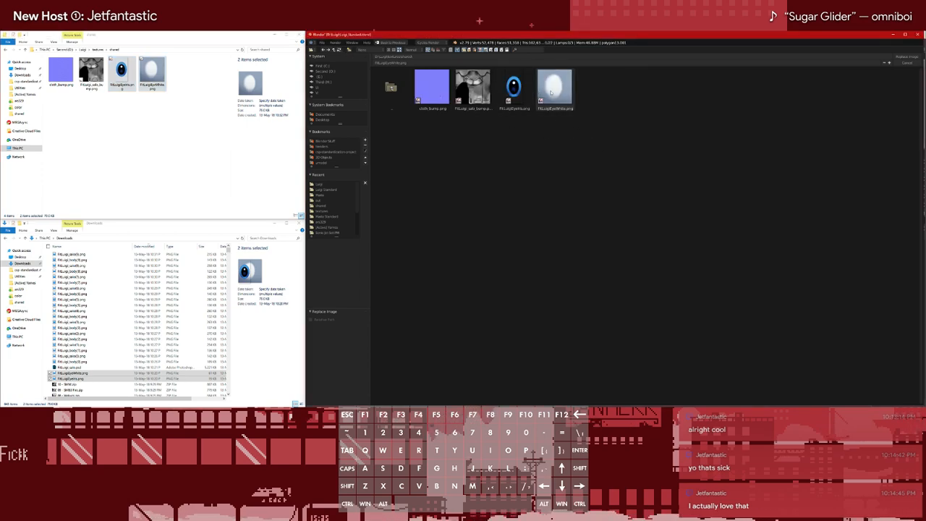
{"action": "double_click", "coordinate": [555, 87]}
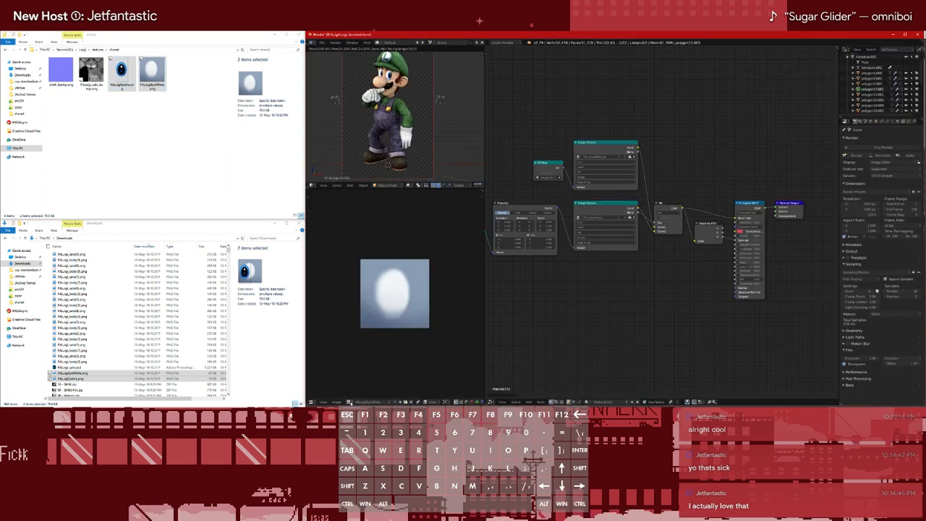
{"action": "left_click", "coordinate": [350, 402]}
{"action": "left_click", "coordinate": [353, 358]}
{"action": "left_click", "coordinate": [336, 402]}
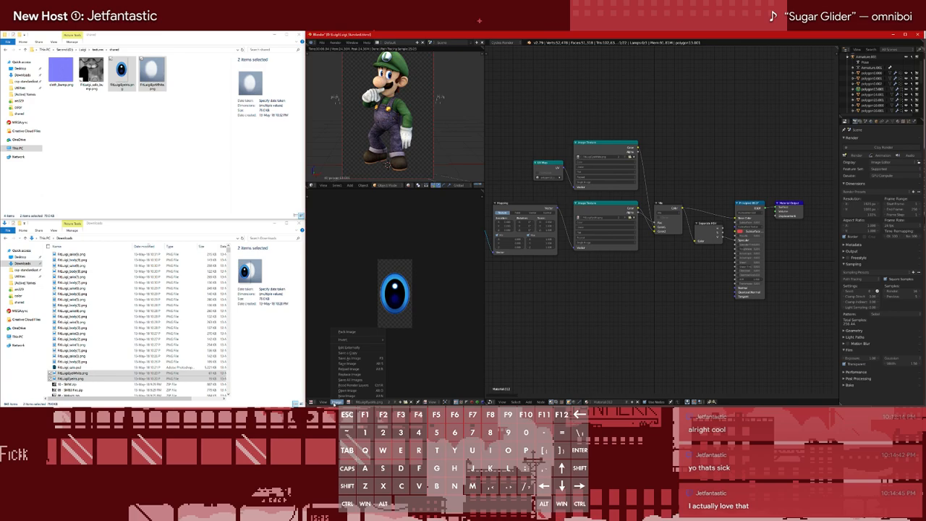
{"action": "left_click", "coordinate": [354, 374]}
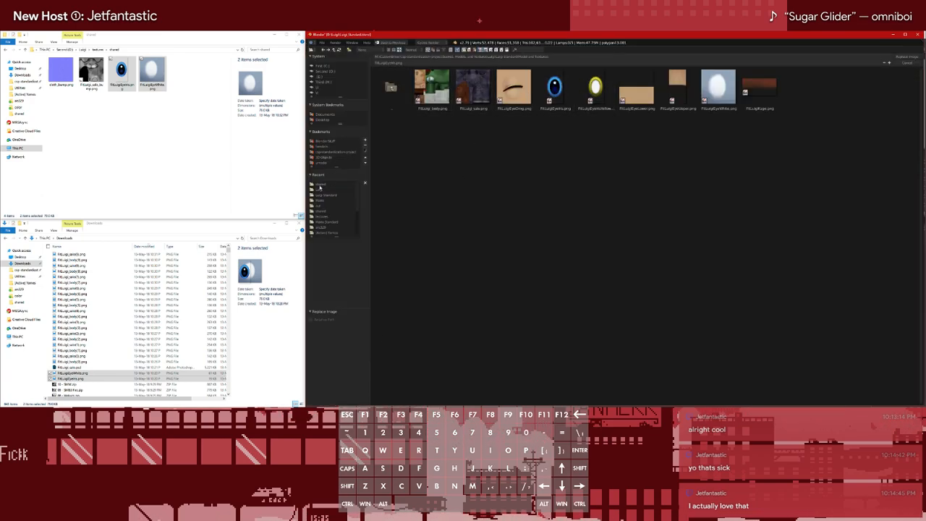
{"action": "left_click", "coordinate": [321, 188]}
{"action": "double_click", "coordinate": [514, 89]}
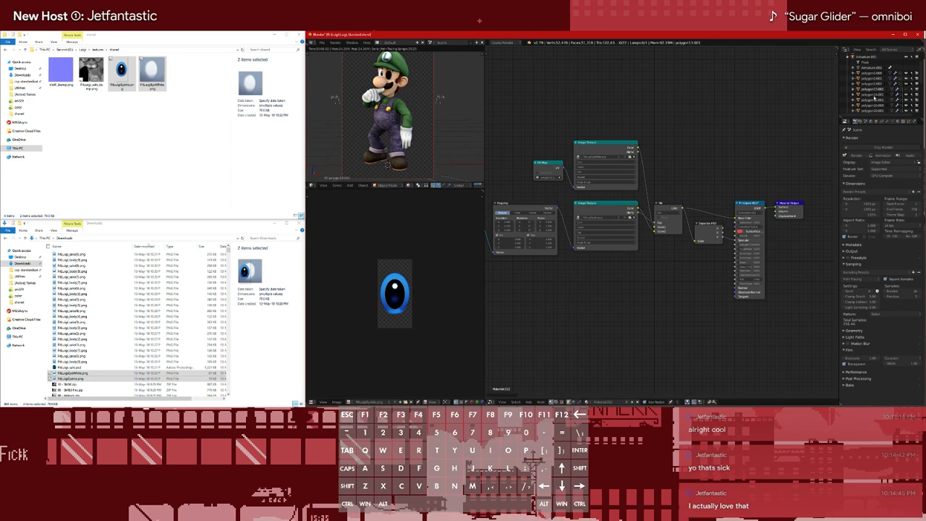
Examine the material nodes of the other polygon meshes under the armature, selecting them one after another
{"action": "left_click", "coordinate": [893, 95]}
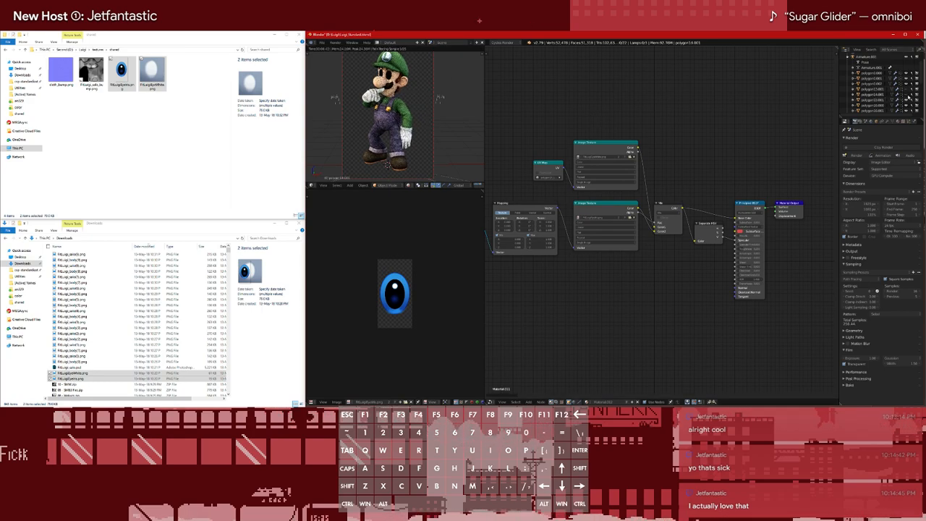
{"action": "scroll", "coordinate": [883, 100], "scroll_direction": "down", "scroll_amount": 5}
{"action": "scroll", "coordinate": [883, 100], "scroll_direction": "up", "scroll_amount": 3}
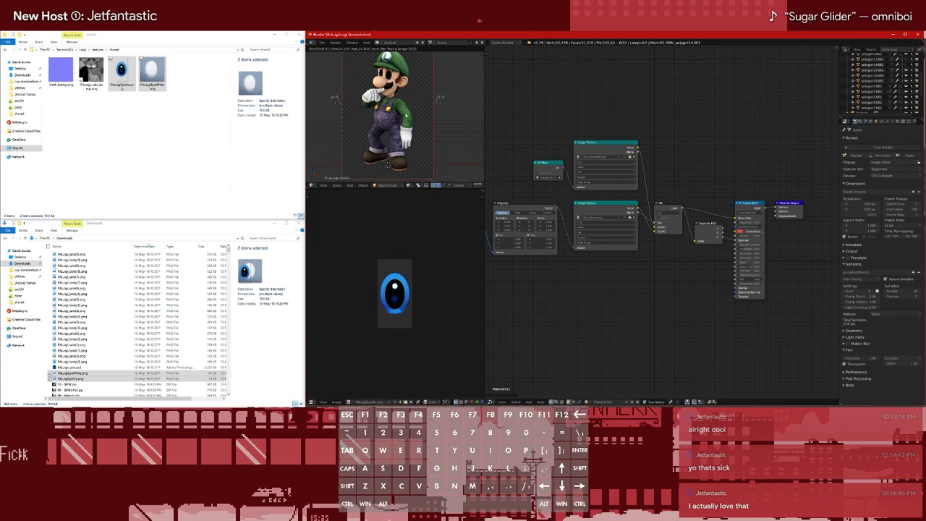
{"action": "left_click", "coordinate": [875, 70]}
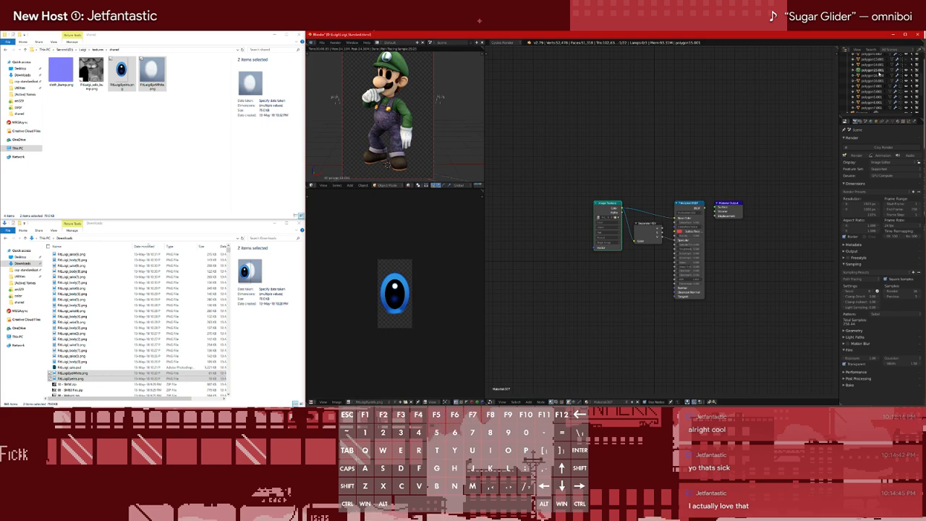
{"action": "scroll", "coordinate": [880, 75], "scroll_direction": "up", "scroll_amount": 5}
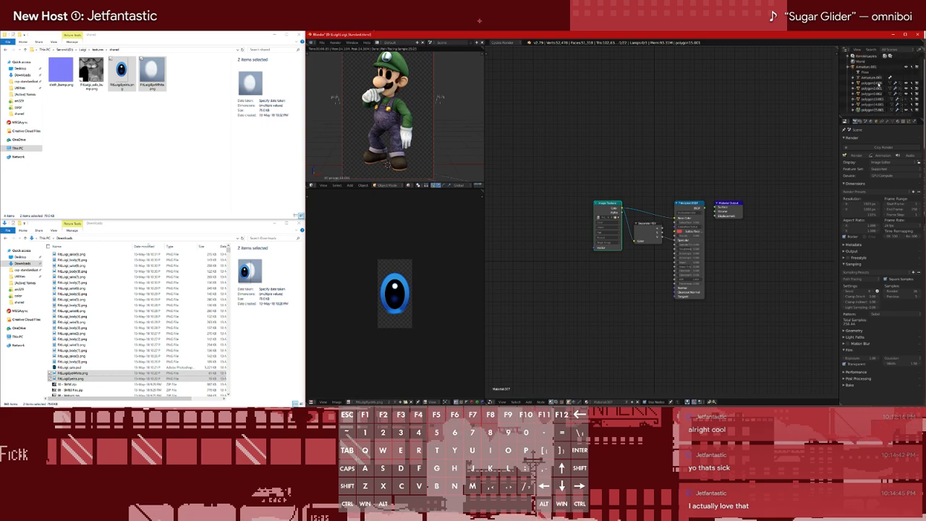
{"action": "left_click", "coordinate": [877, 84]}
{"action": "left_click", "coordinate": [876, 89]}
{"action": "left_click", "coordinate": [875, 93]}
{"action": "scroll", "coordinate": [875, 93], "scroll_direction": "down", "scroll_amount": 3}
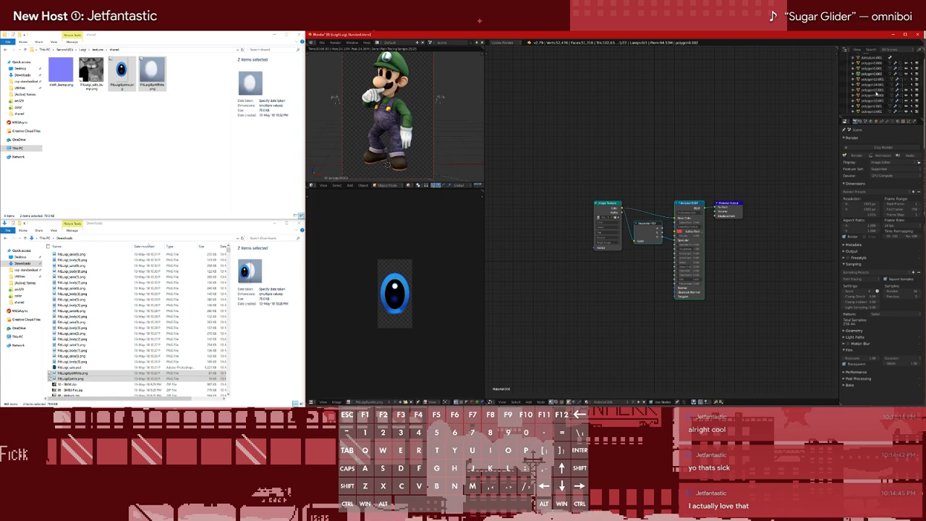
Switch the image editor back to the 3D quad view and frame Luigi's whole body in each view
{"action": "key", "text": "shift+F5"}
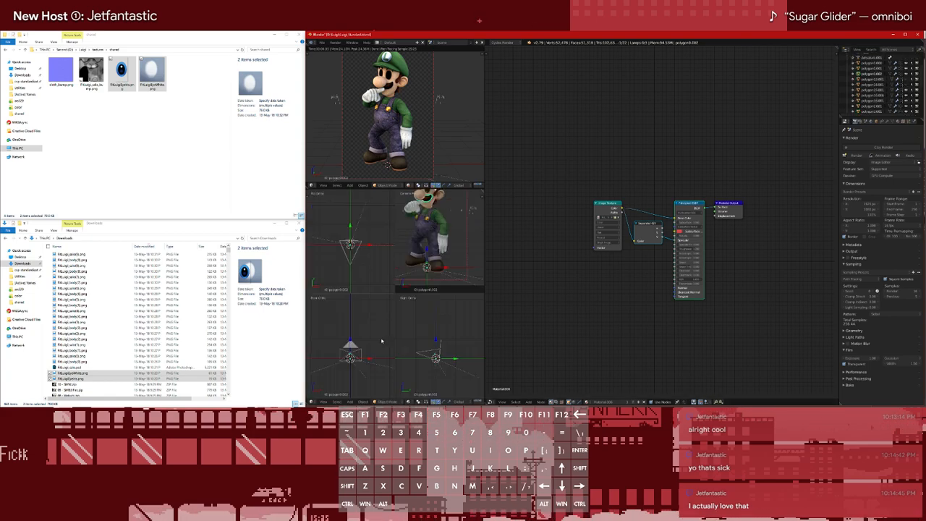
{"action": "middle_click_drag", "start_coordinate": [427, 251], "coordinate": [448, 268], "text": "shift"}
{"action": "scroll", "coordinate": [448, 264], "scroll_direction": "down", "scroll_amount": 1}
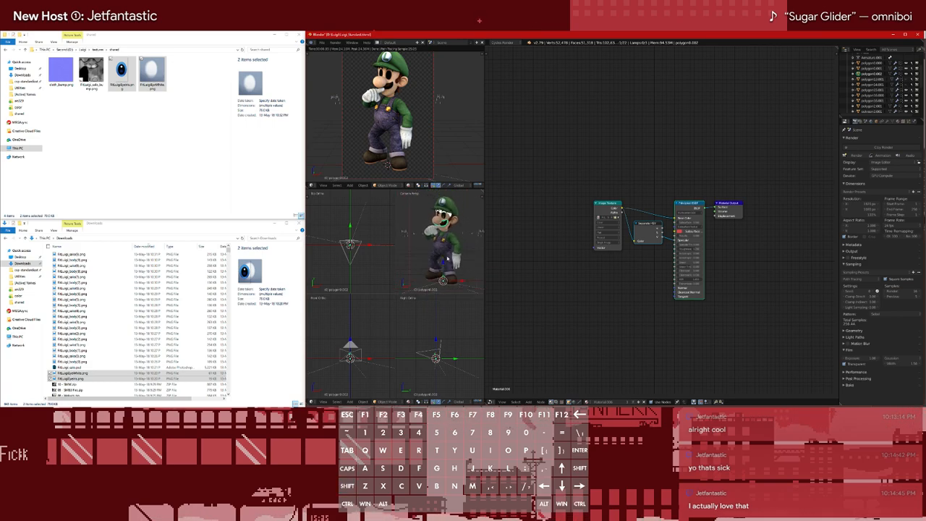
{"action": "middle_click_drag", "start_coordinate": [395, 112], "coordinate": [398, 119], "text": "shift"}
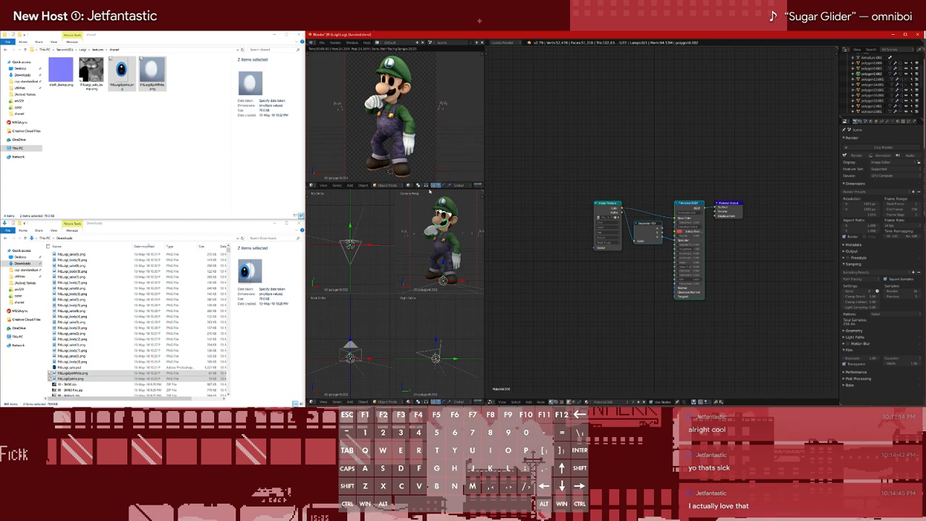
{"action": "scroll", "coordinate": [434, 362], "scroll_direction": "up", "scroll_amount": 7}
{"action": "middle_click_drag", "start_coordinate": [433, 380], "coordinate": [447, 361], "text": "shift"}
{"action": "scroll", "coordinate": [433, 353], "scroll_direction": "up", "scroll_amount": 2}
{"action": "scroll", "coordinate": [390, 130], "scroll_direction": "up", "scroll_amount": 1}
{"action": "mouse_move", "coordinate": [349, 237]}
{"action": "middle_mouse_down", "text": "shift"}
{"action": "mouse_move", "coordinate": [348, 263]}
{"action": "mouse_move", "coordinate": [350, 247]}
{"action": "middle_mouse_up", "text": "shift"}
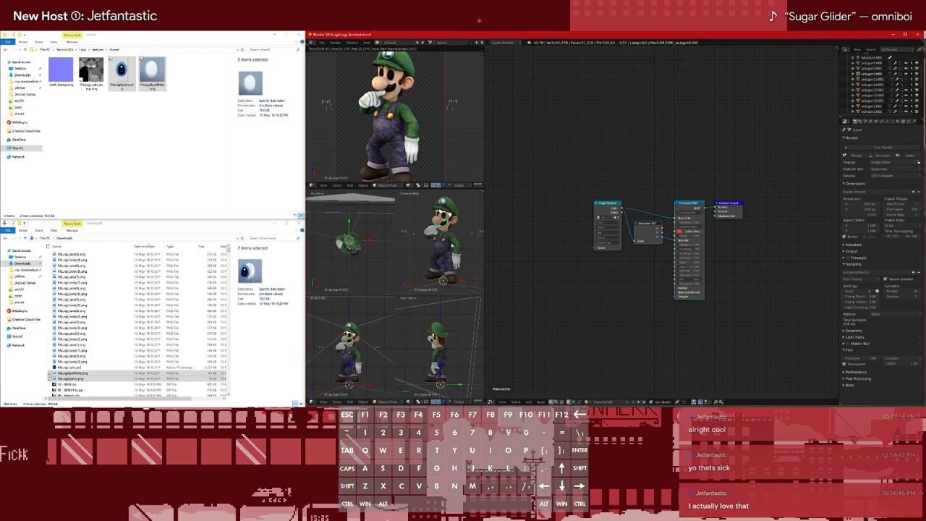
{"action": "scroll", "coordinate": [443, 254], "scroll_direction": "down", "scroll_amount": 1}
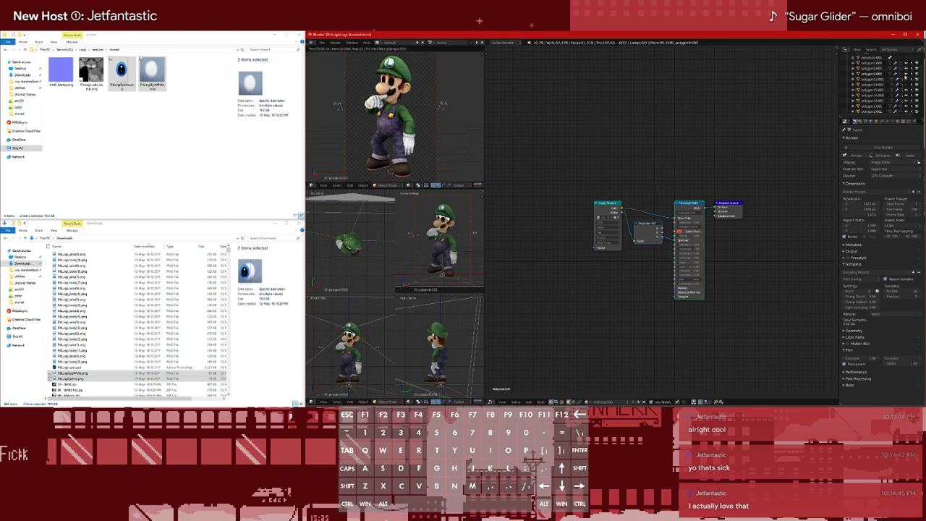
Select the polygon16.000 mesh under the armature and toggle its viewport visibility
{"action": "left_click", "coordinate": [874, 95]}
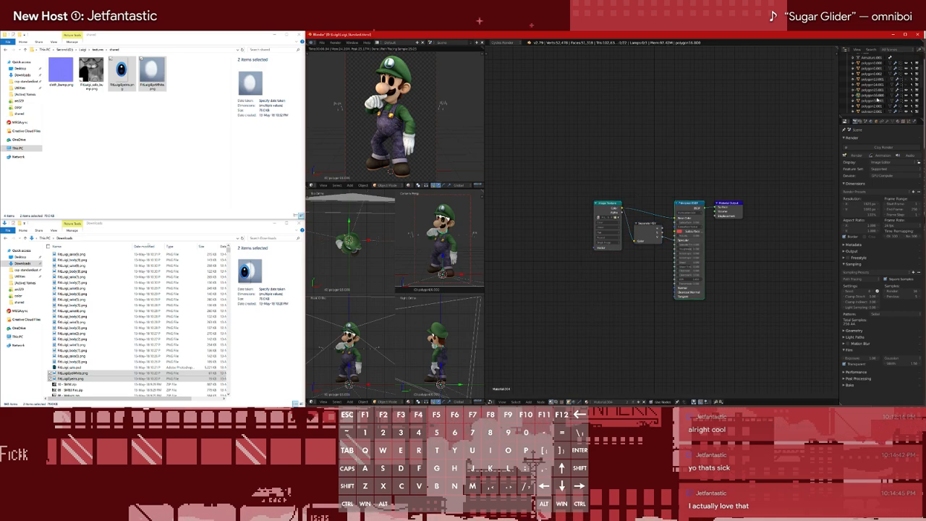
{"action": "left_click", "coordinate": [906, 95]}
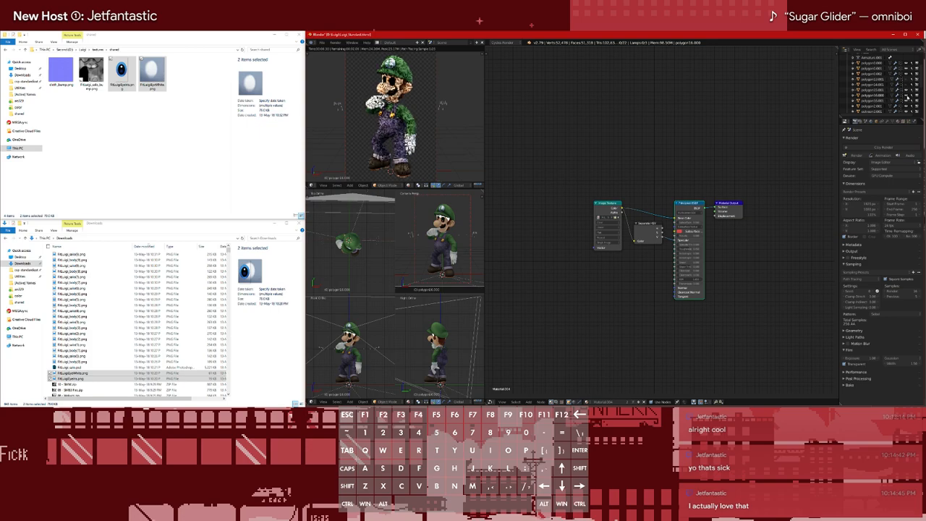
{"action": "scroll", "coordinate": [906, 96], "scroll_direction": "down", "scroll_amount": 3}
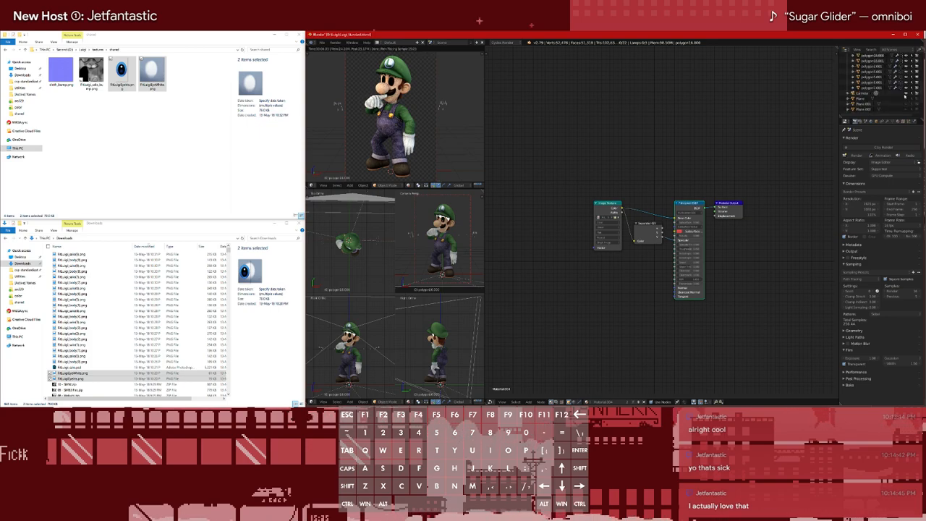
Examine which body parts the last polygon meshes under the armature cover, selecting them one by one from the end of the list upward
{"action": "left_click", "coordinate": [858, 84]}
{"action": "left_click", "coordinate": [880, 88]}
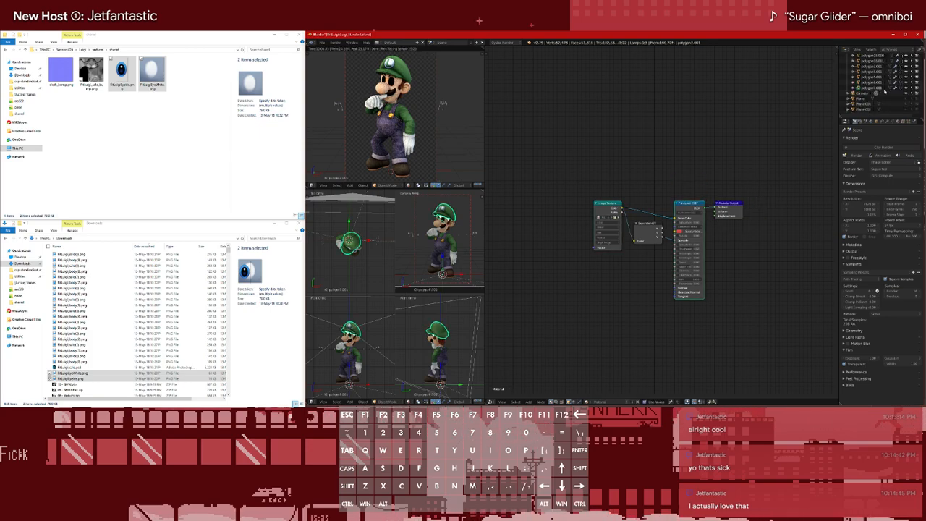
{"action": "left_click", "coordinate": [877, 85]}
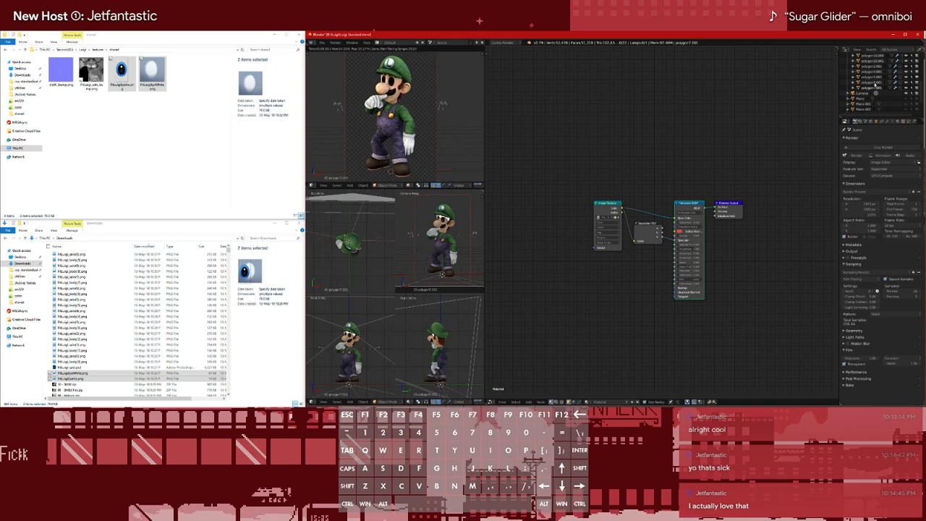
{"action": "scroll", "coordinate": [877, 84], "scroll_direction": "up", "scroll_amount": 1}
{"action": "left_click", "coordinate": [875, 82]}
{"action": "left_click", "coordinate": [873, 77]}
{"action": "scroll", "coordinate": [873, 81], "scroll_direction": "up", "scroll_amount": 1}
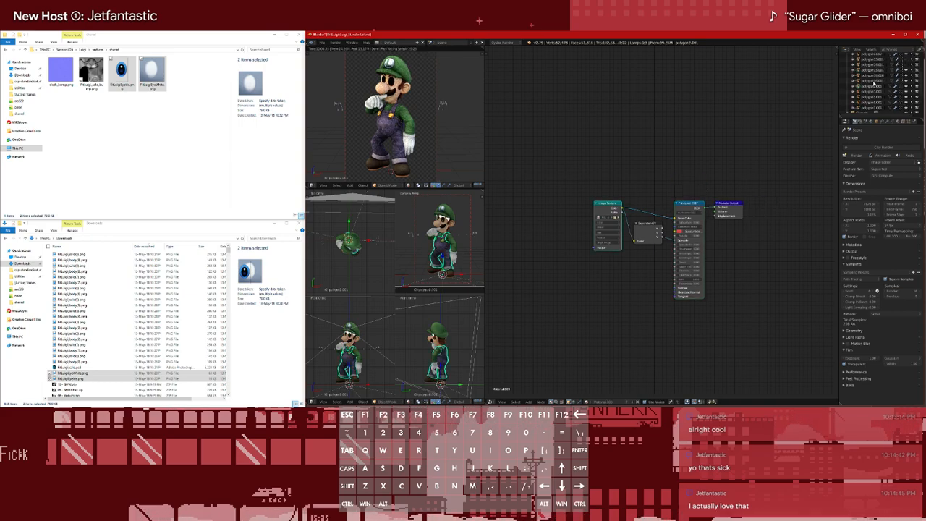
{"action": "left_click", "coordinate": [874, 76]}
{"action": "scroll", "coordinate": [876, 73], "scroll_direction": "up", "scroll_amount": 2}
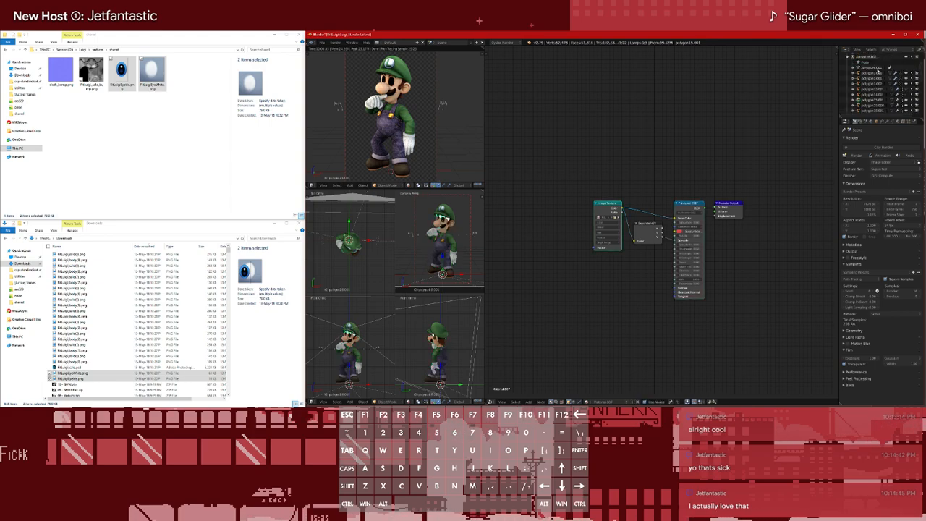
Compare the first polygon meshes under the armature and their material nodes, alternating between the glove and shoe meshes
{"action": "left_click", "coordinate": [877, 73]}
{"action": "left_click", "coordinate": [876, 78]}
{"action": "left_click", "coordinate": [875, 83]}
{"action": "left_click", "coordinate": [876, 79]}
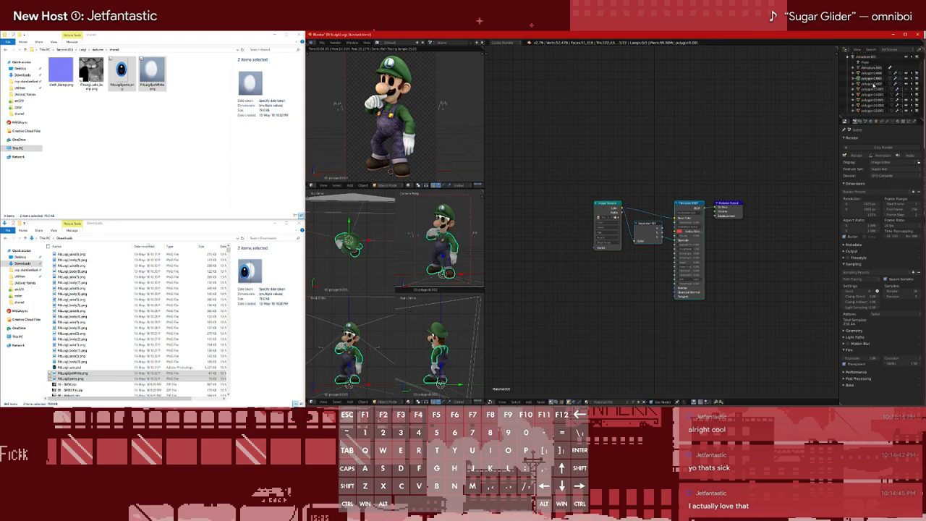
{"action": "left_click", "coordinate": [877, 73]}
{"action": "left_click", "coordinate": [876, 78]}
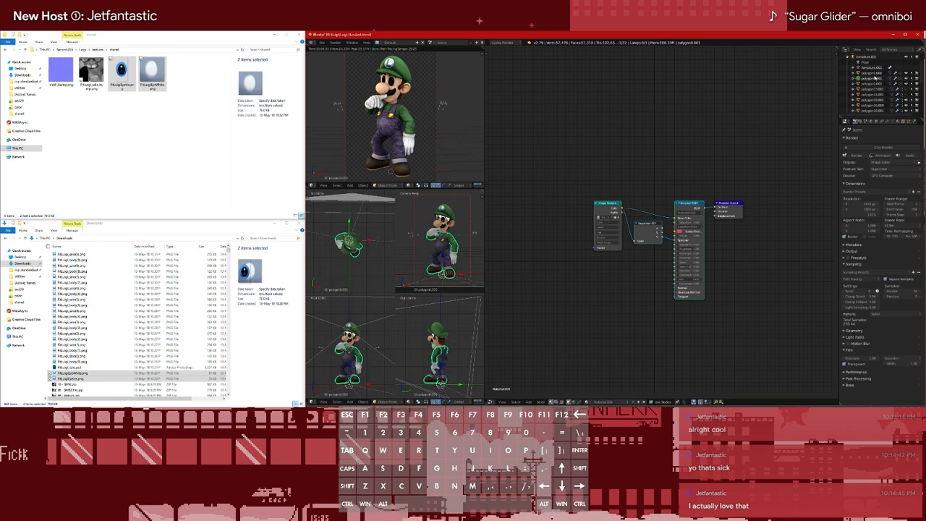
{"action": "left_click", "coordinate": [871, 78]}
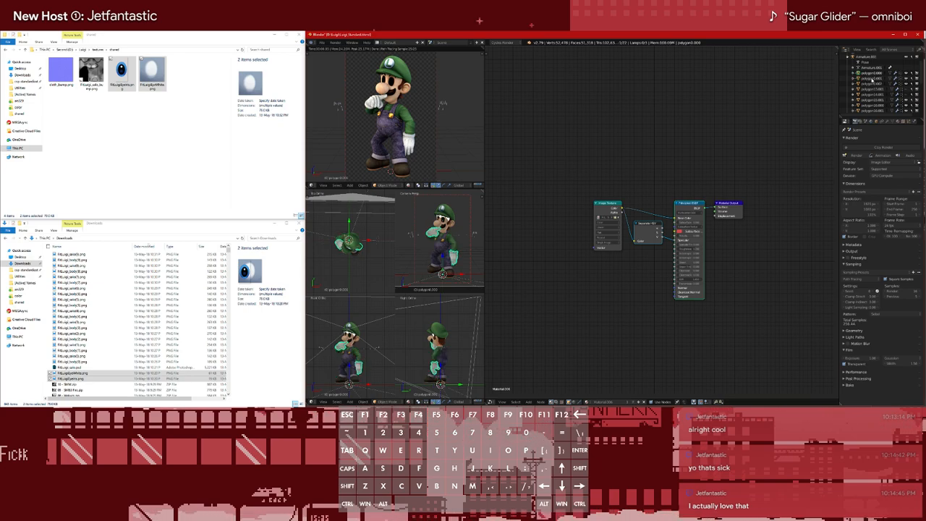
{"action": "left_click", "coordinate": [876, 83]}
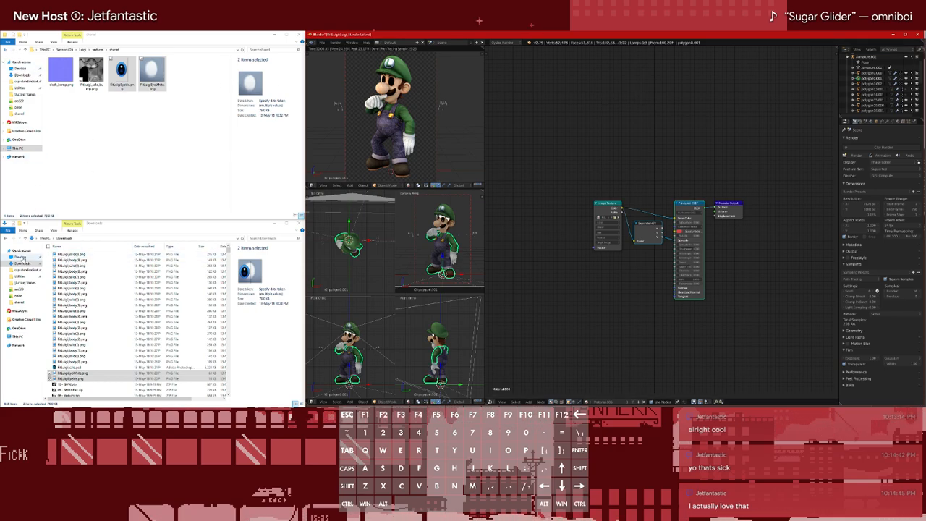
Copy the FitMarioBodyA_ShoeLeather.png texture from Mario's shared textures folder on the Second drive into Luigi's shared textures folder
{"action": "left_click", "coordinate": [17, 336]}
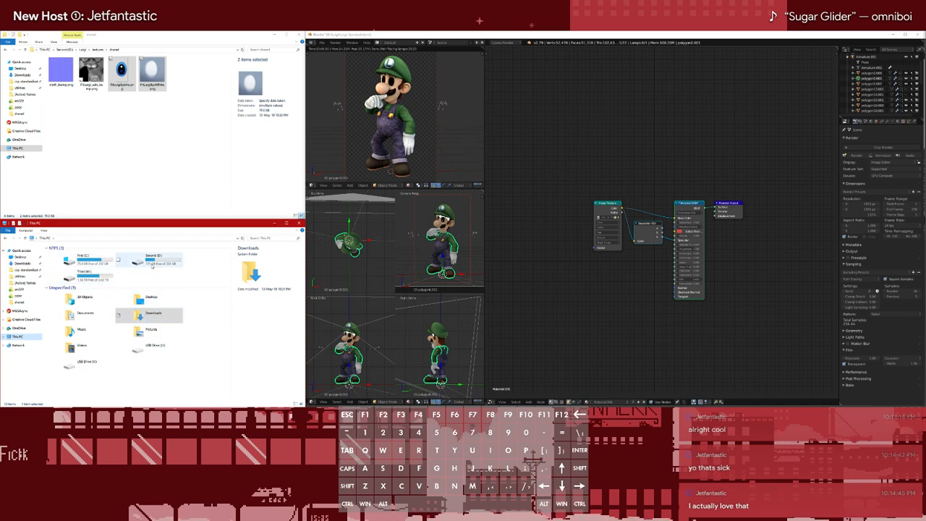
{"action": "double_click", "coordinate": [152, 259]}
{"action": "double_click", "coordinate": [75, 266]}
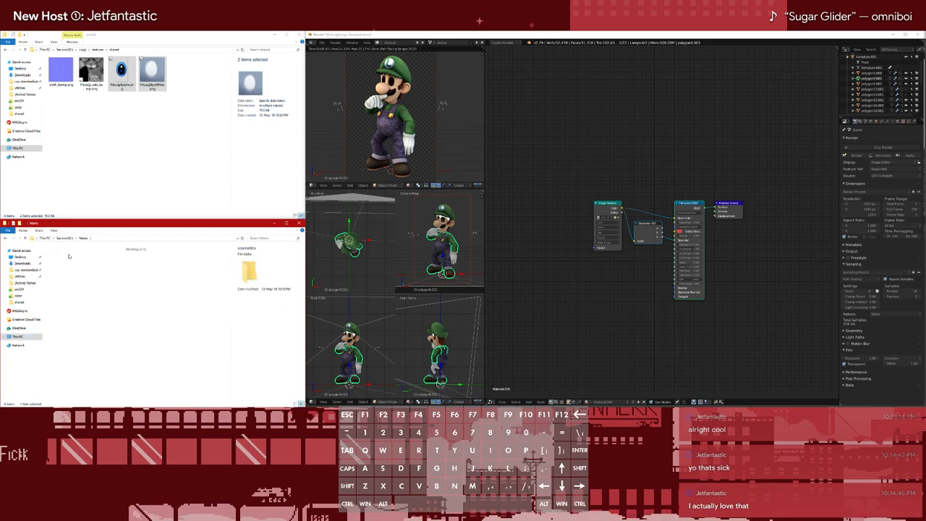
{"action": "double_click", "coordinate": [64, 255]}
{"action": "left_click", "coordinate": [7, 238]}
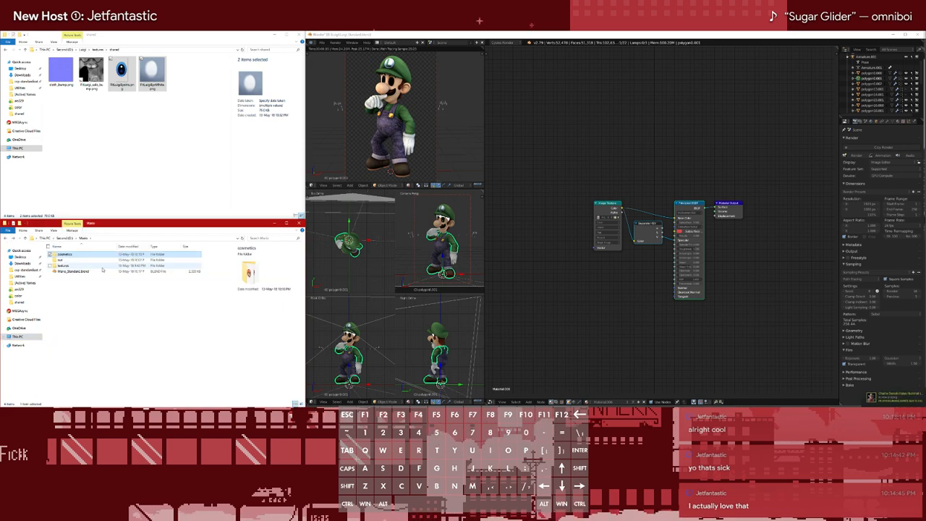
{"action": "double_click", "coordinate": [64, 266]}
{"action": "double_click", "coordinate": [62, 260]}
{"action": "left_click_drag", "start_coordinate": [91, 293], "coordinate": [145, 149]}
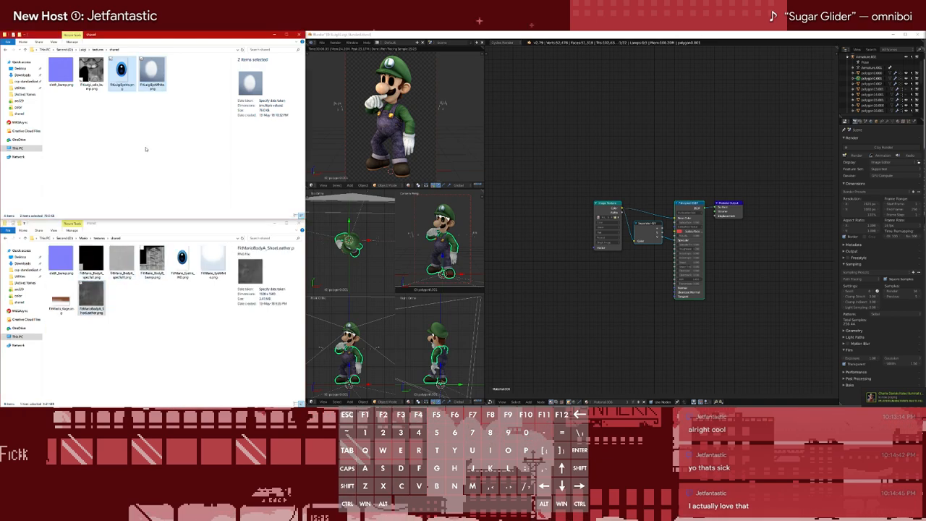
{"action": "left_click", "coordinate": [157, 338]}
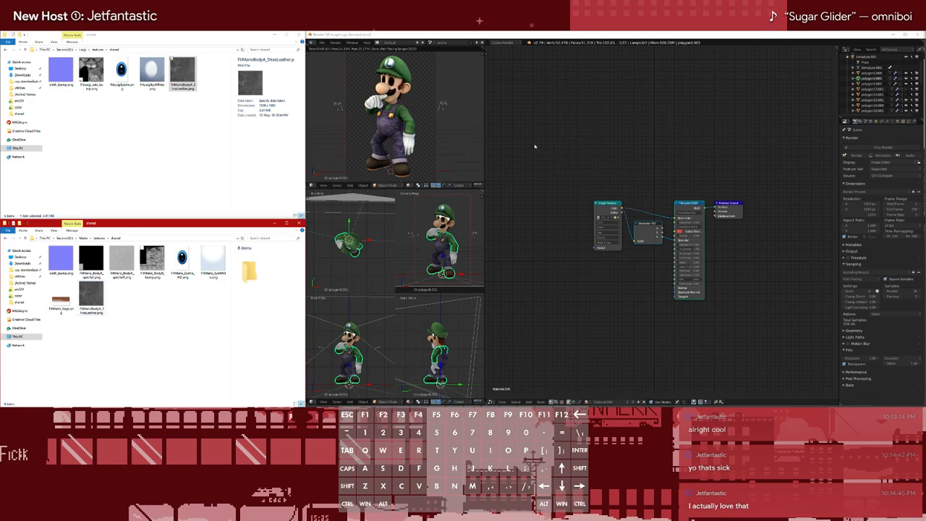
Try to import an image sequence from Luigi's textures folder into the glove mesh's material nodes
{"action": "left_click", "coordinate": [562, 127]}
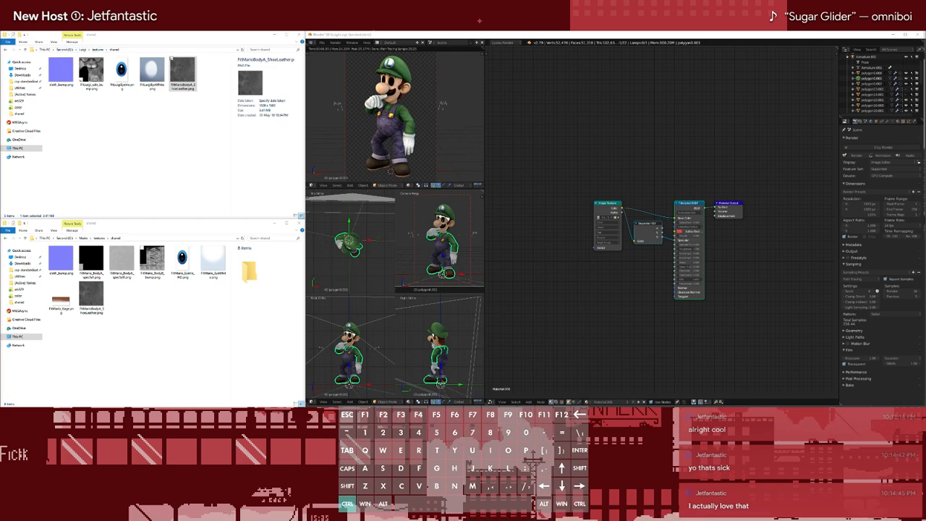
{"action": "left_click", "coordinate": [673, 99]}
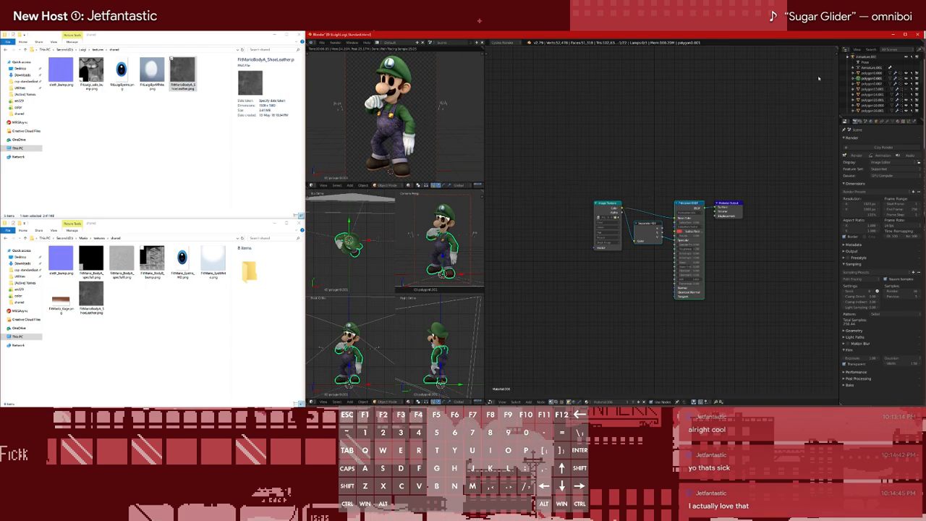
{"action": "left_click", "coordinate": [873, 73]}
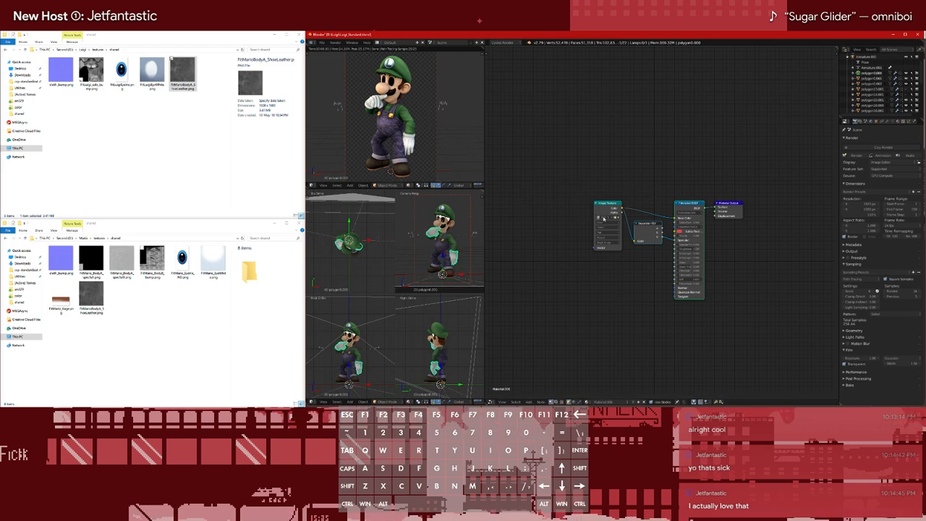
{"action": "key", "text": "shift+a"}
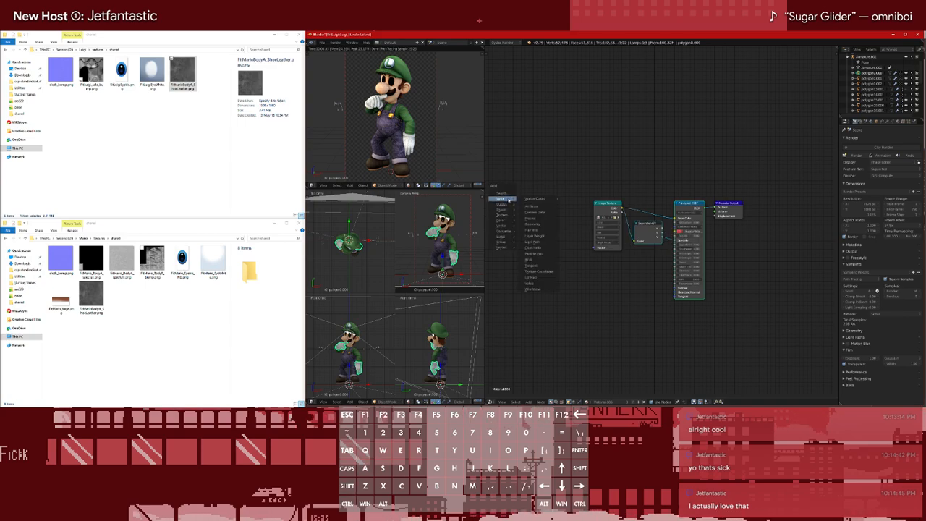
{"action": "mouse_move", "coordinate": [507, 215]}
{"action": "left_click", "coordinate": [536, 220]}
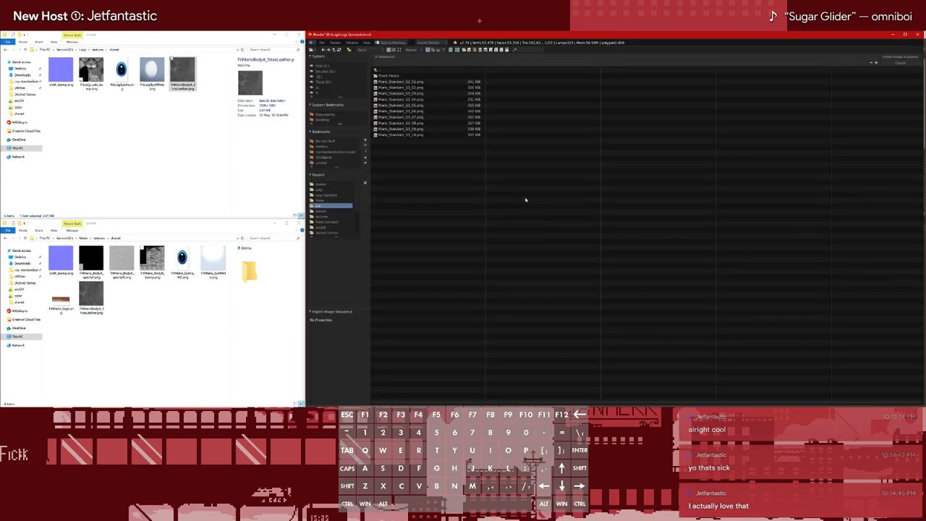
{"action": "left_click", "coordinate": [322, 189]}
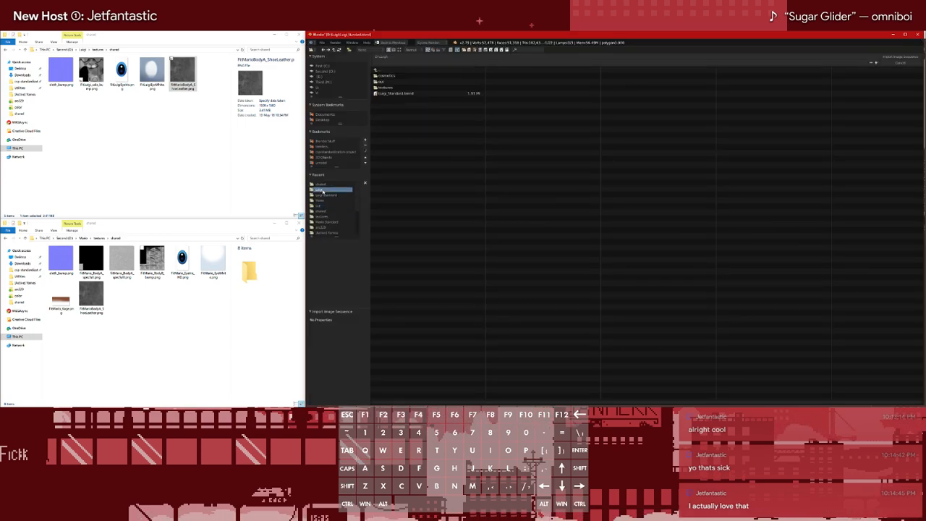
{"action": "left_click", "coordinate": [387, 87]}
{"action": "left_click_drag", "start_coordinate": [409, 87], "coordinate": [399, 135]}
{"action": "left_click", "coordinate": [907, 57]}
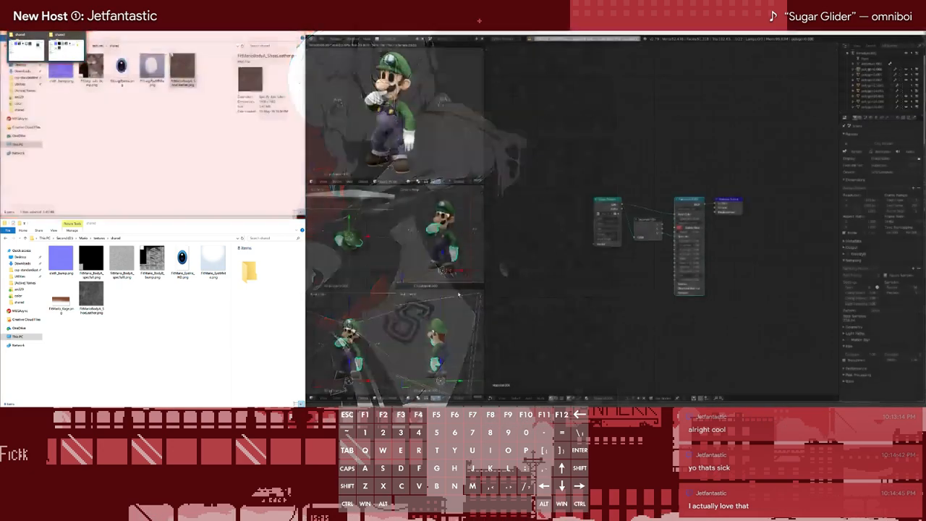
Switch the file window showing Mario's shared textures to Luigi's textures folder
{"action": "left_click", "coordinate": [128, 199]}
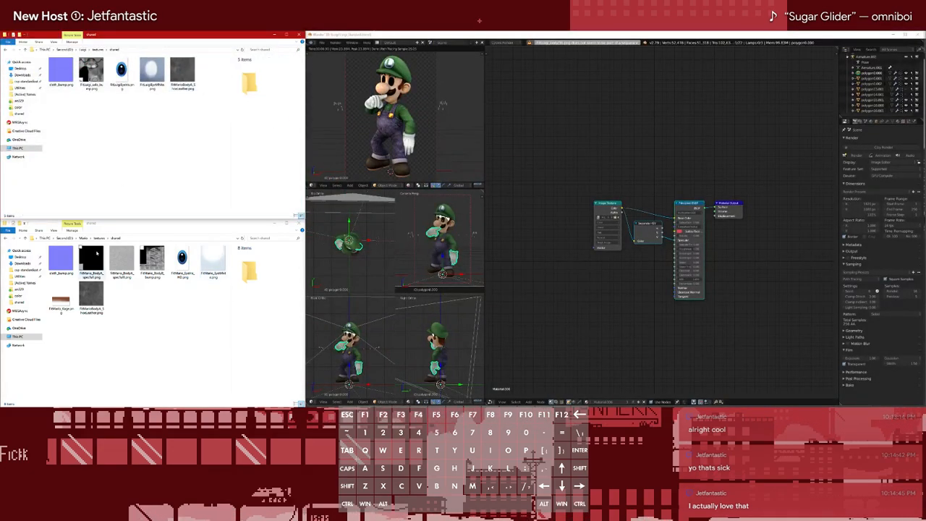
{"action": "left_click", "coordinate": [153, 51]}
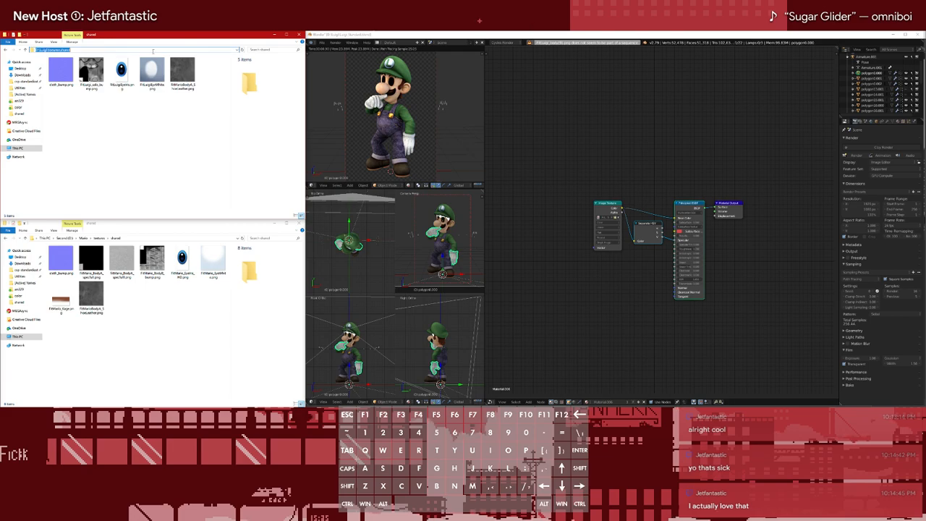
{"action": "left_click", "coordinate": [163, 315]}
{"action": "key", "text": "alt+Left"}
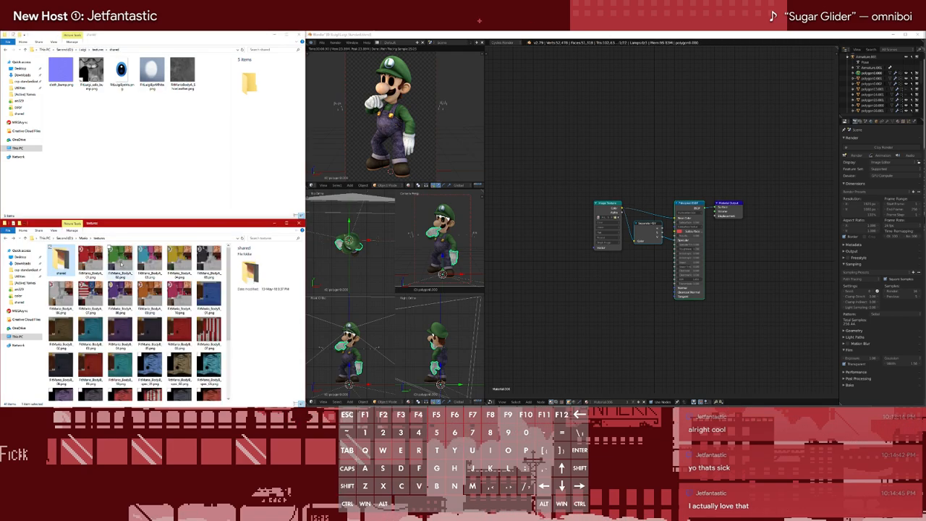
{"action": "key", "text": "ctrl+v"}
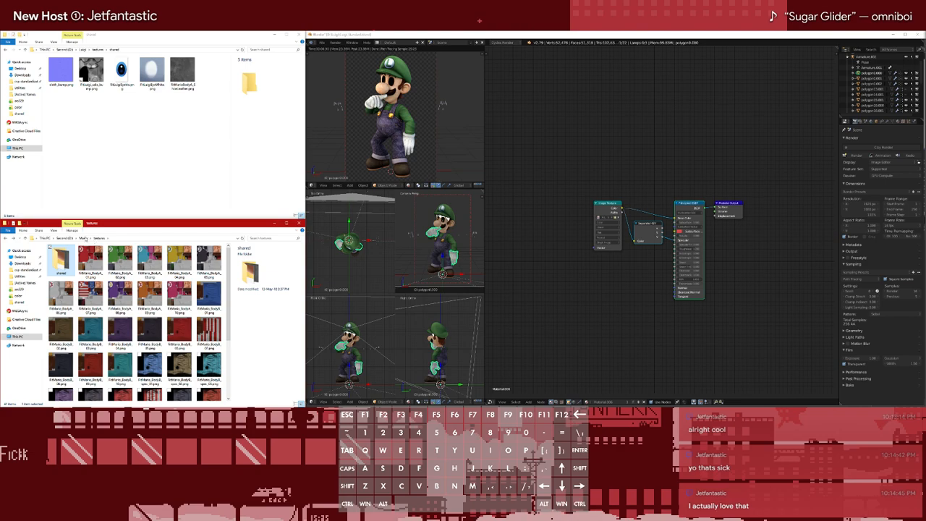
{"action": "left_click", "coordinate": [66, 239]}
{"action": "double_click", "coordinate": [72, 261]}
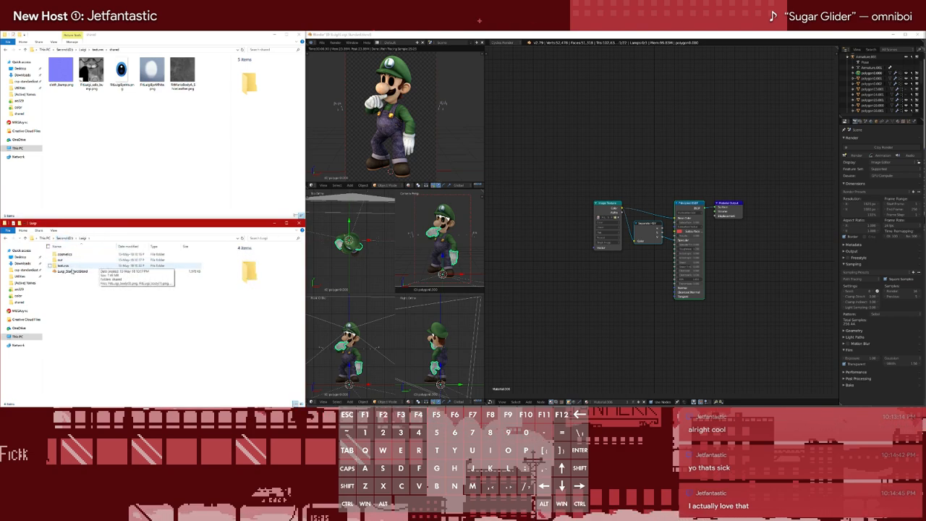
{"action": "left_click", "coordinate": [79, 266]}
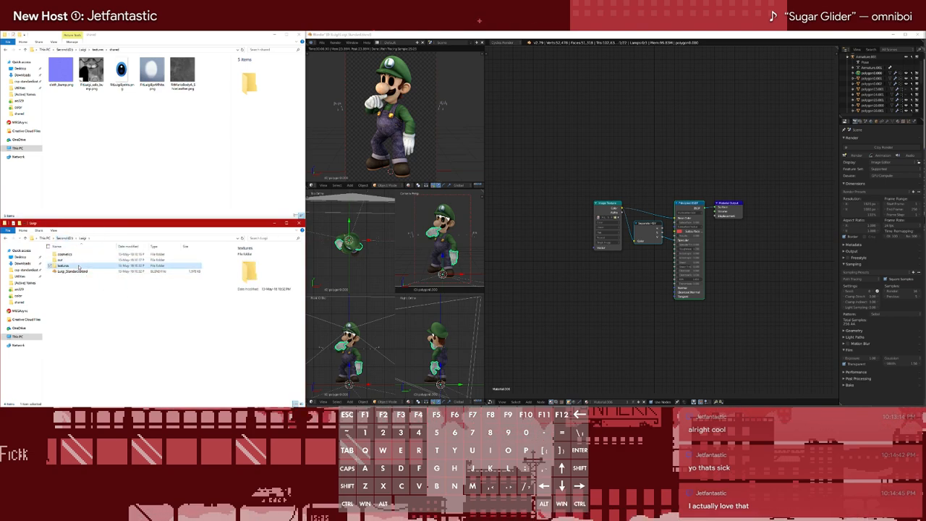
{"action": "double_click", "coordinate": [79, 266]}
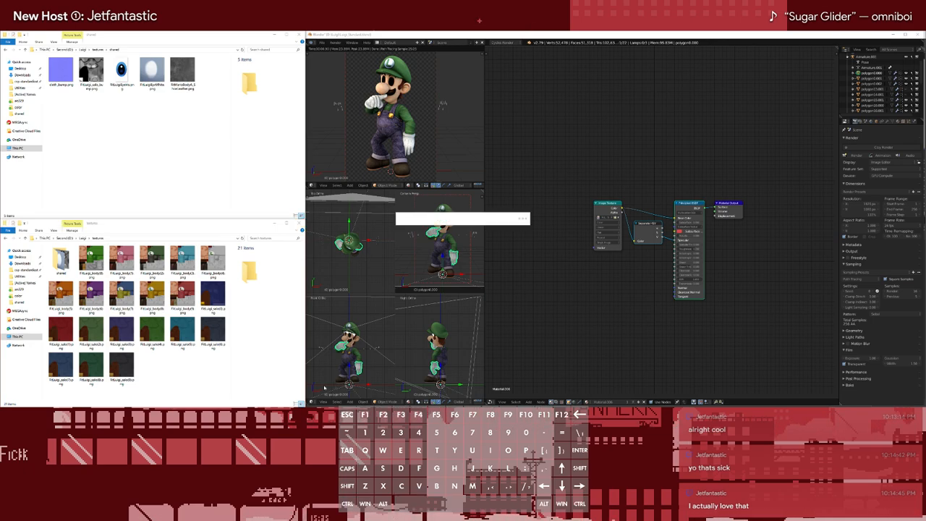
Search the computer for "bulk", launch Bulk Rename Utility from its program folder and enlarge its file list area
{"action": "type", "text": "bulk"}
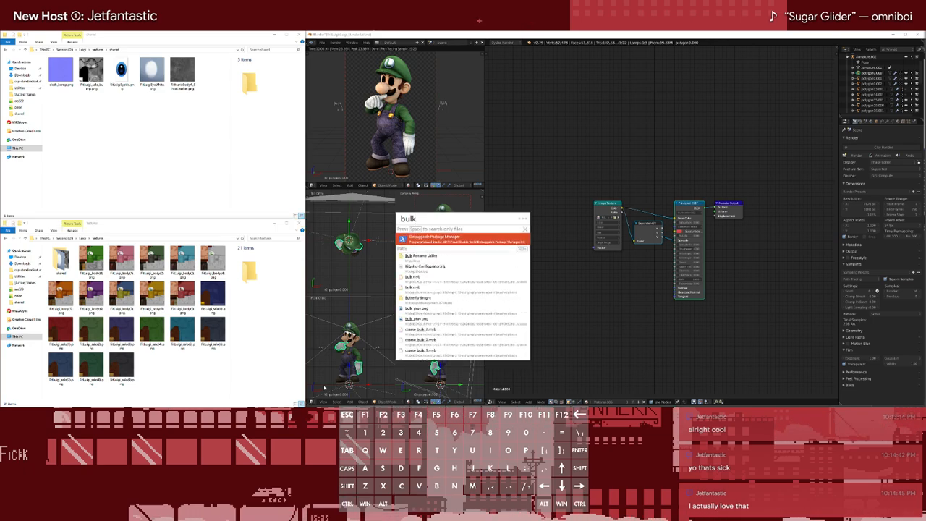
{"action": "key", "text": "Down"}
{"action": "key", "text": "Return"}
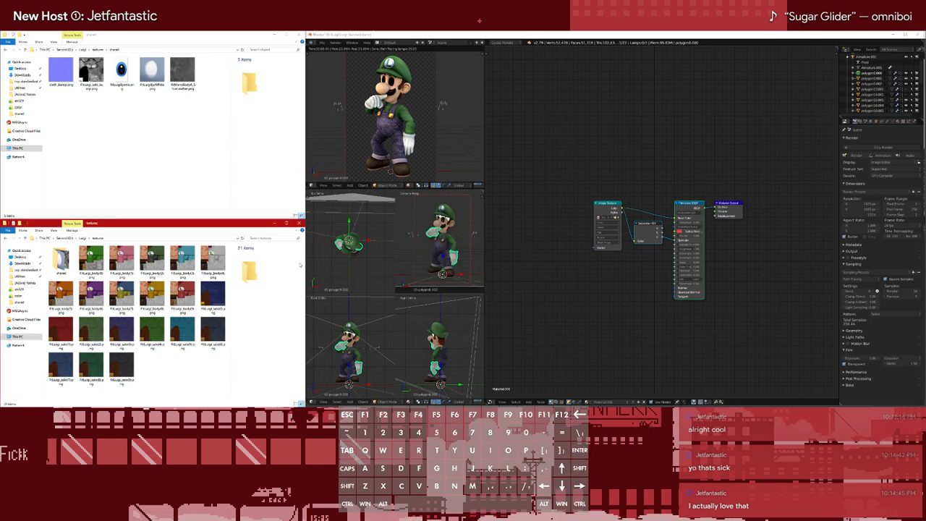
{"action": "double_click", "coordinate": [106, 83]}
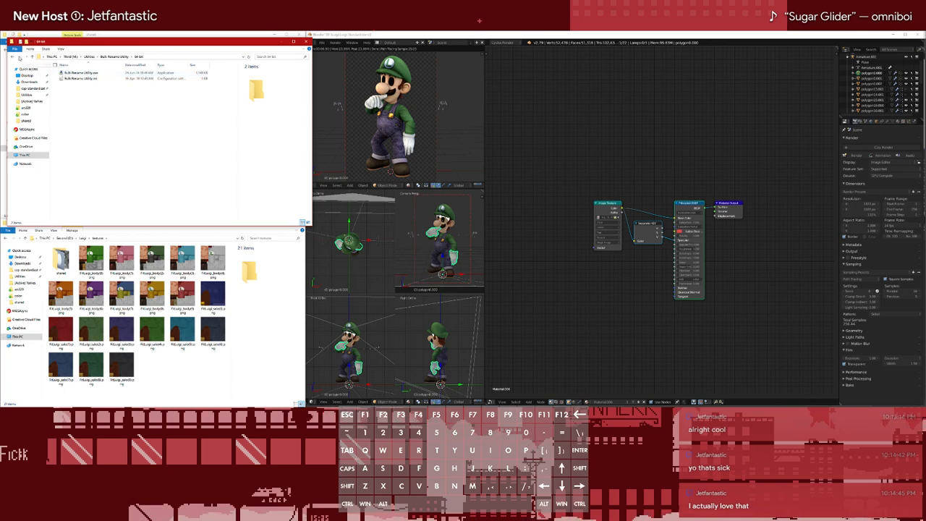
{"action": "left_click", "coordinate": [12, 56]}
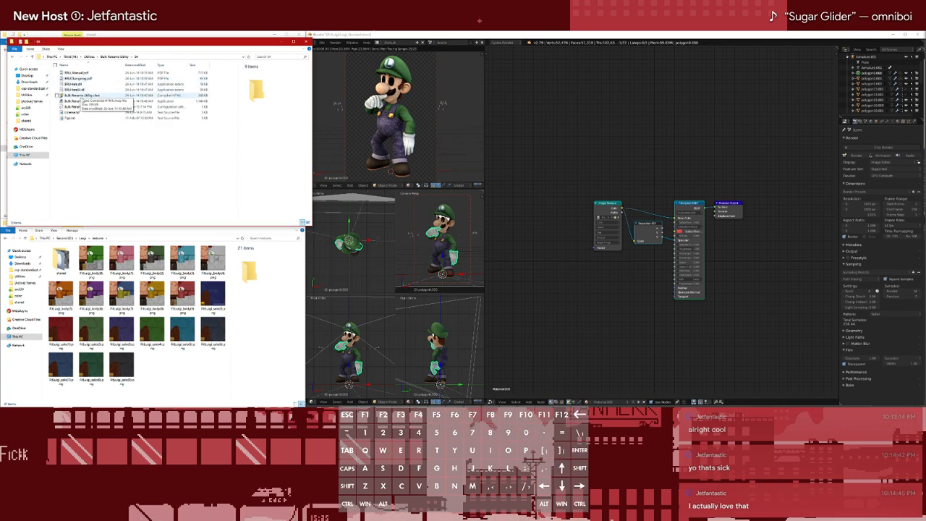
{"action": "left_click", "coordinate": [306, 42]}
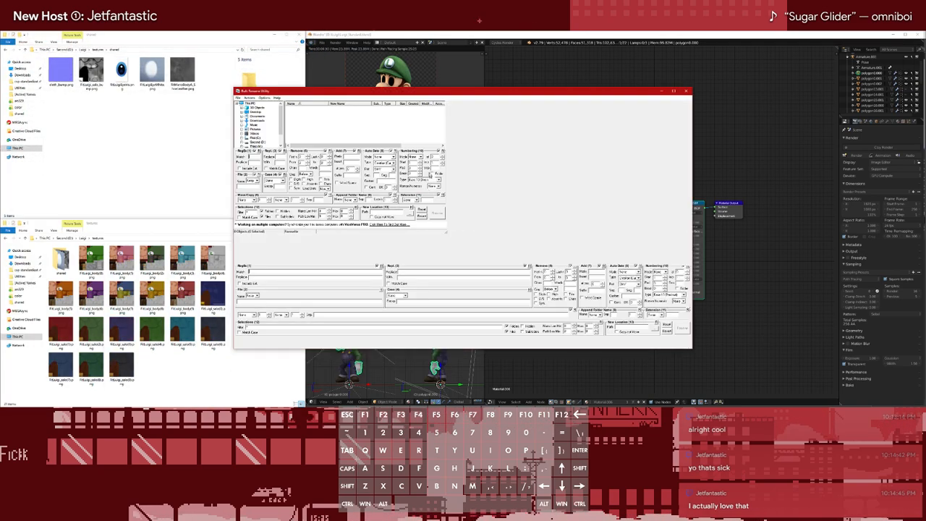
{"action": "left_click_drag", "start_coordinate": [392, 174], "coordinate": [461, 168]}
{"action": "left_click", "coordinate": [239, 99]}
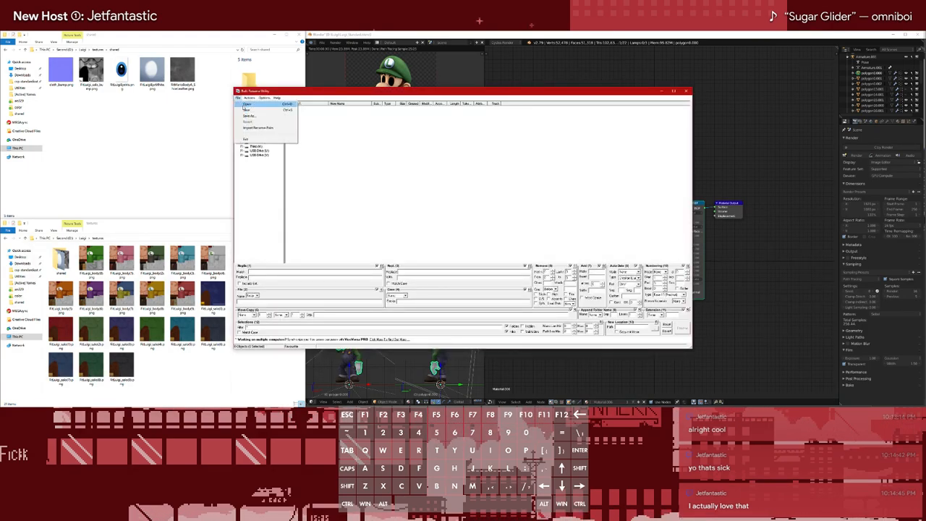
{"action": "left_click", "coordinate": [248, 104]}
{"action": "left_click", "coordinate": [145, 238]}
{"action": "key", "text": "ctrl+c"}
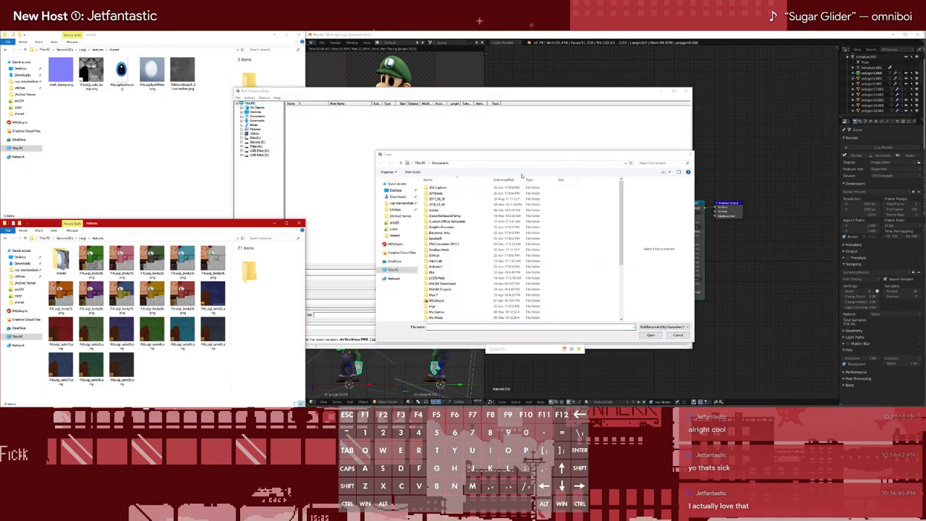
{"action": "left_click", "coordinate": [511, 162]}
{"action": "key", "text": "ctrl+v"}
{"action": "key", "text": "Return"}
{"action": "left_click", "coordinate": [677, 335]}
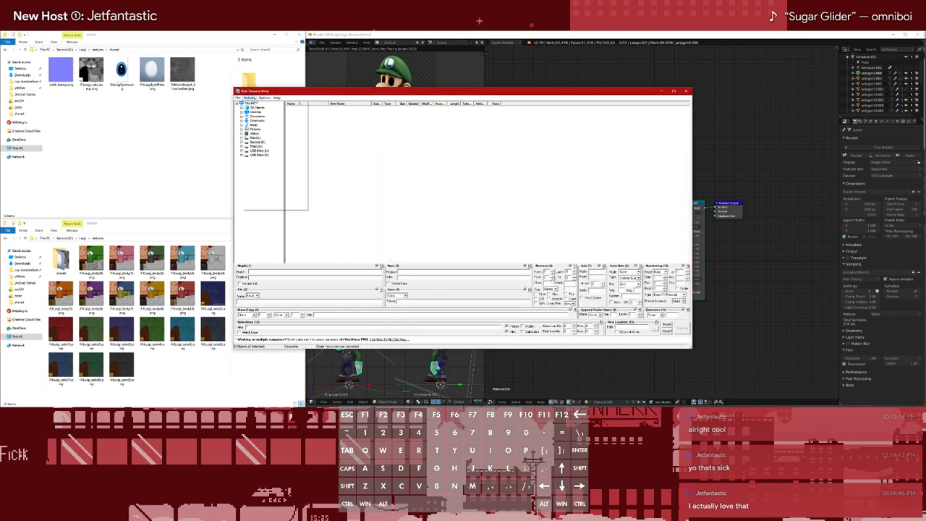
{"action": "left_click", "coordinate": [238, 98]}
{"action": "left_click", "coordinate": [249, 97]}
{"action": "left_click", "coordinate": [249, 97]}
{"action": "left_click", "coordinate": [248, 97]}
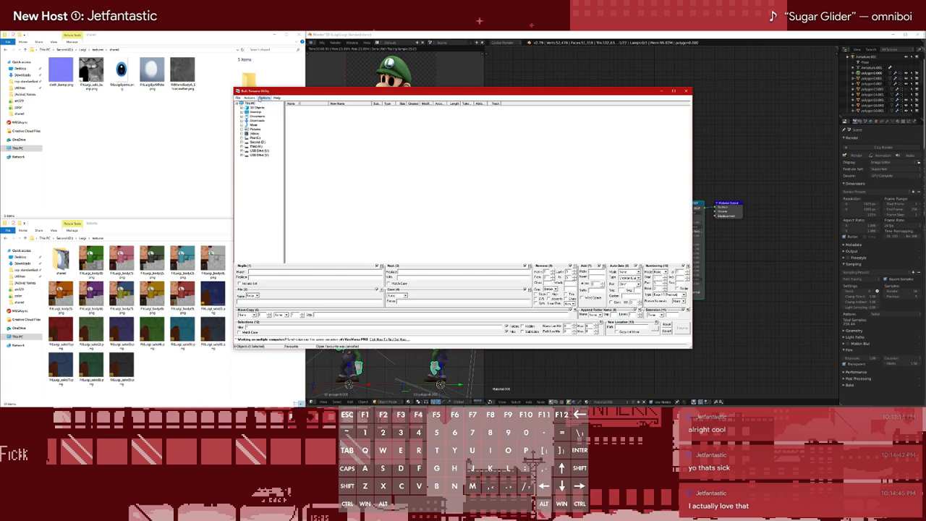
{"action": "left_click", "coordinate": [264, 98]}
{"action": "left_click", "coordinate": [391, 180]}
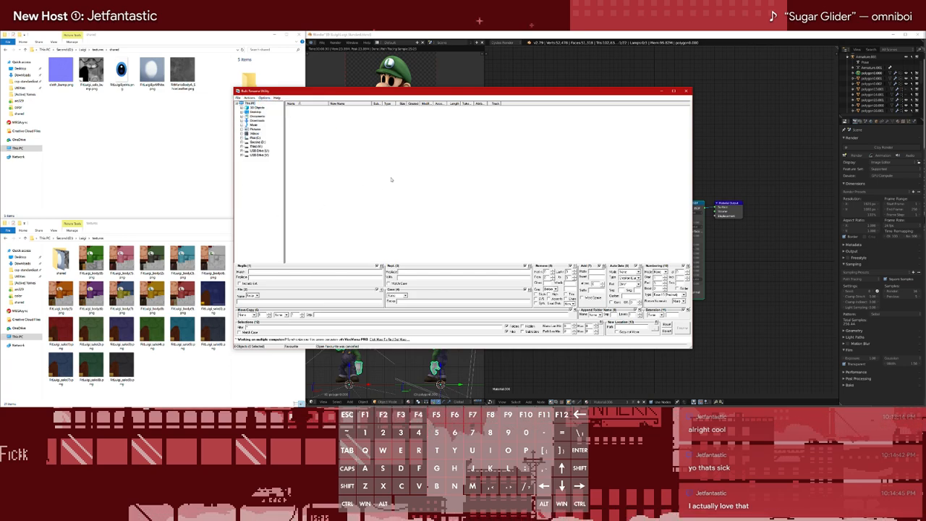
Browse to Luigi's textures folder on the Second drive in the folder tree
{"action": "left_click", "coordinate": [242, 143]}
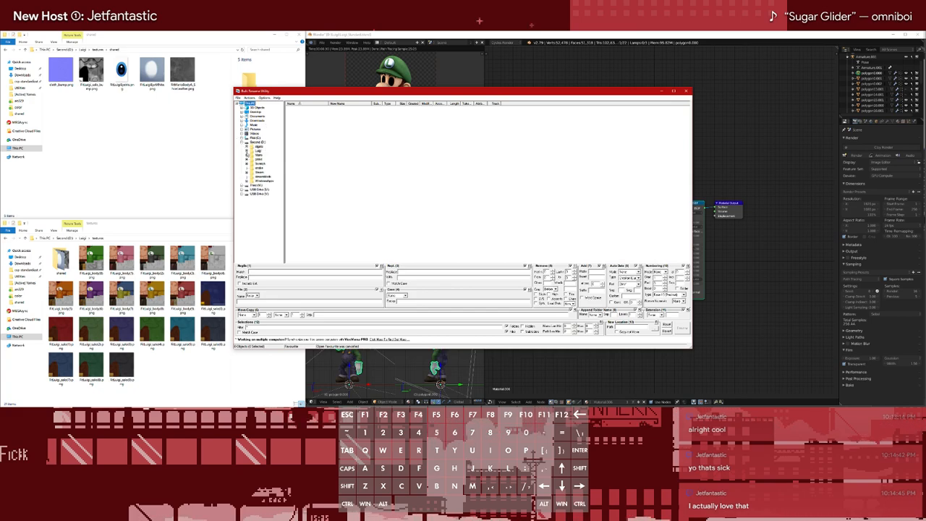
{"action": "left_click", "coordinate": [246, 151]}
{"action": "left_click", "coordinate": [264, 163]}
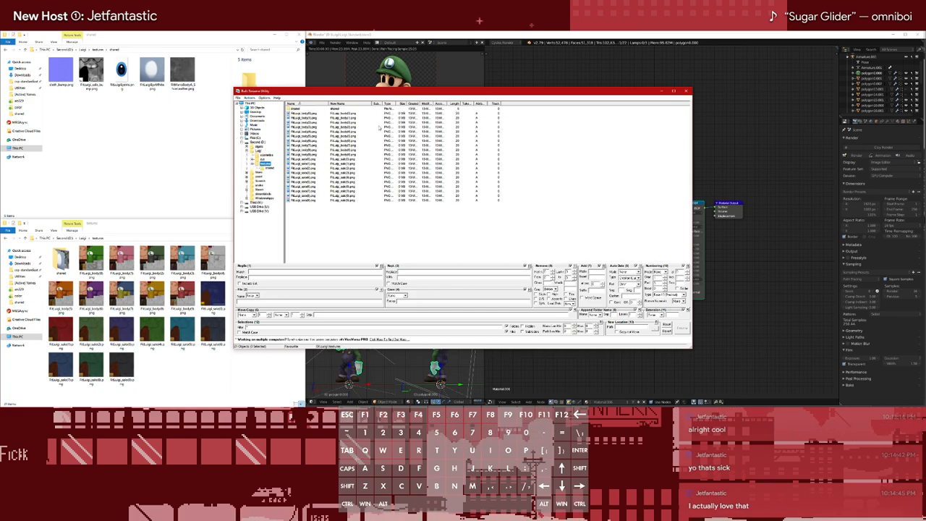
Set up a text replacement of "(" with "_" and select all PNG textures in the list, leaving out the shared folder
{"action": "left_click", "coordinate": [289, 271]}
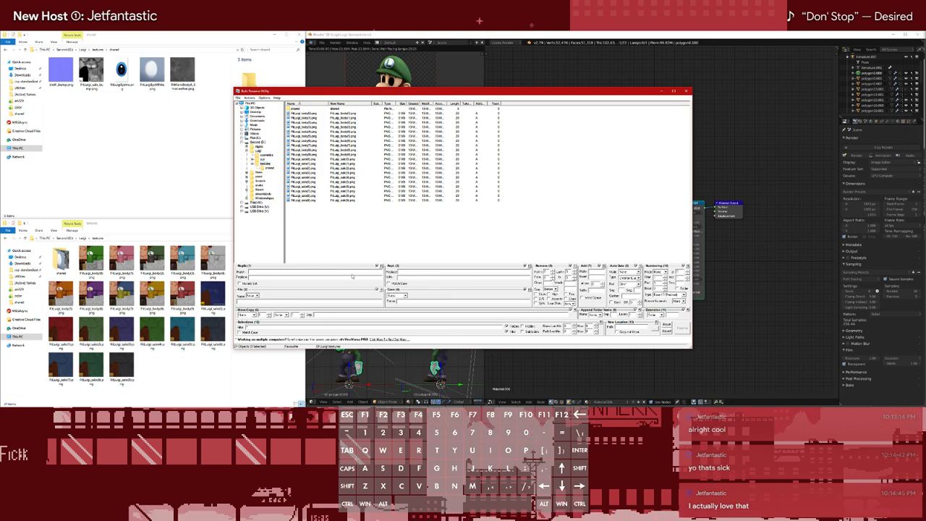
{"action": "type", "text": "("}
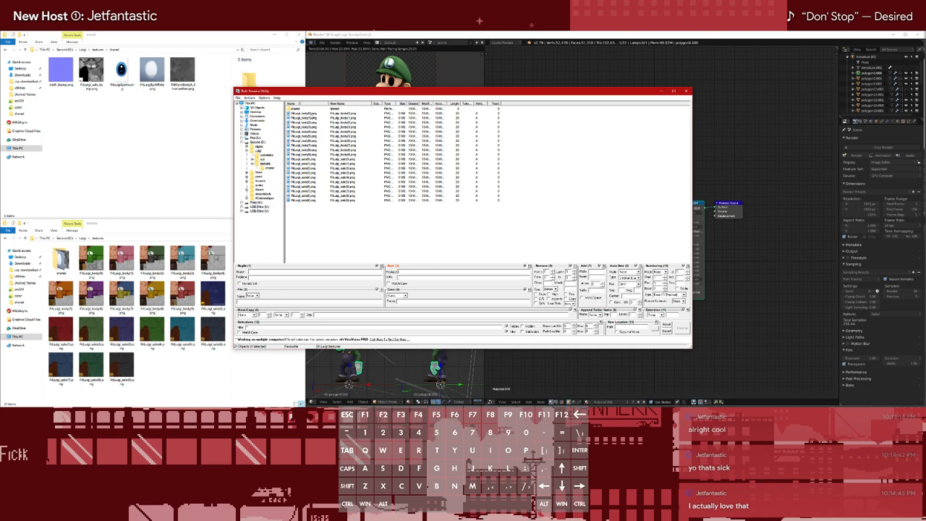
{"action": "left_click", "coordinate": [302, 113]}
{"action": "left_click", "coordinate": [308, 201], "text": "shift"}
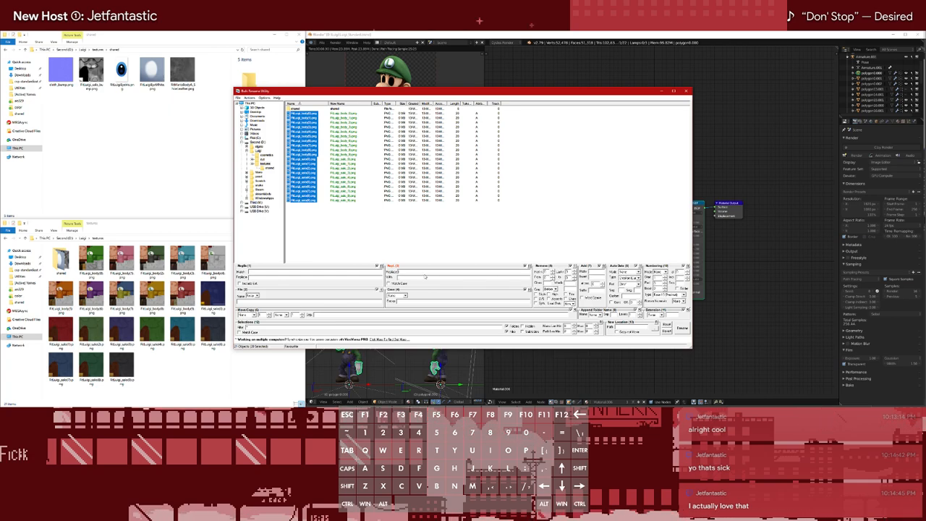
{"action": "left_click", "coordinate": [322, 271]}
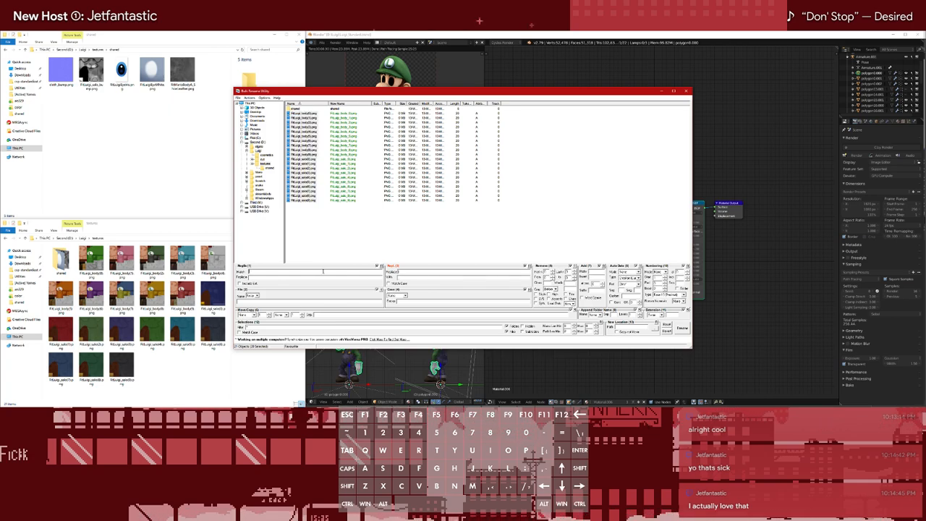
{"action": "type", "text": ")"}
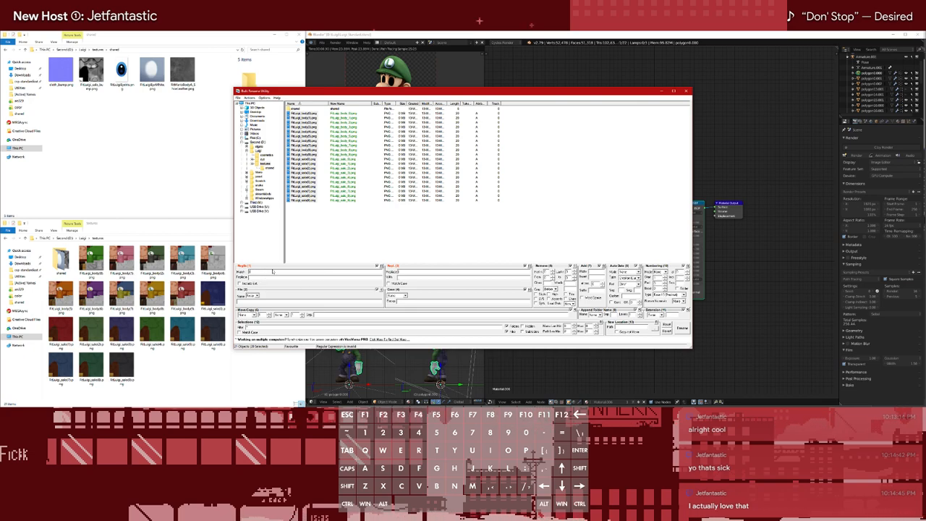
{"action": "type", "text": "\\"}
{"action": "key", "text": "BackSpace"}
{"action": "key", "text": "BackSpace"}
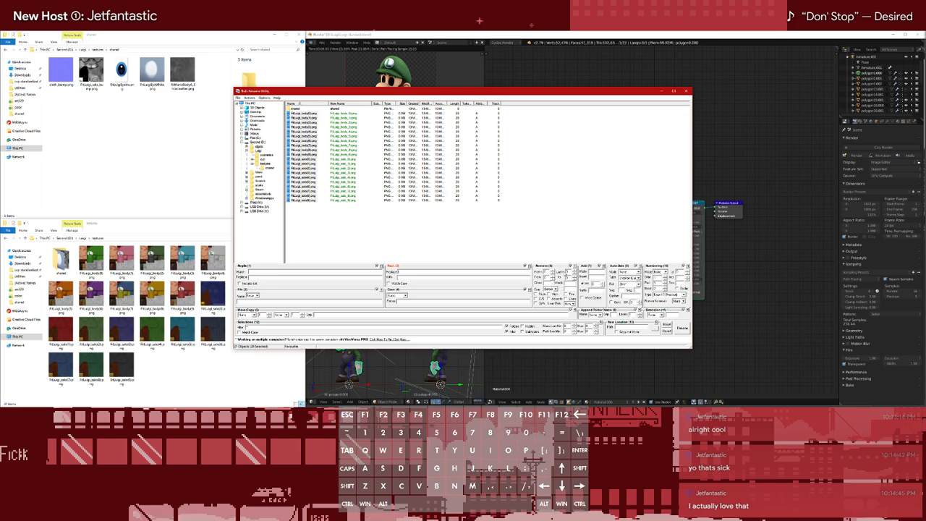
{"action": "left_click", "coordinate": [662, 315]}
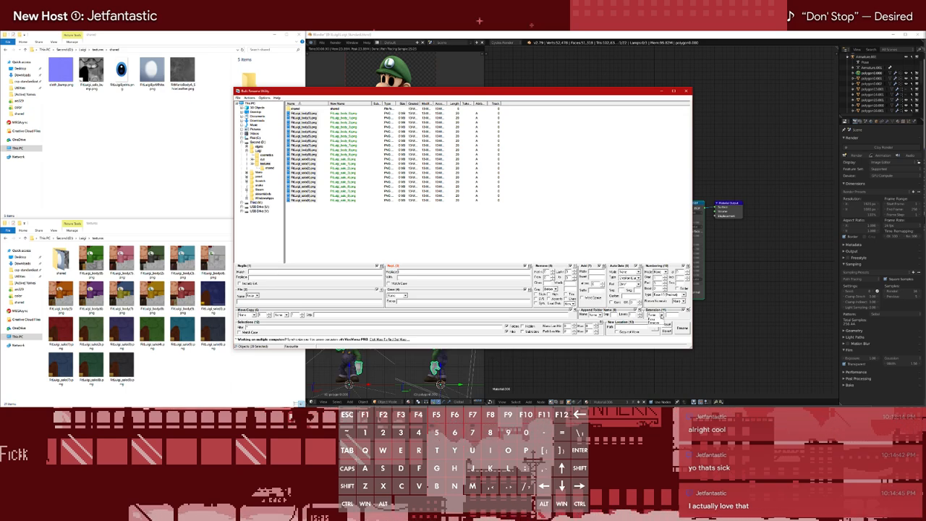
{"action": "left_click", "coordinate": [661, 315]}
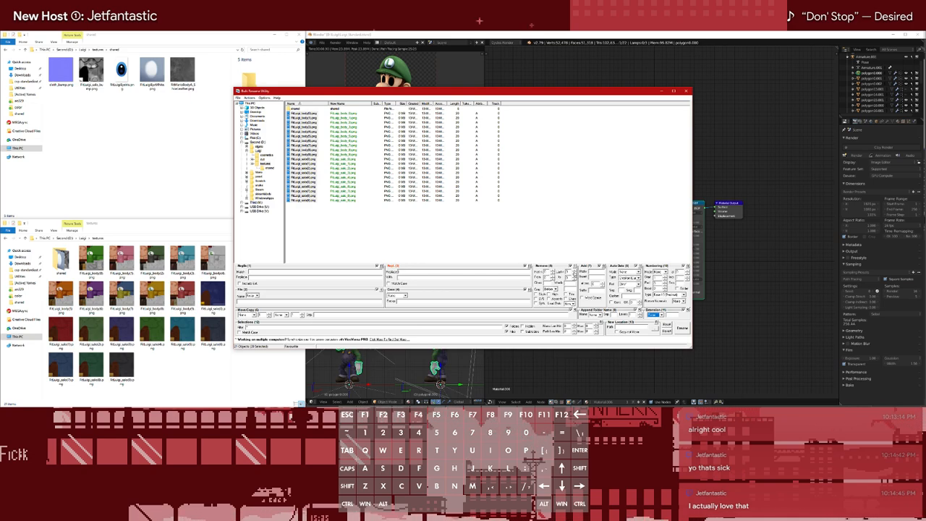
Set the removal of the last 1 character, rename the selected textures and check them in the file window
{"action": "left_click", "coordinate": [572, 270]}
{"action": "left_click", "coordinate": [572, 274]}
{"action": "left_click", "coordinate": [571, 270]}
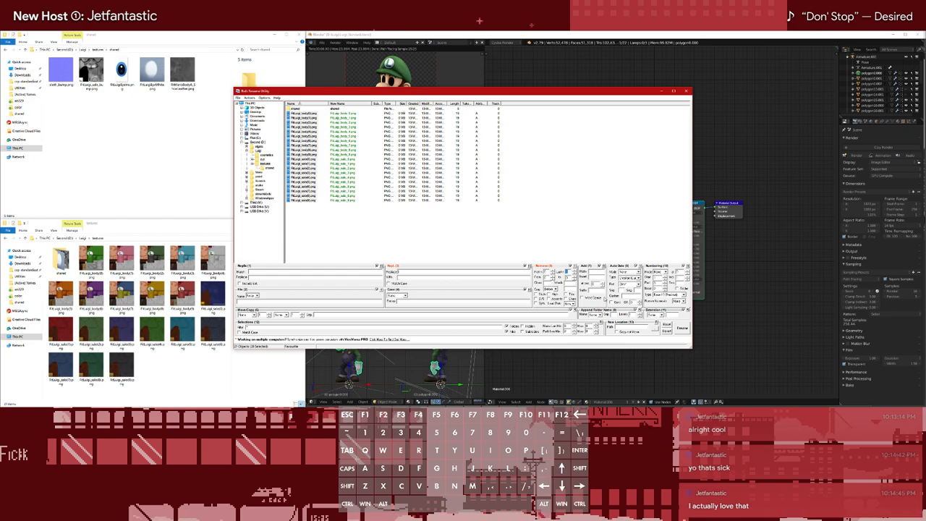
{"action": "left_click", "coordinate": [682, 328]}
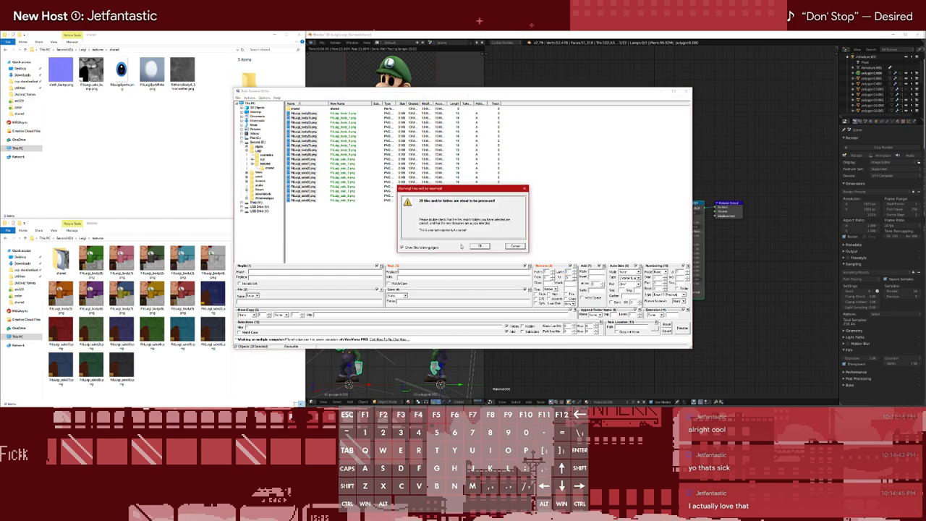
{"action": "left_click", "coordinate": [480, 246]}
{"action": "left_click", "coordinate": [480, 247]}
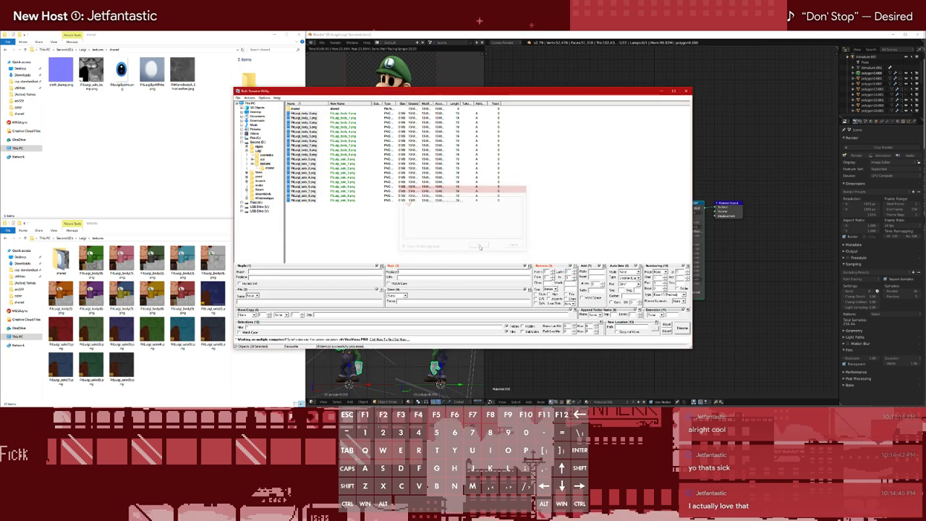
{"action": "left_click", "coordinate": [225, 337]}
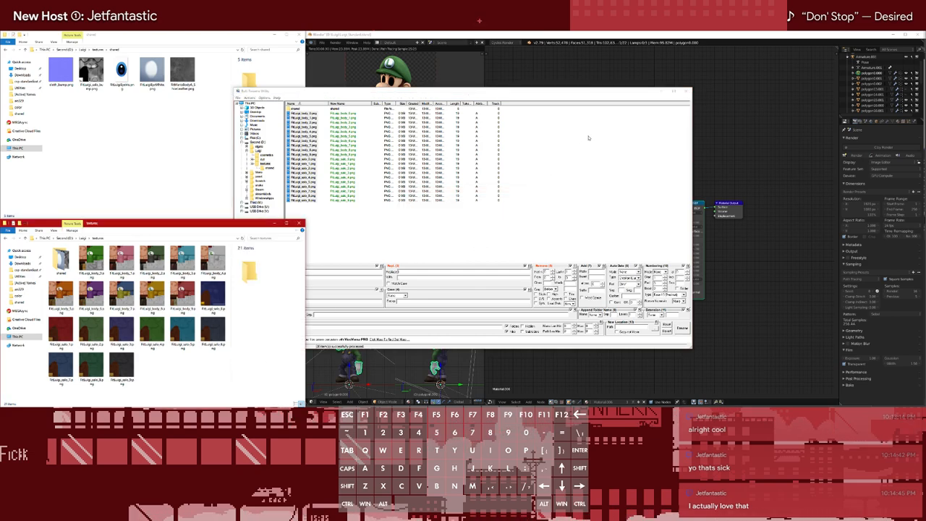
Try to pad the costume numbers by replacing "_" with "_0" in the selected texture names
{"action": "left_click", "coordinate": [437, 272]}
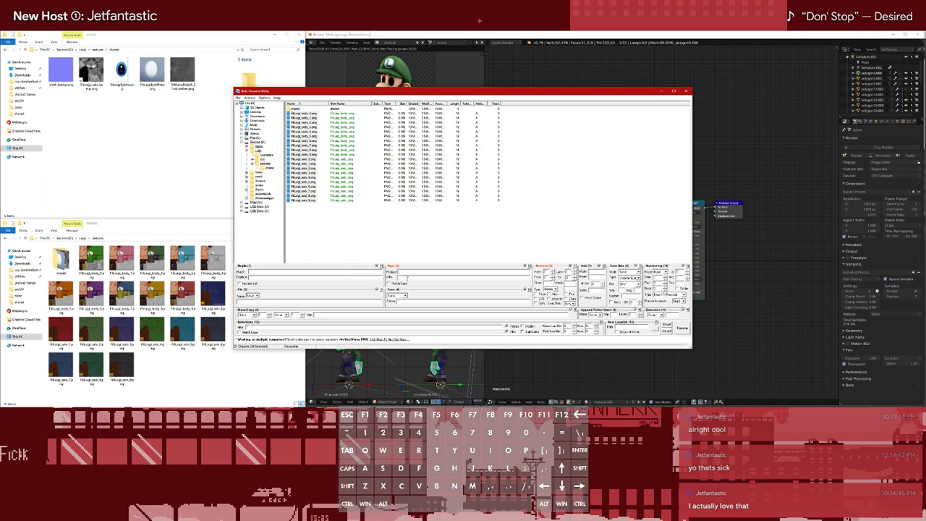
{"action": "type", "text": "_0"}
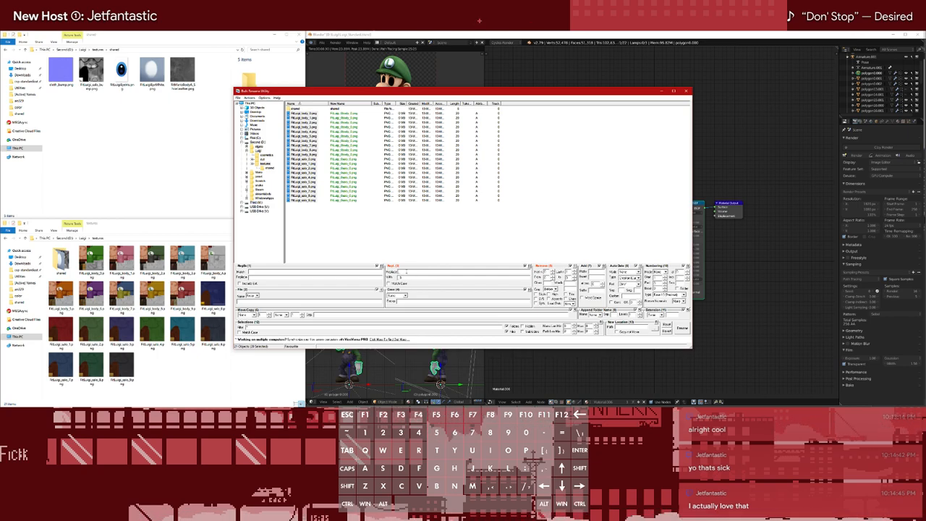
{"action": "key", "text": "BackSpace"}
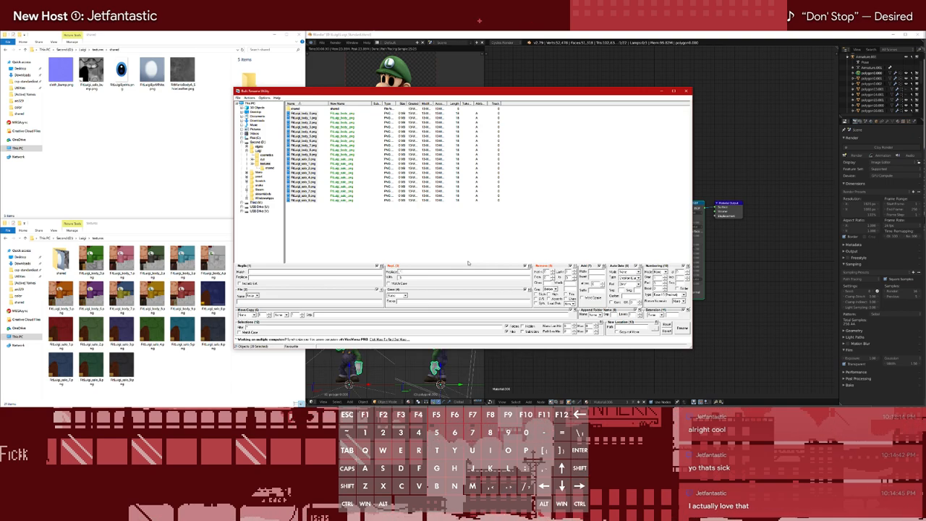
{"action": "key", "text": "BackSpace"}
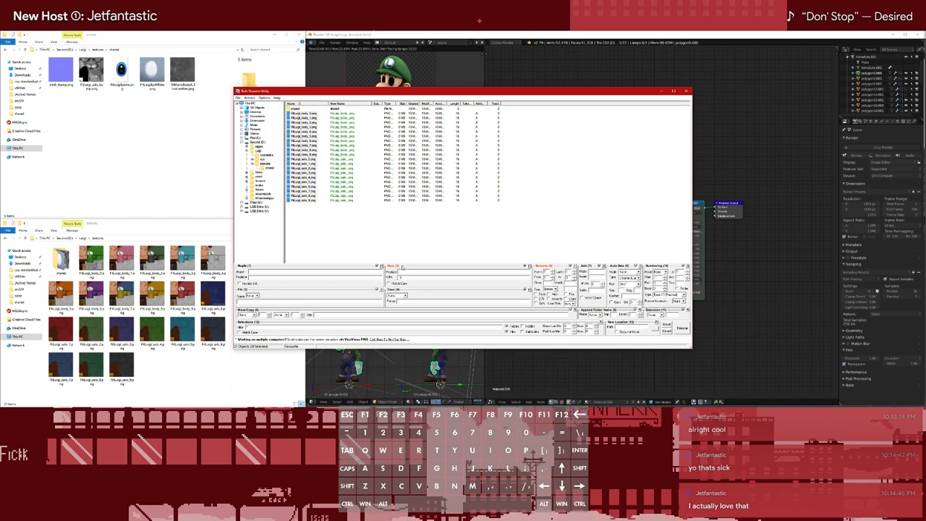
Clear the text replacement and the last-character removal from the renaming criteria
{"action": "left_click_drag", "start_coordinate": [403, 278], "coordinate": [341, 277]}
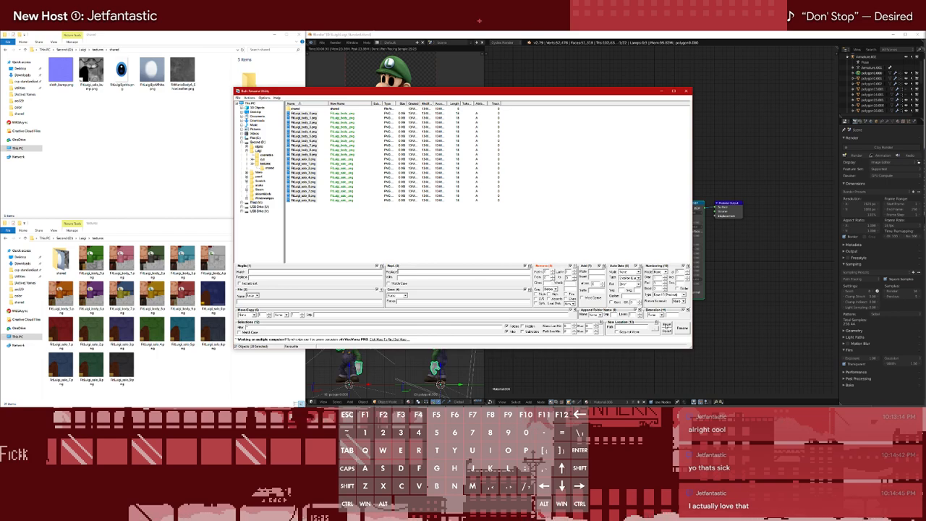
{"action": "left_click", "coordinate": [575, 267]}
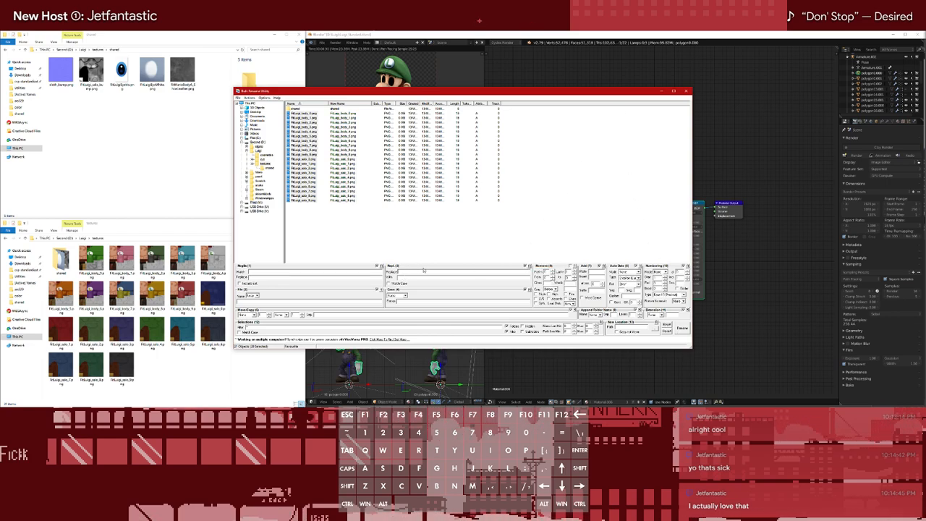
{"action": "type", "text": "_"}
{"action": "key", "text": "BackSpace"}
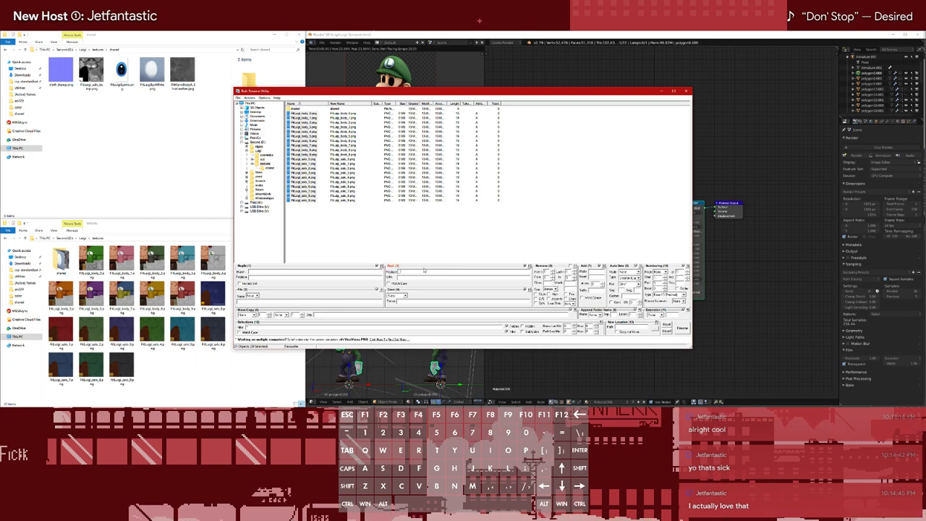
{"action": "key", "text": "BackSpace"}
{"action": "key", "text": "BackSpace"}
Set up a regular expression match starting with an underscore for the costume numbers in the selected texture names
{"action": "left_click", "coordinate": [311, 271]}
{"action": "type", "text": "_[d"}
{"action": "left_click", "coordinate": [264, 277]}
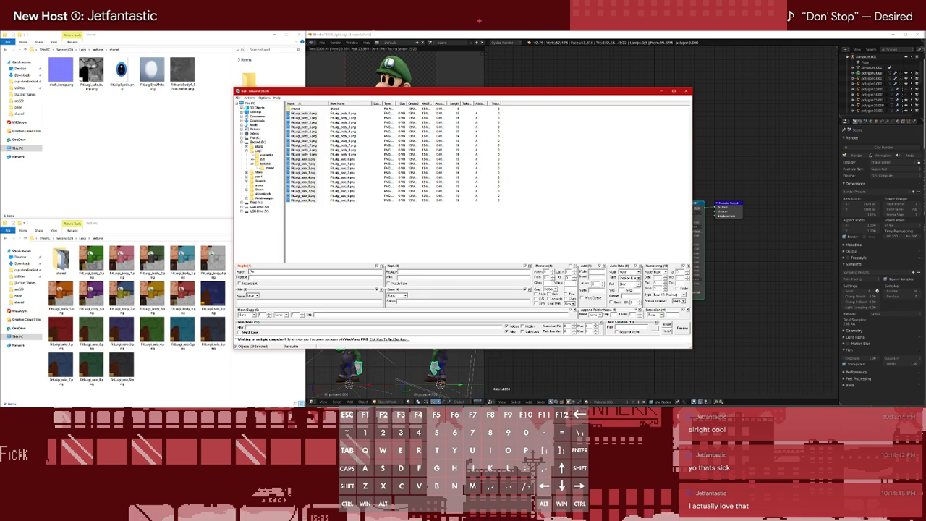
{"action": "type", "text": "."}
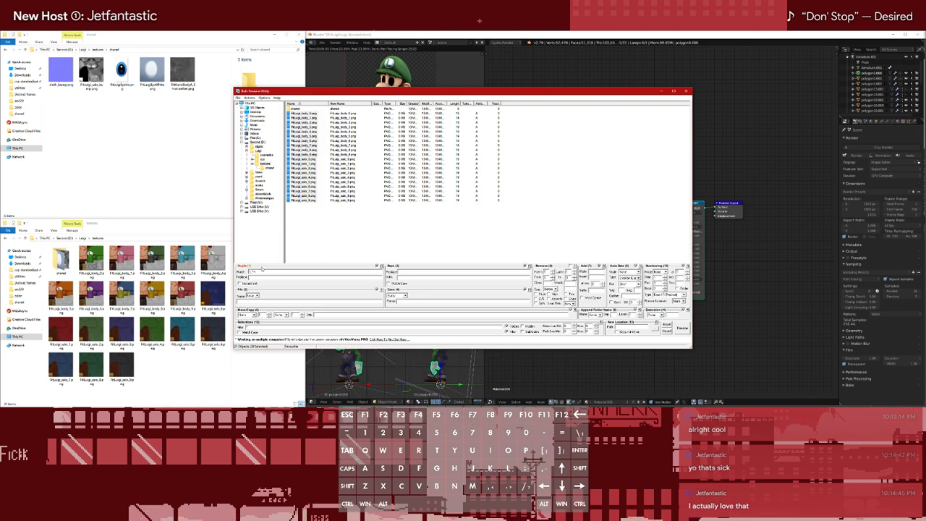
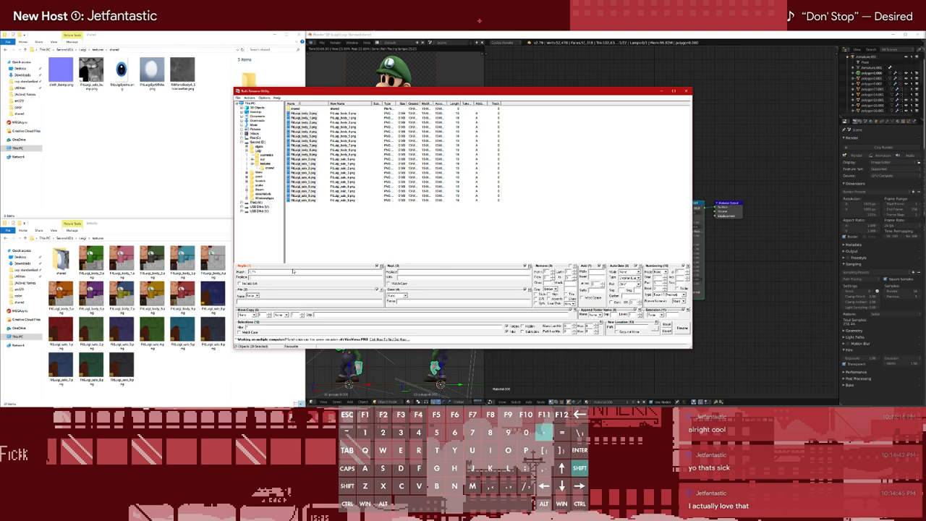
Close the bulk renaming utility, switch back to Blender and edit the end frame of the scene's frame range
{"action": "left_click", "coordinate": [686, 92]}
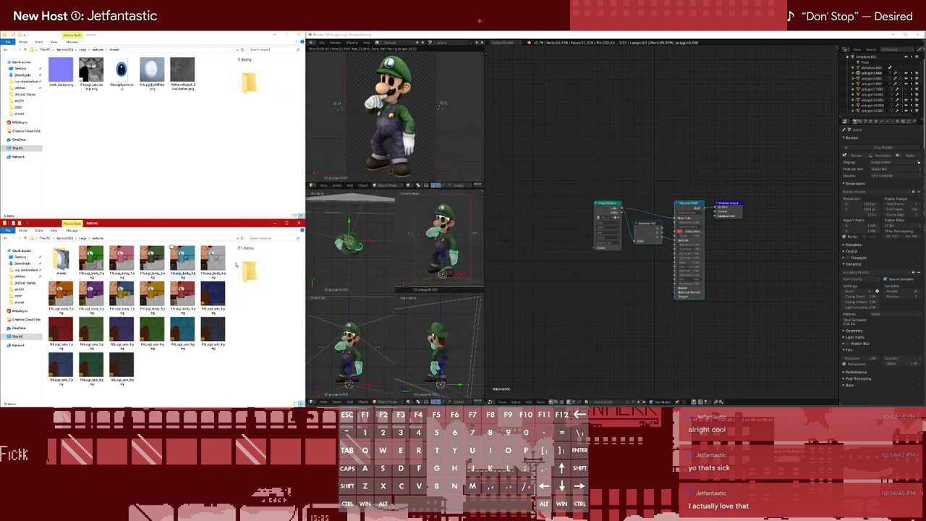
{"action": "left_click", "coordinate": [898, 210]}
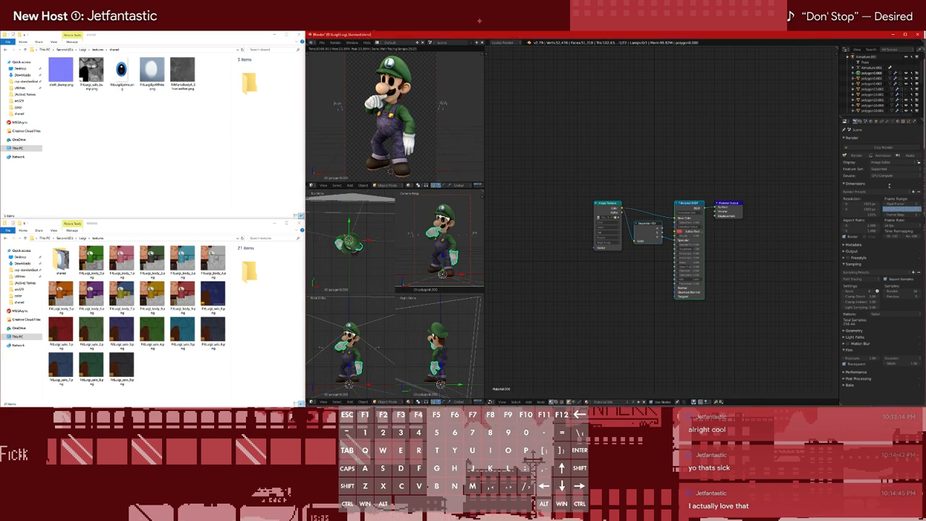
{"action": "left_click", "coordinate": [889, 185]}
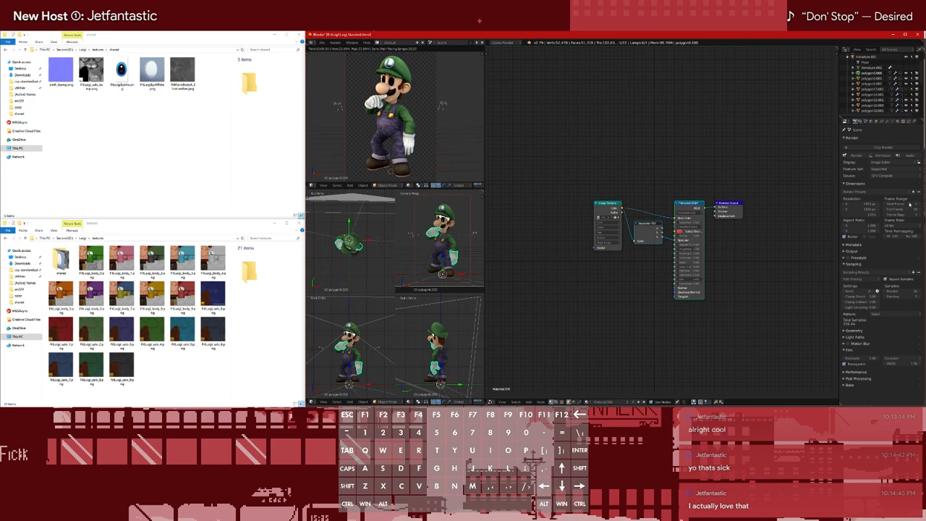
{"action": "left_click", "coordinate": [904, 205]}
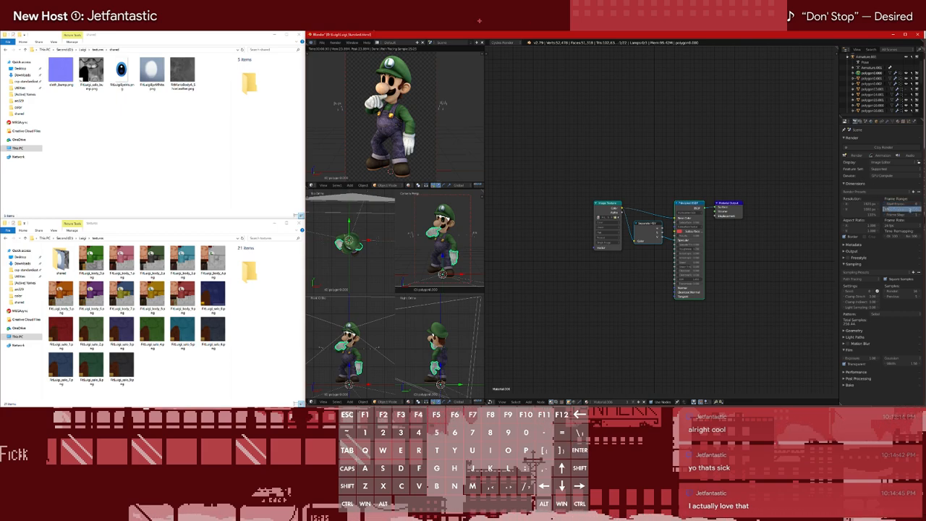
{"action": "key", "text": "Return"}
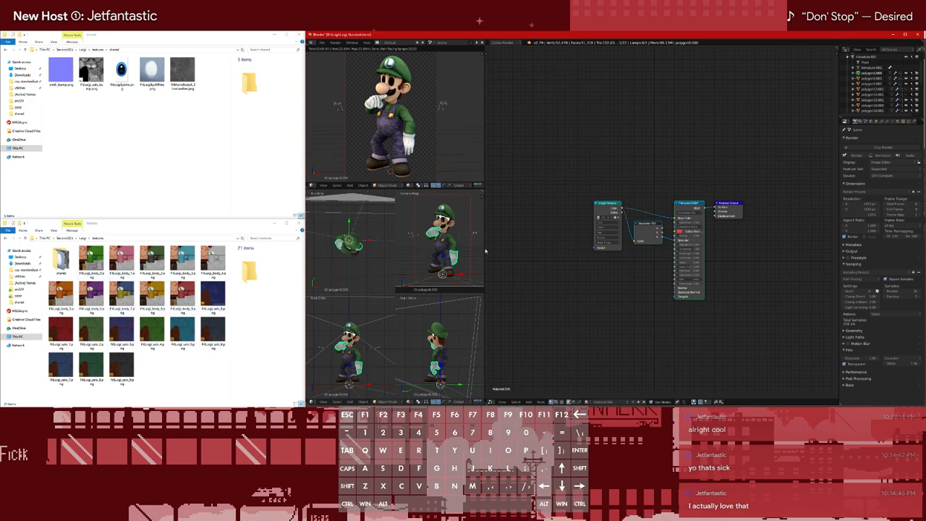
Add an image sequence texture node using FitLuigi_body_0.png to FitLuigi_body_9.png from the textures folder
{"action": "key", "text": "shift+a"}
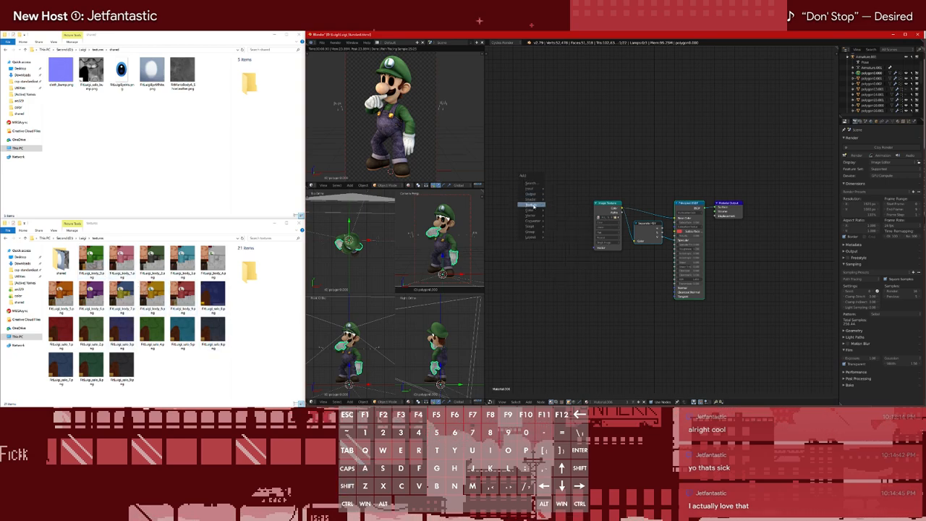
{"action": "left_click", "coordinate": [577, 215]}
{"action": "left_click", "coordinate": [387, 83]}
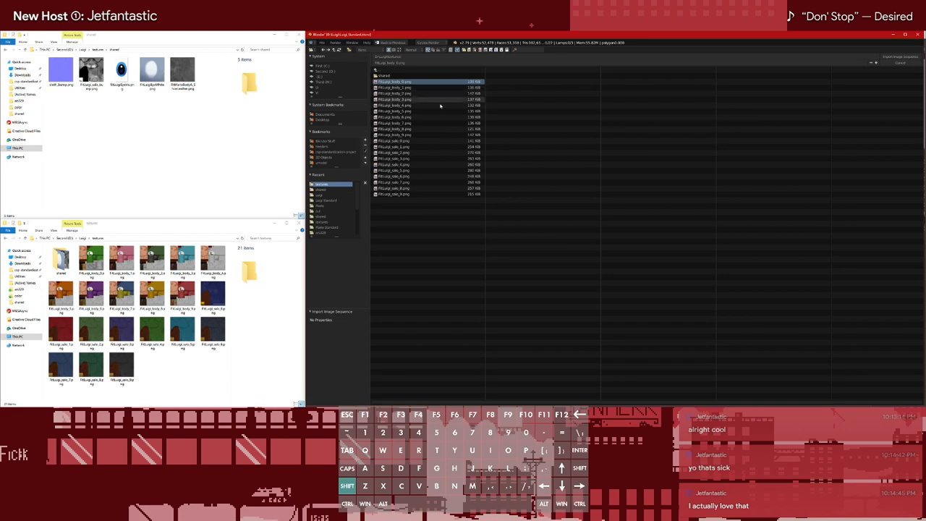
{"action": "key", "text": "shift+Down"}
{"action": "key", "text": "shift+Down"}
{"action": "key", "text": "shift+Down"}
{"action": "key", "text": "shift+Down"}
{"action": "key", "text": "shift+Down"}
{"action": "key", "text": "shift+Down"}
{"action": "key", "text": "shift+Down"}
{"action": "key", "text": "shift+Down"}
{"action": "key", "text": "shift+Down"}
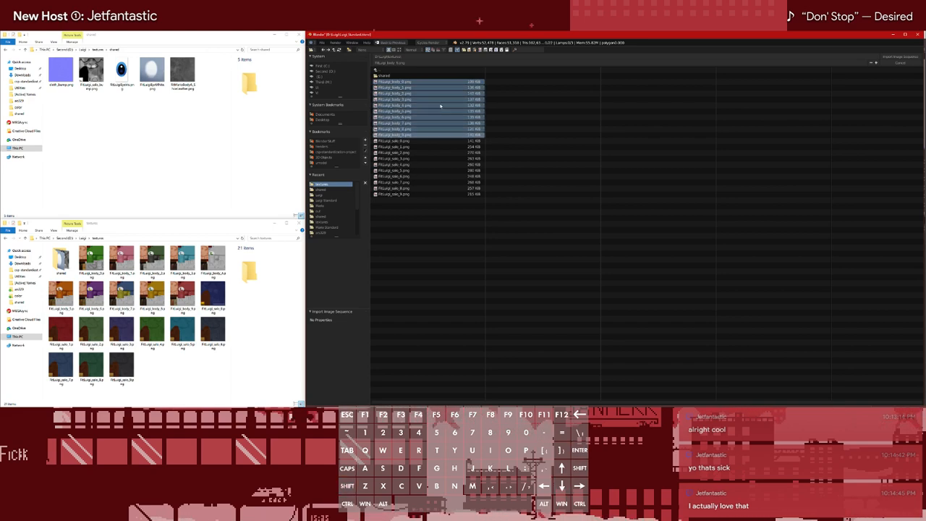
{"action": "key", "text": "Return"}
Replace the material's old body image texture node with the new body sequence node, feeding the Principled BSDF and separate nodes
{"action": "left_click", "coordinate": [551, 202]}
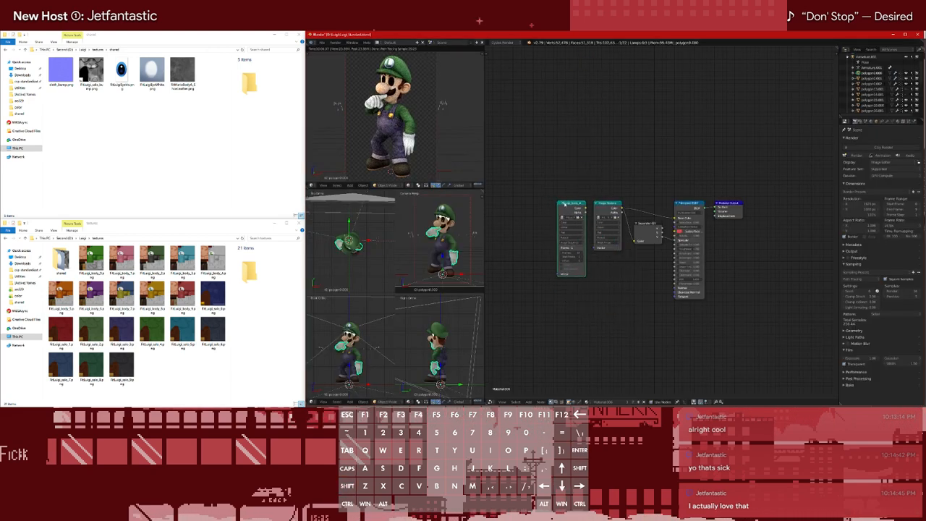
{"action": "left_click", "coordinate": [600, 207]}
{"action": "key", "text": "x"}
{"action": "left_click_drag", "start_coordinate": [571, 204], "coordinate": [635, 240]}
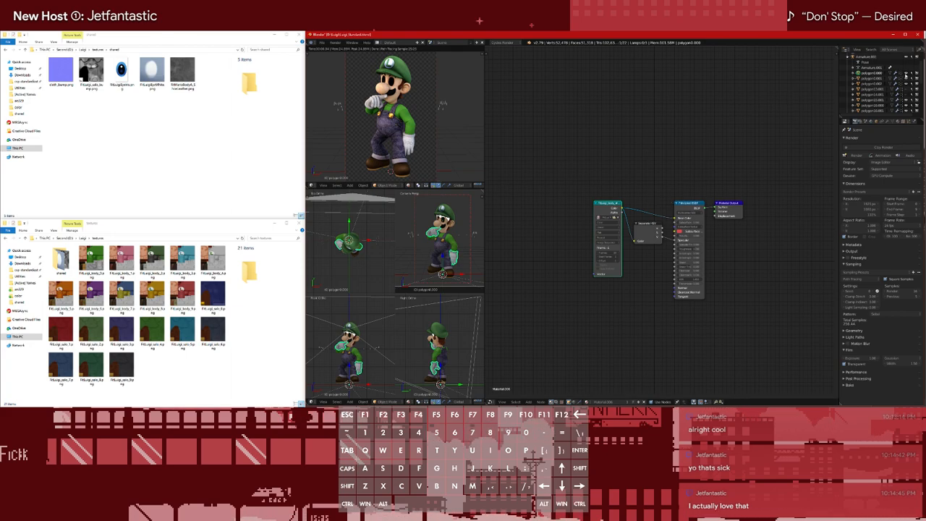
Examine which meshes use the body material by toggling visibility and selecting polygon0.000, polygon0.001 and polygon0.002 in turn
{"action": "left_click", "coordinate": [905, 74]}
{"action": "left_click", "coordinate": [906, 74]}
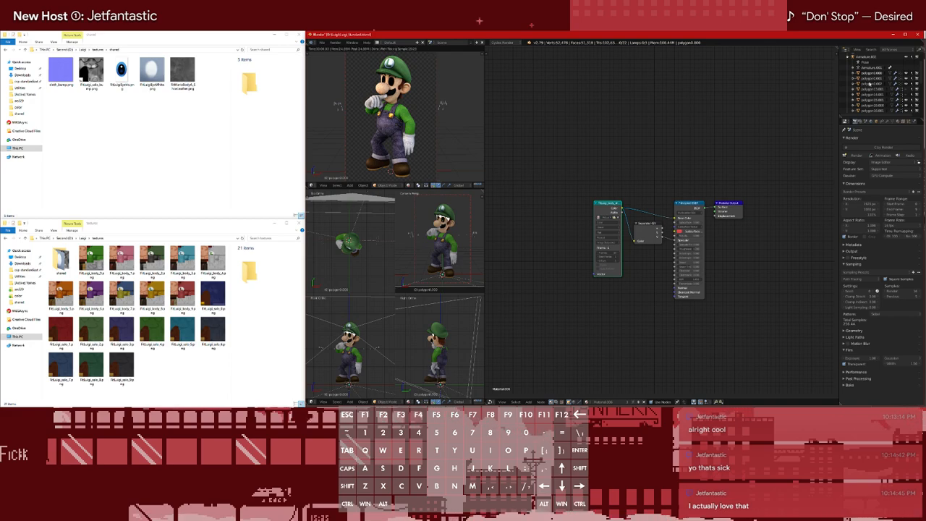
{"action": "left_click", "coordinate": [873, 84]}
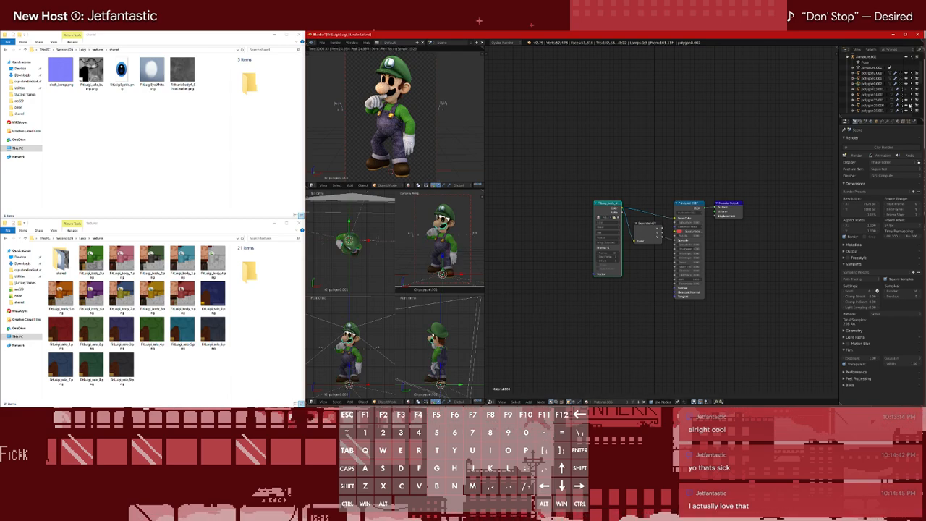
{"action": "left_click", "coordinate": [874, 78]}
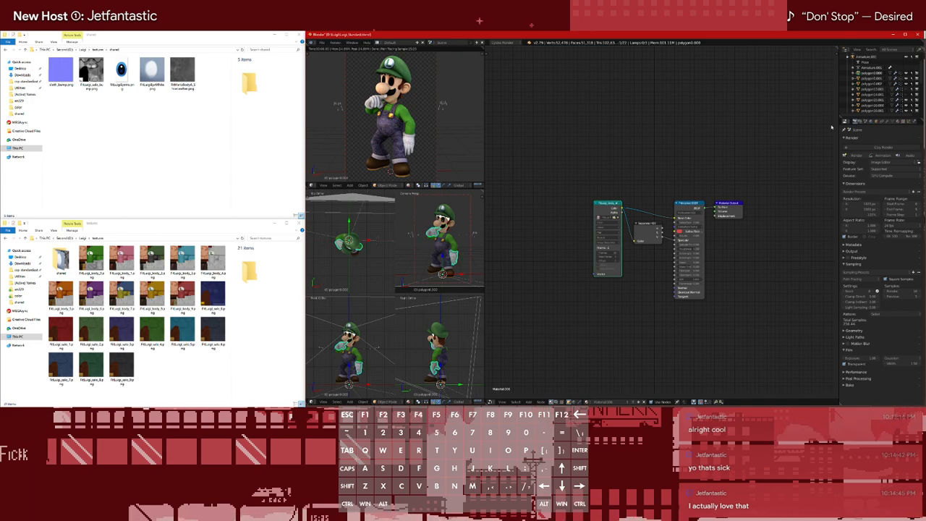
{"action": "left_click", "coordinate": [873, 79]}
{"action": "left_click", "coordinate": [628, 403]}
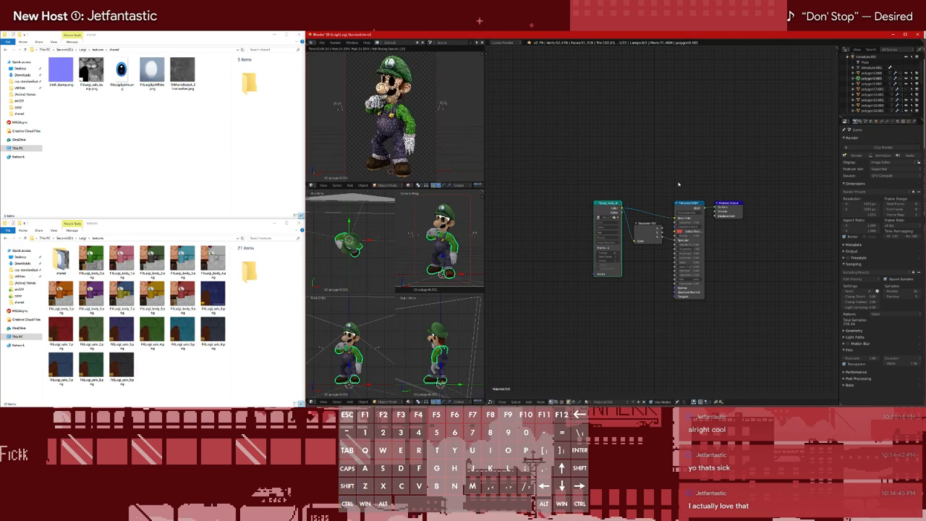
{"action": "left_click", "coordinate": [870, 74]}
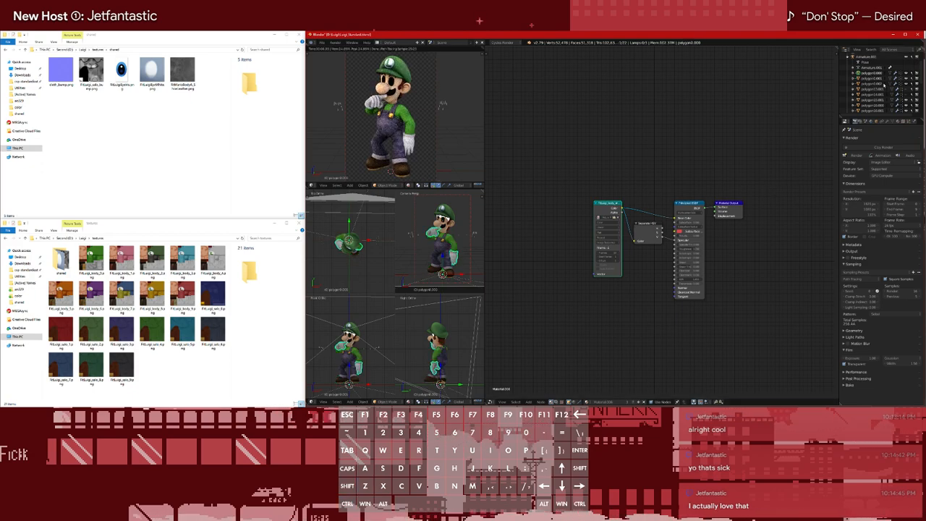
{"action": "left_click", "coordinate": [870, 85]}
{"action": "left_click", "coordinate": [627, 402]}
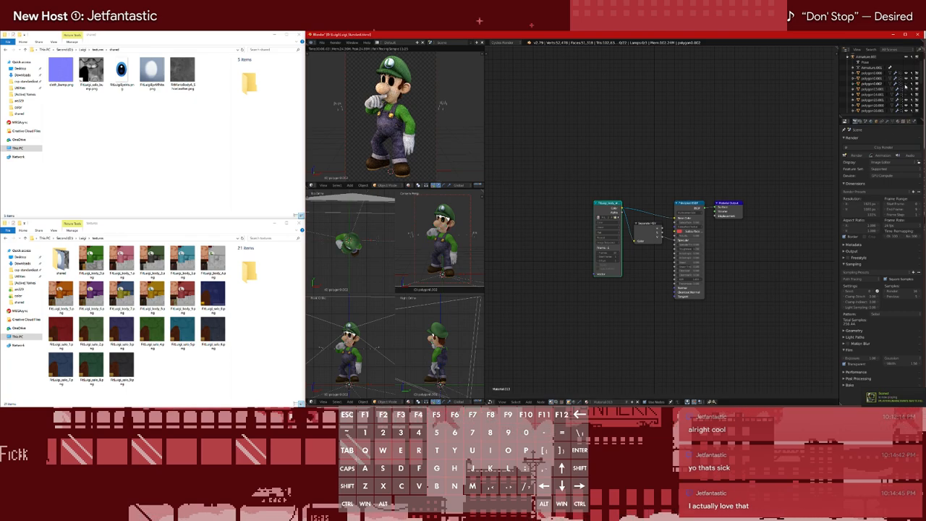
{"action": "left_click", "coordinate": [876, 82]}
{"action": "left_click", "coordinate": [877, 73]}
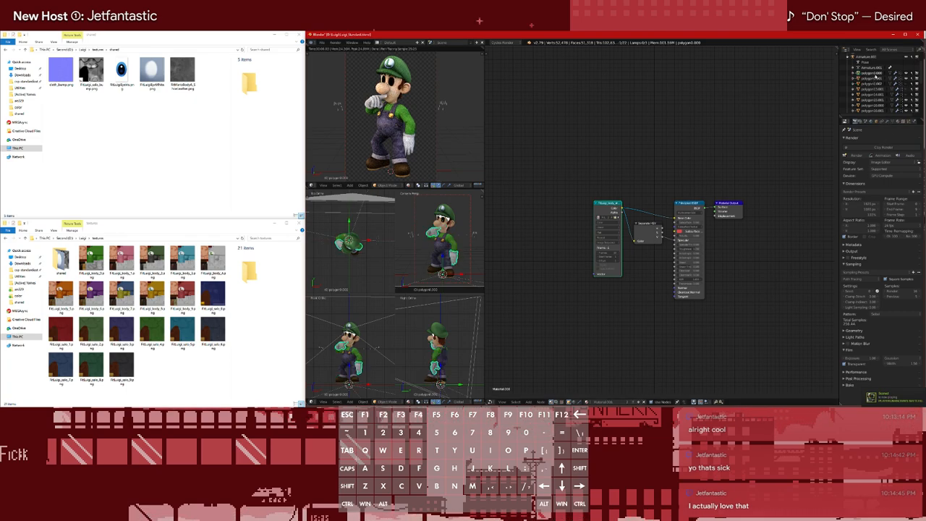
Switch to Photoshop and start saving the overalls bump document under the textures\shared folder
{"action": "key", "text": "shift+a"}
{"action": "mouse_move", "coordinate": [578, 307]}
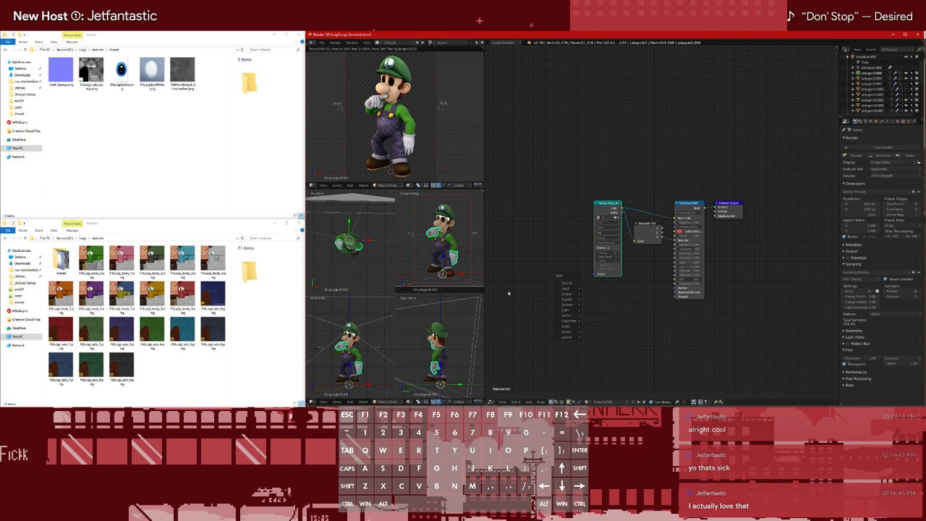
{"action": "key", "text": "alt+Tab"}
{"action": "left_click", "coordinate": [15, 33]}
{"action": "left_click", "coordinate": [33, 95]}
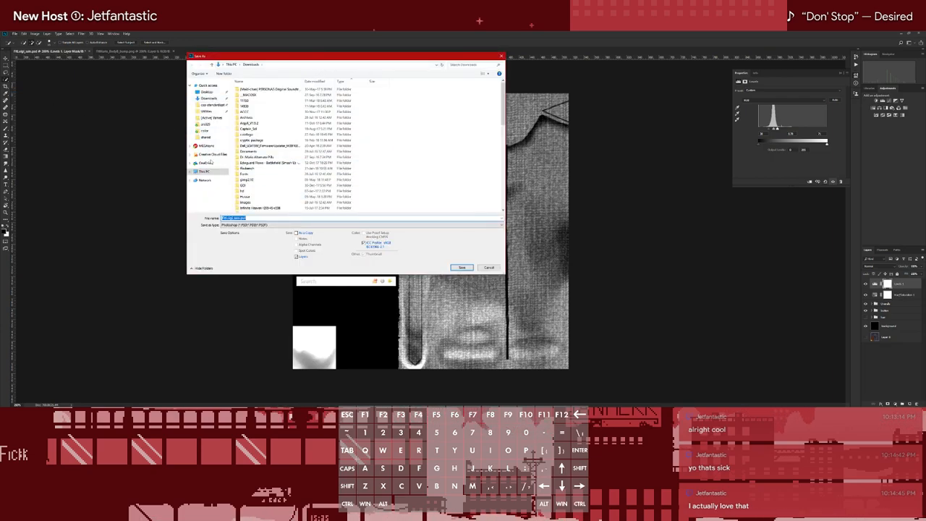
{"action": "left_click", "coordinate": [207, 138]}
{"action": "left_click", "coordinate": [283, 66]}
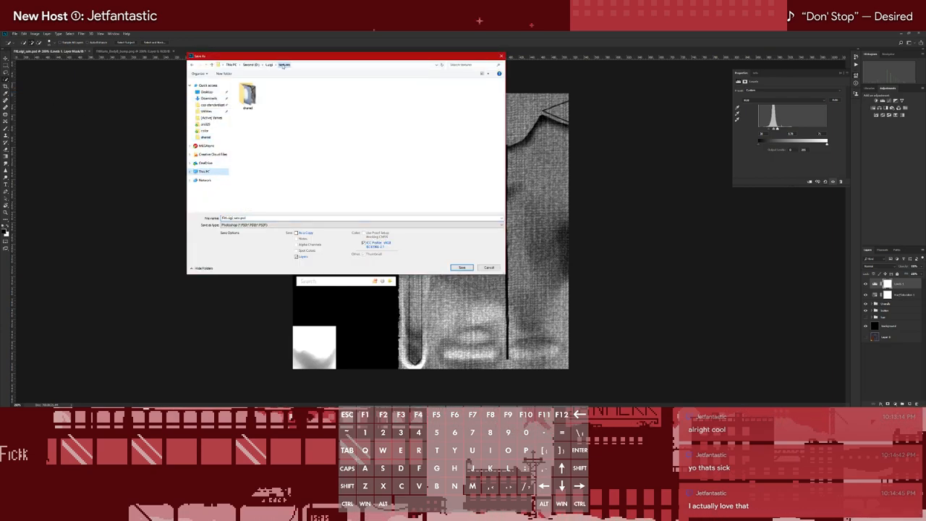
{"action": "left_click", "coordinate": [248, 96]}
{"action": "double_click", "coordinate": [247, 96]}
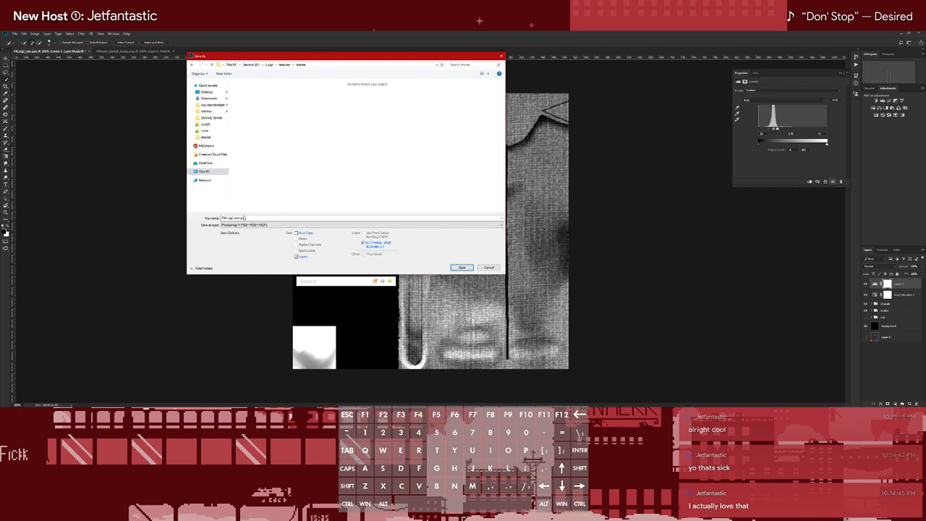
Save the overalls bump document as FitLuigi_salo.png in PNG format with the large file size option
{"action": "left_click", "coordinate": [293, 226]}
{"action": "left_click", "coordinate": [293, 226]}
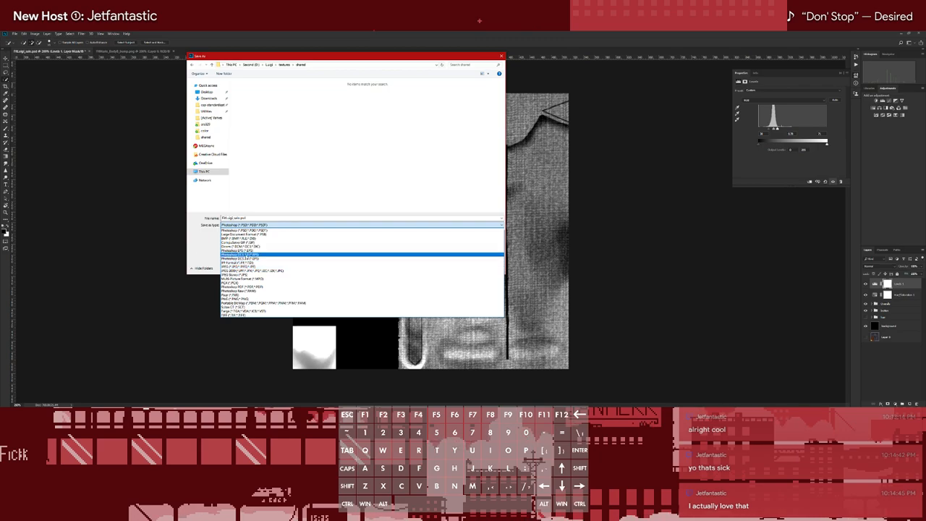
{"action": "left_click", "coordinate": [235, 298]}
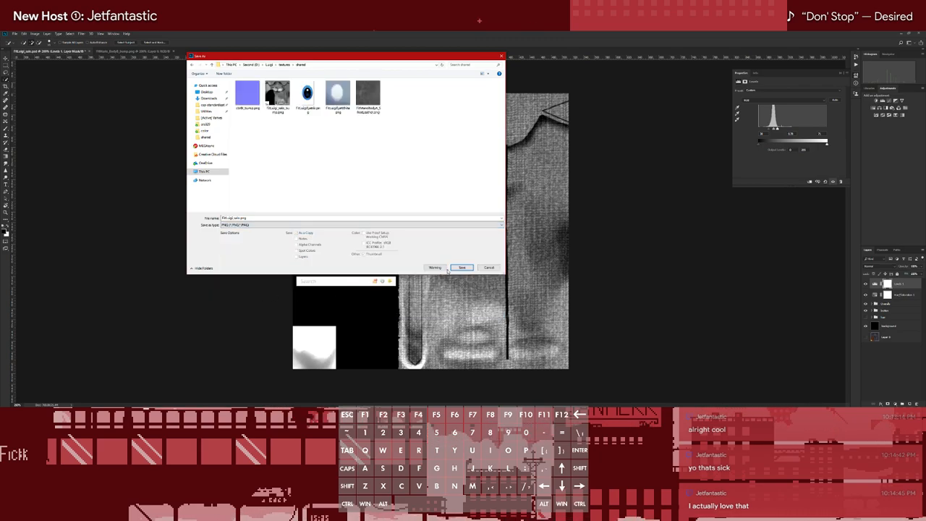
{"action": "left_click", "coordinate": [461, 268]}
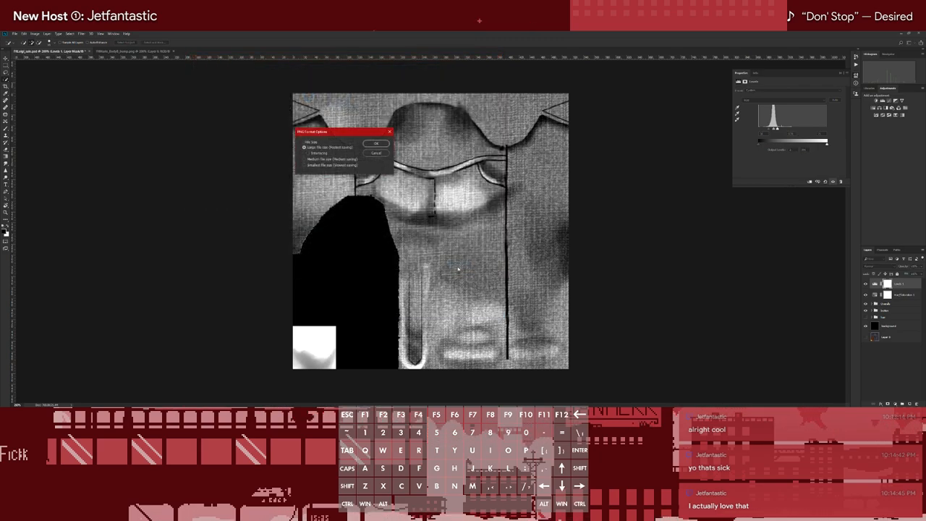
{"action": "left_click", "coordinate": [379, 143]}
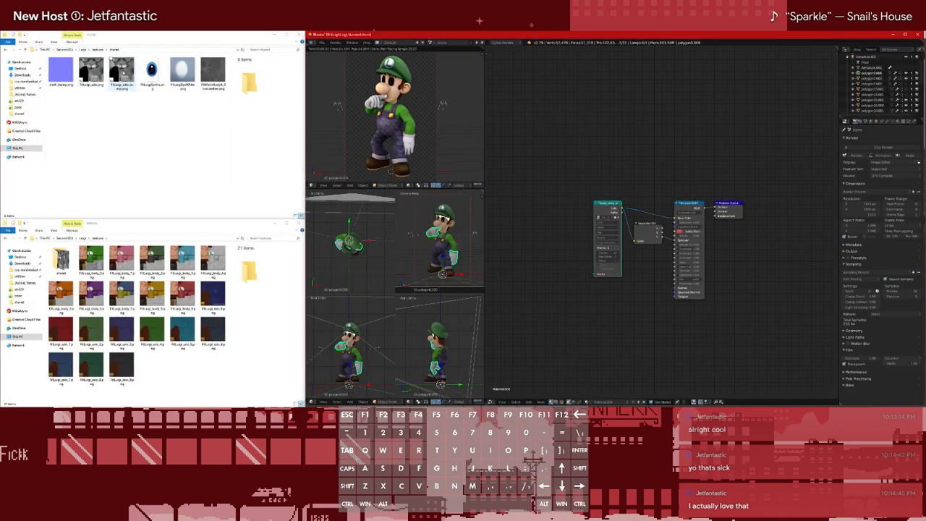
Delete the newly saved FitLuigi_salo.png from the shared textures folder
{"action": "left_click", "coordinate": [122, 73]}
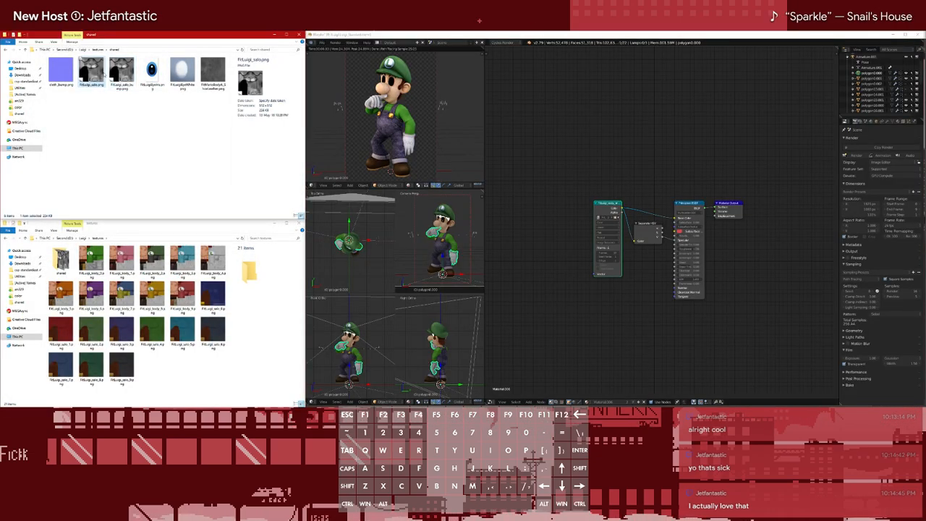
{"action": "left_click", "coordinate": [95, 73]}
{"action": "key", "text": "Delete"}
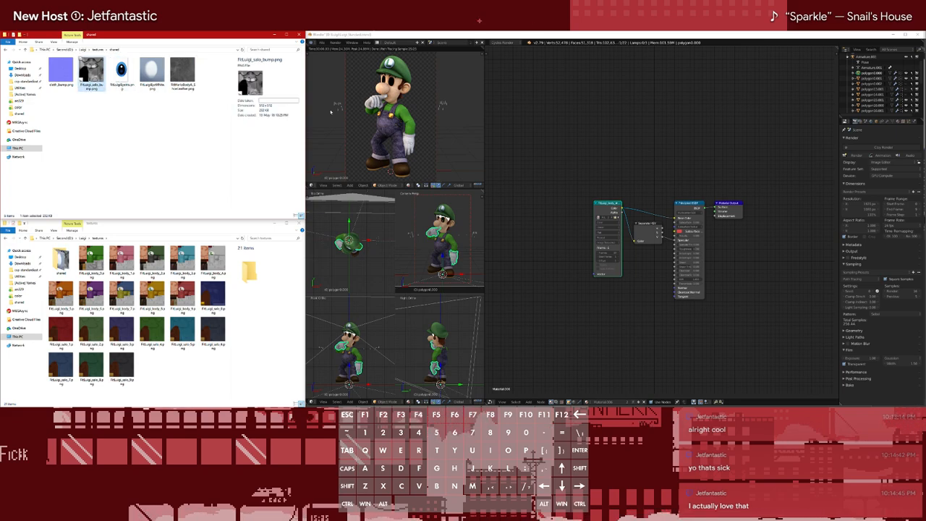
Add an Image Texture node to the body material in Blender and load an image from the shared textures folder
{"action": "left_click", "coordinate": [548, 242]}
{"action": "key", "text": "shift+a"}
{"action": "mouse_move", "coordinate": [535, 240]}
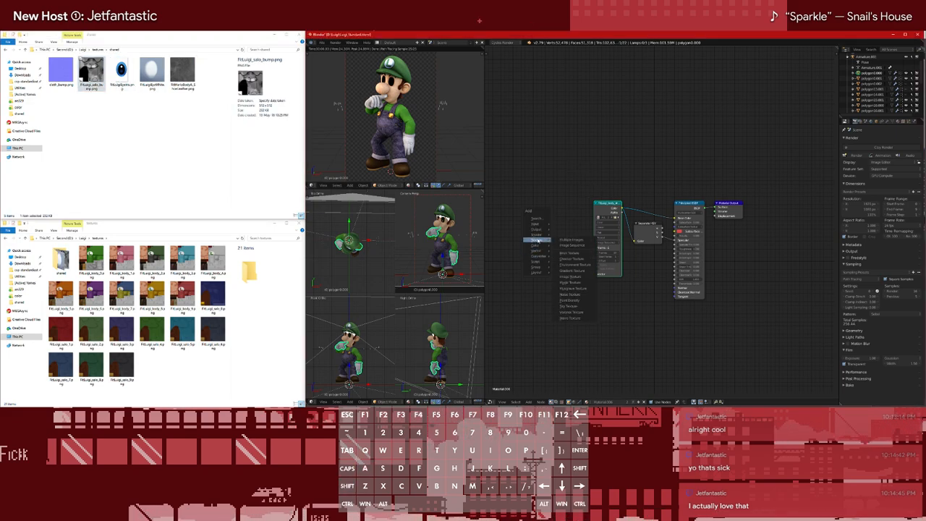
{"action": "left_click", "coordinate": [572, 240]}
{"action": "left_click", "coordinate": [532, 301]}
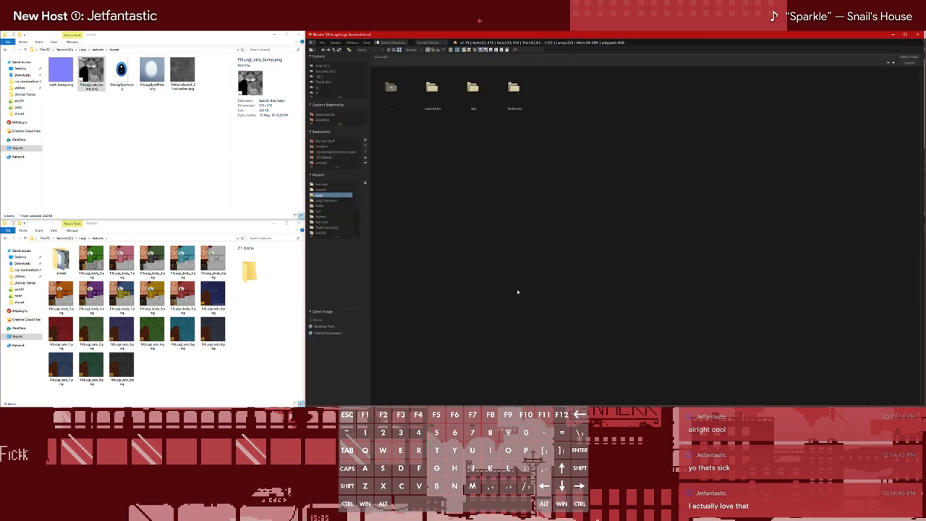
{"action": "left_click", "coordinate": [434, 88]}
{"action": "double_click", "coordinate": [431, 90]}
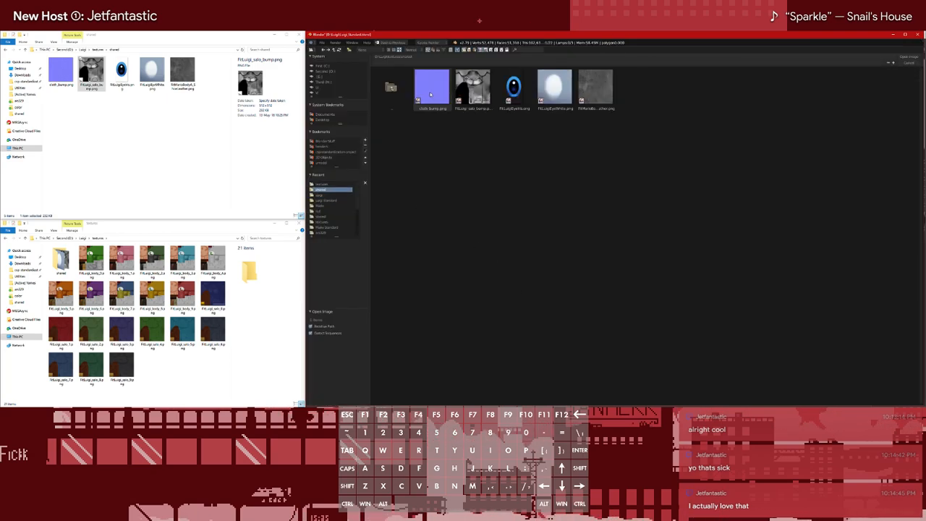
{"action": "double_click", "coordinate": [595, 88]}
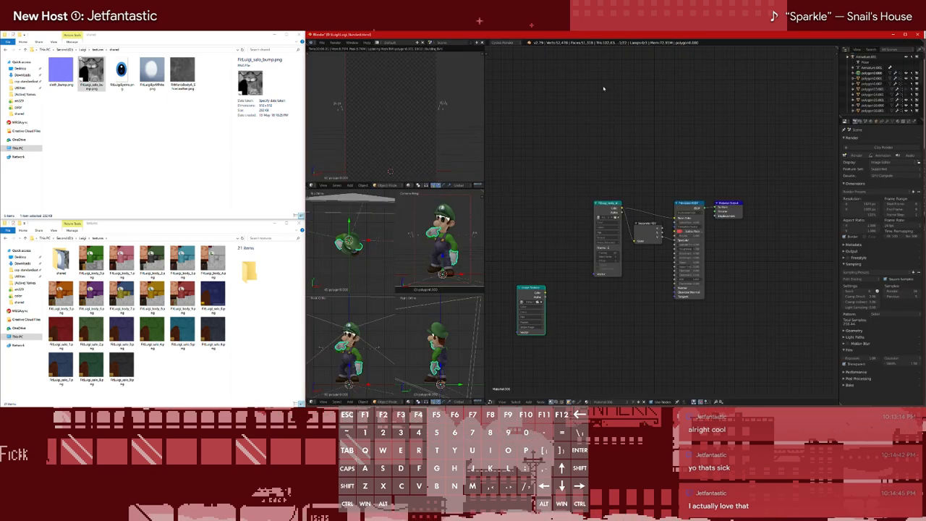
Set the new texture node's image to cloth_bump.png and move the node beneath the body sequence node
{"action": "left_click", "coordinate": [539, 302]}
{"action": "double_click", "coordinate": [474, 88]}
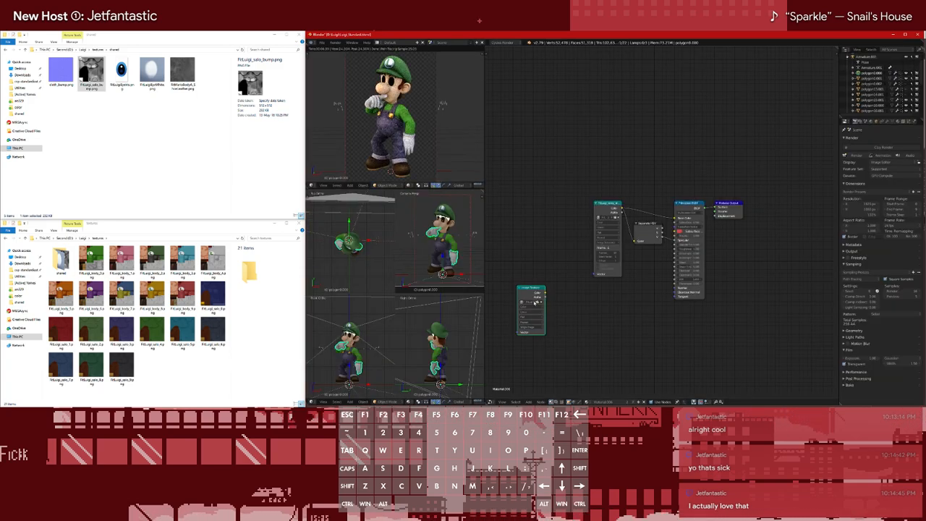
{"action": "left_click", "coordinate": [538, 303]}
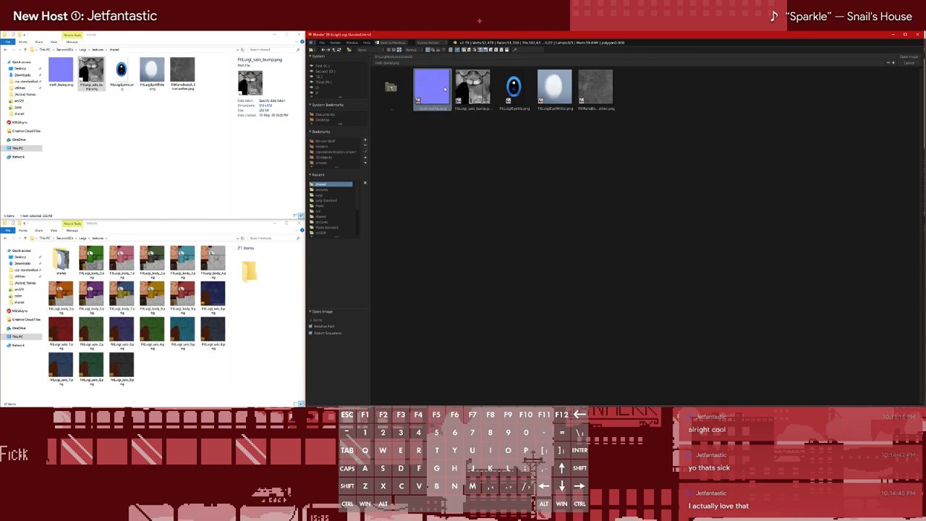
{"action": "double_click", "coordinate": [446, 89]}
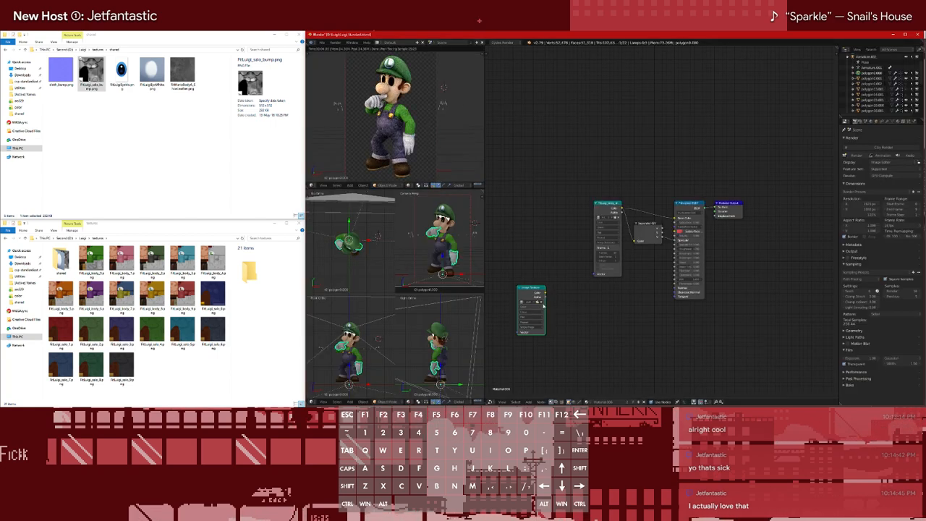
{"action": "left_click_drag", "start_coordinate": [540, 307], "coordinate": [586, 288]}
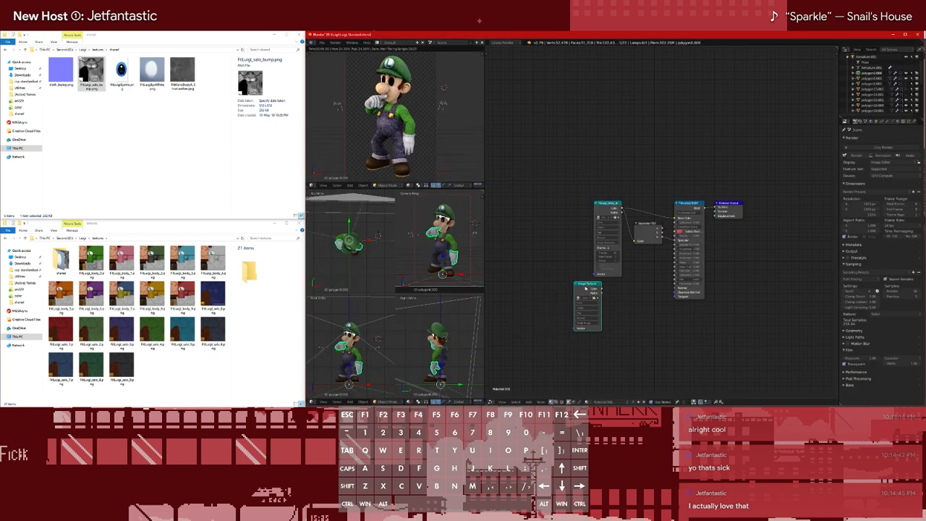
Add mapping and coordinate nodes to the cloth bump texture, and place a Normal Map node feeding the Principled shader's normal input
{"action": "key", "text": "ctrl+t"}
{"action": "key", "text": "shift+a"}
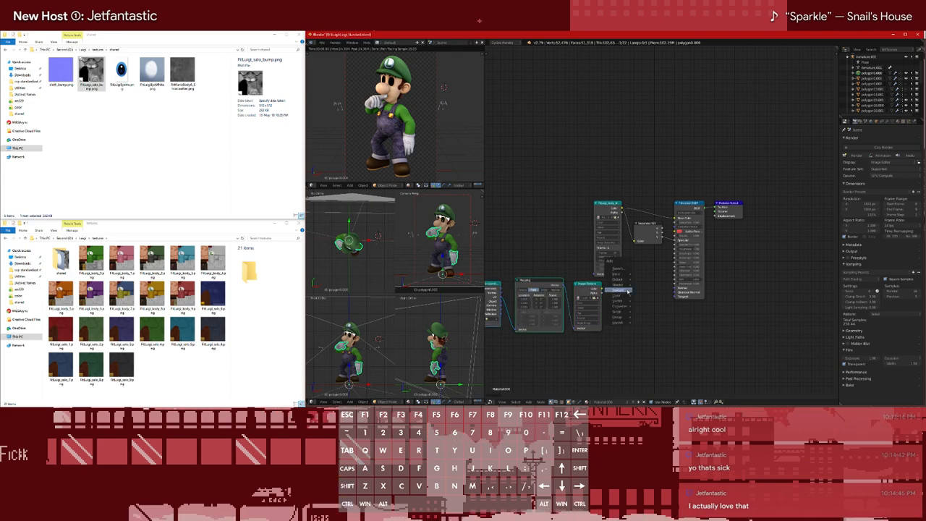
{"action": "mouse_move", "coordinate": [620, 318]}
{"action": "mouse_move", "coordinate": [620, 302]}
{"action": "left_click", "coordinate": [652, 314]}
{"action": "left_click", "coordinate": [641, 286]}
{"action": "key", "text": "shift+s"}
{"action": "mouse_move", "coordinate": [636, 285]}
{"action": "left_click", "coordinate": [654, 300]}
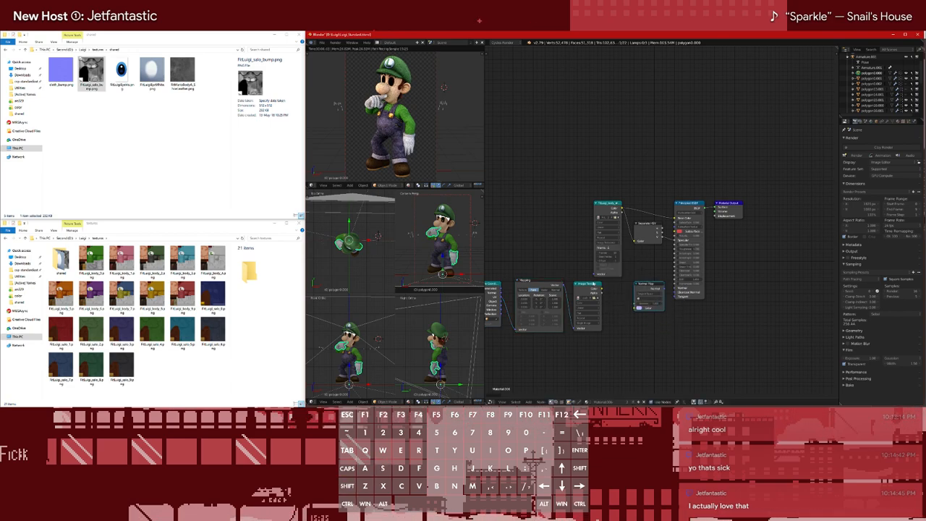
Align the cloth texture node beneath the body sequence node and replace its mapping and texture coordinate nodes with a fresh set
{"action": "left_click_drag", "start_coordinate": [587, 293], "coordinate": [607, 293]}
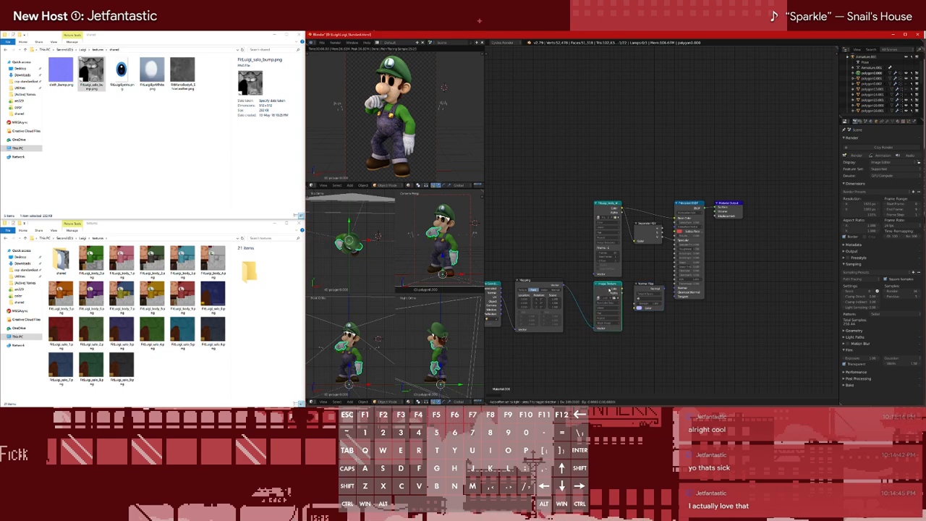
{"action": "left_click", "coordinate": [548, 282]}
{"action": "key", "text": "x"}
{"action": "left_click", "coordinate": [495, 317]}
{"action": "key", "text": "x"}
{"action": "left_click", "coordinate": [619, 290]}
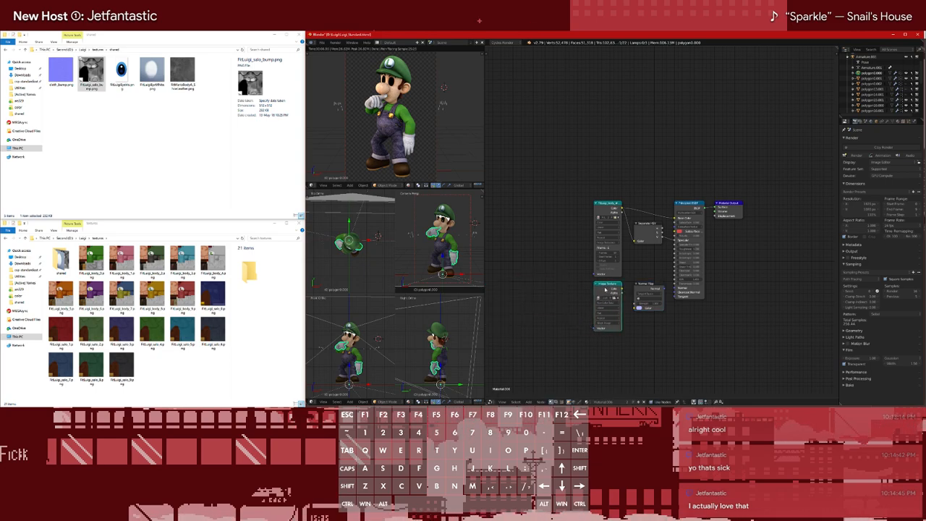
{"action": "key", "text": "ctrl+t"}
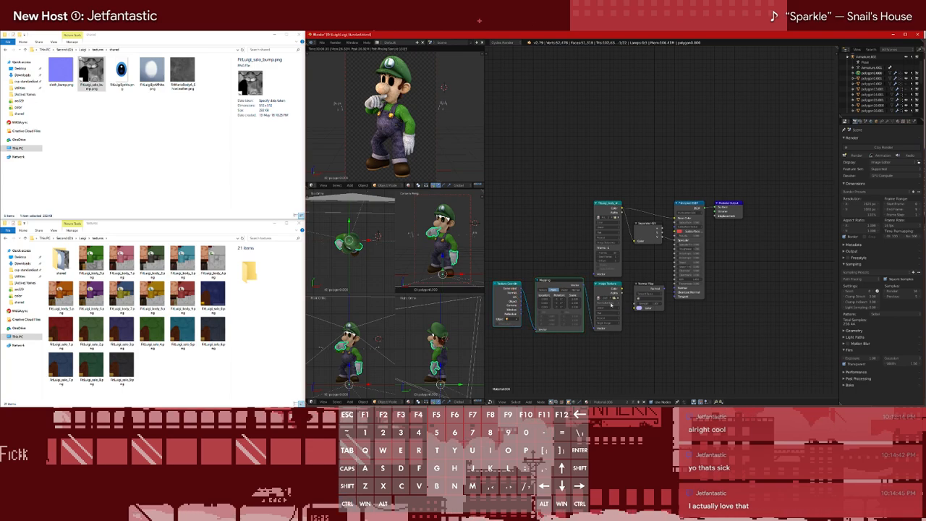
Connect the cloth texture's color output to the Normal Map node's color input and inspect the clothing up close
{"action": "right_click_drag", "start_coordinate": [619, 291], "coordinate": [687, 290], "text": "ctrl"}
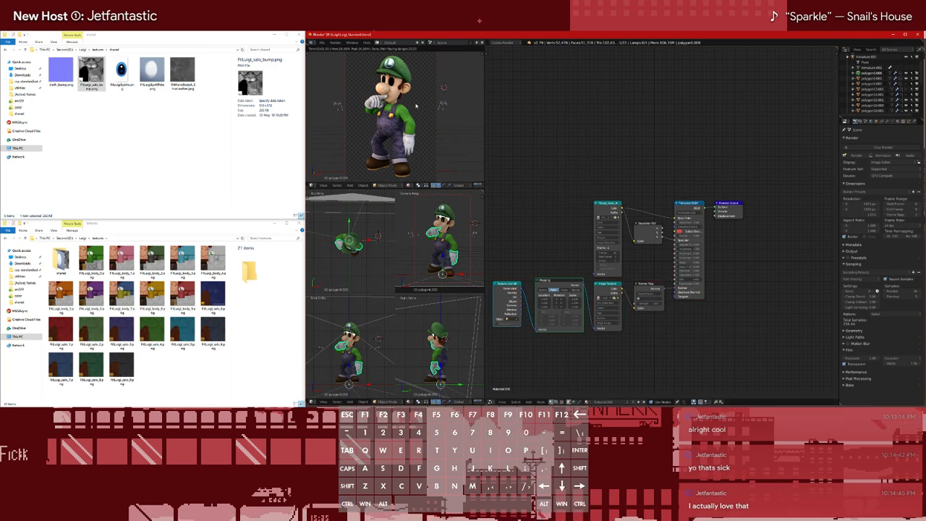
{"action": "scroll", "coordinate": [414, 110], "scroll_direction": "up", "scroll_amount": 5}
{"action": "scroll", "coordinate": [415, 110], "scroll_direction": "up", "scroll_amount": 4}
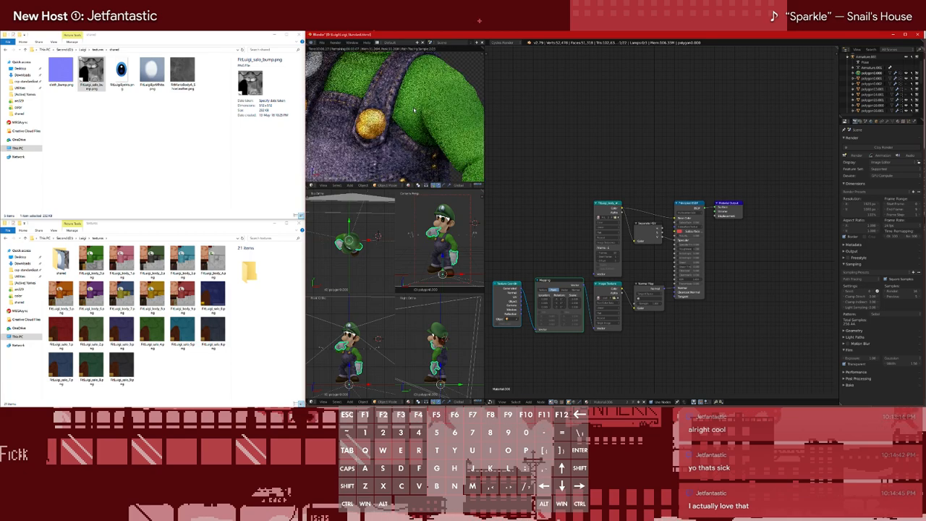
Preview the Normal Map output directly on the model and return the preview to the Principled shader
{"action": "left_click", "coordinate": [639, 285], "text": "ctrl+shift"}
{"action": "scroll", "coordinate": [415, 110], "scroll_direction": "down", "scroll_amount": 9}
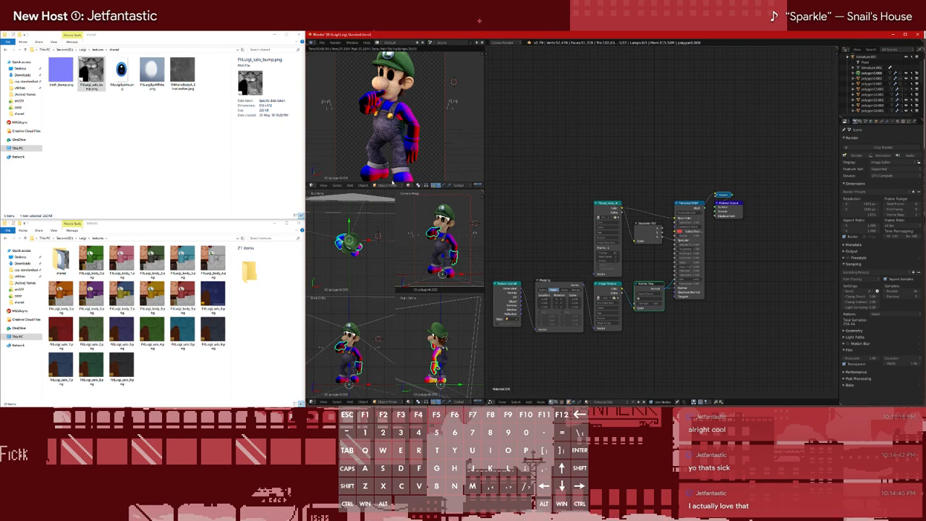
{"action": "left_click_drag", "start_coordinate": [670, 283], "coordinate": [669, 306], "text": "ctrl"}
{"action": "left_click", "coordinate": [688, 203], "text": "ctrl+shift"}
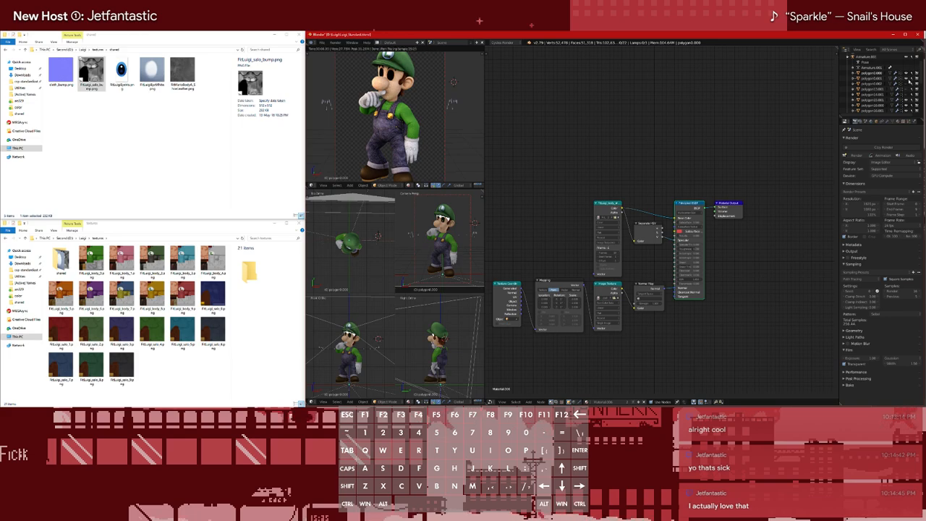
Separate the shoes from the polygon0.001 mesh into their own object and make their material a single-user copy
{"action": "left_click", "coordinate": [906, 79]}
{"action": "left_click", "coordinate": [907, 78]}
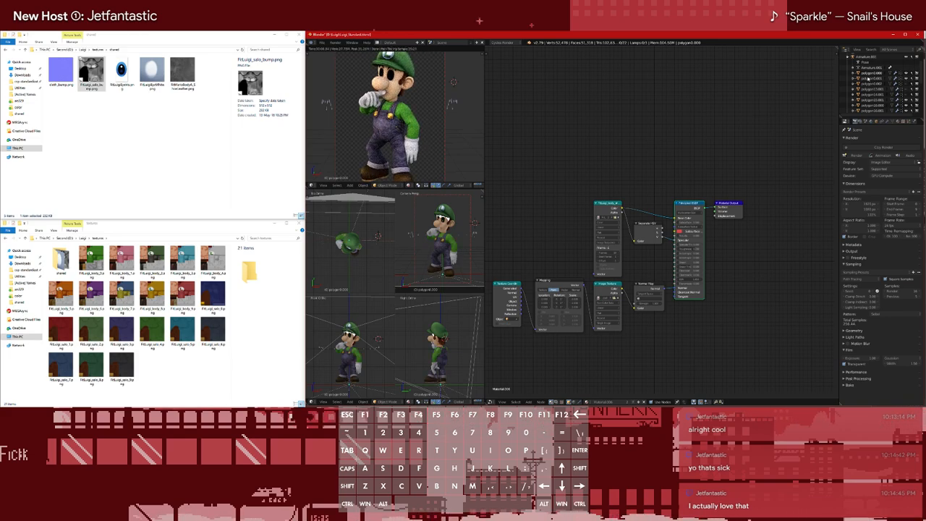
{"action": "left_click", "coordinate": [869, 79]}
{"action": "key", "text": "Tab"}
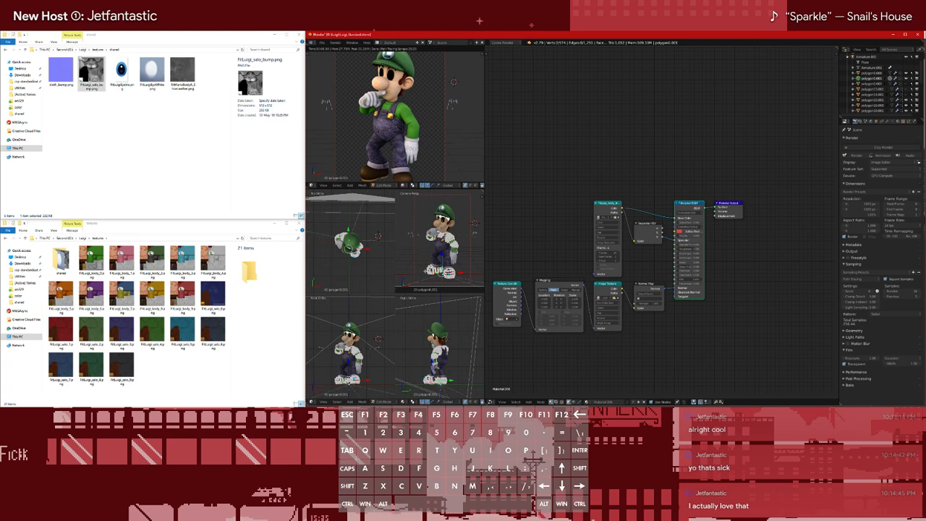
{"action": "right_click", "coordinate": [427, 272]}
{"action": "right_click", "coordinate": [452, 273], "text": "shift"}
{"action": "key", "text": "ctrl+l"}
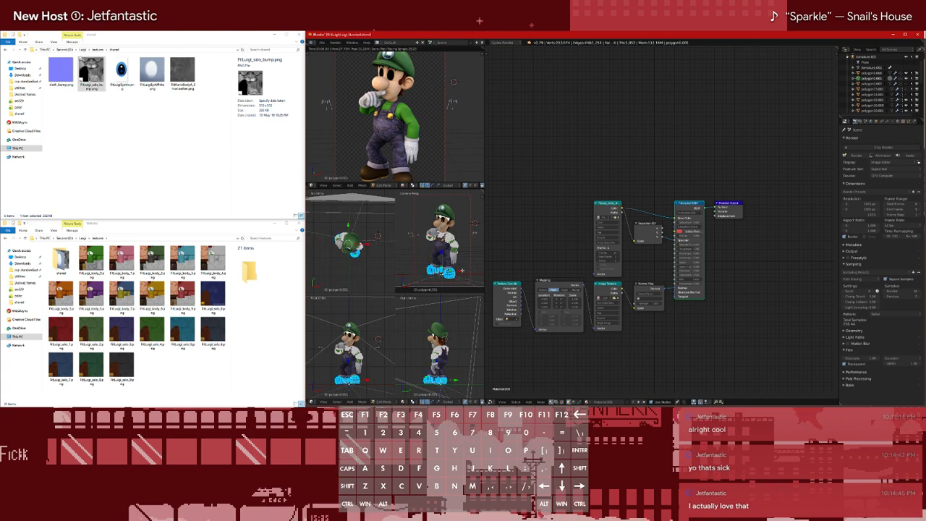
{"action": "key", "text": "p"}
{"action": "left_click", "coordinate": [460, 270]}
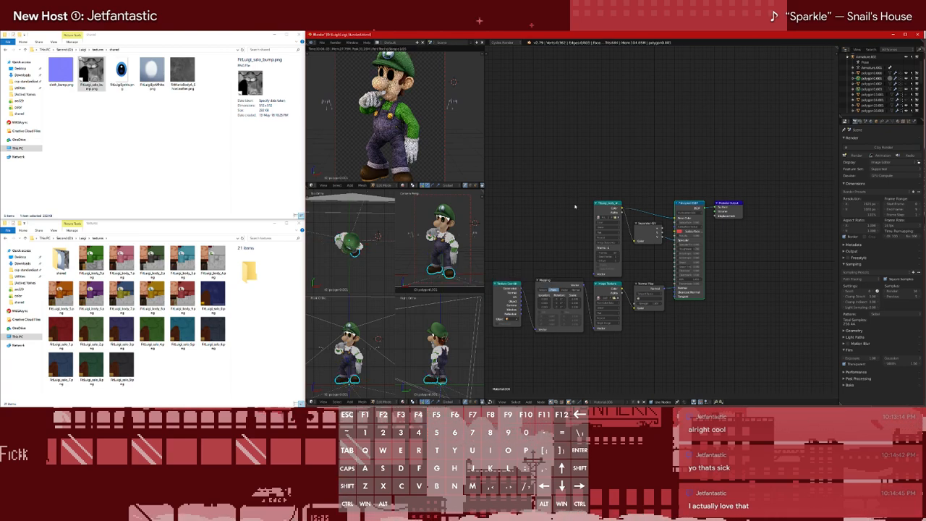
{"action": "left_click", "coordinate": [907, 89]}
{"action": "key", "text": "Tab"}
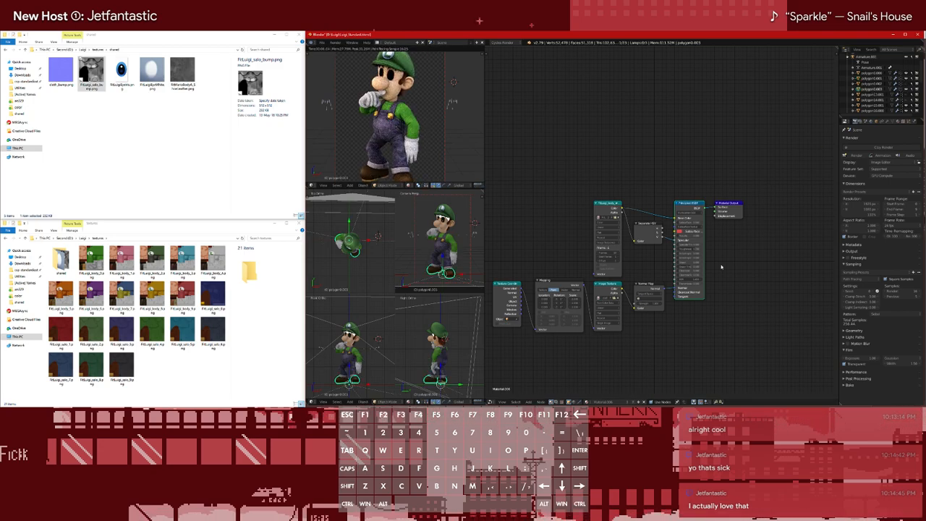
{"action": "left_click", "coordinate": [851, 84]}
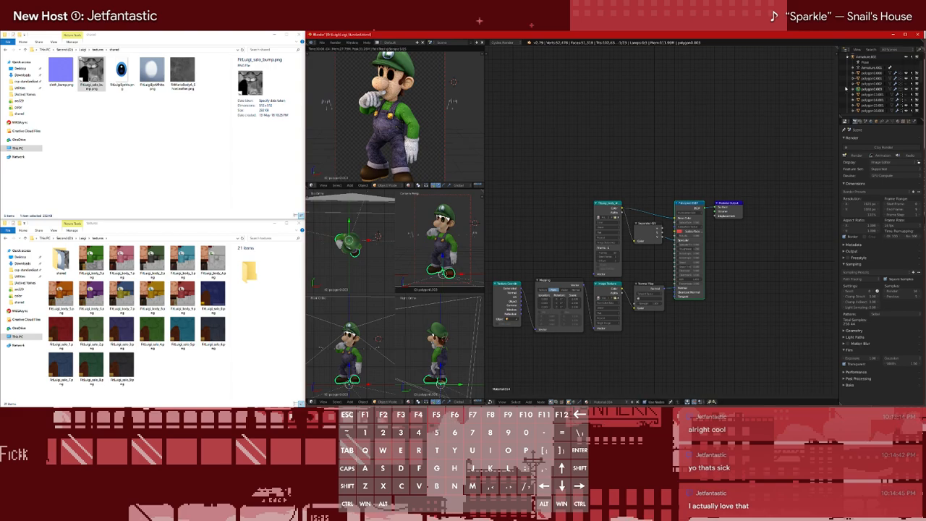
Select polygon0.000 and toggle its visibility to check which parts of Luigi it covers
{"action": "left_click", "coordinate": [878, 83]}
{"action": "left_click", "coordinate": [877, 73]}
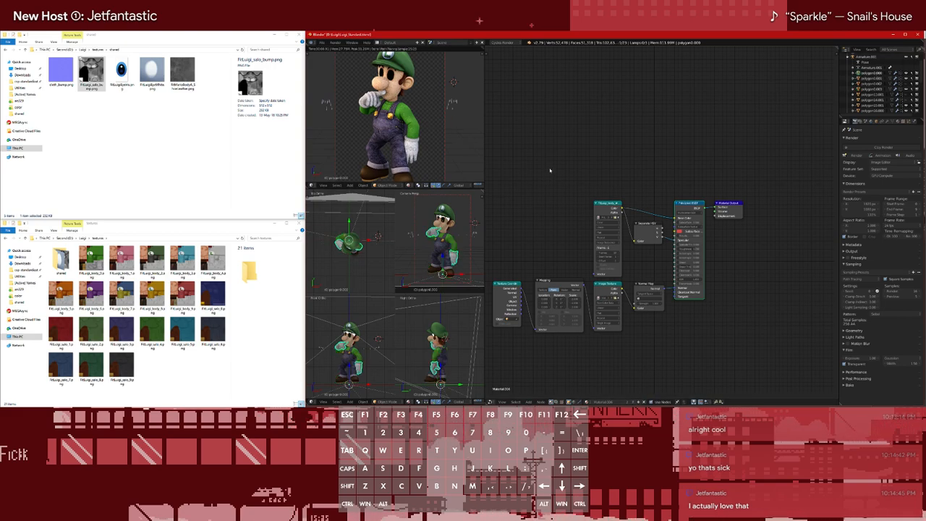
{"action": "left_click", "coordinate": [906, 74]}
{"action": "left_click", "coordinate": [907, 74]}
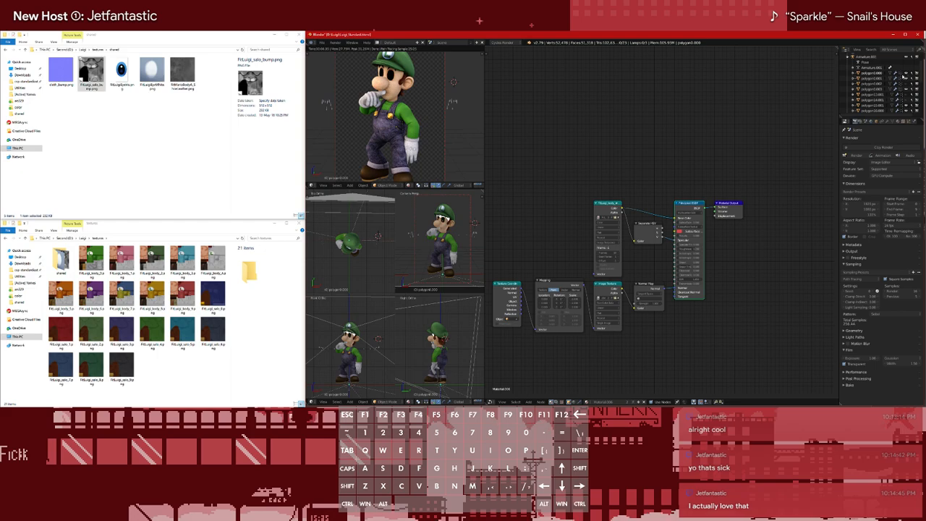
Change the scale in the cloth texture's Mapping node and preview the Normal Map output on the body
{"action": "scroll", "coordinate": [401, 126], "scroll_direction": "up", "scroll_amount": 4}
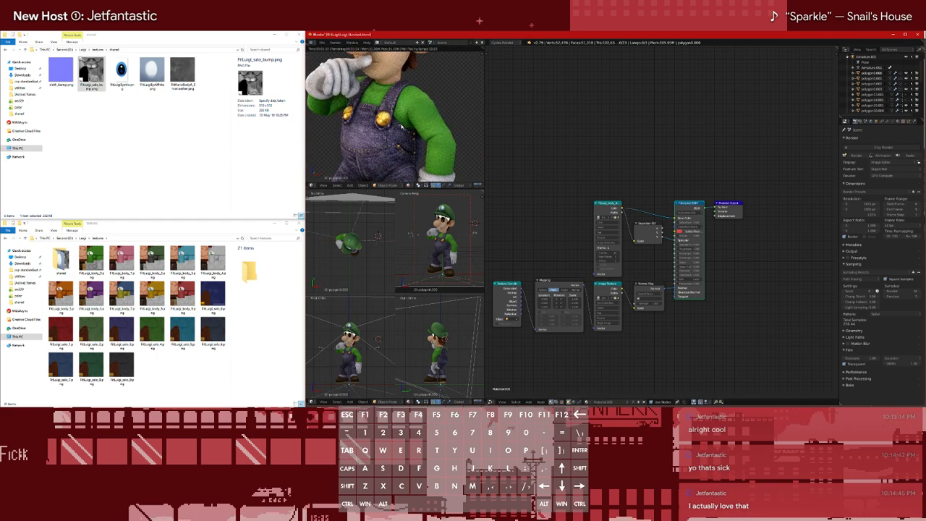
{"action": "scroll", "coordinate": [401, 126], "scroll_direction": "down", "scroll_amount": 2}
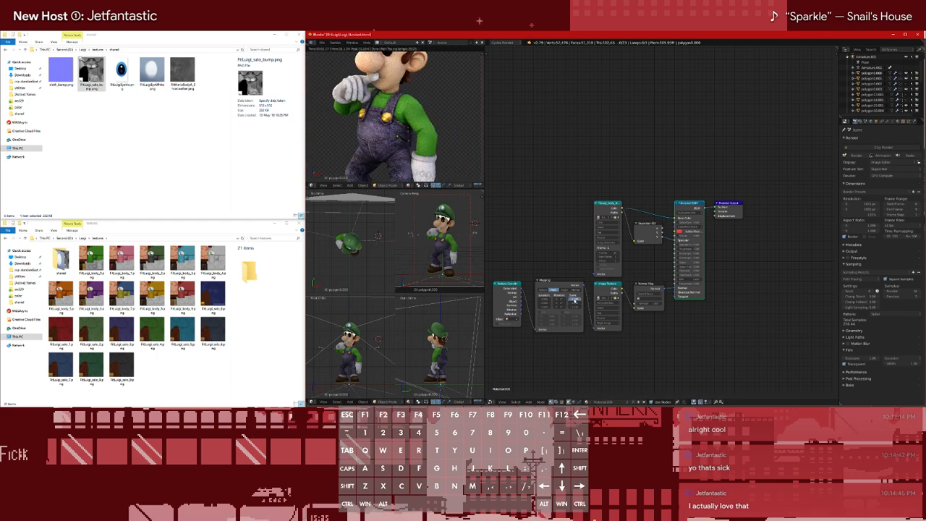
{"action": "key", "text": "Return"}
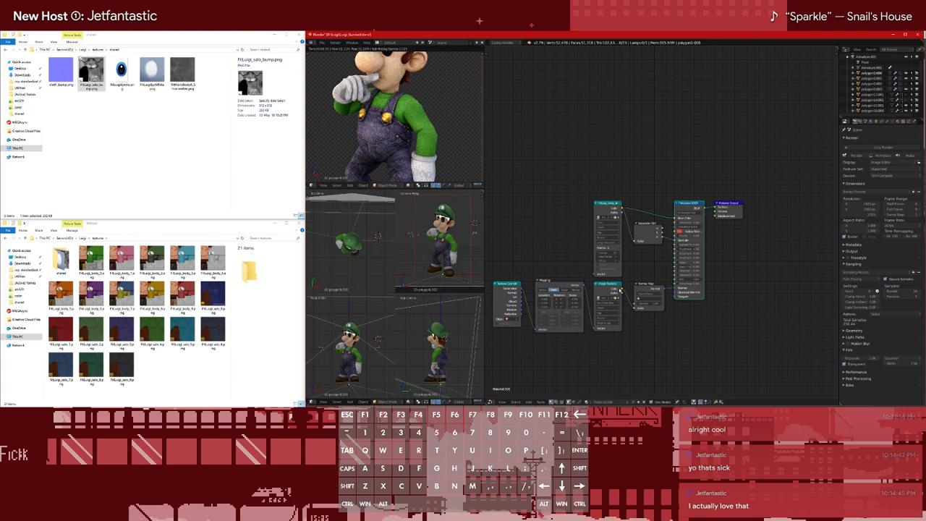
{"action": "left_click", "coordinate": [649, 288], "text": "ctrl+shift"}
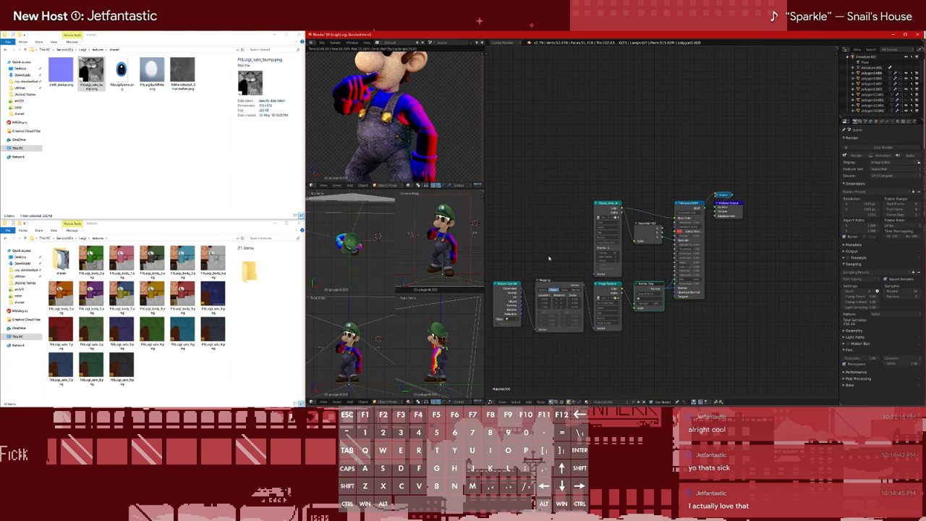
{"action": "scroll", "coordinate": [427, 134], "scroll_direction": "up", "scroll_amount": 3}
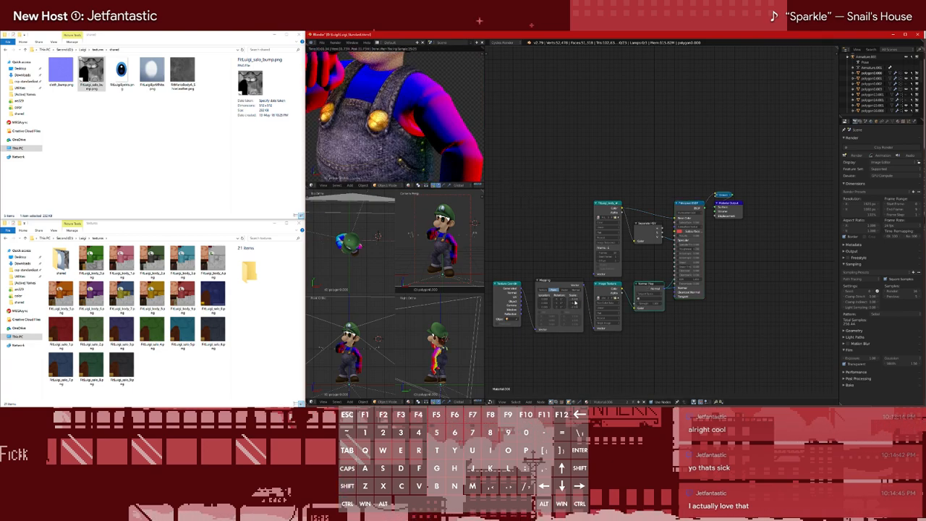
{"action": "left_click_drag", "start_coordinate": [574, 302], "coordinate": [574, 307]}
{"action": "key", "text": "Return"}
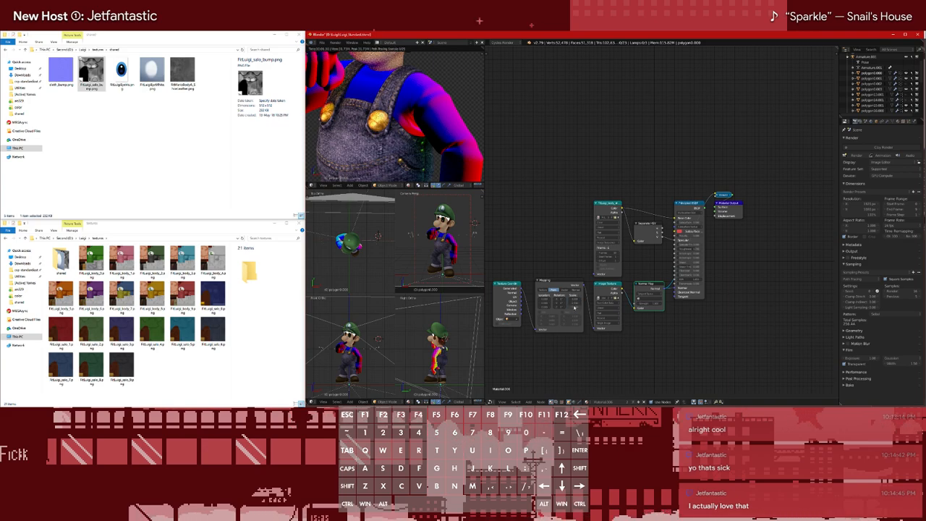
{"action": "scroll", "coordinate": [461, 117], "scroll_direction": "down", "scroll_amount": 3}
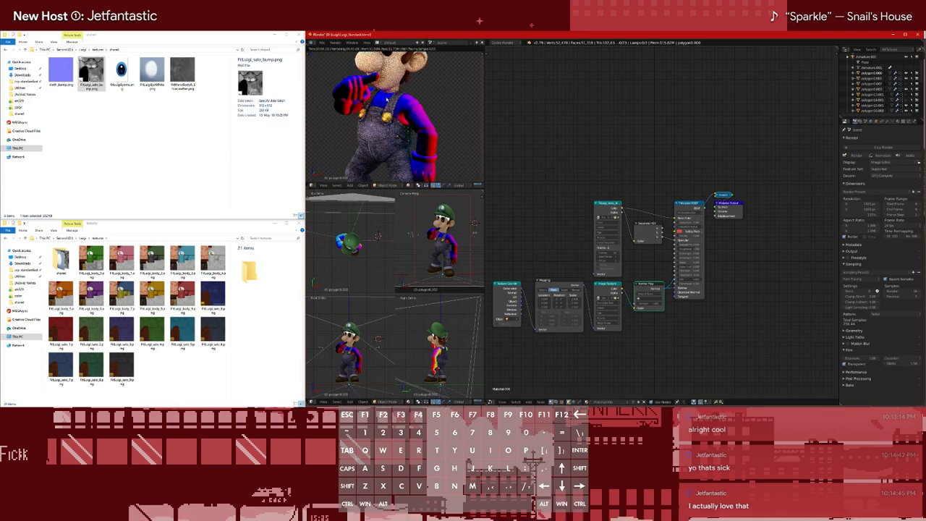
Open the recent Mario standard file to check its cloth bump node setup, and reopen the Luigi standard file
{"action": "key", "text": "ctrl+shift+o"}
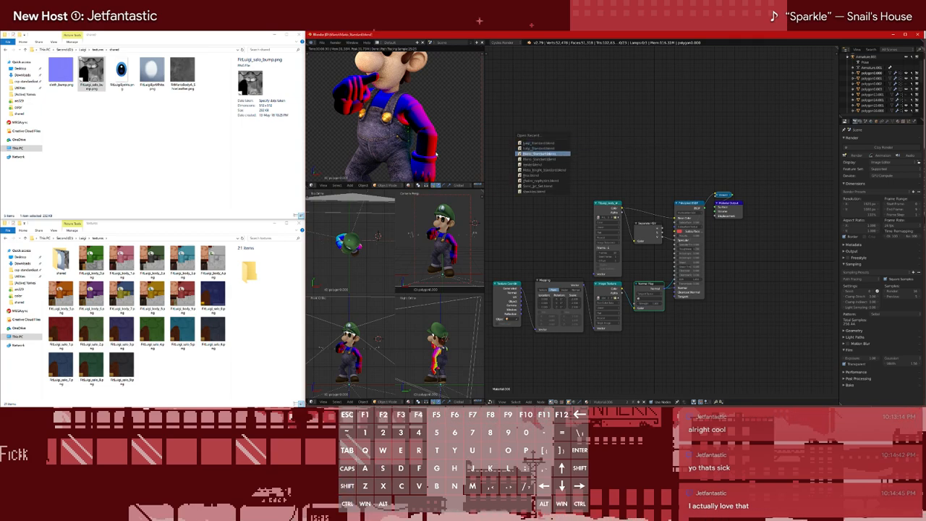
{"action": "left_click", "coordinate": [543, 153]}
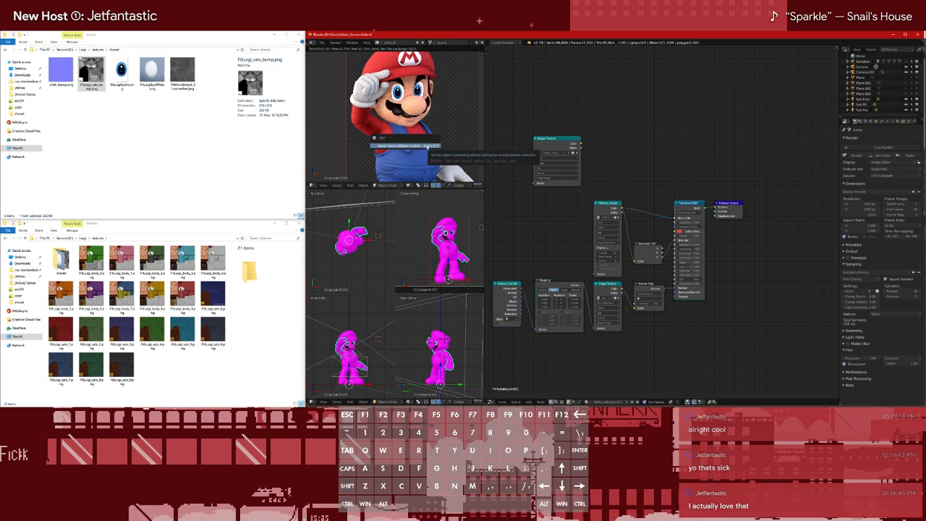
{"action": "key", "text": "ctrl+shift+o"}
{"action": "key", "text": "Down"}
{"action": "key", "text": "Return"}
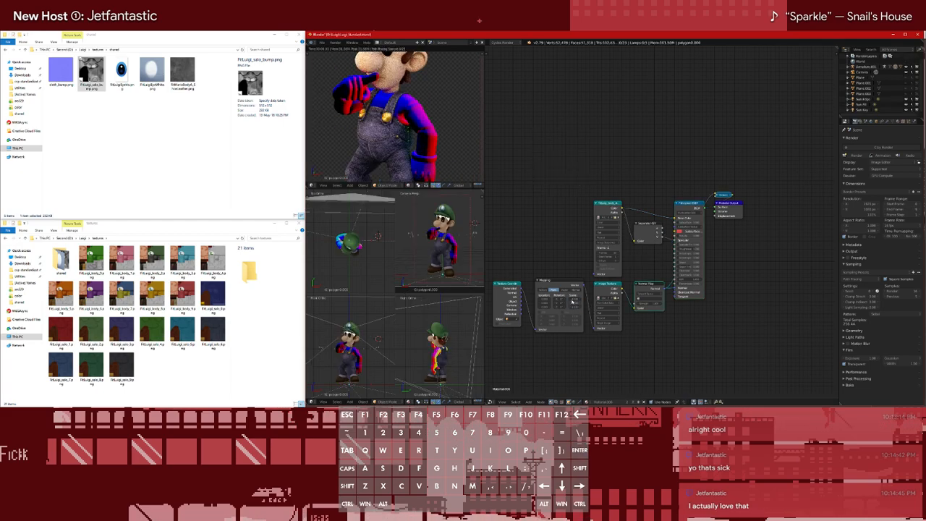
Restore the Principled shader as the body material's output and inspect the cloth bump on Luigi's shirt
{"action": "scroll", "coordinate": [418, 114], "scroll_direction": "up", "scroll_amount": 3}
{"action": "scroll", "coordinate": [418, 114], "scroll_direction": "down", "scroll_amount": 3}
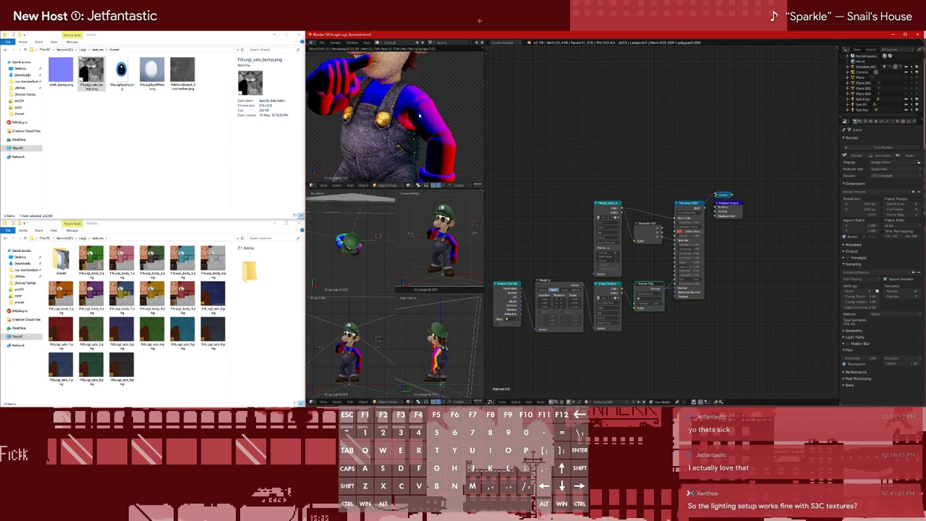
{"action": "scroll", "coordinate": [416, 105], "scroll_direction": "down", "scroll_amount": 3}
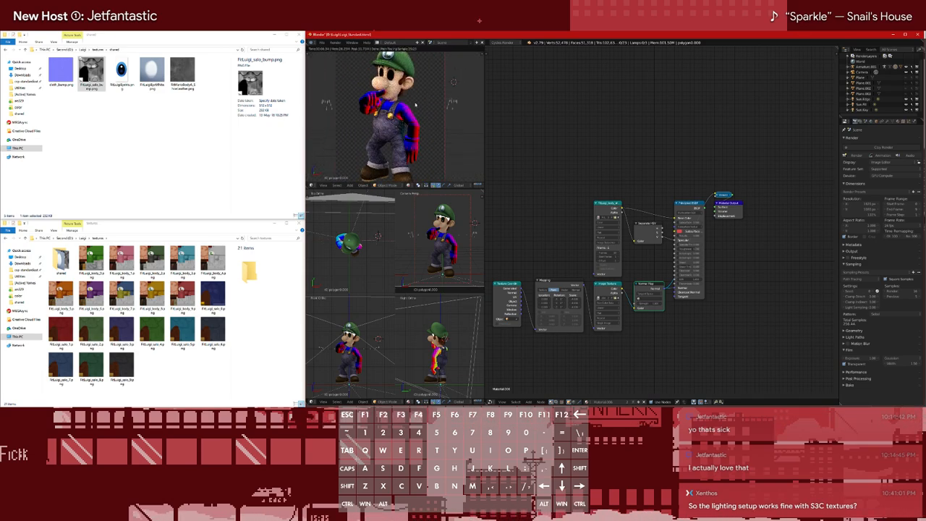
{"action": "left_click", "coordinate": [687, 205], "text": "ctrl+shift"}
{"action": "scroll", "coordinate": [393, 108], "scroll_direction": "up", "scroll_amount": 4}
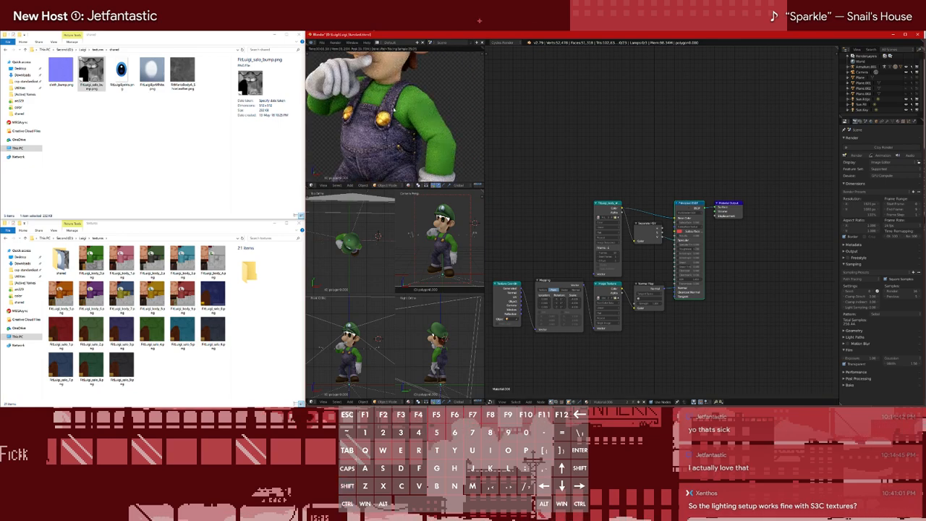
{"action": "scroll", "coordinate": [394, 109], "scroll_direction": "down", "scroll_amount": 2}
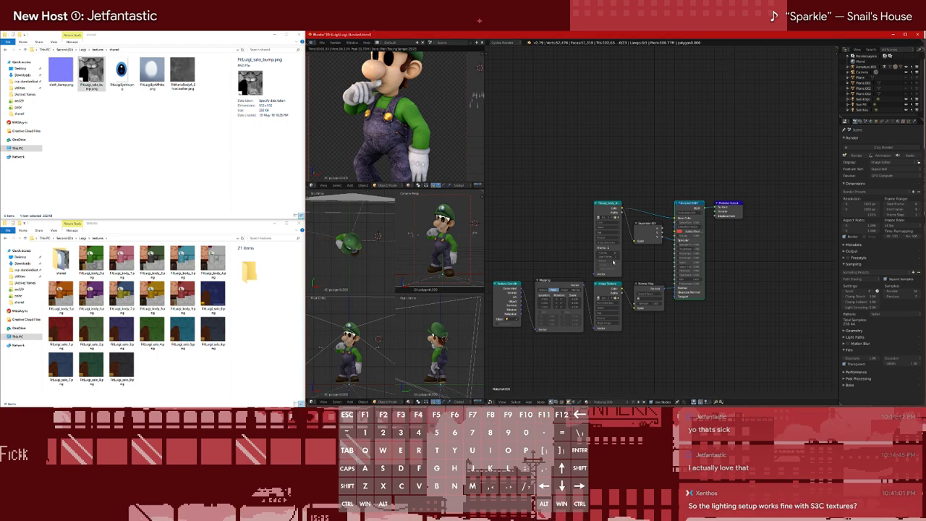
Expand the armature's objects, set the body texture sequence's frame count to 9, and test costume colors with the frame offset
{"action": "left_click", "coordinate": [849, 67]}
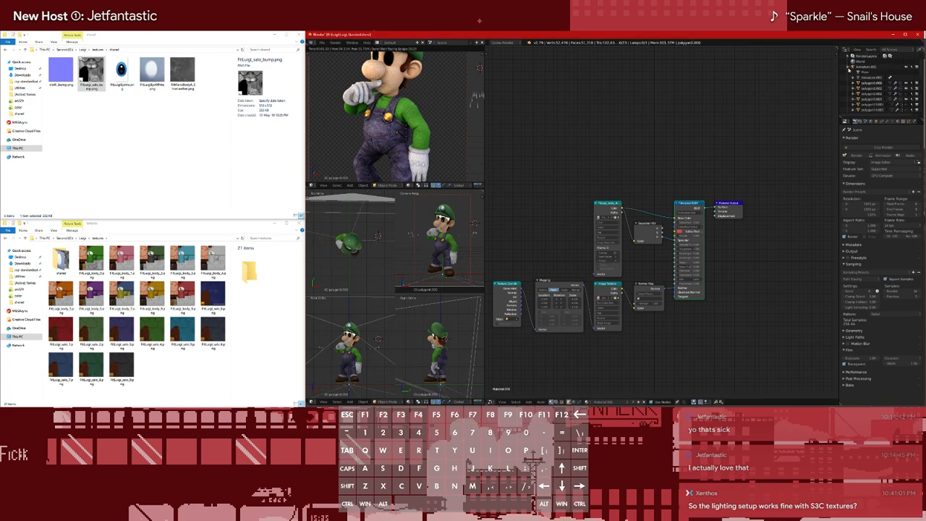
{"action": "double_click", "coordinate": [614, 257]}
{"action": "type", "text": "9"}
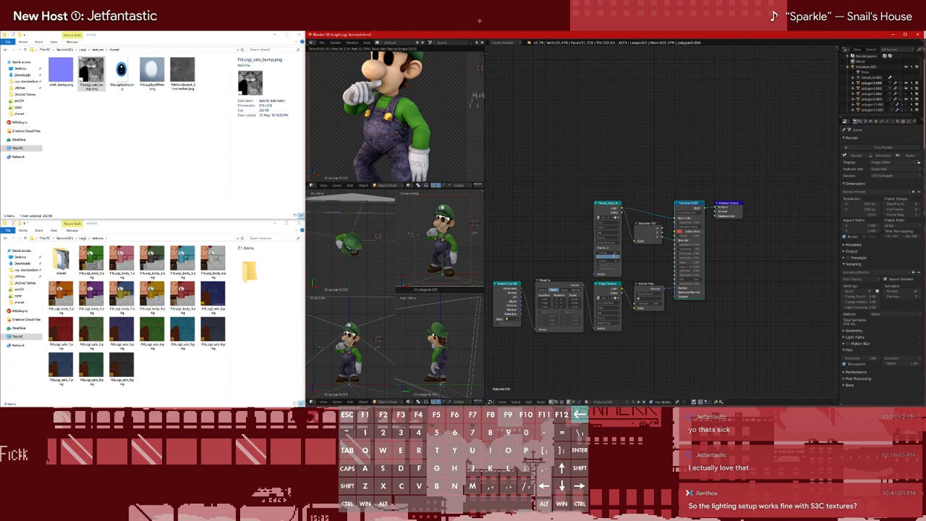
{"action": "key", "text": "Return"}
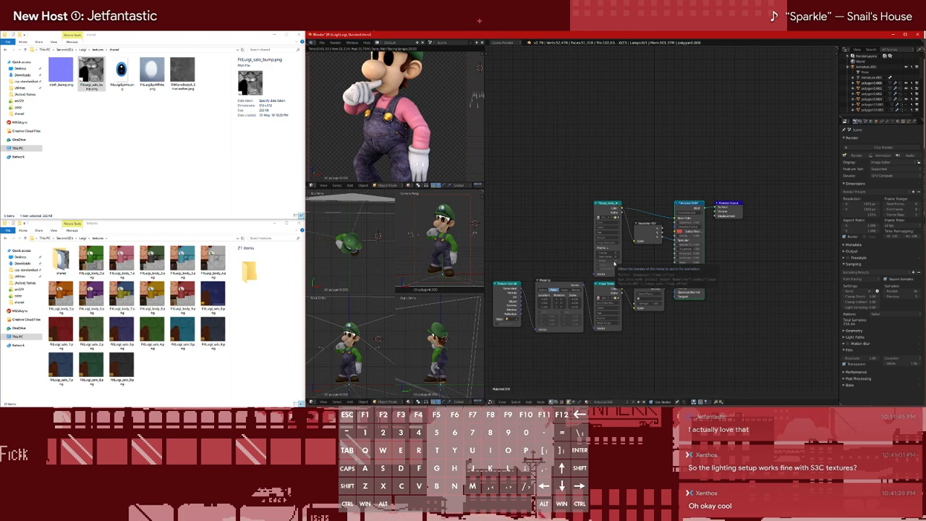
{"action": "left_click", "coordinate": [598, 261]}
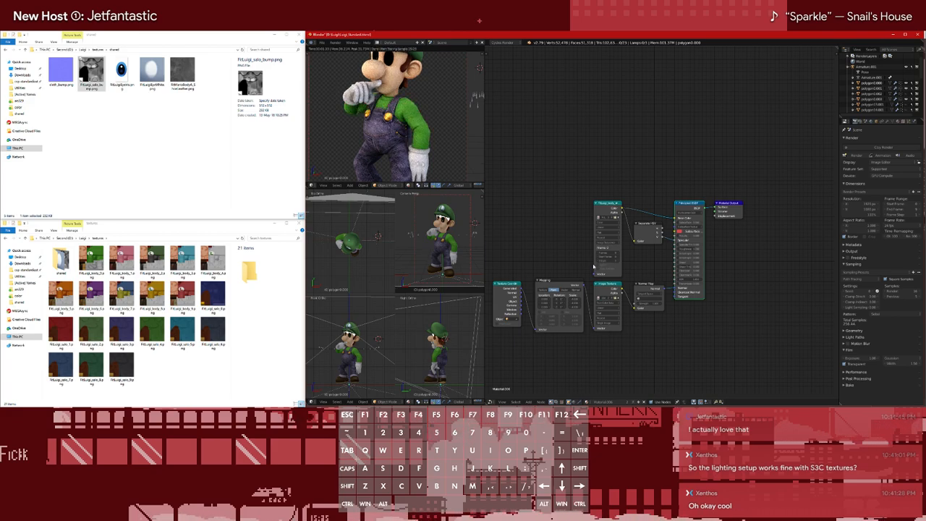
Adjust the body texture sequence's frame offset and refresh the rendered preview of Luigi
{"action": "left_click", "coordinate": [618, 256]}
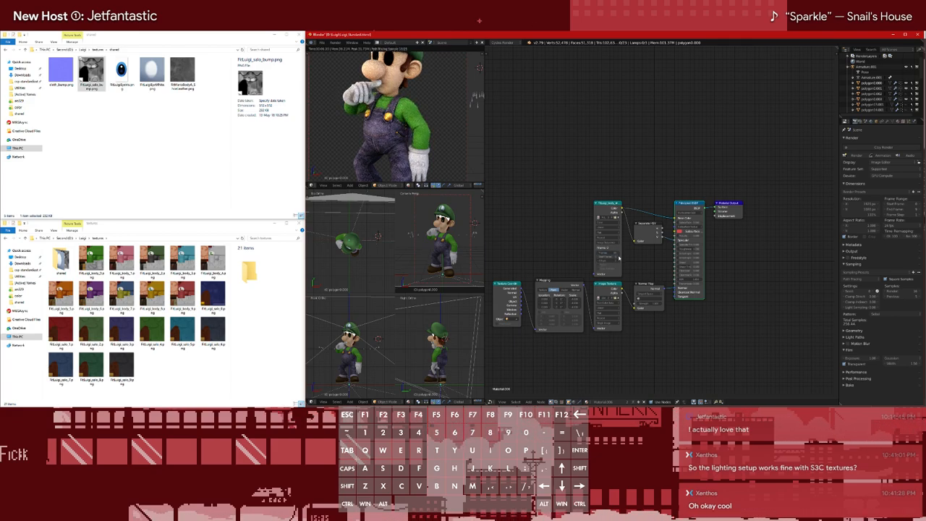
{"action": "left_click", "coordinate": [598, 261]}
{"action": "left_click", "coordinate": [599, 261]}
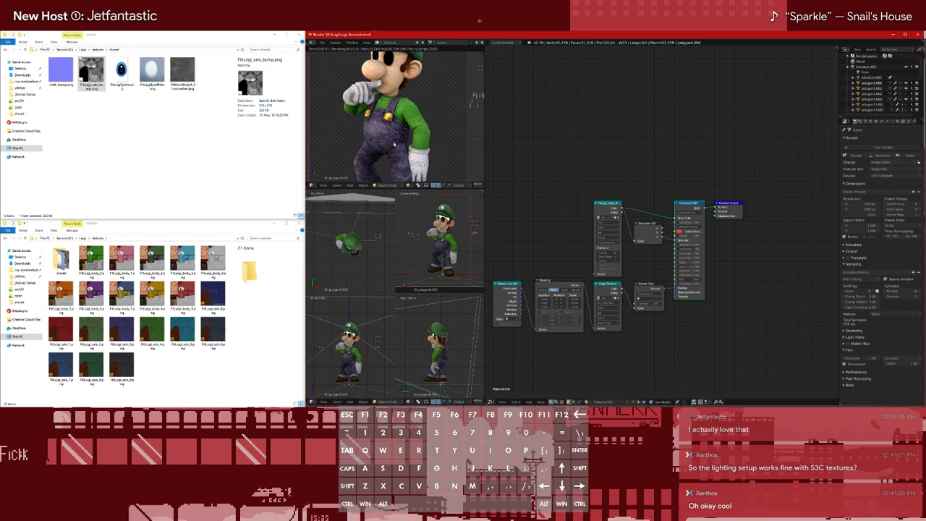
{"action": "key", "text": "shift+z"}
{"action": "key", "text": "shift+z"}
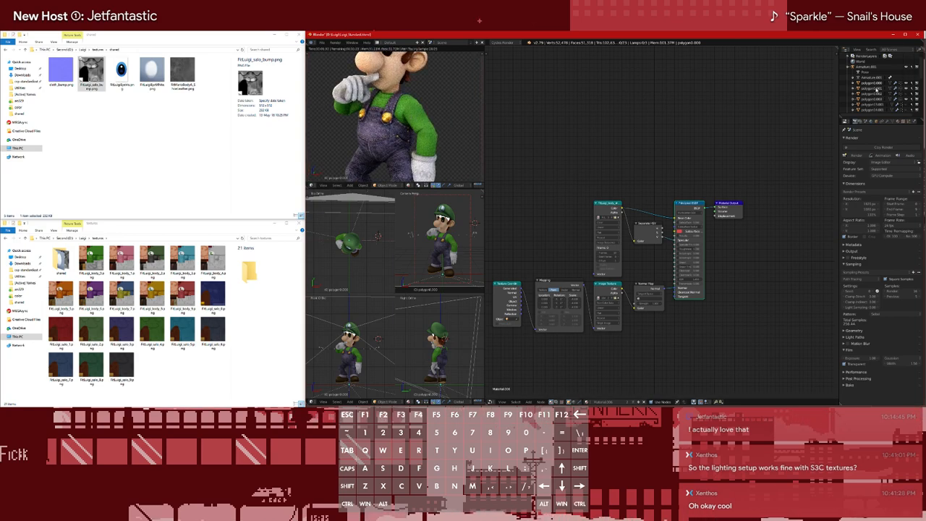
Hide the shirt-and-gloves mesh polygon0.001 and select the shoes mesh polygon0.003 to display its material nodes
{"action": "left_click", "coordinate": [906, 88]}
{"action": "left_click", "coordinate": [867, 88]}
{"action": "left_click", "coordinate": [907, 89]}
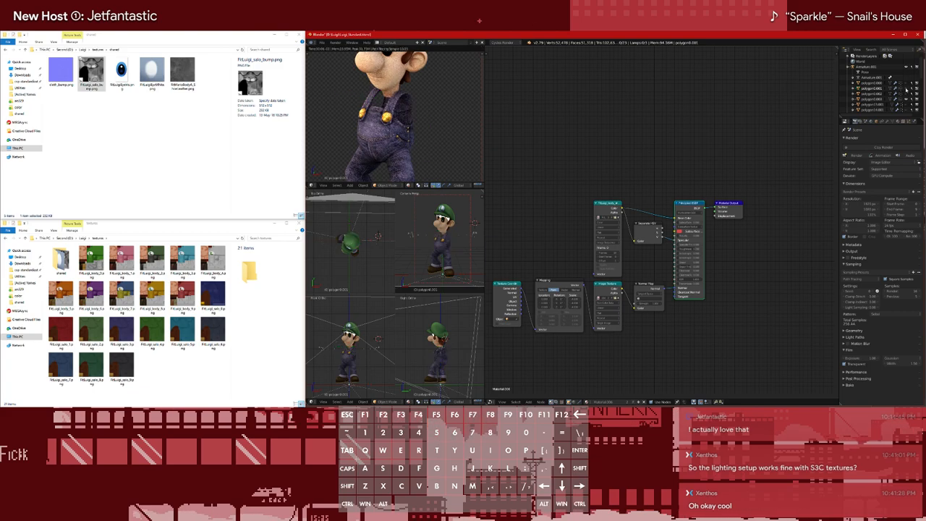
{"action": "left_click", "coordinate": [873, 98]}
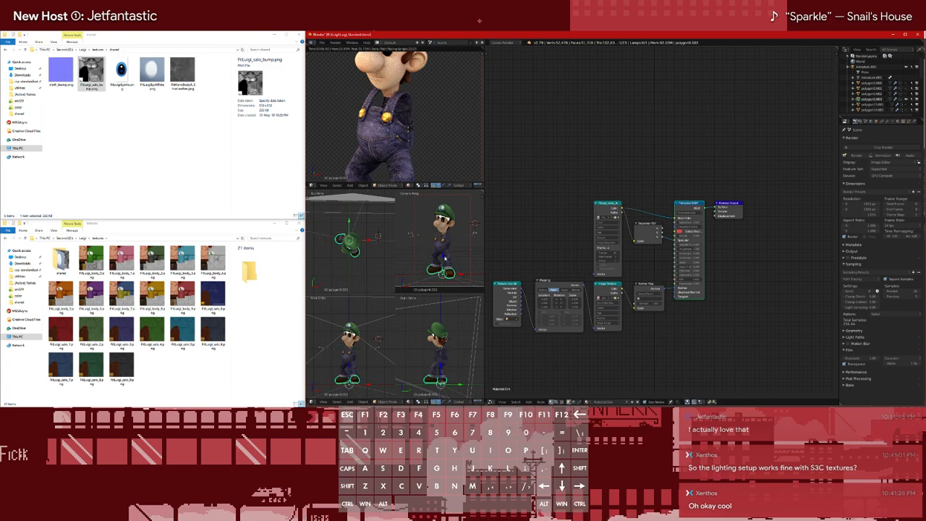
{"action": "middle_click_drag", "start_coordinate": [448, 163], "coordinate": [450, 110], "text": "shift"}
{"action": "left_click", "coordinate": [872, 83]}
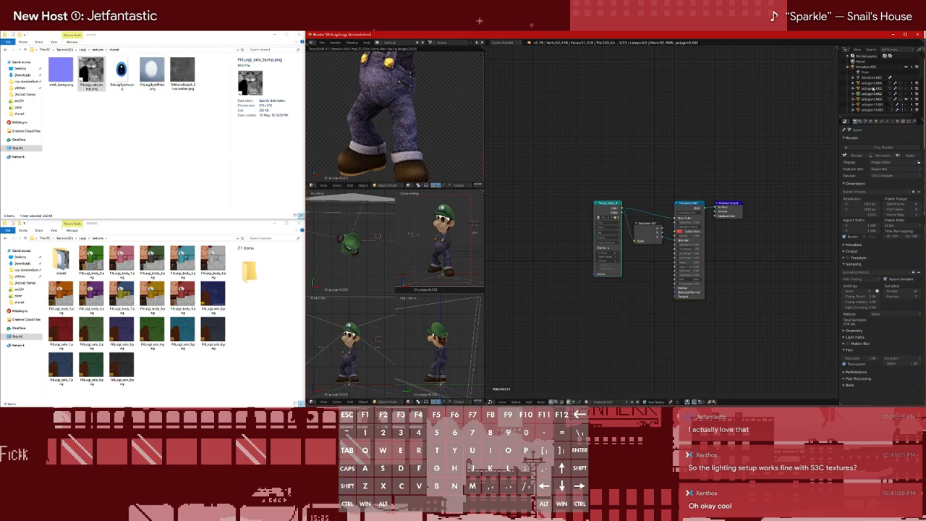
{"action": "left_click", "coordinate": [872, 93]}
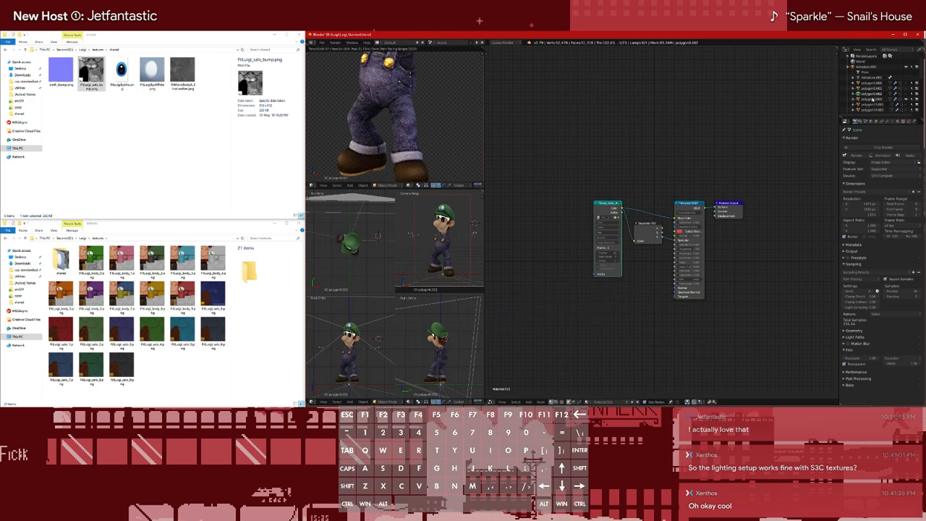
{"action": "left_click", "coordinate": [872, 99]}
Load the Mario leather bump image from the shared textures folder into the shoes' lower Image Texture node
{"action": "middle_click_drag", "start_coordinate": [450, 144], "coordinate": [458, 112], "text": "shift"}
{"action": "scroll", "coordinate": [633, 311], "scroll_direction": "up", "scroll_amount": 2}
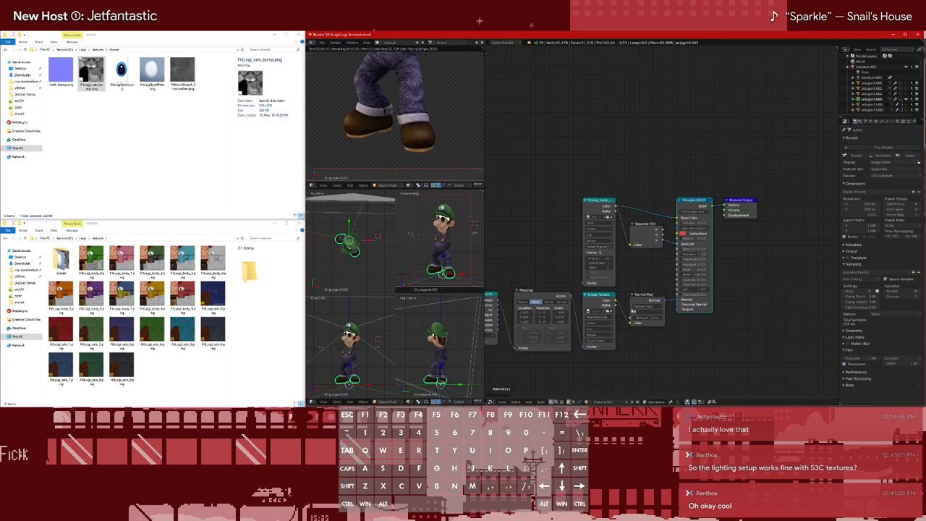
{"action": "scroll", "coordinate": [634, 311], "scroll_direction": "down", "scroll_amount": 1}
{"action": "left_click", "coordinate": [615, 297]}
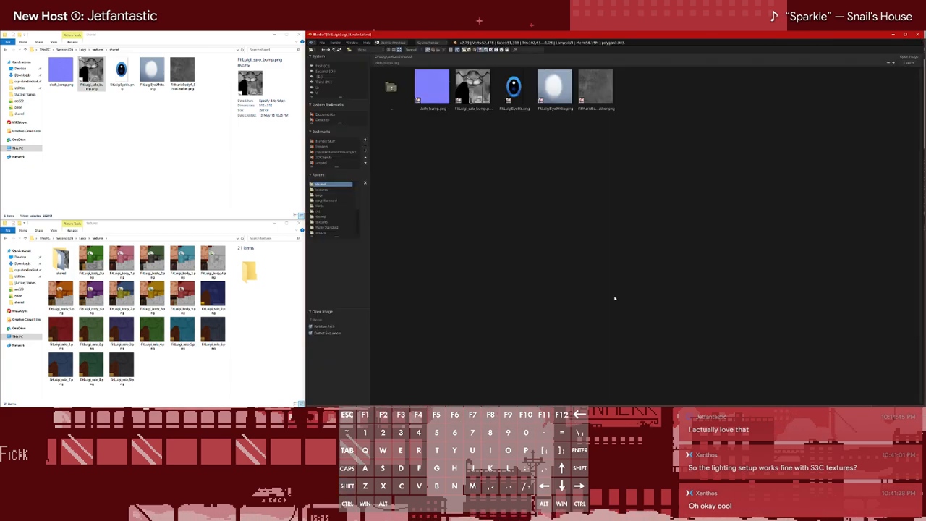
{"action": "left_click", "coordinate": [598, 96]}
{"action": "double_click", "coordinate": [597, 96]}
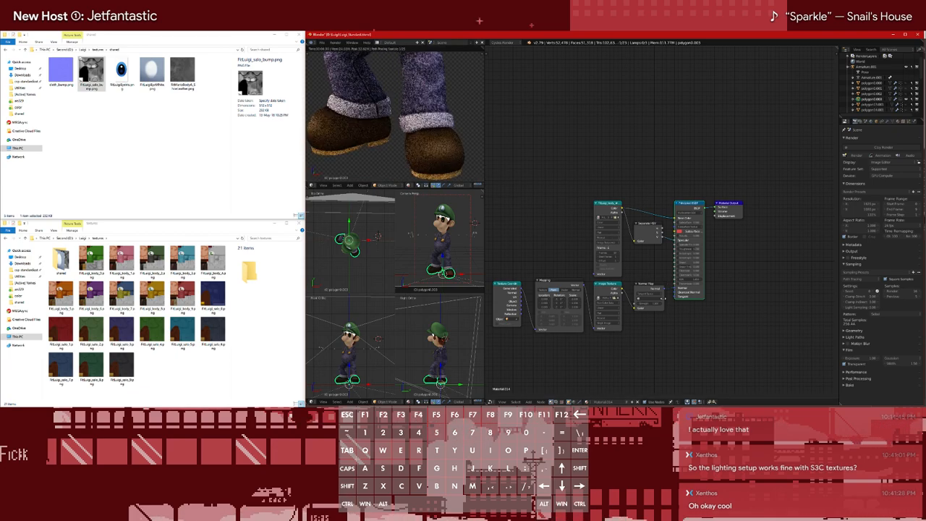
Add a Bump node in place of the shoes' Normal Map node and append the ModBump3 node group
{"action": "key", "text": "shift+a"}
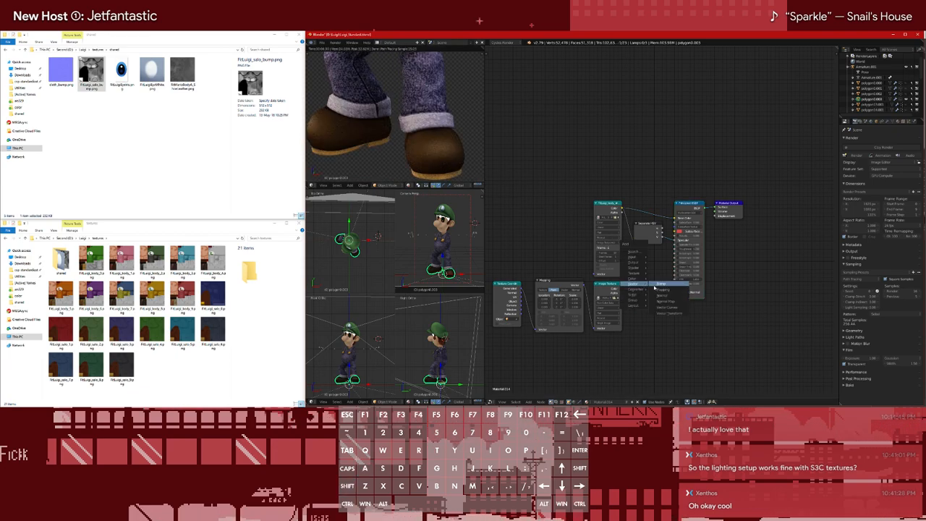
{"action": "left_click", "coordinate": [655, 283]}
{"action": "left_click", "coordinate": [647, 293]}
{"action": "key", "text": "shift+a"}
{"action": "mouse_move", "coordinate": [605, 241]}
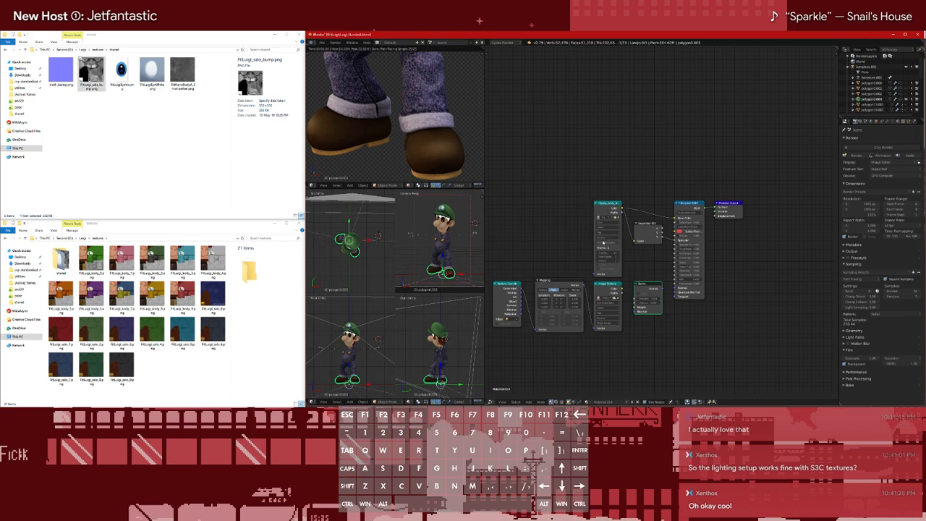
{"action": "key", "text": "shift+F1"}
{"action": "left_click", "coordinate": [387, 89]}
{"action": "double_click", "coordinate": [388, 89]}
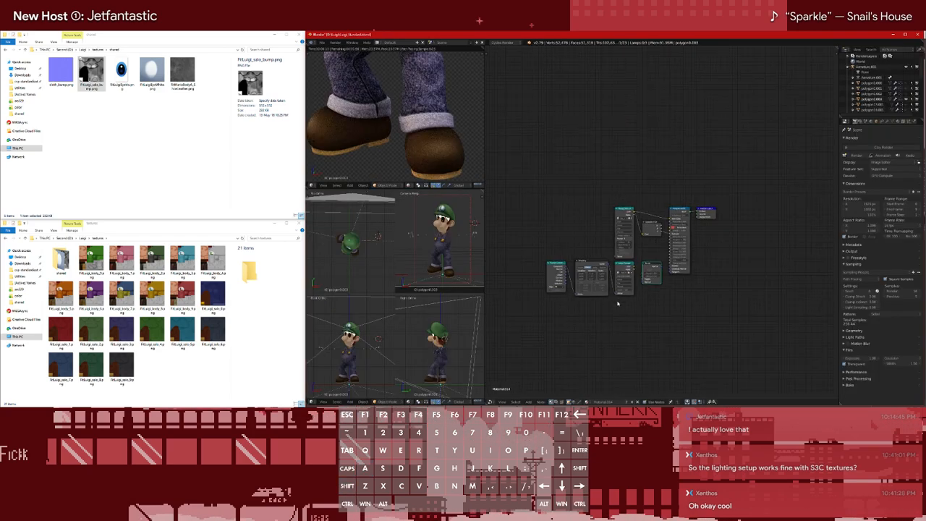
Delete the shoes' Texture Coordinate and Mapping nodes and make room between the leather Image Texture and the Bump node
{"action": "left_click", "coordinate": [621, 267]}
{"action": "left_click", "coordinate": [591, 263]}
{"action": "key", "text": "x"}
{"action": "left_click", "coordinate": [557, 266]}
{"action": "key", "text": "x"}
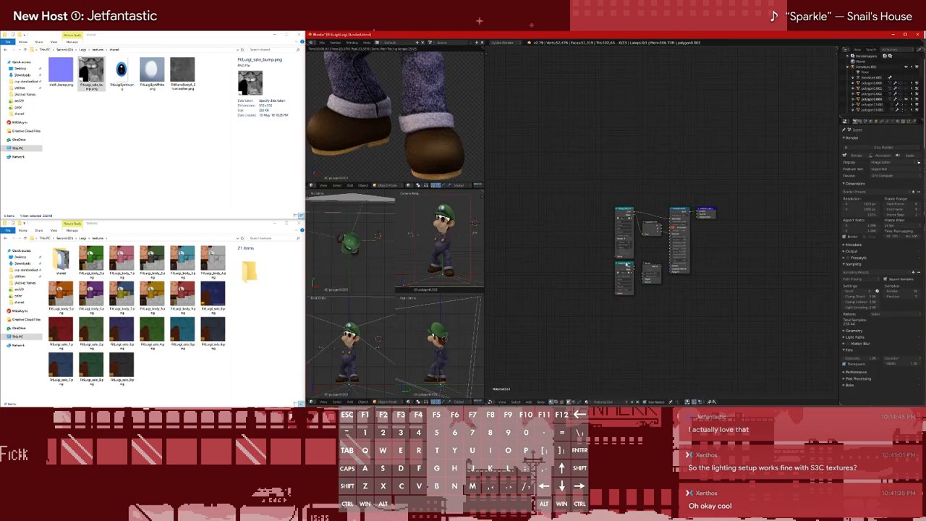
{"action": "left_click_drag", "start_coordinate": [621, 265], "coordinate": [593, 265]}
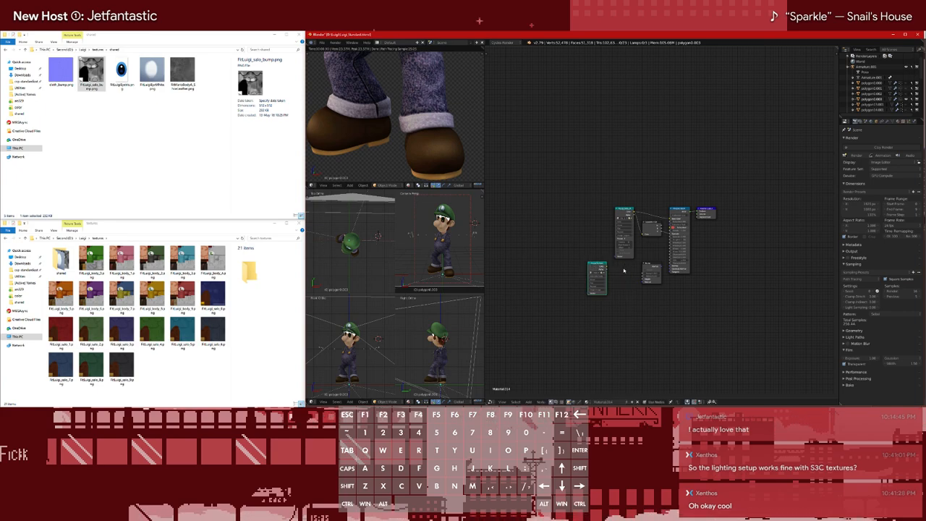
Add the ModBump3 group between the leather Image Texture and the Bump node and link the texture through it
{"action": "key", "text": "shift+a"}
{"action": "mouse_move", "coordinate": [622, 285]}
{"action": "left_click", "coordinate": [643, 299]}
{"action": "left_click", "coordinate": [624, 275]}
{"action": "scroll", "coordinate": [615, 290], "scroll_direction": "up", "scroll_amount": 4}
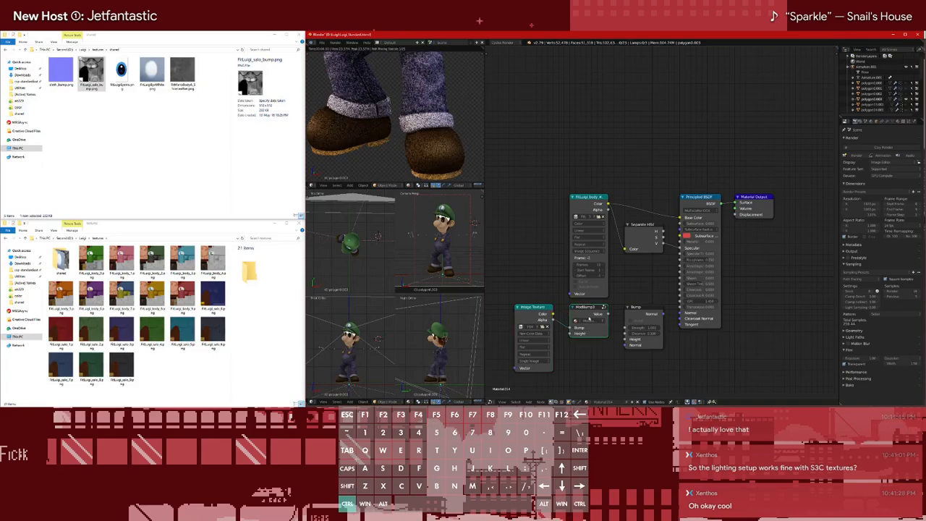
{"action": "left_click_drag", "start_coordinate": [565, 315], "coordinate": [558, 331], "text": "ctrl"}
{"action": "right_click_drag", "start_coordinate": [549, 317], "coordinate": [621, 330], "text": "alt+shift"}
{"action": "left_click", "coordinate": [578, 321]}
{"action": "left_click", "coordinate": [572, 323]}
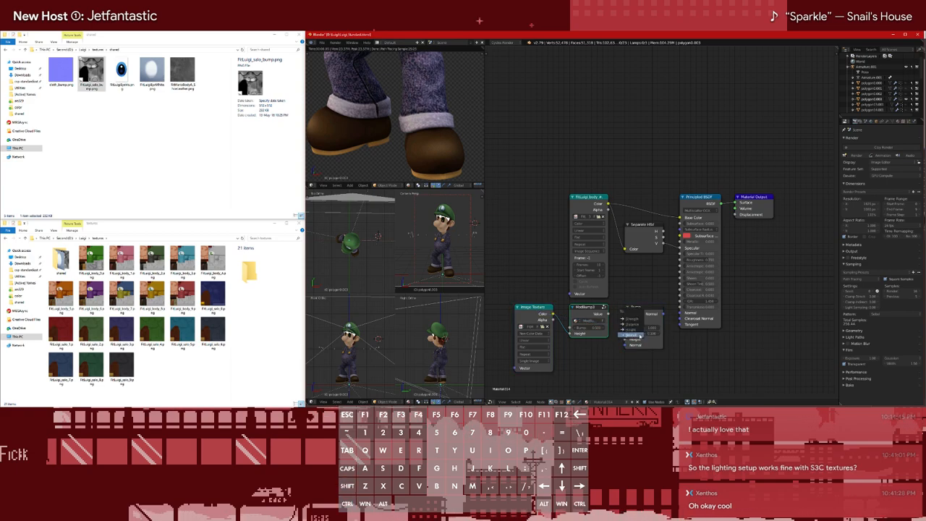
{"action": "right_click_drag", "start_coordinate": [599, 320], "coordinate": [649, 322], "text": "ctrl"}
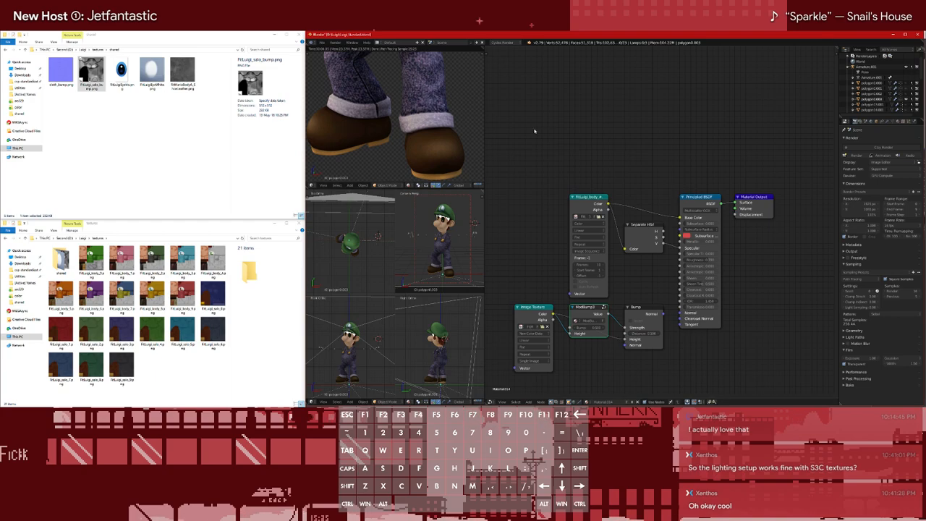
Open the recent Mario standard file to check its leather bump node links, and reopen the Luigi standard file
{"action": "key", "text": "ctrl+shift+o"}
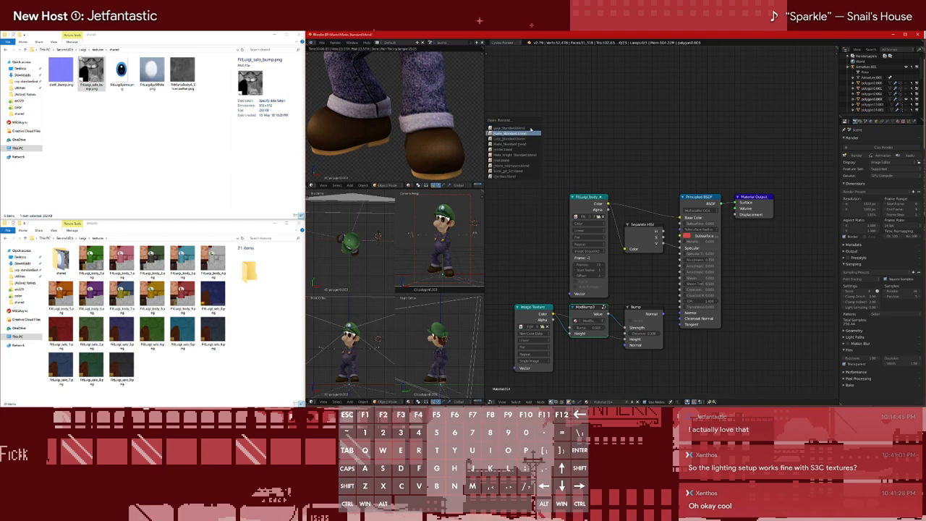
{"action": "key", "text": "Return"}
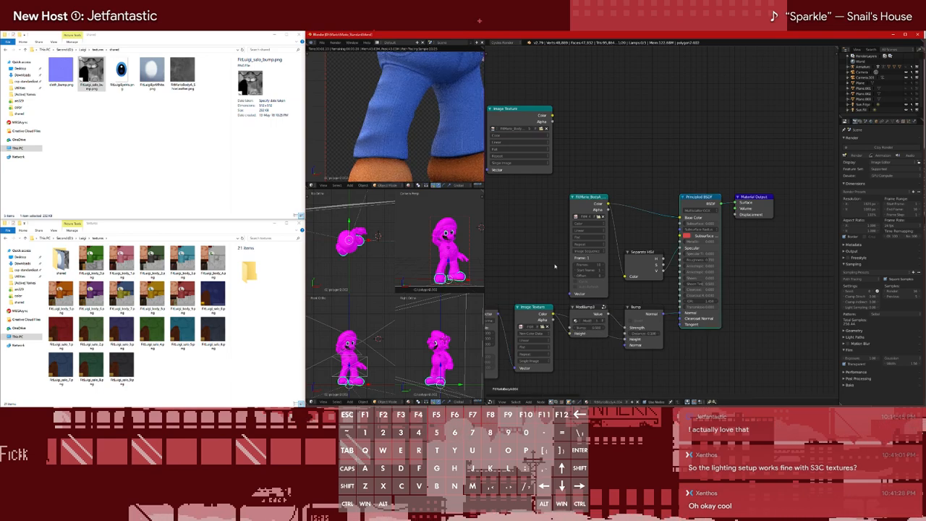
{"action": "middle_click_drag", "start_coordinate": [555, 265], "coordinate": [579, 258]}
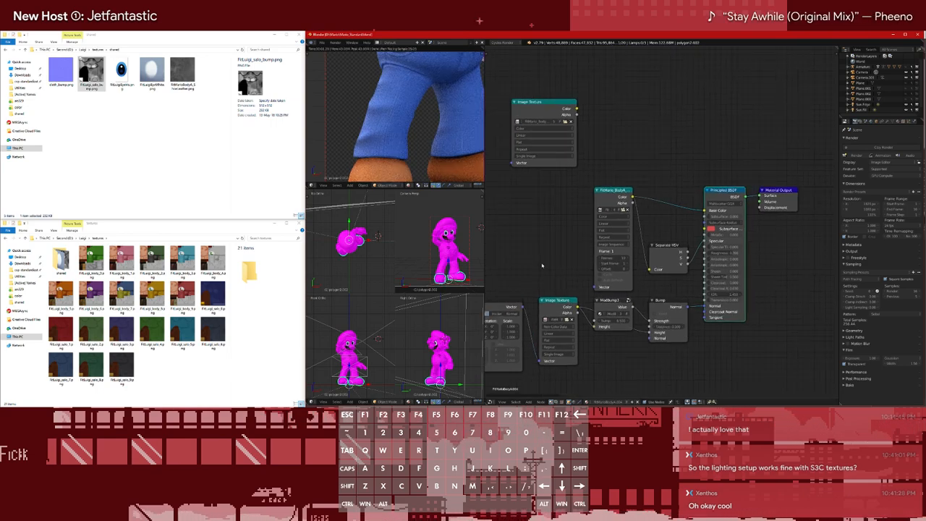
{"action": "key", "text": "ctrl+shift+o"}
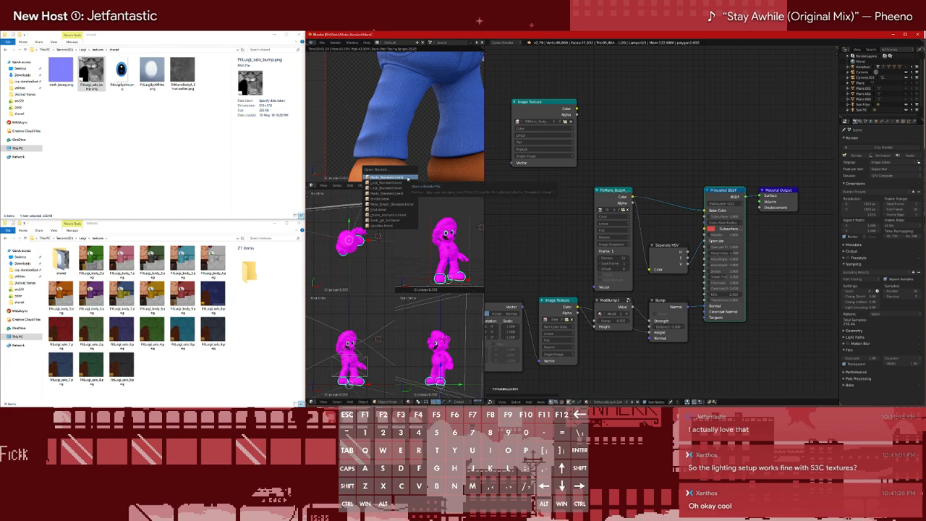
{"action": "left_click", "coordinate": [403, 184]}
Set the Bump node's Distance and connect its Normal output to the shoes' Principled shader
{"action": "left_click", "coordinate": [667, 327]}
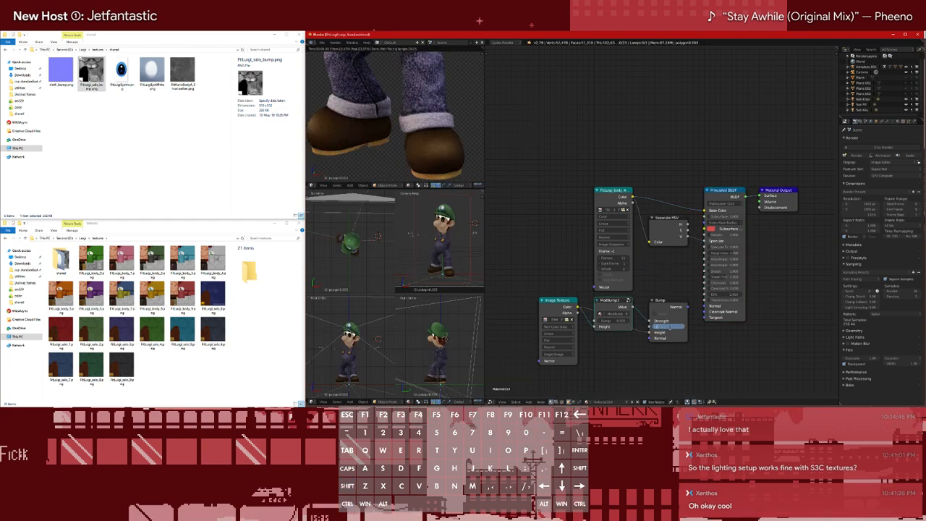
{"action": "key", "text": "Return"}
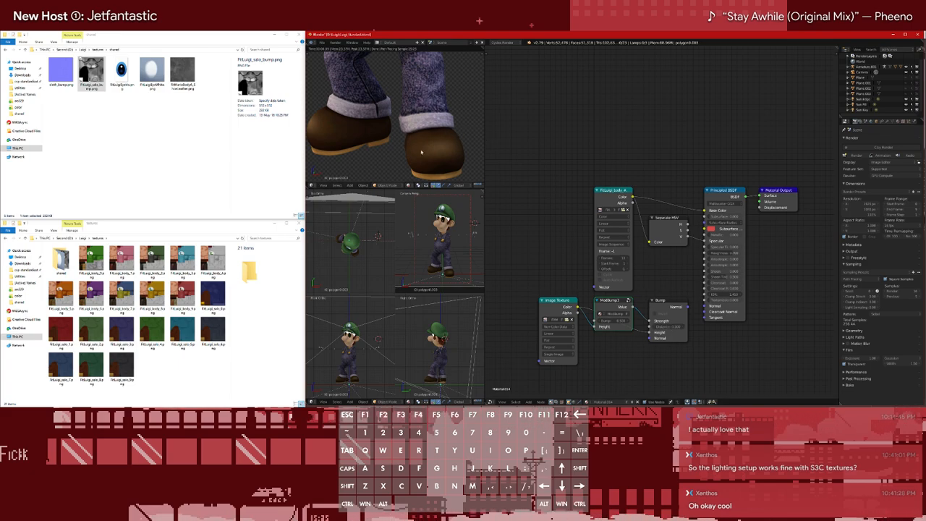
{"action": "left_click", "coordinate": [679, 307]}
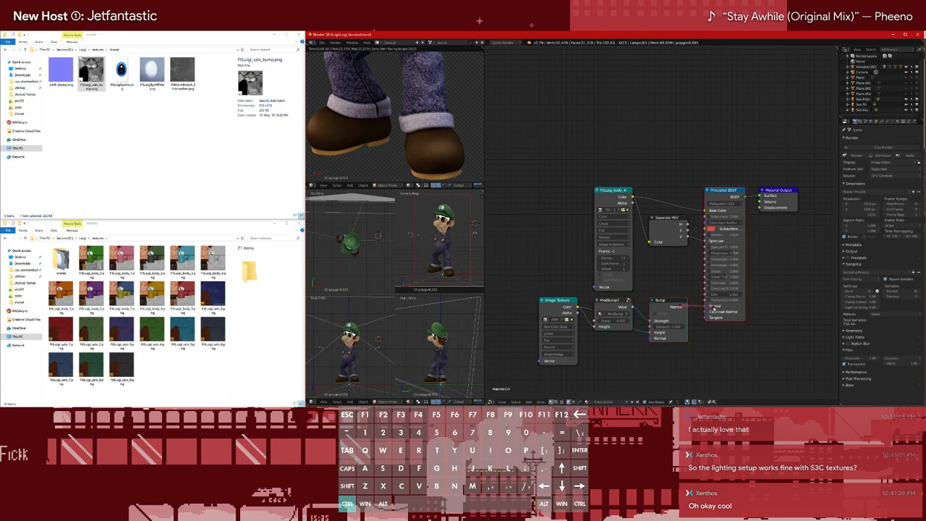
Preview the Bump output on the shoes, restore the Principled shader as the output, and inspect the whole character
{"action": "left_click", "coordinate": [655, 307], "text": "ctrl+shift"}
{"action": "left_click", "coordinate": [615, 307], "text": "ctrl+shift"}
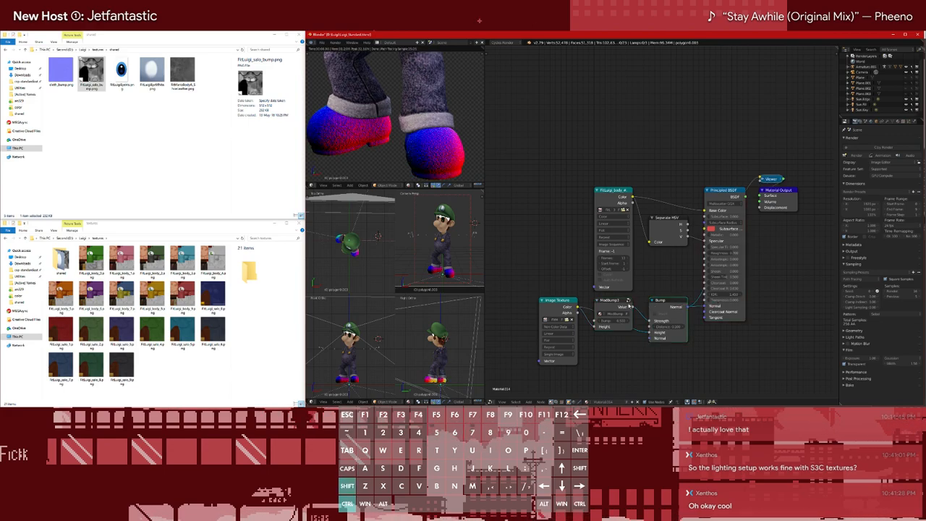
{"action": "left_click", "coordinate": [561, 308], "text": "ctrl+shift"}
{"action": "left_click", "coordinate": [651, 310], "text": "ctrl+shift"}
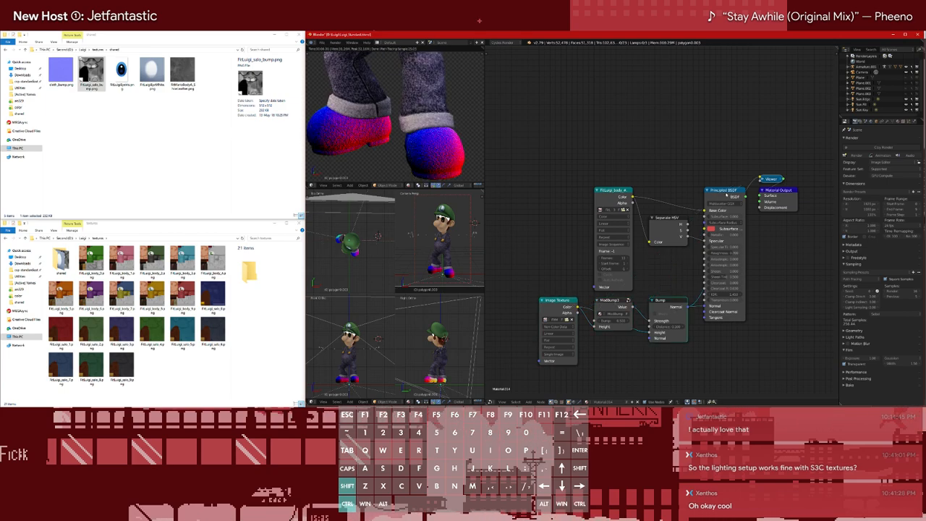
{"action": "left_click", "coordinate": [733, 196], "text": "ctrl+shift"}
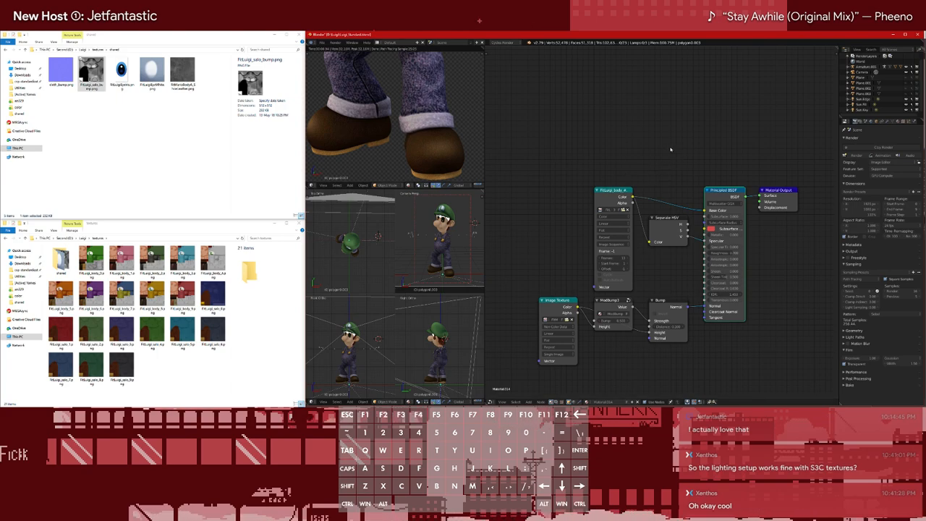
{"action": "scroll", "coordinate": [343, 130], "scroll_direction": "down", "scroll_amount": 5}
{"action": "middle_click_drag", "start_coordinate": [376, 95], "coordinate": [371, 131], "text": "shift"}
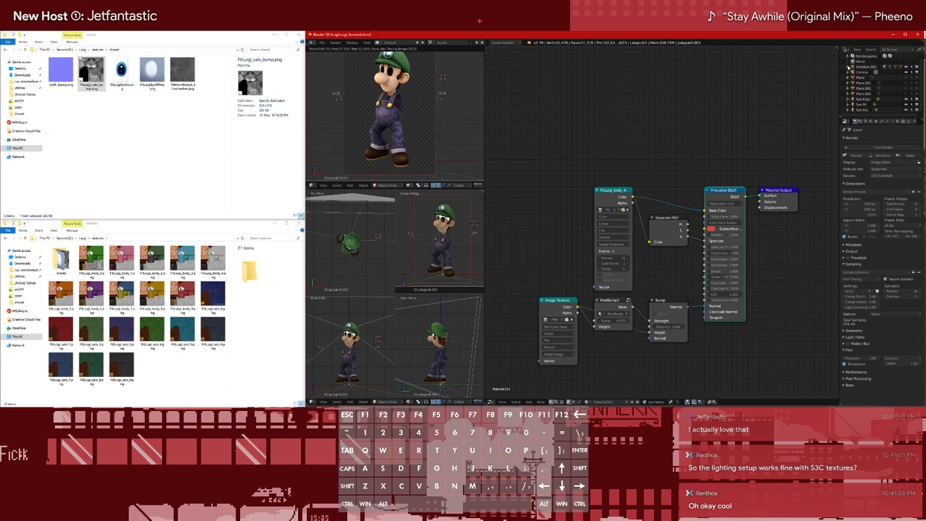
Expand the Luigi armature's meshes and examine the materials of the lower meshes for single-image body textures
{"action": "left_click", "coordinate": [848, 67]}
{"action": "scroll", "coordinate": [895, 85], "scroll_direction": "down", "scroll_amount": 1}
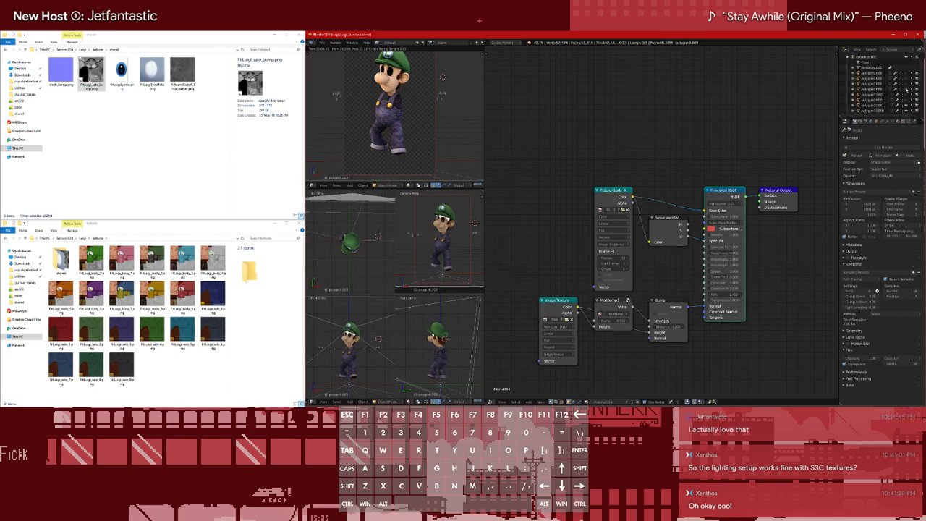
{"action": "left_click", "coordinate": [876, 101]}
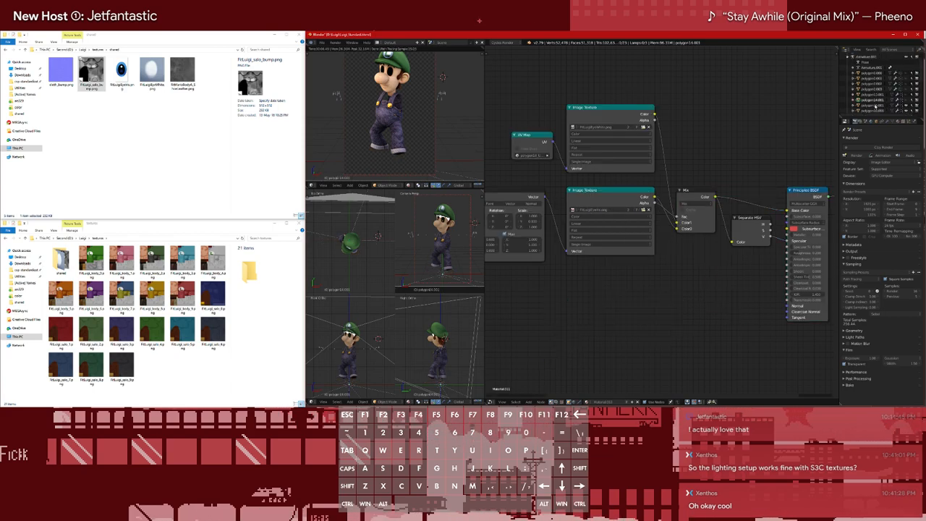
{"action": "left_click", "coordinate": [875, 105]}
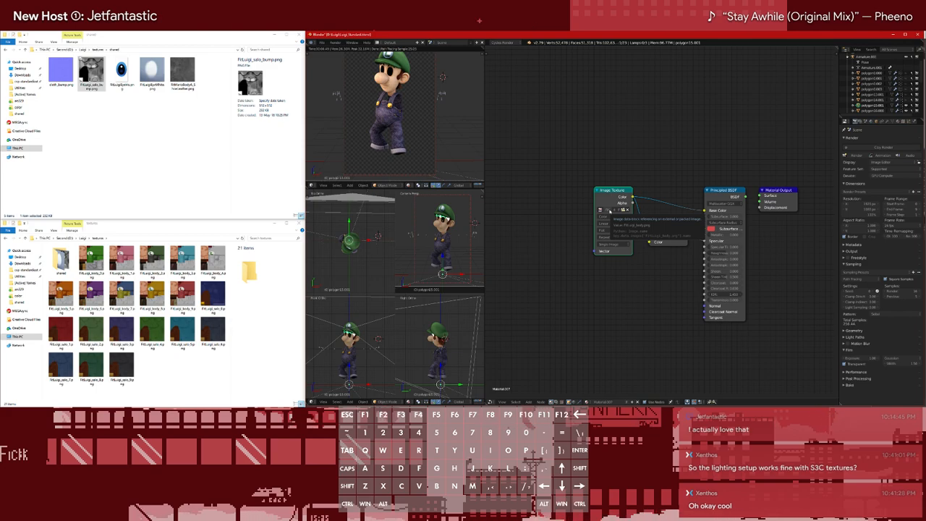
{"action": "scroll", "coordinate": [447, 209], "scroll_direction": "up", "scroll_amount": 2}
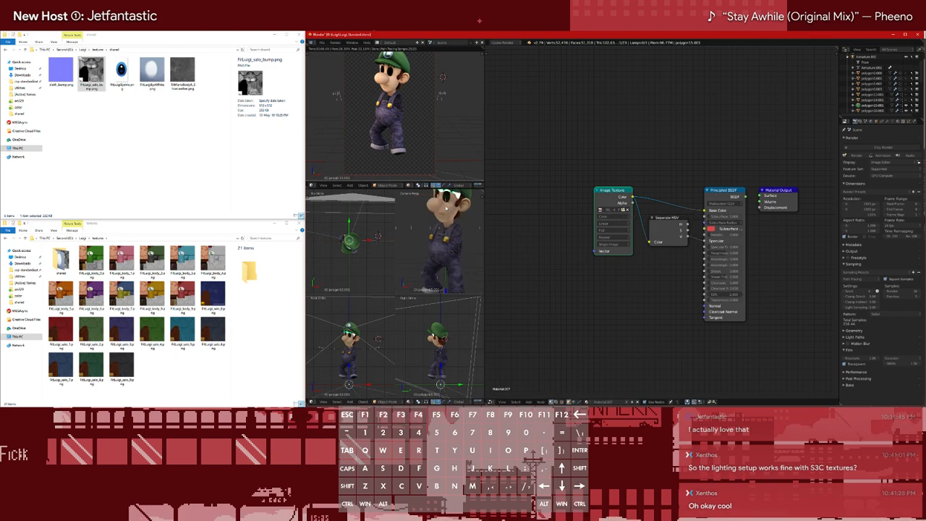
{"action": "scroll", "coordinate": [447, 208], "scroll_direction": "down", "scroll_amount": 1}
Copy the body texture sequence node from the first body mesh and replace polygon15.001's single Image Texture with it, relinking its Color output
{"action": "left_click", "coordinate": [874, 79]}
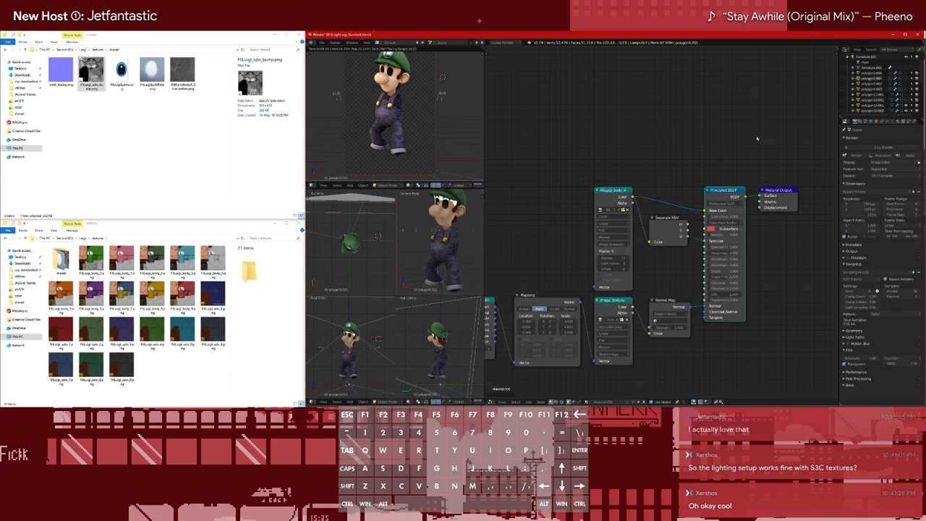
{"action": "left_click", "coordinate": [613, 208]}
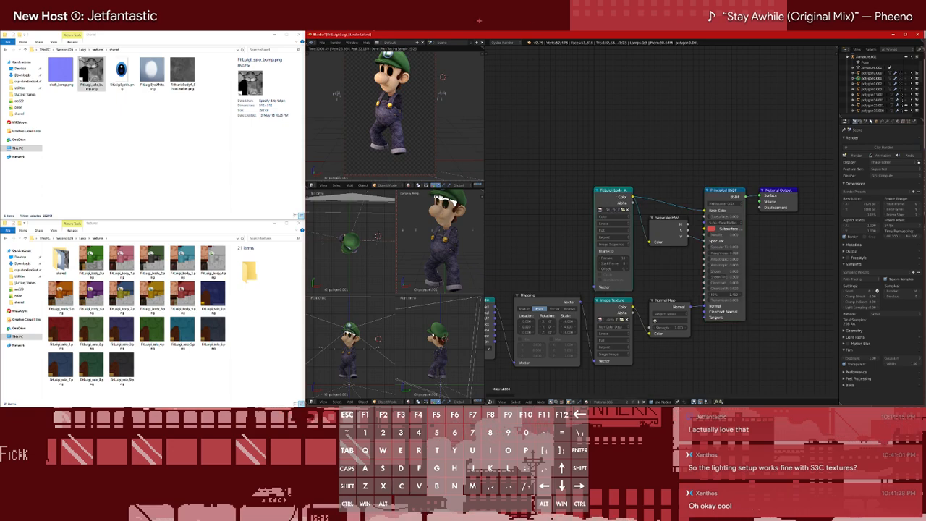
{"action": "left_click", "coordinate": [873, 108]}
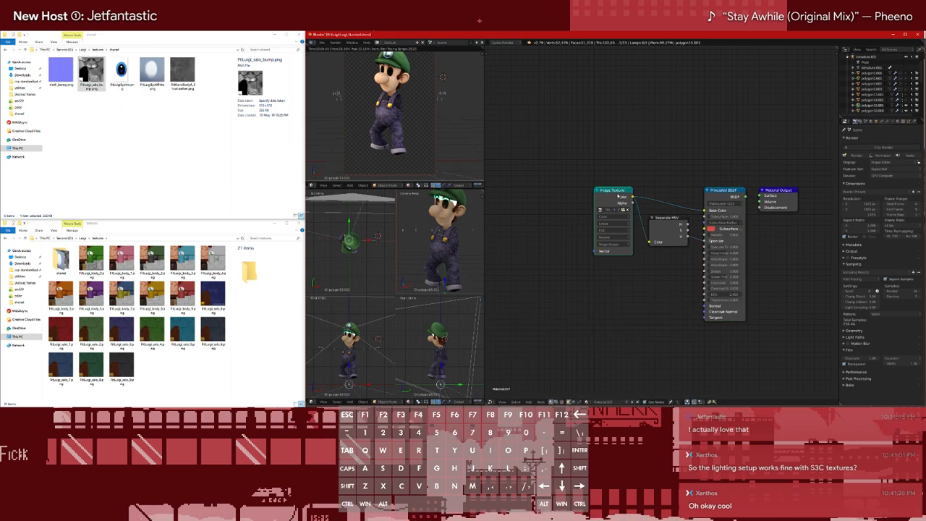
{"action": "key", "text": "x"}
{"action": "key", "text": "ctrl+v"}
{"action": "left_click_drag", "start_coordinate": [633, 197], "coordinate": [707, 210]}
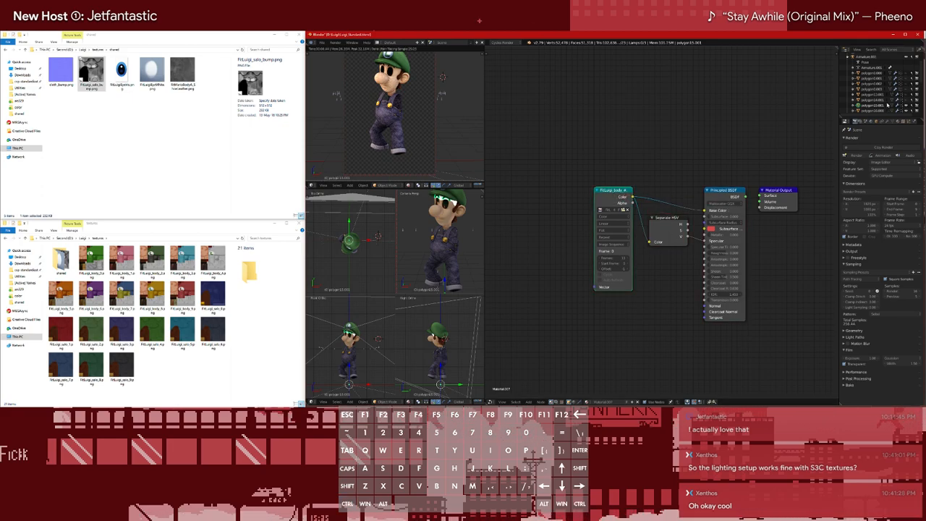
Replace the face material's Image Texture with the copied body sequence node, linking Color to Separate HSV and Base Color
{"action": "left_click", "coordinate": [879, 112]}
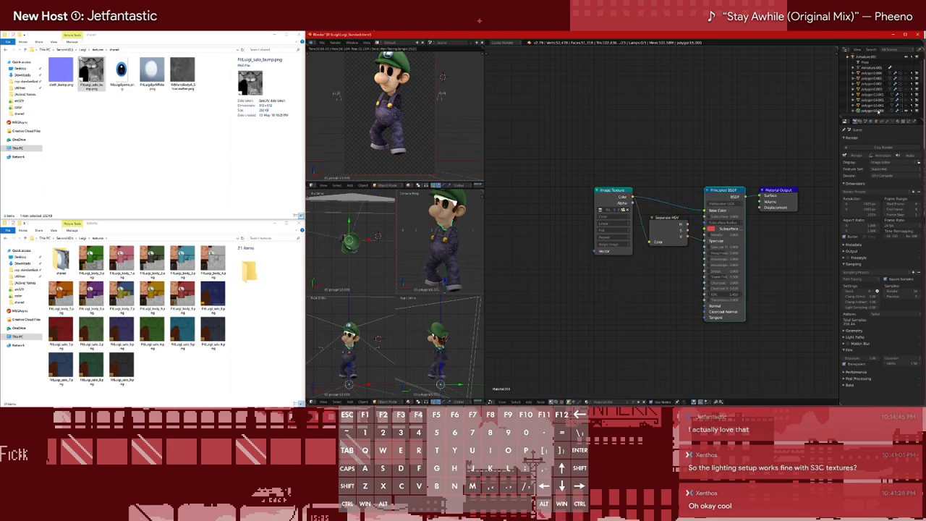
{"action": "left_click", "coordinate": [611, 201]}
{"action": "key", "text": "x"}
{"action": "key", "text": "ctrl+v"}
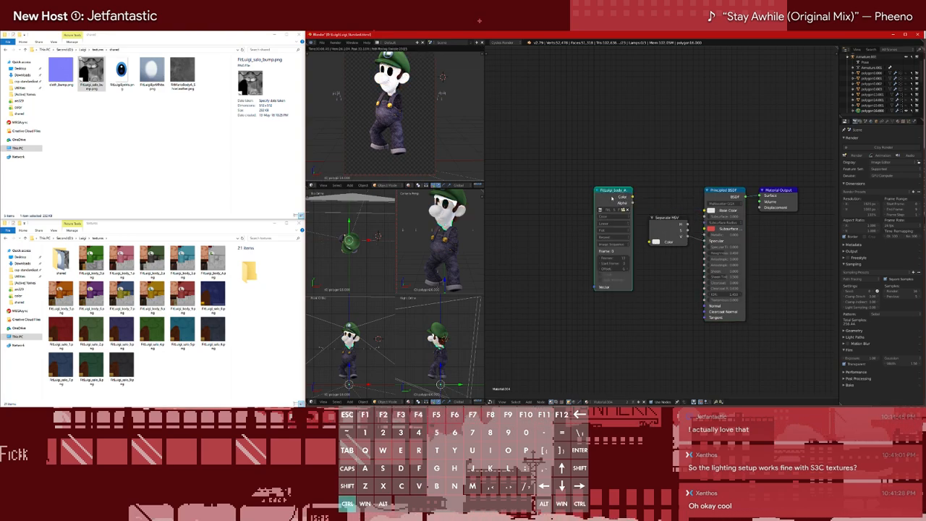
{"action": "left_click_drag", "start_coordinate": [632, 197], "coordinate": [651, 242]}
{"action": "left_click_drag", "start_coordinate": [632, 197], "coordinate": [707, 209]}
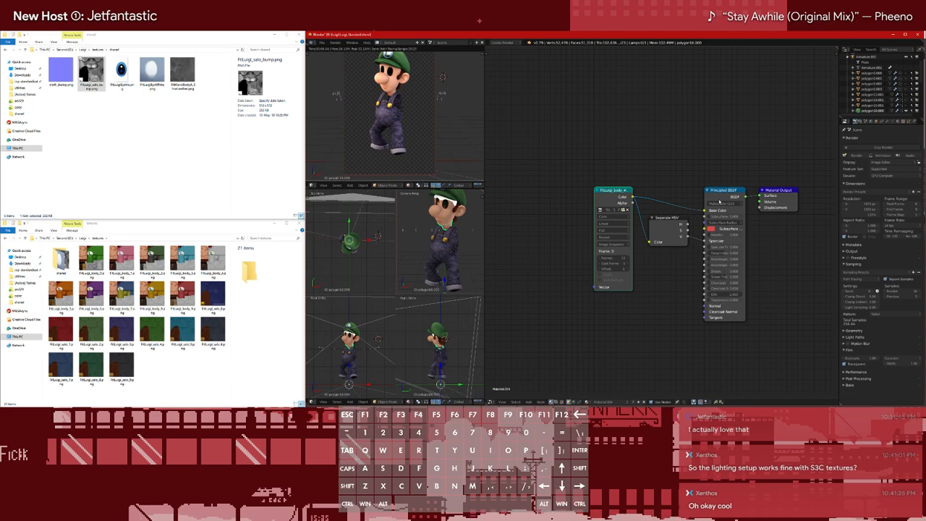
Hide the retextured face mesh in the viewport
{"action": "left_click", "coordinate": [906, 111]}
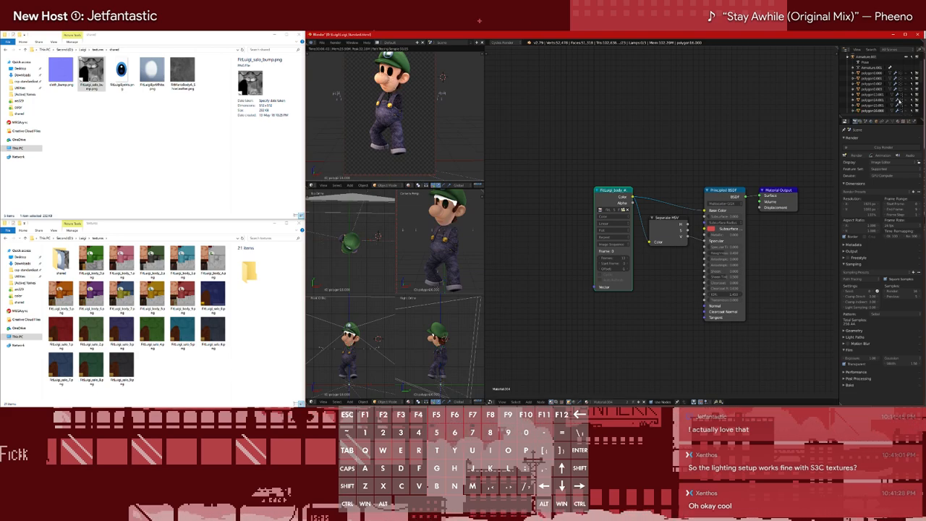
{"action": "scroll", "coordinate": [890, 94], "scroll_direction": "down", "scroll_amount": 4}
{"action": "left_click", "coordinate": [877, 76]}
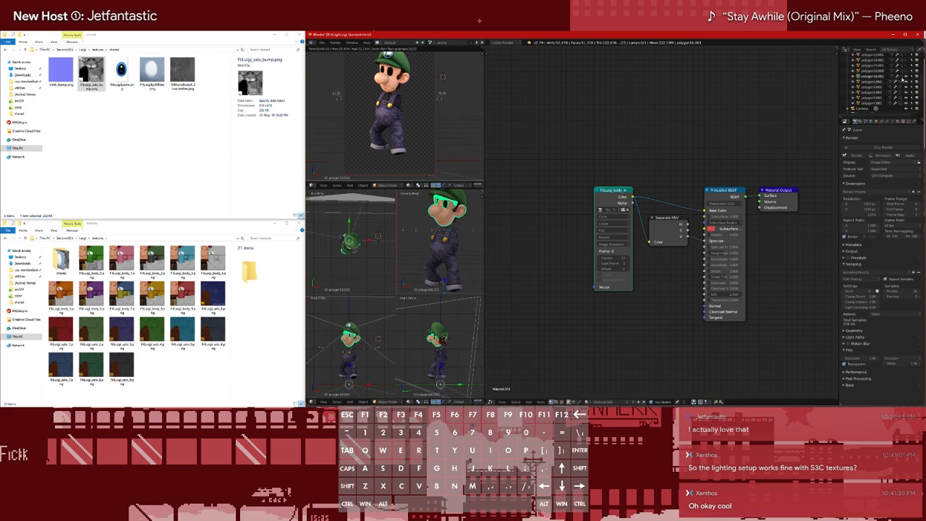
{"action": "left_click", "coordinate": [906, 76]}
Import the numbered FitLuigi_salo textures as an image sequence node in the overalls mesh's material and place it beside the old texture
{"action": "left_click", "coordinate": [873, 82]}
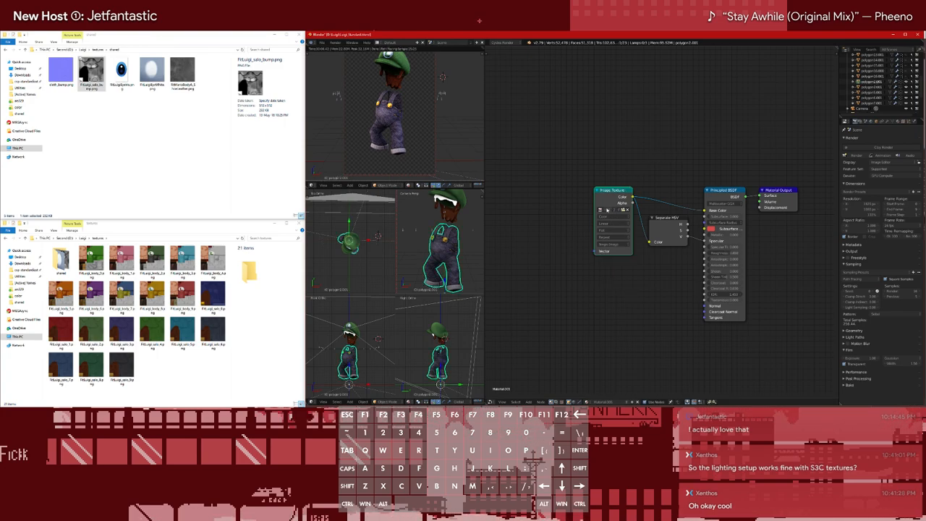
{"action": "key", "text": "shift+a"}
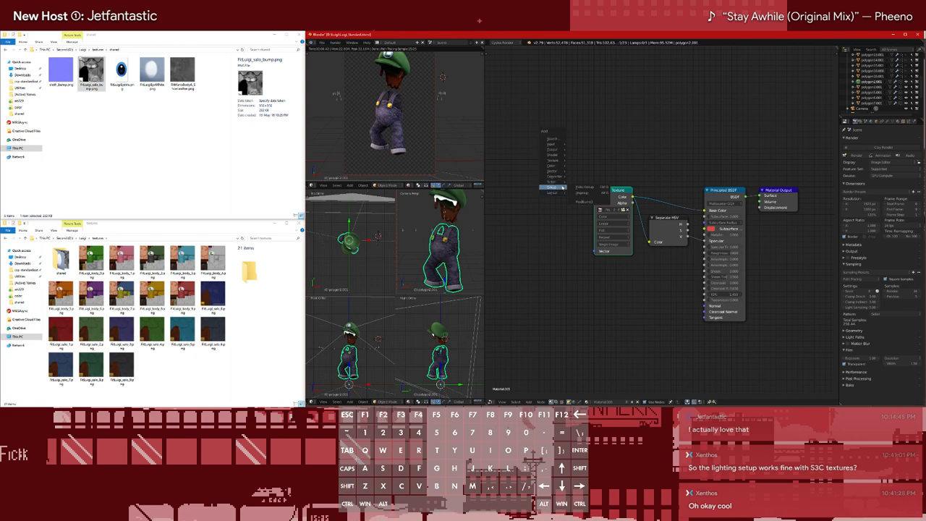
{"action": "left_click", "coordinate": [579, 166]}
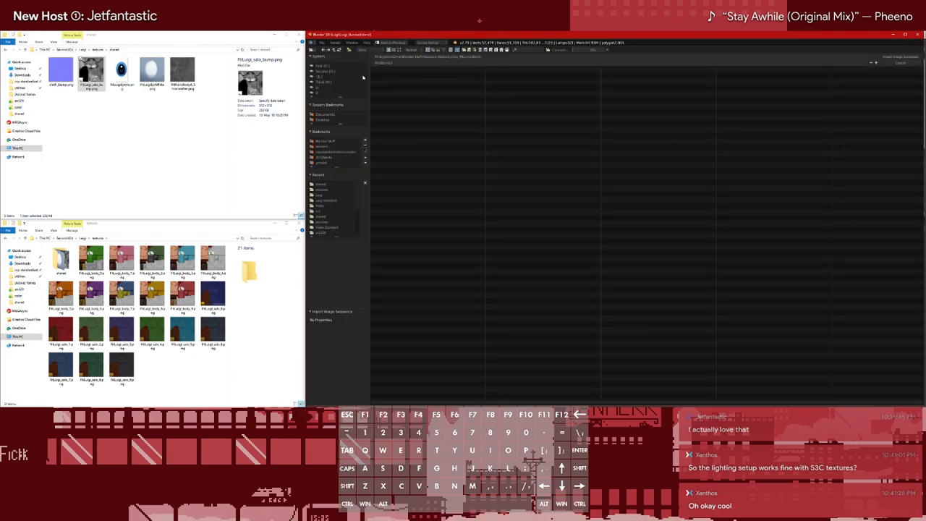
{"action": "left_click", "coordinate": [324, 185]}
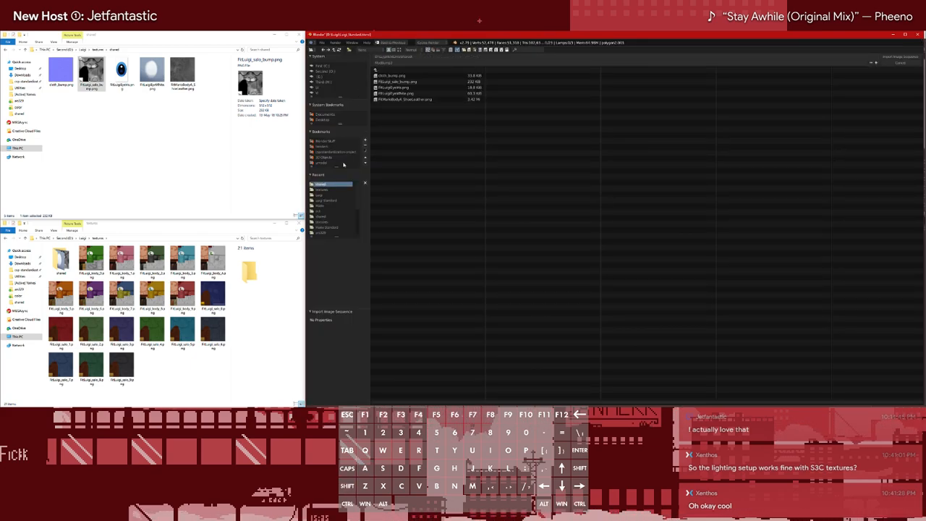
{"action": "left_click", "coordinate": [321, 189]}
{"action": "left_click", "coordinate": [411, 140]}
{"action": "key", "text": "shift+Down"}
{"action": "key", "text": "shift+Down"}
{"action": "key", "text": "shift+Down"}
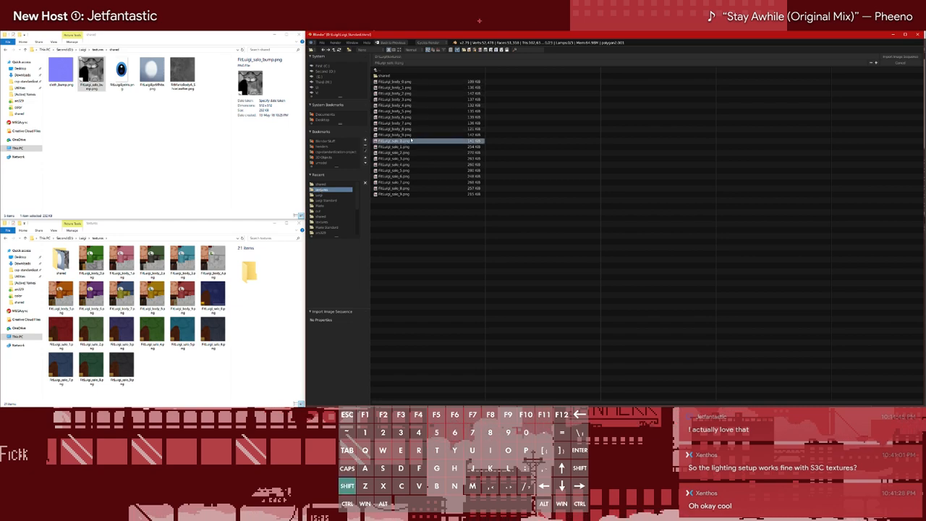
{"action": "key", "text": "shift+Down"}
{"action": "key", "text": "shift+Down"}
{"action": "key", "text": "shift+Down"}
{"action": "key", "text": "shift+Down"}
{"action": "key", "text": "shift+Down"}
{"action": "key", "text": "shift+Down"}
{"action": "key", "text": "Return"}
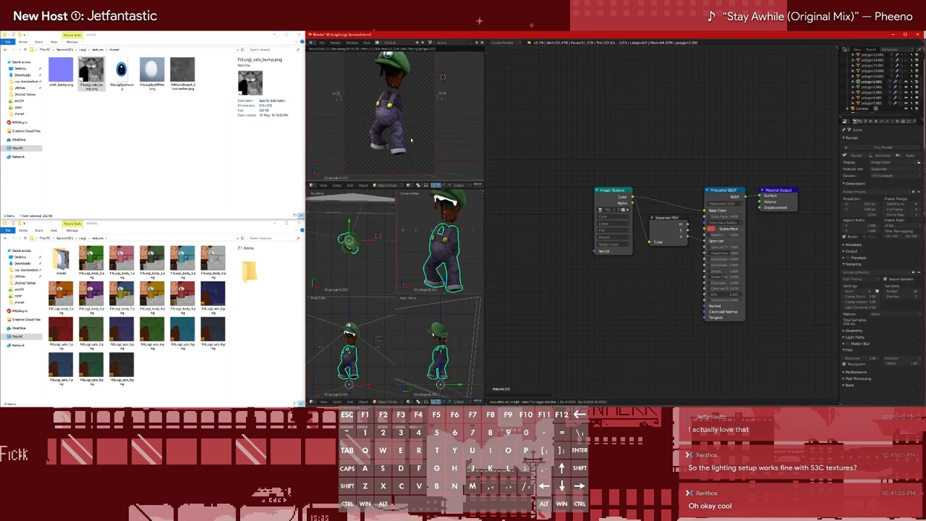
{"action": "left_click", "coordinate": [539, 185]}
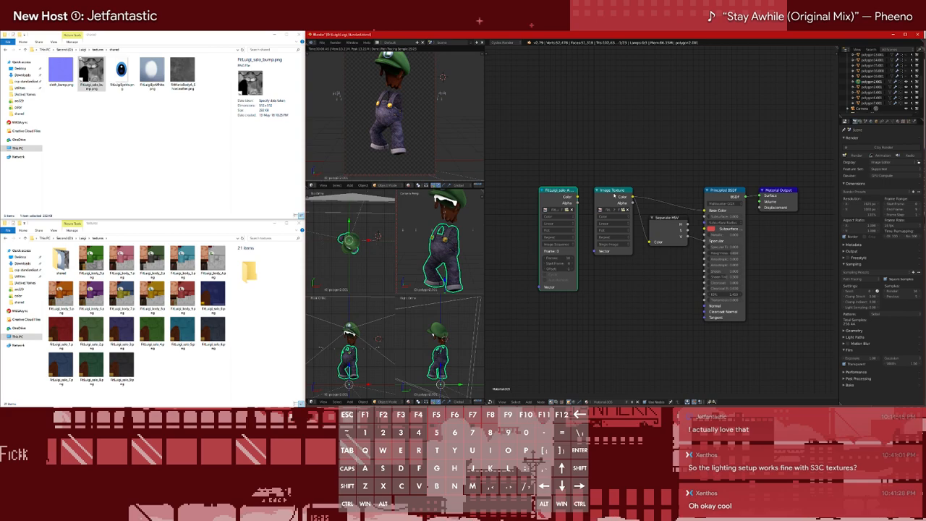
Swap the overalls' old Image Texture for the salo sequence node, set the old node aside, and save the file
{"action": "left_click", "coordinate": [615, 195]}
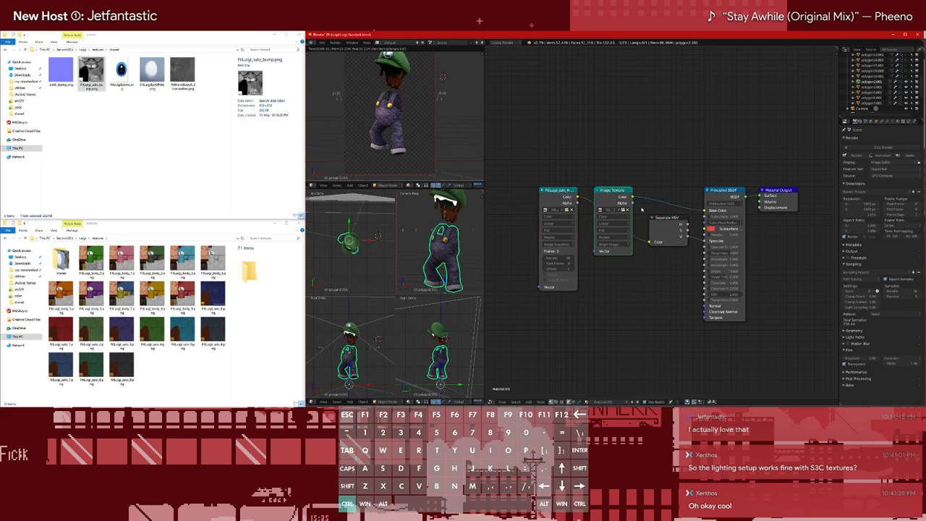
{"action": "left_click_drag", "start_coordinate": [574, 197], "coordinate": [611, 194], "text": "ctrl"}
{"action": "left_click", "coordinate": [552, 195]}
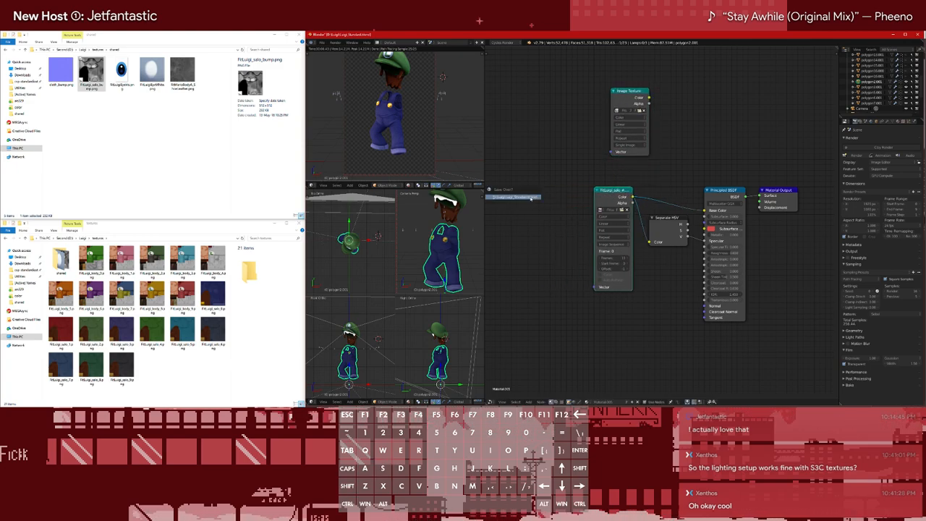
Copy the overalls' Bump and ModBump3 nodes from the recent Mario standard file and paste them into Luigi's overalls material
{"action": "key", "text": "ctrl+shift+o"}
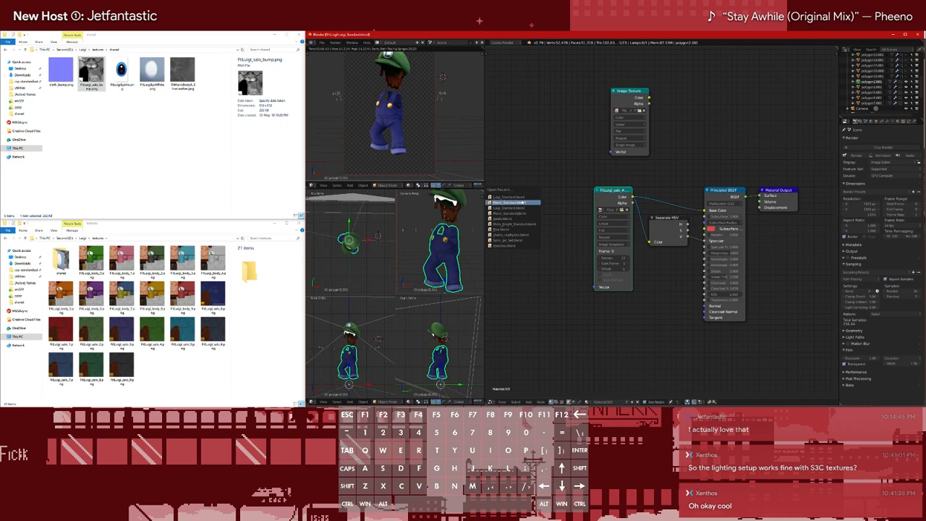
{"action": "left_click", "coordinate": [514, 202]}
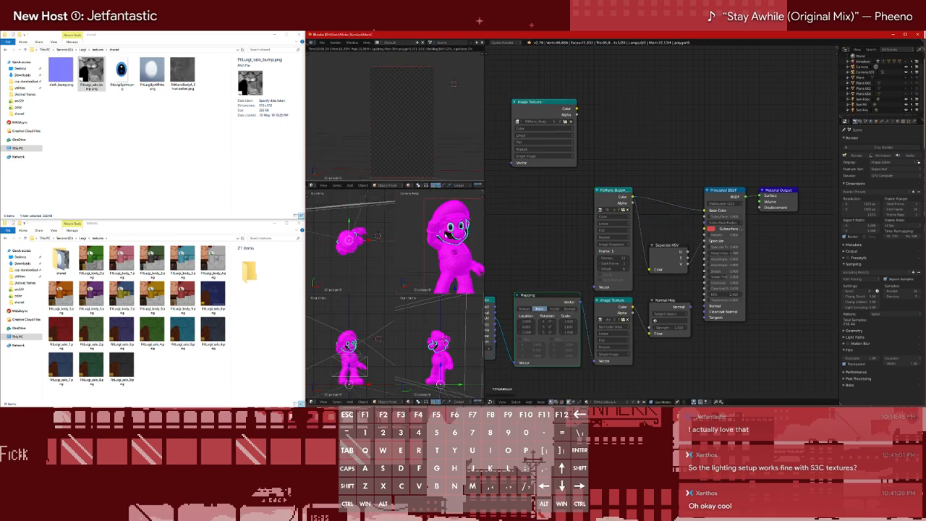
{"action": "right_click", "coordinate": [449, 262]}
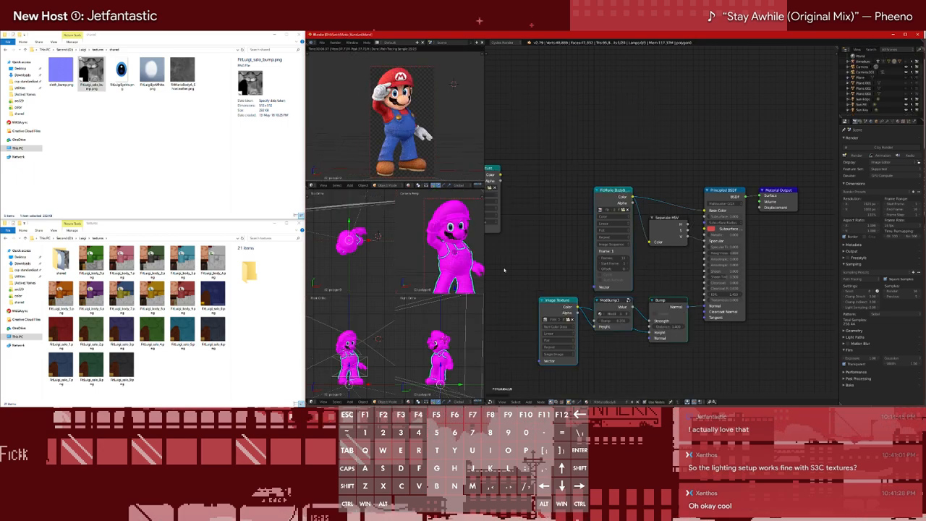
{"action": "scroll", "coordinate": [660, 298], "scroll_direction": "down", "scroll_amount": 2}
{"action": "scroll", "coordinate": [662, 299], "scroll_direction": "up", "scroll_amount": 1}
{"action": "right_click", "coordinate": [661, 300]}
{"action": "right_click", "coordinate": [618, 300], "text": "shift"}
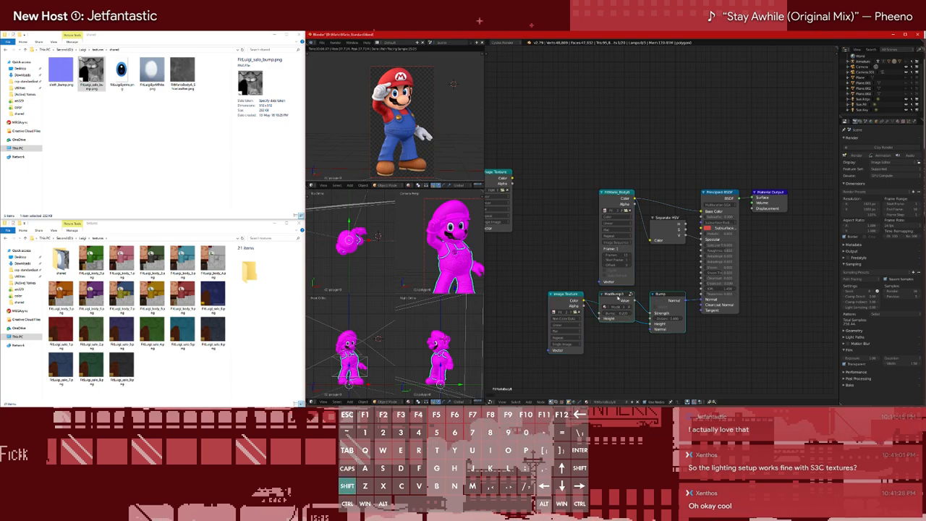
{"action": "right_click", "coordinate": [570, 301], "text": "shift"}
{"action": "key", "text": "ctrl+c"}
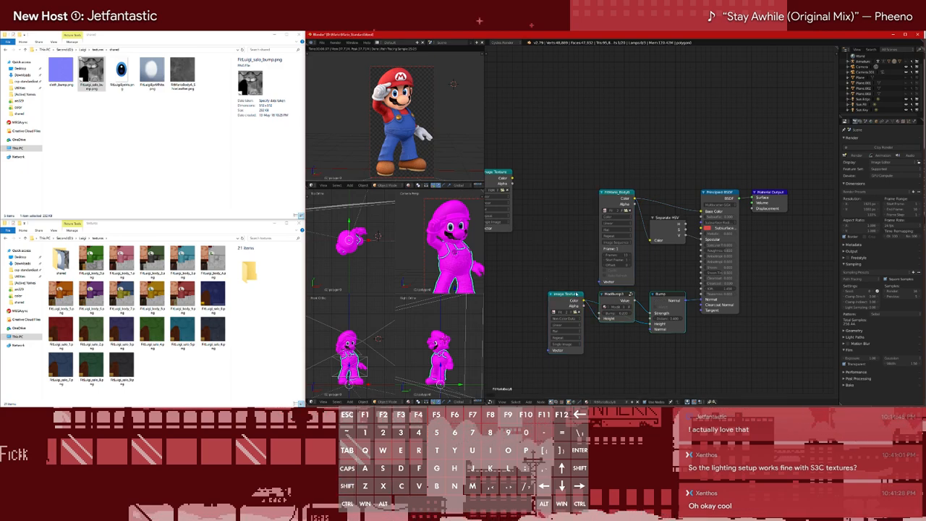
{"action": "key", "text": "ctrl+shift+o"}
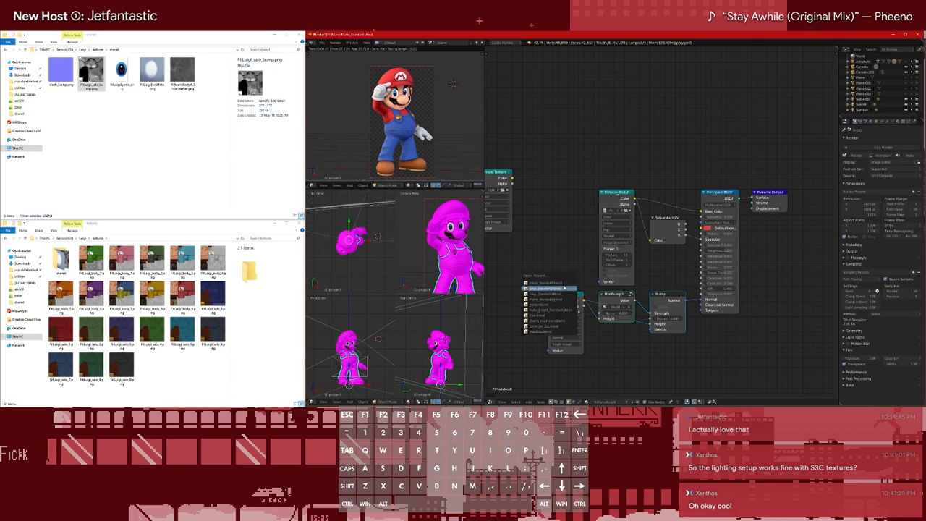
{"action": "key", "text": "ctrl+v"}
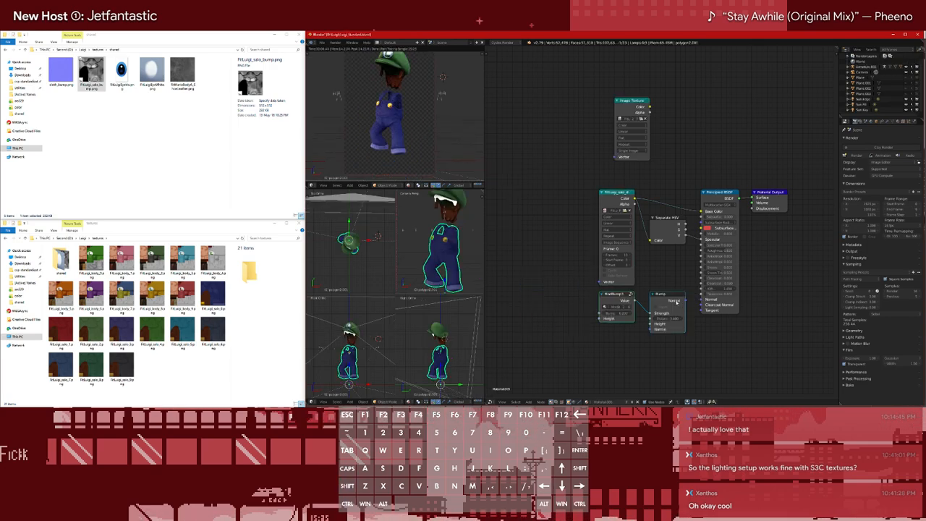
Add an Image Texture node beside ModBump3 in the overalls material and load FitLuigi_salo_bump.png from the shared textures folder
{"action": "key", "text": "shift+a"}
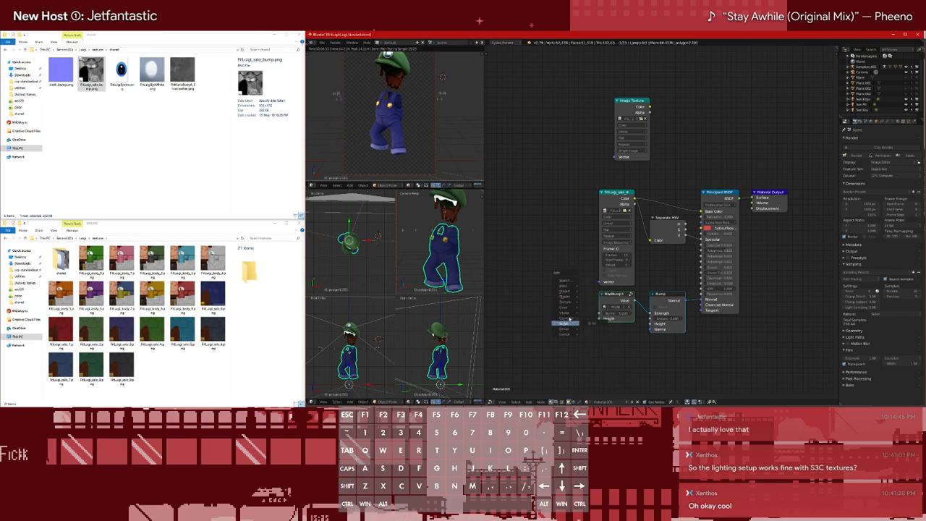
{"action": "mouse_move", "coordinate": [576, 302]}
{"action": "left_click", "coordinate": [600, 338]}
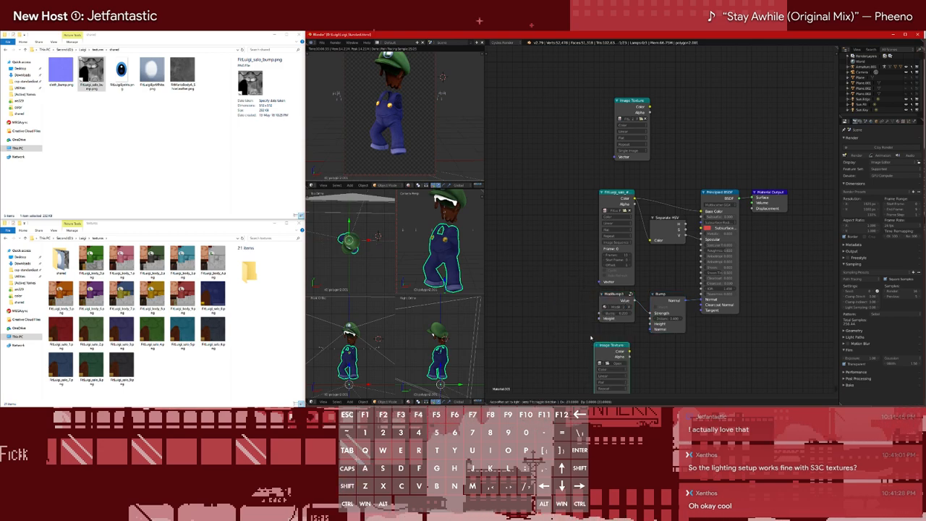
{"action": "left_click", "coordinate": [547, 293]}
{"action": "left_click", "coordinate": [571, 314]}
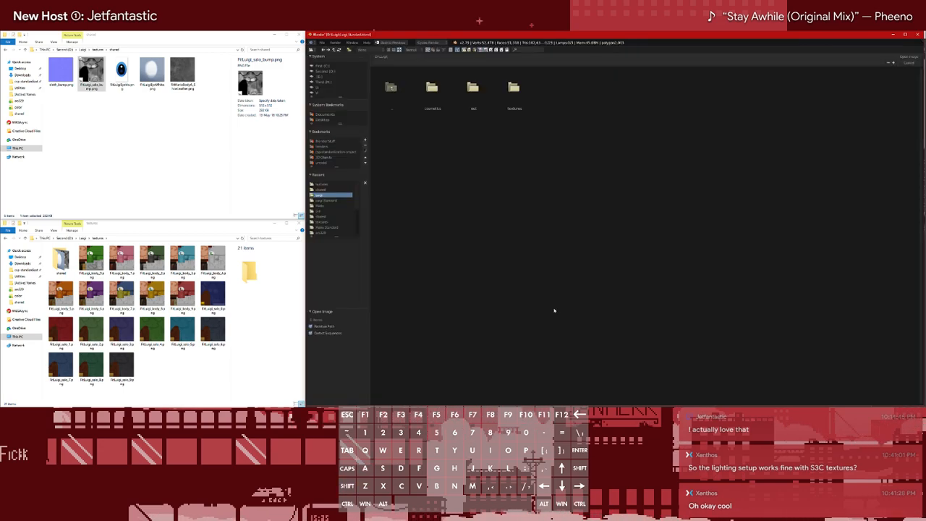
{"action": "double_click", "coordinate": [514, 87]}
{"action": "double_click", "coordinate": [432, 87]}
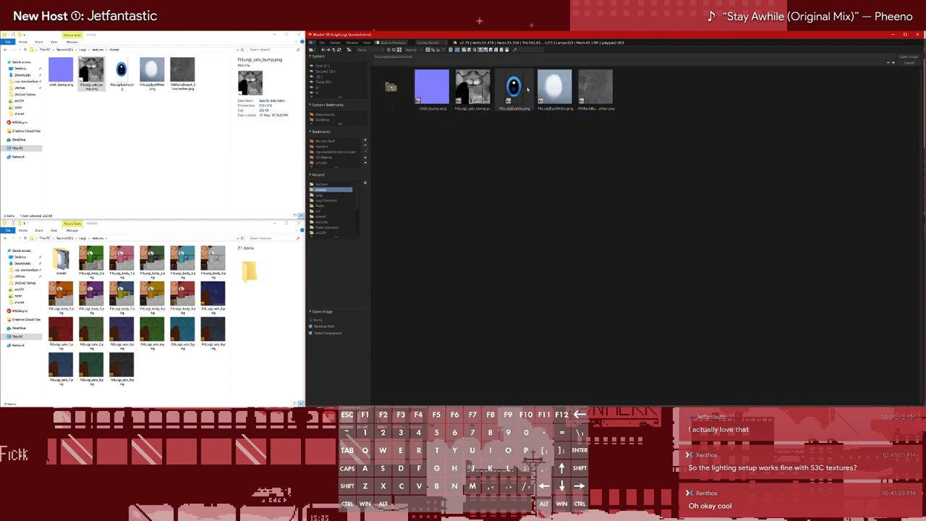
{"action": "double_click", "coordinate": [454, 86]}
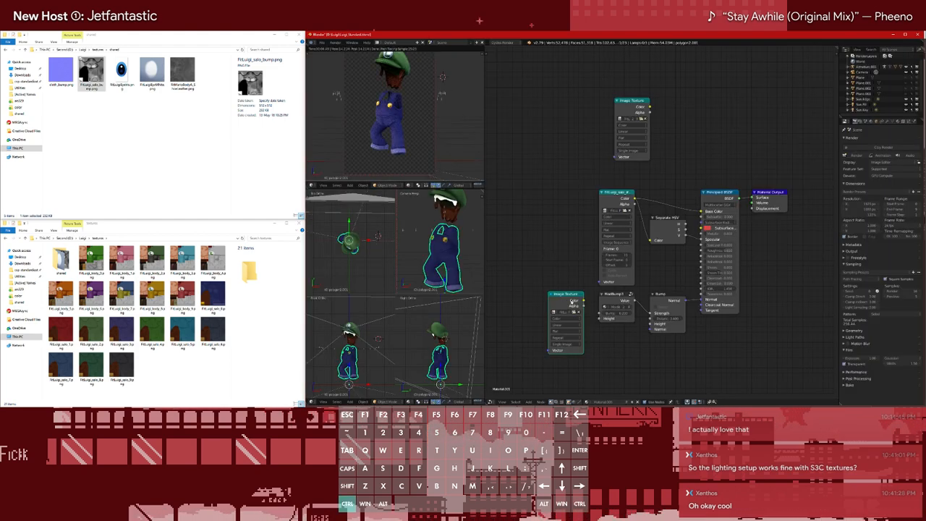
Set the bump texture to Non-Color Data and link its Color output to the Height inputs of ModBump3 and Bump
{"action": "key", "text": "ctrl+z"}
{"action": "right_click_drag", "start_coordinate": [578, 305], "coordinate": [605, 323], "text": "alt+shift"}
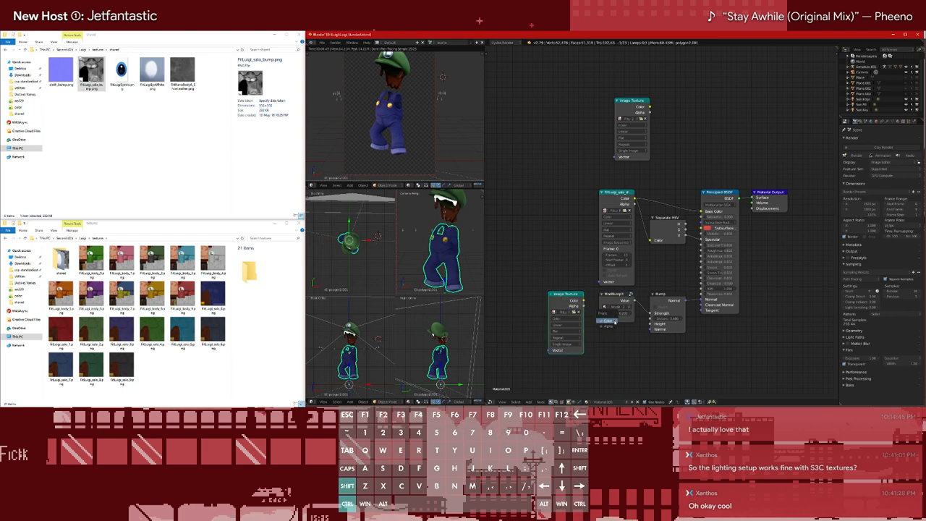
{"action": "left_click", "coordinate": [606, 325]}
{"action": "left_click", "coordinate": [605, 323]}
{"action": "left_click", "coordinate": [563, 318]}
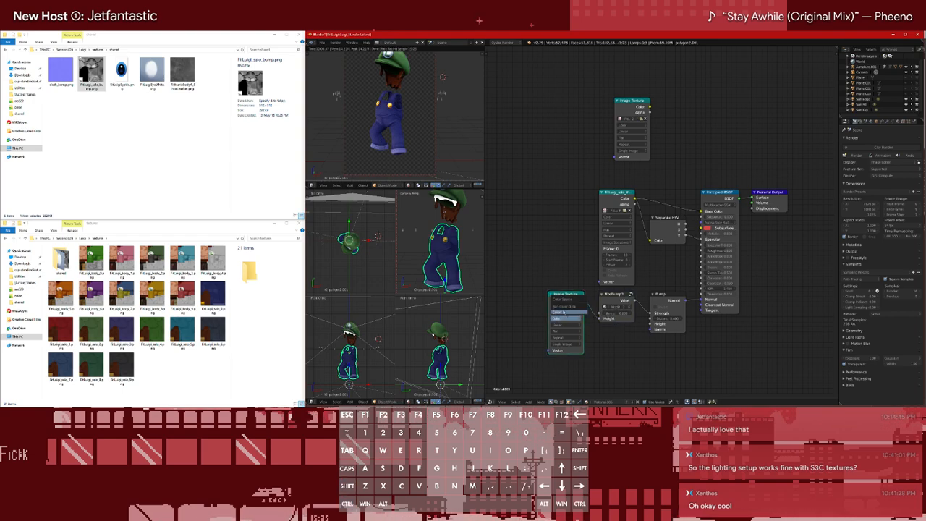
{"action": "left_click", "coordinate": [557, 307]}
{"action": "right_click_drag", "start_coordinate": [571, 321], "coordinate": [659, 326], "text": "alt+shift"}
{"action": "left_click", "coordinate": [658, 325]}
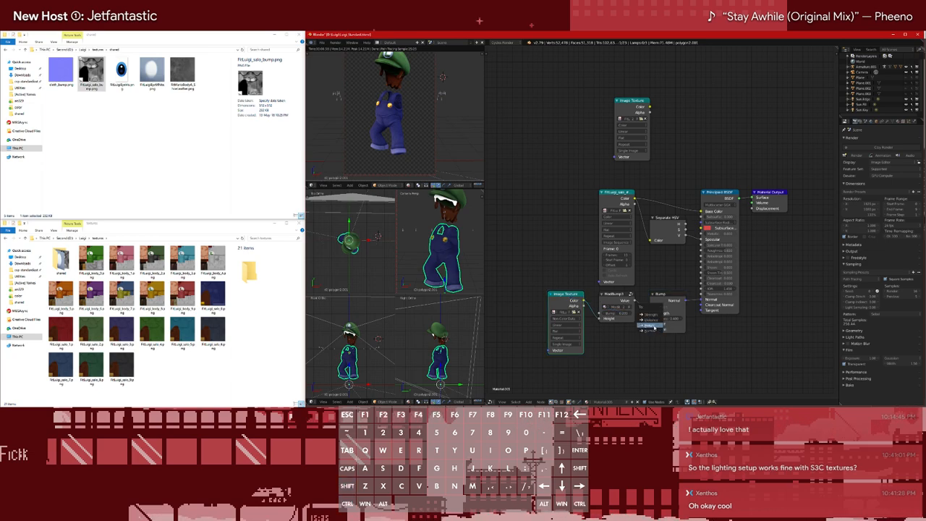
Add Mapping and Texture Coordinate nodes in front of the overalls' bump Image Texture
{"action": "key", "text": "ctrl+t"}
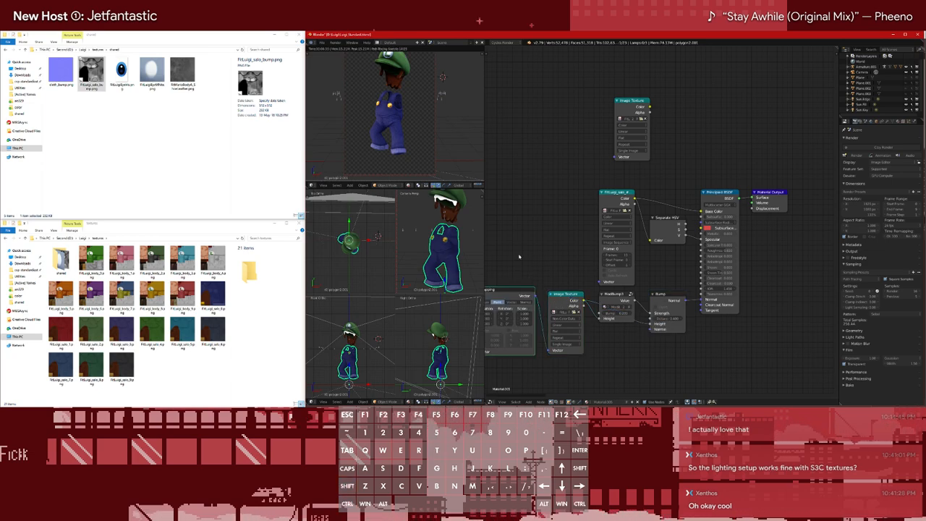
{"action": "middle_click_drag", "start_coordinate": [520, 254], "coordinate": [607, 258]}
Open the recent Mario standard file and examine the bump node setup in his overalls material
{"action": "key", "text": "ctrl+shift+o"}
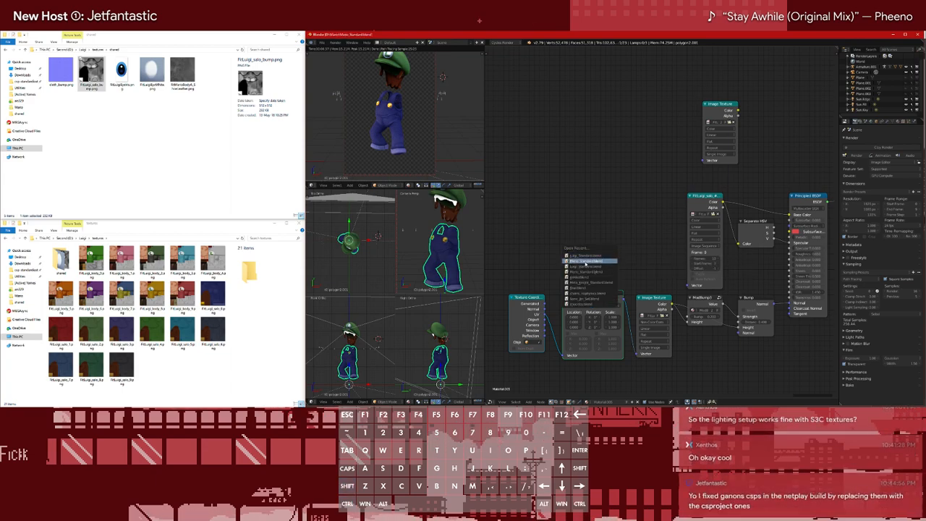
{"action": "left_click", "coordinate": [583, 262]}
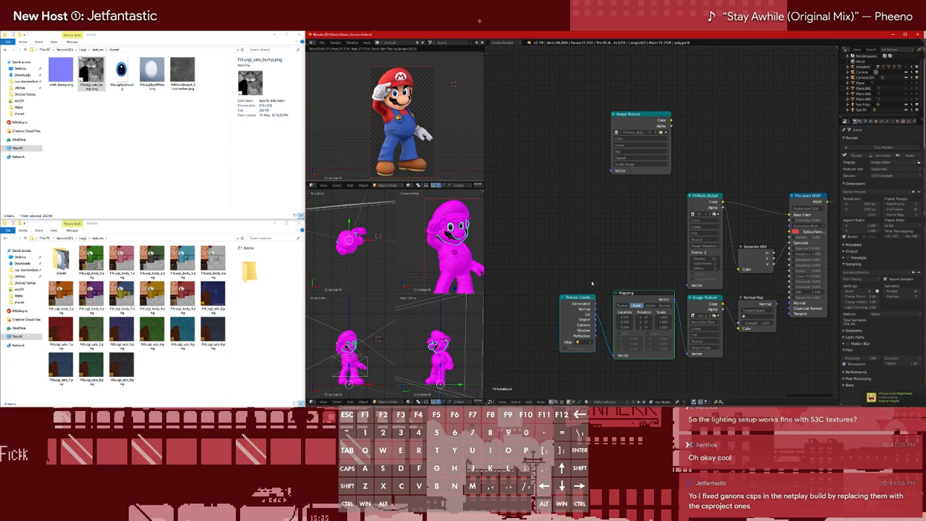
{"action": "right_click", "coordinate": [458, 268]}
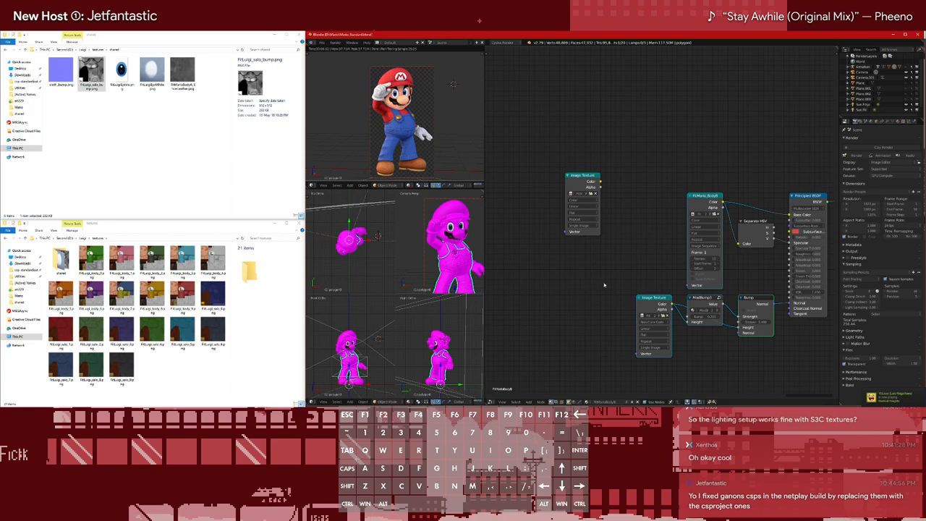
{"action": "middle_click_drag", "start_coordinate": [598, 277], "coordinate": [540, 276]}
Reopen the recent Luigi standard file and delete the Mapping and Texture Coordinate nodes from the overalls' bump texture
{"action": "key", "text": "ctrl+shift+o"}
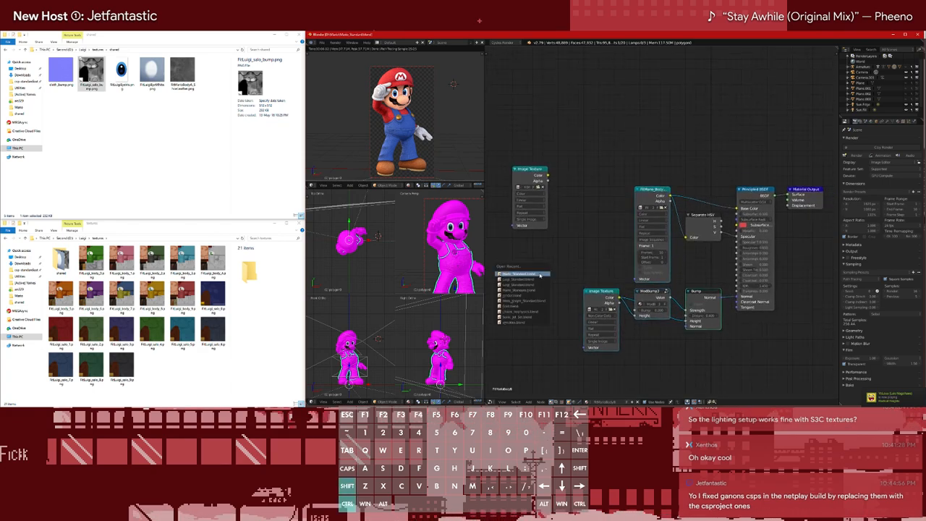
{"action": "left_click", "coordinate": [539, 276]}
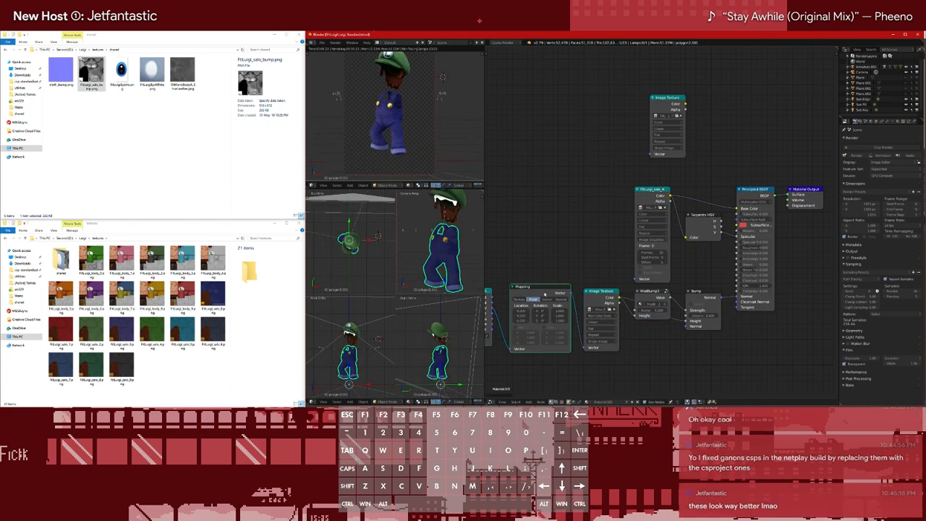
{"action": "key", "text": "x"}
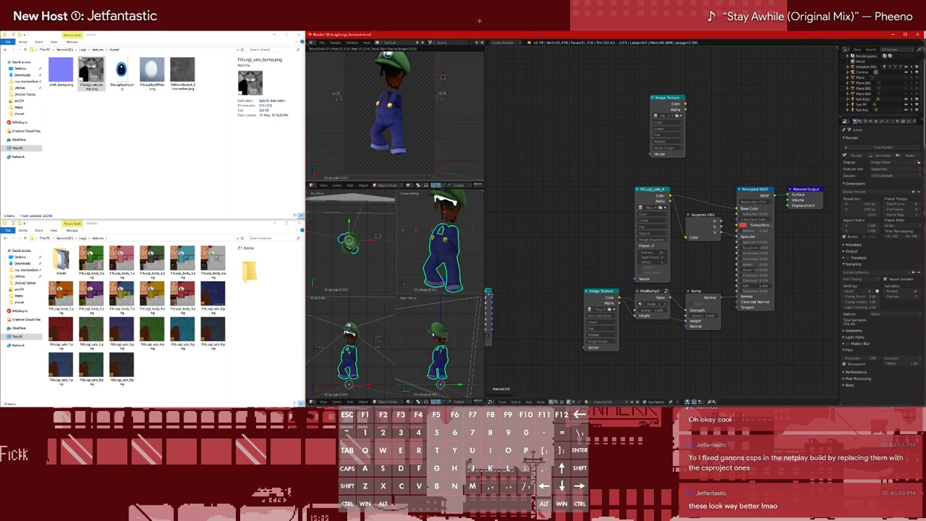
Inspect the overalls' bump shading around the straps and buttons up close in the rendered view
{"action": "scroll", "coordinate": [408, 137], "scroll_direction": "up", "scroll_amount": 4}
{"action": "scroll", "coordinate": [408, 137], "scroll_direction": "down", "scroll_amount": 5}
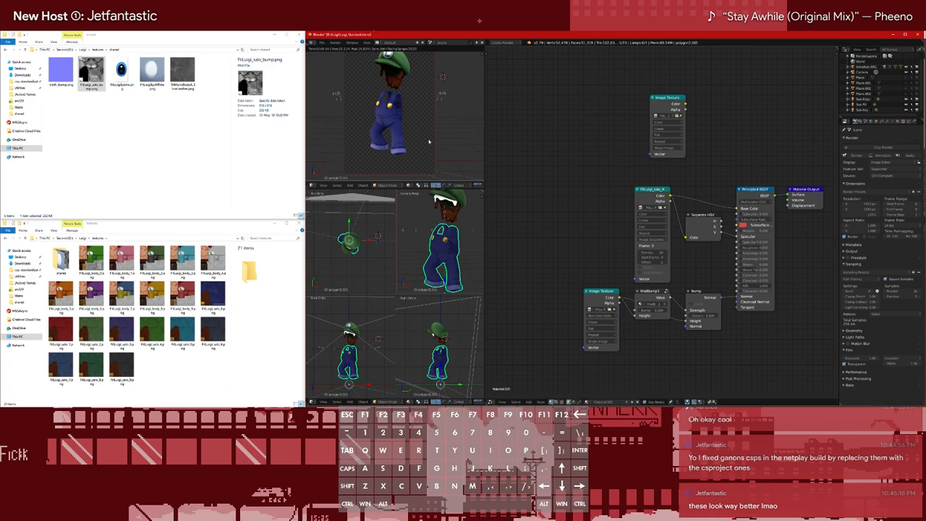
{"action": "scroll", "coordinate": [428, 142], "scroll_direction": "down", "scroll_amount": 1}
{"action": "middle_click_drag", "start_coordinate": [429, 142], "coordinate": [425, 147], "text": "shift"}
{"action": "scroll", "coordinate": [431, 151], "scroll_direction": "up", "scroll_amount": 1}
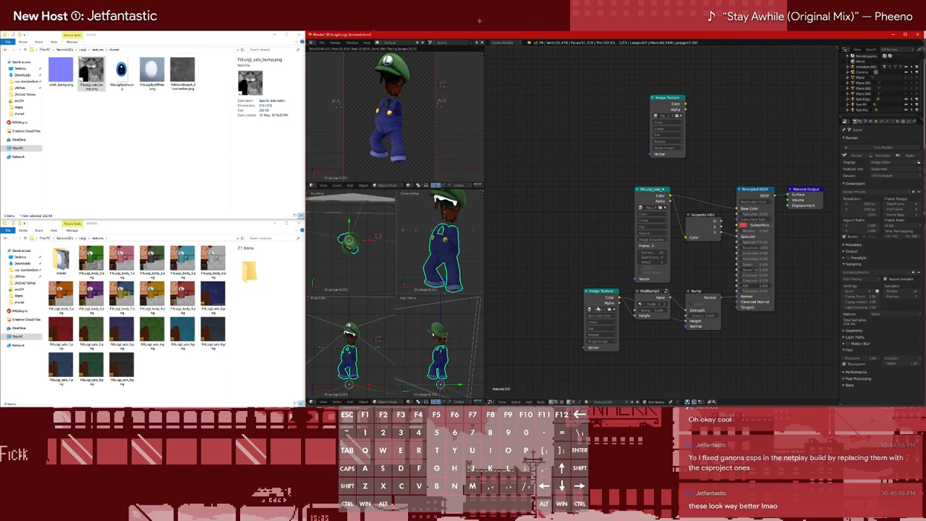
{"action": "scroll", "coordinate": [369, 130], "scroll_direction": "up", "scroll_amount": 6}
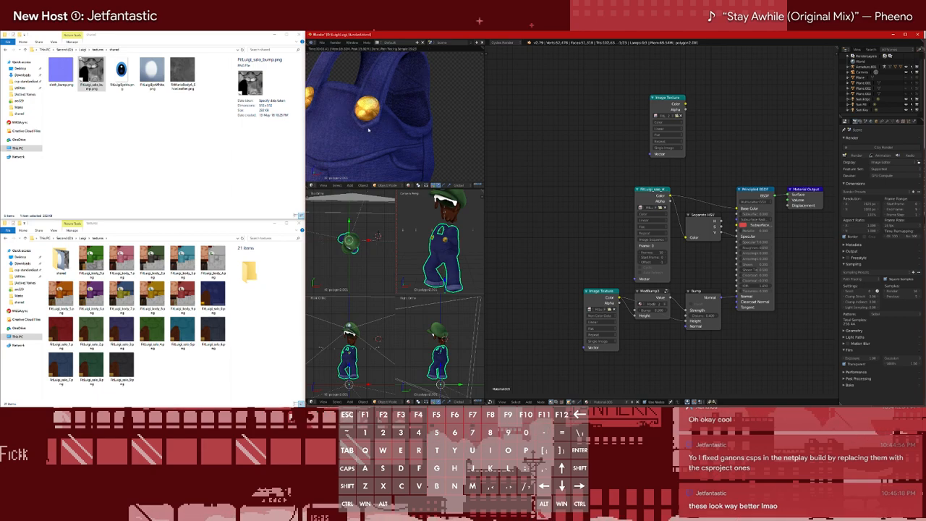
{"action": "scroll", "coordinate": [368, 129], "scroll_direction": "down", "scroll_amount": 6}
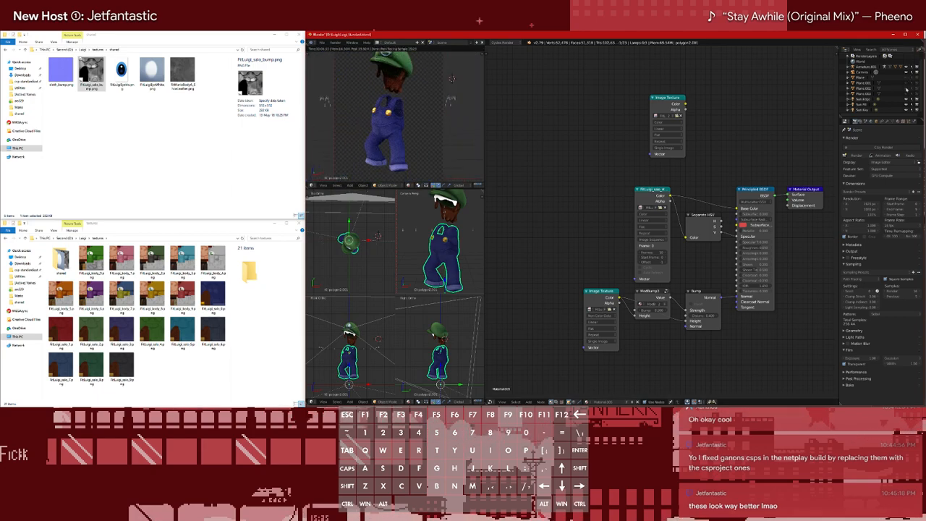
Expand the armature's mesh list and hide the retextured overalls mesh
{"action": "left_click", "coordinate": [848, 66]}
{"action": "scroll", "coordinate": [867, 91], "scroll_direction": "down", "scroll_amount": 5}
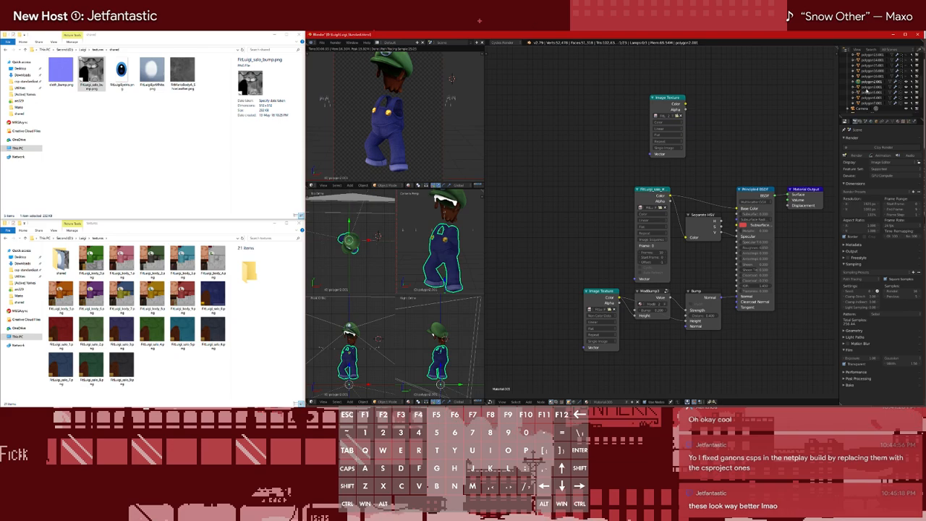
{"action": "left_click", "coordinate": [906, 81]}
Replace the buttons' Image Texture with the salo sequence node copied from the overalls material, relink its Color output, and hide the buttons
{"action": "left_click", "coordinate": [871, 86]}
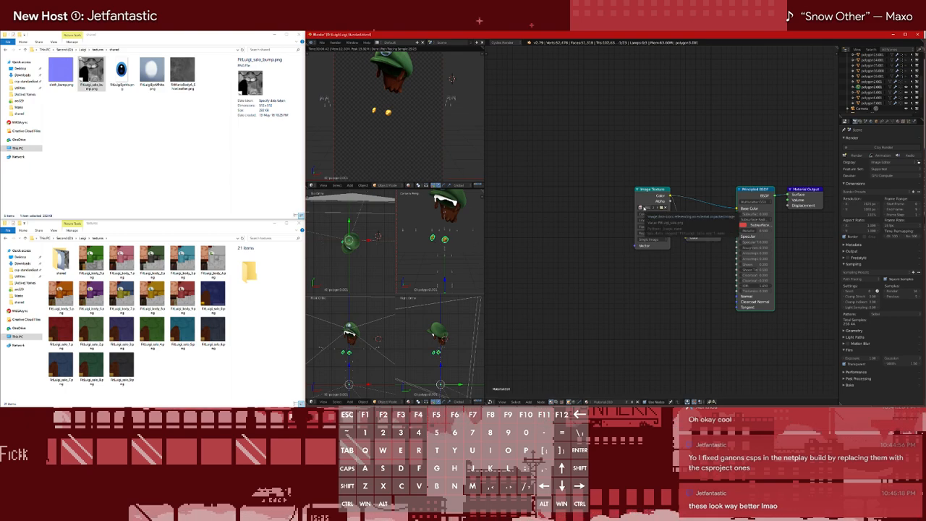
{"action": "left_click", "coordinate": [875, 81]}
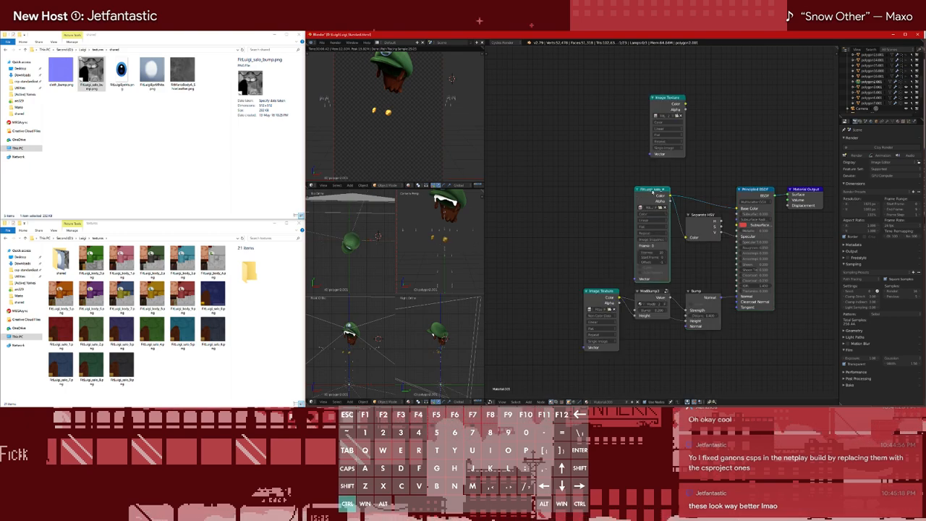
{"action": "left_click", "coordinate": [875, 87]}
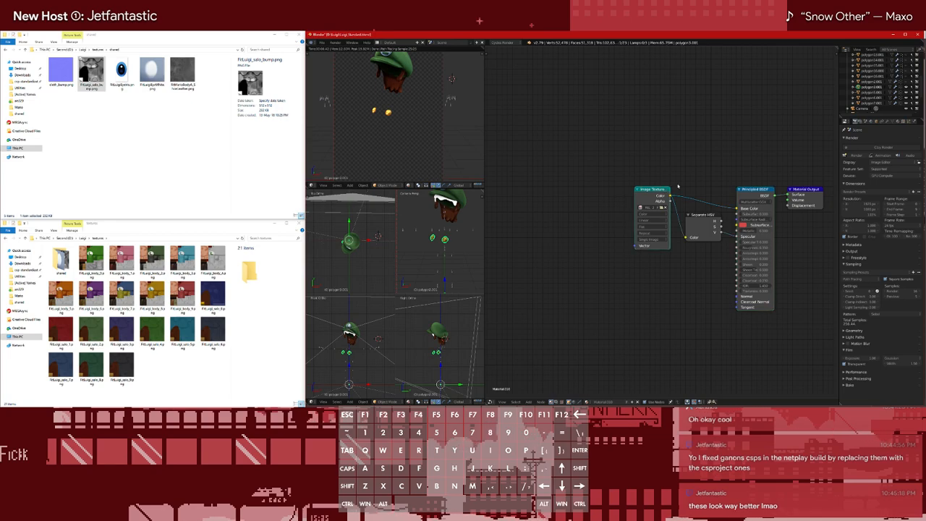
{"action": "left_click_drag", "start_coordinate": [670, 195], "coordinate": [737, 208]}
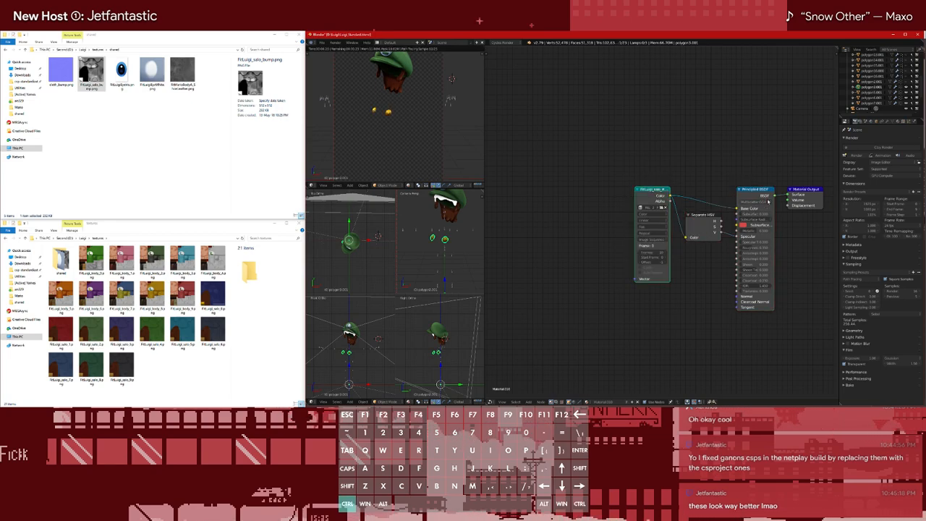
{"action": "left_click", "coordinate": [906, 87]}
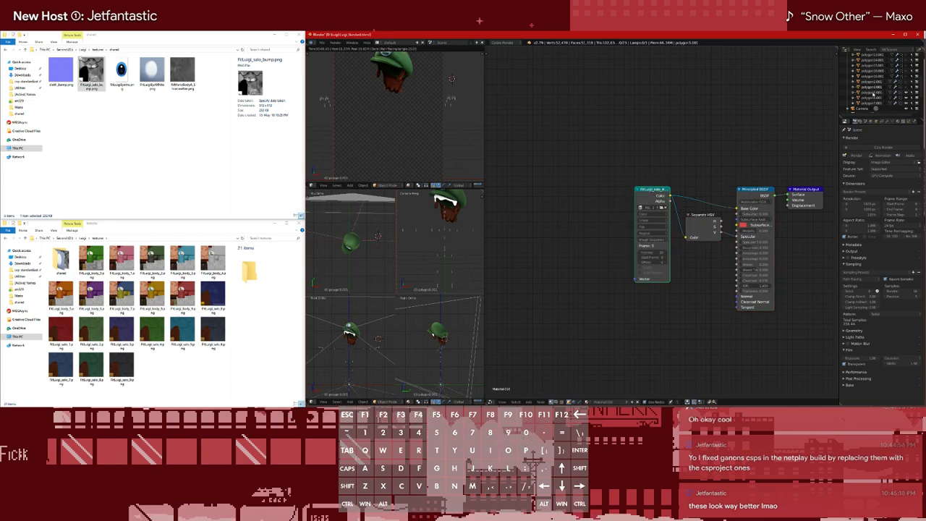
Replace the hair mesh's Image Texture with a copied FitLuigi_body sequence node, linking its Color to Base Color and Separate HSV
{"action": "left_click", "coordinate": [874, 93]}
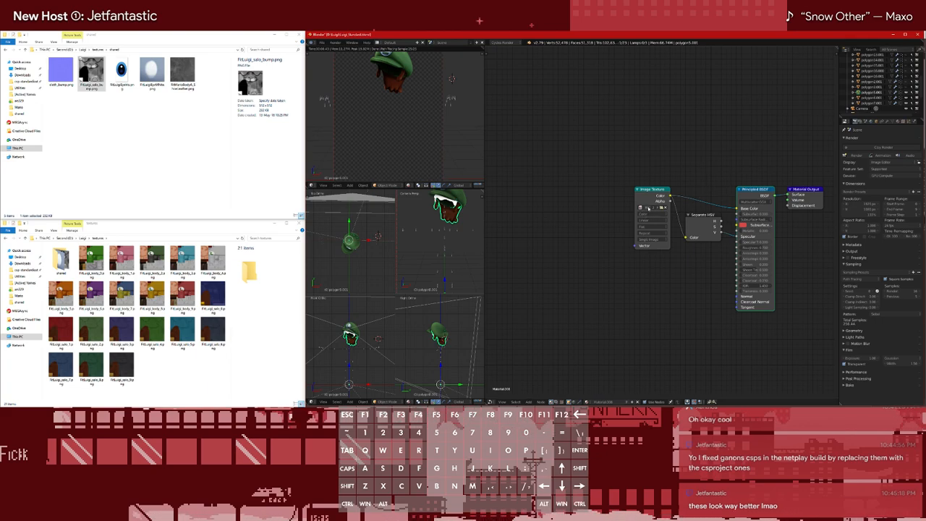
{"action": "left_click", "coordinate": [869, 59]}
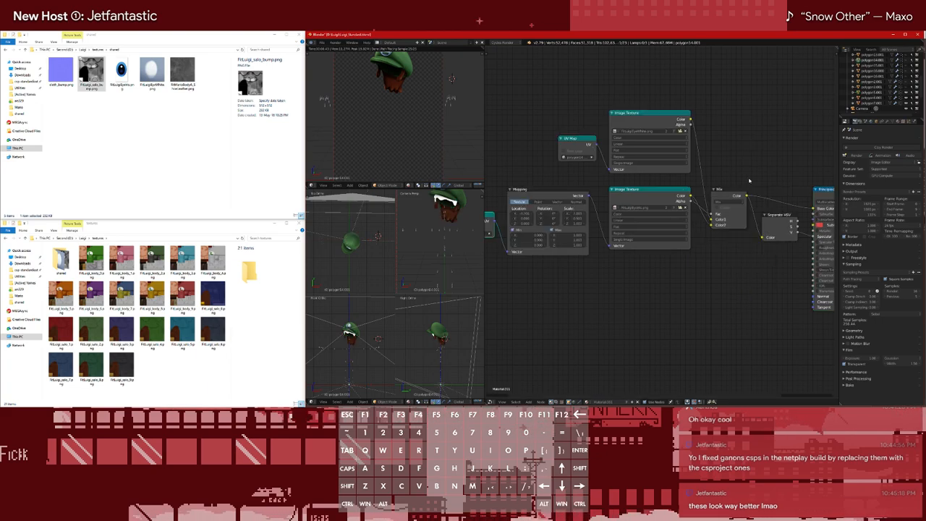
{"action": "scroll", "coordinate": [876, 70], "scroll_direction": "up", "scroll_amount": 2}
{"action": "left_click", "coordinate": [877, 70]}
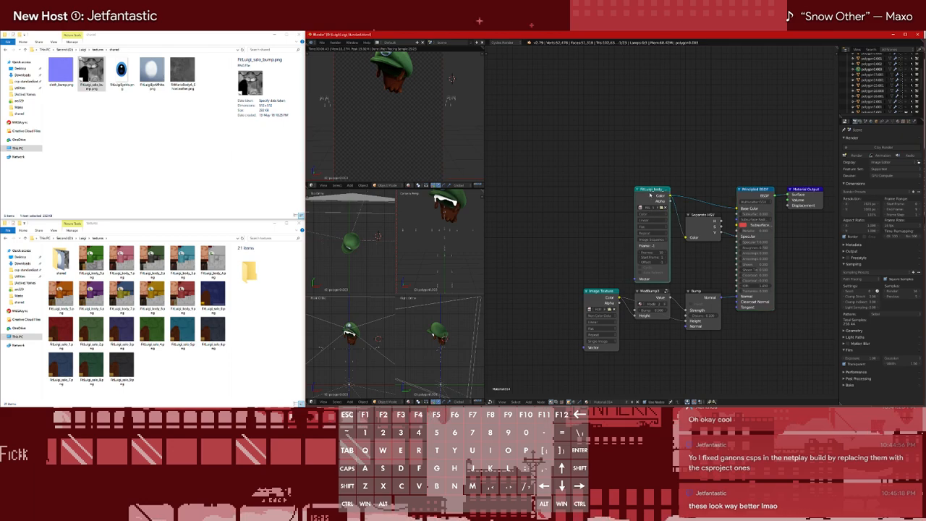
{"action": "scroll", "coordinate": [872, 101], "scroll_direction": "down", "scroll_amount": 3}
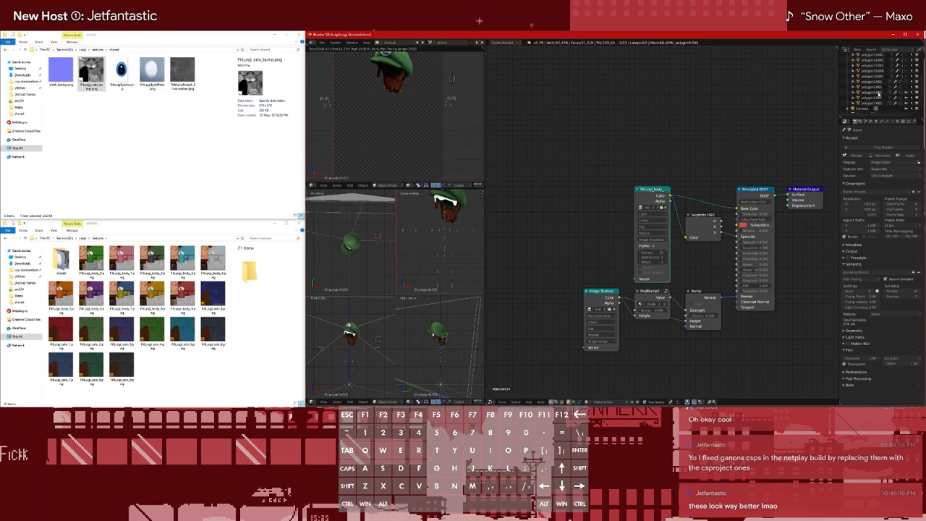
{"action": "left_click", "coordinate": [877, 93]}
{"action": "key", "text": "x"}
{"action": "key", "text": "ctrl+v"}
{"action": "right_click_drag", "start_coordinate": [658, 194], "coordinate": [697, 224], "text": "alt"}
{"action": "right_click_drag", "start_coordinate": [663, 194], "coordinate": [751, 202], "text": "alt"}
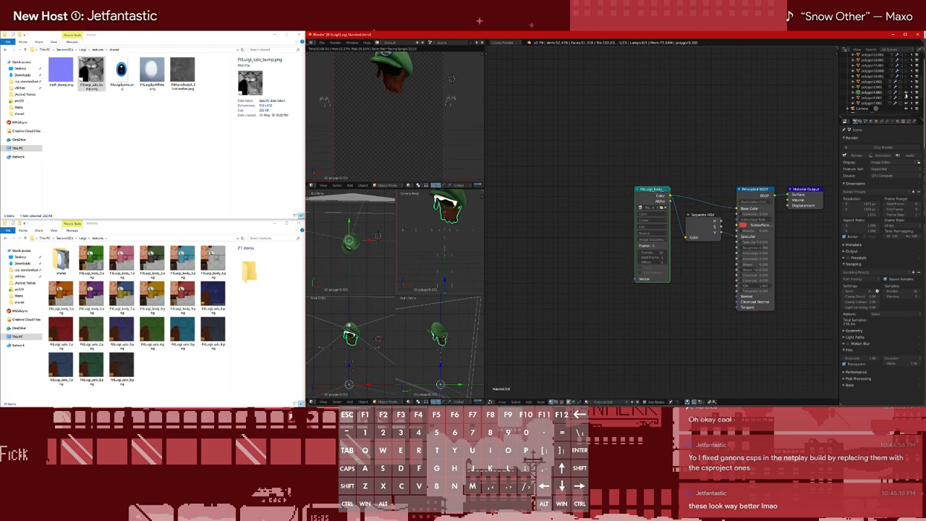
Hide the retextured hair mesh and the mesh whose material mixes in a Transparent BSDF
{"action": "left_click", "coordinate": [877, 98]}
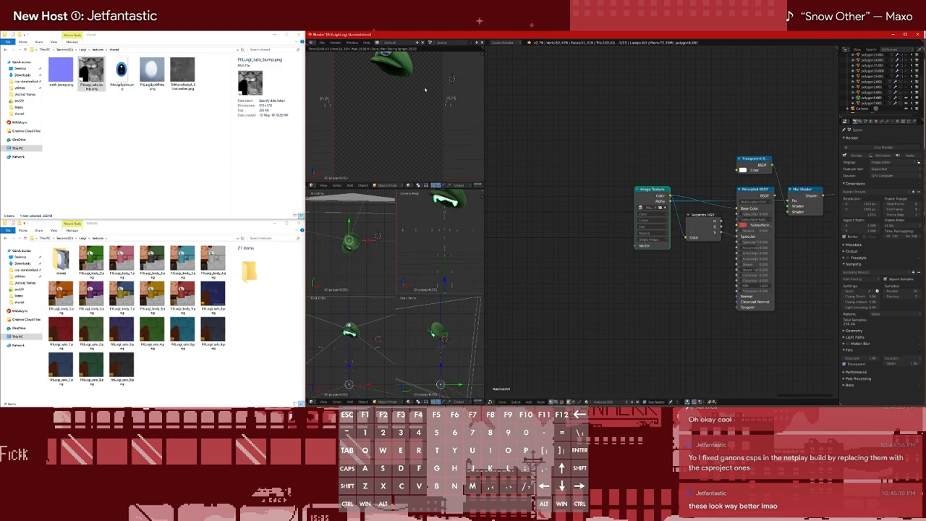
{"action": "left_click", "coordinate": [907, 98]}
Replace the cap's Image Texture with the copied FitLuigi_body sequence node, linking its Color to Base Color and Separate HSV
{"action": "left_click", "coordinate": [867, 104]}
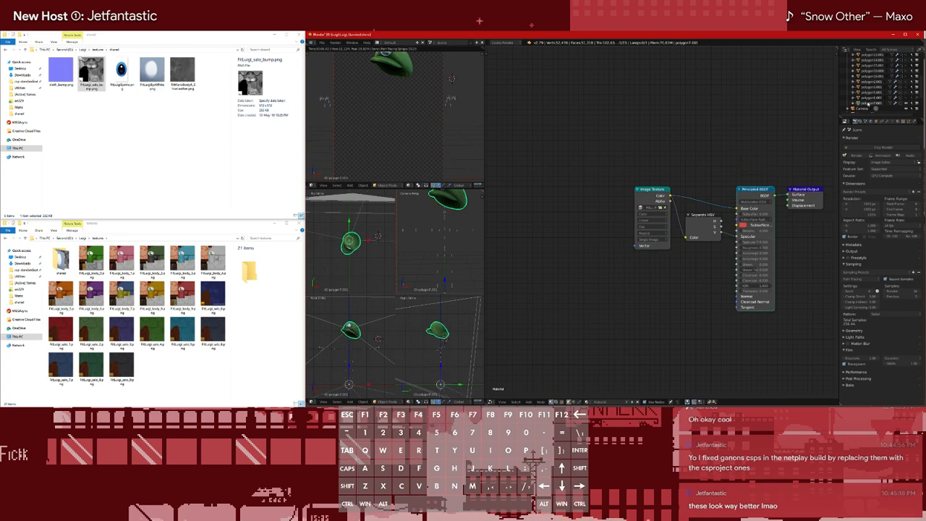
{"action": "left_click", "coordinate": [651, 199]}
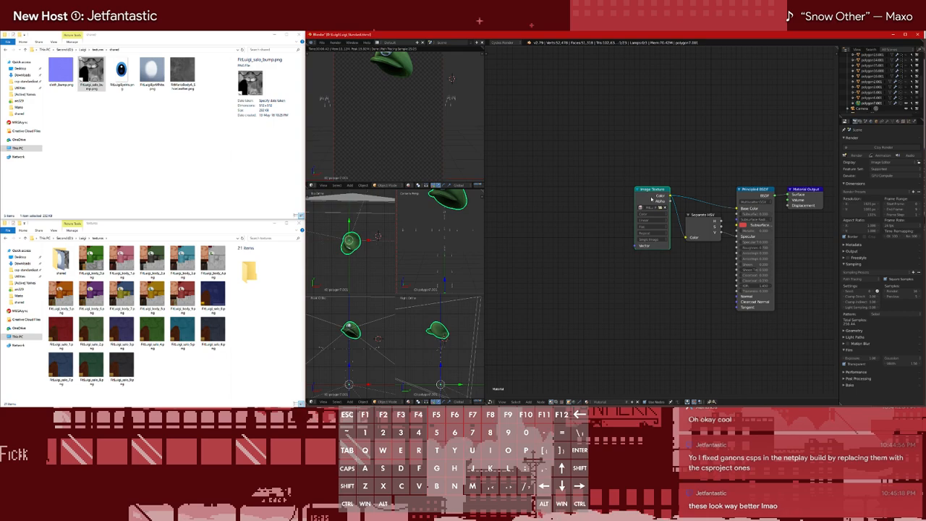
{"action": "key", "text": "x"}
{"action": "key", "text": "ctrl+v"}
{"action": "left_click_drag", "start_coordinate": [670, 196], "coordinate": [737, 208]}
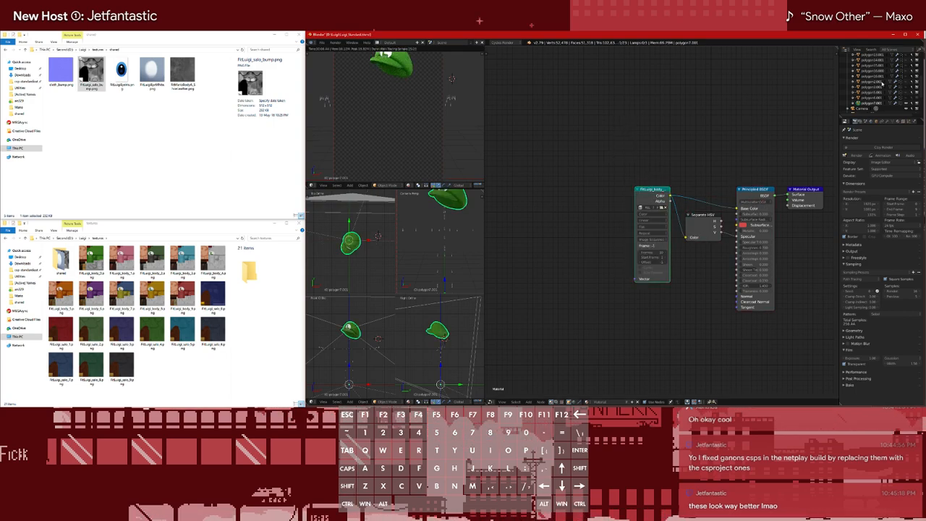
{"action": "scroll", "coordinate": [882, 85], "scroll_direction": "up", "scroll_amount": 5}
{"action": "scroll", "coordinate": [882, 84], "scroll_direction": "down", "scroll_amount": 3}
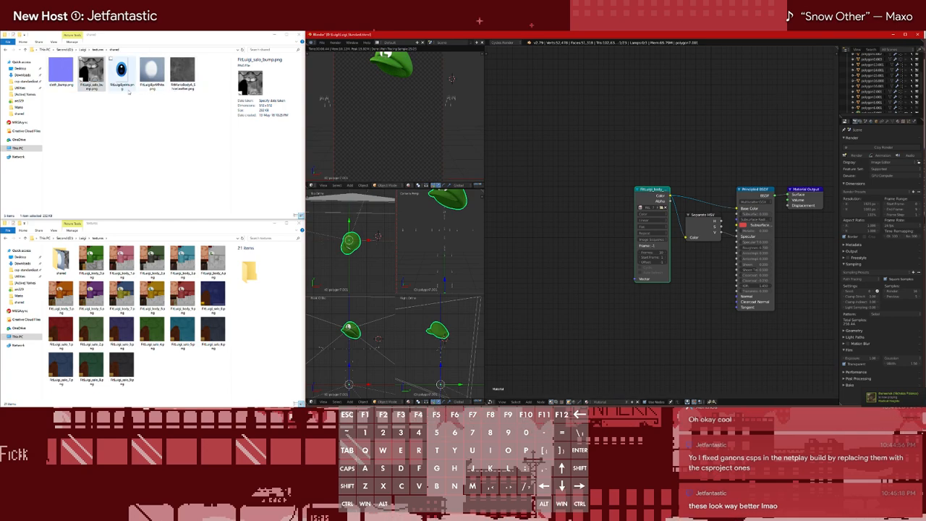
Copy the Texture Coordinate, Mapping, bump Image Texture and Normal Map nodes from another mesh into the cap's material, and save the file
{"action": "scroll", "coordinate": [882, 85], "scroll_direction": "up", "scroll_amount": 3}
{"action": "key", "text": "ctrl+v"}
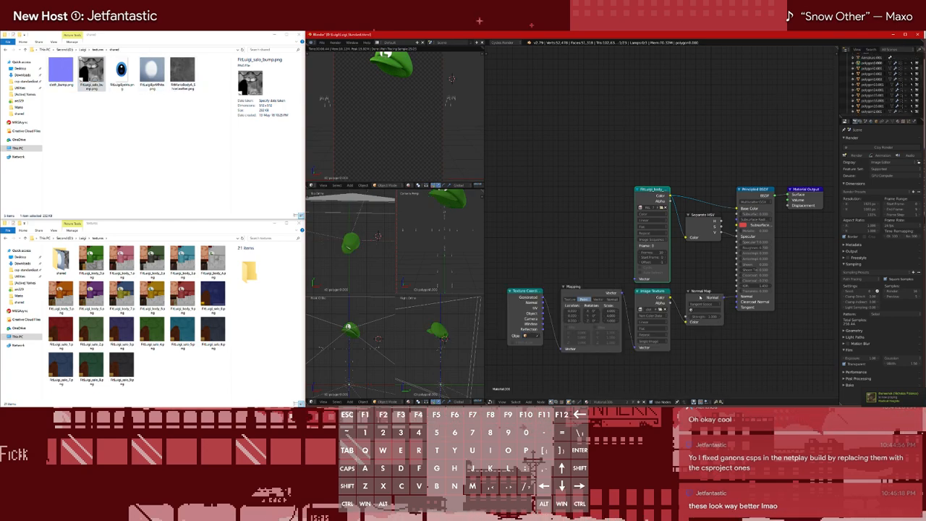
{"action": "left_click", "coordinate": [657, 293], "text": "shift"}
{"action": "left_click", "coordinate": [602, 287], "text": "shift"}
{"action": "left_click", "coordinate": [526, 293], "text": "shift"}
{"action": "key", "text": "ctrl+c"}
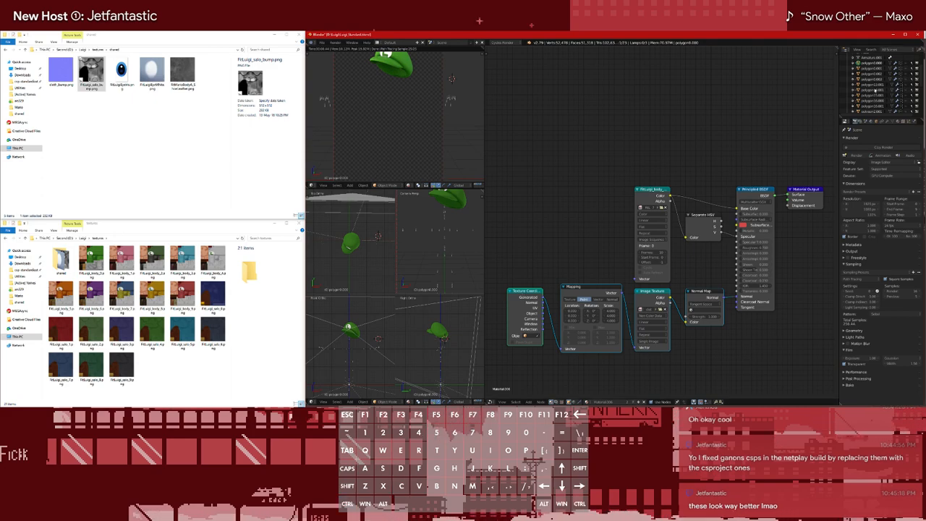
{"action": "scroll", "coordinate": [876, 91], "scroll_direction": "down", "scroll_amount": 3}
{"action": "left_click", "coordinate": [875, 93]}
{"action": "key", "text": "ctrl+v"}
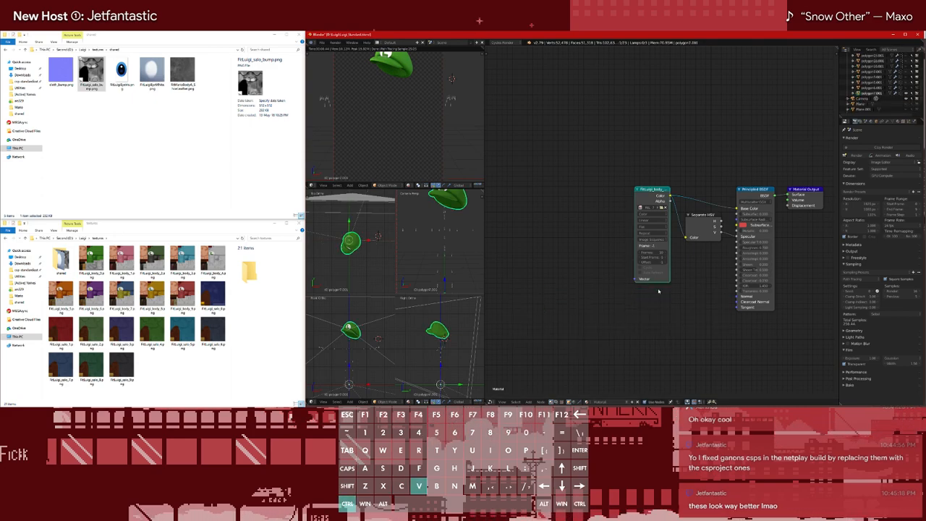
{"action": "key", "text": "ctrl+s"}
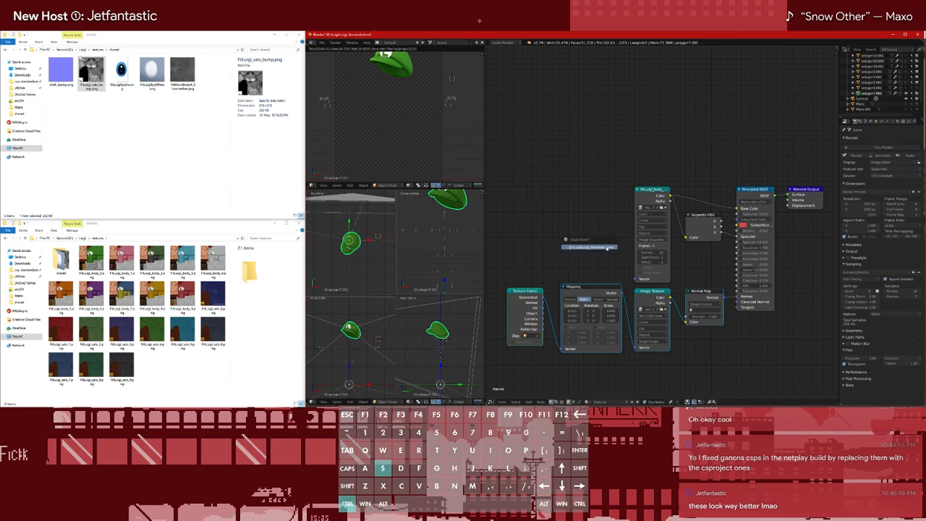
{"action": "left_click", "coordinate": [607, 248]}
Open the recent Mario_Standard.blend to check its cap material's node setup, and return to Luigi_Standard.blend
{"action": "key", "text": "ctrl+shift+o"}
{"action": "left_click", "coordinate": [592, 253]}
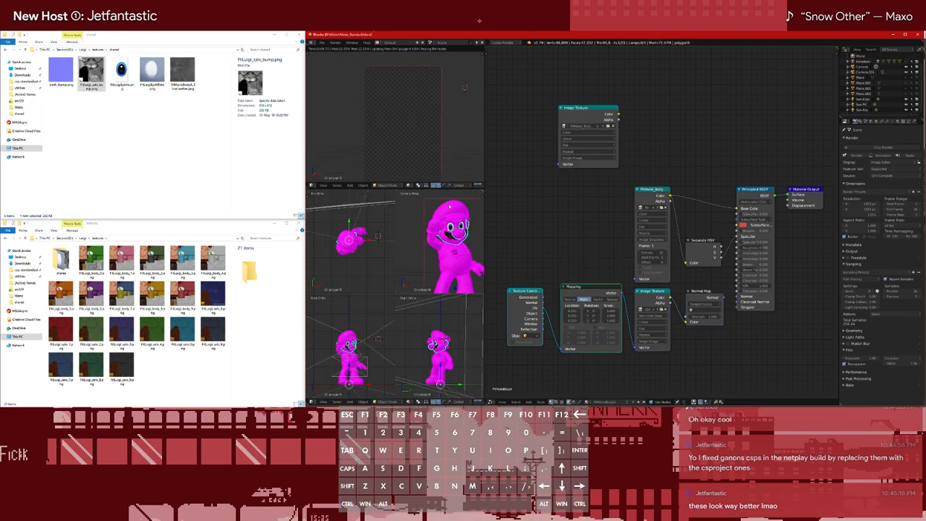
{"action": "key", "text": "ctrl+shift+o"}
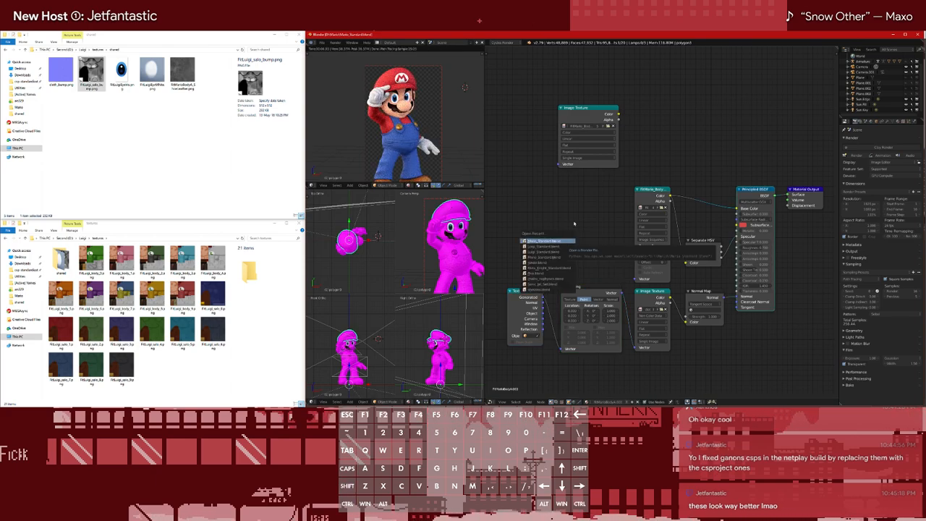
{"action": "left_click", "coordinate": [549, 246]}
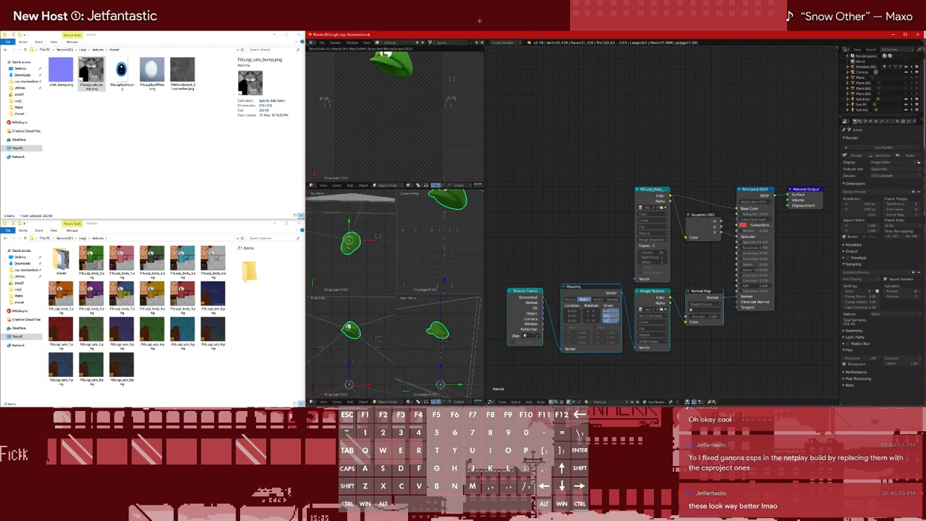
Adjust the Mapping scale of the cap's bump texture, and preview the Normal Map and Principled BSDF outputs
{"action": "left_click", "coordinate": [713, 297], "text": "ctrl+shift"}
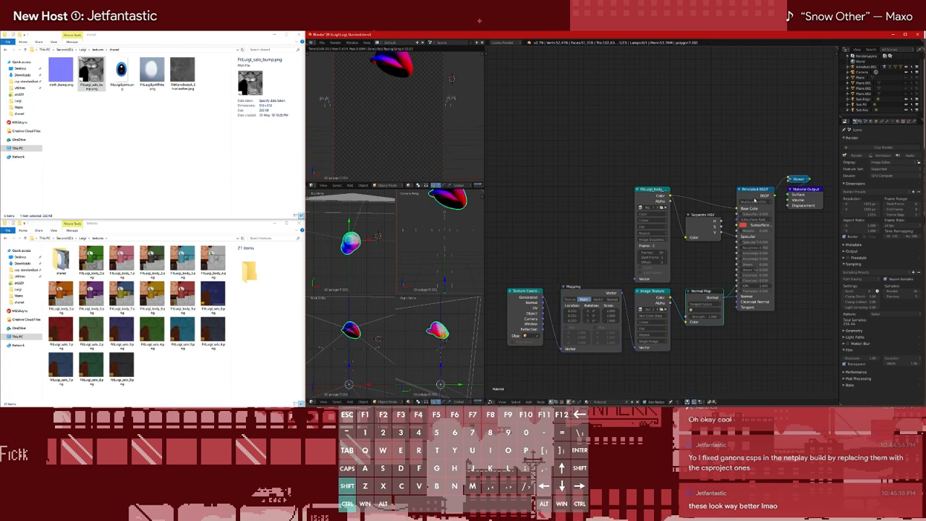
{"action": "left_click", "coordinate": [749, 194], "text": "ctrl+shift"}
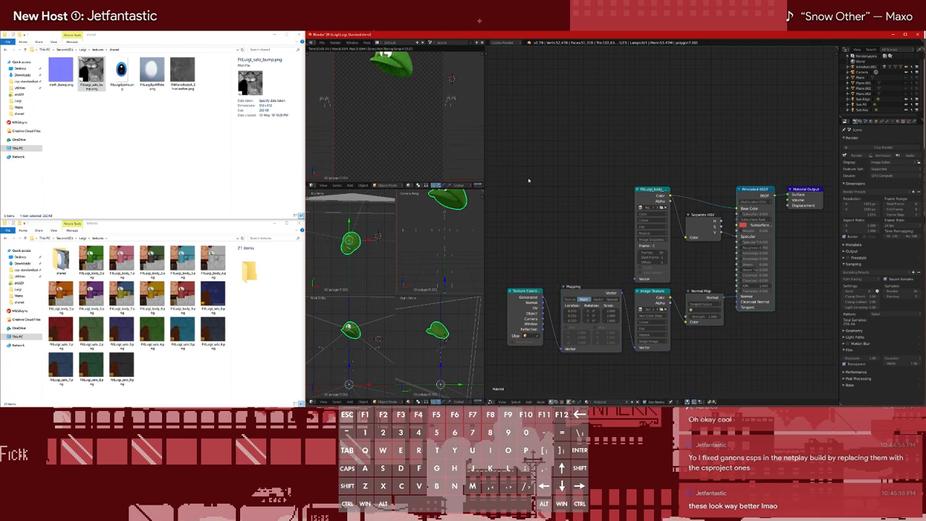
Expand the armature in the outliner and make all of Luigi's hidden meshes visible again
{"action": "scroll", "coordinate": [389, 143], "scroll_direction": "down", "scroll_amount": 2}
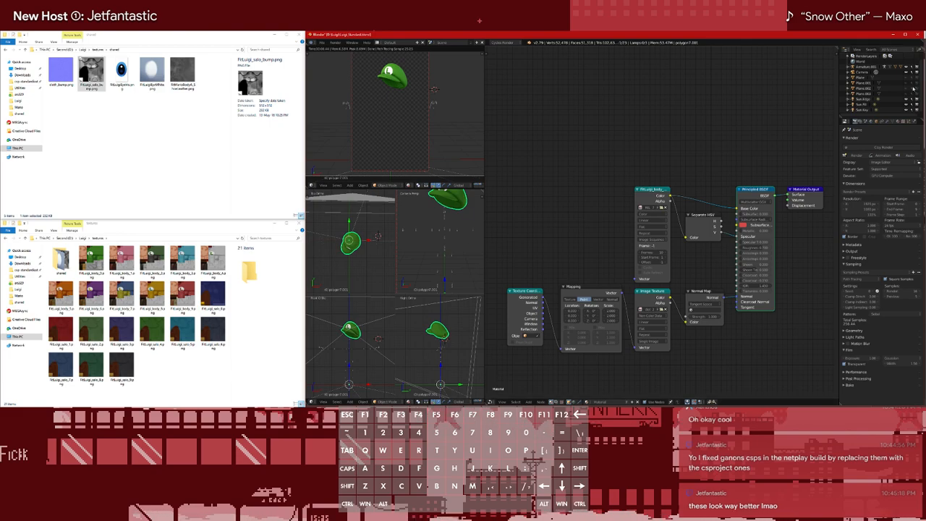
{"action": "left_click", "coordinate": [906, 95]}
{"action": "left_click", "coordinate": [906, 94]}
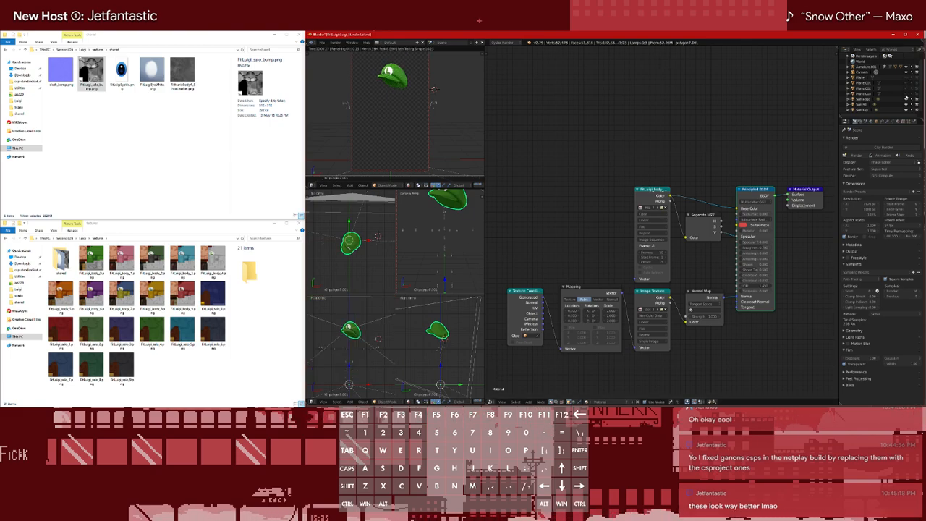
{"action": "left_click", "coordinate": [848, 66]}
{"action": "scroll", "coordinate": [895, 74], "scroll_direction": "down", "scroll_amount": 3}
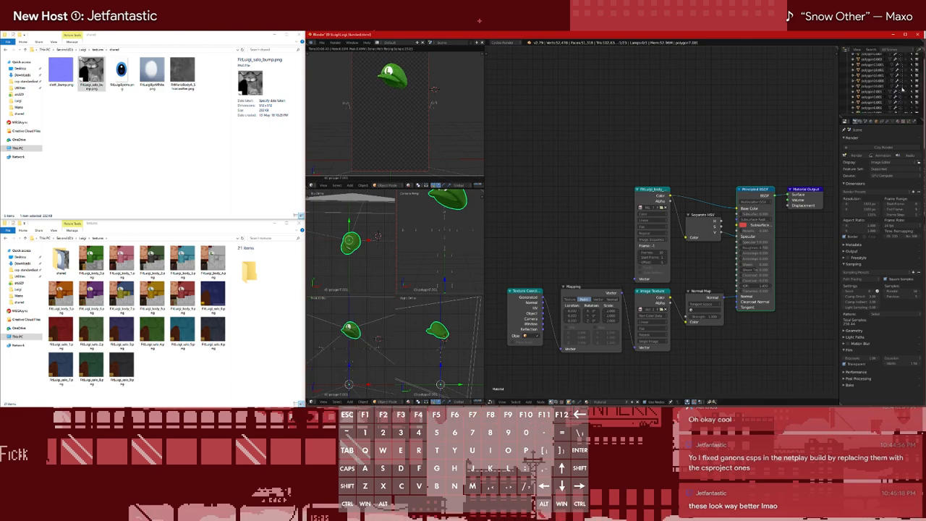
{"action": "left_click", "coordinate": [907, 108]}
{"action": "scroll", "coordinate": [905, 95], "scroll_direction": "up", "scroll_amount": 3}
{"action": "left_click", "coordinate": [906, 65]}
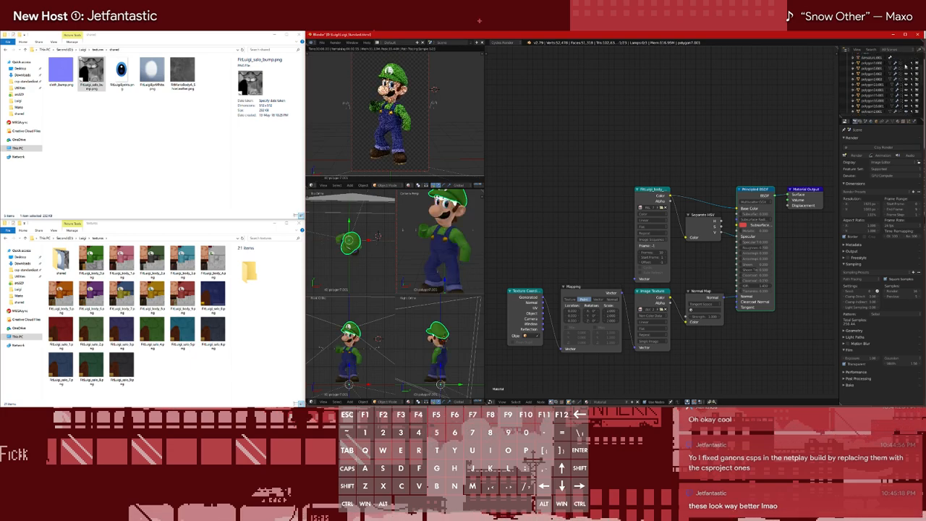
Examine Luigi's face and full body in the rendered view while toggling the visibility of the mesh listed just above the cap
{"action": "scroll", "coordinate": [906, 80], "scroll_direction": "down", "scroll_amount": 4}
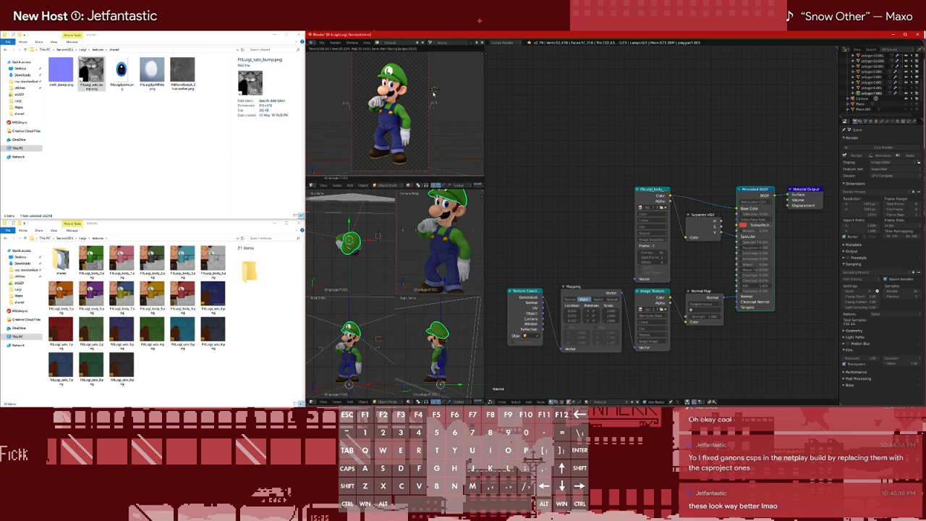
{"action": "scroll", "coordinate": [432, 102], "scroll_direction": "up", "scroll_amount": 2}
{"action": "scroll", "coordinate": [432, 101], "scroll_direction": "up", "scroll_amount": 3}
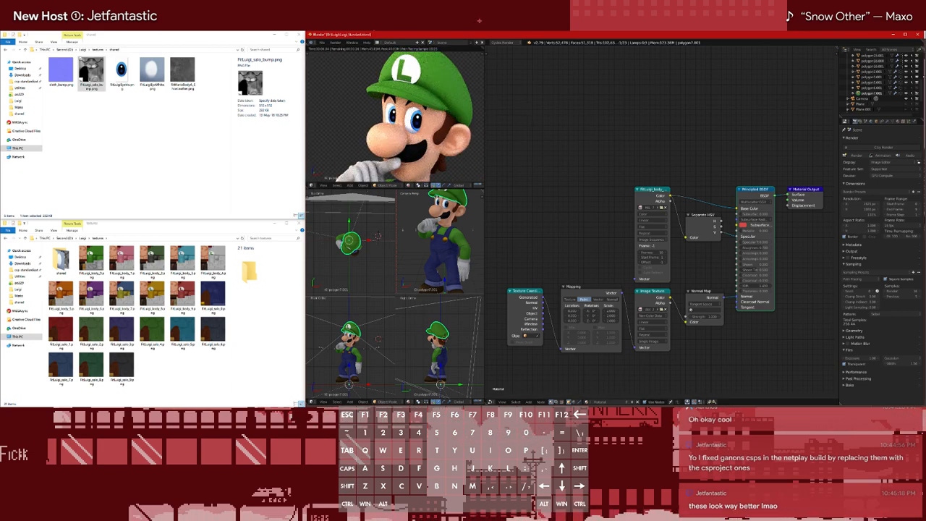
{"action": "left_click", "coordinate": [906, 88]}
{"action": "left_click", "coordinate": [906, 88]}
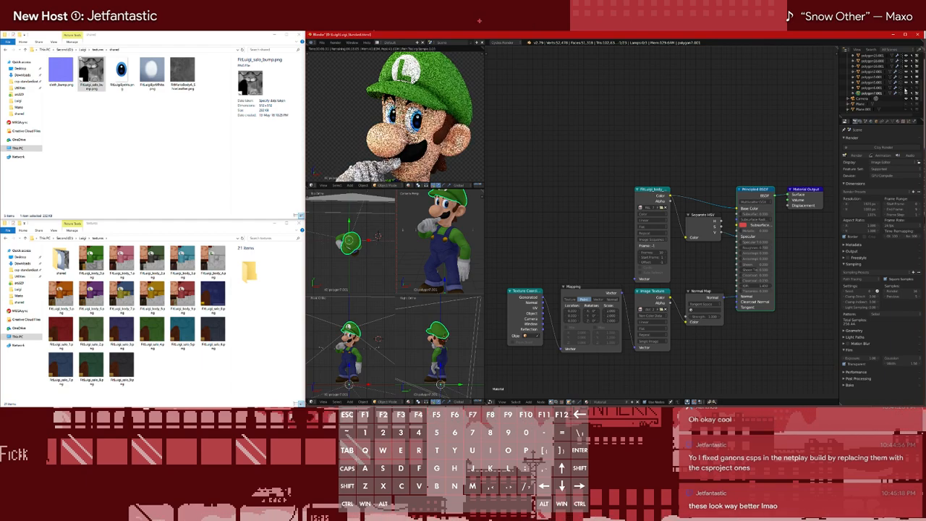
{"action": "left_click", "coordinate": [906, 88]}
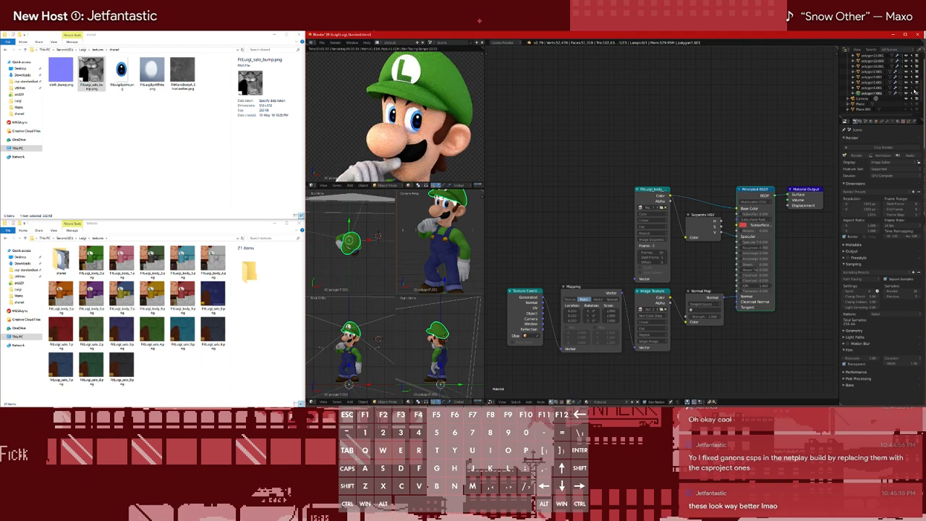
{"action": "scroll", "coordinate": [427, 163], "scroll_direction": "down", "scroll_amount": 9}
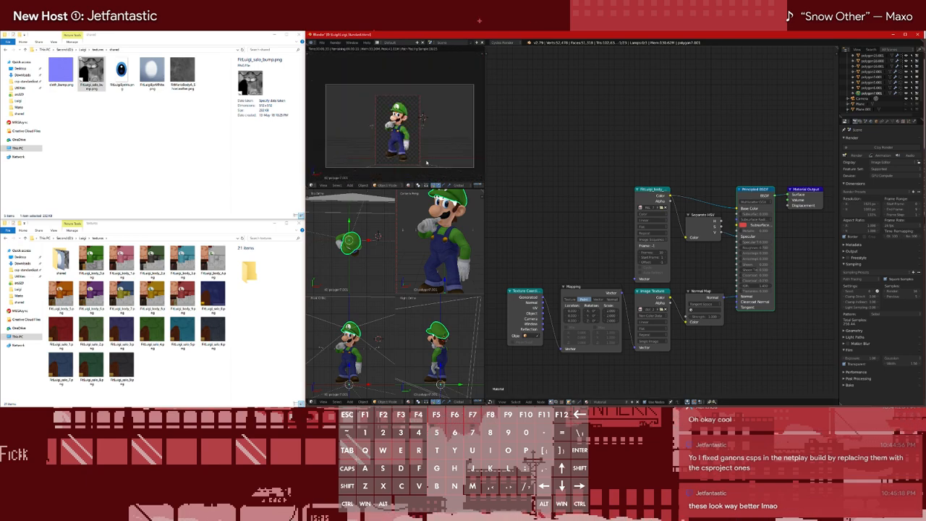
{"action": "scroll", "coordinate": [426, 160], "scroll_direction": "up", "scroll_amount": 2}
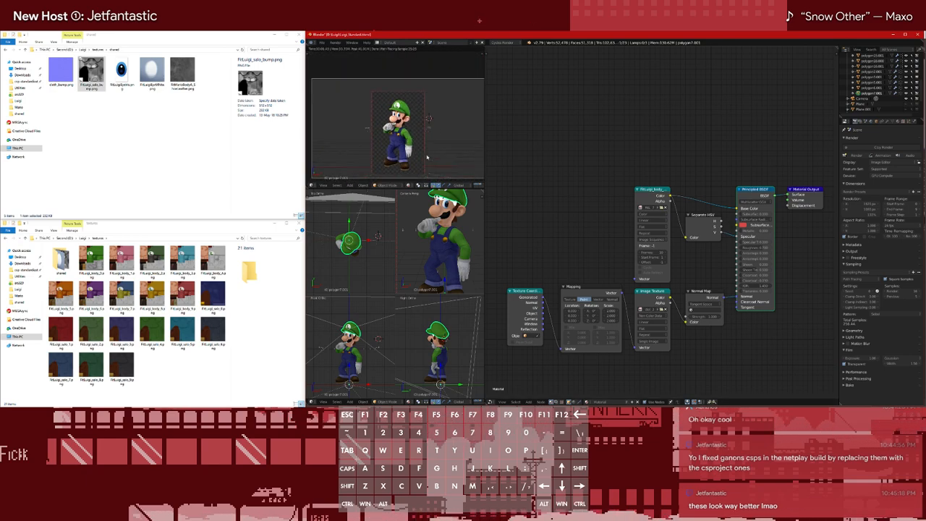
Switch the node editor to compositing nodes and add a File Output node below the Composite node
{"action": "left_click", "coordinate": [556, 402]}
{"action": "middle_click_drag", "start_coordinate": [624, 213], "coordinate": [508, 222]}
{"action": "key", "text": "shift+a"}
{"action": "mouse_move", "coordinate": [617, 244]}
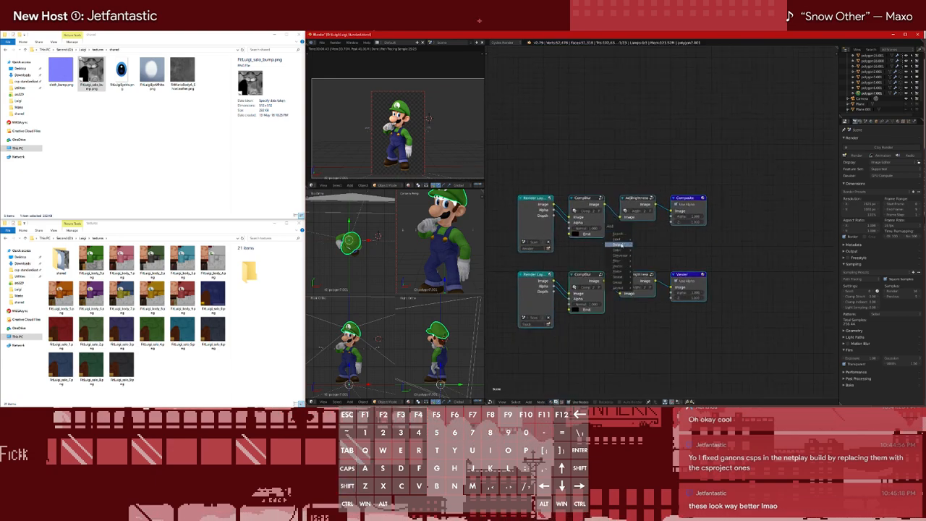
{"action": "left_click", "coordinate": [650, 251]}
{"action": "left_click", "coordinate": [671, 248]}
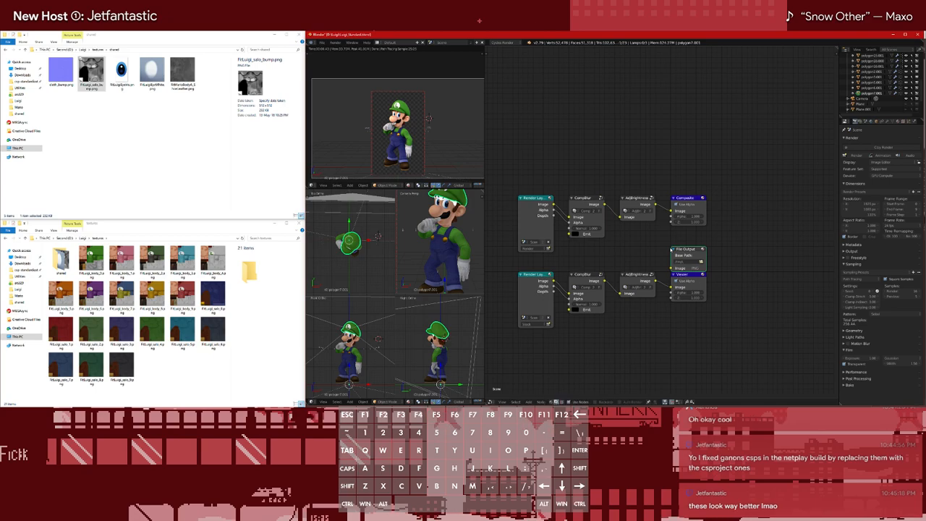
Set the File Output node's base path to the Luigi folder, two levels above the shared textures folder
{"action": "left_click", "coordinate": [700, 262]}
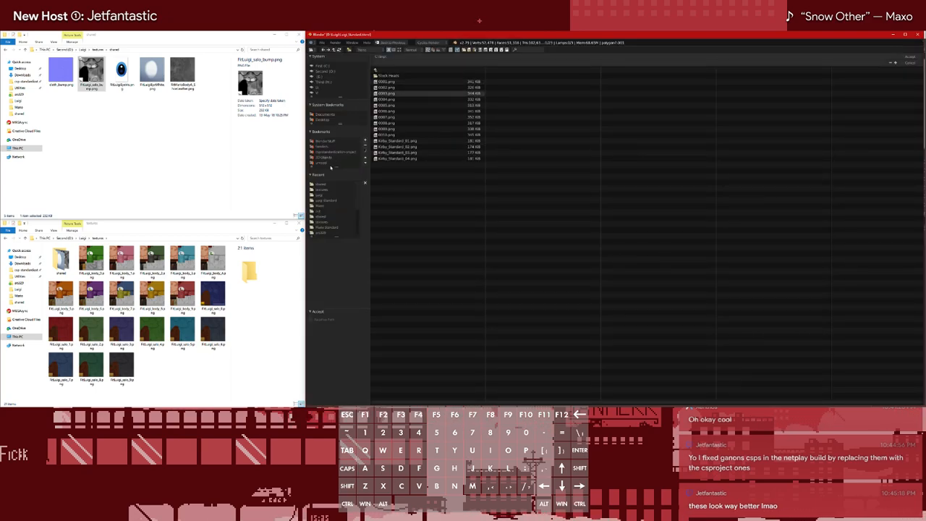
{"action": "left_click", "coordinate": [320, 185]}
{"action": "left_click", "coordinate": [380, 72]}
{"action": "left_click", "coordinate": [380, 71]}
{"action": "left_click", "coordinate": [383, 82]}
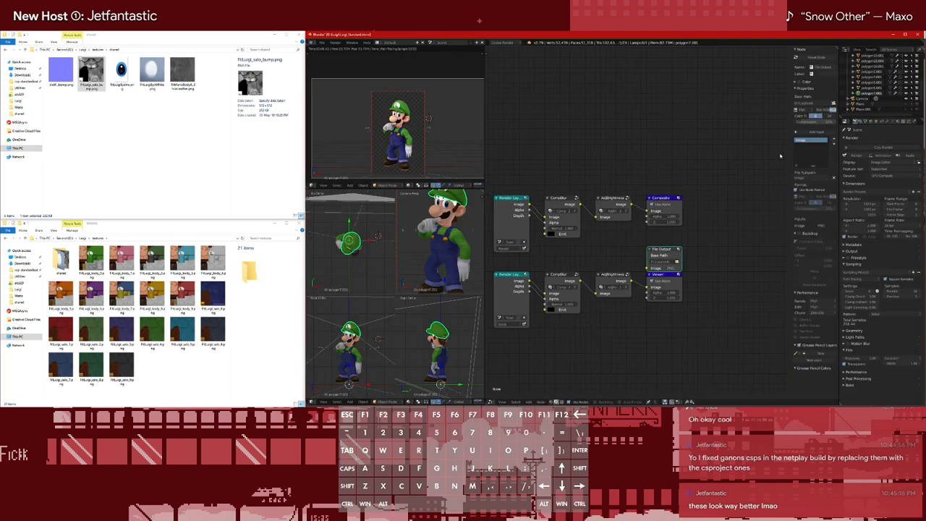
Rename the File Output node's image input with the prefix Luigi_Standard and a ## frame-number placeholder
{"action": "double_click", "coordinate": [809, 140]}
{"action": "type", "text": "Luigi_sandard_S"}
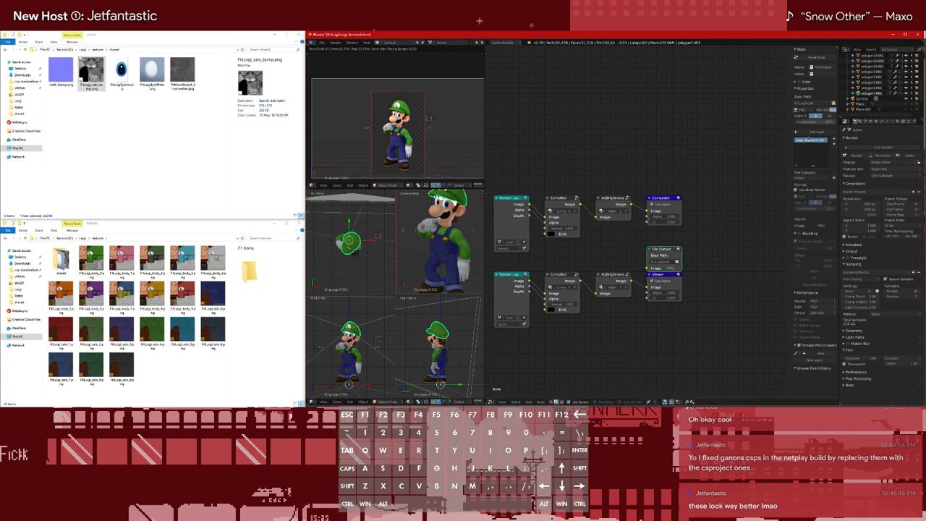
{"action": "type", "text": "2_##"}
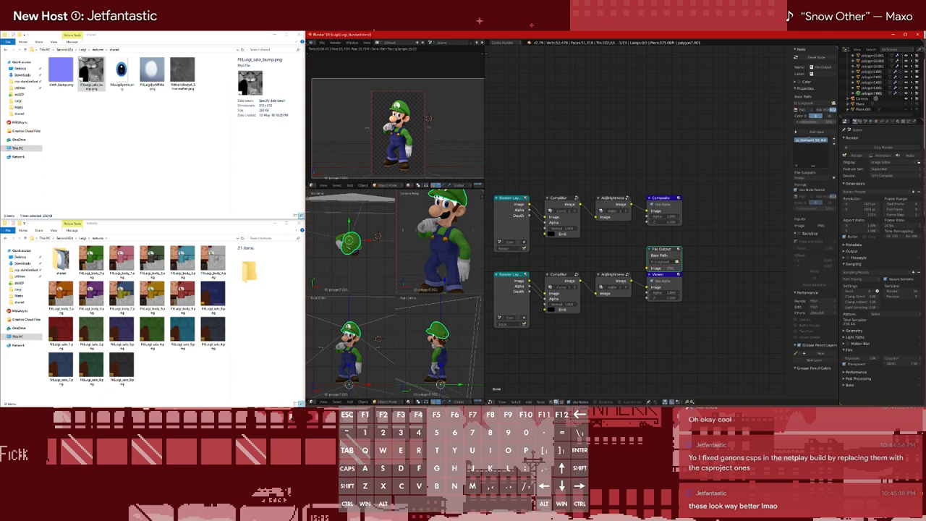
{"action": "key", "text": "Return"}
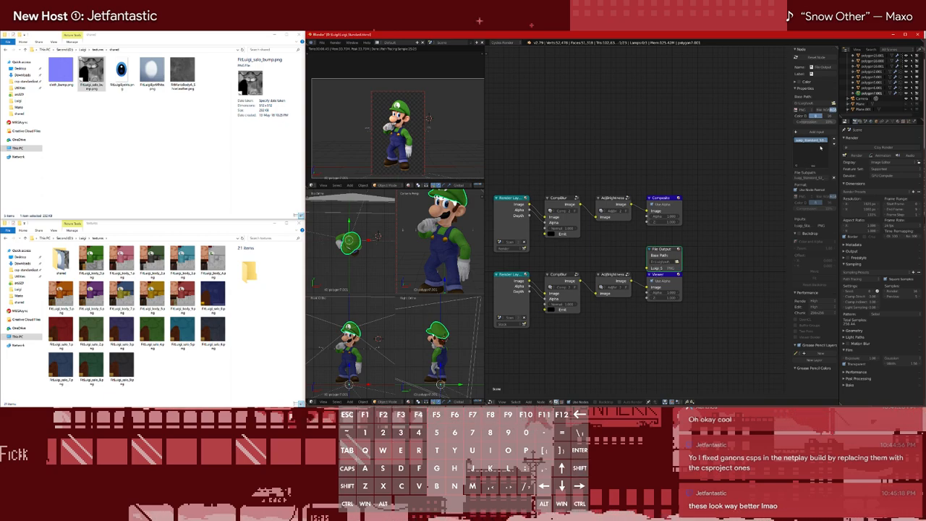
Add a second File Output input that combines the Stock Heads folder with the name copied from the first input
{"action": "key", "text": "ctrl+c"}
{"action": "left_click", "coordinate": [815, 151]}
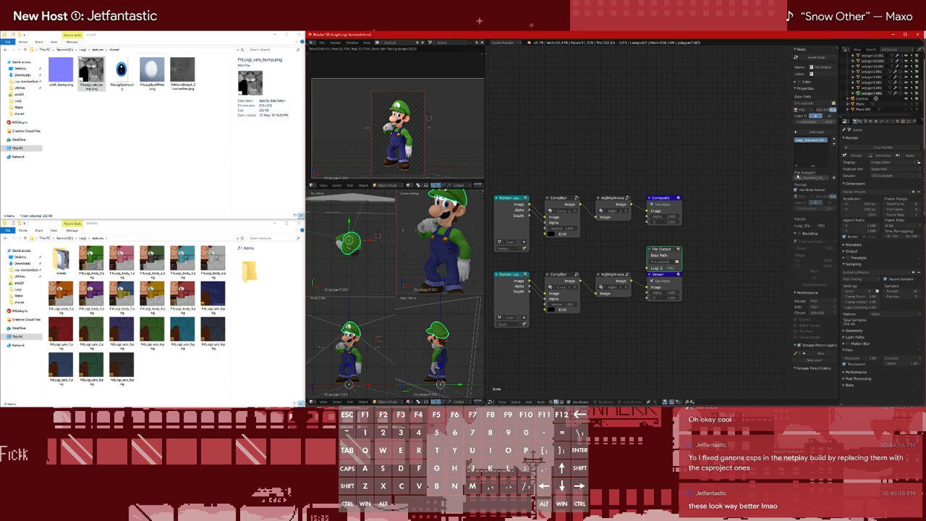
{"action": "left_click", "coordinate": [796, 166]}
{"action": "left_click", "coordinate": [798, 166]}
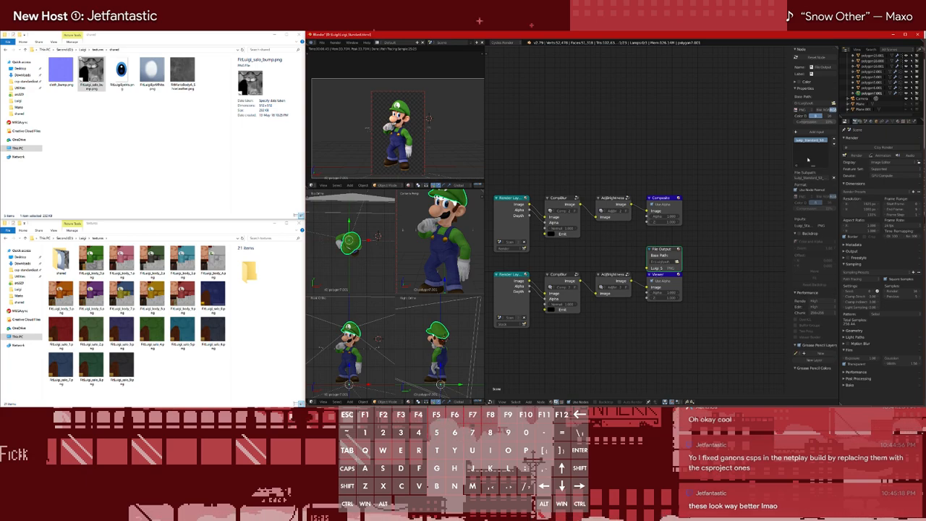
{"action": "left_click", "coordinate": [805, 132]}
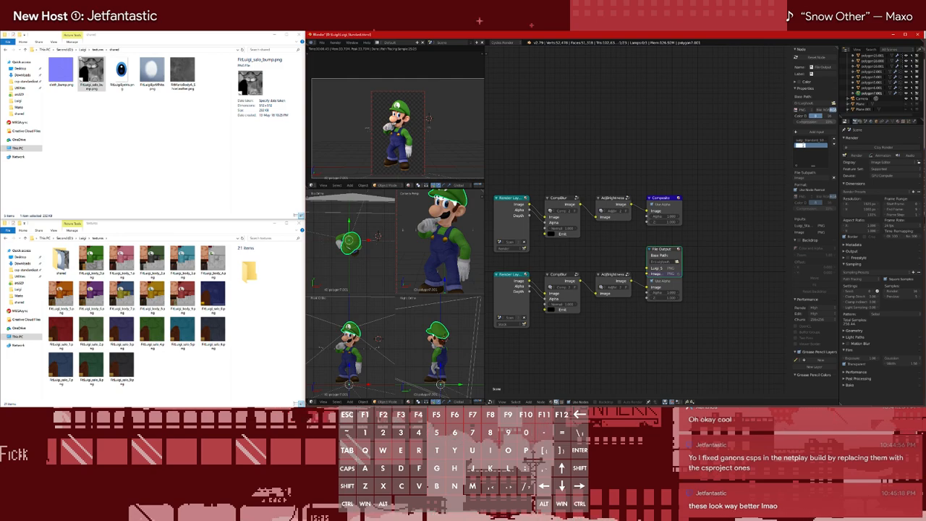
{"action": "type", "text": "Stock_Stan"}
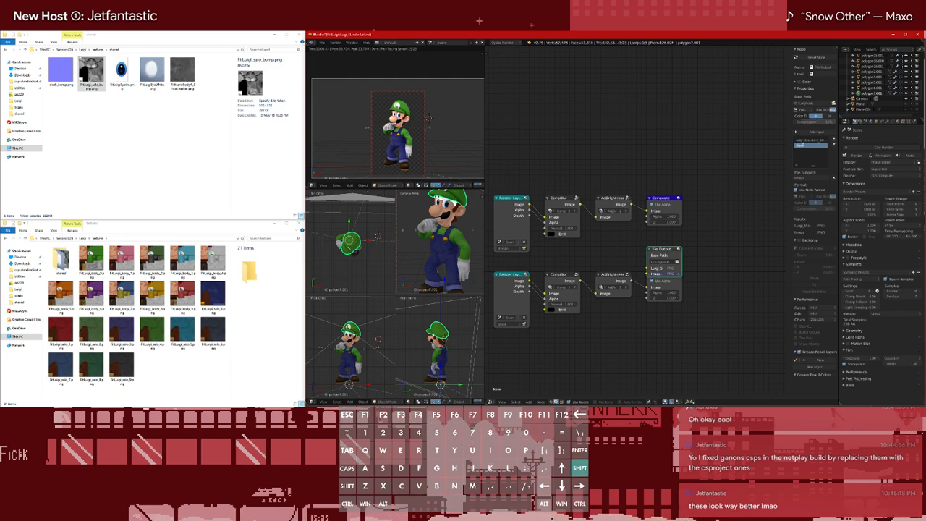
{"action": "key", "text": "ctrl+v"}
{"action": "left_click", "coordinate": [728, 164]}
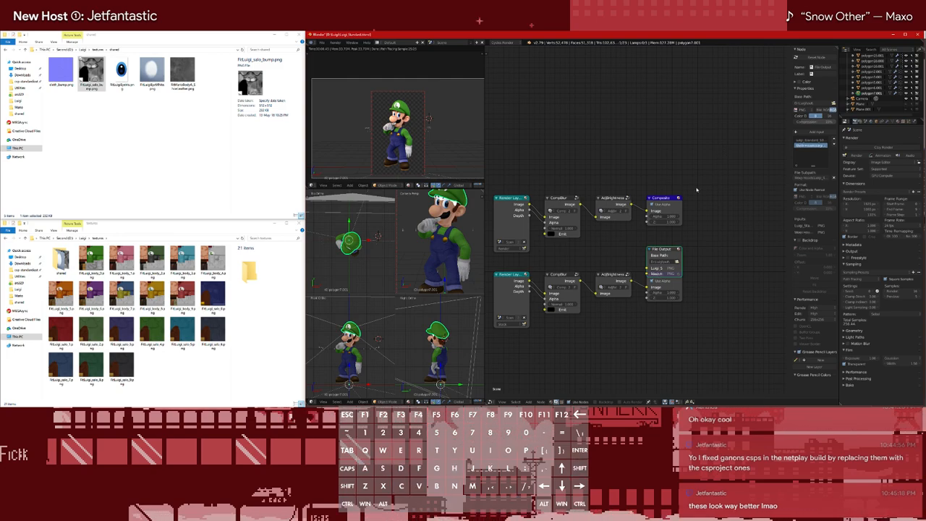
Move the File Output node between Composite and Viewer, linking the two AddBrightness outputs to its Luigi and Stock Heads inputs
{"action": "left_click_drag", "start_coordinate": [659, 250], "coordinate": [658, 235]}
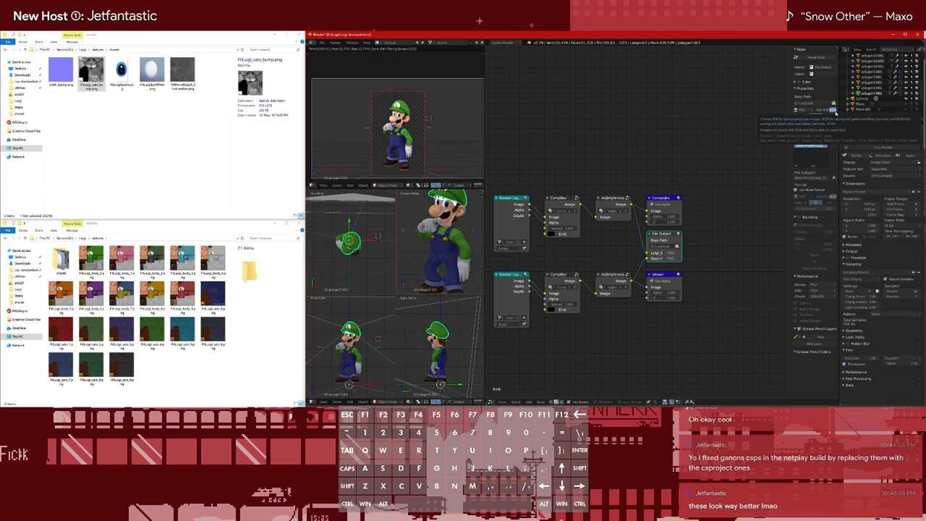
Inspect Luigi's rendered preview up close, selecting the armature and the body mesh to check the face and costume
{"action": "scroll", "coordinate": [869, 80], "scroll_direction": "up", "scroll_amount": 5}
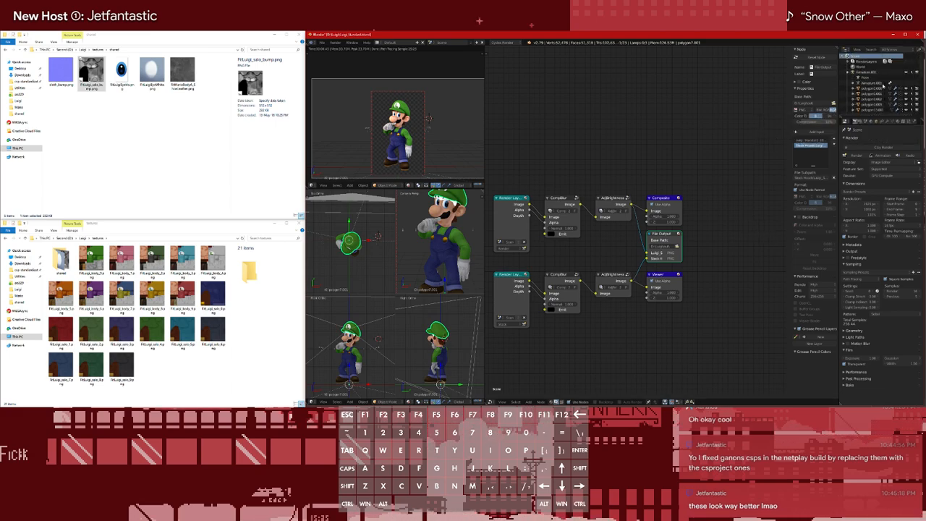
{"action": "left_click", "coordinate": [866, 73]}
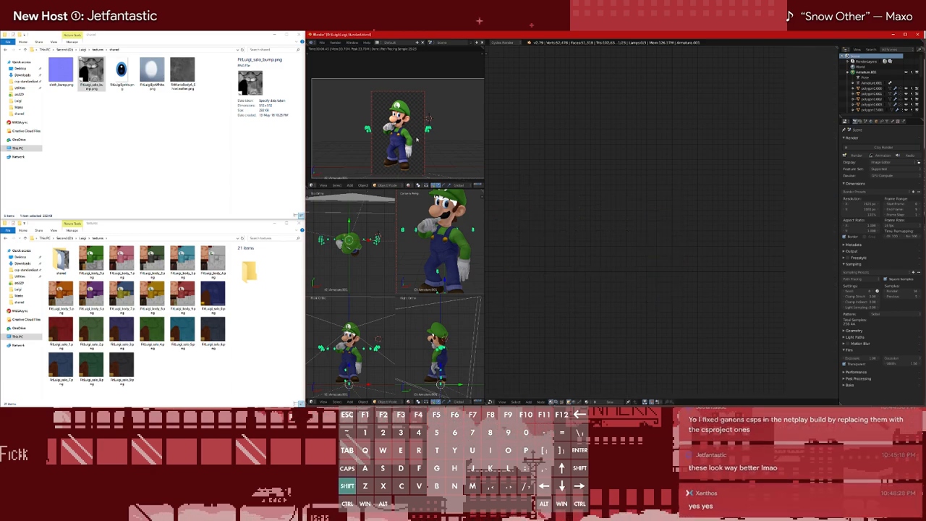
{"action": "scroll", "coordinate": [410, 129], "scroll_direction": "up", "scroll_amount": 1}
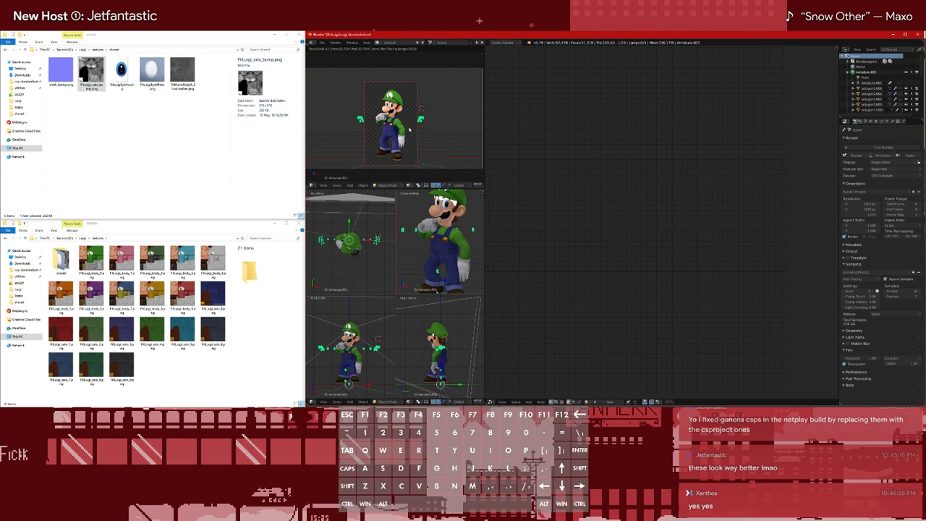
{"action": "scroll", "coordinate": [410, 129], "scroll_direction": "up", "scroll_amount": 6}
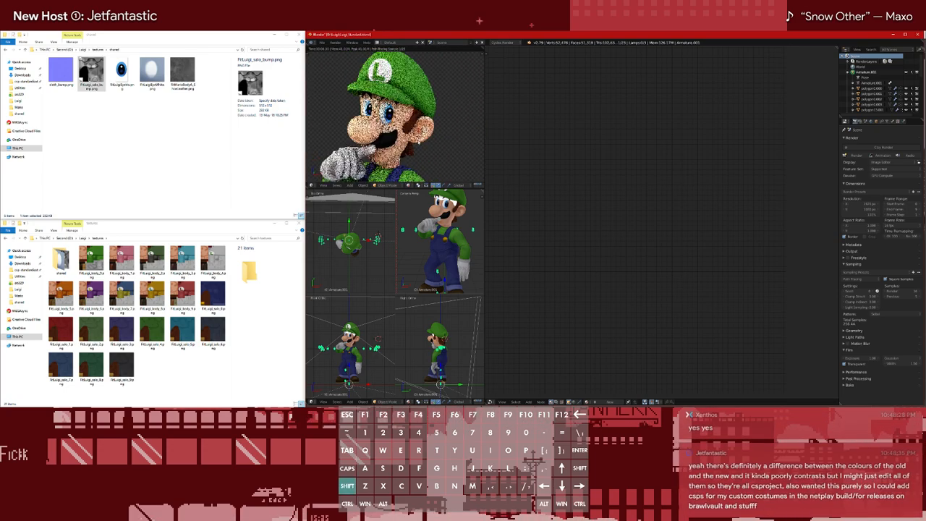
{"action": "scroll", "coordinate": [403, 168], "scroll_direction": "up", "scroll_amount": 4}
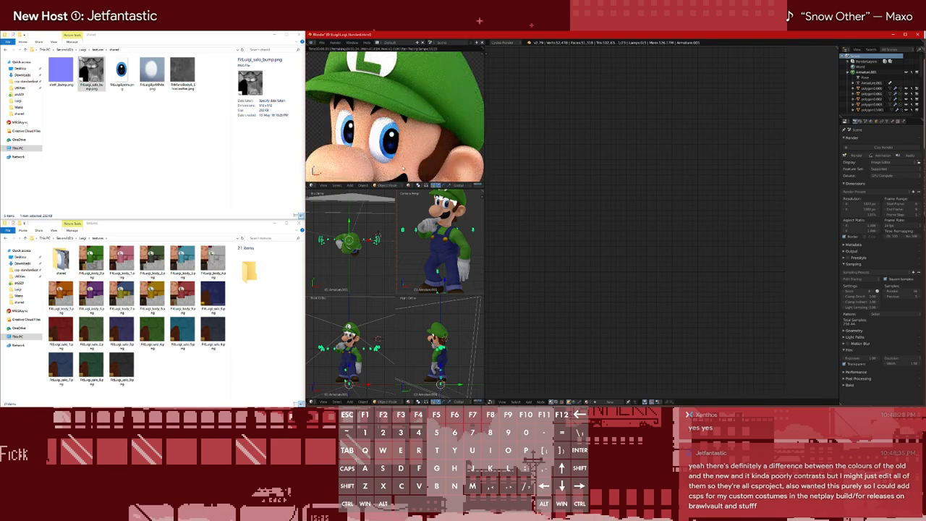
{"action": "scroll", "coordinate": [403, 168], "scroll_direction": "down", "scroll_amount": 4}
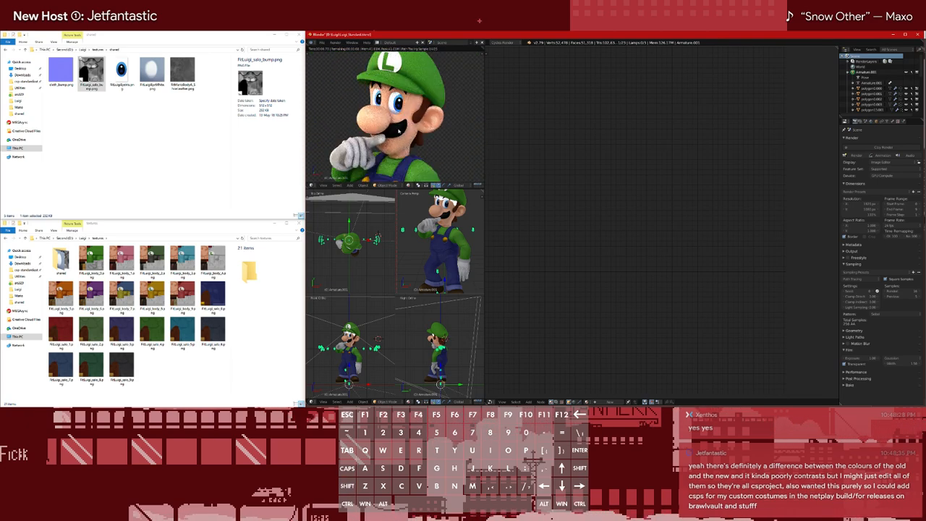
{"action": "right_click", "coordinate": [399, 131]}
{"action": "scroll", "coordinate": [399, 131], "scroll_direction": "down", "scroll_amount": 6}
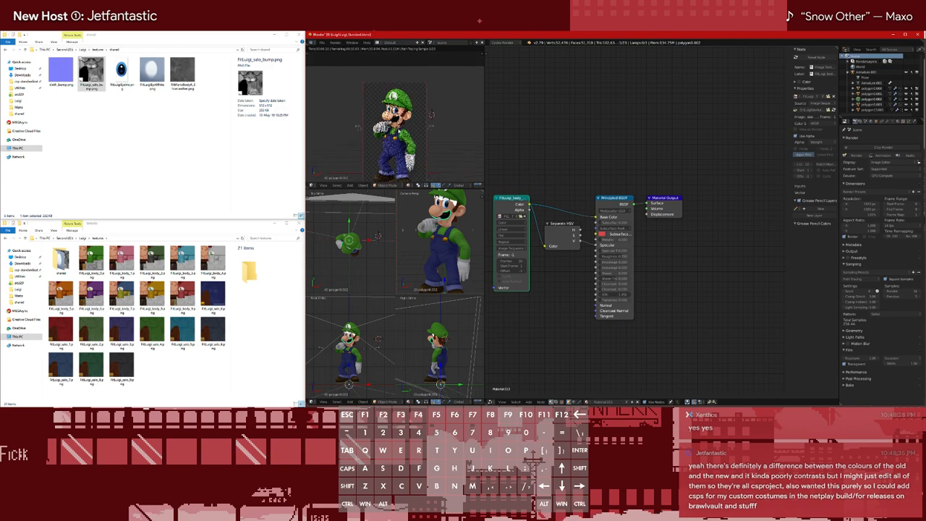
{"action": "middle_click_drag", "start_coordinate": [400, 141], "coordinate": [401, 128], "text": "shift"}
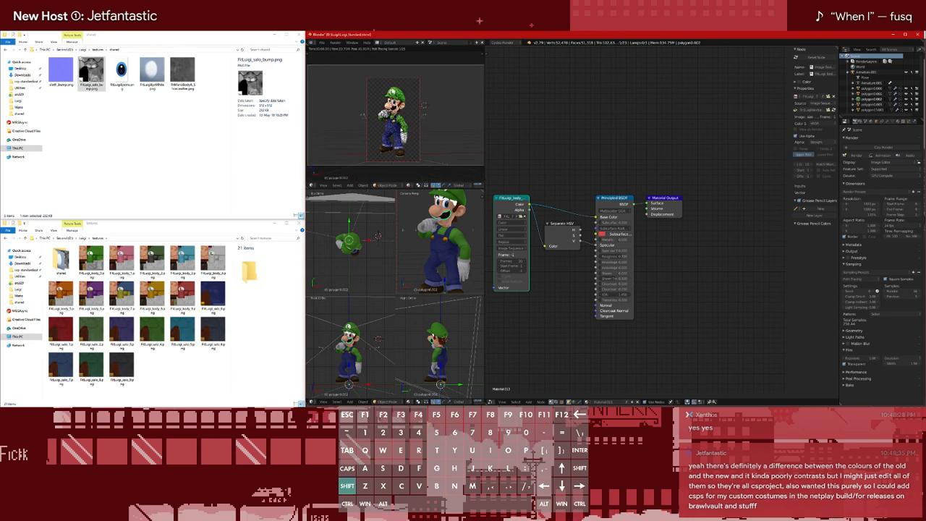
{"action": "scroll", "coordinate": [402, 129], "scroll_direction": "up", "scroll_amount": 1}
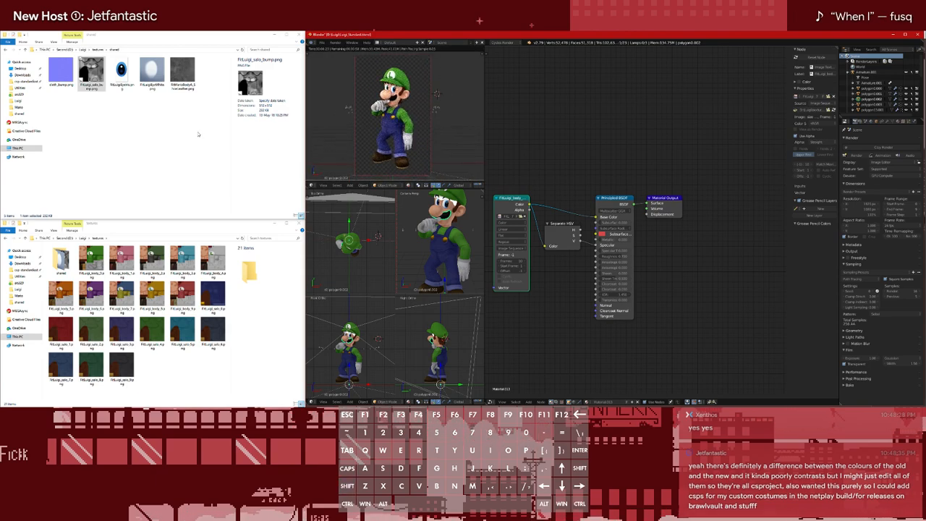
Open Luigi's output folder containing Stock Heads in the file browser and start rendering the animation
{"action": "left_click", "coordinate": [80, 50]}
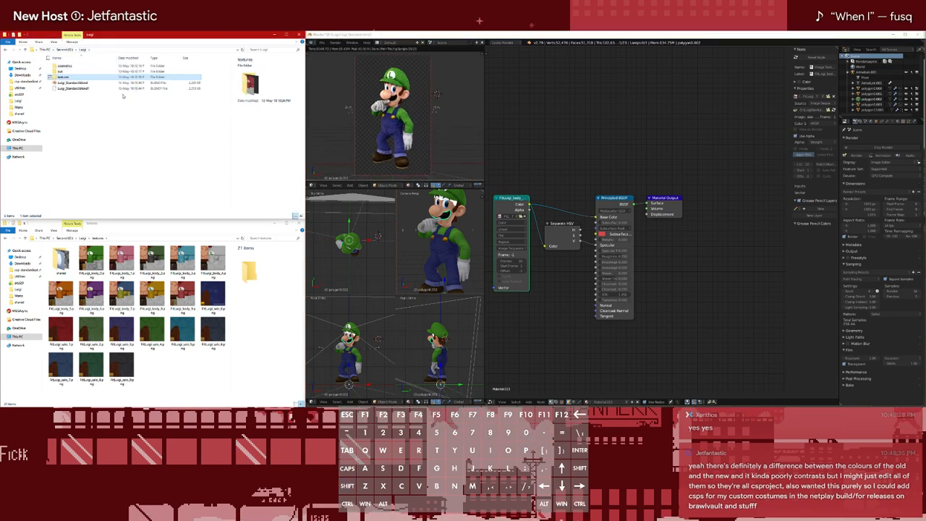
{"action": "left_click", "coordinate": [164, 157]}
{"action": "left_click", "coordinate": [560, 155]}
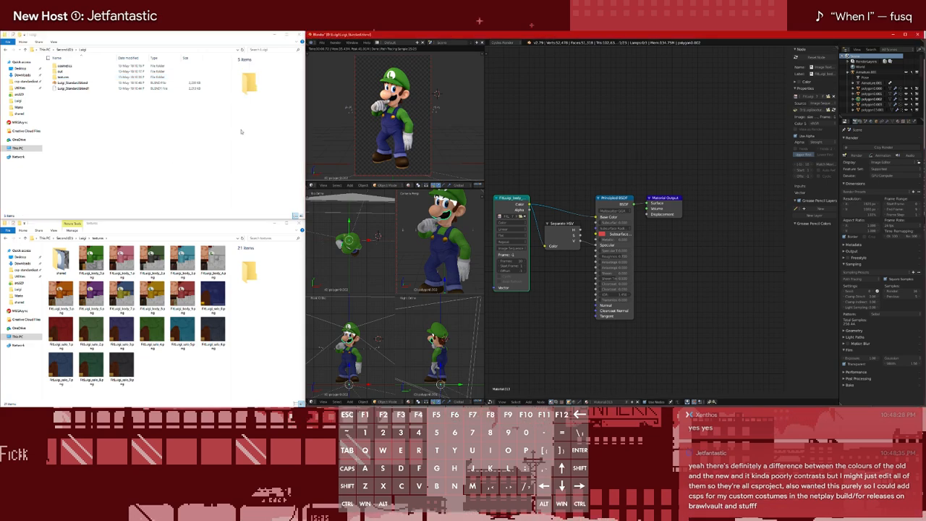
{"action": "double_click", "coordinate": [62, 72]}
{"action": "left_click", "coordinate": [578, 150]}
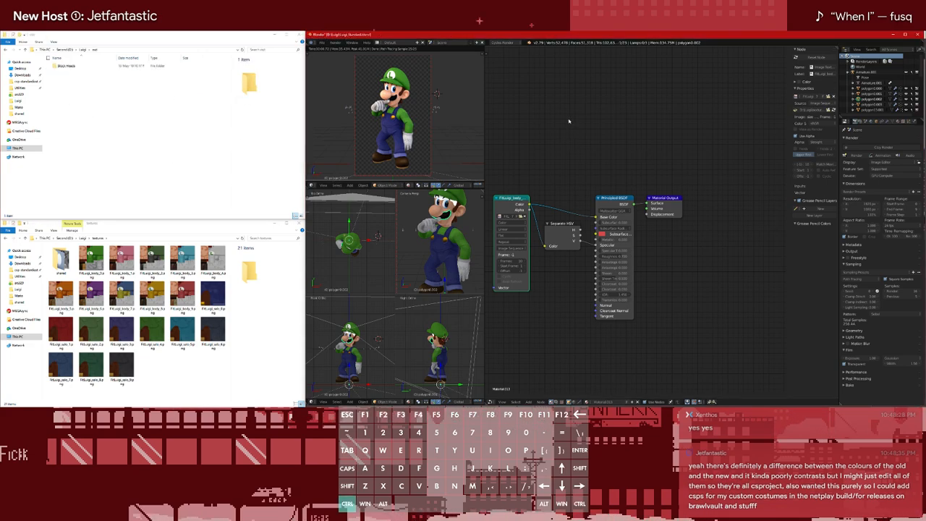
{"action": "key", "text": "ctrl+F12"}
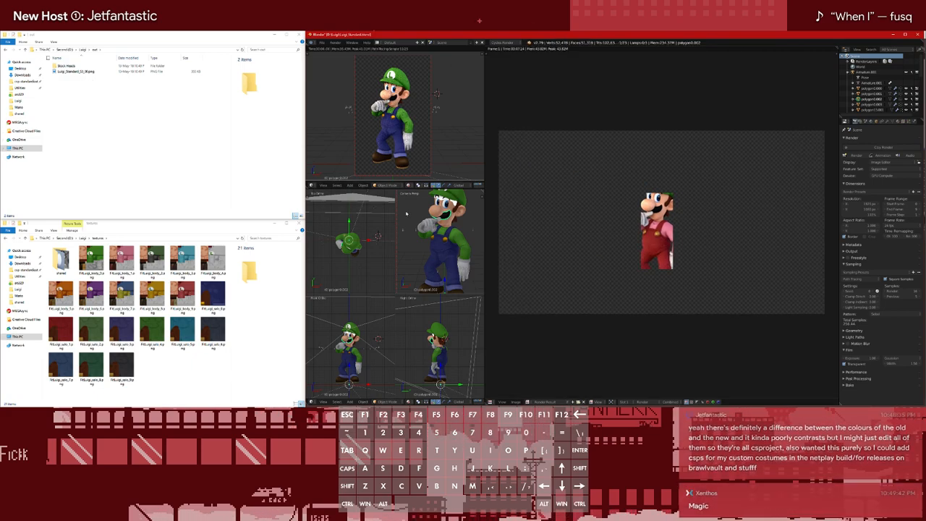
Select the hat mesh, bring up its material nodes in the Node Editor, and render the animation again
{"action": "scroll", "coordinate": [877, 102], "scroll_direction": "down", "scroll_amount": 5}
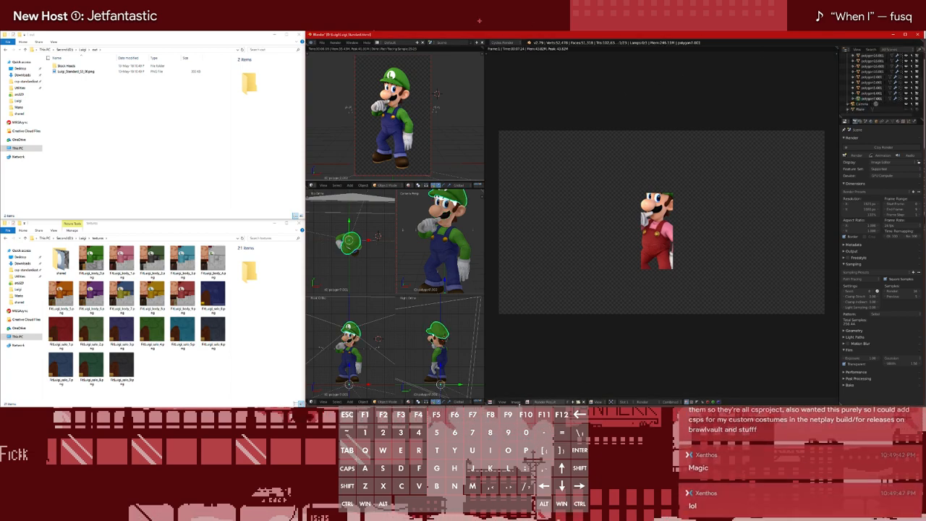
{"action": "left_click", "coordinate": [491, 402]}
{"action": "left_click", "coordinate": [500, 396]}
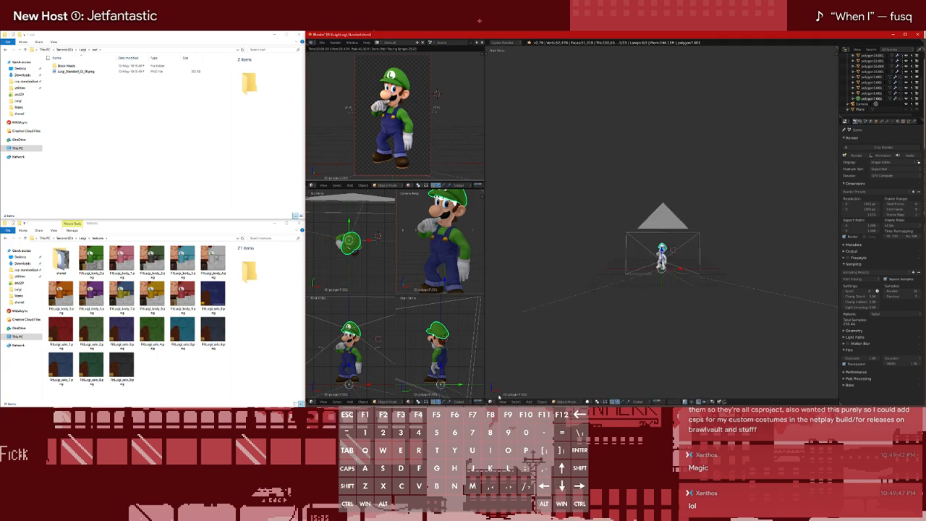
{"action": "left_click", "coordinate": [491, 402]}
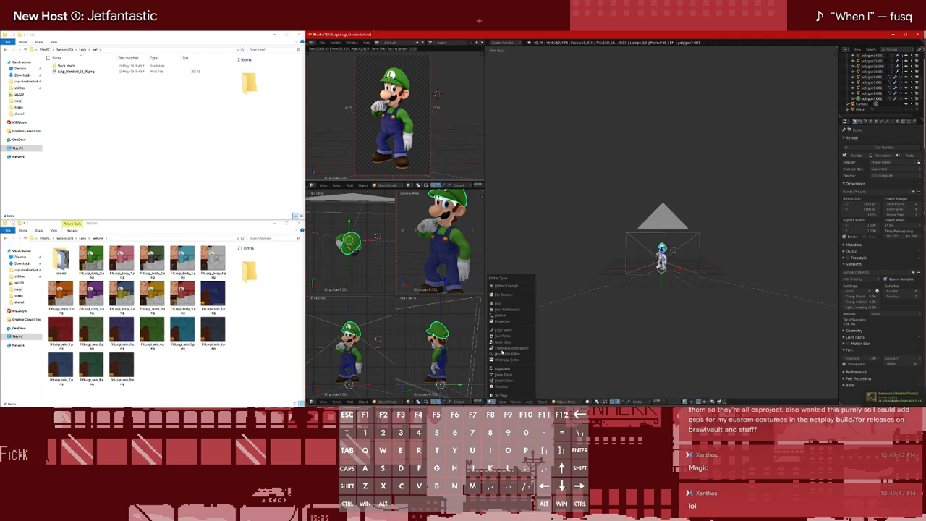
{"action": "left_click", "coordinate": [523, 343]}
{"action": "key", "text": "ctrl+t"}
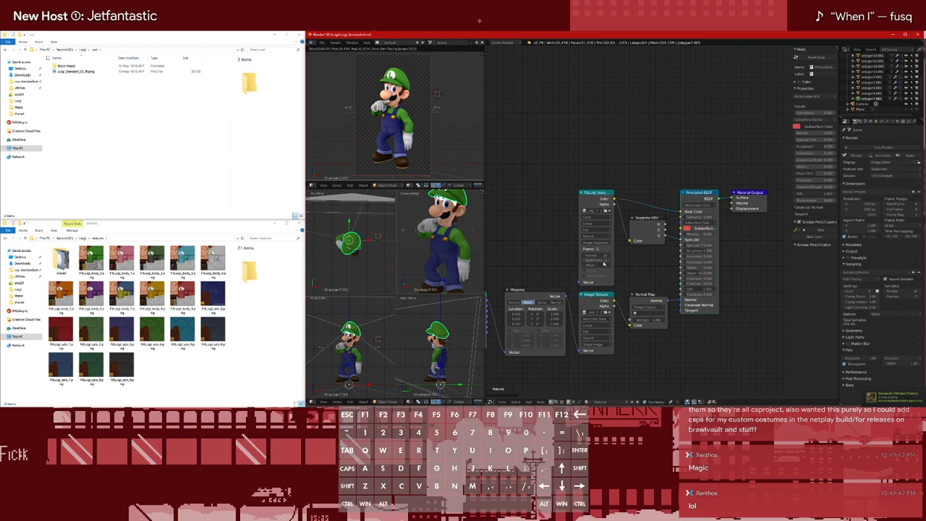
{"action": "key", "text": "F12"}
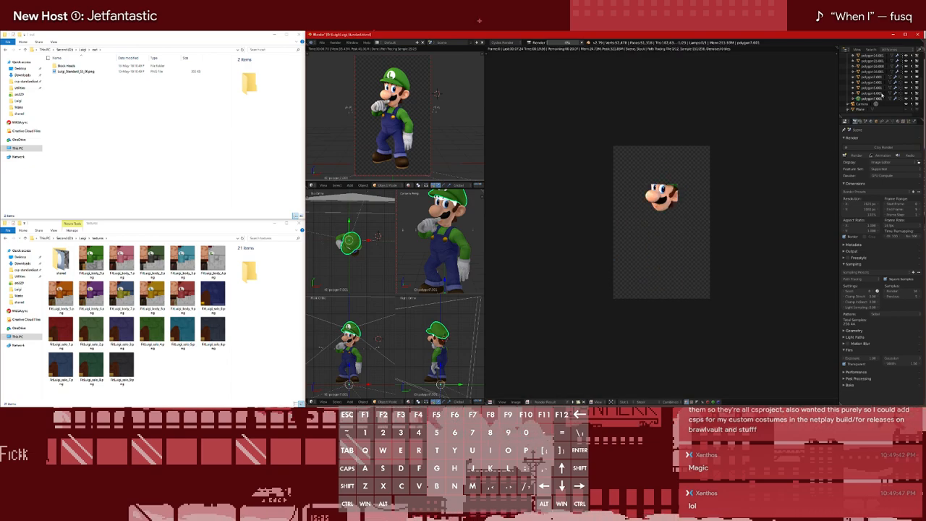
Show the scene's Color Management settings while the render runs
{"action": "left_click", "coordinate": [860, 122]}
{"action": "left_click", "coordinate": [866, 121]}
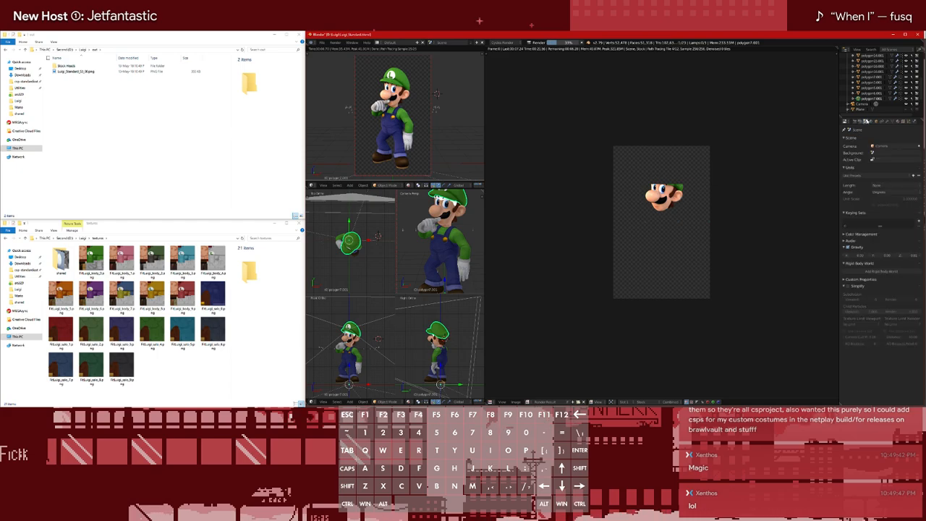
{"action": "left_click", "coordinate": [862, 233]}
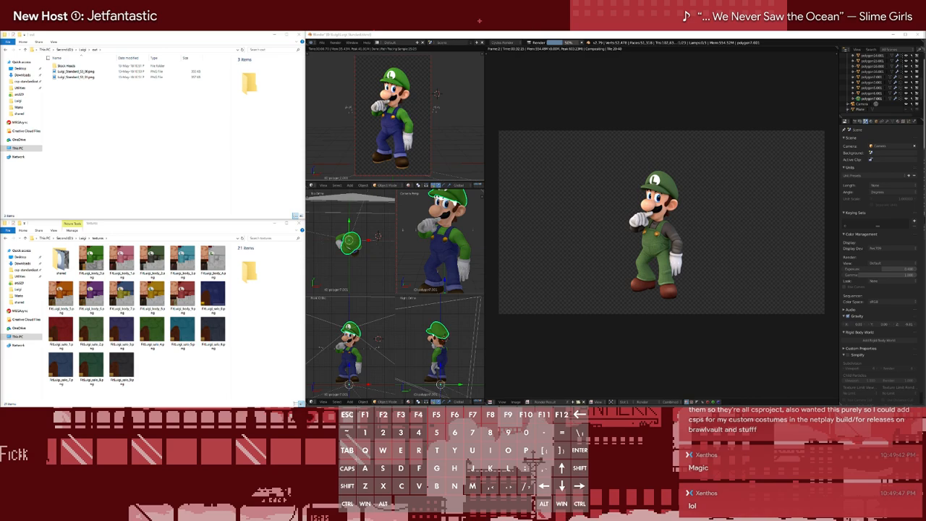
{"action": "key", "text": "d"}
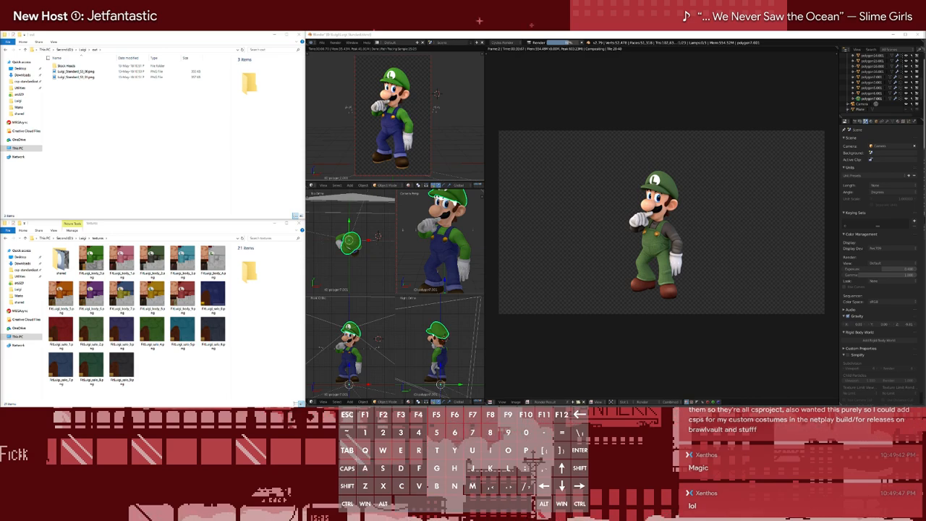
{"action": "key", "text": "space"}
{"action": "key", "text": "g"}
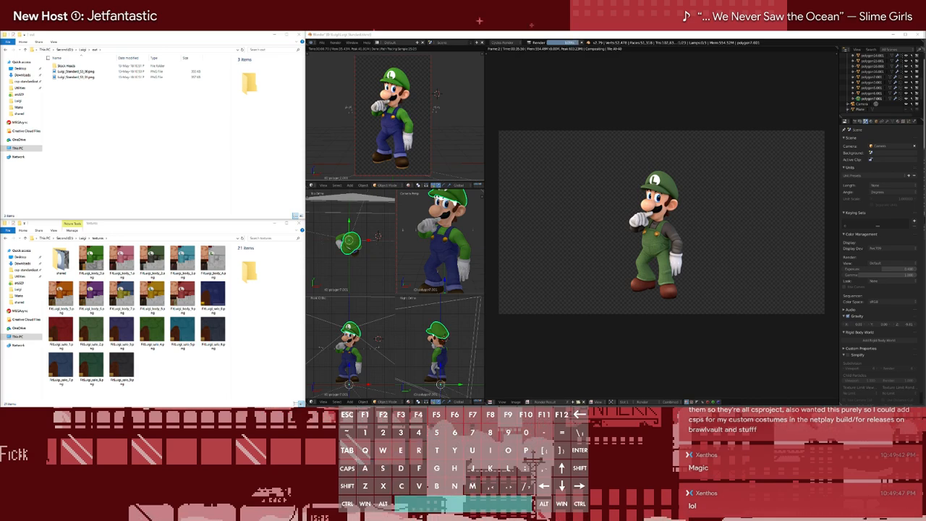
{"action": "key", "text": "a"}
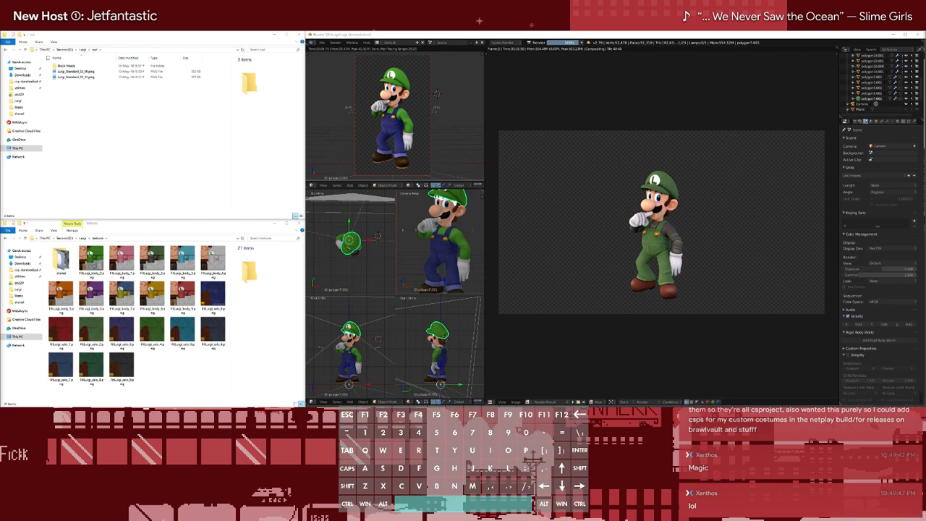
{"action": "key", "text": "d"}
{"action": "key", "text": "w"}
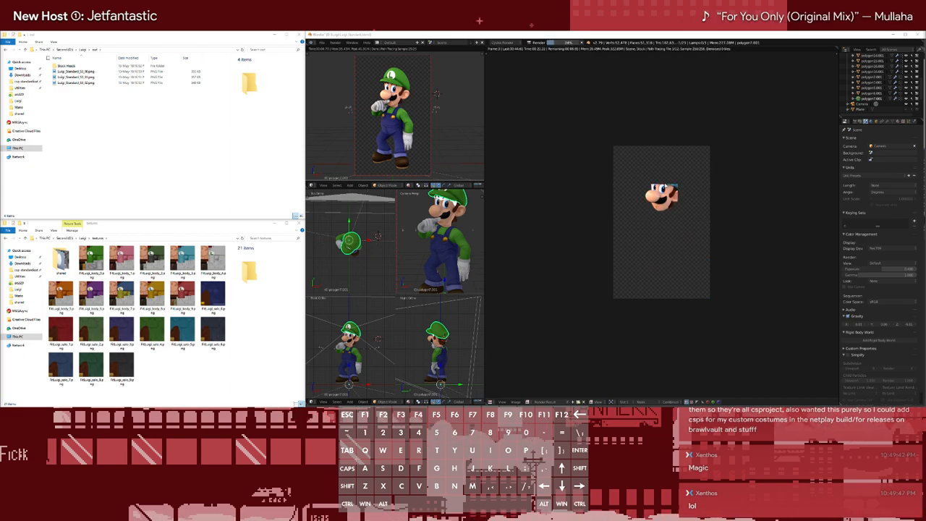
Cancel the render and set the start frame of the shoe material's image sequence texture to 0
{"action": "scroll", "coordinate": [878, 80], "scroll_direction": "up", "scroll_amount": 4}
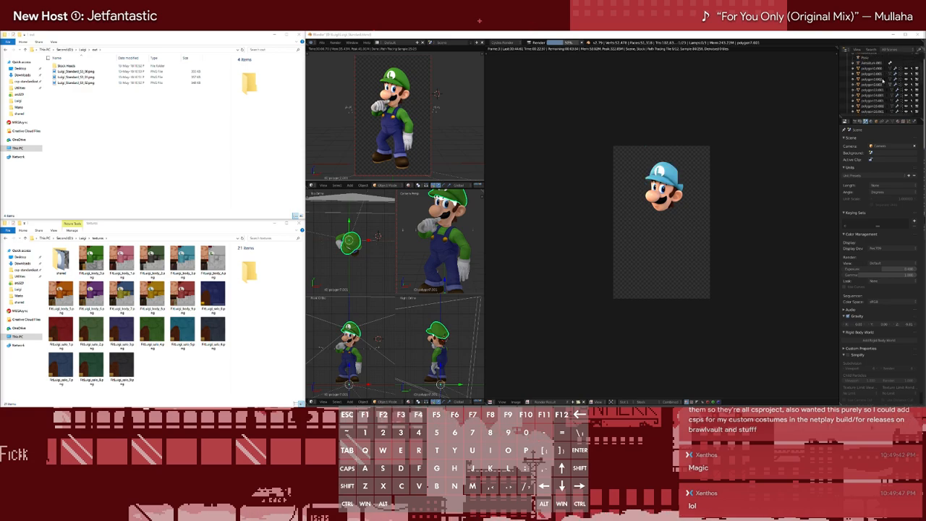
{"action": "left_click", "coordinate": [877, 81]}
{"action": "left_click", "coordinate": [878, 80]}
{"action": "left_click", "coordinate": [876, 85]}
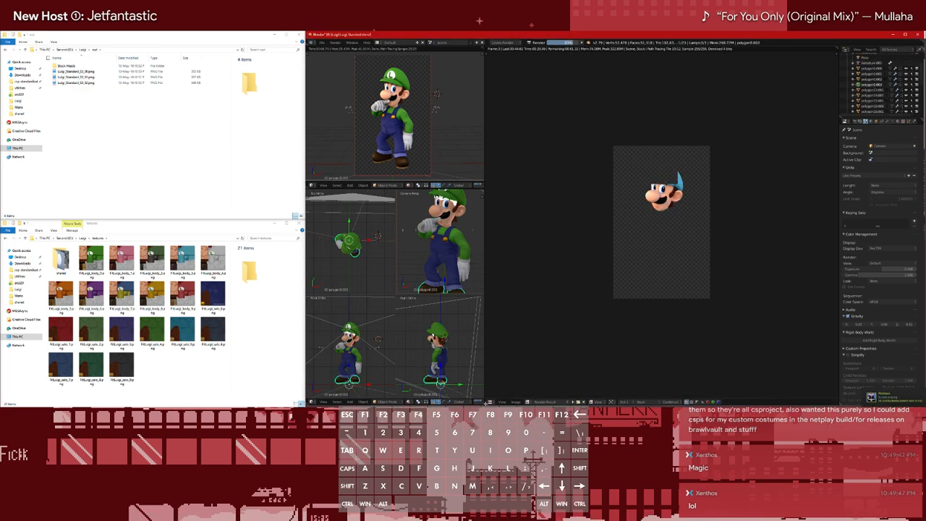
{"action": "left_click", "coordinate": [491, 402]}
{"action": "left_click", "coordinate": [503, 342]}
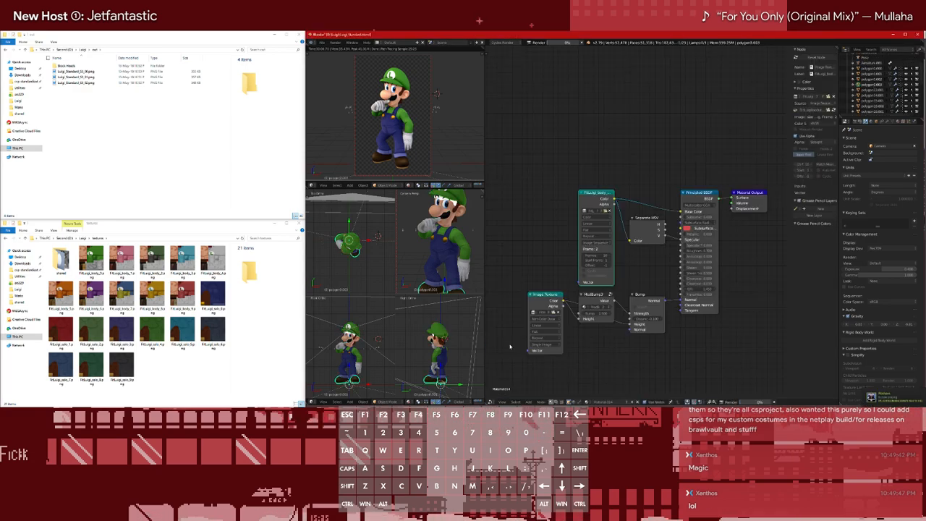
{"action": "key", "text": "Escape"}
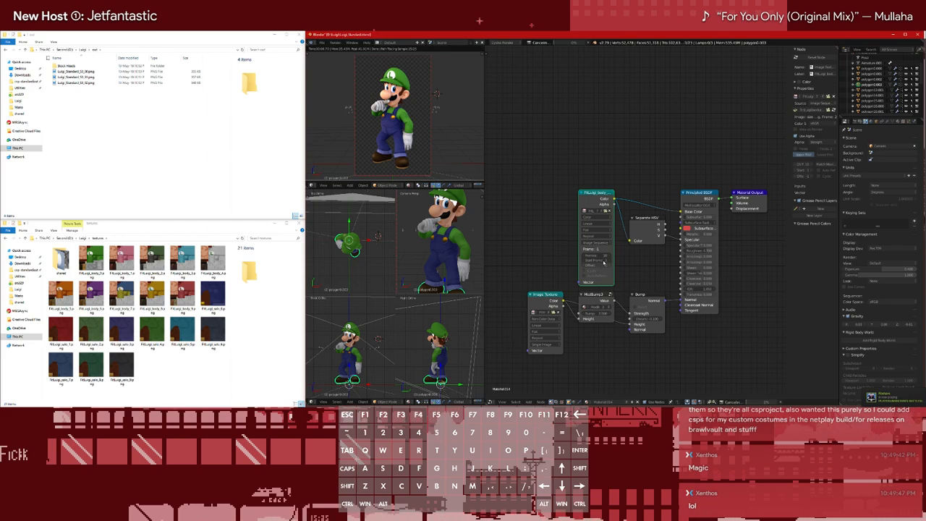
{"action": "left_click", "coordinate": [603, 262]}
{"action": "type", "text": "0"}
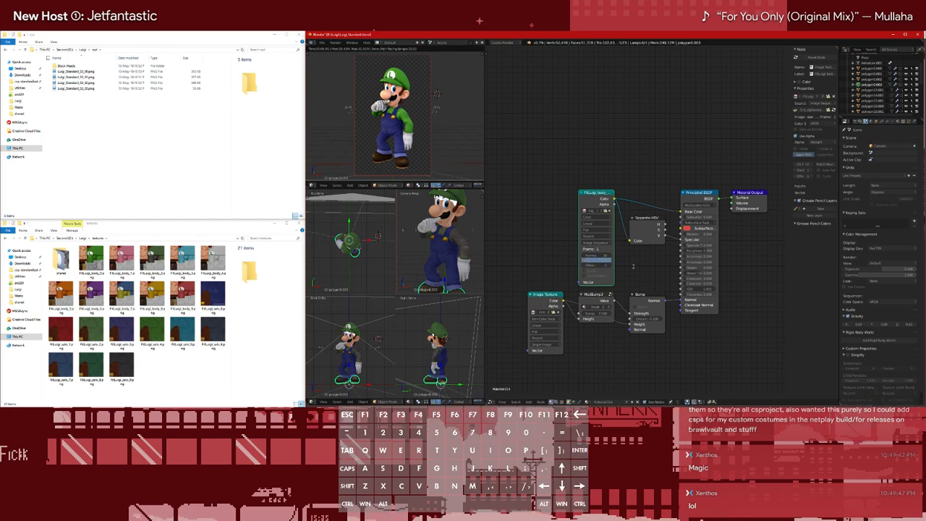
{"action": "key", "text": "Return"}
Set the scene frame range's start frame to 0 and restart the animation render
{"action": "key", "text": "ctrl+F12"}
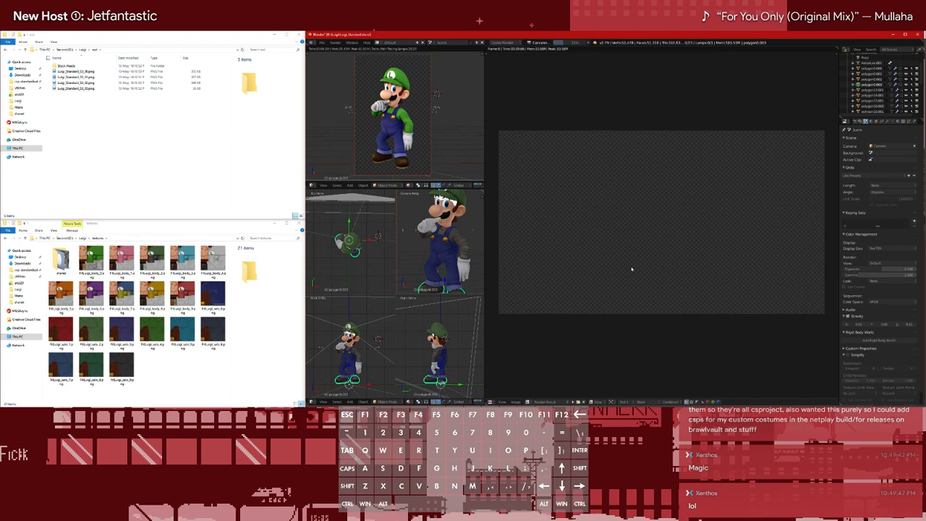
{"action": "key", "text": "Escape"}
{"action": "left_click", "coordinate": [857, 122]}
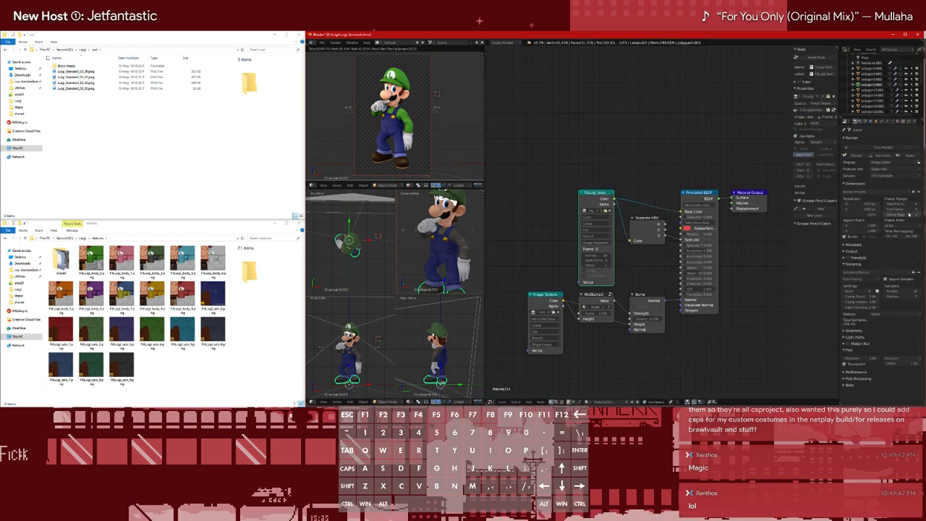
{"action": "left_click", "coordinate": [76, 71]}
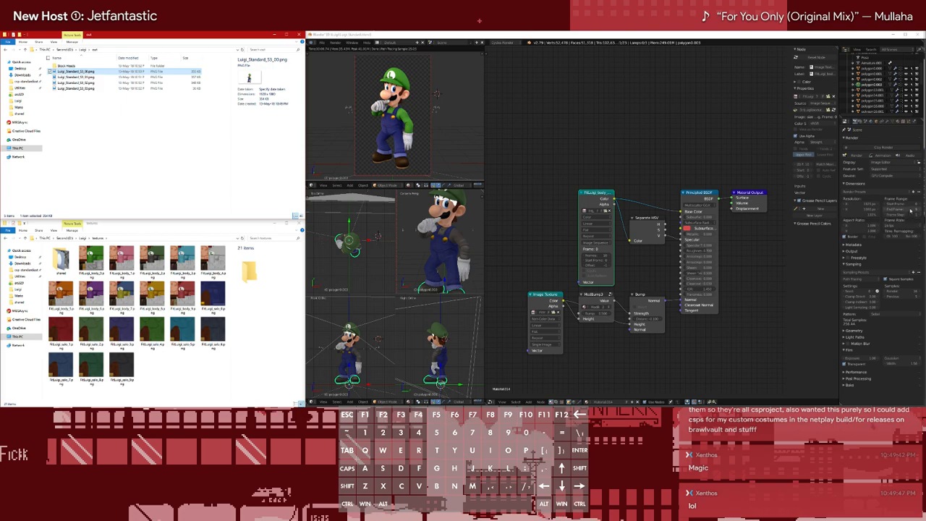
{"action": "left_click", "coordinate": [899, 204]}
{"action": "type", "text": "0"}
{"action": "key", "text": "Return"}
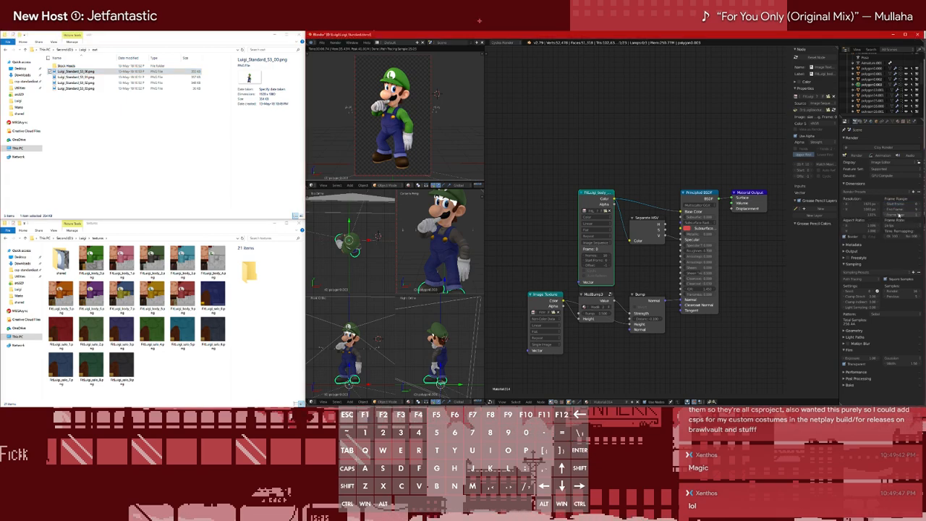
{"action": "key", "text": "F12"}
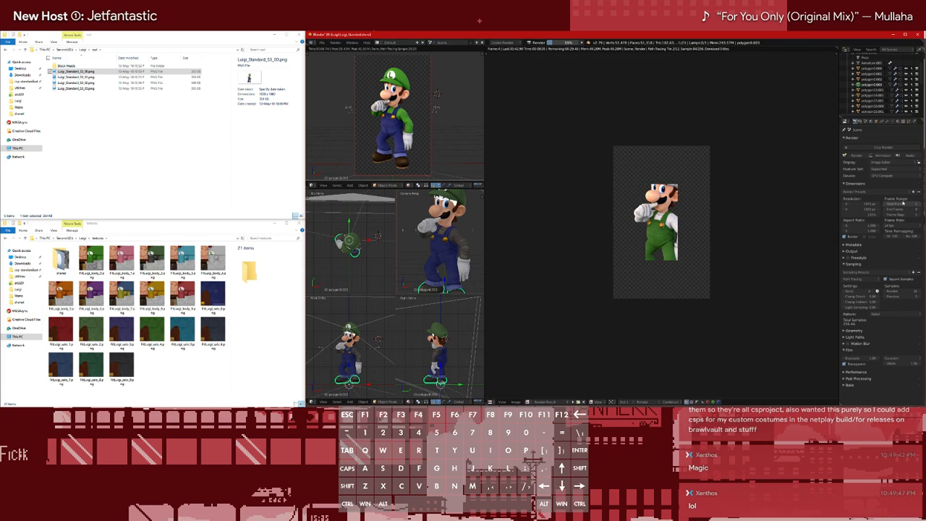
Check the rendered frame 03 portrait in the output folder's file preview
{"action": "left_click", "coordinate": [88, 89]}
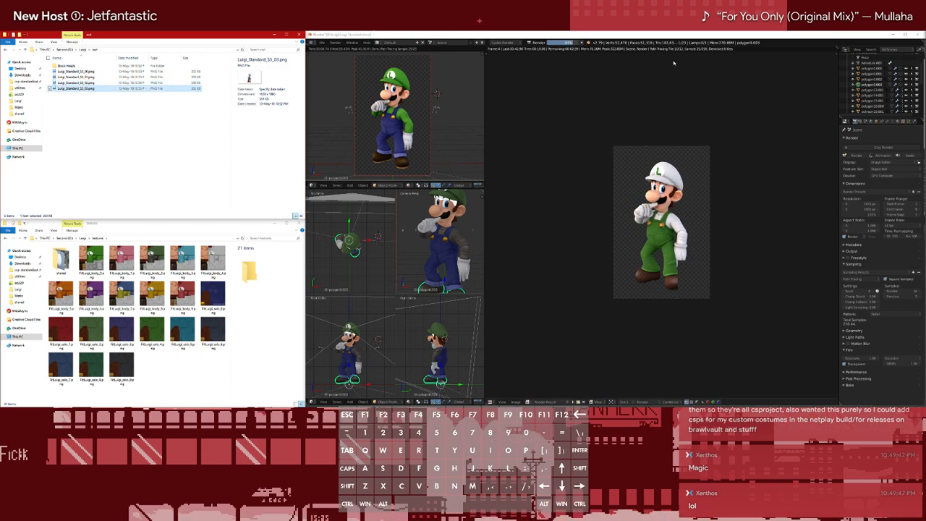
{"action": "left_click", "coordinate": [112, 115]}
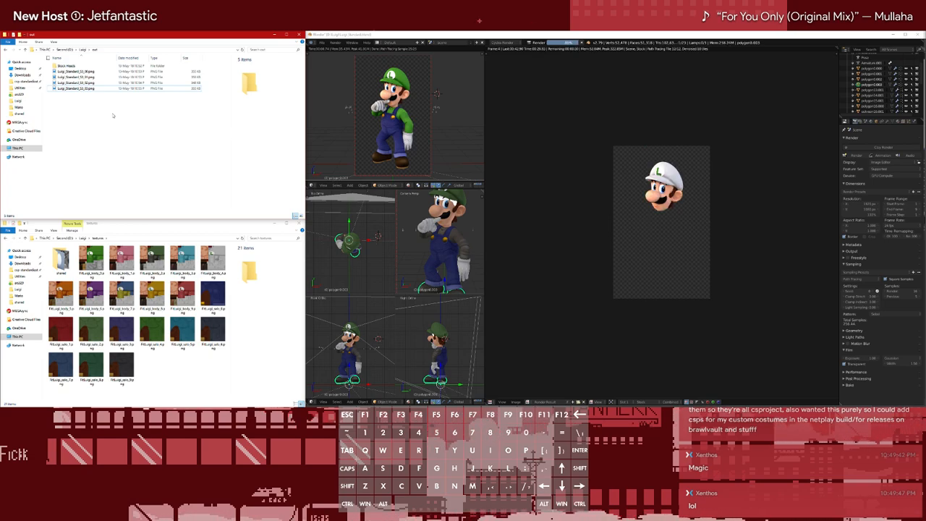
{"action": "type", "text": "an"}
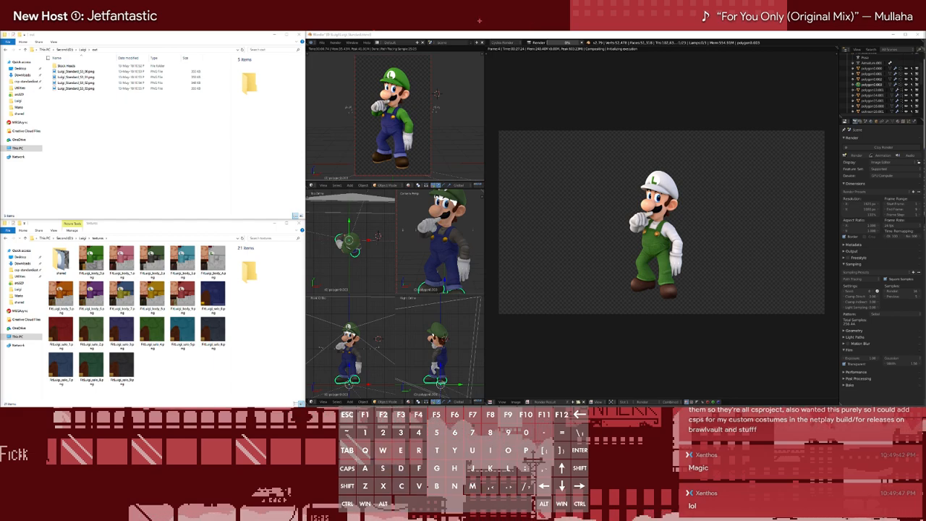
{"action": "type", "text": "y"}
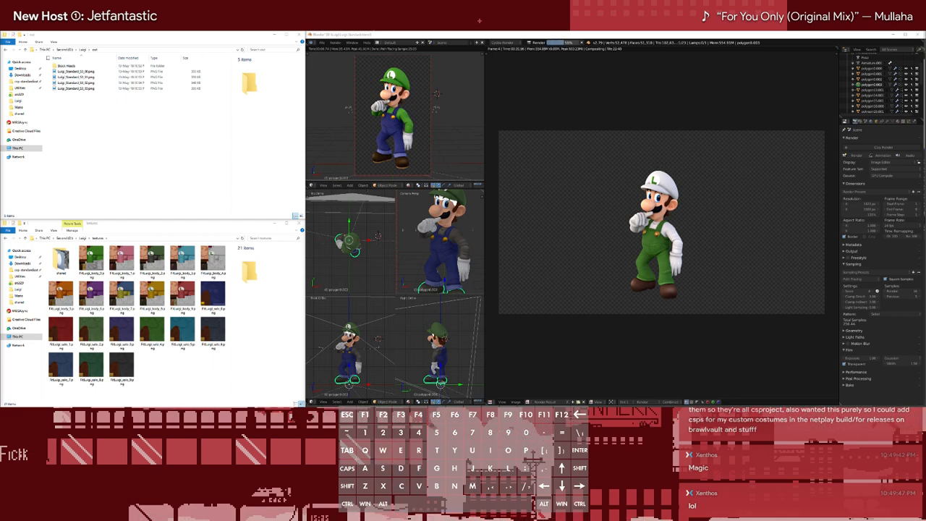
{"action": "key", "text": "shift+Left"}
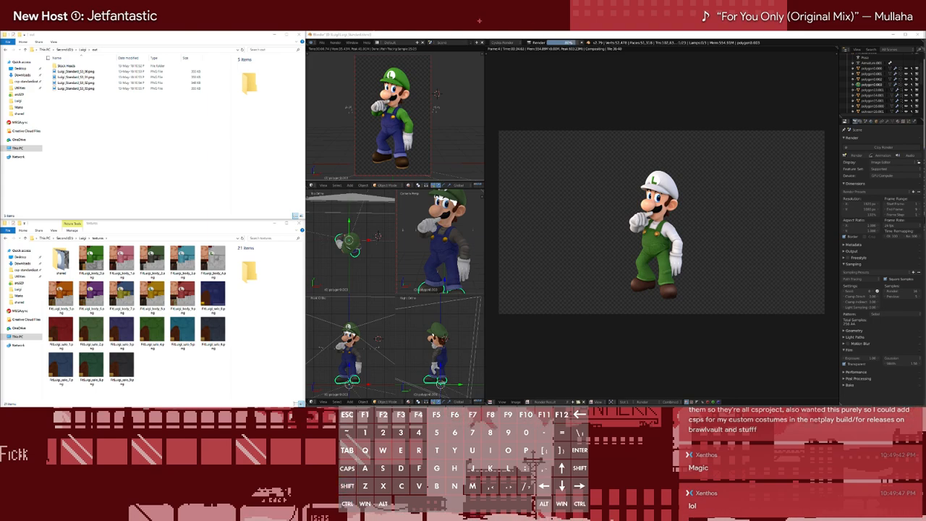
{"action": "type", "text": "ar fo"}
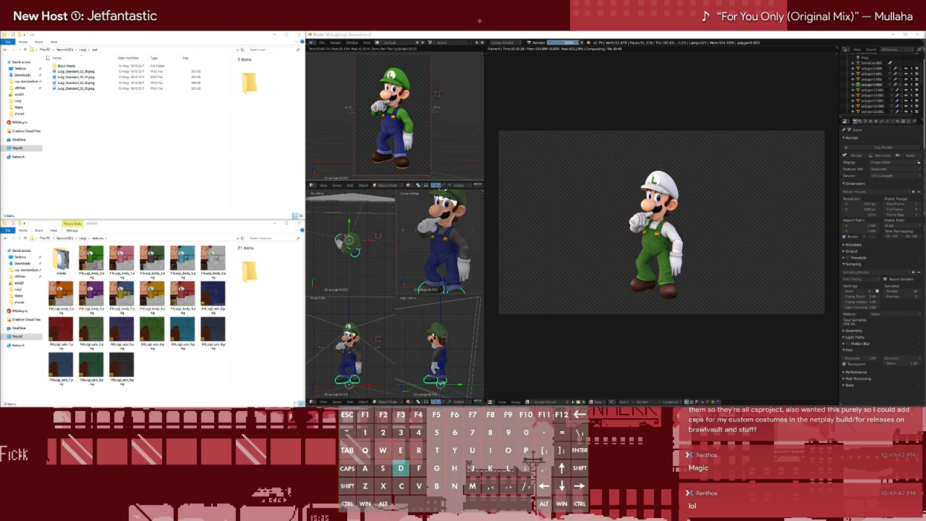
{"action": "key", "text": "ctrl+Left"}
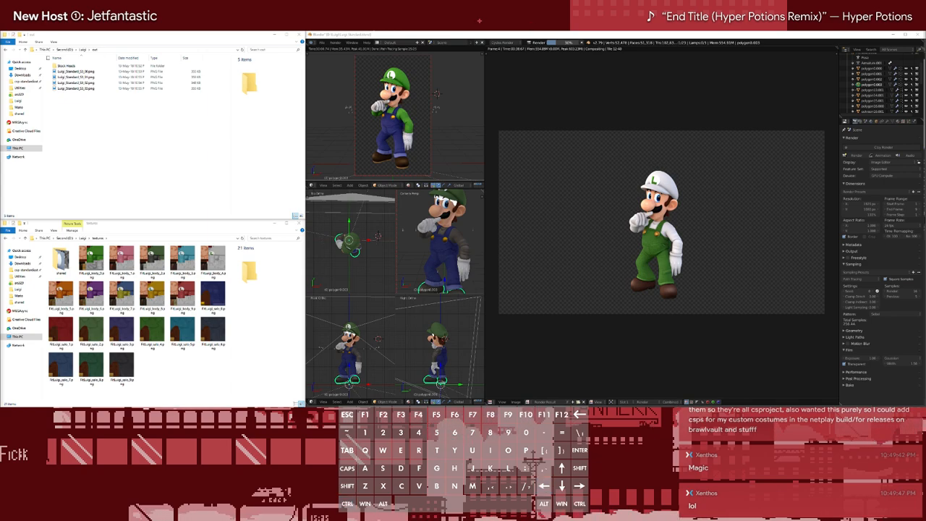
{"action": "key", "text": "Left"}
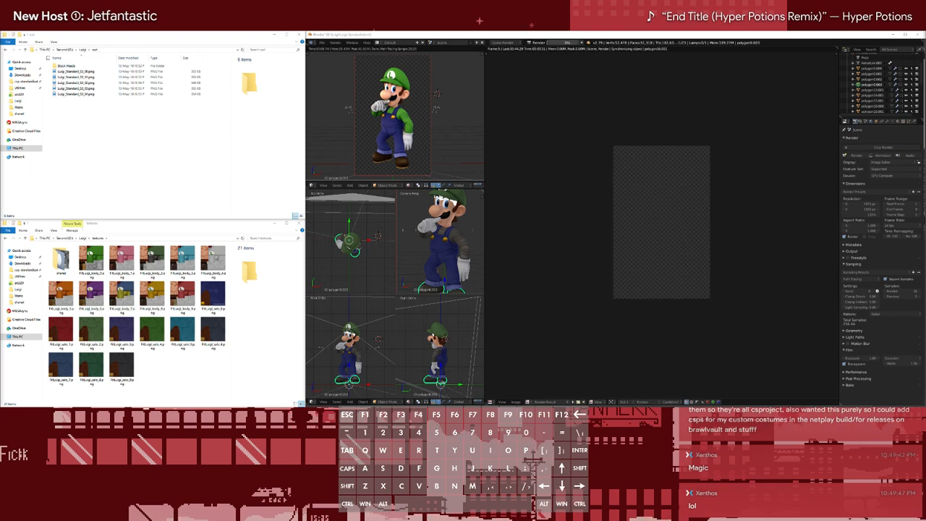
{"action": "key", "text": "b"}
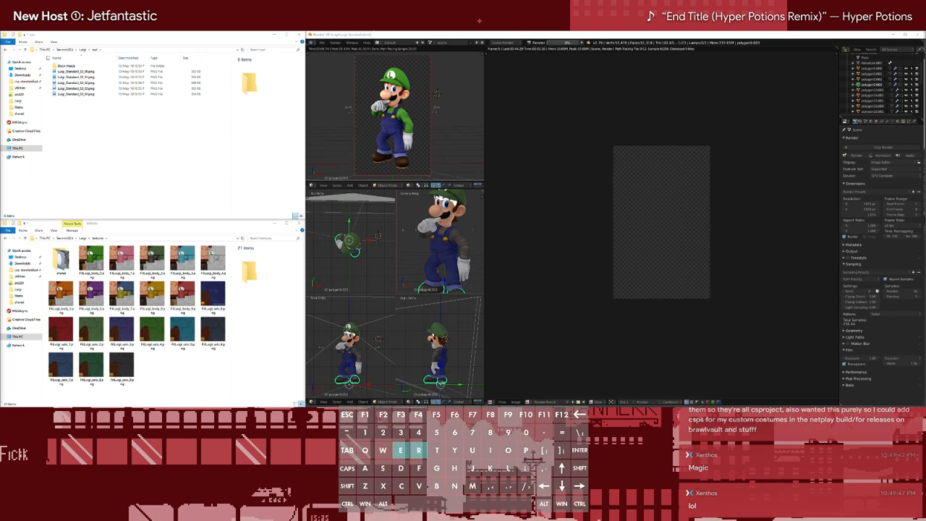
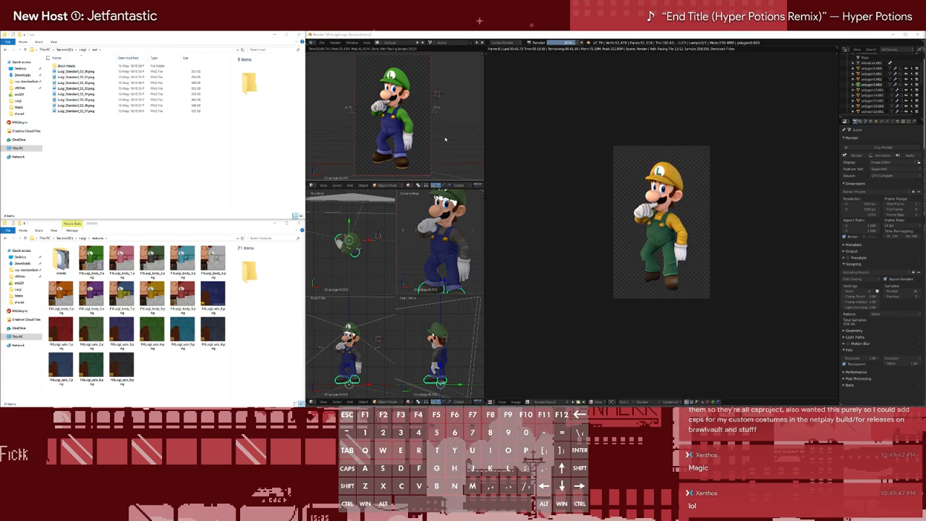
View the stock head through the Viewer Node image and return the image editor to the Render Result
{"action": "key", "text": "F12"}
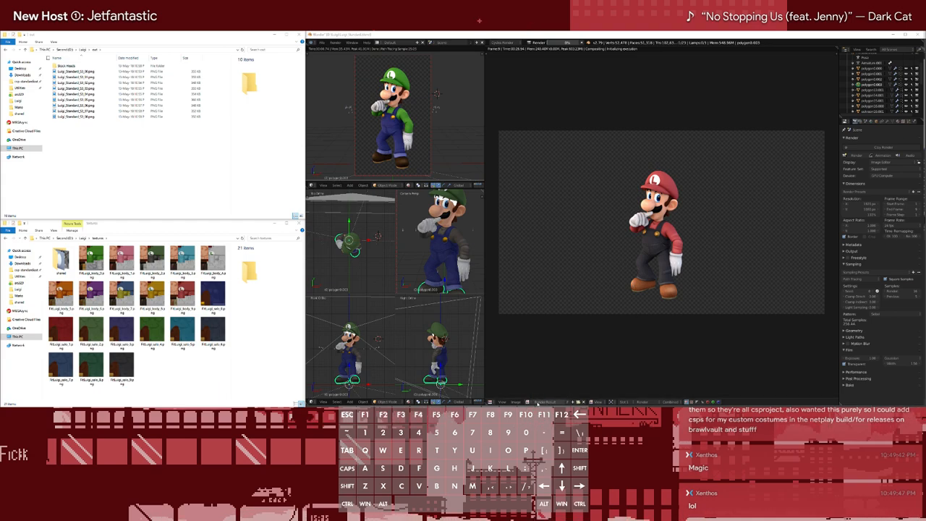
{"action": "left_click", "coordinate": [532, 401]}
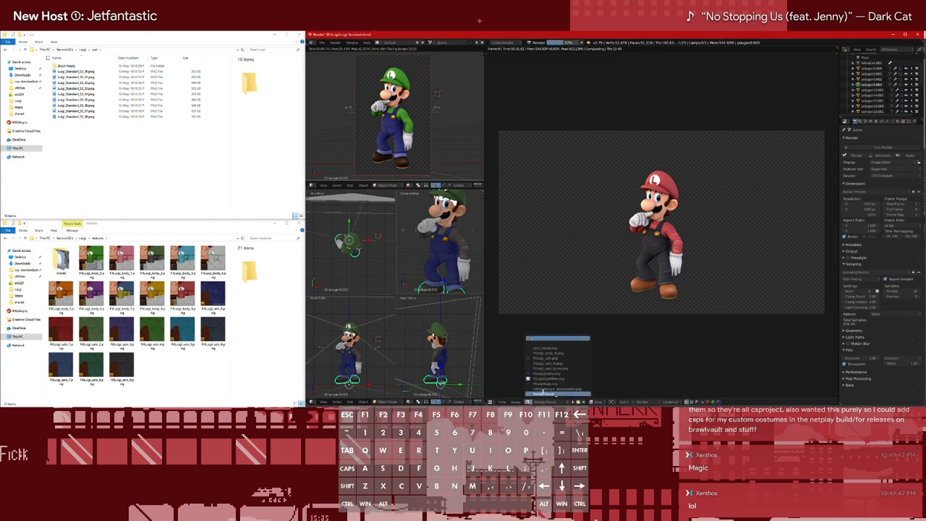
{"action": "left_click", "coordinate": [539, 394]}
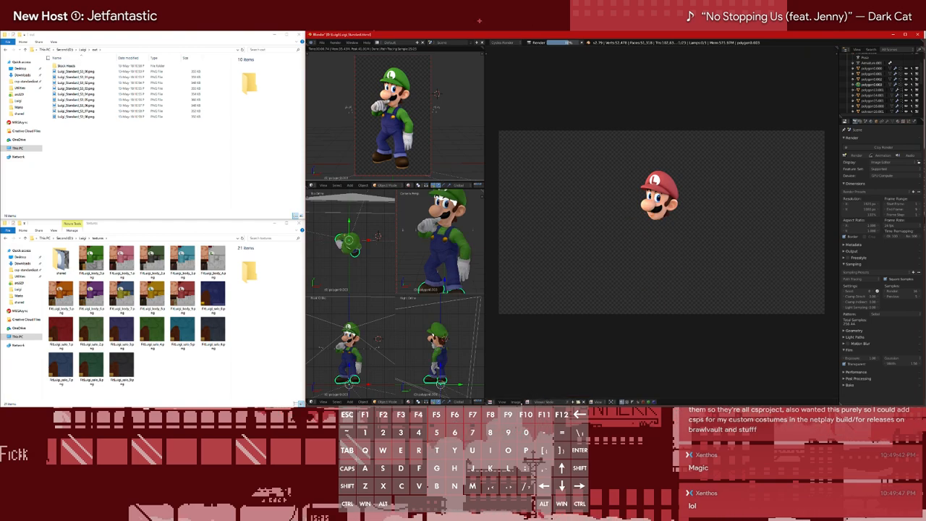
{"action": "left_click", "coordinate": [528, 402]}
{"action": "left_click", "coordinate": [550, 389]}
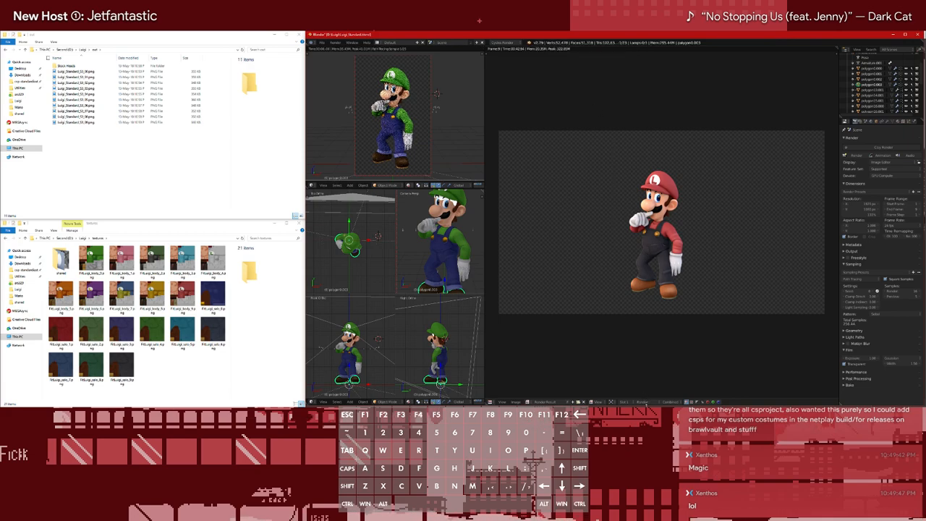
Compare the finished frame's Stock, Render and Composite layers in the Render Result, ending on Composite
{"action": "left_click", "coordinate": [642, 402]}
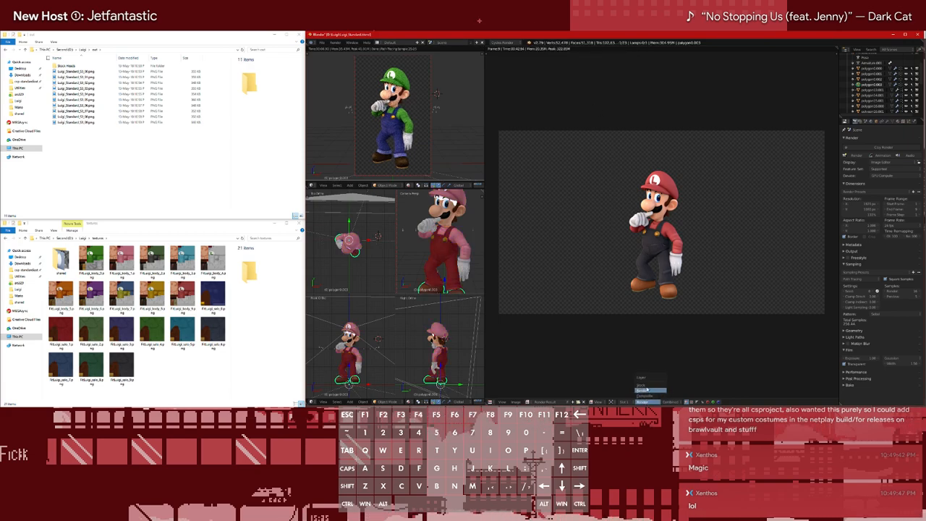
{"action": "left_click", "coordinate": [649, 385]}
{"action": "left_click", "coordinate": [649, 402]}
{"action": "left_click", "coordinate": [648, 390]}
{"action": "left_click", "coordinate": [648, 401]}
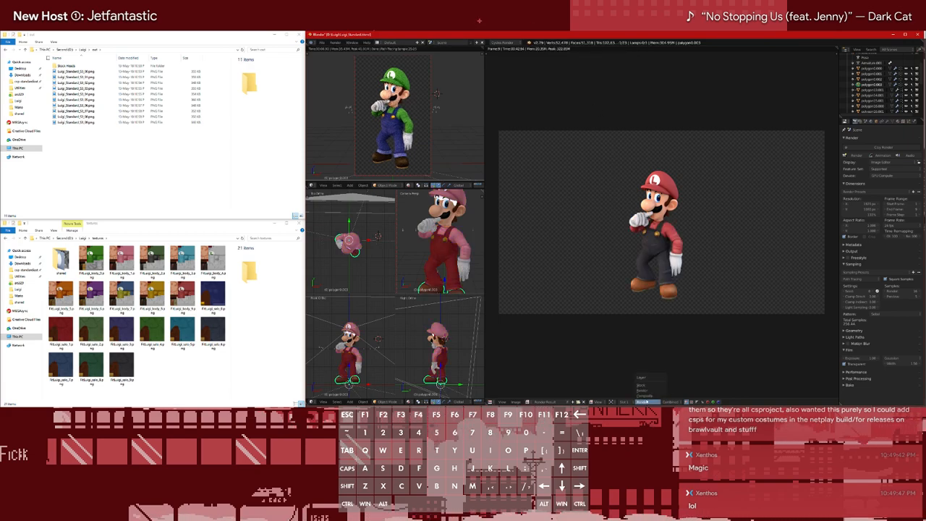
{"action": "left_click", "coordinate": [648, 396]}
{"action": "left_click", "coordinate": [648, 402]}
{"action": "left_click", "coordinate": [649, 397]}
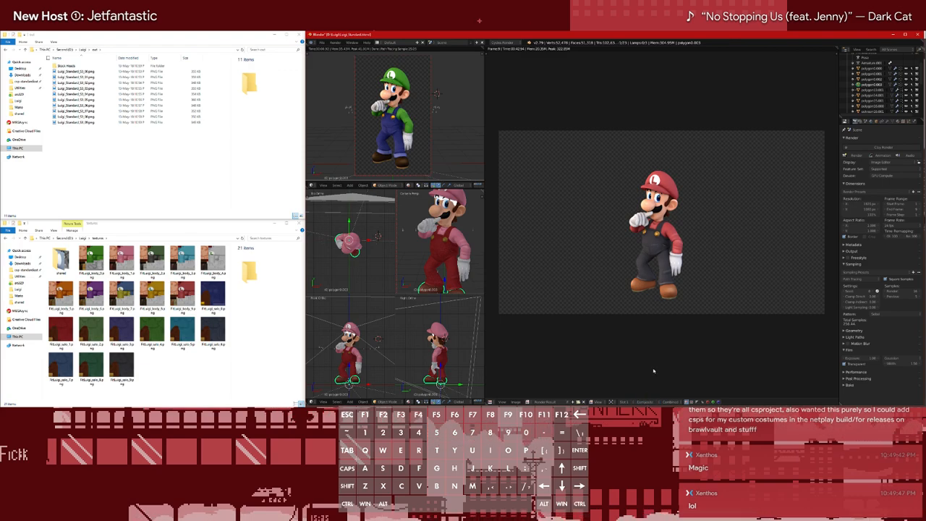
Inspect the compositing node tree with its File Output and Viewer nodes, and switch back to the material nodes
{"action": "left_click", "coordinate": [492, 402]}
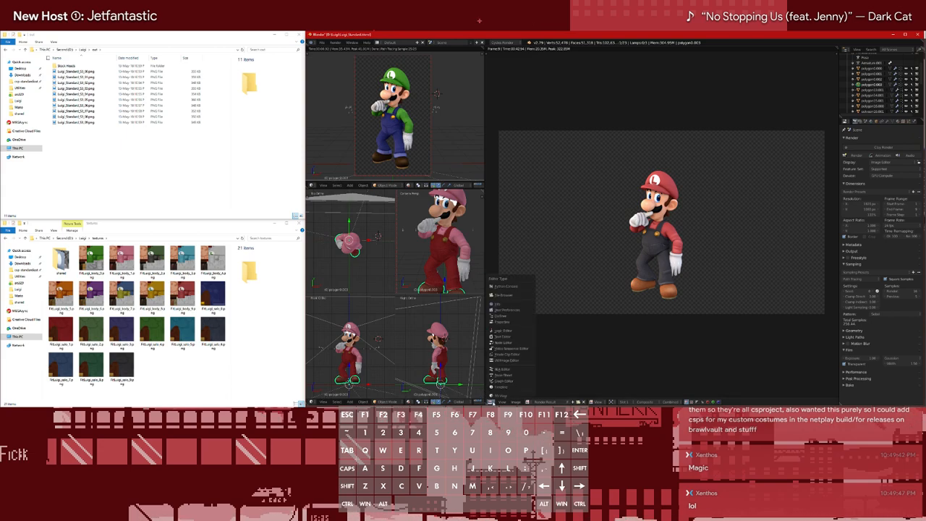
{"action": "left_click", "coordinate": [512, 342]}
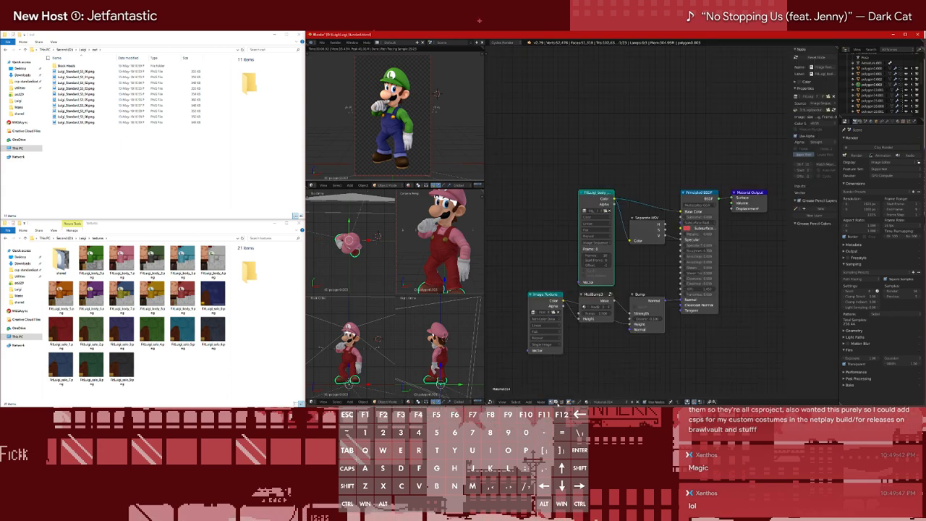
{"action": "middle_click_drag", "start_coordinate": [599, 130], "coordinate": [621, 106]}
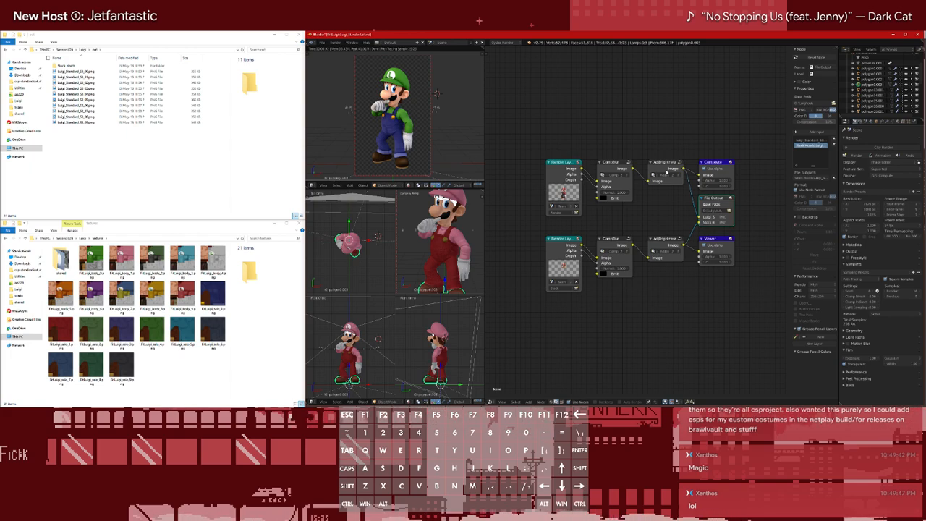
{"action": "left_click", "coordinate": [552, 402]}
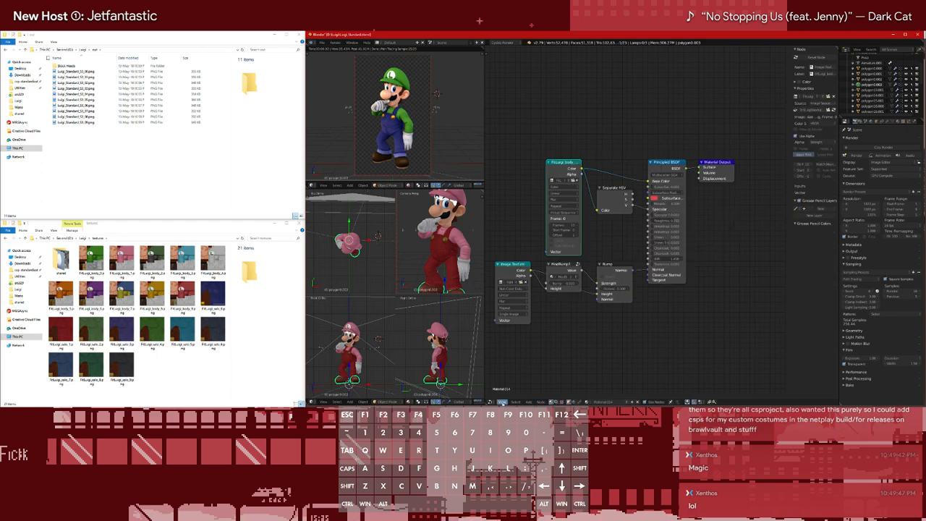
Return to the image editor and view the Render Result's Stock, Render and Composite layers one after another
{"action": "left_click", "coordinate": [504, 403]}
{"action": "left_click", "coordinate": [505, 343]}
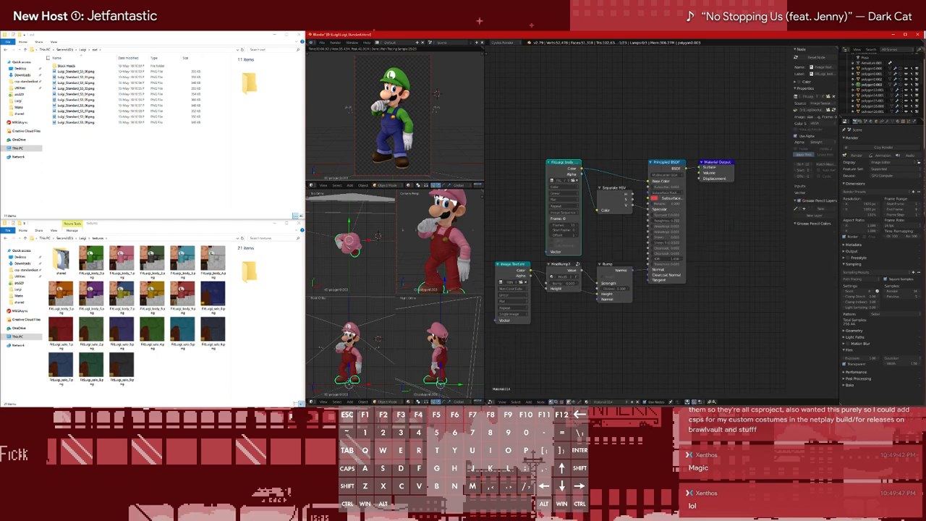
{"action": "left_click", "coordinate": [491, 402]}
{"action": "left_click", "coordinate": [508, 360]}
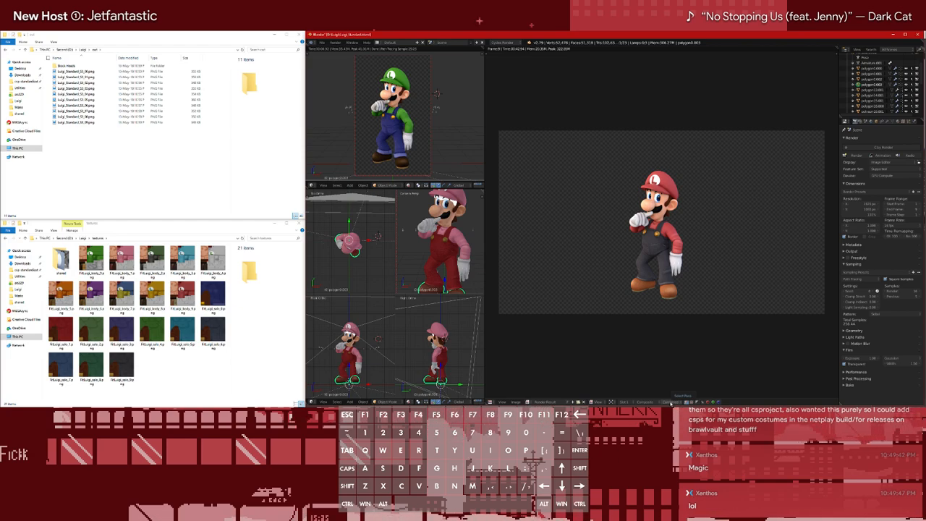
{"action": "left_click", "coordinate": [666, 402]}
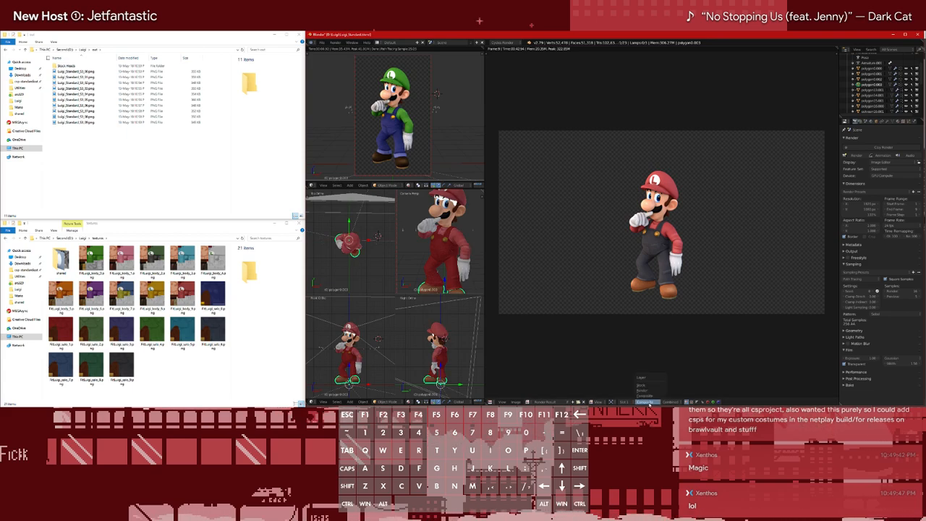
{"action": "left_click", "coordinate": [644, 385]}
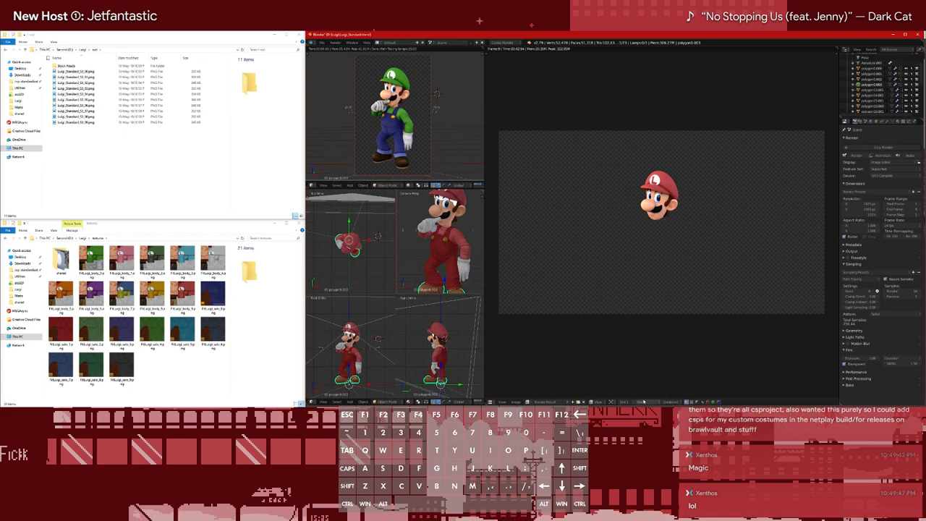
{"action": "left_click", "coordinate": [642, 401]}
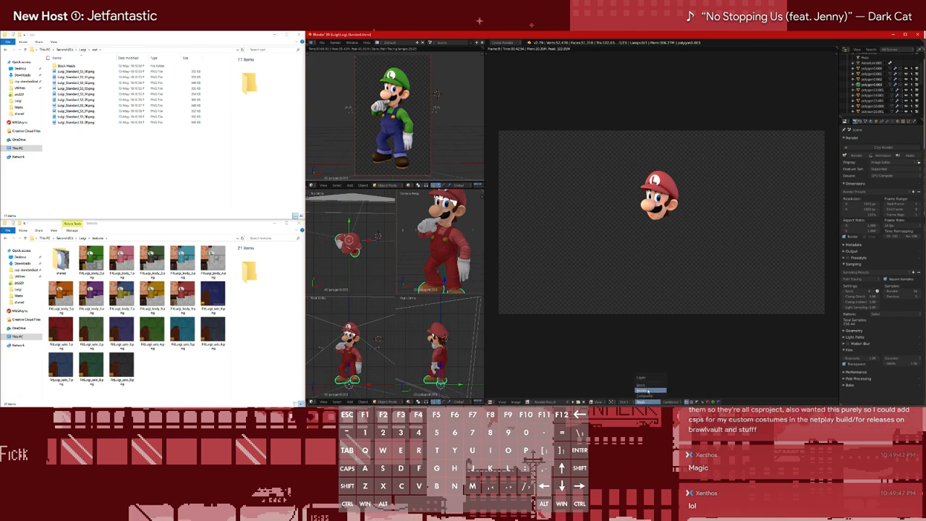
{"action": "left_click", "coordinate": [648, 391]}
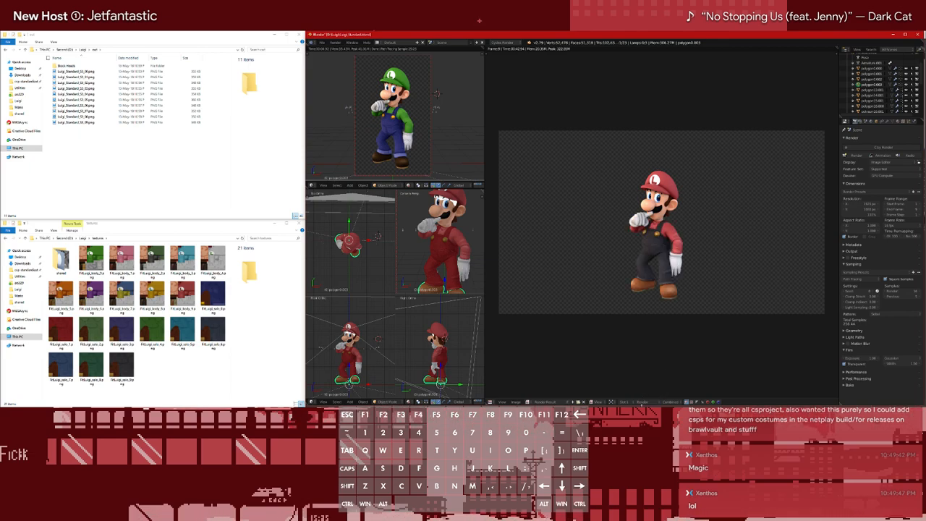
{"action": "left_click", "coordinate": [644, 402]}
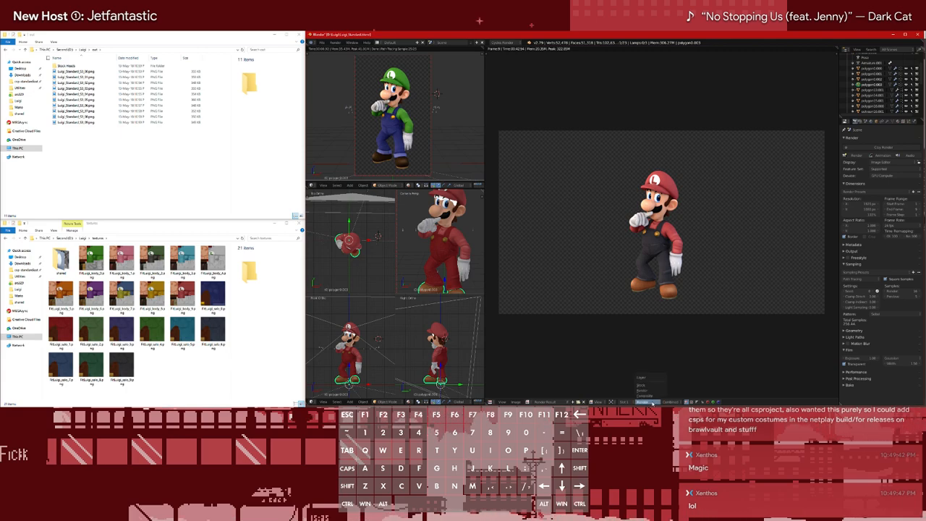
{"action": "left_click", "coordinate": [641, 396]}
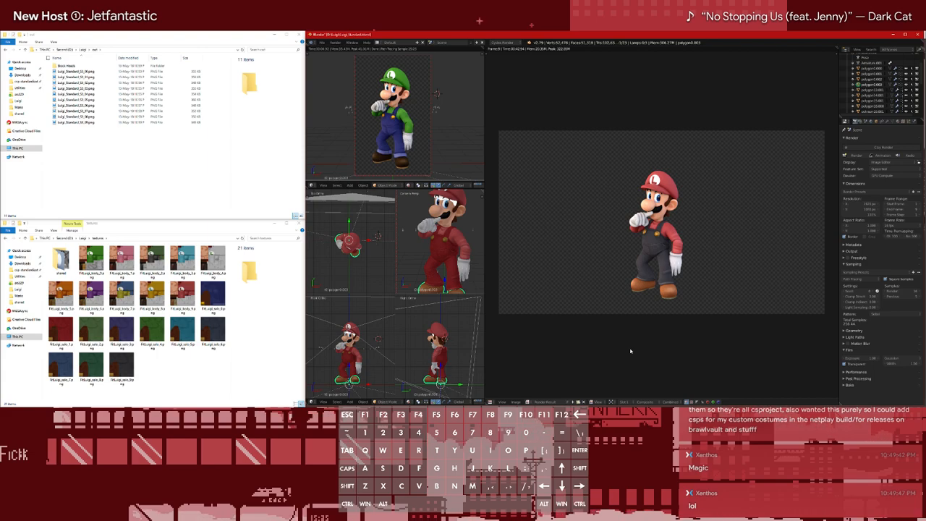
Toggle the Render Result repeatedly between its Render and Composite layers to compare the brightness adjustment, ending on Composite
{"action": "left_click", "coordinate": [643, 402]}
{"action": "left_click", "coordinate": [646, 391]}
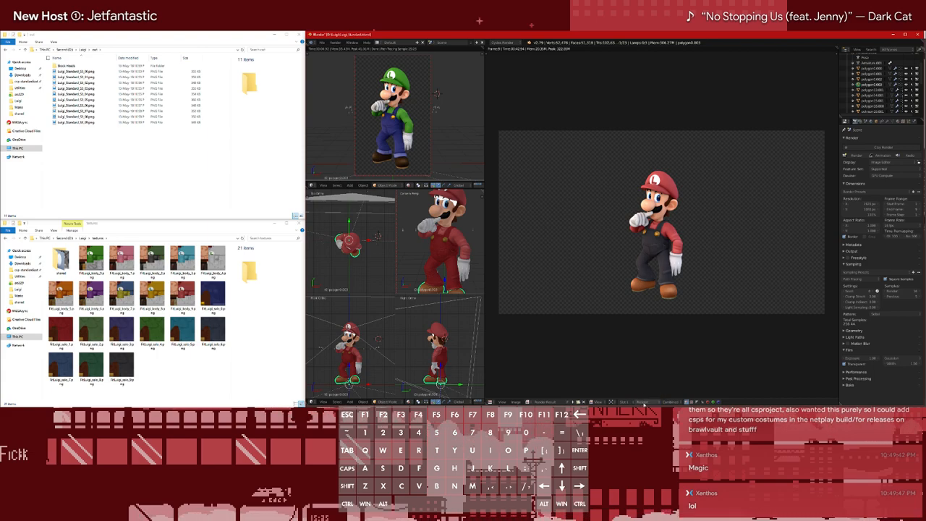
{"action": "left_click", "coordinate": [642, 401]}
{"action": "left_click", "coordinate": [643, 396]}
{"action": "left_click", "coordinate": [643, 402]}
{"action": "left_click", "coordinate": [647, 391]}
{"action": "left_click", "coordinate": [642, 401]}
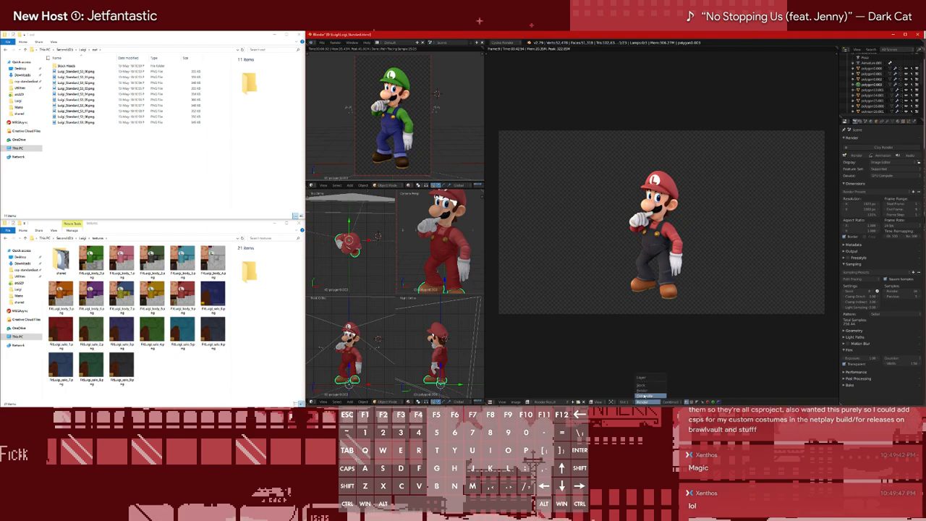
{"action": "left_click", "coordinate": [643, 396]}
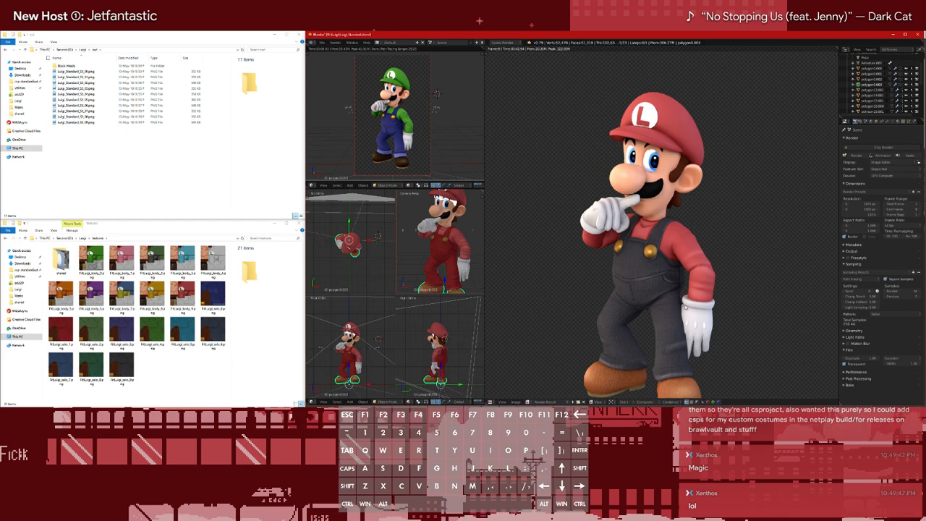
Compare the full-body Render Result with the Viewer Node's stock head, ending on the Viewer Node
{"action": "scroll", "coordinate": [650, 327], "scroll_direction": "down", "scroll_amount": 2}
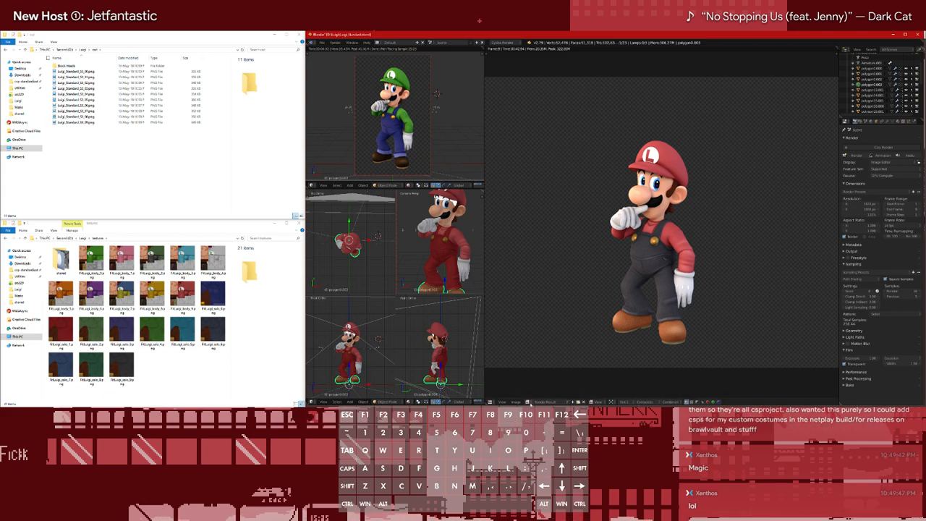
{"action": "left_click", "coordinate": [529, 402]}
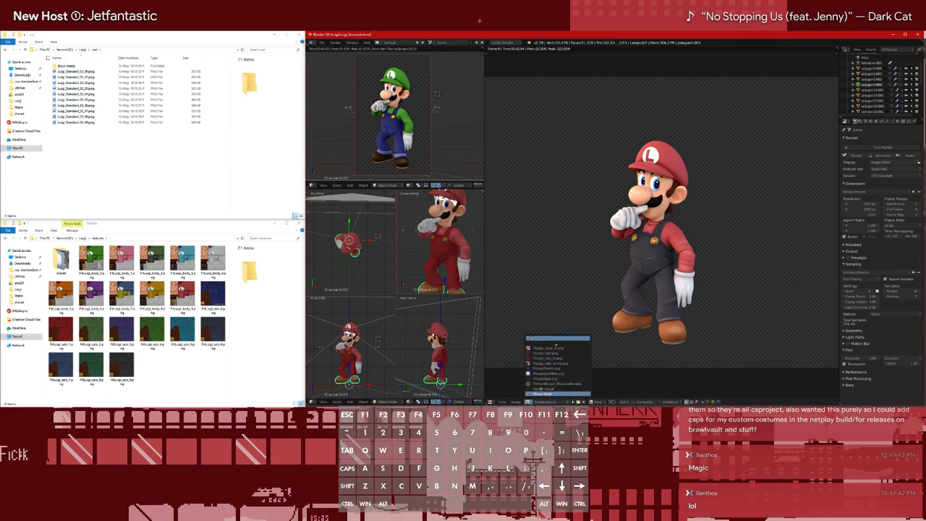
{"action": "left_click", "coordinate": [544, 394]}
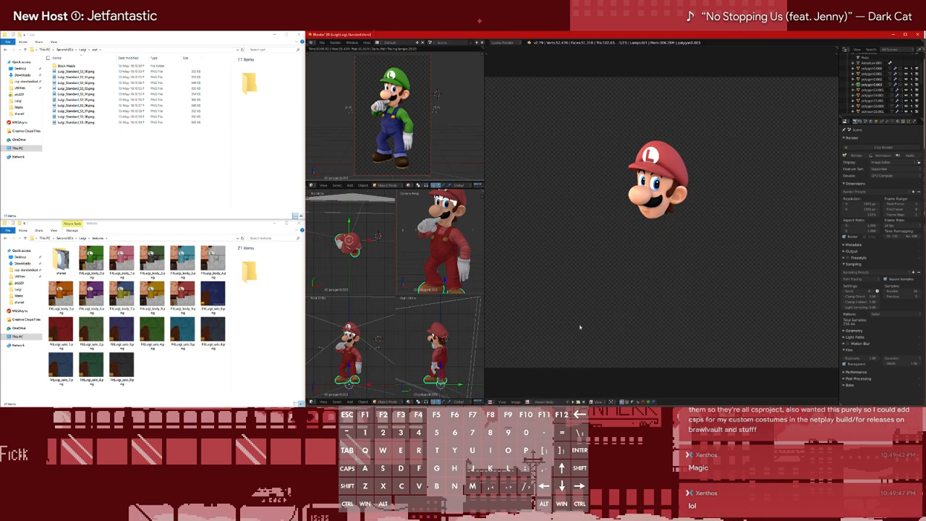
{"action": "left_click", "coordinate": [529, 402]}
{"action": "left_click", "coordinate": [544, 388]}
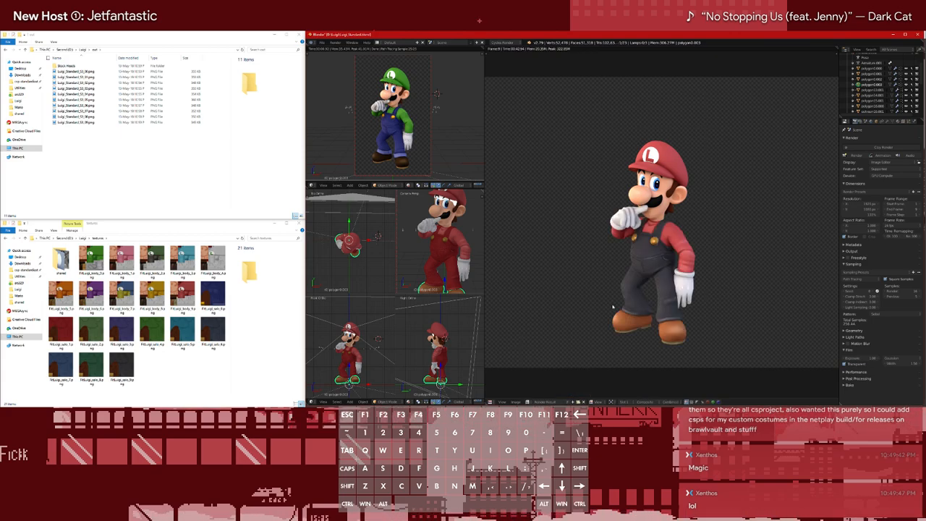
{"action": "left_click", "coordinate": [529, 402]}
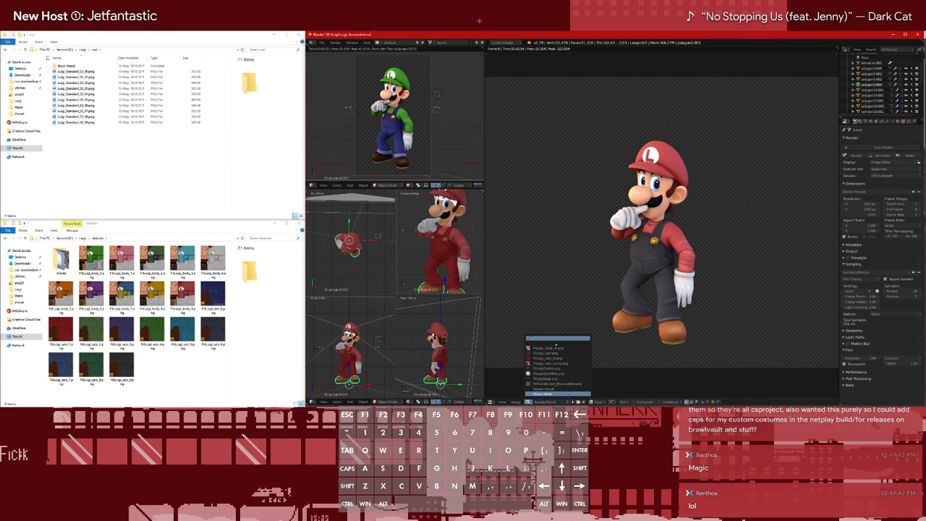
{"action": "left_click", "coordinate": [558, 394]}
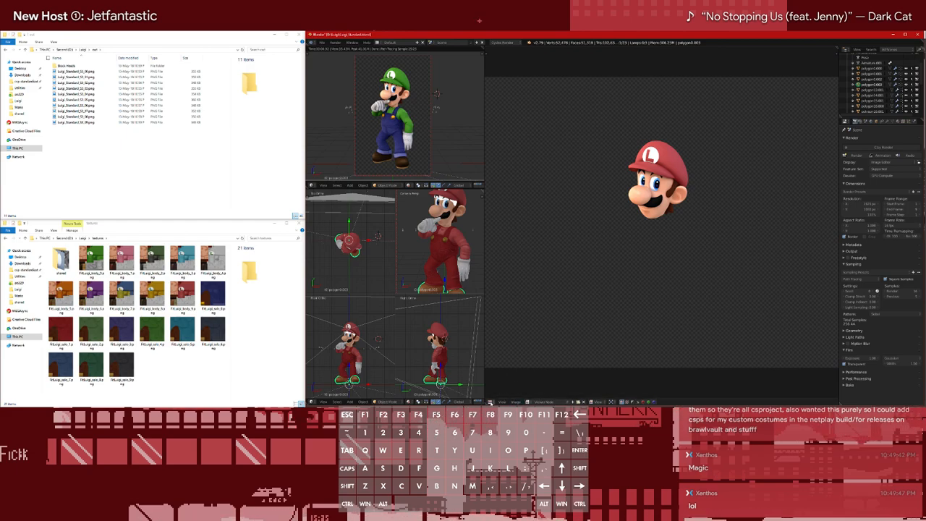
Restore the node editor with the material nodes in the large area and close Blender
{"action": "left_click", "coordinate": [501, 402]}
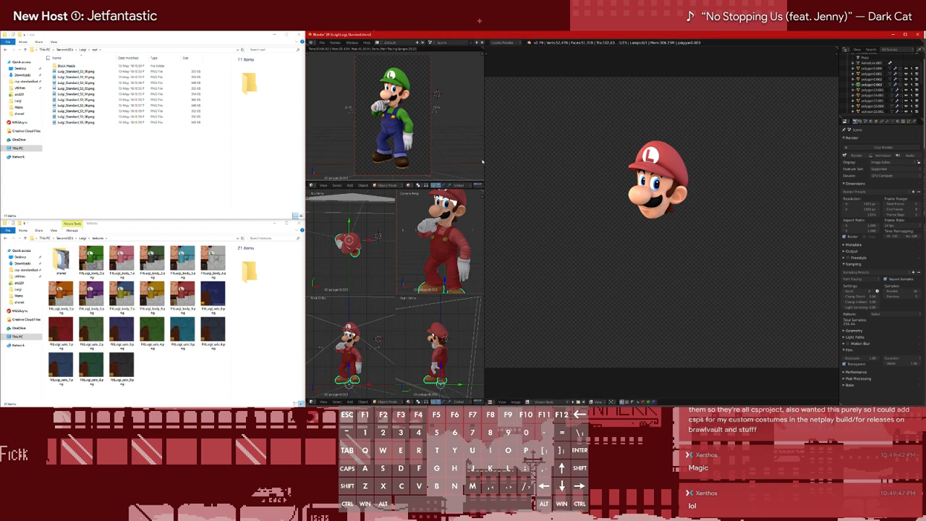
{"action": "key", "text": "F11"}
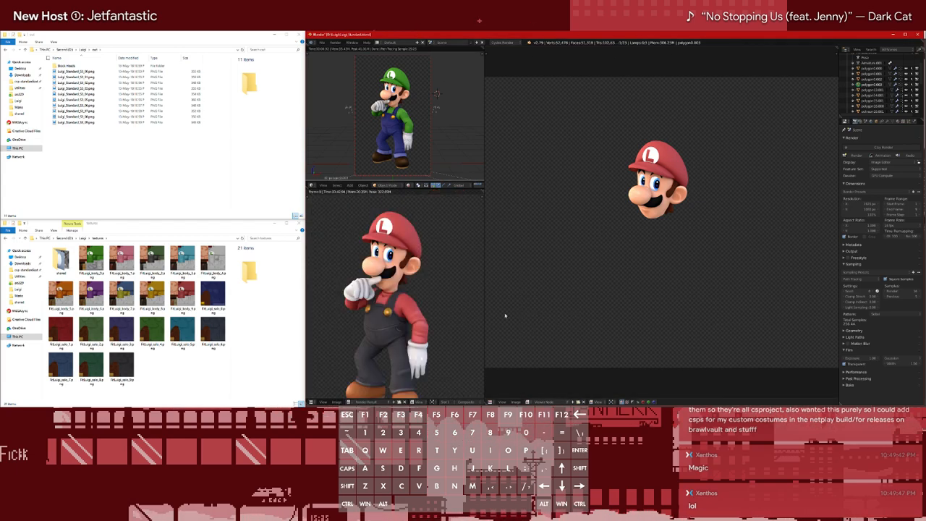
{"action": "key", "text": "F11"}
{"action": "key", "text": "shift+F3"}
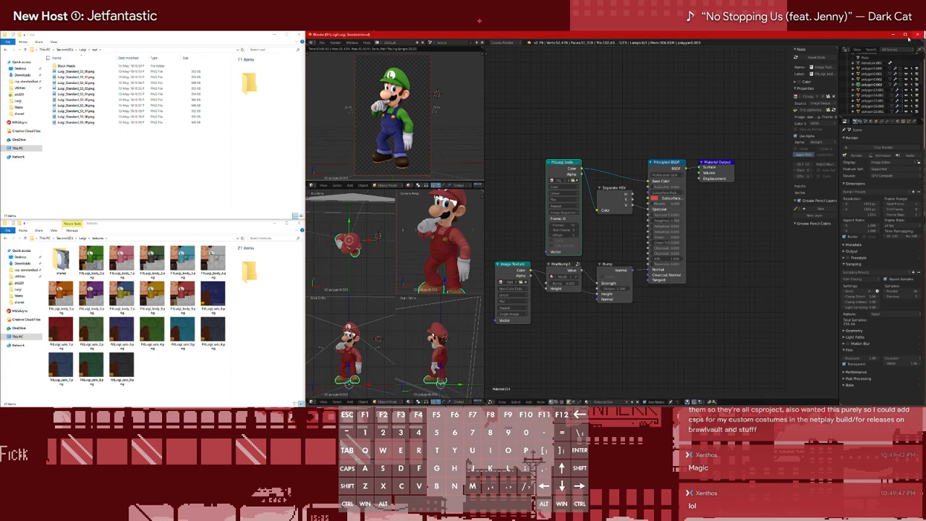
{"action": "left_click", "coordinate": [917, 35]}
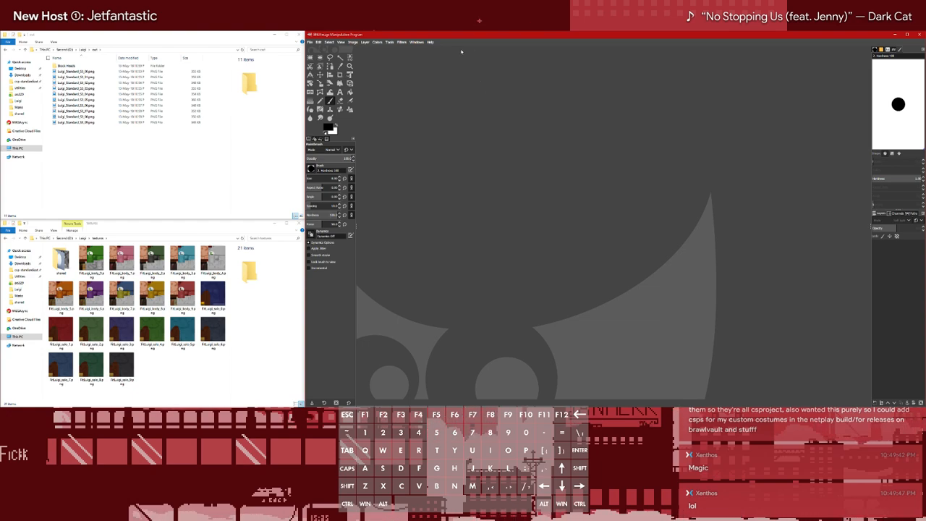
{"action": "left_click", "coordinate": [401, 42]}
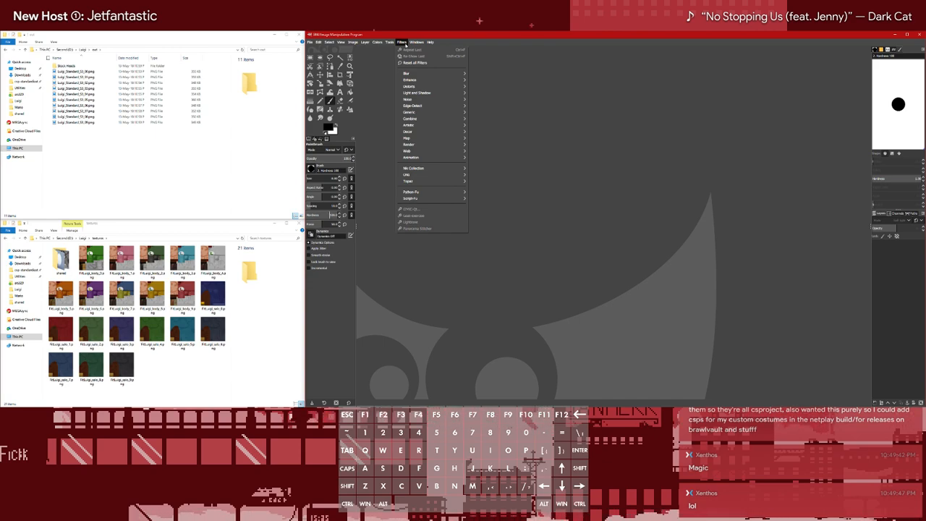
{"action": "left_click", "coordinate": [402, 42]}
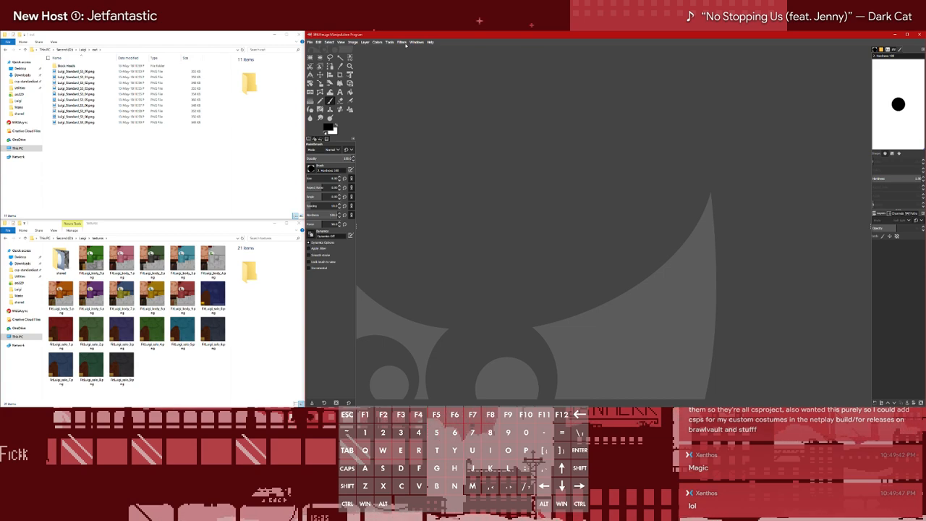
{"action": "left_click", "coordinate": [389, 42]}
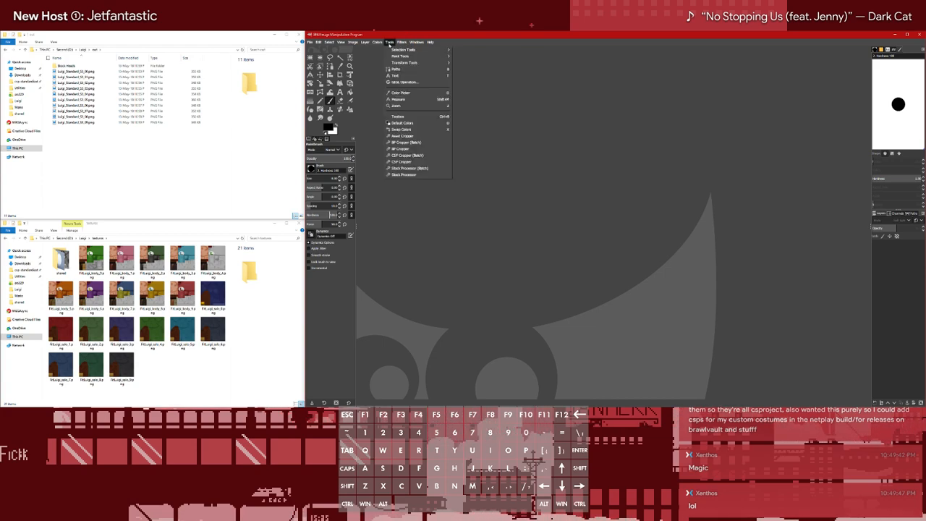
{"action": "left_click", "coordinate": [390, 43]}
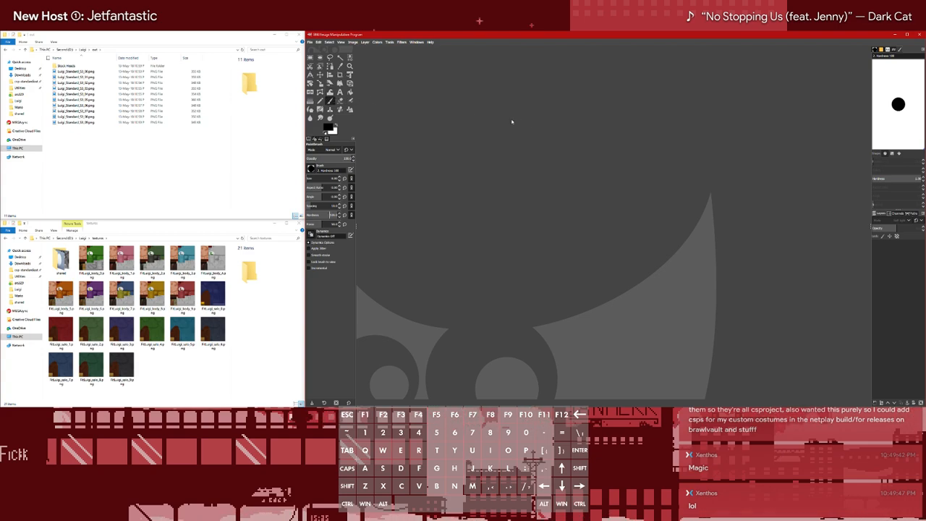
{"action": "left_click", "coordinate": [330, 92]}
{"action": "left_click", "coordinate": [330, 101]}
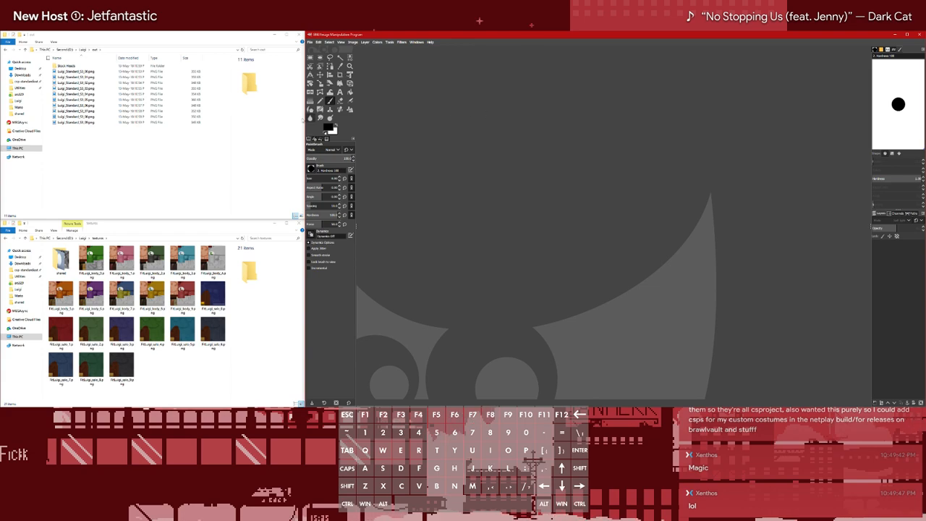
{"action": "left_click", "coordinate": [320, 102]}
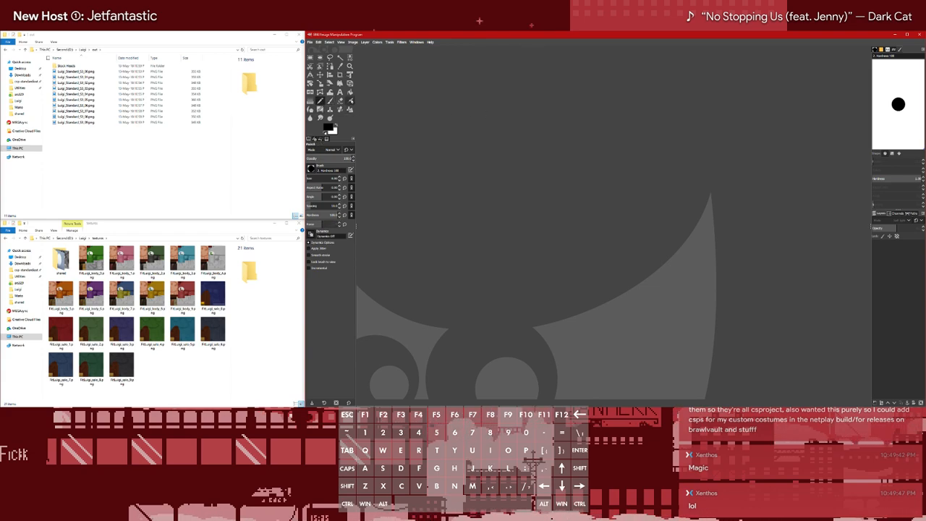
{"action": "left_click", "coordinate": [349, 102]}
{"action": "left_click", "coordinate": [330, 101]}
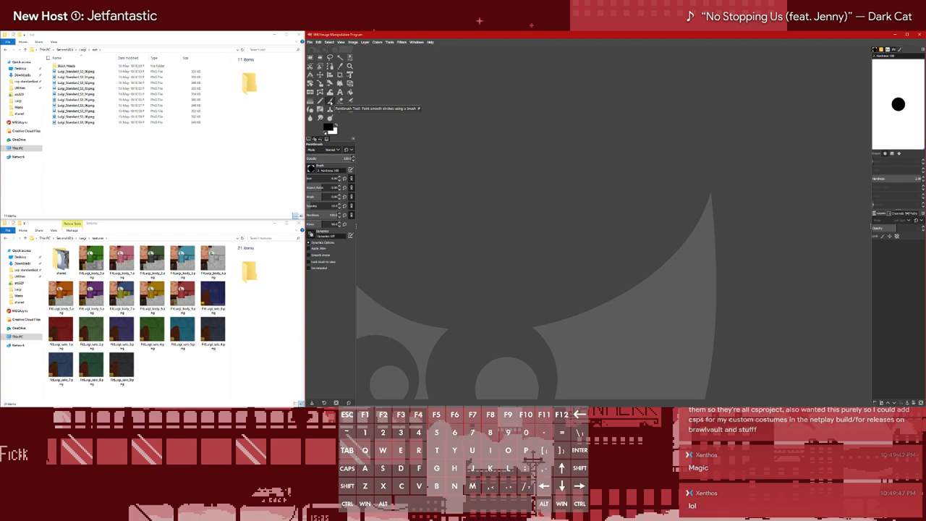
Start the Asset Cropper script and set its input image folder to the out folder inside Luigi on drive D
{"action": "left_click", "coordinate": [389, 42]}
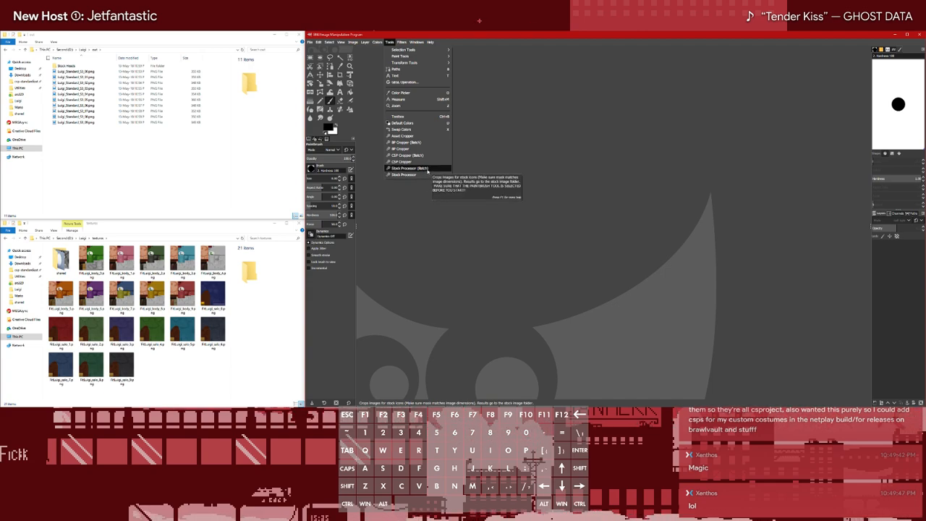
{"action": "left_click", "coordinate": [427, 135]}
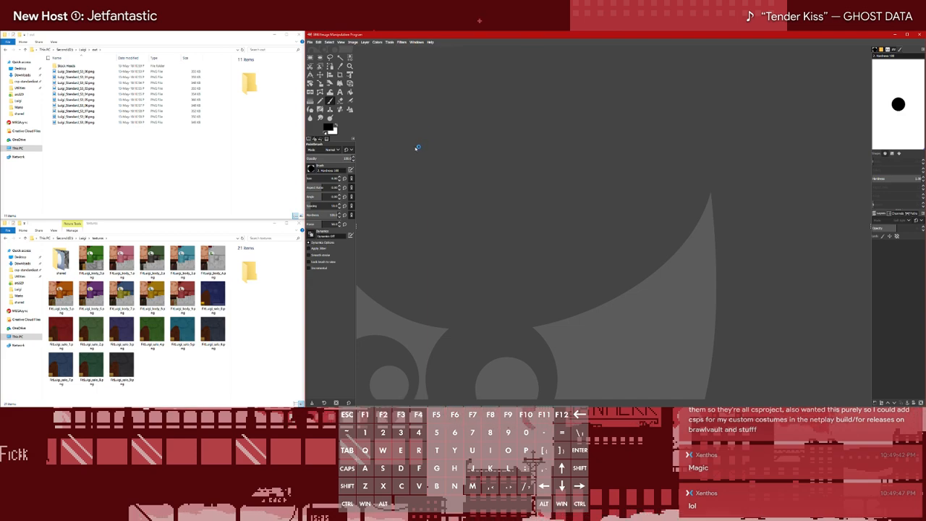
{"action": "left_click", "coordinate": [491, 200]}
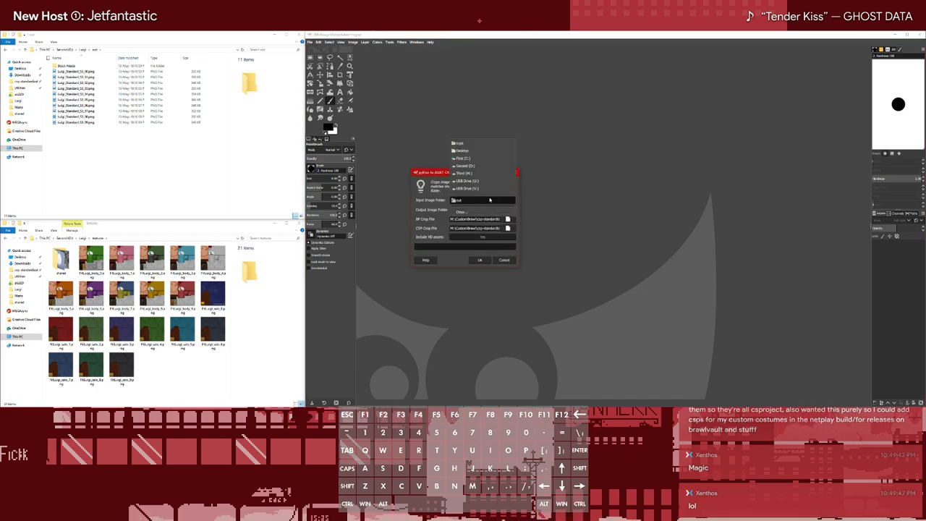
{"action": "left_click", "coordinate": [484, 213]}
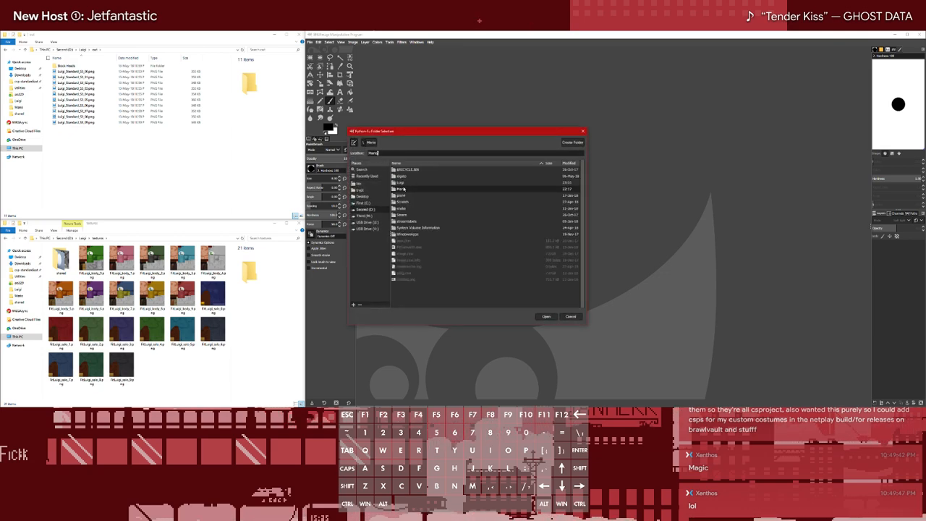
{"action": "double_click", "coordinate": [405, 181]}
{"action": "double_click", "coordinate": [422, 177]}
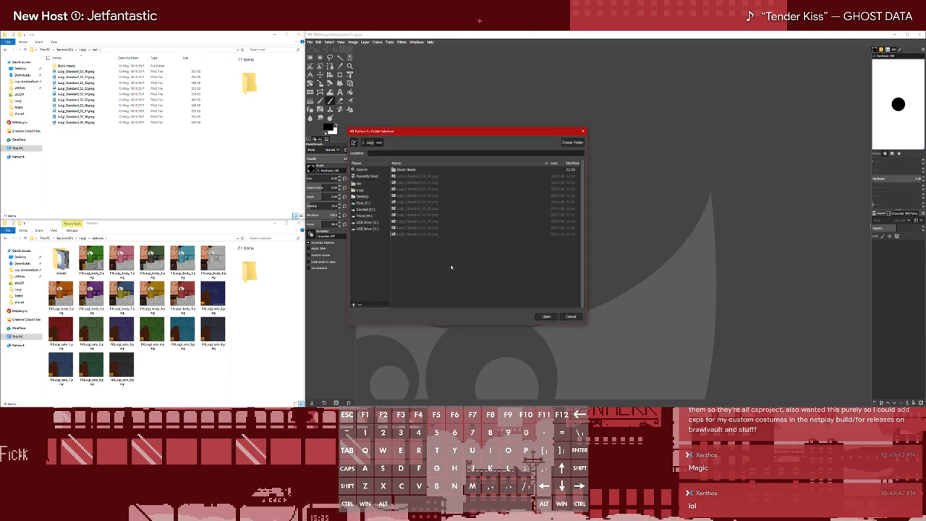
{"action": "left_click", "coordinate": [546, 316]}
Set the cropper's output image folder to the cosmetics folder inside Luigi
{"action": "left_click", "coordinate": [498, 210]}
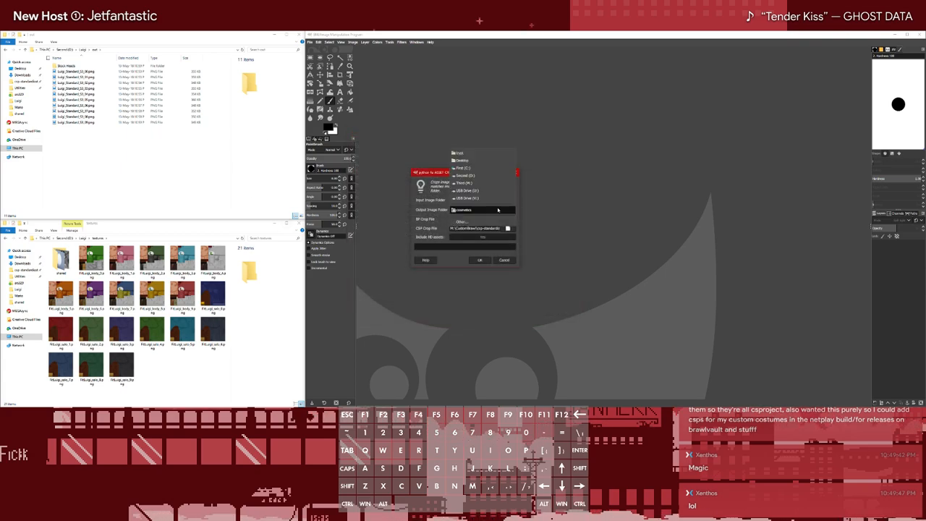
{"action": "left_click", "coordinate": [462, 222]}
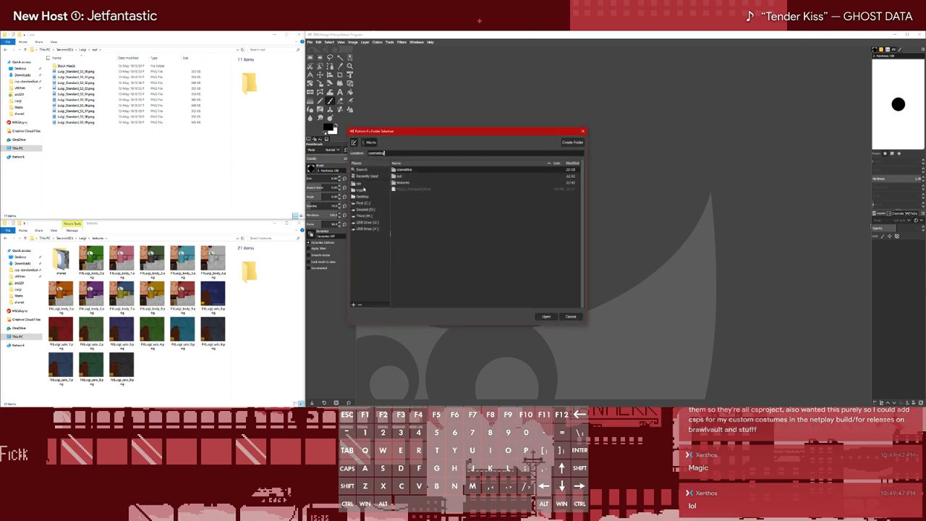
{"action": "left_click", "coordinate": [365, 143]}
{"action": "left_click", "coordinate": [404, 182]}
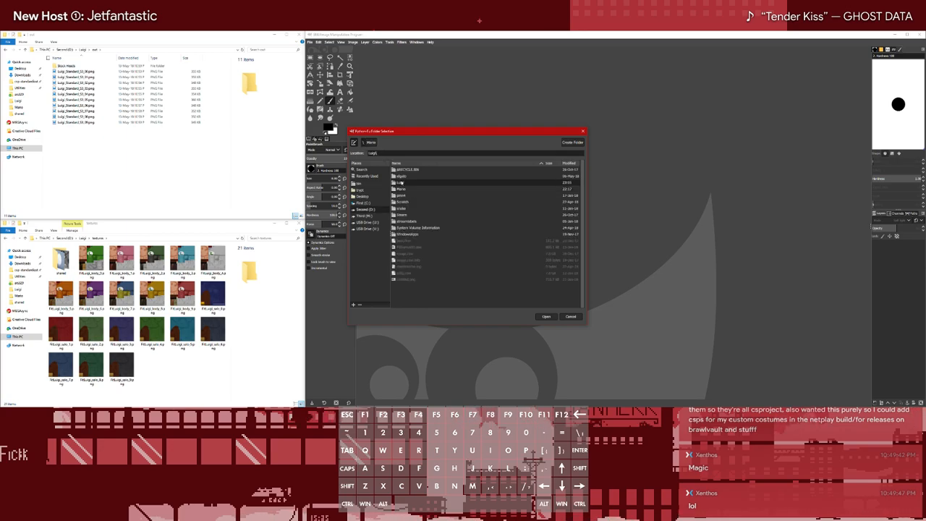
{"action": "double_click", "coordinate": [404, 182]}
{"action": "double_click", "coordinate": [410, 170]}
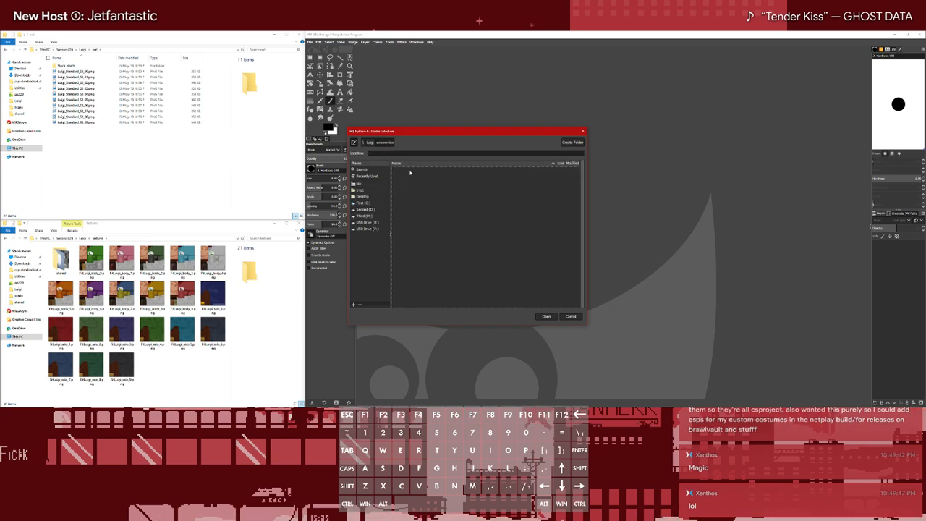
{"action": "left_click", "coordinate": [546, 317]}
Set the BP crop file to Luigi_BP_Crop.png from the csp-standardization-project's Renders and Cosmetics\Luigi\Crops and Masks folder on drive M
{"action": "left_click", "coordinate": [506, 219]}
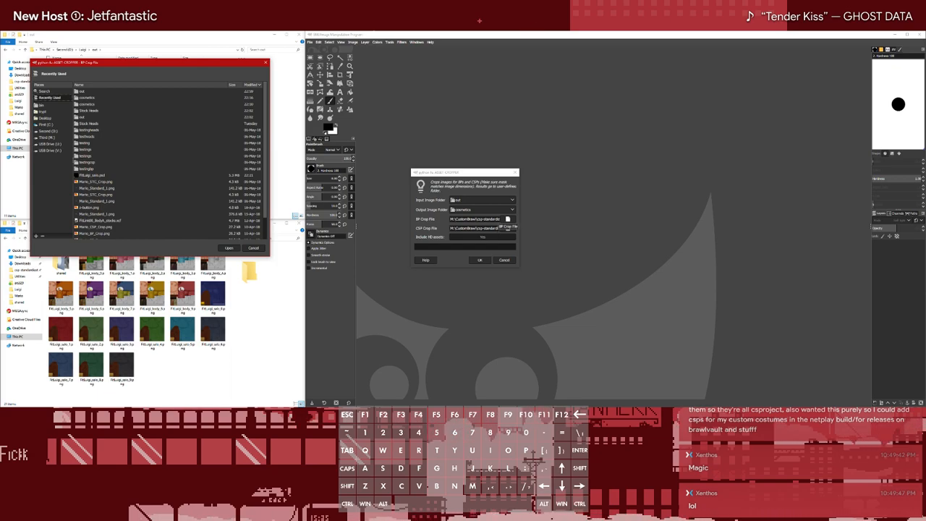
{"action": "left_click_drag", "start_coordinate": [209, 63], "coordinate": [557, 109]}
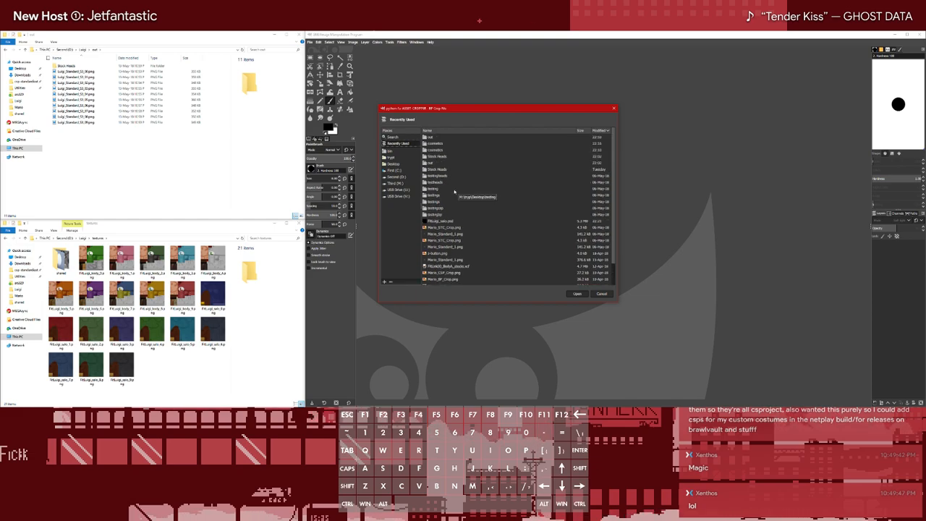
{"action": "left_click", "coordinate": [400, 171]}
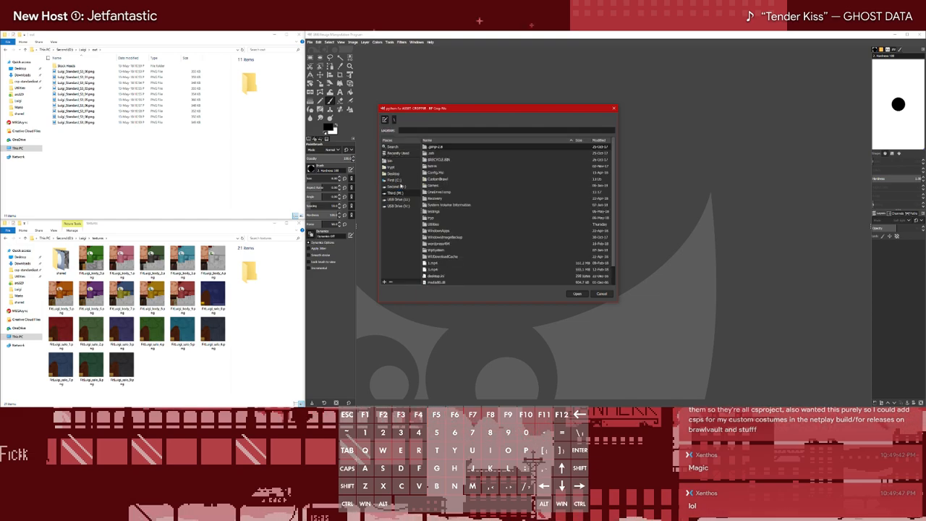
{"action": "double_click", "coordinate": [442, 177]}
{"action": "double_click", "coordinate": [448, 186]}
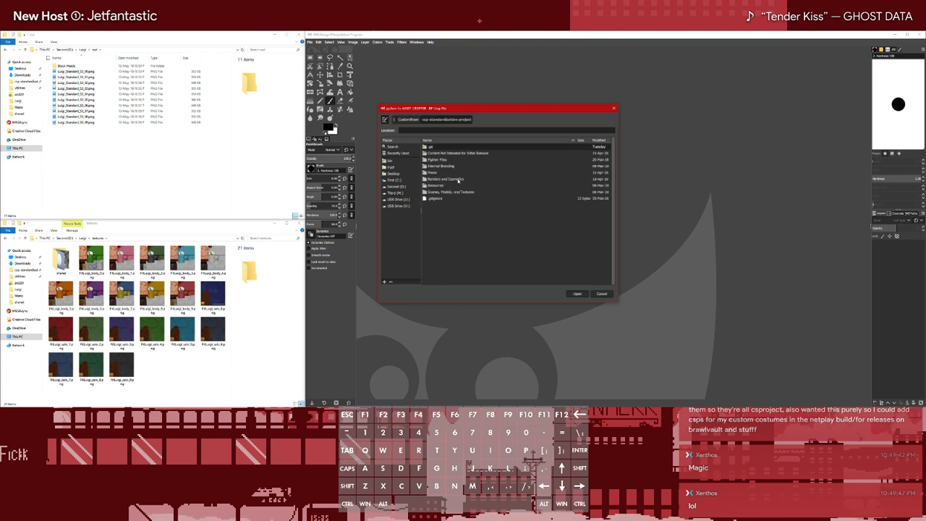
{"action": "double_click", "coordinate": [458, 180]}
{"action": "scroll", "coordinate": [462, 229], "scroll_direction": "down", "scroll_amount": 2}
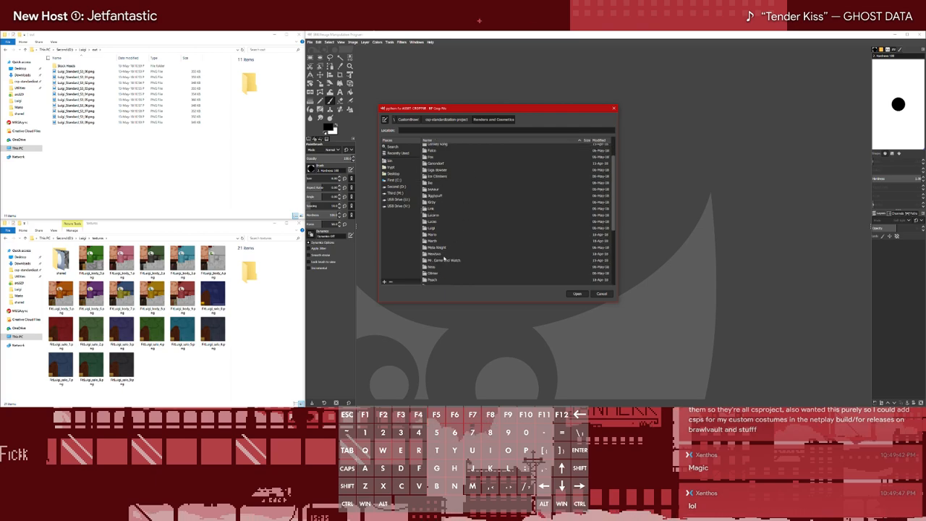
{"action": "left_click", "coordinate": [434, 229]}
{"action": "double_click", "coordinate": [435, 230]}
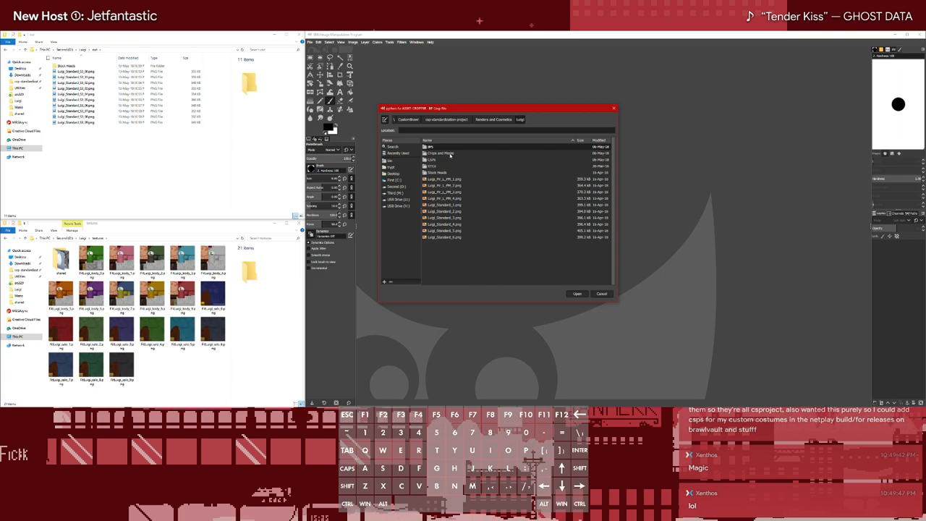
{"action": "left_click_drag", "start_coordinate": [473, 108], "coordinate": [639, 88]}
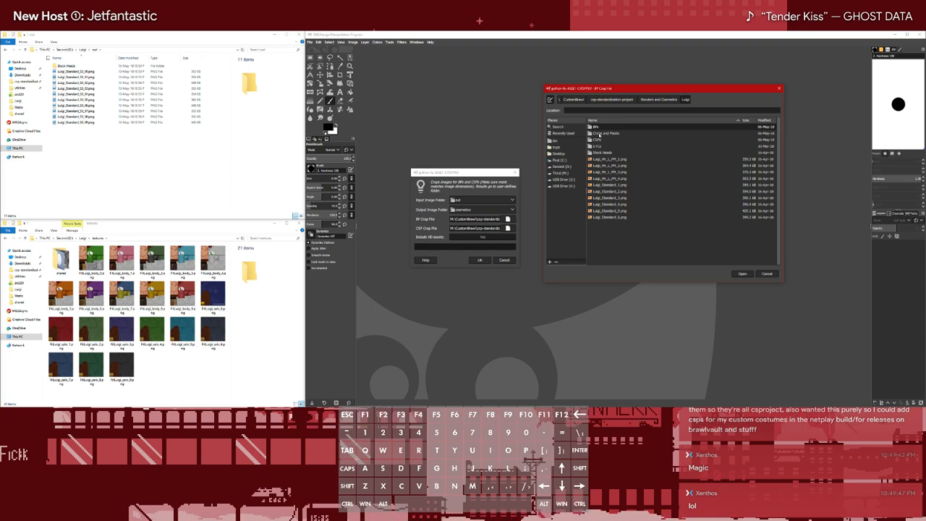
{"action": "double_click", "coordinate": [600, 135]}
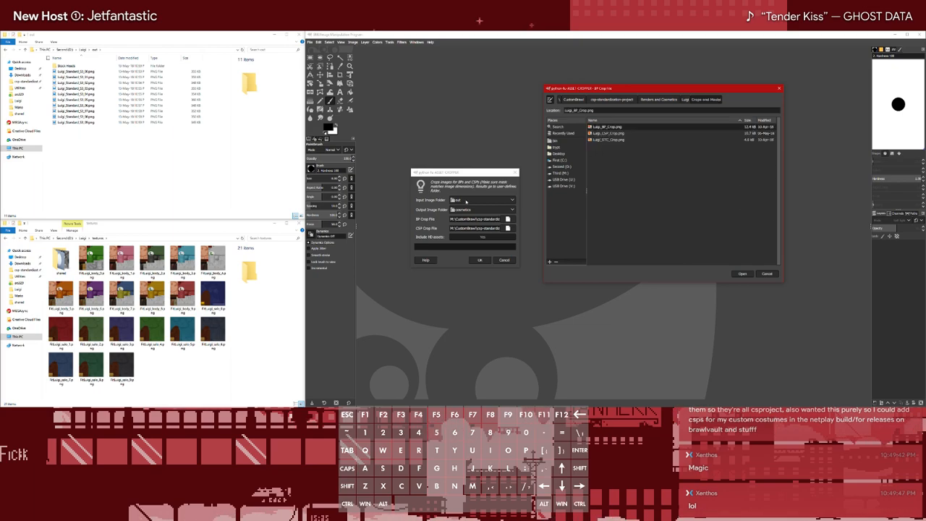
{"action": "double_click", "coordinate": [605, 128]}
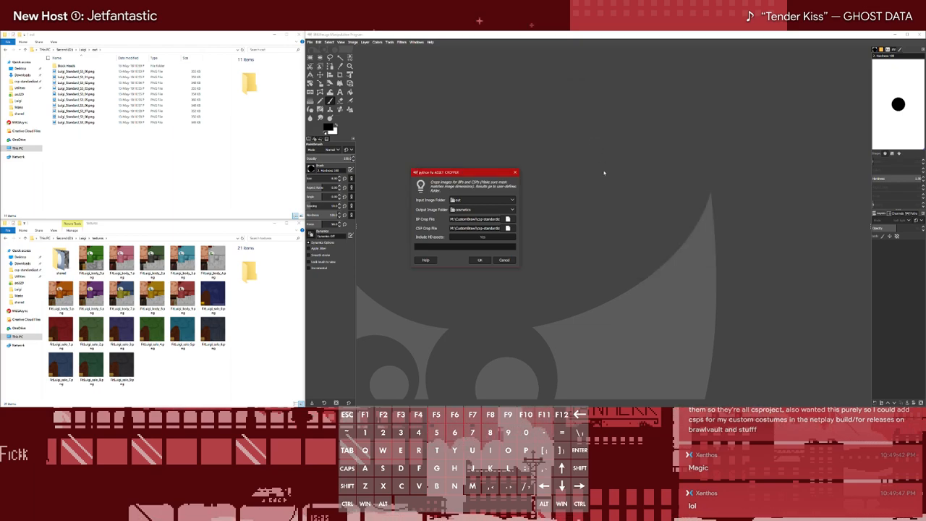
Set the CSP crop file to Luigi_CSP_Crop.png from Luigi's Crops and Masks folder in the csp-standardization-project and run the Asset Cropper
{"action": "left_click", "coordinate": [508, 228]}
{"action": "left_click_drag", "start_coordinate": [137, 70], "coordinate": [680, 76]}
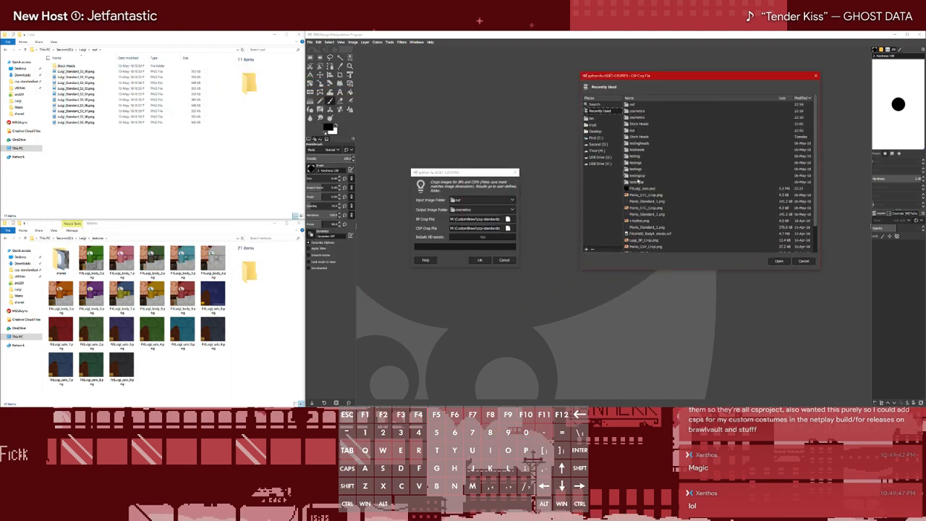
{"action": "left_click", "coordinate": [655, 240]}
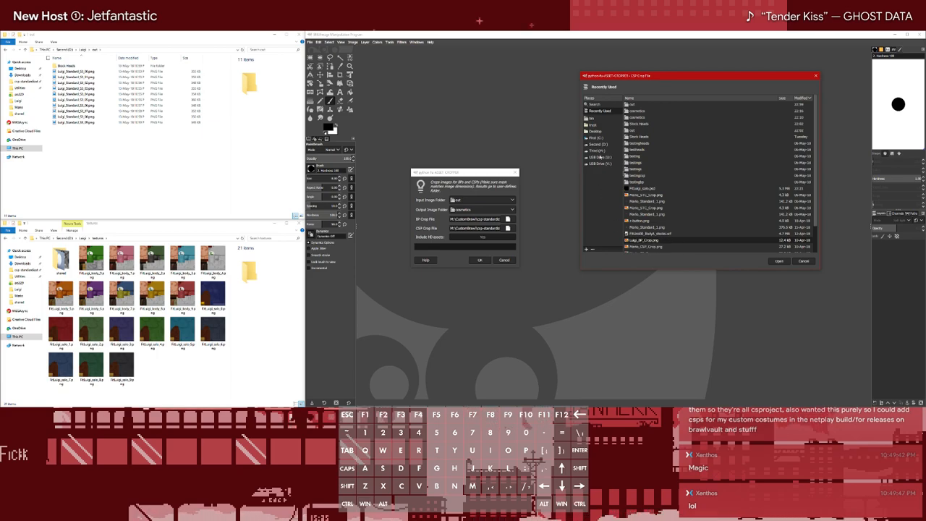
{"action": "left_click", "coordinate": [597, 157]}
{"action": "left_click", "coordinate": [737, 191]}
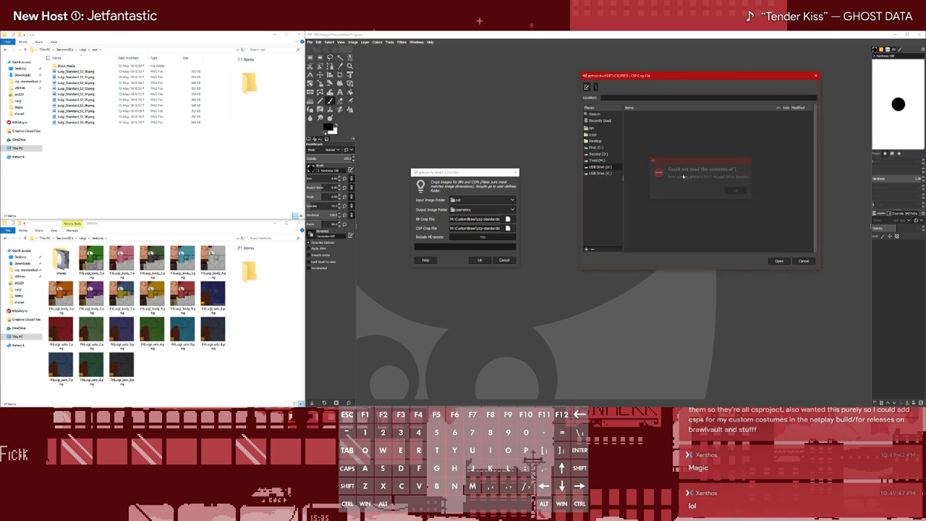
{"action": "left_click", "coordinate": [597, 160]}
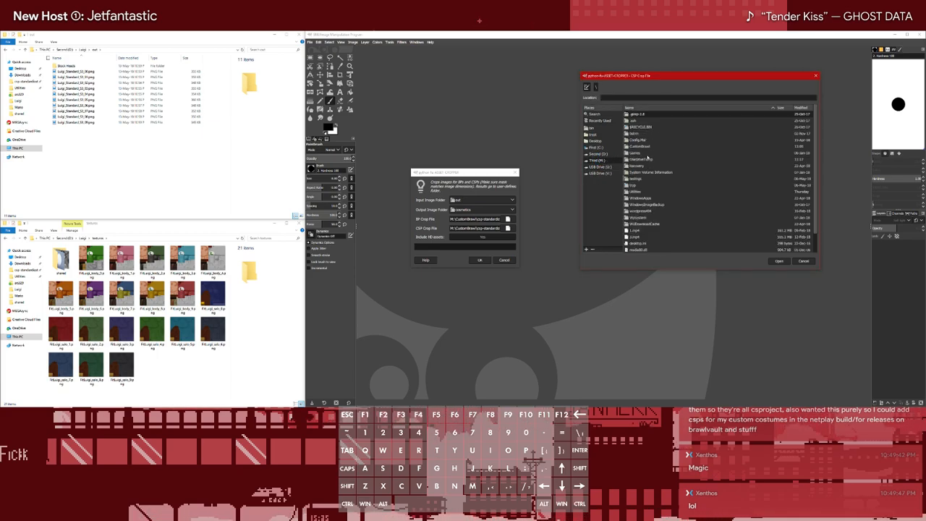
{"action": "double_click", "coordinate": [647, 146]}
{"action": "double_click", "coordinate": [660, 154]}
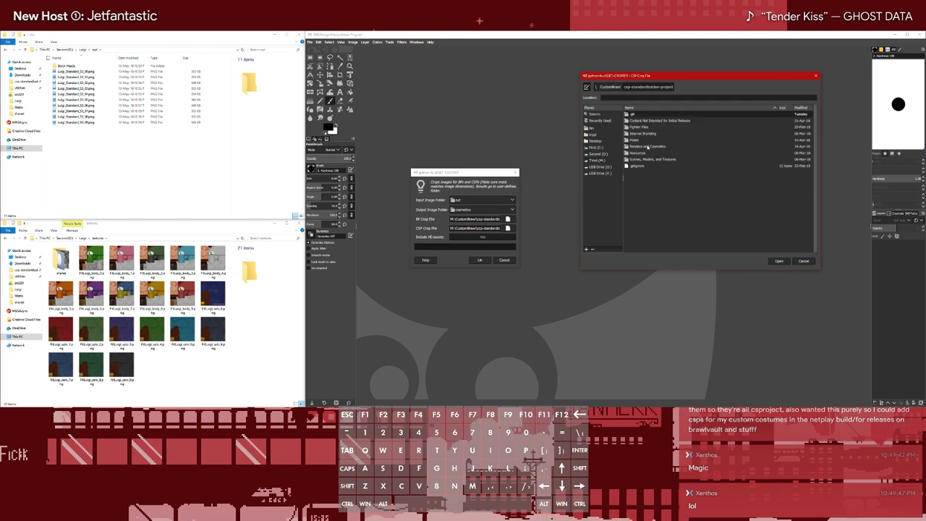
{"action": "double_click", "coordinate": [648, 147]}
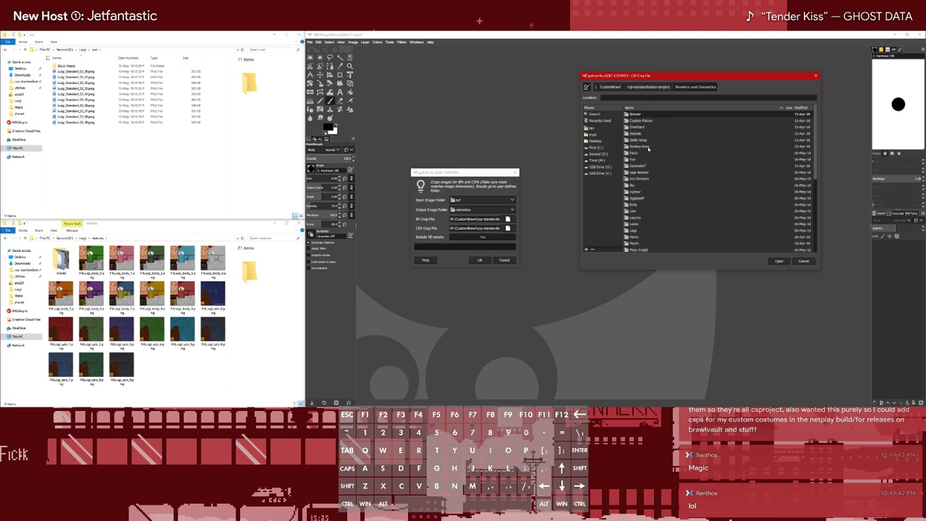
{"action": "double_click", "coordinate": [634, 230]}
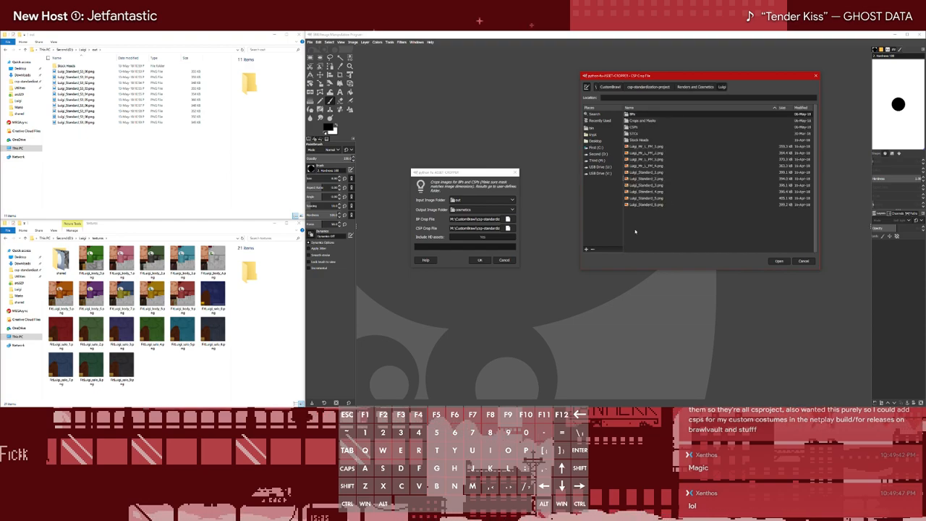
{"action": "double_click", "coordinate": [635, 122]}
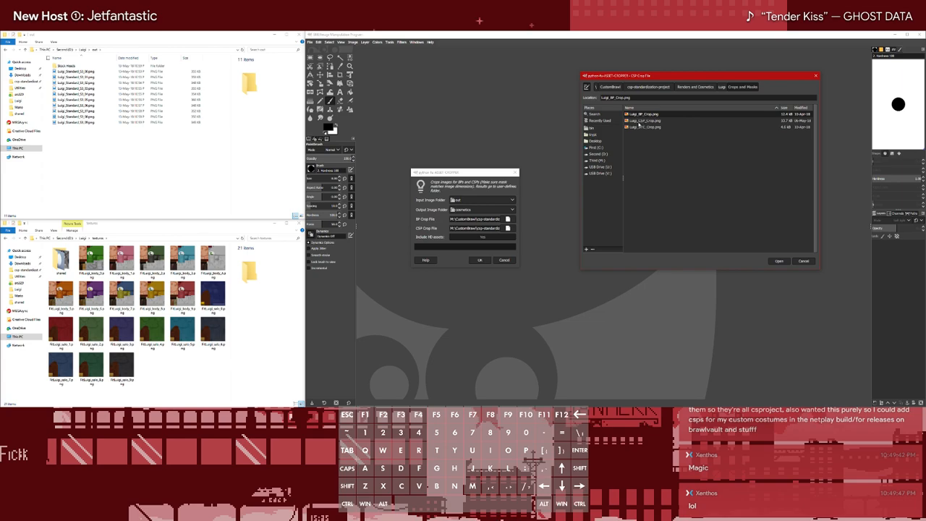
{"action": "double_click", "coordinate": [643, 120]}
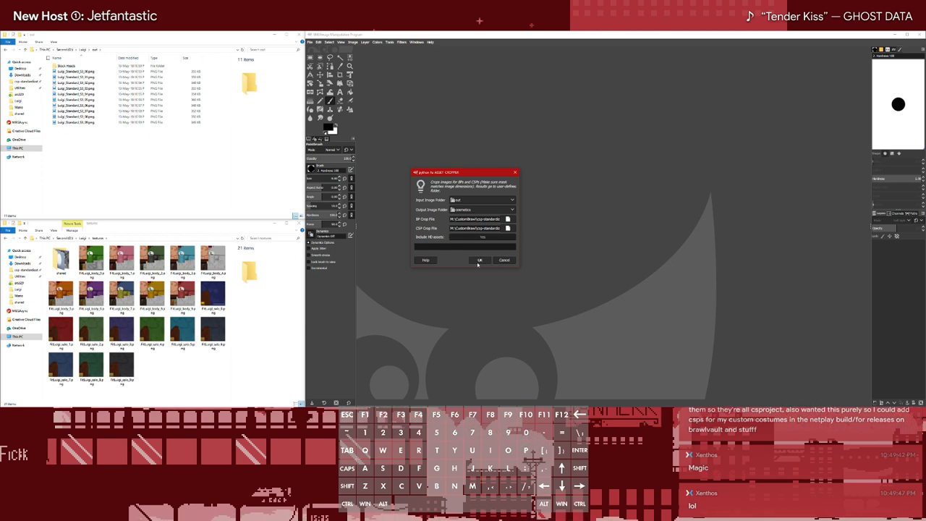
{"action": "left_click", "coordinate": [478, 262]}
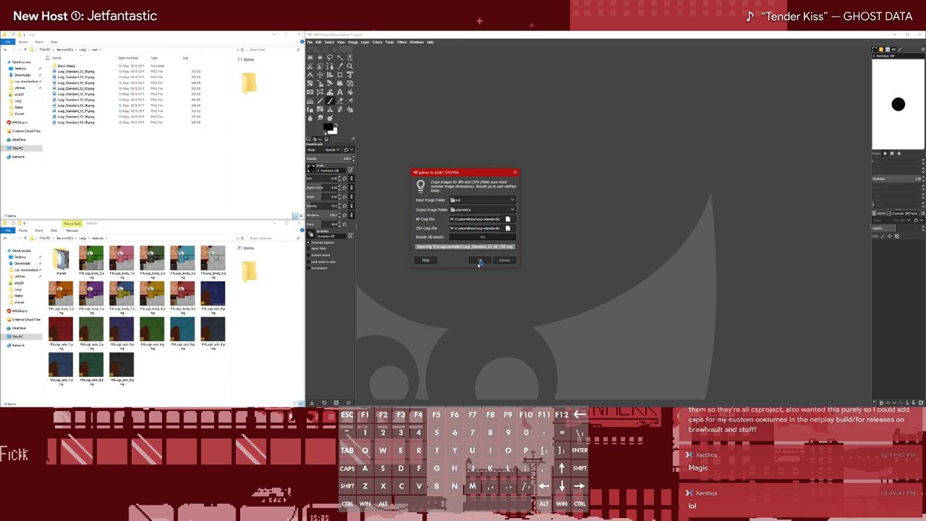
Browse Luigi's cosmetics folder in File Explorer to check the portrait crops exported by the Asset Cropper
{"action": "left_click", "coordinate": [83, 49]}
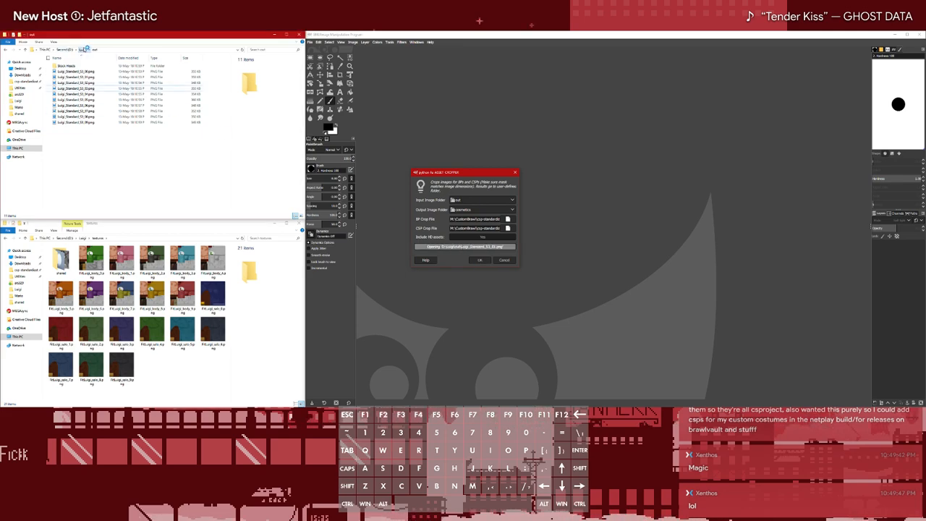
{"action": "double_click", "coordinate": [70, 66]}
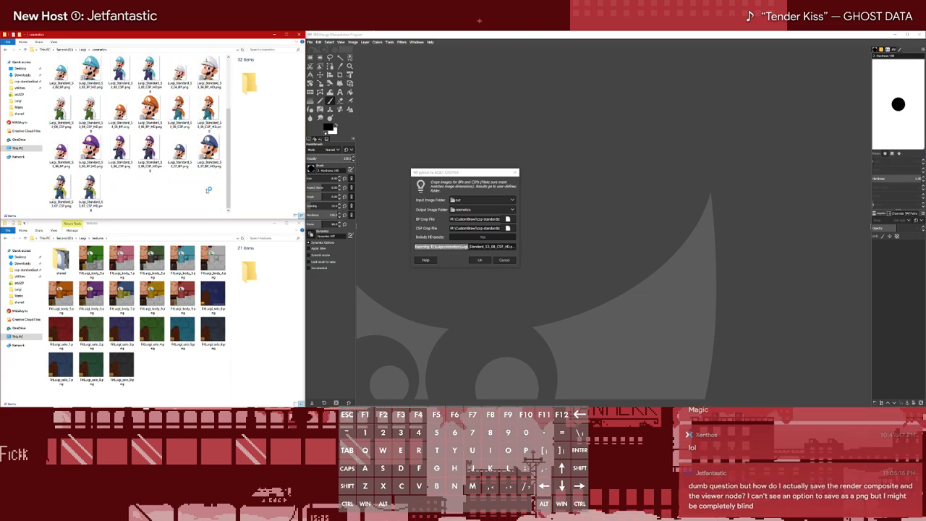
{"action": "scroll", "coordinate": [208, 191], "scroll_direction": "down", "scroll_amount": 3}
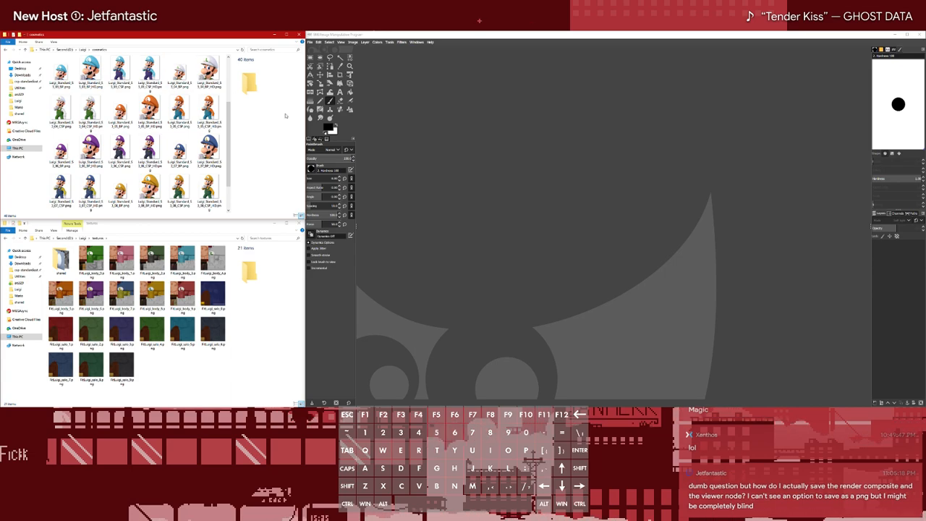
Launch Blender, change the node editor area to the UV/Image Editor, and fit the window to half the screen
{"action": "key", "text": "super"}
{"action": "type", "text": "blender"}
{"action": "key", "text": "Return"}
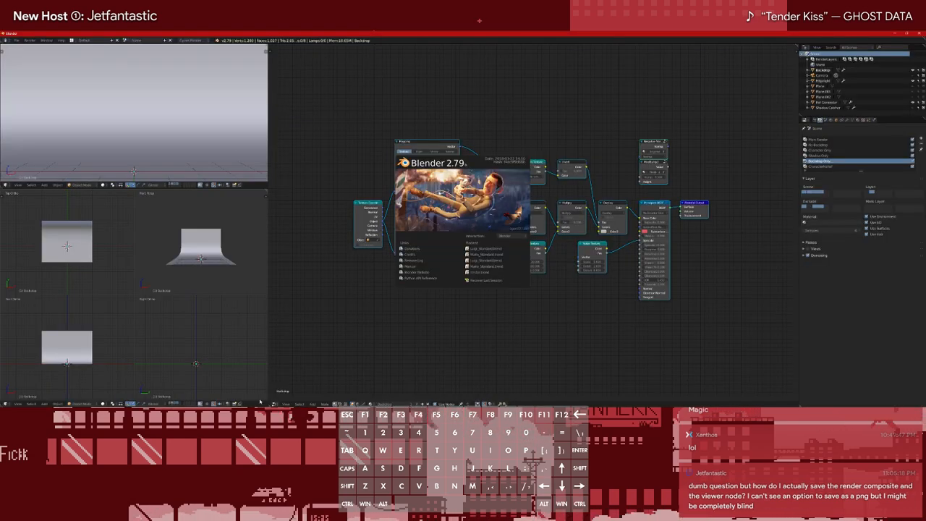
{"action": "left_click", "coordinate": [258, 401]}
{"action": "left_click", "coordinate": [275, 403]}
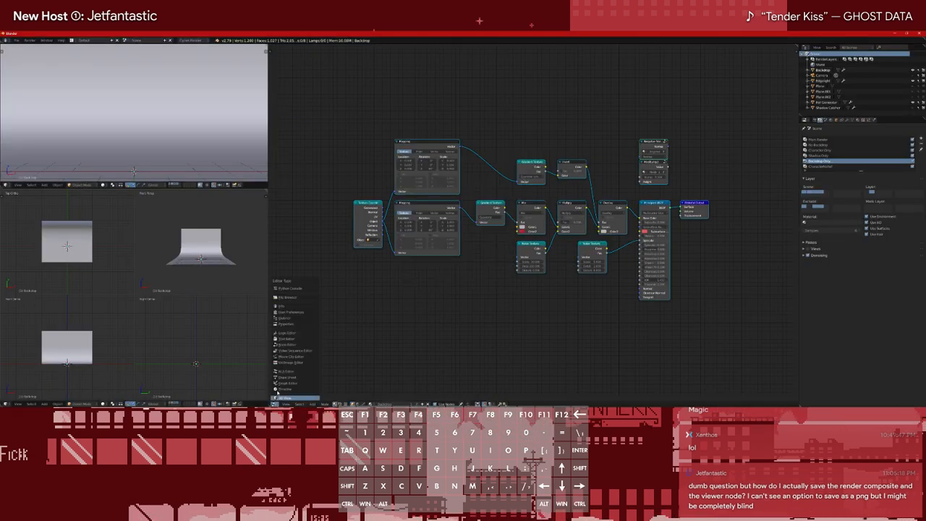
{"action": "left_click", "coordinate": [292, 362]}
{"action": "key", "text": "super+Right"}
{"action": "left_click", "coordinate": [740, 324]}
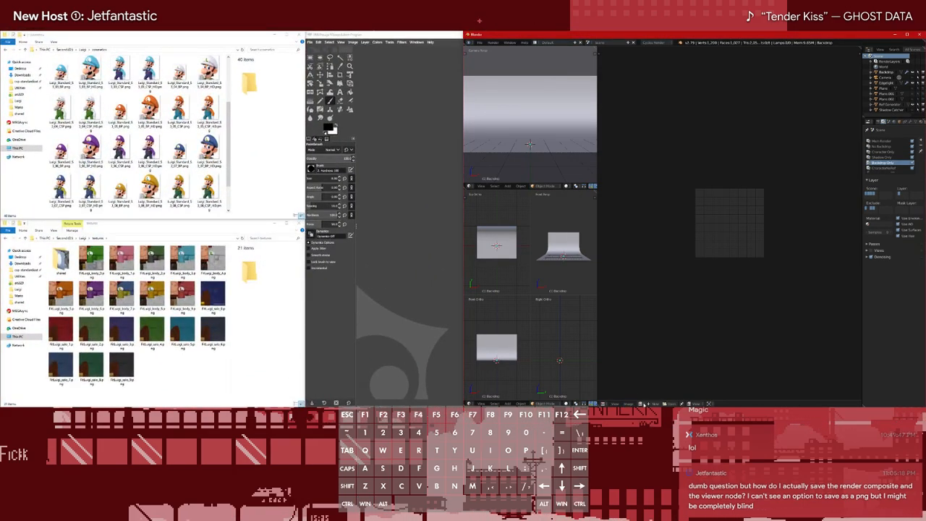
Show an existing image in the UV/Image Editor and check the image commands for a save option
{"action": "left_click", "coordinate": [641, 403]}
{"action": "left_click", "coordinate": [664, 348]}
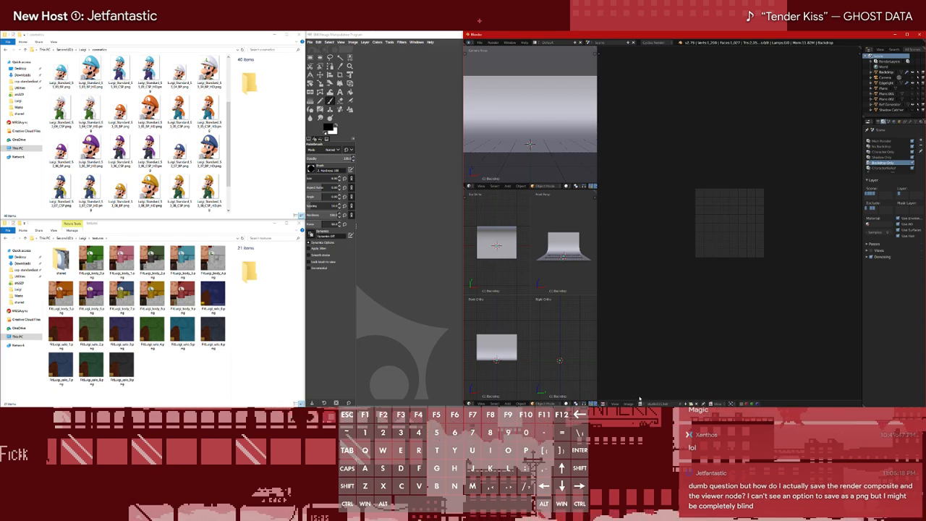
{"action": "left_click", "coordinate": [629, 403]}
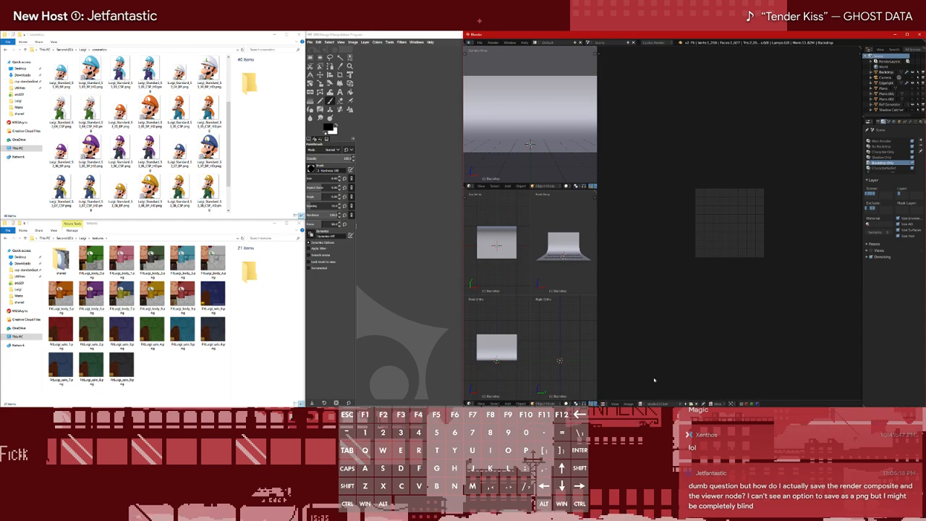
{"action": "left_click", "coordinate": [628, 403]}
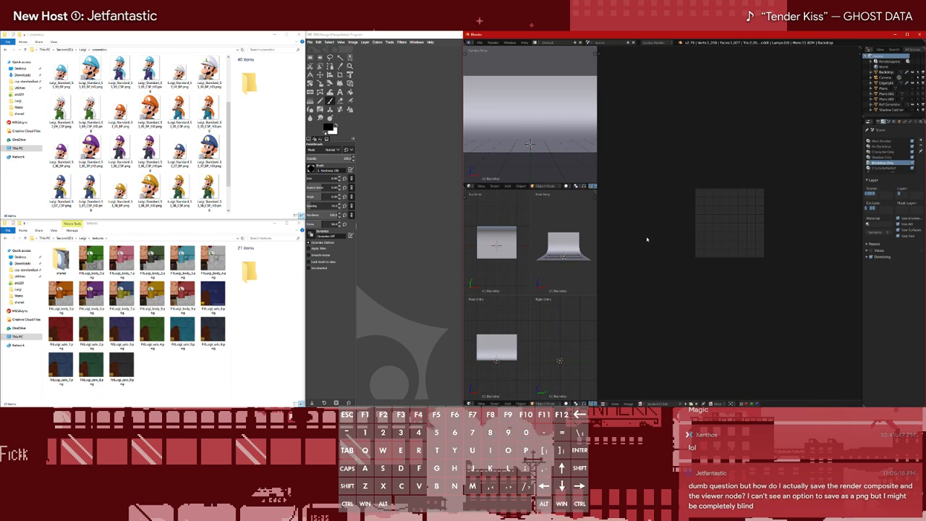
Review the render output settings and available file formats in Blender, and minimize Blender to return to GIMP
{"action": "left_click", "coordinate": [877, 121]}
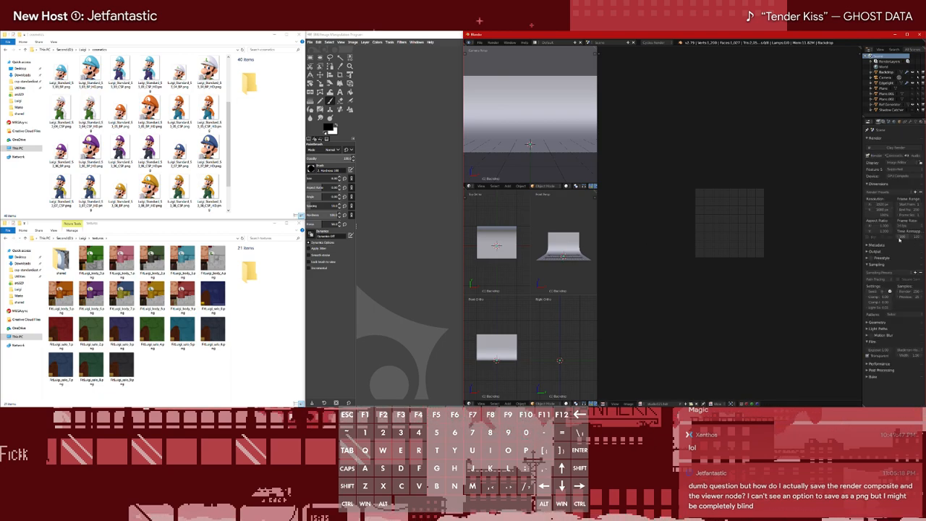
{"action": "left_click", "coordinate": [871, 251]}
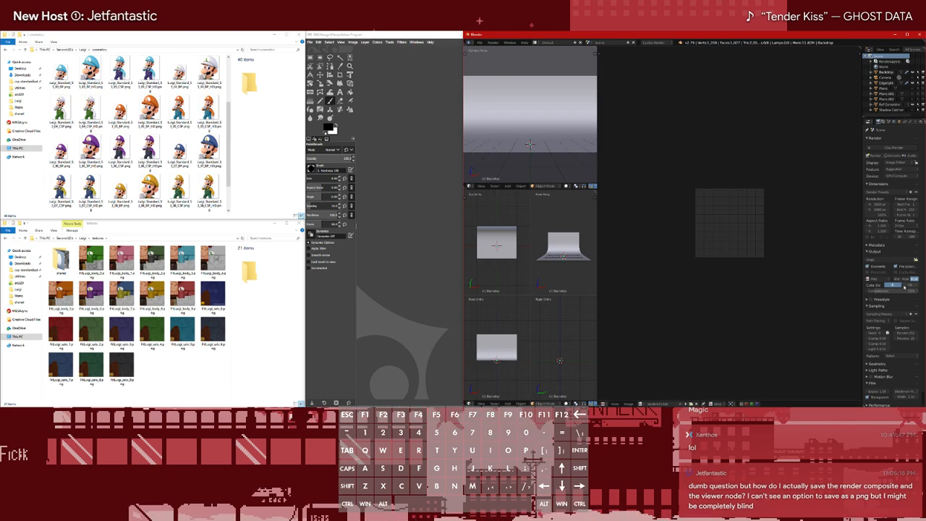
{"action": "left_click", "coordinate": [883, 281]}
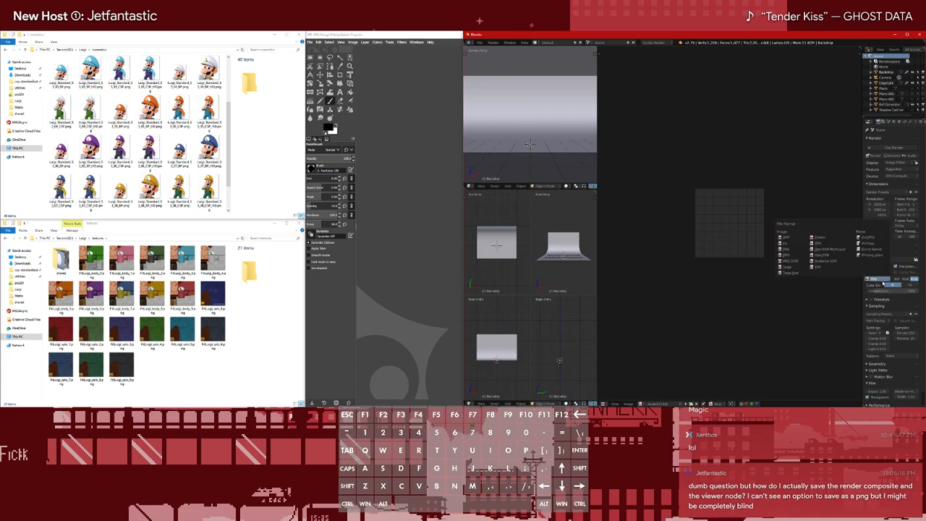
{"action": "left_click", "coordinate": [883, 283]}
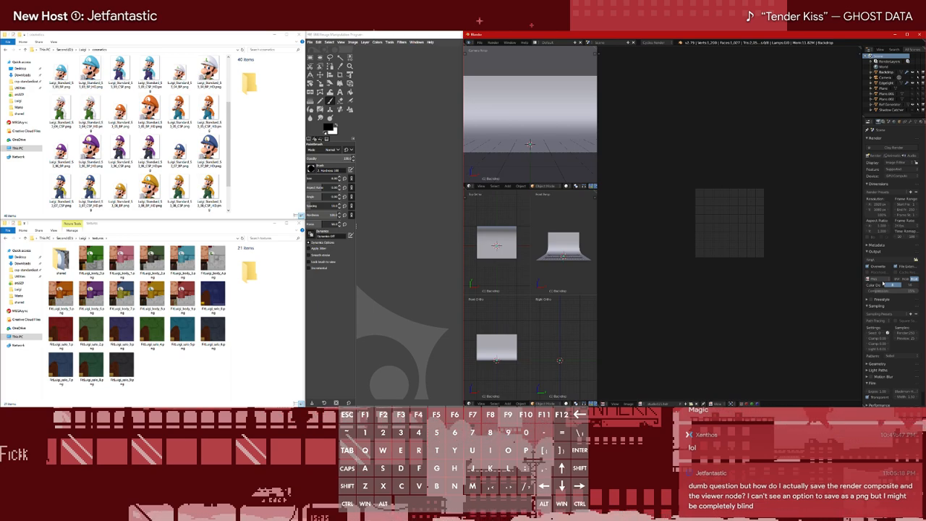
{"action": "left_click", "coordinate": [628, 403]}
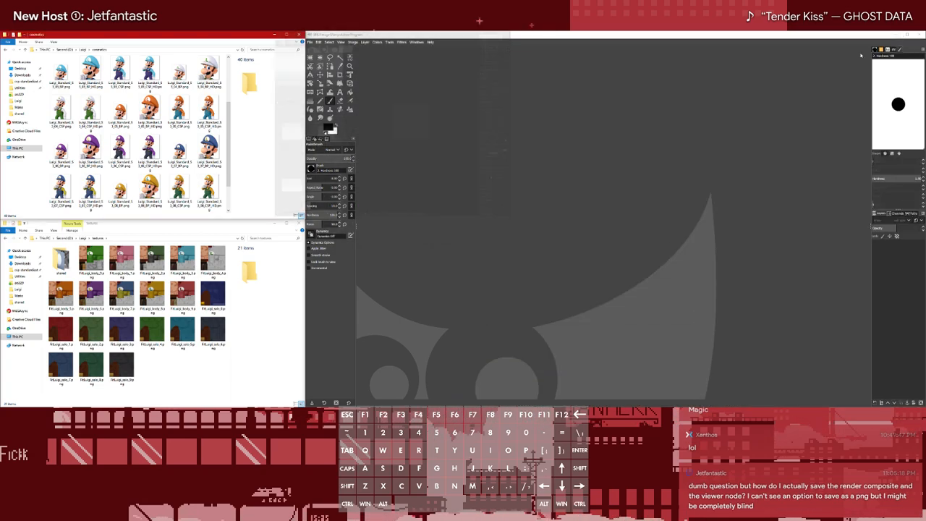
{"action": "left_click", "coordinate": [895, 34]}
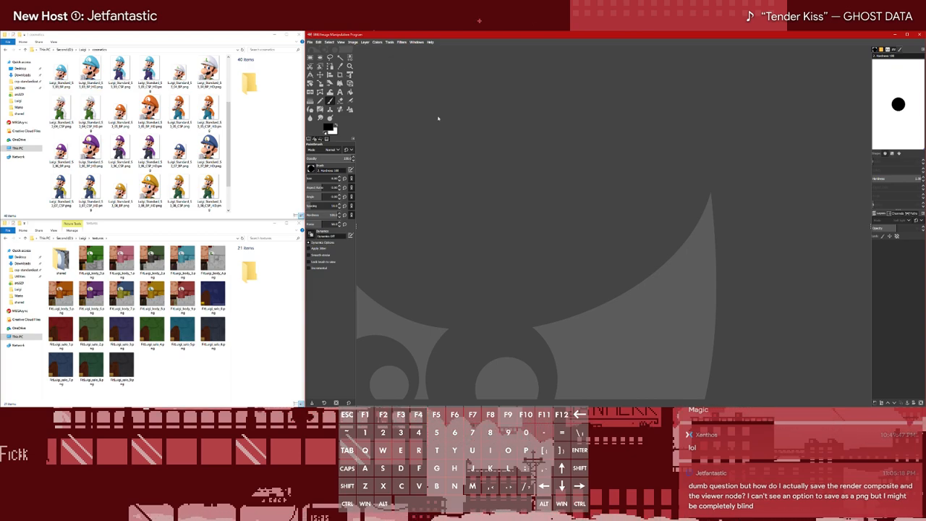
Start the batch Stock Processor script and set its input image folder to Stock Heads inside Luigi's out folder
{"action": "left_click", "coordinate": [389, 42]}
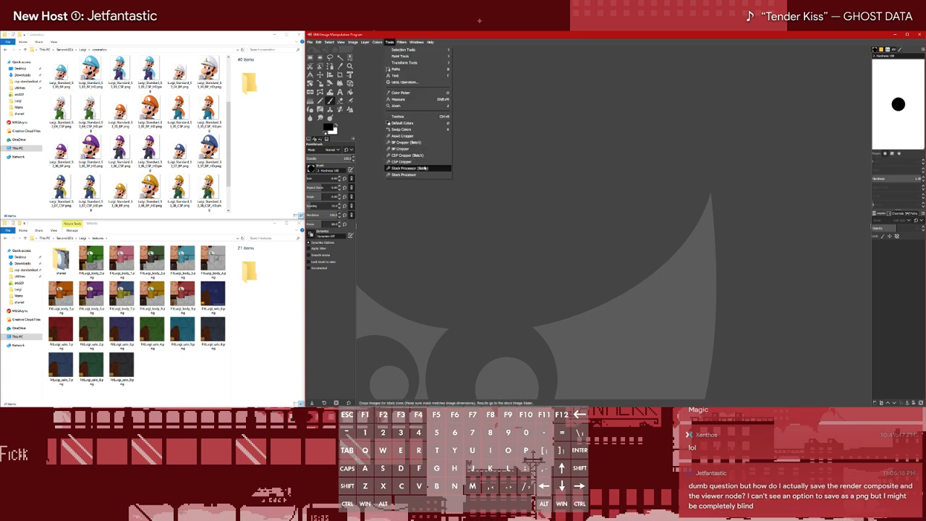
{"action": "left_click", "coordinate": [410, 168]}
{"action": "left_click", "coordinate": [502, 200]}
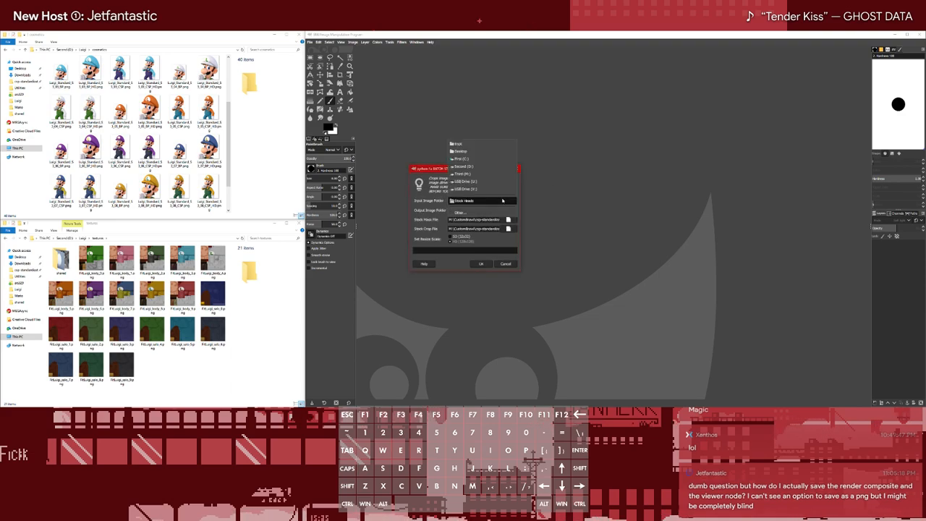
{"action": "left_click", "coordinate": [461, 215]}
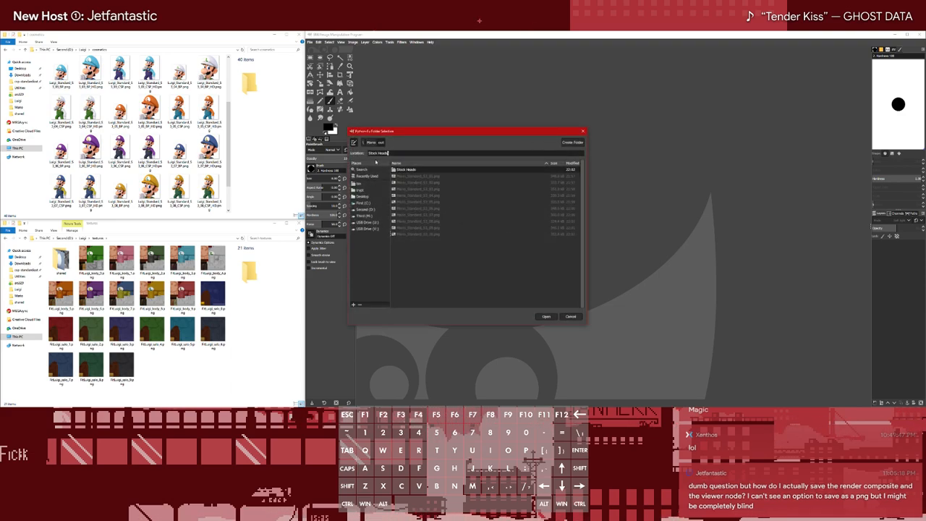
{"action": "left_click", "coordinate": [364, 143]}
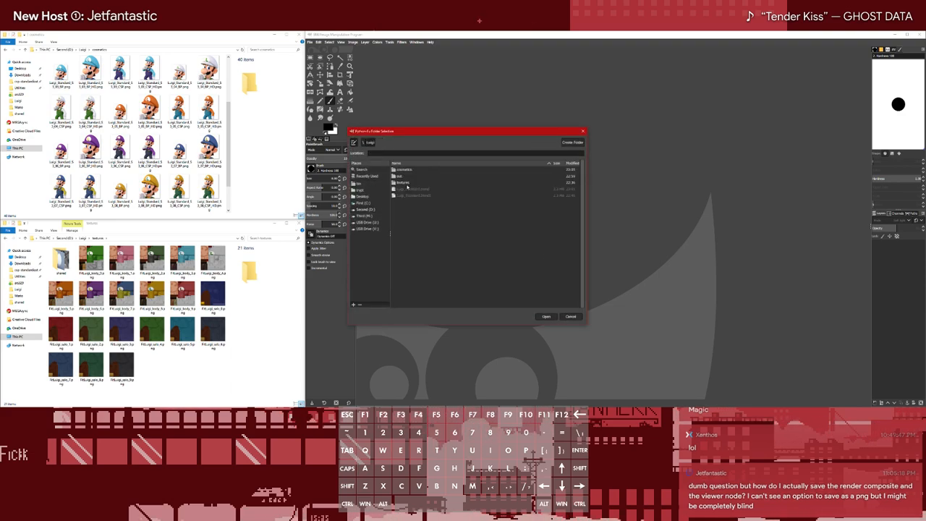
{"action": "double_click", "coordinate": [402, 176]}
{"action": "double_click", "coordinate": [407, 178]}
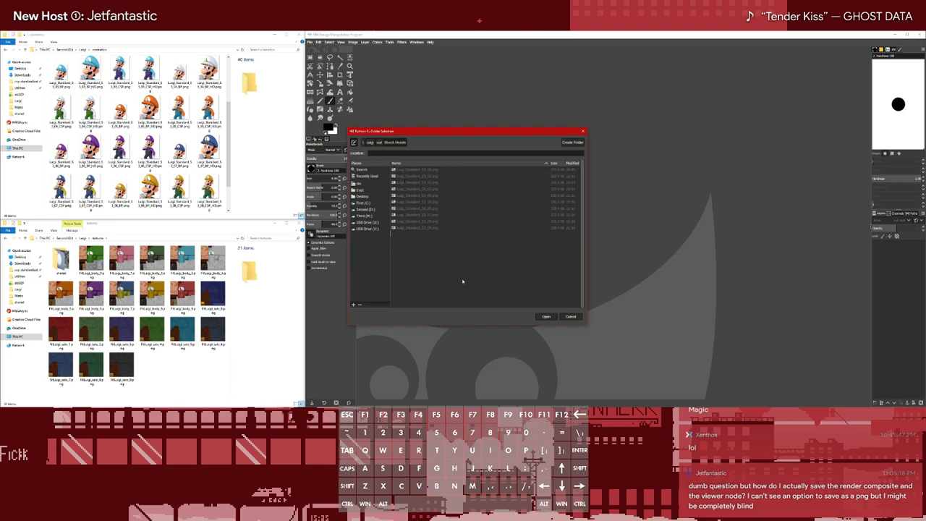
{"action": "left_click", "coordinate": [545, 316]}
Set the stock processor's output image folder to the cosmetics folder inside Luigi
{"action": "left_click", "coordinate": [487, 211]}
{"action": "left_click", "coordinate": [471, 222]}
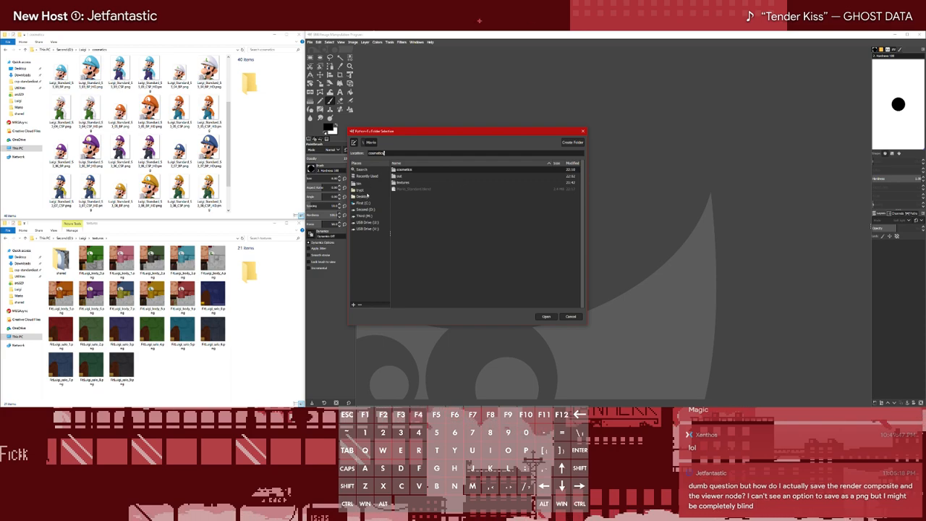
{"action": "left_click", "coordinate": [364, 144]}
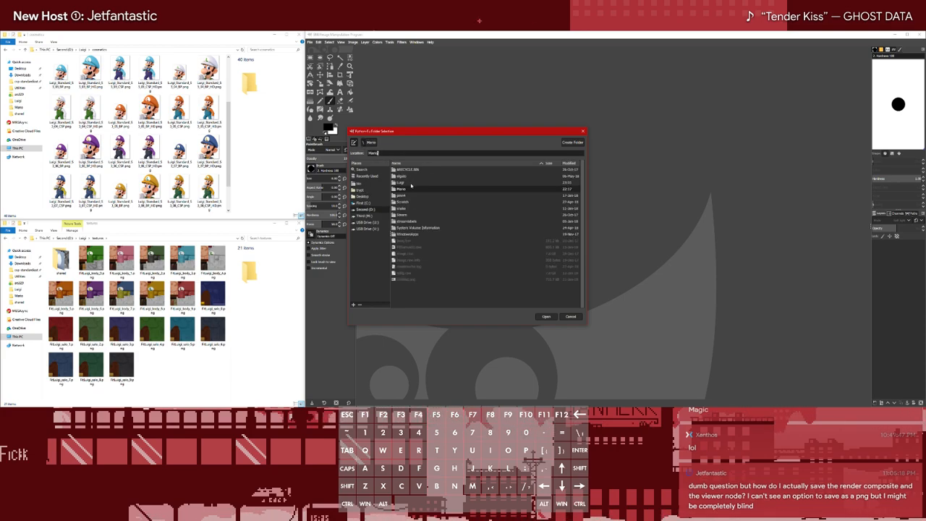
{"action": "double_click", "coordinate": [411, 183]}
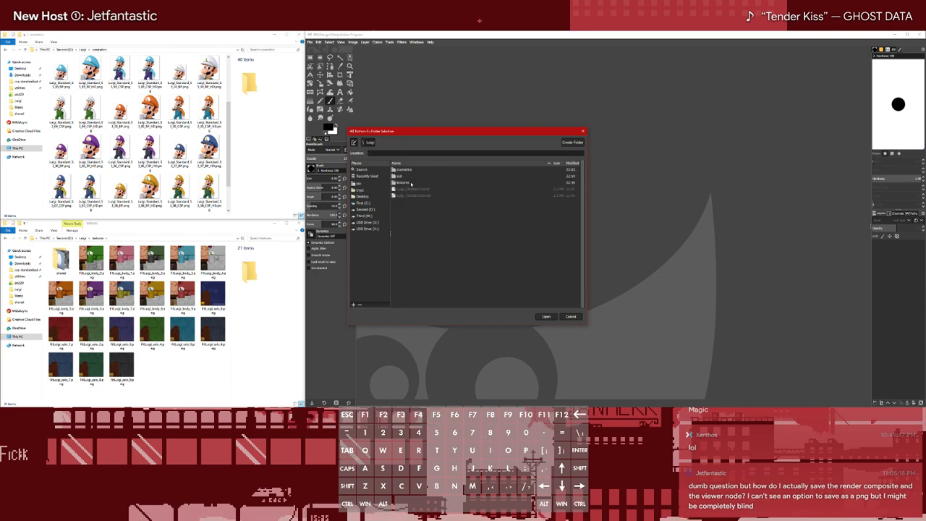
{"action": "double_click", "coordinate": [403, 169]}
{"action": "scroll", "coordinate": [501, 282], "scroll_direction": "down", "scroll_amount": 5}
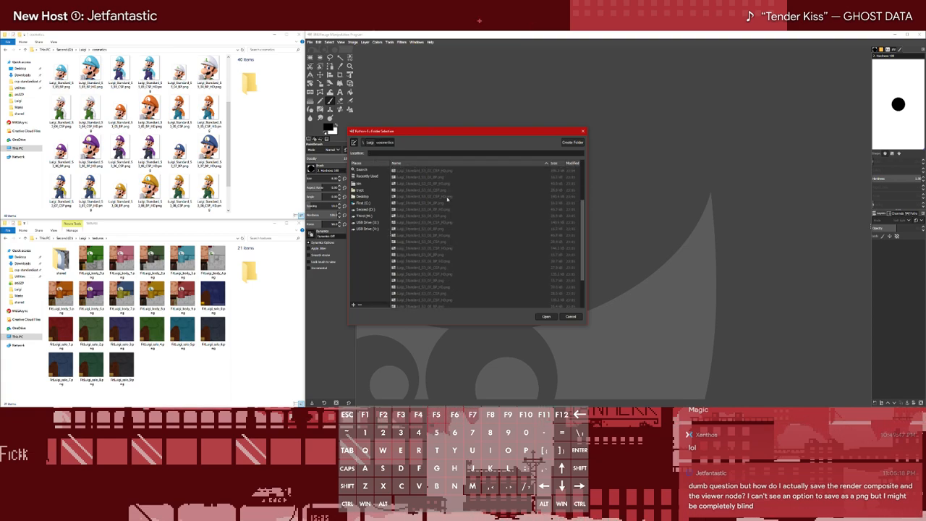
{"action": "left_click", "coordinate": [547, 316]}
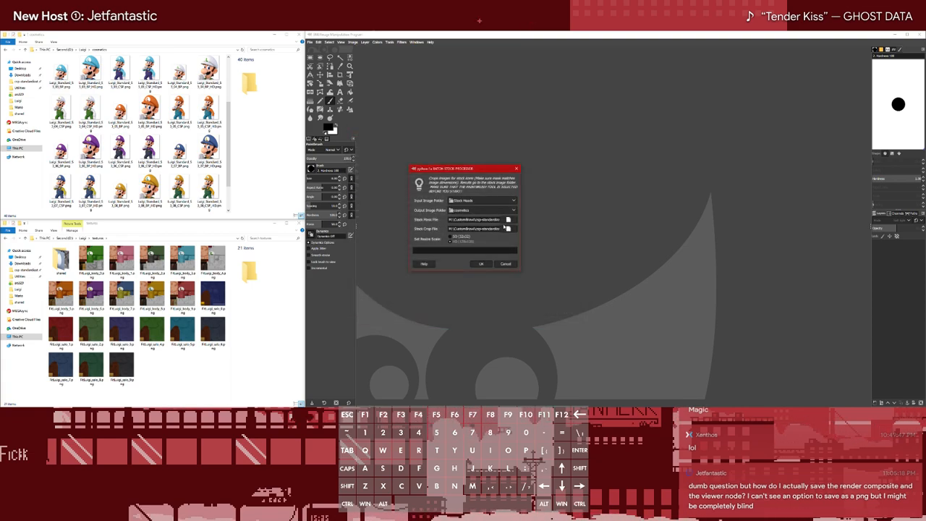
Set the stock crop file to Luigi_STC_Crop.png from Luigi's Crops and Masks folder in csp-standardization-project, leaving the stock mask file empty
{"action": "left_click", "coordinate": [507, 220]}
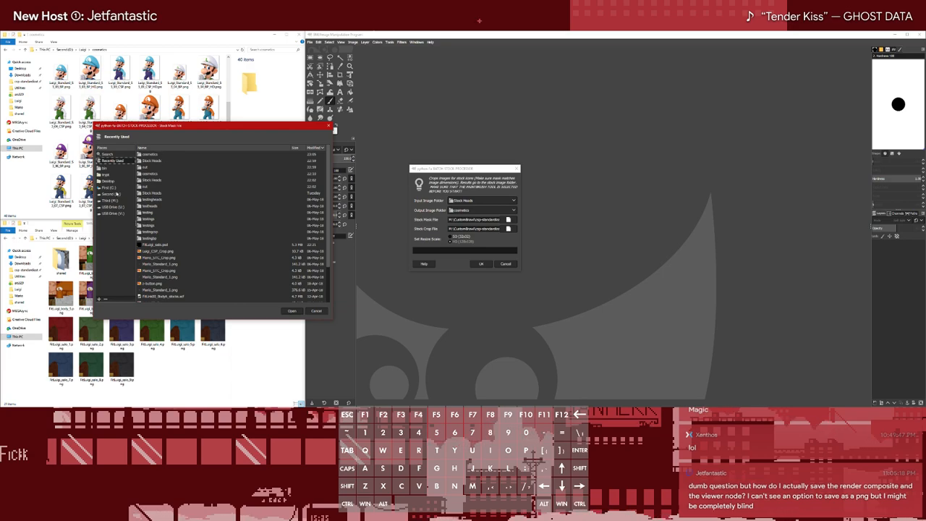
{"action": "left_click", "coordinate": [109, 204]}
{"action": "double_click", "coordinate": [159, 196]}
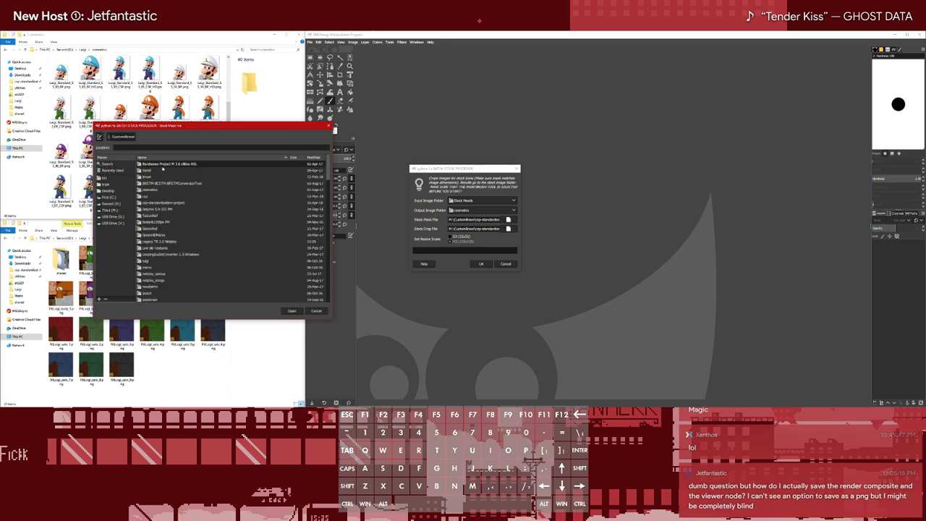
{"action": "double_click", "coordinate": [163, 203]}
{"action": "double_click", "coordinate": [162, 197]}
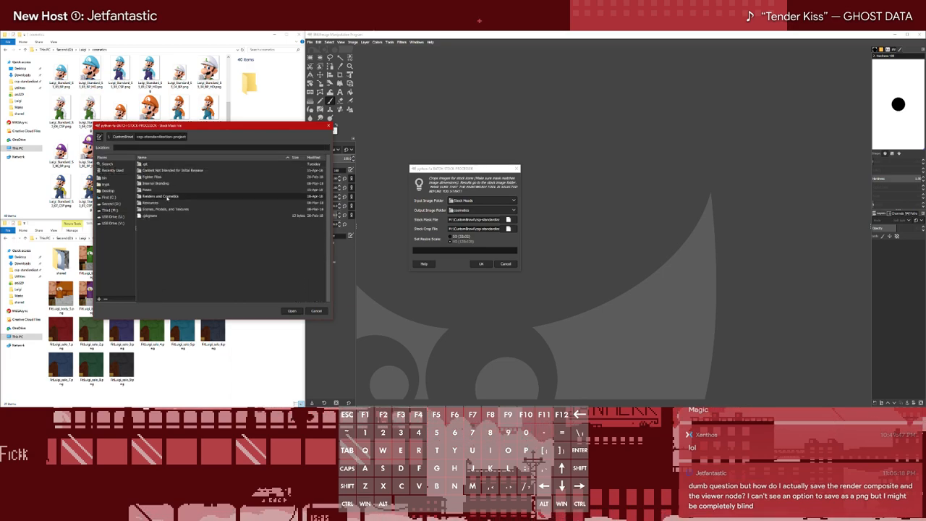
{"action": "double_click", "coordinate": [148, 280]}
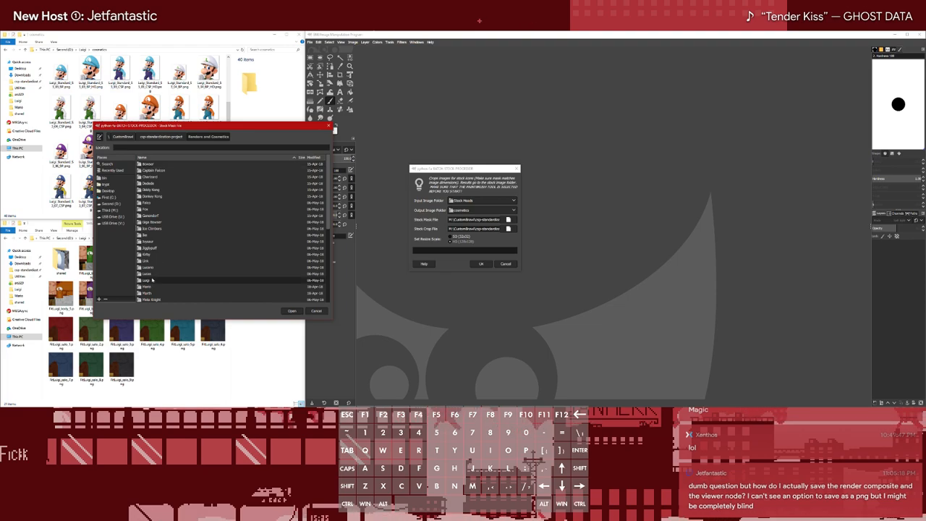
{"action": "double_click", "coordinate": [171, 172]}
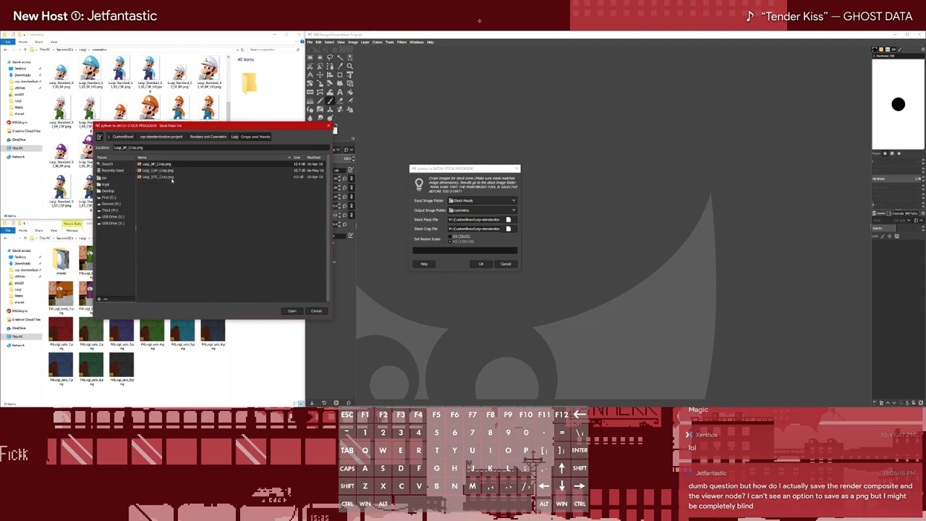
{"action": "double_click", "coordinate": [170, 177]}
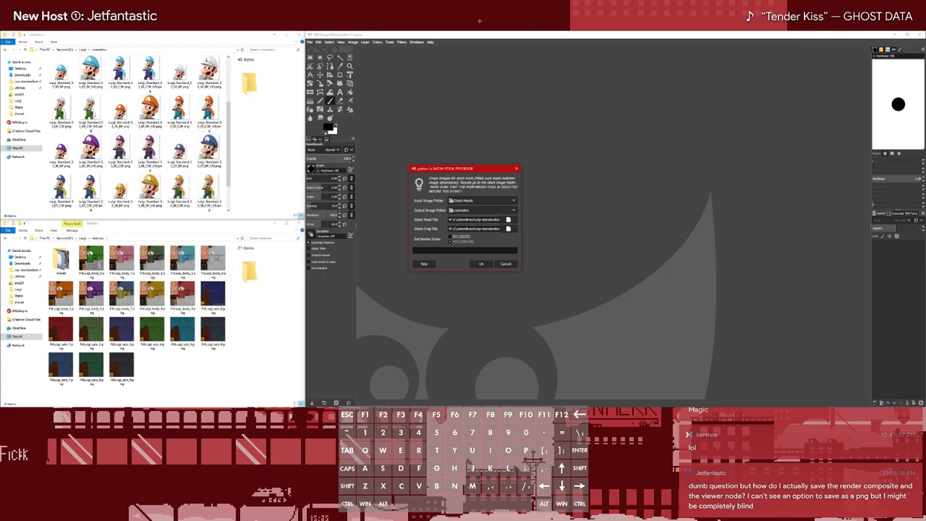
{"action": "key", "text": "ctrl+x"}
{"action": "triple_click", "coordinate": [466, 228]}
{"action": "key", "text": "ctrl+v"}
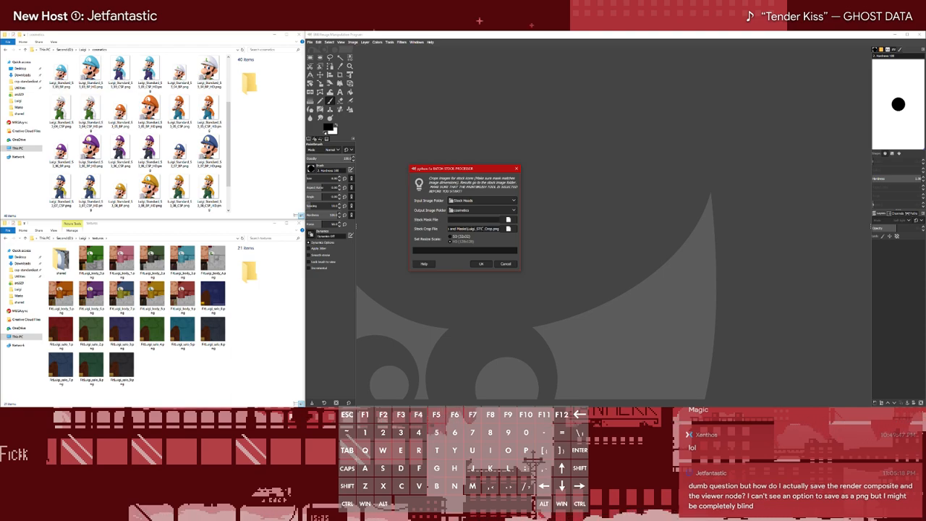
Try to run the batch Stock Processor without a mask file, dismiss the error messages, and close the script dialog
{"action": "left_click", "coordinate": [481, 263]}
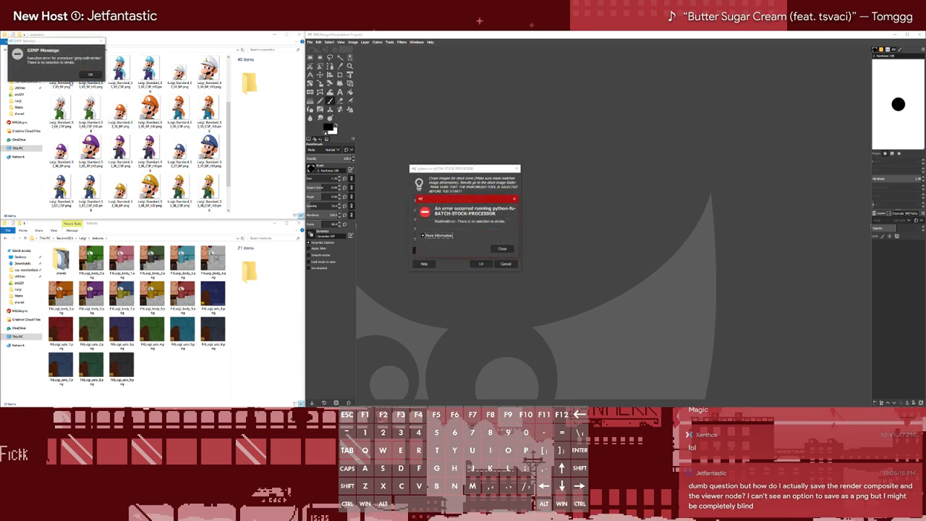
{"action": "left_click", "coordinate": [91, 75]}
{"action": "left_click", "coordinate": [497, 249]}
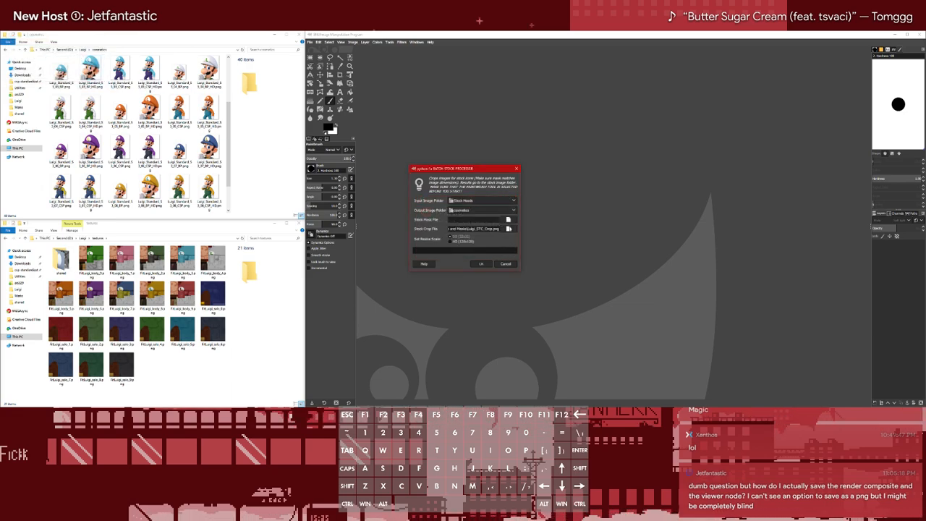
{"action": "left_click", "coordinate": [516, 168]}
Try running the batch Stock Processor with Luigi_STC_Crop.png moved from the crop file to the mask file, dismiss the error, and cancel the dialog
{"action": "left_click", "coordinate": [389, 41]}
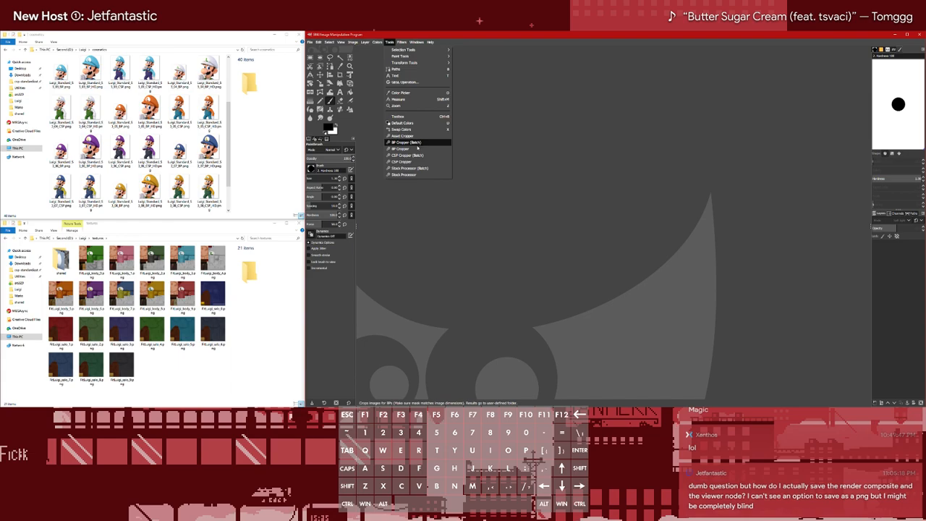
{"action": "left_click", "coordinate": [413, 176]}
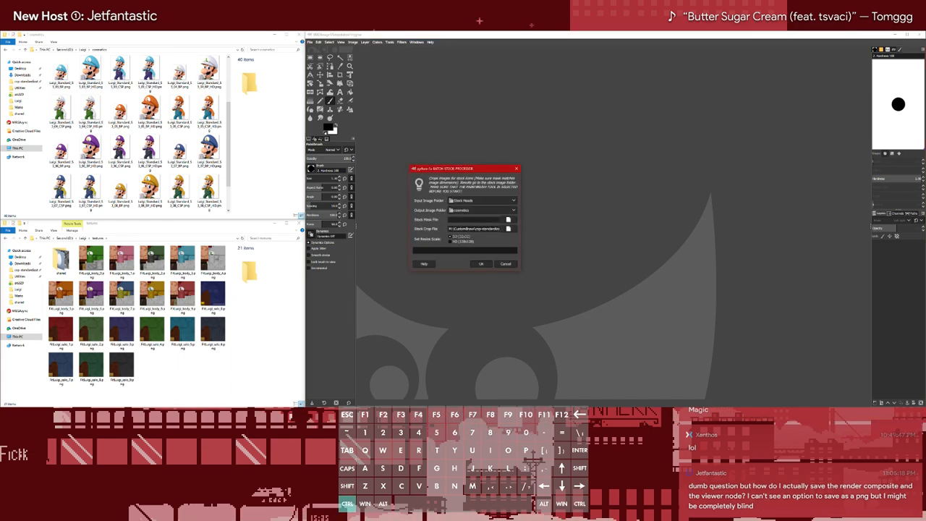
{"action": "triple_click", "coordinate": [474, 229]}
{"action": "key", "text": "ctrl+x"}
{"action": "left_click", "coordinate": [481, 263]}
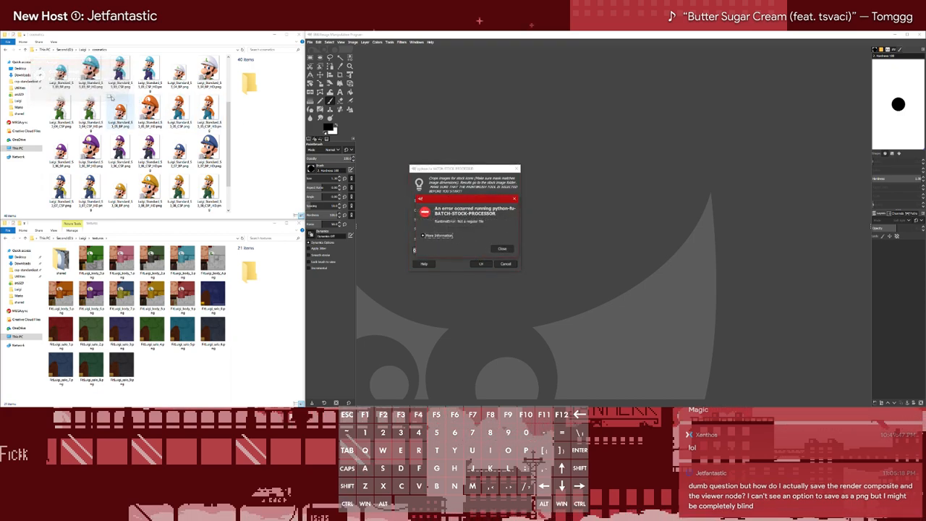
{"action": "left_click", "coordinate": [502, 249]}
{"action": "left_click", "coordinate": [466, 219]}
{"action": "key", "text": "ctrl+a"}
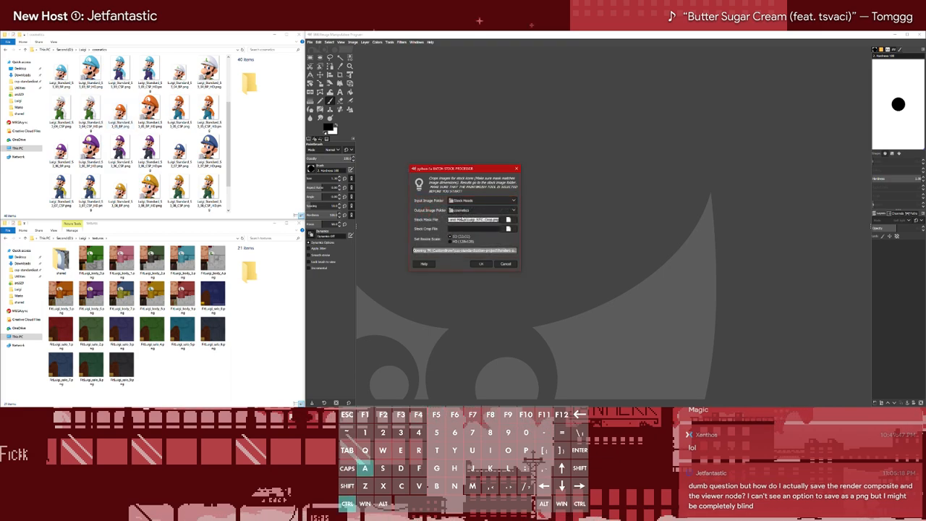
{"action": "left_click", "coordinate": [506, 263]}
Restart the batch Stock Processor and use the Luigi_STC_Crop.png path for both the stock mask file and the stock crop file
{"action": "left_click", "coordinate": [390, 42]}
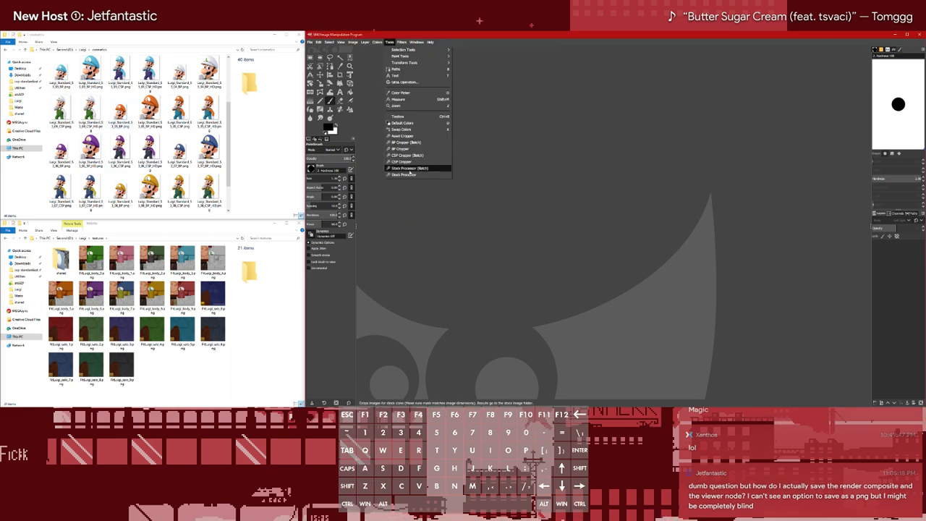
{"action": "left_click", "coordinate": [410, 169]}
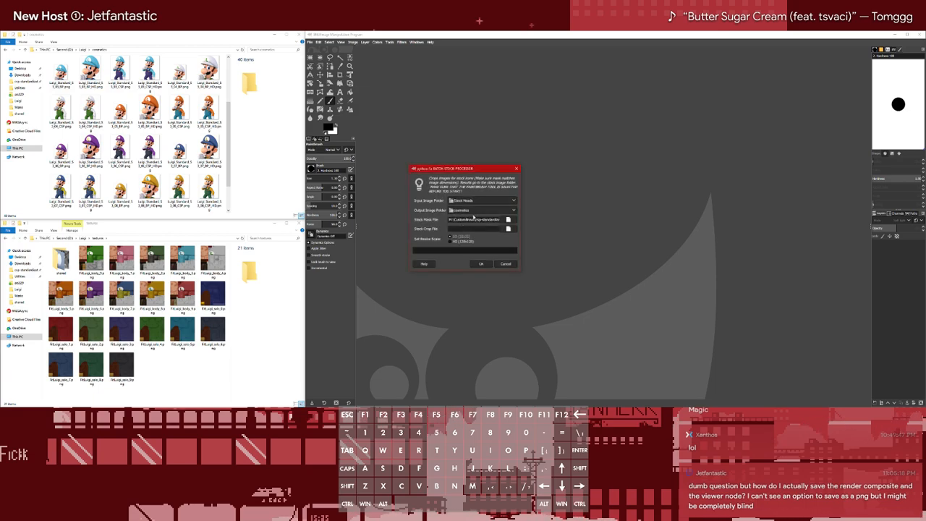
{"action": "key", "text": "ctrl+a"}
{"action": "key", "text": "ctrl+x"}
{"action": "key", "text": "ctrl+v"}
{"action": "left_click", "coordinate": [481, 229]}
{"action": "key", "text": "ctrl+v"}
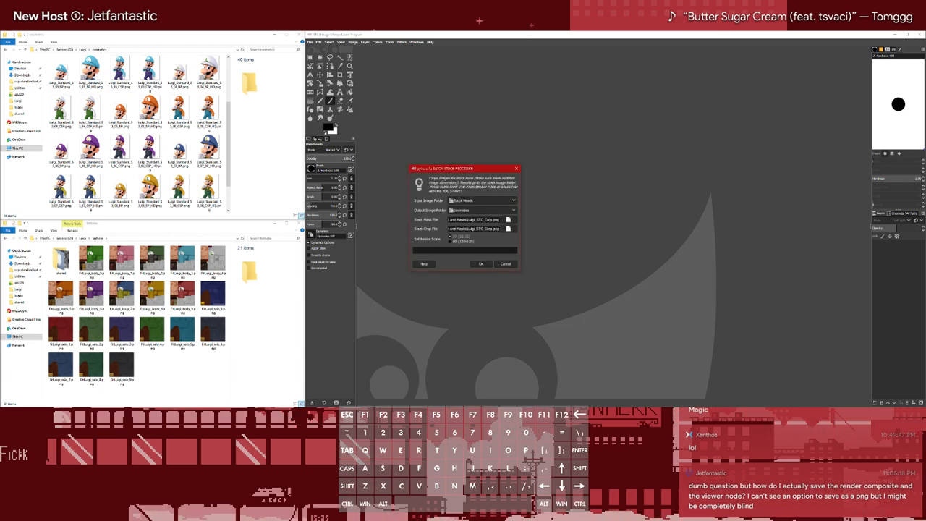
Try to run the batch Stock Processor with the same image as mask and crop, and dismiss the error messages
{"action": "left_click", "coordinate": [482, 264]}
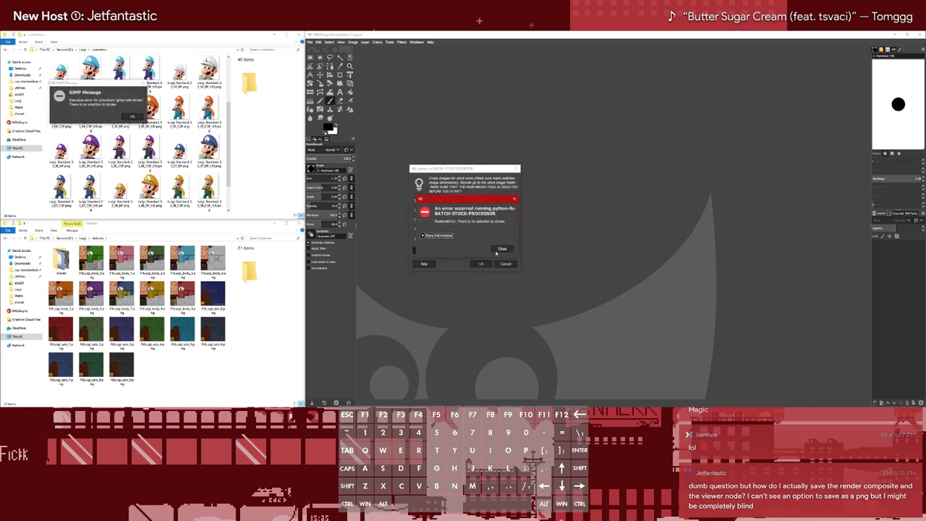
{"action": "left_click", "coordinate": [502, 250]}
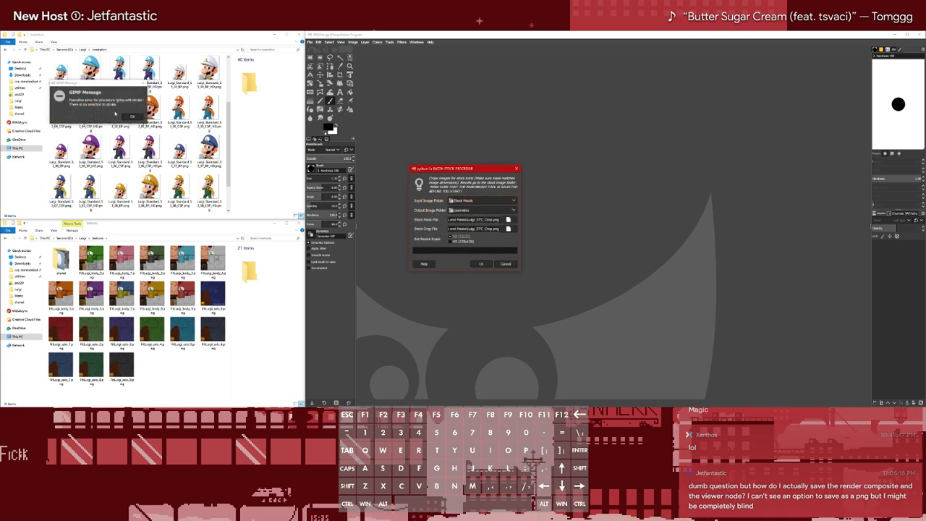
{"action": "left_click", "coordinate": [137, 116]}
{"action": "left_click", "coordinate": [137, 116]}
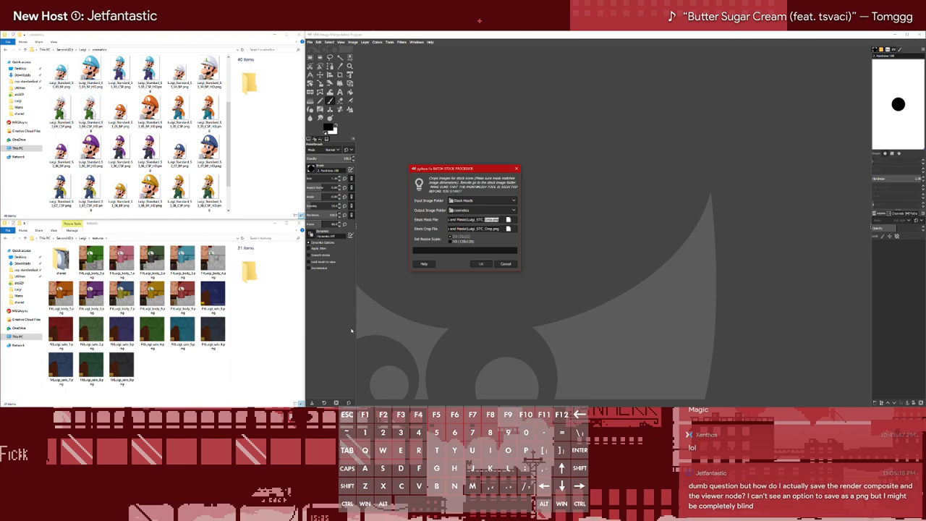
Examine Luigi_STC_Crop.png from csp-standardization-project's Renders and Cosmetics > Luigi > Crops and Masks folder in the image viewer, then close it
{"action": "left_click", "coordinate": [29, 270]}
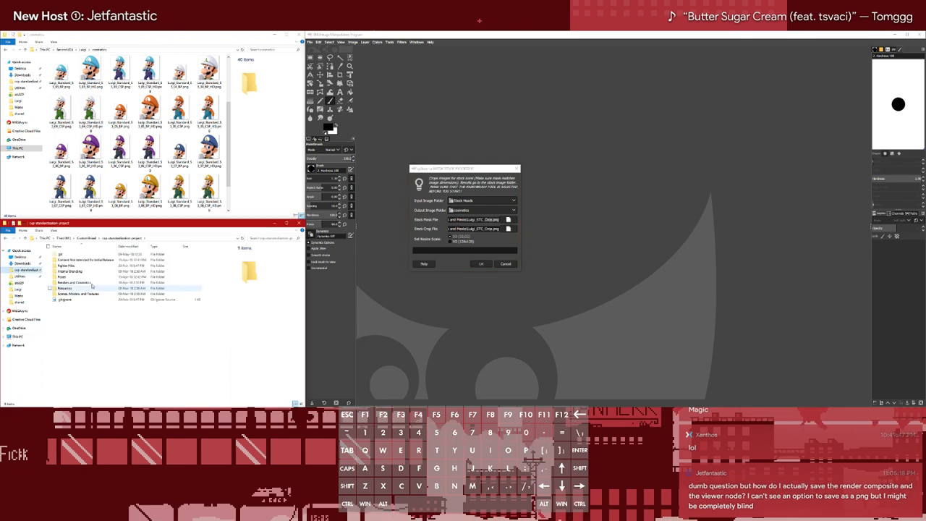
{"action": "double_click", "coordinate": [80, 282]}
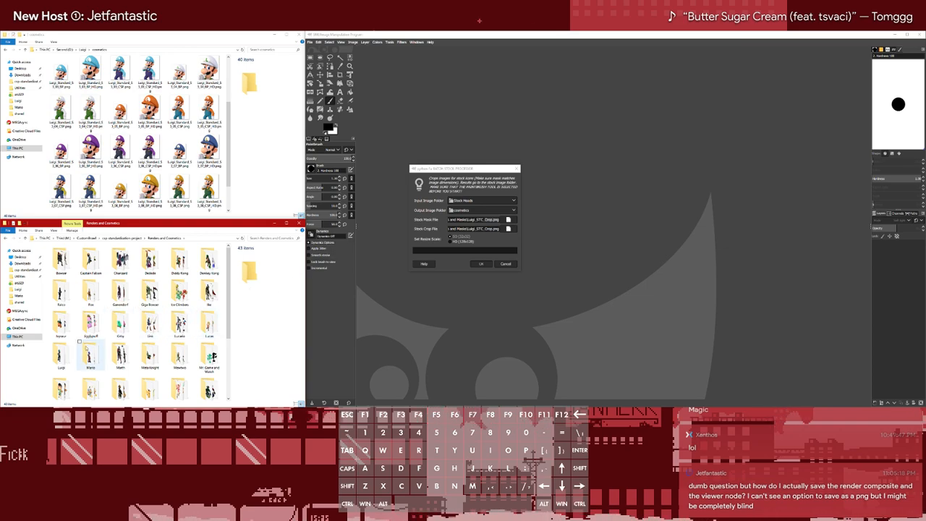
{"action": "double_click", "coordinate": [61, 354]}
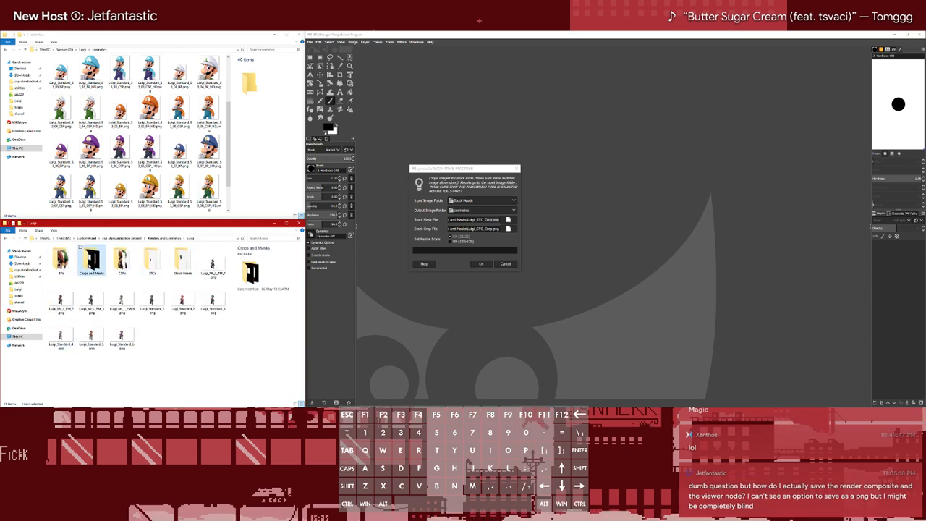
{"action": "double_click", "coordinate": [91, 260]}
{"action": "left_click", "coordinate": [103, 255]}
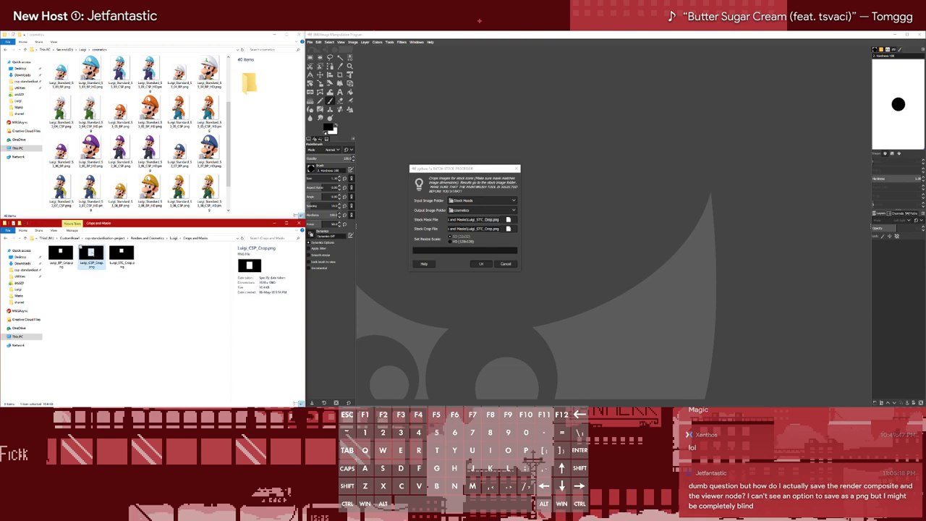
{"action": "left_click", "coordinate": [112, 255]}
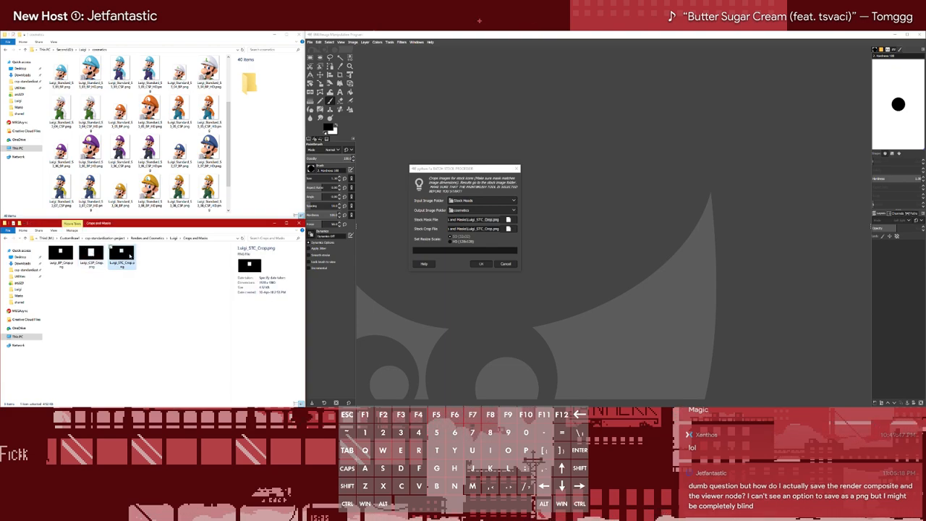
{"action": "double_click", "coordinate": [121, 255]}
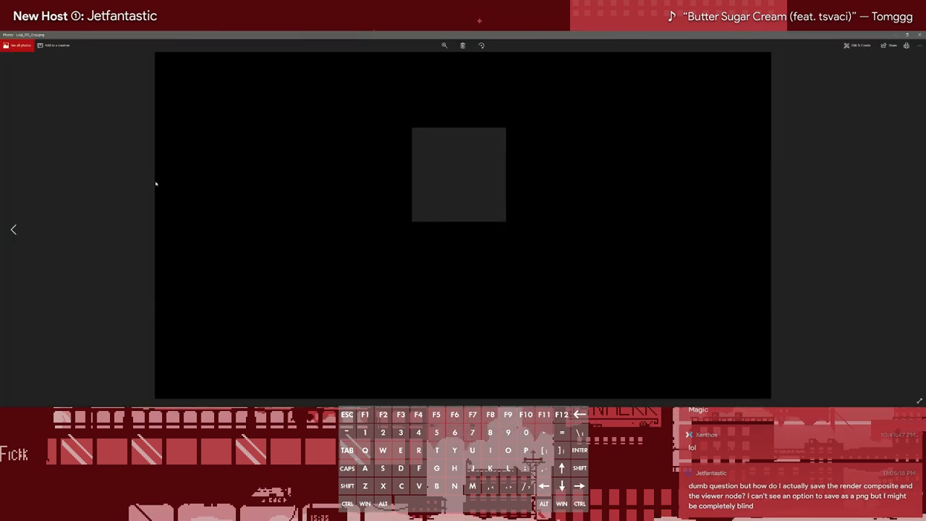
{"action": "left_click", "coordinate": [919, 34]}
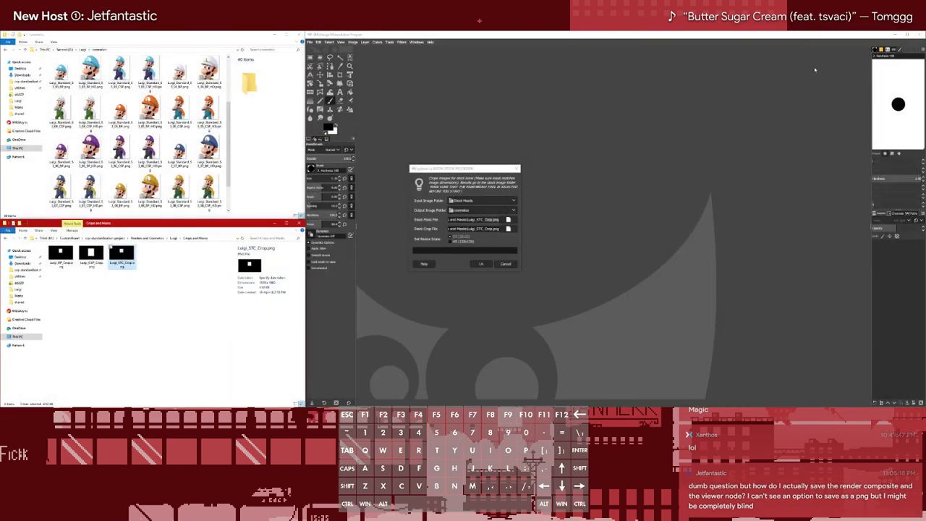
Pick Luigi_STC_Crop.png again from the recently used files for both the stock mask file and the stock crop file
{"action": "left_click", "coordinate": [508, 219]}
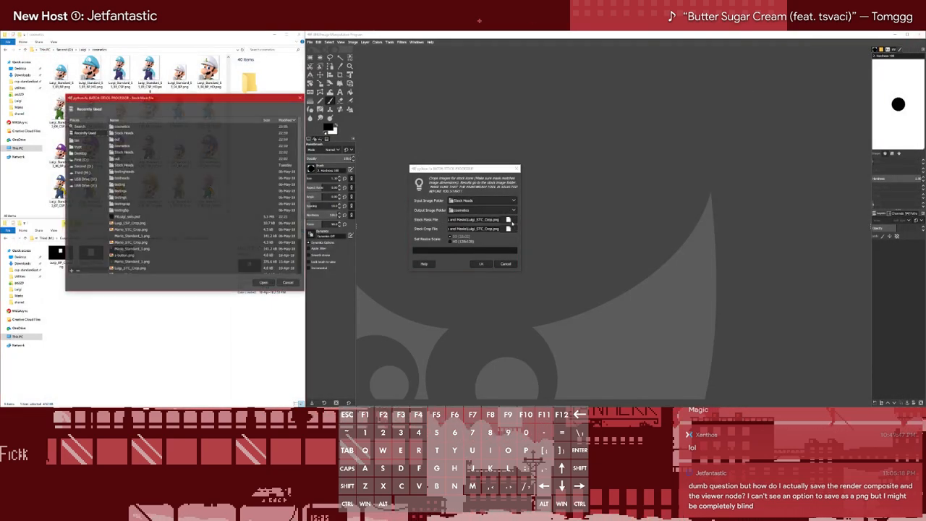
{"action": "scroll", "coordinate": [136, 227], "scroll_direction": "down", "scroll_amount": 2}
{"action": "double_click", "coordinate": [136, 231]}
{"action": "left_click", "coordinate": [508, 229]}
{"action": "scroll", "coordinate": [135, 220], "scroll_direction": "down", "scroll_amount": 2}
{"action": "double_click", "coordinate": [149, 234]}
Reselect Stock Heads in Luigi's out folder as the input image folder, checking that folder's contents in File Explorer
{"action": "left_click", "coordinate": [482, 200]}
{"action": "left_click", "coordinate": [482, 200]}
{"action": "left_click", "coordinate": [482, 201]}
{"action": "left_click", "coordinate": [472, 212]}
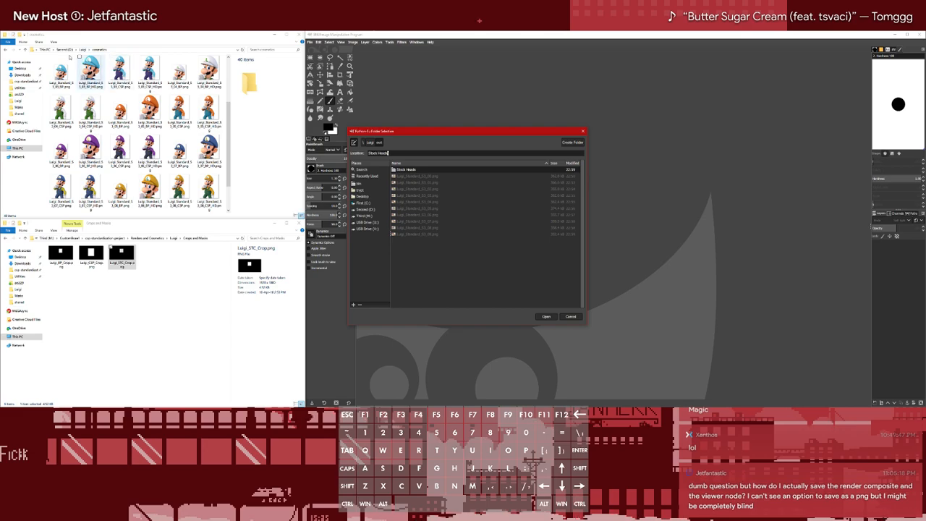
{"action": "left_click", "coordinate": [83, 49]}
{"action": "left_click", "coordinate": [63, 72]}
{"action": "double_click", "coordinate": [63, 71]}
{"action": "double_click", "coordinate": [63, 72]}
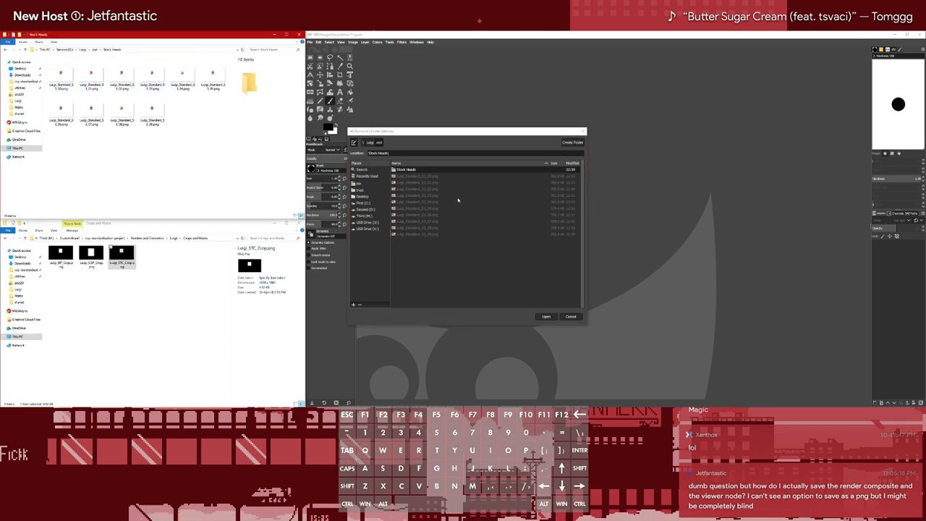
{"action": "double_click", "coordinate": [415, 169]}
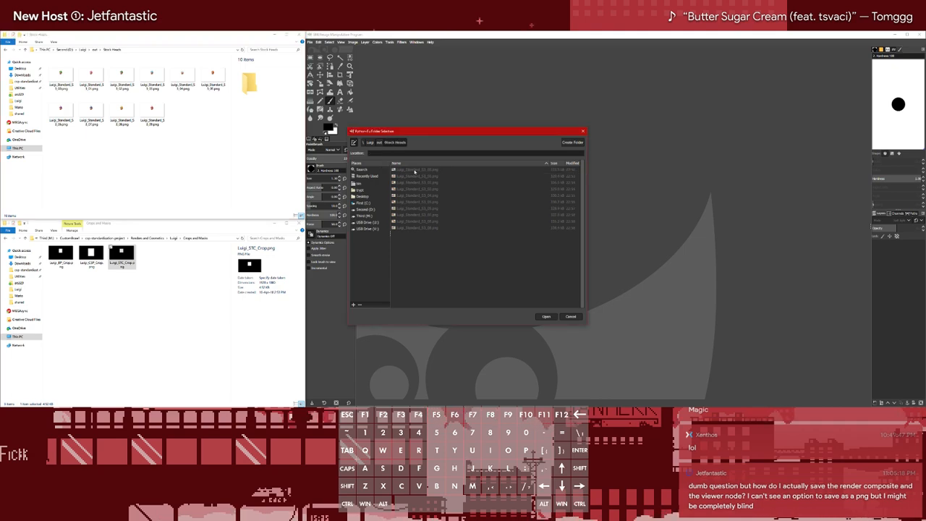
{"action": "left_click", "coordinate": [547, 317]}
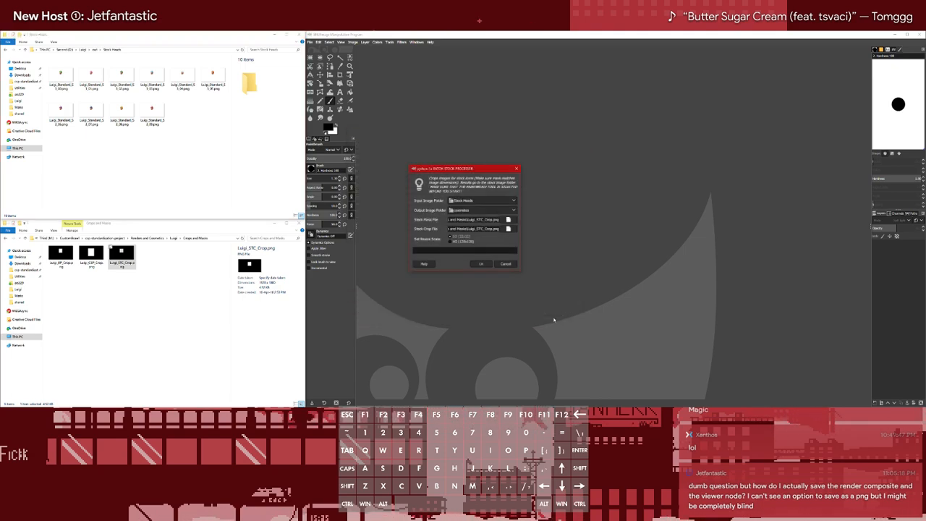
Reselect the cosmetics folder inside Luigi as the output image folder and close the script dialog
{"action": "left_click", "coordinate": [488, 210]}
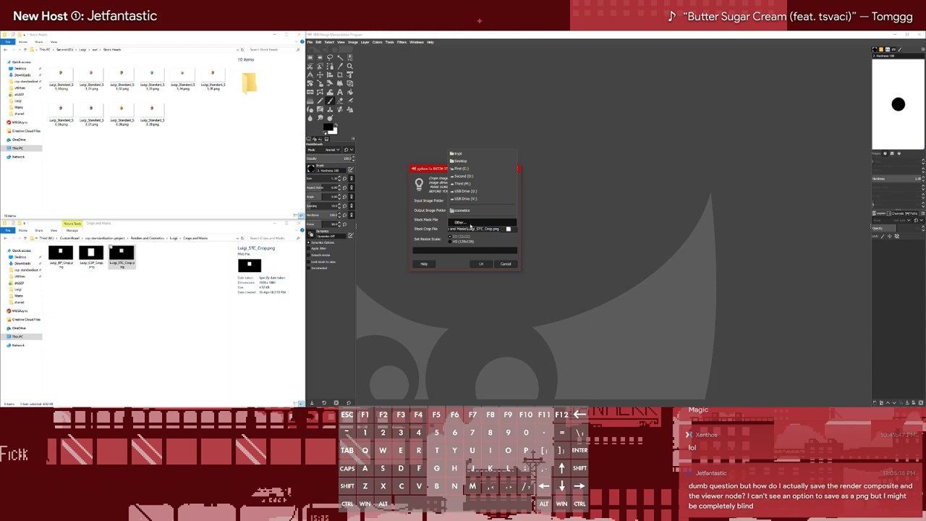
{"action": "left_click", "coordinate": [464, 219]}
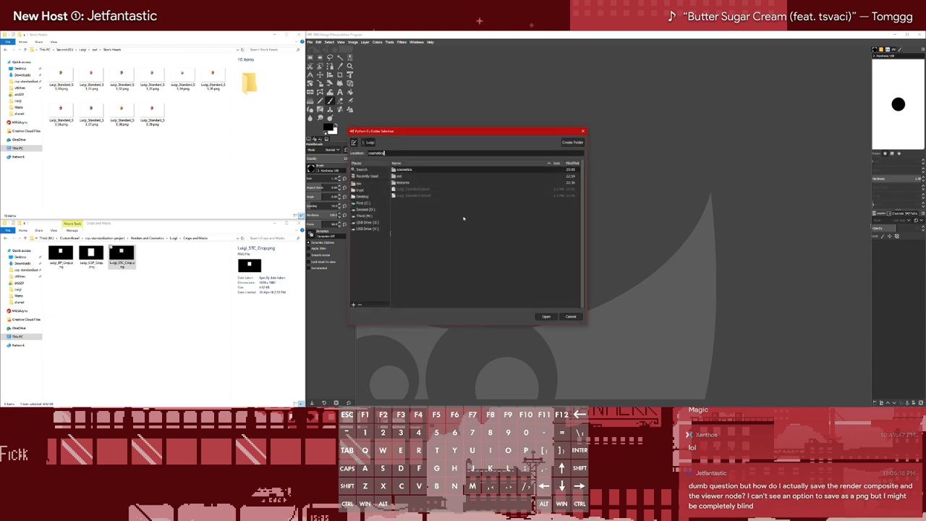
{"action": "left_click", "coordinate": [413, 170]}
{"action": "left_click", "coordinate": [547, 317]}
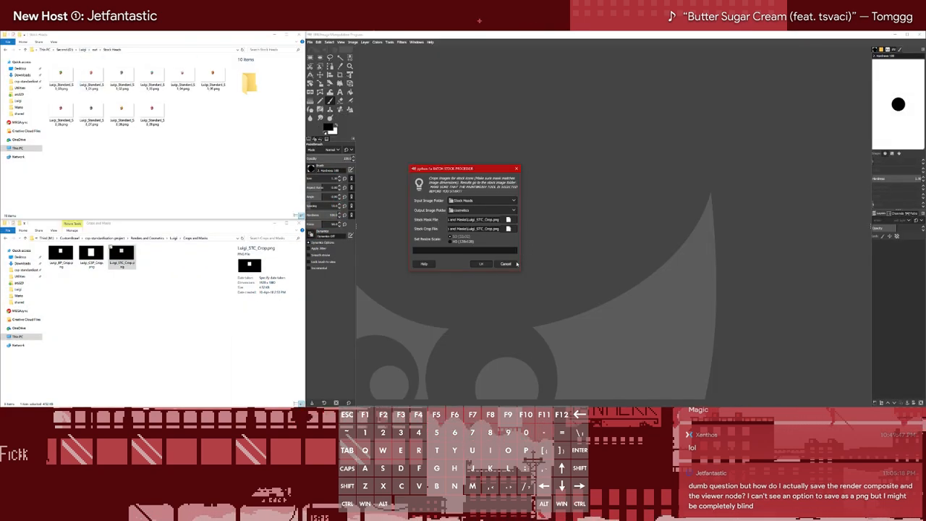
{"action": "left_click", "coordinate": [481, 263]}
Restart the batch Stock Processor and reselect Stock Heads as the input image folder and cosmetics as the output image folder
{"action": "left_click", "coordinate": [389, 42]}
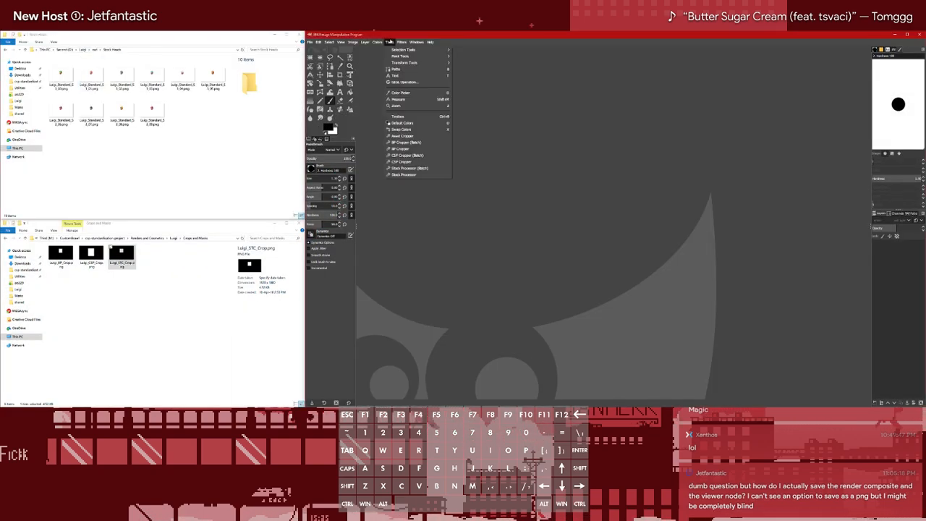
{"action": "left_click", "coordinate": [408, 172]}
{"action": "left_click", "coordinate": [491, 202]}
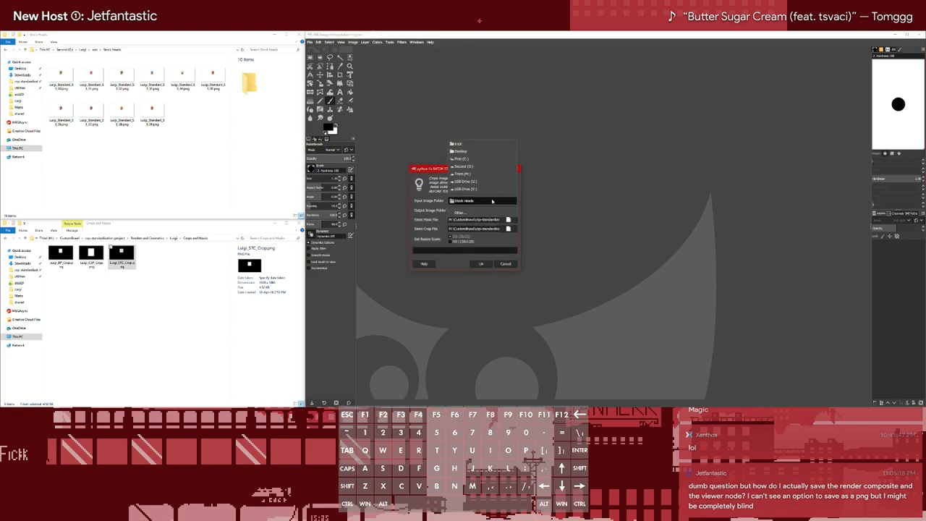
{"action": "left_click", "coordinate": [474, 214]}
{"action": "left_click", "coordinate": [405, 170]}
{"action": "left_click", "coordinate": [546, 316]}
{"action": "left_click", "coordinate": [481, 219]}
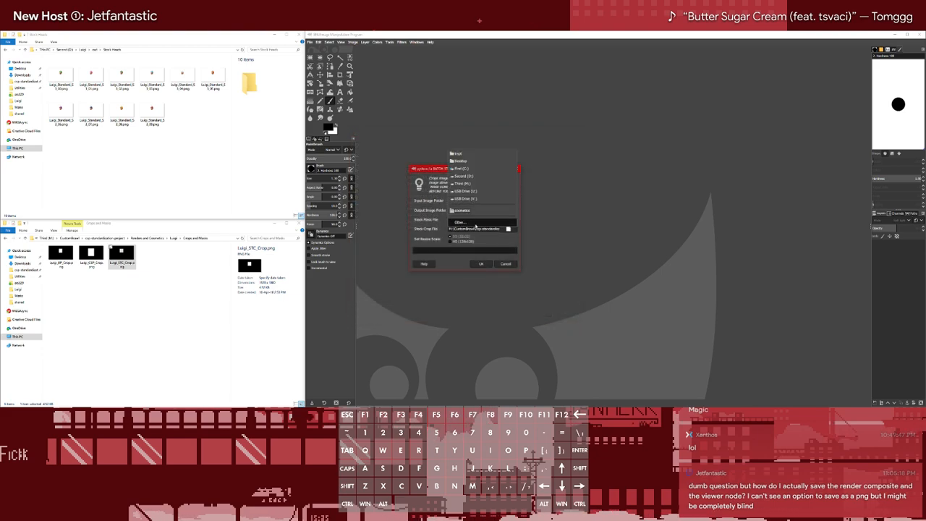
{"action": "left_click", "coordinate": [476, 223]}
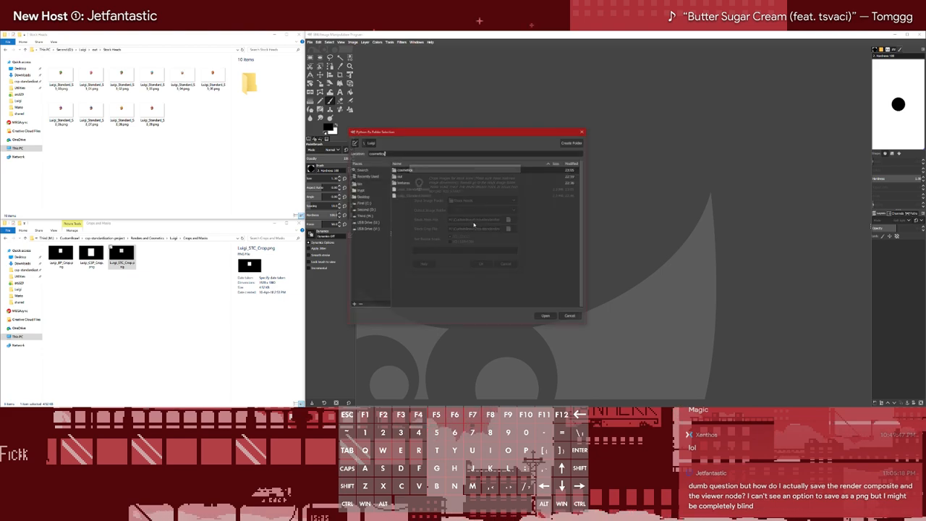
{"action": "left_click", "coordinate": [546, 317]}
Choose the recently used Luigi_STC_Crop.png as the stock mask file and reconfirm the stock crop file
{"action": "left_click", "coordinate": [508, 219]}
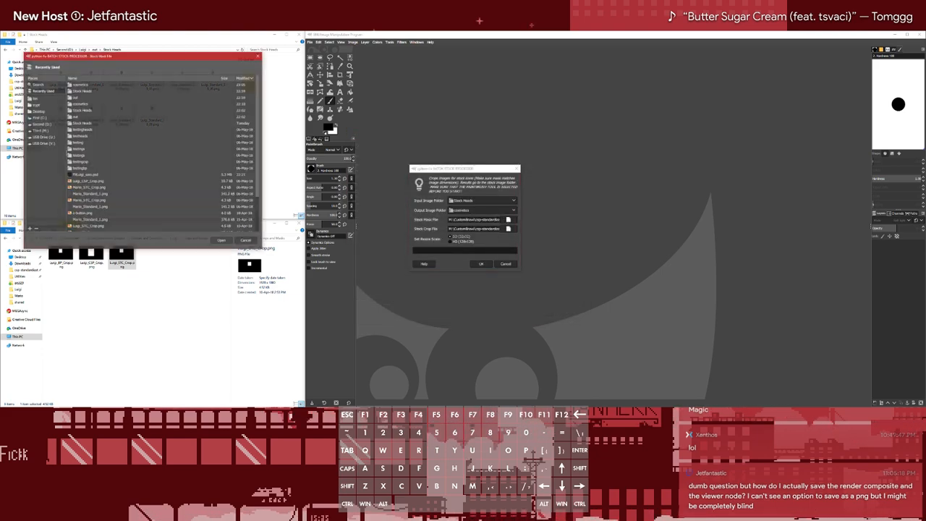
{"action": "scroll", "coordinate": [89, 196], "scroll_direction": "down", "scroll_amount": 3}
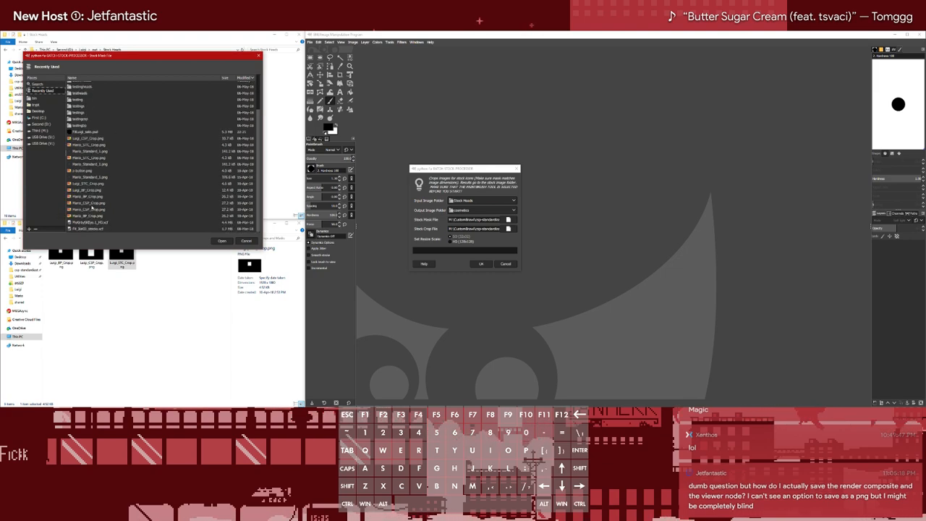
{"action": "left_click", "coordinate": [88, 183]}
{"action": "left_click", "coordinate": [222, 241]}
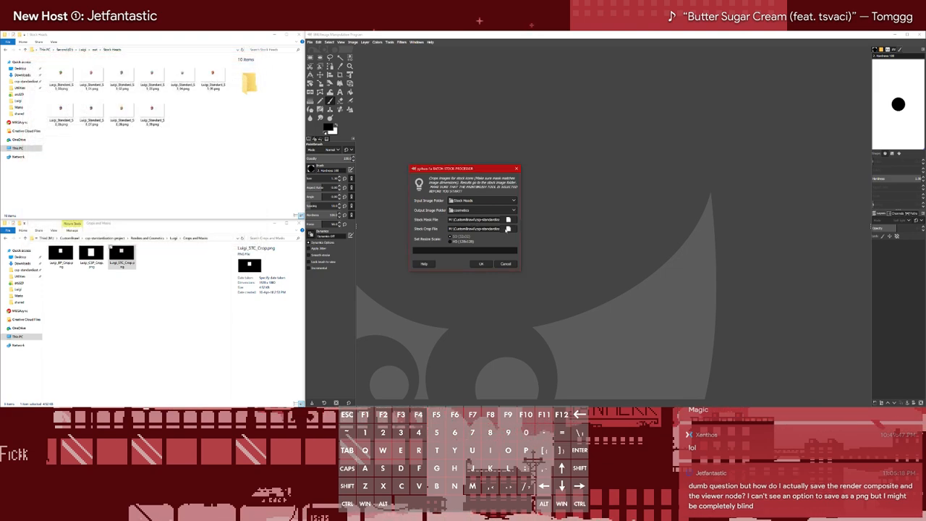
{"action": "left_click", "coordinate": [508, 228]}
{"action": "left_click", "coordinate": [228, 248]}
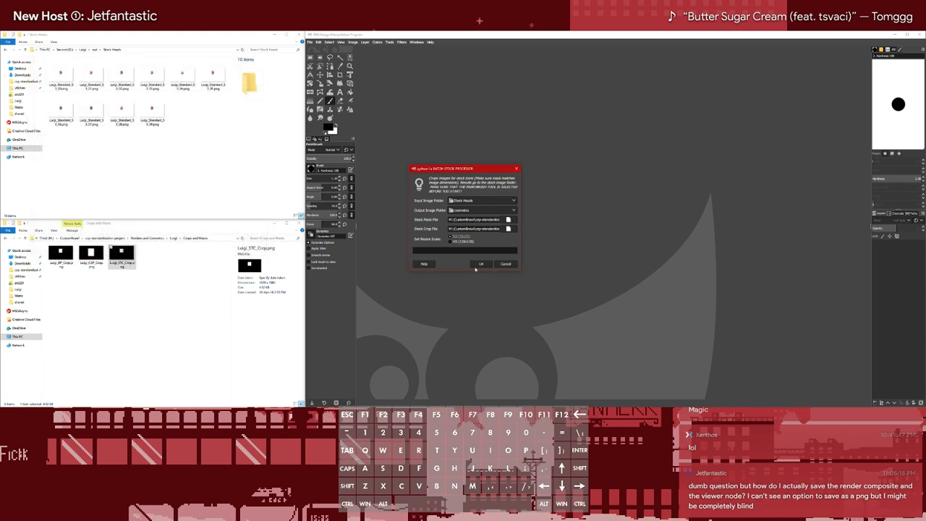
Try to run the batch Stock Processor with the reselected folders and files, and examine the full error details
{"action": "left_click", "coordinate": [483, 264]}
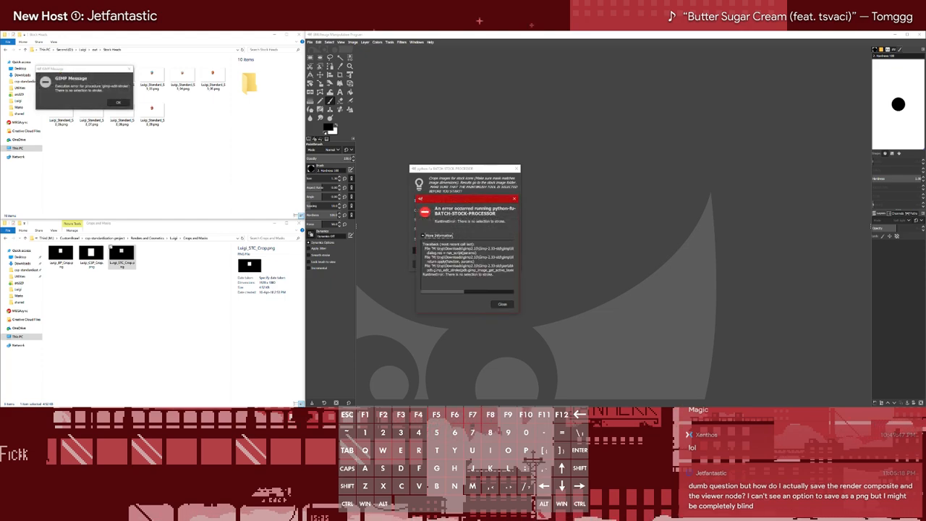
{"action": "left_click_drag", "start_coordinate": [449, 292], "coordinate": [413, 295]}
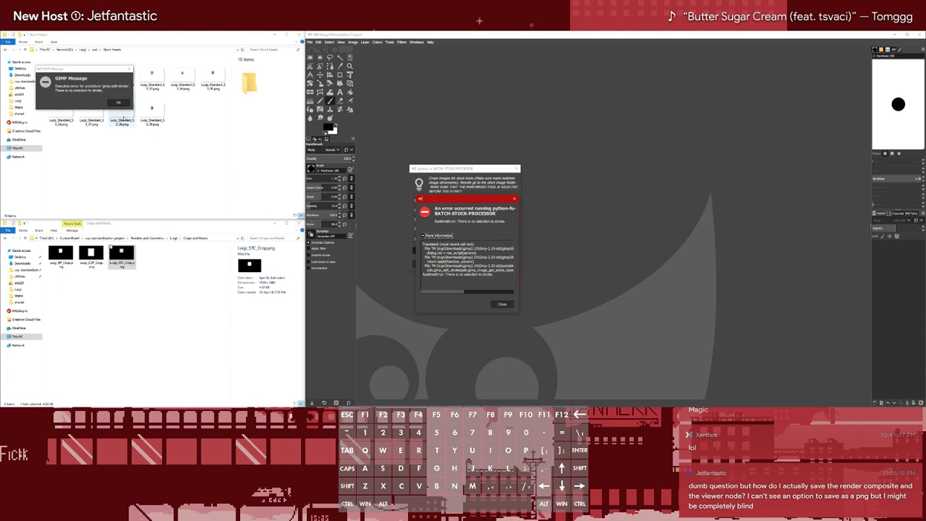
Dismiss the Stock Processor error messages and open the recently used Mario_STC_Crop.png for inspection
{"action": "left_click", "coordinate": [119, 103]}
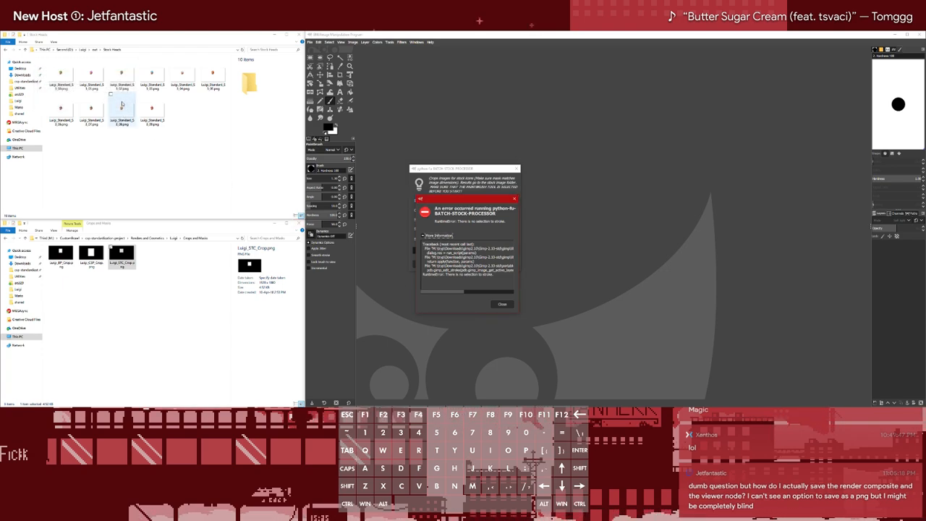
{"action": "left_click", "coordinate": [502, 304]}
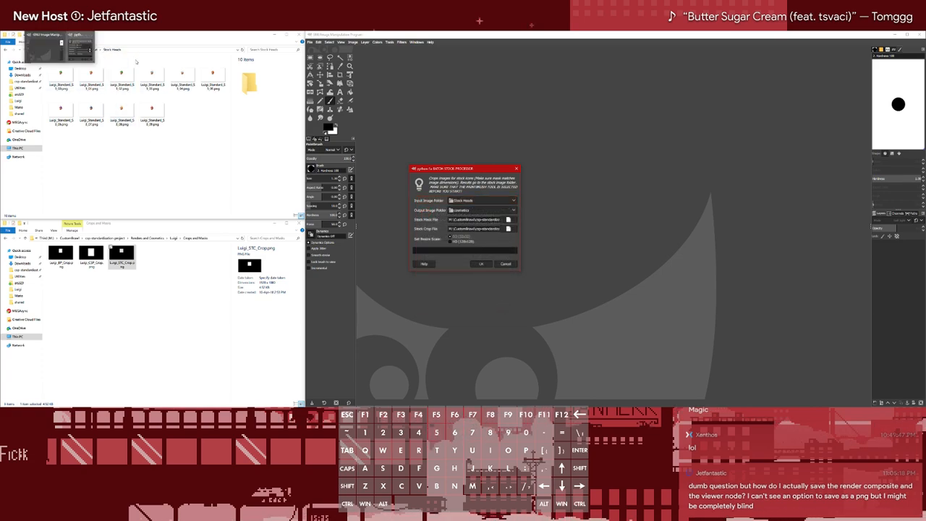
{"action": "left_click", "coordinate": [417, 118]}
{"action": "key", "text": "ctrl+o"}
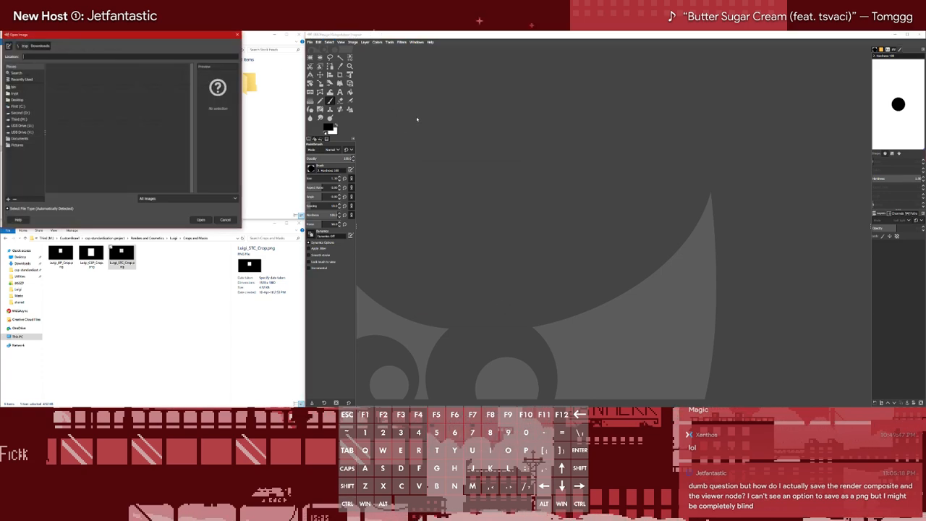
{"action": "left_click", "coordinate": [21, 78]}
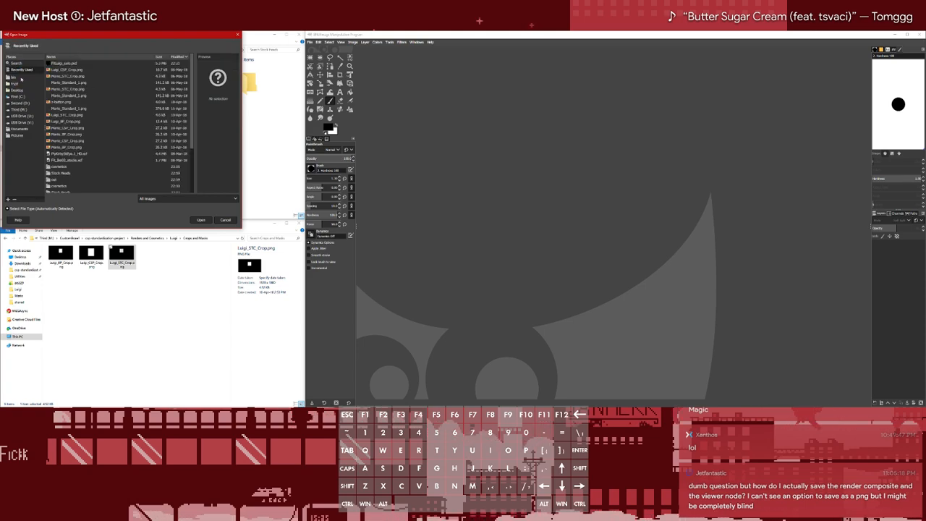
{"action": "left_click", "coordinate": [76, 76]}
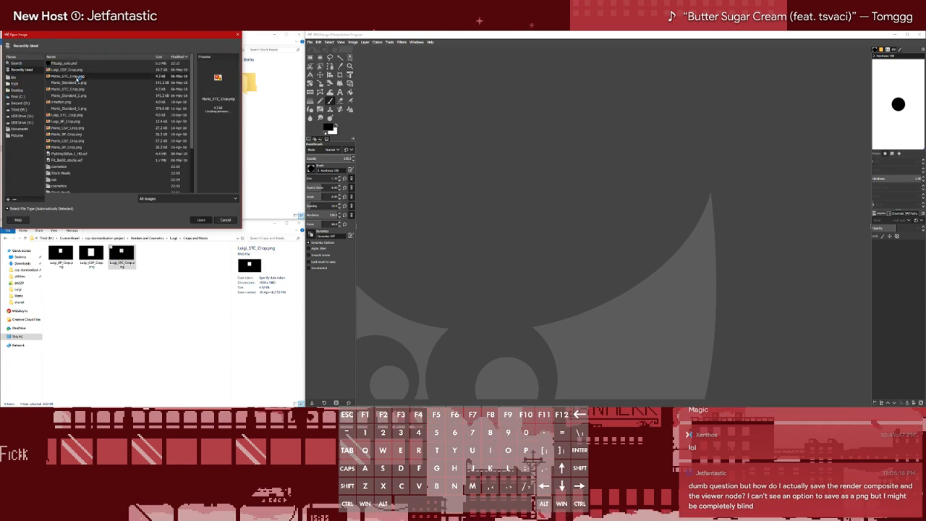
{"action": "double_click", "coordinate": [76, 76]}
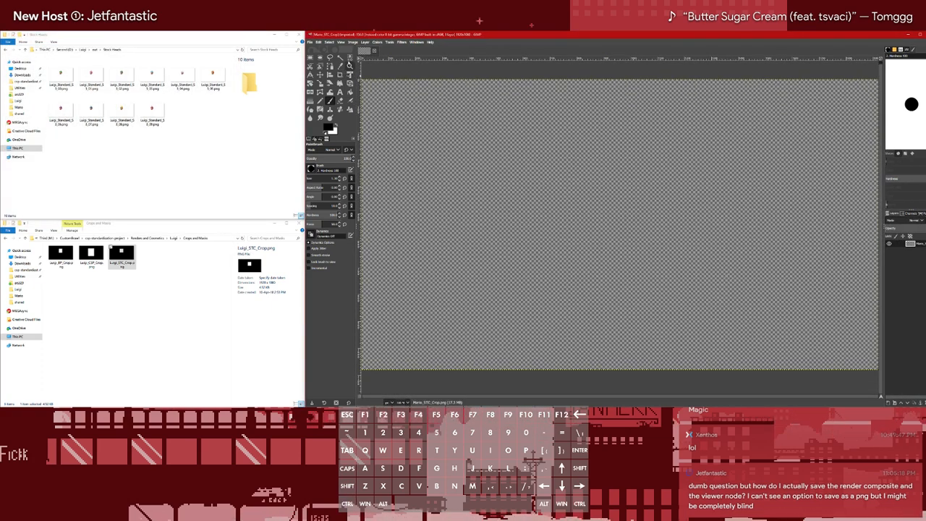
Start opening another image and look through the crop files in Mario's Crops and Masks folder
{"action": "left_click", "coordinate": [312, 42]}
{"action": "left_click", "coordinate": [472, 72]}
{"action": "key", "text": "ctrl+o"}
{"action": "left_click", "coordinate": [71, 74]}
{"action": "left_click", "coordinate": [61, 80]}
{"action": "left_click", "coordinate": [60, 87]}
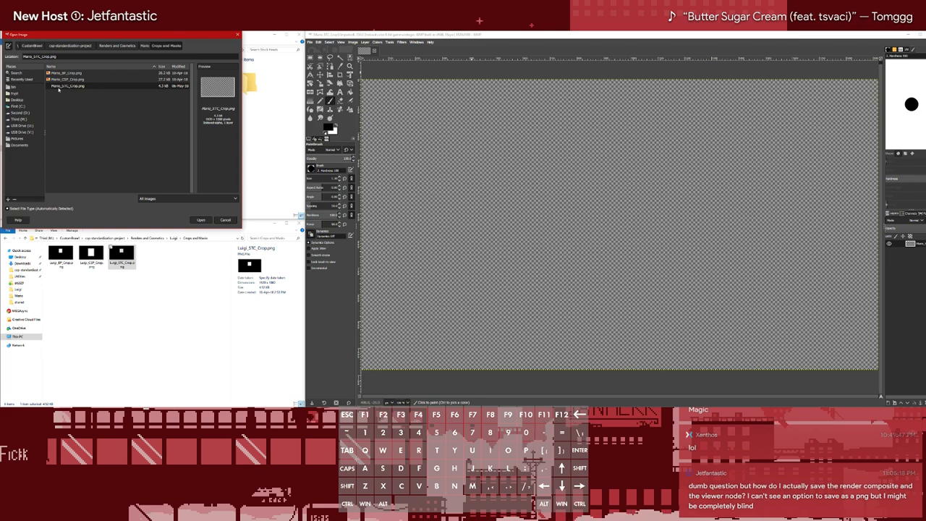
{"action": "left_click", "coordinate": [62, 81]}
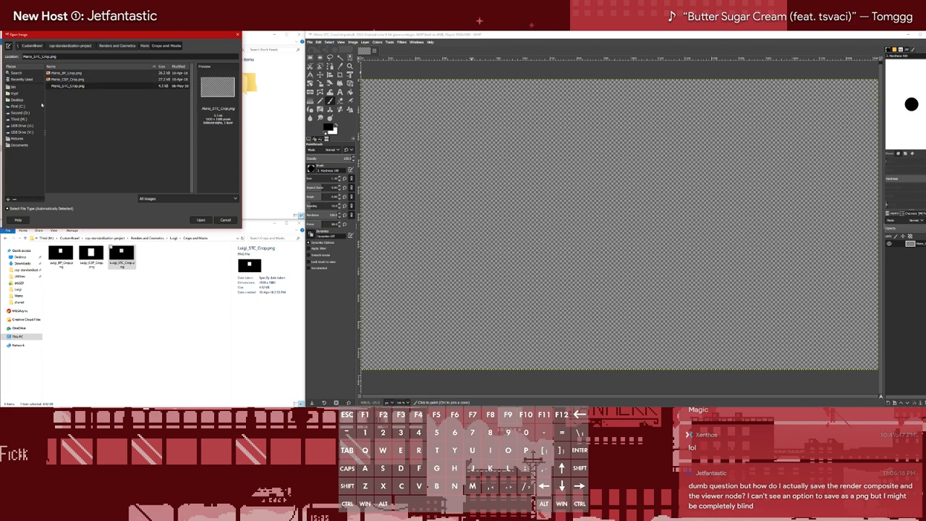
Open Luigi_STC_Crop.png from Luigi's Crops and Masks folder inside the csp-standardization-project's Renders and Cosmetics
{"action": "left_click", "coordinate": [17, 145]}
{"action": "left_click", "coordinate": [22, 118]}
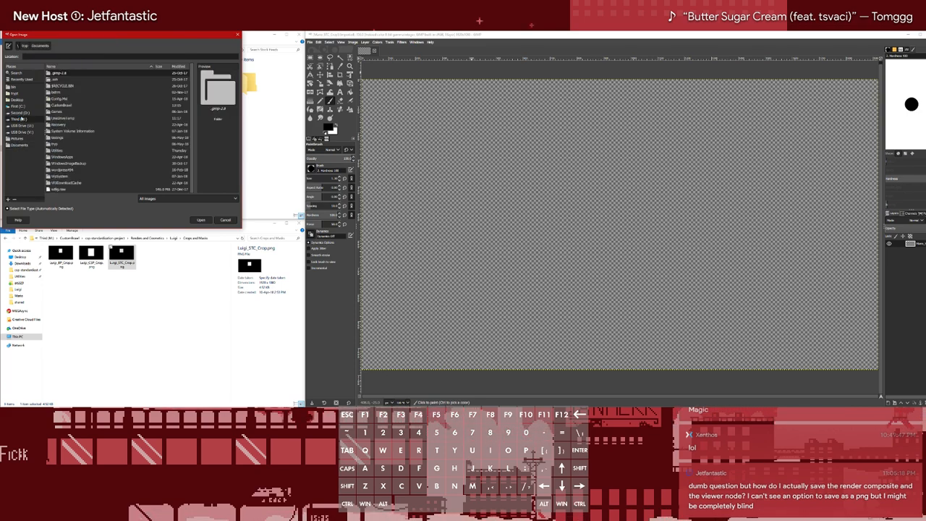
{"action": "double_click", "coordinate": [63, 105]}
{"action": "double_click", "coordinate": [72, 112]}
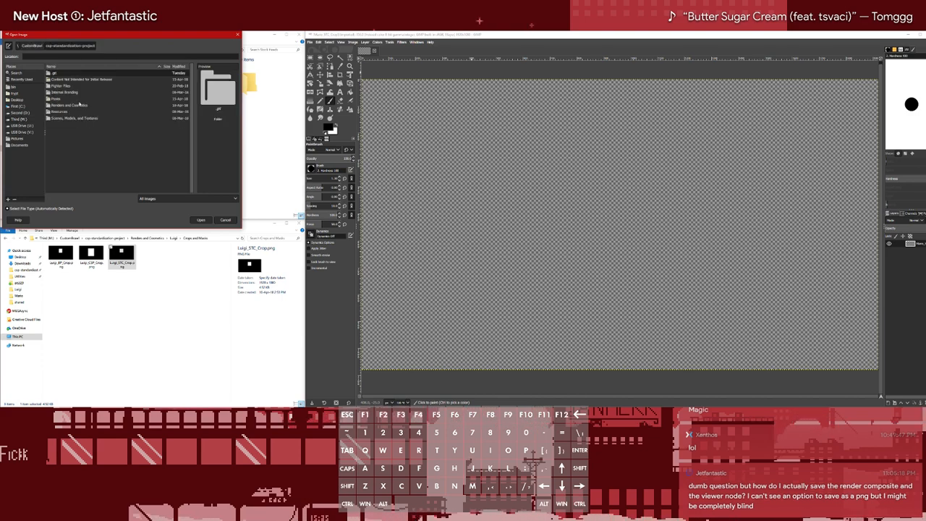
{"action": "double_click", "coordinate": [73, 106]}
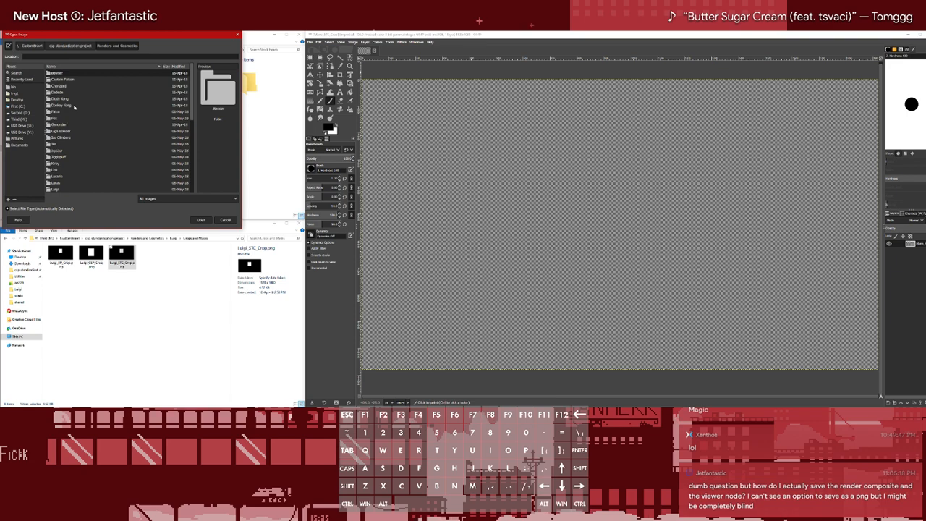
{"action": "double_click", "coordinate": [55, 157]}
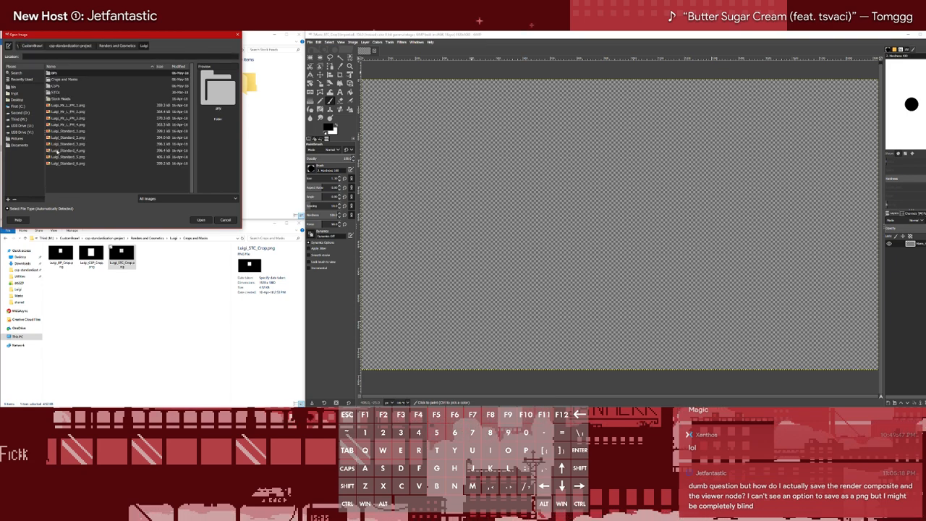
{"action": "double_click", "coordinate": [65, 80]}
{"action": "left_click", "coordinate": [80, 86]}
{"action": "double_click", "coordinate": [81, 87]}
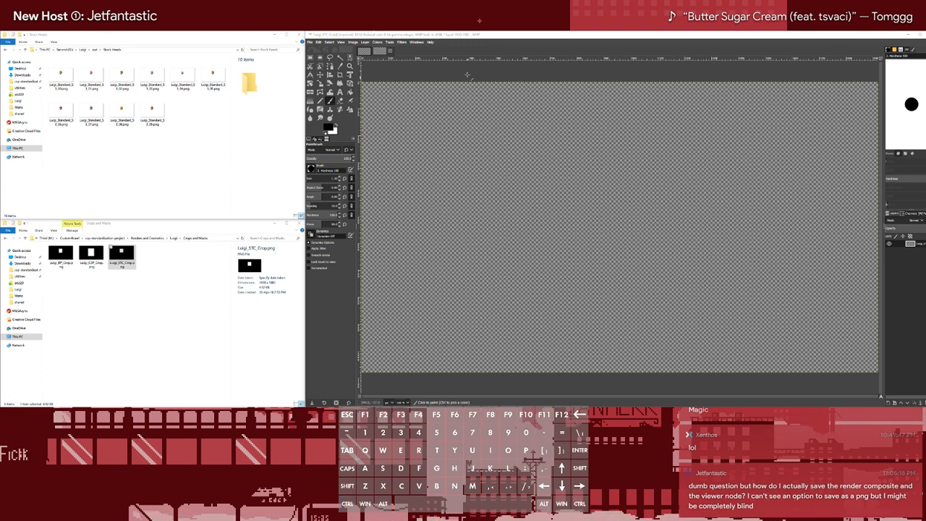
Inspect the whole Luigi_STC_Crop.png canvas and compare it with the file's preview in the Crops and Masks folder
{"action": "left_click", "coordinate": [498, 51]}
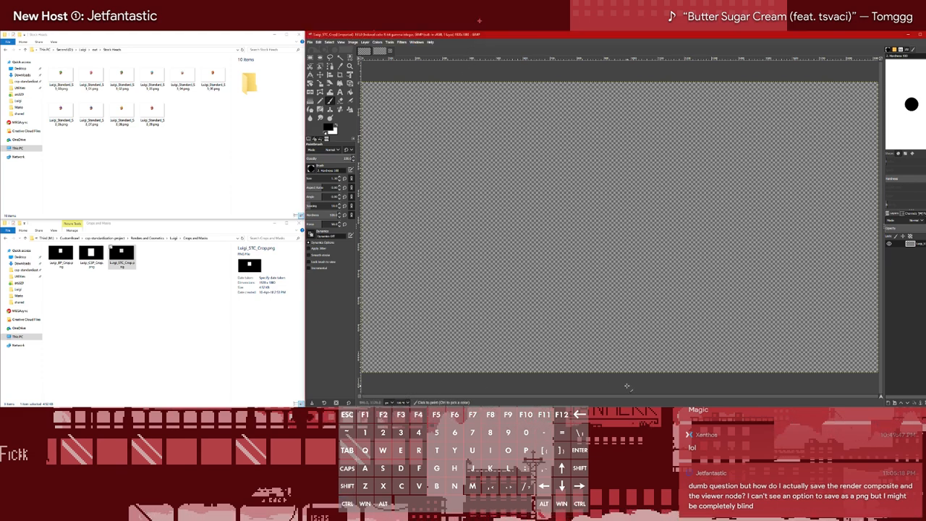
{"action": "left_click", "coordinate": [406, 402]}
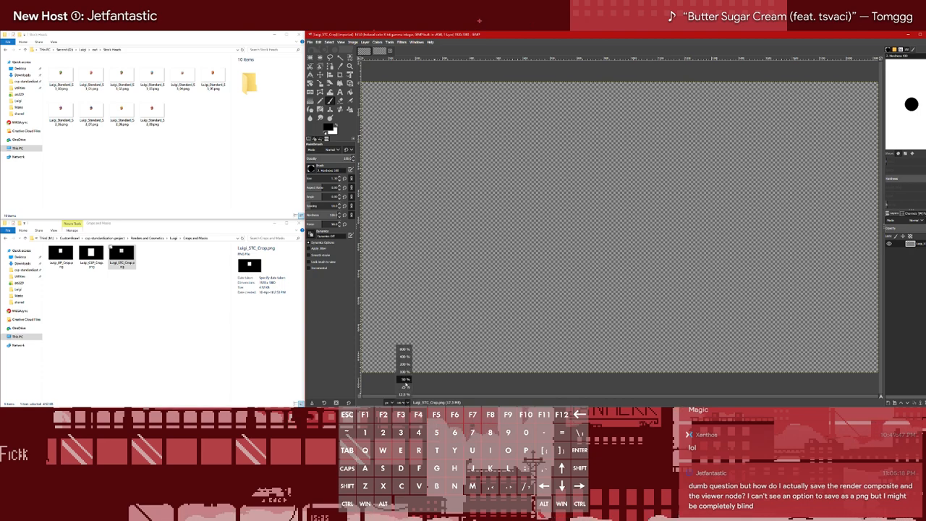
{"action": "left_click", "coordinate": [405, 386]}
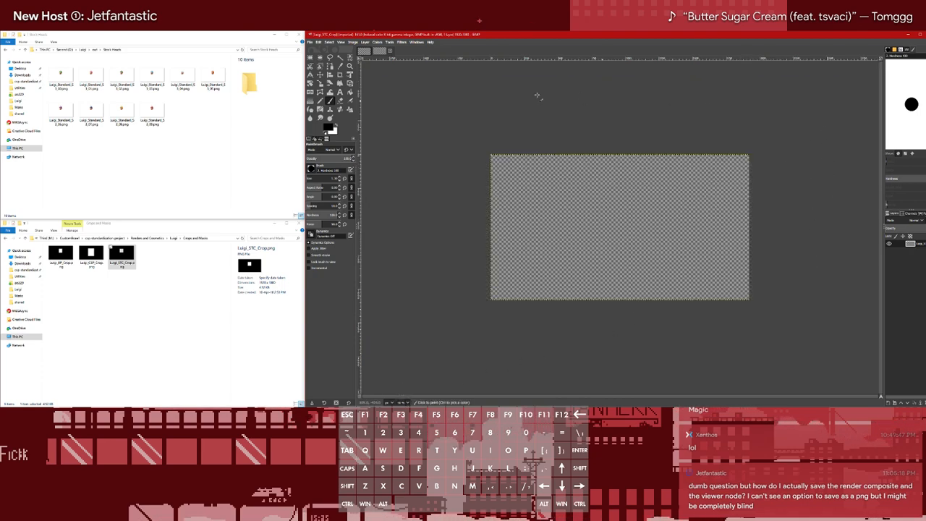
{"action": "left_click", "coordinate": [127, 262]}
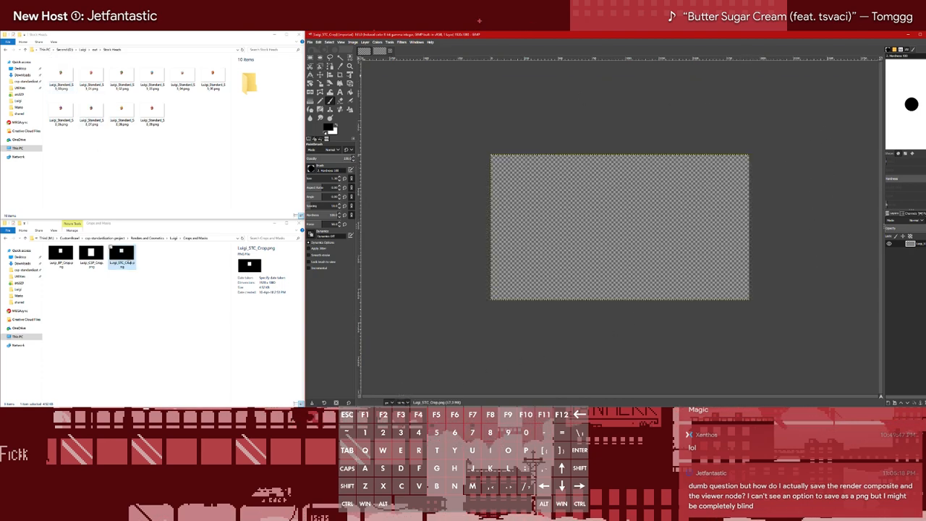
{"action": "left_click", "coordinate": [158, 290]}
{"action": "left_click", "coordinate": [128, 259]}
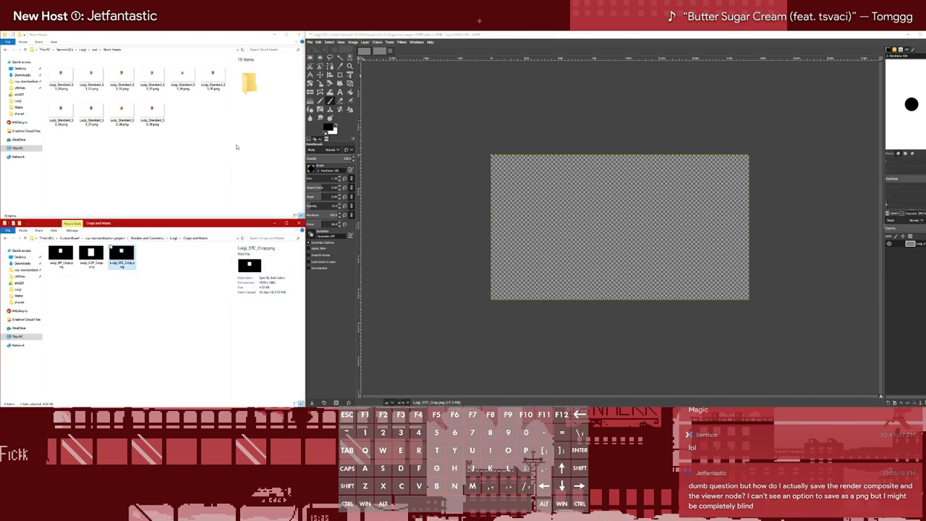
{"action": "left_click", "coordinate": [656, 35]}
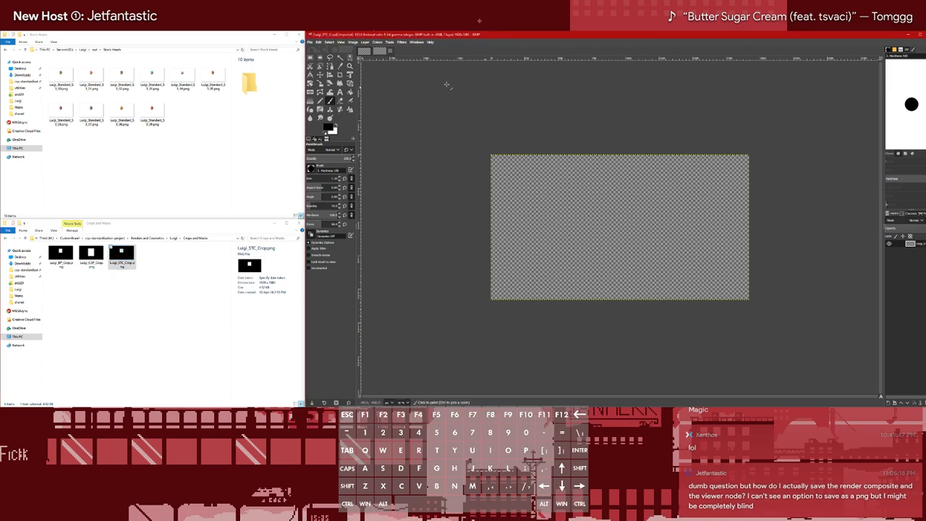
Close the Luigi and Mario stock crop images and quit GIMP
{"action": "left_click", "coordinate": [391, 52]}
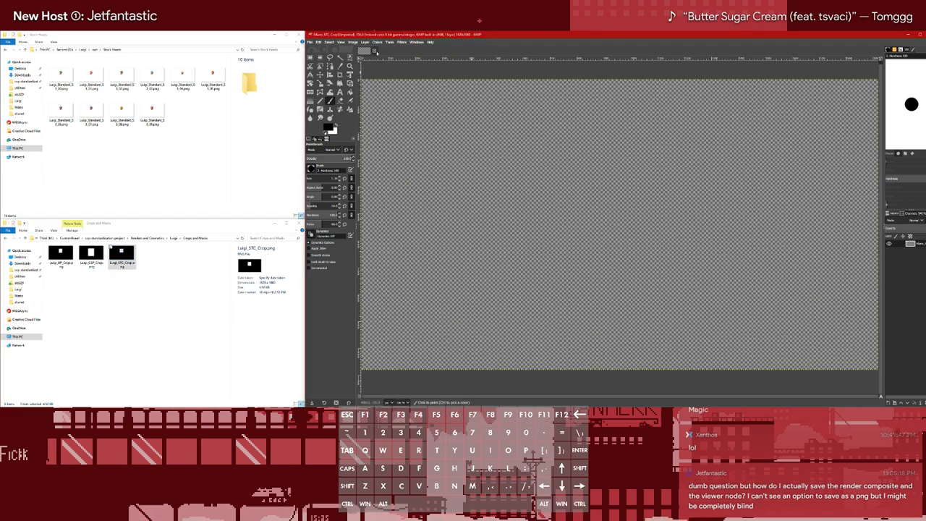
{"action": "left_click", "coordinate": [377, 52]}
{"action": "left_click", "coordinate": [312, 43]}
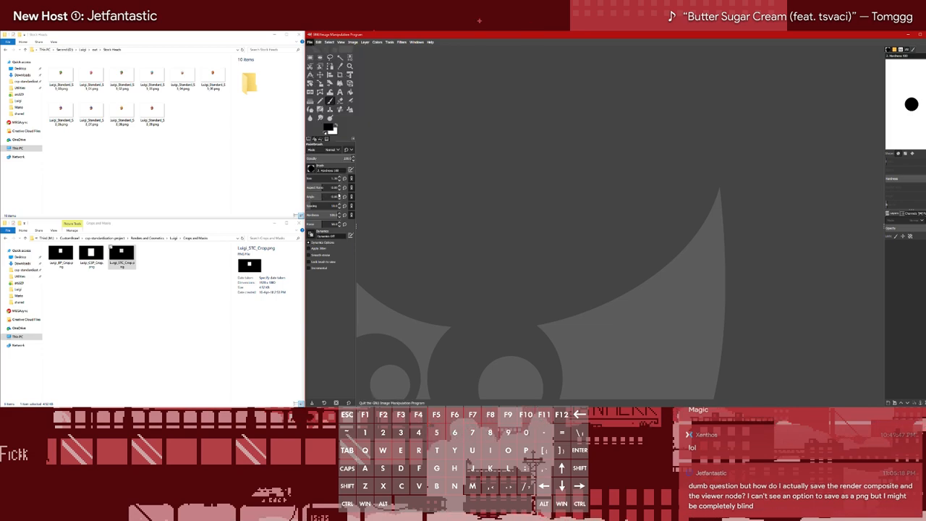
{"action": "left_click", "coordinate": [317, 194]}
Search the desktop launcher for "gimp" and relaunch GIMP from the results
{"action": "key", "text": "super"}
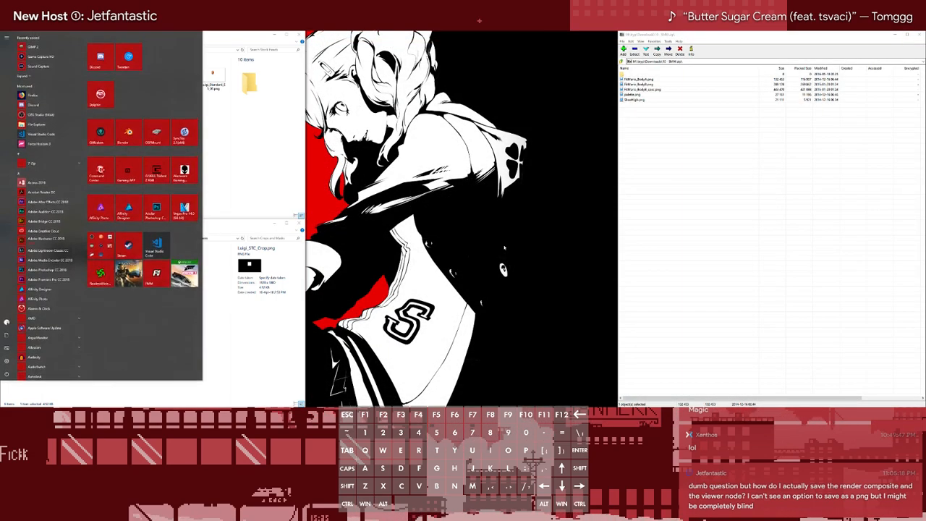
{"action": "key", "text": "super"}
{"action": "key", "text": "alt+space"}
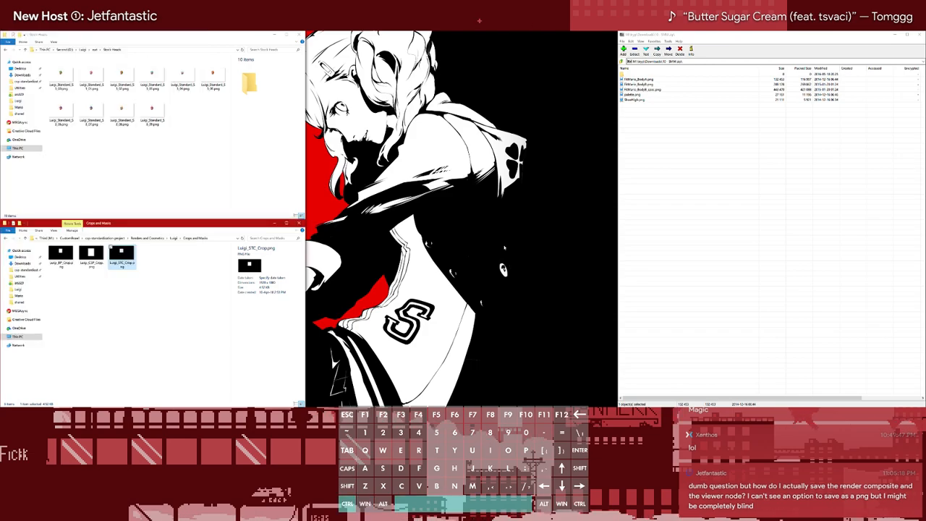
{"action": "type", "text": "gimp"}
{"action": "key", "text": "Down"}
{"action": "key", "text": "Down"}
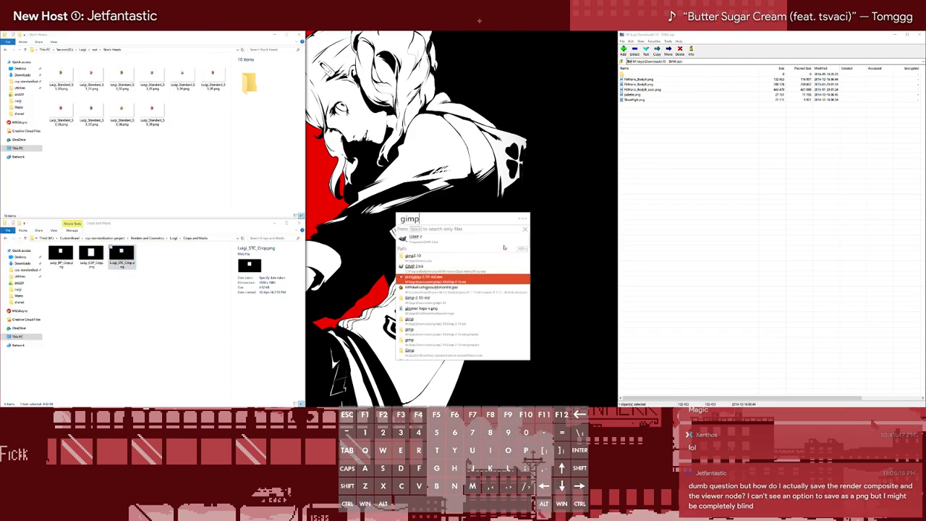
{"action": "key", "text": "Return"}
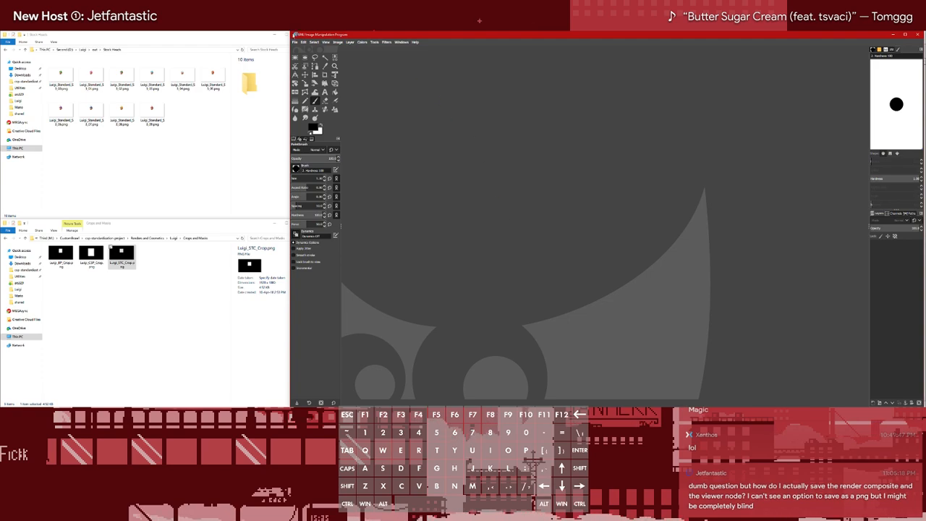
Open the recent Luigi_STC_Crop.png to check how its mask displays, and close it again
{"action": "left_click", "coordinate": [295, 42]}
{"action": "mouse_move", "coordinate": [331, 85]}
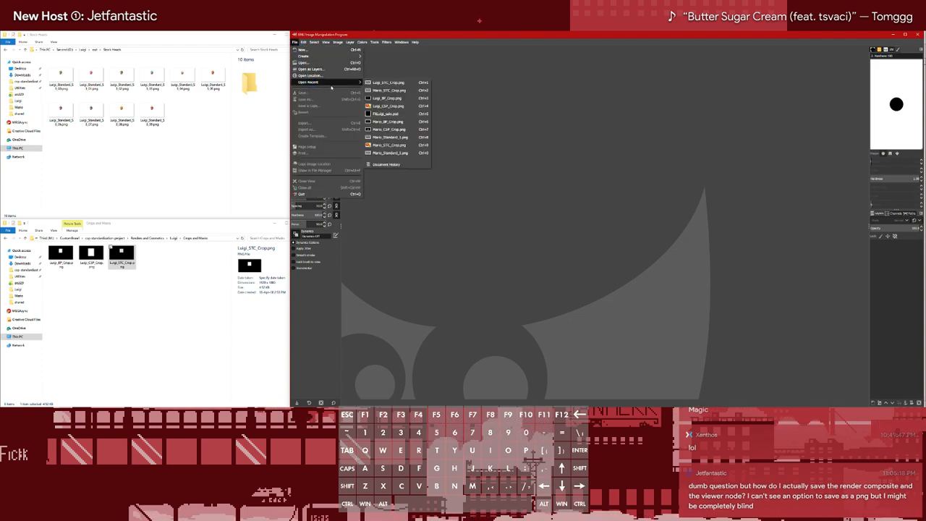
{"action": "left_click", "coordinate": [386, 82]}
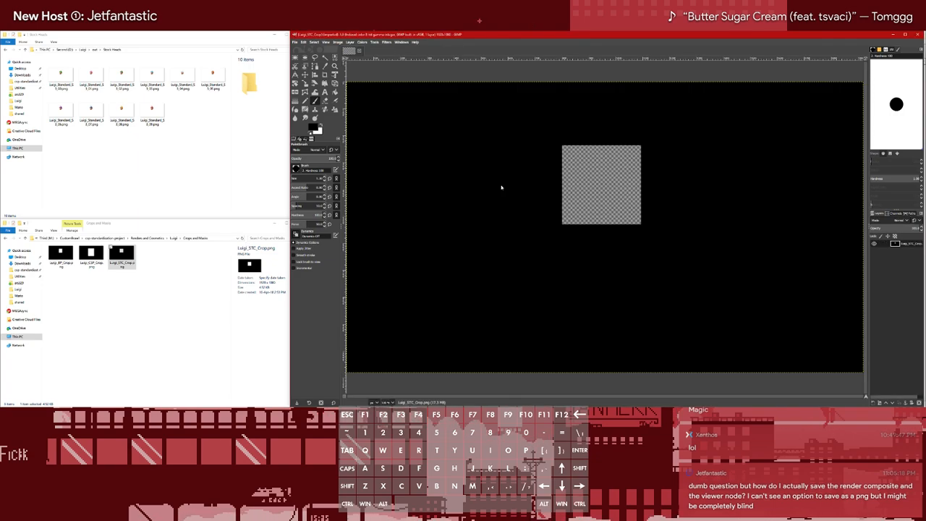
{"action": "left_click", "coordinate": [360, 51]}
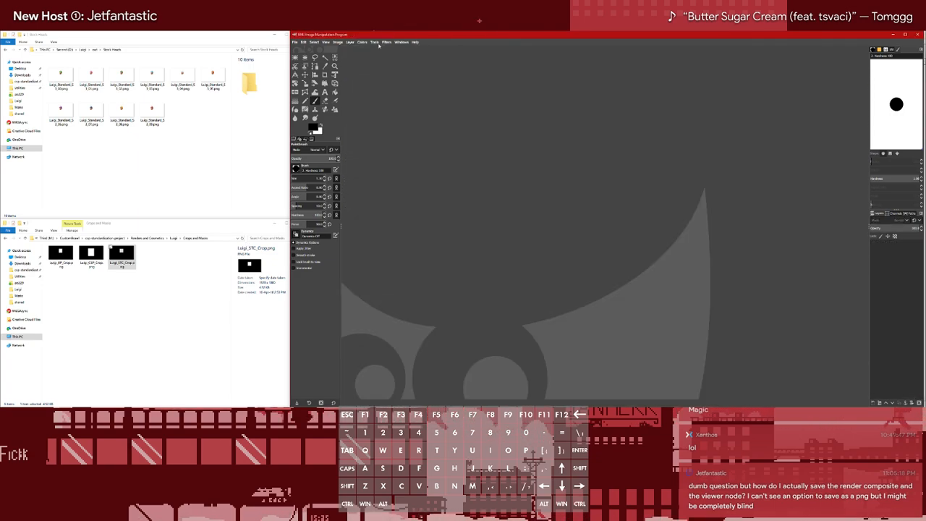
Start the batch Stock Processor and set Stock Heads inside Luigi's out folder as the input image folder
{"action": "left_click", "coordinate": [376, 42]}
{"action": "left_click", "coordinate": [409, 170]}
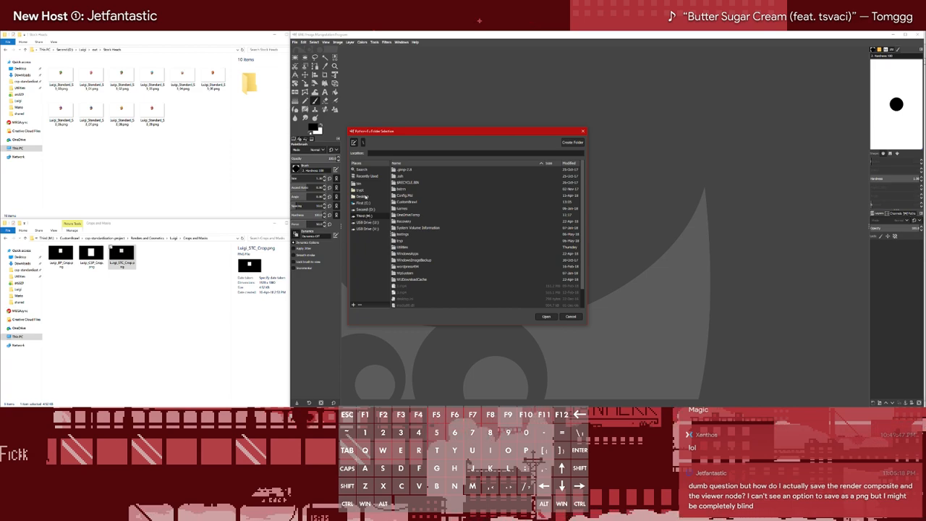
{"action": "left_click", "coordinate": [362, 195]}
{"action": "left_click", "coordinate": [364, 210]}
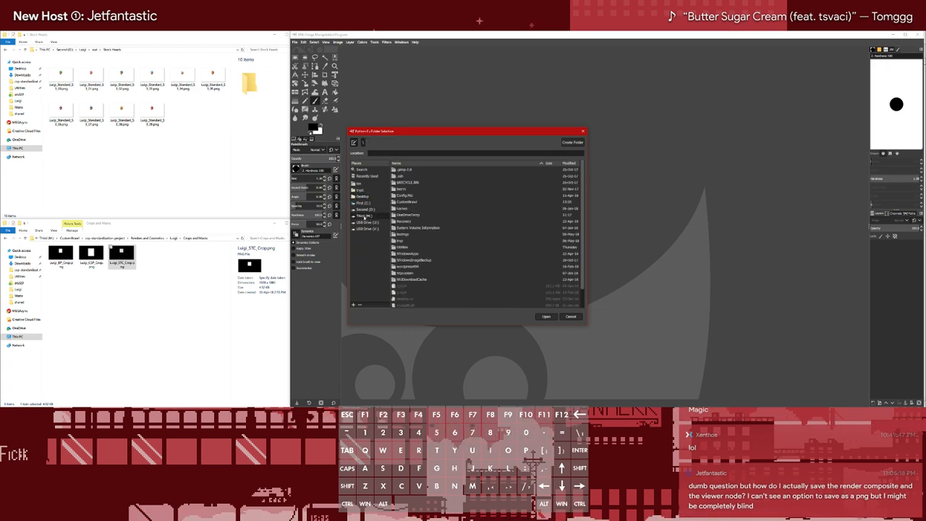
{"action": "left_click", "coordinate": [403, 182]}
{"action": "double_click", "coordinate": [405, 183]}
{"action": "double_click", "coordinate": [405, 177]}
{"action": "double_click", "coordinate": [404, 170]}
{"action": "left_click", "coordinate": [546, 316]}
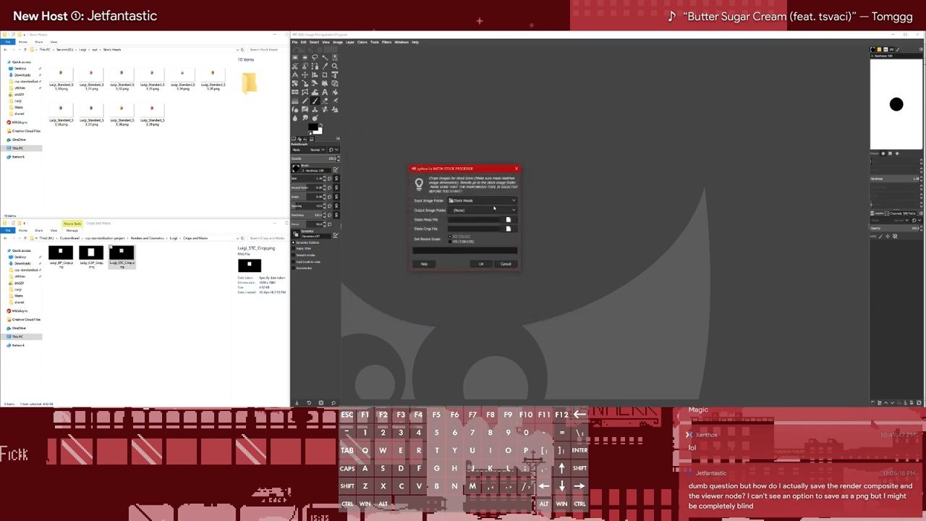
Set the Stock Processor's output image folder to the cosmetics folder inside Luigi's folder on the Second drive
{"action": "left_click", "coordinate": [511, 210]}
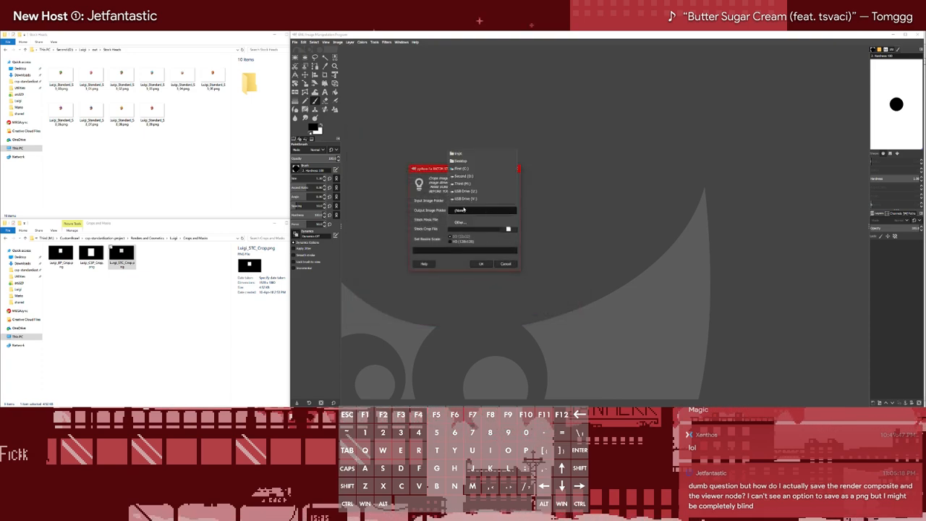
{"action": "left_click", "coordinate": [461, 222]}
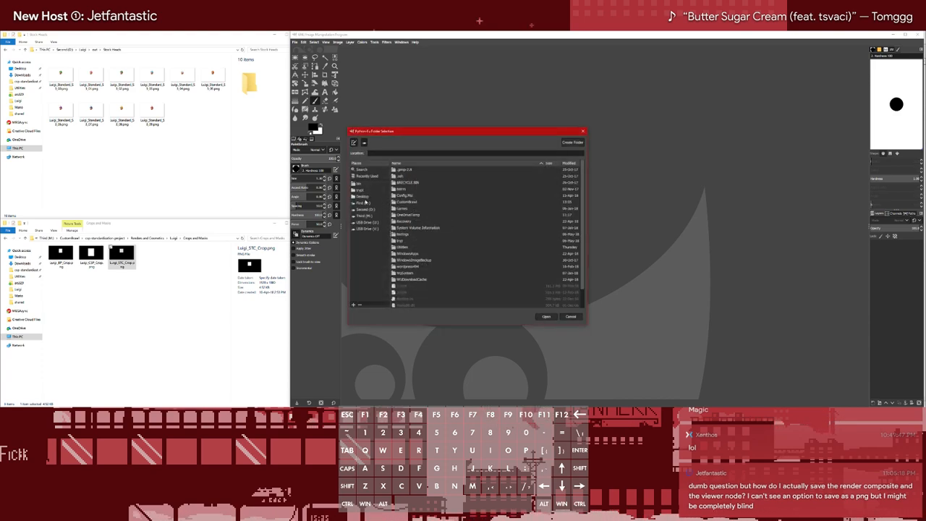
{"action": "left_click", "coordinate": [367, 209]}
{"action": "double_click", "coordinate": [402, 188]}
{"action": "double_click", "coordinate": [402, 176]}
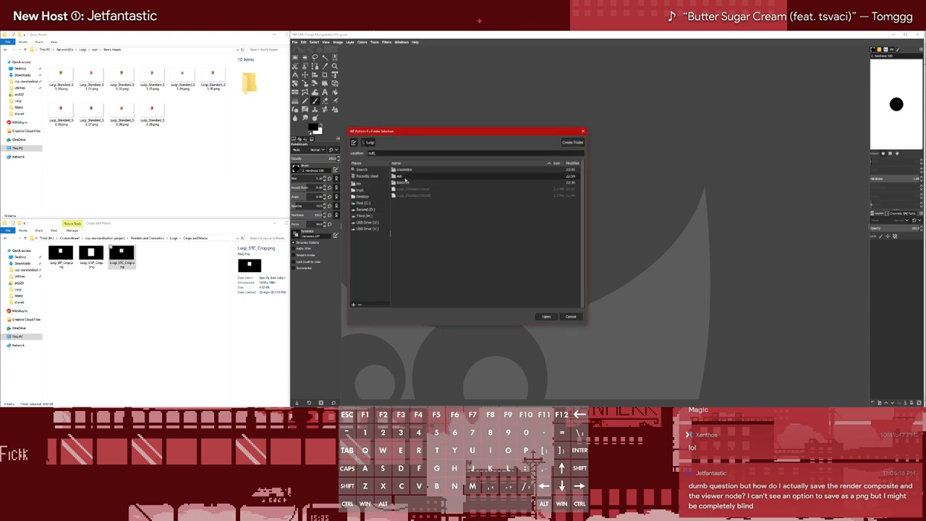
{"action": "left_click", "coordinate": [370, 143]}
{"action": "double_click", "coordinate": [403, 170]}
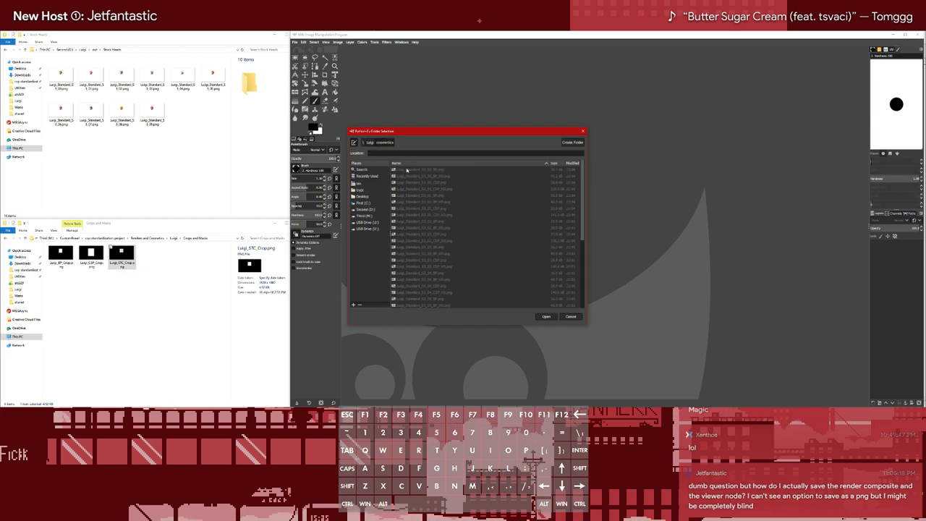
{"action": "left_click", "coordinate": [546, 317]}
Set the stock mask file to Luigi_STC_Crop.png from Luigi's Crops and Masks folder in the csp-standardization-project's Renders and Cosmetics
{"action": "left_click", "coordinate": [508, 219]}
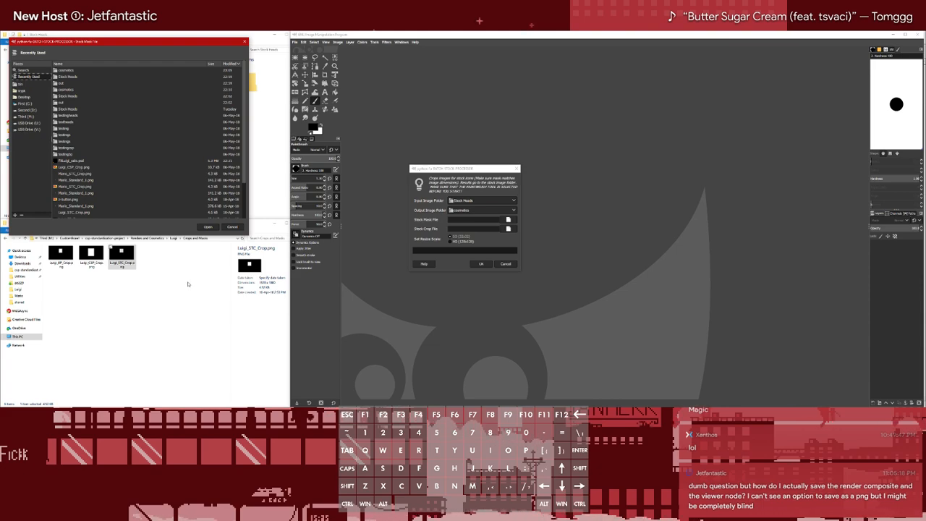
{"action": "scroll", "coordinate": [84, 168], "scroll_direction": "down", "scroll_amount": 2}
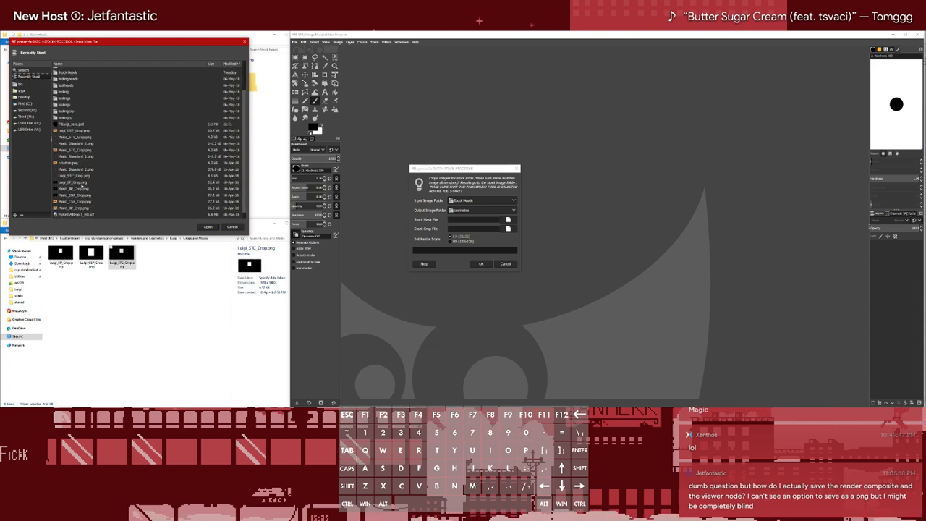
{"action": "left_click", "coordinate": [85, 176]}
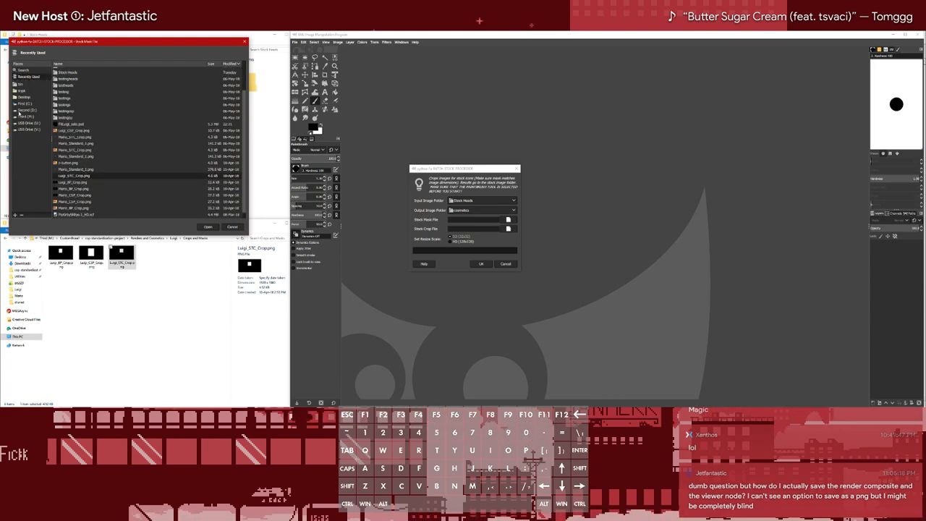
{"action": "left_click", "coordinate": [21, 116]}
{"action": "double_click", "coordinate": [75, 112]}
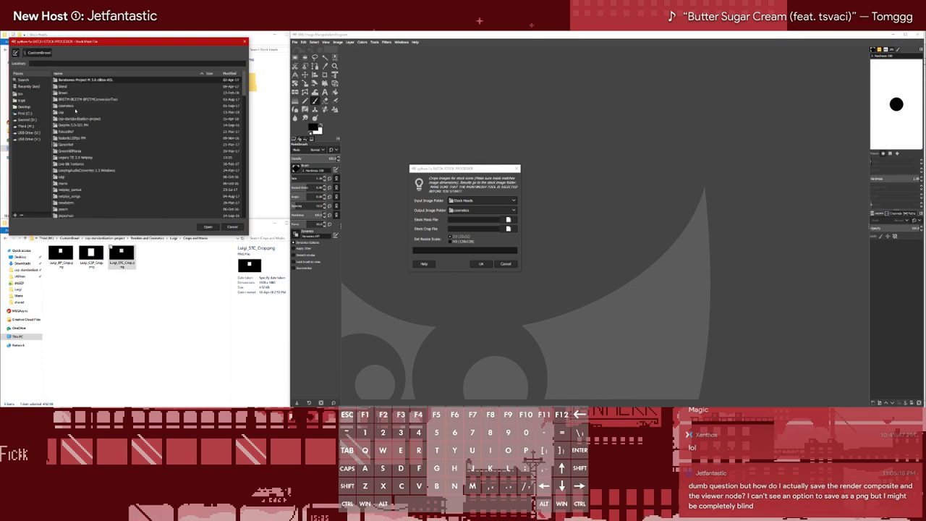
{"action": "double_click", "coordinate": [70, 118]}
{"action": "left_click", "coordinate": [78, 112]}
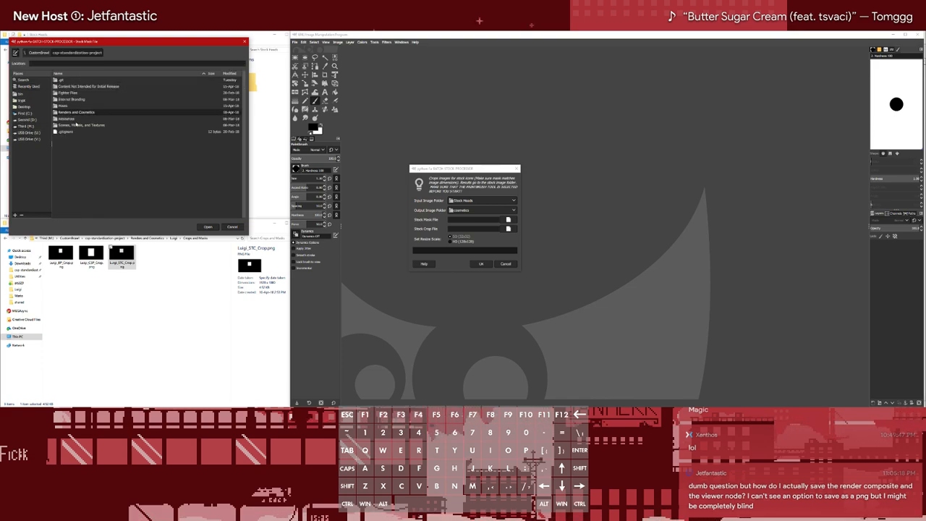
{"action": "double_click", "coordinate": [76, 113]}
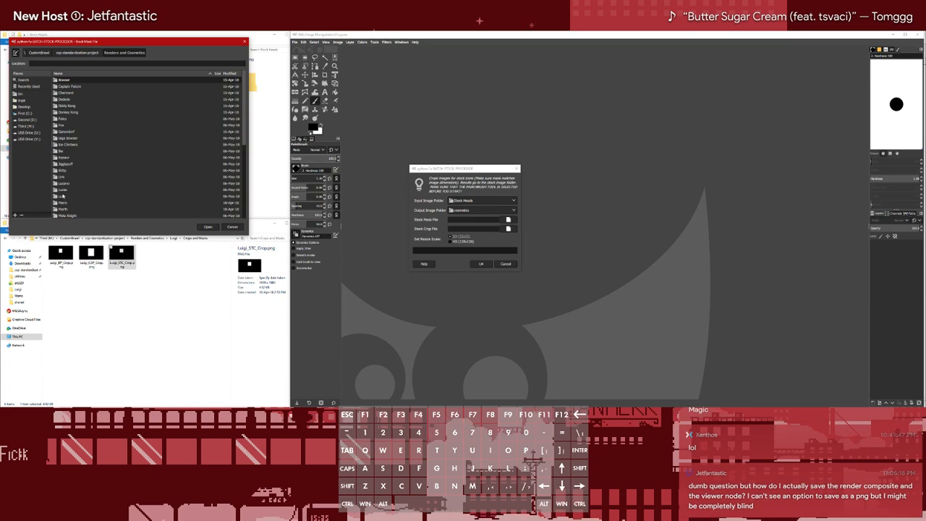
{"action": "double_click", "coordinate": [66, 196]}
{"action": "double_click", "coordinate": [80, 87]}
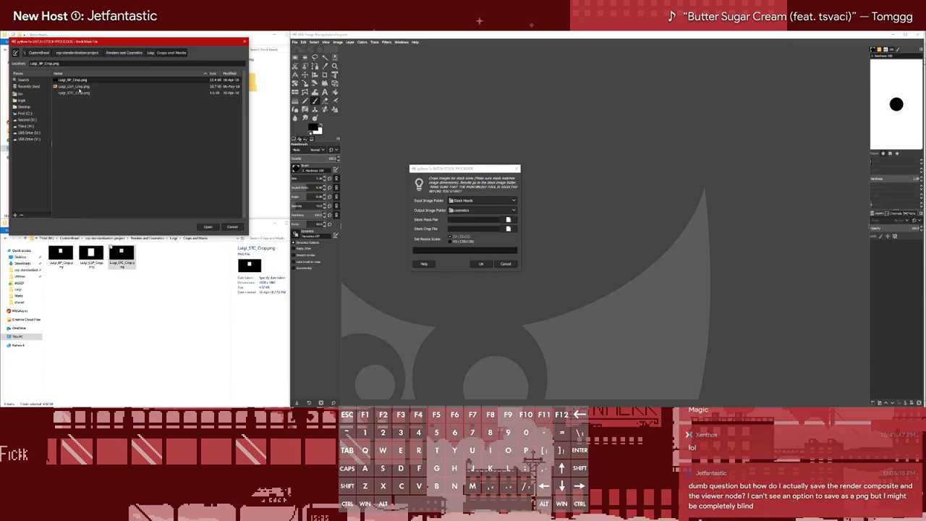
{"action": "left_click", "coordinate": [79, 94]}
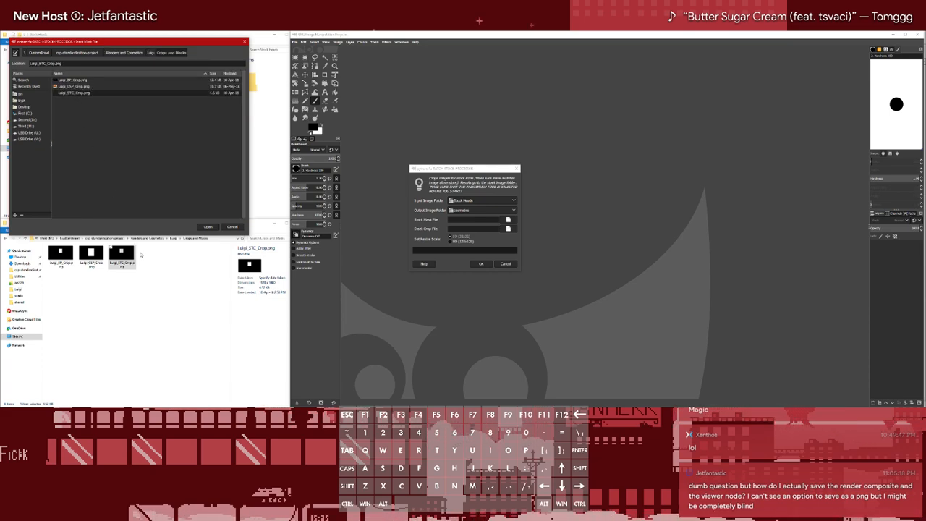
{"action": "double_click", "coordinate": [66, 93]}
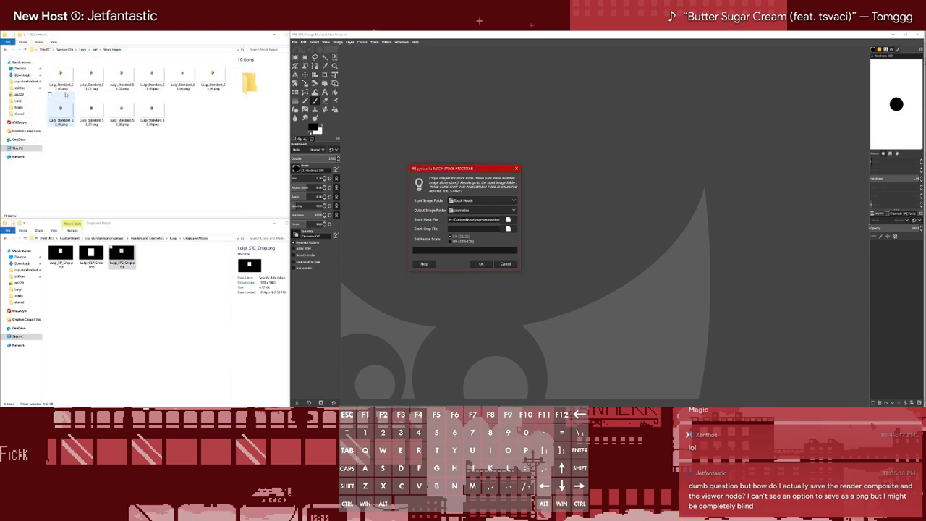
{"action": "left_click", "coordinate": [182, 354]}
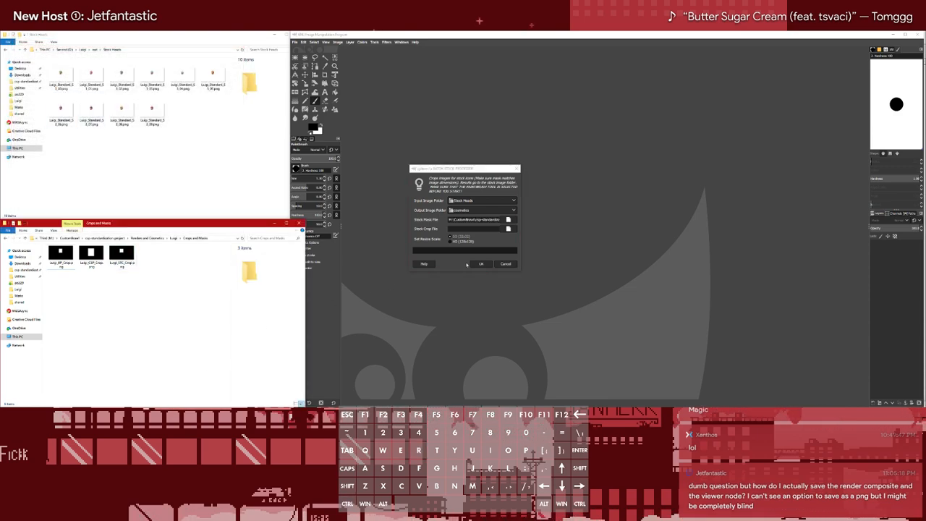
Set the stock crop file to the recently used Luigi_STC_Crop.png and run the batch at the SD resize scale
{"action": "left_click", "coordinate": [508, 229]}
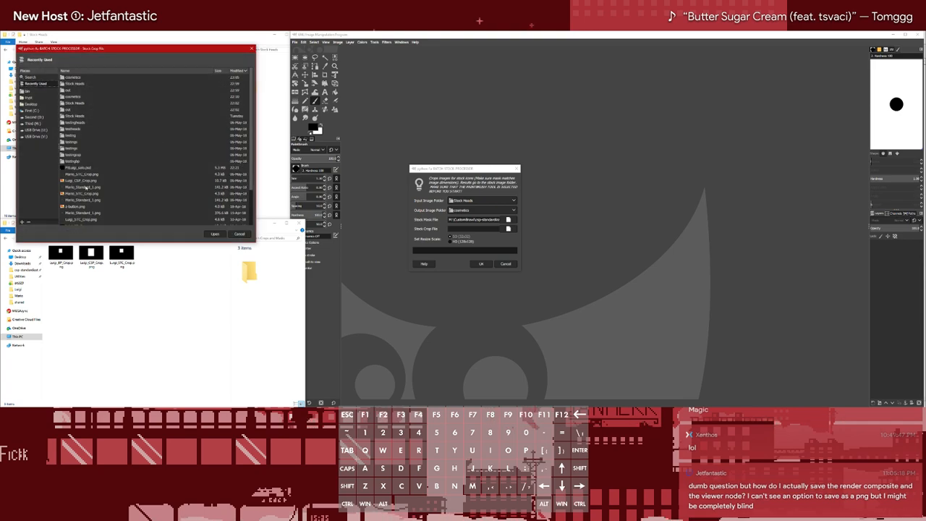
{"action": "scroll", "coordinate": [86, 187], "scroll_direction": "down", "scroll_amount": 2}
{"action": "left_click", "coordinate": [84, 177]}
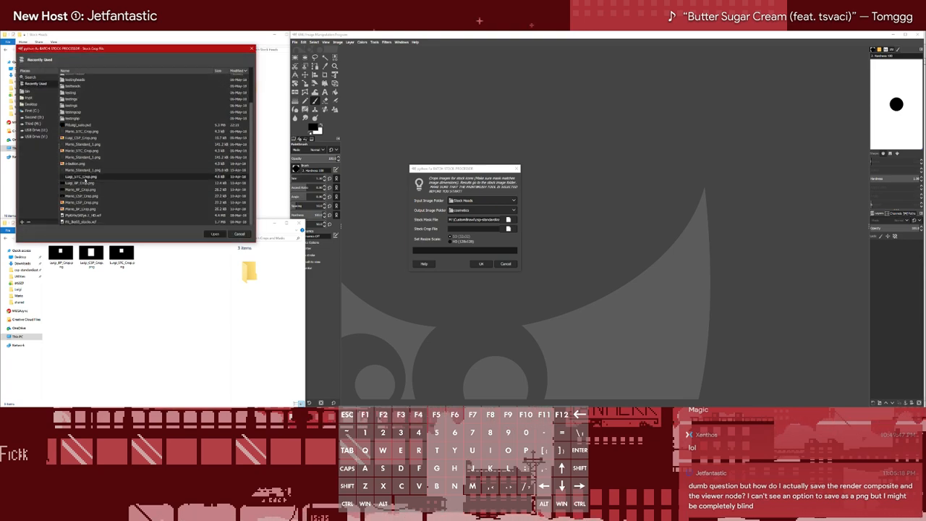
{"action": "left_click", "coordinate": [215, 233]}
{"action": "left_click", "coordinate": [483, 265]}
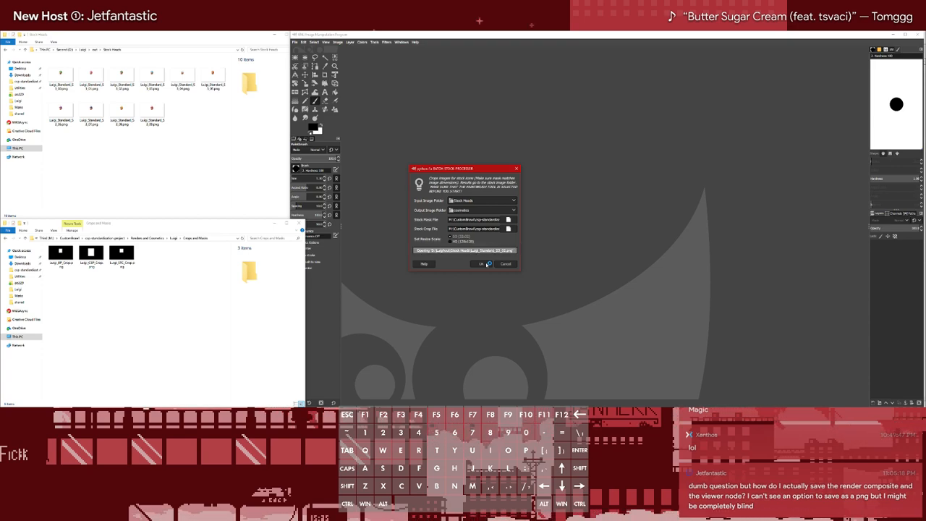
Open Luigi's cosmetics folder in the file browser to check the processed stock icons
{"action": "left_click", "coordinate": [203, 174]}
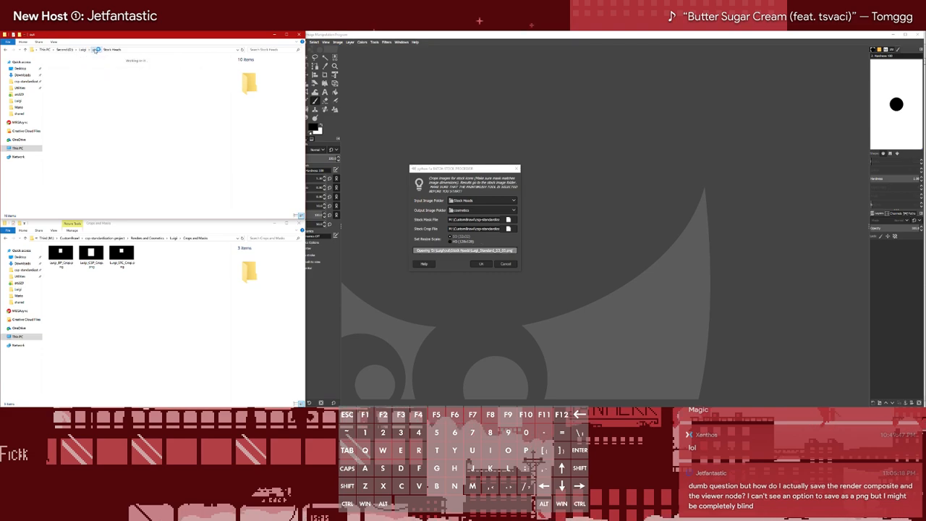
{"action": "left_click", "coordinate": [84, 49]}
{"action": "left_click", "coordinate": [66, 65]}
{"action": "double_click", "coordinate": [70, 68]}
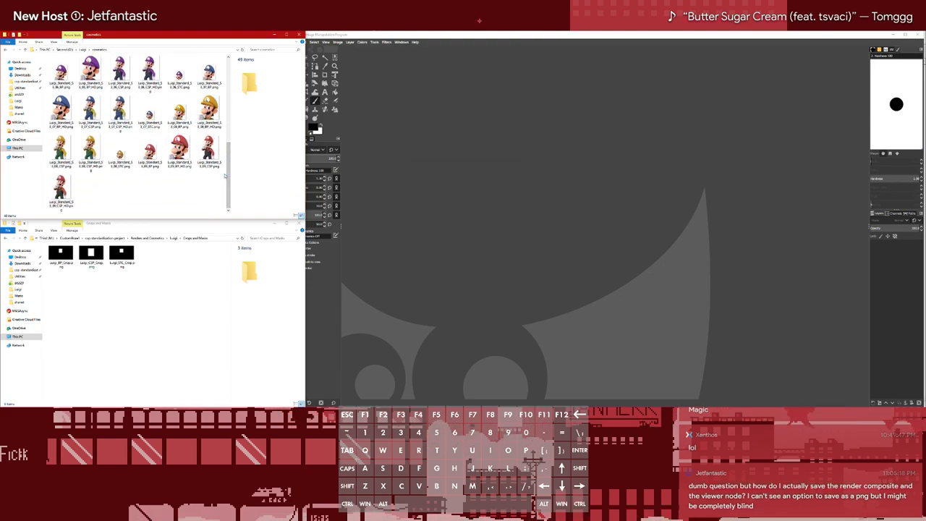
Run the batch Stock Processor again with the same folders and files at the HD resize scale
{"action": "left_click", "coordinate": [415, 242]}
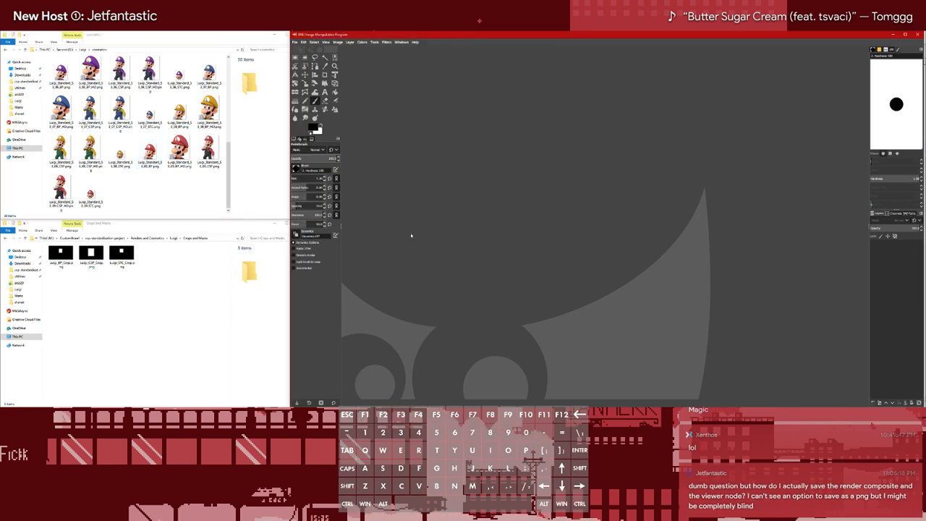
{"action": "left_click", "coordinate": [375, 42]}
{"action": "left_click", "coordinate": [511, 232]}
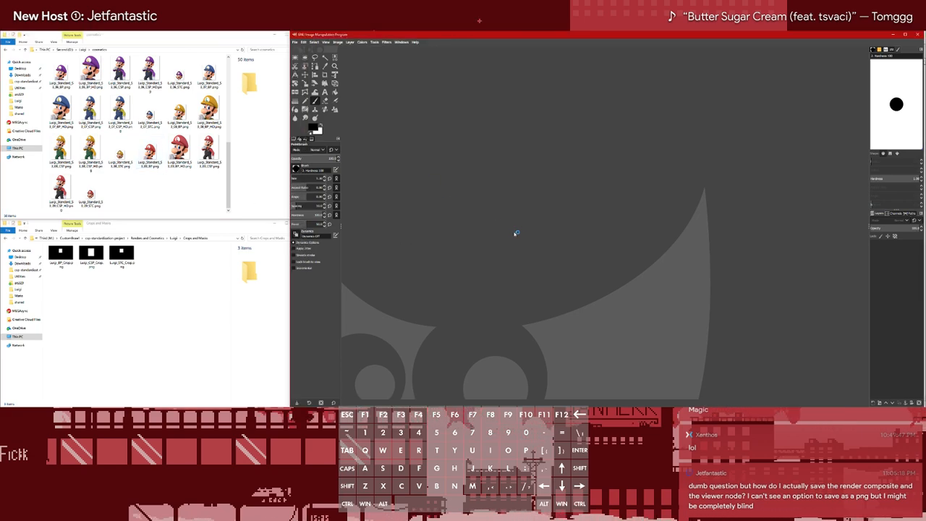
{"action": "left_click", "coordinate": [482, 263]}
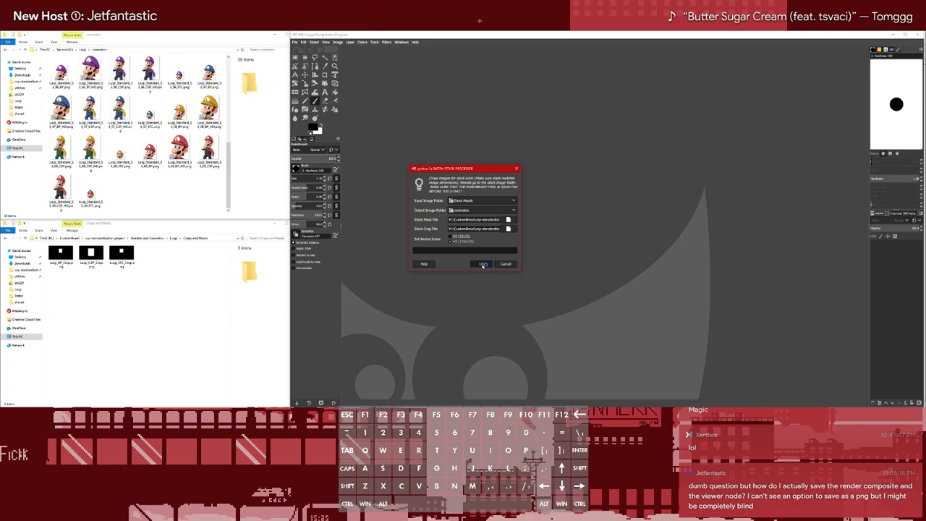
Open Luigi_Standard_S3_00_BP.png from the cosmetics folder and browse through the finished BP, CSP and STC images of the different costumes
{"action": "left_click_drag", "start_coordinate": [230, 177], "coordinate": [232, 74]}
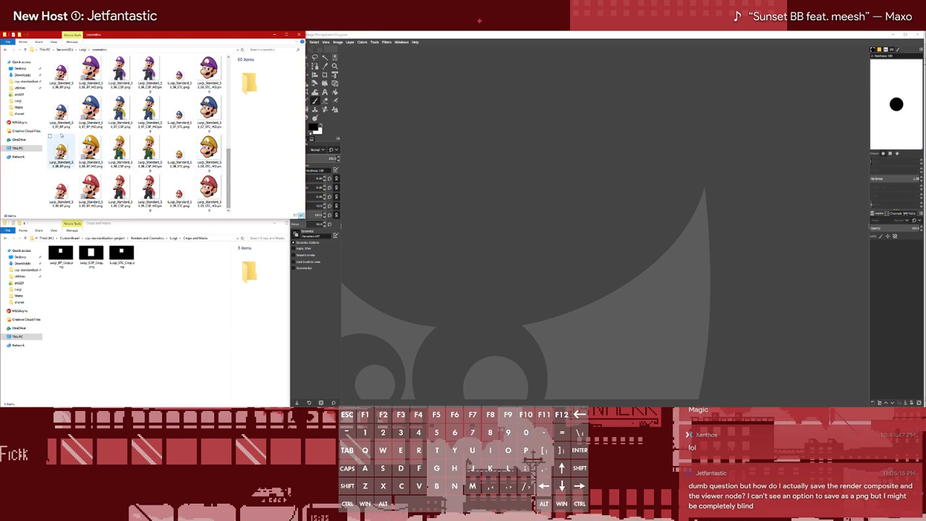
{"action": "double_click", "coordinate": [61, 72]}
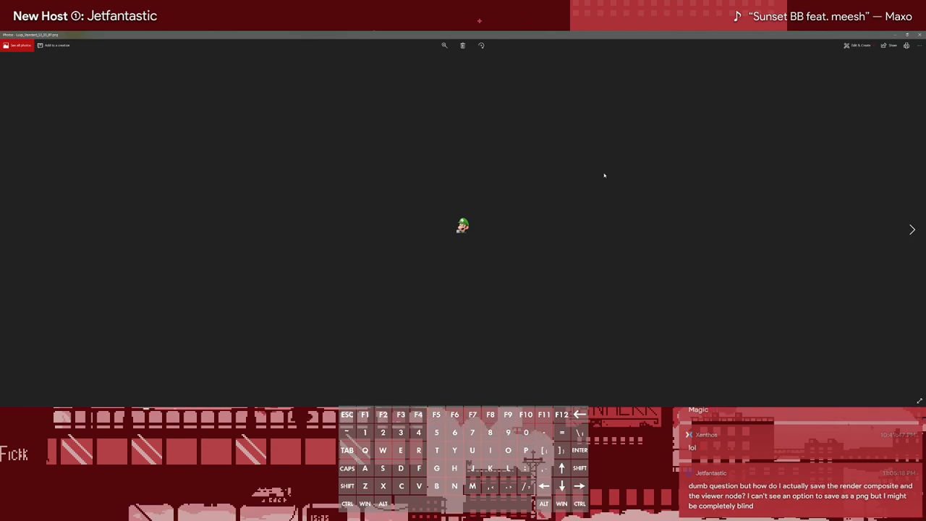
{"action": "key", "text": "Right"}
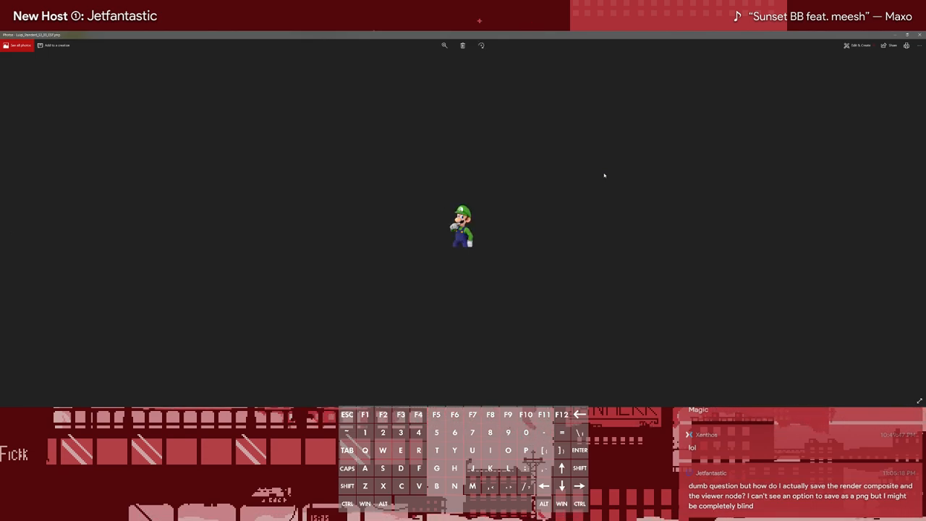
{"action": "key", "text": "Right"}
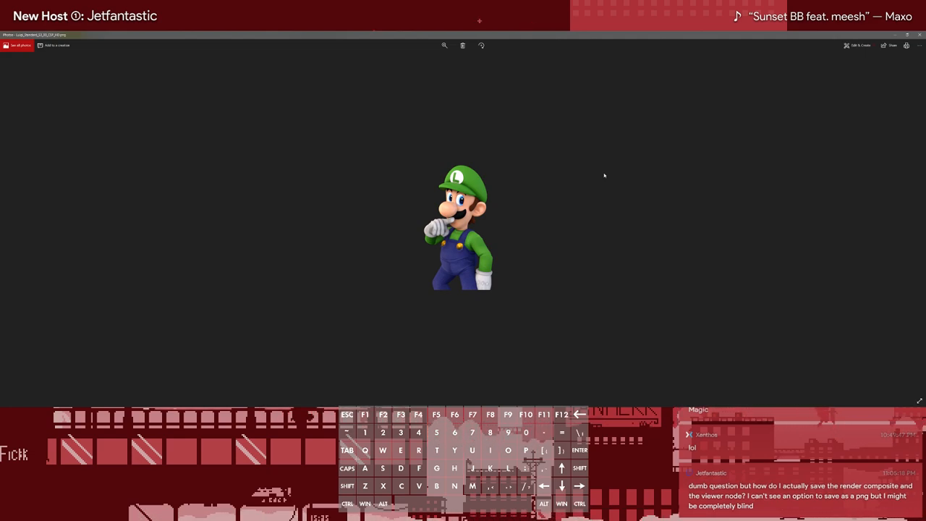
{"action": "key", "text": "Right"}
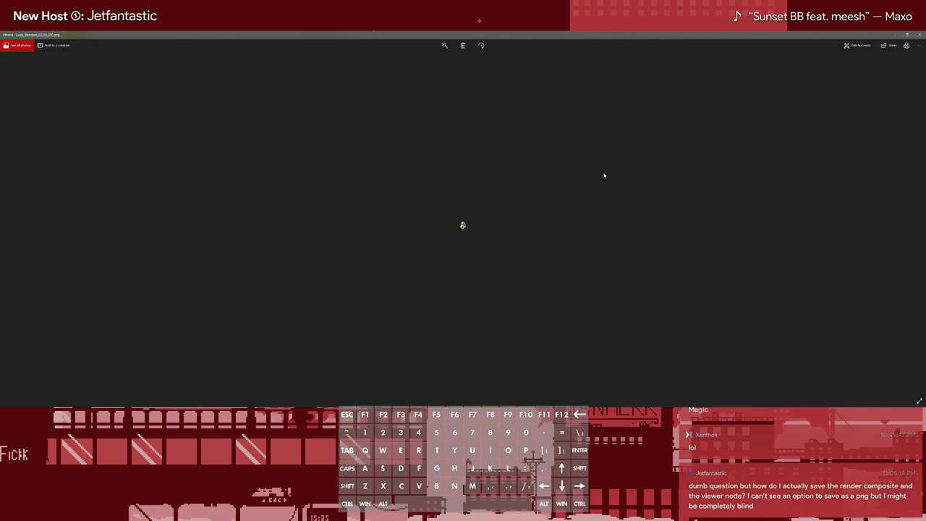
{"action": "key", "text": "Right"}
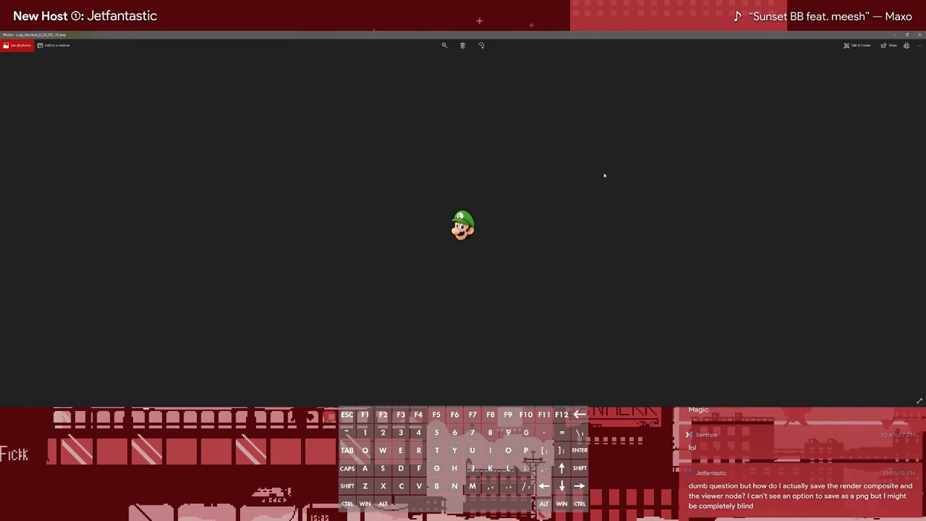
{"action": "key", "text": "Right"}
{"action": "key", "text": "Right"}
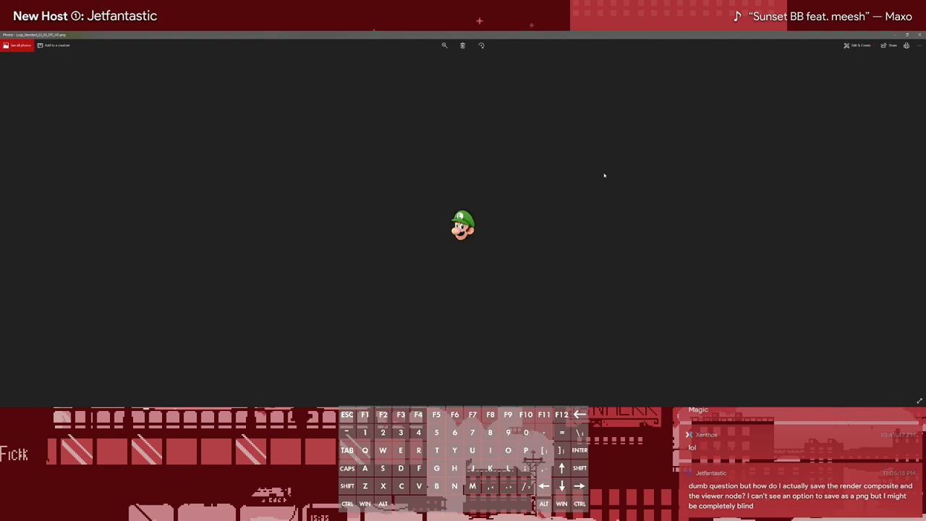
{"action": "key", "text": "Right"}
{"action": "key", "text": "Right"}
{"action": "key", "text": "Right"}
{"action": "key", "text": "Right"}
{"action": "key", "text": "Right"}
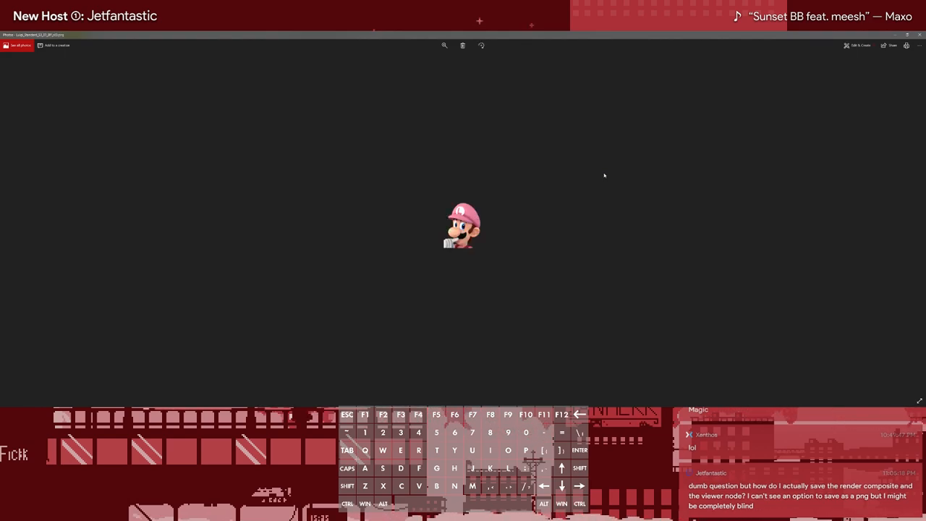
{"action": "key", "text": "Right"}
{"action": "key", "text": "Right"}
{"action": "key", "text": "Right"}
{"action": "key", "text": "Right"}
{"action": "key", "text": "Right"}
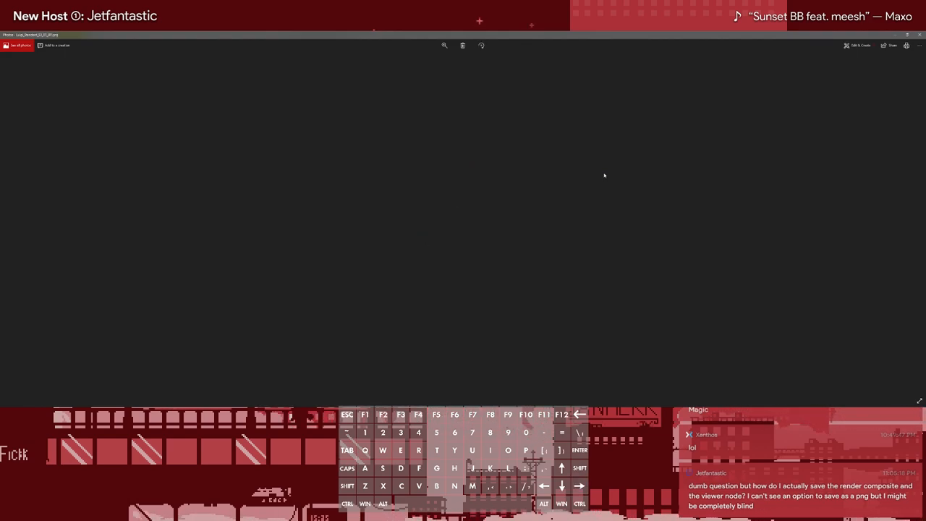
{"action": "key", "text": "Right"}
{"action": "key", "text": "Right"}
{"action": "key", "text": "Right"}
{"action": "key", "text": "Right"}
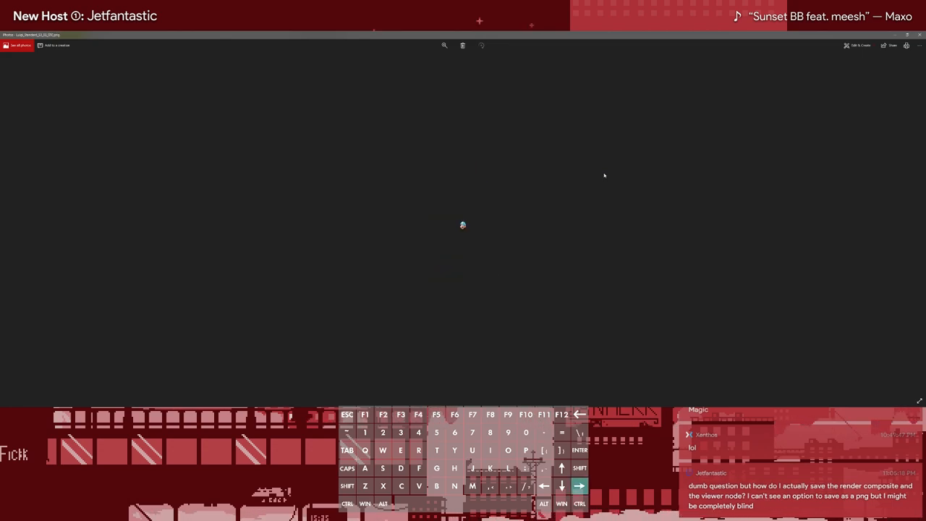
{"action": "key", "text": "Right"}
{"action": "key", "text": "Right"}
{"action": "key", "text": "Right"}
{"action": "key", "text": "Right"}
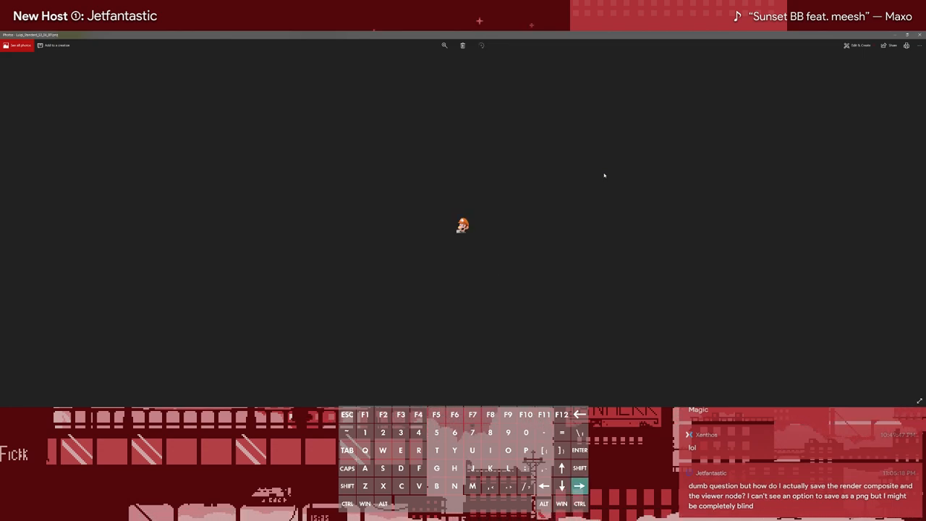
{"action": "key", "text": "Right"}
{"action": "key", "text": "Right"}
{"action": "key", "text": "Right"}
{"action": "key", "text": "Right"}
{"action": "key", "text": "Right"}
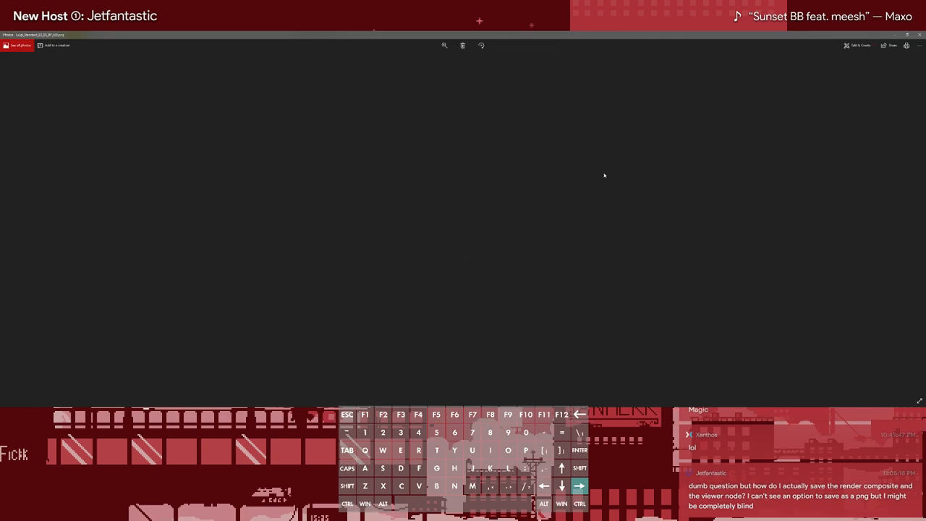
{"action": "key", "text": "Right"}
{"action": "key", "text": "Right"}
{"action": "key", "text": "Right"}
{"action": "key", "text": "Right"}
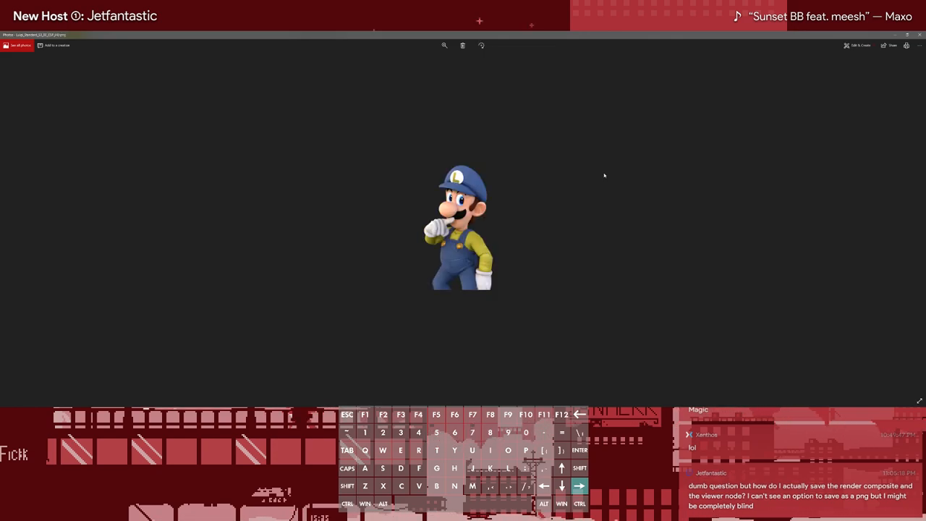
Close the photo viewer and quit GIMP
{"action": "left_click", "coordinate": [919, 34]}
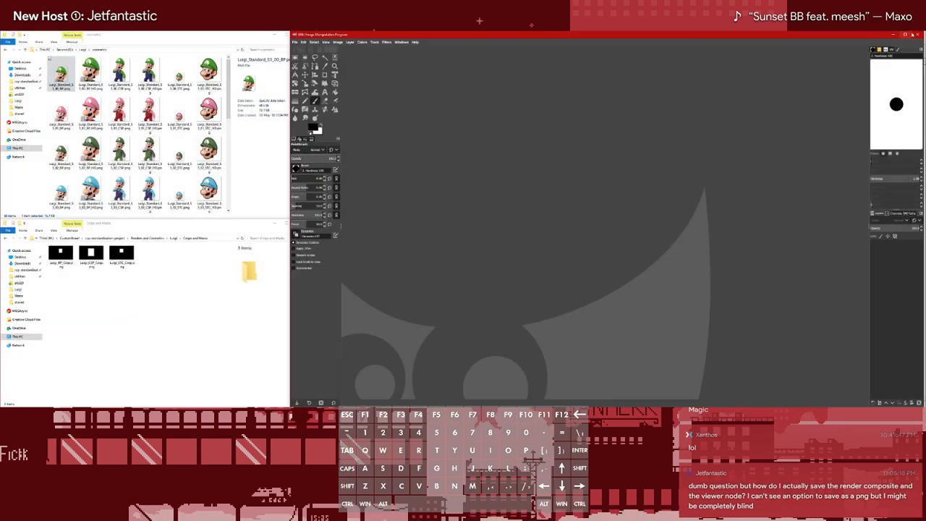
{"action": "left_click", "coordinate": [916, 34]}
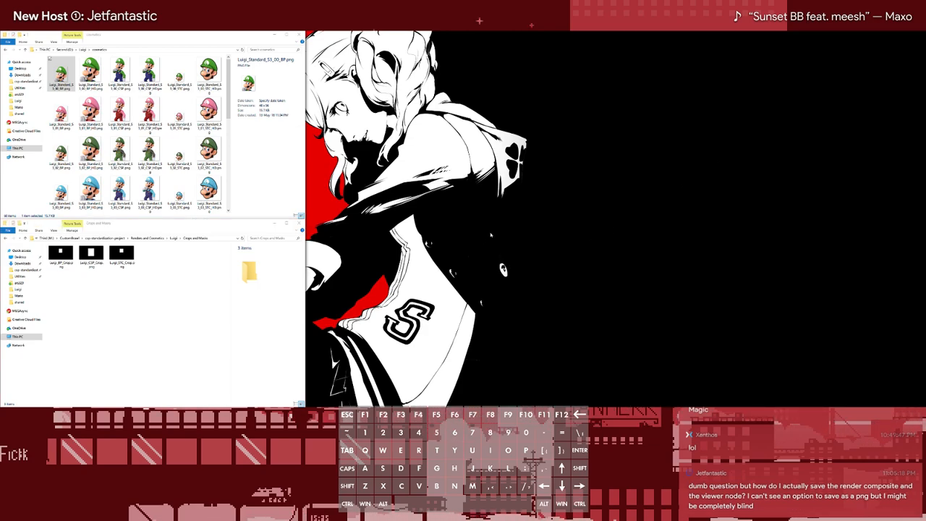
{"action": "left_click", "coordinate": [264, 211]}
{"action": "left_click", "coordinate": [225, 297]}
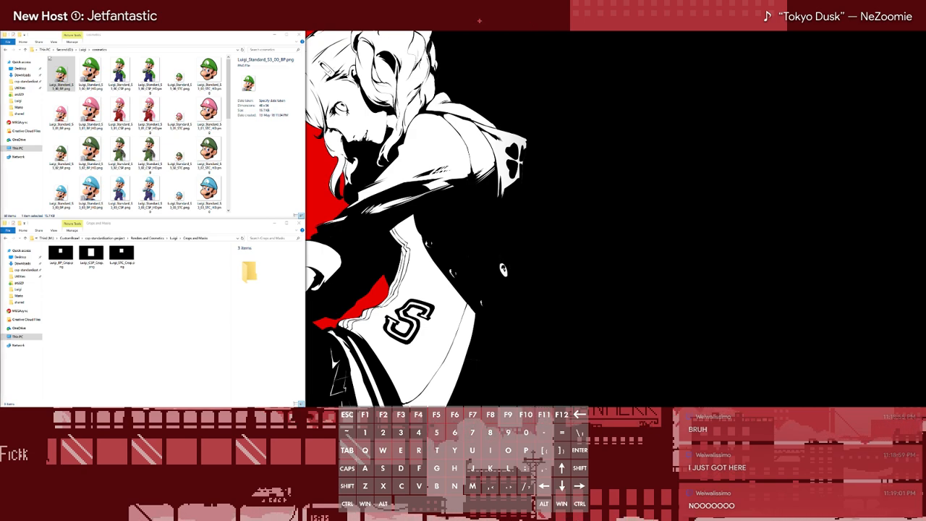
{"action": "key", "text": "ctrl"}
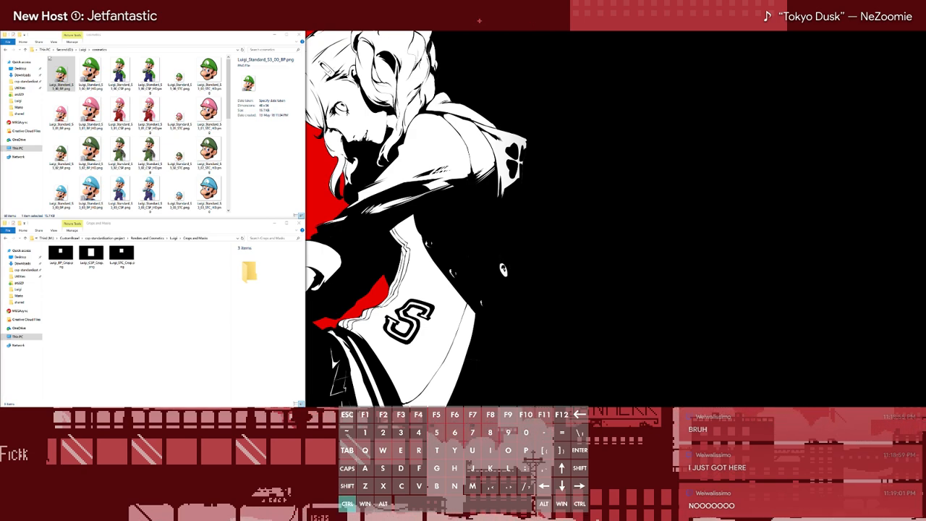